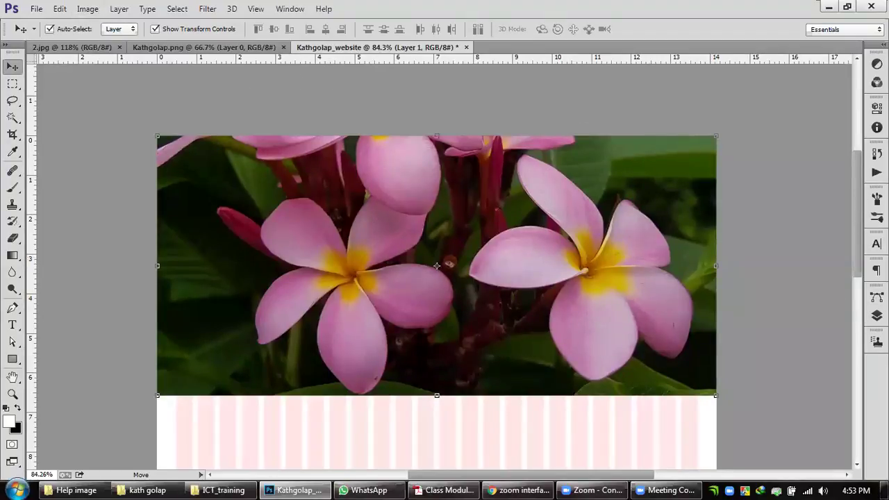
pyautogui.click(876, 315)
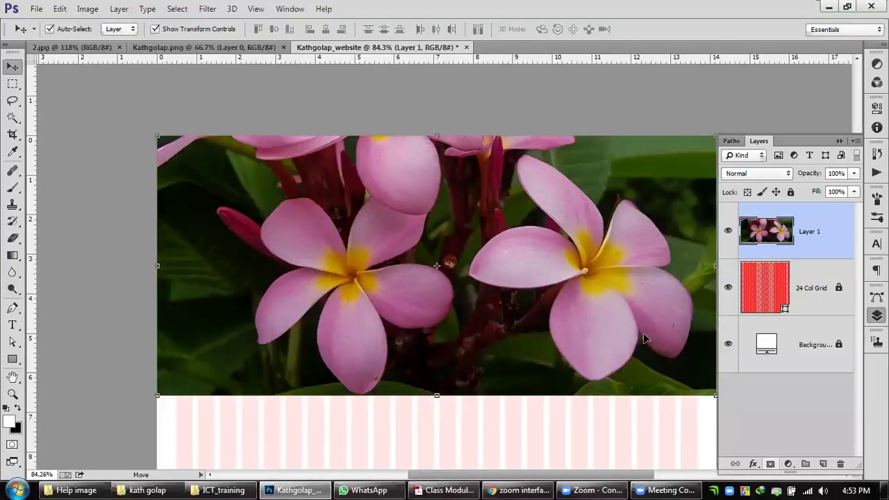
pyautogui.click(789, 464)
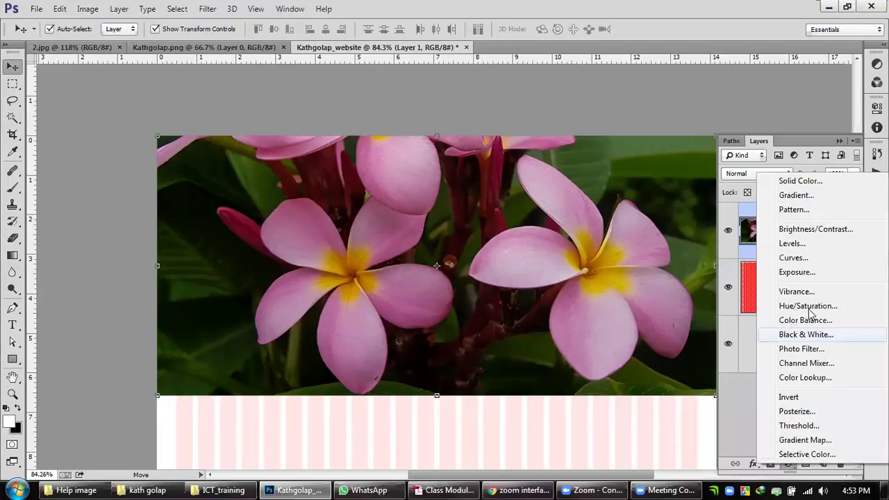
pyautogui.click(799, 182)
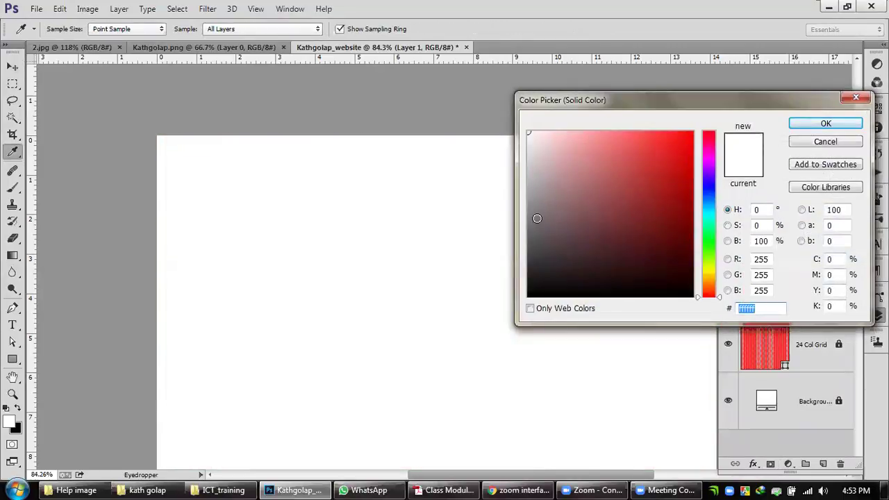
pyautogui.click(824, 142)
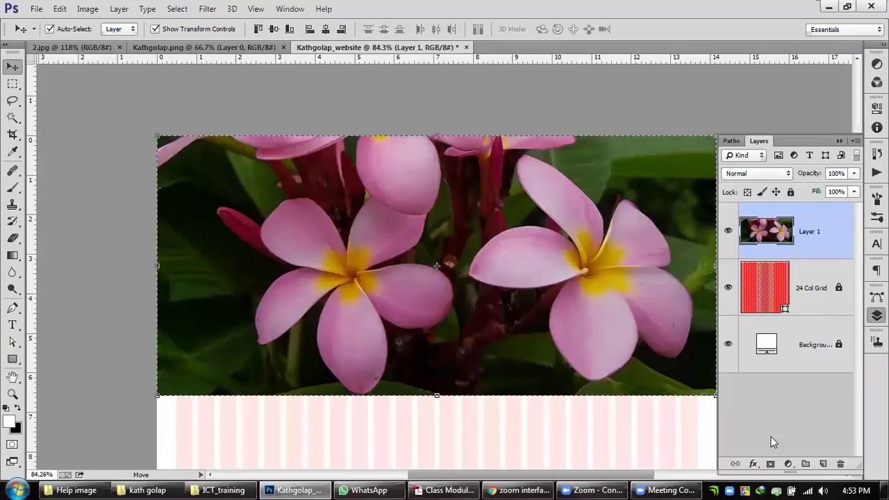
# Step: Try covering the selected flower photo with a solid grey #8e8d8d fill layer, and delete that layer
pyautogui.click(788, 465)
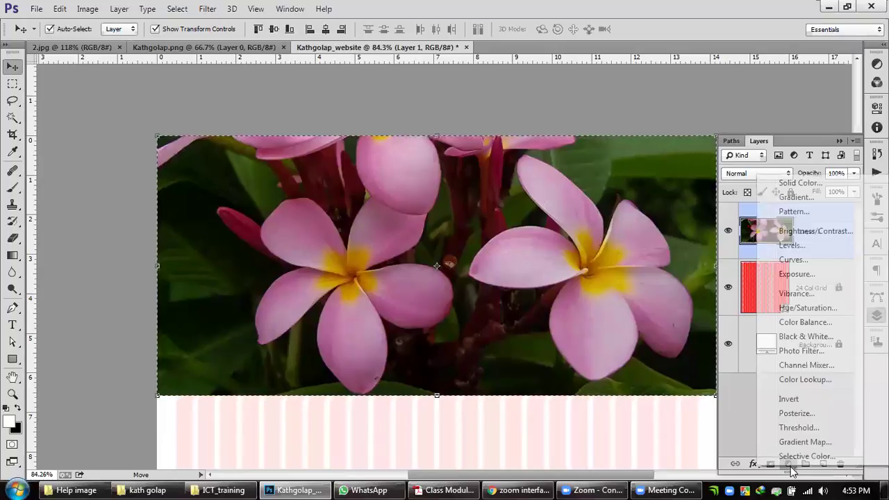
pyautogui.click(799, 184)
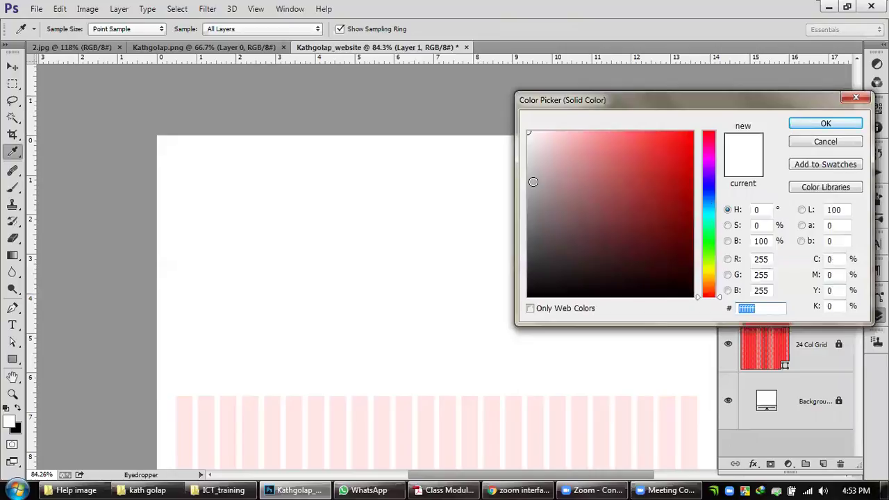
pyautogui.click(528, 194)
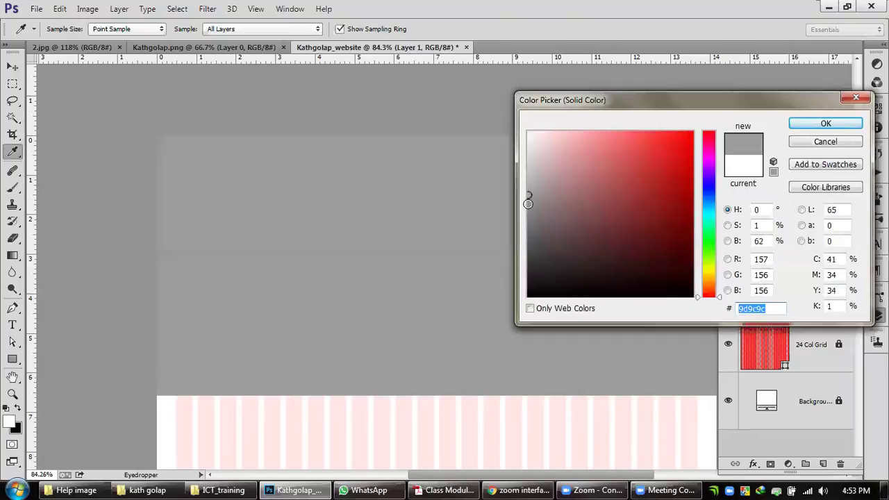
pyautogui.click(528, 201)
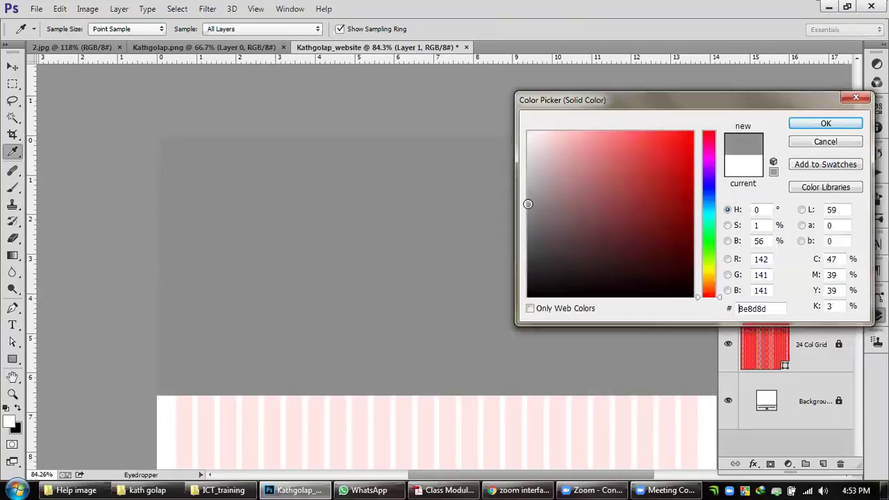
pyautogui.click(824, 124)
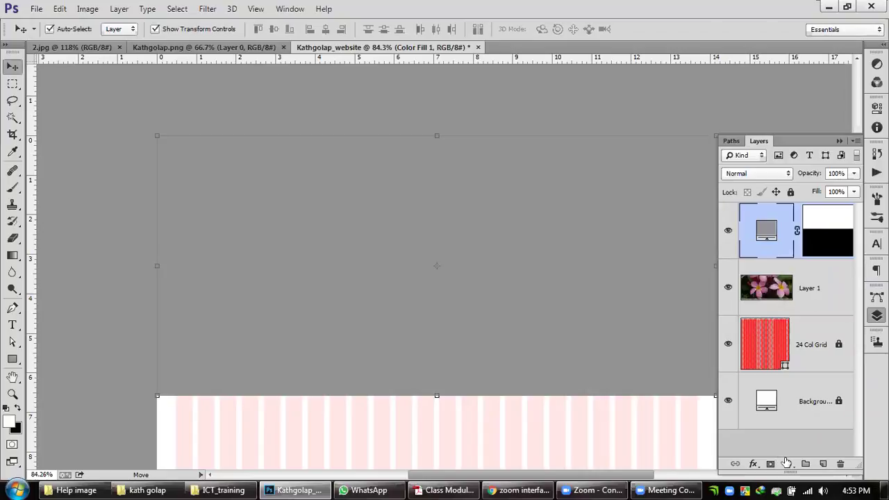
pyautogui.press('Delete')
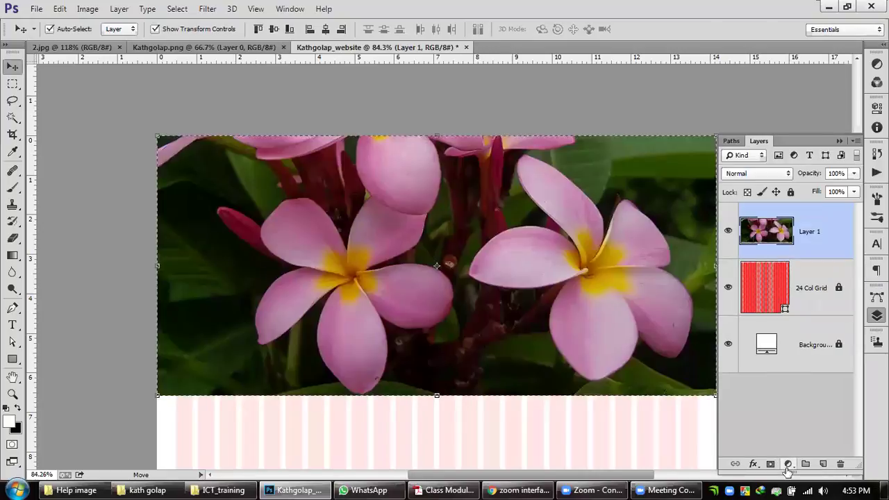
# Step: Add an empty layer above the flower photo and try a Color Overlay effect on it
pyautogui.doubleClick(845, 228)
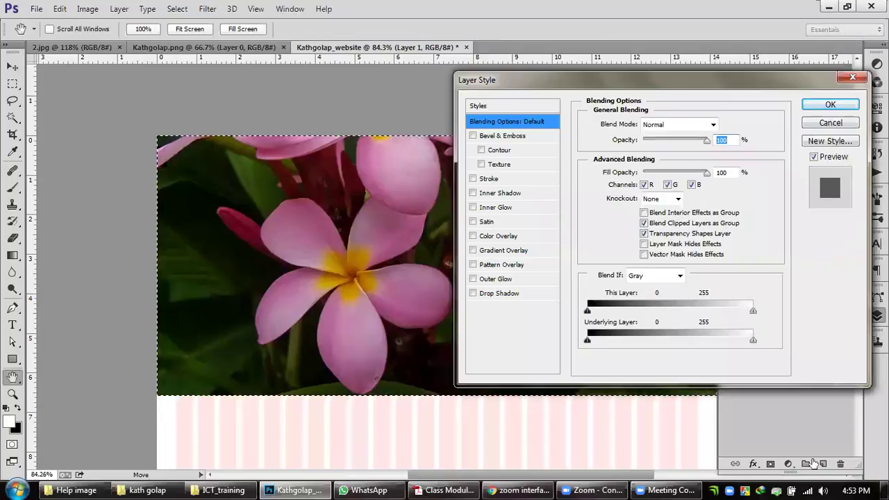
pyautogui.click(831, 123)
pyautogui.hotkey('ctrl', 'shift', 'alt', 'n')
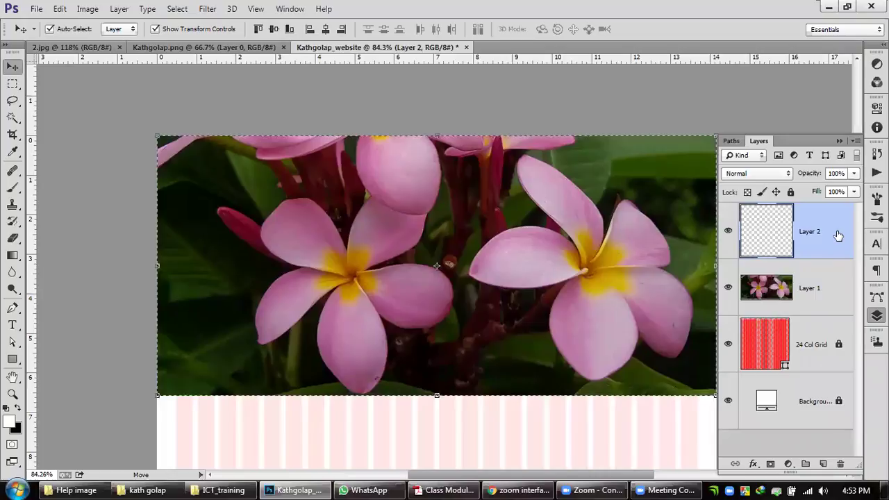
pyautogui.doubleClick(835, 231)
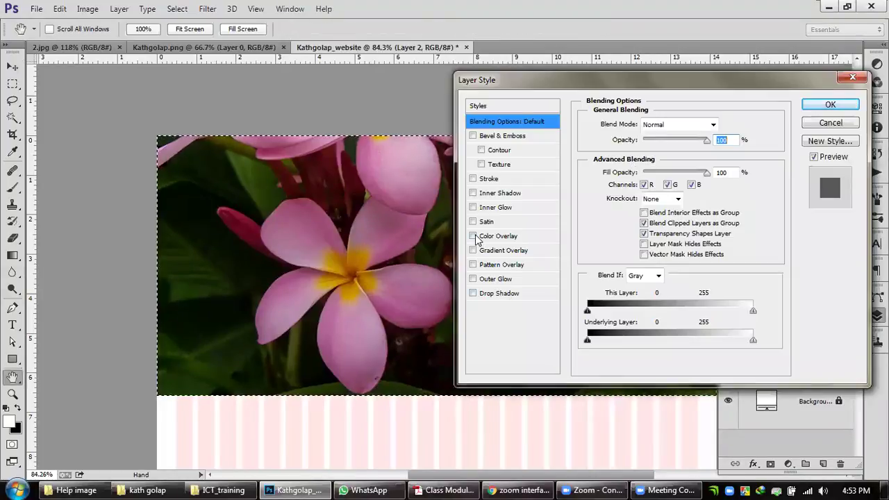
pyautogui.click(498, 237)
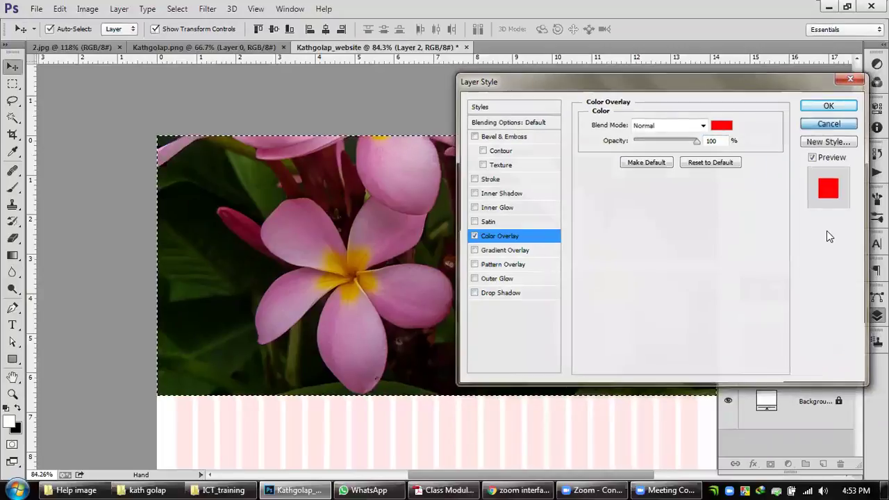
pyautogui.press('Escape')
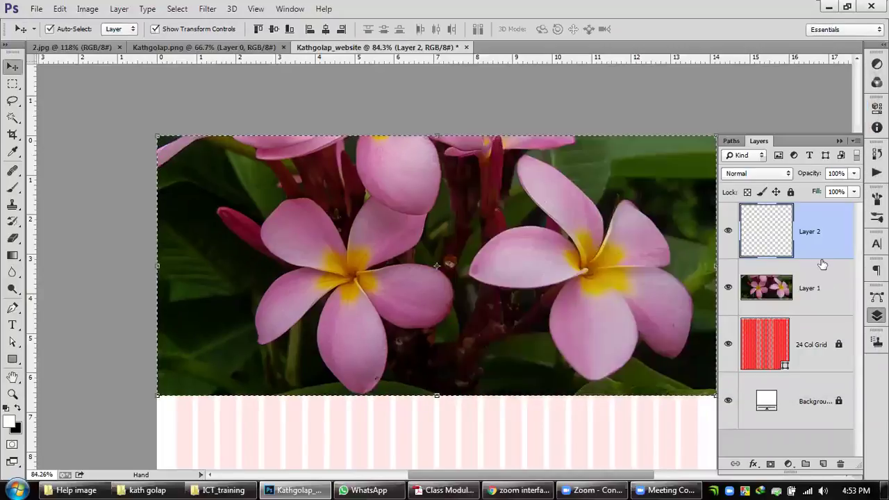
# Step: Add a solid colour fill layer in grey #8b8989 over the selected flower photo area
pyautogui.click(788, 464)
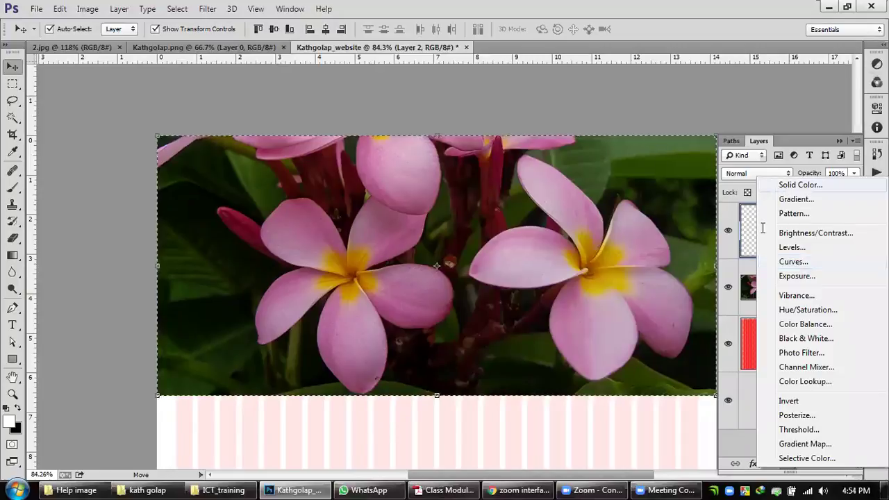
pyautogui.press('Return')
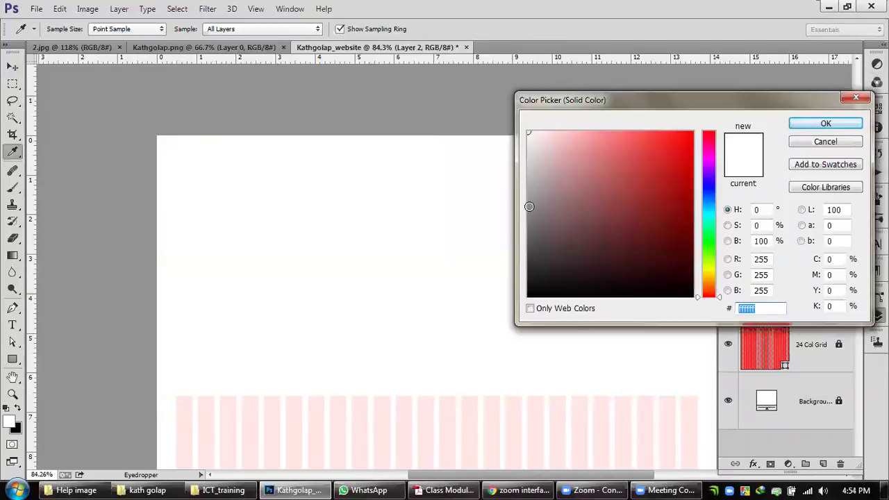
pyautogui.click(694, 77)
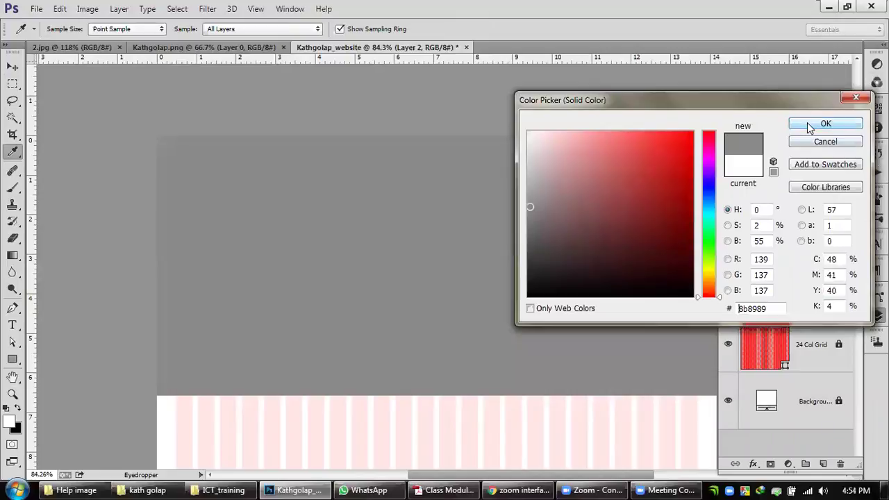
pyautogui.press('Return')
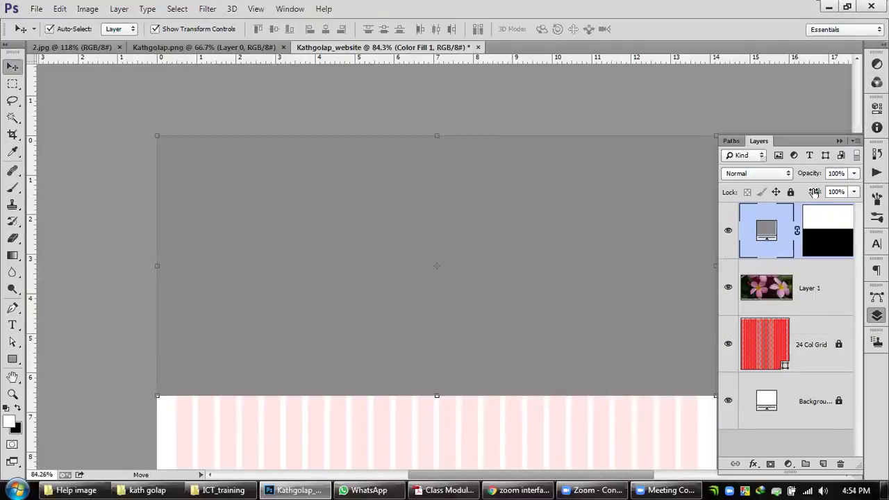
# Step: Set the grey fill layer's blend mode to Multiply and toggle its visibility to compare the photo with and without it
pyautogui.click(789, 177)
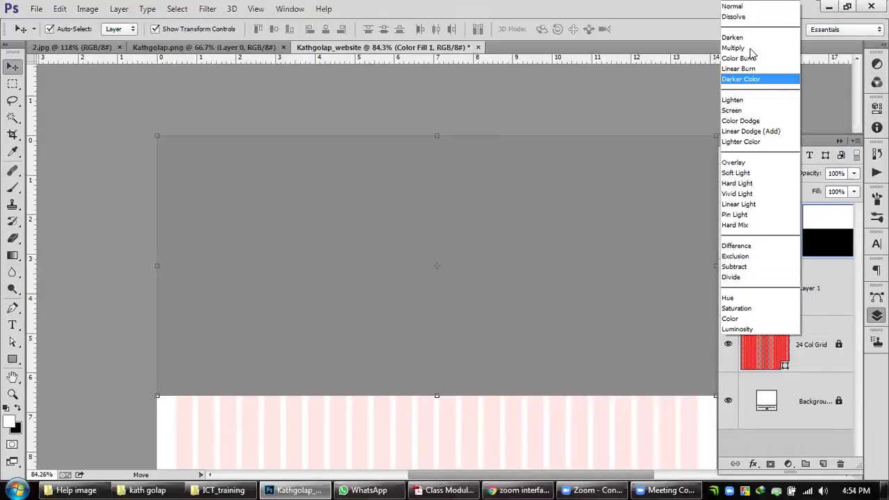
pyautogui.click(733, 48)
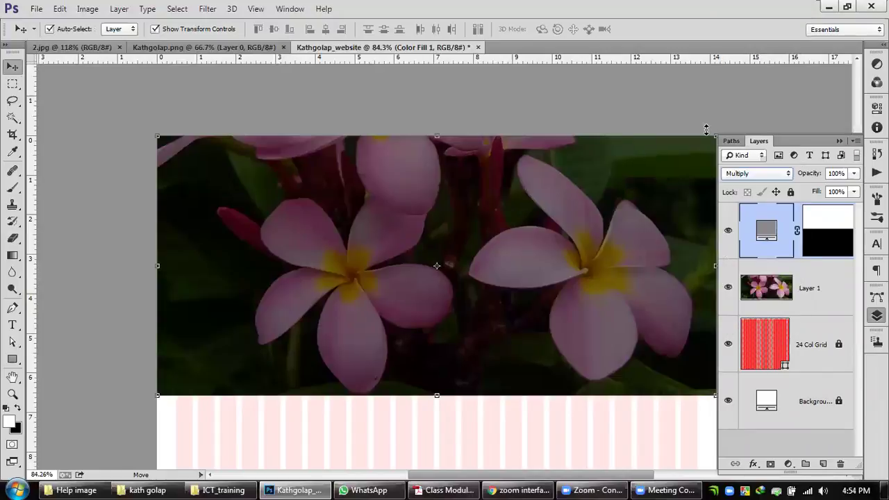
pyautogui.click(535, 312)
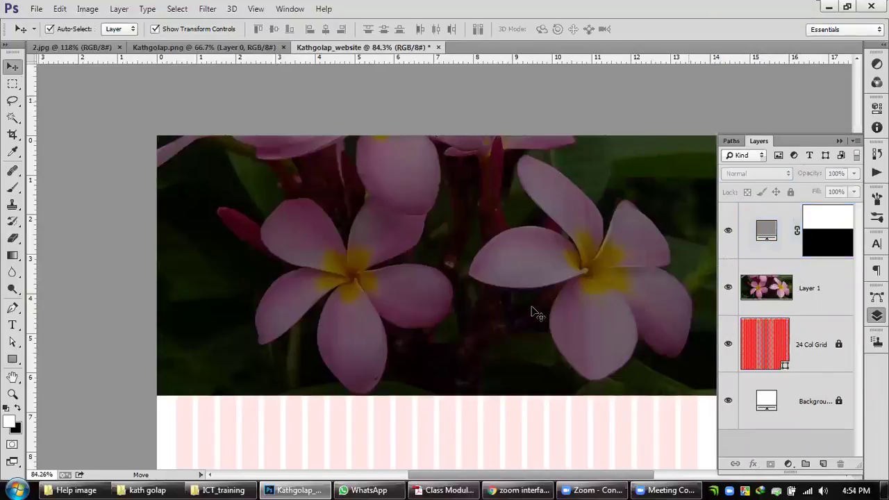
pyautogui.scroll(-1, 535, 313)
pyautogui.scroll(-1, 523, 226)
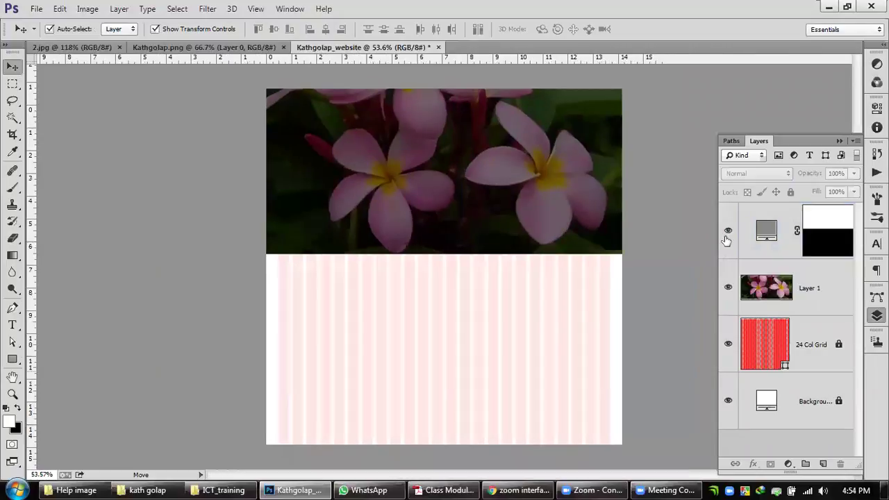
pyautogui.hotkey('ctrl', '0')
pyautogui.click(727, 234)
pyautogui.click(727, 234)
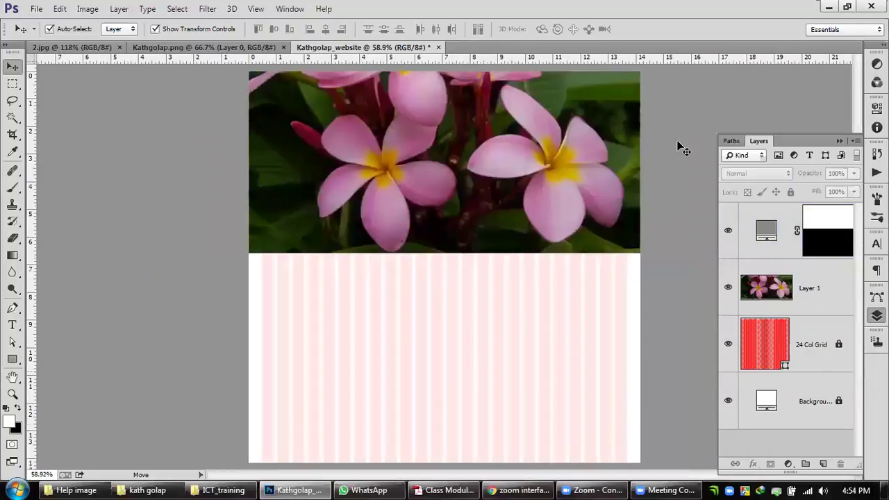
# Step: Lower the grey fill layer's opacity to 89% and deselect the layer
pyautogui.scroll(1, 657, 220)
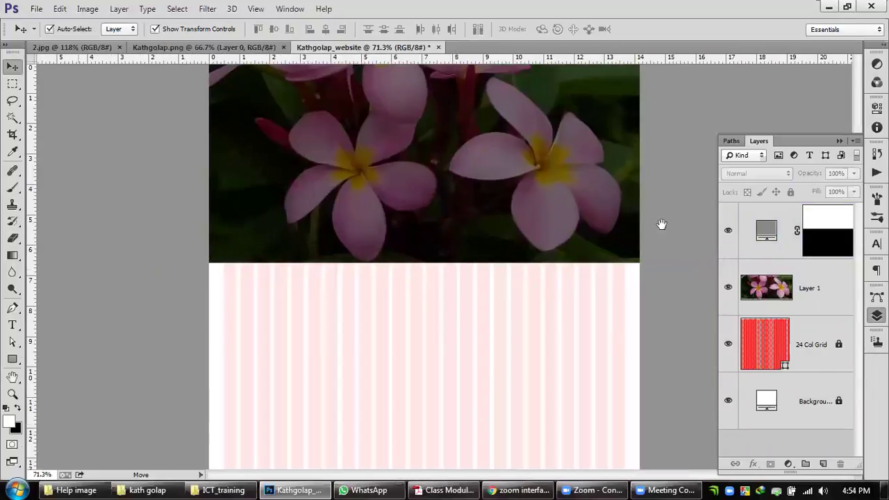
pyautogui.scroll(1, 656, 219)
pyautogui.scroll(3, 645, 237)
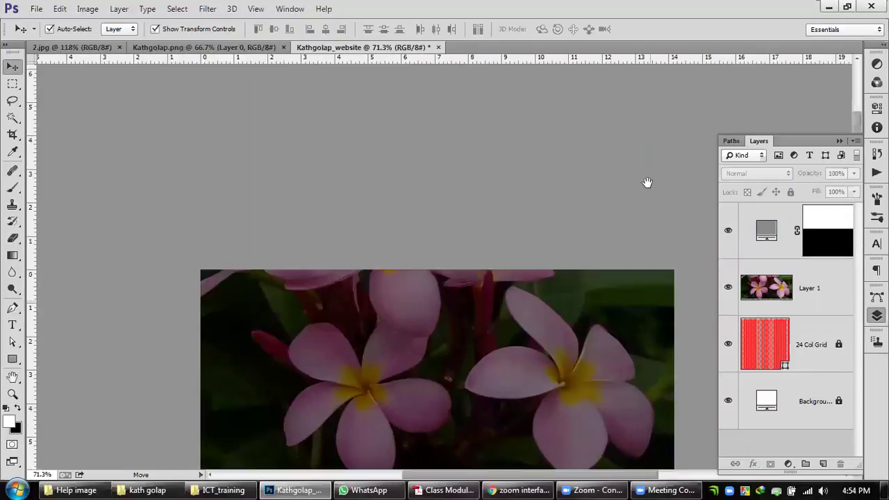
pyautogui.scroll(-2, 650, 254)
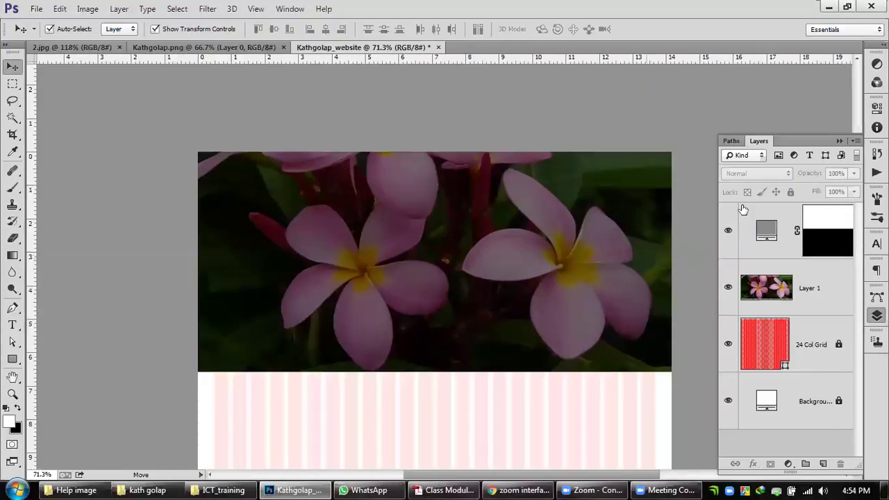
pyautogui.click(822, 232)
pyautogui.click(854, 173)
pyautogui.moveTo(853, 193)
pyautogui.mouseDown()
pyautogui.moveTo(833, 193)
pyautogui.moveTo(849, 193)
pyautogui.mouseUp()
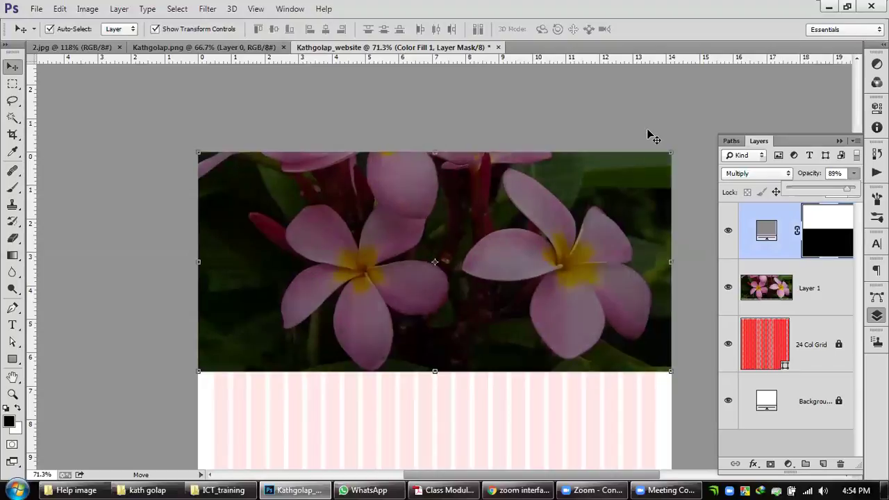
pyautogui.click(646, 139)
# Step: Switch to the Kathgolap.png logo document
pyautogui.click(210, 50)
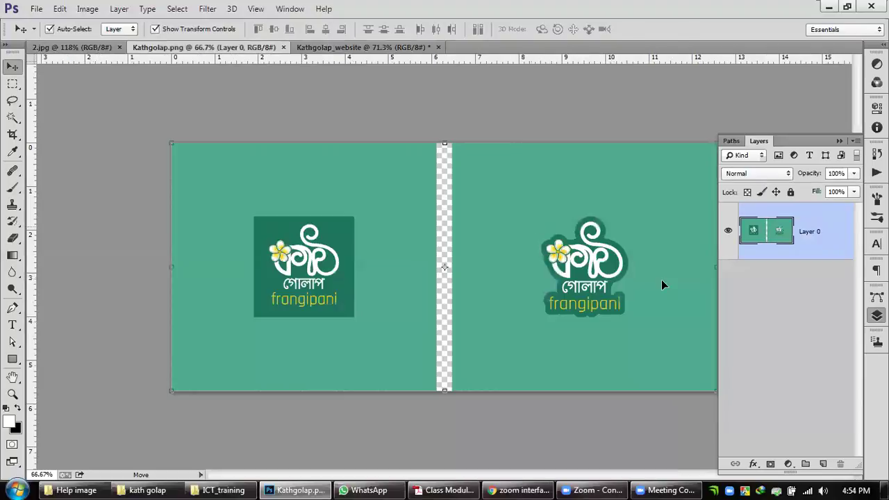
pyautogui.scroll(3, 652, 288)
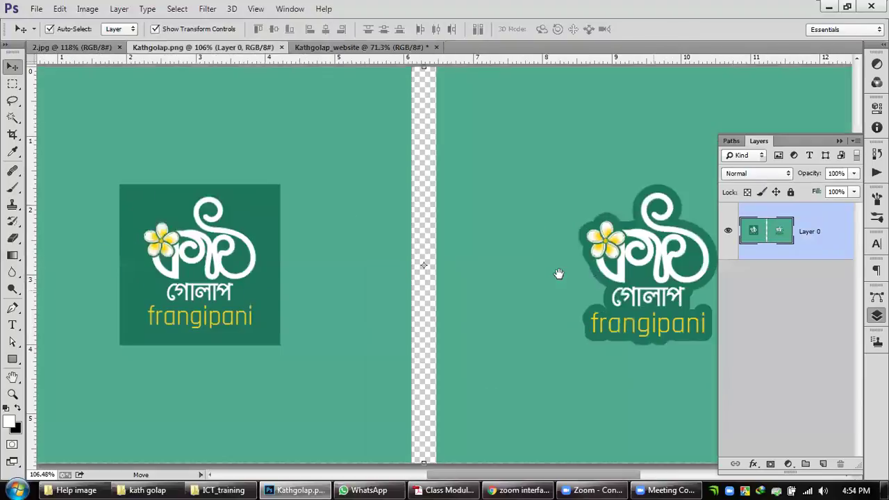
pyautogui.moveTo(451, 280); pyautogui.dragTo(245, 271)
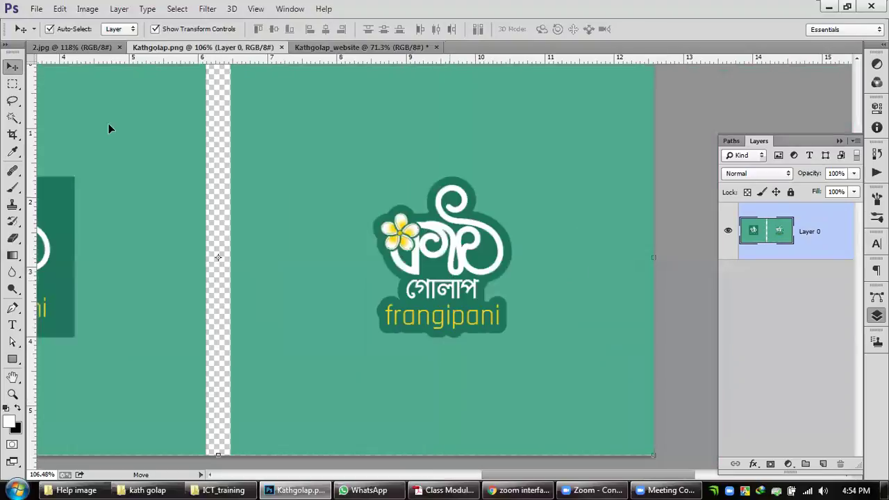
pyautogui.click(12, 84)
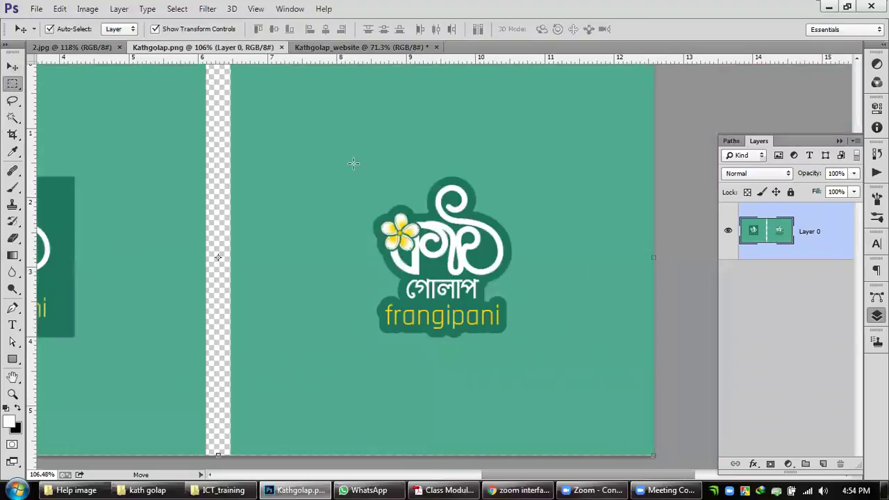
pyautogui.moveTo(334, 133); pyautogui.dragTo(539, 372)
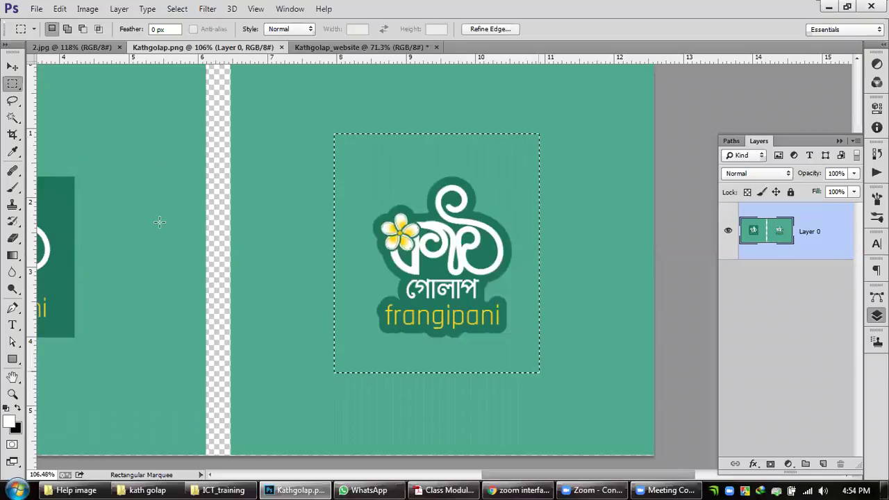
pyautogui.click(313, 211)
# Step: Select the light green background around the outlined frangipani logo with the Magic Wand
pyautogui.press('w')
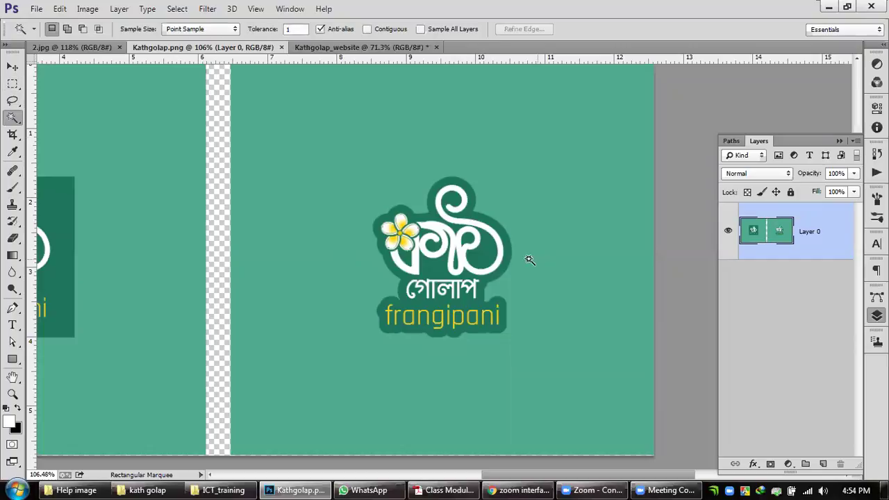
pyautogui.click(609, 273)
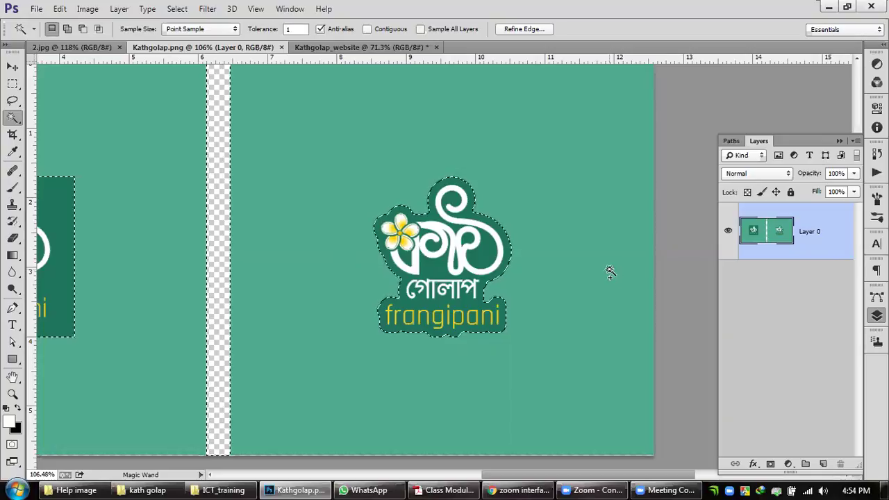
# Step: Remove the square logo and the transparent strip from the selection so that only the outlined frangipani logo stays selected
pyautogui.hotkey('ctrl', '-')
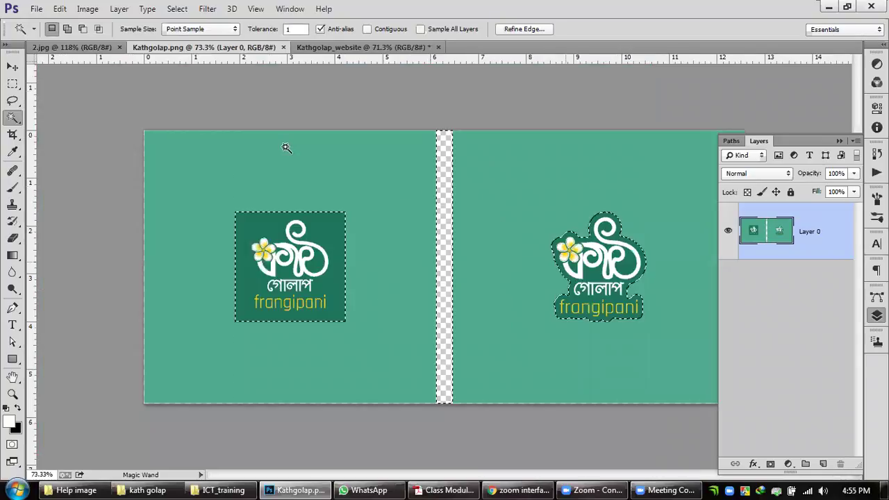
pyautogui.press('m')
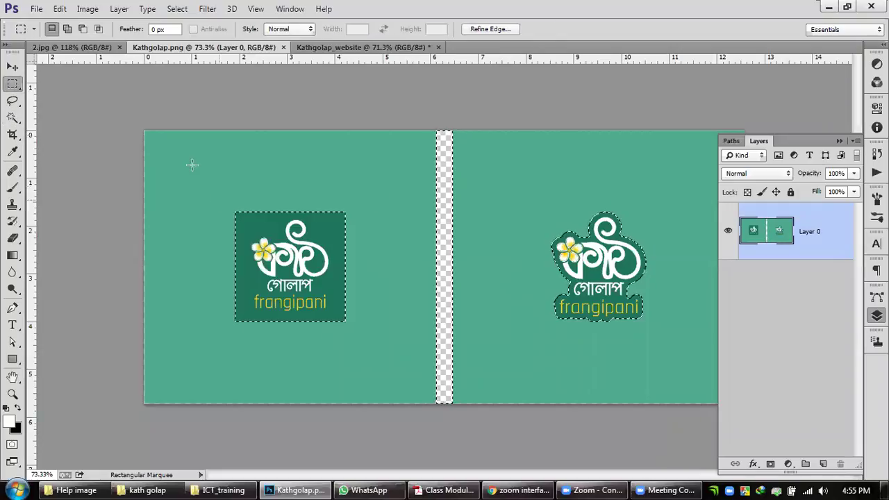
pyautogui.moveTo(453, 390); pyautogui.dragTo(233, 210)
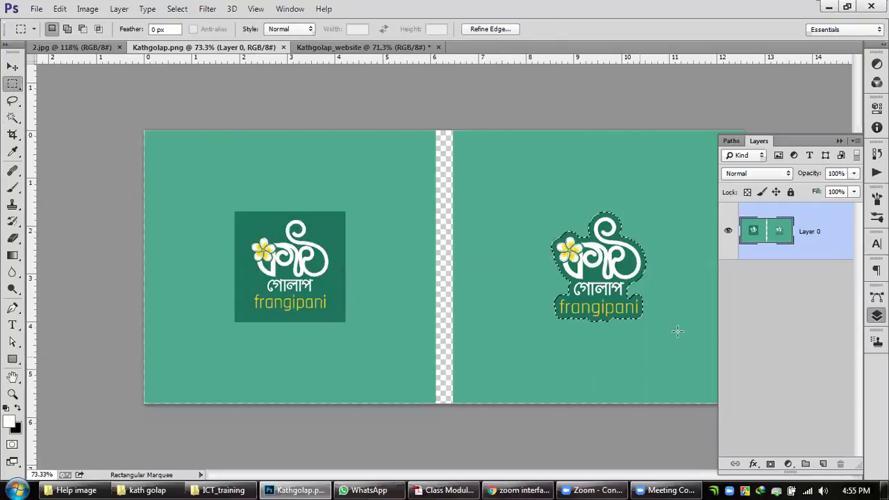
# Step: Paste the copied outlined logo onto the flower banner in Kathgolap_website to check its edges, and undo the paste
pyautogui.scroll(3, 522, 295)
pyautogui.hscroll(5, 466, 313)
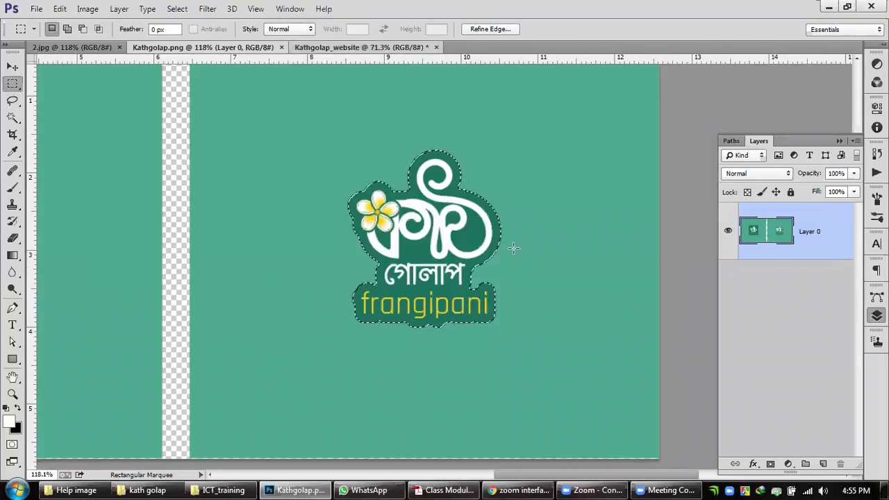
pyautogui.hotkey('ctrl', 'Tab')
pyautogui.hotkey('ctrl', 'v')
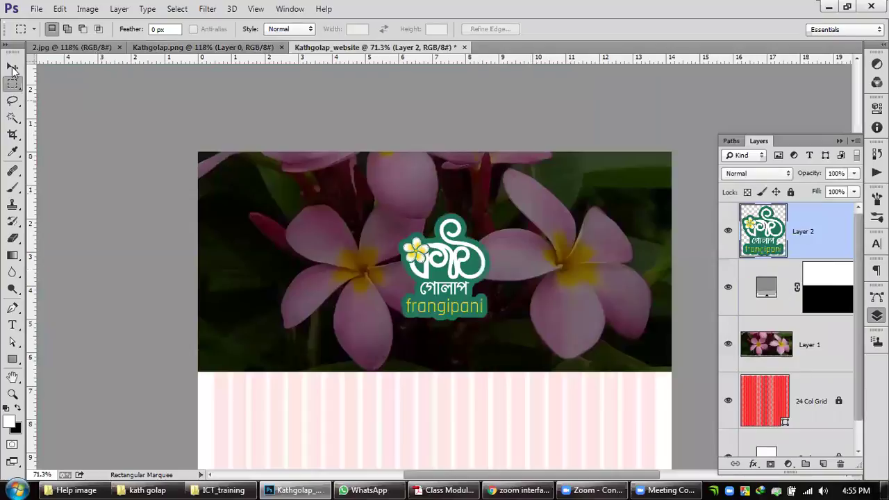
pyautogui.click(12, 66)
pyautogui.click(484, 284)
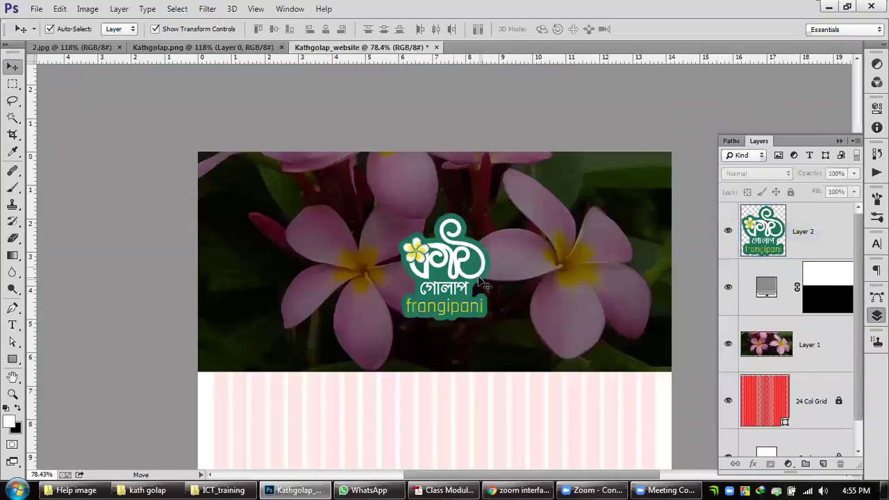
pyautogui.scroll(3, 484, 285)
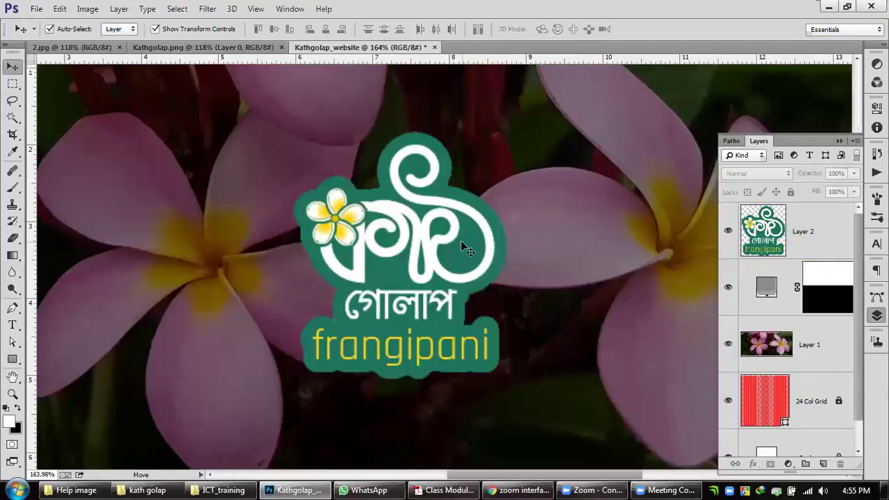
pyautogui.hotkey('ctrl', 'z')
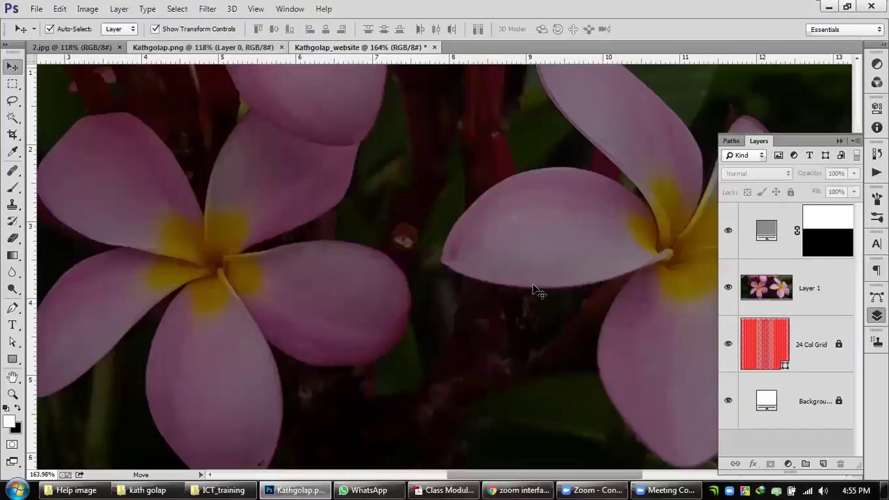
# Step: Feather the outlined logo selection in Kathgolap.png with a radius of 2 pixels
pyautogui.hotkey('ctrl', 'shift', 'Tab')
pyautogui.rightClick(465, 225)
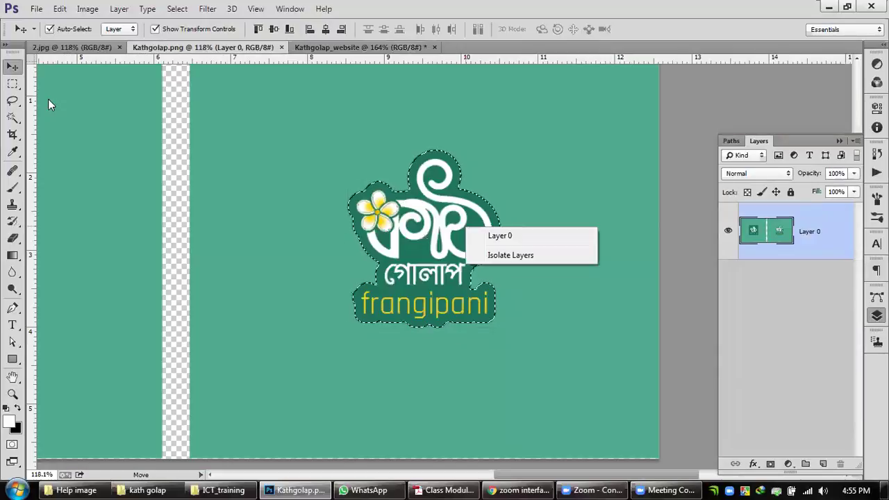
pyautogui.click(12, 83)
pyautogui.rightClick(461, 205)
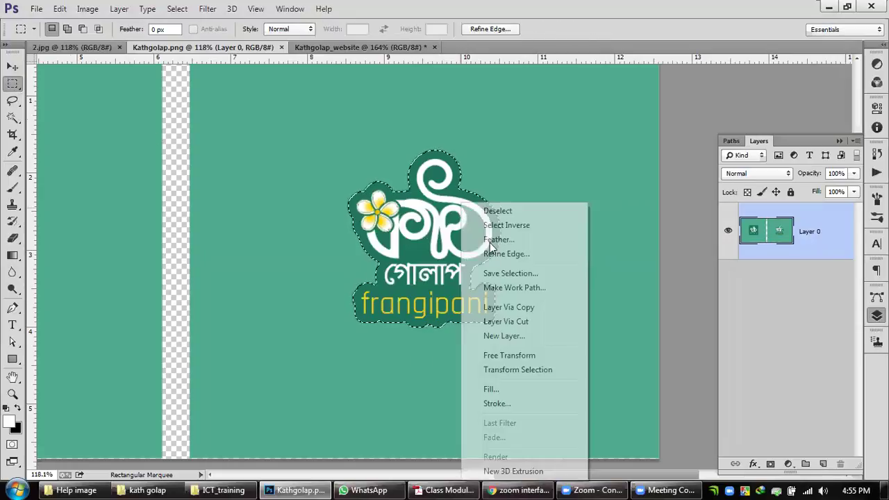
pyautogui.click(514, 236)
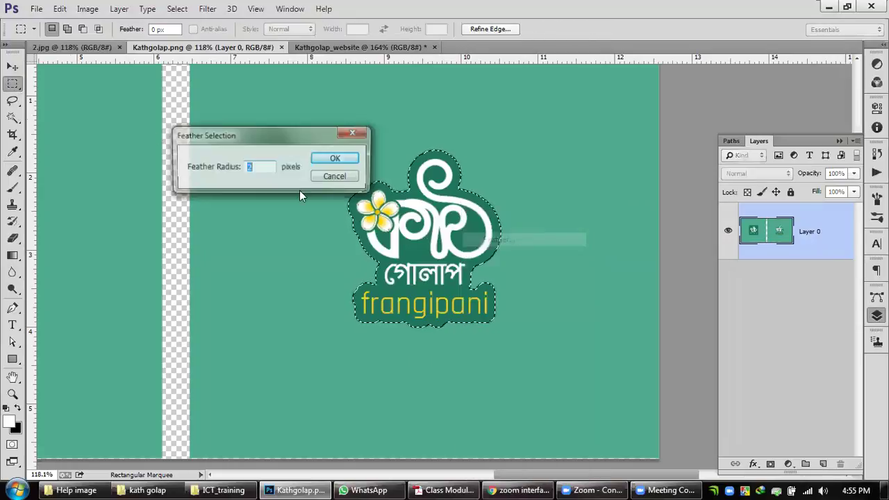
pyautogui.click(336, 158)
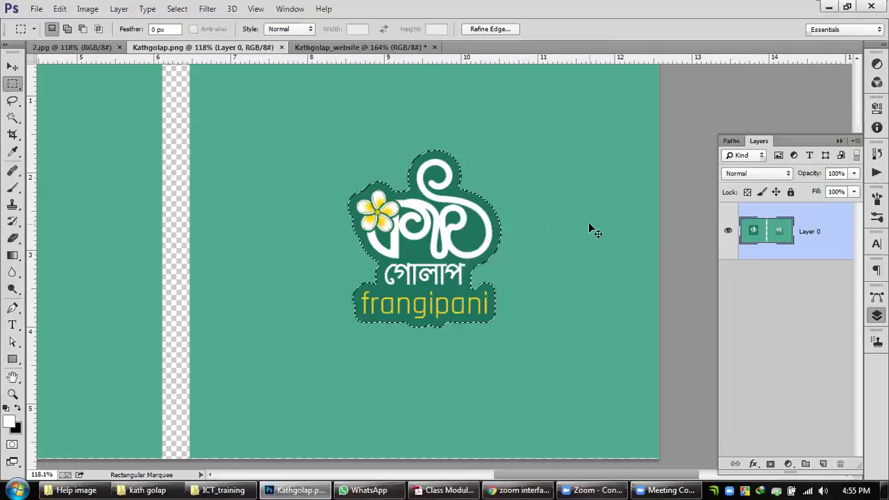
# Step: Paste the 2-pixel feathered logo onto the website banner, undo it, and return to Kathgolap.png
pyautogui.hotkey('ctrl', 'Tab')
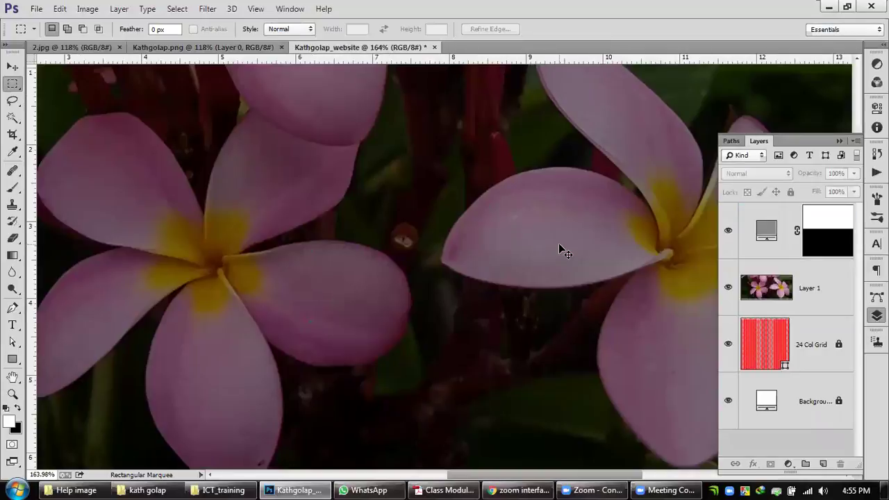
pyautogui.hotkey('ctrl', 'v')
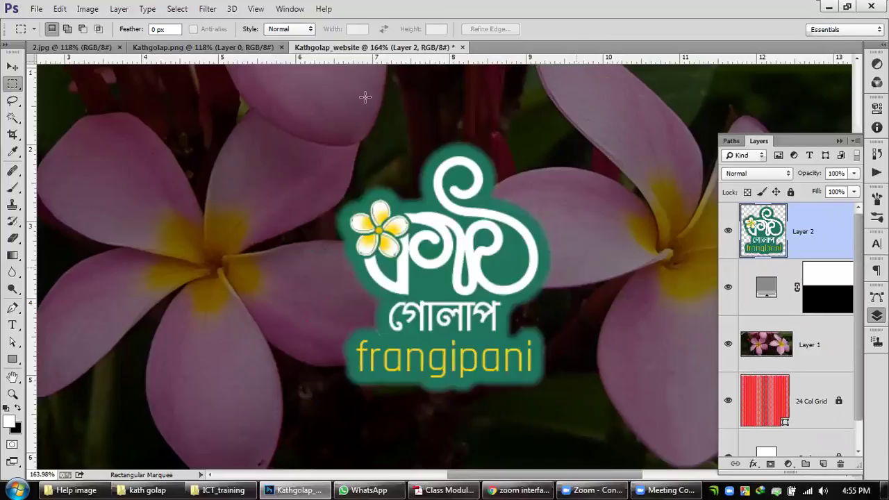
pyautogui.hotkey('ctrl', 'z')
pyautogui.hotkey('ctrl', 'shift', 'Tab')
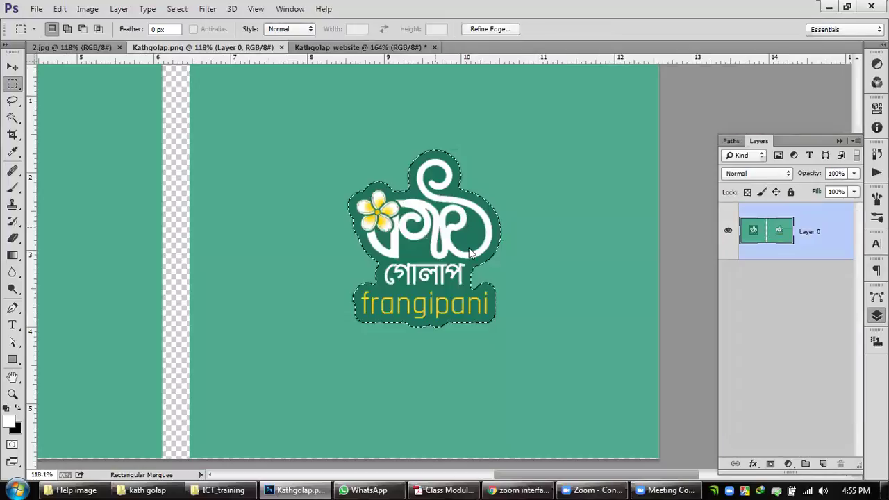
# Step: Apply a 1-pixel feather to the outlined logo selection in Kathgolap.png
pyautogui.rightClick(438, 203)
pyautogui.press('Return')
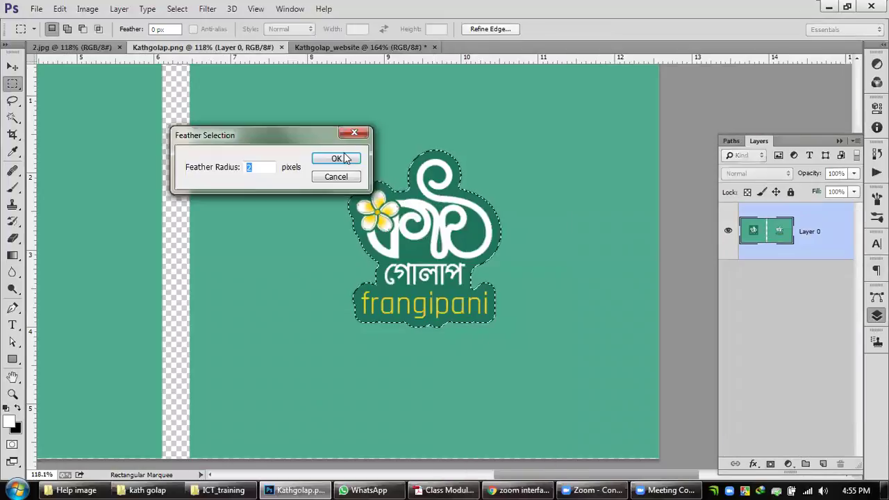
pyautogui.write('1')
pyautogui.press('Return')
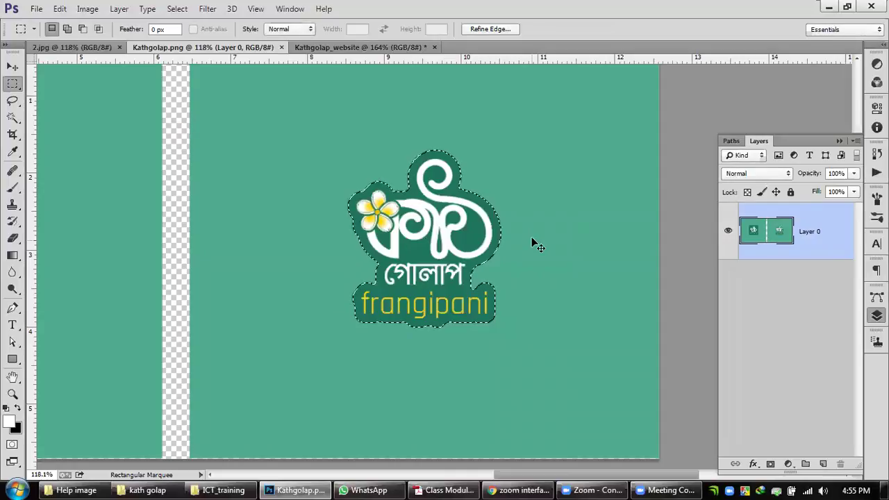
# Step: Paste the logo feathered with 1 pixel into Kathgolap_website, view it at 100% zoom, and undo the paste
pyautogui.click(343, 50)
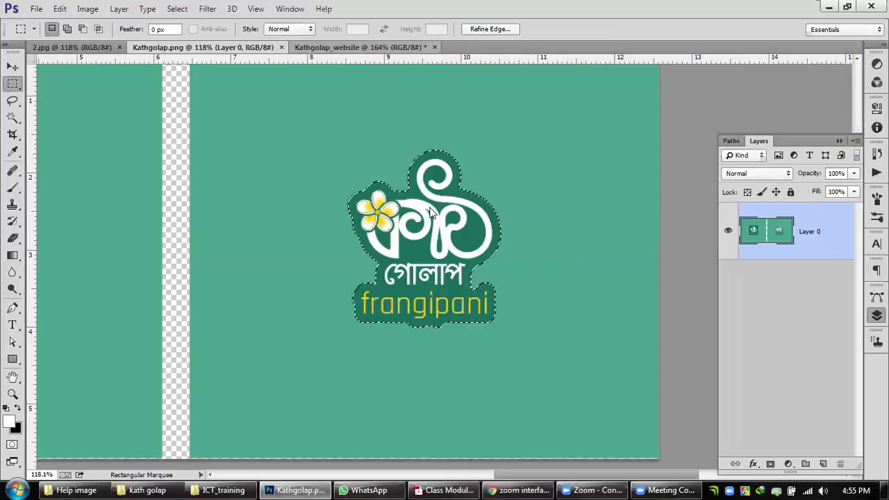
pyautogui.hotkey('ctrl', 'v')
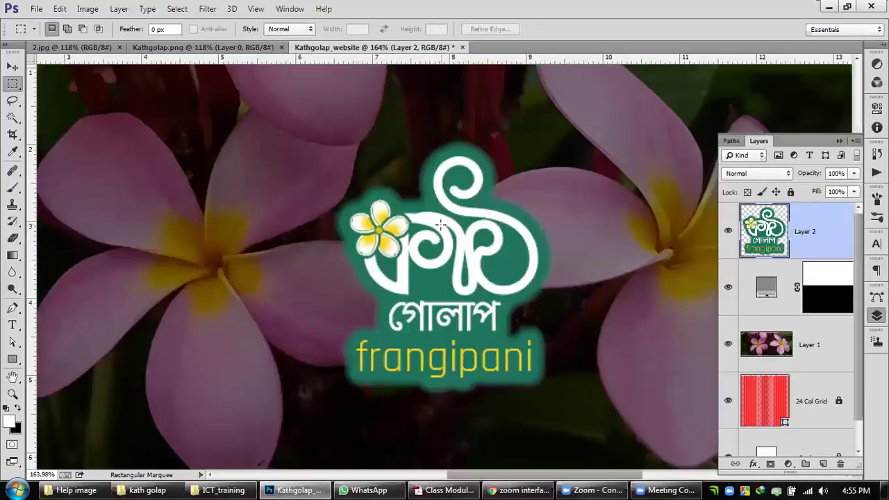
pyautogui.doubleClick(13, 394)
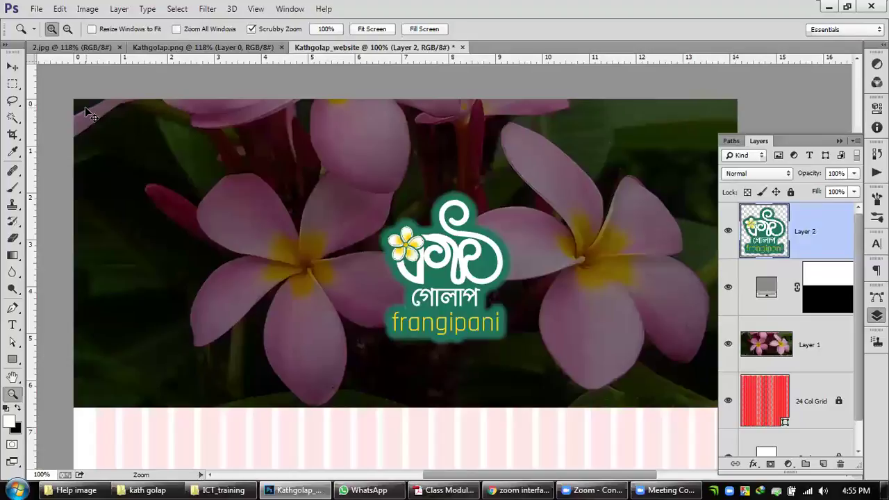
pyautogui.hotkey('ctrl', 'z')
# Step: Try to change the feather radius of the outlined logo selection in Kathgolap.png once more
pyautogui.click(200, 48)
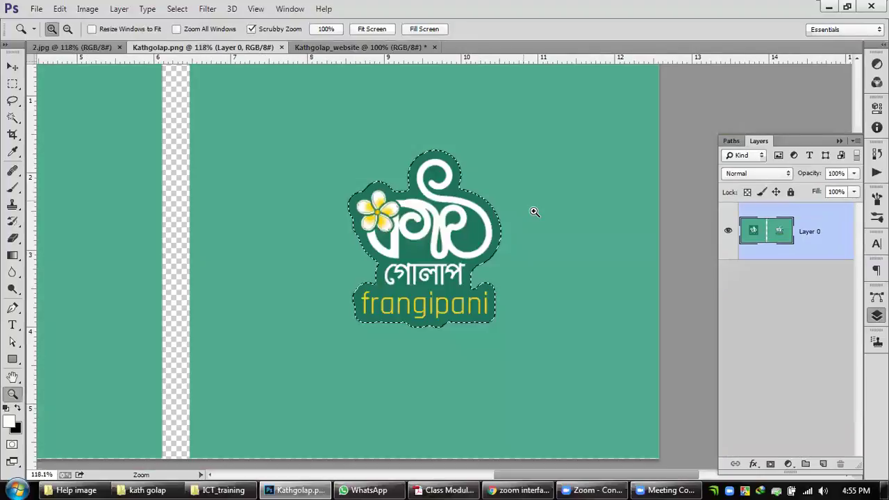
pyautogui.click(12, 101)
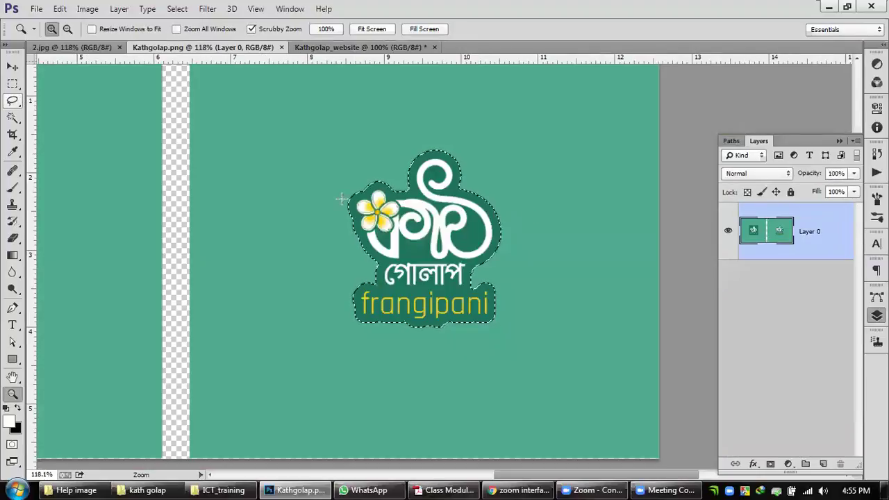
pyautogui.press('m')
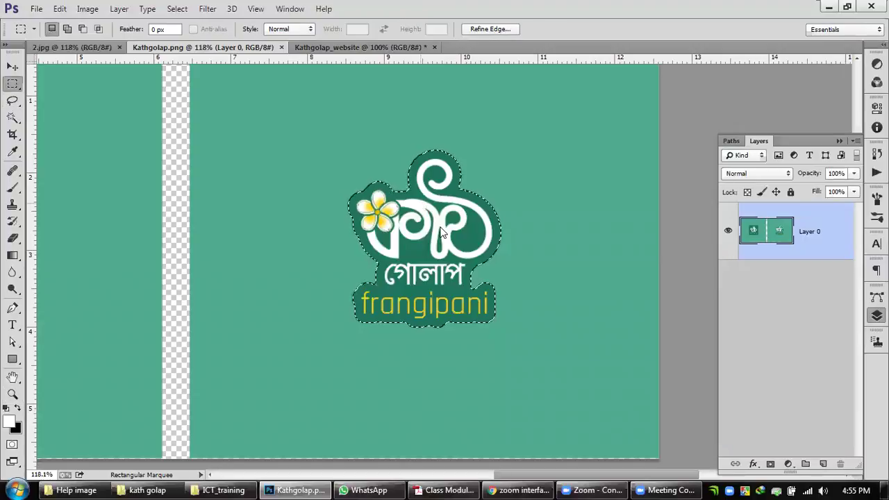
pyautogui.rightClick(423, 203)
pyautogui.click(459, 239)
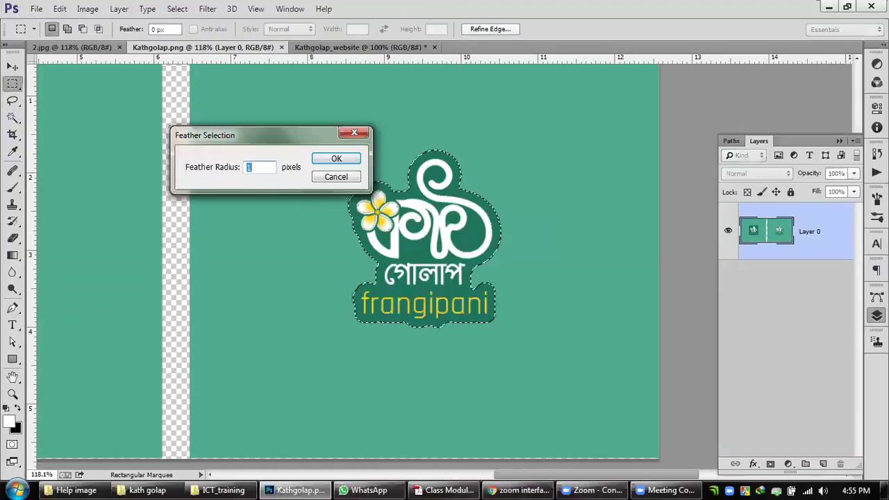
pyautogui.click(327, 159)
pyautogui.click(451, 196)
pyautogui.press('Tab')
pyautogui.press('Return')
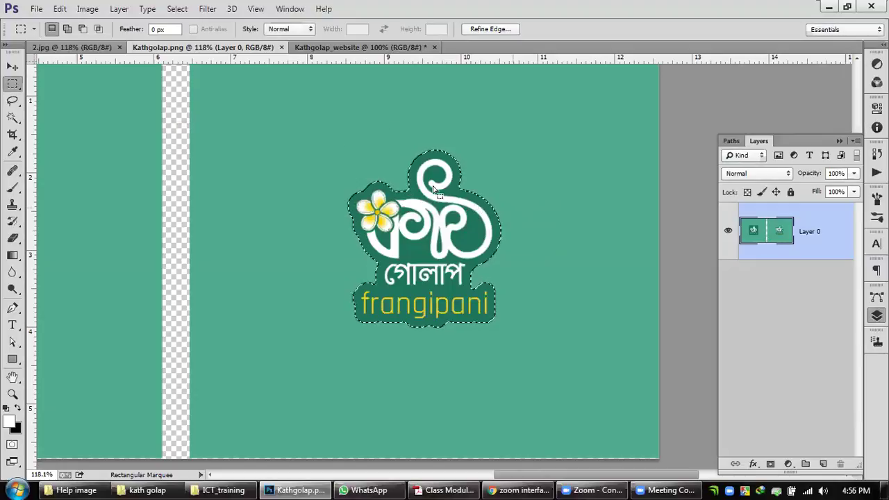
# Step: Try a feather radius of .00 pixels on the outlined logo selection and accept 0.1 pixels instead
pyautogui.rightClick(434, 188)
pyautogui.press('Down')
pyautogui.press('Return')
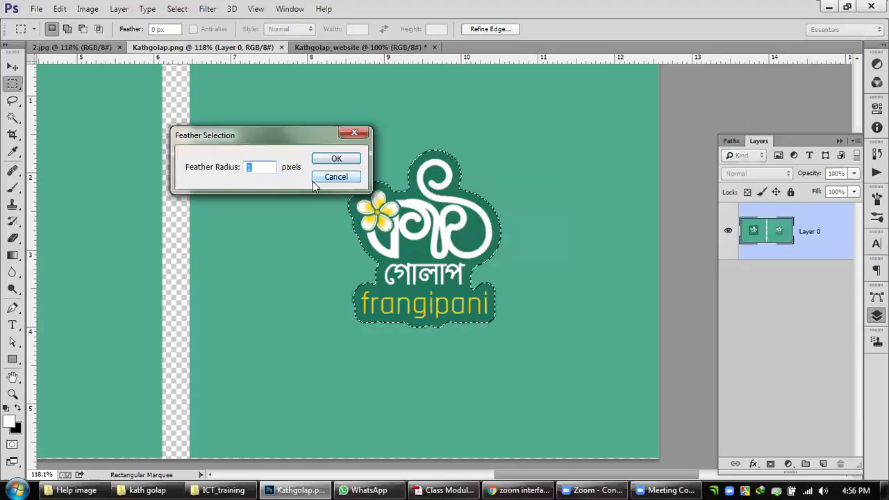
pyautogui.write('.00')
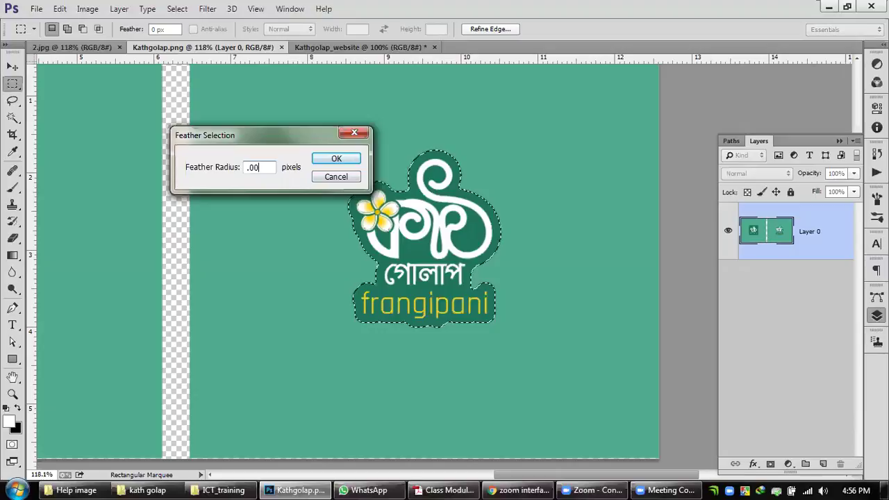
pyautogui.press('Return')
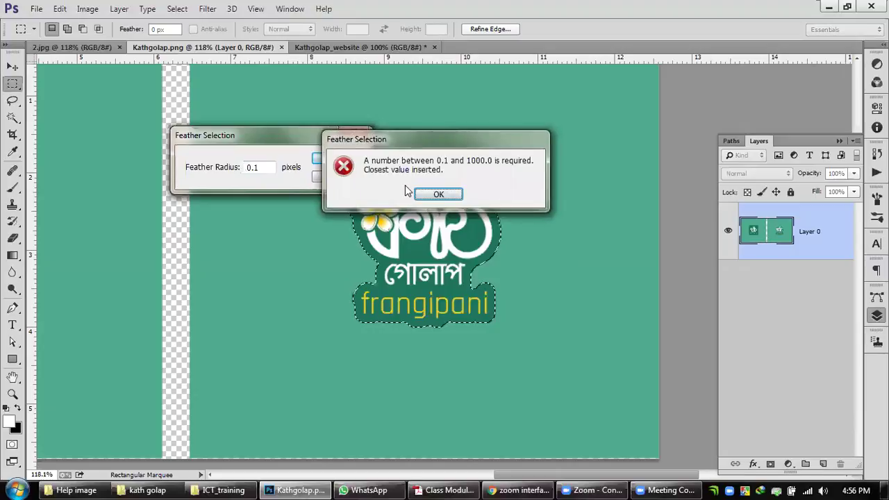
pyautogui.press('Return')
pyautogui.click(339, 160)
# Step: Copy the logo with the 0.1-pixel feather onto the website banner, undo the paste, and return to Kathgolap.png
pyautogui.hotkey('ctrl', 'c')
pyautogui.hotkey('ctrl', 'Tab')
pyautogui.hotkey('ctrl', 'v')
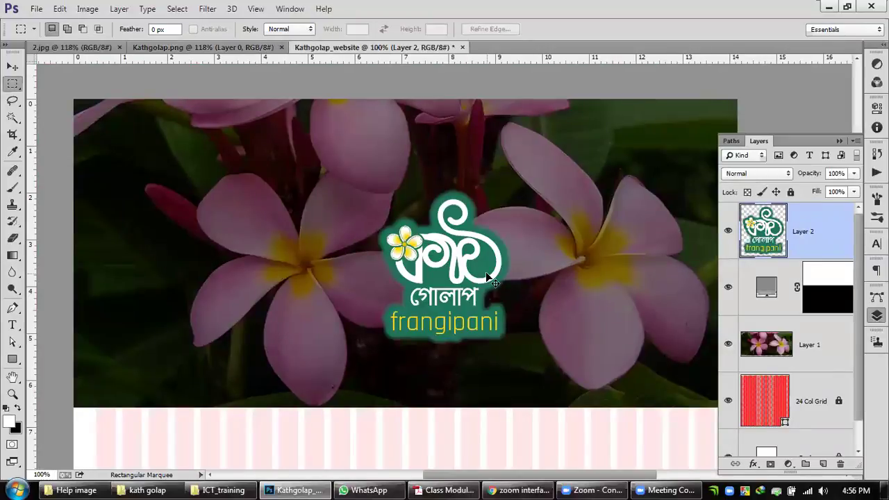
pyautogui.hotkey('ctrl', 'z')
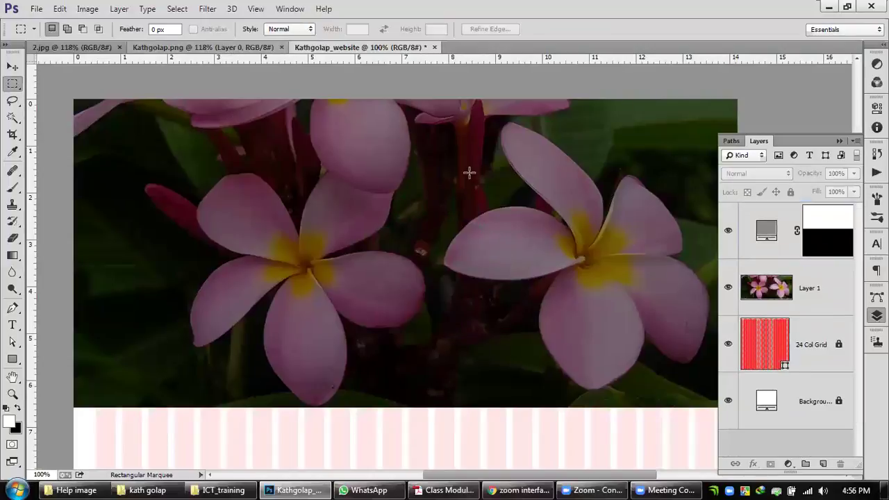
pyautogui.hotkey('ctrl', 'shift', 'Tab')
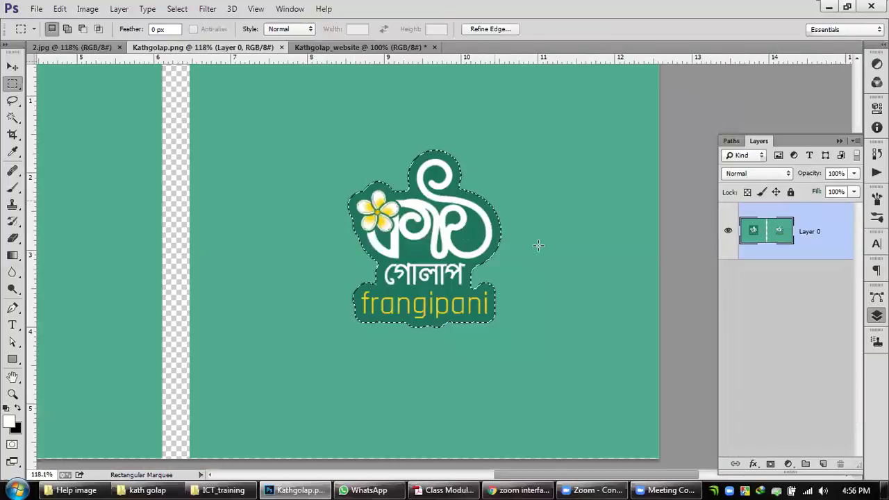
# Step: Drop the feathered selection and select both dark green logos by picking the light green background with the Magic Wand and inverting
pyautogui.click(317, 142)
pyautogui.click(12, 116)
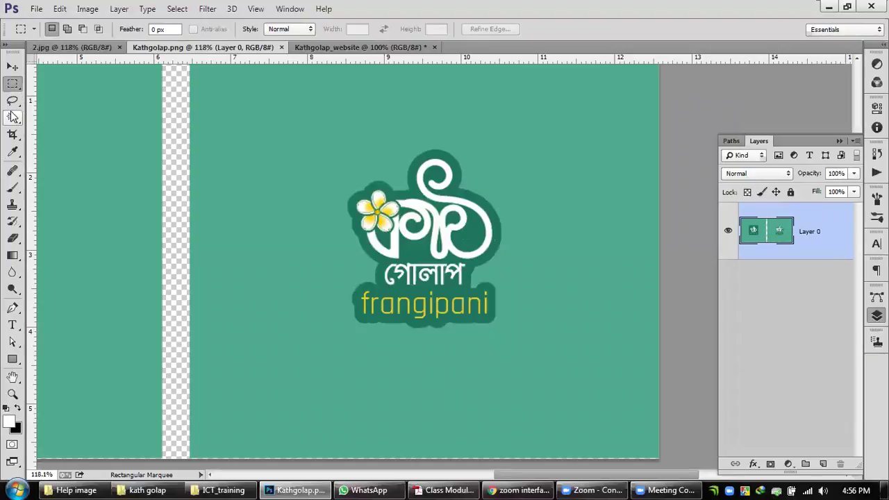
pyautogui.click(314, 215)
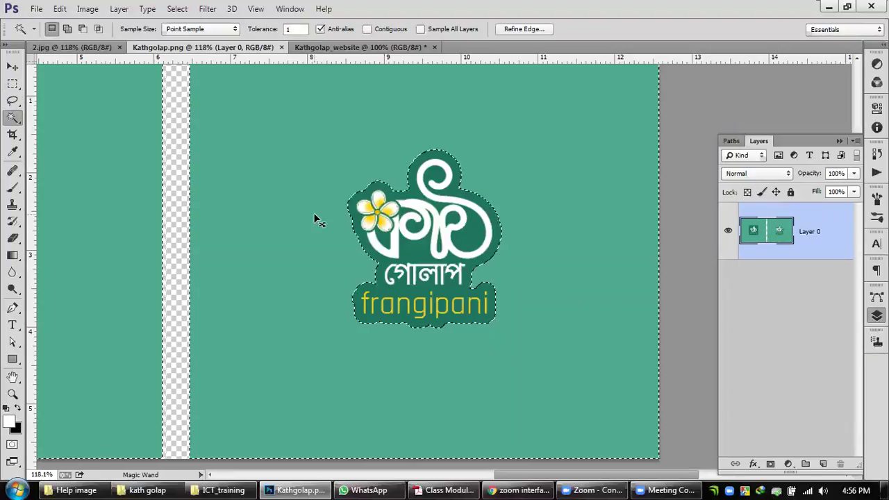
pyautogui.scroll(-2, 320, 212)
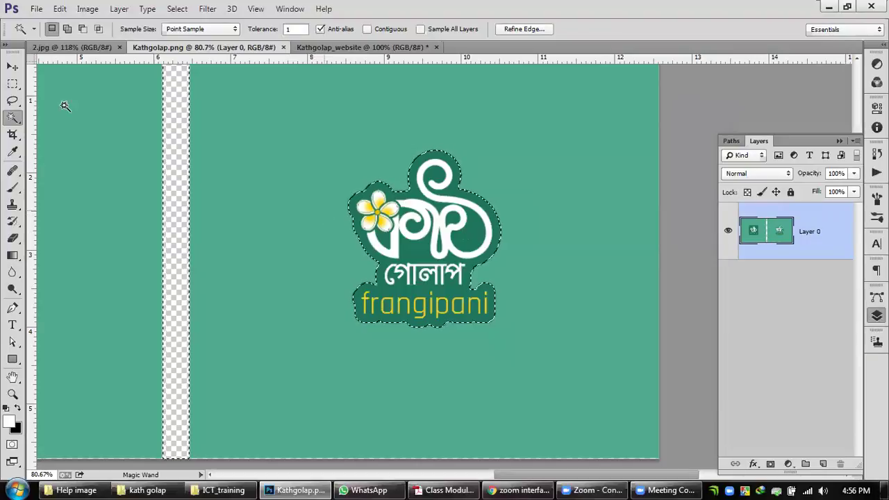
pyautogui.scroll(-1, 64, 106)
pyautogui.press('m')
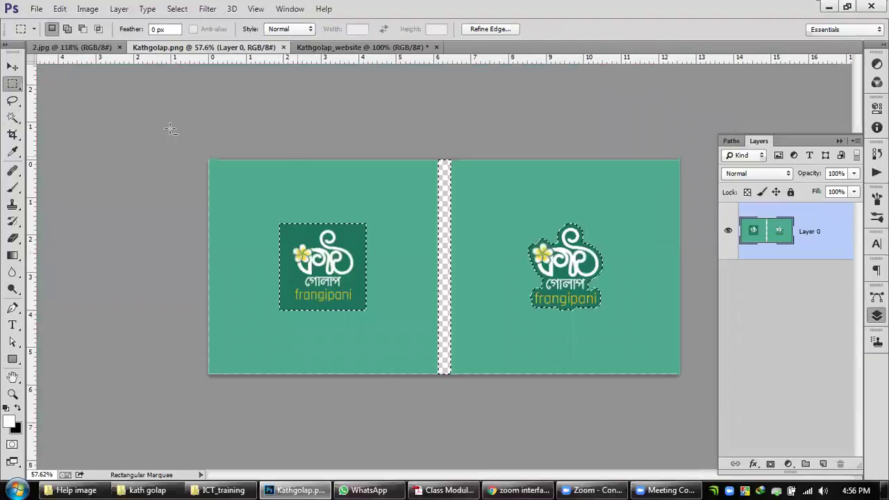
# Step: Limit the selection in Kathgolap.png to the outlined logo by removing the square logo and the transparent strip from it
pyautogui.moveTo(366, 400); pyautogui.dragTo(580, 411)
pyautogui.scroll(2, 675, 312)
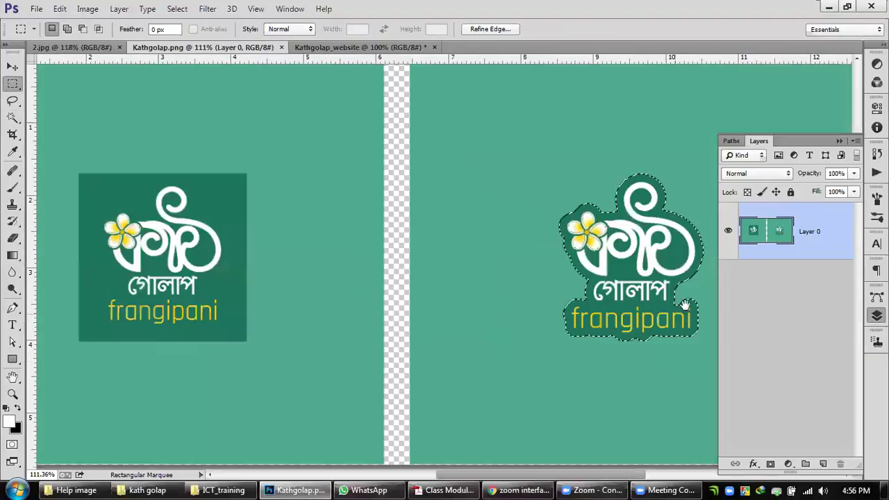
pyautogui.hscroll(2, 112, 101)
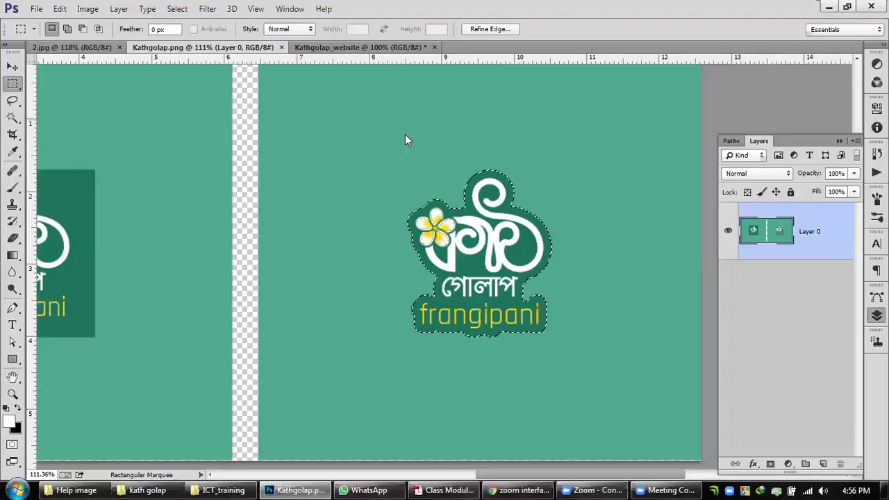
# Step: Place a copy of the outlined logo on the Kathgolap_website banner and close Kathgolap.png
pyautogui.hotkey('ctrl', 'Tab')
pyautogui.hotkey('ctrl', 'v')
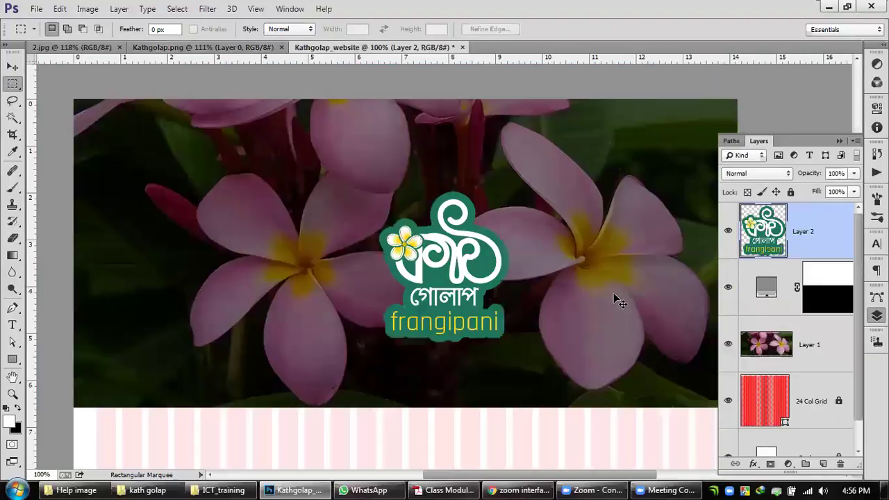
pyautogui.press('v')
pyautogui.scroll(-2, 620, 302)
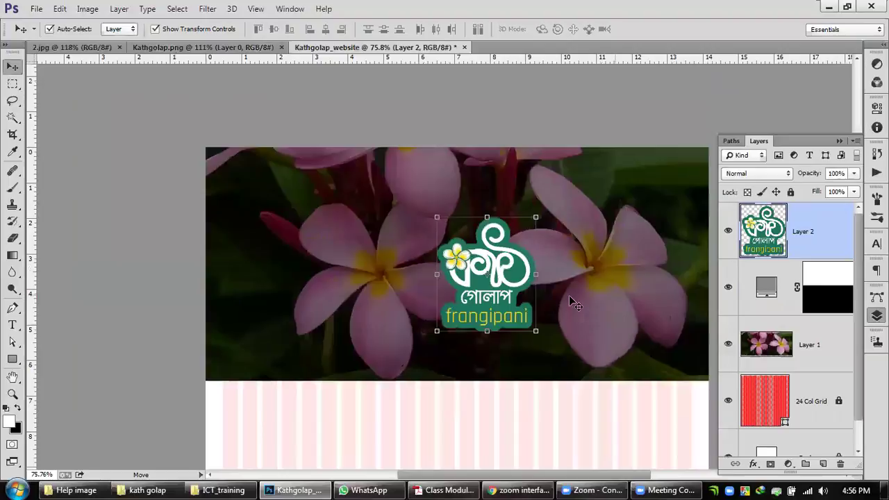
pyautogui.scroll(2, 578, 221)
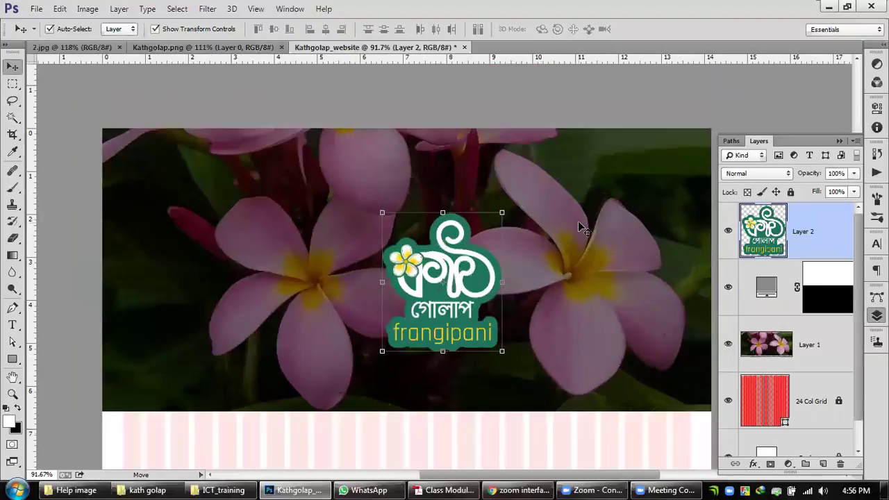
pyautogui.click(280, 48)
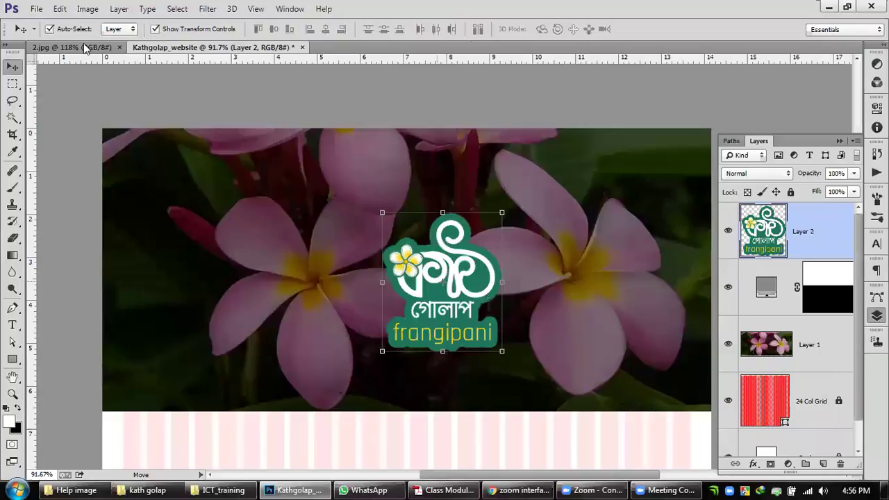
# Step: Examine the header layout of the reference design 2.jpg and return to the website document
pyautogui.click(85, 47)
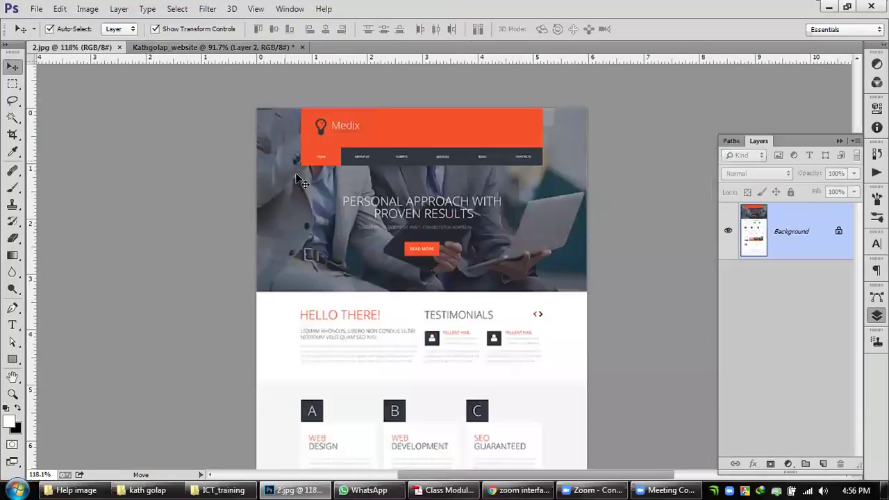
pyautogui.scroll(1, 394, 109)
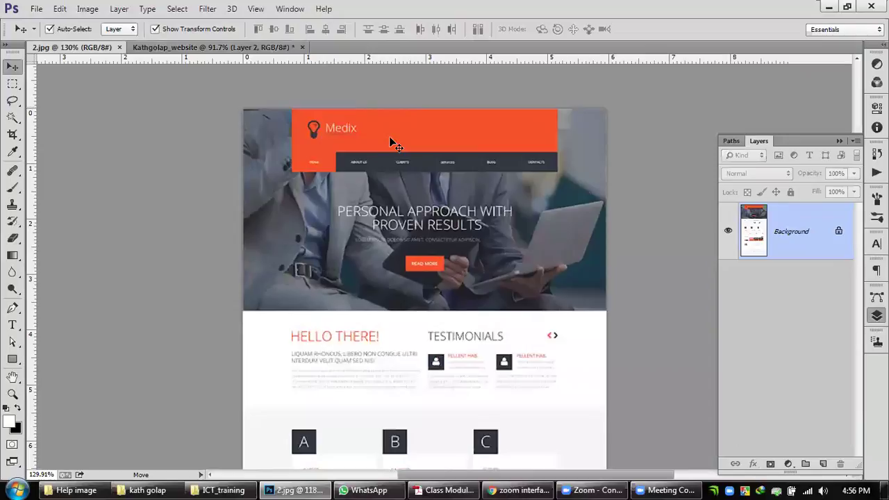
pyautogui.scroll(3, 394, 98)
pyautogui.click(236, 48)
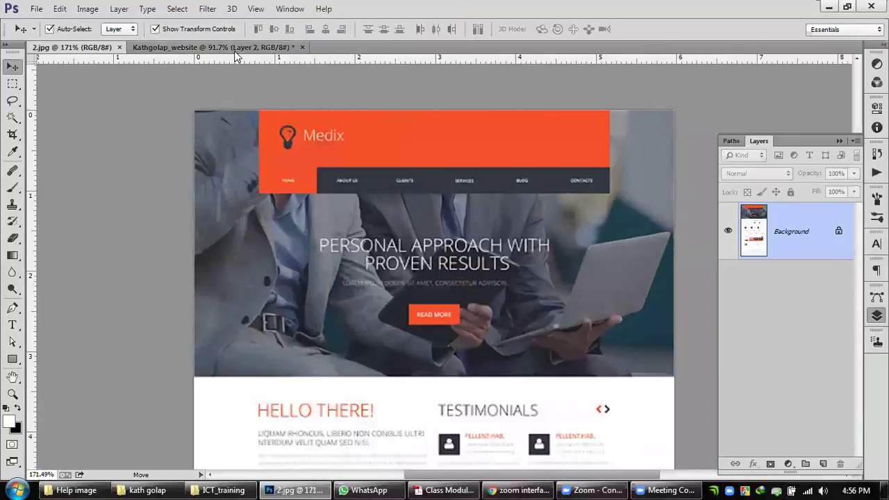
# Step: Move the logo down off the banner and draw a rectangle about 717 by 217 px across the banner's upper edge
pyautogui.scroll(-2, 488, 261)
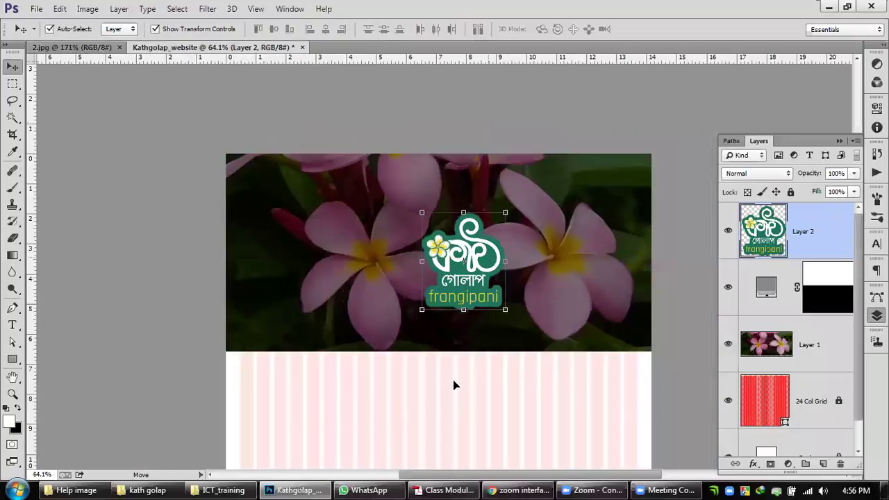
pyautogui.hotkey('ctrl', 'z')
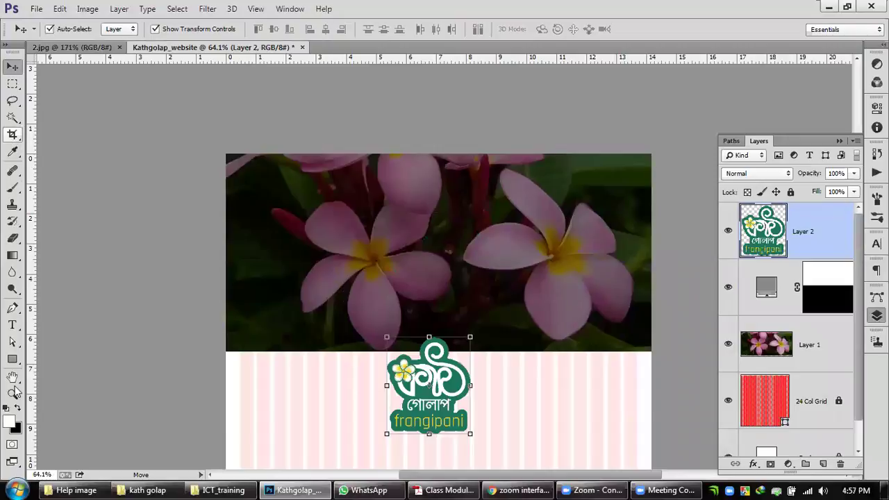
pyautogui.press('u')
pyautogui.moveTo(293, 146); pyautogui.dragTo(593, 199)
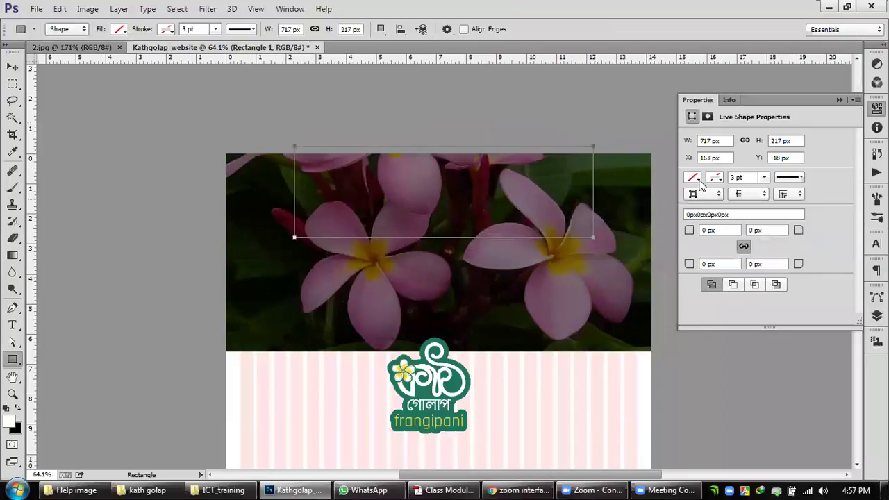
# Step: Fill the rectangle with orange d8870e, brightening a colour sampled from the flower's centre
pyautogui.click(697, 179)
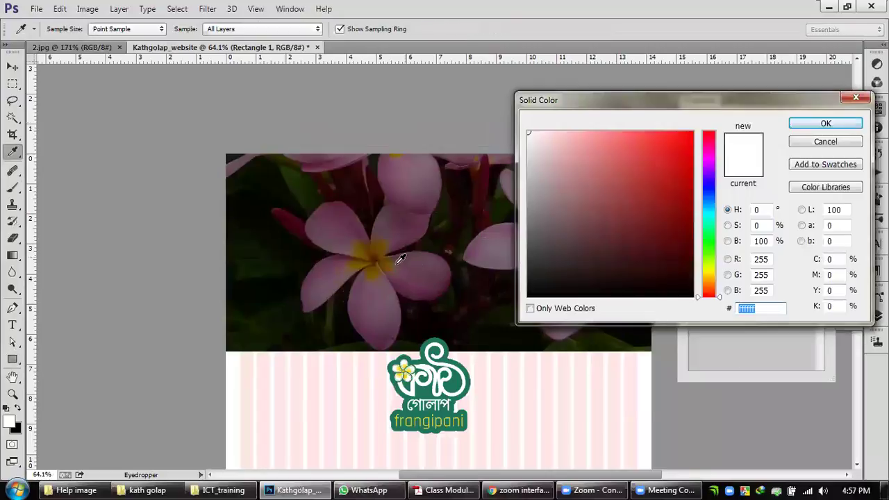
pyautogui.click(431, 261)
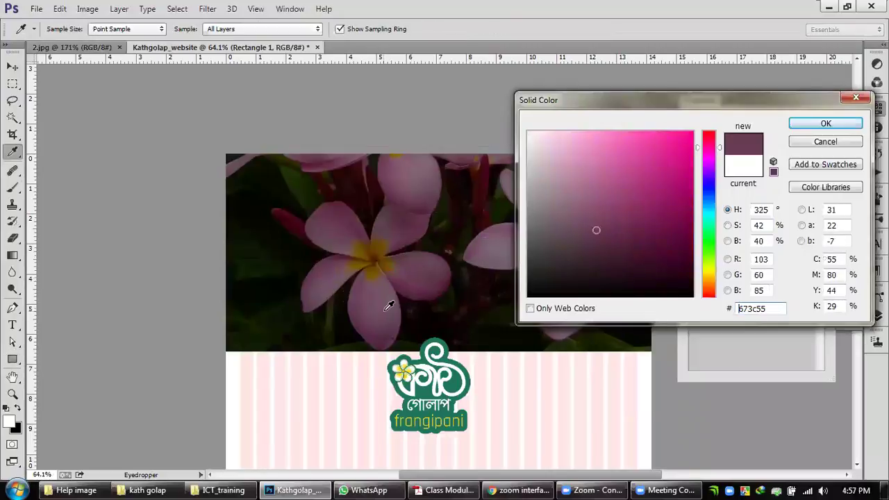
pyautogui.click(382, 268)
pyautogui.click(375, 253)
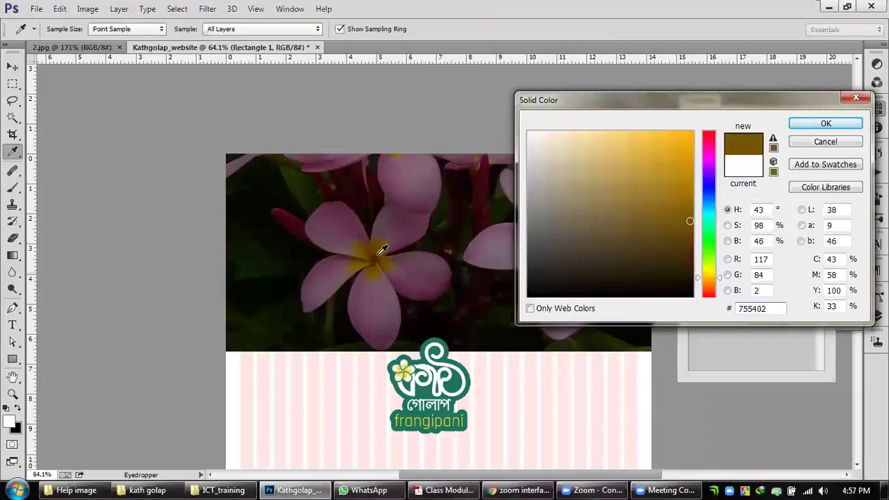
pyautogui.click(383, 249)
pyautogui.click(683, 160)
pyautogui.click(683, 157)
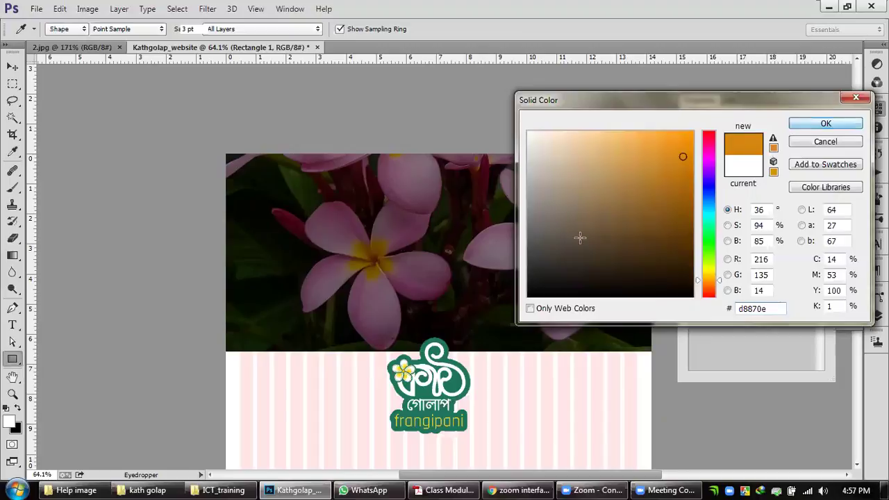
pyautogui.press('Return')
# Step: Scale the logo to about 50% and place it near the left end of the orange header rectangle
pyautogui.press('v')
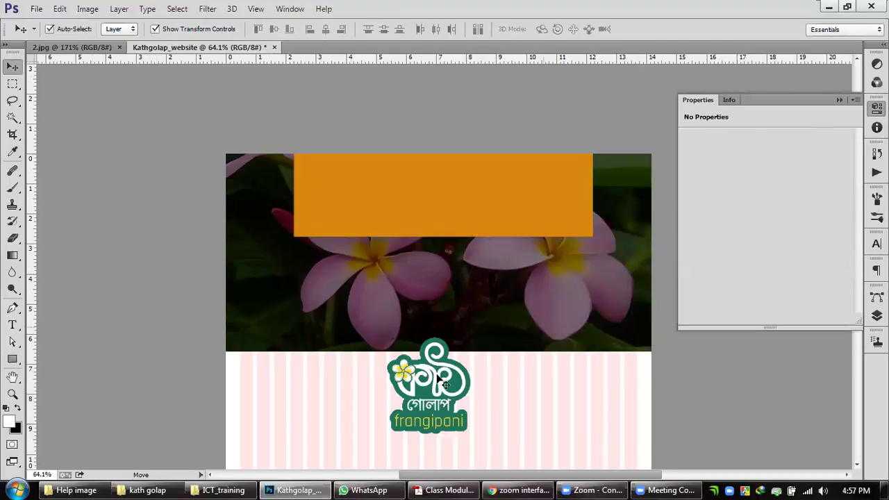
pyautogui.click(453, 408)
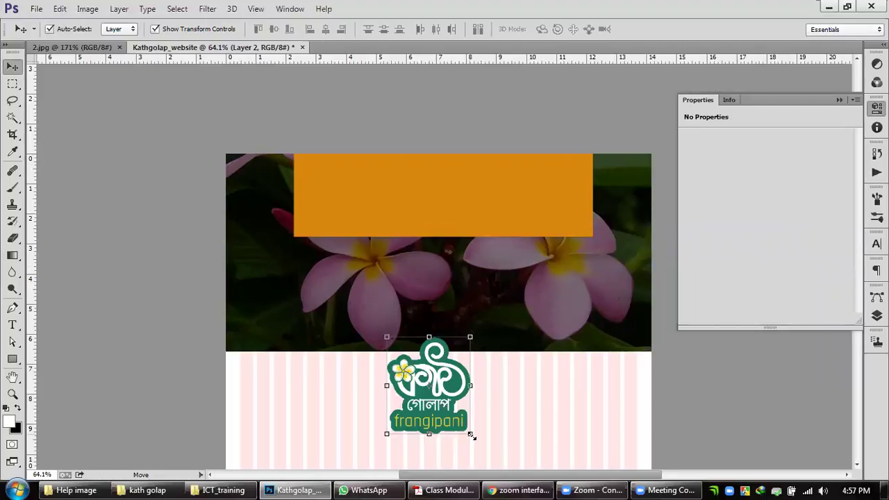
pyautogui.click(471, 434)
pyautogui.moveTo(472, 435); pyautogui.dragTo(459, 405)
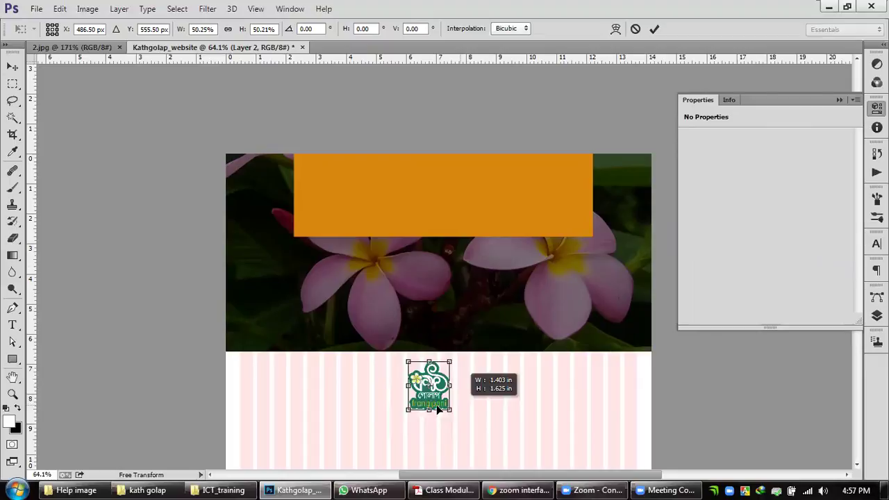
pyautogui.moveTo(433, 407); pyautogui.dragTo(366, 219)
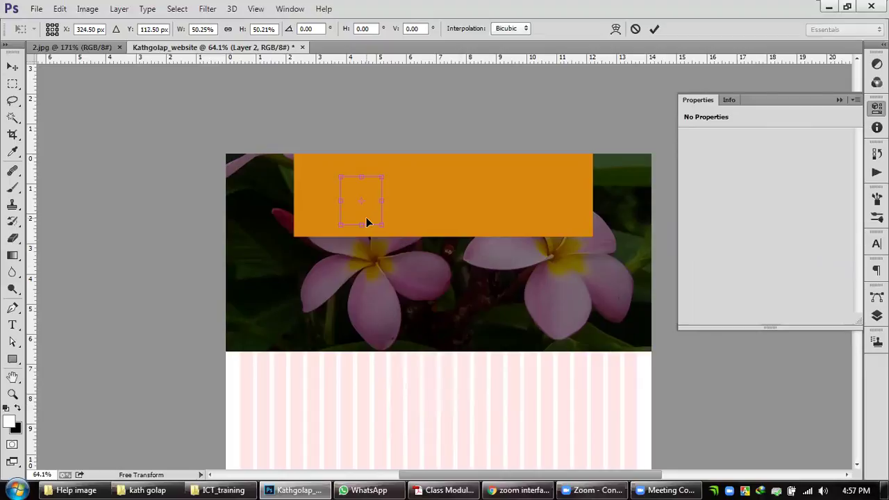
pyautogui.press('Return')
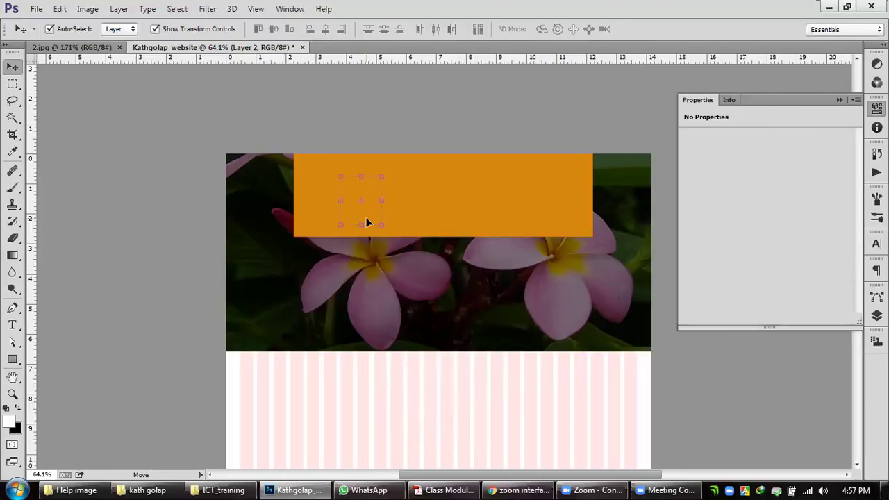
pyautogui.moveTo(370, 213); pyautogui.dragTo(344, 212)
# Step: Compare the orange header and its logo with the header layout in the reference 2.jpg
pyautogui.click(102, 47)
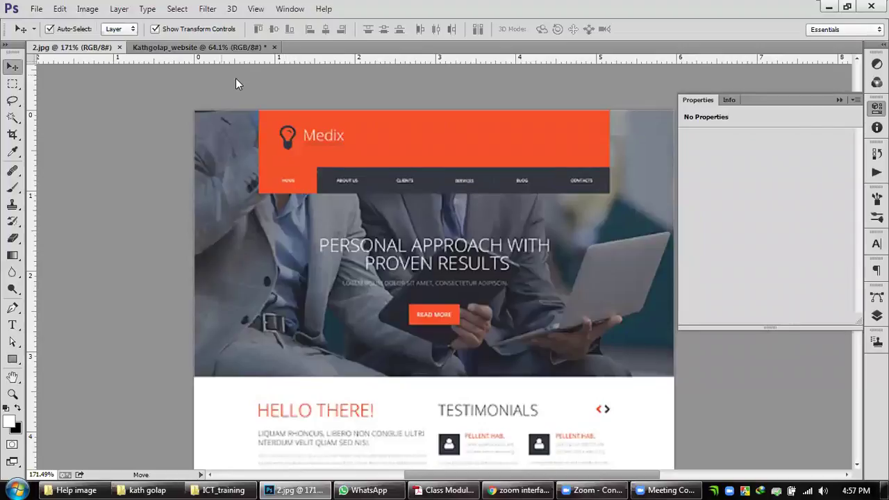
pyautogui.click(200, 47)
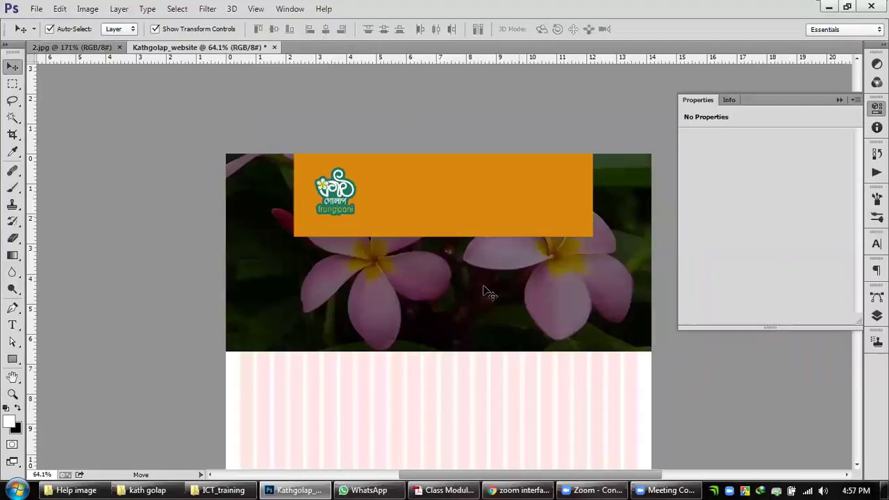
pyautogui.click(478, 208)
pyautogui.click(566, 117)
pyautogui.scroll(1, 418, 202)
pyautogui.scroll(2, 420, 209)
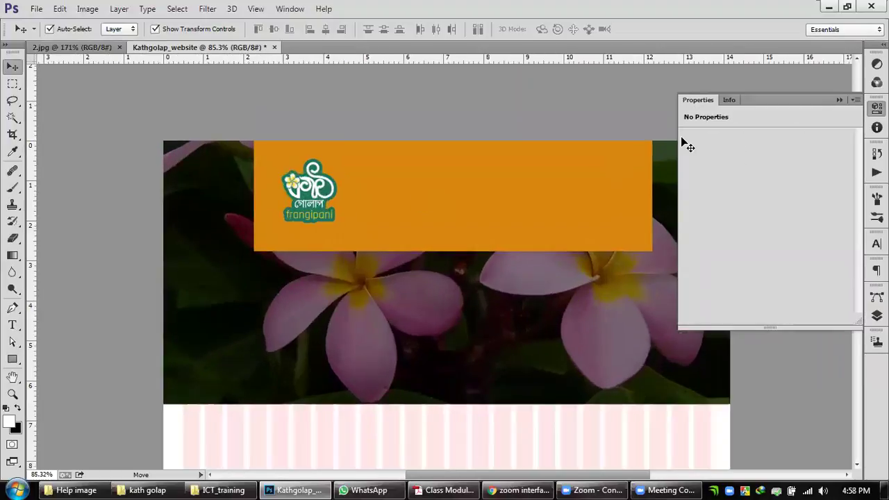
pyautogui.click(359, 336)
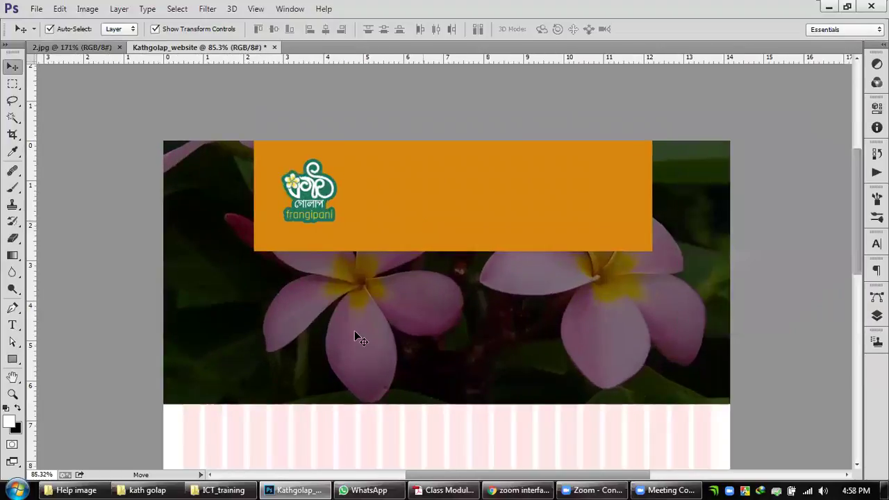
pyautogui.click(85, 50)
pyautogui.click(178, 48)
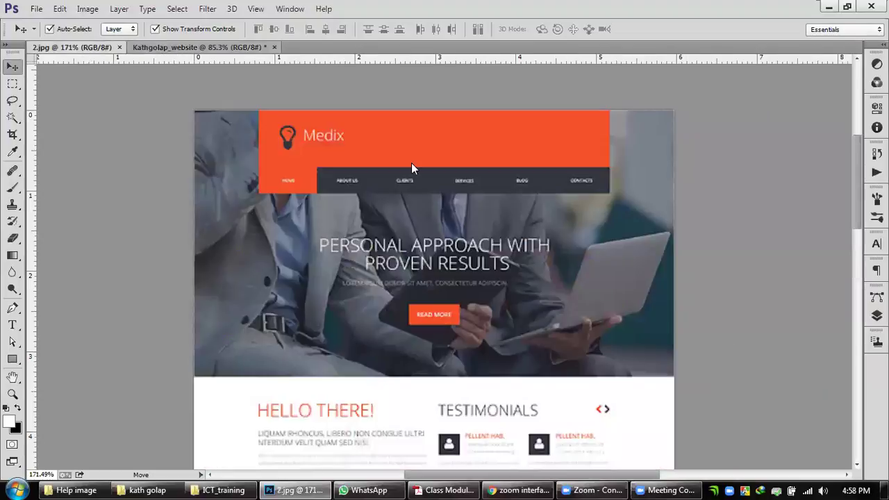
pyautogui.scroll(1, 240, 233)
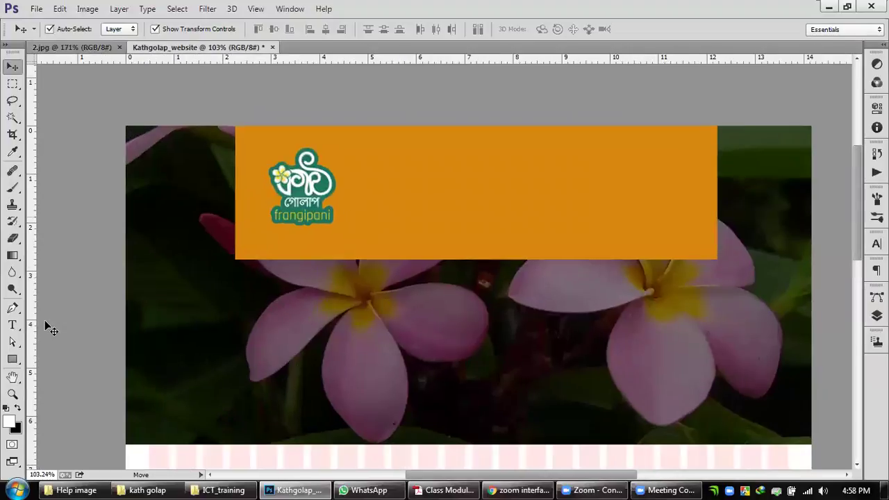
# Step: Try the logo's dark green 1f775d and lighter greens such as 369d7f as the header rectangle's fill
pyautogui.click(457, 236)
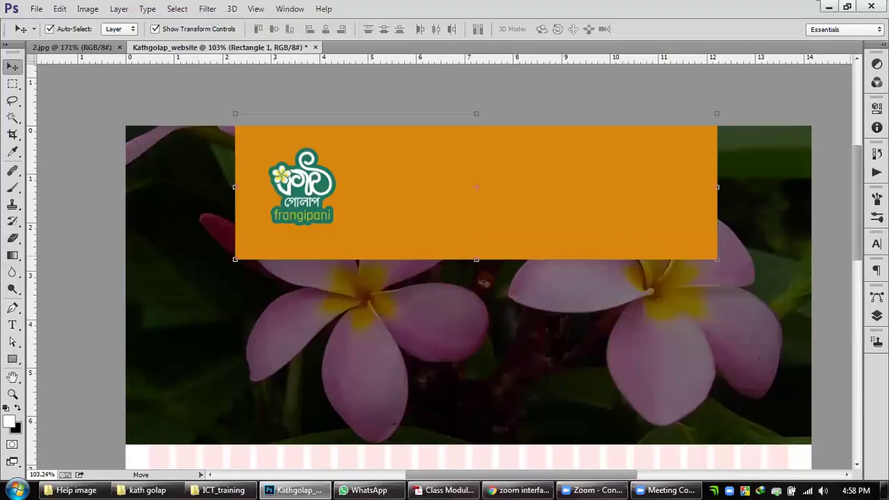
pyautogui.click(876, 315)
pyautogui.click(299, 188)
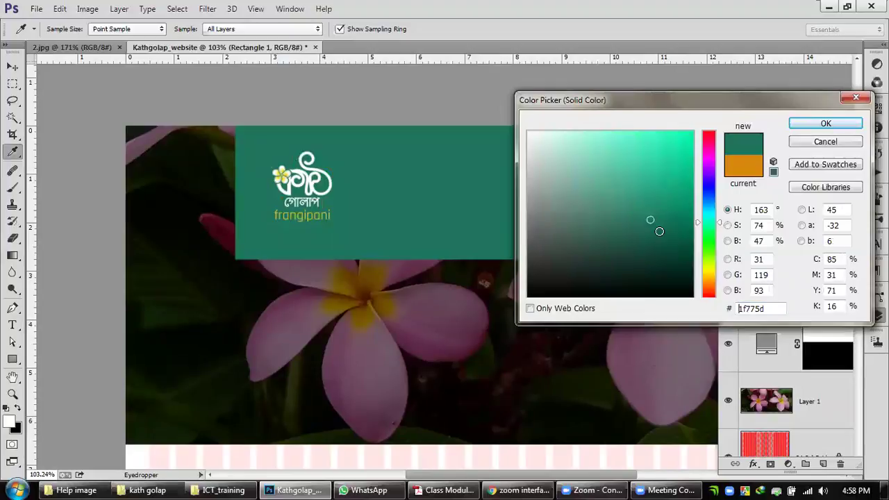
pyautogui.moveTo(659, 231); pyautogui.dragTo(652, 201)
pyautogui.click(634, 201)
pyautogui.moveTo(634, 201); pyautogui.dragTo(635, 209)
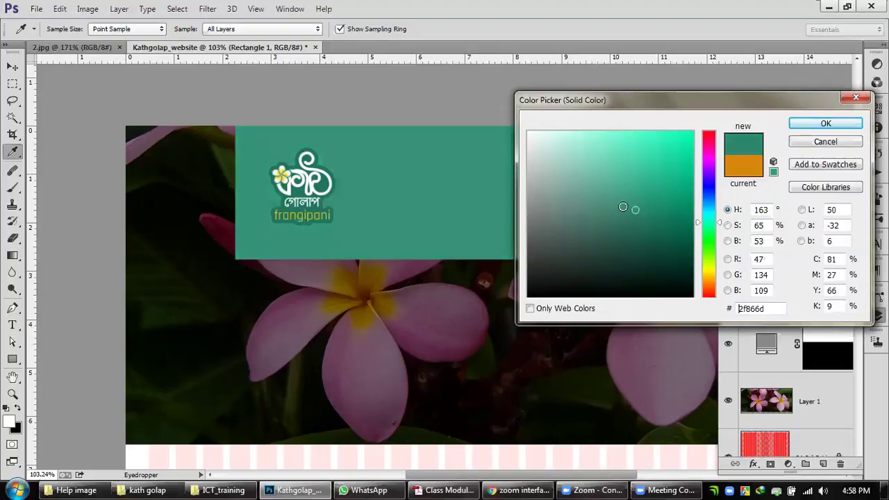
pyautogui.click(609, 204)
pyautogui.click(627, 194)
pyautogui.click(636, 194)
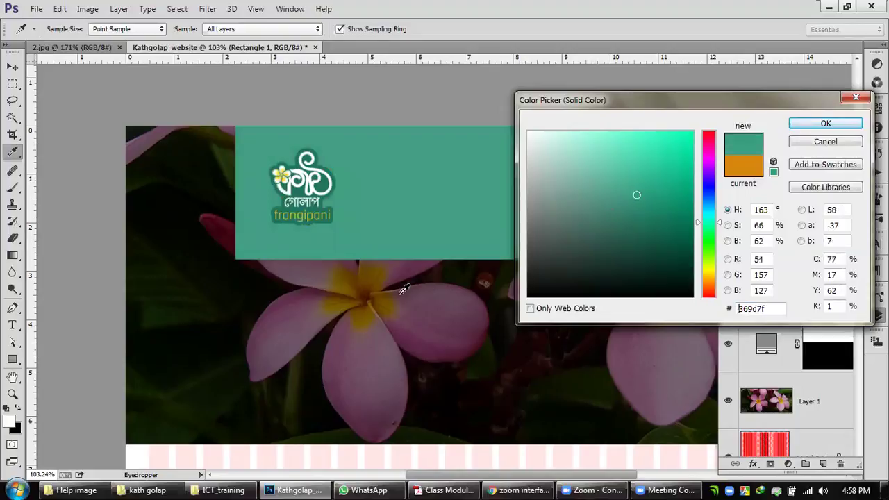
# Step: Try the dark yellow 745301 from the dimmed flower's centre on the header rectangle and cancel the colour change
pyautogui.click(389, 295)
pyautogui.click(389, 300)
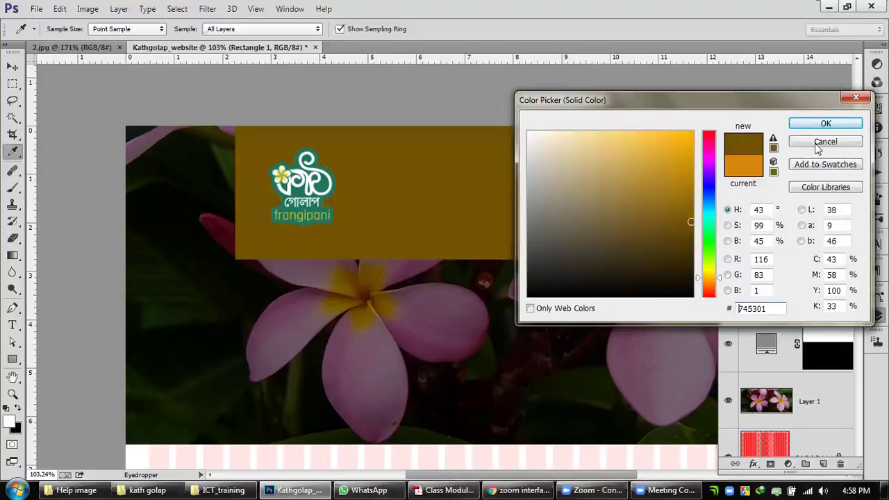
pyautogui.press('Escape')
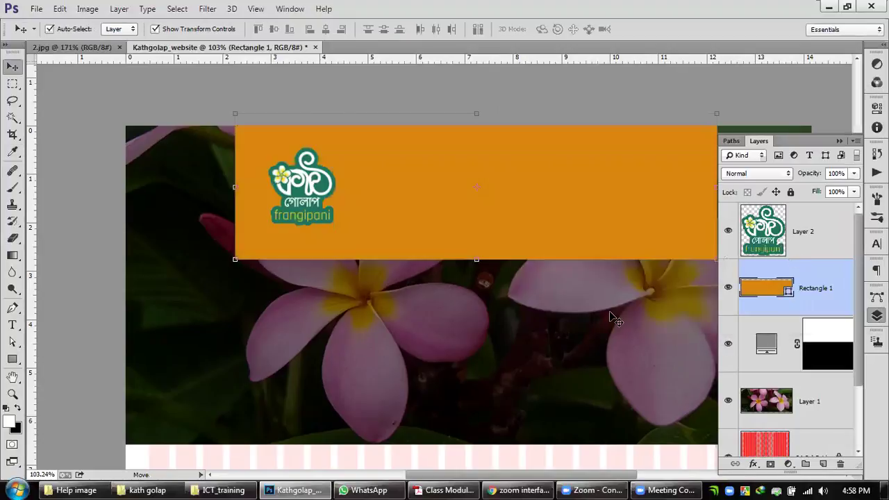
# Step: Recolour the header rectangle with a slightly darker shade of the yellow d3a406 sampled from the undimmed flower's centre
pyautogui.doubleClick(789, 296)
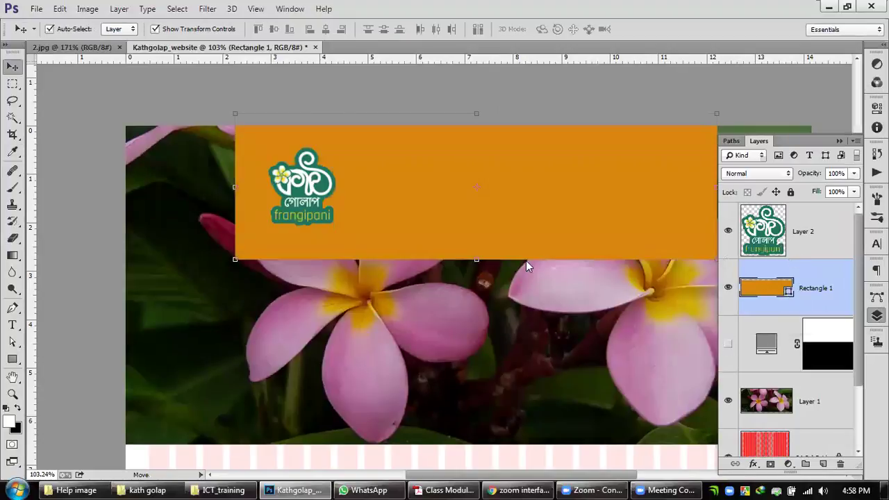
pyautogui.click(368, 312)
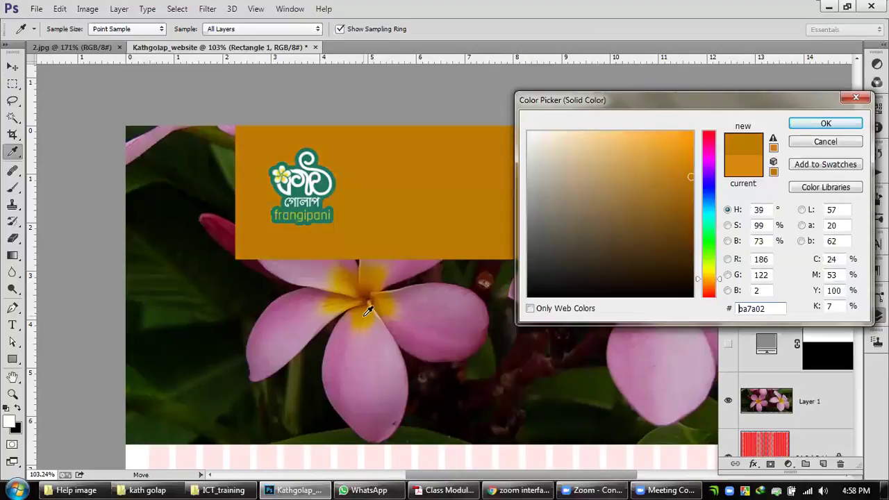
pyautogui.click(338, 300)
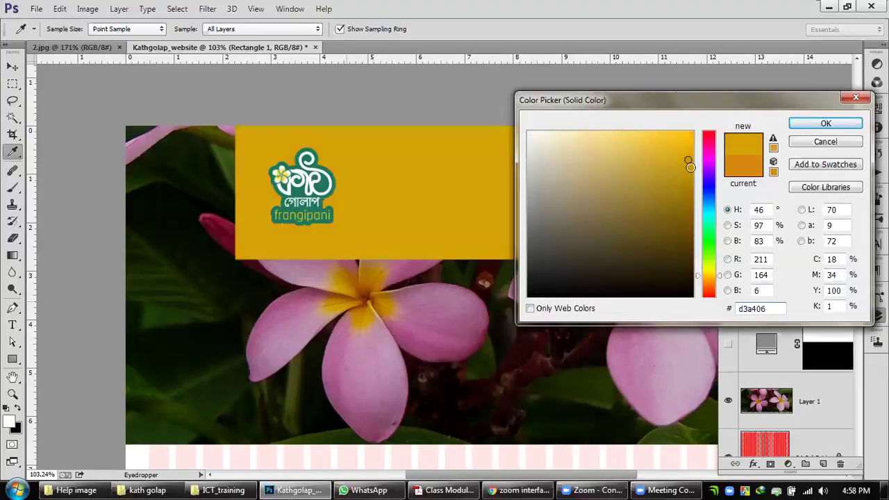
pyautogui.click(694, 161)
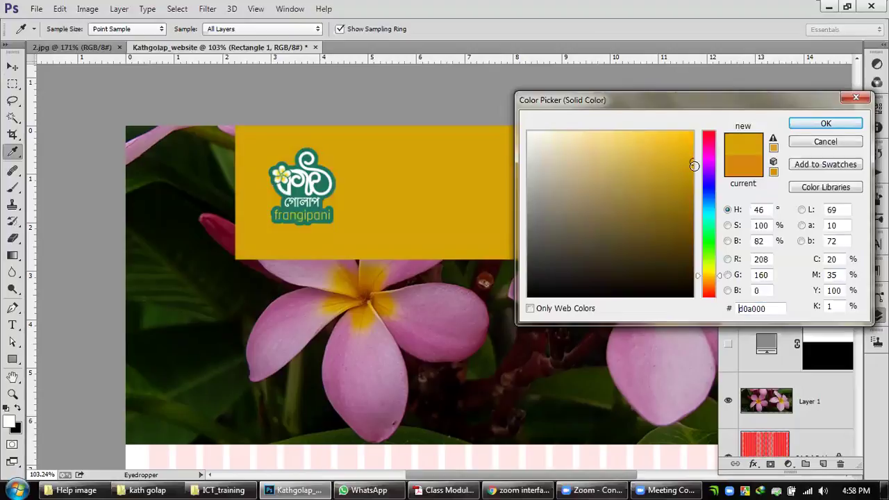
pyautogui.moveTo(694, 166); pyautogui.dragTo(683, 165)
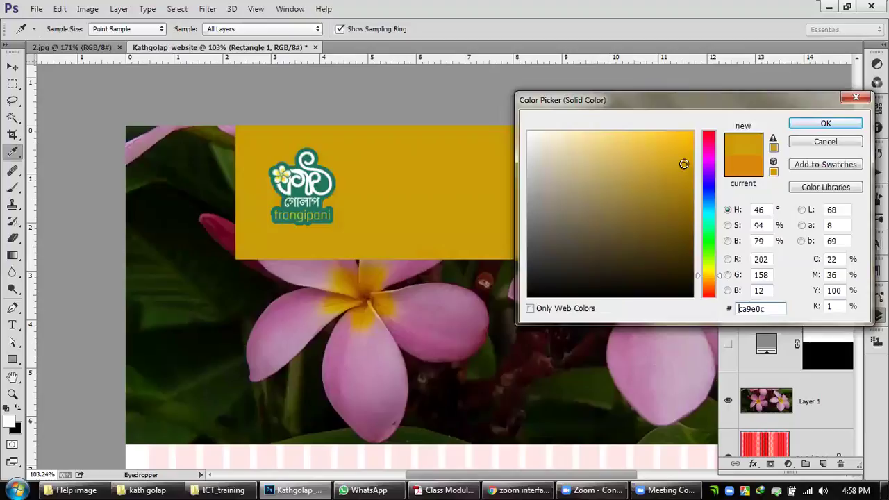
pyautogui.click(691, 165)
pyautogui.press('Return')
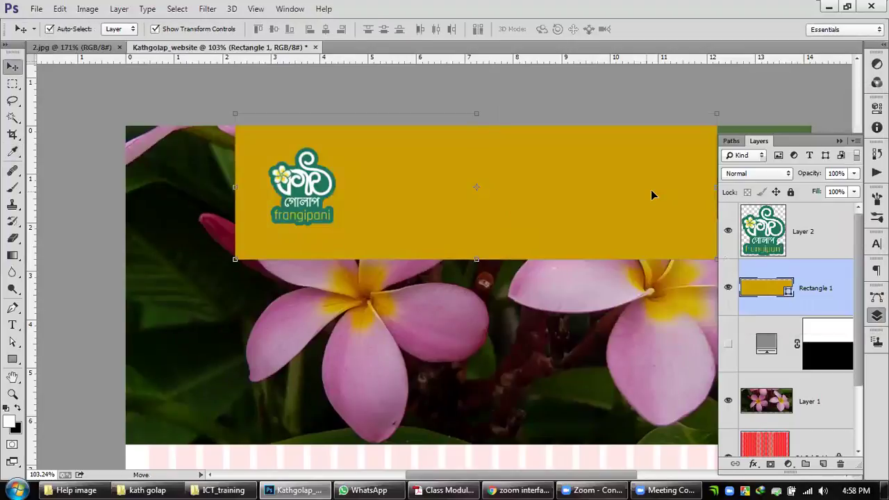
# Step: Turn the dimming adjustment layer over the flower banner back on and deselect the header rectangle
pyautogui.click(726, 343)
pyautogui.click(840, 141)
pyautogui.click(232, 194)
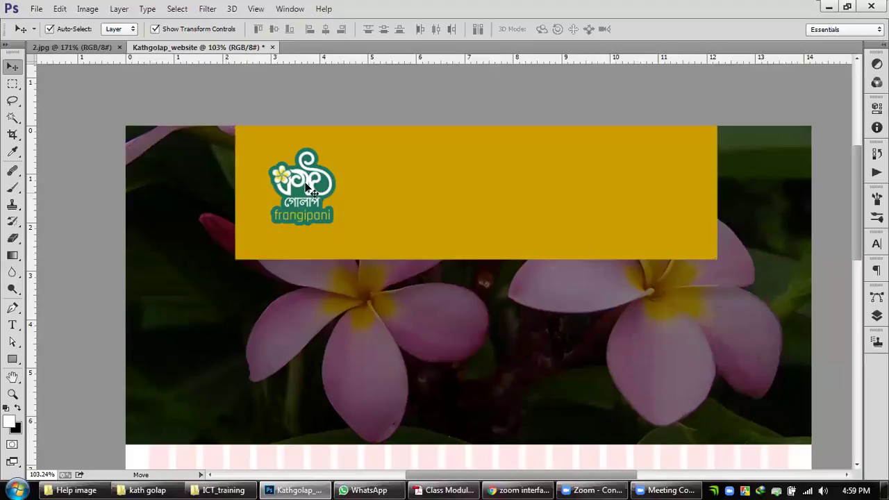
# Step: Shift the logo slightly right on the yellow header and compare its placement with the reference 2.jpg
pyautogui.moveTo(312, 189); pyautogui.dragTo(321, 190)
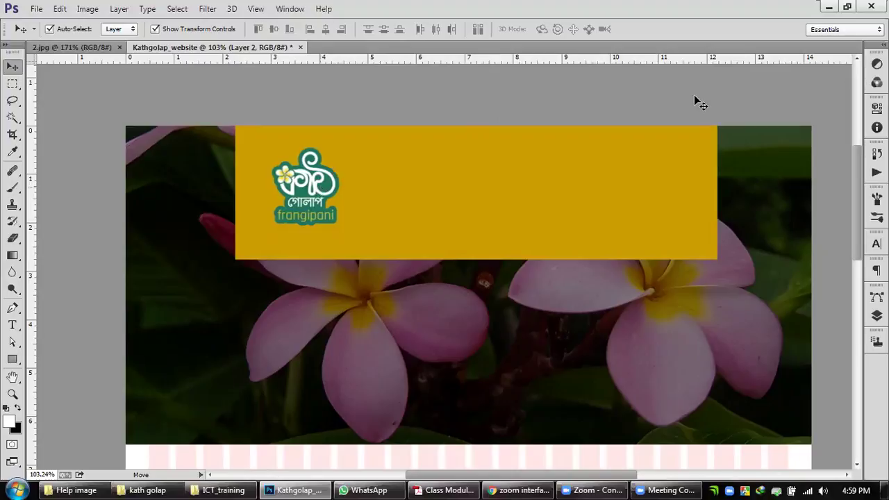
pyautogui.click(642, 108)
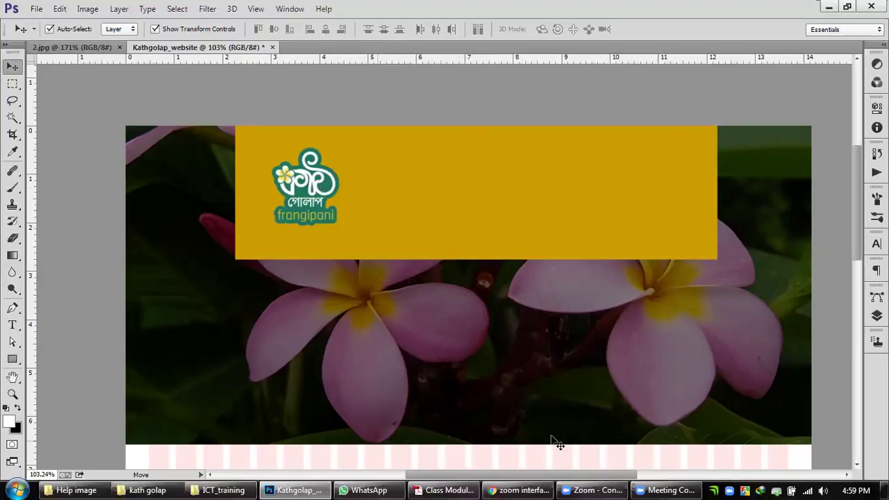
pyautogui.click(84, 45)
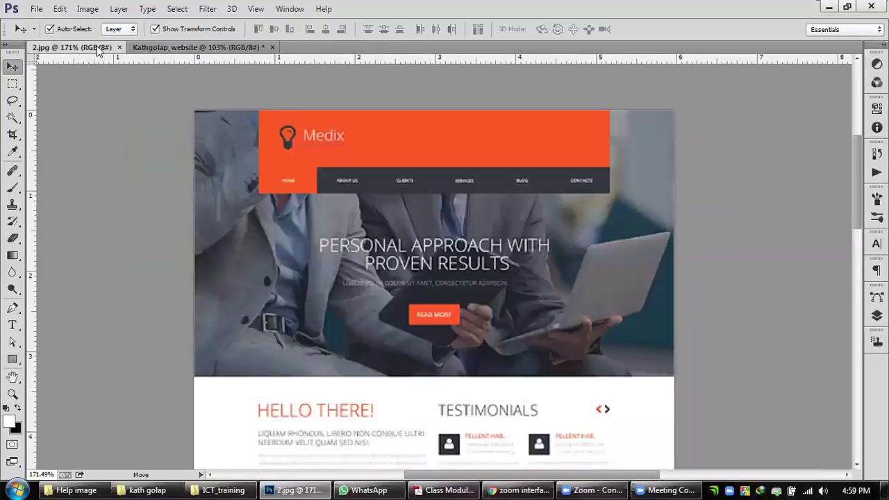
pyautogui.click(194, 46)
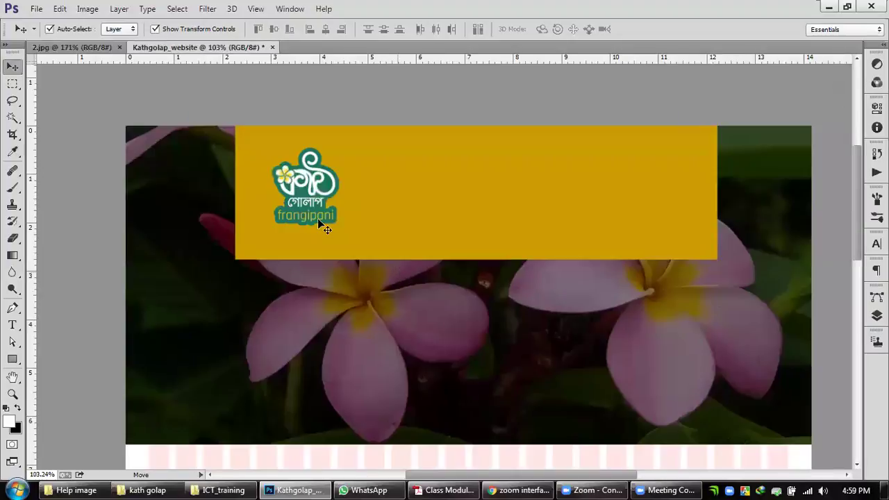
# Step: Scale the logo down to about 89% and shift it slightly left on the header rectangle
pyautogui.moveTo(327, 220); pyautogui.dragTo(338, 224)
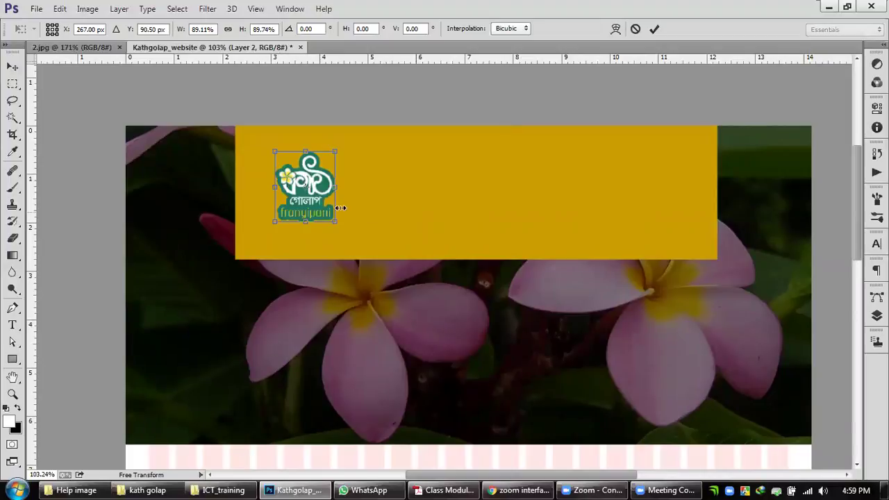
pyautogui.press('Return')
pyautogui.moveTo(318, 206); pyautogui.dragTo(309, 206)
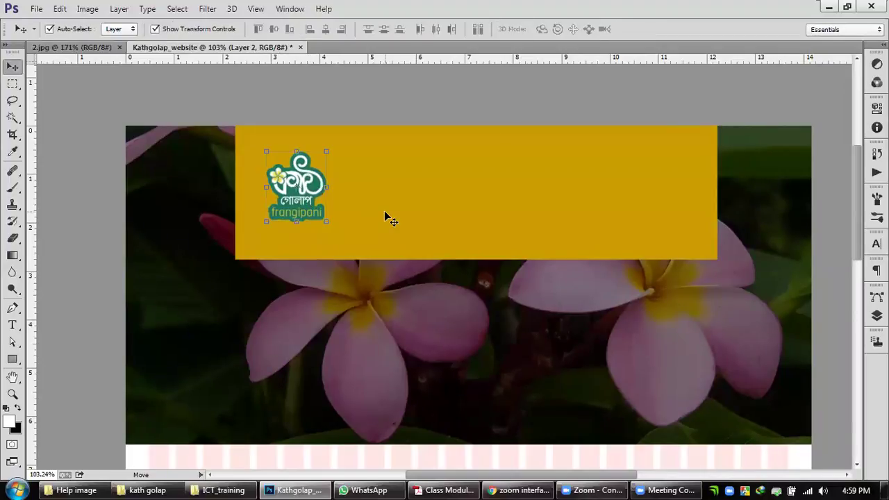
# Step: Nudge the logo up and left towards the header rectangle's upper-left corner
pyautogui.press('Up')
pyautogui.press('Up')
pyautogui.press('Up')
pyautogui.press('Up')
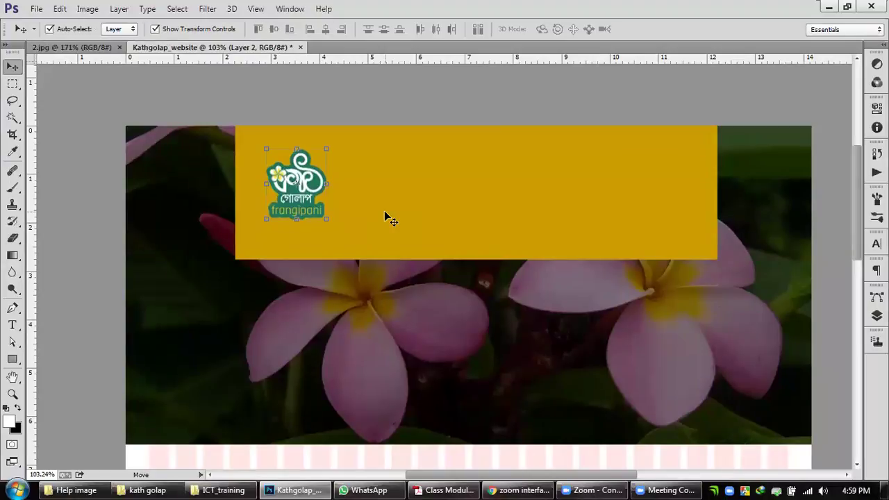
pyautogui.press('Up')
pyautogui.press('Up')
pyautogui.press('Up')
pyautogui.press('Up')
pyautogui.press('Left')
pyautogui.press('Left')
pyautogui.press('Left')
pyautogui.press('Left')
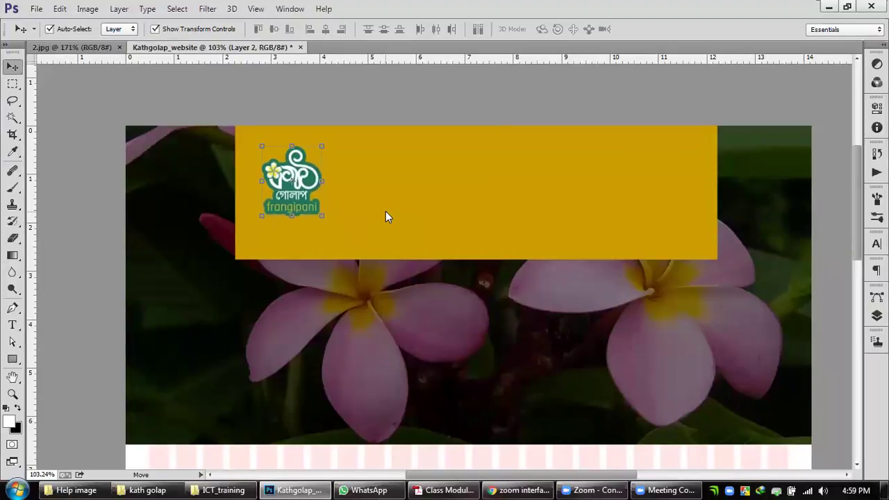
pyautogui.press('Left')
pyautogui.press('Left')
pyautogui.press('Left')
pyautogui.press('Left')
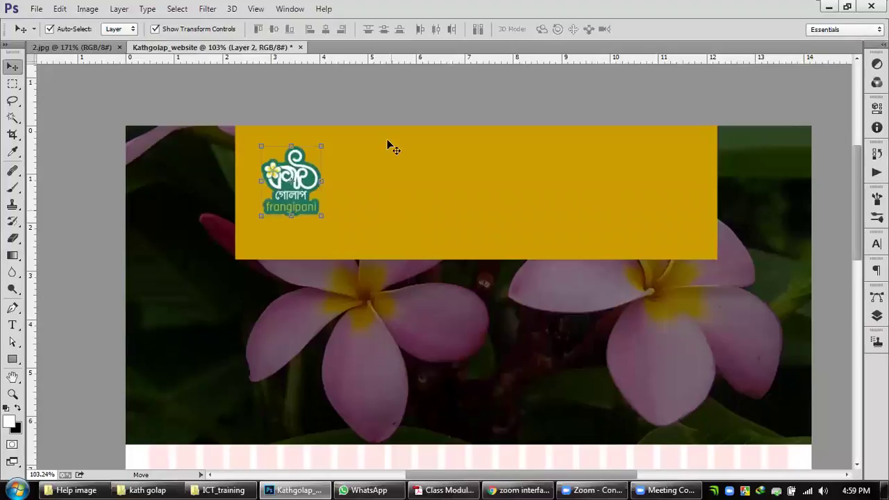
# Step: Extend the header rectangle's lower edge slightly downward, making the shape about 228 px high
pyautogui.click(419, 213)
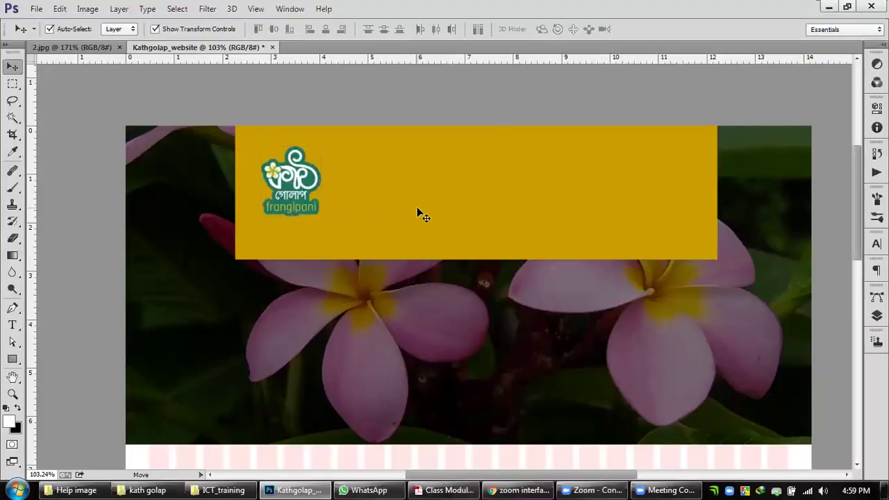
pyautogui.moveTo(476, 260); pyautogui.dragTo(476, 267)
pyautogui.press('Return')
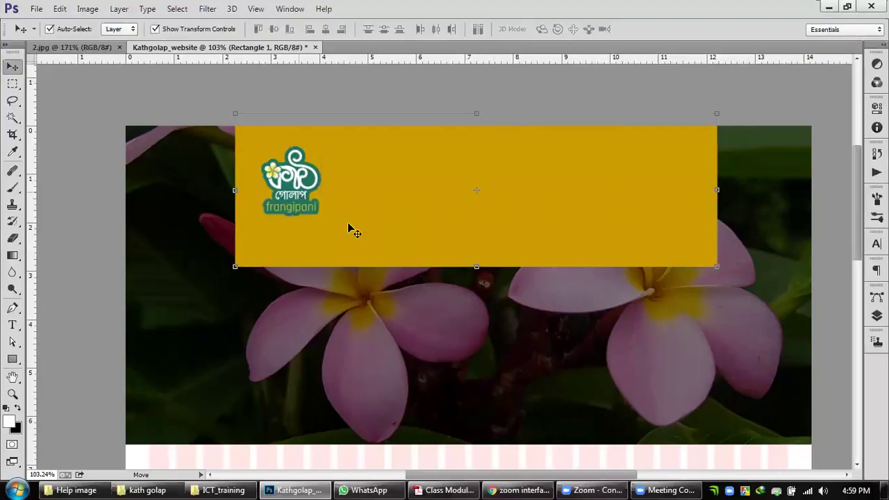
# Step: Nudge the logo slightly down to balance its margins inside the taller header rectangle
pyautogui.hotkey('alt', ']')
pyautogui.press('Down')
pyautogui.press('Down')
pyautogui.press('Down')
pyautogui.press('Right')
pyautogui.press('Up')
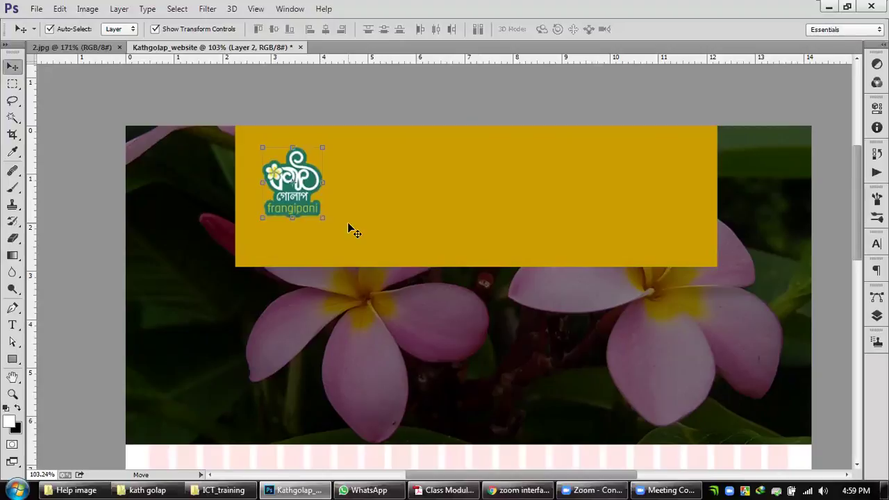
pyautogui.press('Left')
pyautogui.click(271, 105)
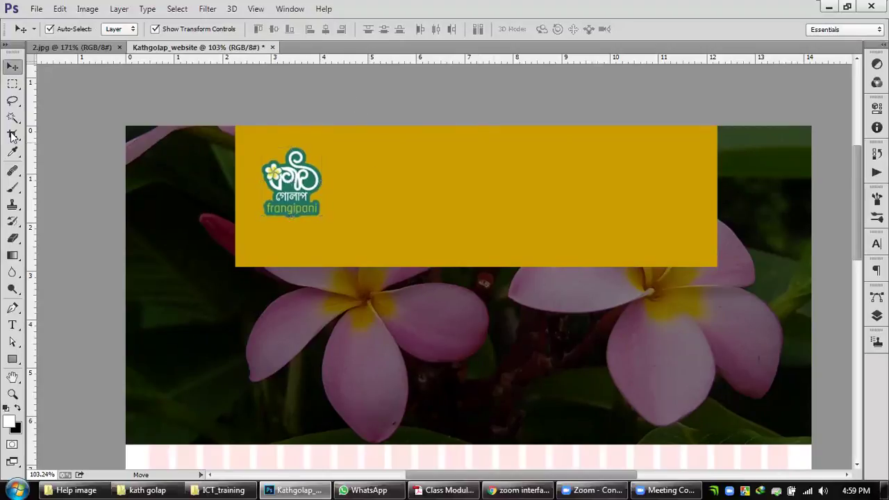
# Step: Place a horizontal guide along the header rectangle's lower edge and check the rectangle against the column guides
pyautogui.moveTo(162, 60); pyautogui.dragTo(647, 267)
pyautogui.moveTo(578, 238); pyautogui.dragTo(578, 239)
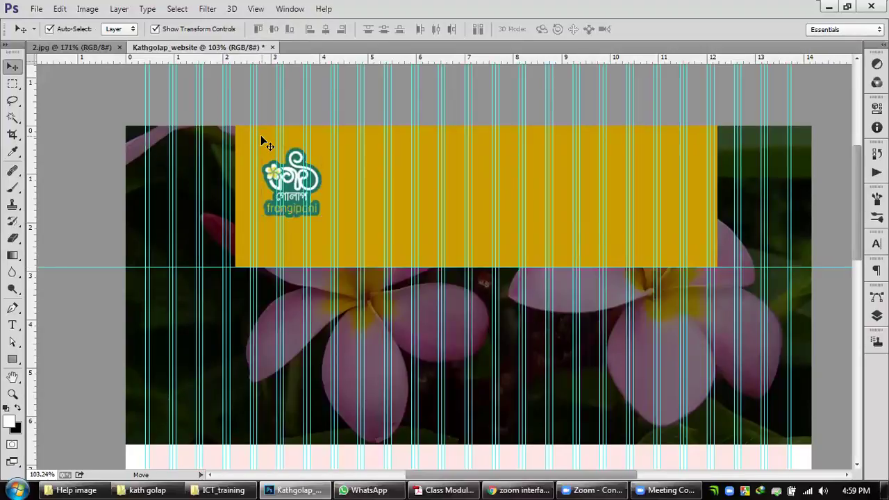
pyautogui.scroll(1, 723, 226)
pyautogui.scroll(1, 722, 226)
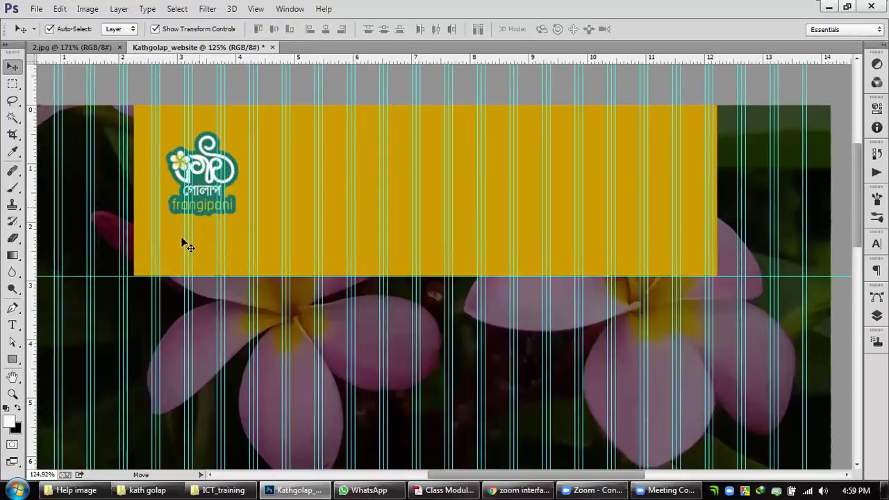
pyautogui.scroll(-4, 771, 214)
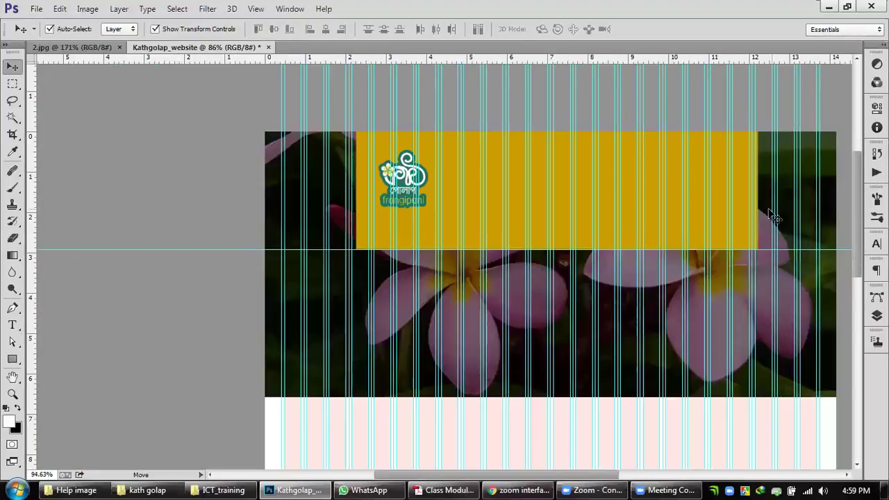
# Step: Pull the header rectangle's right edge in and its left edge out to the nearest column guides, making it 710 px wide
pyautogui.scroll(2, 720, 223)
pyautogui.moveTo(720, 223); pyautogui.dragTo(699, 216)
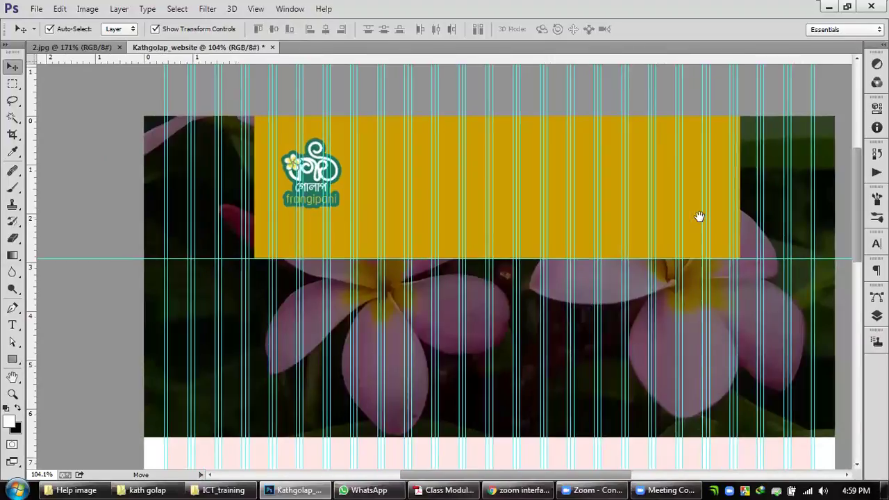
pyautogui.hscroll(1, 706, 226)
pyautogui.click(715, 208)
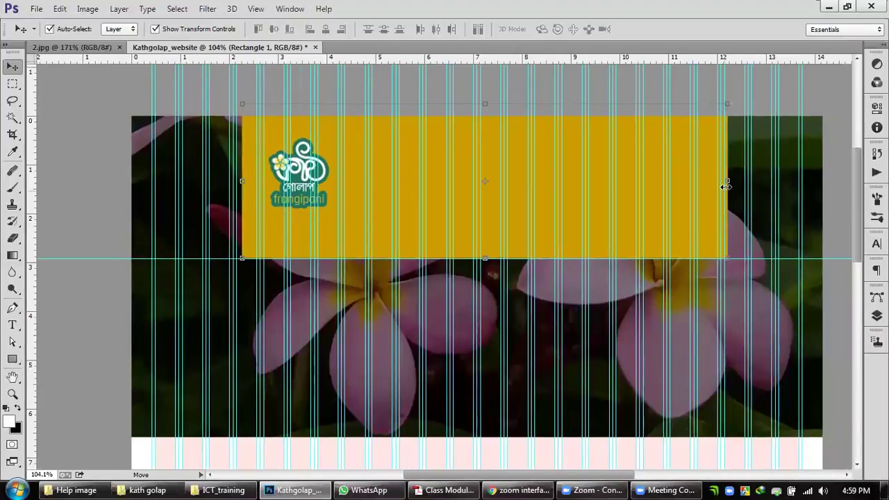
pyautogui.moveTo(724, 185); pyautogui.dragTo(717, 183)
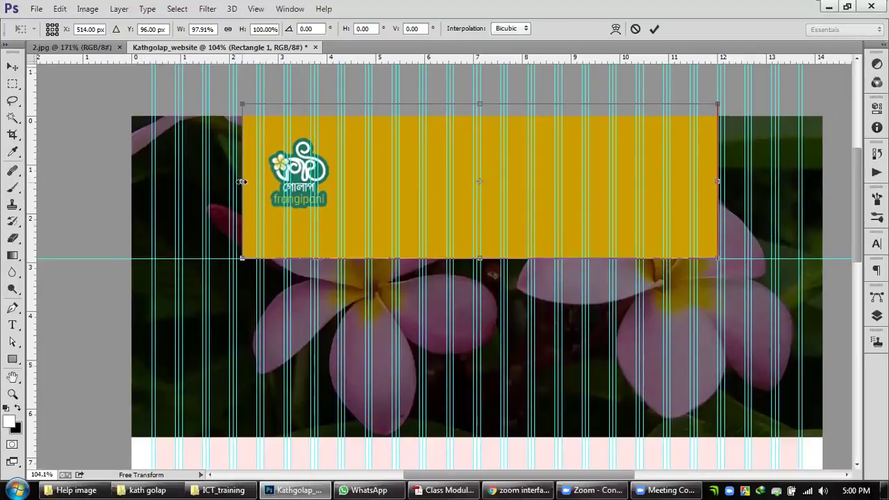
pyautogui.moveTo(242, 181); pyautogui.dragTo(236, 181)
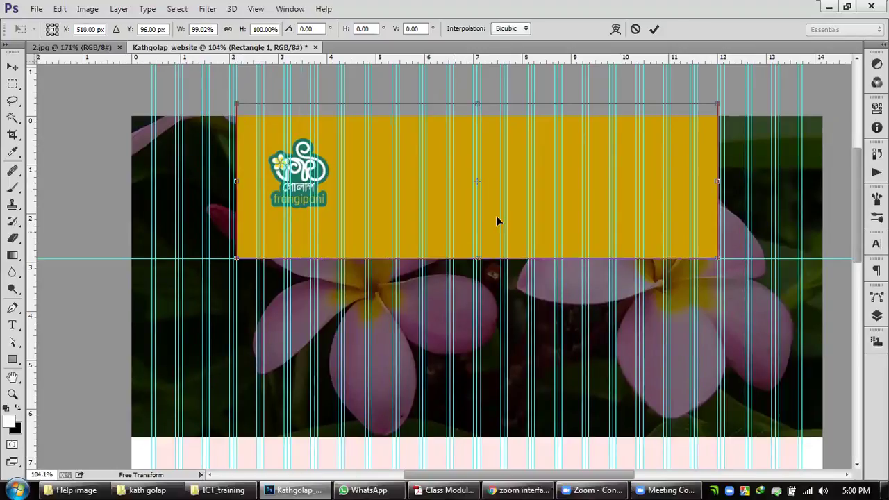
pyautogui.press('Return')
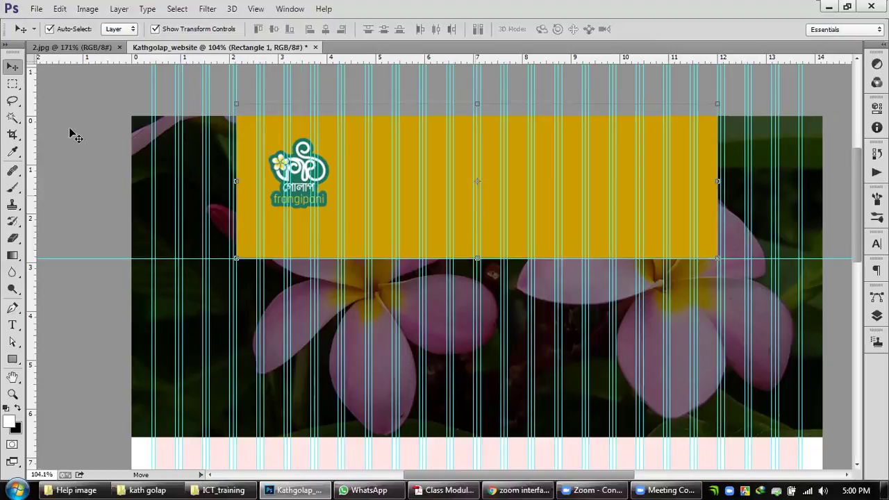
# Step: Draw a 710 × 61 px rectangle across the full width of the header, ending at the horizontal guide
pyautogui.click(13, 359)
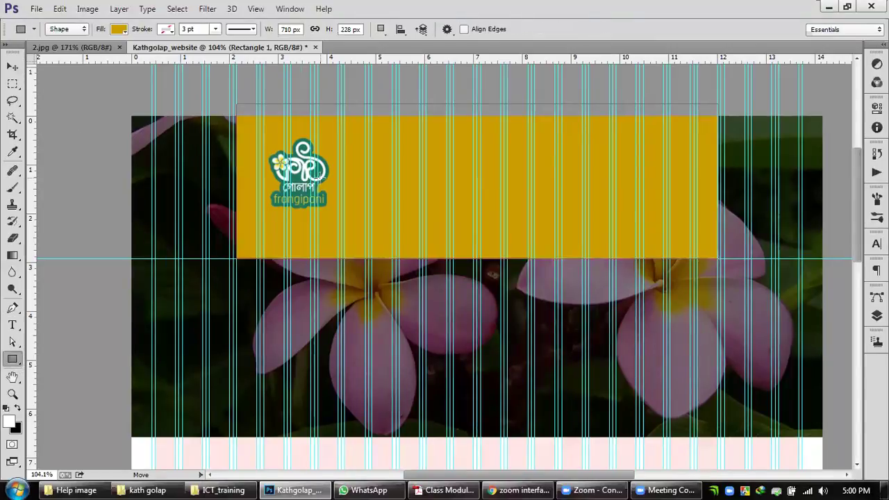
pyautogui.scroll(1, 468, 224)
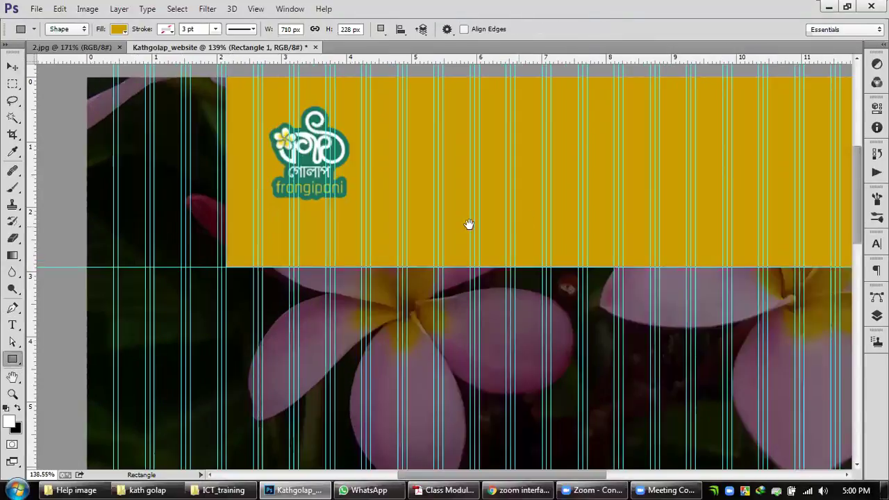
pyautogui.scroll(1, 471, 228)
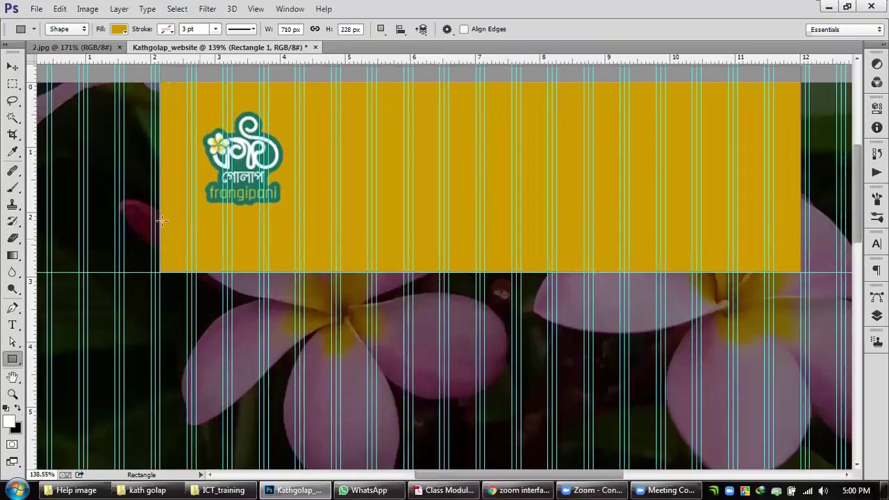
pyautogui.moveTo(160, 218); pyautogui.dragTo(798, 272)
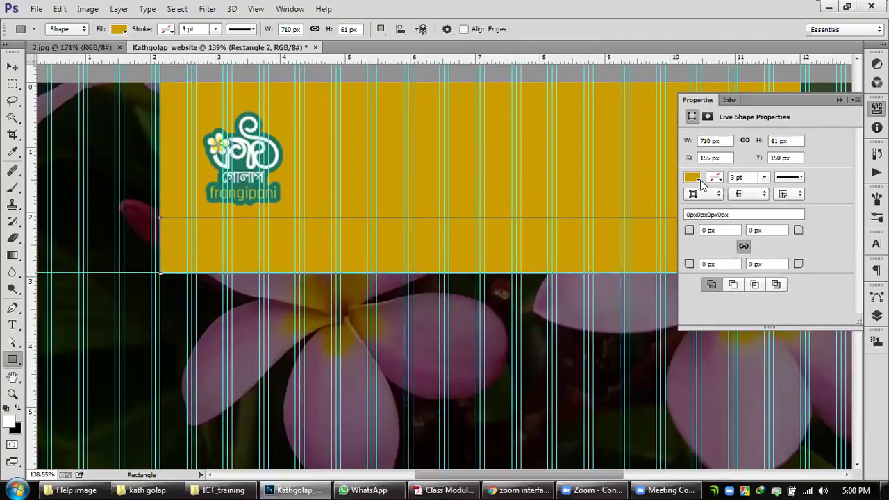
# Step: Fill the strip rectangle along the header's lower edge with the dark mustard colour #8e7009
pyautogui.click(693, 177)
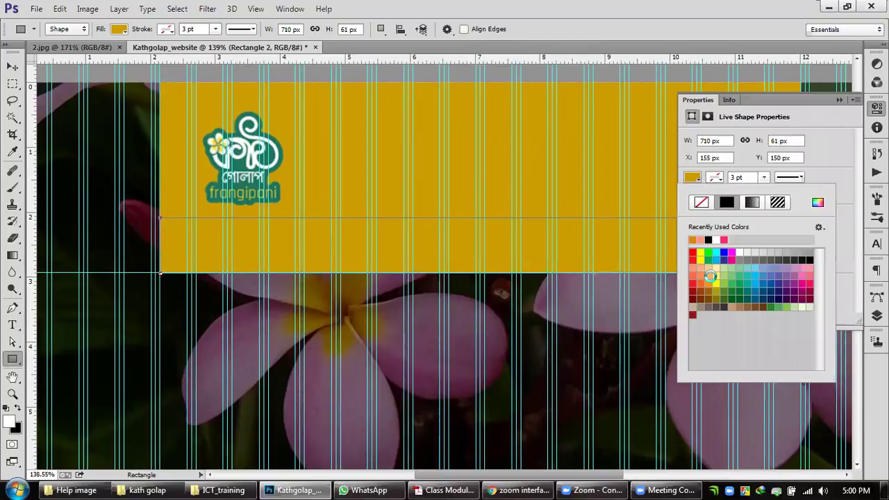
pyautogui.click(709, 276)
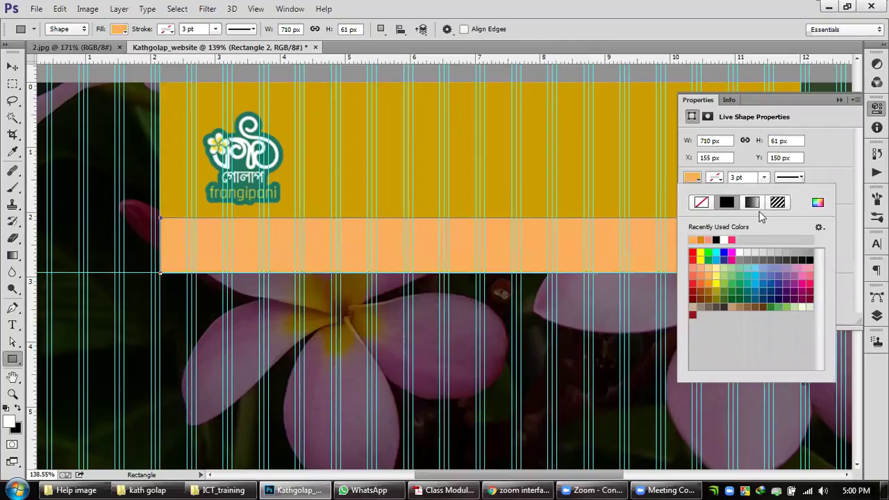
pyautogui.click(464, 142)
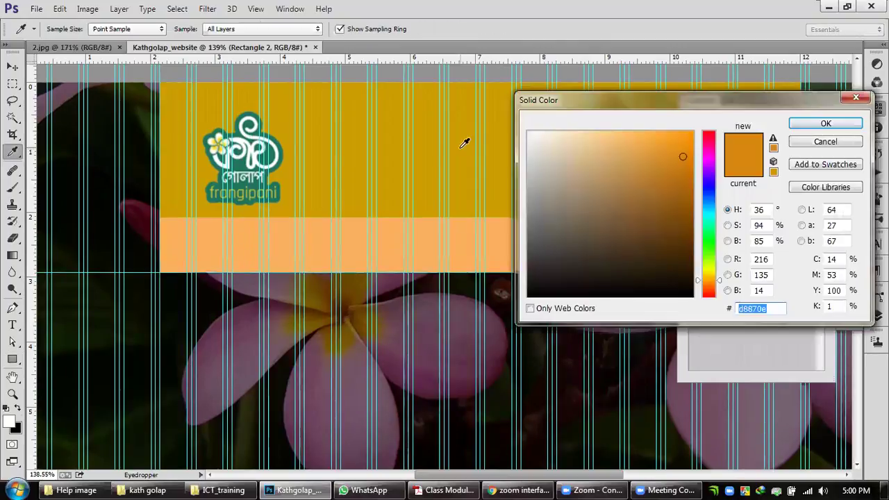
pyautogui.click(688, 165)
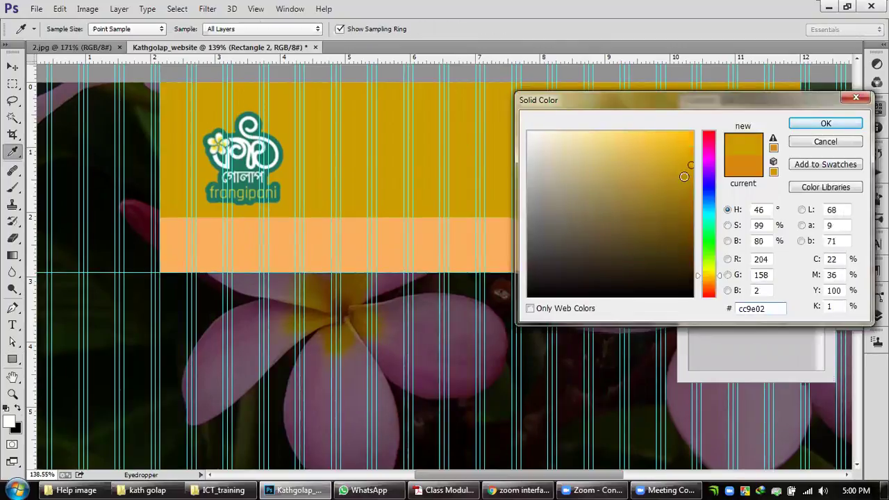
pyautogui.click(679, 195)
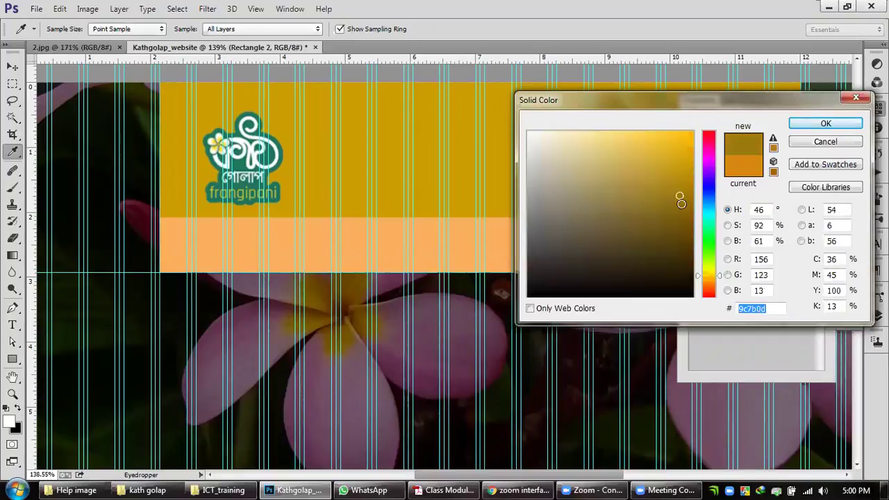
pyautogui.click(681, 203)
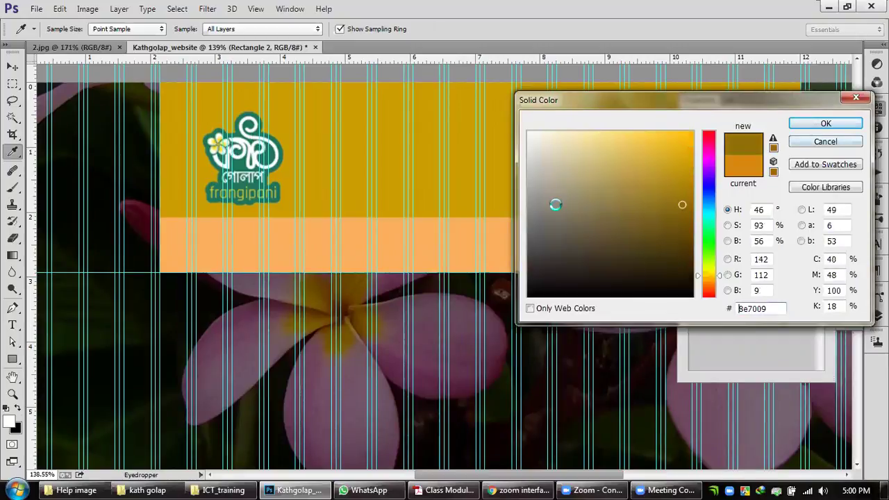
pyautogui.press('Return')
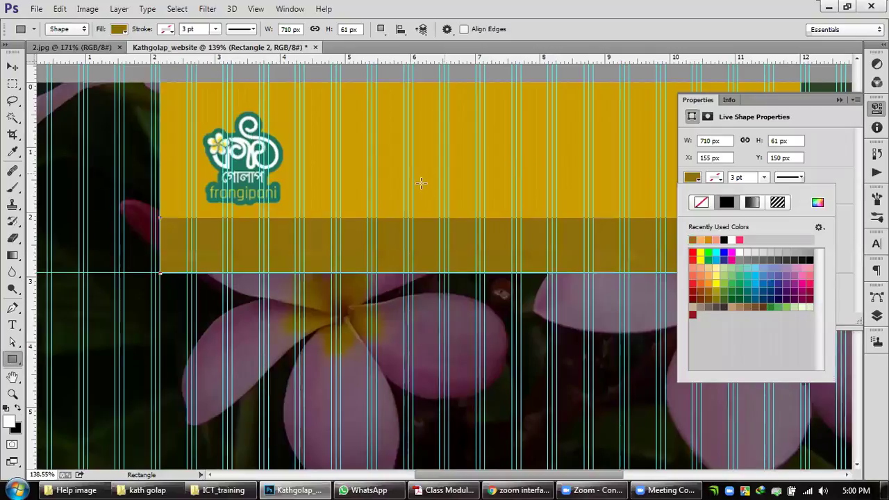
# Step: Examine the navigation bar in the 2.jpg reference, including its menu items and their spacing, and return to the Kathgolap_website design
pyautogui.click(91, 48)
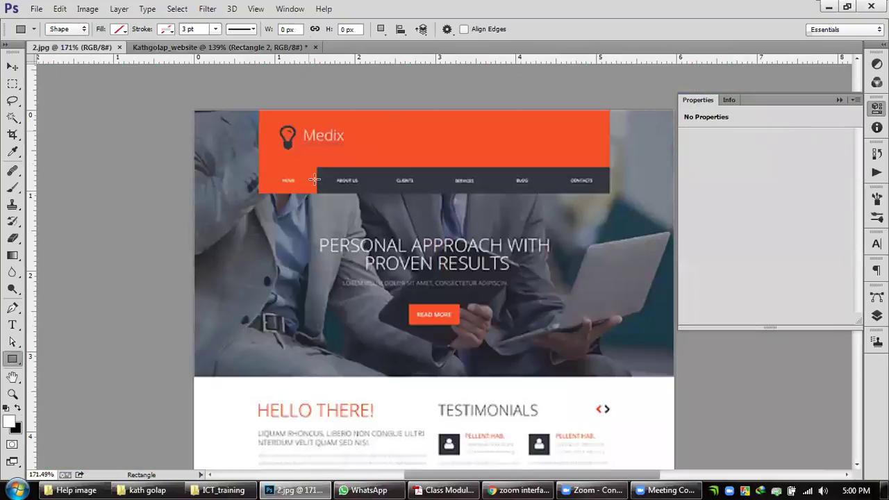
pyautogui.click(235, 50)
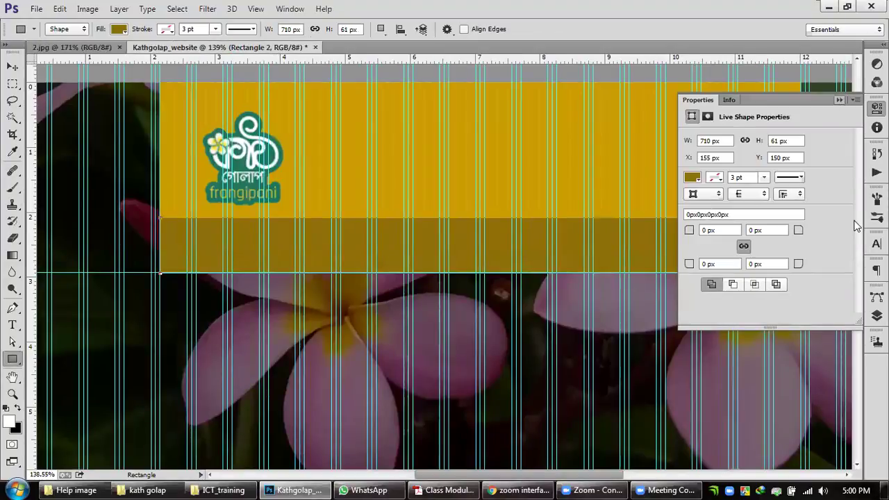
pyautogui.click(877, 109)
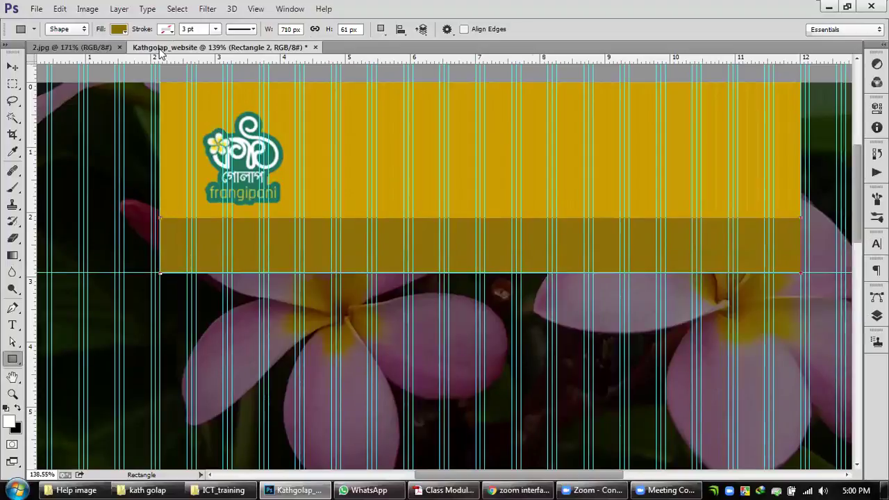
pyautogui.click(84, 48)
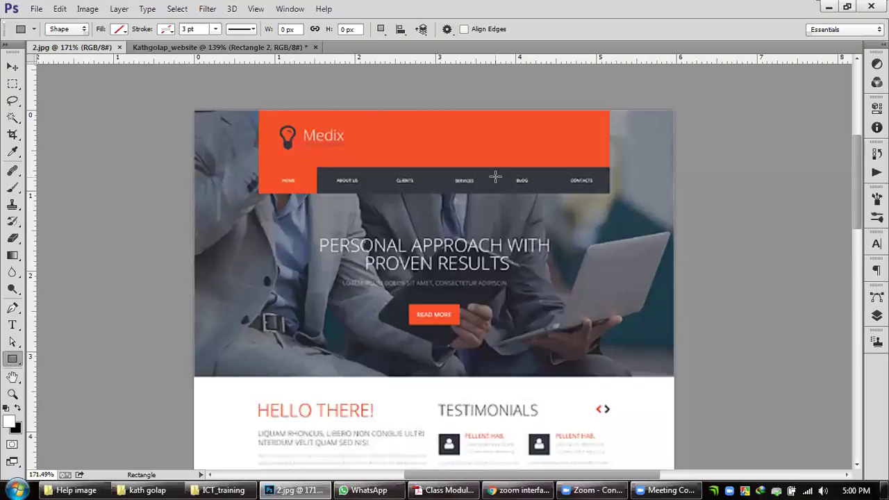
pyautogui.scroll(3, 485, 180)
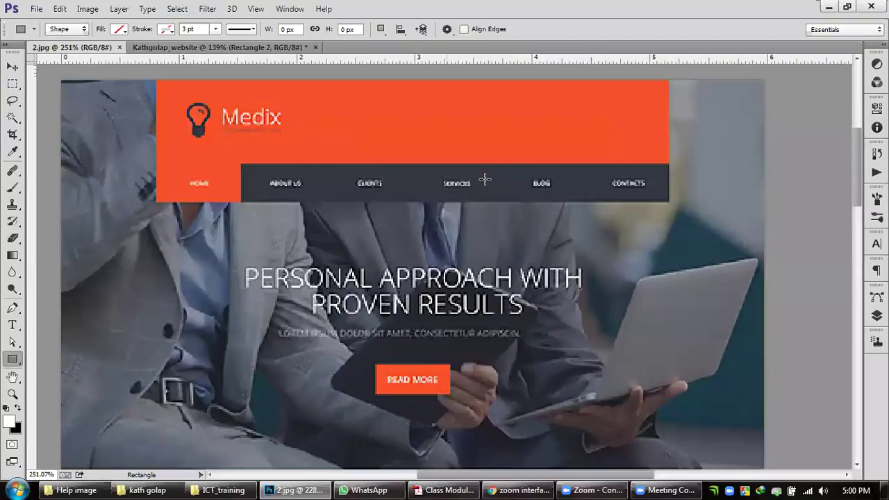
pyautogui.scroll(1, 485, 179)
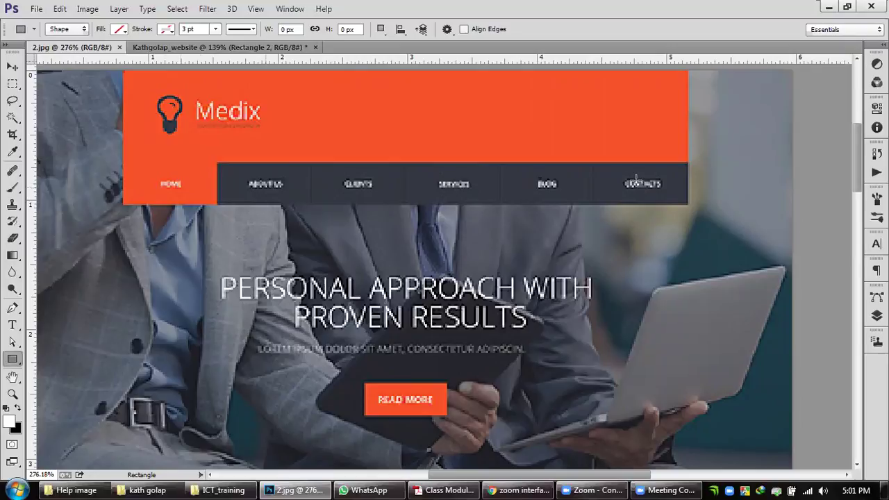
pyautogui.click(227, 49)
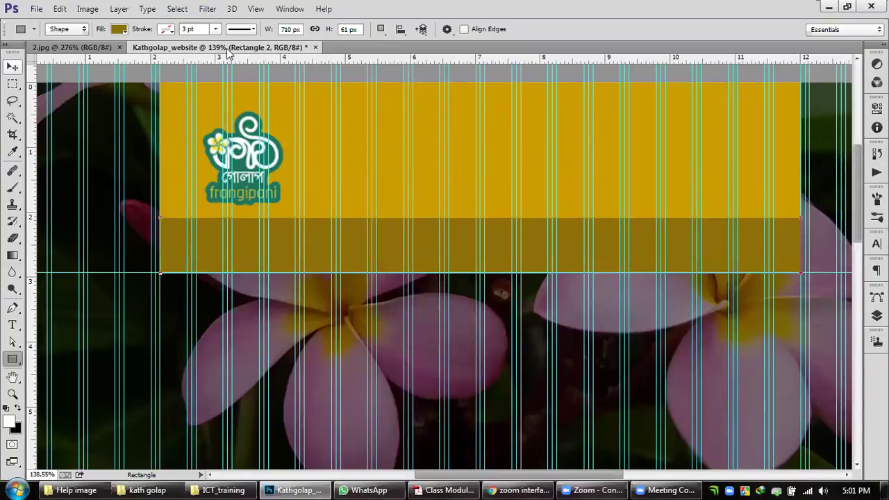
# Step: Add the text HOME in 2.jpg just above the reference's own HOME menu item
pyautogui.click(13, 67)
pyautogui.hotkey('ctrl', 'Tab')
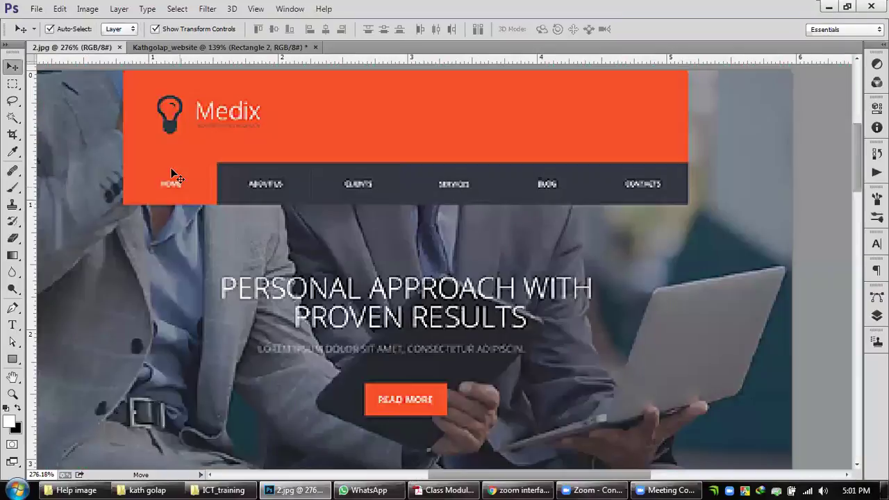
pyautogui.hotkey('ctrl', '+')
pyautogui.click(12, 325)
pyautogui.click(165, 170)
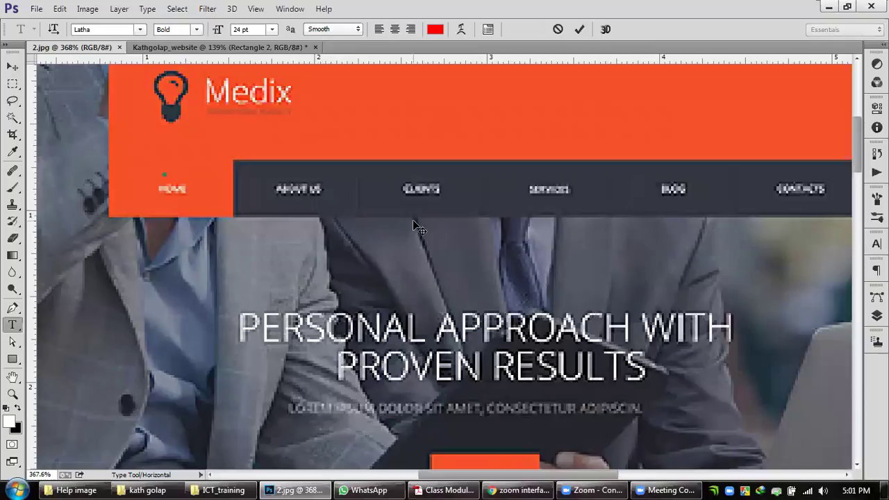
pyautogui.write('HOME')
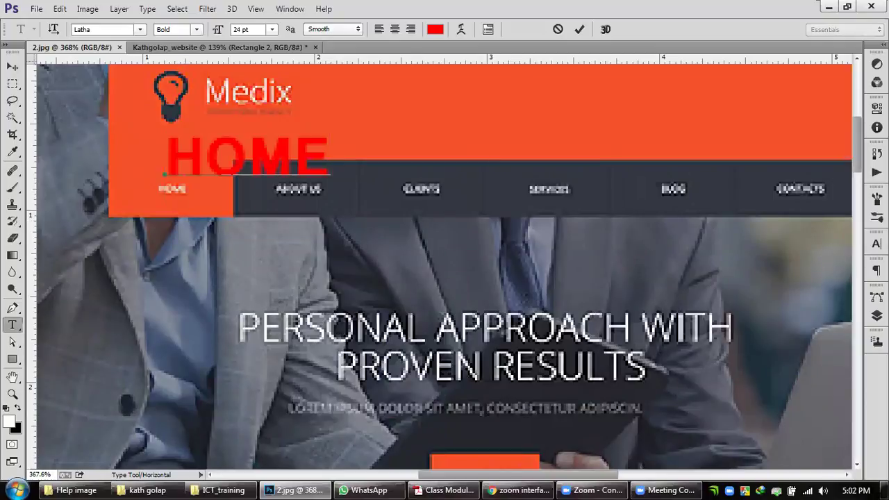
pyautogui.click(13, 66)
# Step: Make the HOME text white, 15 pt and without faux bold, and centre it above the reference's HOME item
pyautogui.click(876, 243)
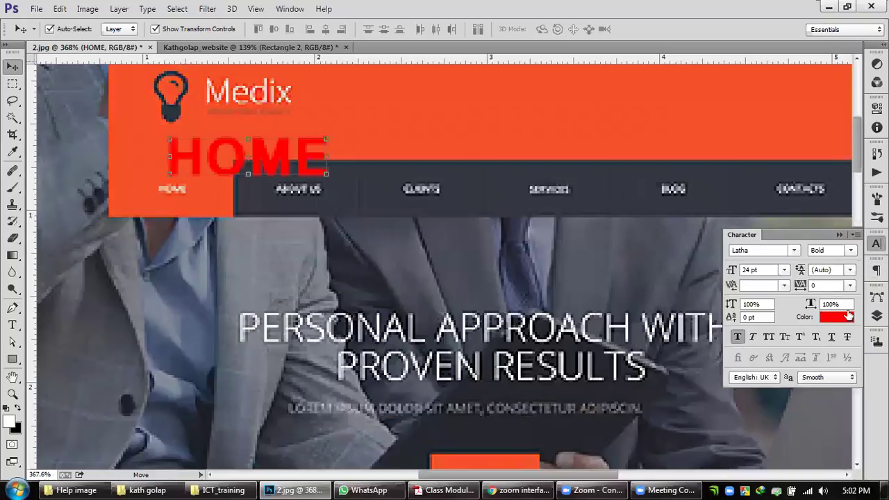
pyautogui.click(848, 316)
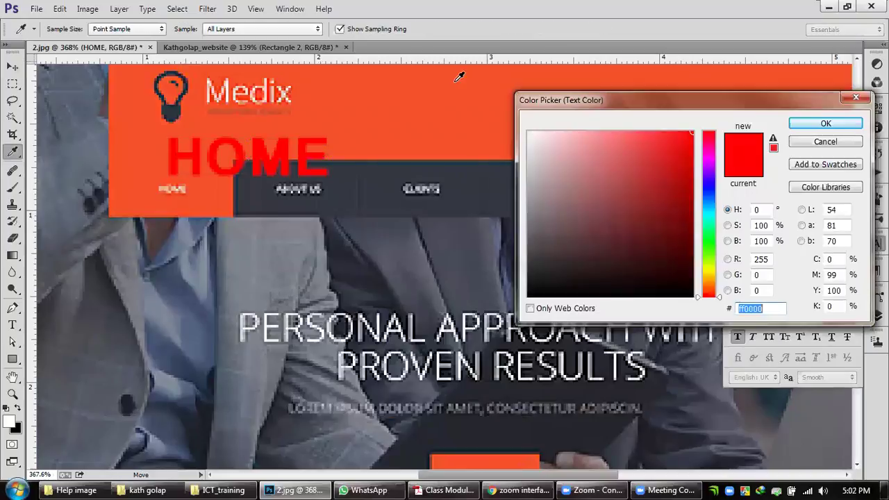
pyautogui.press('Escape')
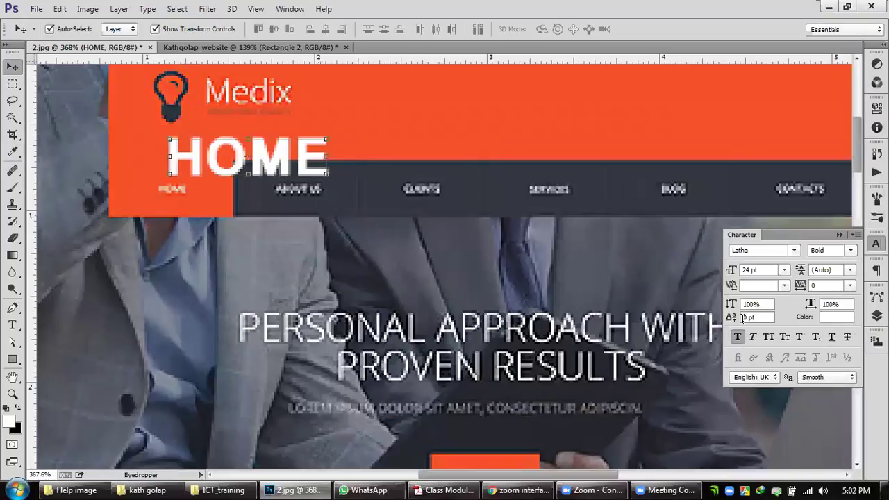
pyautogui.click(727, 271)
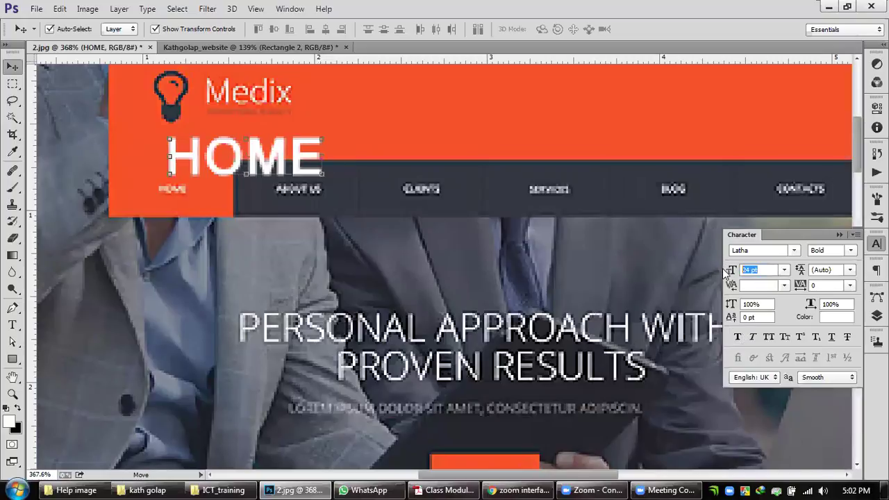
pyautogui.write('15')
pyautogui.press('Return')
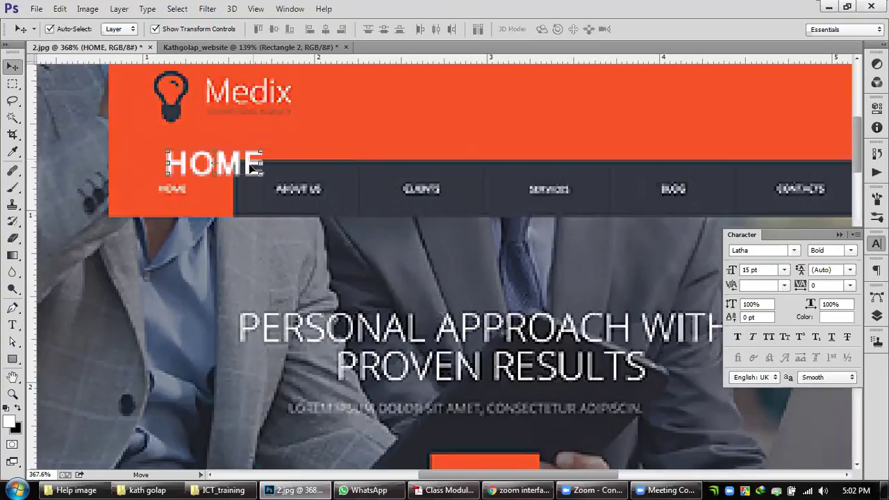
pyautogui.moveTo(251, 167); pyautogui.dragTo(217, 158)
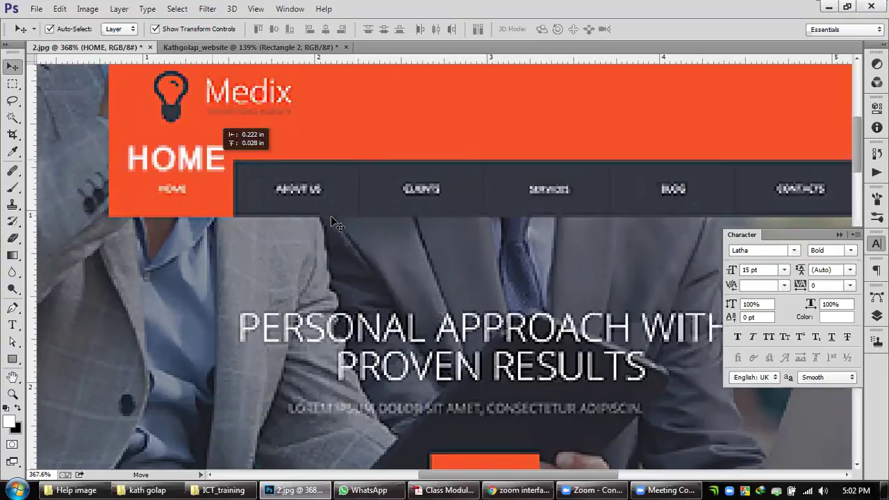
# Step: Duplicate the HOME text above the reference's ABOUT US item and change the copy's wording to ABOUT US
pyautogui.moveTo(207, 157); pyautogui.dragTo(331, 160)
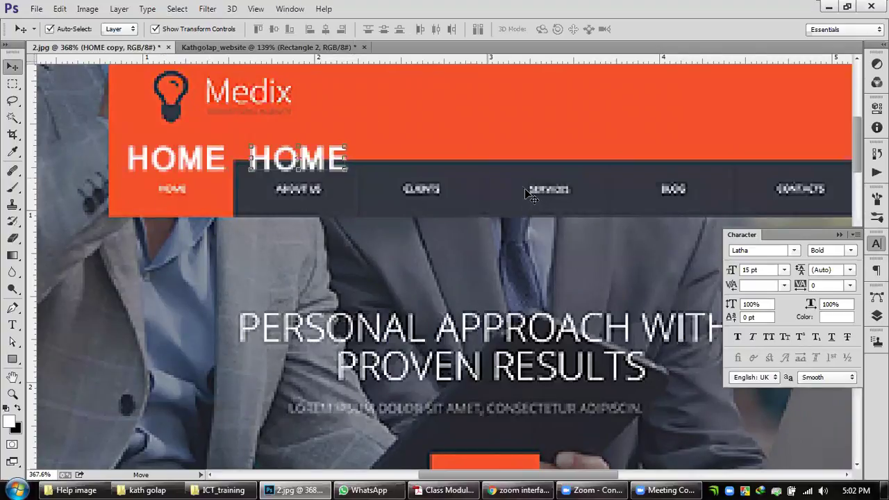
pyautogui.scroll(-3, 524, 188)
pyautogui.scroll(-3, 647, 174)
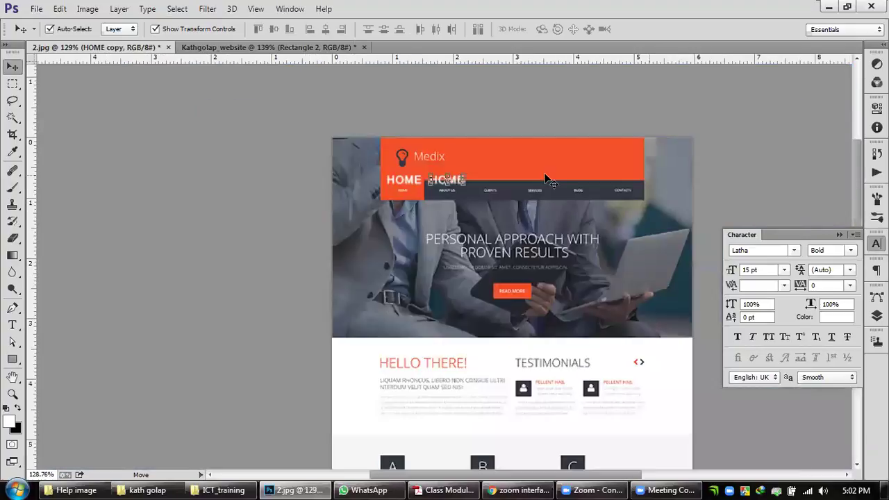
pyautogui.scroll(4, 263, 224)
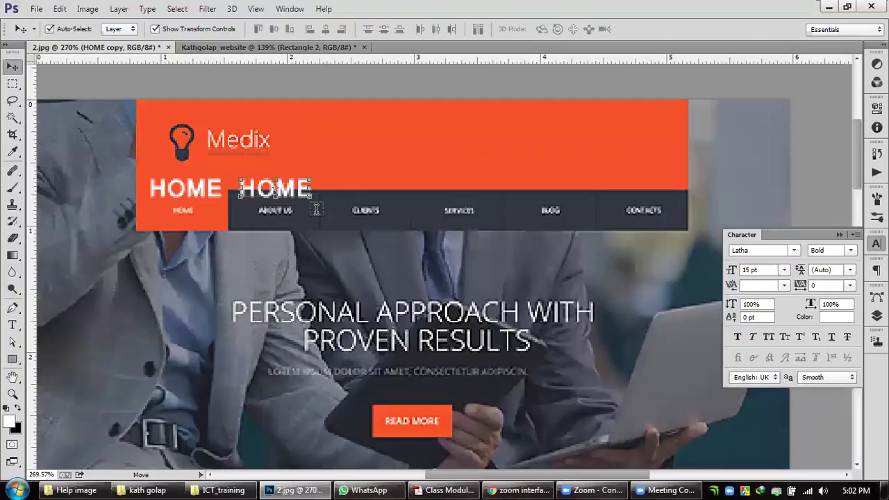
pyautogui.press('t')
pyautogui.moveTo(240, 188); pyautogui.dragTo(342, 187)
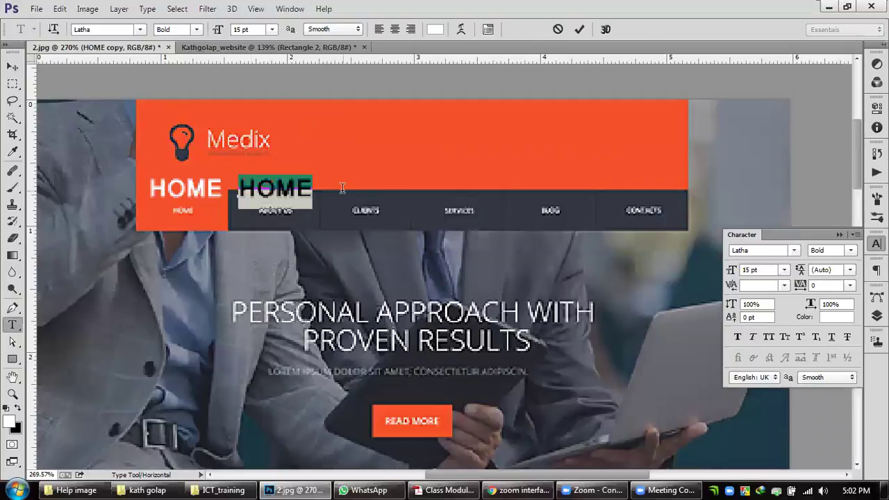
pyautogui.write('A')
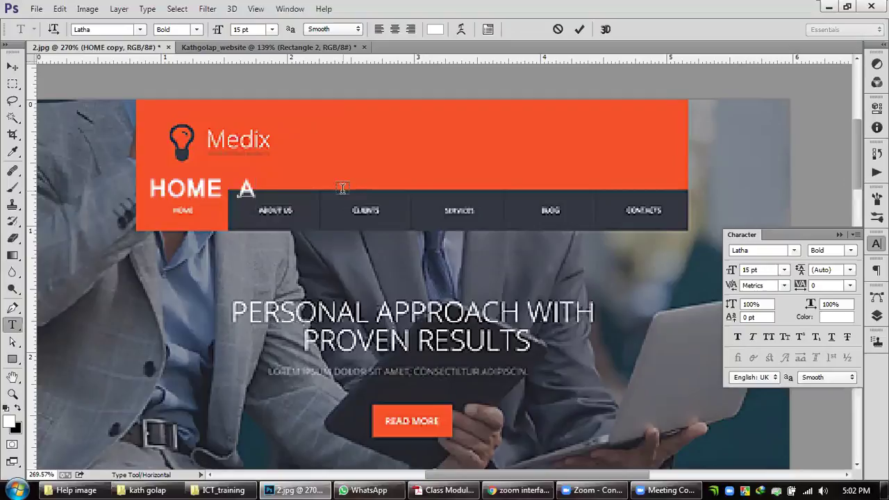
pyautogui.write('BOUT')
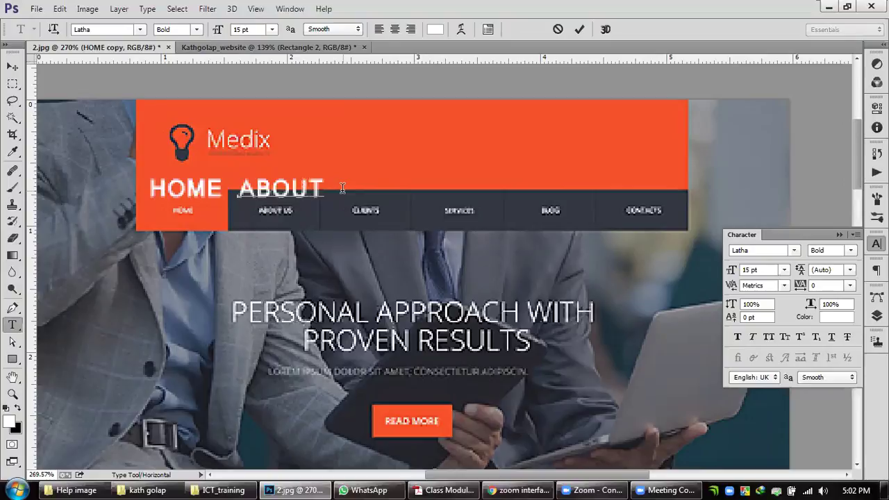
pyautogui.write(' US')
pyautogui.click(12, 67)
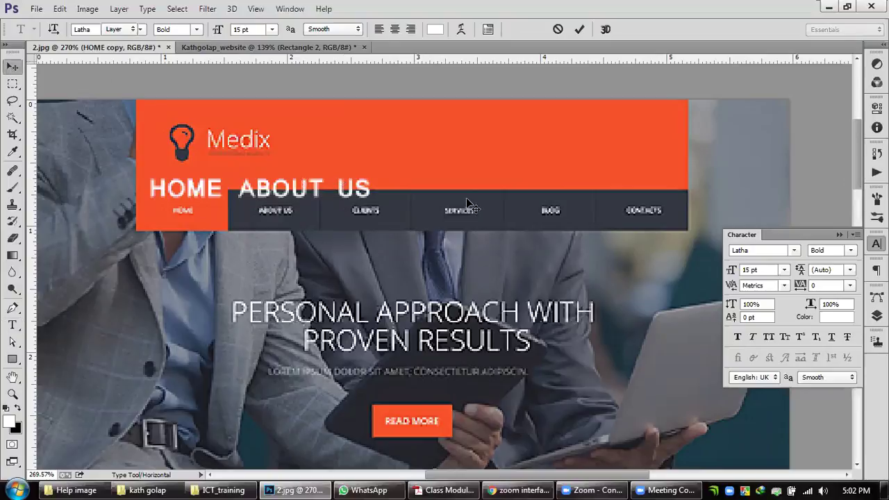
# Step: Duplicate the ABOUT US text beside the original on the same line and select the copy's wording for editing
pyautogui.scroll(-3, 321, 240)
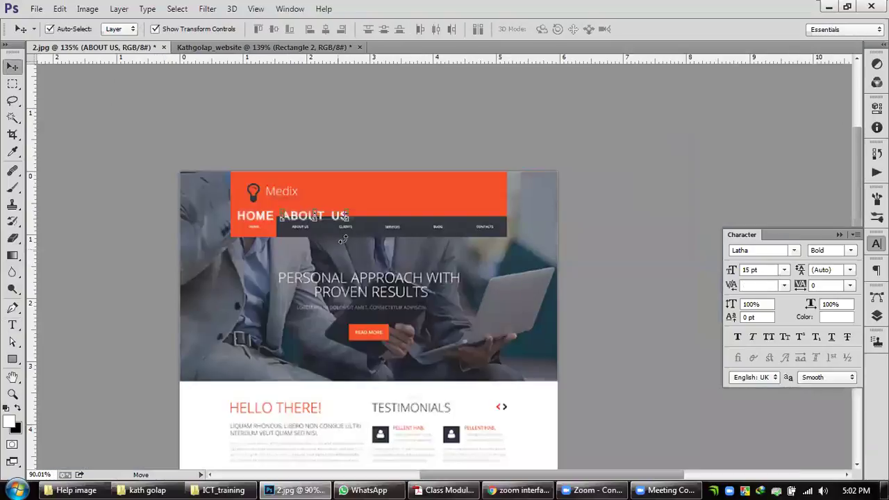
pyautogui.scroll(2, 343, 240)
pyautogui.scroll(2, 358, 230)
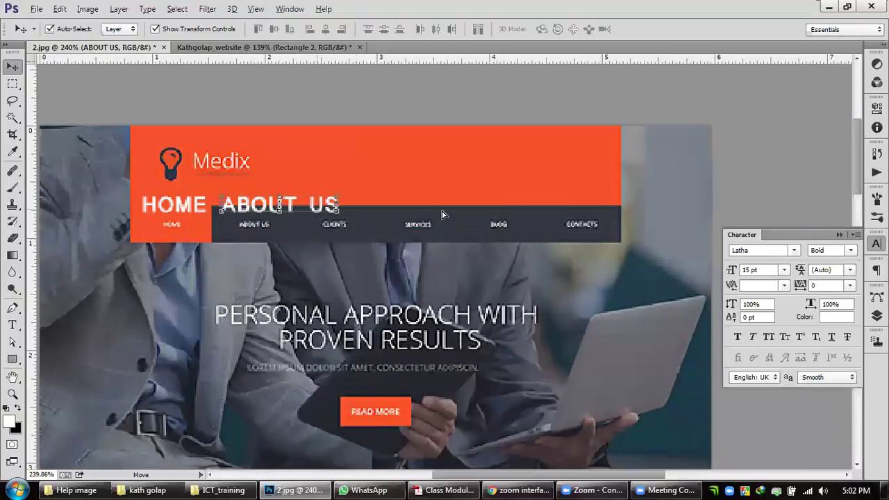
pyautogui.moveTo(450, 214); pyautogui.dragTo(582, 215)
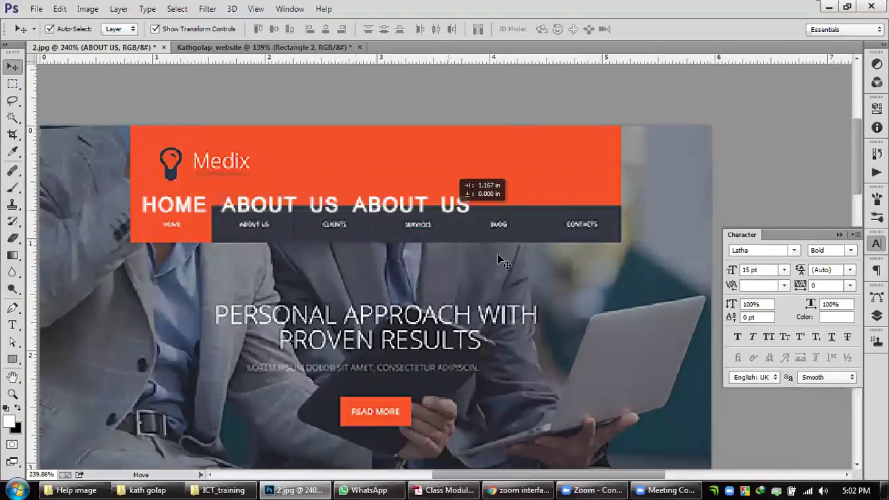
pyautogui.moveTo(475, 235); pyautogui.dragTo(475, 235)
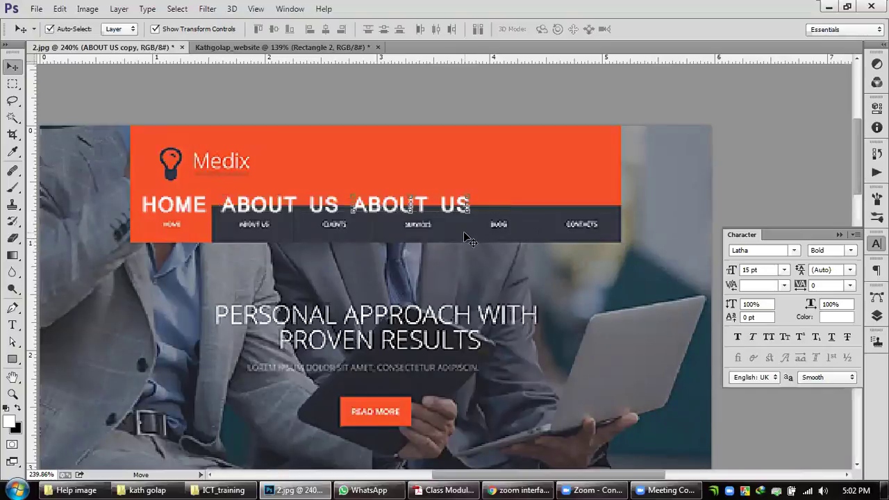
pyautogui.click(12, 325)
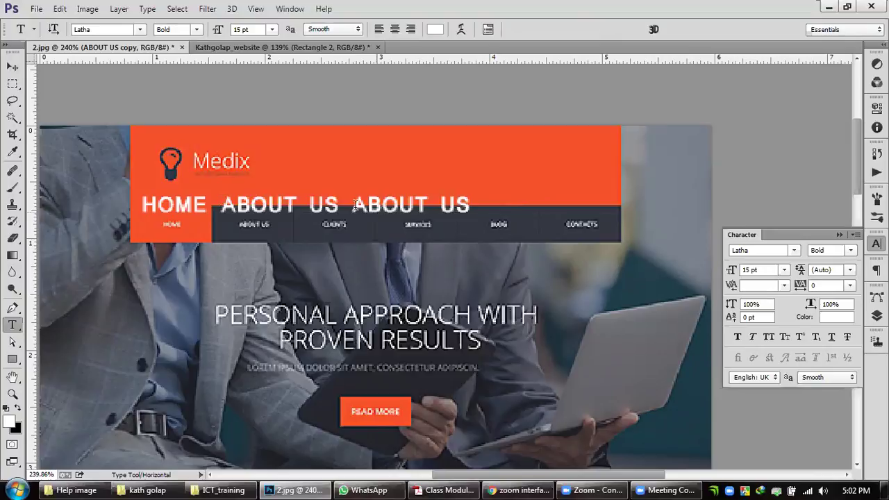
pyautogui.tripleClick(509, 202)
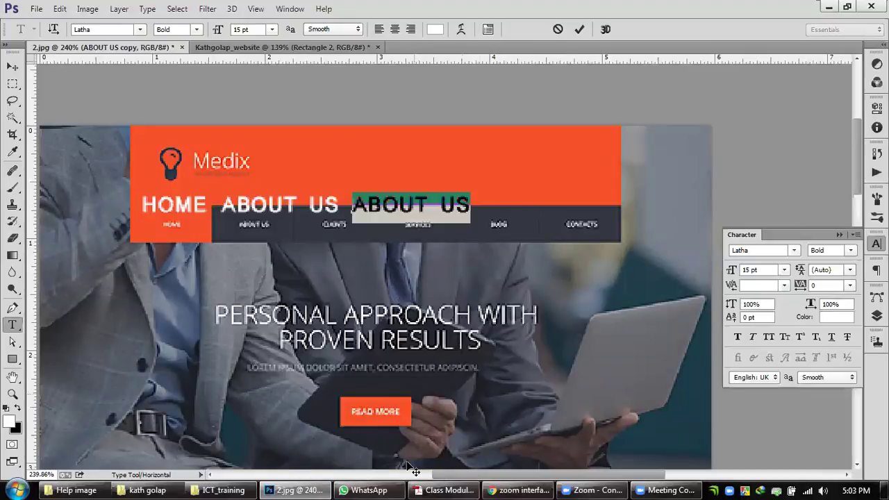
# Step: Look through the Free-Theme-Screen-4-by-idealui.jpg, full-landing and Controls images in the Help image folder for menu wording ideas
pyautogui.click(103, 486)
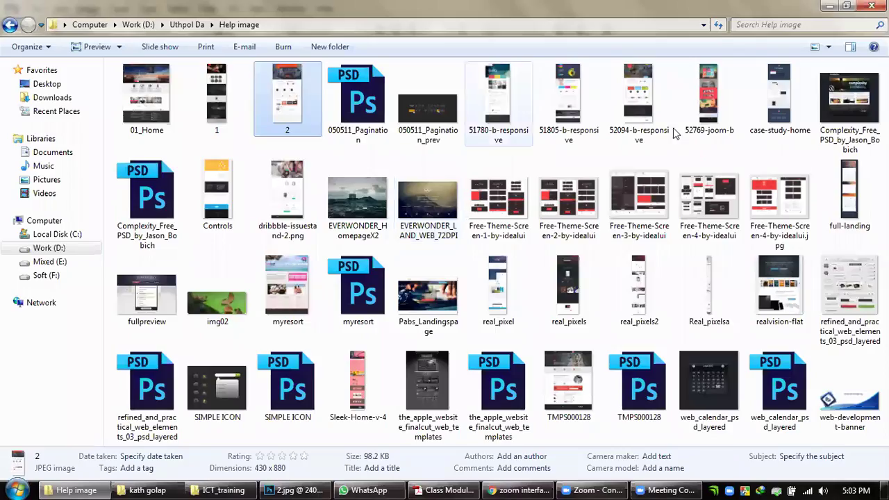
pyautogui.click(783, 191)
pyautogui.press('Return')
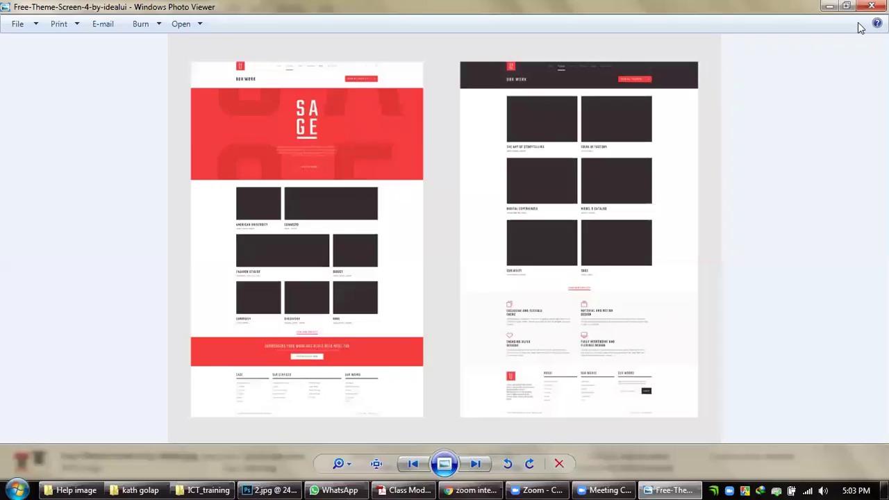
pyautogui.press('Escape')
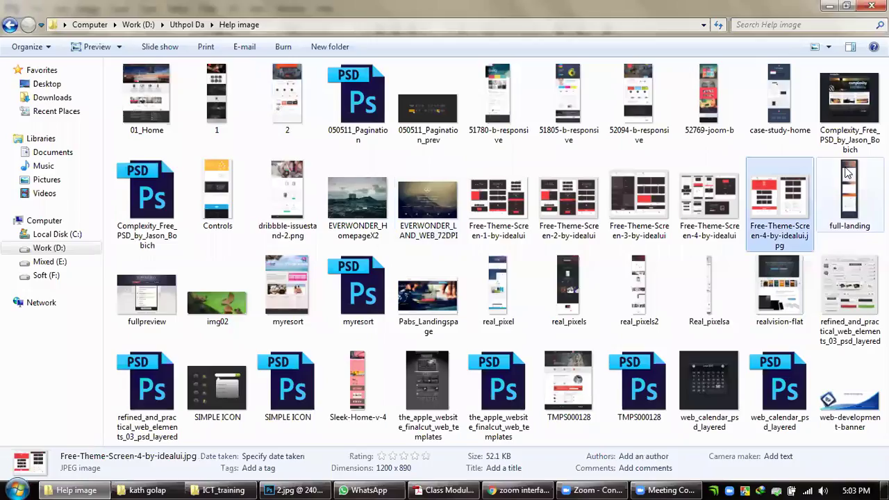
pyautogui.press('Right')
pyautogui.press('Return')
pyautogui.scroll(3, 460, 259)
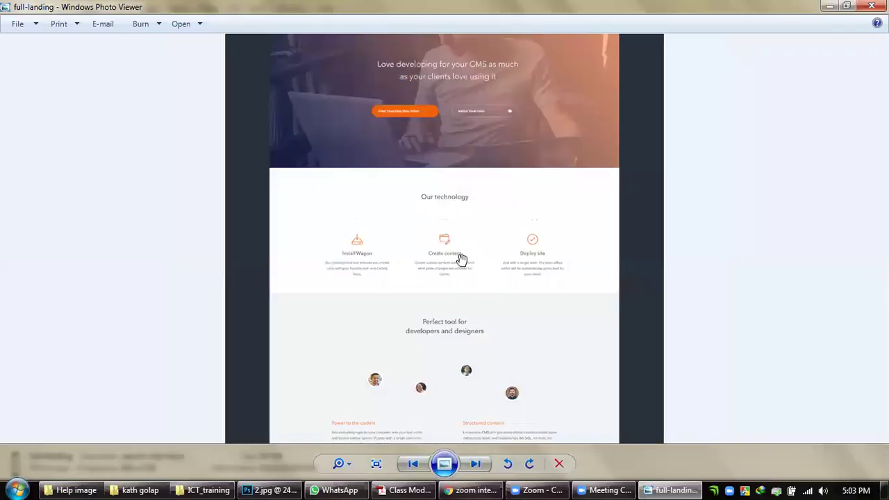
pyautogui.scroll(1, 462, 279)
pyautogui.press('Down')
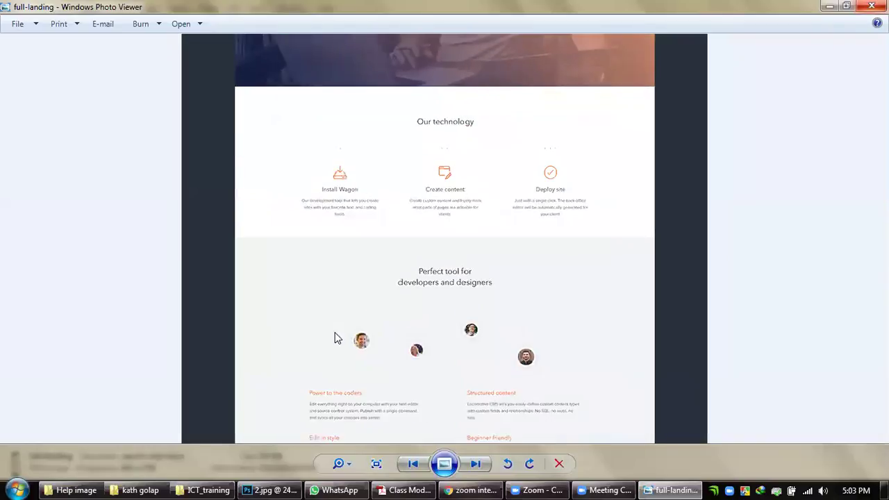
pyautogui.press('Escape')
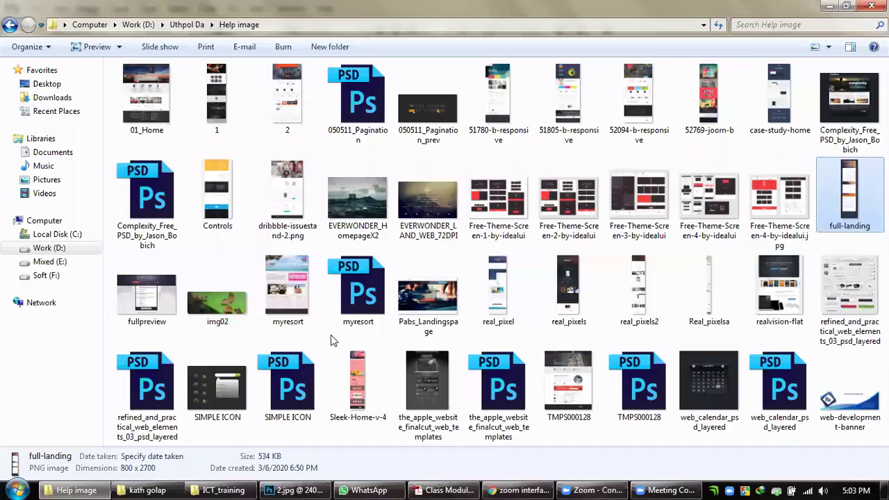
pyautogui.click(245, 199)
pyautogui.press('Return')
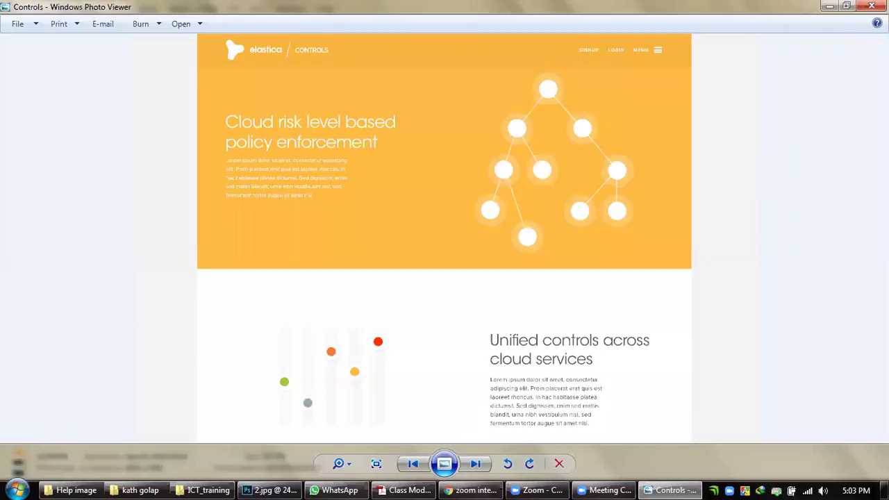
pyautogui.press('Escape')
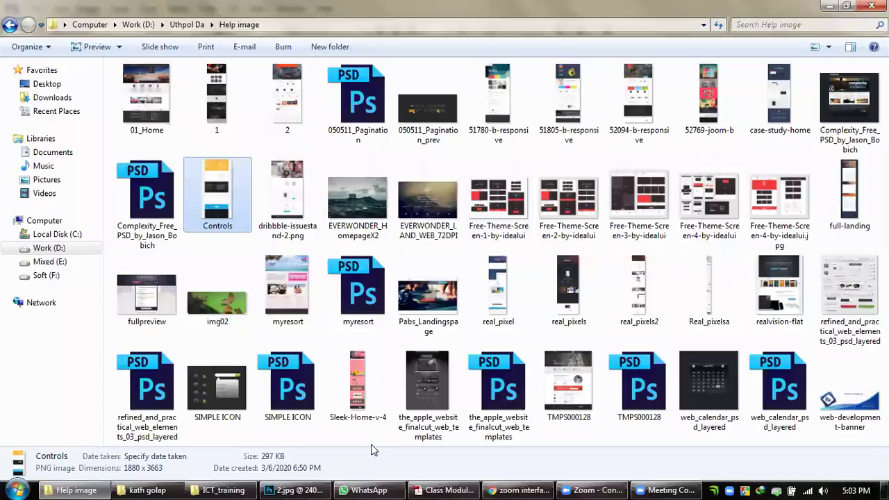
# Step: Examine the navigation menu labels in the 01_Home reference image and return to 2.jpg in Photoshop
pyautogui.doubleClick(165, 87)
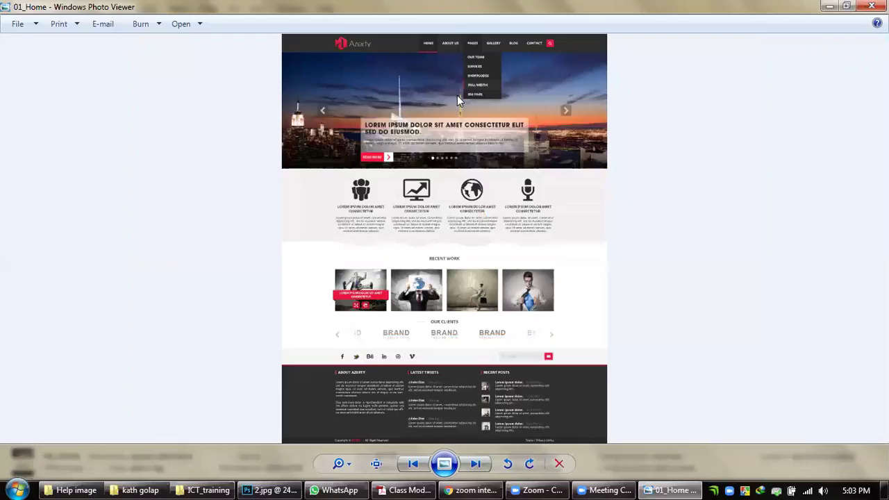
pyautogui.scroll(1, 487, 61)
pyautogui.scroll(1, 486, 61)
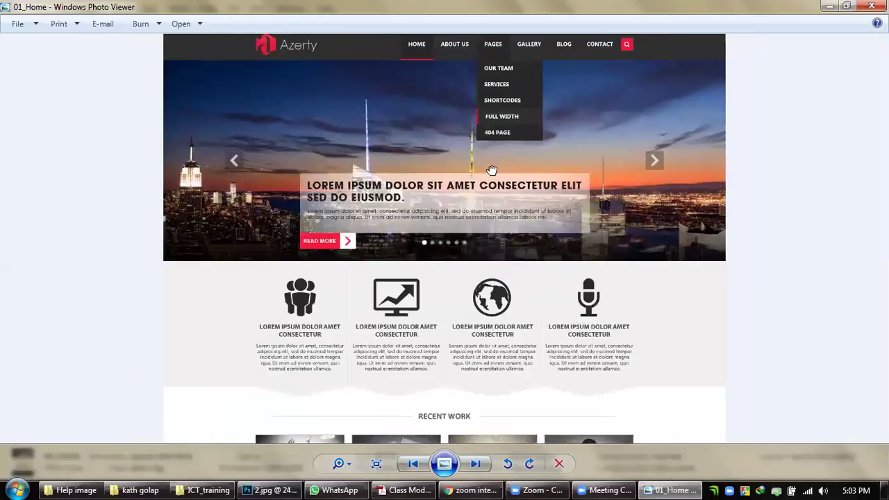
pyautogui.scroll(1, 549, 231)
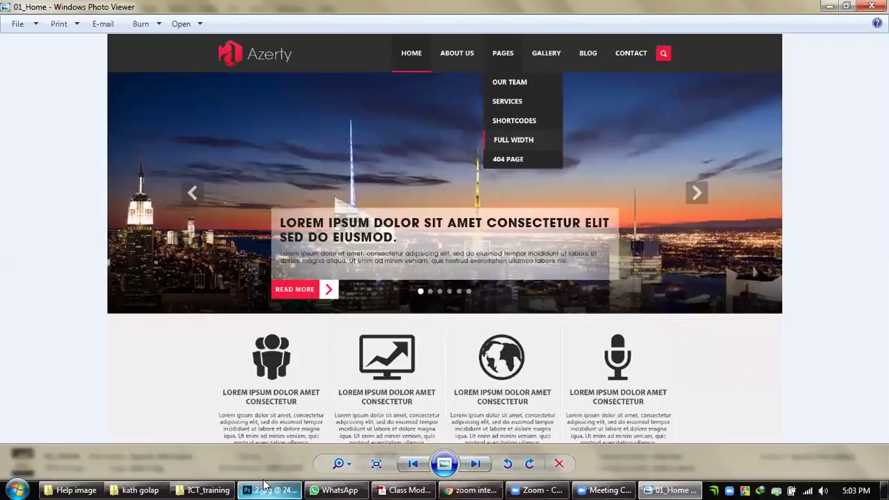
pyautogui.click(268, 489)
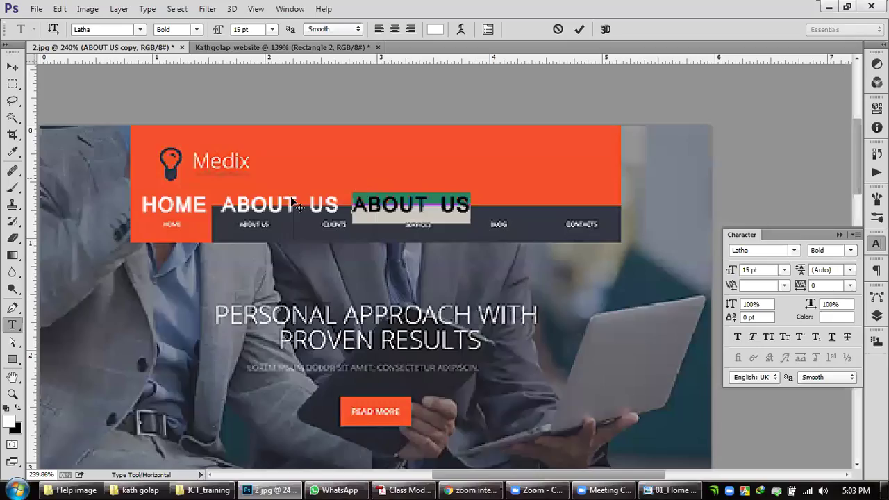
pyautogui.click(671, 489)
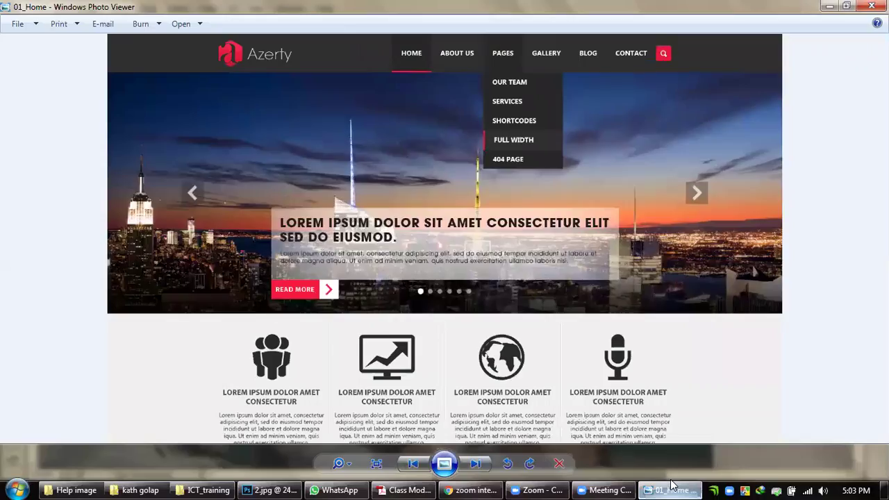
pyautogui.click(671, 489)
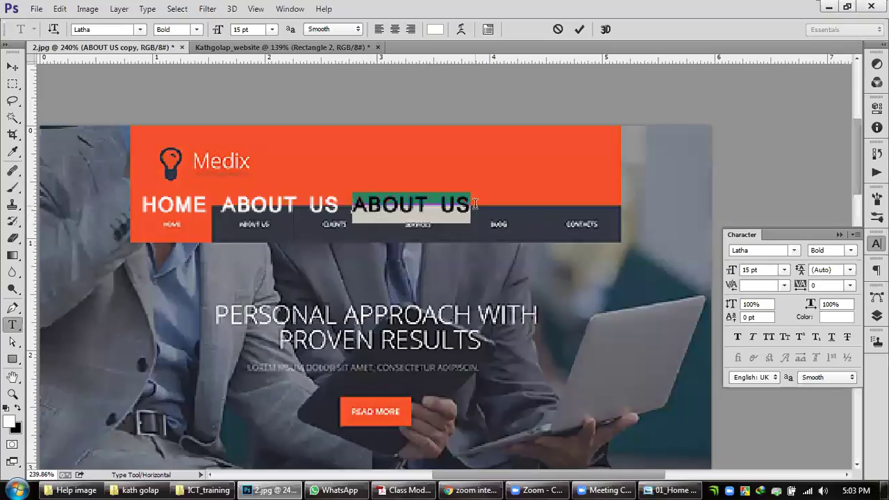
# Step: Replace the wording of the ABOUT US copy with PAGES in capitals
pyautogui.write('Pag')
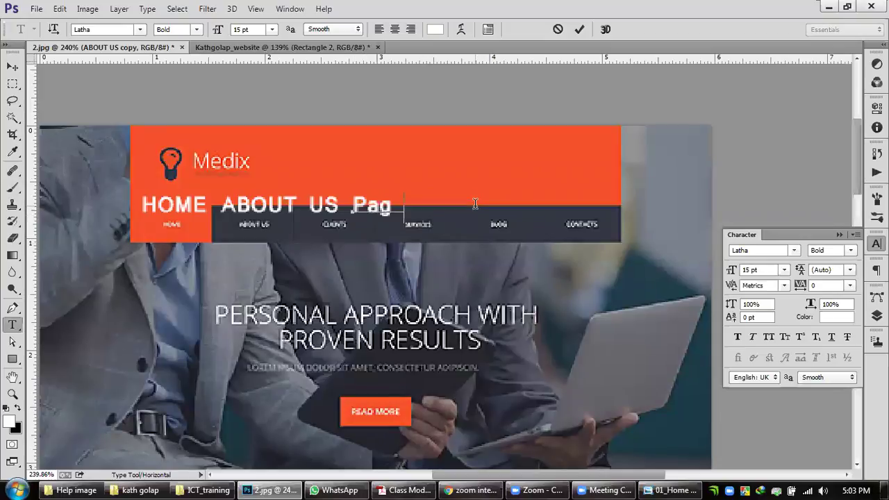
pyautogui.write('es')
pyautogui.press('Left')
pyautogui.press('Left')
pyautogui.press('Left')
pyautogui.press('Left')
pyautogui.hotkey('shift', 'End')
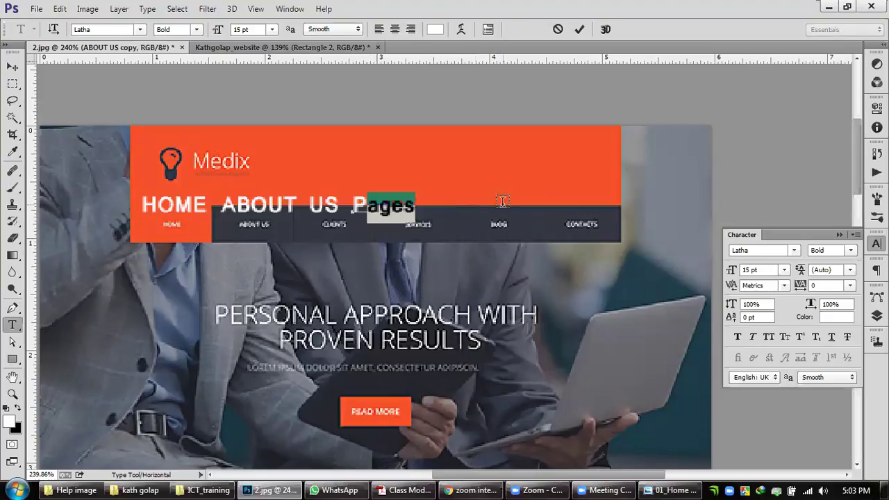
pyautogui.write('G')
pyautogui.press('BackSpace')
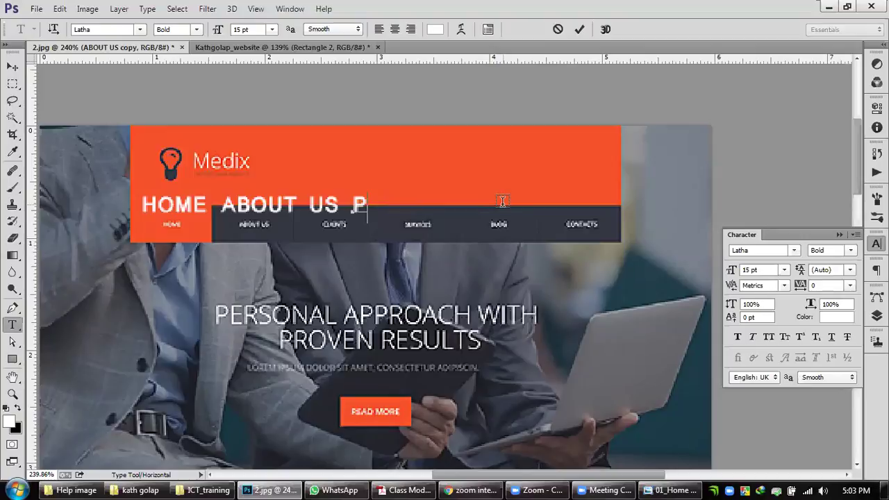
pyautogui.write('AGES')
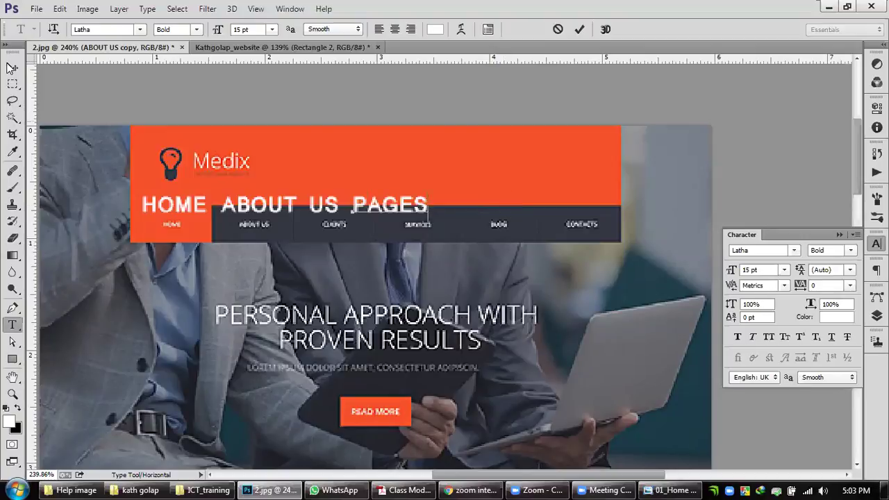
pyautogui.hotkey('ctrl', 'Return')
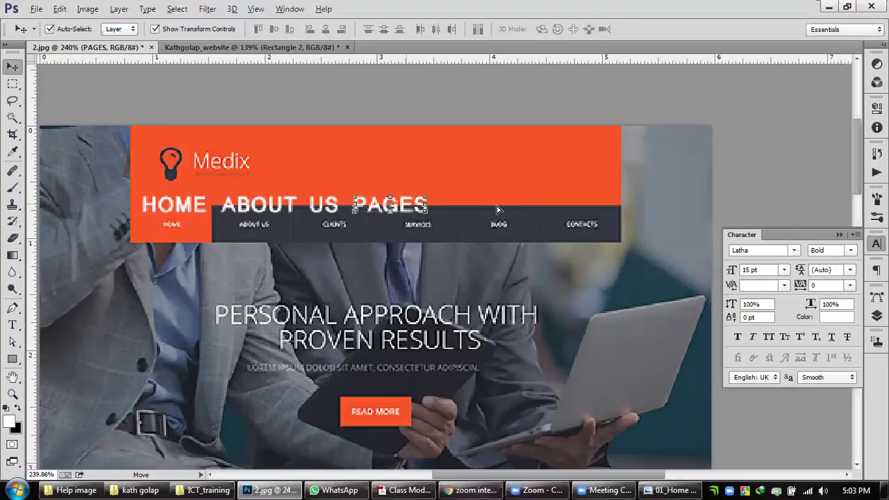
# Step: Duplicate the PAGES text to its right and change the copy's wording to GALLERY, following the 01_Home menu
pyautogui.moveTo(408, 207); pyautogui.dragTo(495, 207)
pyautogui.click(17, 329)
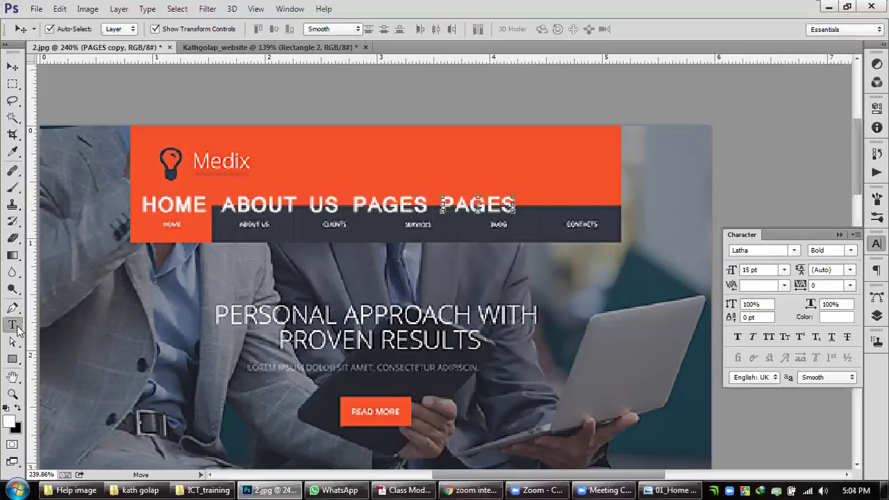
pyautogui.click(663, 485)
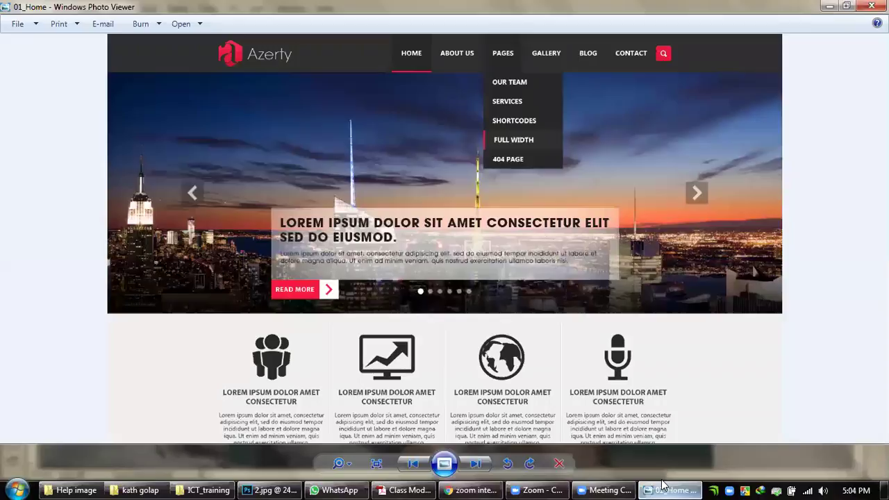
pyautogui.hotkey('alt', 'Tab')
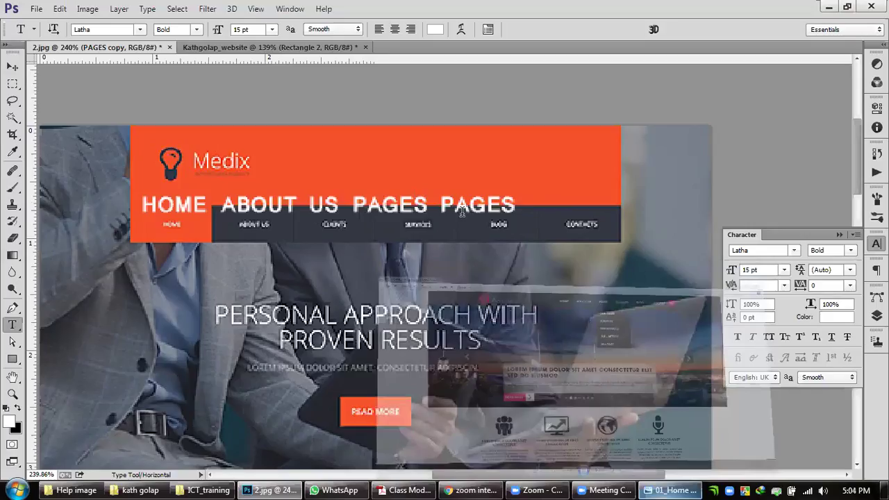
pyautogui.doubleClick(443, 203)
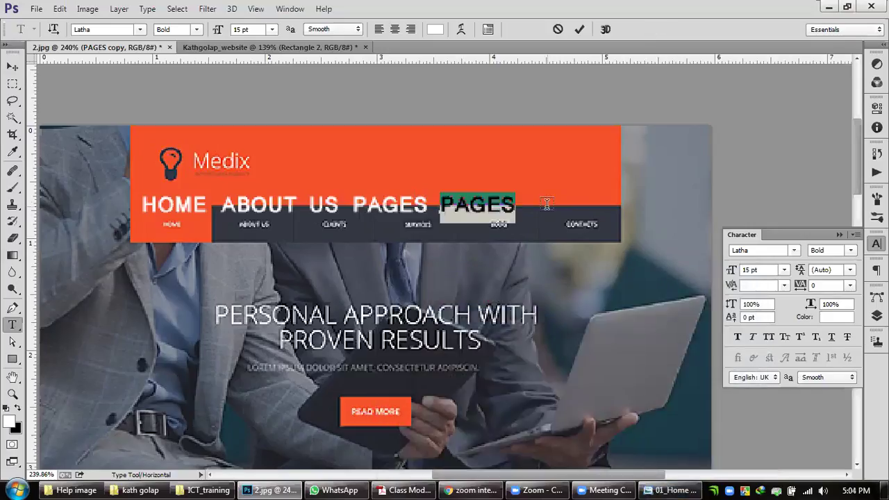
pyautogui.write('GA')
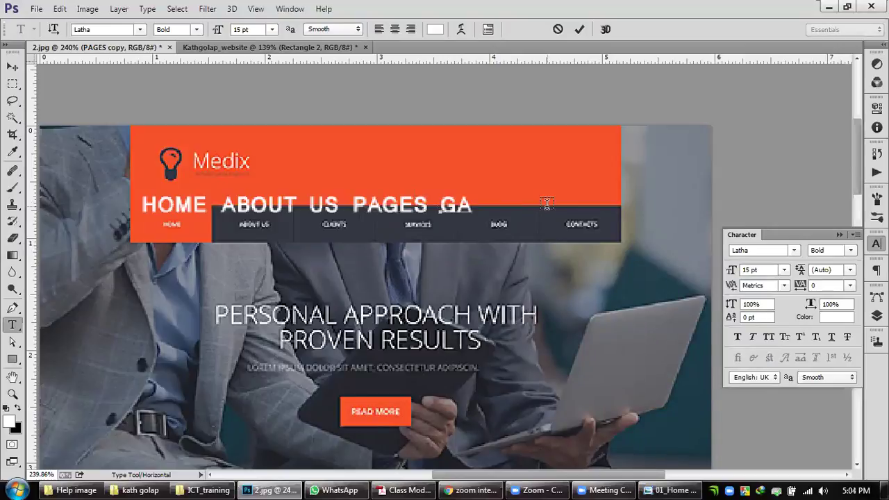
pyautogui.write('LLERY')
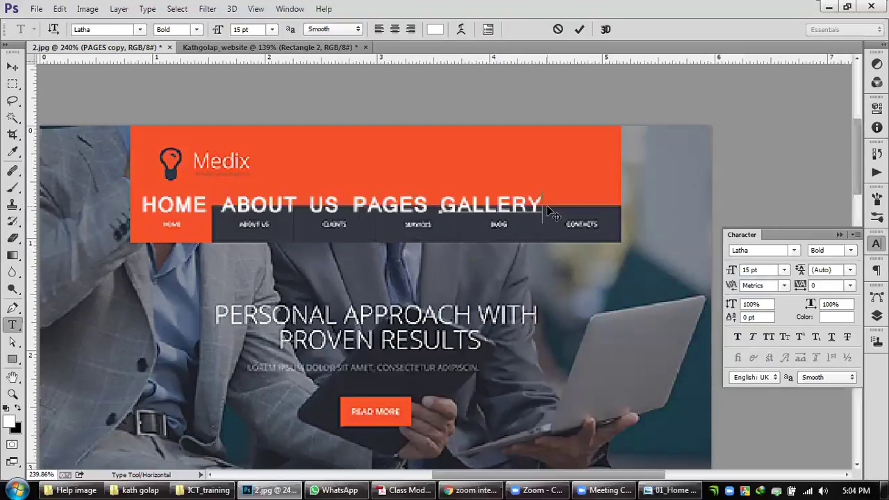
pyautogui.press('BackSpace')
pyautogui.click(12, 66)
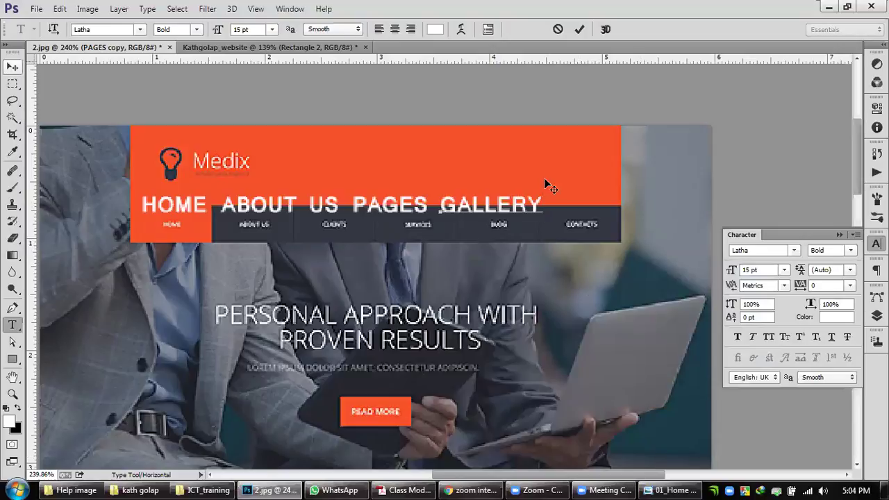
# Step: Duplicate the GALLERY text to its right and check the 01_Home reference menu for the next label
pyautogui.moveTo(517, 209); pyautogui.dragTo(635, 207)
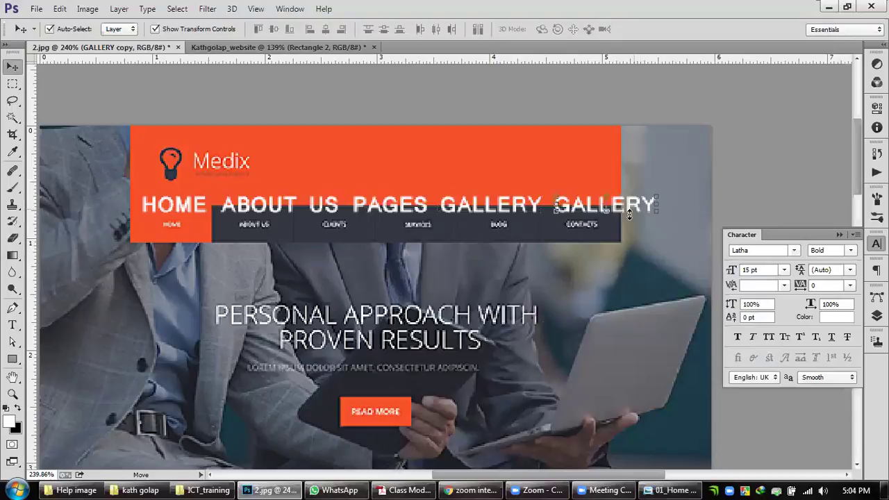
pyautogui.click(653, 486)
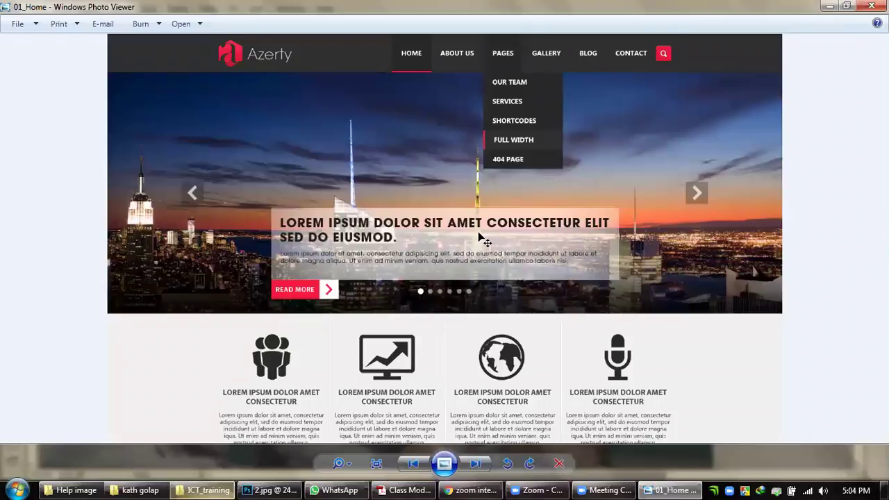
pyautogui.hotkey('alt', 'Tab')
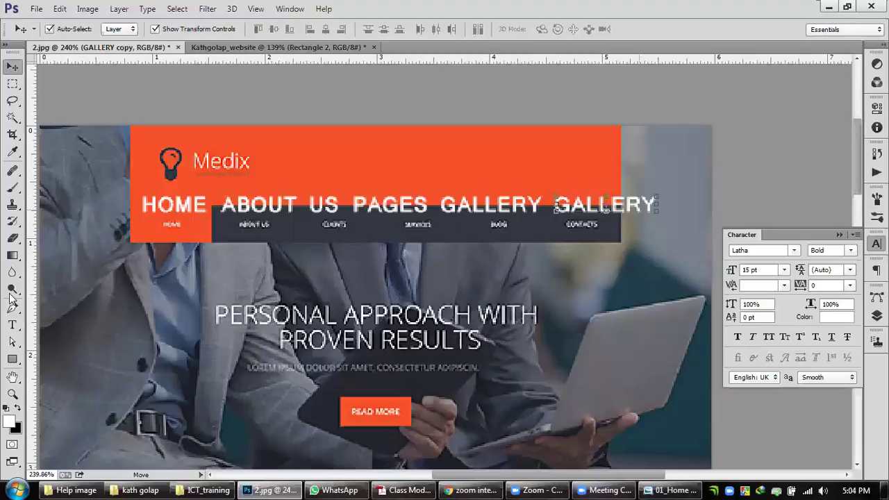
# Step: Replace the wording of the GALLERY copy with CONTACT, checking the spelling against the 01_Home menu
pyautogui.press('t')
pyautogui.doubleClick(707, 201)
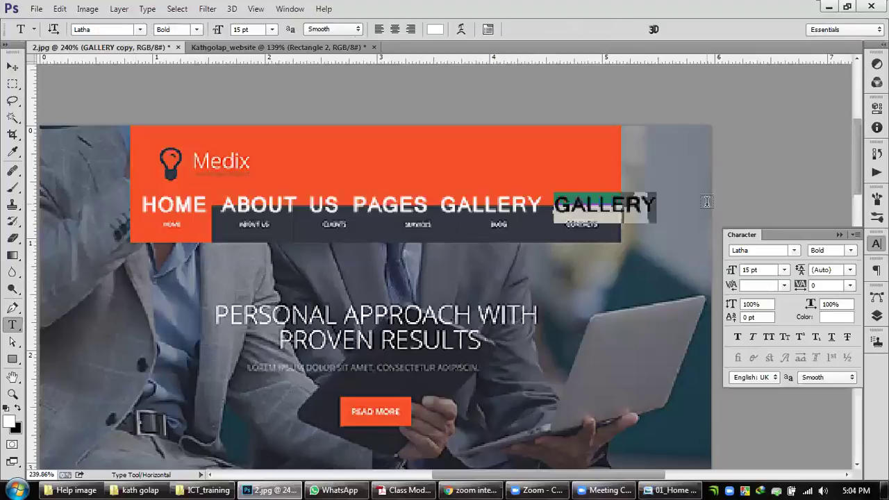
pyautogui.write('CONCET')
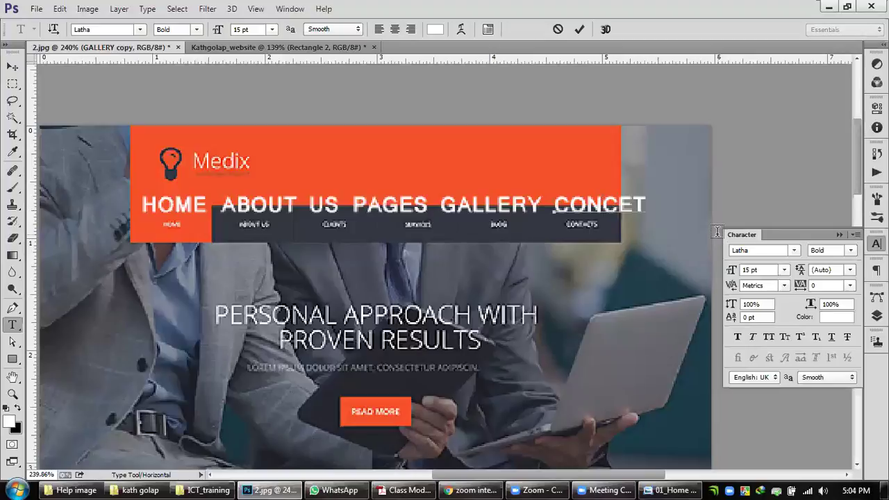
pyautogui.write('TA')
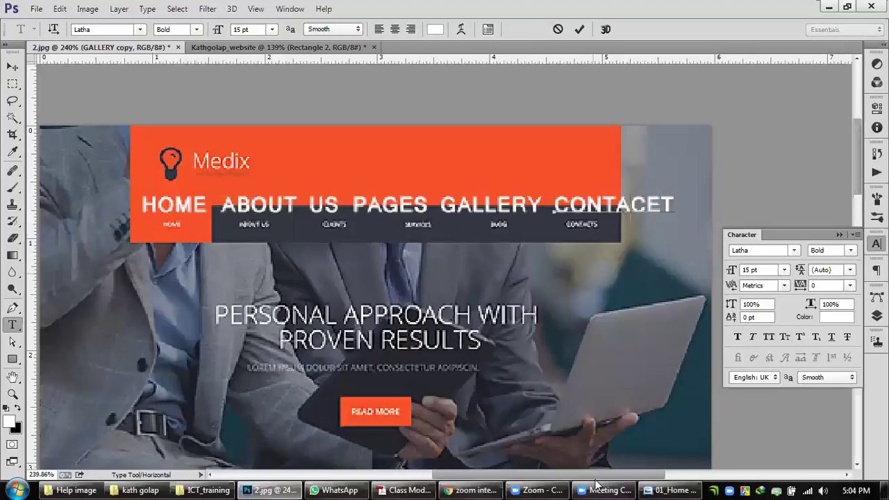
pyautogui.click(670, 489)
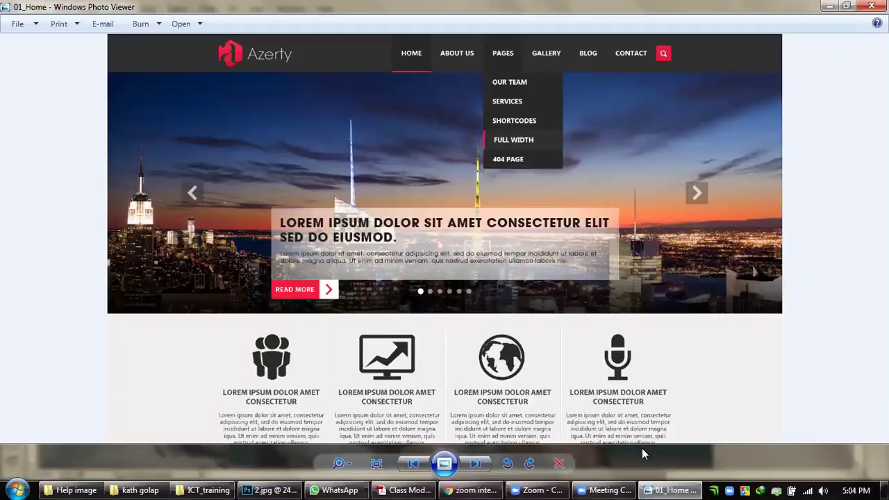
pyautogui.hotkey('alt', 'Tab')
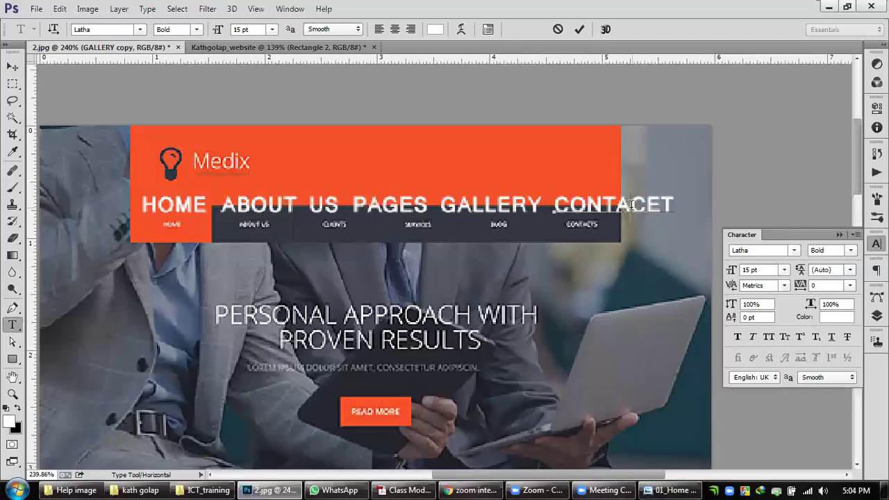
pyautogui.click(656, 205)
pyautogui.press('BackSpace')
pyautogui.hotkey('ctrl', 'Return')
pyautogui.press('v')
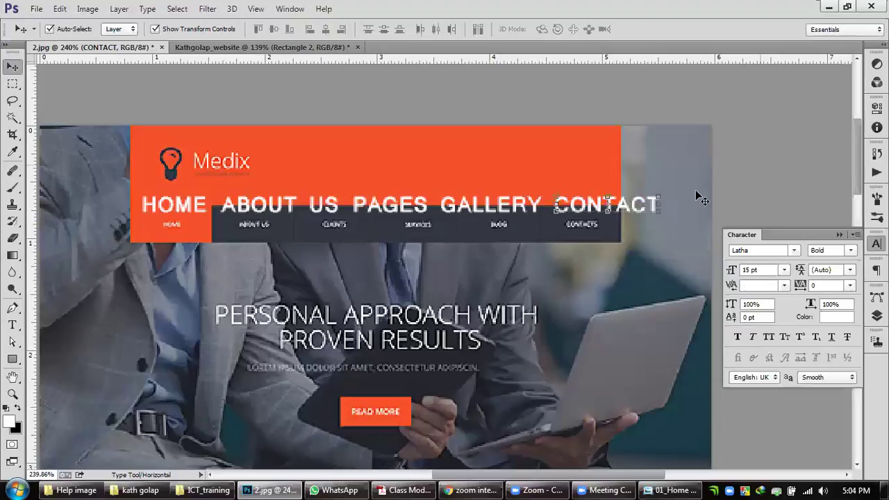
# Step: Select all five menu labels and copy them into the Kathgolap_website document, at the left end of the dark navigation strip
pyautogui.click(622, 215)
pyautogui.scroll(-3, 649, 270)
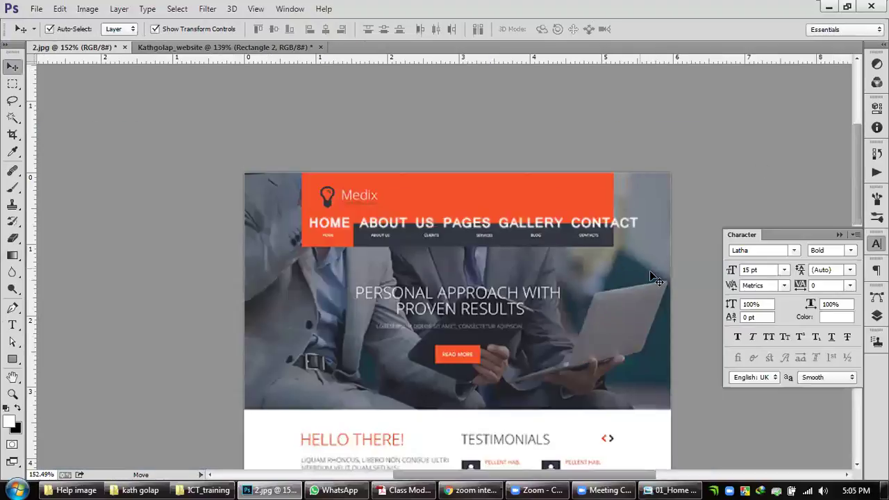
pyautogui.scroll(4, 622, 196)
pyautogui.scroll(1, 622, 196)
pyautogui.click(622, 196)
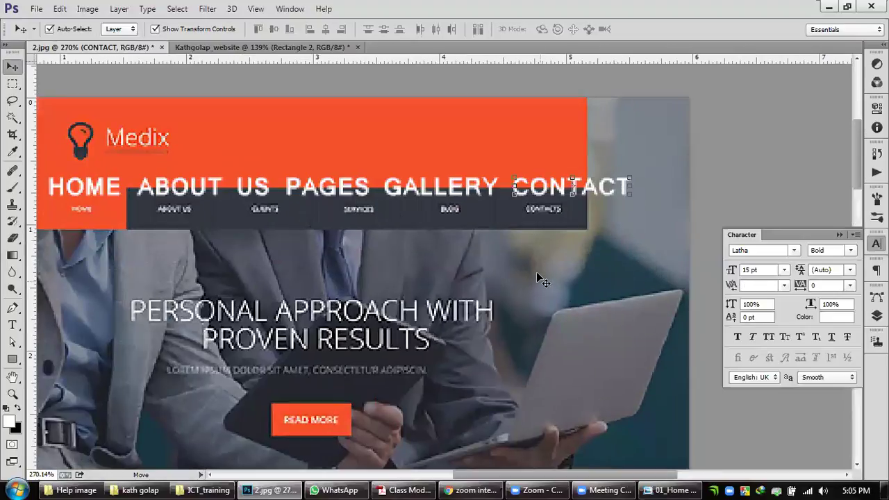
pyautogui.scroll(-1, 611, 240)
pyautogui.moveTo(611, 240); pyautogui.dragTo(136, 209)
pyautogui.moveTo(439, 215); pyautogui.dragTo(351, 252)
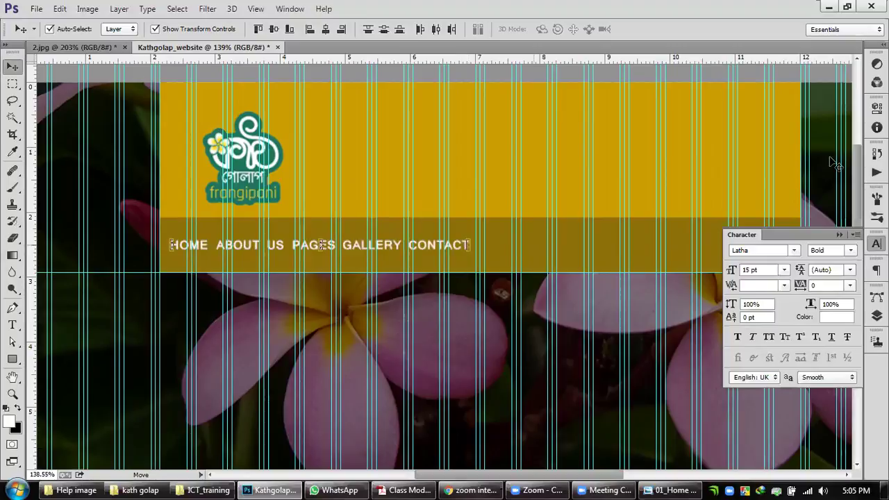
pyautogui.click(538, 241)
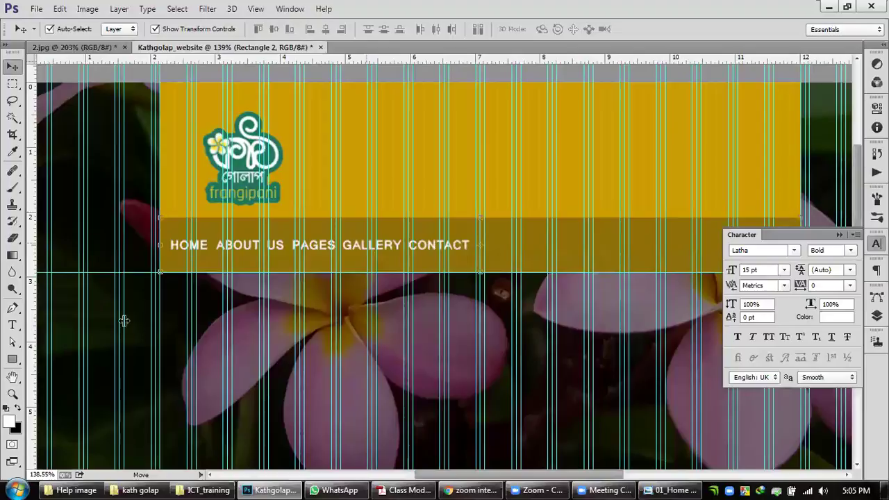
pyautogui.click(644, 291)
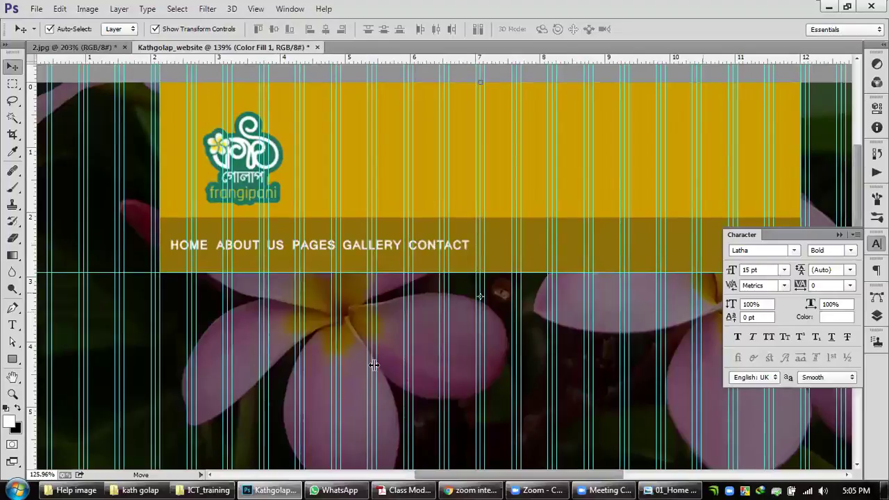
# Step: Display the layer list and open the name of the flower photo's layer, Layer 1, for editing
pyautogui.hotkey('ctrl', '0')
pyautogui.press('F7')
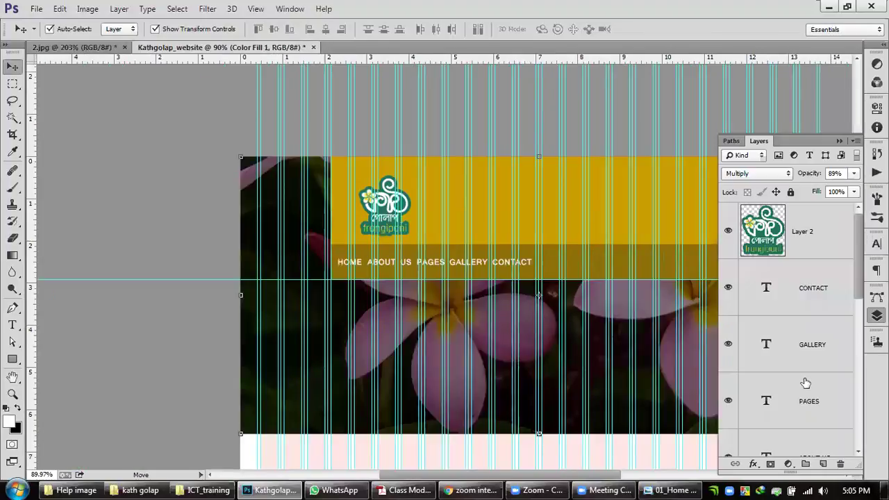
pyautogui.scroll(-5, 800, 347)
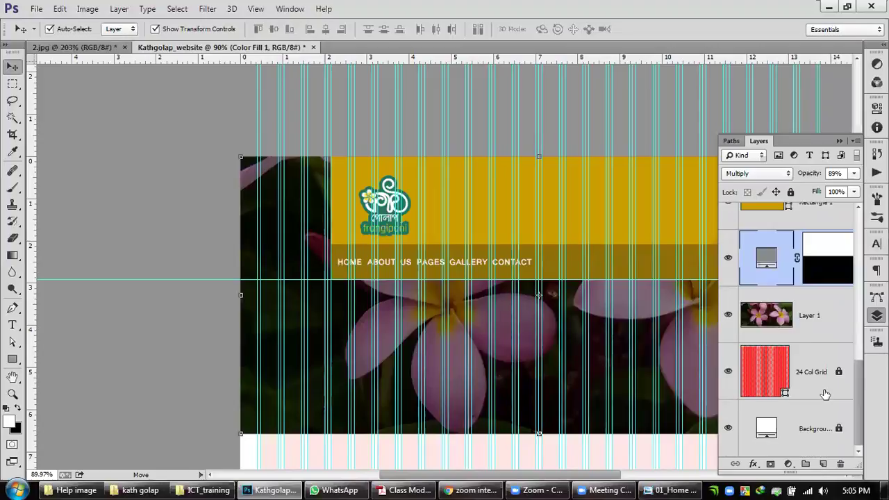
pyautogui.doubleClick(813, 316)
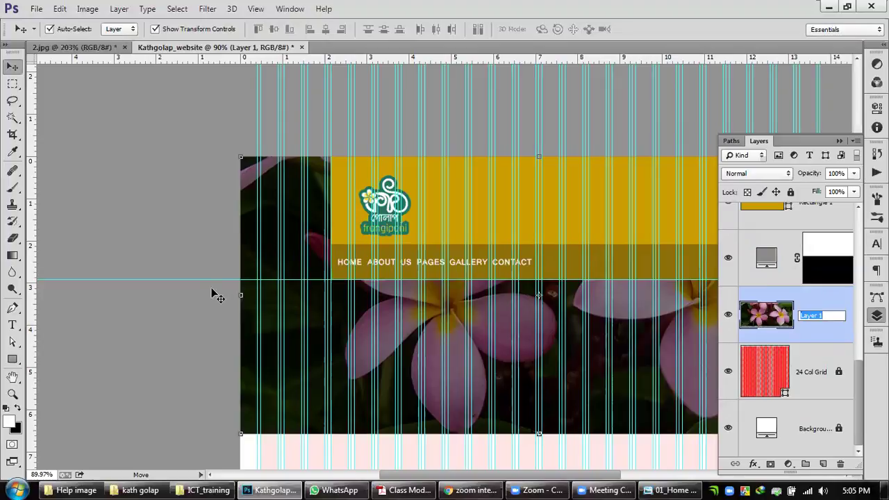
# Step: Go to the desktop and examine the page section names in the layout diagram image called unnamed
pyautogui.click(827, 5)
pyautogui.click(827, 6)
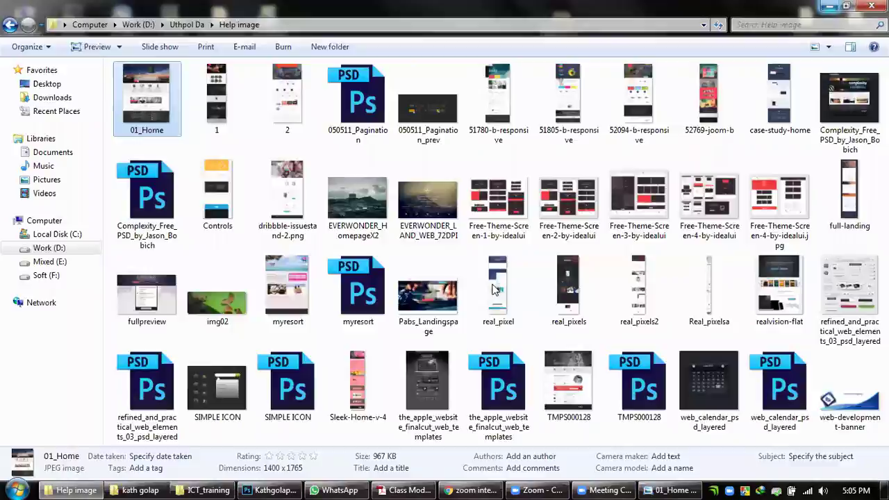
pyautogui.click(827, 6)
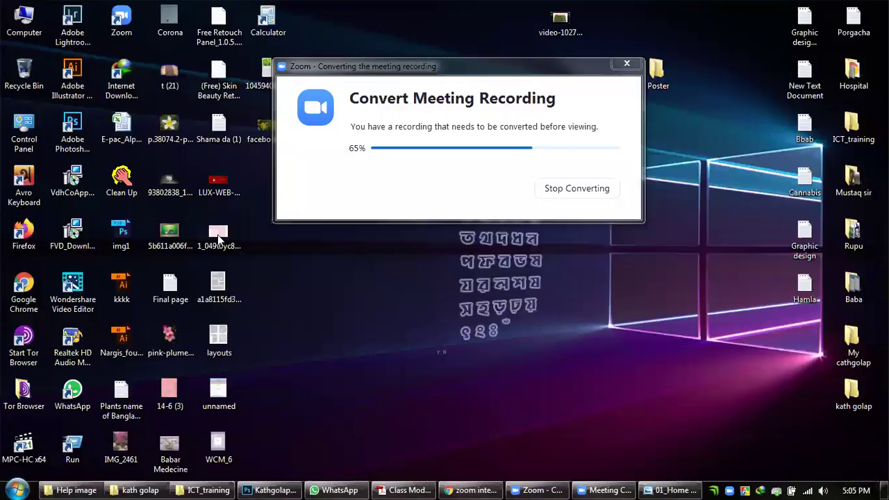
pyautogui.click(220, 132)
pyautogui.click(370, 78)
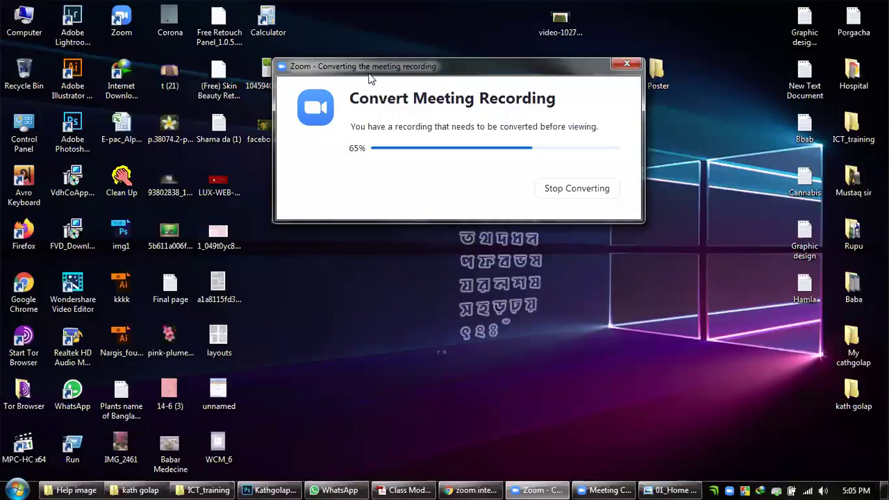
pyautogui.doubleClick(222, 393)
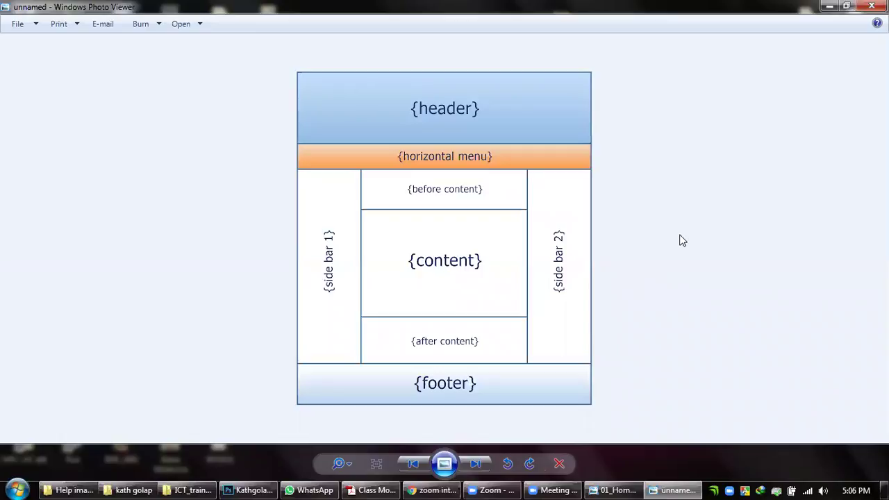
pyautogui.click(673, 490)
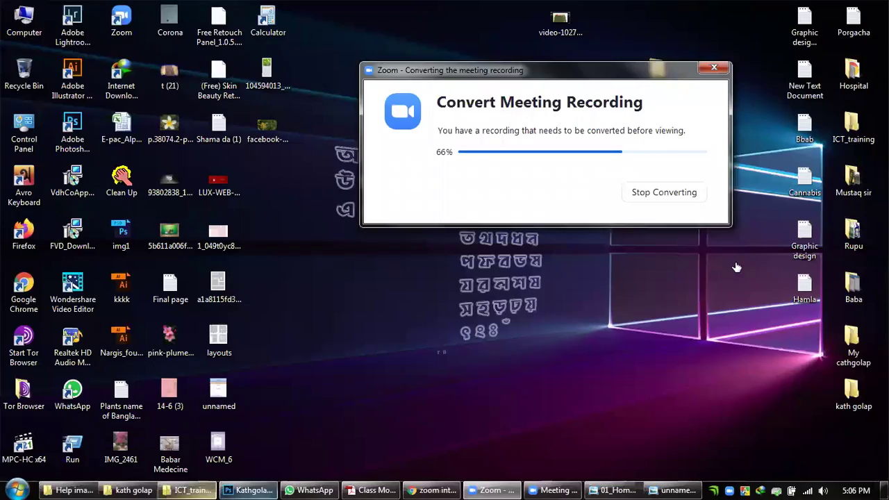
# Step: Return to Photoshop and rename the flower photo's layer as Header BG
pyautogui.click(254, 489)
pyautogui.doubleClick(806, 318)
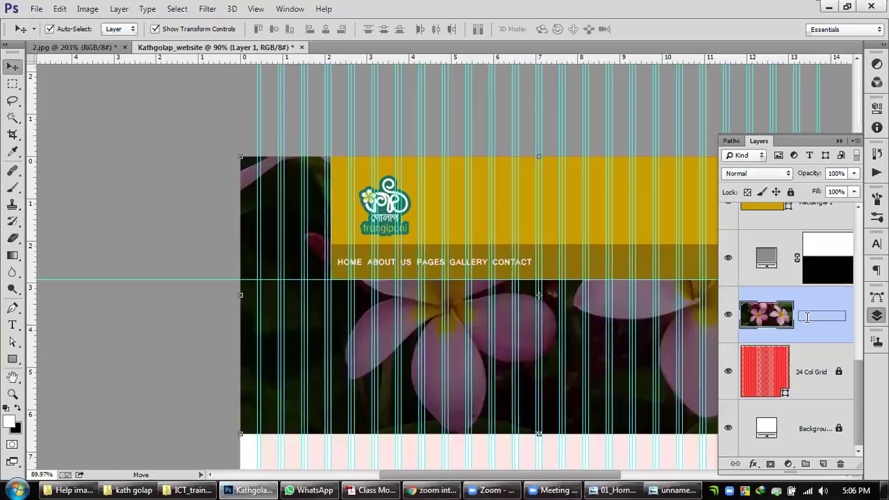
pyautogui.write('Header')
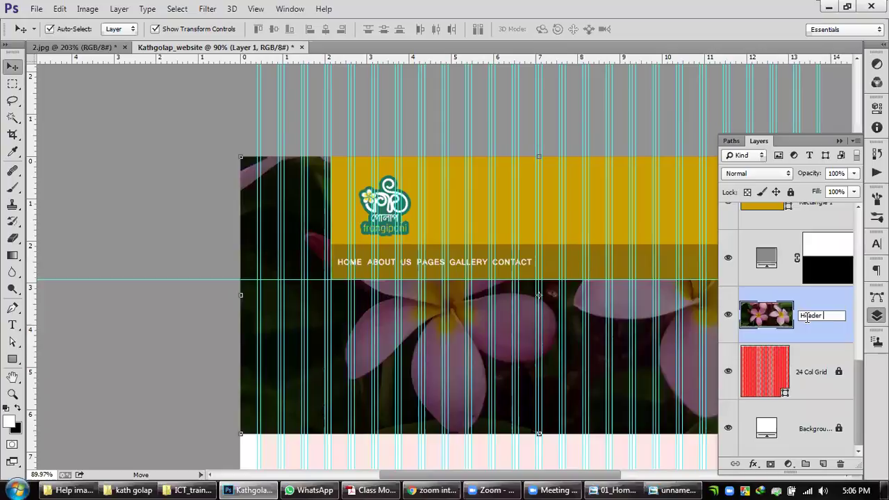
pyautogui.write(' B')
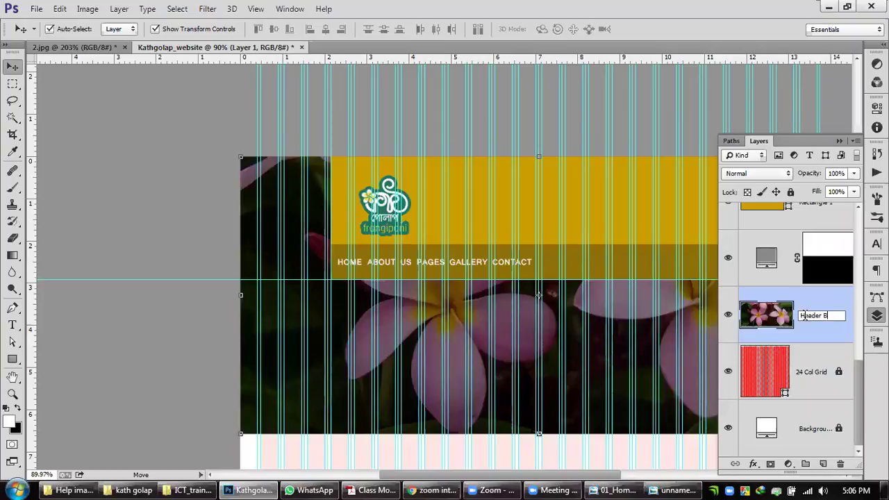
pyautogui.write('G')
pyautogui.press('Return')
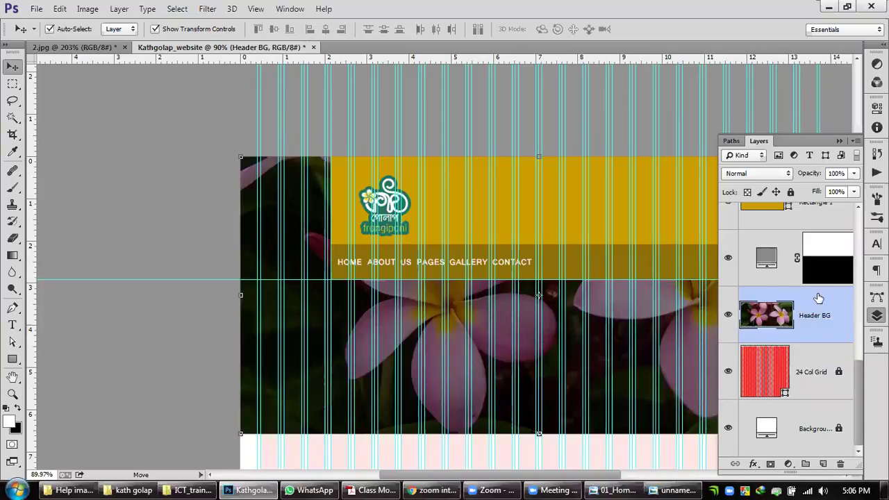
# Step: Rename the yellow Rectangle 1 layer as Battun
pyautogui.scroll(1, 820, 251)
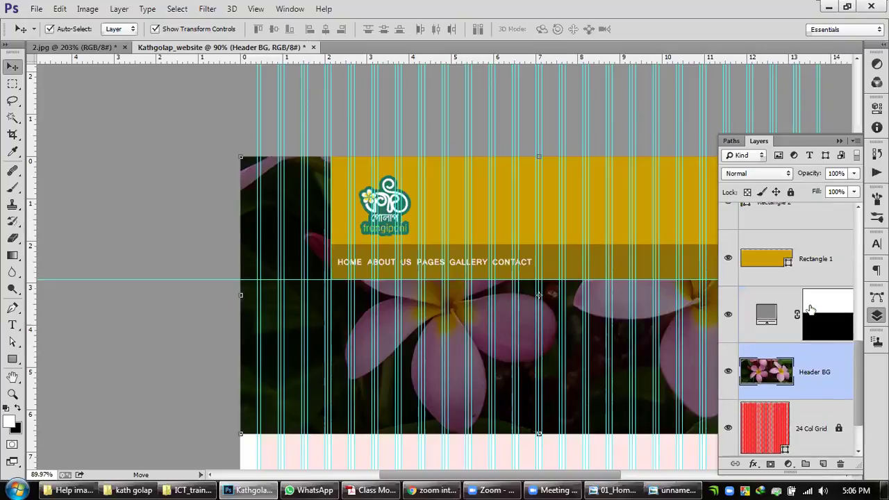
pyautogui.doubleClick(823, 259)
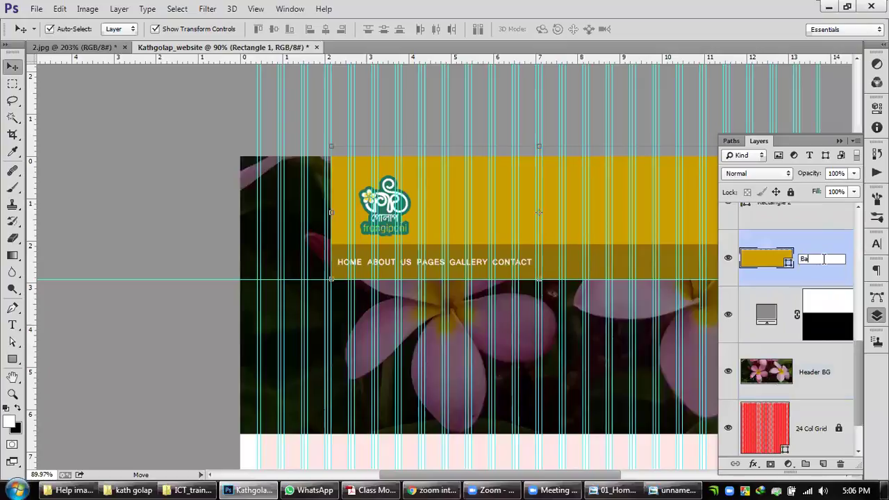
pyautogui.write('ttun')
pyautogui.press('Return')
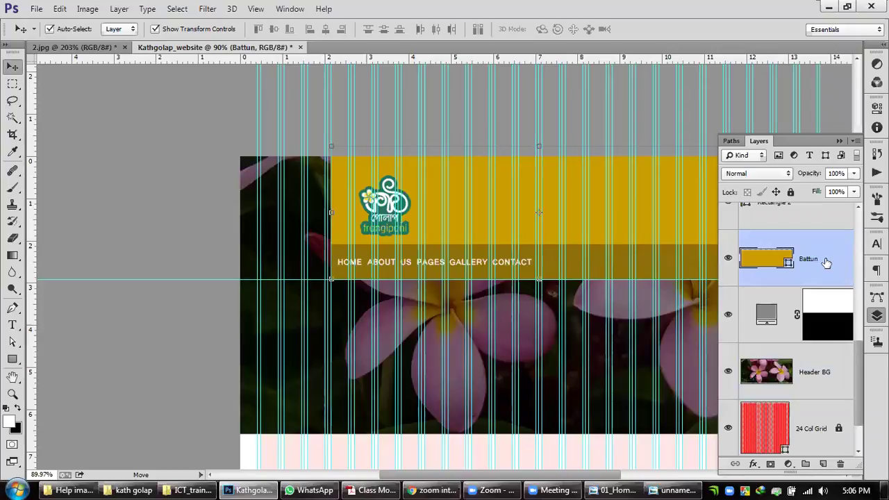
# Step: Check which shape Rectangle 2 is, and rename the yellow header rectangle's layer as Header_1
pyautogui.scroll(2, 826, 262)
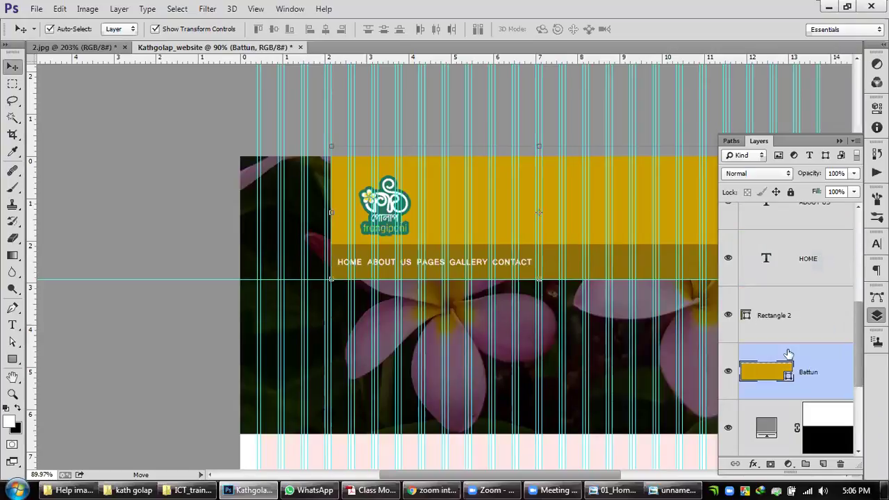
pyautogui.scroll(1, 785, 379)
pyautogui.click(785, 378)
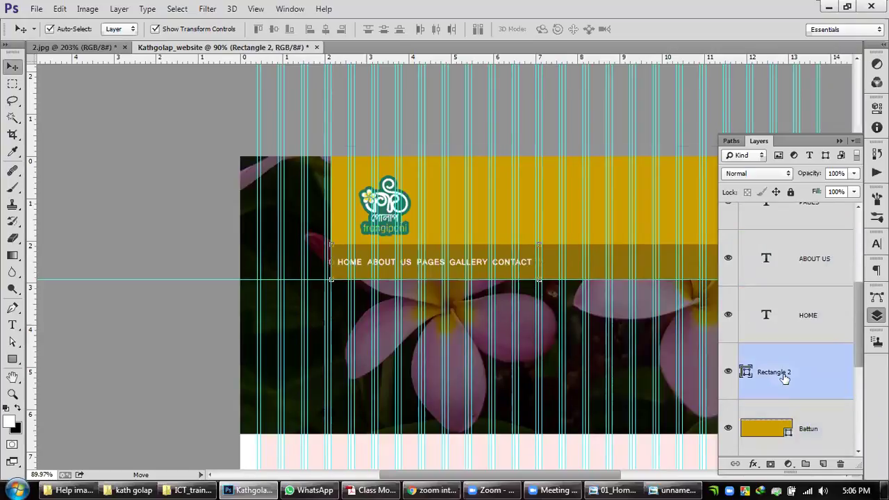
pyautogui.doubleClick(807, 428)
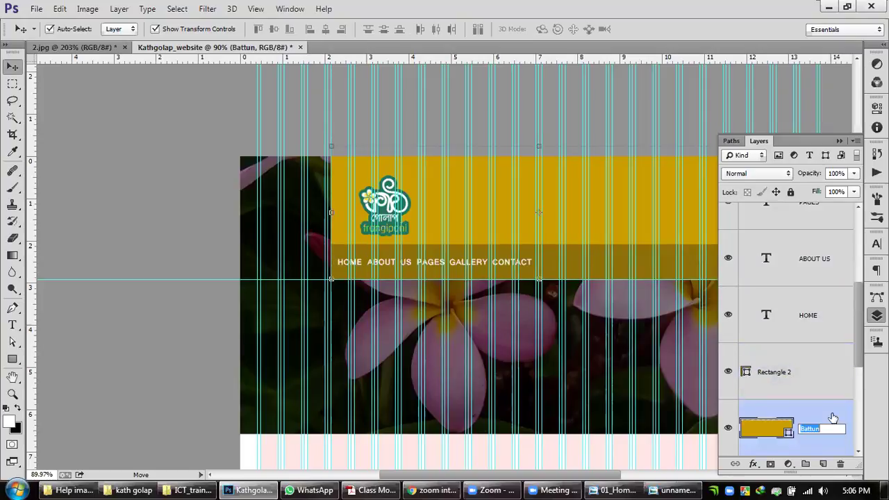
pyautogui.write('Head')
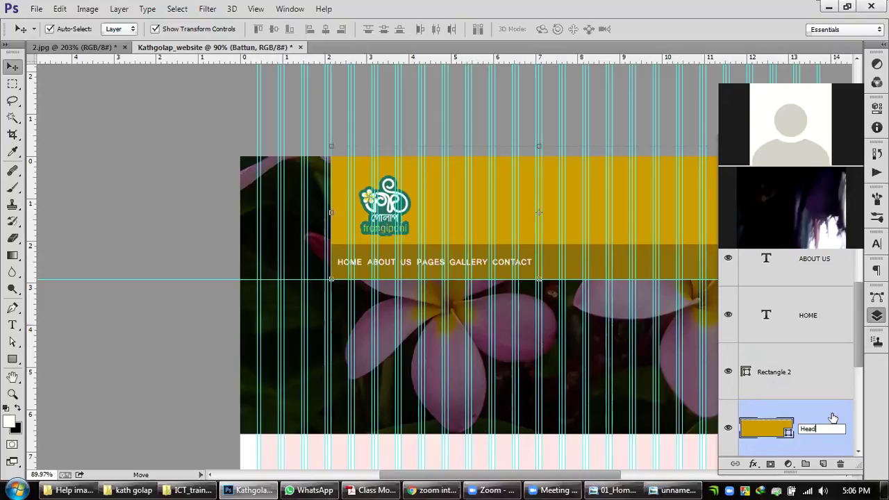
pyautogui.write('er_')
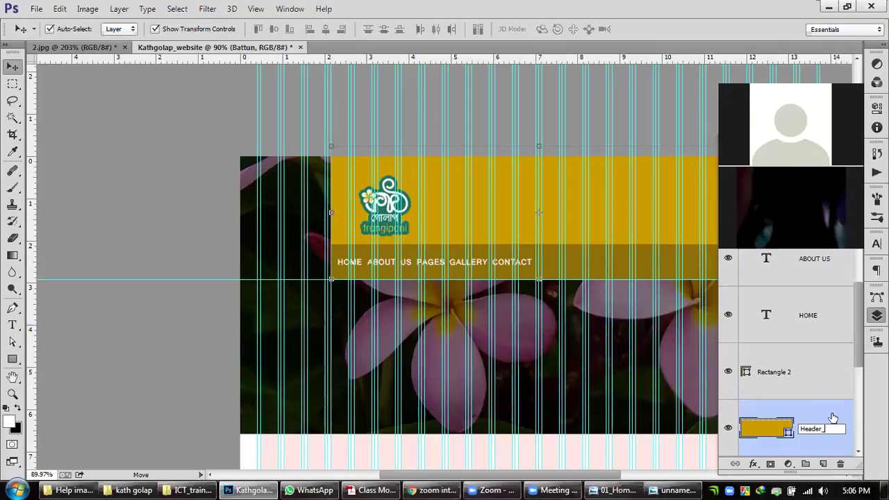
pyautogui.write('1')
pyautogui.press('Return')
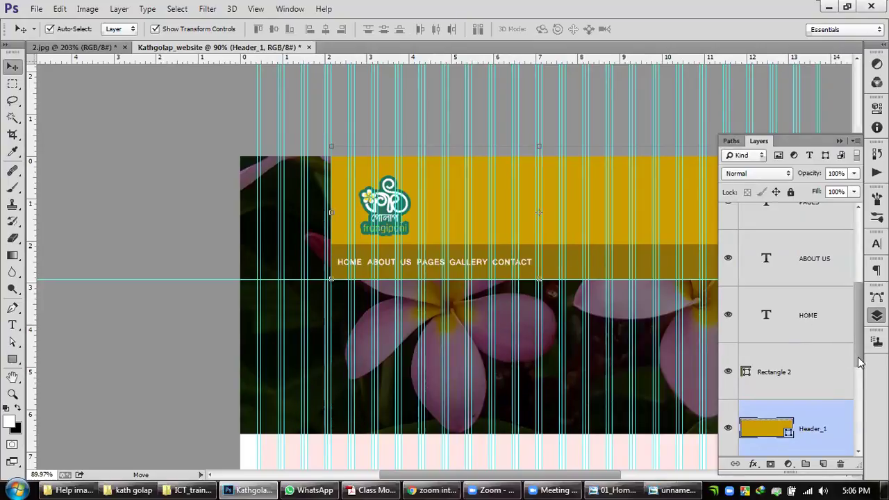
# Step: Rename the logo image's layer, Layer 2, as Logo
pyautogui.moveTo(860, 361); pyautogui.dragTo(861, 286)
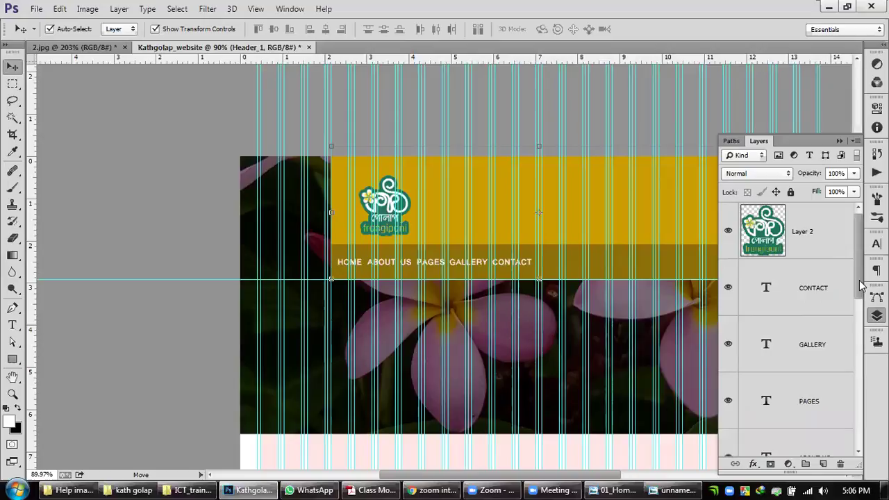
pyautogui.doubleClick(810, 226)
pyautogui.write('Logo')
pyautogui.press('Return')
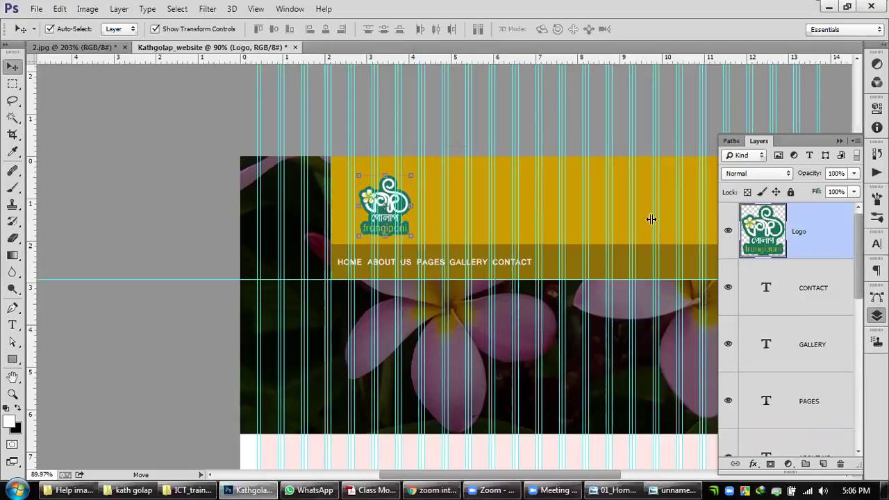
pyautogui.click(425, 213)
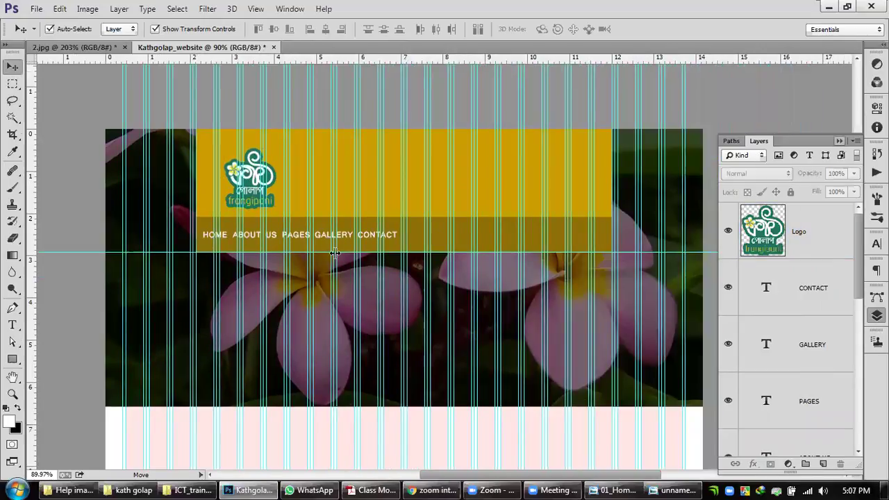
# Step: Spread out the menu labels along the navigation strip, moving GALLERY and CONTACT further right and ABOUT US between PAGES and GALLERY
pyautogui.press('F7')
pyautogui.scroll(3, 279, 247)
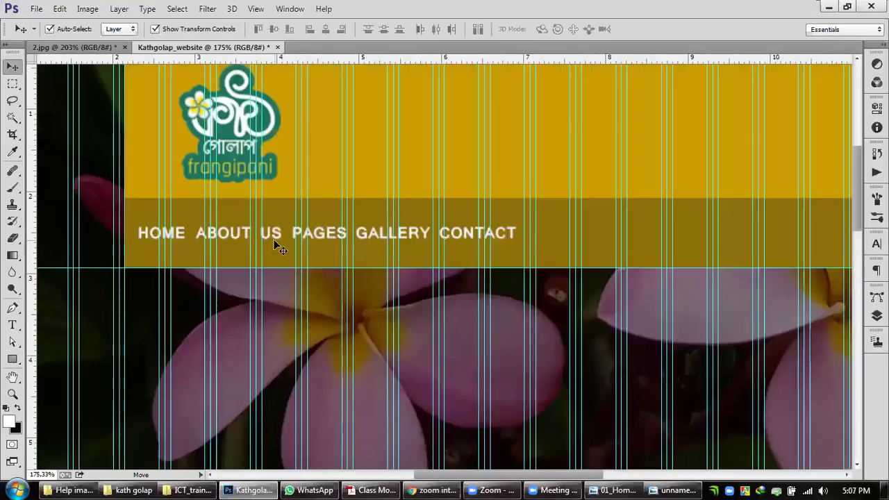
pyautogui.scroll(1, 276, 244)
pyautogui.scroll(1, 275, 244)
pyautogui.click(276, 244)
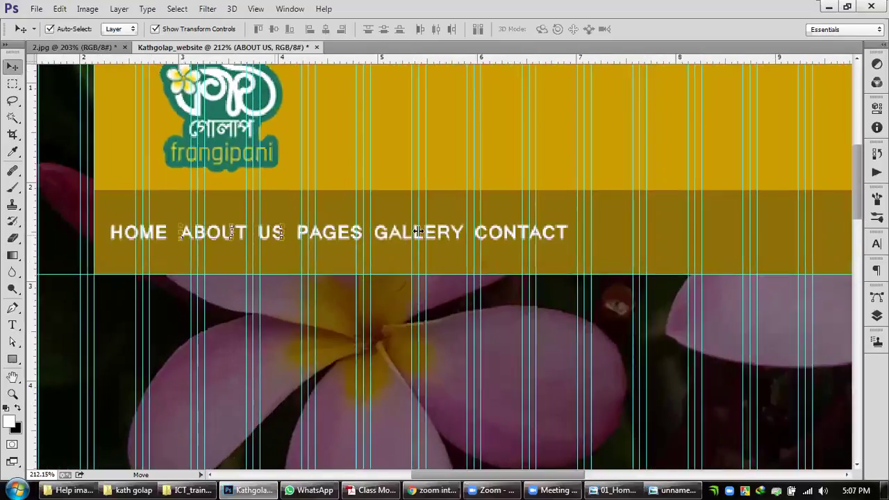
pyautogui.moveTo(455, 234)
pyautogui.mouseDown()
pyautogui.moveTo(635, 229)
pyautogui.moveTo(464, 234)
pyautogui.mouseUp()
pyautogui.moveTo(719, 236); pyautogui.dragTo(722, 234)
pyautogui.hotkey('ctrl', 'z')
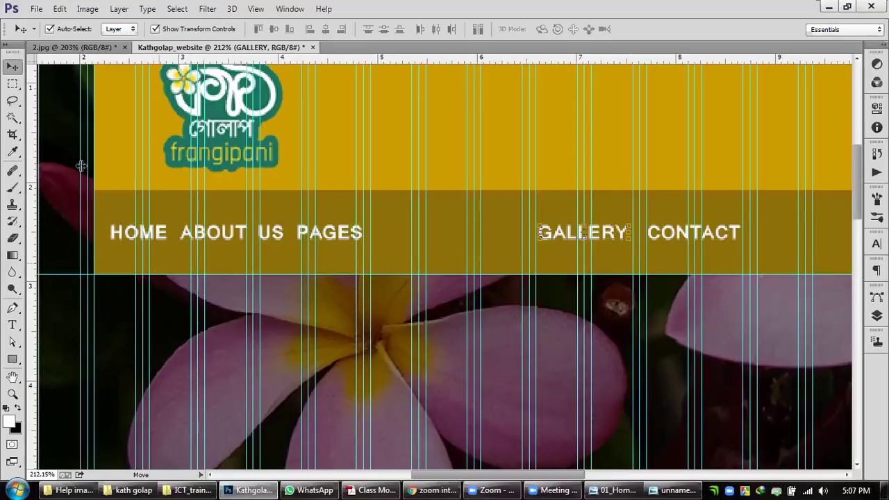
pyautogui.moveTo(421, 234); pyautogui.dragTo(332, 234)
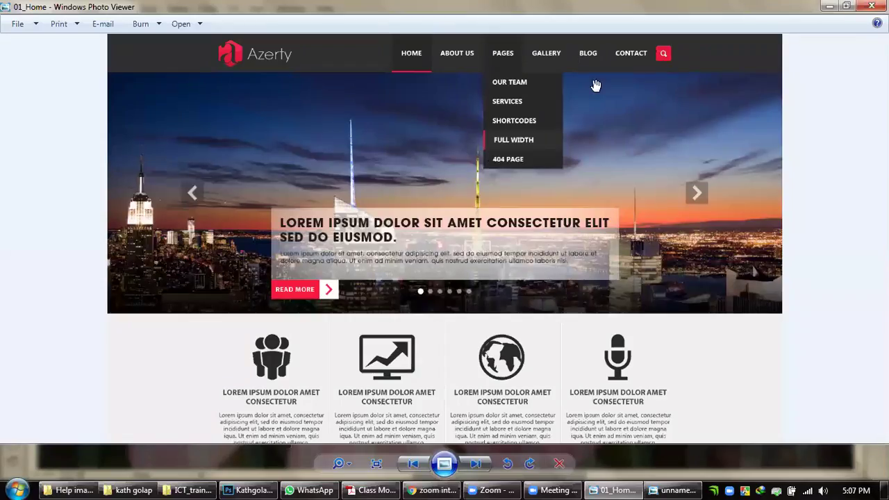
# Step: Check the menu spacing in the 01_Home image, and back in Photoshop draw a narrow rectangle about 5 × 59 px between HOME and PAGES
pyautogui.scroll(2, 591, 70)
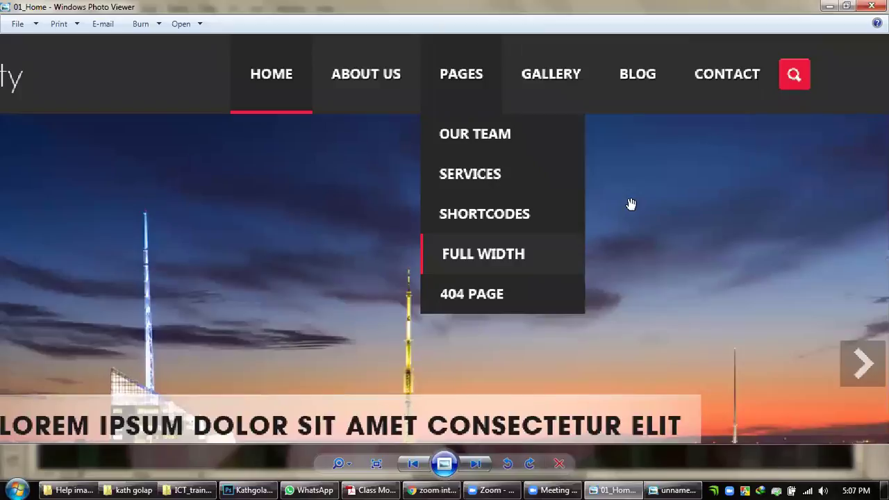
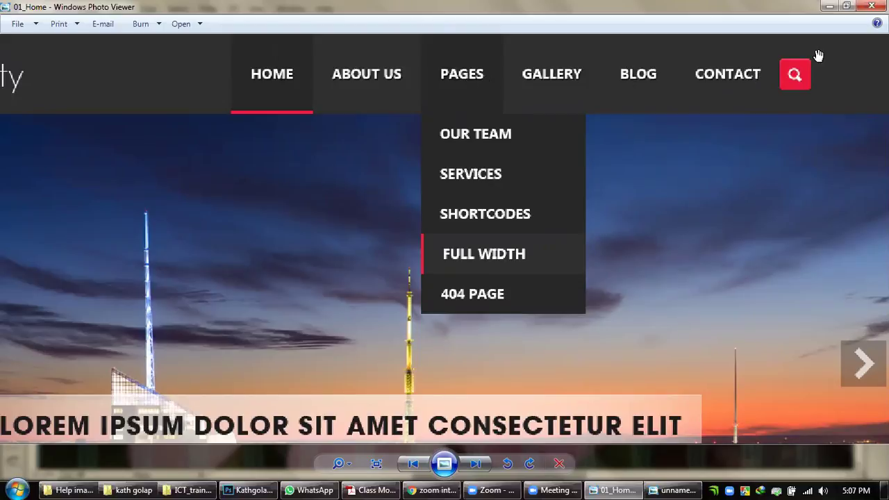
pyautogui.hotkey('alt', 'Tab')
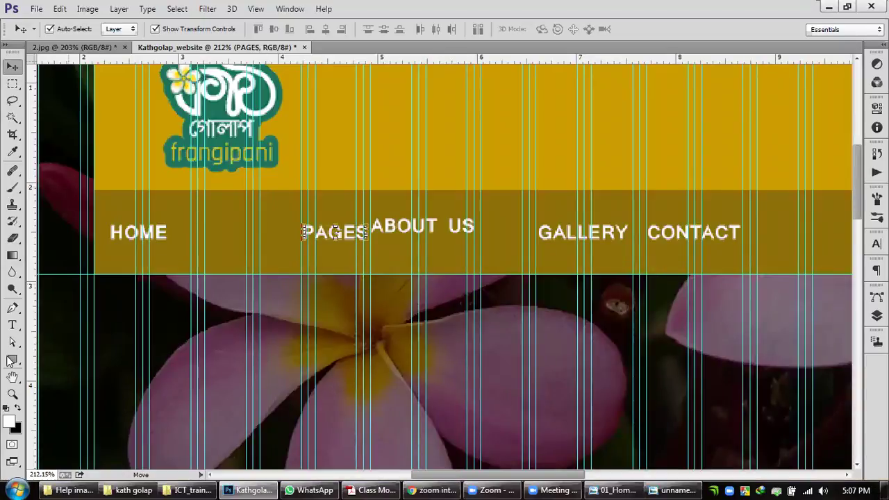
pyautogui.click(12, 360)
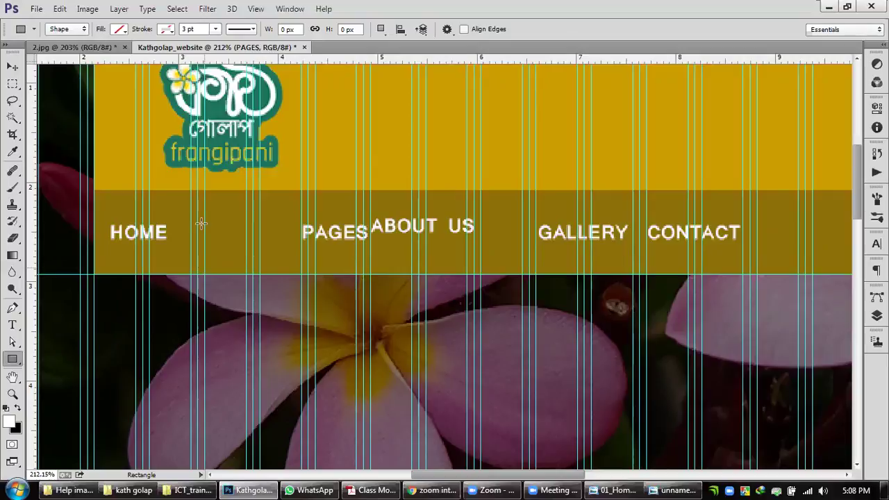
pyautogui.scroll(2, 189, 258)
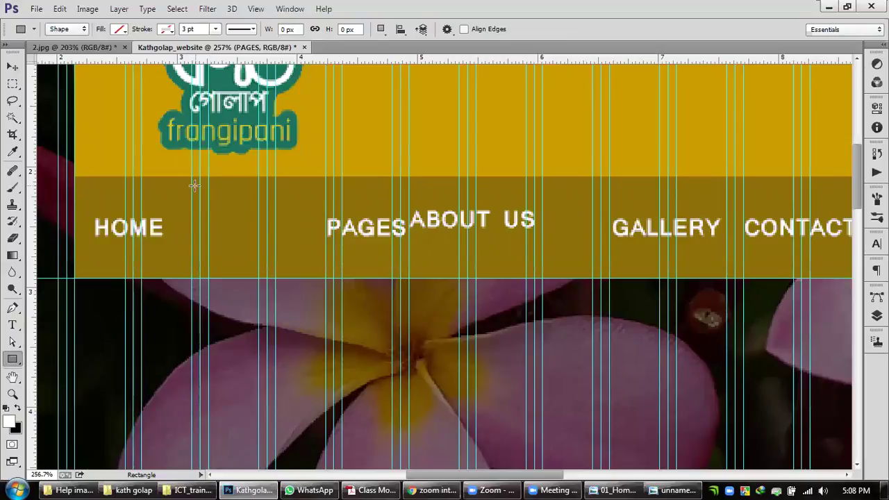
pyautogui.scroll(1, 201, 184)
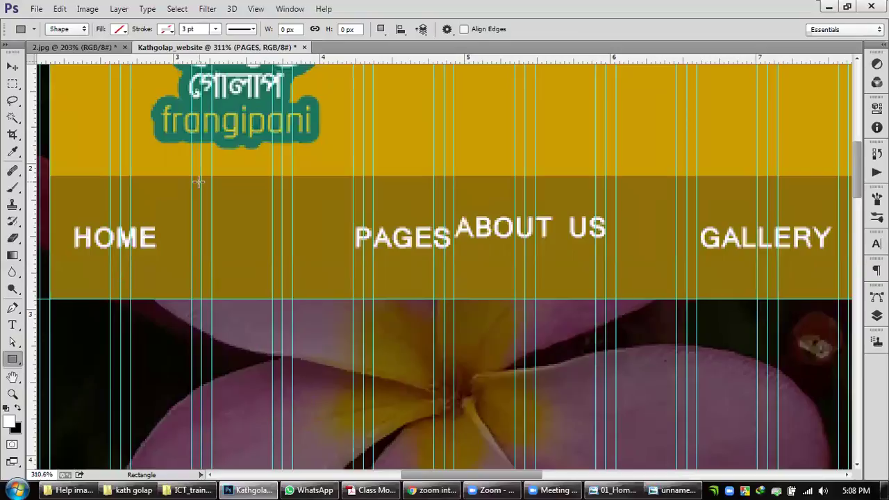
pyautogui.moveTo(199, 182); pyautogui.dragTo(220, 281)
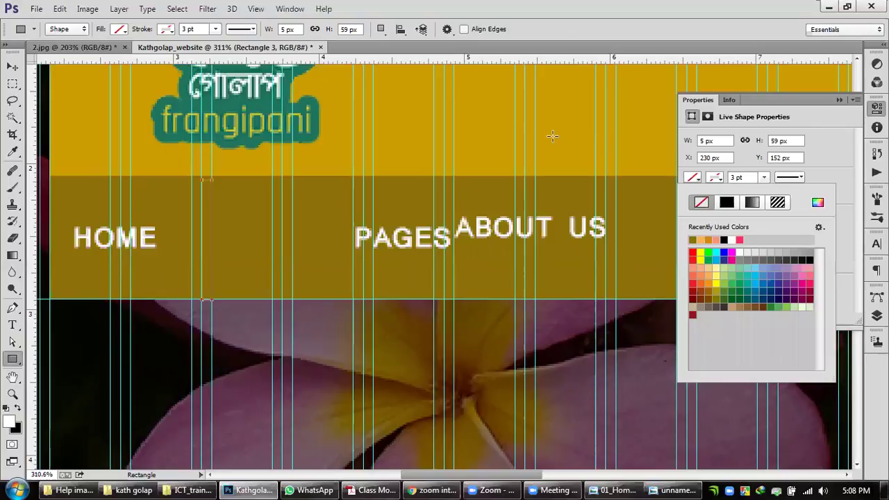
# Step: Fill the narrow divider rectangle with the header's yellow and set its width to 2 px
pyautogui.click(478, 119)
pyautogui.click(825, 124)
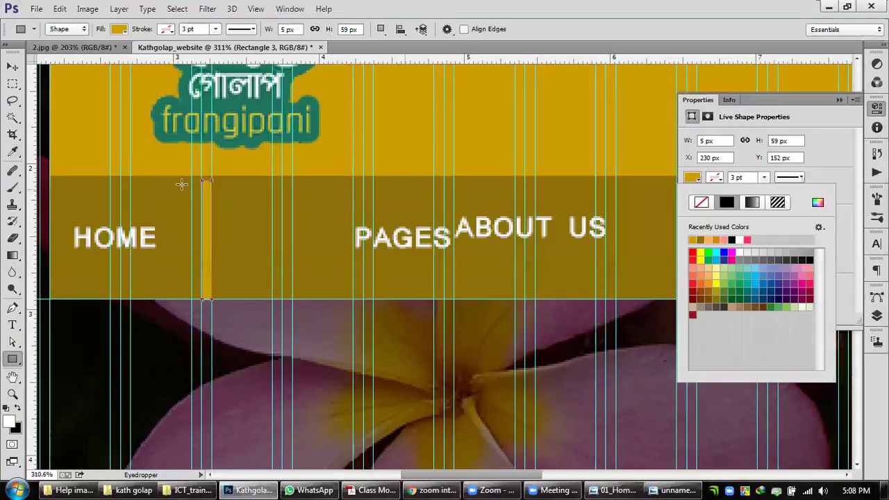
pyautogui.scroll(1, 121, 281)
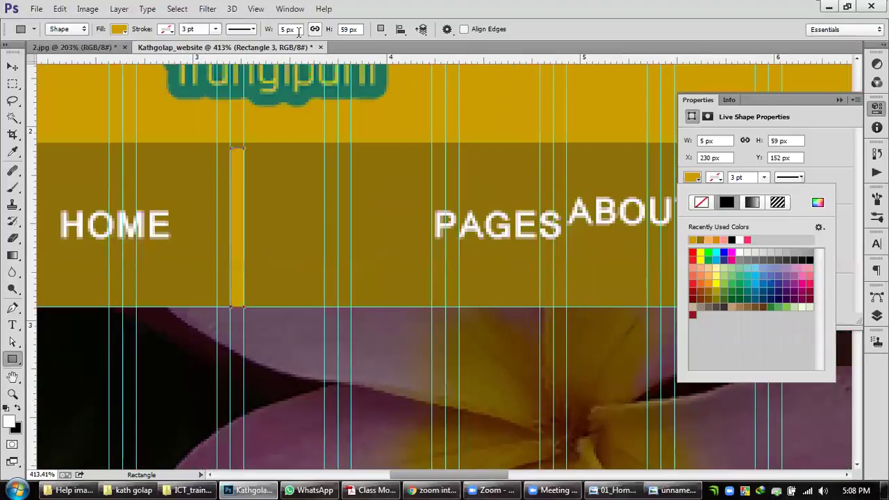
pyautogui.click(273, 35)
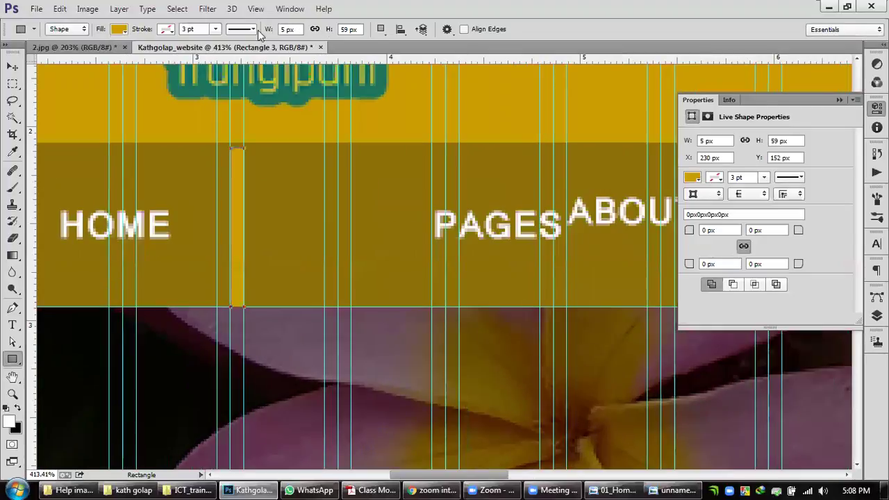
pyautogui.write('2')
pyautogui.press('Return')
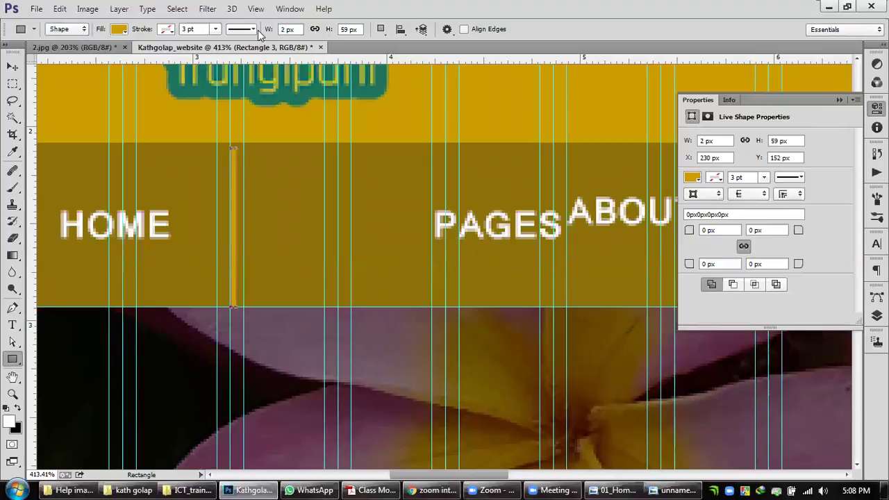
# Step: Nudge the divider 1 px left and 1 px up so it sits at X 229 px, Y 151 px
pyautogui.click(15, 70)
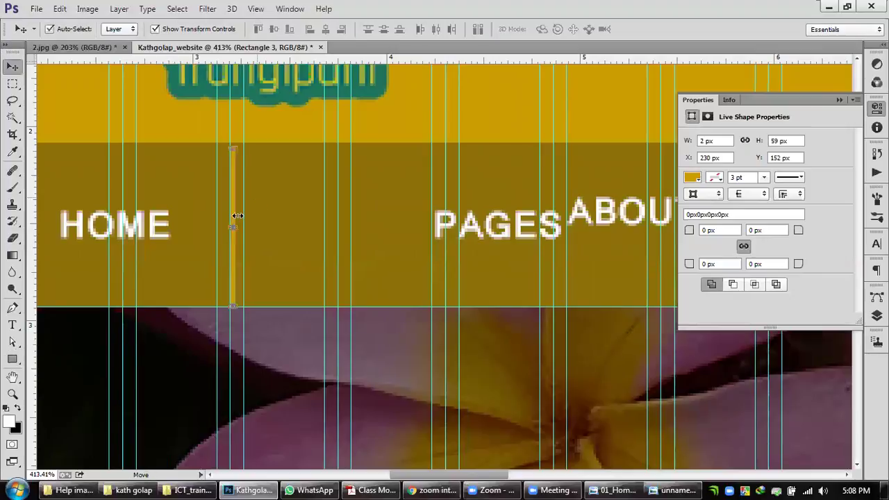
pyautogui.scroll(2, 324, 215)
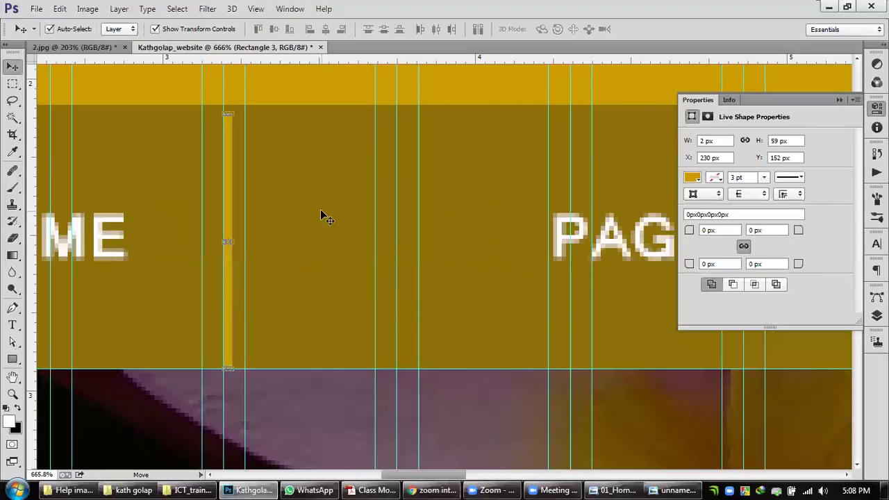
pyautogui.press('Left')
pyautogui.scroll(-2, 347, 217)
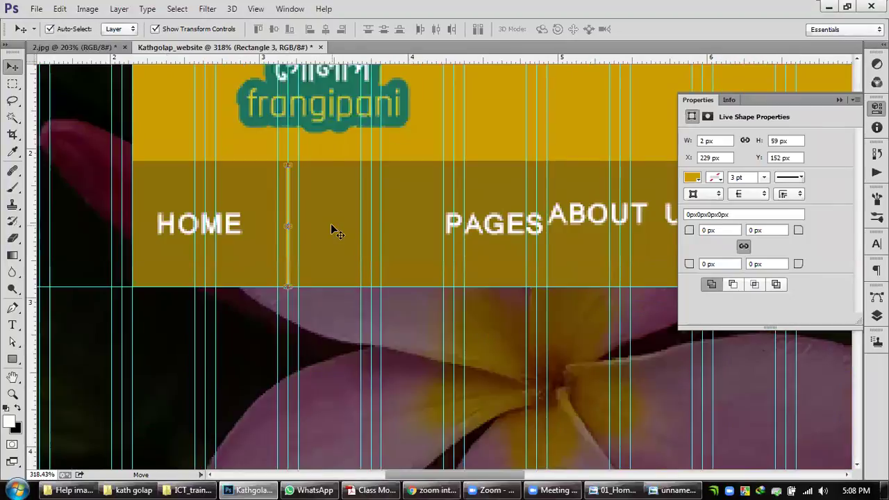
pyautogui.press('Up')
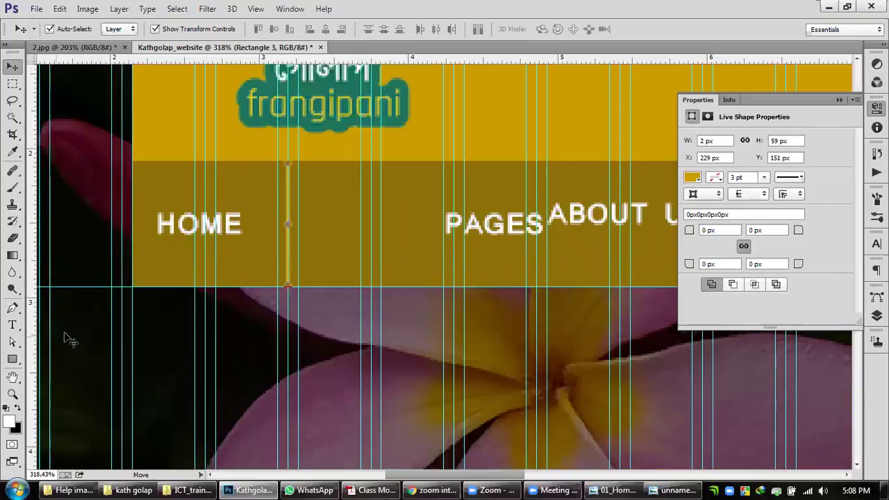
# Step: Lock the Header BG layer
pyautogui.click(384, 251)
pyautogui.scroll(-4, 301, 307)
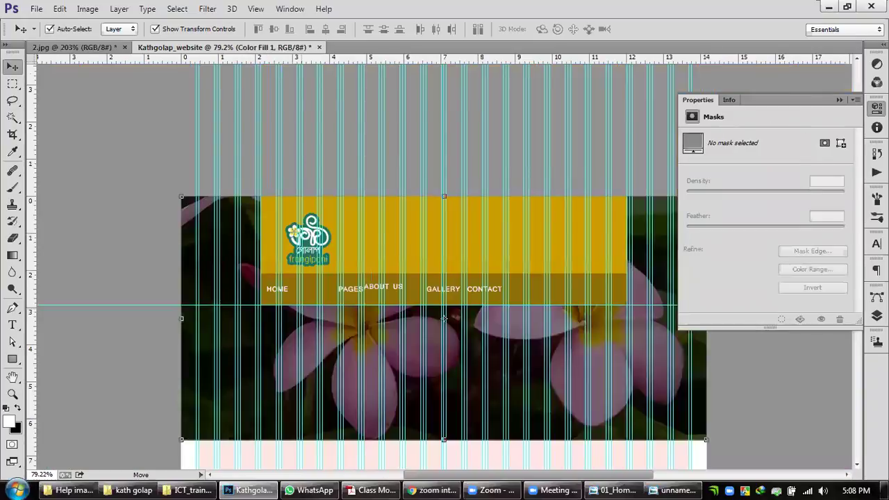
pyautogui.click(876, 315)
pyautogui.scroll(-1, 833, 368)
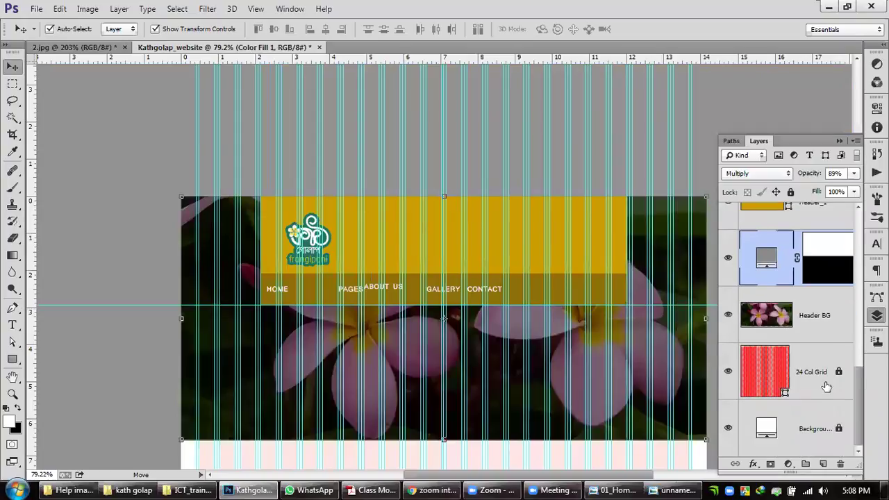
pyautogui.click(830, 322)
pyautogui.click(791, 193)
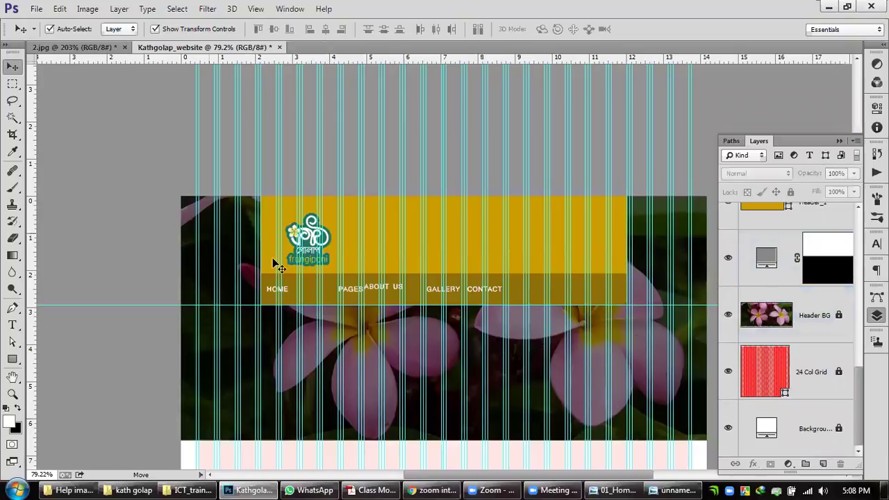
# Step: Move the PAGES label left along the navigation strip, close to the divider after HOME
pyautogui.scroll(3, 333, 278)
pyautogui.scroll(1, 338, 196)
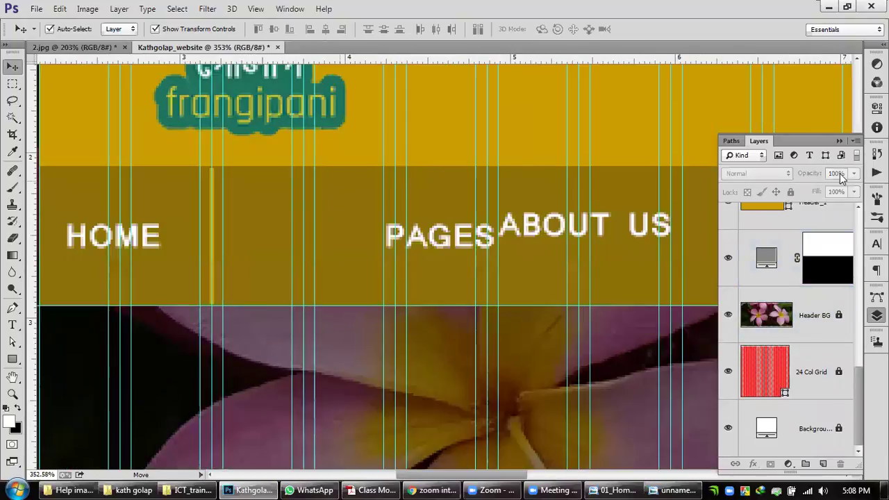
pyautogui.click(448, 245)
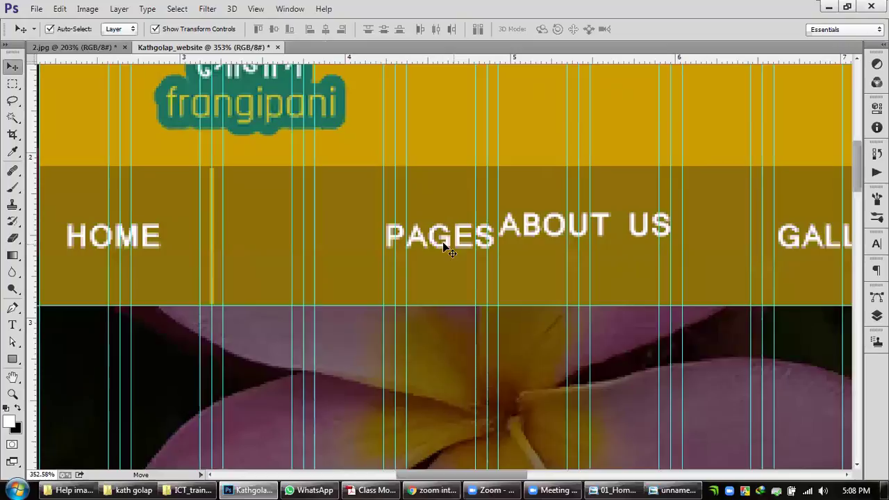
pyautogui.click(458, 243)
pyautogui.moveTo(459, 243); pyautogui.dragTo(327, 238)
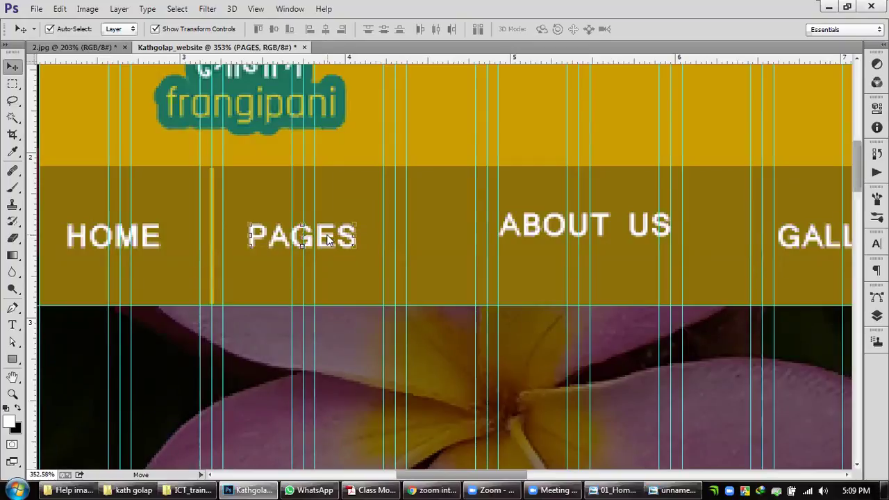
pyautogui.press('Right')
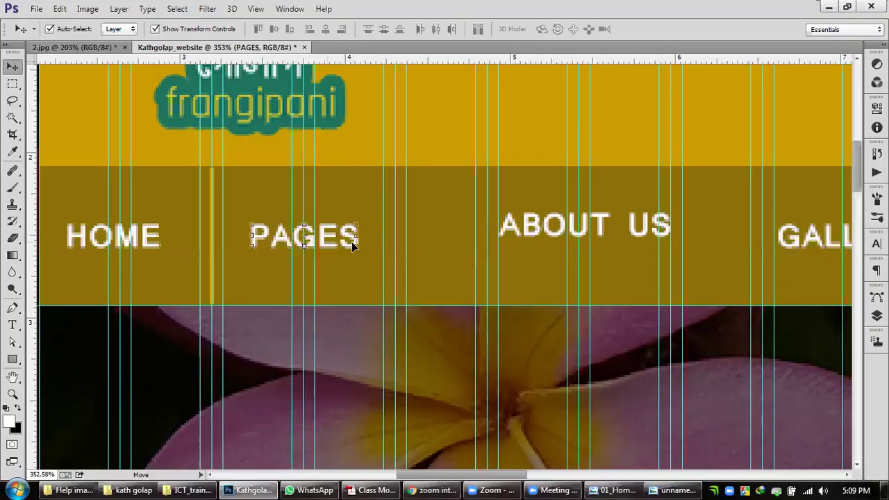
# Step: Nudge the HOME label slightly toward the divider and move ABOUT US closer to PAGES on the same text line
pyautogui.click(148, 243)
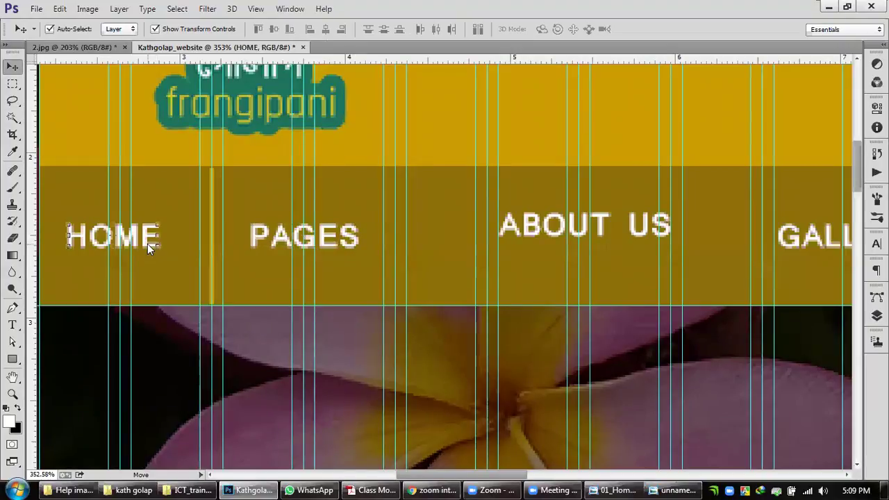
pyautogui.press('Right')
pyautogui.press('Right')
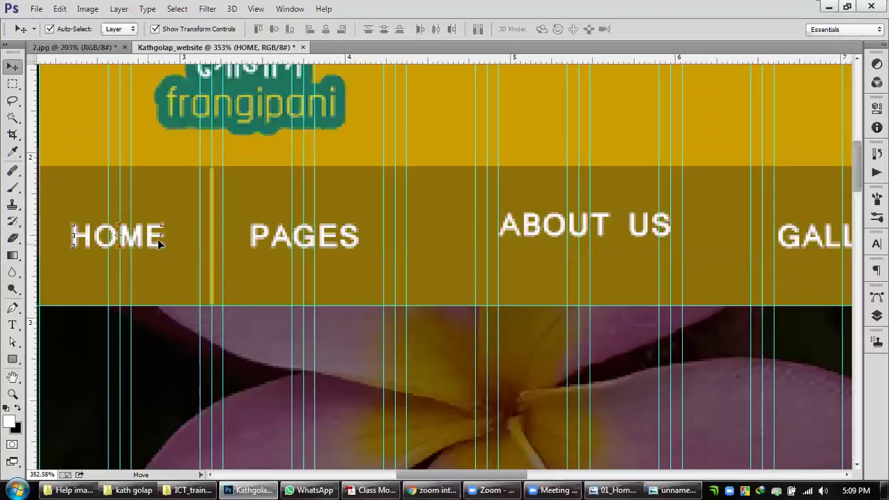
pyautogui.press('Right')
pyautogui.moveTo(546, 233); pyautogui.dragTo(498, 249)
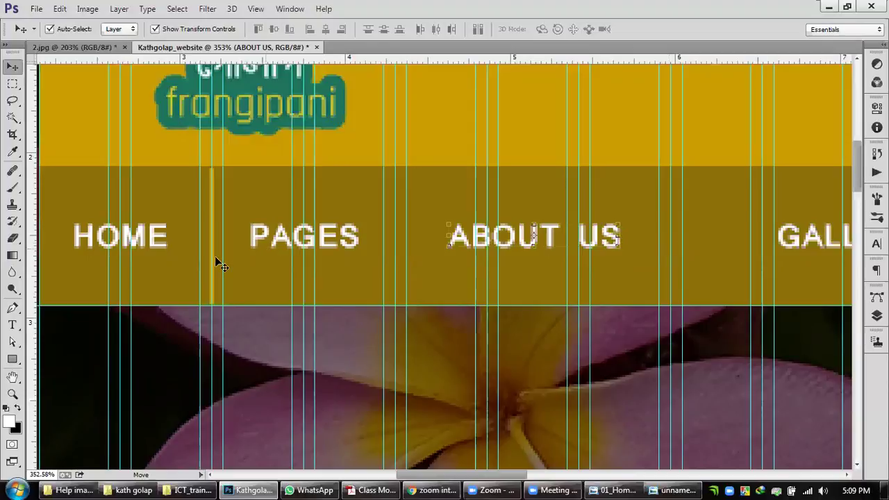
# Step: Duplicate the yellow divider twice, placing one copy between PAGES and ABOUT US and the other after ABOUT US on the grid guides
pyautogui.scroll(3, 215, 264)
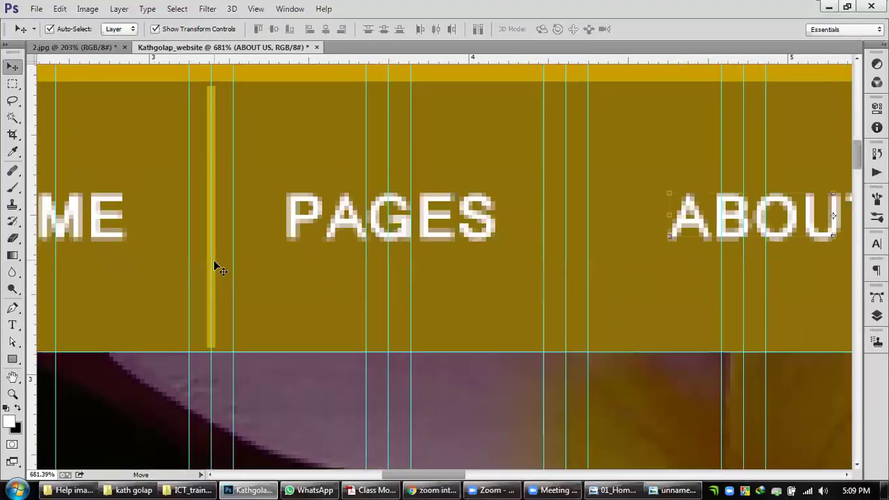
pyautogui.moveTo(216, 267); pyautogui.dragTo(568, 268)
pyautogui.moveTo(638, 282); pyautogui.dragTo(301, 285)
pyautogui.moveTo(215, 298); pyautogui.dragTo(750, 298)
pyautogui.moveTo(601, 264); pyautogui.dragTo(603, 263)
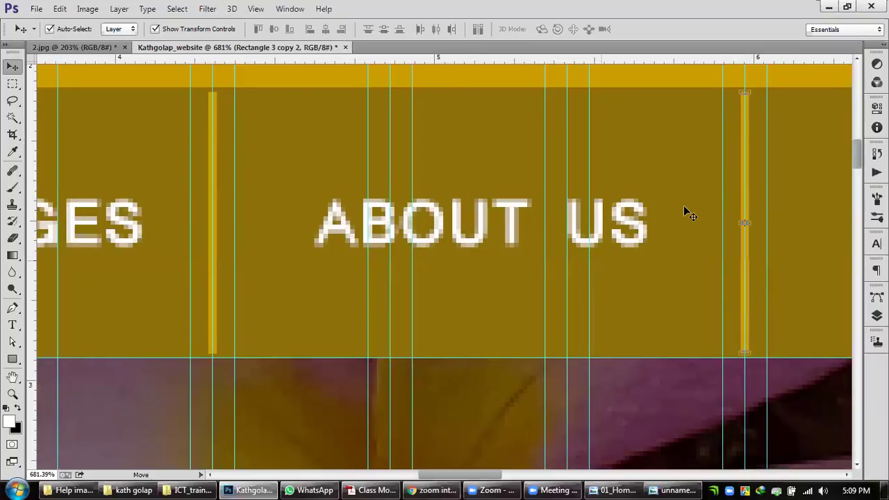
pyautogui.scroll(-3, 727, 244)
pyautogui.hscroll(5, 361, 233)
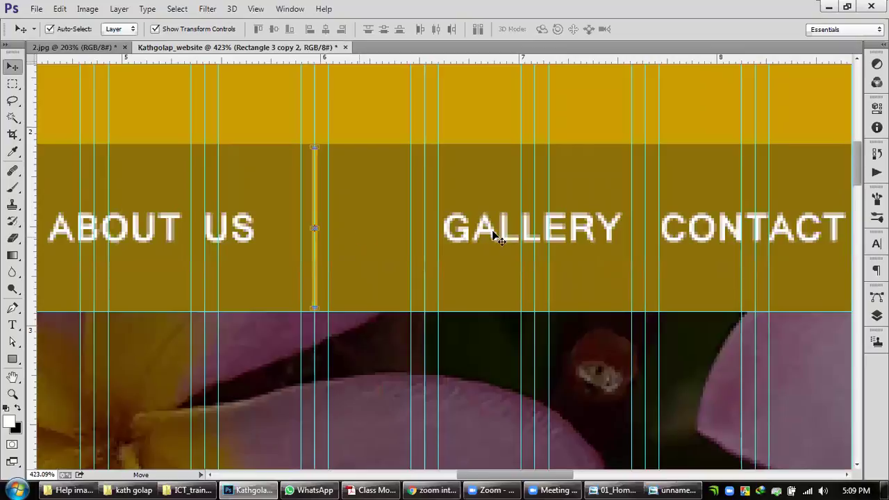
# Step: Move the GALLERY label left toward the divider after ABOUT US and place a divider copy about 1.67 in along, after GALLERY
pyautogui.moveTo(408, 241); pyautogui.dragTo(438, 236)
pyautogui.moveTo(317, 256); pyautogui.dragTo(358, 257)
pyautogui.moveTo(623, 245); pyautogui.dragTo(647, 254)
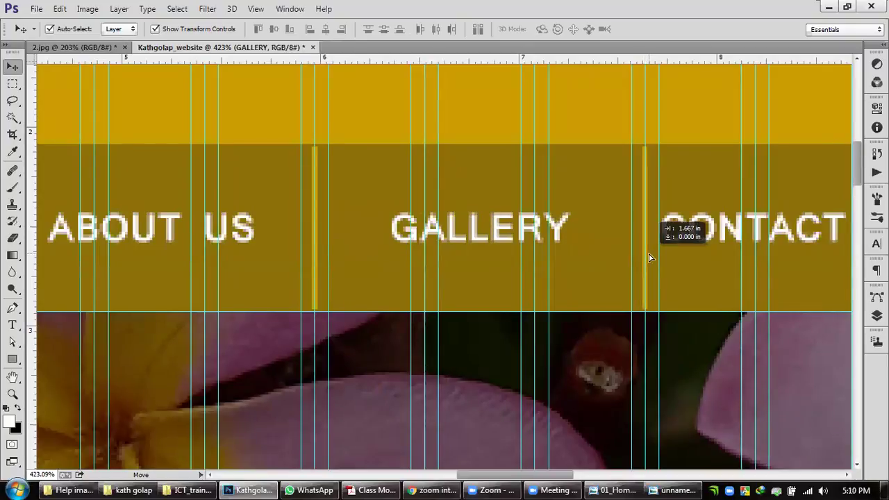
# Step: Move the CONTACT label right, clear of the divider after GALLERY, and place a divider copy about 1.67 in along, after CONTACT
pyautogui.moveTo(439, 278); pyautogui.dragTo(141, 278)
pyautogui.moveTo(490, 230); pyautogui.dragTo(552, 236)
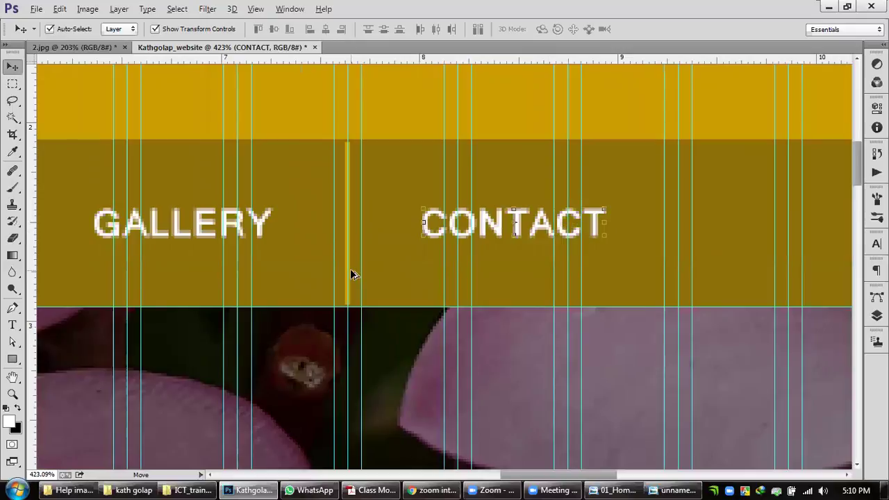
pyautogui.moveTo(349, 274); pyautogui.dragTo(681, 274)
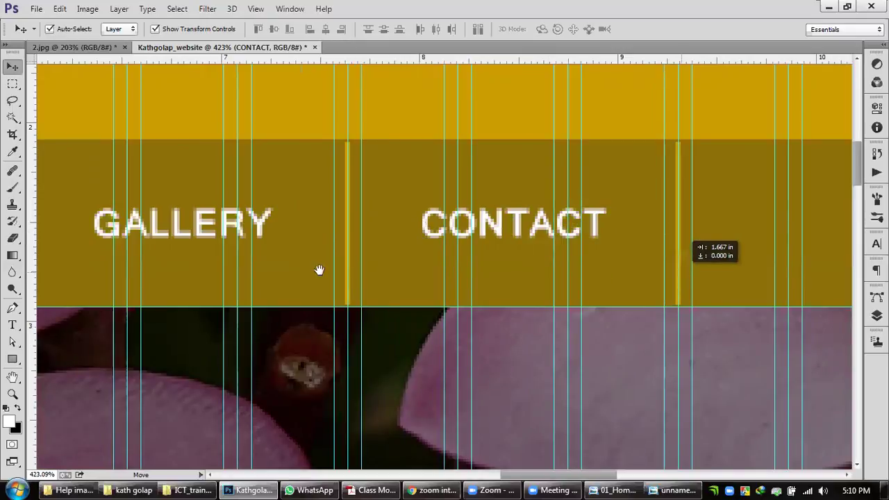
# Step: Display the design at 100%, hide the guides and check the spacing of the menu labels and dividers
pyautogui.hscroll(5, 450, 224)
pyautogui.scroll(-3, 449, 222)
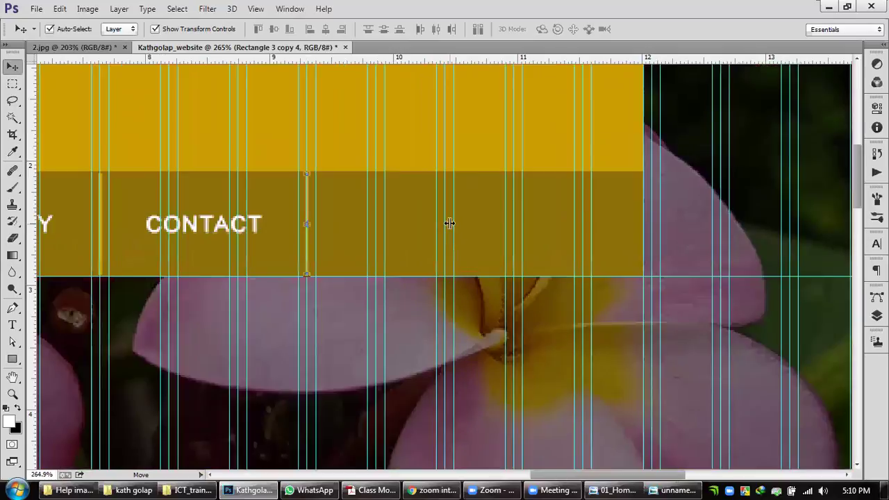
pyautogui.scroll(-2, 428, 224)
pyautogui.scroll(1, 413, 224)
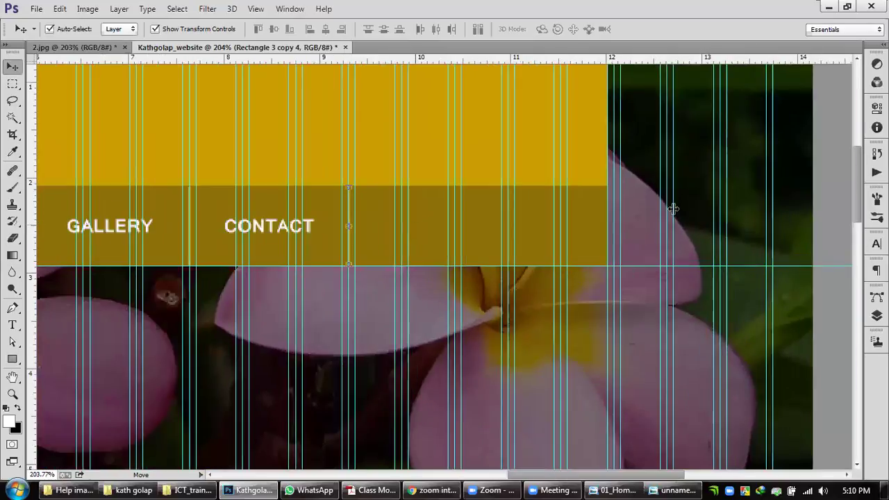
pyautogui.click(431, 246)
pyautogui.scroll(-3, 431, 246)
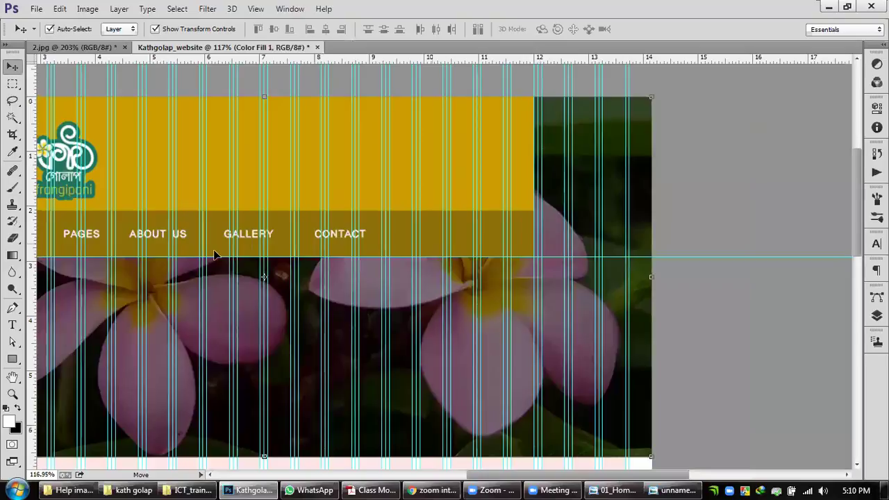
pyautogui.scroll(-3, 21, 386)
pyautogui.doubleClick(13, 394)
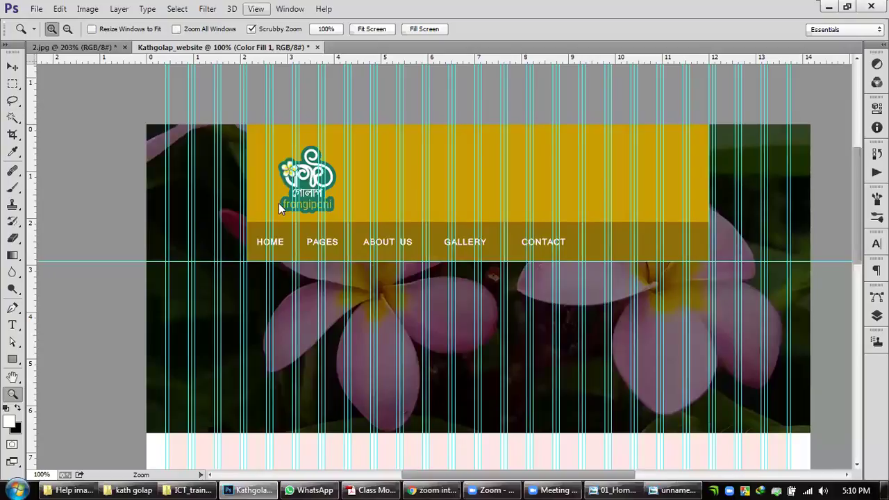
pyautogui.hotkey('alt', 'v')
pyautogui.click(277, 203)
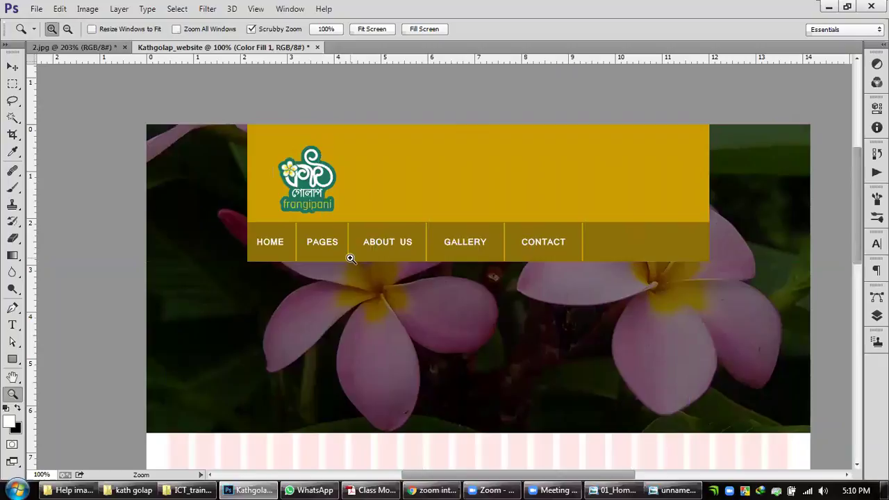
pyautogui.moveTo(350, 254); pyautogui.dragTo(366, 250)
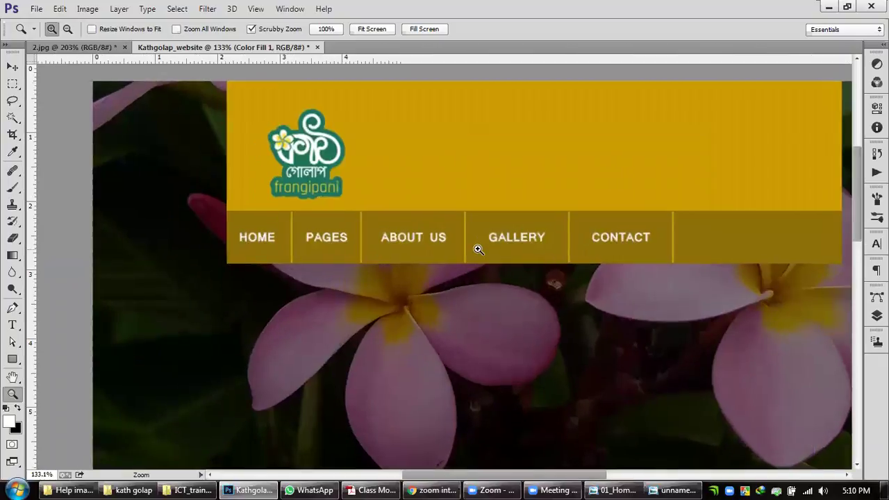
pyautogui.moveTo(480, 288); pyautogui.dragTo(330, 239)
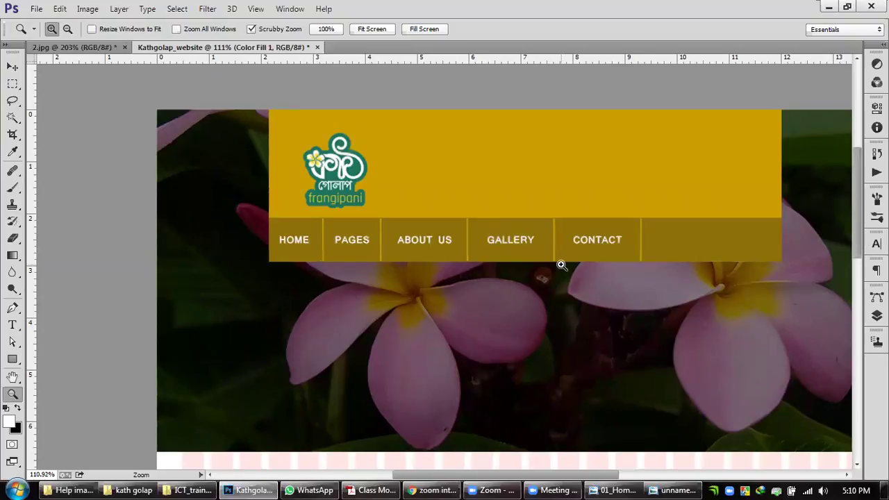
pyautogui.moveTo(570, 256); pyautogui.dragTo(599, 240)
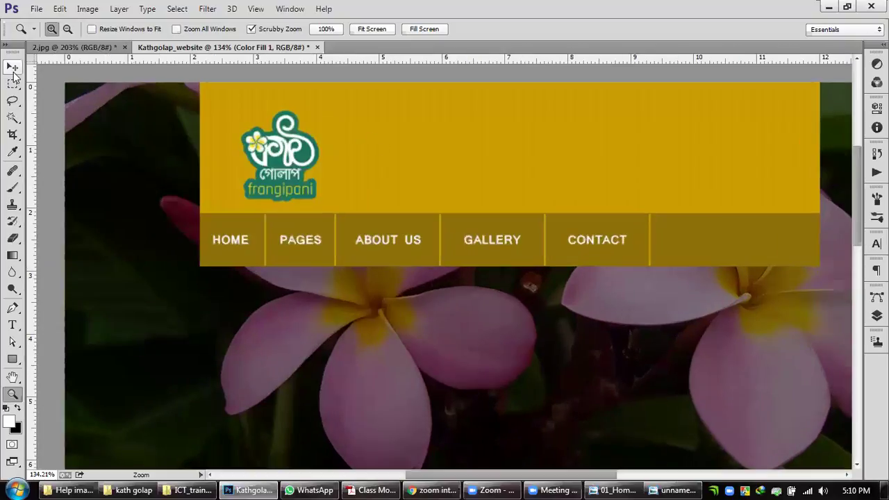
# Step: Change the fill of the Header_1 shape to the lighter yellow #e2b41b
pyautogui.press('v')
pyautogui.scroll(-2, 639, 153)
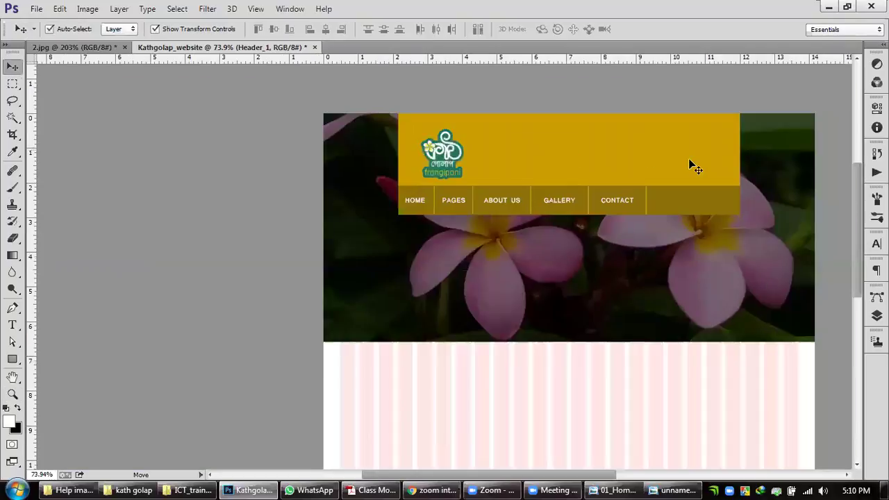
pyautogui.scroll(1, 696, 145)
pyautogui.moveTo(570, 197); pyautogui.dragTo(458, 215)
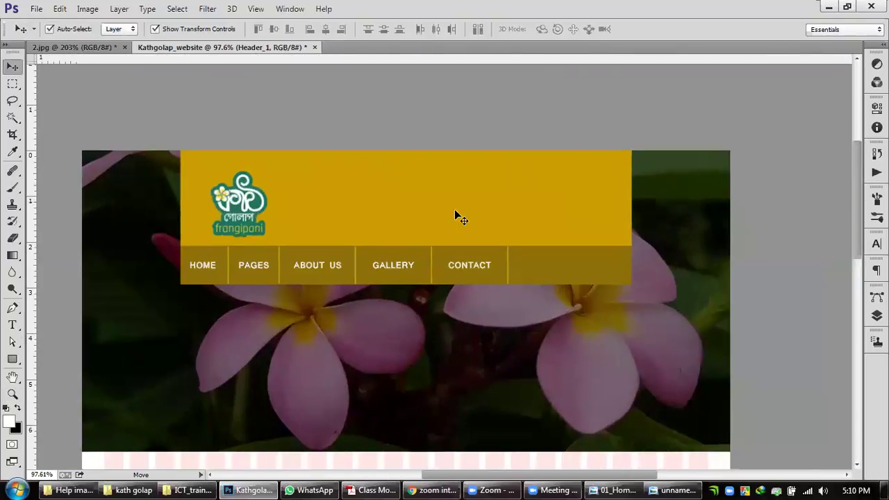
pyautogui.press('F7')
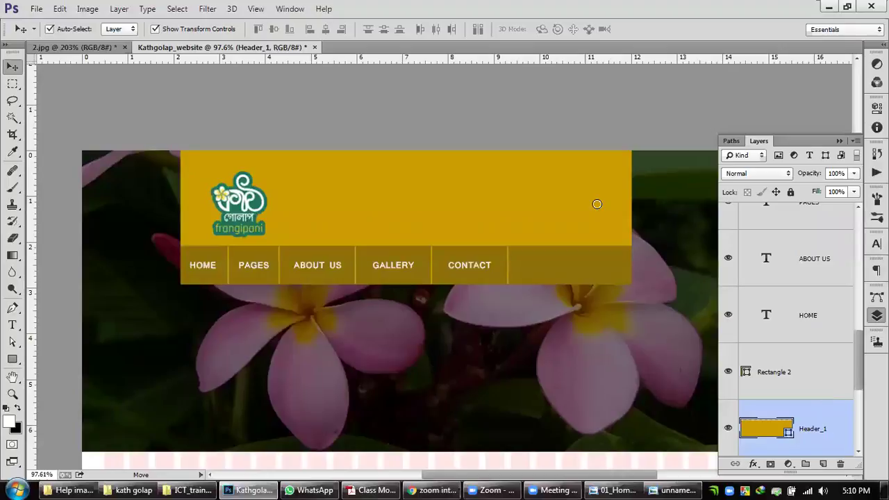
pyautogui.doubleClick(766, 428)
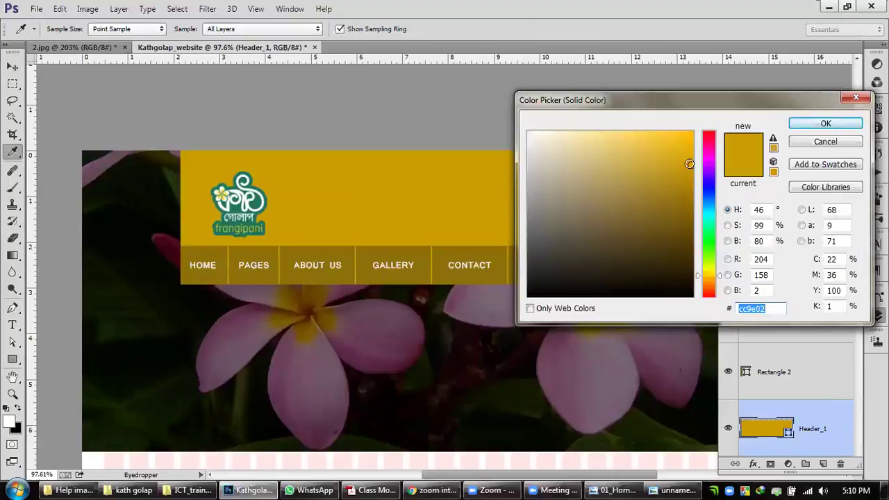
pyautogui.moveTo(676, 151); pyautogui.dragTo(674, 149)
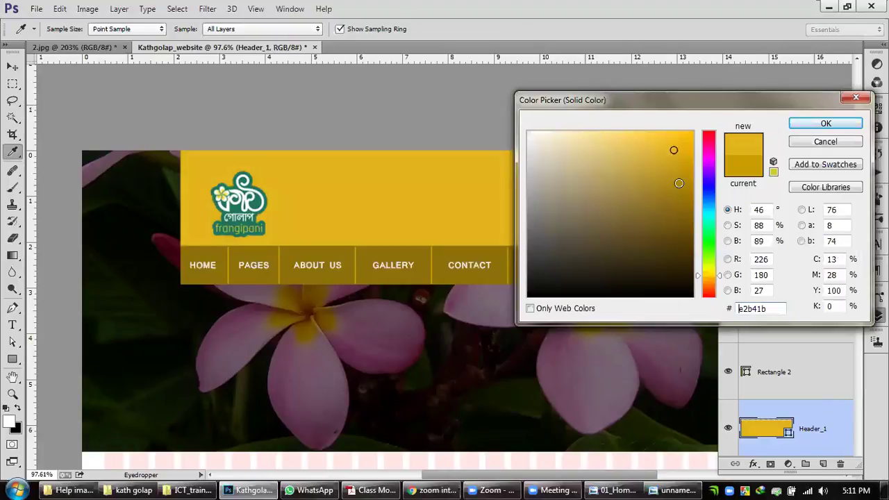
pyautogui.click(815, 124)
pyautogui.press('v')
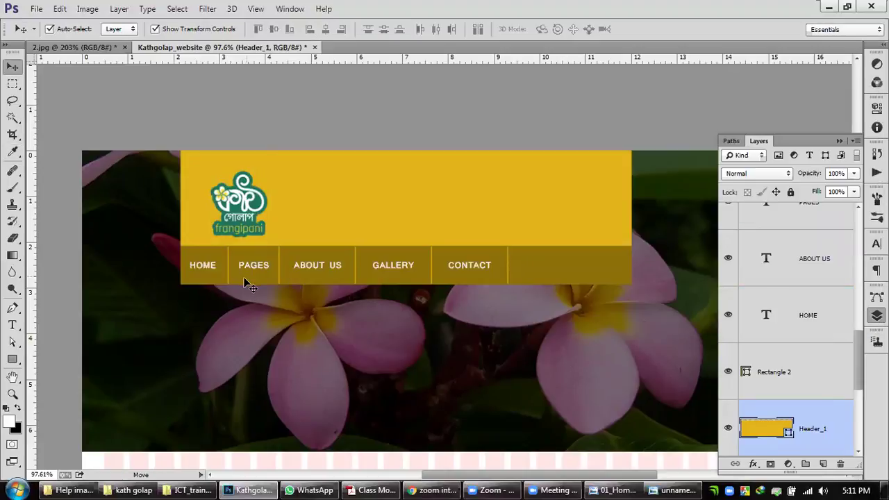
# Step: Change the fill of the navigation strip, Rectangle 2, to the warm brown #7f5305 and deselect the layer
pyautogui.scroll(1, 648, 332)
pyautogui.click(772, 383)
pyautogui.doubleClick(746, 373)
pyautogui.click(683, 204)
pyautogui.moveTo(683, 204); pyautogui.dragTo(686, 214)
pyautogui.click(711, 277)
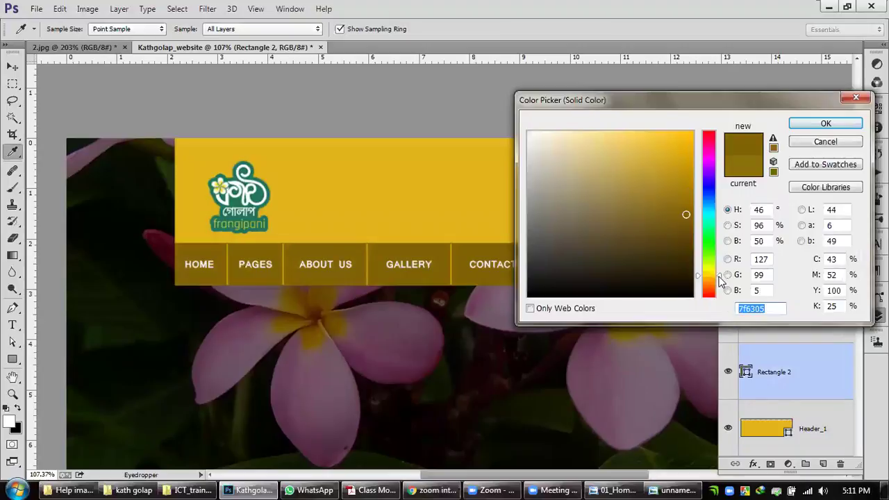
pyautogui.click(719, 279)
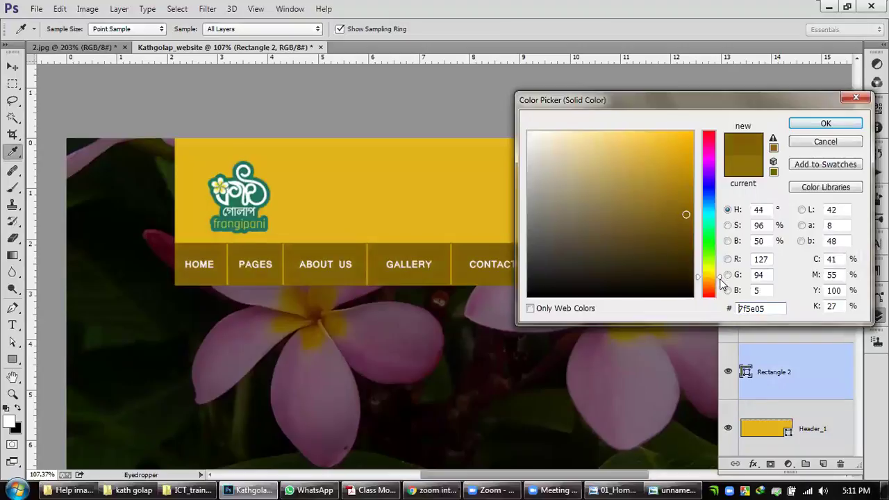
pyautogui.click(721, 285)
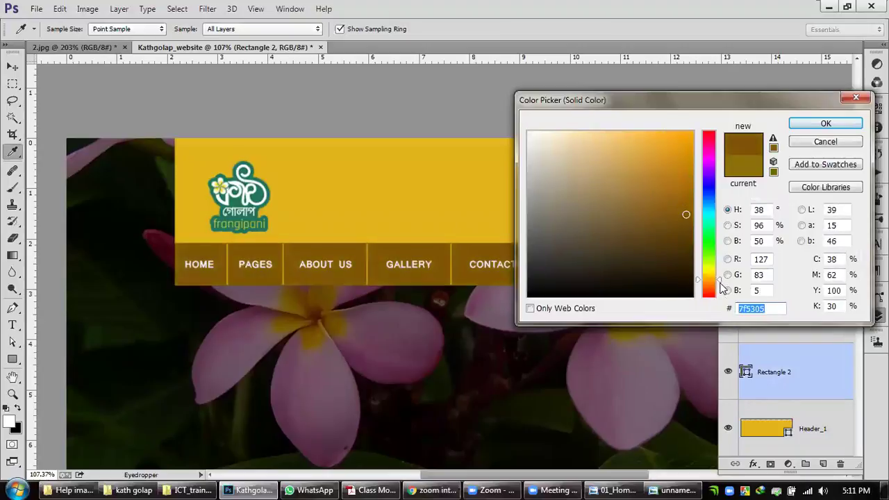
pyautogui.click(722, 288)
pyautogui.click(722, 290)
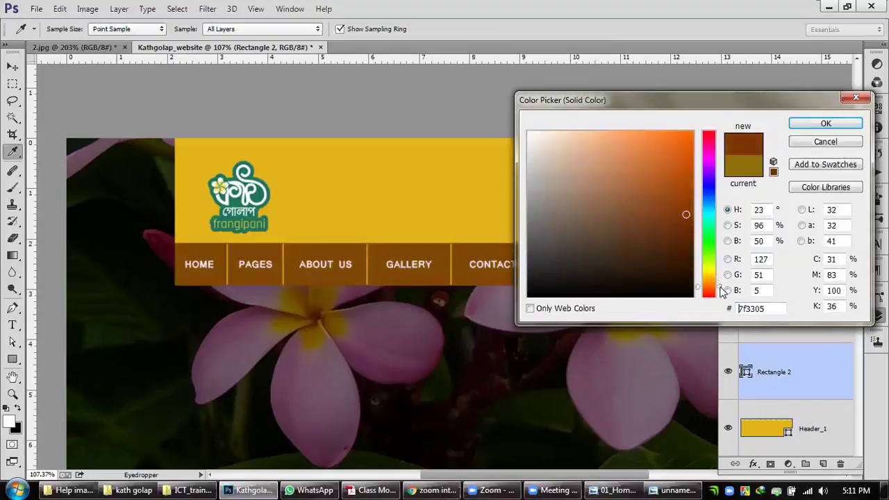
pyautogui.click(721, 283)
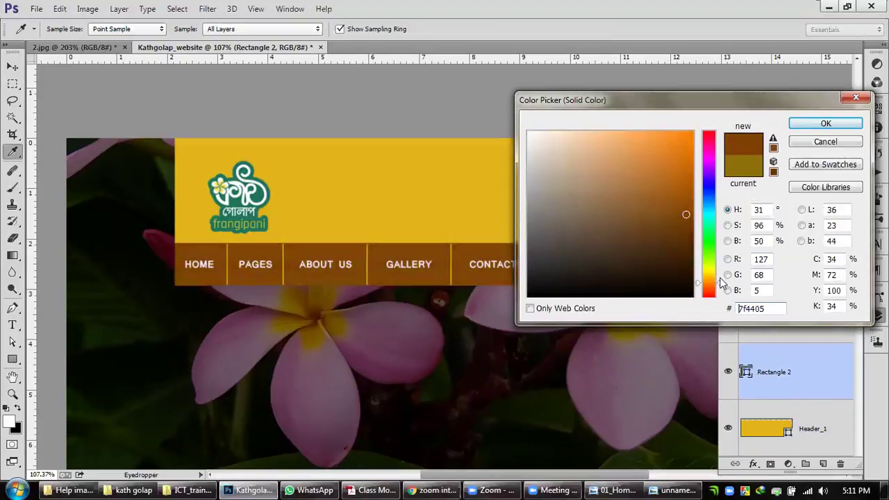
pyautogui.click(721, 282)
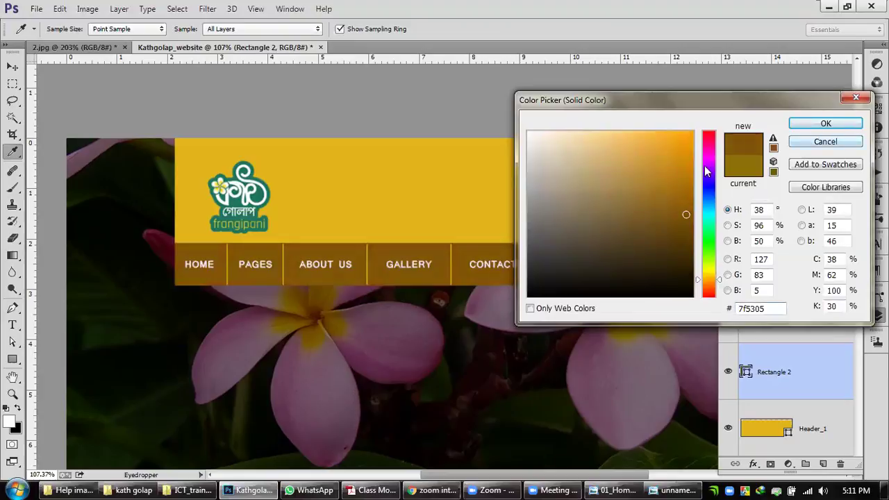
pyautogui.press('Return')
pyautogui.click(844, 135)
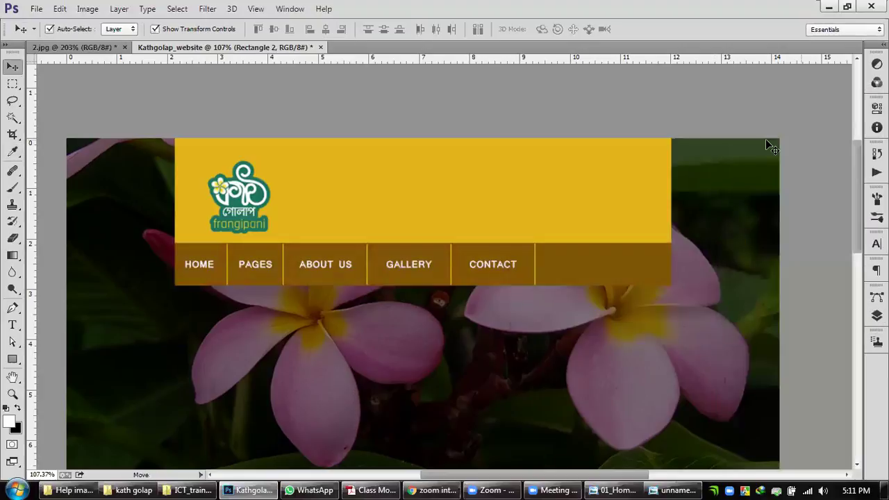
pyautogui.click(597, 293)
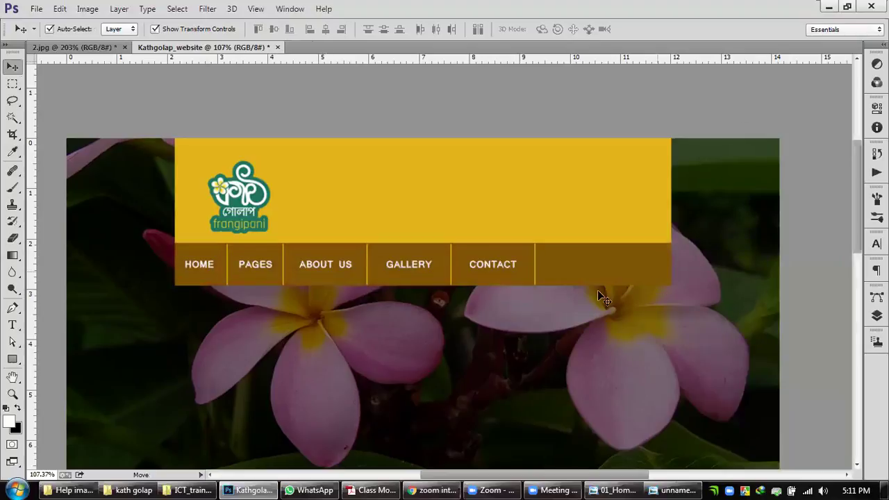
# Step: Examine the header and menu bar layouts in the reference images 2.jpg, unnamed and 01_Home
pyautogui.scroll(2, 645, 268)
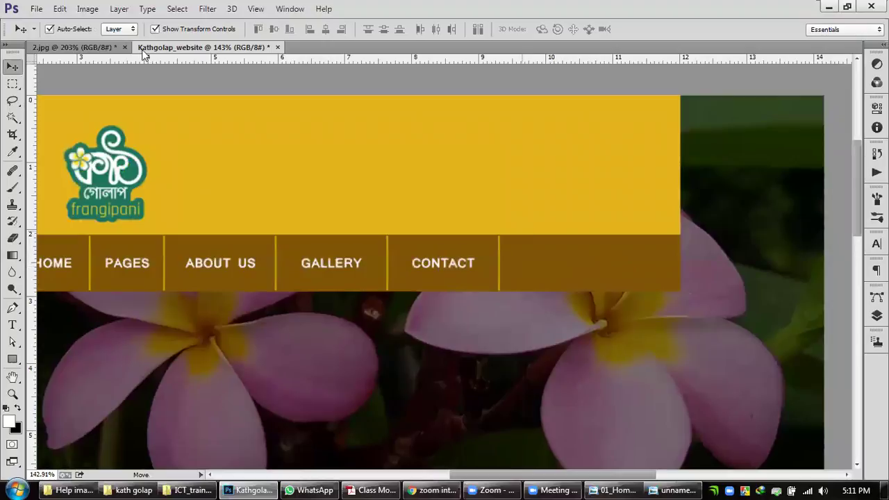
pyautogui.hotkey('ctrl', 'Tab')
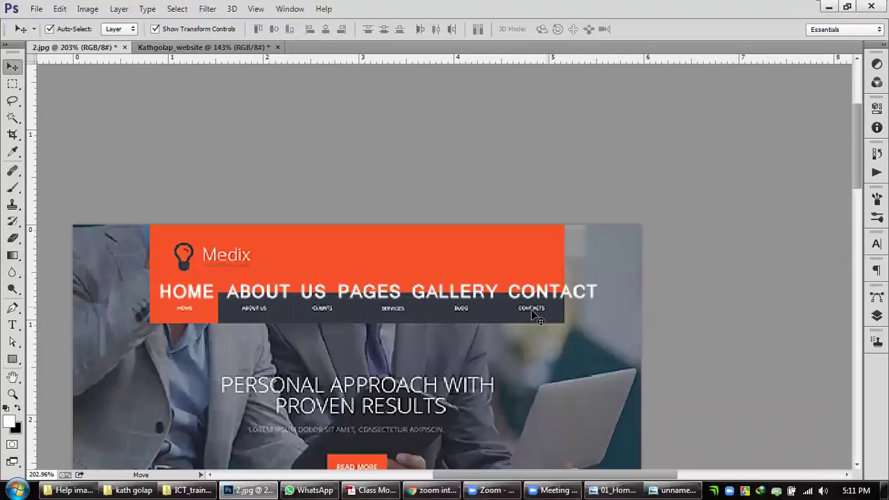
pyautogui.hotkey('ctrl', '-')
pyautogui.hotkey('ctrl', '0')
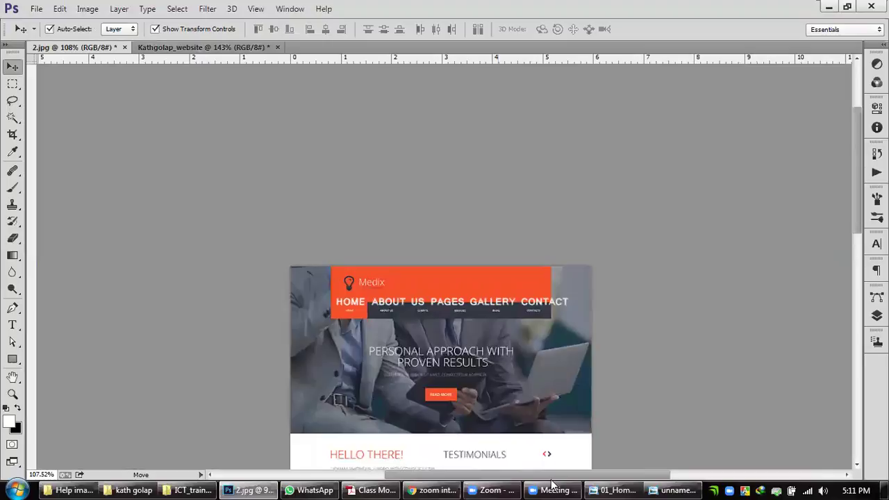
pyautogui.click(660, 488)
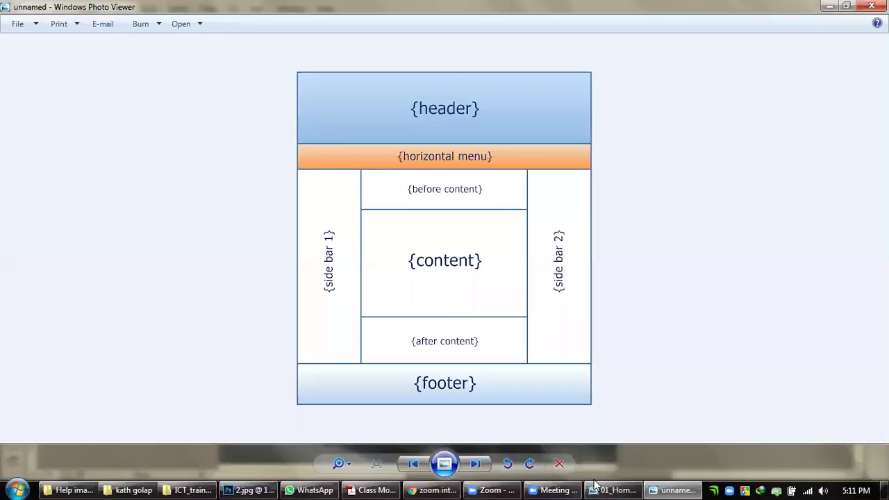
pyautogui.hotkey('alt', 'Tab')
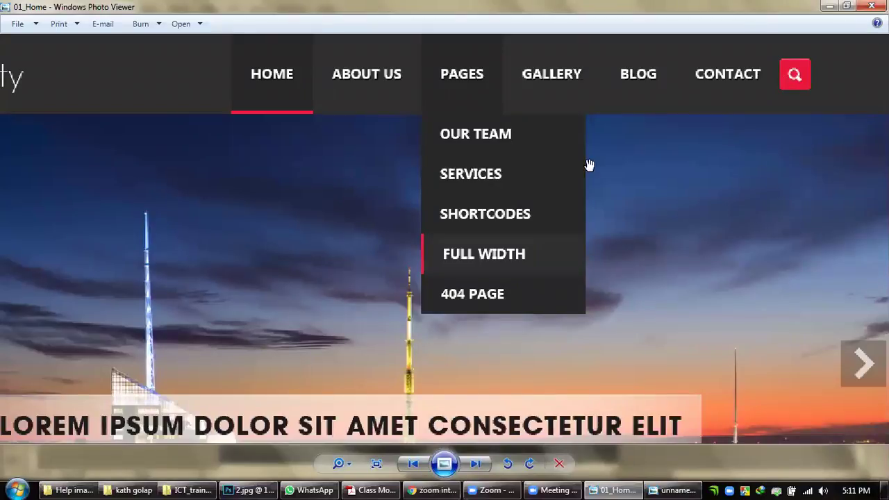
pyautogui.scroll(-3, 550, 174)
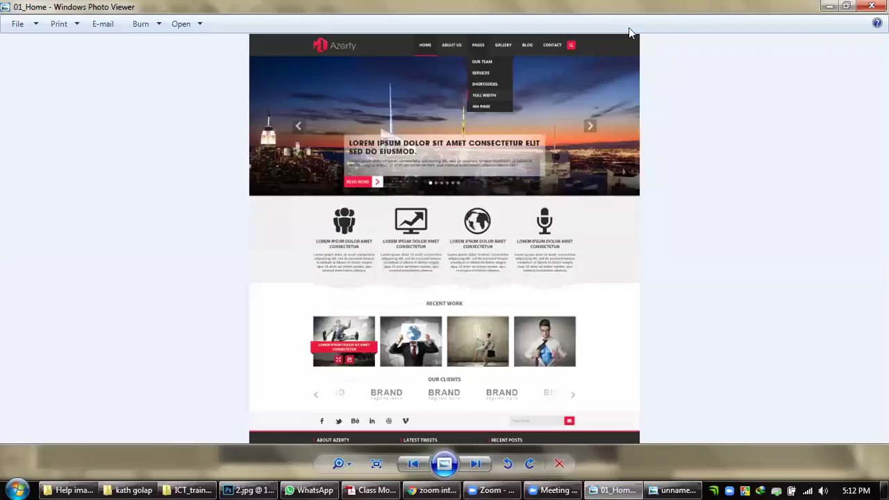
pyautogui.scroll(1, 718, 69)
pyautogui.scroll(1, 696, 150)
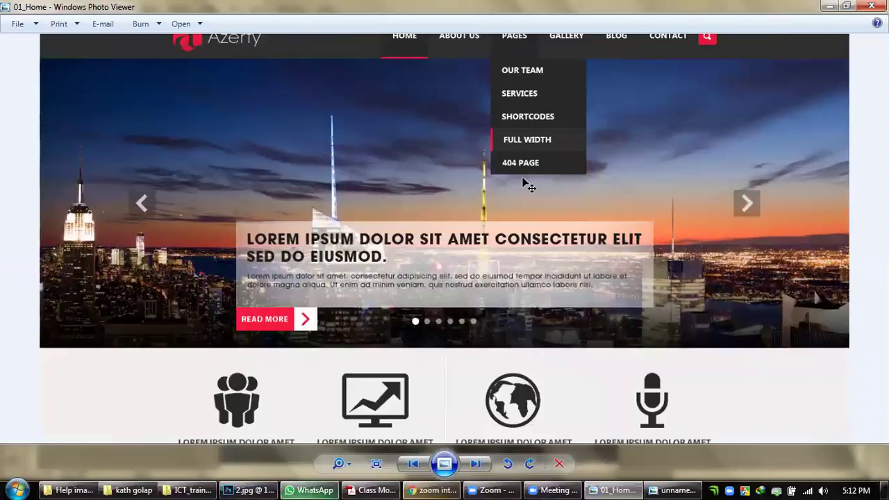
# Step: Return to the Kathgolap_website design and draw a magnifying glass custom shape about 32 by 27 px on the yellow header
pyautogui.hotkey('alt', 'Tab')
pyautogui.click(229, 50)
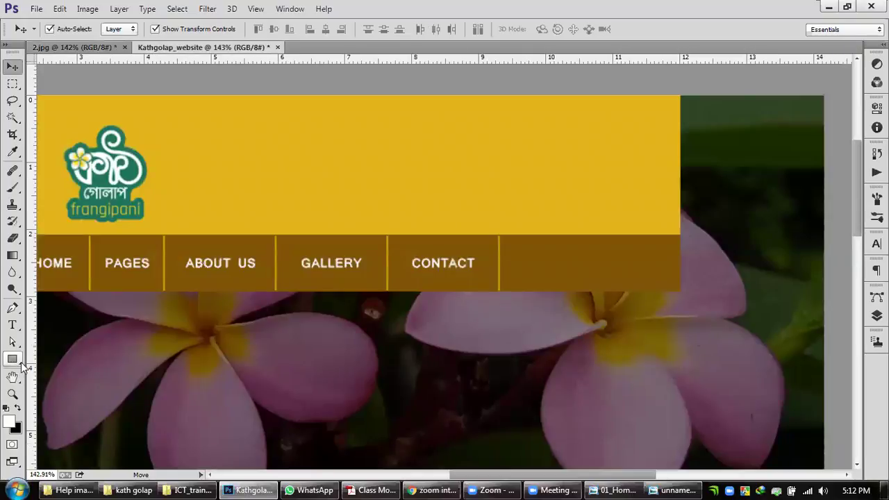
pyautogui.moveTo(21, 364); pyautogui.dragTo(60, 418)
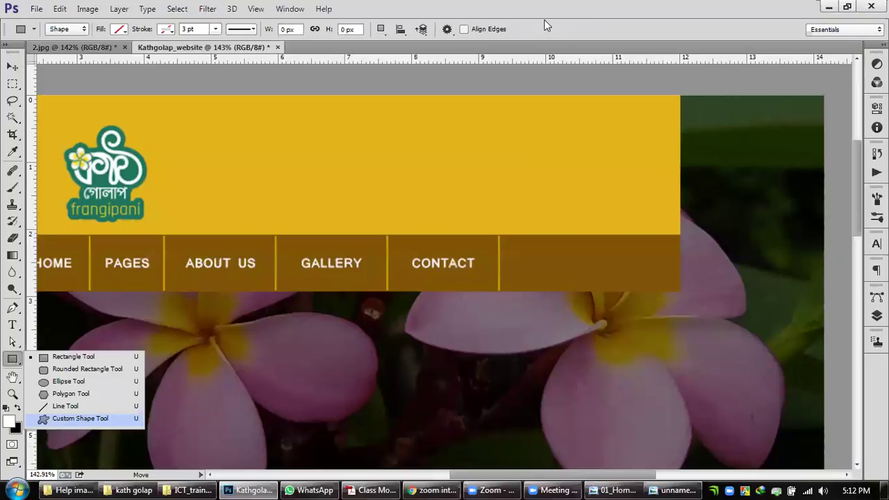
pyautogui.click(506, 31)
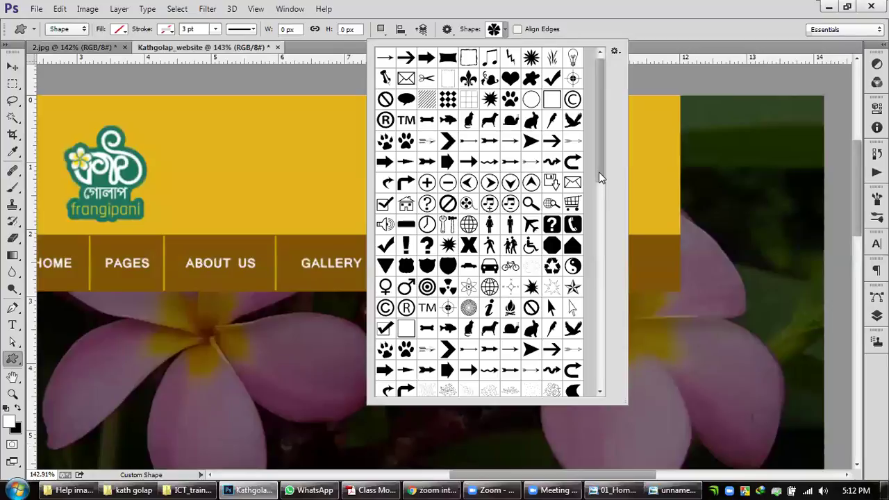
pyautogui.scroll(-2, 599, 174)
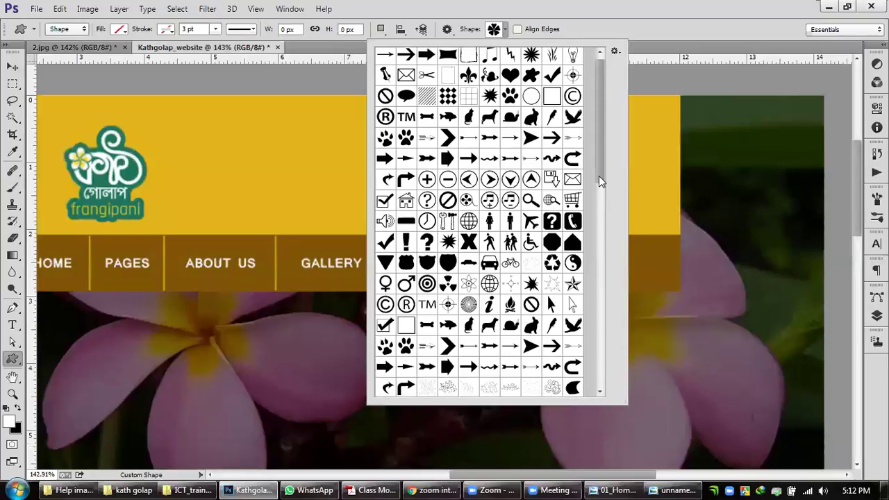
pyautogui.moveTo(599, 198); pyautogui.dragTo(607, 381)
pyautogui.click(572, 366)
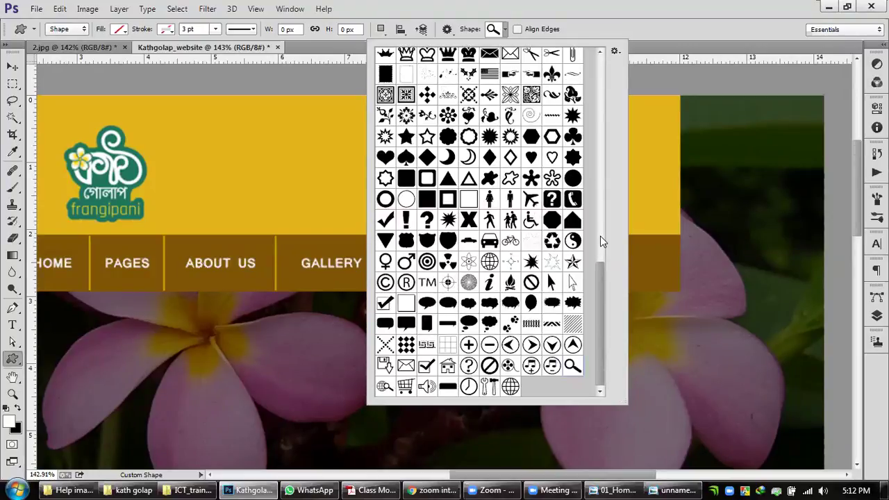
pyautogui.moveTo(317, 194); pyautogui.dragTo(345, 219)
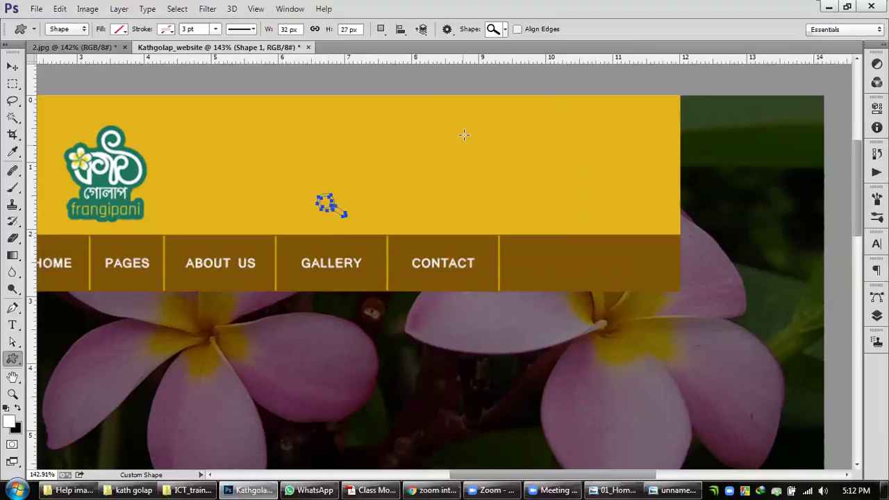
# Step: Fill the magnifying glass shape with the yellow sampled from the header banner
pyautogui.click(121, 29)
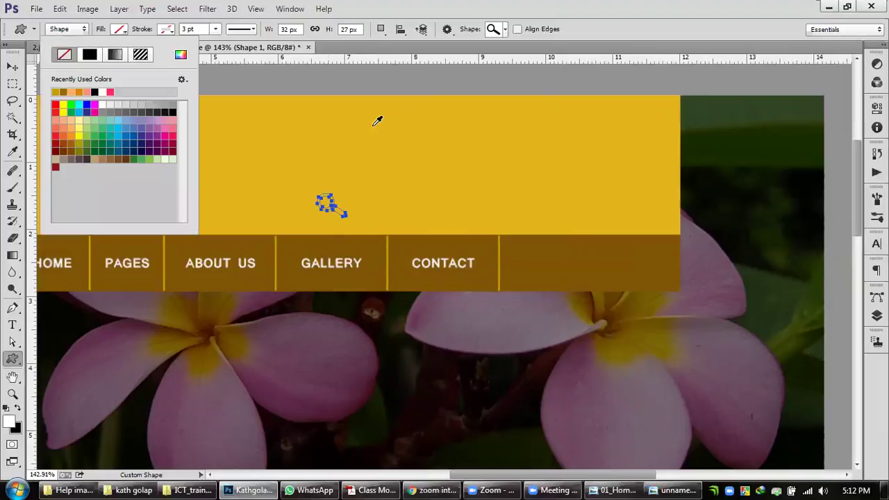
pyautogui.click(382, 196)
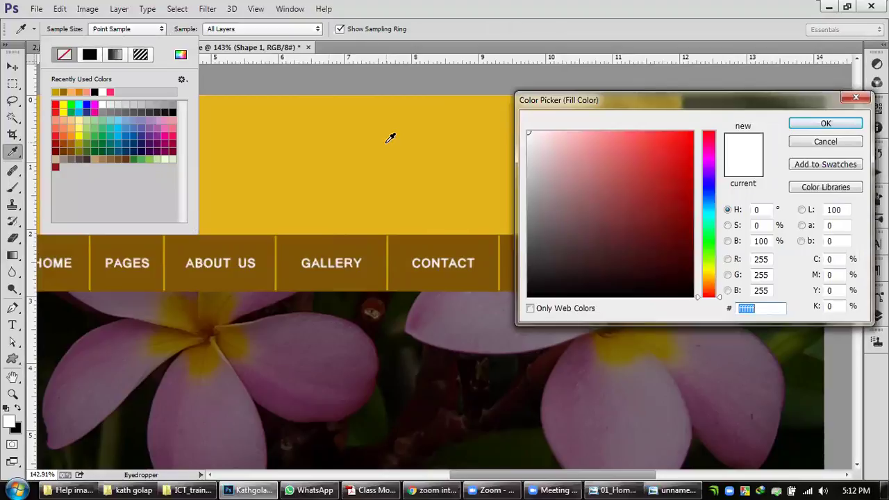
pyautogui.click(390, 138)
pyautogui.press('Return')
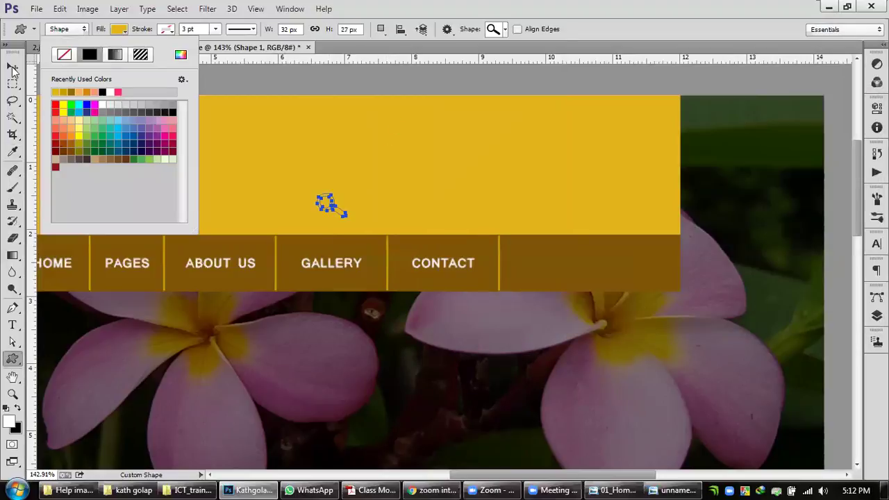
pyautogui.click(327, 203)
pyautogui.press('v')
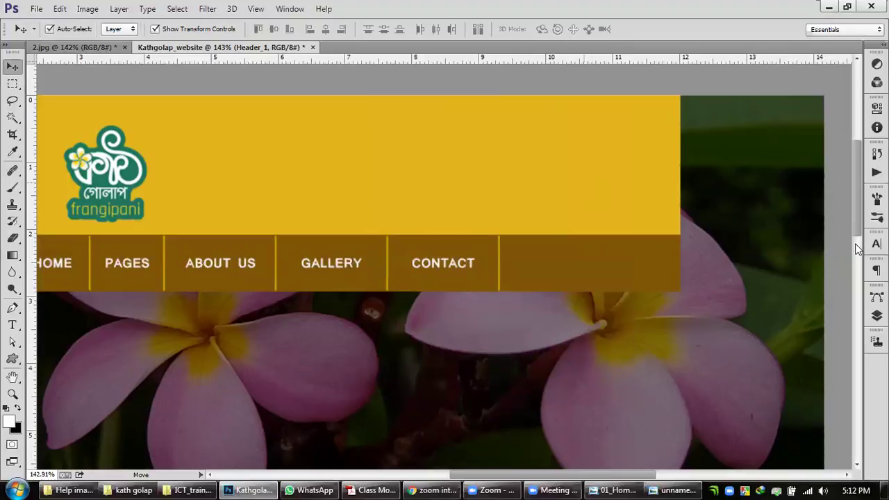
# Step: Select the Shape 1 layer, show the extras with the guides and move the magnifying glass into the navigation strip beyond CONTACT
pyautogui.press('F7')
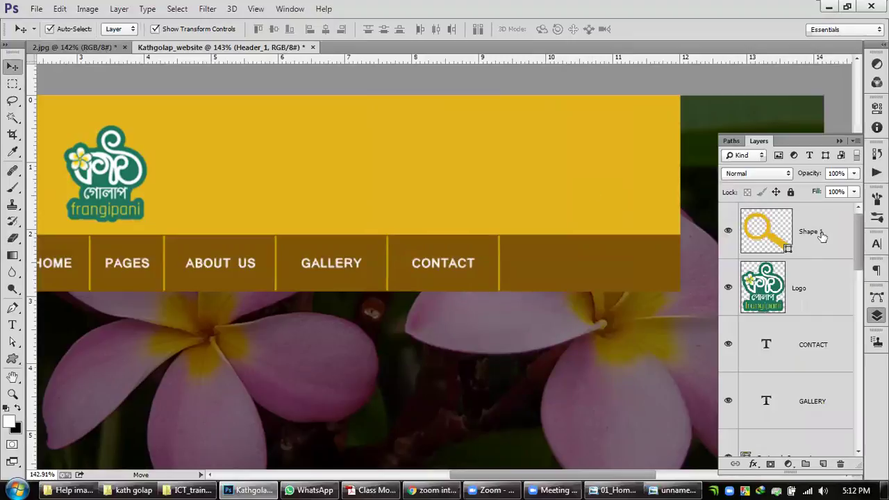
pyautogui.click(779, 242)
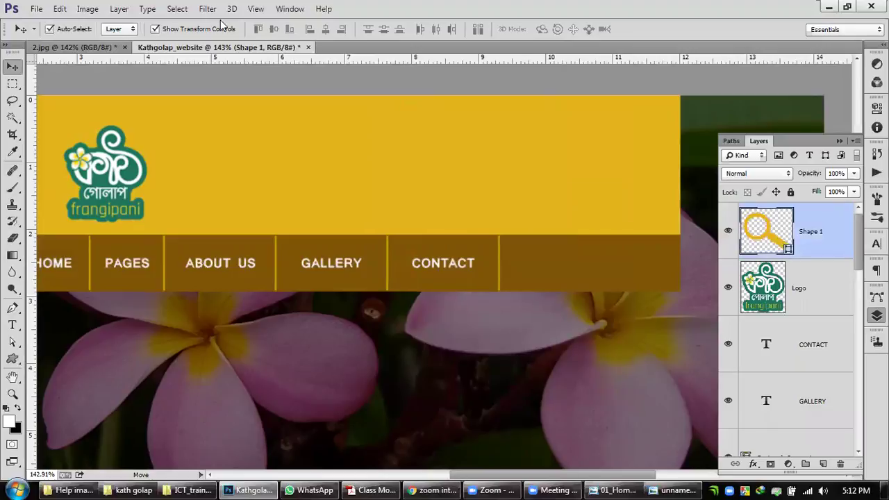
pyautogui.hotkey('alt', 'v')
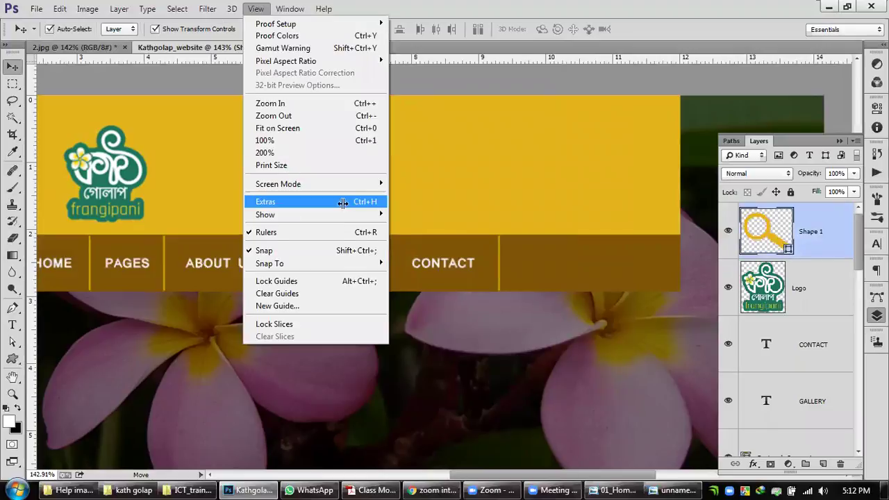
pyautogui.click(367, 206)
pyautogui.hotkey('shift', 'Down')
pyautogui.hotkey('shift', 'Down')
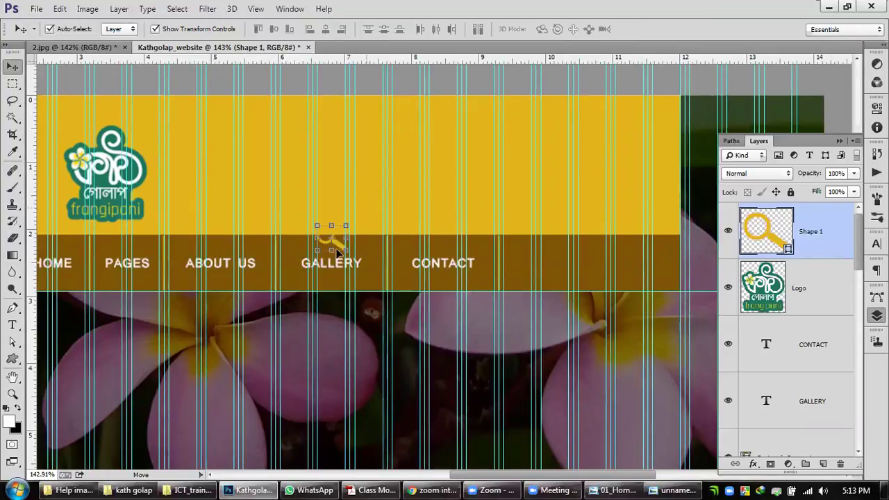
pyautogui.hotkey('shift', 'Down')
pyautogui.moveTo(615, 266); pyautogui.dragTo(612, 272)
pyautogui.moveTo(590, 270); pyautogui.dragTo(601, 270)
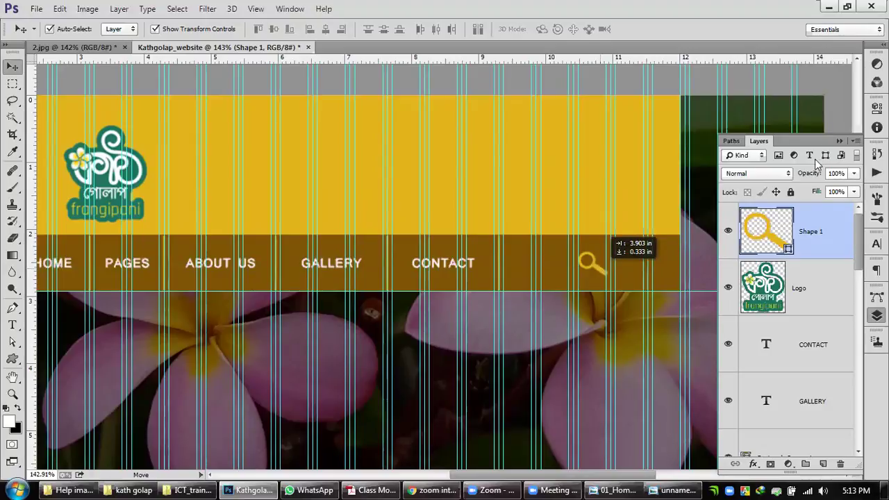
pyautogui.click(581, 281)
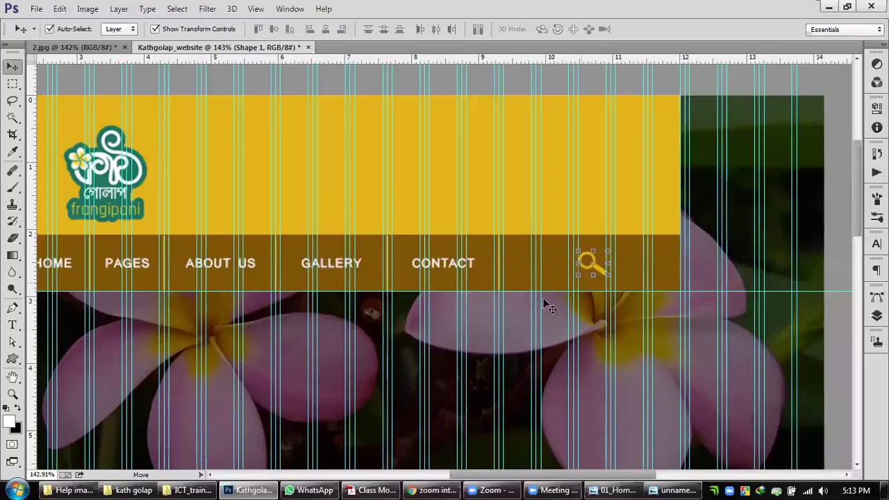
# Step: Move the magnifying glass icon further right, close to the right end of the navigation strip
pyautogui.scroll(2, 520, 278)
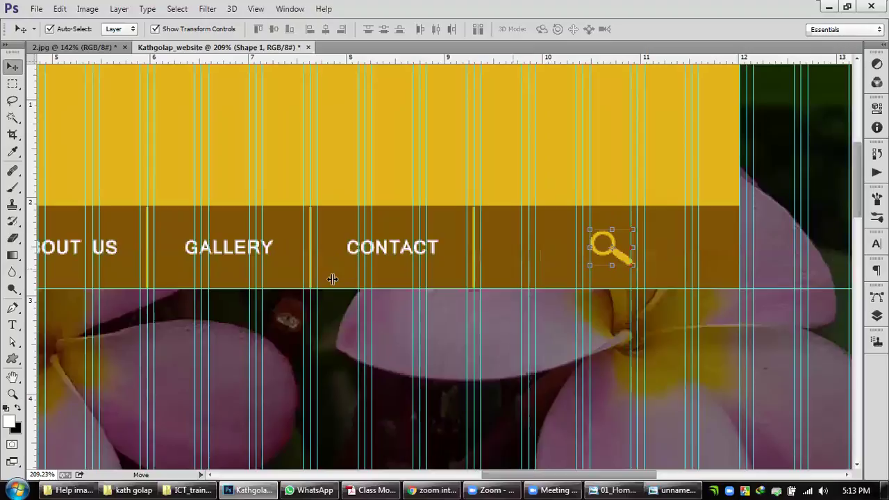
pyautogui.scroll(-2, 208, 281)
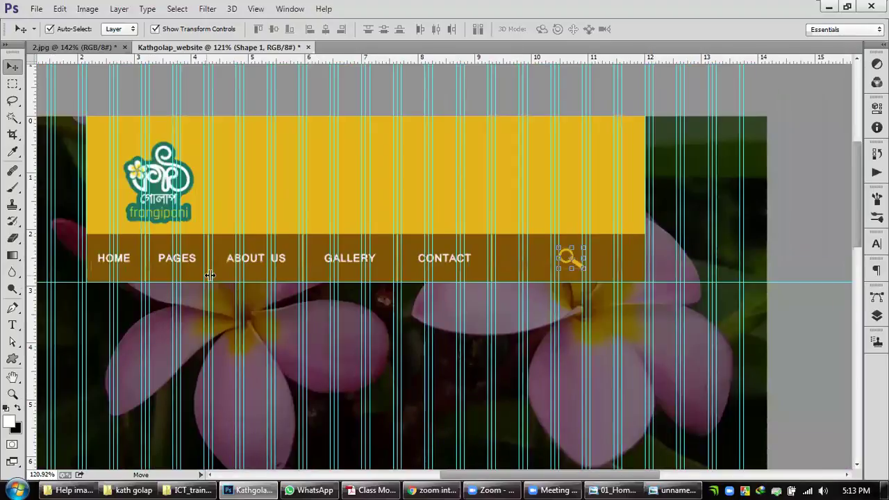
pyautogui.doubleClick(13, 394)
pyautogui.click(11, 69)
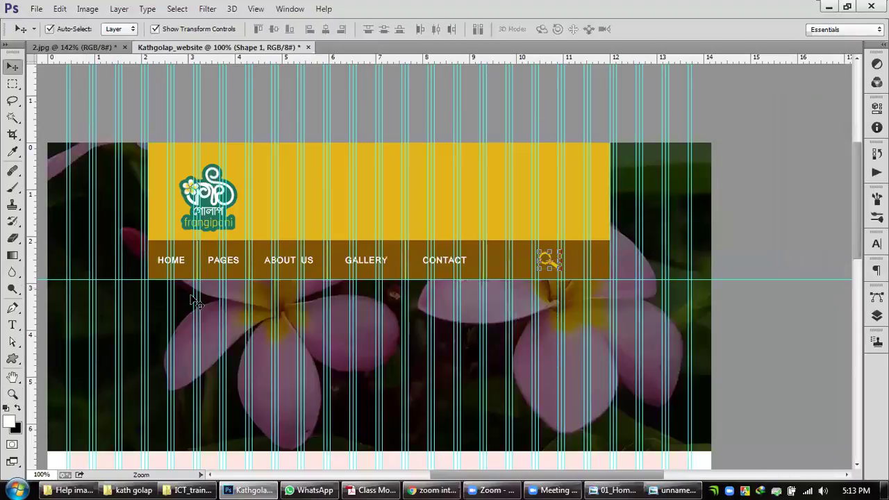
pyautogui.scroll(3, 197, 274)
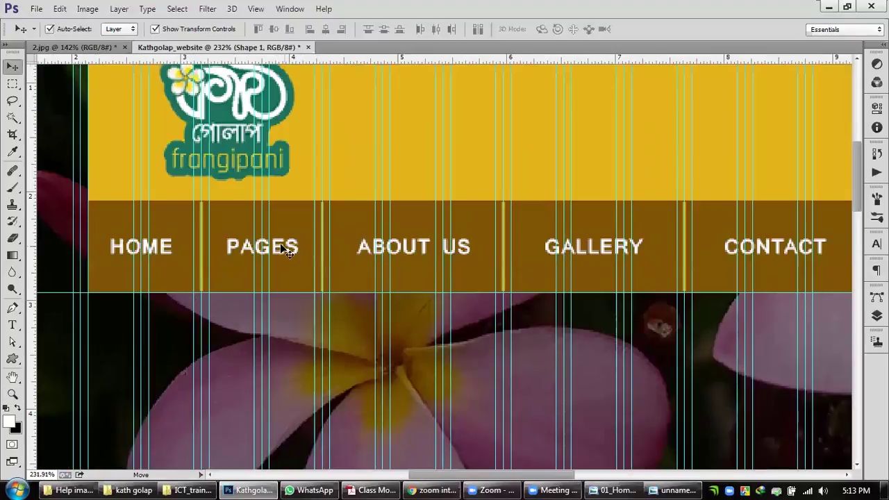
pyautogui.scroll(-2, 465, 258)
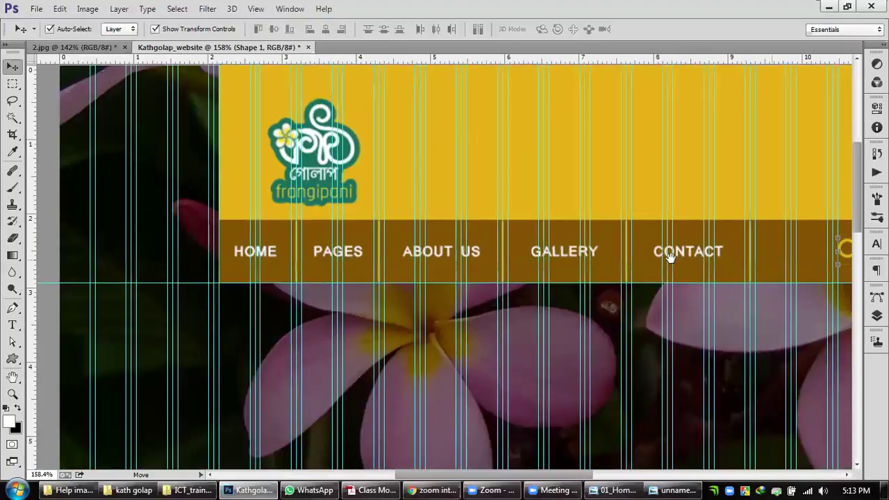
pyautogui.hscroll(2, 759, 253)
pyautogui.moveTo(762, 261); pyautogui.dragTo(819, 255)
# Step: Change the fill color of the magnifying glass shape, Shape 1, to white and deselect it
pyautogui.press('F7')
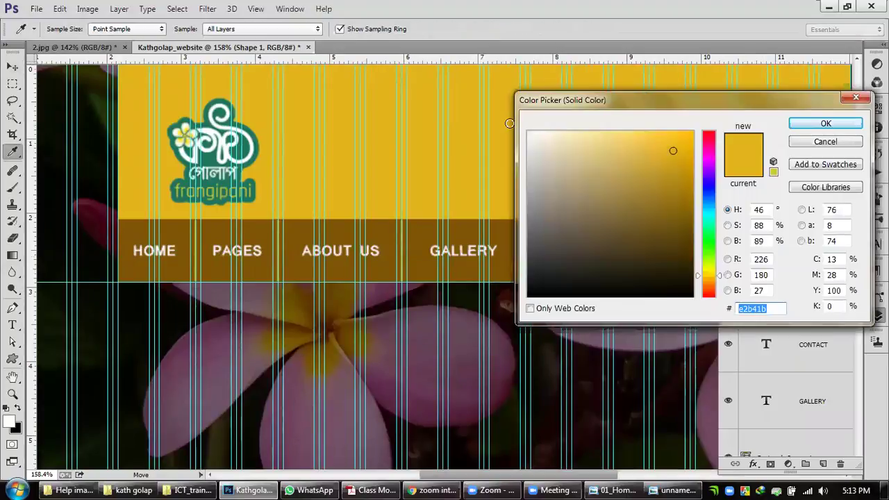
pyautogui.click(826, 124)
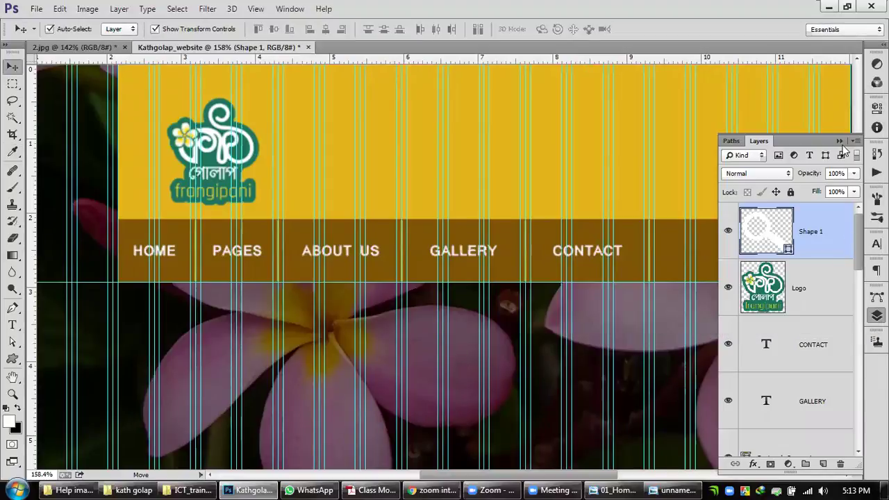
pyautogui.press('F7')
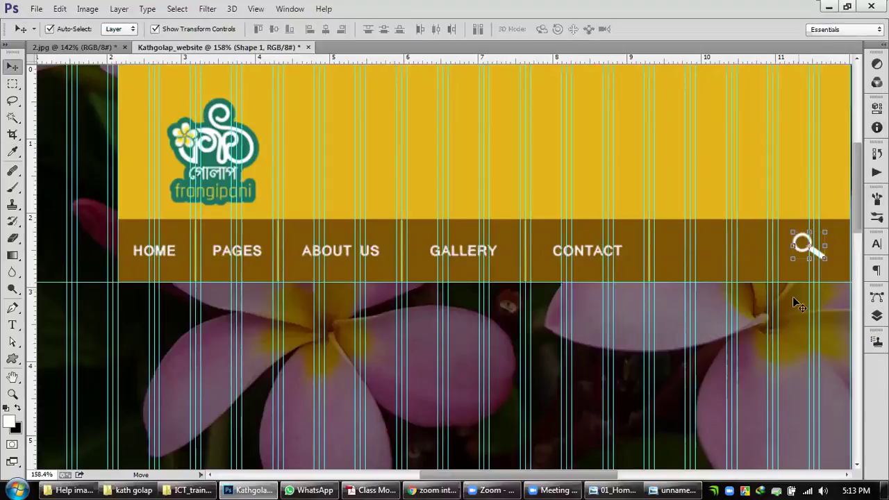
pyautogui.click(804, 282)
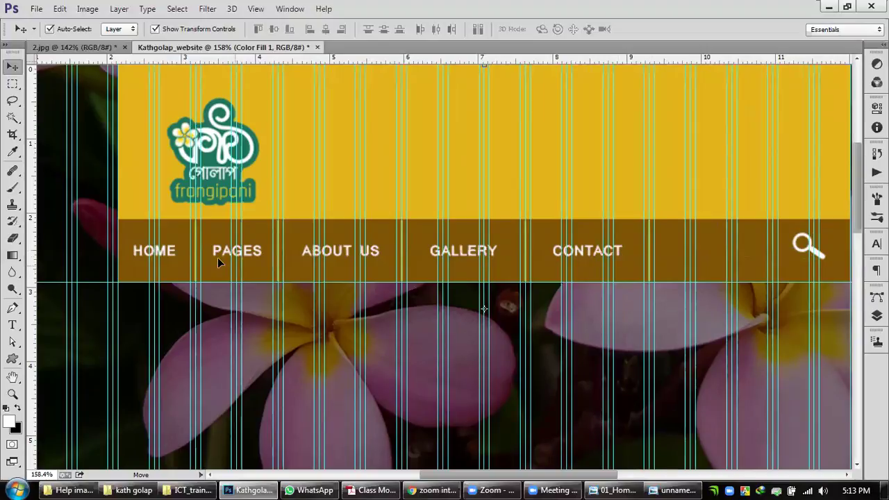
# Step: Move the PAGES, ABOUT US, GALLERY and CONTACT labels out of the navigation strip onto the photo just below it
pyautogui.scroll(1, 239, 254)
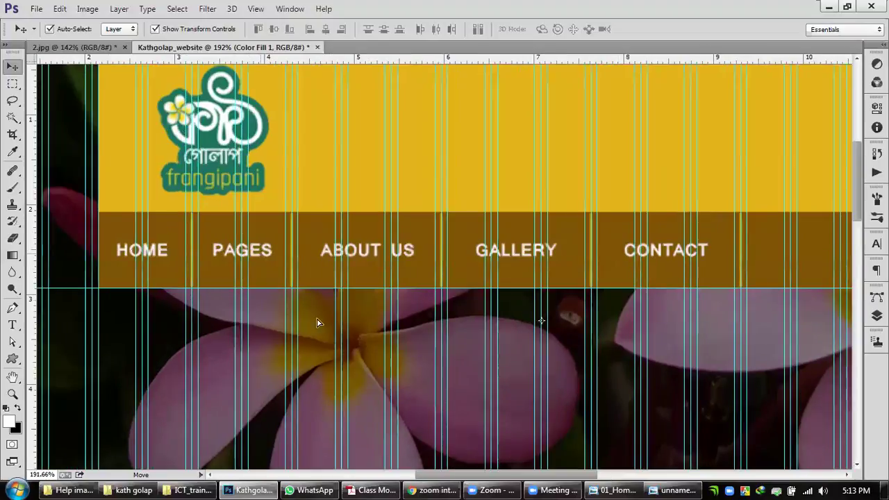
pyautogui.moveTo(259, 254); pyautogui.dragTo(317, 323)
pyautogui.moveTo(368, 251); pyautogui.dragTo(407, 323)
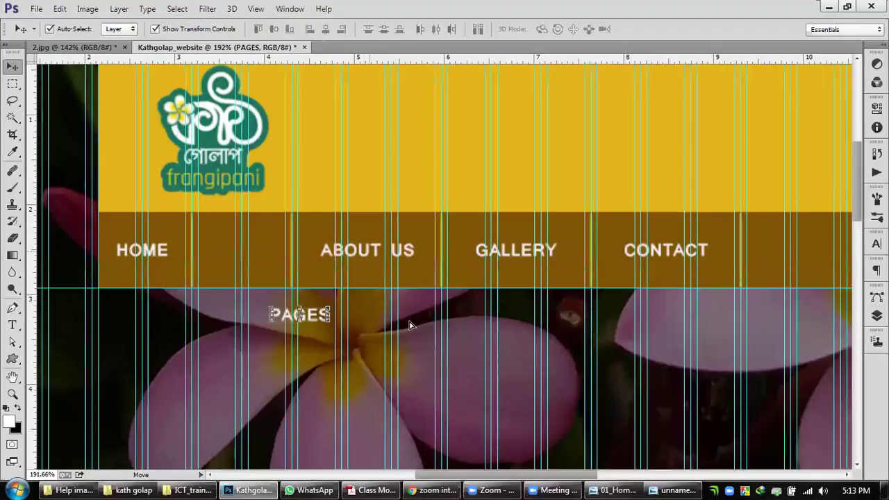
pyautogui.moveTo(515, 250); pyautogui.dragTo(532, 314)
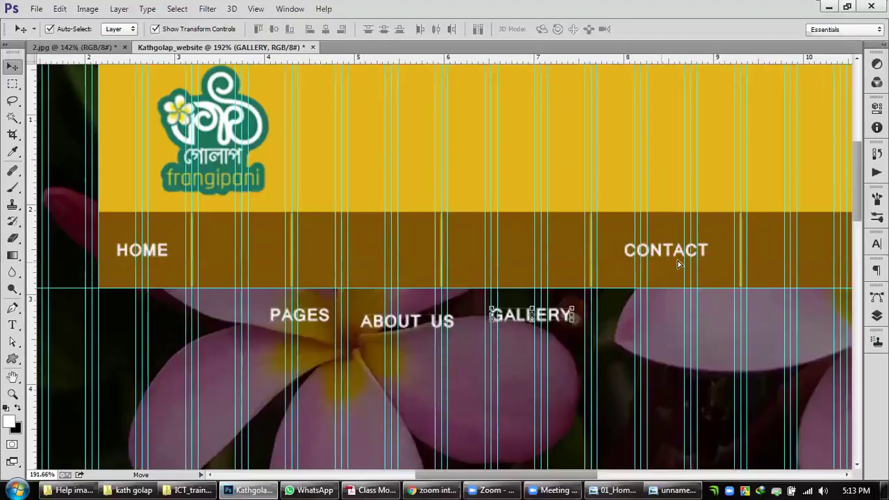
pyautogui.moveTo(679, 264); pyautogui.dragTo(690, 322)
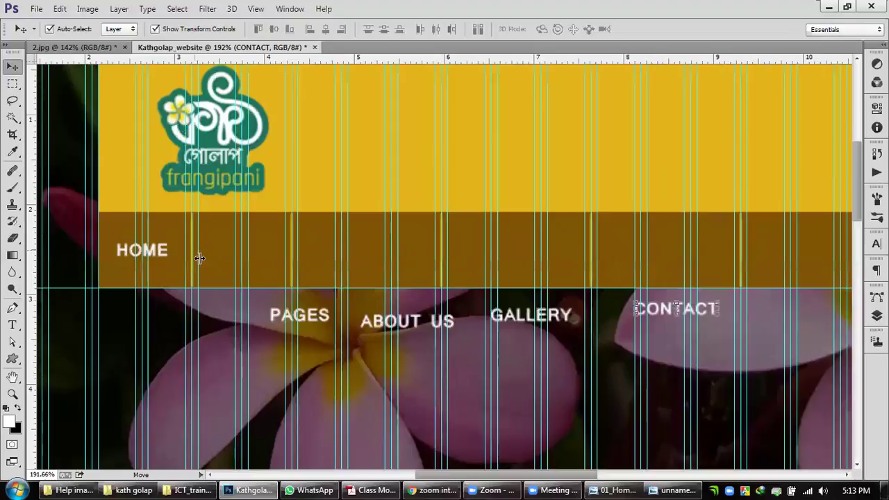
# Step: Move the divider after HOME, Rectangle 3, right to the middle guide of the next guide group, spanning the strip's height
pyautogui.scroll(1, 158, 260)
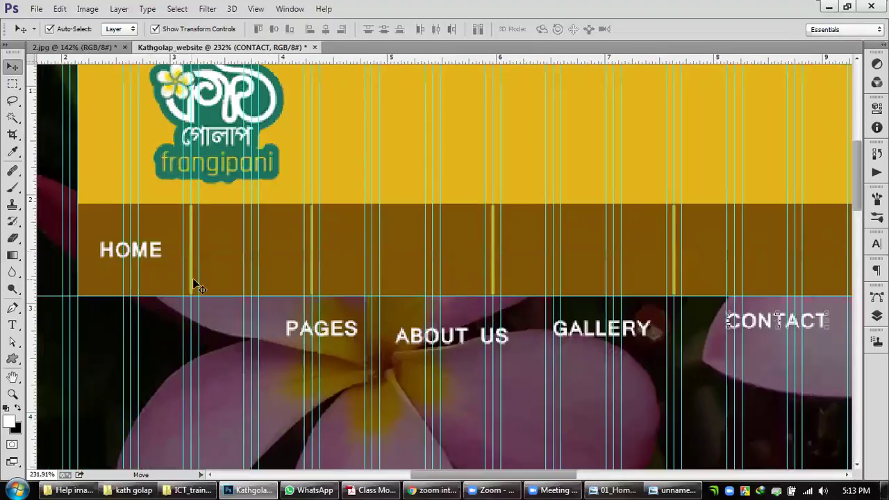
pyautogui.scroll(2, 192, 278)
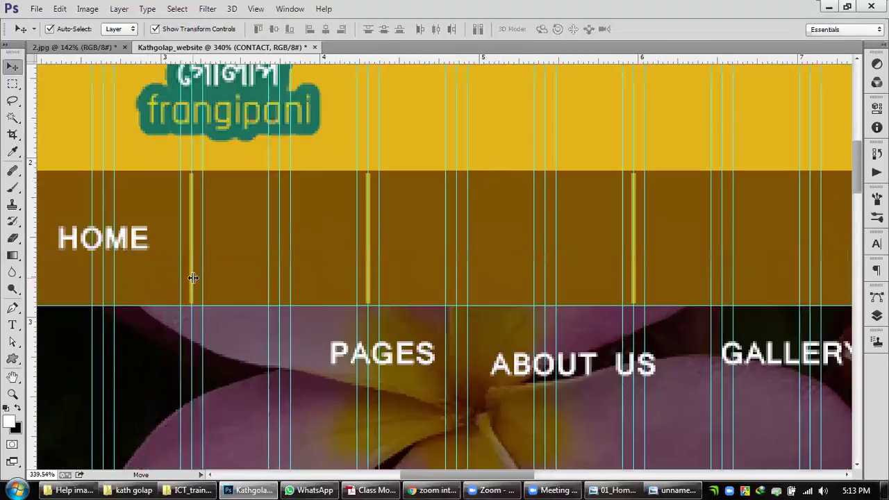
pyautogui.scroll(2, 192, 277)
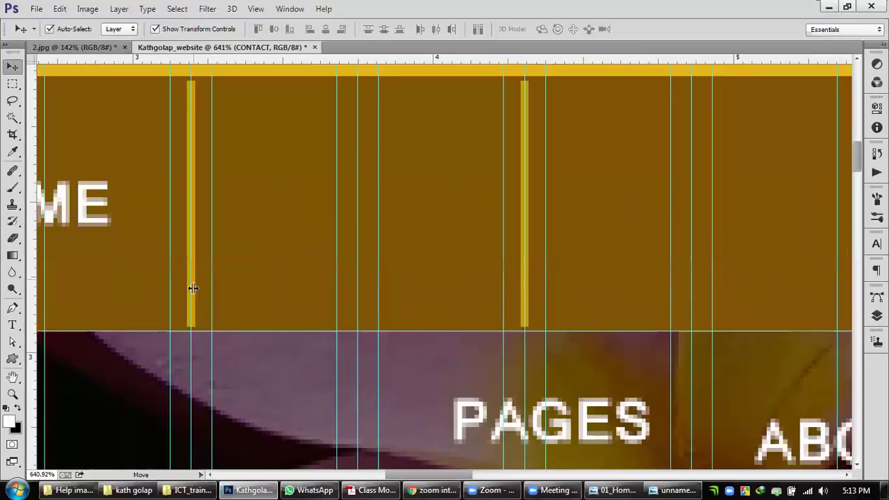
pyautogui.moveTo(192, 174); pyautogui.dragTo(258, 256)
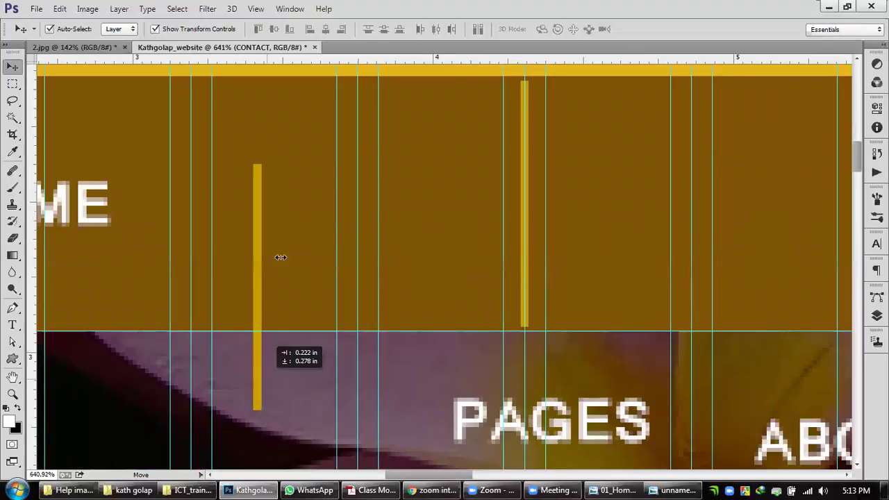
pyautogui.scroll(-2, 183, 244)
pyautogui.moveTo(168, 234); pyautogui.dragTo(217, 234)
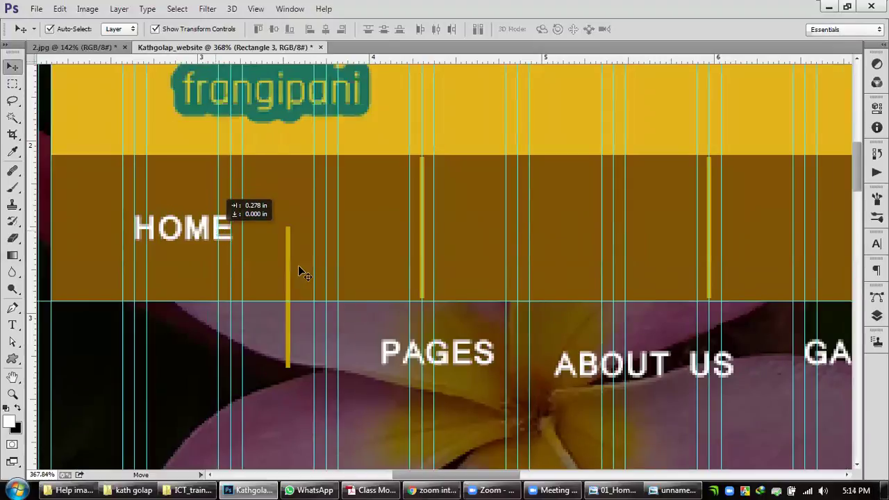
pyautogui.moveTo(290, 281); pyautogui.dragTo(331, 223)
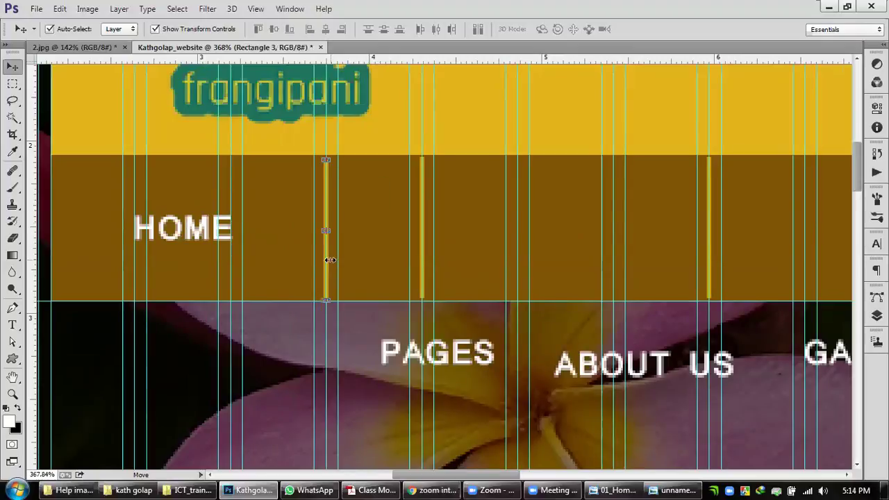
# Step: Move the second divider right to the middle guide of the third guide group after the first divider, and center PAGES between them
pyautogui.click(450, 273)
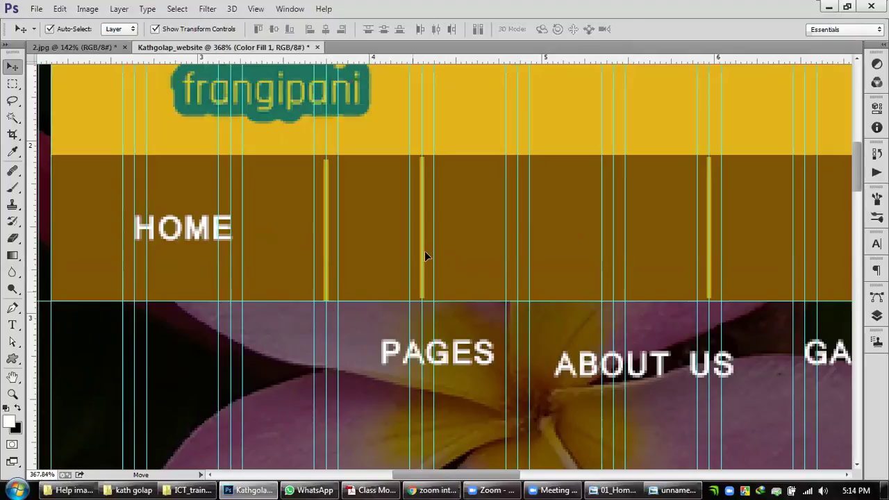
pyautogui.scroll(3, 425, 255)
pyautogui.moveTo(424, 259); pyautogui.dragTo(735, 267)
pyautogui.scroll(2, 617, 396)
pyautogui.moveTo(535, 420); pyautogui.dragTo(585, 219)
pyautogui.scroll(-2, 601, 236)
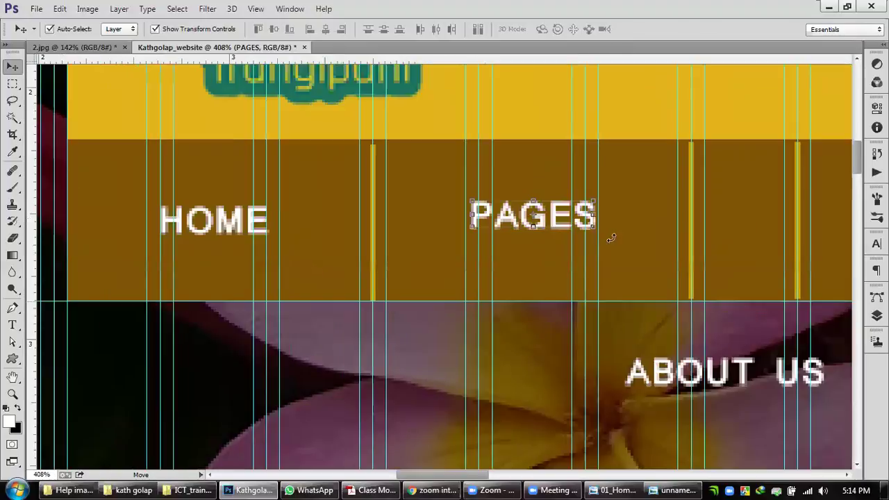
# Step: Place ABOUT US back in the strip after the second divider and align Rectangle 3 copy 2 to the third guide group's middle guide
pyautogui.scroll(-2, 517, 224)
pyautogui.moveTo(434, 234); pyautogui.dragTo(292, 236)
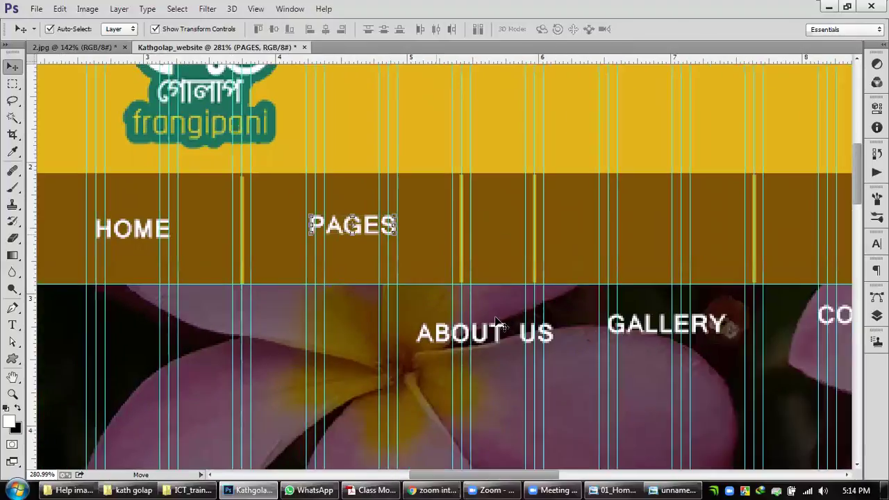
pyautogui.scroll(2, 536, 258)
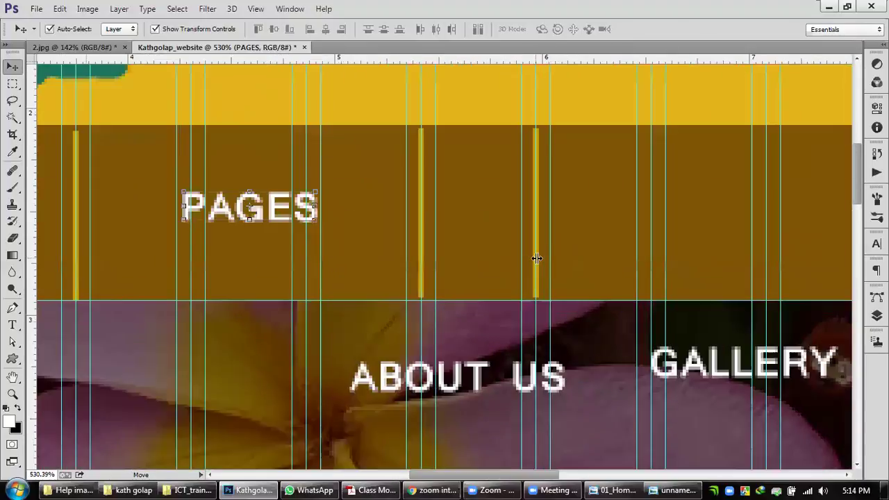
pyautogui.scroll(2, 540, 268)
pyautogui.moveTo(692, 438); pyautogui.dragTo(701, 351)
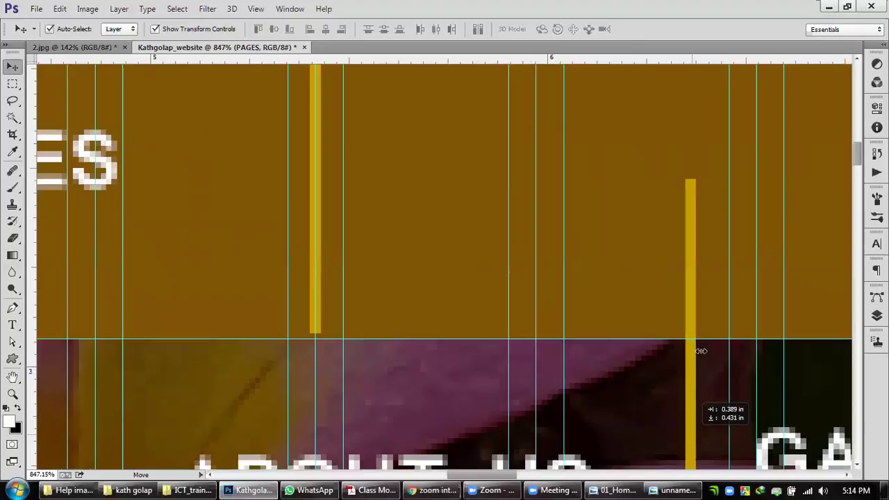
pyautogui.scroll(-1, 437, 282)
pyautogui.scroll(-1, 386, 351)
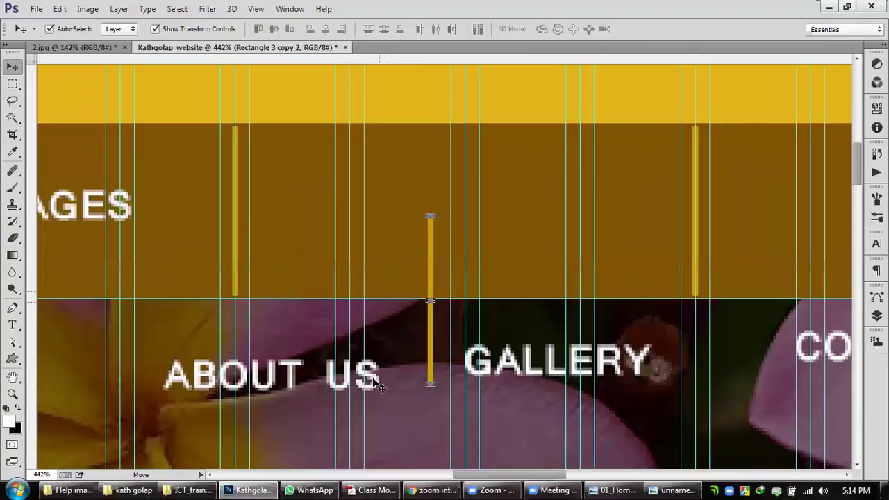
pyautogui.moveTo(401, 382); pyautogui.dragTo(506, 219)
pyautogui.moveTo(538, 279); pyautogui.dragTo(581, 262)
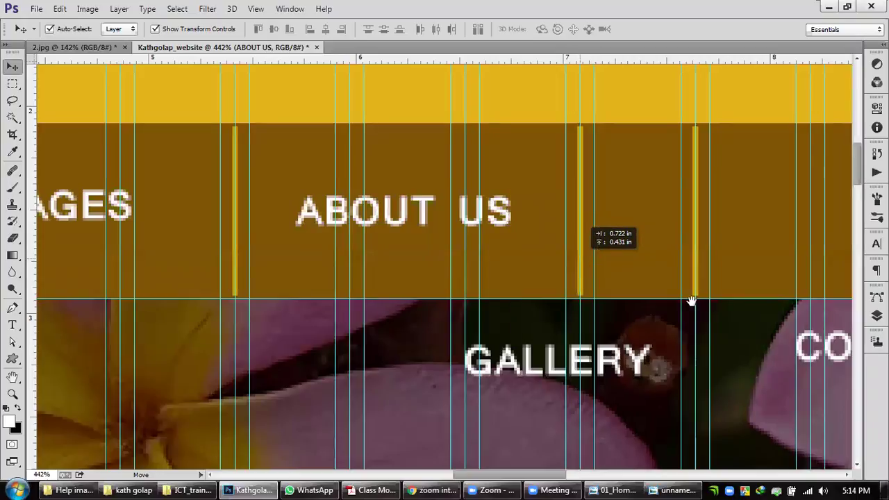
# Step: Place GALLERY back in the strip after ABOUT US and move the fourth divider to the middle guide closing its equally wide cell
pyautogui.hscroll(3, 443, 270)
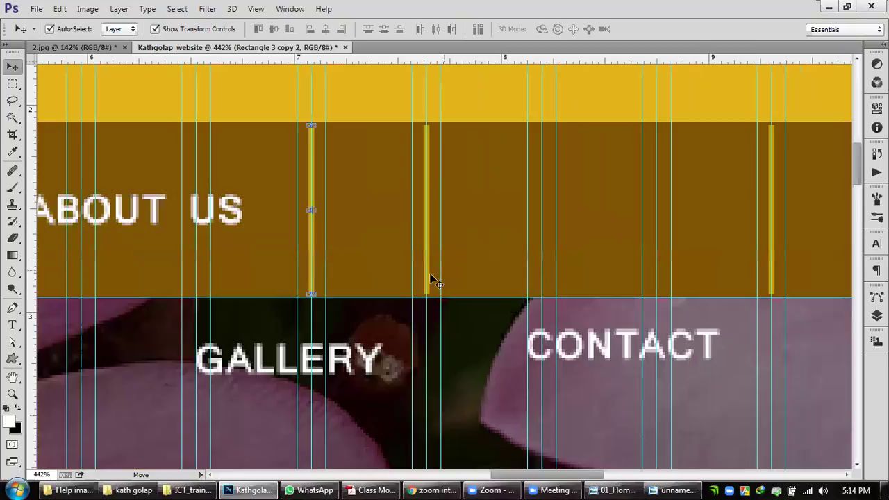
pyautogui.moveTo(448, 297); pyautogui.dragTo(529, 460)
pyautogui.moveTo(370, 366); pyautogui.dragTo(565, 214)
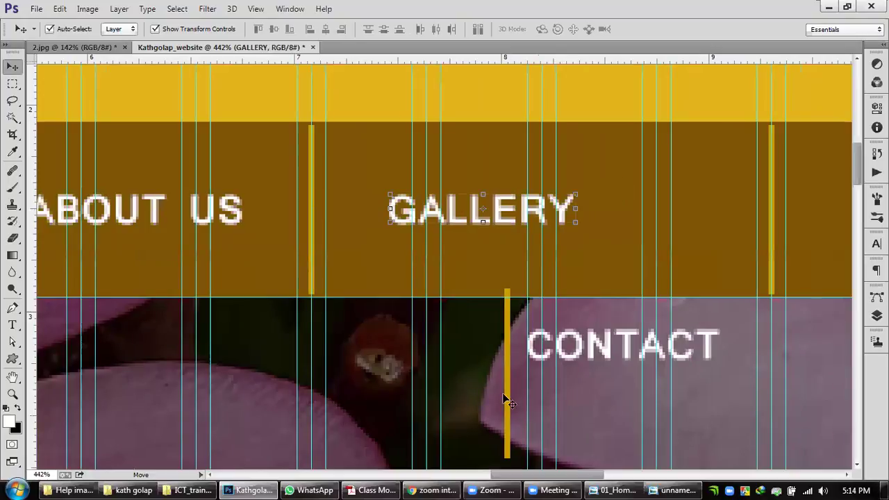
pyautogui.moveTo(656, 239); pyautogui.dragTo(657, 239)
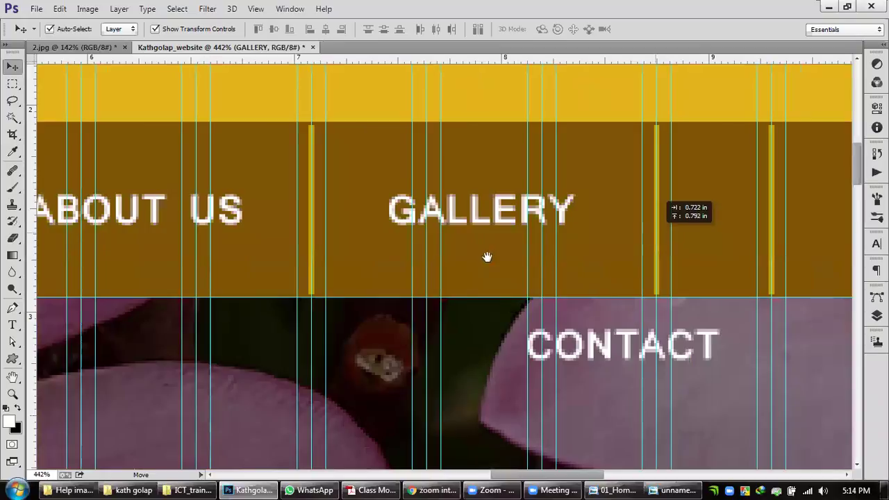
# Step: Move the last divider right to the matching middle guide and center CONTACT in the cell after GALLERY
pyautogui.hscroll(3, 513, 267)
pyautogui.moveTo(519, 273); pyautogui.dragTo(746, 280)
pyautogui.moveTo(452, 347); pyautogui.dragTo(655, 207)
pyautogui.scroll(-2, 461, 236)
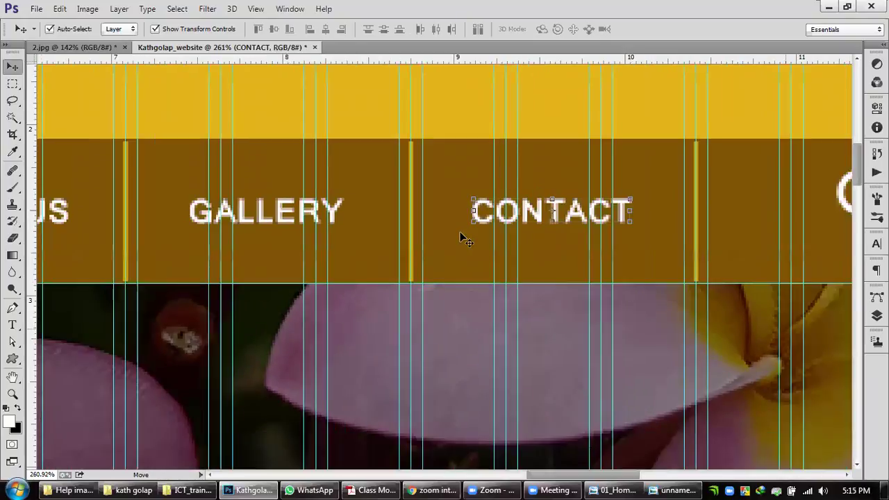
# Step: Hide the guides and other on-canvas extras, and move the magnifying glass icon to the middle of the last navigation cell
pyautogui.scroll(-5, 414, 249)
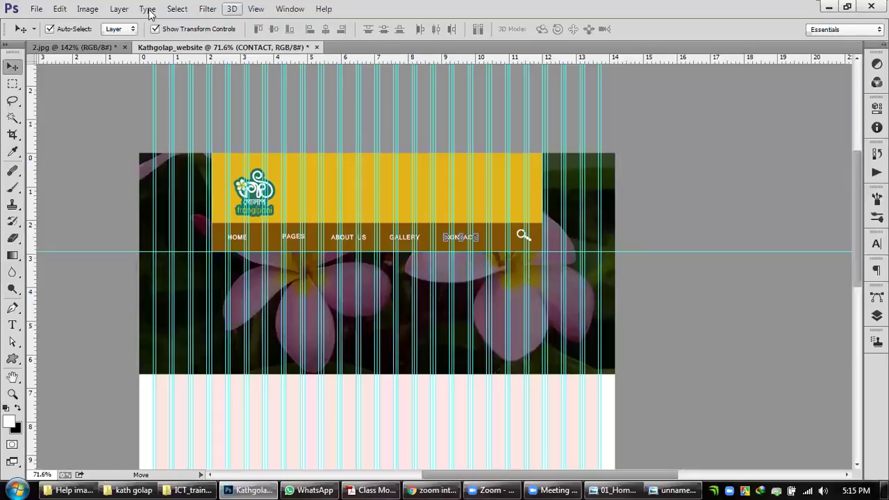
pyautogui.click(256, 9)
pyautogui.click(271, 201)
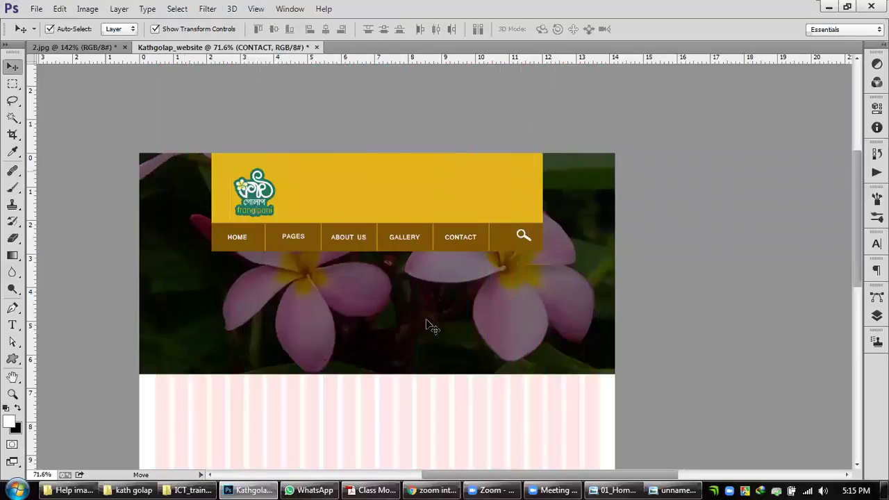
pyautogui.scroll(1, 402, 280)
pyautogui.scroll(1, 479, 306)
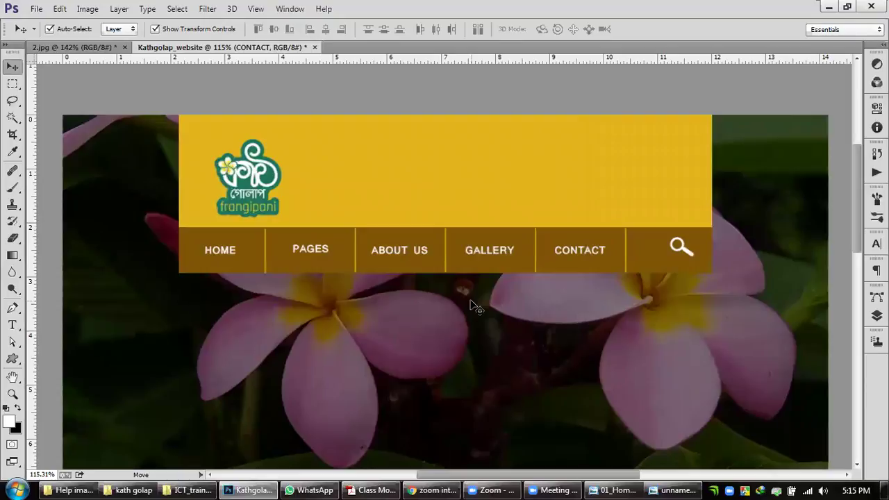
pyautogui.moveTo(688, 254); pyautogui.dragTo(684, 257)
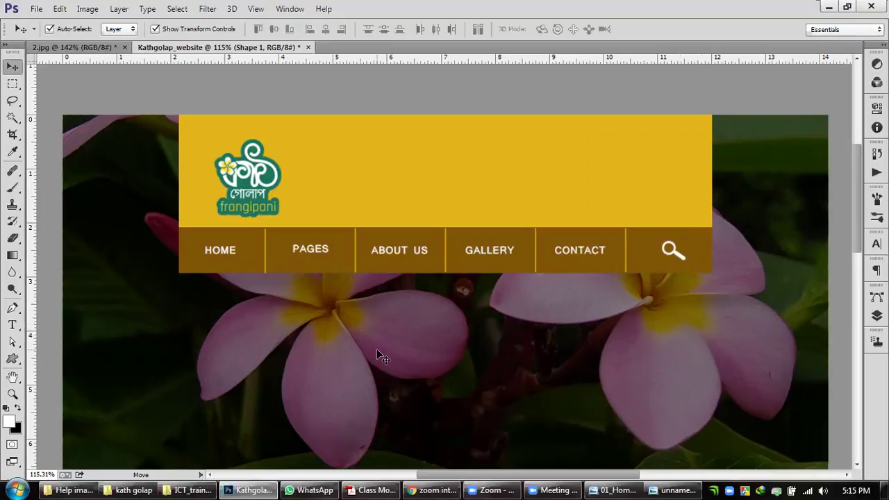
# Step: Select the divider after HOME, Rectangle 3, in the navigation strip
pyautogui.scroll(5, 243, 224)
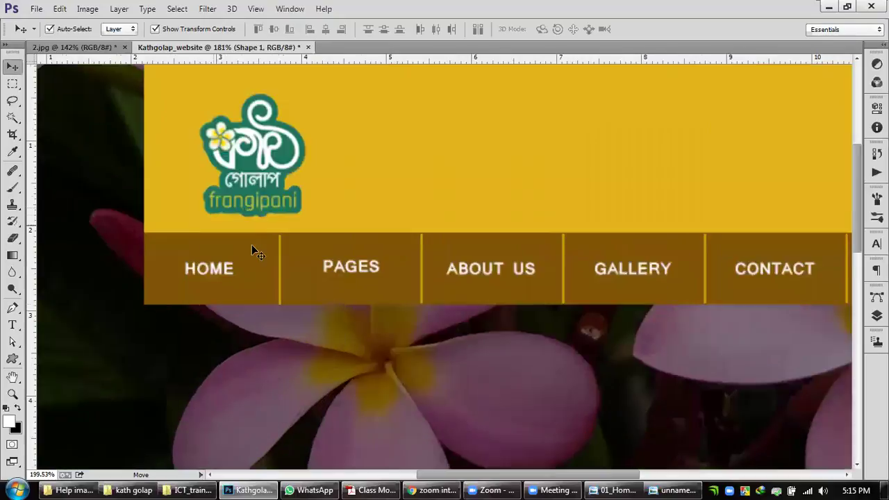
pyautogui.click(306, 312)
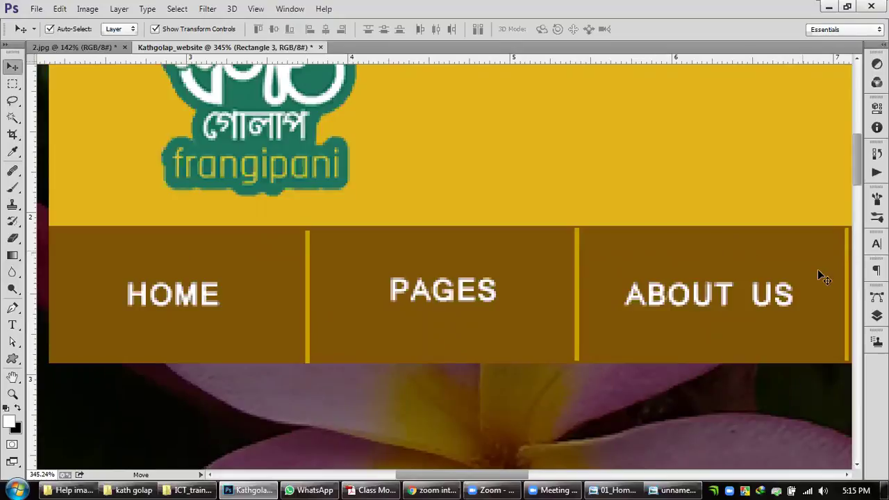
# Step: Recolor the Rectangle 3 copy 4 menu divider with the header's yellow, e2b41b, sampled from the canvas
pyautogui.click(876, 316)
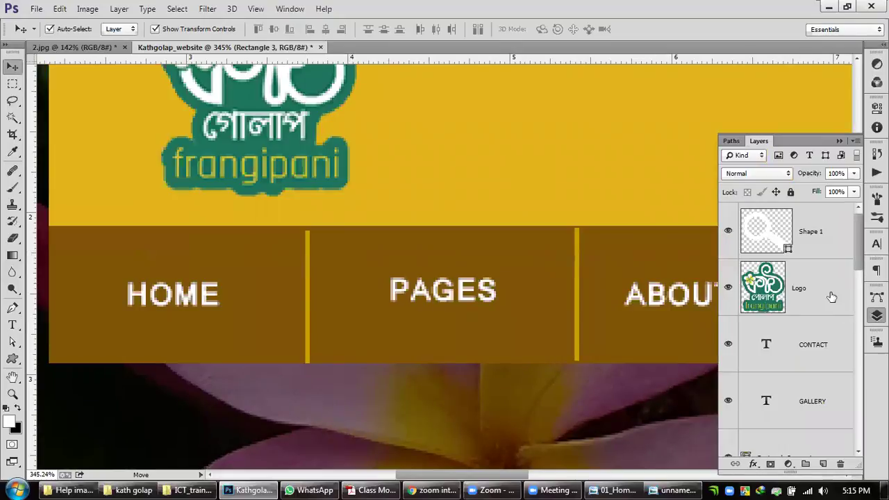
pyautogui.scroll(-5, 831, 298)
pyautogui.scroll(2, 827, 296)
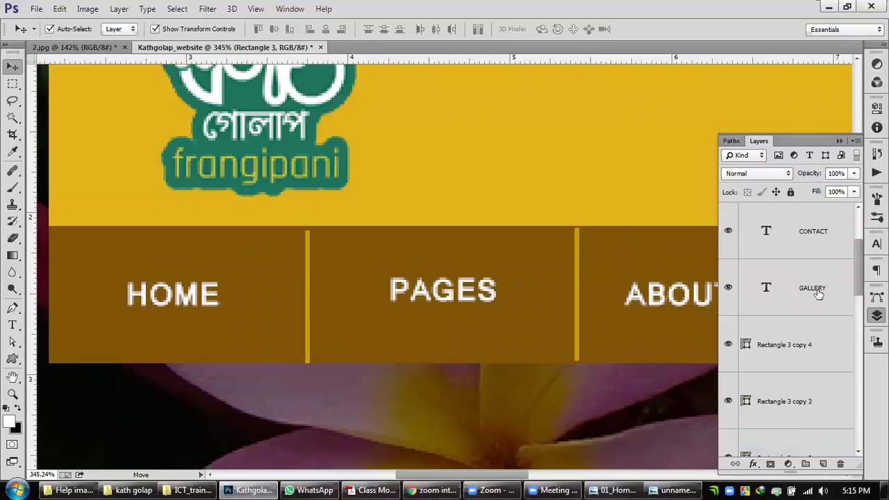
pyautogui.click(748, 347)
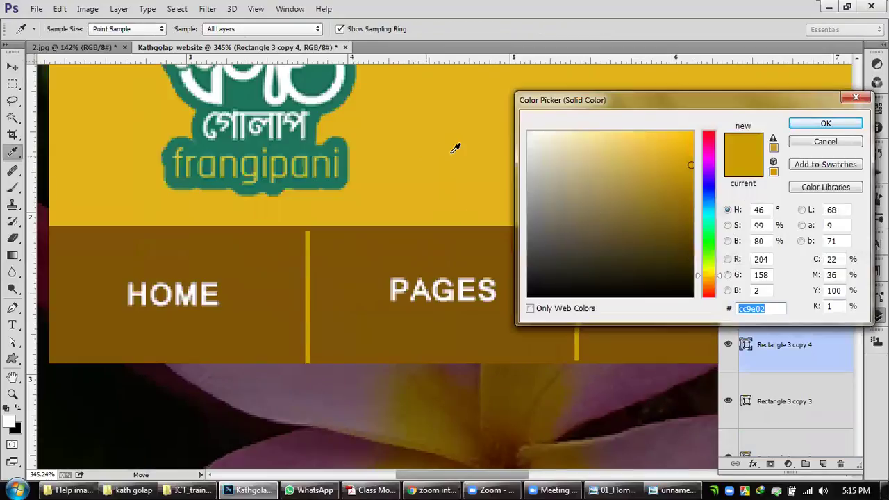
pyautogui.click(452, 148)
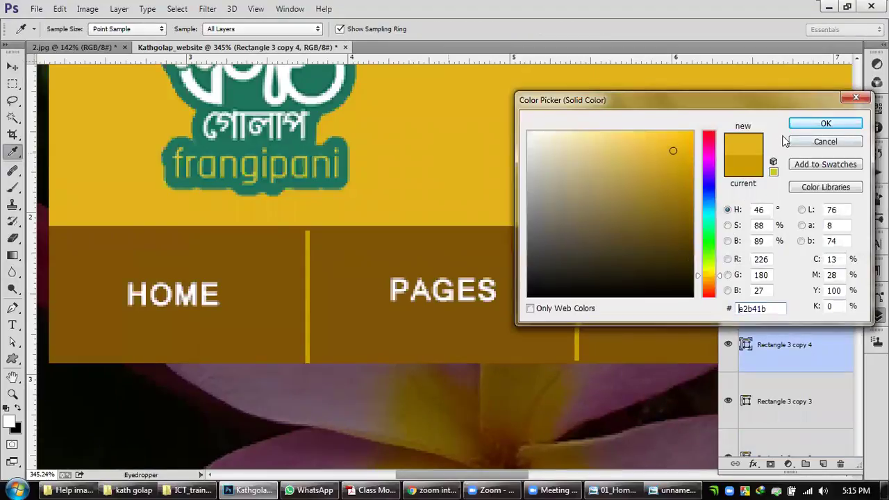
pyautogui.press('Return')
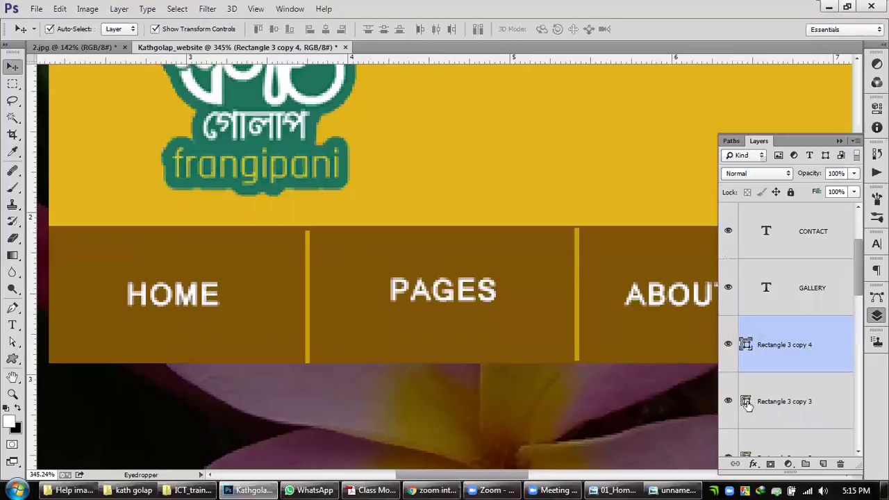
# Step: Recolor the Rectangle 3 copy 3 and Rectangle 3 copy 2 dividers to the header yellow e2b41b
pyautogui.doubleClick(746, 403)
pyautogui.click(466, 125)
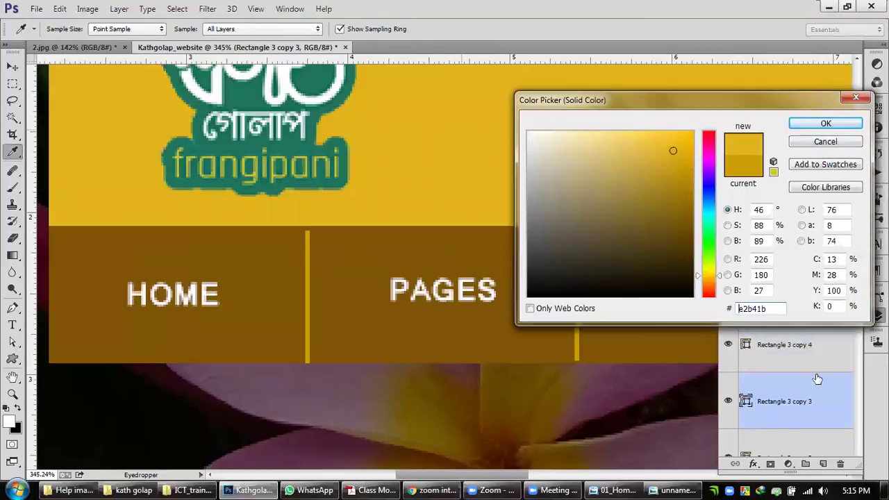
pyautogui.press('Return')
pyautogui.scroll(-2, 812, 382)
pyautogui.click(748, 347)
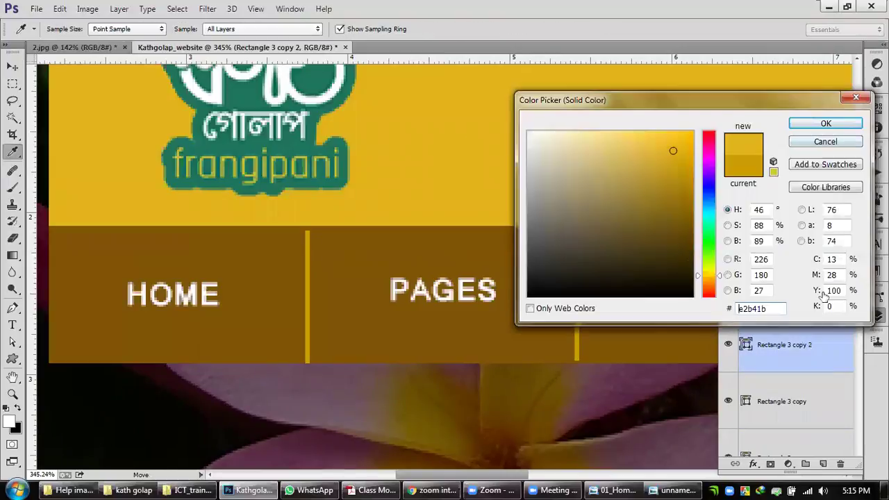
pyautogui.press('Return')
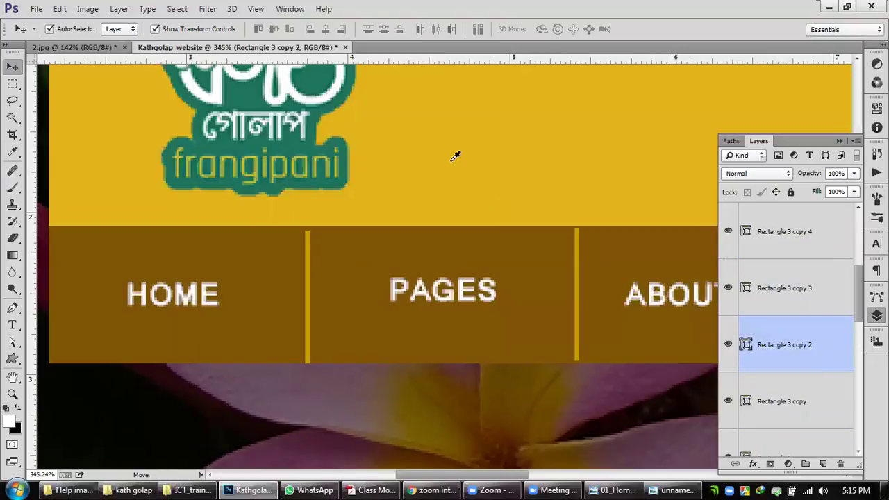
# Step: Apply the header yellow e2b41b to the Rectangle 3 copy and Rectangle 3 dividers
pyautogui.doubleClick(745, 402)
pyautogui.click(803, 127)
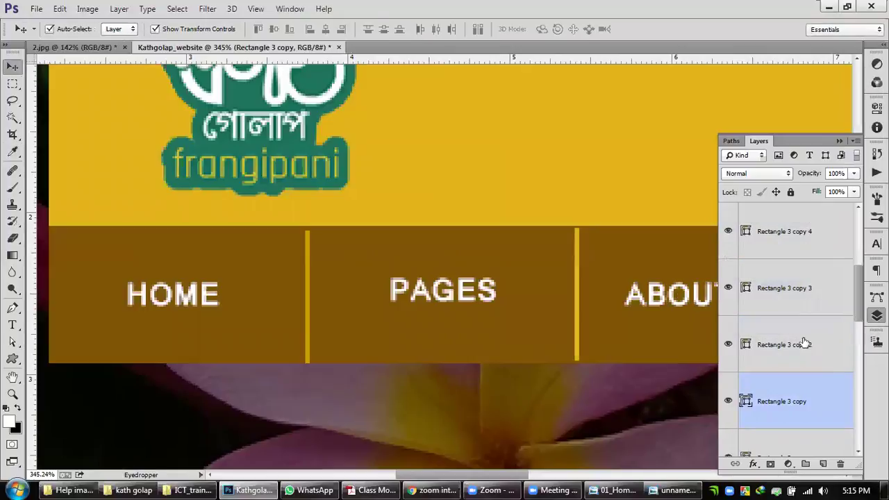
pyautogui.scroll(-1, 804, 343)
pyautogui.doubleClick(745, 346)
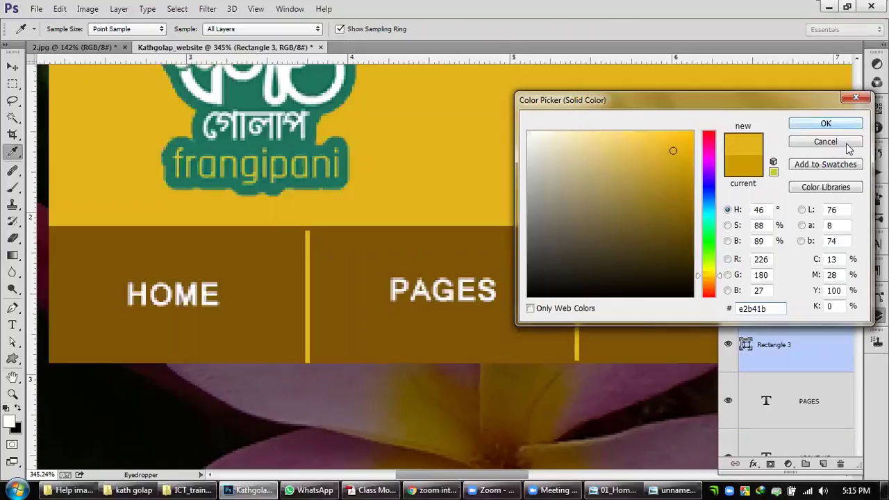
pyautogui.click(846, 143)
# Step: View the whole header at 100%, select the HOME menu label and show its character settings
pyautogui.click(663, 299)
pyautogui.click(660, 291)
pyautogui.moveTo(445, 266); pyautogui.dragTo(46, 338)
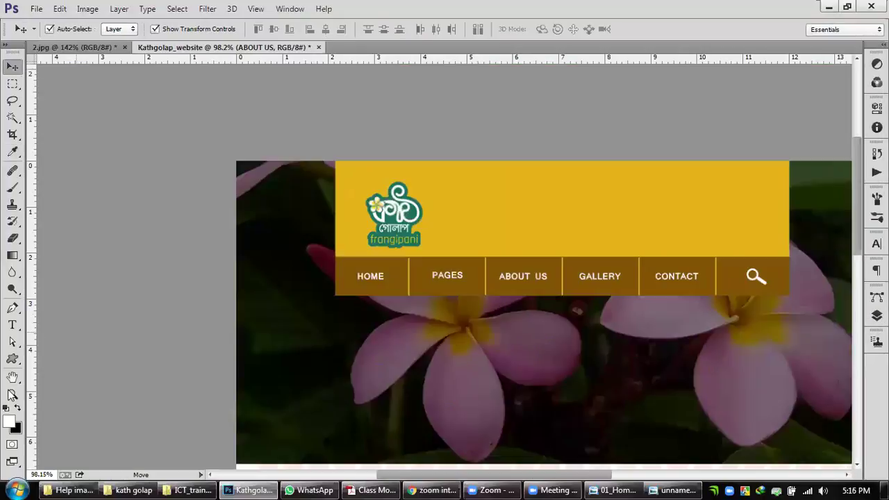
pyautogui.press('z')
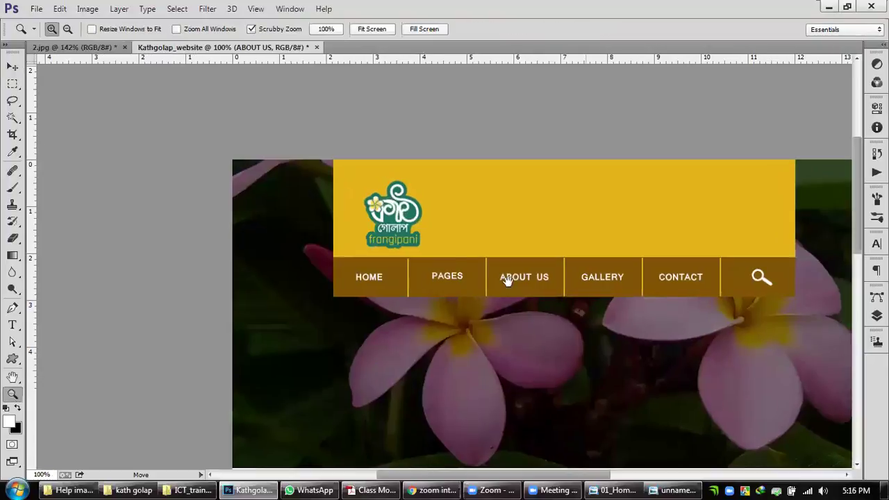
pyautogui.click(454, 270)
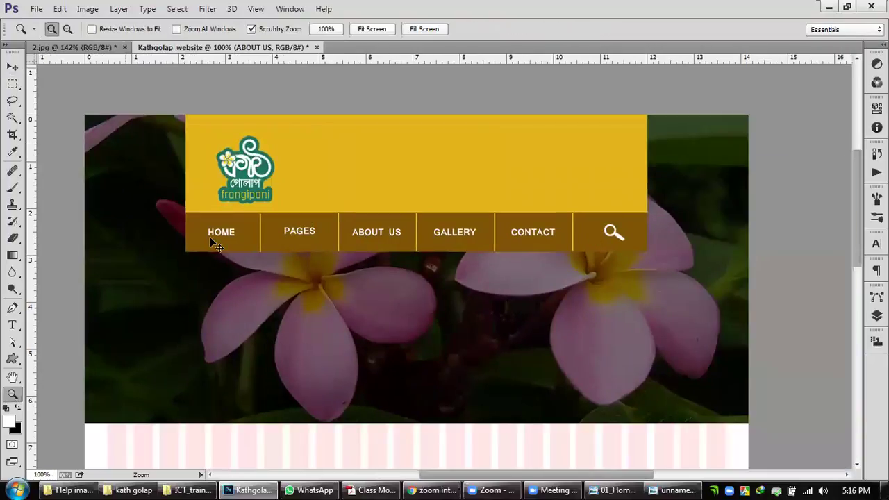
pyautogui.press('v')
pyautogui.click(231, 238)
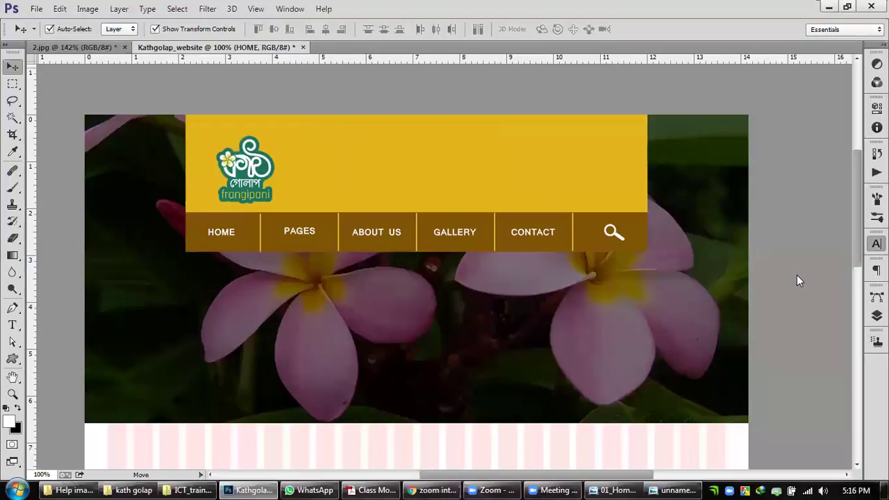
pyautogui.click(876, 243)
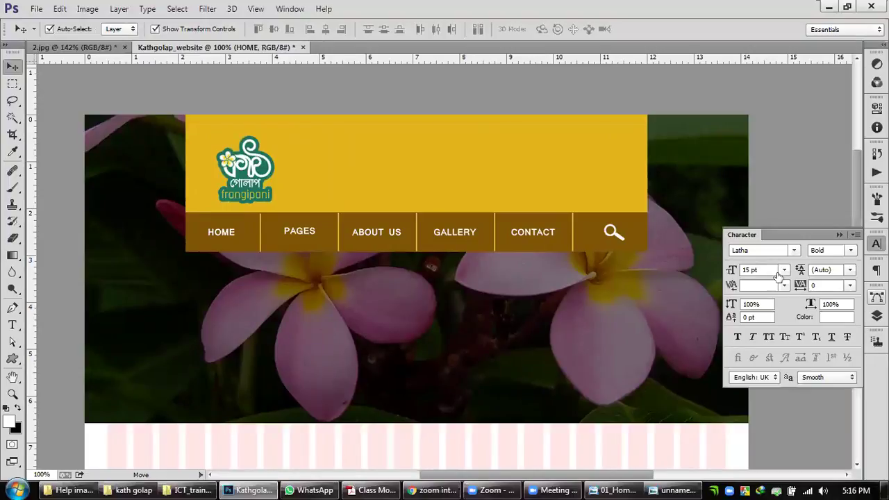
# Step: Examine the menu's text layers in the layer stack, toggling the GALLERY and PAGES layers' visibility off and back on
pyautogui.press('F7')
pyautogui.moveTo(858, 323); pyautogui.dragTo(859, 239)
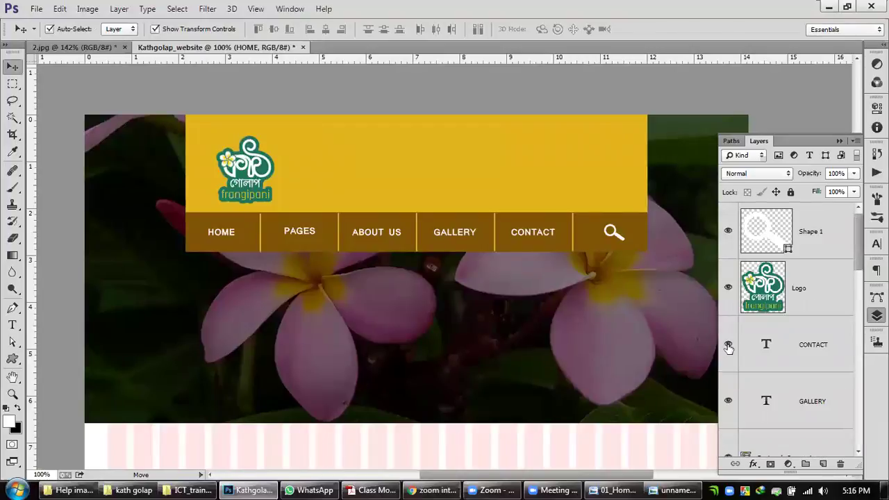
pyautogui.click(727, 401)
pyautogui.hotkey('ctrl', 'z')
pyautogui.scroll(-3, 859, 261)
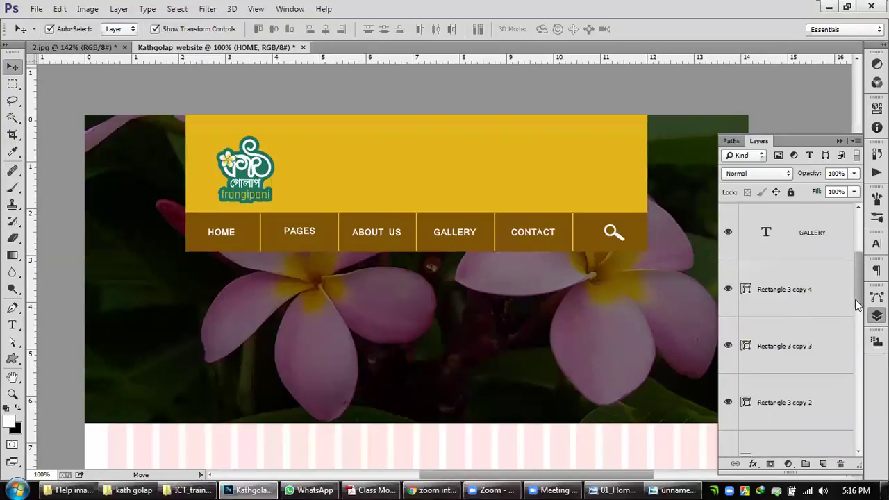
pyautogui.scroll(-2, 857, 333)
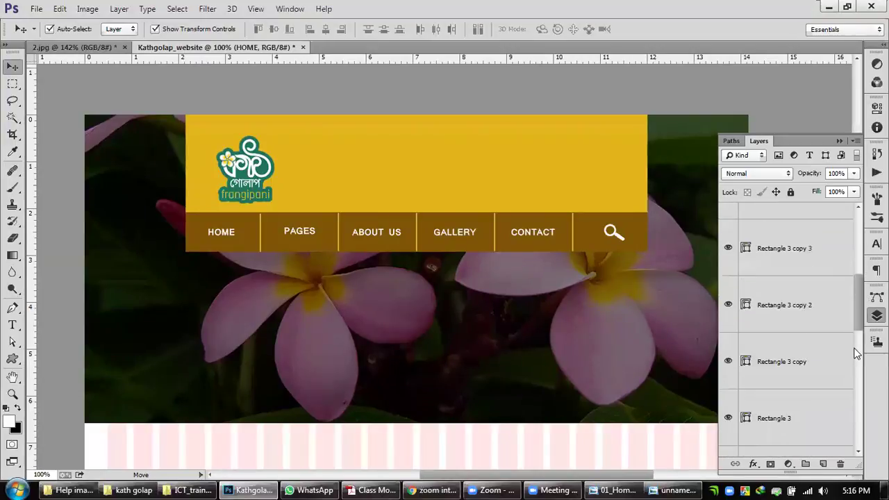
pyautogui.scroll(-3, 855, 354)
pyautogui.click(727, 293)
pyautogui.click(727, 293)
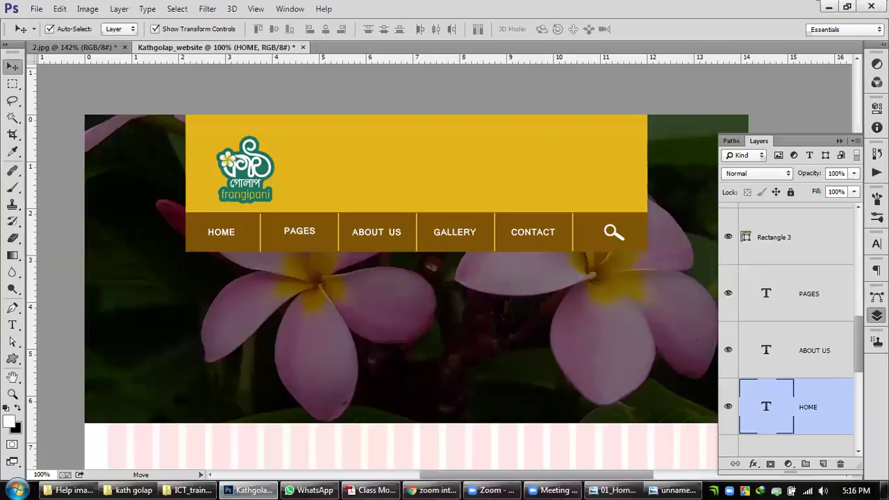
# Step: Try other font families on the HOME label, including Lao UI, Kunstler Script and Letter Gothic
pyautogui.click(876, 243)
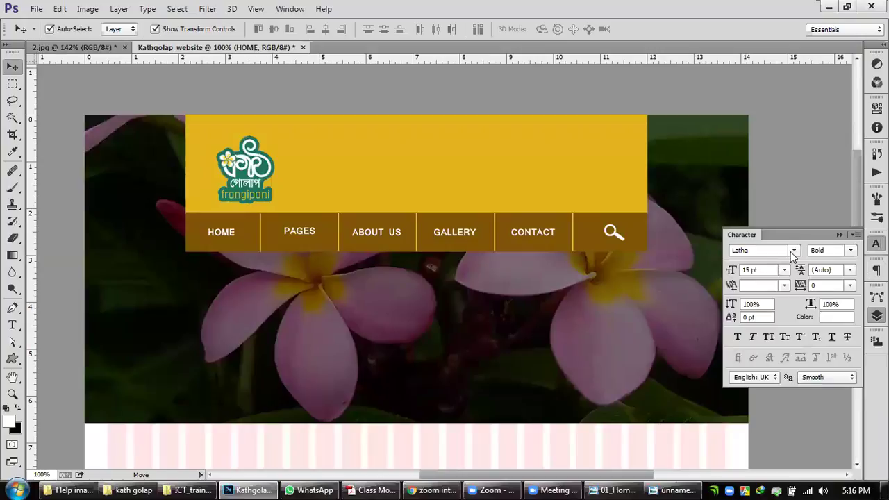
pyautogui.click(777, 250)
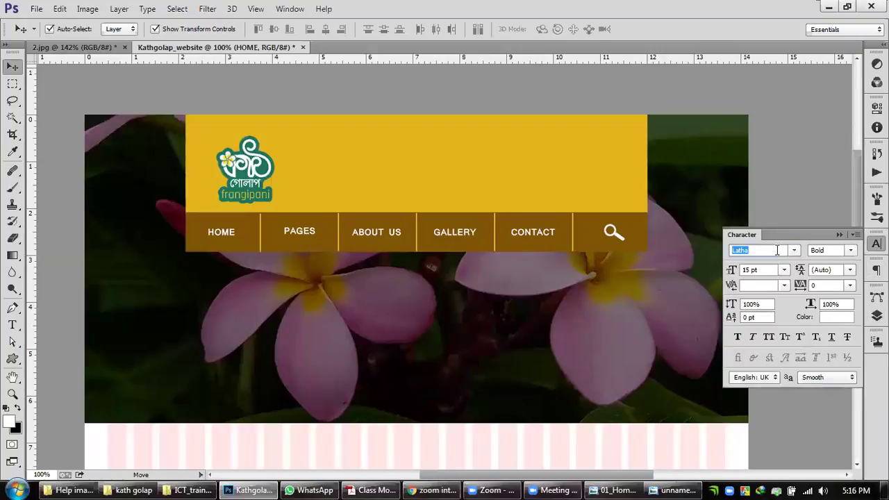
pyautogui.press('Up')
pyautogui.press('Down')
pyautogui.press('Up')
pyautogui.press('Up')
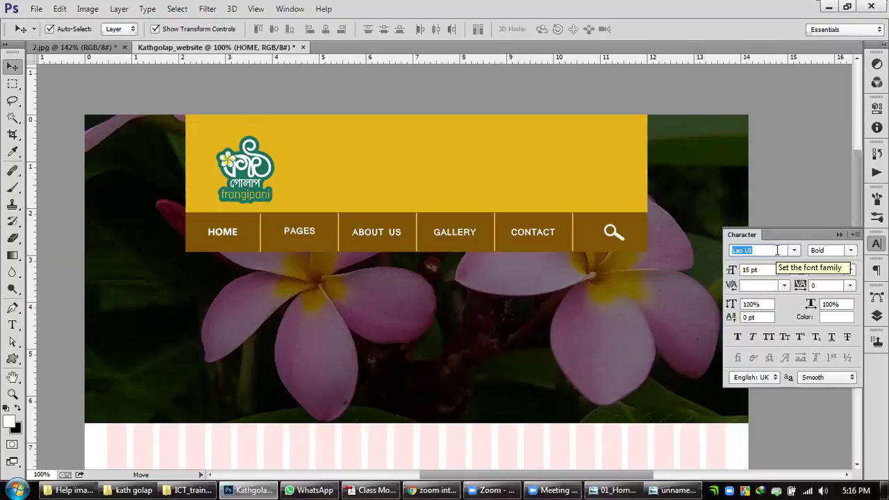
pyautogui.press('Down')
pyautogui.press('Down')
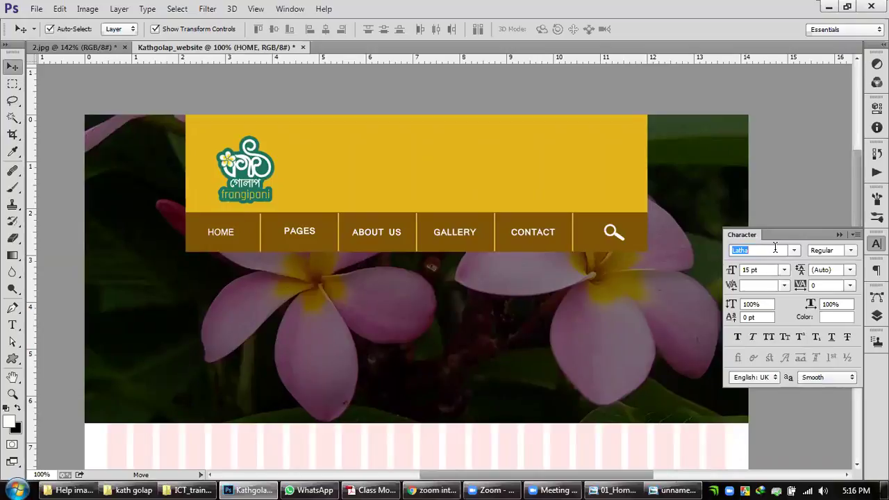
pyautogui.press('Down')
pyautogui.press('Up')
pyautogui.press('Down')
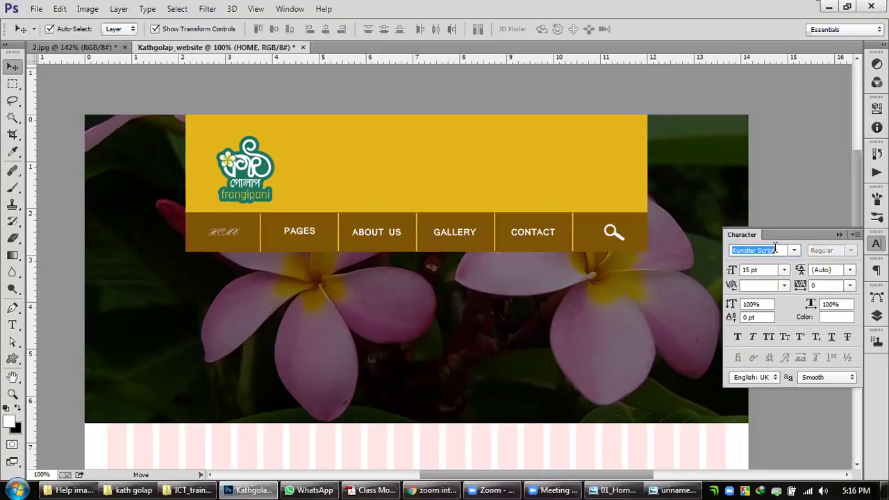
pyautogui.press('Up')
pyautogui.press('Down')
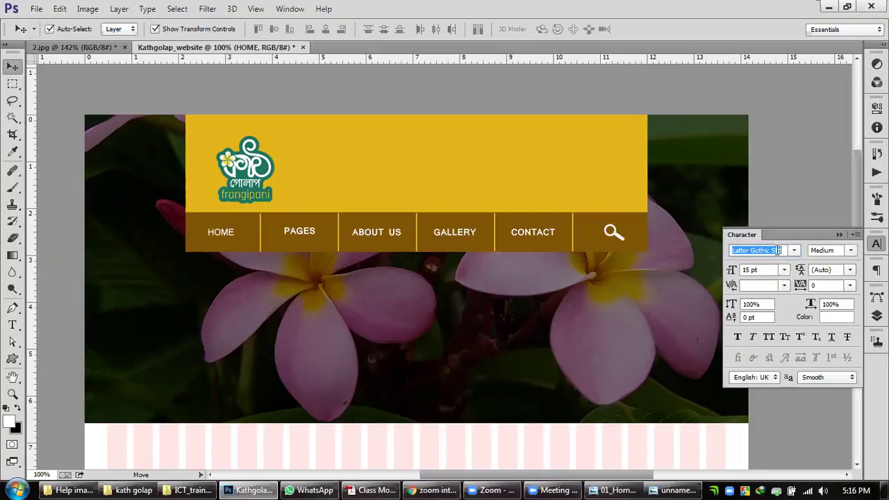
pyautogui.press('Down')
pyautogui.press('Down')
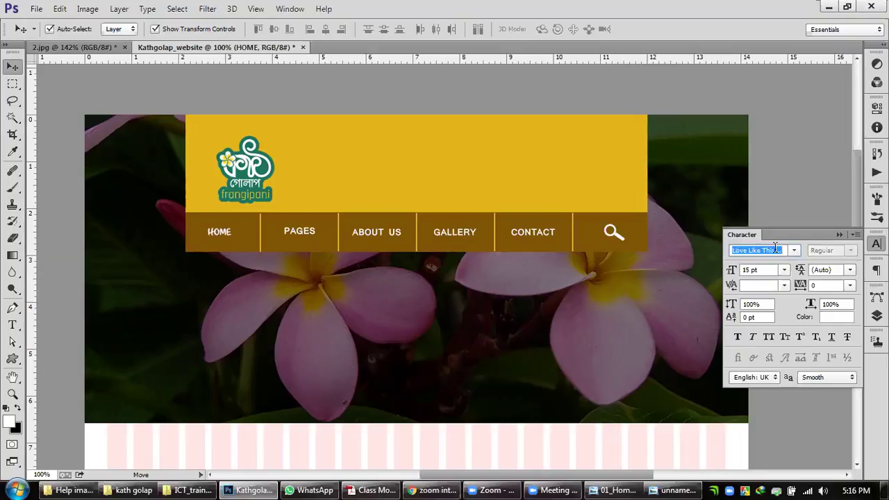
pyautogui.press('Up')
pyautogui.press('Up')
pyautogui.press('Up')
pyautogui.press('Up')
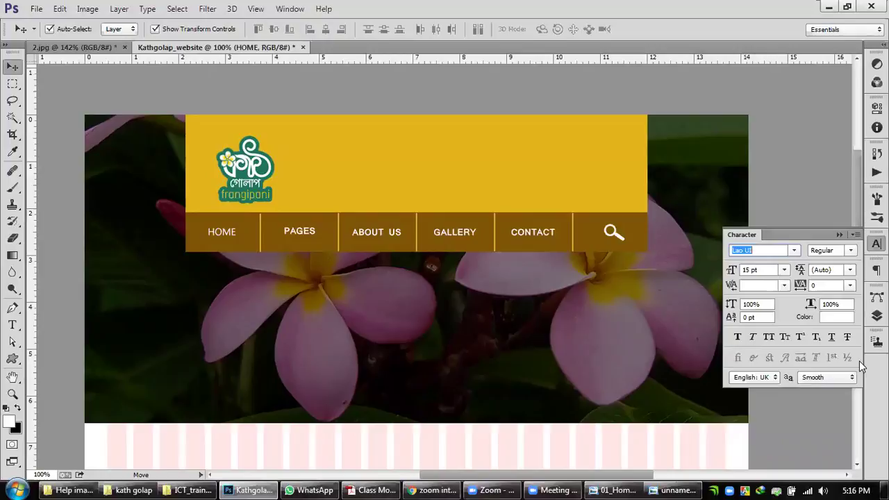
# Step: Return the HOME label's font to Latha in the Bold style
pyautogui.click(770, 272)
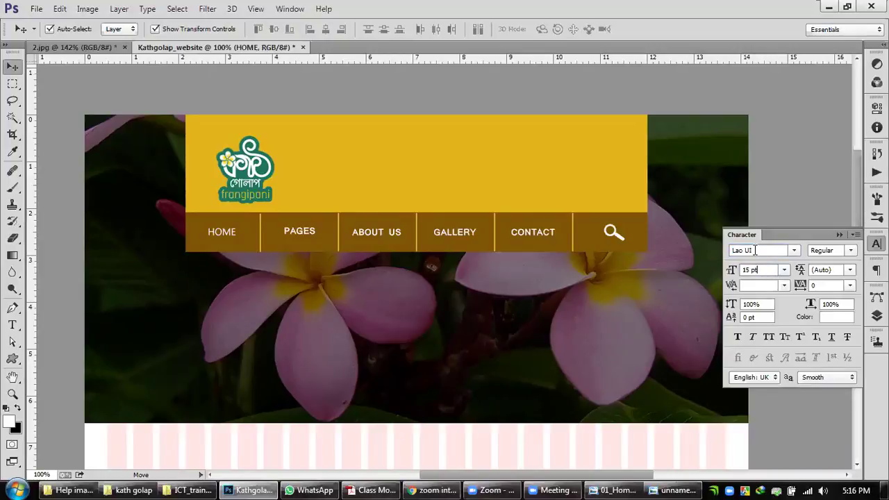
pyautogui.click(754, 250)
pyautogui.scroll(-2, 755, 250)
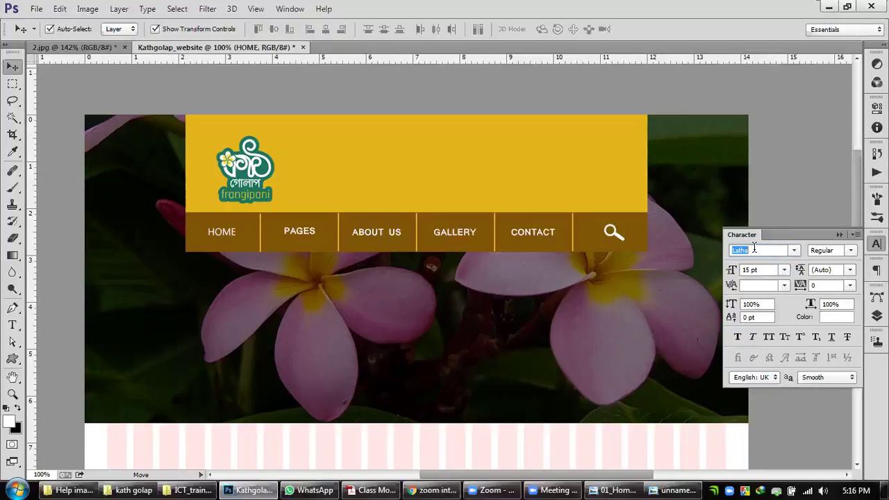
pyautogui.click(850, 251)
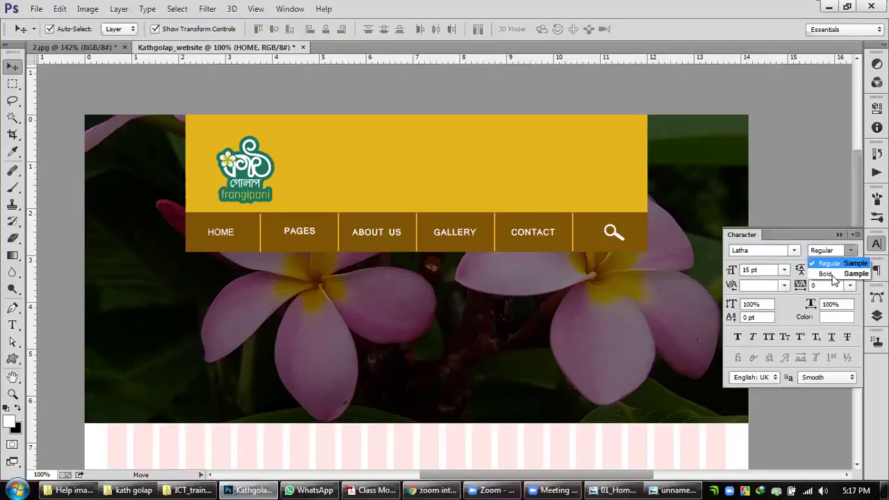
pyautogui.click(832, 275)
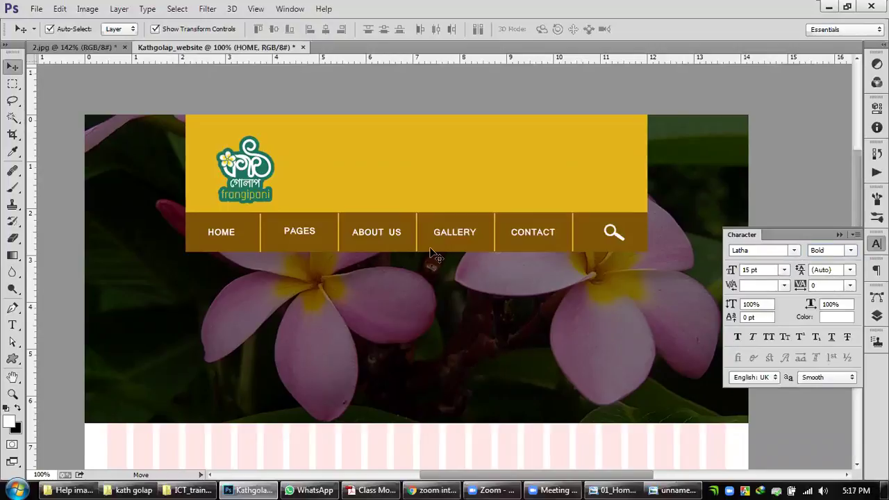
# Step: Set the PAGES menu label's font size to 18 pt
pyautogui.click(373, 237)
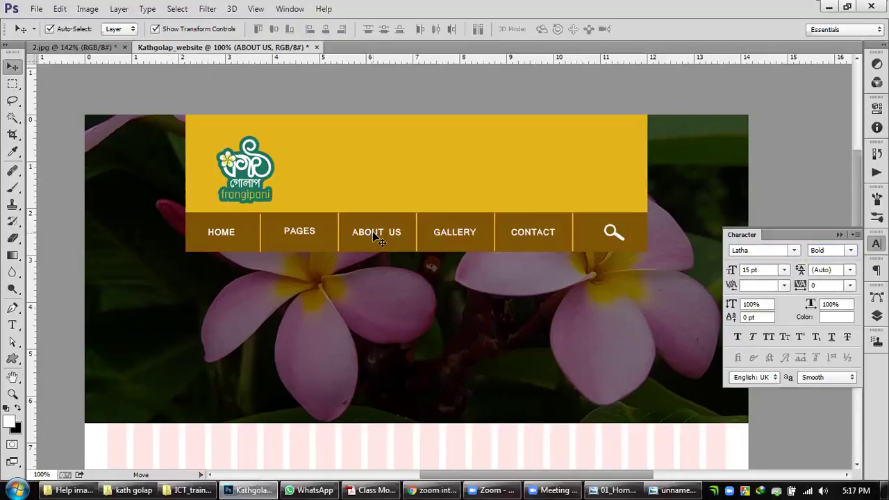
pyautogui.click(455, 233)
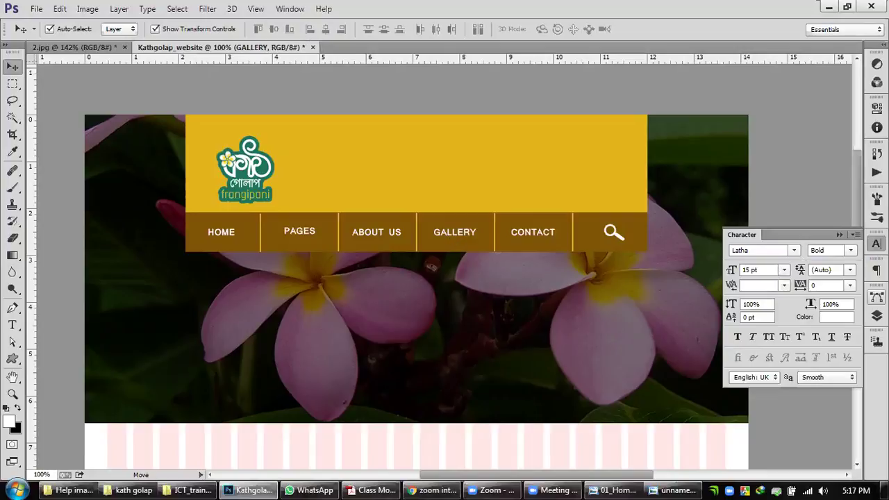
pyautogui.click(876, 315)
pyautogui.click(803, 296)
pyautogui.click(877, 244)
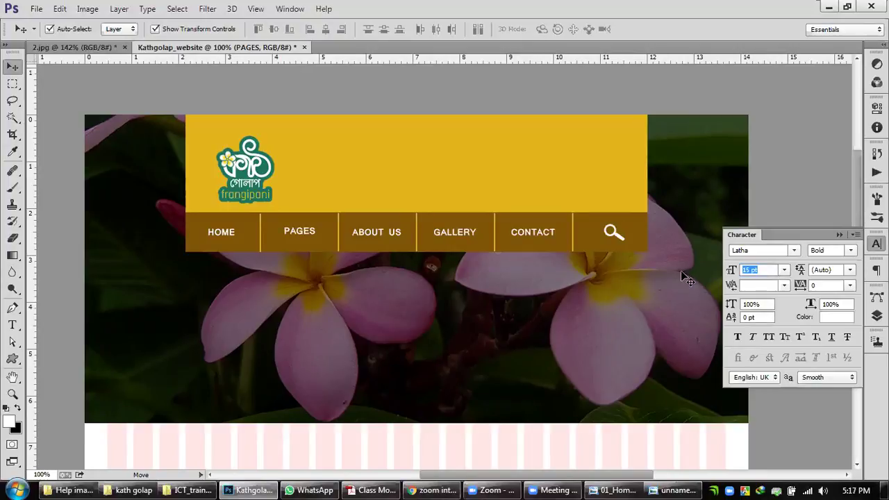
pyautogui.write('18')
pyautogui.press('Return')
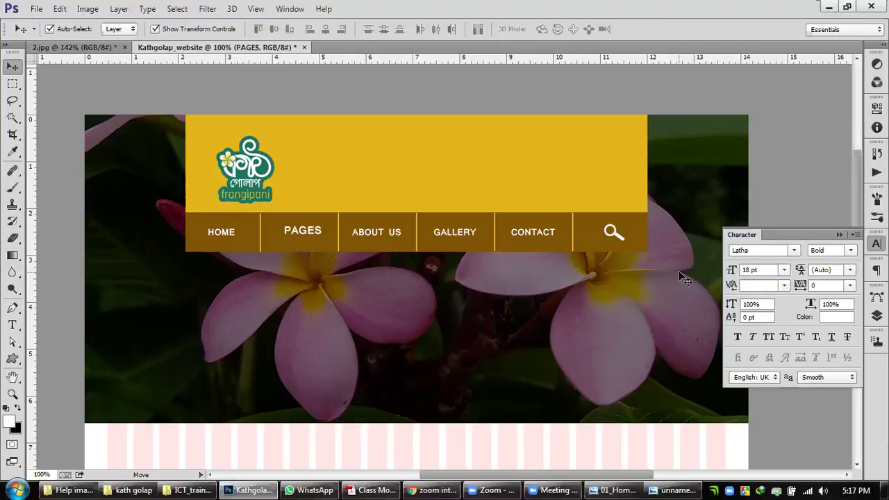
# Step: Switch the PAGES label to the Regular style and set its font size to 16 pt
pyautogui.click(850, 250)
pyautogui.click(853, 263)
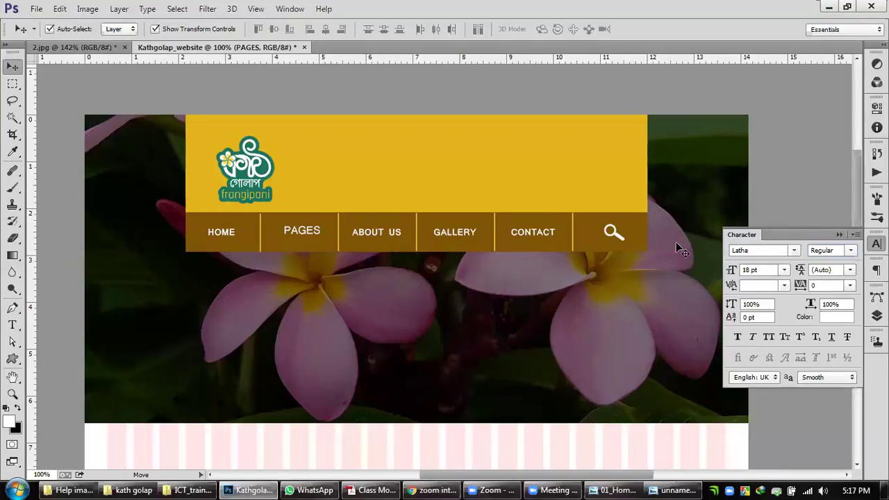
pyautogui.click(750, 269)
pyautogui.write('16')
pyautogui.press('Return')
pyautogui.click(665, 261)
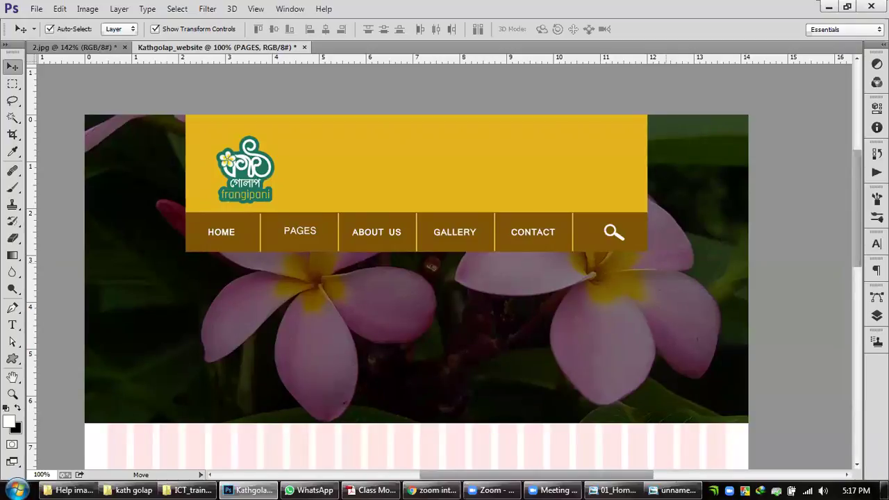
# Step: Try other font families on the PAGES label, including Lao UI, Kokila, GoomtiMJ and Gigi
pyautogui.click(877, 243)
pyautogui.click(783, 250)
pyautogui.press('Up')
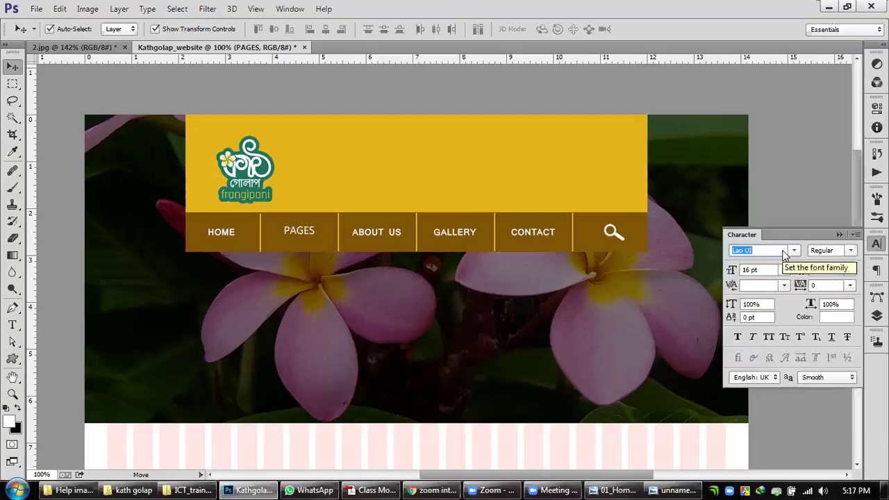
pyautogui.press('Up')
pyautogui.press('Up')
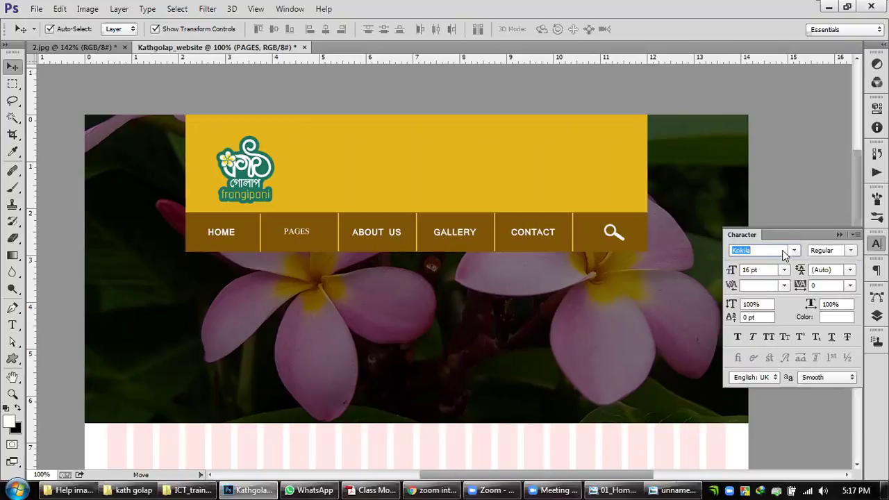
pyautogui.press('Up')
pyautogui.press('Up')
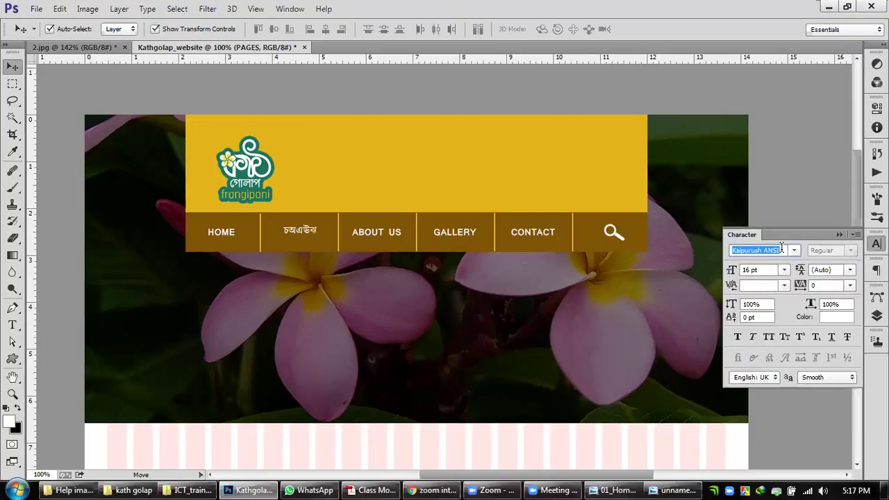
pyautogui.press('Up')
pyautogui.press('Up')
pyautogui.press('Up')
pyautogui.press('Up')
pyautogui.press('Up')
pyautogui.press('Up')
pyautogui.press('Up')
pyautogui.press('Up')
pyautogui.press('Up')
pyautogui.press('Up')
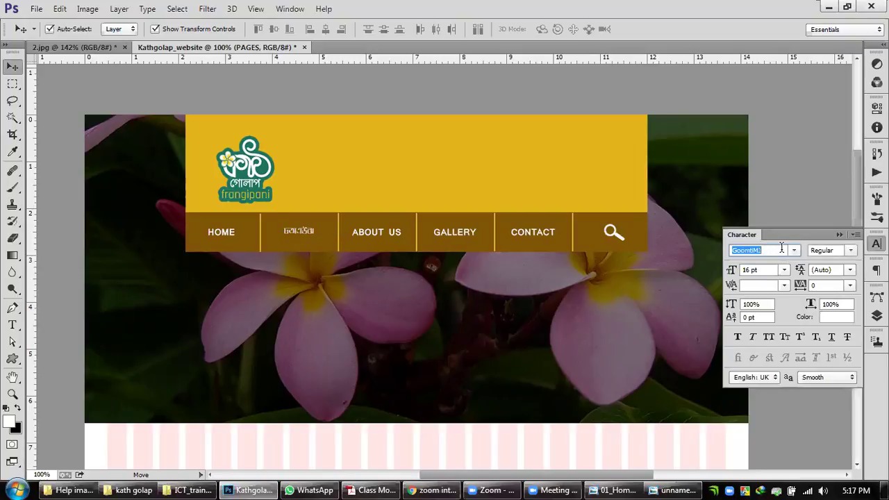
pyautogui.press('Up')
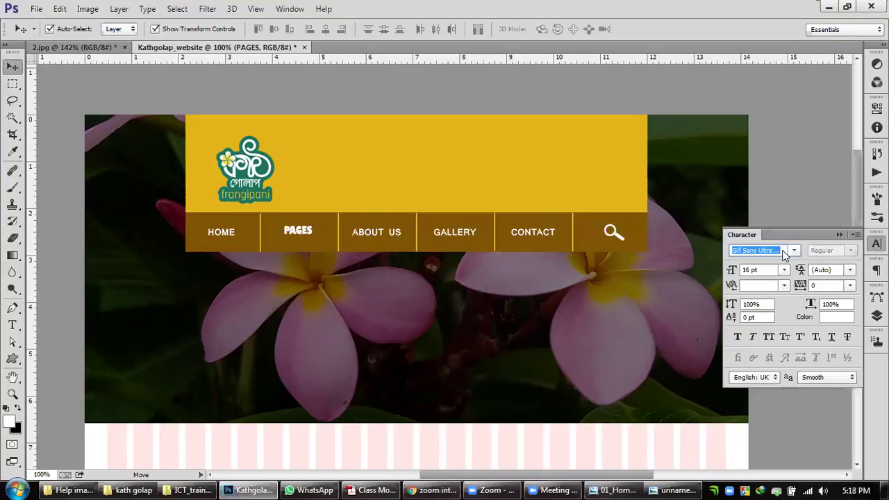
pyautogui.press('Up')
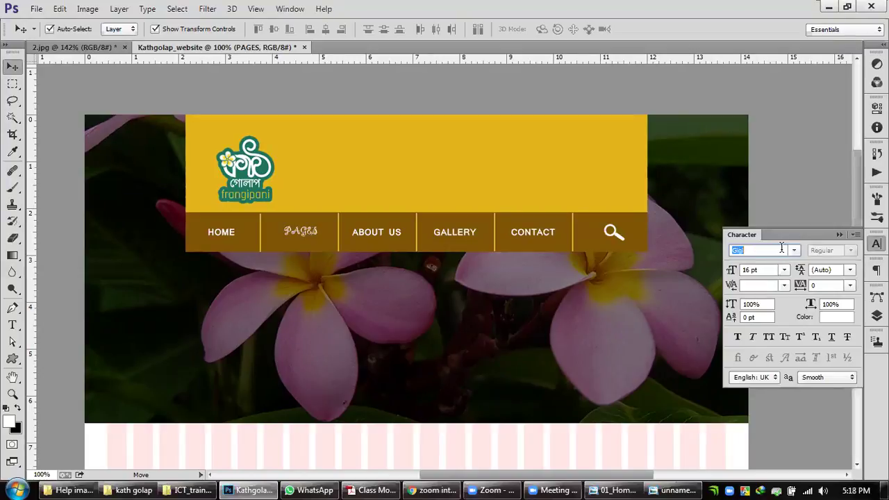
pyautogui.press('Up')
# Step: Go through more font families on the PAGES label and set it to Kartika in the Regular style
pyautogui.press('Down')
pyautogui.press('Down')
pyautogui.press('Down')
pyautogui.press('Down')
pyautogui.press('Down')
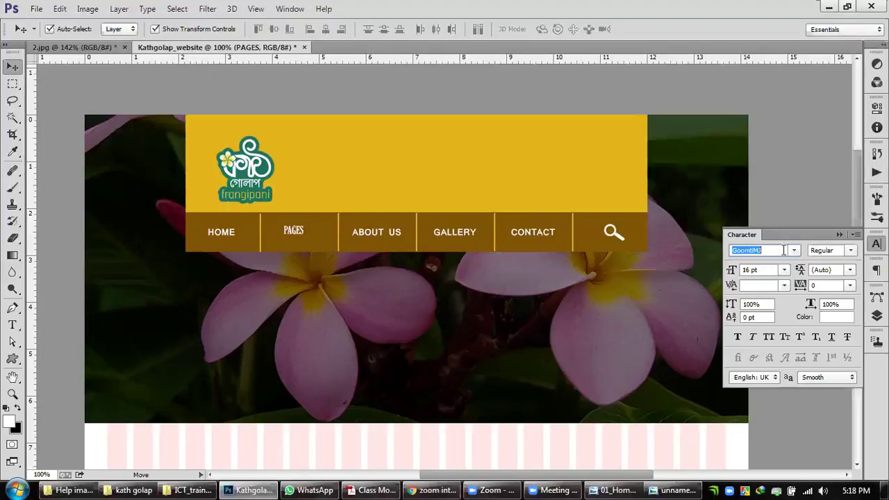
pyautogui.press('Down')
pyautogui.press('Down')
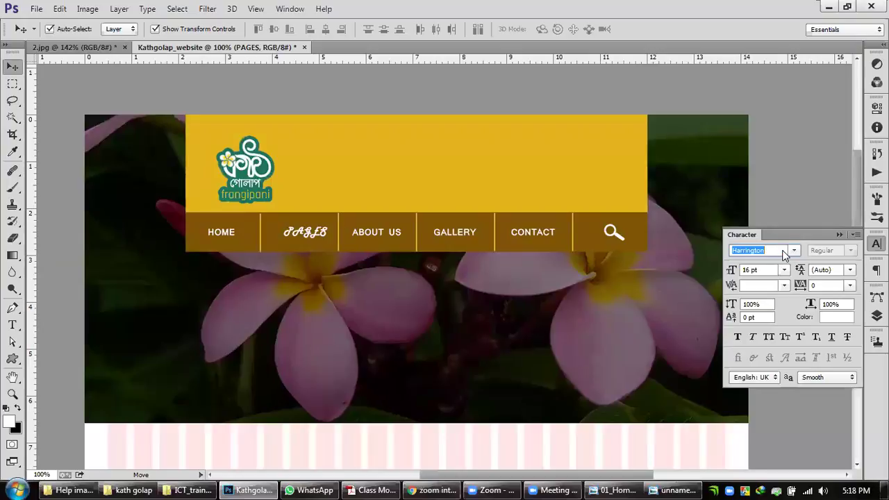
pyautogui.press('Down')
pyautogui.press('Down')
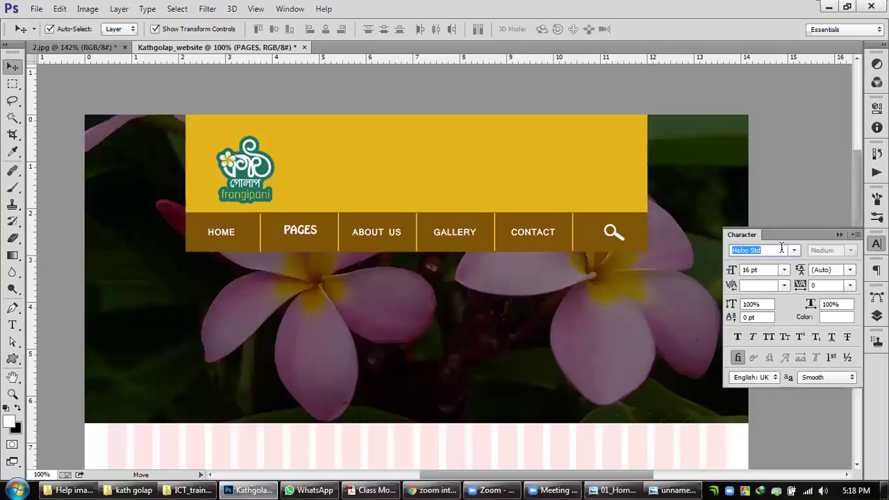
pyautogui.press('Down')
pyautogui.press('Down')
pyautogui.press('Down')
pyautogui.press('Down')
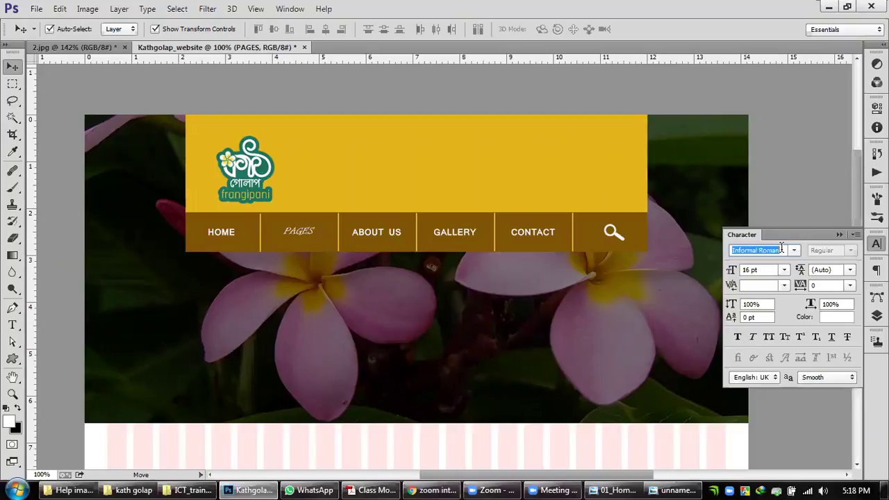
pyautogui.press('Down')
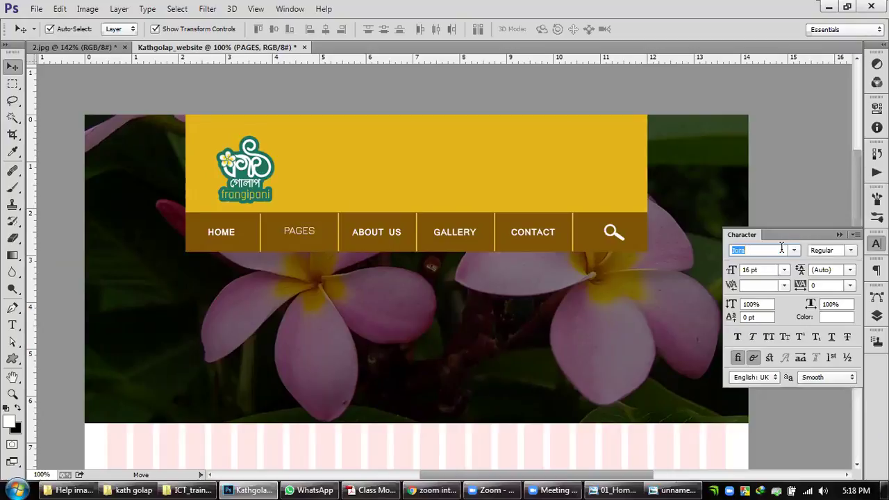
pyautogui.press('Down')
pyautogui.press('Down')
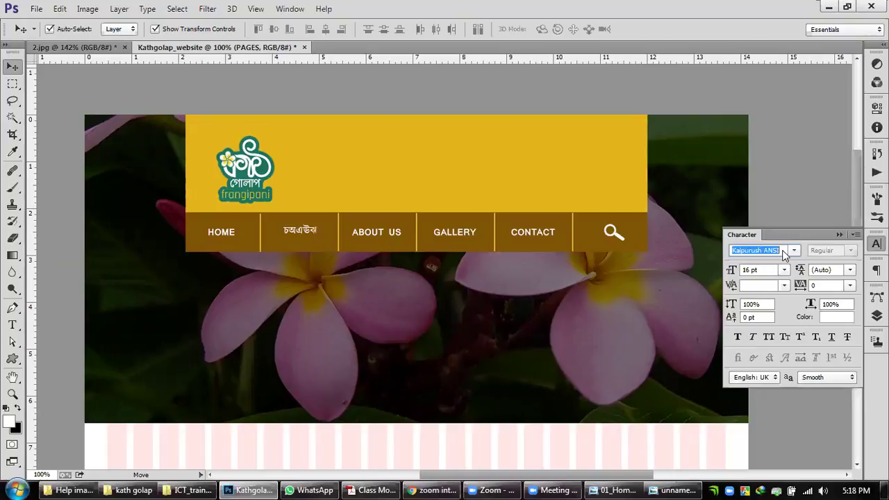
pyautogui.press('Down')
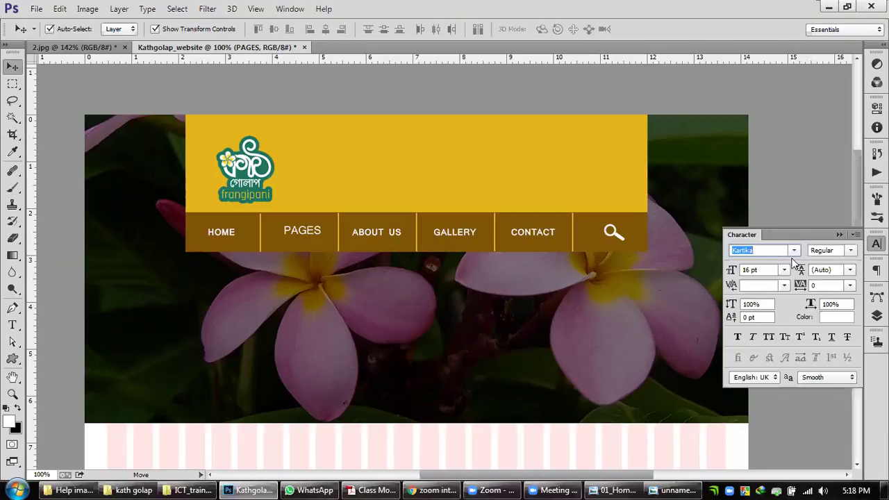
pyautogui.click(854, 252)
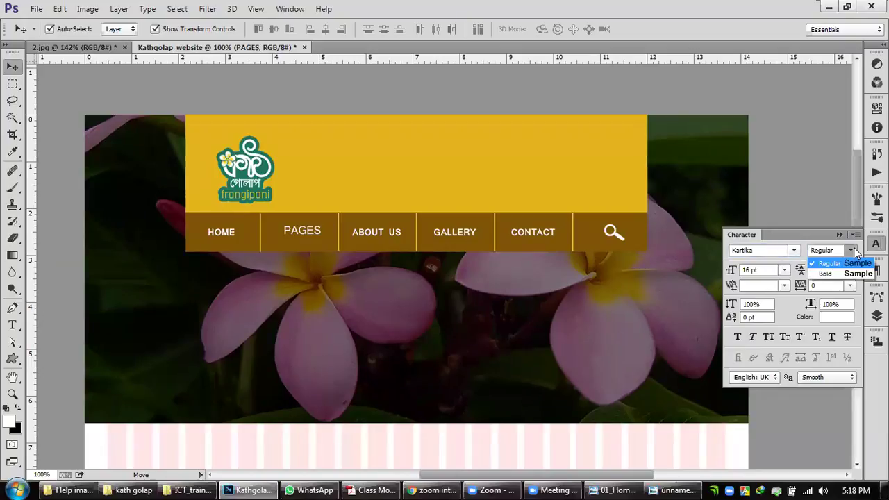
pyautogui.click(829, 263)
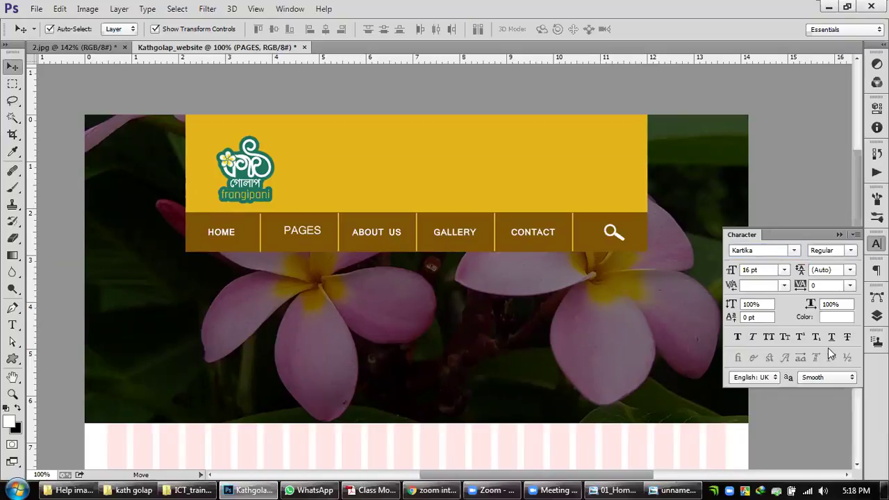
# Step: Try the Strong, Sharp and Crisp anti-aliasing methods on the PAGES label
pyautogui.click(853, 378)
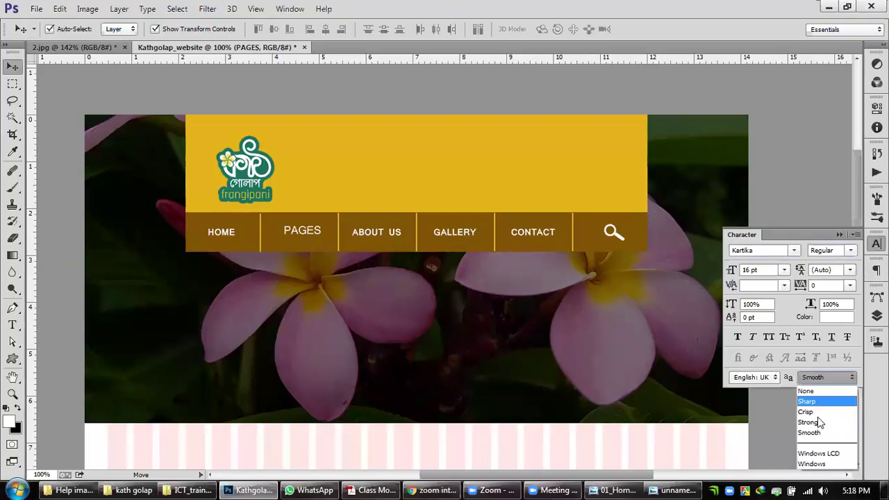
pyautogui.click(819, 422)
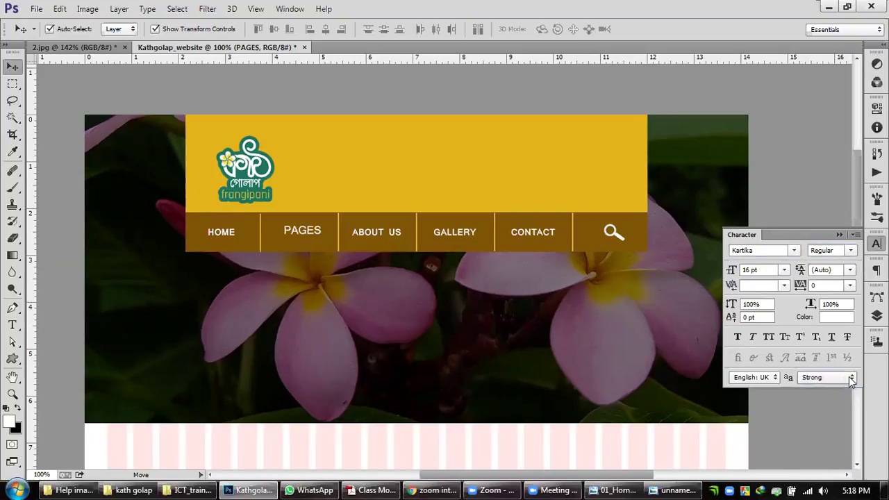
pyautogui.click(849, 376)
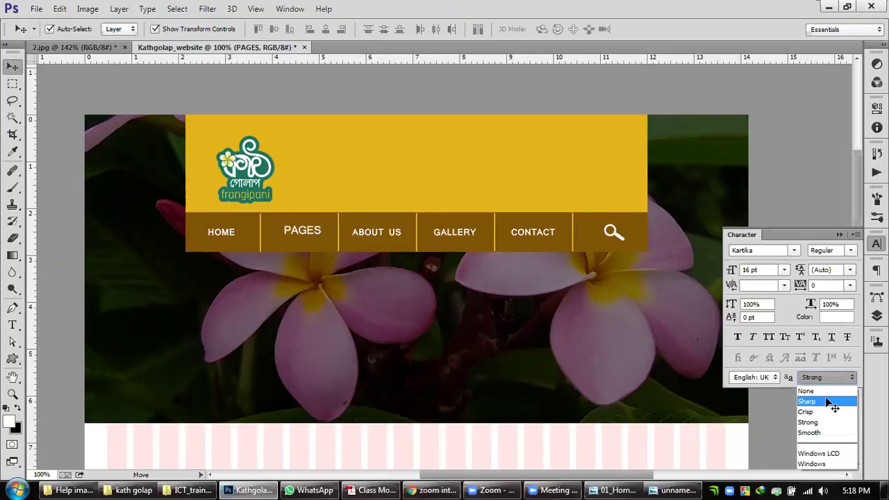
pyautogui.click(827, 400)
pyautogui.click(847, 376)
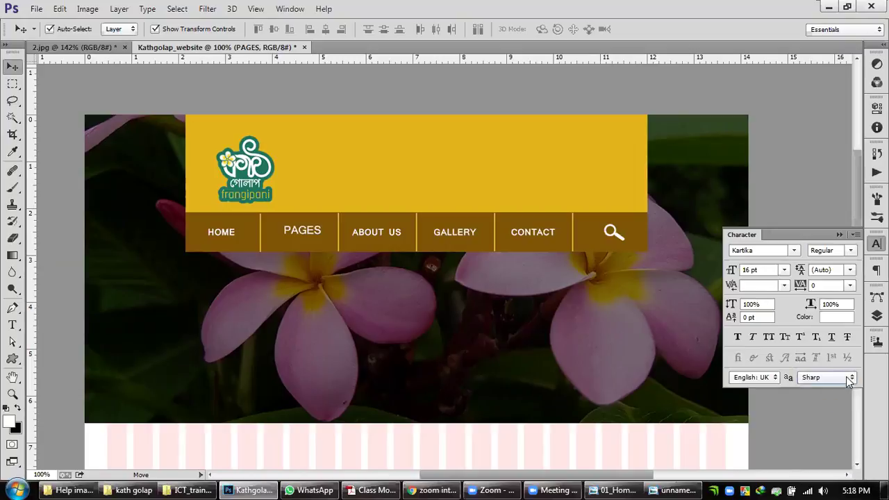
pyautogui.click(818, 422)
pyautogui.click(303, 240)
pyautogui.press('Down')
pyautogui.press('Down')
# Step: Set the PAGES label's anti-aliasing to Strong
pyautogui.click(827, 377)
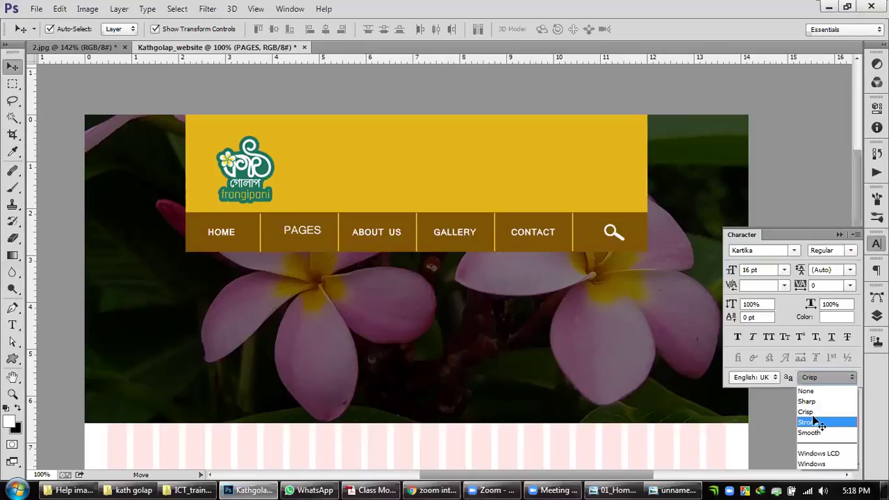
pyautogui.click(818, 425)
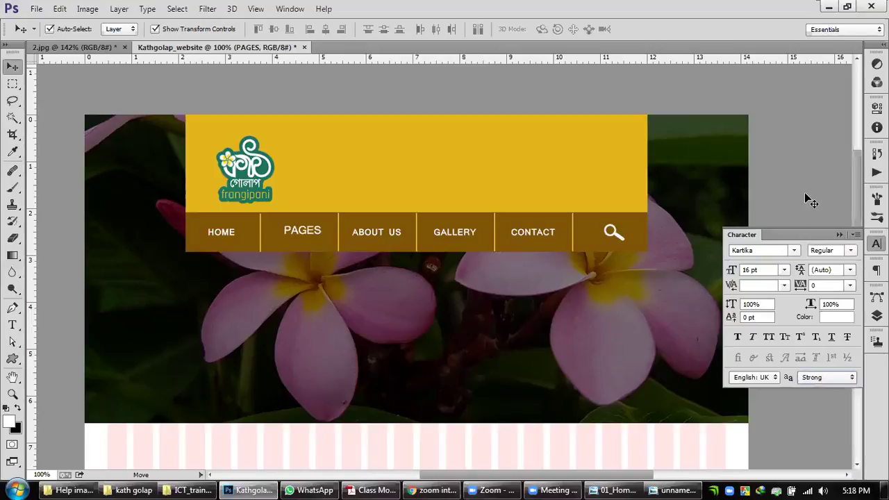
pyautogui.click(807, 199)
# Step: Nudge the PAGES label slightly down to line it up with the neighbouring menu labels
pyautogui.click(360, 237)
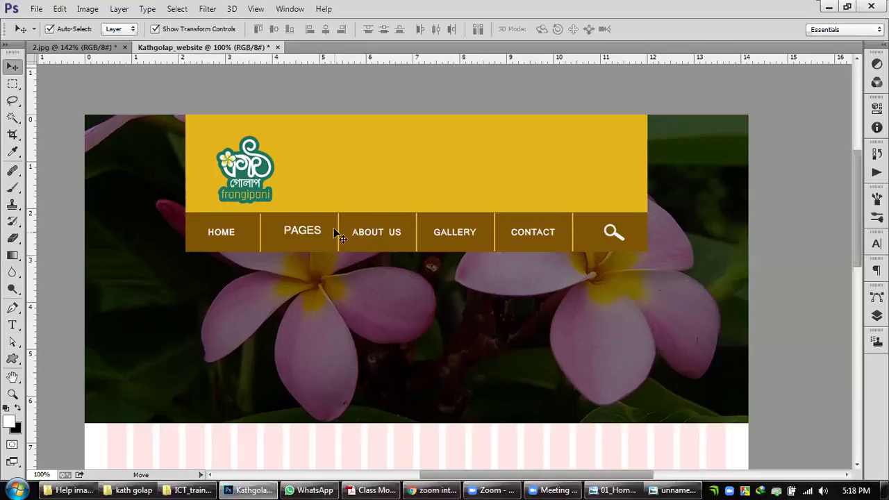
pyautogui.scroll(1, 310, 237)
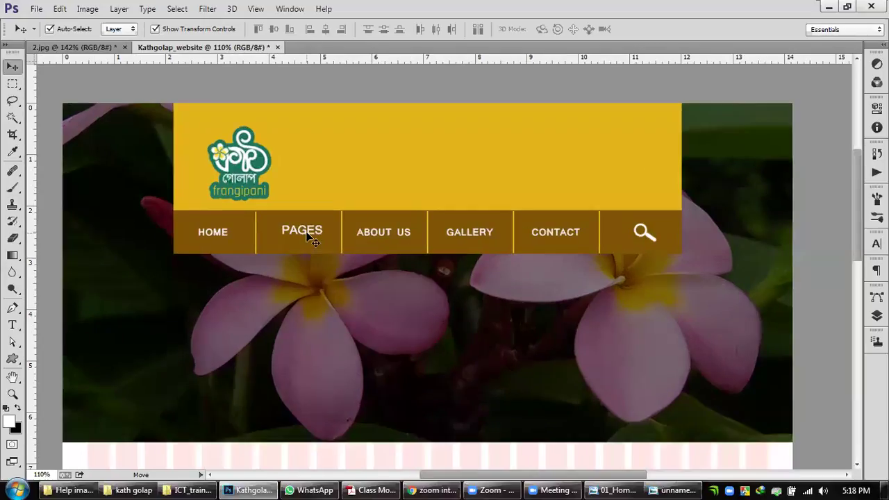
pyautogui.scroll(5, 311, 238)
pyautogui.click(306, 250)
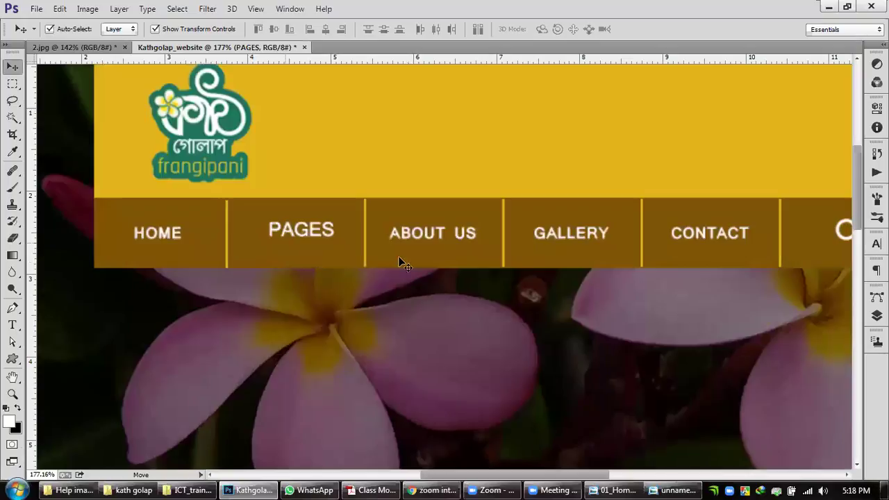
pyautogui.press('Down')
pyautogui.press('Down')
pyautogui.click(174, 236)
pyautogui.click(299, 234)
pyautogui.click(13, 394)
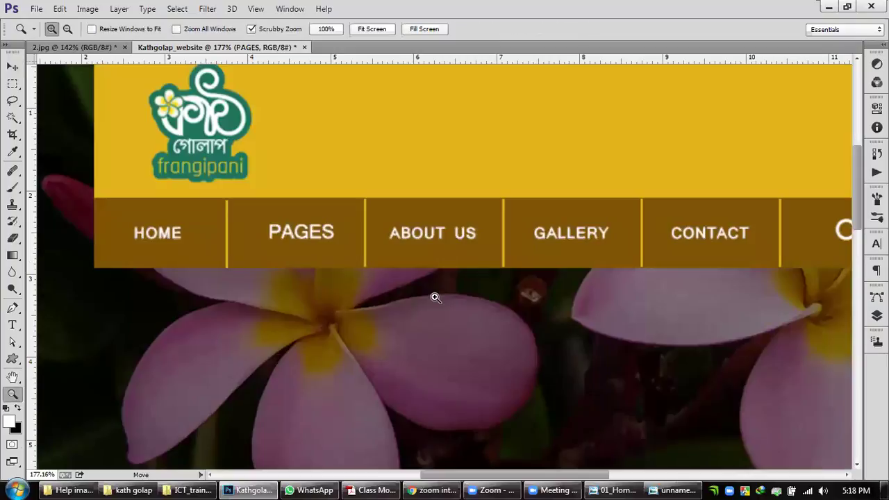
pyautogui.hotkey('ctrl', '1')
pyautogui.moveTo(514, 303); pyautogui.dragTo(461, 299)
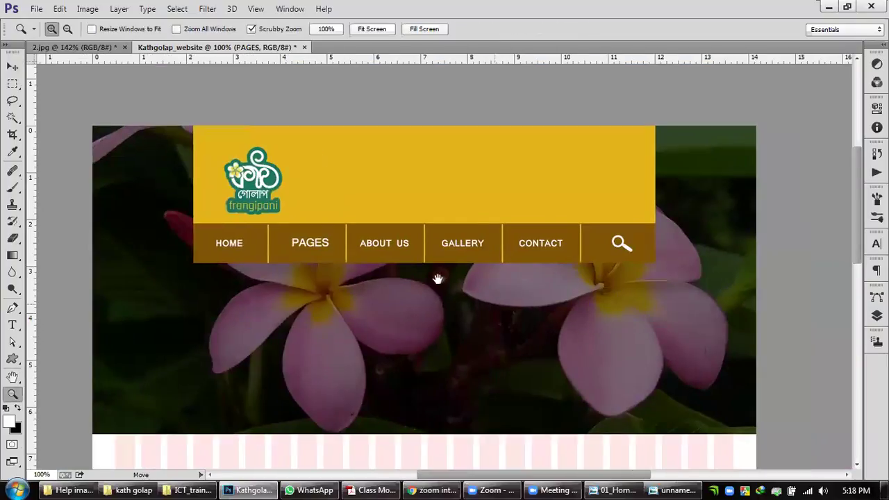
pyautogui.press('v')
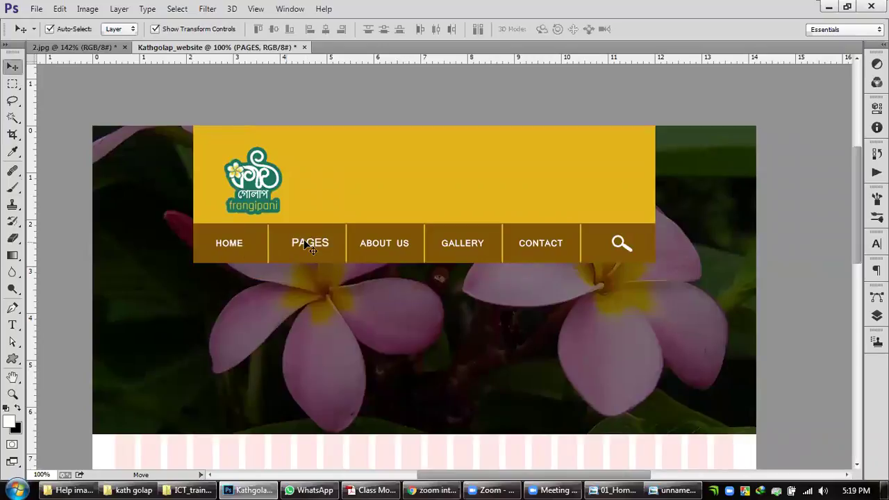
# Step: Try the Khand, Khmer UI, Kokila and Kristen ITC font families on the PAGES label
pyautogui.click(877, 315)
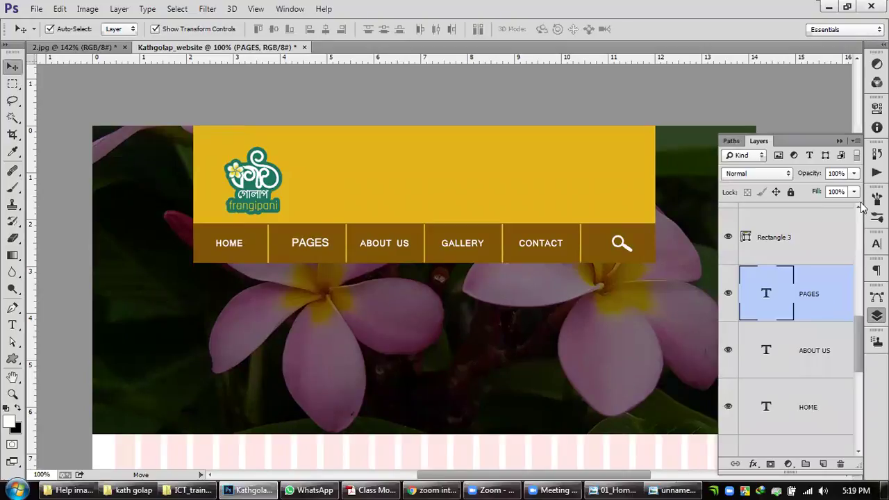
pyautogui.click(876, 243)
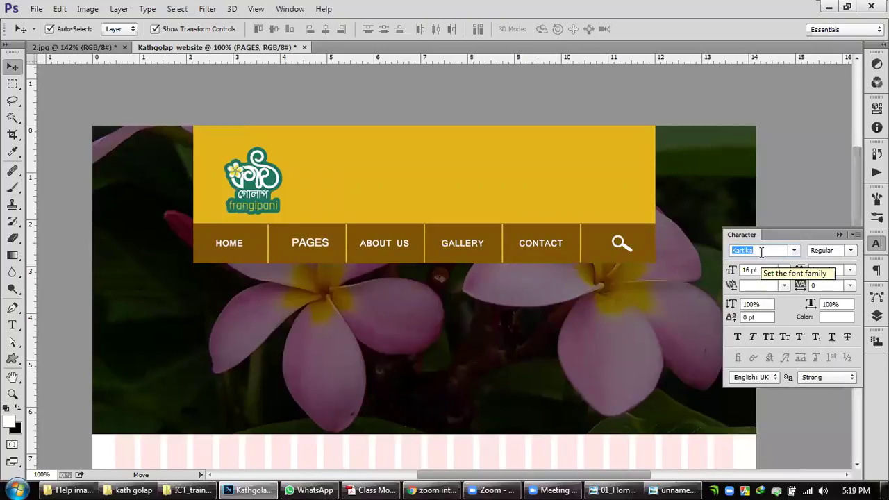
pyautogui.press('Down')
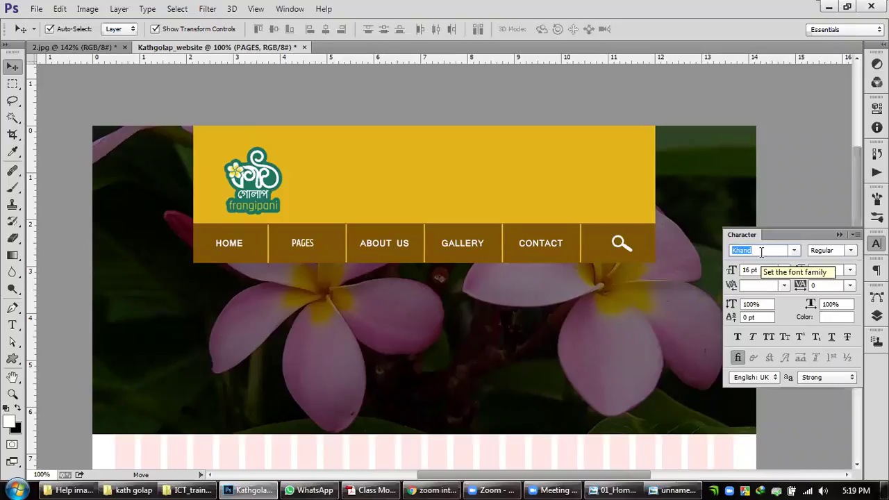
pyautogui.press('Down')
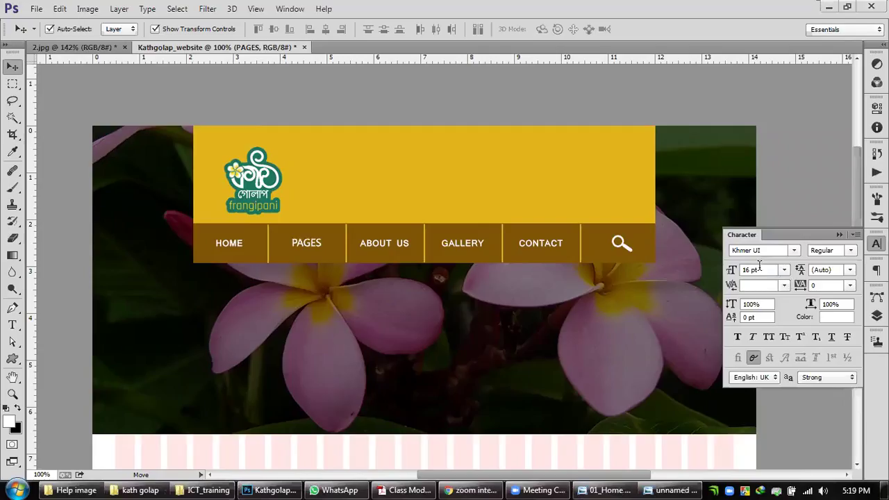
pyautogui.click(766, 249)
pyautogui.press('Down')
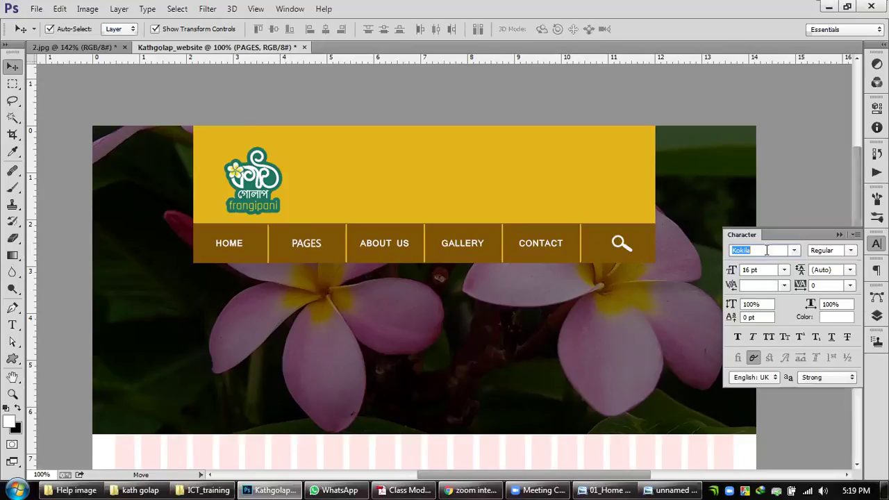
pyautogui.press('Down')
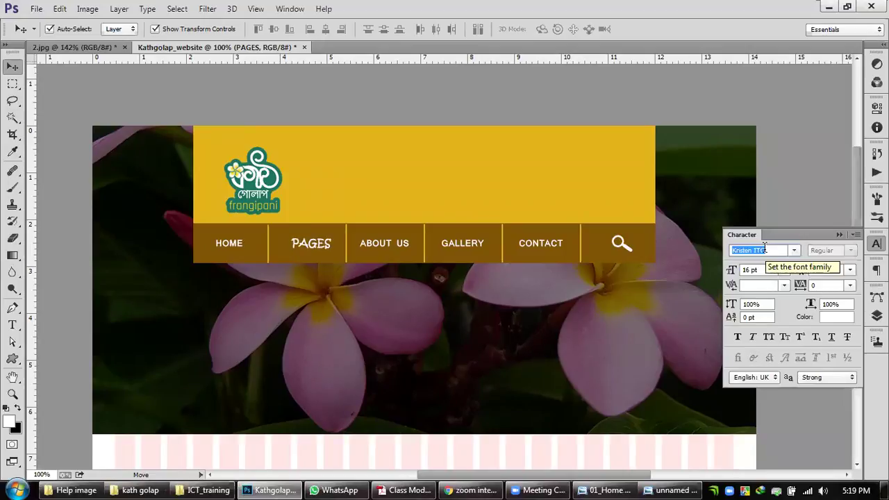
# Step: Set the HOME label's font size to 16 pt
pyautogui.click(230, 243)
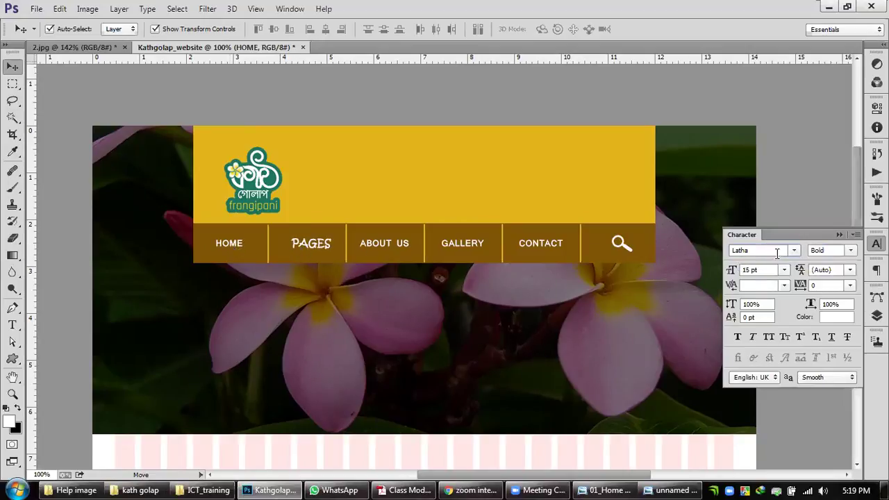
pyautogui.click(726, 270)
pyautogui.press('Up')
# Step: Apply the HOME label's Latha font family to the PAGES label
pyautogui.click(735, 252)
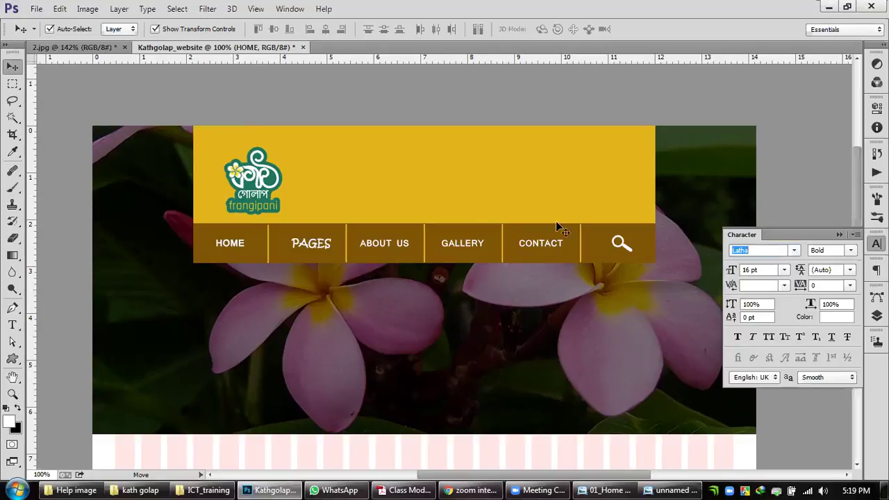
pyautogui.click(312, 243)
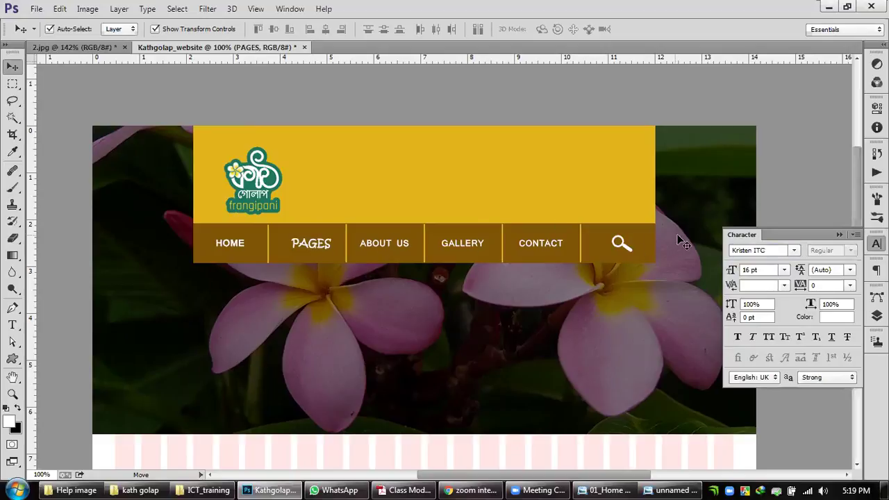
pyautogui.click(770, 250)
pyautogui.write('Latha')
pyautogui.press('Return')
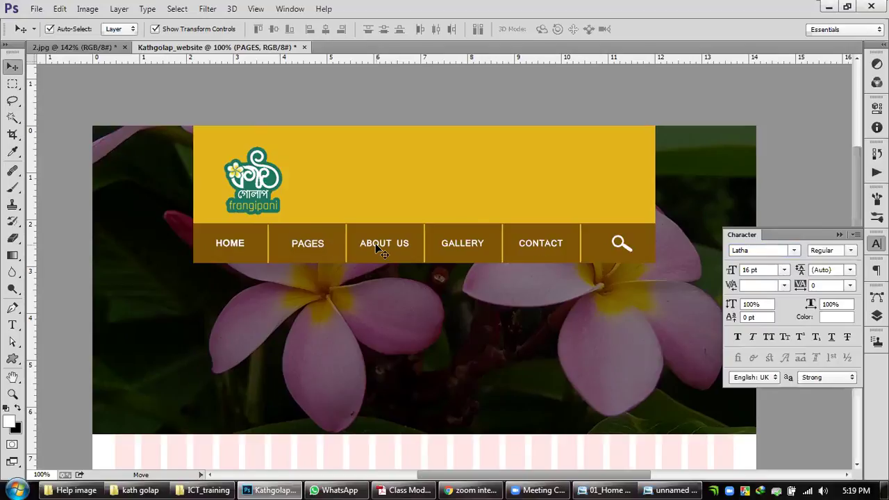
# Step: Set the font size of the ABOUT US, GALLERY and CONTACT labels together to 16 pt
pyautogui.click(377, 246)
pyautogui.keyDown('shift'); pyautogui.click(540, 243); pyautogui.keyUp('shift')
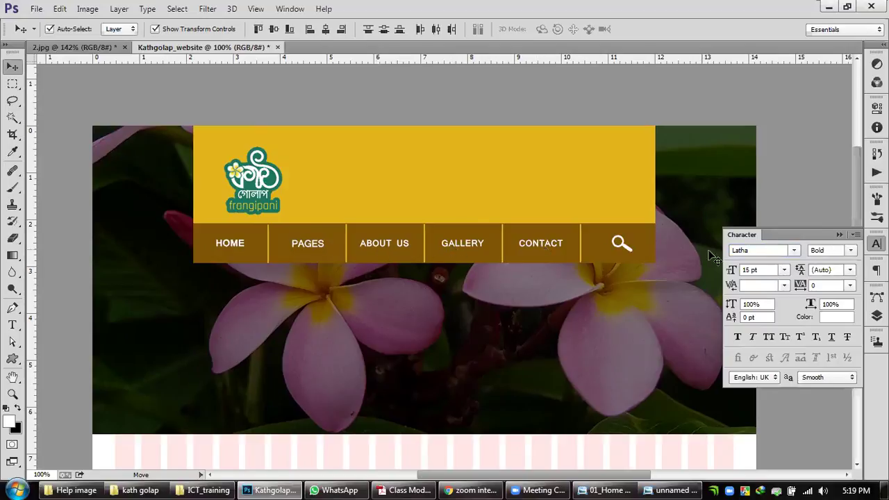
pyautogui.click(761, 270)
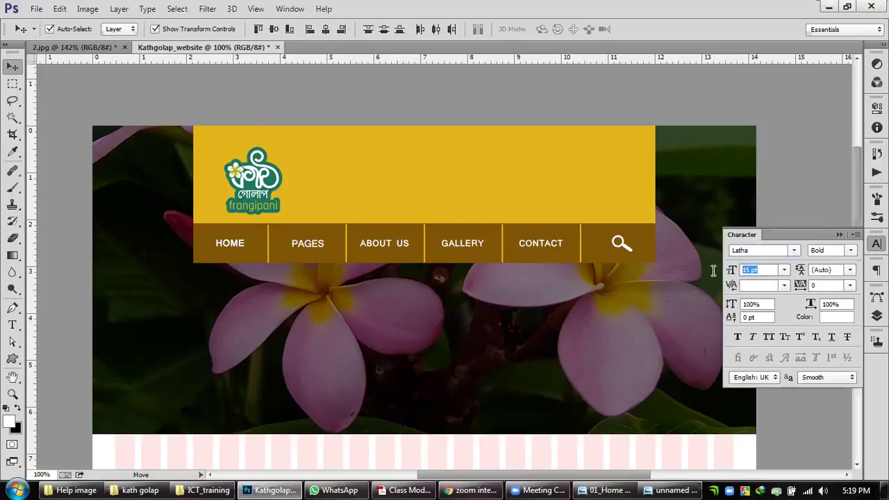
pyautogui.write('16')
pyautogui.press('Return')
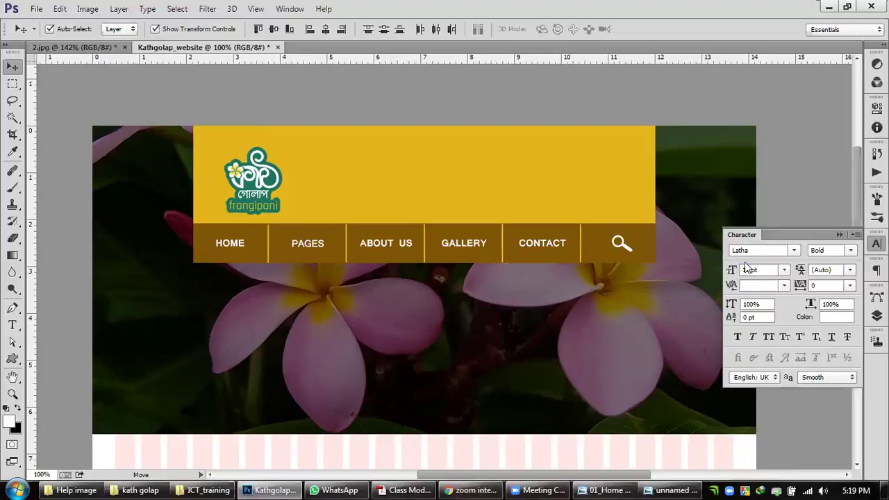
# Step: Set the PAGES label's font style to Bold to match the neighbouring menu labels
pyautogui.click(316, 245)
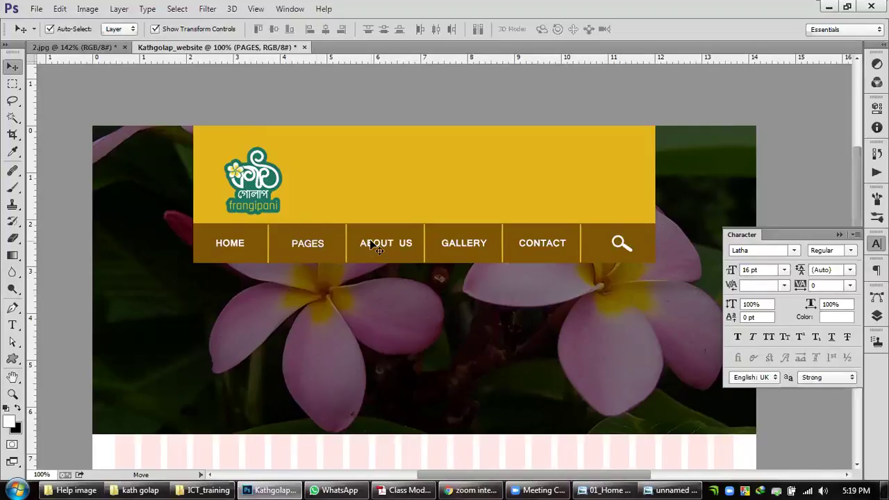
pyautogui.click(375, 244)
pyautogui.click(314, 247)
pyautogui.click(851, 251)
pyautogui.click(833, 260)
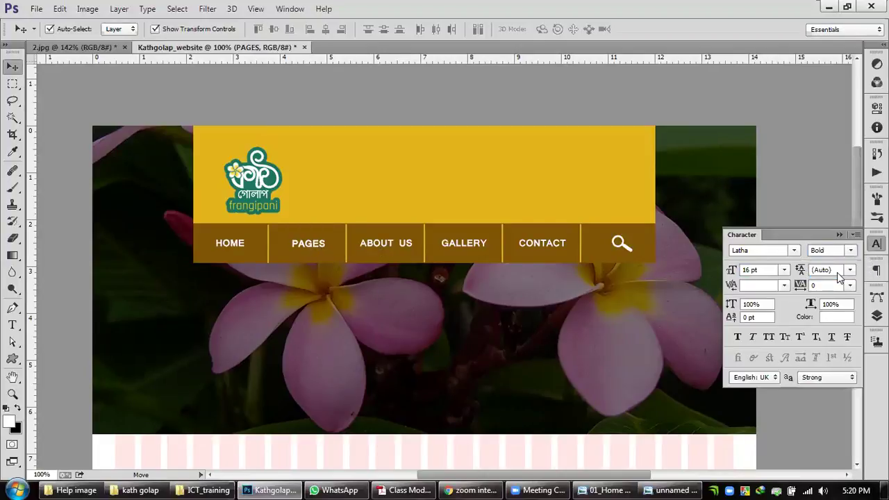
pyautogui.click(840, 236)
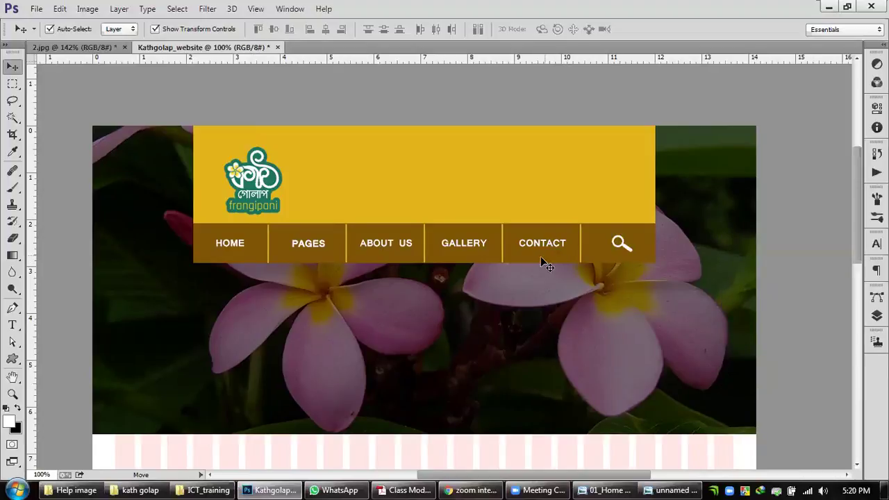
# Step: Examine the header and its menu at several magnifications and compare them with the Medix reference layout in 2.jpg
pyautogui.scroll(-5, 539, 258)
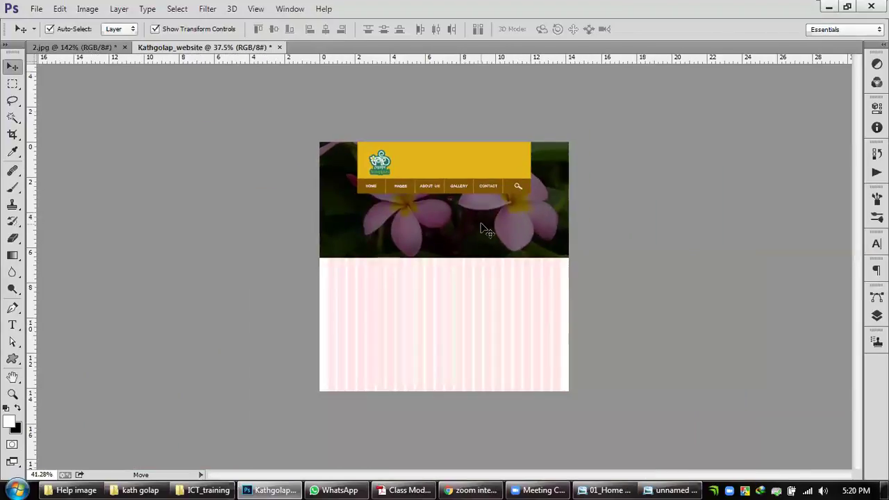
pyautogui.scroll(2, 484, 229)
pyautogui.scroll(1, 494, 166)
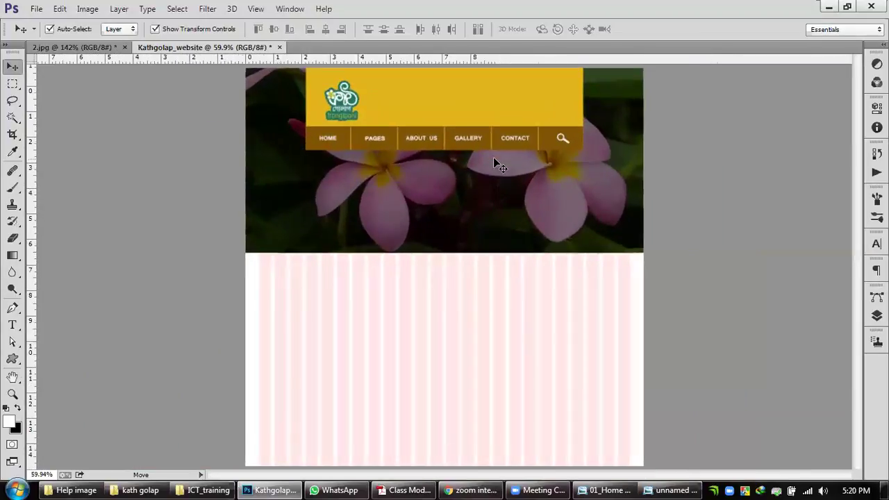
pyautogui.scroll(2, 494, 164)
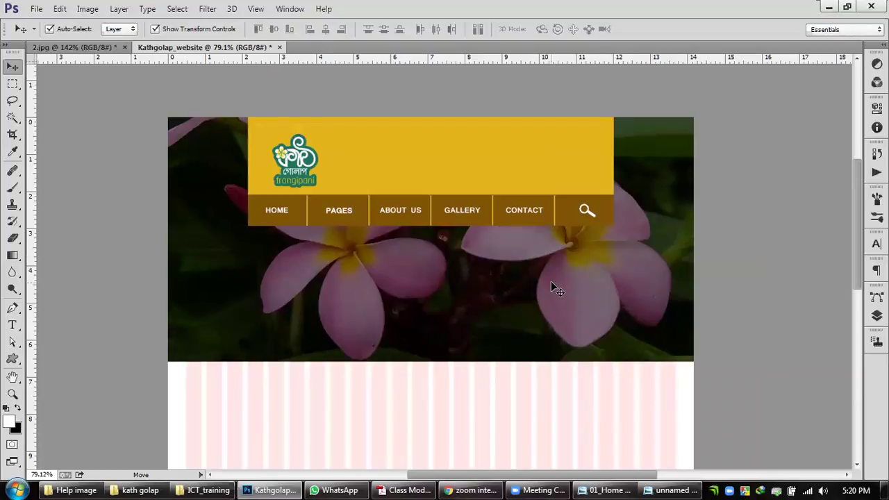
pyautogui.scroll(-2, 552, 288)
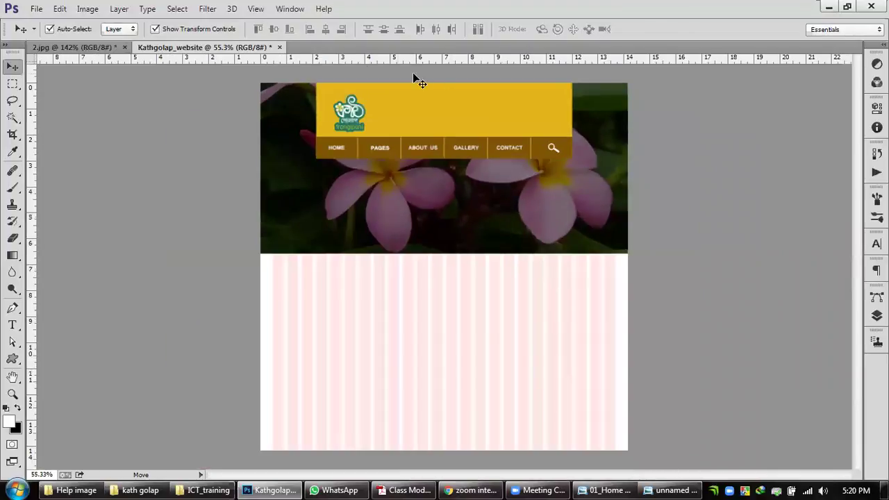
pyautogui.click(111, 48)
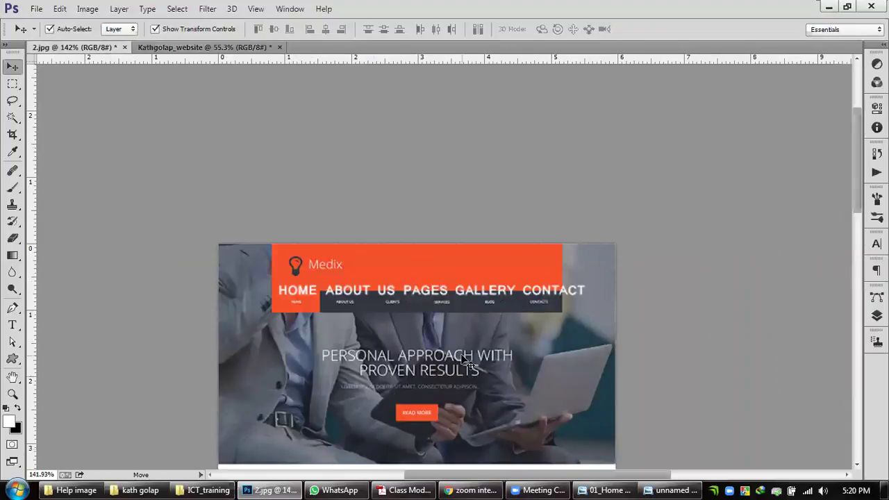
pyautogui.scroll(-3, 464, 335)
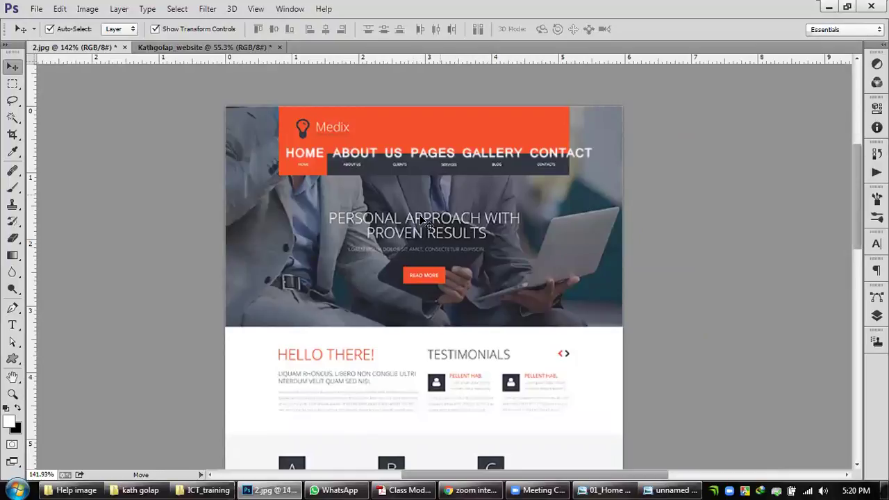
pyautogui.scroll(2, 457, 260)
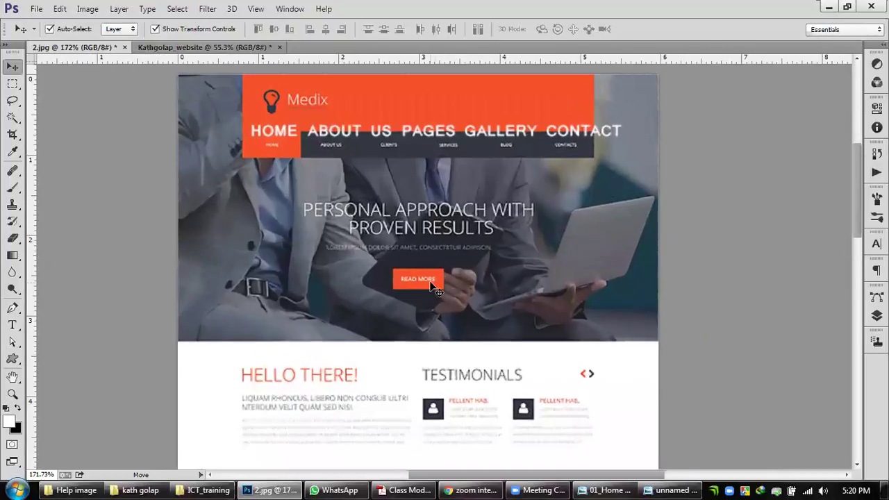
pyautogui.click(218, 47)
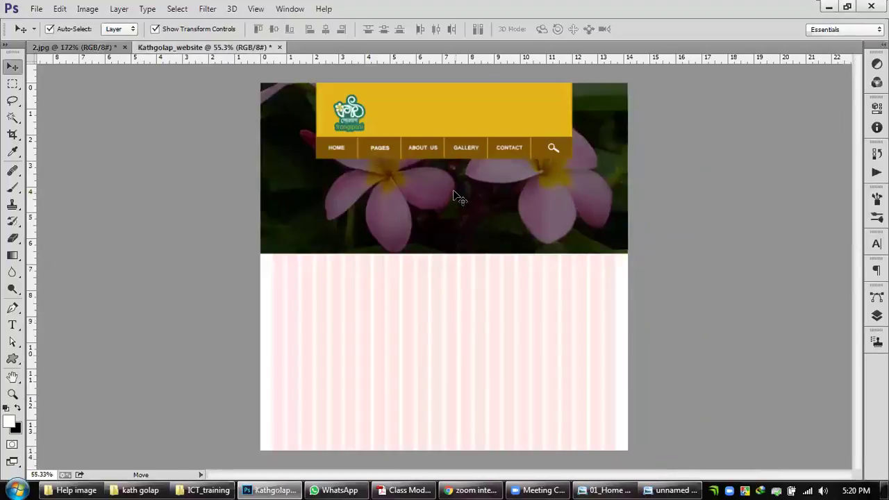
pyautogui.scroll(2, 474, 280)
pyautogui.moveTo(472, 171); pyautogui.dragTo(472, 234)
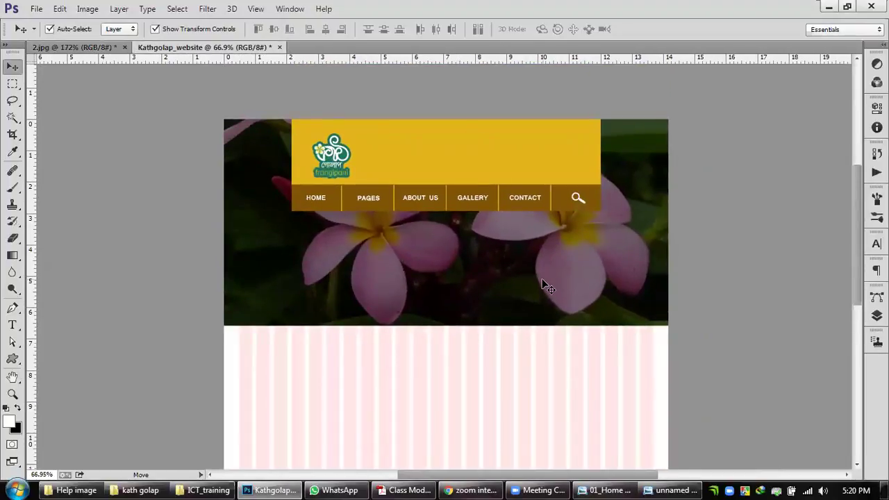
# Step: Look over the sections of the 2.jpg reference layout and compare its proportions with the whole Kathgolap_website page
pyautogui.hotkey('ctrl', 'Tab')
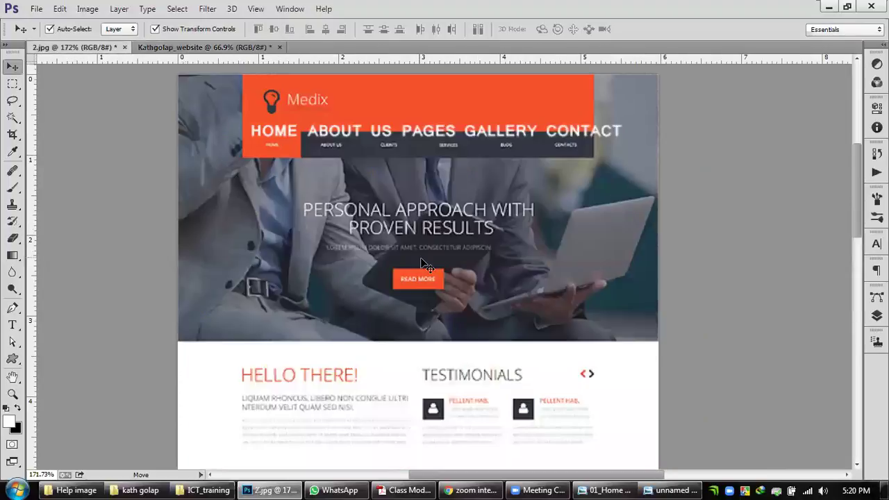
pyautogui.scroll(-3, 422, 260)
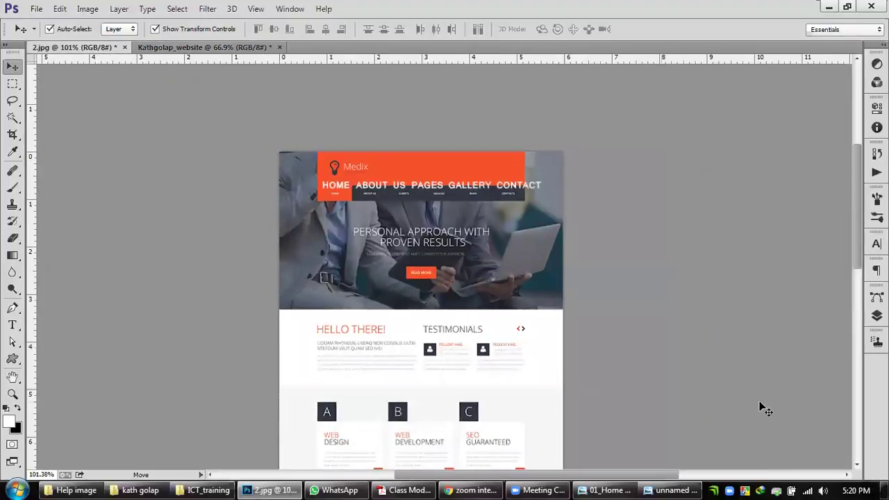
pyautogui.scroll(-2, 856, 281)
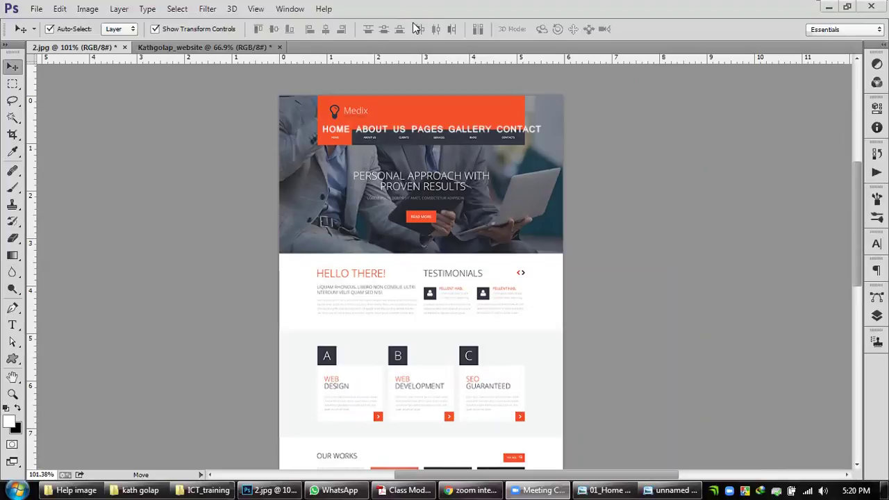
pyautogui.click(257, 47)
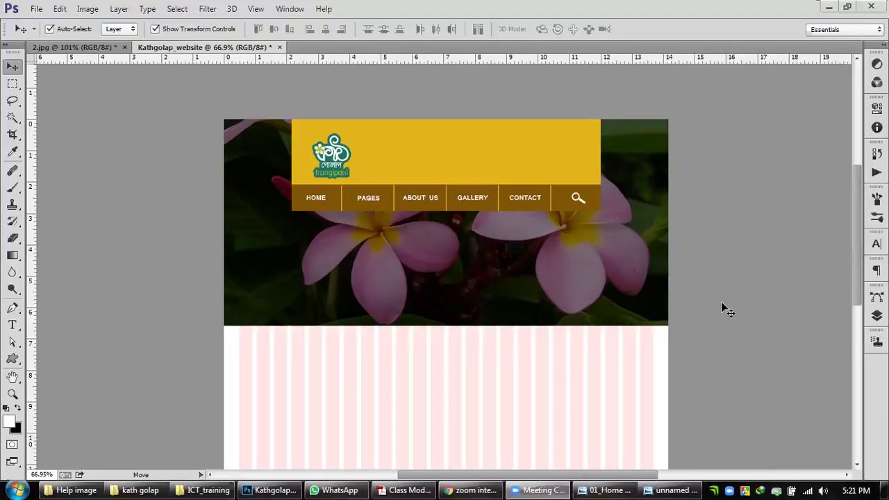
pyautogui.scroll(-2, 607, 334)
pyautogui.scroll(1, 516, 284)
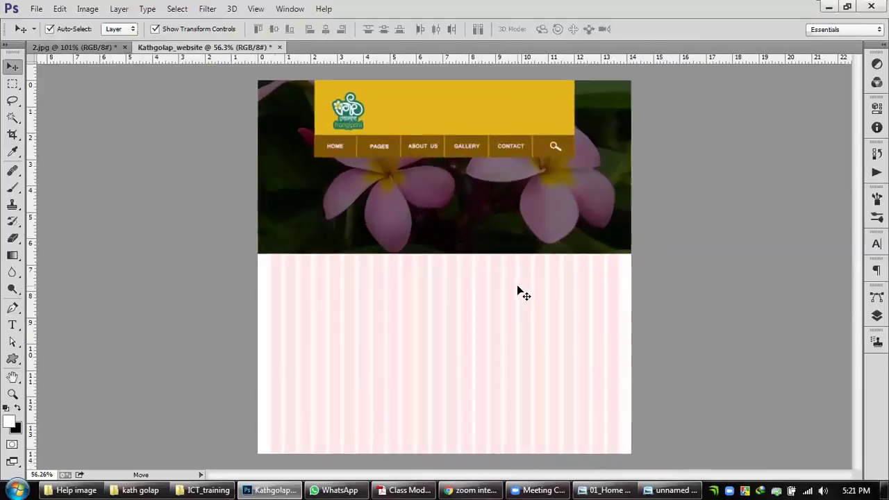
pyautogui.scroll(2, 468, 181)
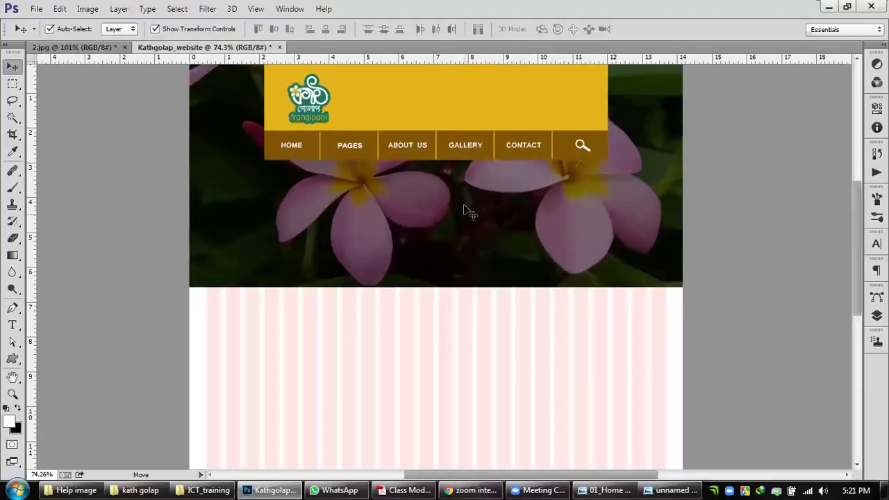
pyautogui.scroll(-2, 464, 223)
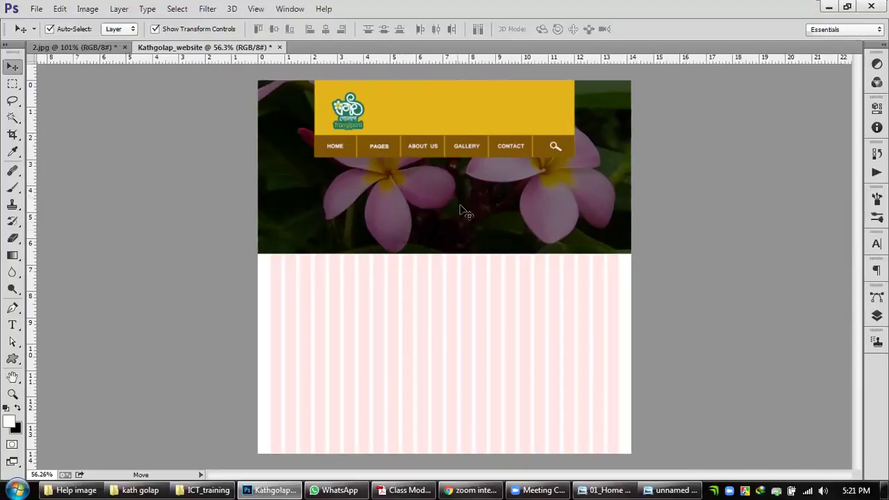
# Step: Recolour the Header_1 block to teal #43cfa6, trying red tones first and working from the green sampled from the logo
pyautogui.click(487, 111)
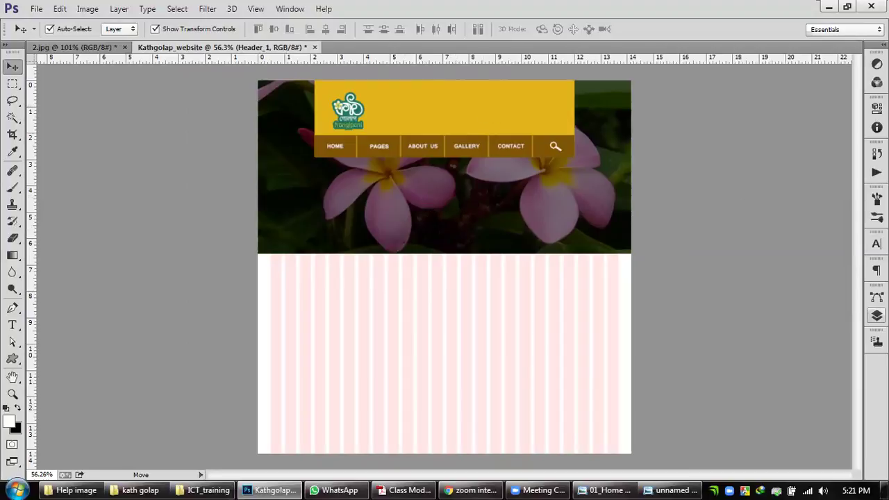
pyautogui.click(876, 315)
pyautogui.moveTo(856, 291); pyautogui.dragTo(858, 407)
pyautogui.doubleClick(790, 321)
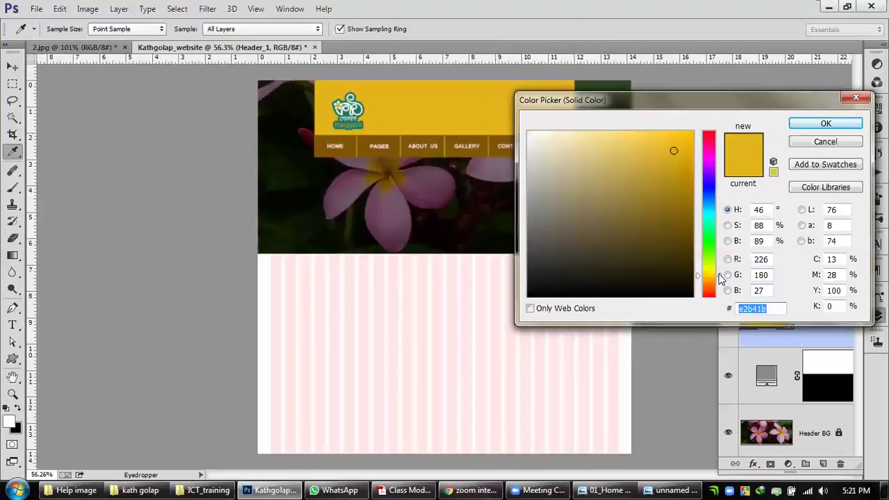
pyautogui.moveTo(720, 278); pyautogui.dragTo(722, 305)
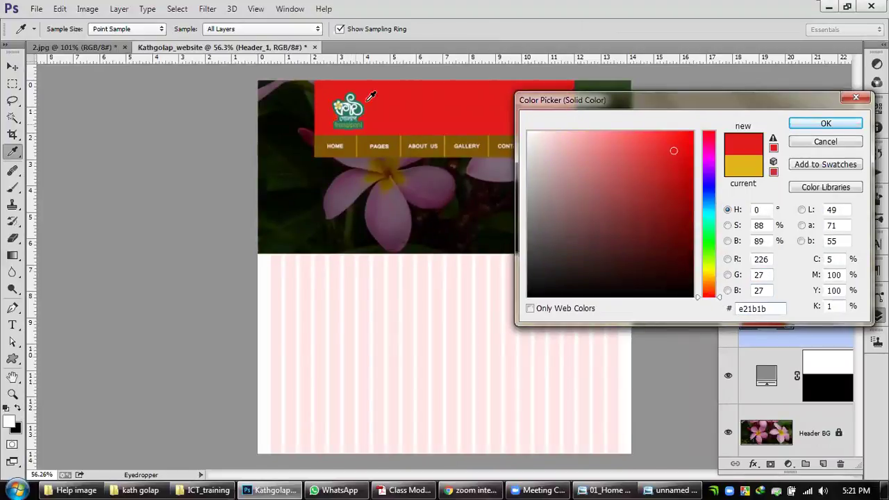
pyautogui.moveTo(669, 155)
pyautogui.mouseDown()
pyautogui.moveTo(688, 108)
pyautogui.moveTo(646, 122)
pyautogui.moveTo(624, 143)
pyautogui.moveTo(647, 114)
pyautogui.mouseUp()
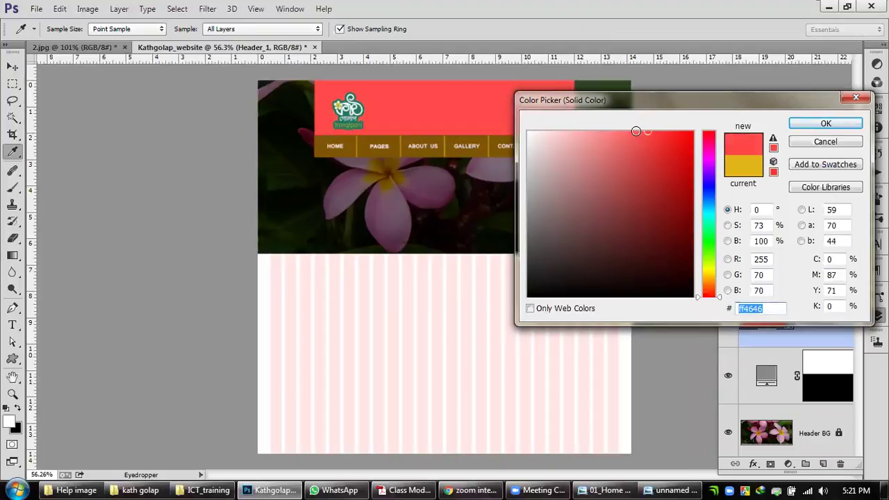
pyautogui.click(634, 132)
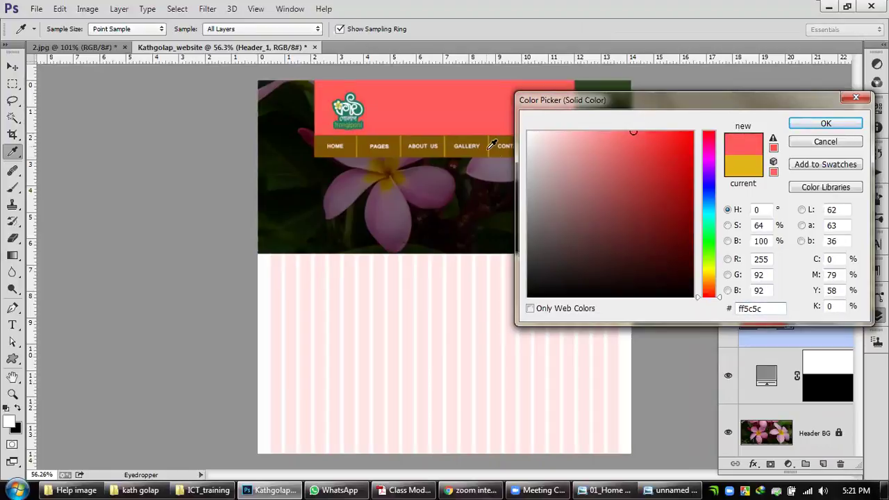
pyautogui.click(349, 111)
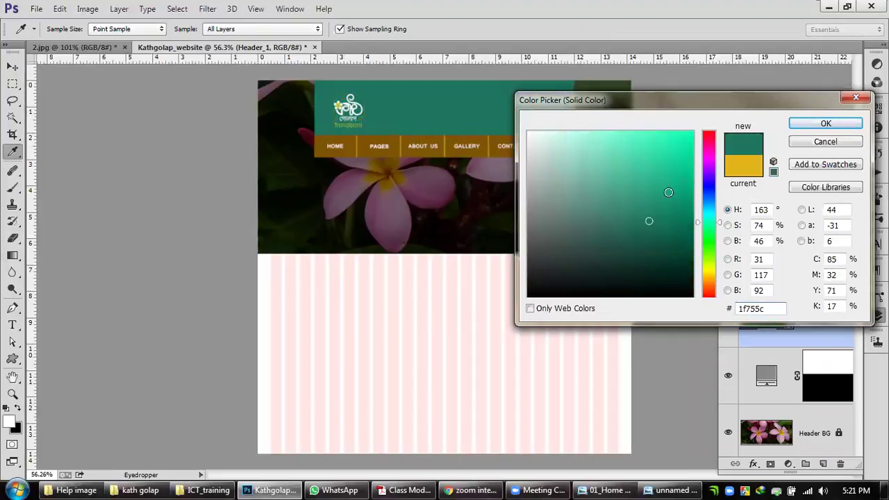
pyautogui.moveTo(652, 220)
pyautogui.mouseDown()
pyautogui.moveTo(643, 152)
pyautogui.moveTo(638, 163)
pyautogui.mouseUp()
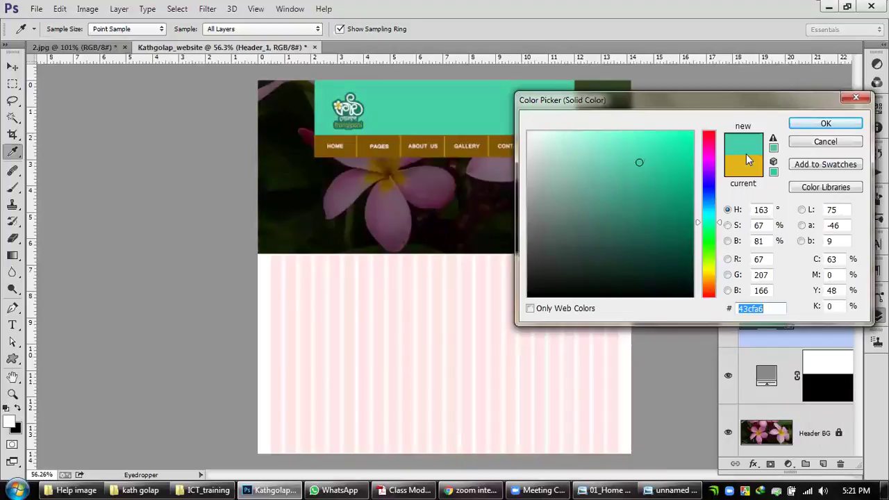
pyautogui.click(821, 125)
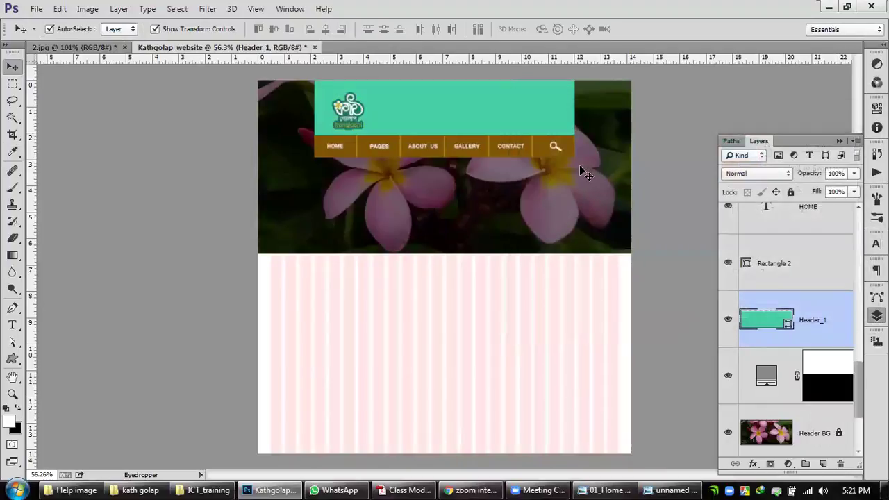
# Step: Recolour the menu bar shape Rectangle 2 to dark green #148665, a darker shade of the colour sampled from the header block
pyautogui.click(549, 159)
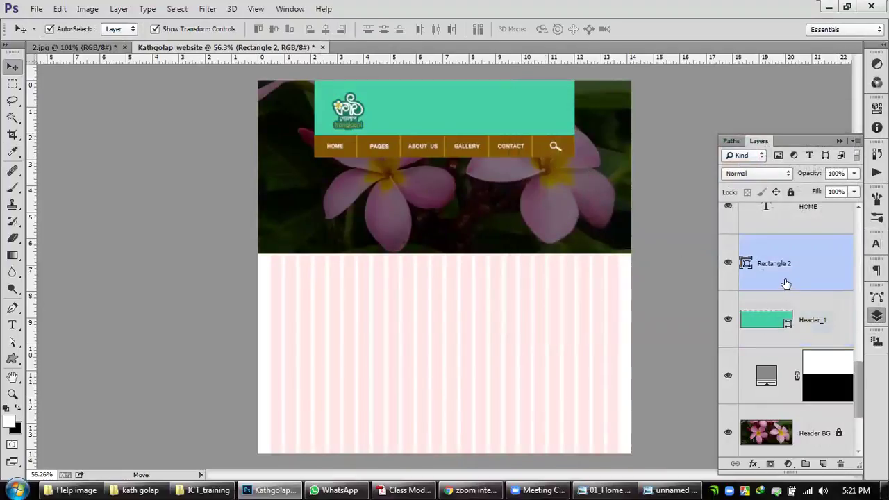
pyautogui.doubleClick(745, 264)
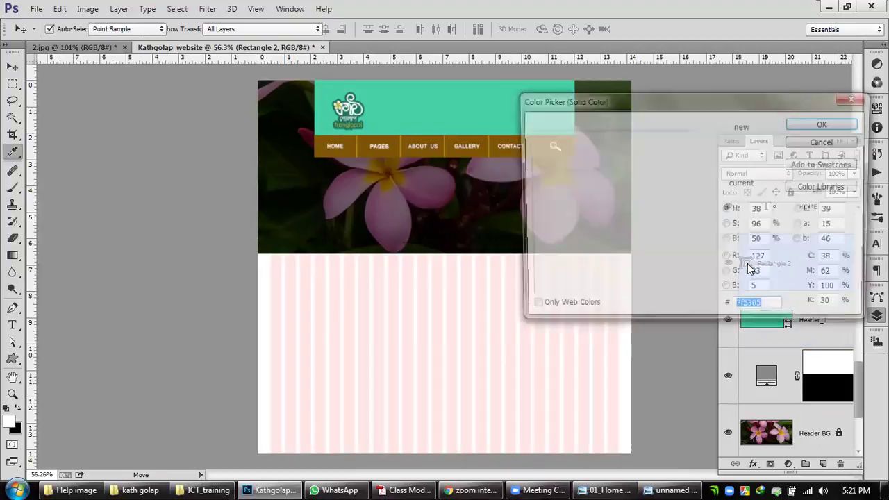
pyautogui.click(473, 109)
pyautogui.click(639, 163)
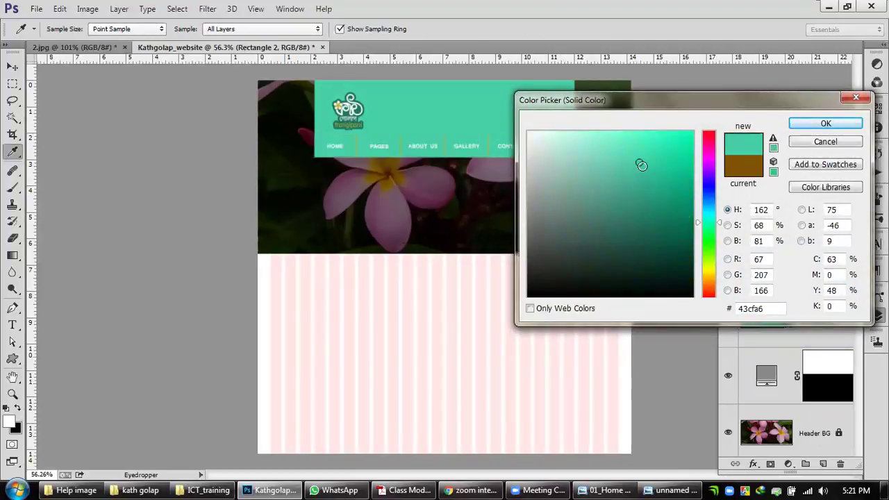
pyautogui.moveTo(639, 162)
pyautogui.mouseDown()
pyautogui.moveTo(660, 180)
pyautogui.moveTo(667, 209)
pyautogui.mouseUp()
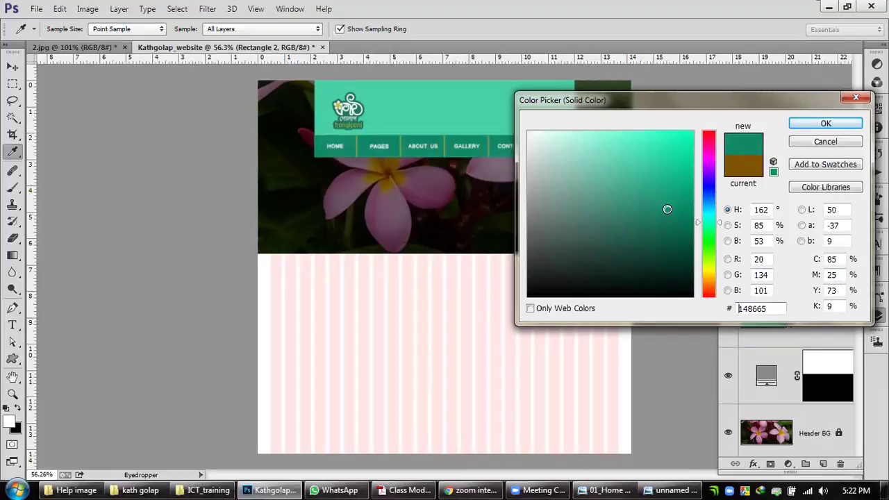
pyautogui.click(809, 124)
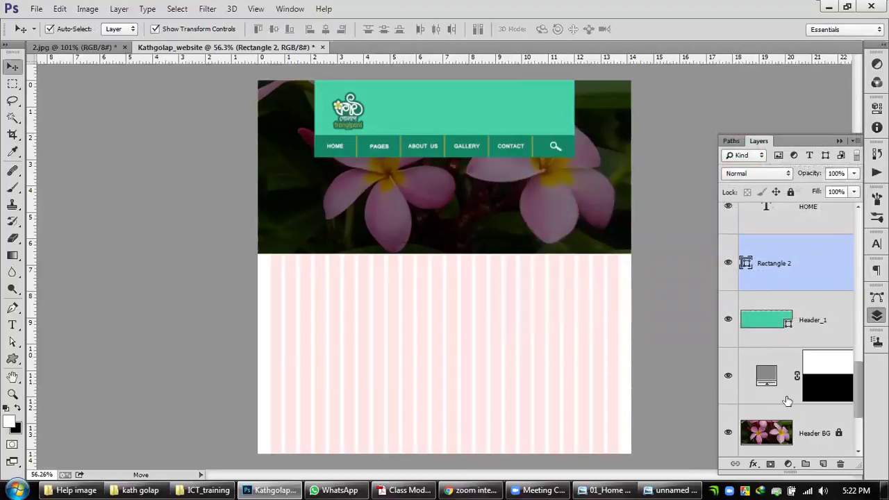
# Step: Set the opacity of the Color Fill 1 overlay above the header photo to 73%
pyautogui.click(828, 430)
pyautogui.click(832, 388)
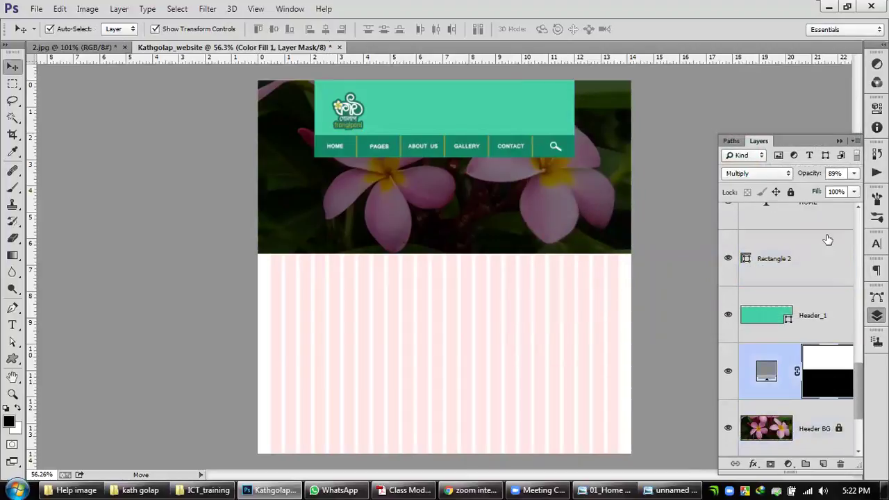
pyautogui.click(855, 174)
pyautogui.moveTo(851, 193); pyautogui.dragTo(830, 191)
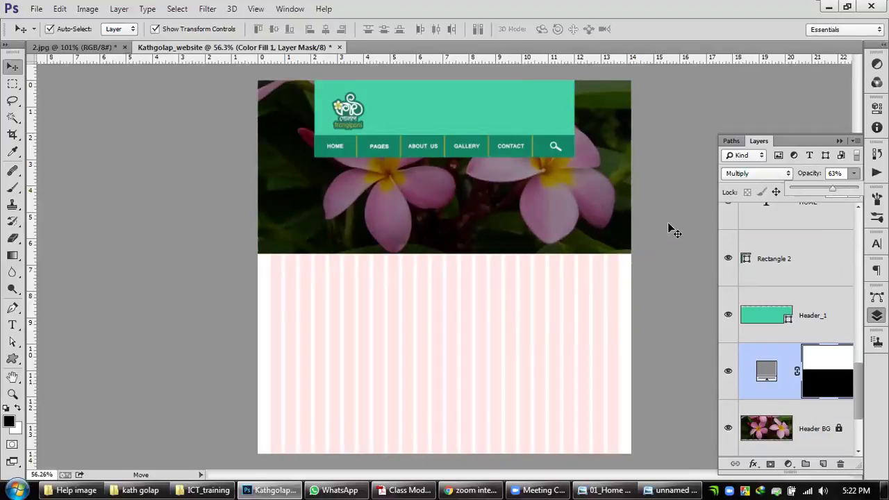
pyautogui.moveTo(832, 190); pyautogui.dragTo(778, 191)
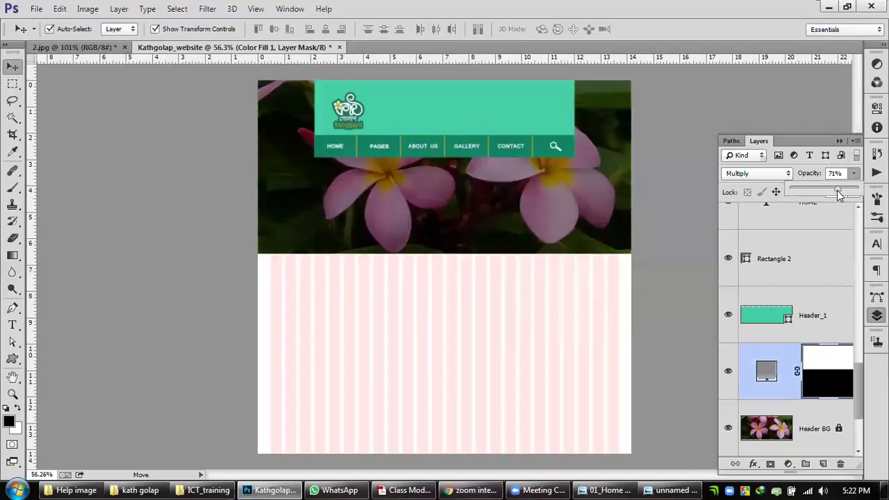
pyautogui.moveTo(837, 190)
pyautogui.mouseDown()
pyautogui.moveTo(852, 196)
pyautogui.moveTo(840, 196)
pyautogui.mouseUp()
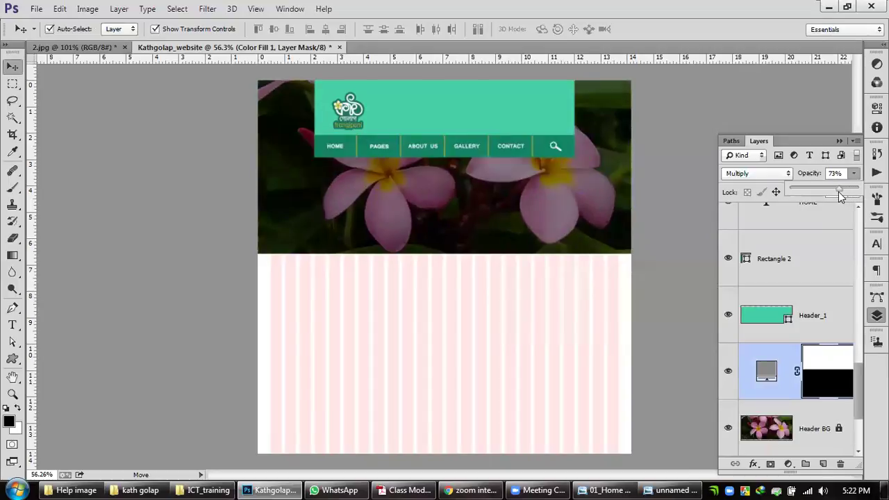
pyautogui.click(656, 229)
# Step: Try green and pale grey-green fill colours, such as #d8e1c7, on the Header_1 block
pyautogui.click(537, 116)
pyautogui.doubleClick(789, 322)
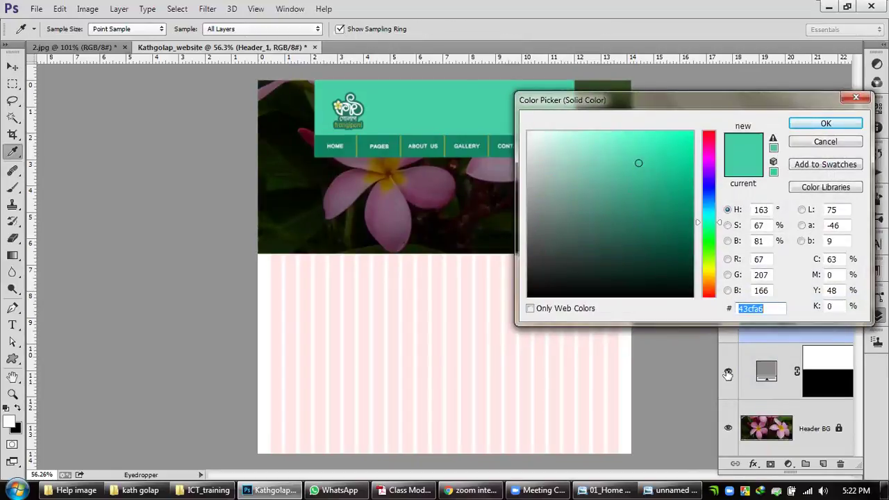
pyautogui.click(833, 142)
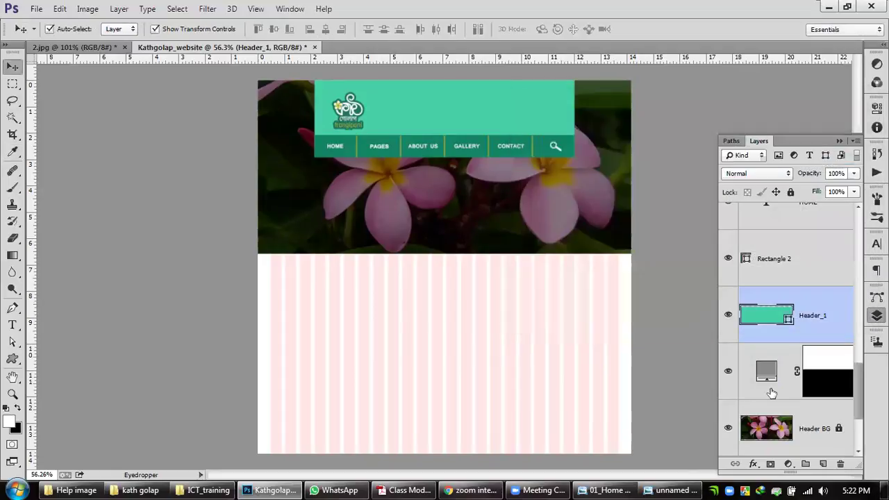
pyautogui.doubleClick(788, 321)
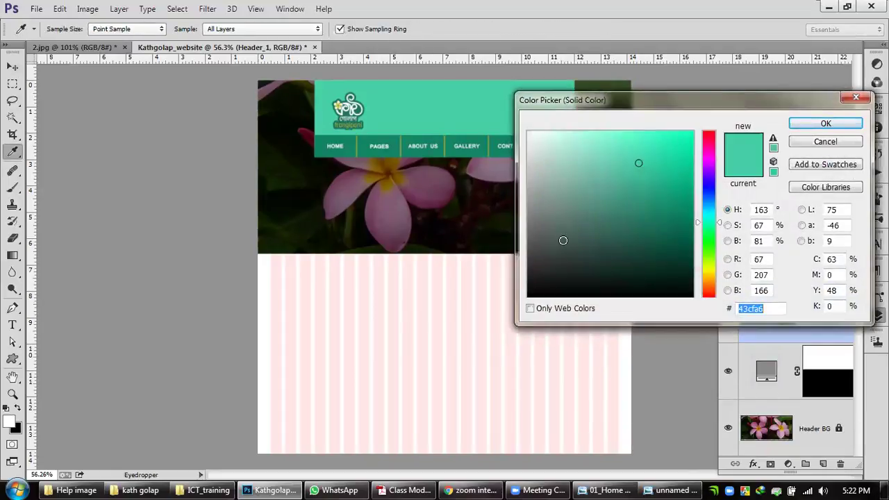
pyautogui.moveTo(721, 223); pyautogui.dragTo(722, 266)
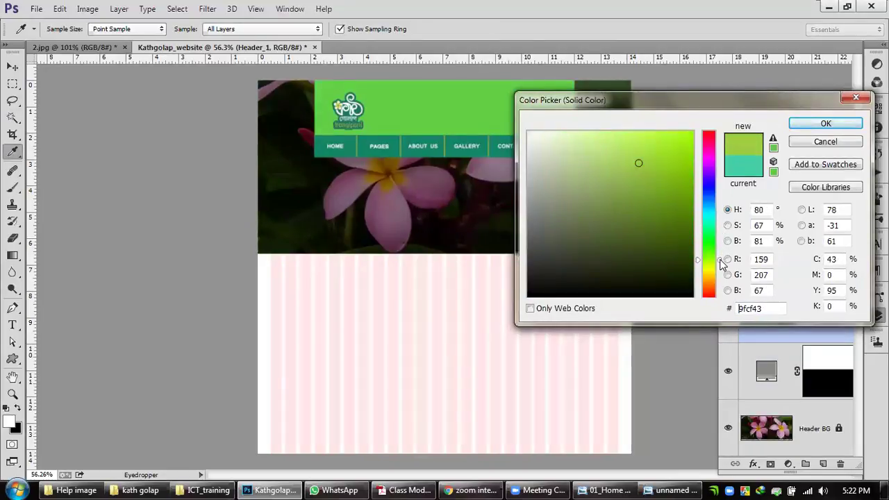
pyautogui.click(663, 247)
pyautogui.moveTo(663, 247)
pyautogui.mouseDown()
pyautogui.moveTo(671, 215)
pyautogui.moveTo(626, 205)
pyautogui.moveTo(607, 176)
pyautogui.moveTo(567, 189)
pyautogui.moveTo(576, 185)
pyautogui.moveTo(563, 167)
pyautogui.moveTo(535, 163)
pyautogui.moveTo(540, 157)
pyautogui.moveTo(550, 166)
pyautogui.moveTo(548, 152)
pyautogui.moveTo(561, 164)
pyautogui.mouseUp()
pyautogui.moveTo(562, 165)
pyautogui.mouseDown()
pyautogui.moveTo(551, 167)
pyautogui.moveTo(534, 136)
pyautogui.moveTo(536, 151)
pyautogui.moveTo(546, 150)
pyautogui.mouseUp()
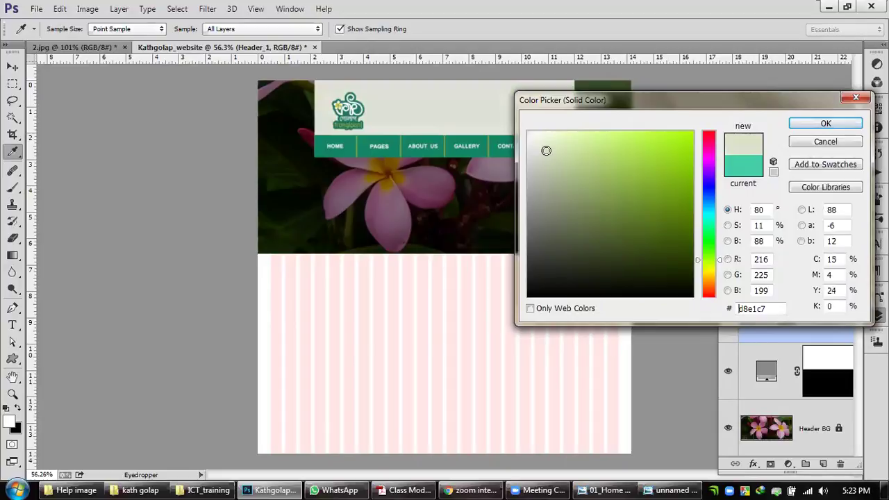
pyautogui.click(796, 143)
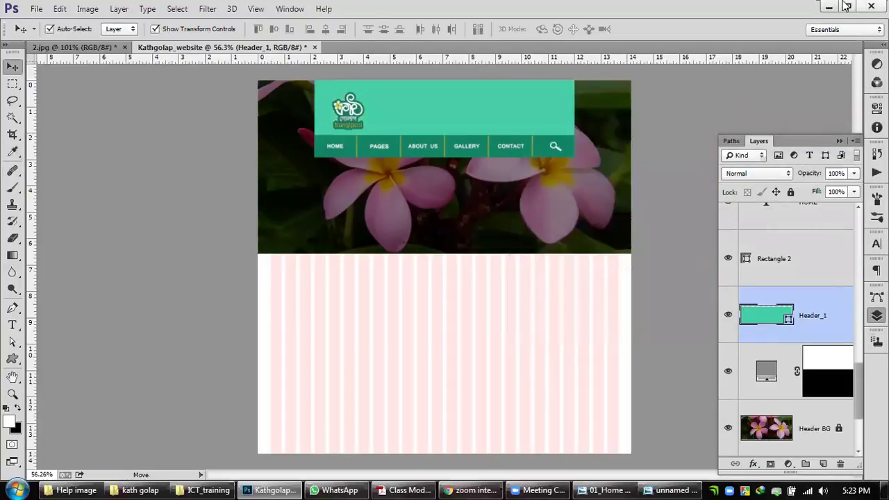
# Step: Minimise Photoshop and the 01_Home image, close the unnamed layout image, and open the Poster folder on the desktop
pyautogui.click(828, 7)
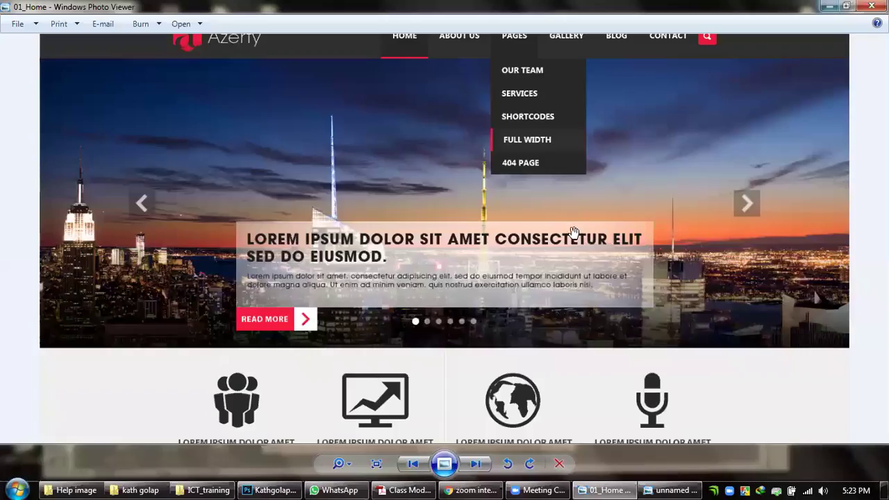
pyautogui.click(828, 6)
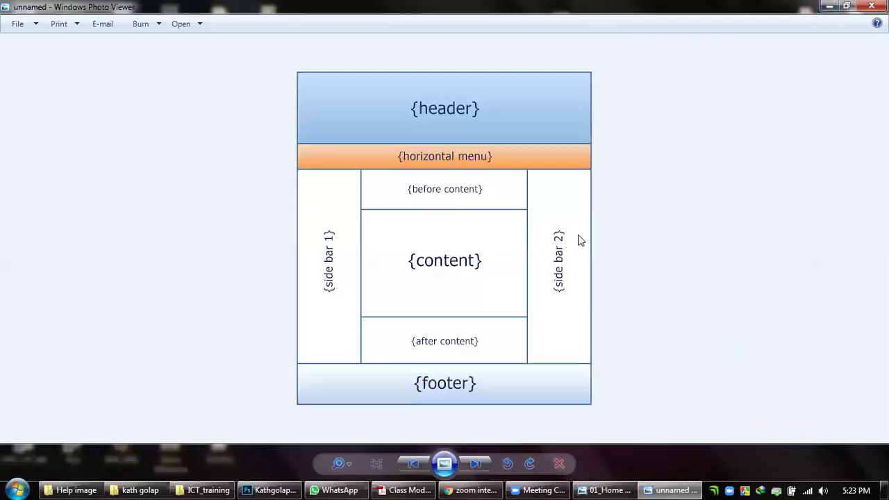
pyautogui.hotkey('alt', 'F4')
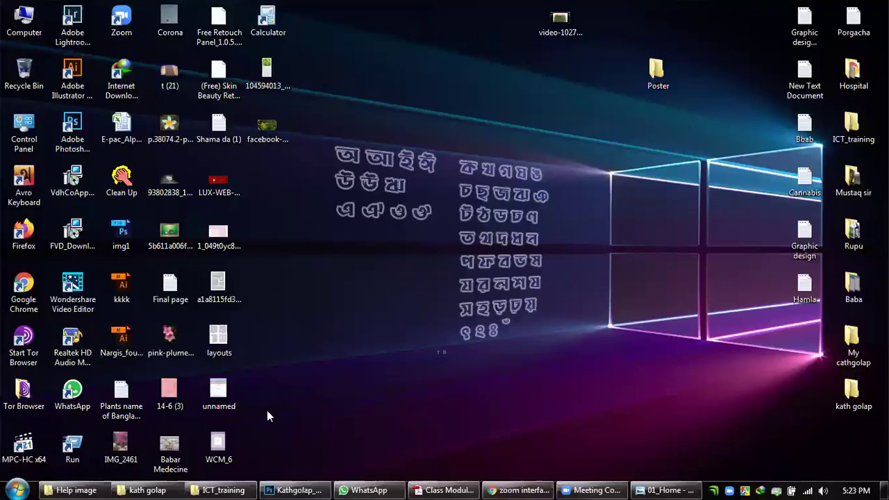
pyautogui.doubleClick(656, 72)
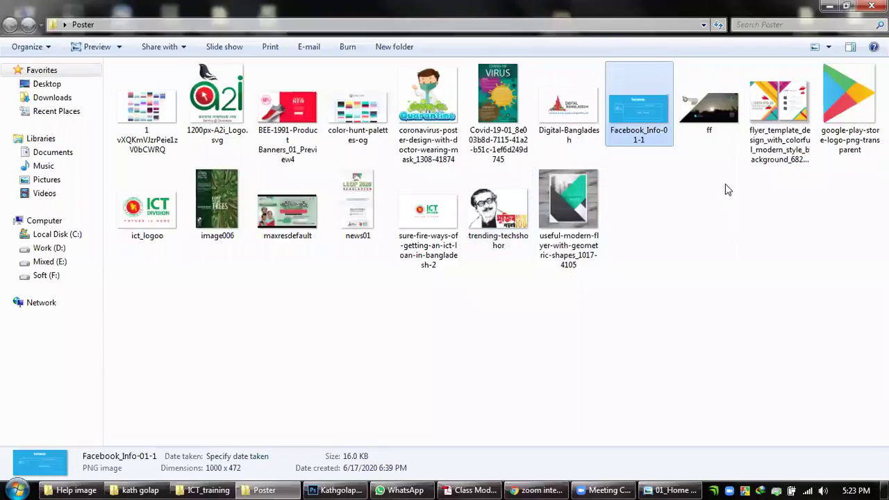
# Step: Preview the color-hunt-palettes-og image and the other palette image in the Poster folder
pyautogui.doubleClick(357, 108)
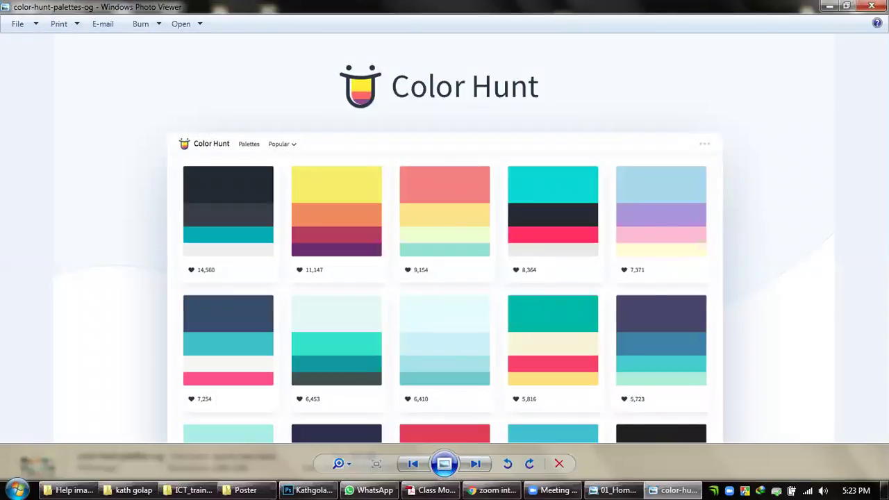
pyautogui.click(871, 6)
pyautogui.press('Home')
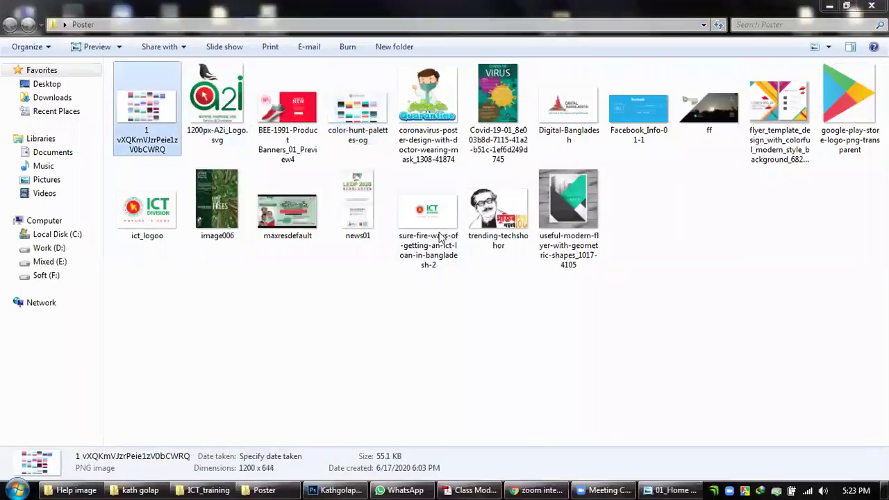
pyautogui.press('Return')
pyautogui.press('Escape')
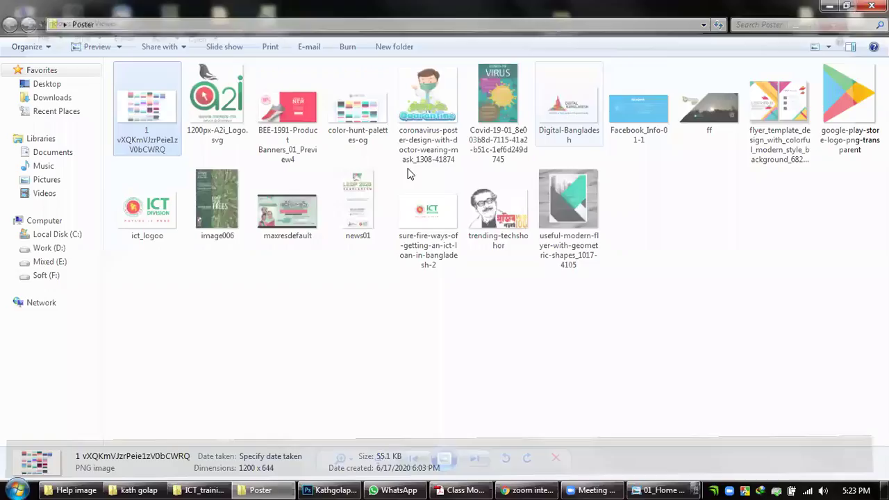
# Step: Open color-hunt-palettes-og.png in Photoshop, examine its colour palettes up close and return to the Kathgolap_website document
pyautogui.moveTo(361, 123); pyautogui.dragTo(544, 47)
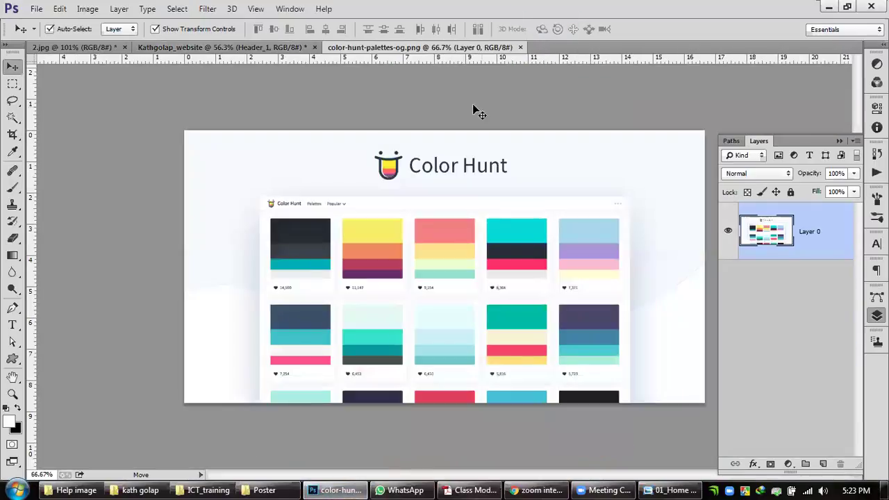
pyautogui.click(103, 51)
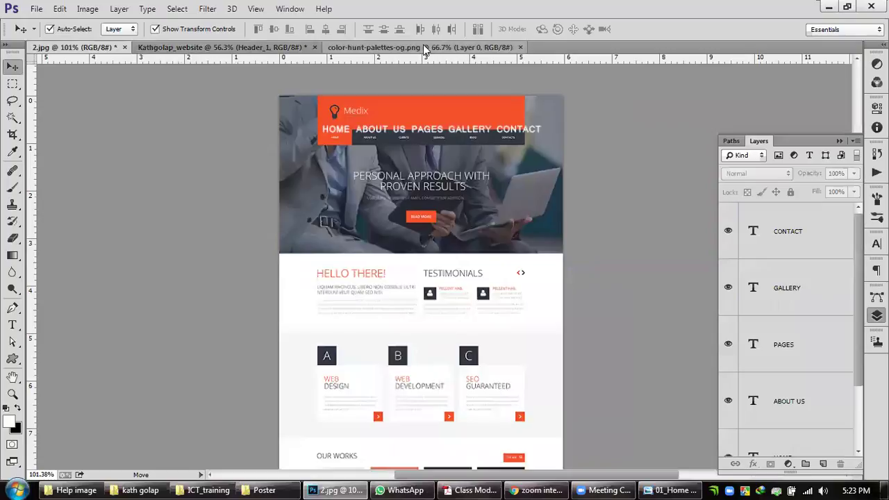
pyautogui.moveTo(423, 47); pyautogui.dragTo(593, 202)
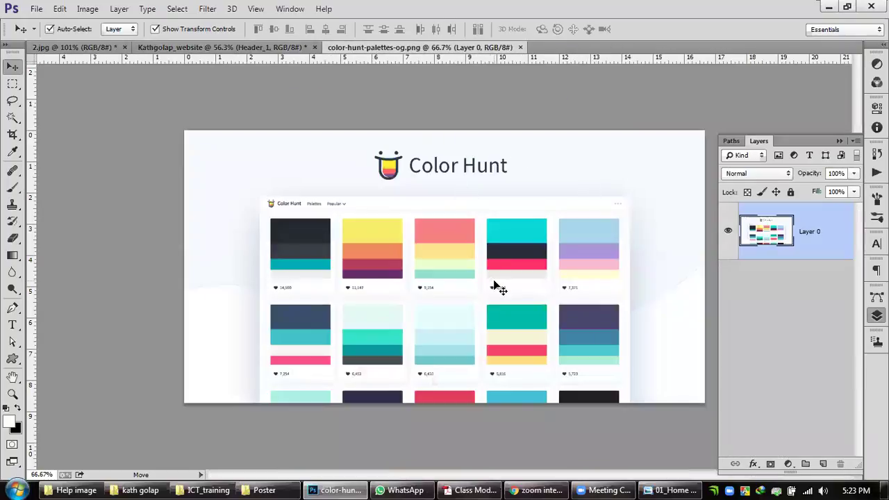
pyautogui.scroll(3, 500, 313)
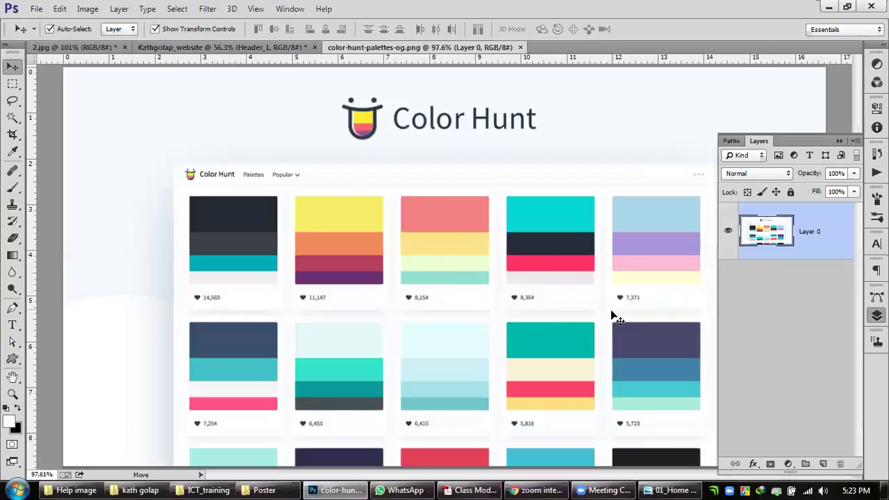
pyautogui.click(224, 47)
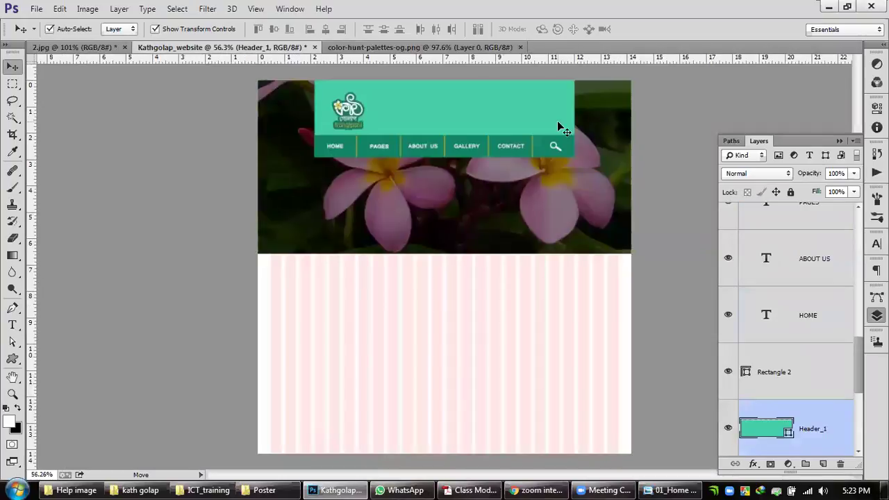
# Step: Recolour the menu divider between CONTACT and the search icon with the header block's green, #43cfa6
pyautogui.scroll(4, 559, 119)
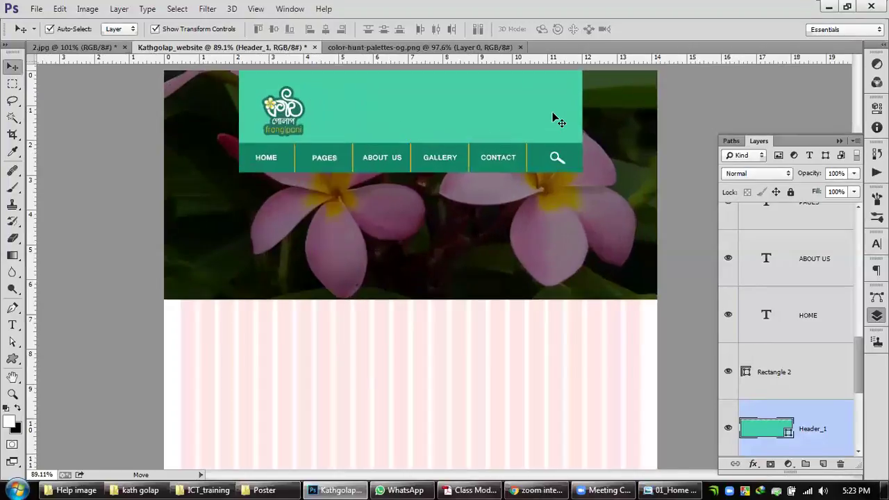
pyautogui.moveTo(559, 119); pyautogui.dragTo(563, 187)
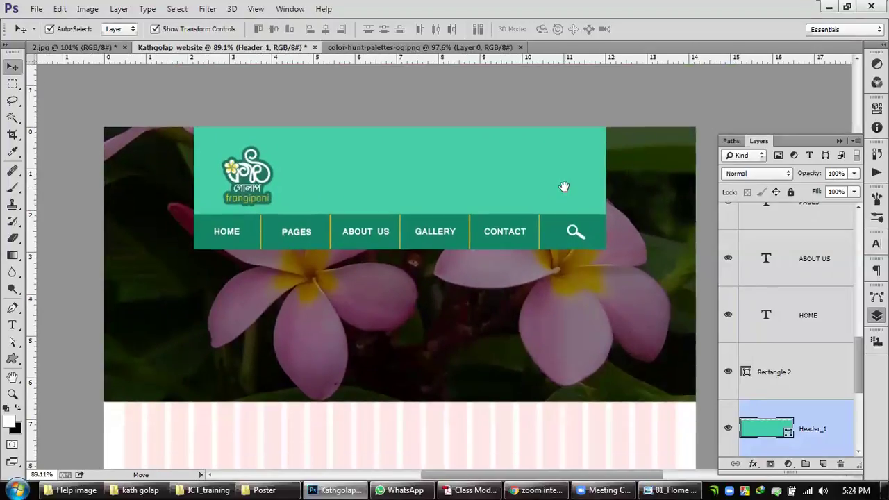
pyautogui.scroll(2, 540, 241)
pyautogui.click(538, 247)
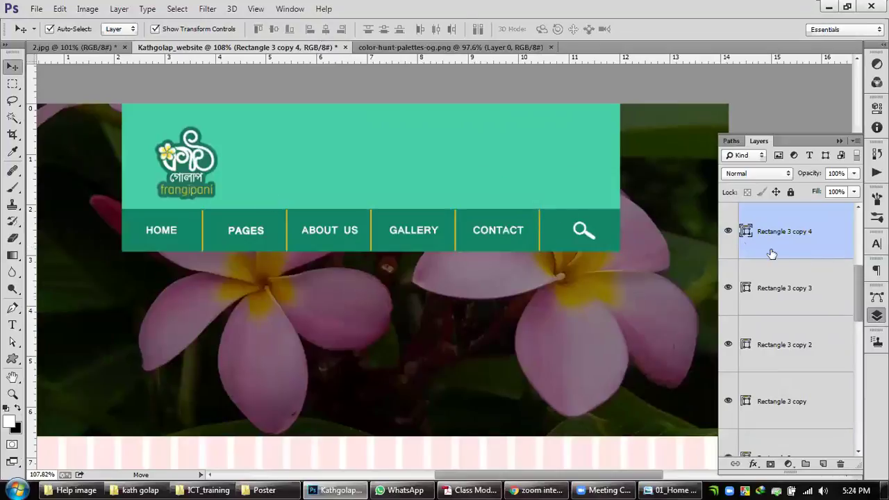
pyautogui.doubleClick(747, 234)
pyautogui.click(433, 139)
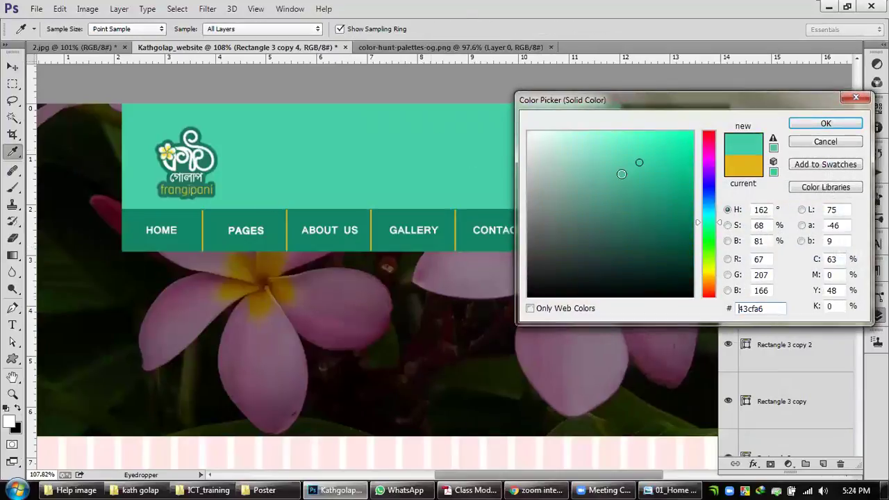
pyautogui.click(821, 123)
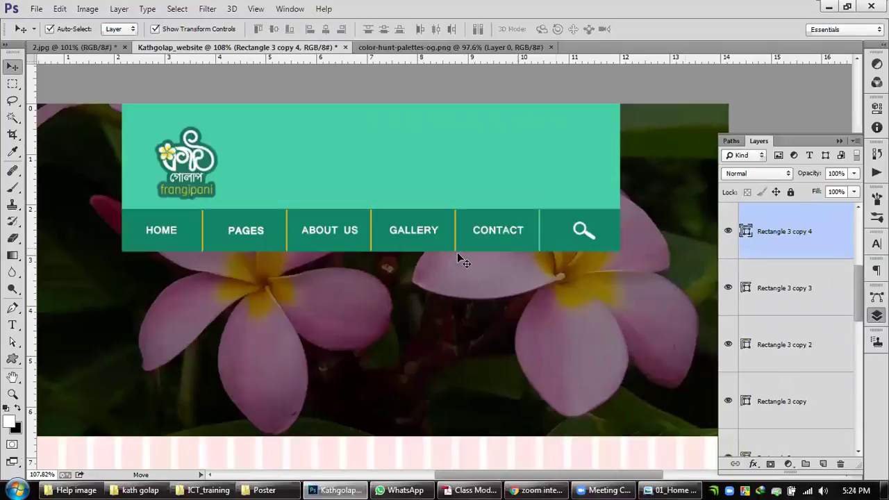
# Step: Review the colour palettes in color-hunt-palettes-og.png once more and close that image
pyautogui.click(497, 161)
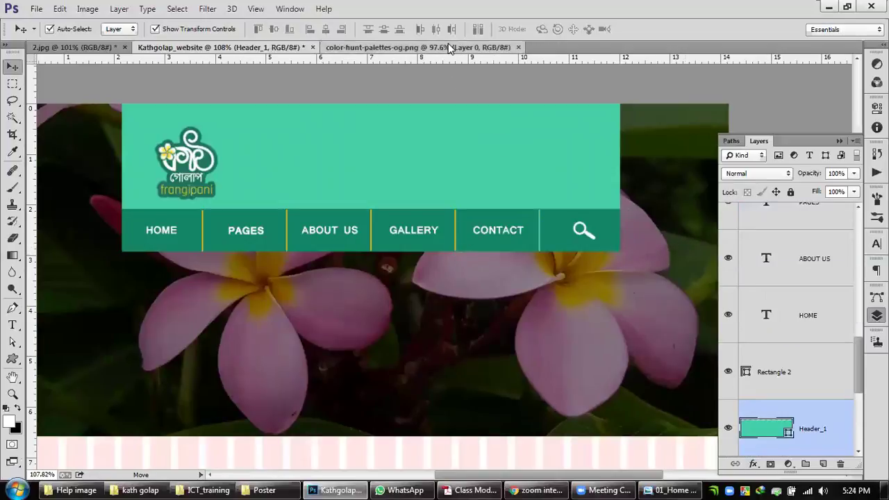
pyautogui.click(449, 49)
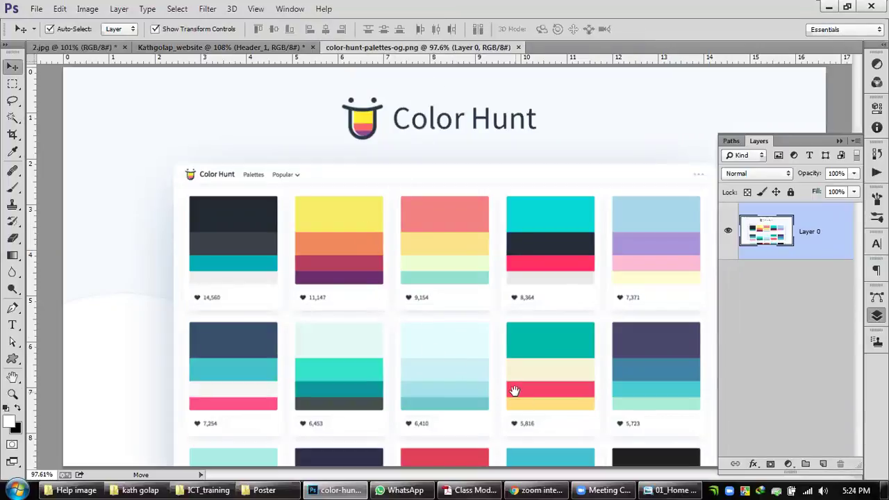
pyautogui.scroll(-1, 596, 371)
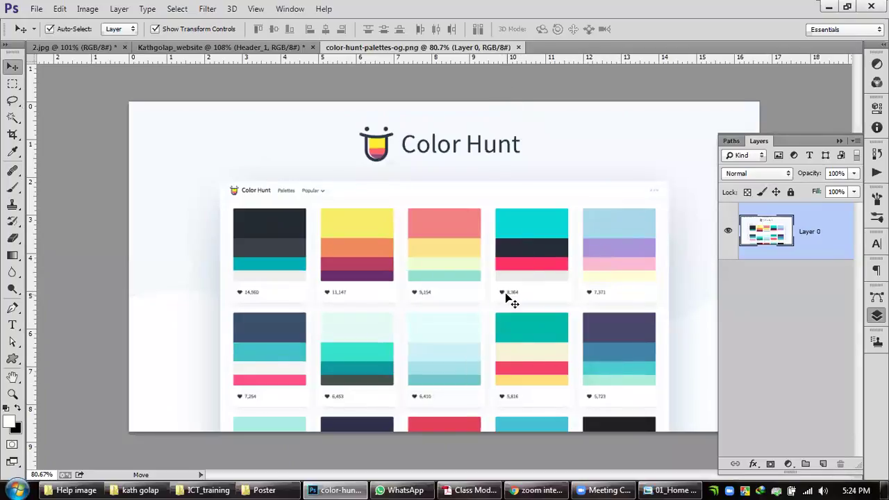
pyautogui.scroll(1, 501, 301)
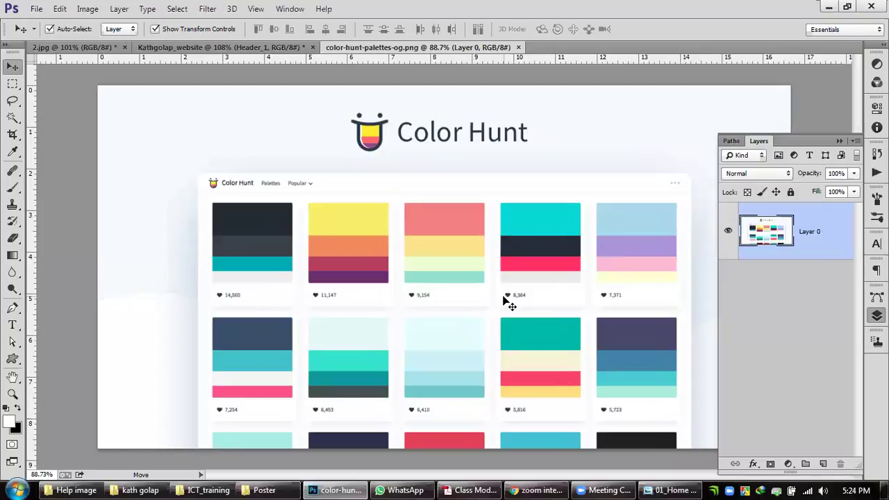
pyautogui.click(518, 47)
# Step: Open the palette image 1 vXQKmVJzrPeie1zV0bCWRQ from the Poster folder in Photoshop
pyautogui.click(829, 7)
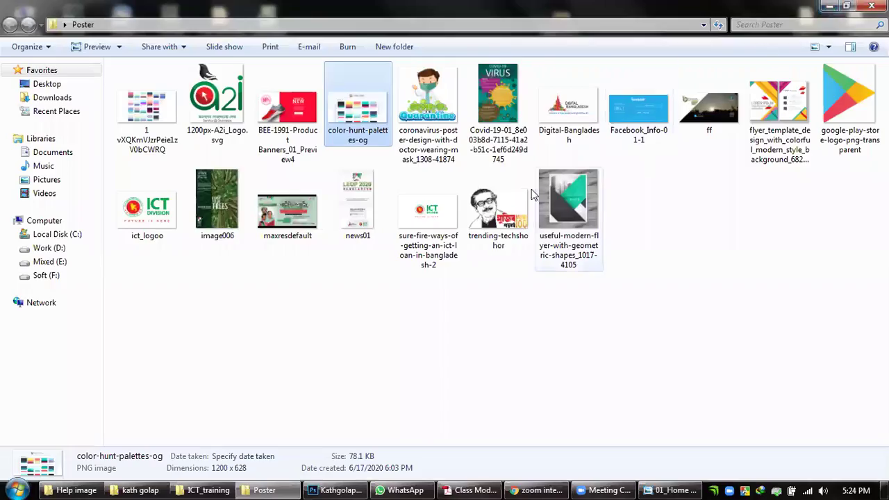
pyautogui.click(153, 108)
pyautogui.moveTo(154, 108); pyautogui.dragTo(518, 50)
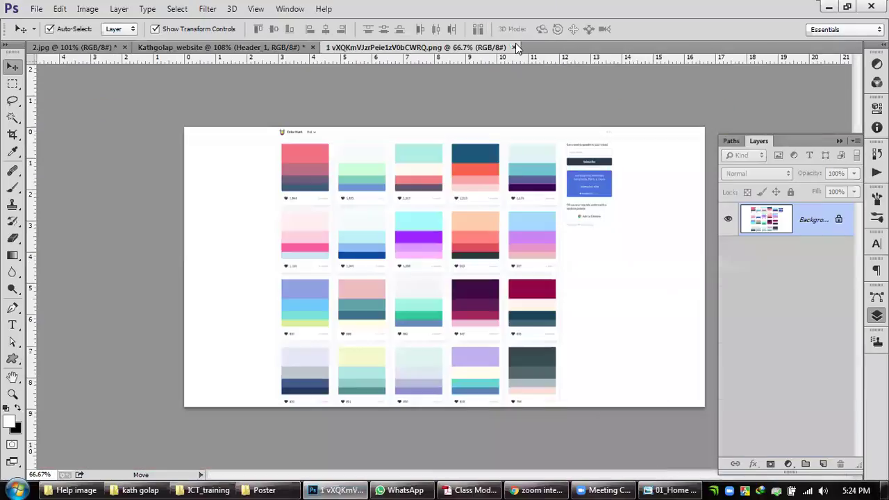
# Step: Examine the rows of colour palettes in the newly opened image up close, then return to the Kathgolap_website document
pyautogui.scroll(2, 490, 258)
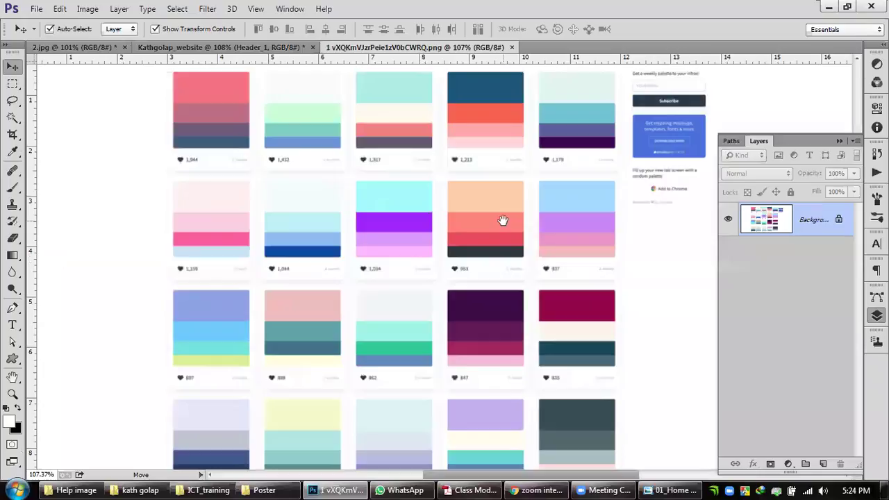
pyautogui.moveTo(503, 220); pyautogui.dragTo(500, 269)
pyautogui.scroll(-2, 501, 274)
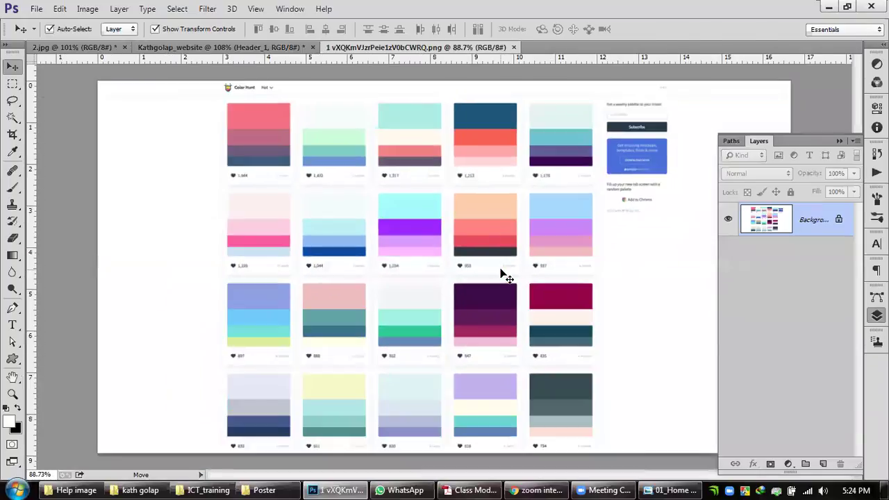
pyautogui.scroll(2, 489, 216)
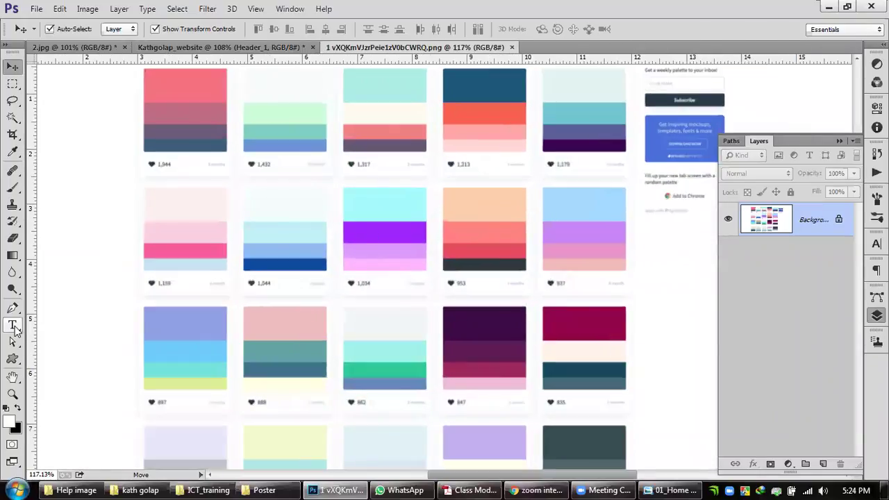
pyautogui.click(12, 152)
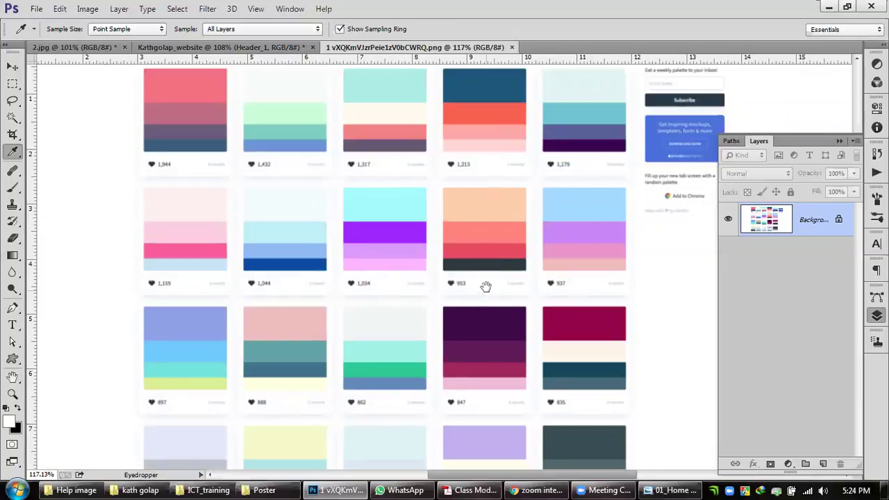
pyautogui.moveTo(485, 286); pyautogui.dragTo(489, 196)
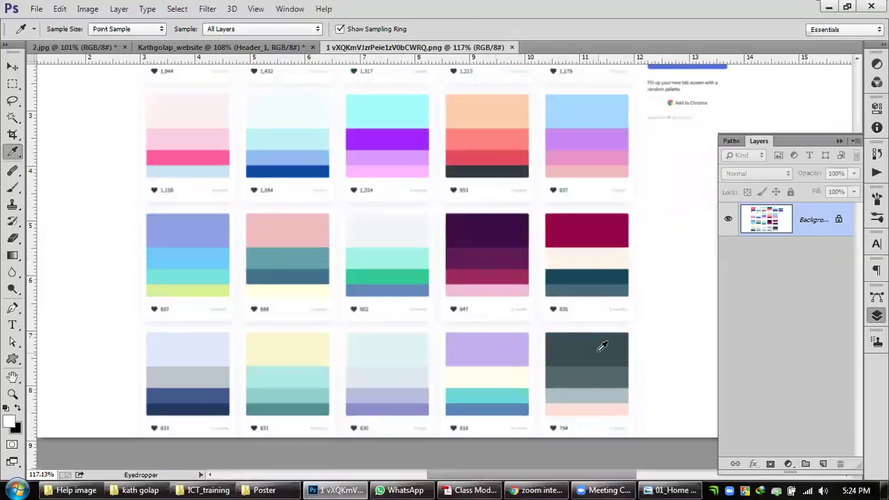
pyautogui.moveTo(540, 182); pyautogui.dragTo(536, 207)
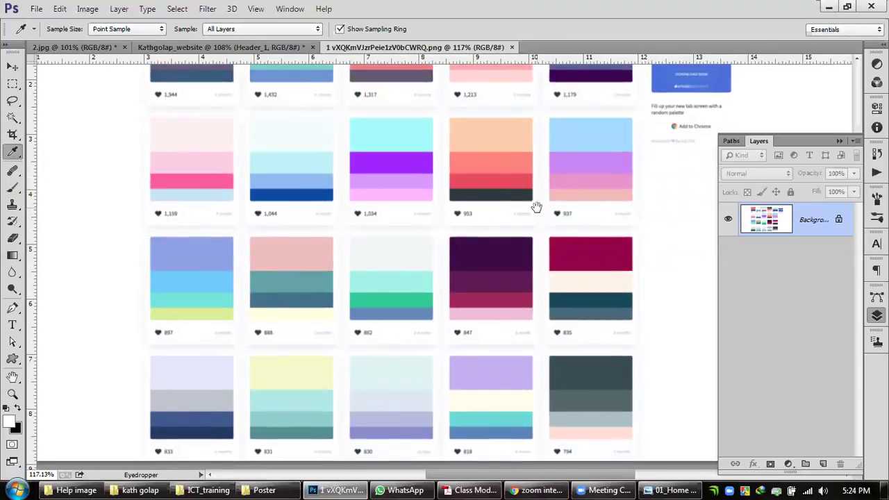
pyautogui.moveTo(536, 207); pyautogui.dragTo(535, 230)
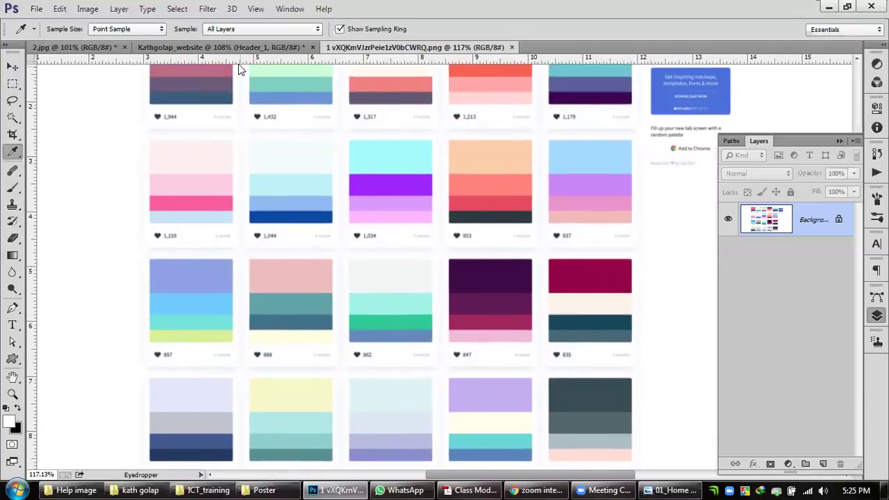
pyautogui.click(222, 47)
# Step: Set the fill colour of the Header_1 block to light grey, #e9eaea
pyautogui.hotkey('ctrl', '0')
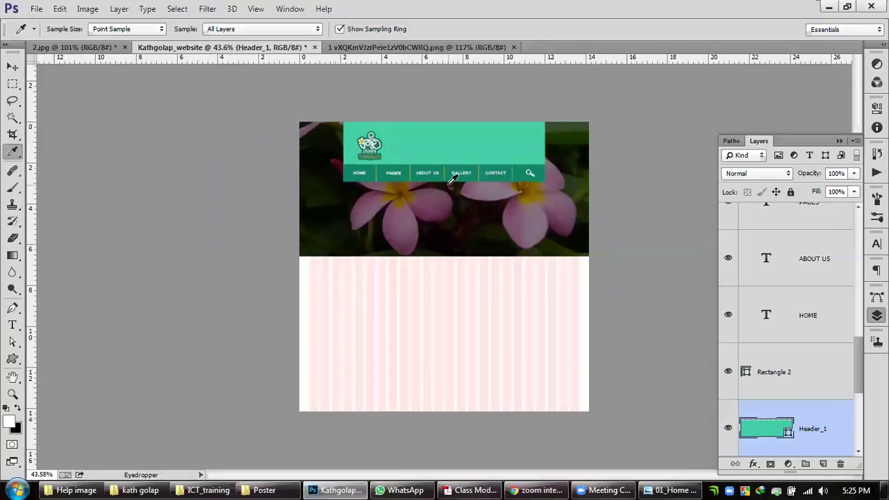
pyautogui.scroll(3, 451, 179)
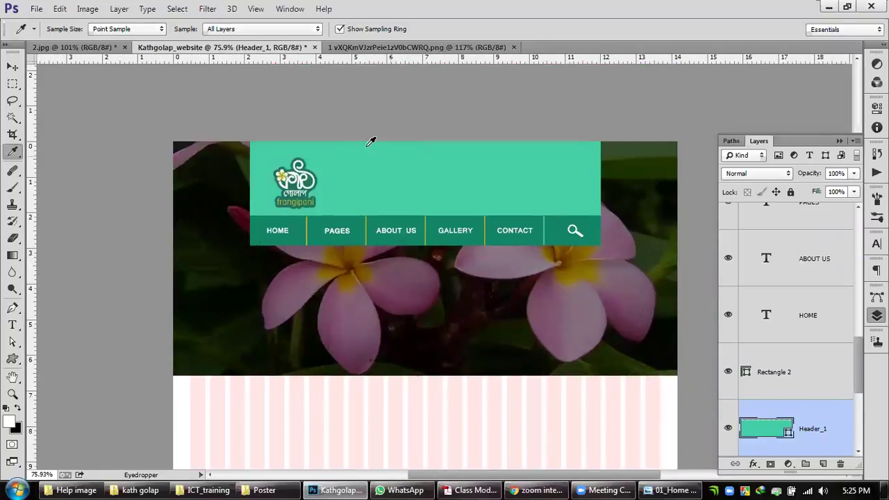
pyautogui.doubleClick(788, 434)
pyautogui.moveTo(639, 165); pyautogui.dragTo(528, 145)
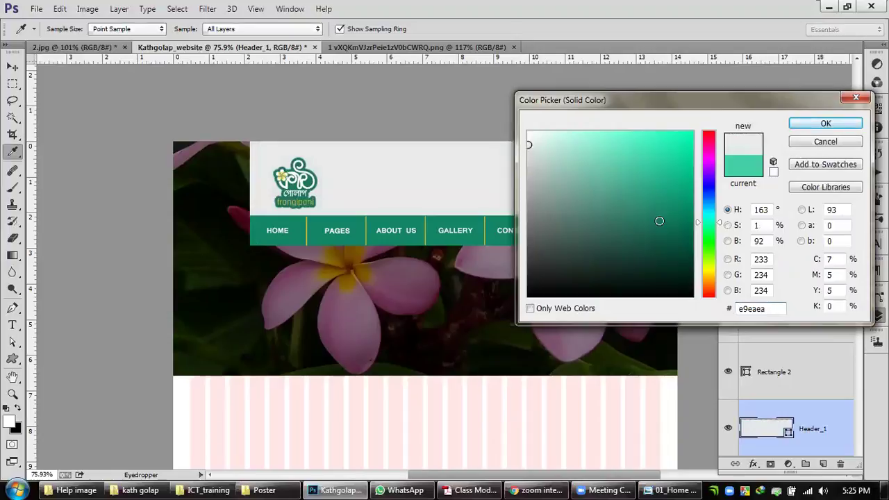
pyautogui.click(829, 125)
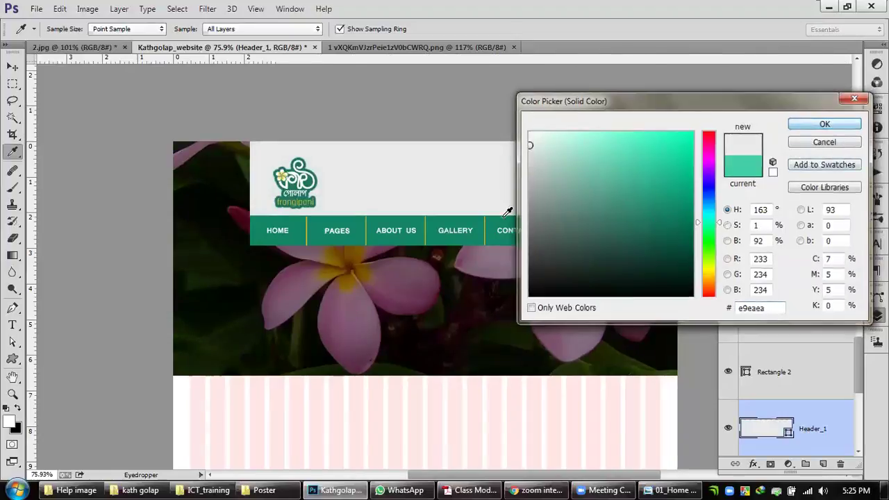
# Step: Recolour the menu divider between HOME and PAGES with the light grey sampled from the header block
pyautogui.click(12, 66)
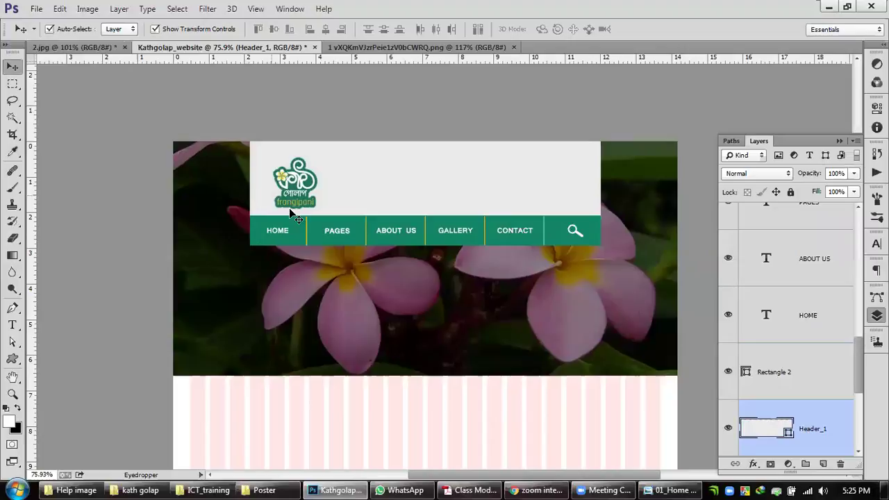
pyautogui.scroll(3, 308, 247)
pyautogui.click(314, 239)
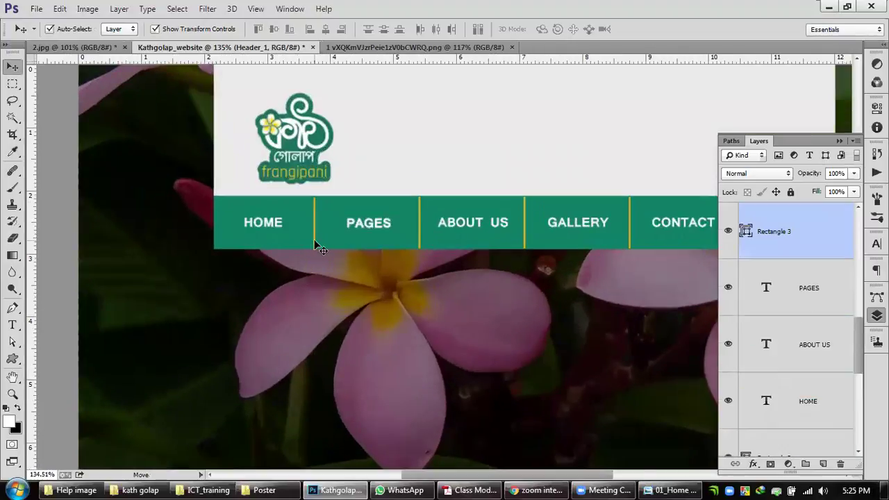
pyautogui.doubleClick(745, 232)
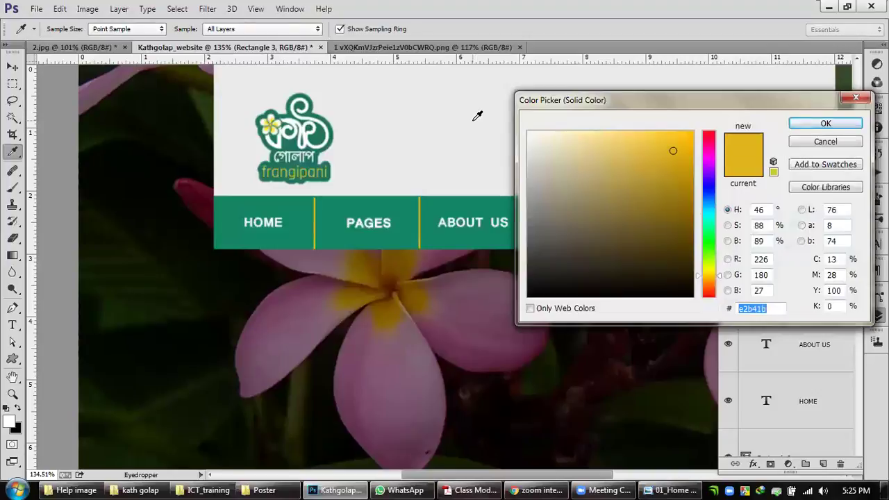
pyautogui.click(477, 116)
pyautogui.click(795, 124)
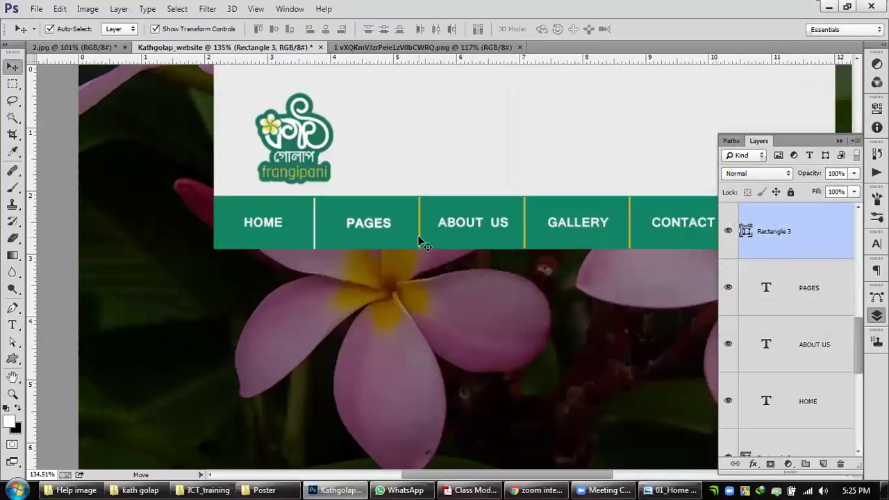
pyautogui.click(420, 241)
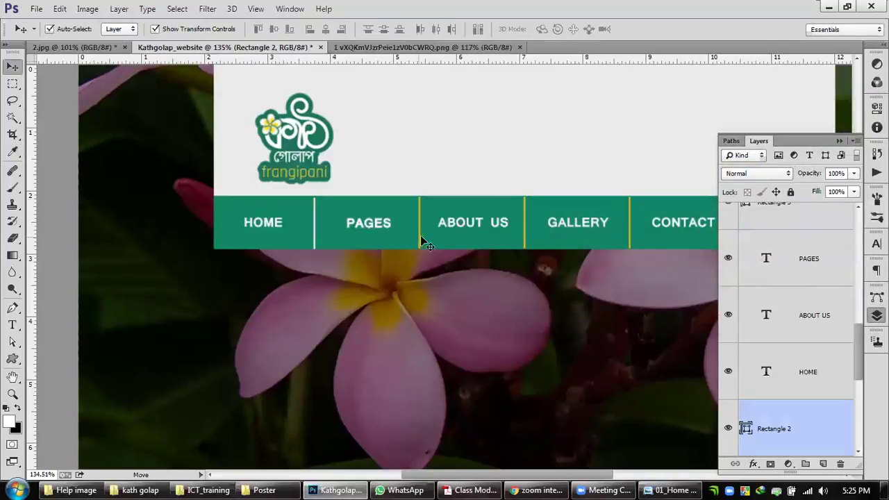
pyautogui.doubleClick(747, 430)
pyautogui.click(416, 123)
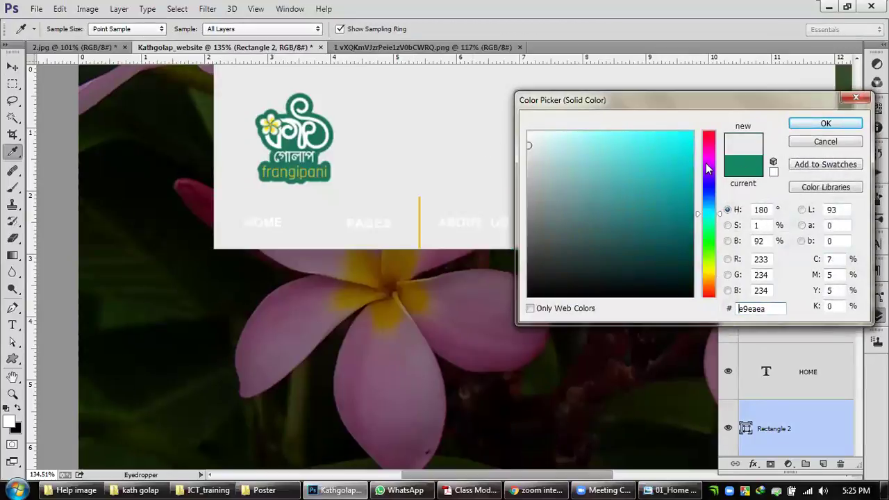
pyautogui.click(819, 144)
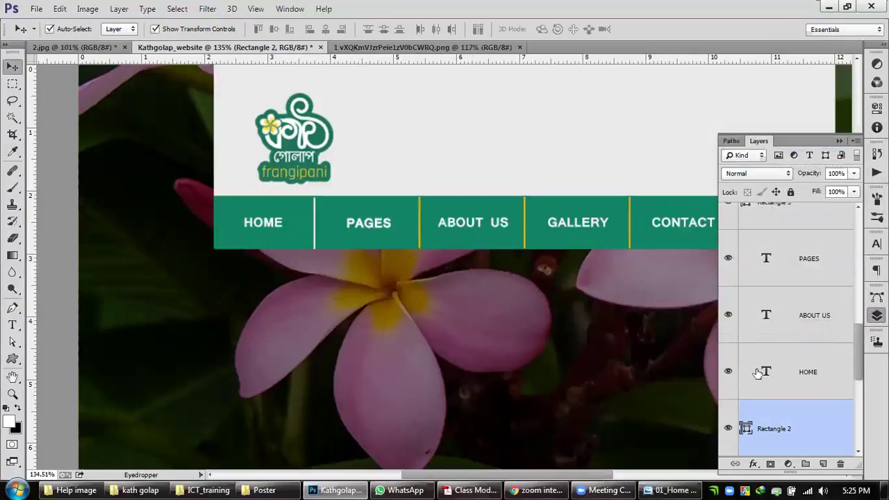
# Step: Rename the green menu bar's layer, Rectangle 2, as "Batton bar"
pyautogui.scroll(-3, 786, 341)
pyautogui.scroll(7, 786, 342)
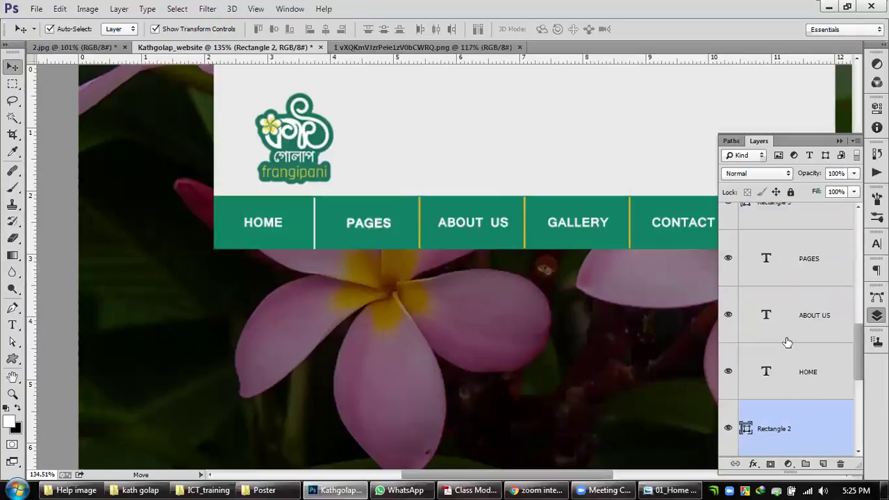
pyautogui.scroll(-1, 786, 342)
pyautogui.scroll(1, 787, 341)
pyautogui.scroll(-5, 771, 361)
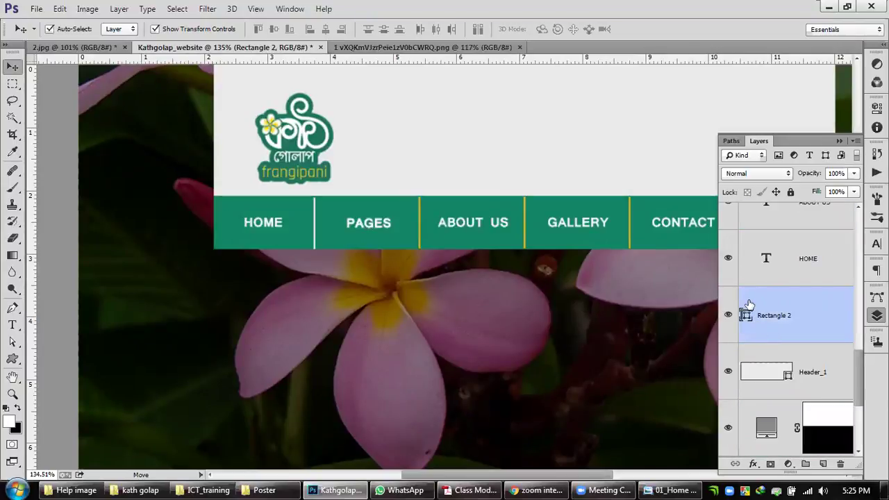
pyautogui.scroll(3, 750, 305)
pyautogui.scroll(-2, 761, 326)
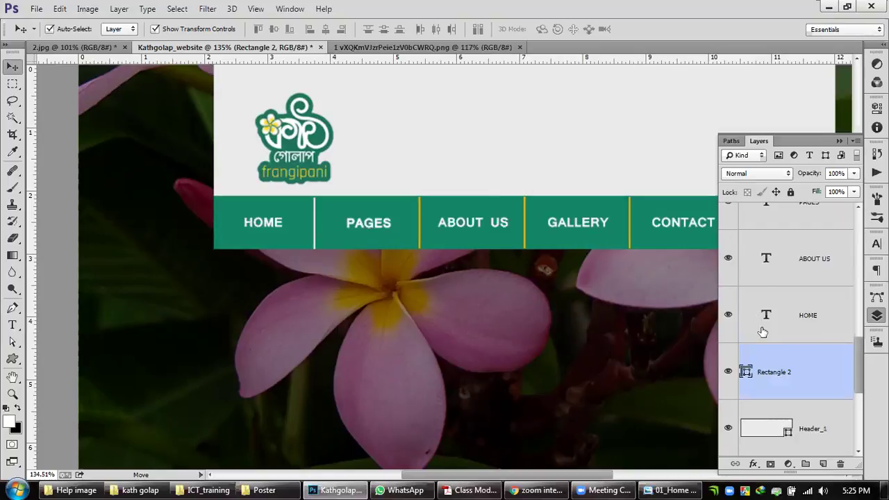
pyautogui.doubleClick(774, 373)
pyautogui.write('Batto bar')
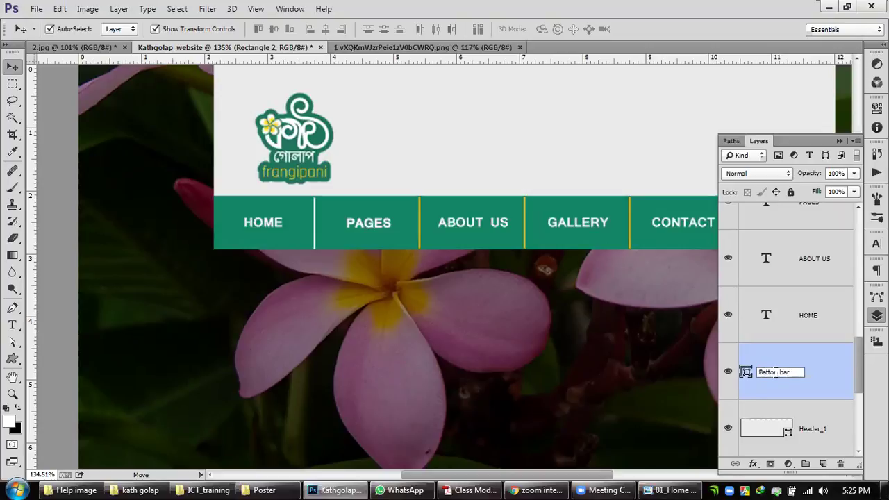
pyautogui.press('Return')
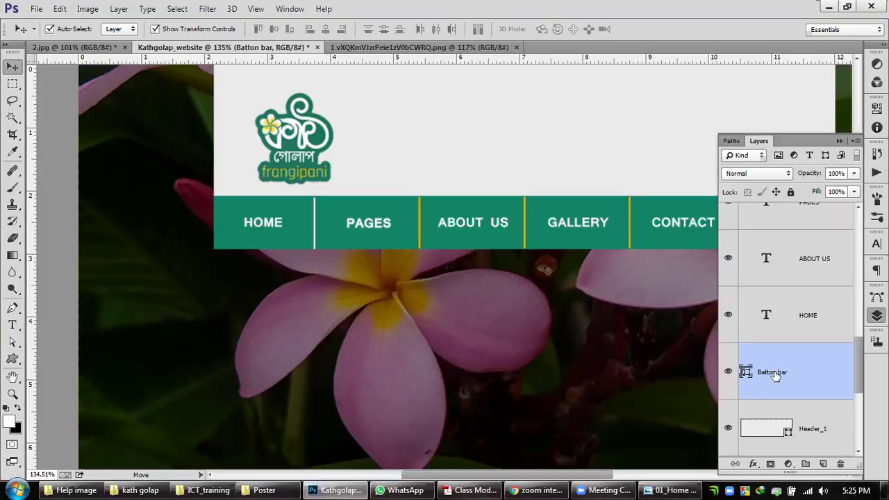
pyautogui.scroll(2, 762, 318)
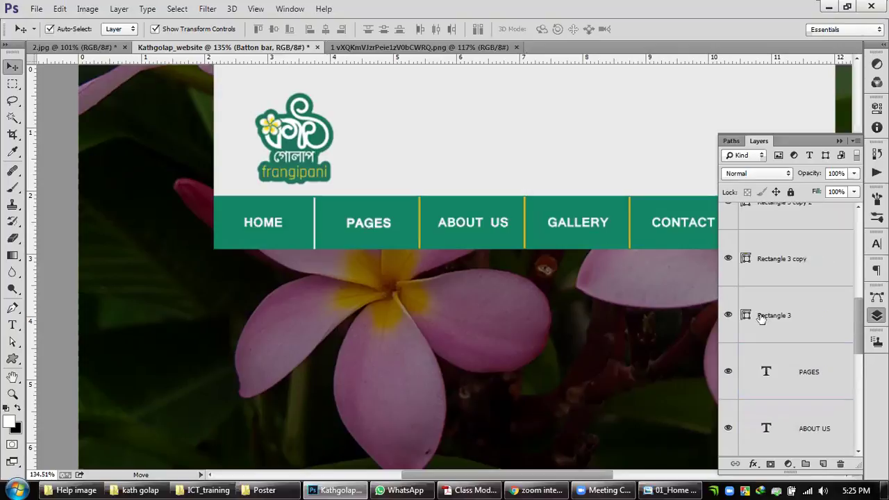
# Step: Recolour the yellow menu divider between PAGES and ABOUT US with the light grey of the header block, #e9eaea
pyautogui.doubleClick(746, 316)
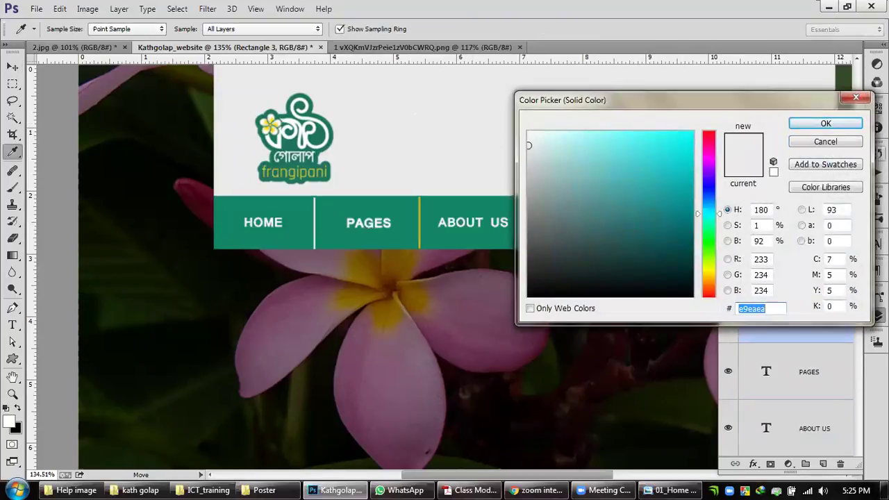
pyautogui.click(826, 123)
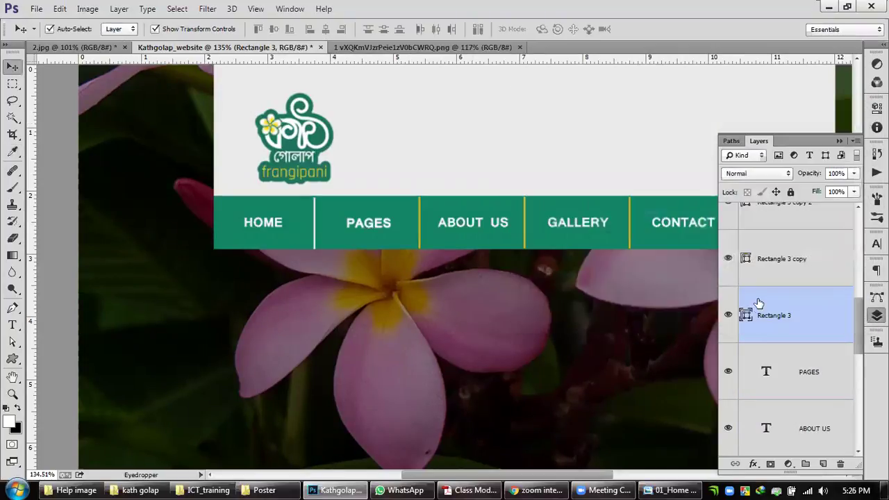
pyautogui.doubleClick(744, 259)
pyautogui.click(448, 115)
pyautogui.click(823, 125)
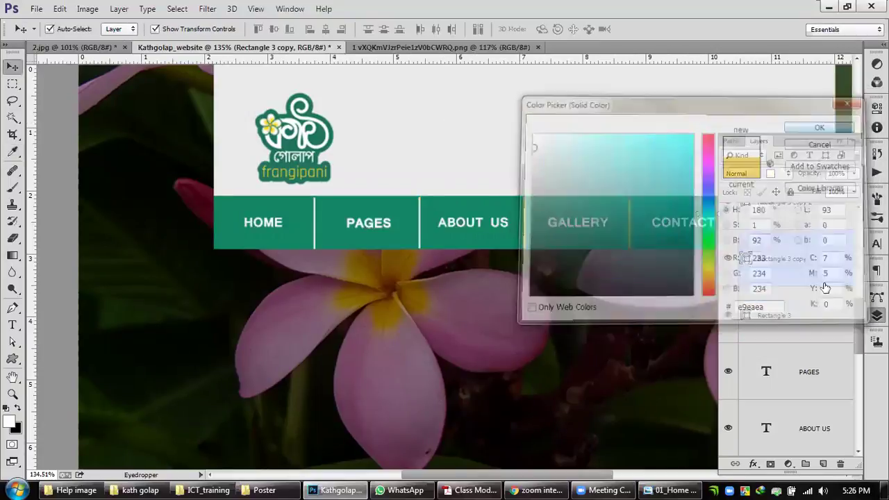
# Step: Recolour the two remaining yellow menu dividers, on either side of GALLERY, with the header block's light grey, #e9eaea
pyautogui.scroll(1, 809, 307)
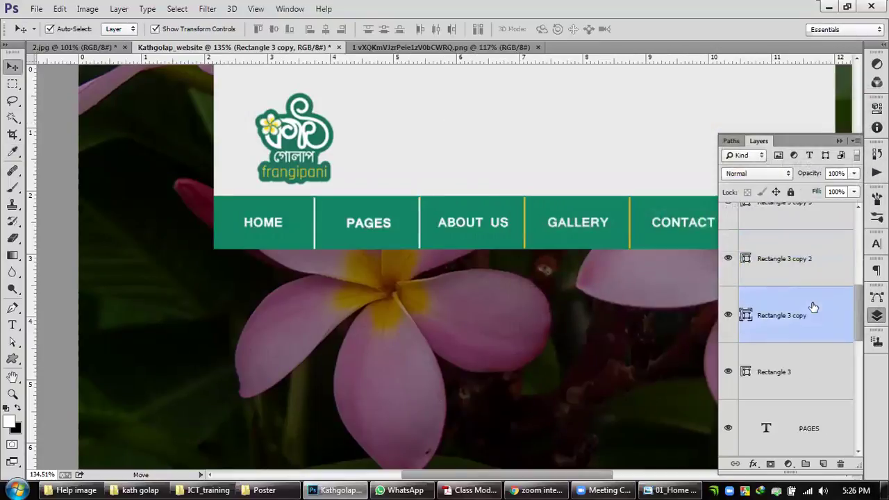
pyautogui.doubleClick(745, 260)
pyautogui.click(460, 109)
pyautogui.click(823, 125)
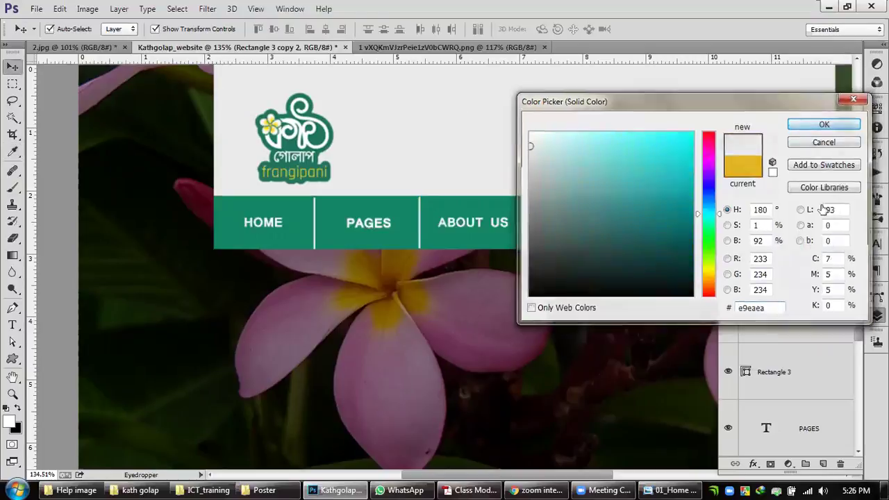
pyautogui.scroll(2, 771, 304)
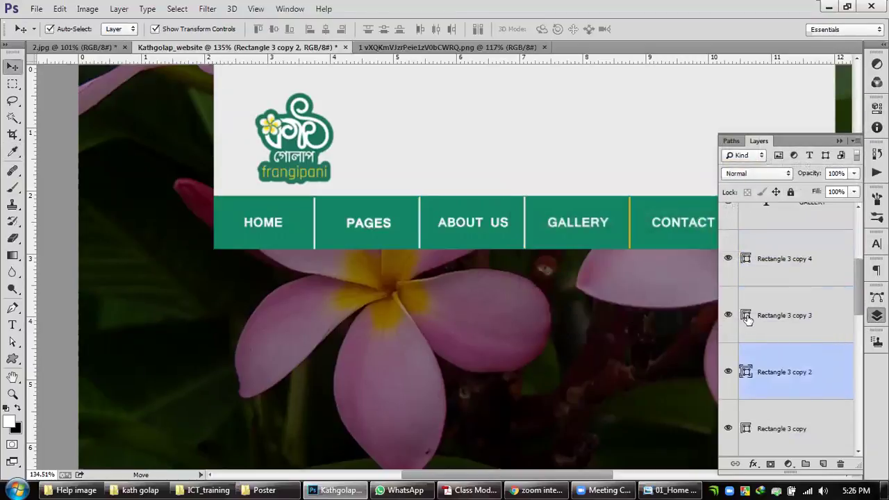
pyautogui.doubleClick(746, 315)
pyautogui.click(468, 115)
pyautogui.click(824, 124)
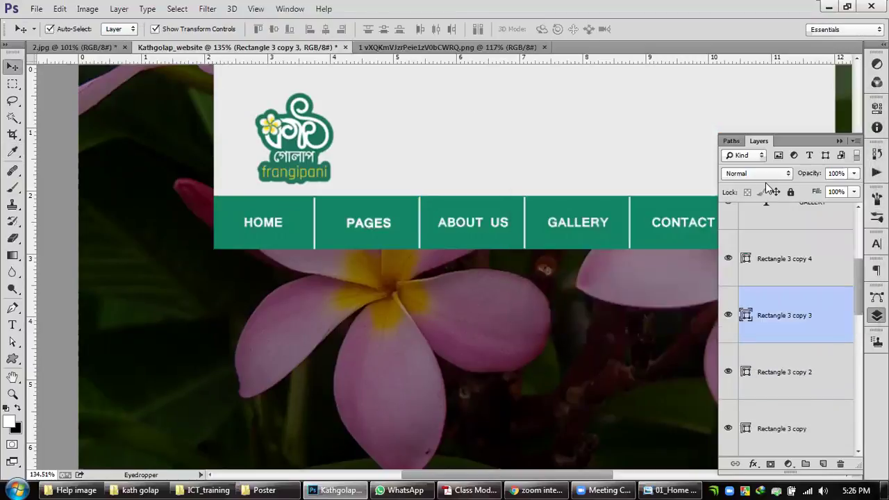
pyautogui.click(840, 141)
# Step: Examine the whole Kathgolap page, check the 2.jpg reference layout, and return to the Kathgolap_website document
pyautogui.scroll(-2, 666, 201)
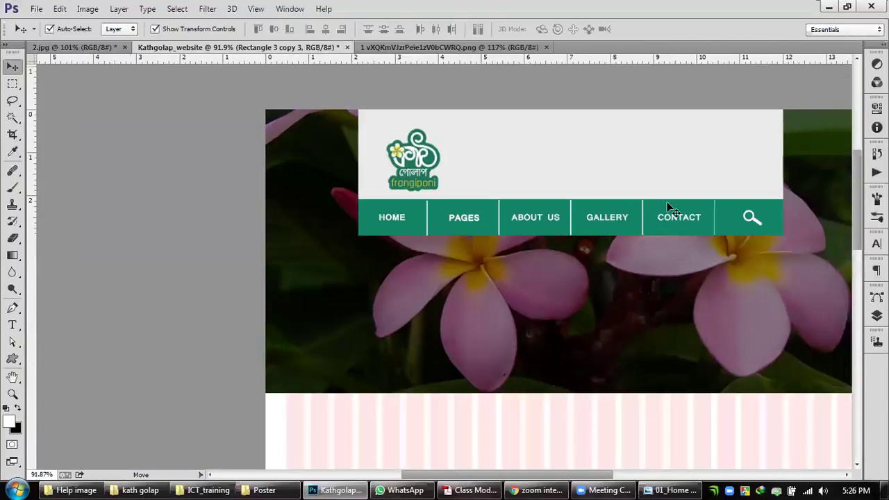
pyautogui.scroll(-2, 666, 206)
pyautogui.scroll(-1, 465, 135)
pyautogui.scroll(1, 464, 139)
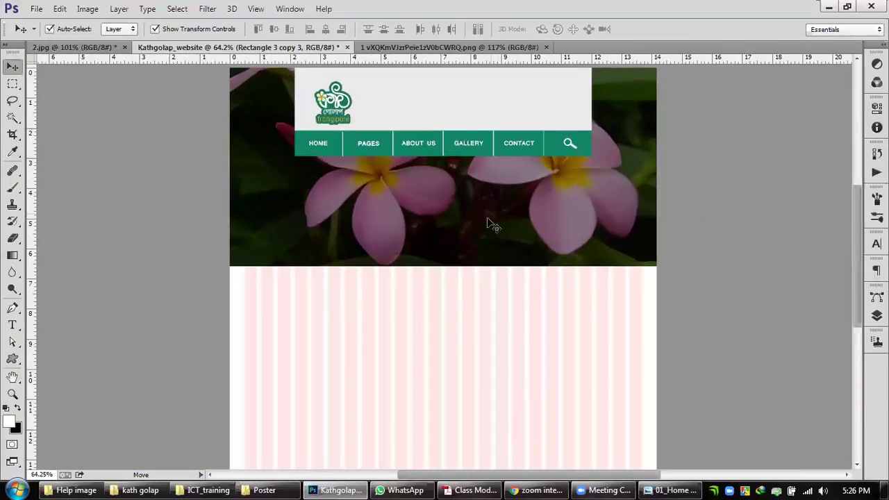
pyautogui.scroll(-1, 493, 226)
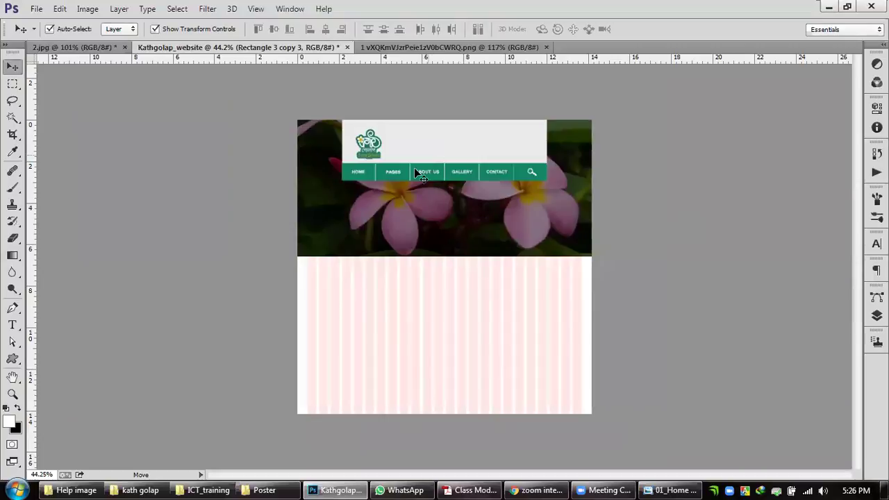
pyautogui.click(73, 47)
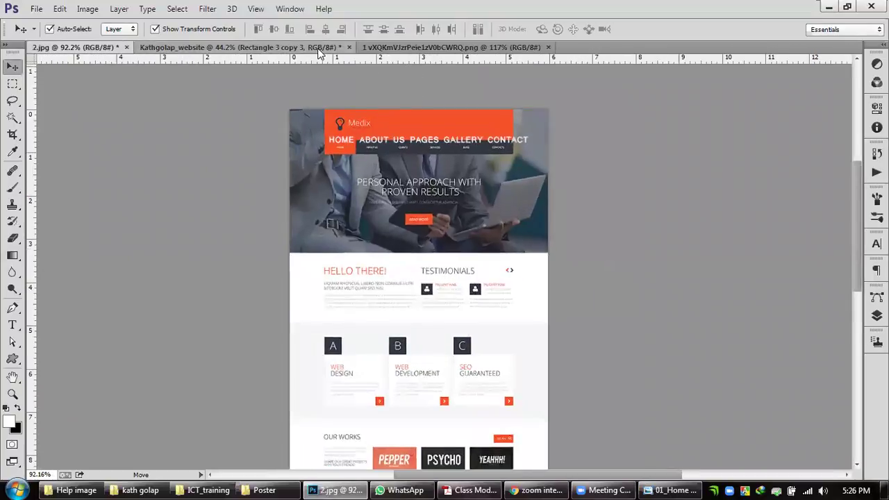
pyautogui.click(239, 46)
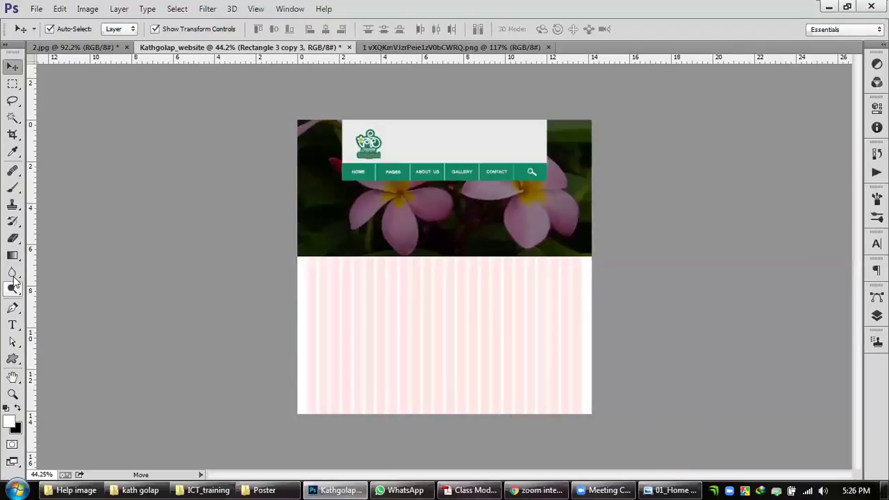
# Step: Draw a rectangle of about 1048 × 608 px covering the page area below the header photo
pyautogui.click(11, 358)
pyautogui.click(56, 354)
pyautogui.moveTo(293, 252); pyautogui.dragTo(595, 428)
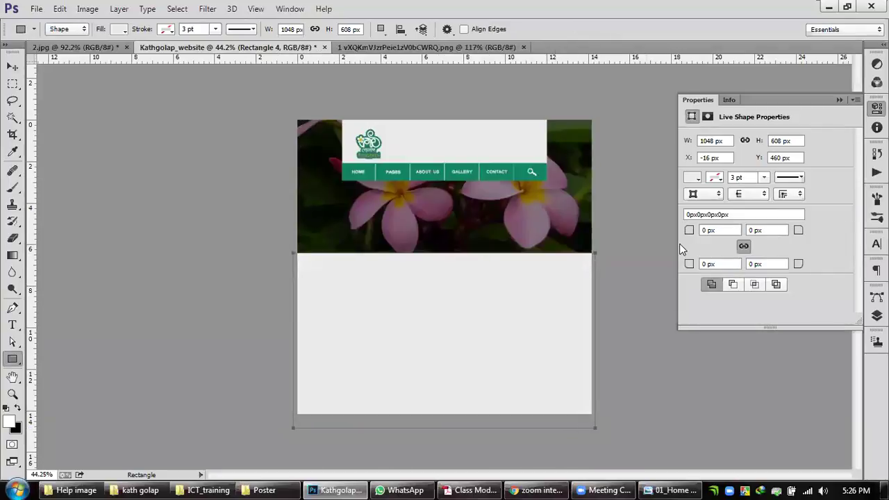
# Step: Set the fill colour of the rectangle below the header photo to pale cream, #fef7df
pyautogui.click(697, 179)
pyautogui.click(698, 180)
pyautogui.click(698, 180)
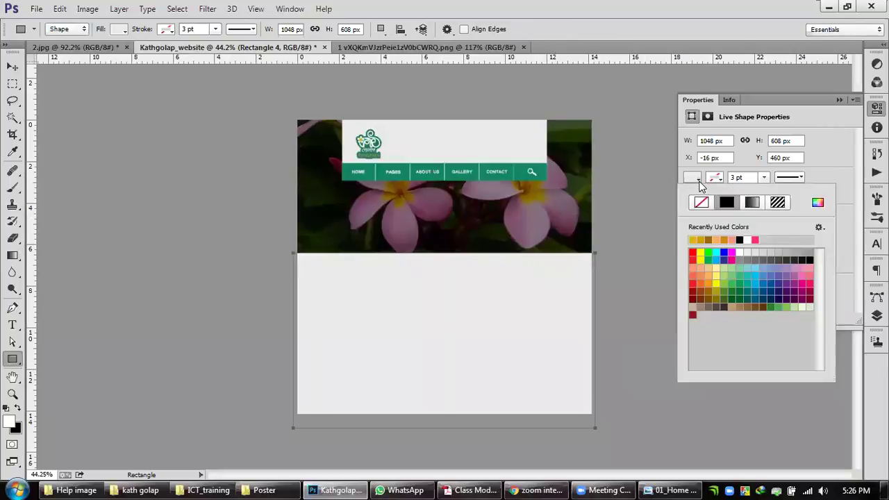
pyautogui.click(817, 202)
pyautogui.click(530, 135)
pyautogui.click(528, 133)
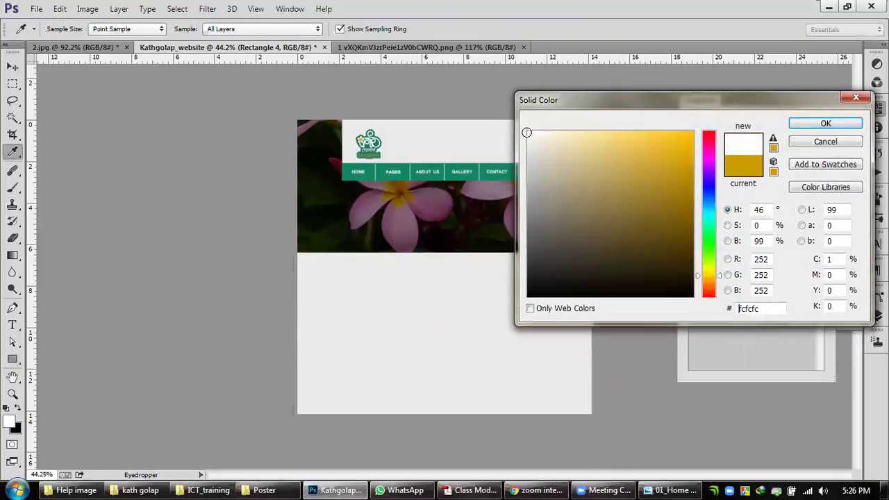
pyautogui.click(559, 134)
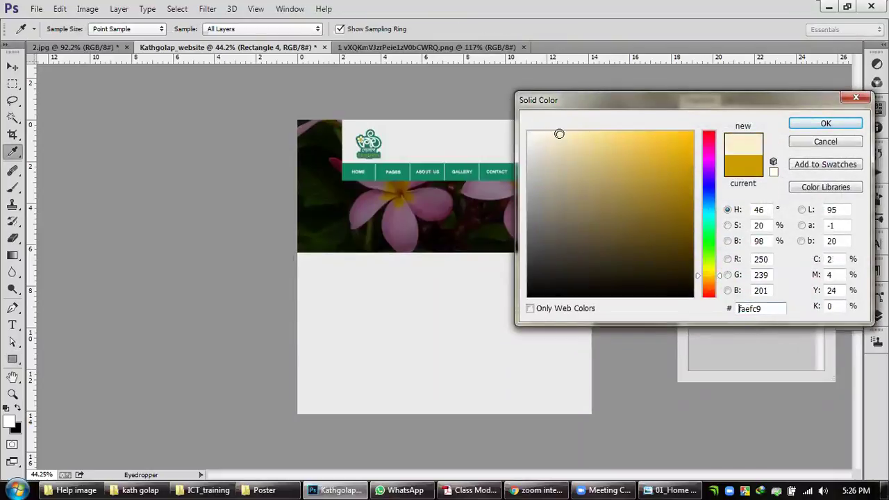
pyautogui.moveTo(559, 133); pyautogui.dragTo(546, 129)
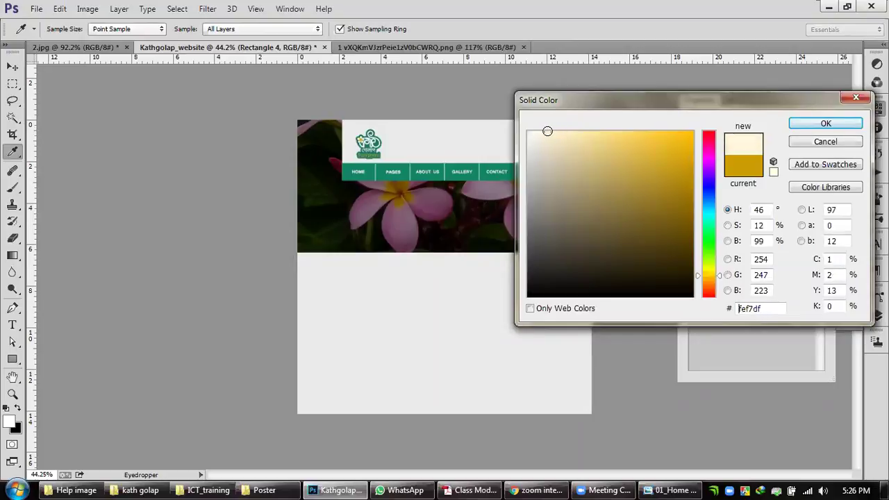
pyautogui.click(825, 124)
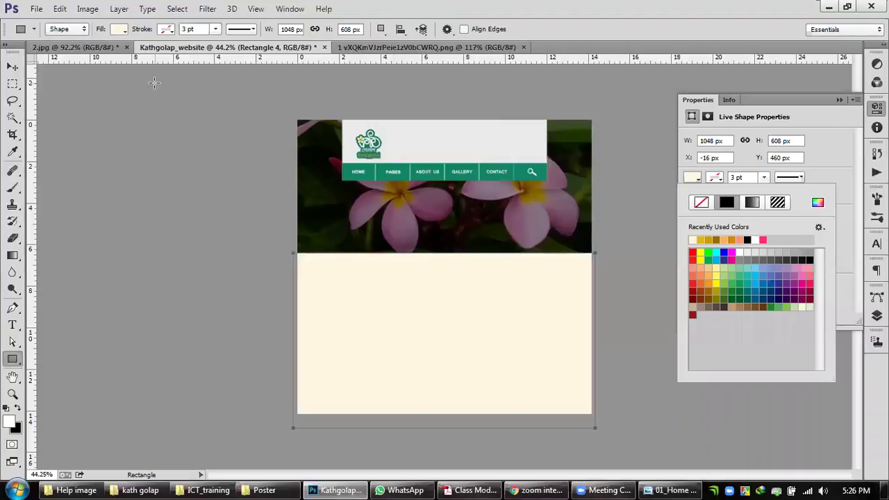
# Step: Recolour the Header_1 block with the pale cream sampled from the rectangle below the header photo
pyautogui.click(12, 66)
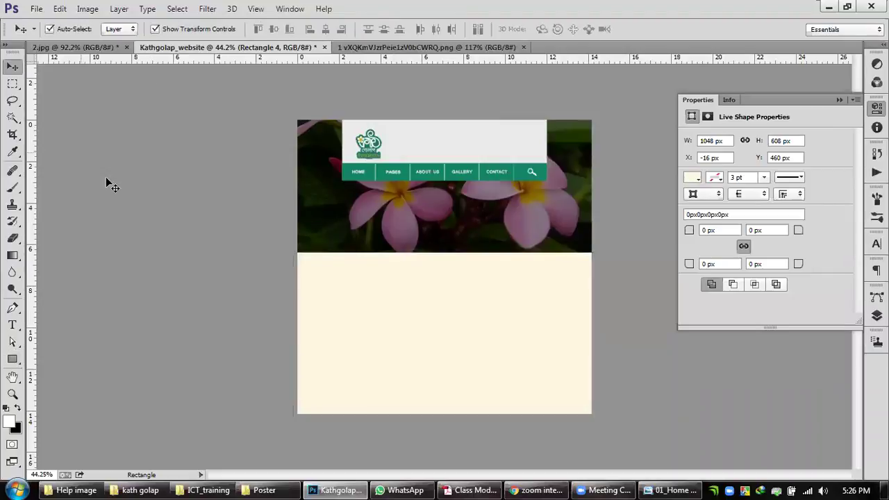
pyautogui.click(468, 150)
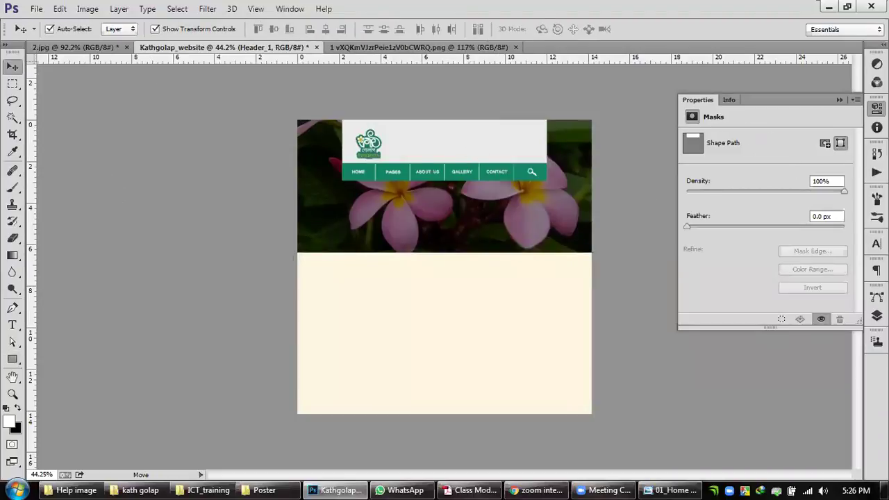
pyautogui.click(876, 315)
pyautogui.scroll(2, 833, 299)
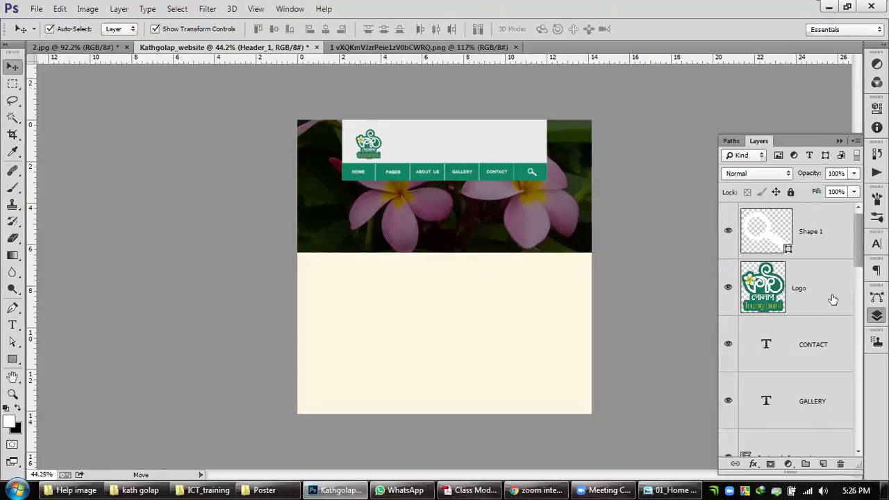
pyautogui.scroll(-15, 833, 300)
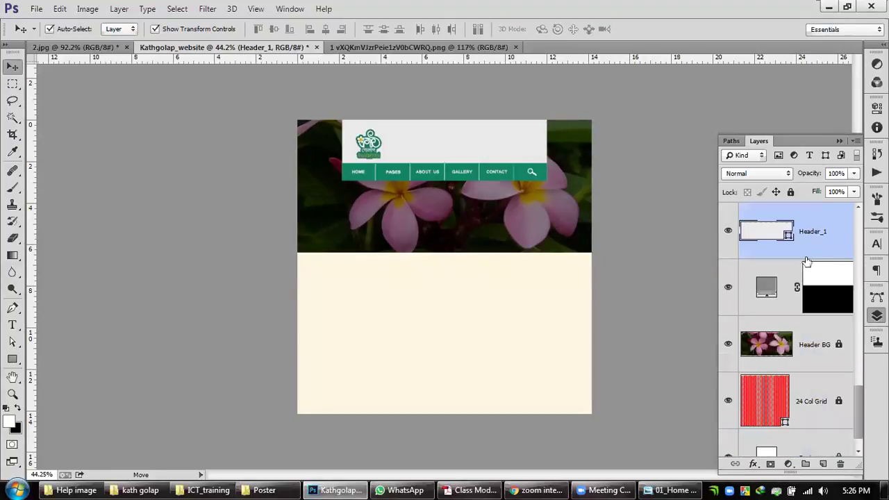
pyautogui.doubleClick(789, 238)
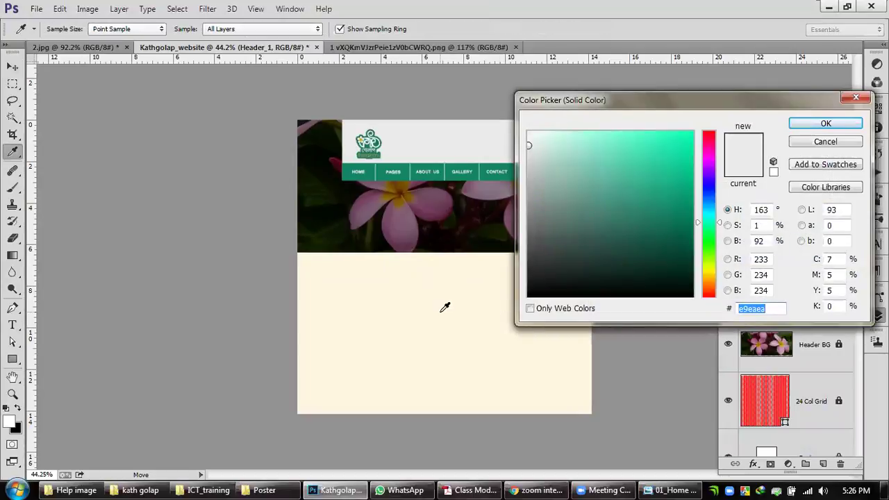
pyautogui.click(444, 307)
pyautogui.click(822, 129)
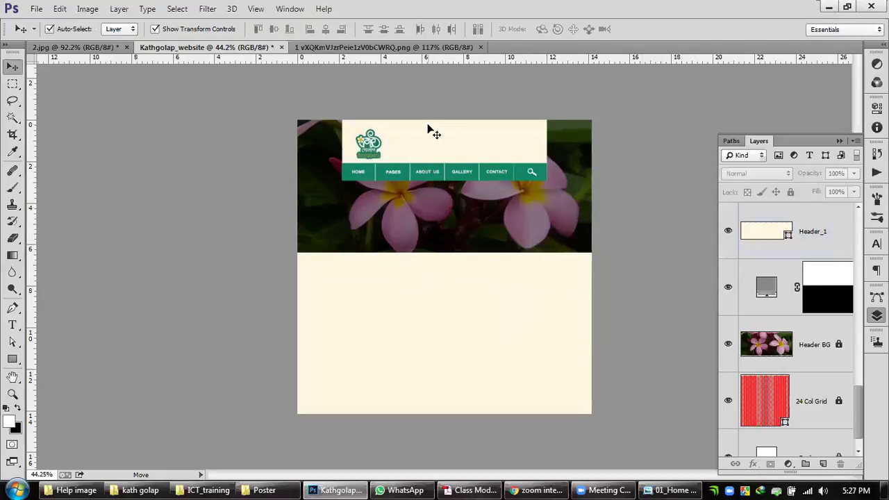
# Step: Compare the header with the 2.jpg reference and move the logo slightly up and left within the header block
pyautogui.hotkey('ctrl', '+')
pyautogui.hotkey('ctrl', '+')
pyautogui.scroll(2, 468, 214)
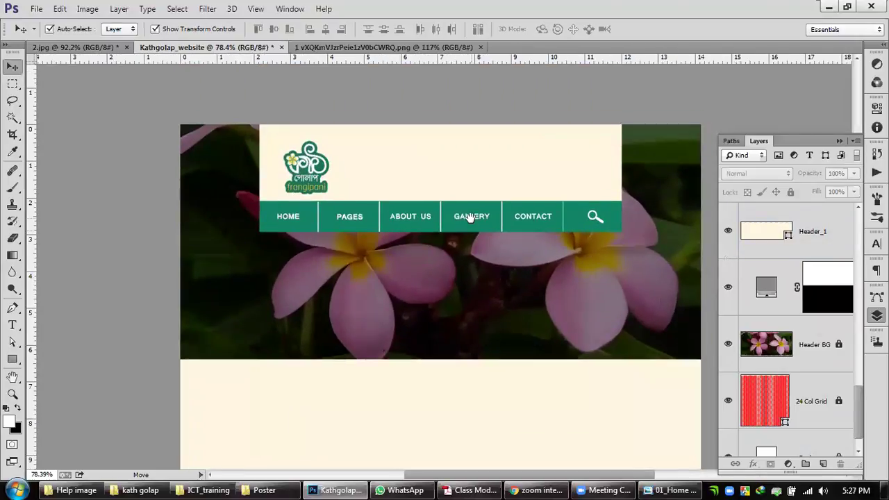
pyautogui.scroll(1, 564, 243)
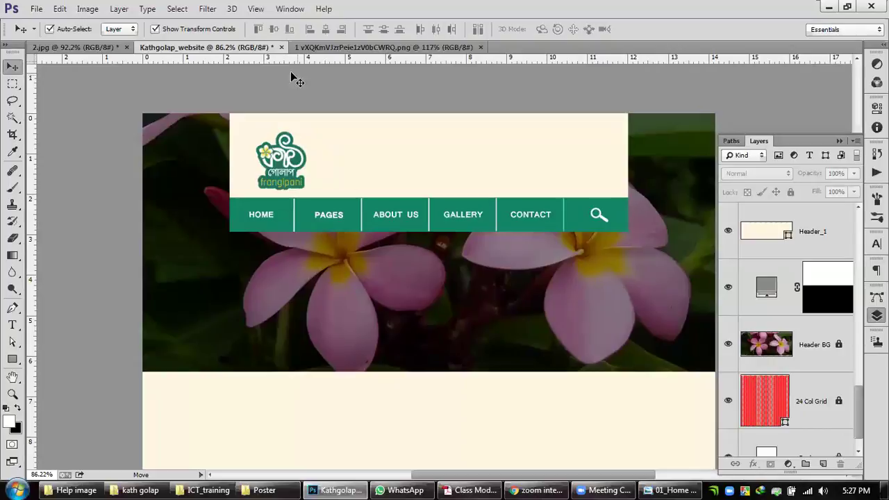
pyautogui.click(123, 50)
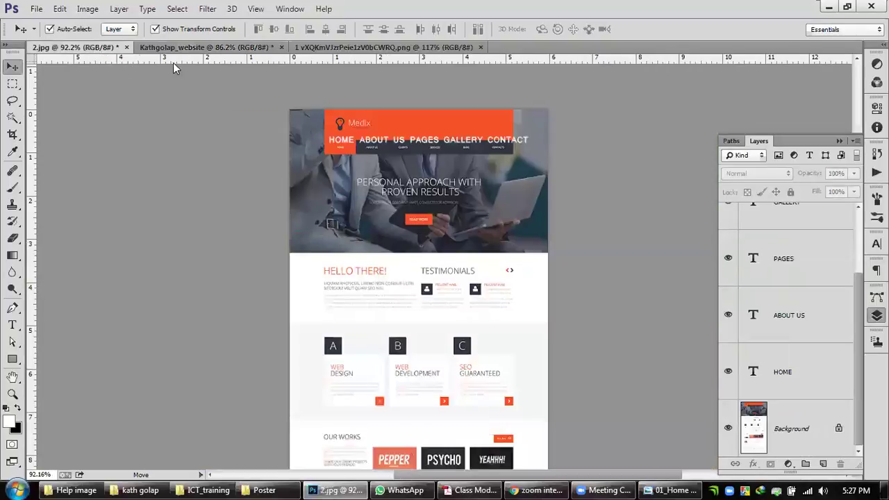
pyautogui.click(206, 49)
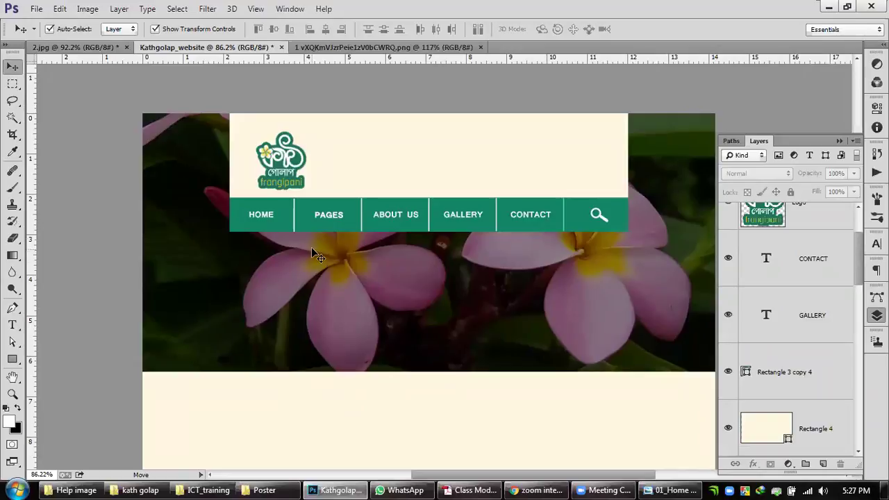
pyautogui.moveTo(283, 173); pyautogui.dragTo(292, 157)
# Step: Check the header against the 2.jpg reference again, then examine the Color Hunt palette image, focusing on its upper rows
pyautogui.click(97, 47)
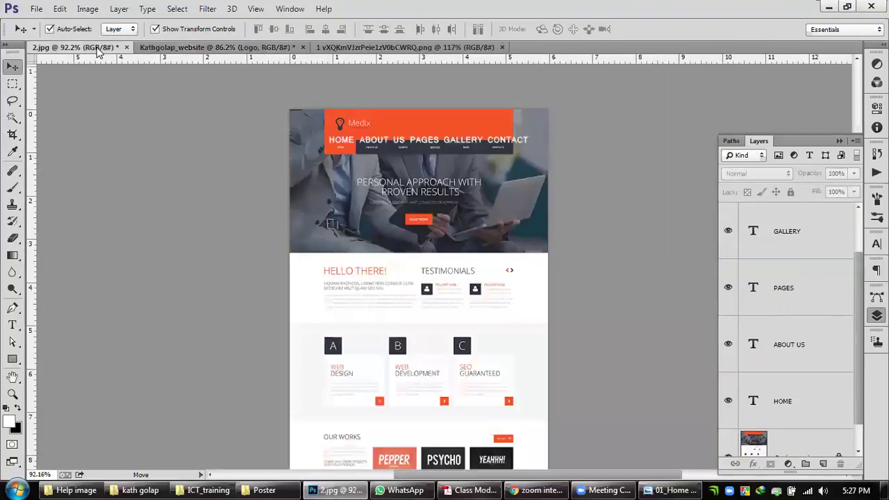
pyautogui.click(215, 47)
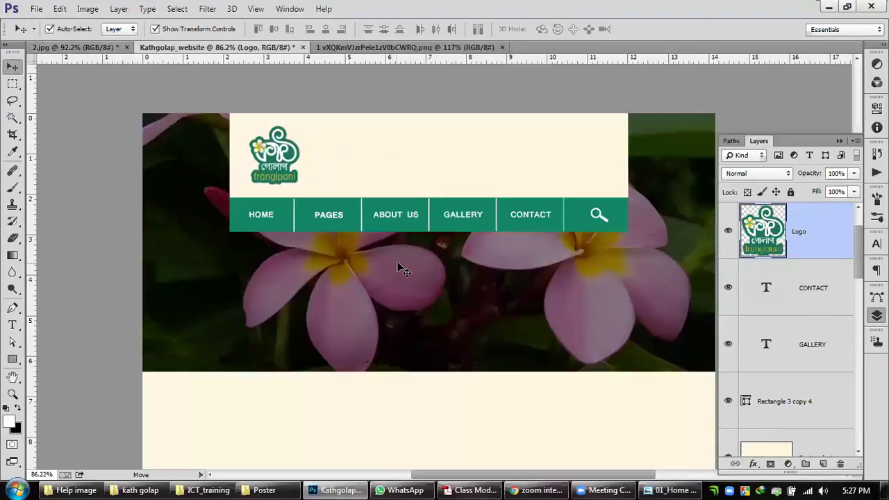
pyautogui.scroll(-3, 399, 267)
pyautogui.scroll(1, 539, 182)
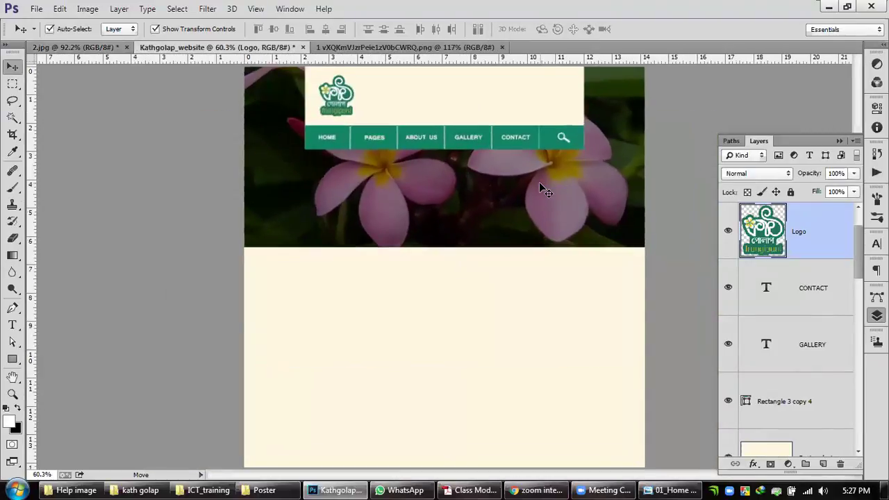
pyautogui.click(409, 48)
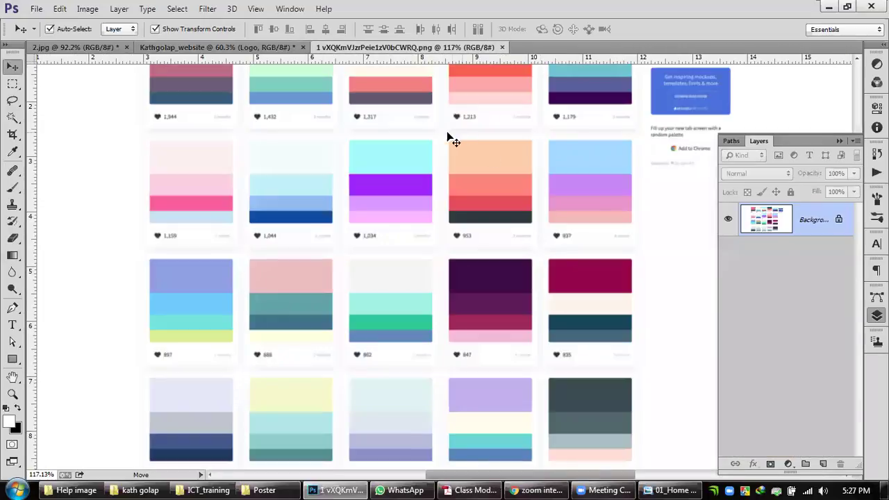
pyautogui.scroll(-2, 402, 136)
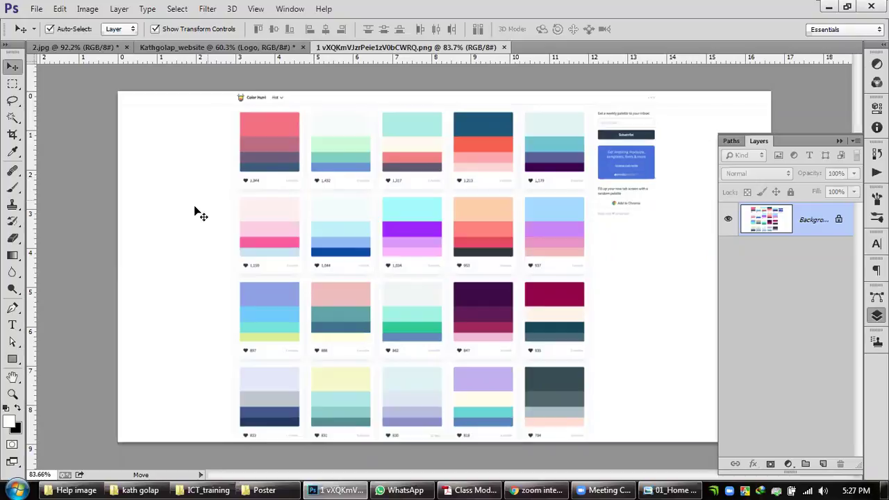
pyautogui.scroll(5, 496, 119)
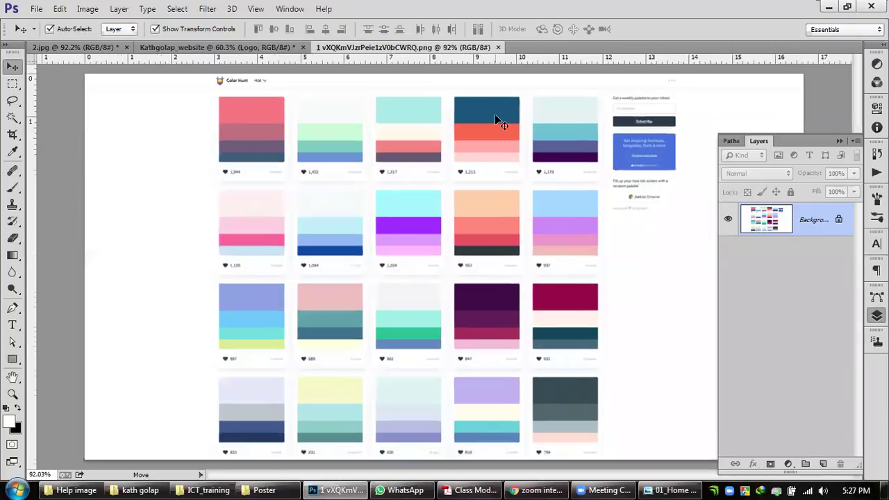
pyautogui.moveTo(502, 119); pyautogui.dragTo(471, 215)
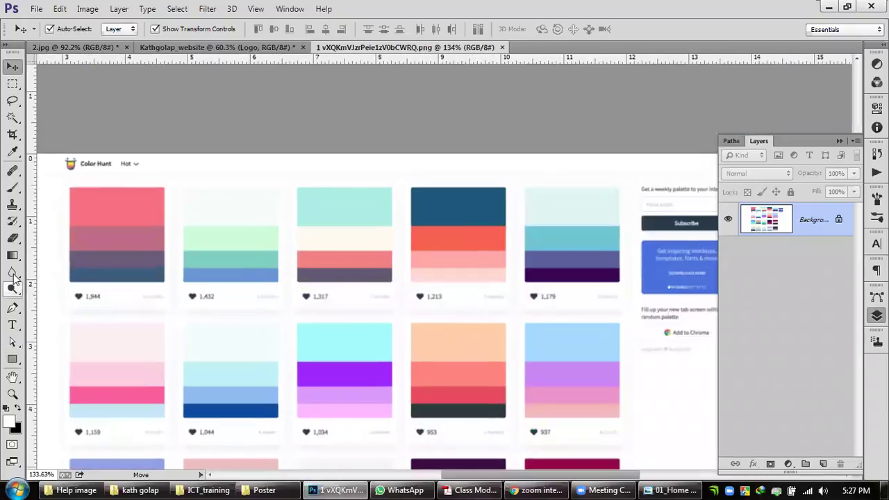
# Step: Sample the dark blue from the fourth palette in the Color Hunt image and fill the Color Fill 1 overlay on the header photo with it
pyautogui.click(13, 152)
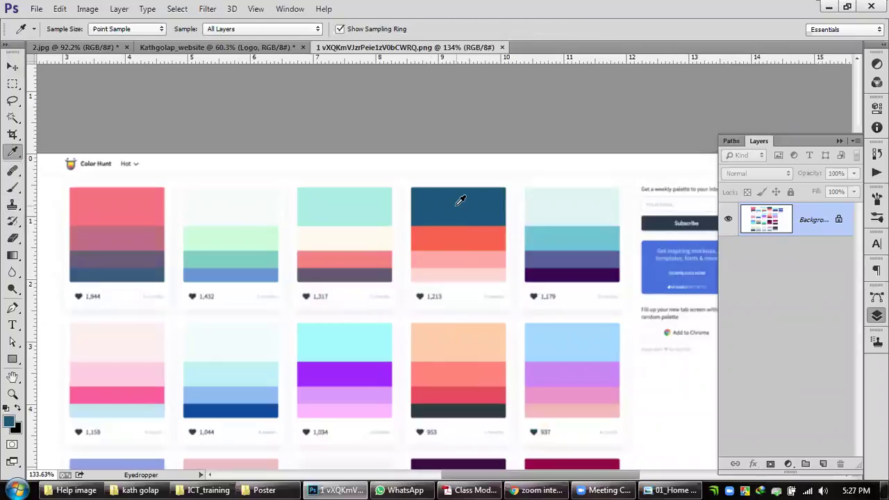
pyautogui.click(221, 47)
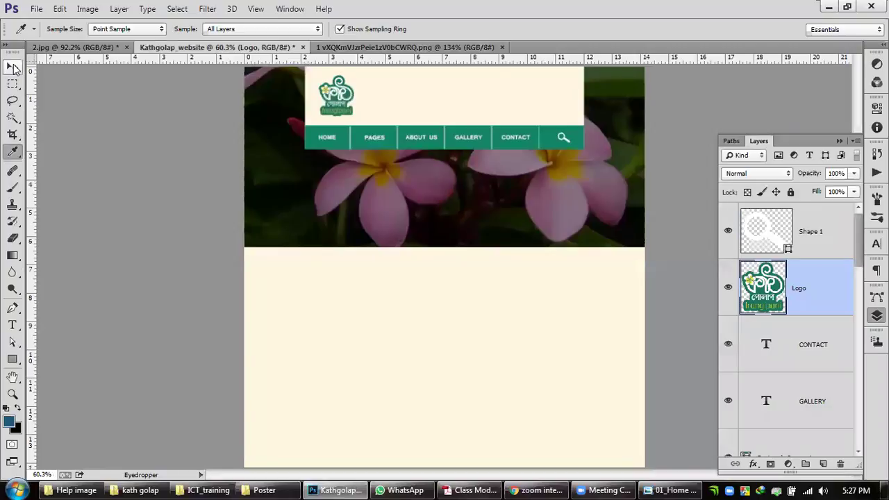
pyautogui.click(13, 67)
pyautogui.click(507, 219)
pyautogui.scroll(-2, 803, 402)
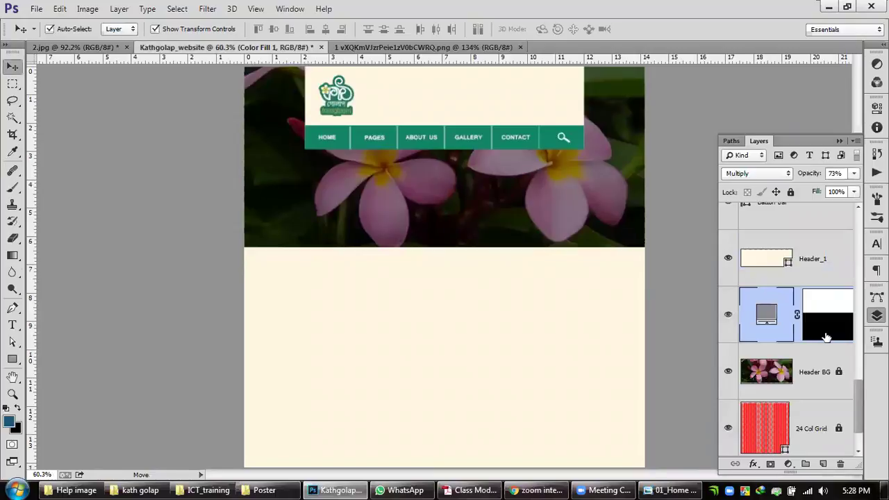
pyautogui.hotkey('alt', 'BackSpace')
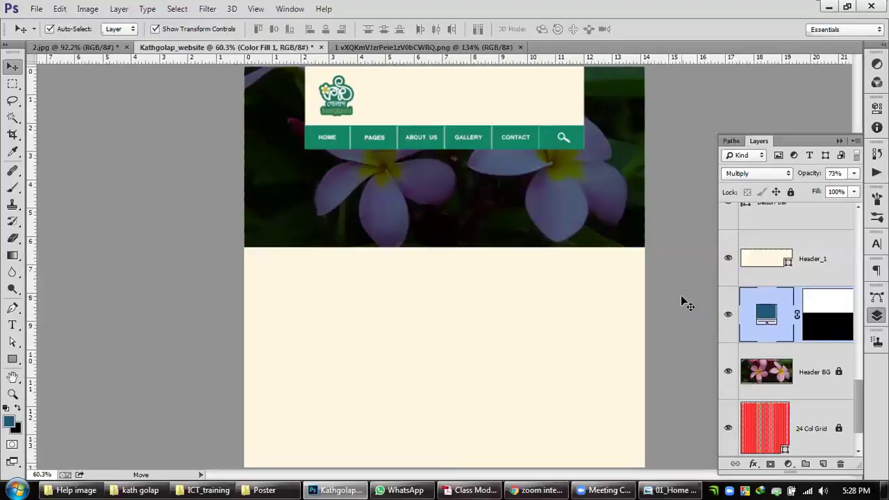
pyautogui.hotkey('ctrl', 'z')
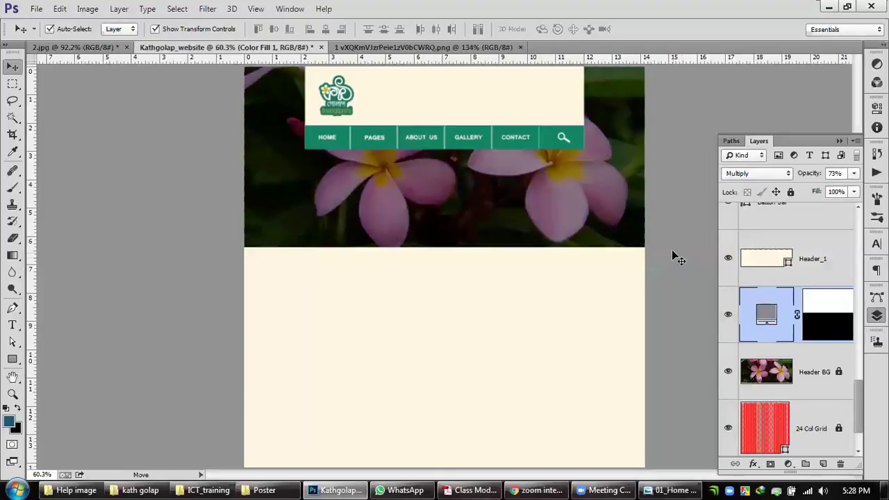
pyautogui.hotkey('ctrl', 'z')
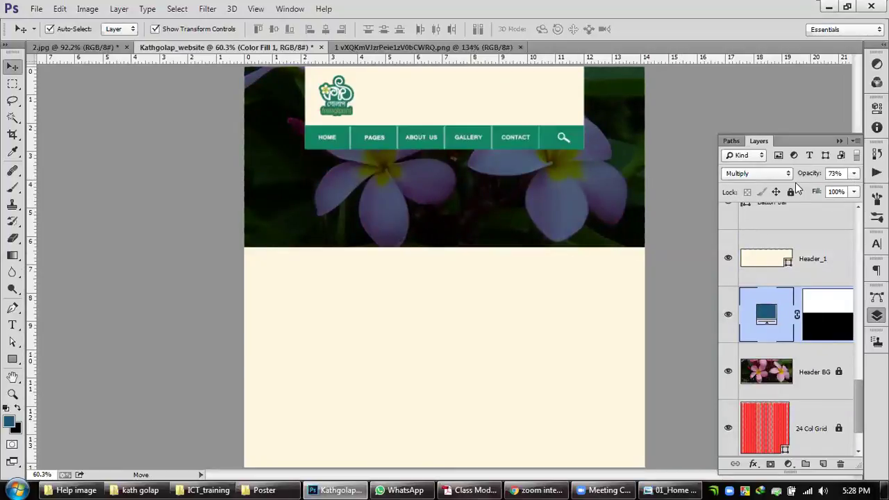
# Step: Lower the opacity of the dark blue Color Fill 1 overlay to 61%
pyautogui.click(855, 173)
pyautogui.moveTo(836, 194)
pyautogui.mouseDown()
pyautogui.moveTo(821, 192)
pyautogui.moveTo(833, 193)
pyautogui.mouseUp()
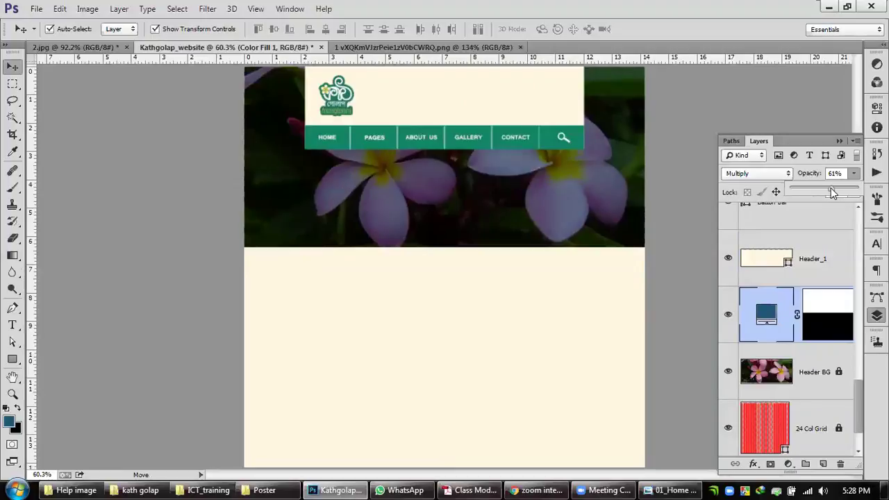
pyautogui.click(661, 131)
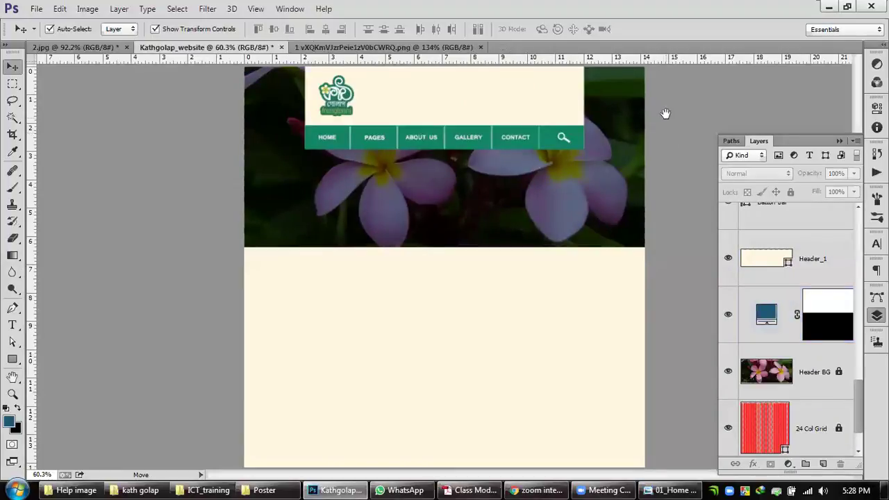
# Step: Recolour the divider between CONTACT and the search icon, and the search icon itself, with the cream of the header block
pyautogui.scroll(2, 419, 120)
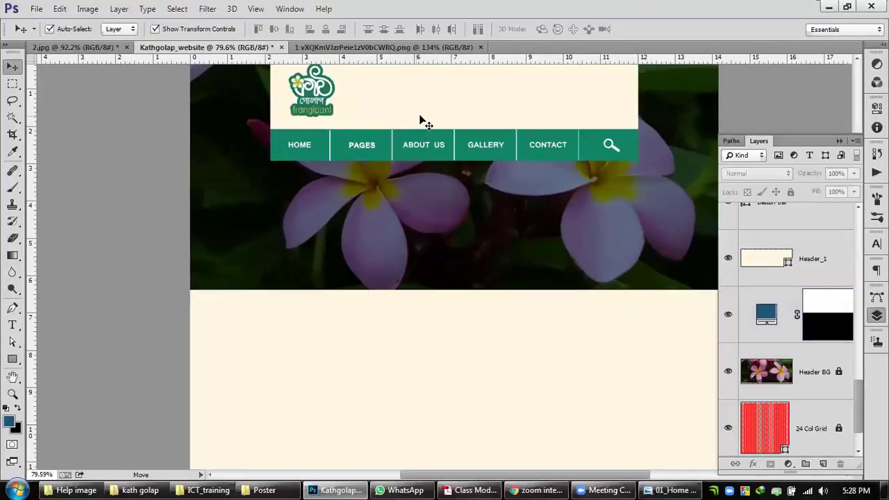
pyautogui.scroll(-2, 438, 110)
pyautogui.scroll(1, 458, 111)
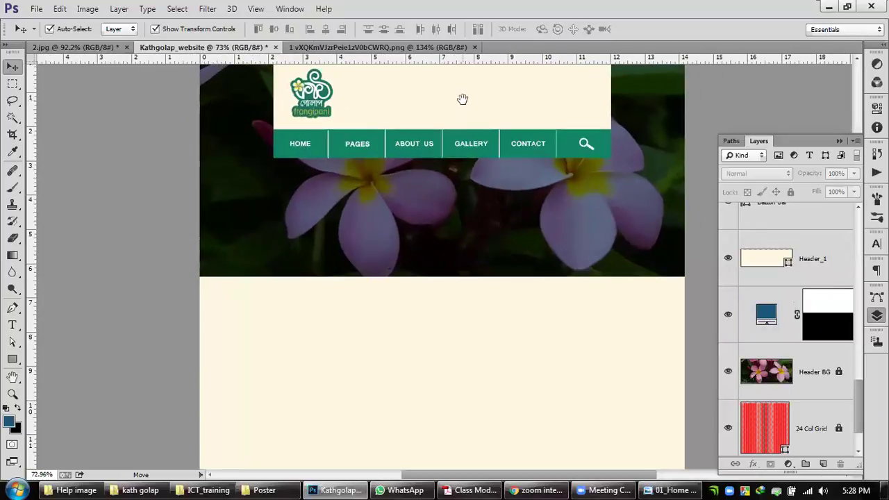
pyautogui.scroll(1, 556, 208)
pyautogui.scroll(5, 556, 207)
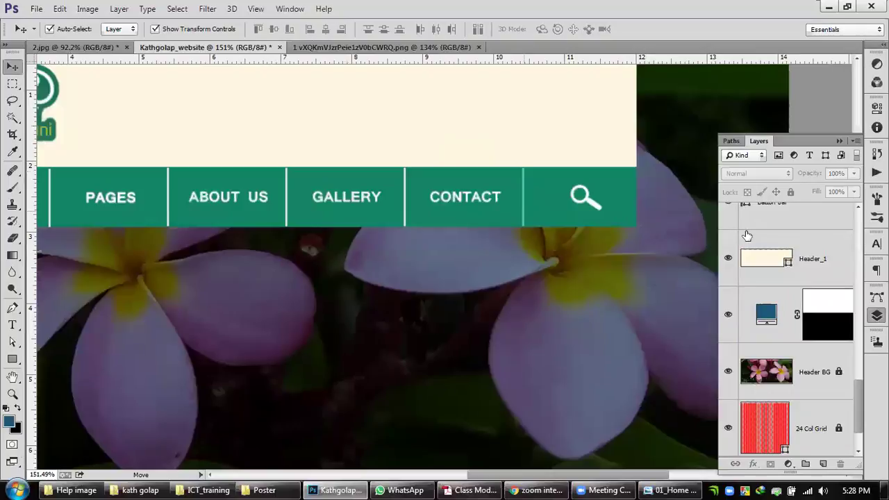
pyautogui.click(725, 221)
pyautogui.click(822, 124)
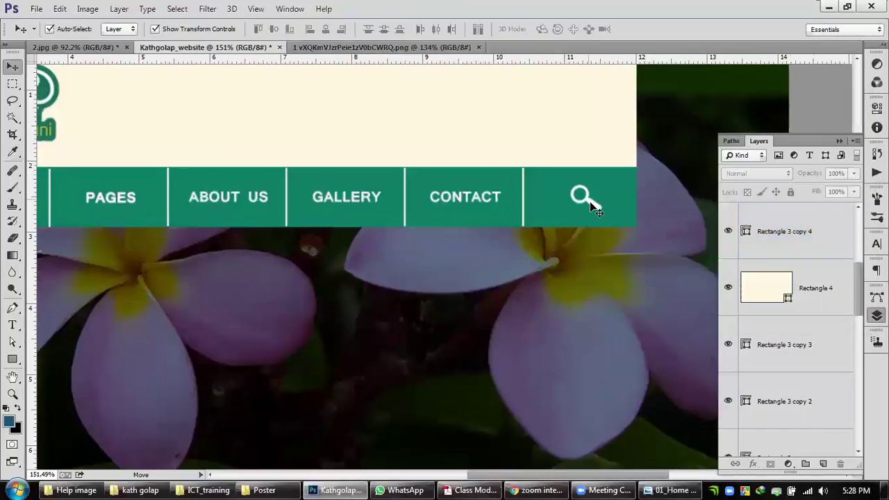
pyautogui.click(591, 202)
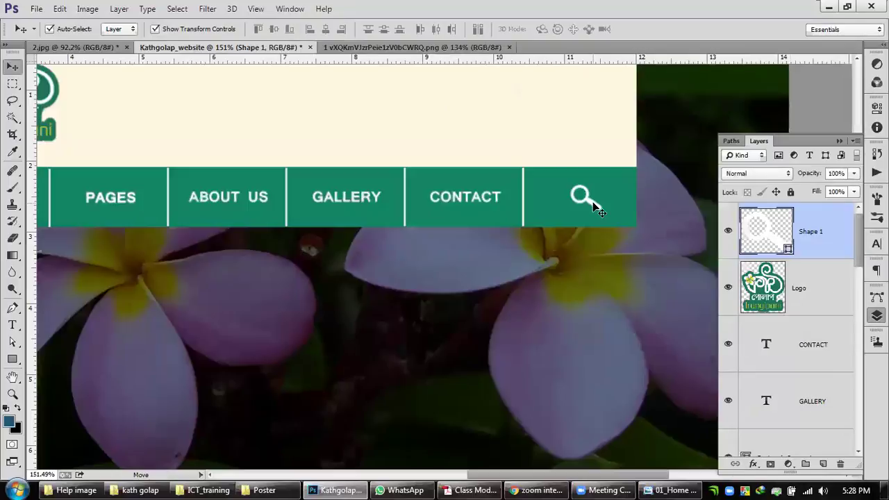
pyautogui.doubleClick(788, 250)
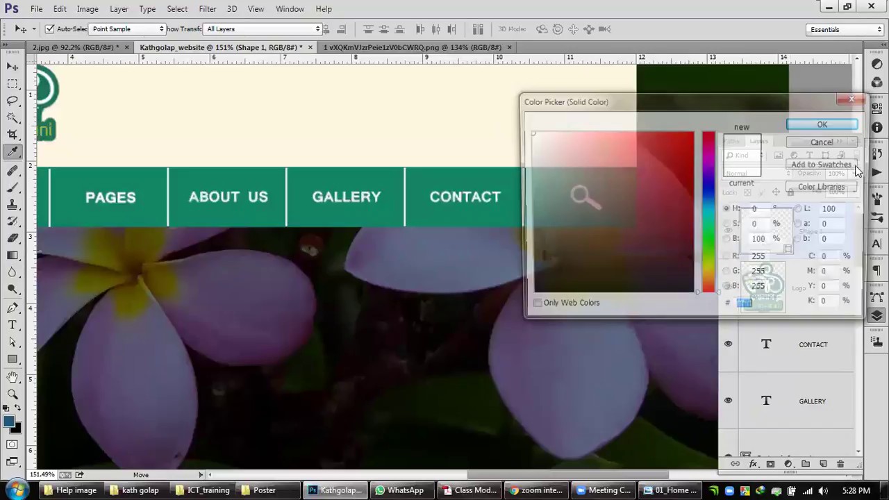
# Step: Set the text colour of the CONTACT, GALLERY, ABOUT US and PAGES menu labels to cream sampled from the header block
pyautogui.click(455, 202)
pyautogui.click(876, 243)
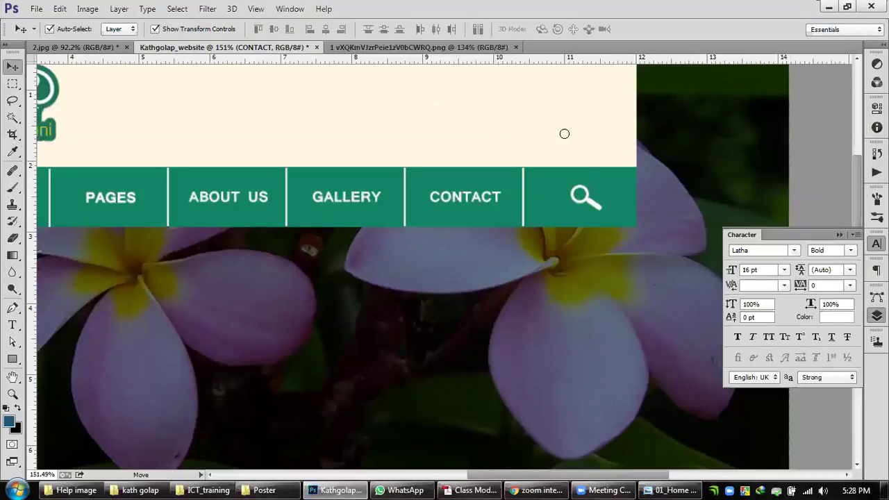
pyautogui.click(362, 198)
pyautogui.click(136, 203)
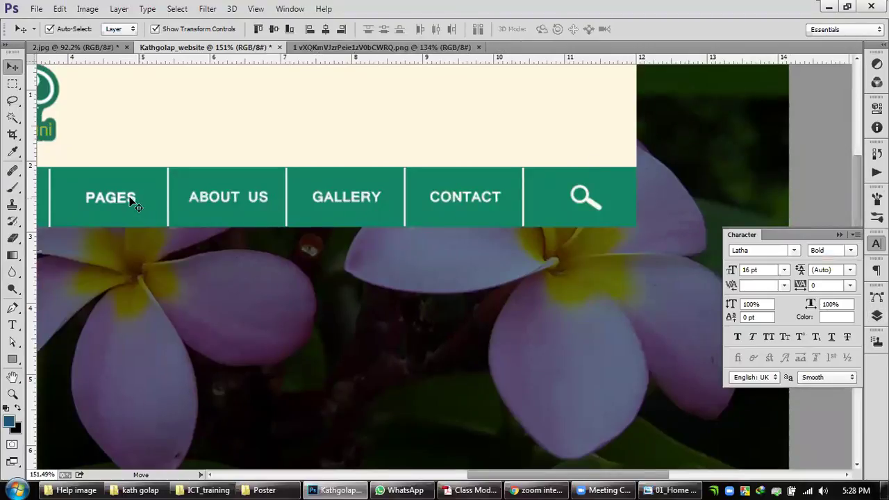
pyautogui.click(836, 318)
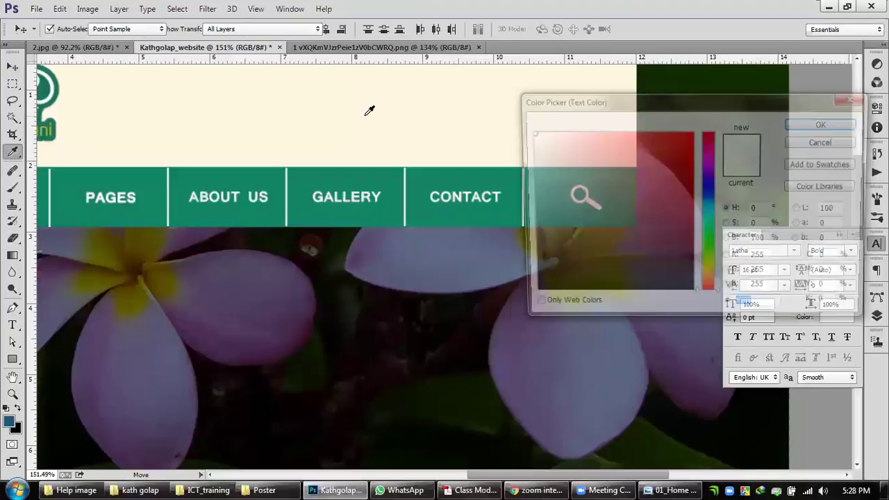
pyautogui.click(372, 113)
pyautogui.press('Return')
pyautogui.press('v')
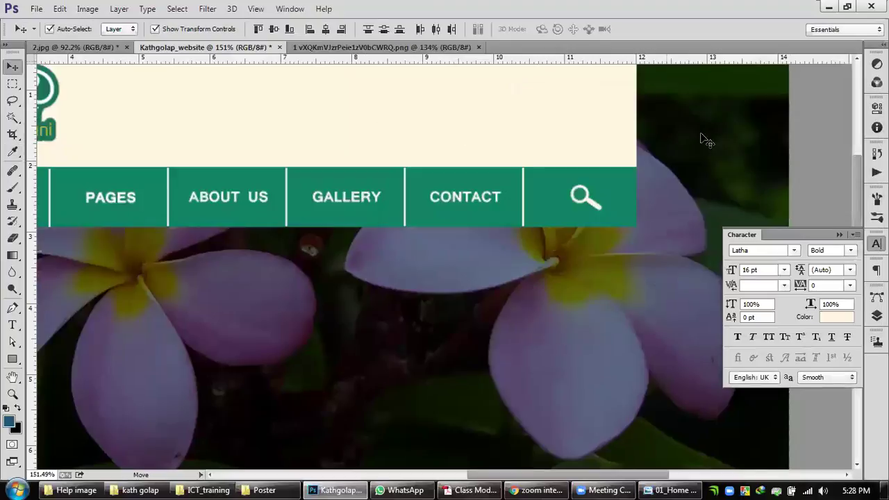
# Step: Set the text colour of the HOME menu label to the header cream, #fef7e0
pyautogui.moveTo(266, 165); pyautogui.dragTo(520, 167)
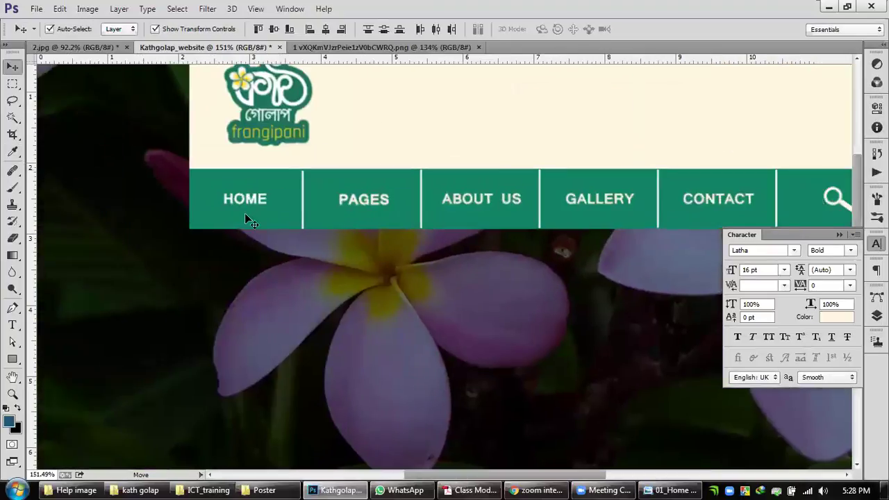
pyautogui.click(837, 317)
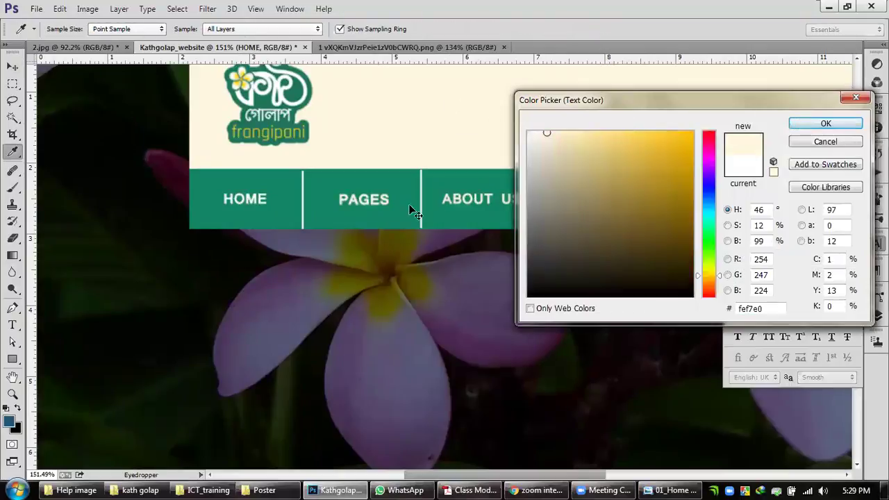
pyautogui.press('Return')
# Step: Find the remaining menu divider layers and recolour Rectangle 3 copy 3 with the header cream, #fef7e0
pyautogui.click(302, 221)
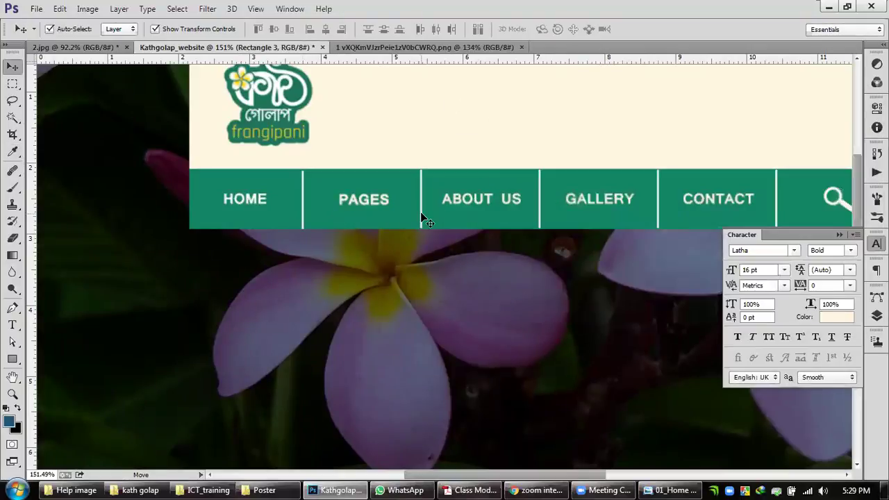
pyautogui.keyDown('shift'); pyautogui.click(421, 219); pyautogui.keyUp('shift')
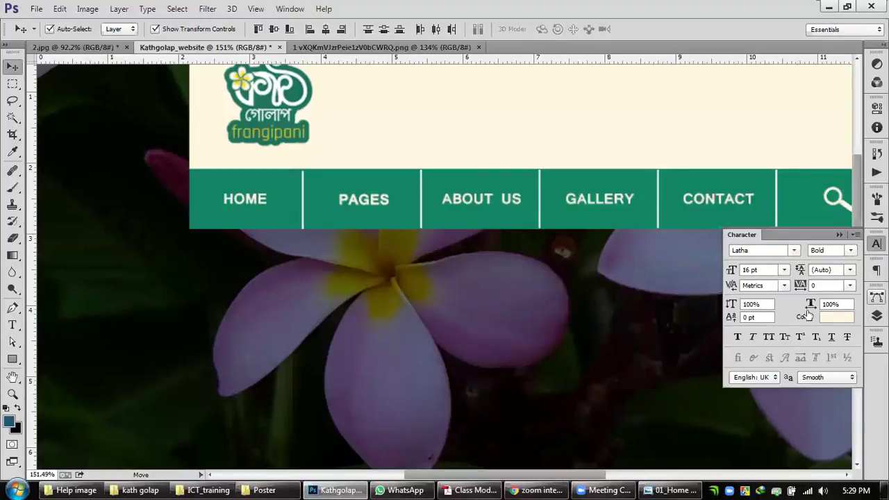
pyautogui.press('F7')
pyautogui.scroll(-5, 807, 308)
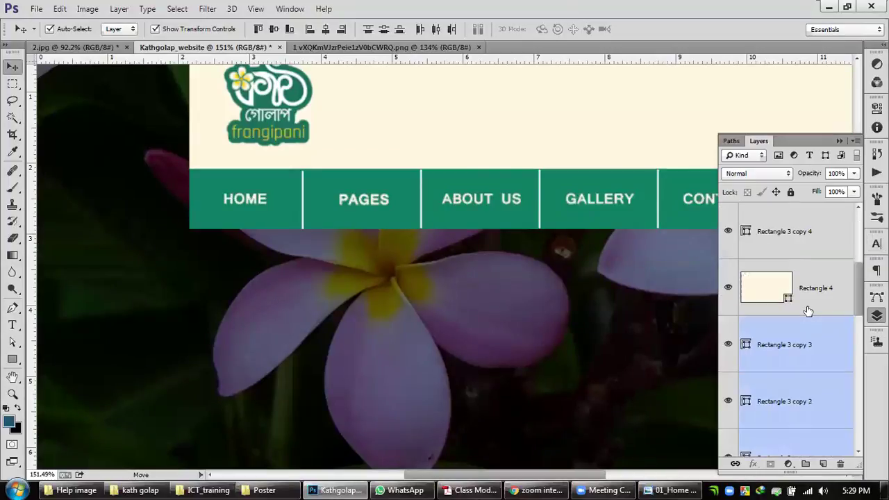
pyautogui.doubleClick(748, 236)
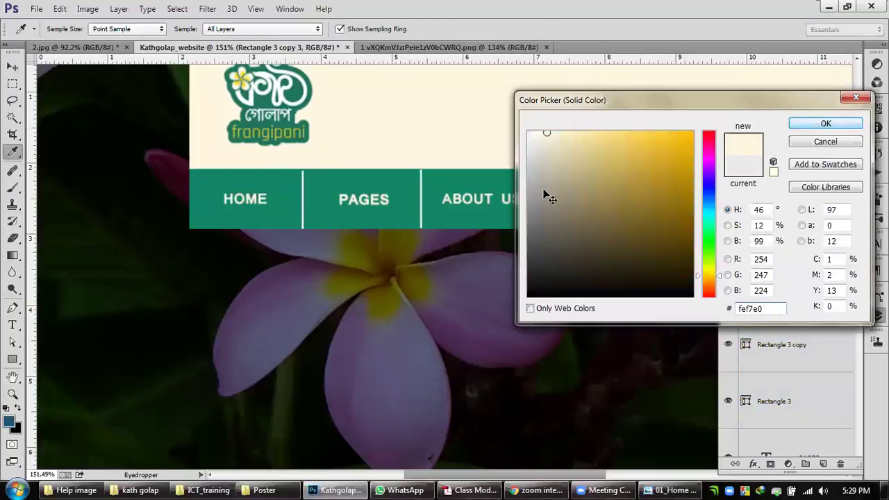
pyautogui.press('Return')
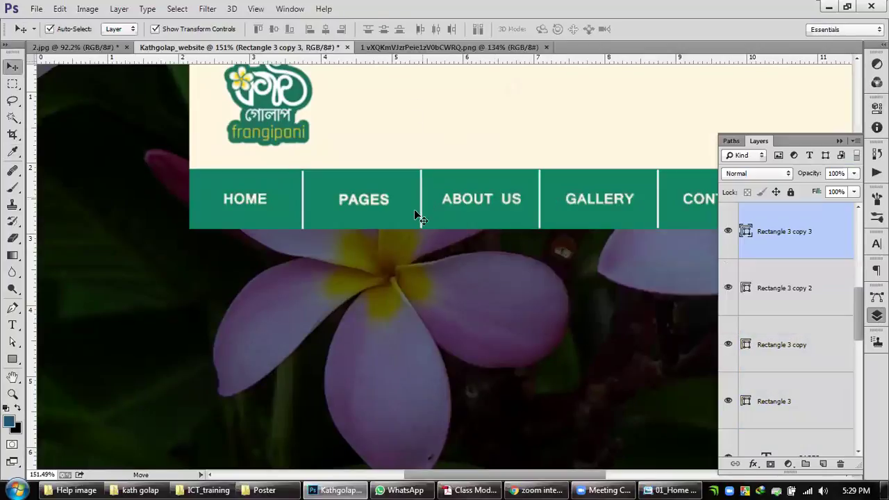
# Step: Recolour the divider layers Rectangle 3 copy 2, Rectangle 3 copy and Rectangle 3 with the header cream, #fef7e0
pyautogui.doubleClick(747, 289)
pyautogui.press('Return')
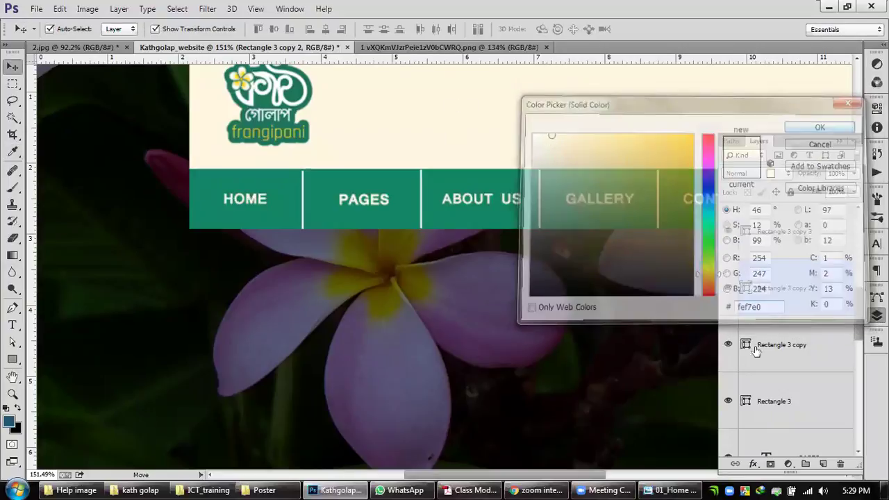
pyautogui.doubleClick(747, 344)
pyautogui.click(436, 126)
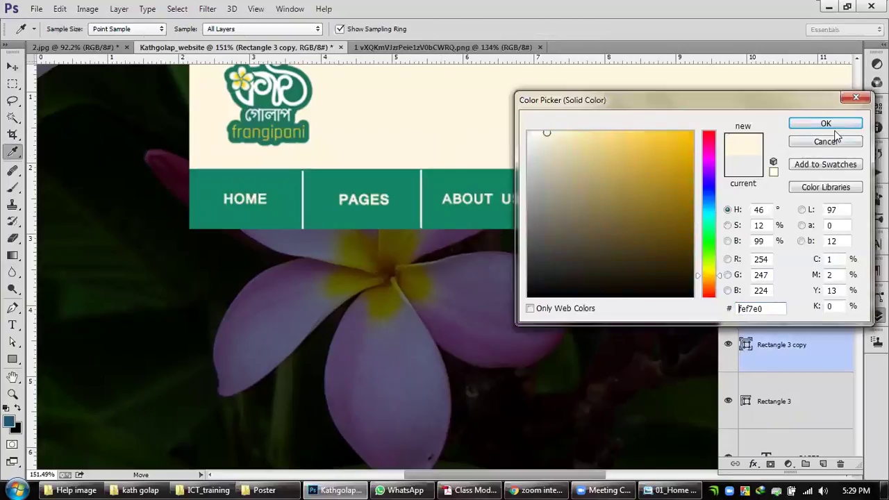
pyautogui.press('Return')
pyautogui.doubleClick(747, 401)
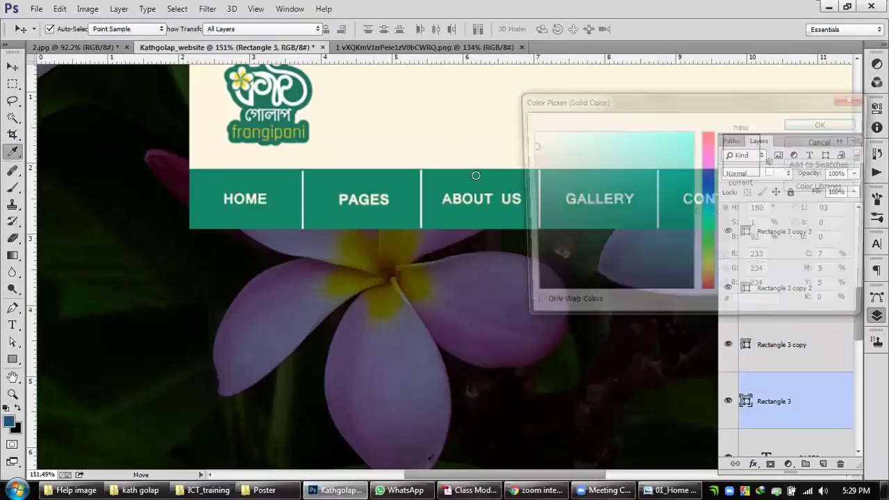
pyautogui.click(806, 126)
pyautogui.press('v')
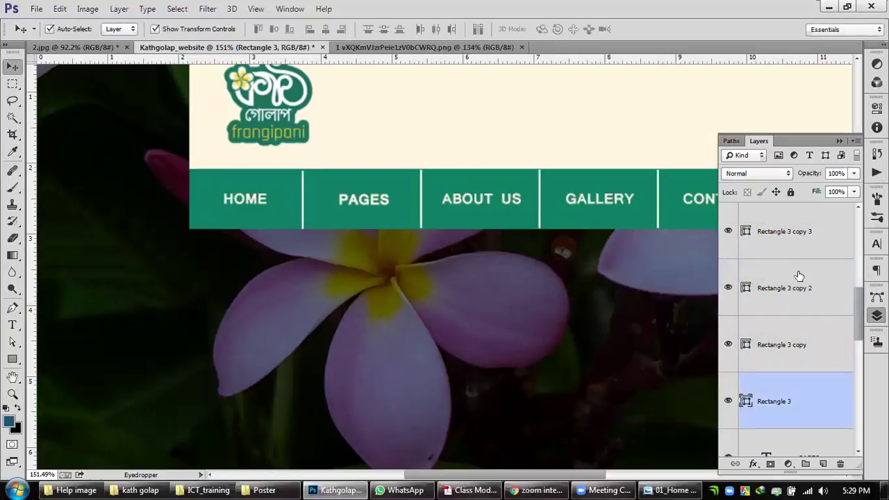
pyautogui.scroll(-2, 789, 307)
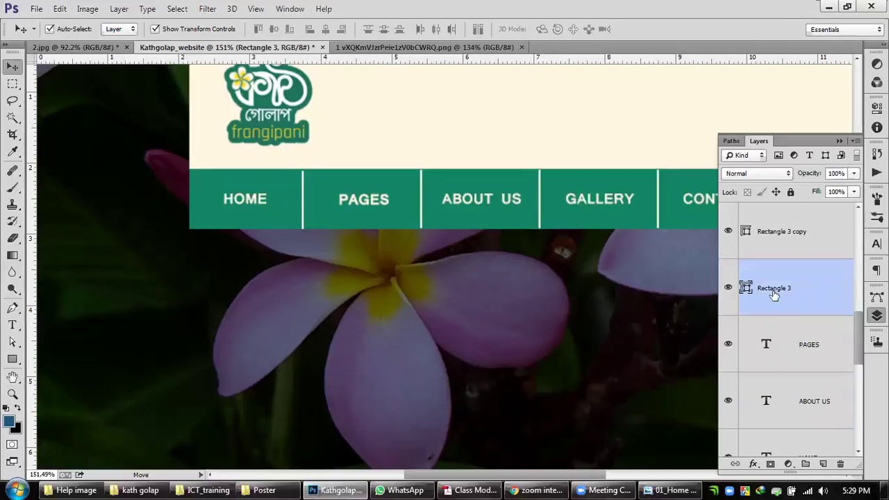
pyautogui.scroll(3, 773, 292)
pyautogui.click(838, 141)
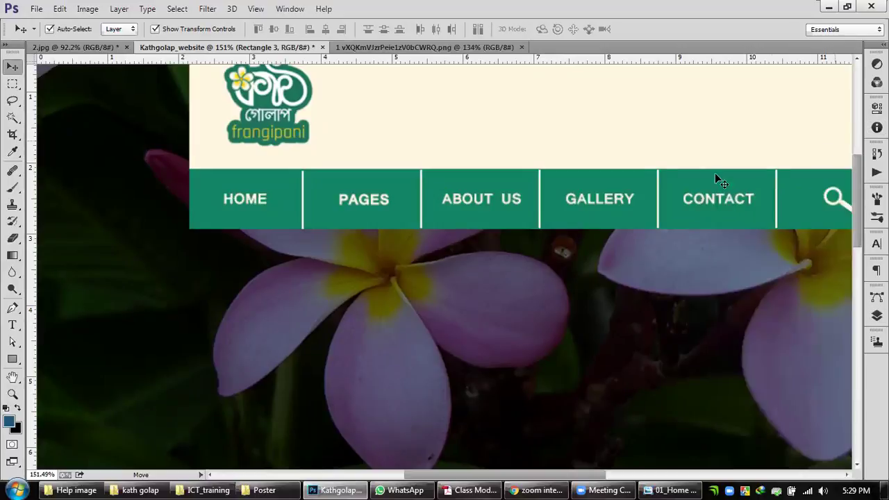
# Step: Review the recoloured header on the whole page, then examine the header and banner text in the 2.jpg reference
pyautogui.doubleClick(13, 394)
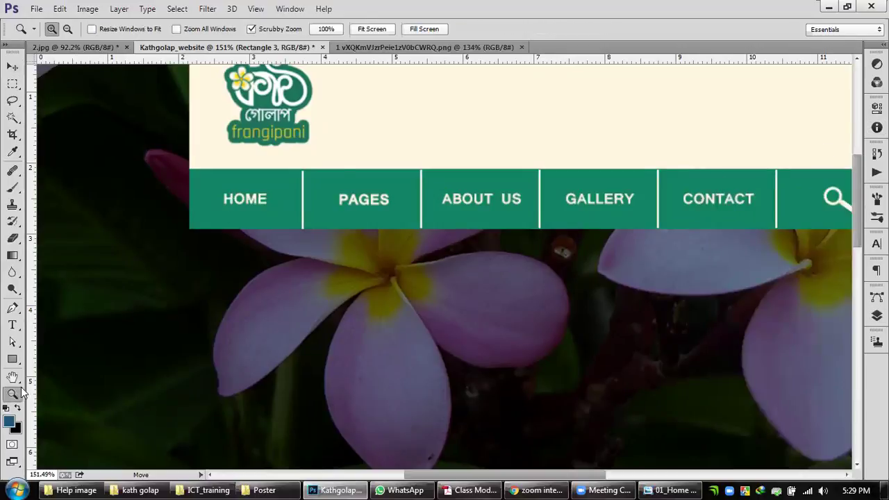
pyautogui.moveTo(633, 244); pyautogui.dragTo(604, 245)
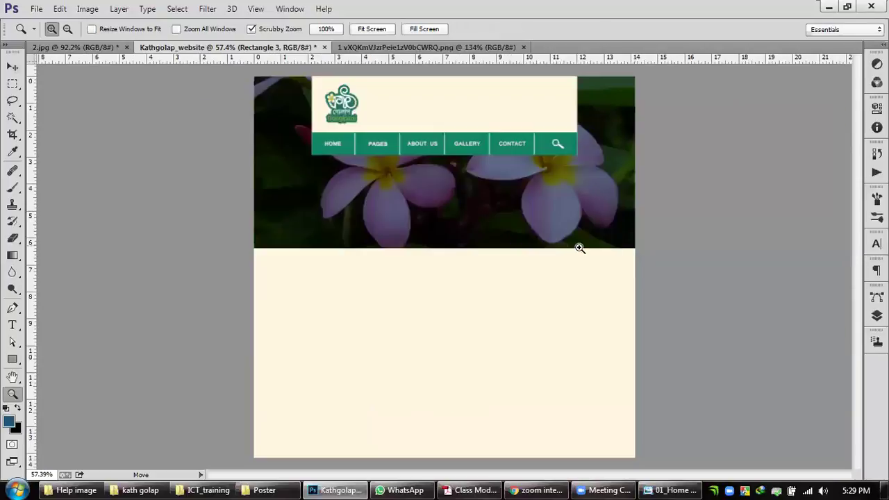
pyautogui.moveTo(458, 160); pyautogui.dragTo(484, 232)
pyautogui.click(369, 139)
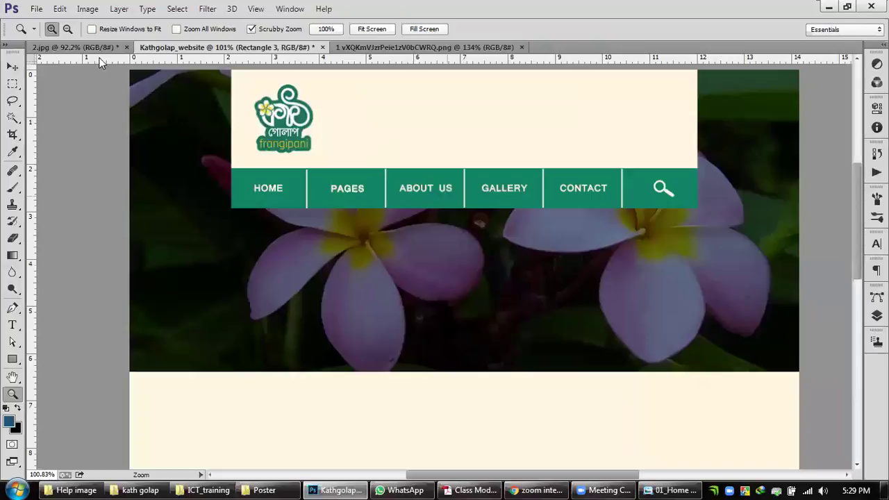
pyautogui.hotkey('ctrl', 'shift', 'Tab')
pyautogui.moveTo(430, 192); pyautogui.dragTo(418, 190)
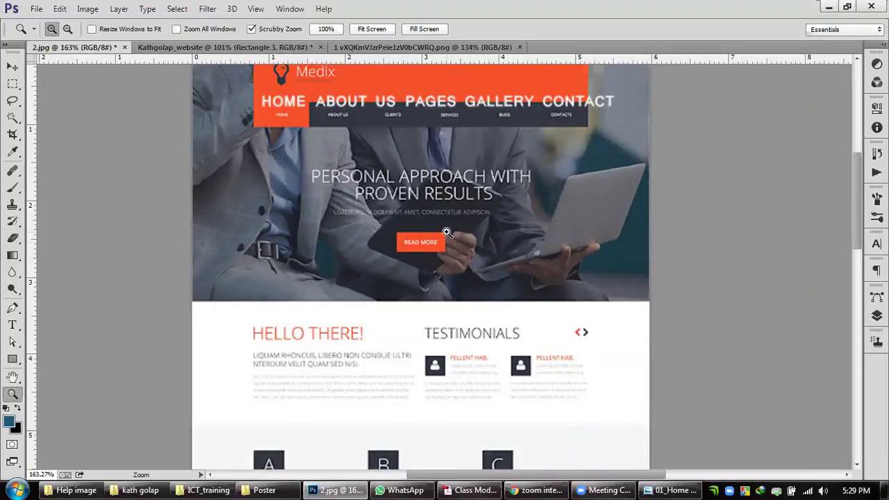
# Step: In the Kathgolap_website design, draw a cream button rectangle about 135 × 42 px in the lower middle of the banner
pyautogui.click(231, 47)
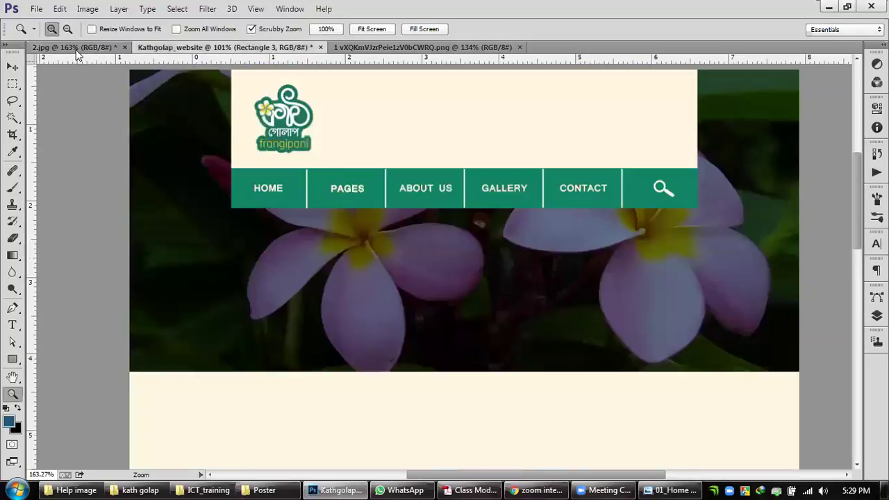
pyautogui.click(12, 359)
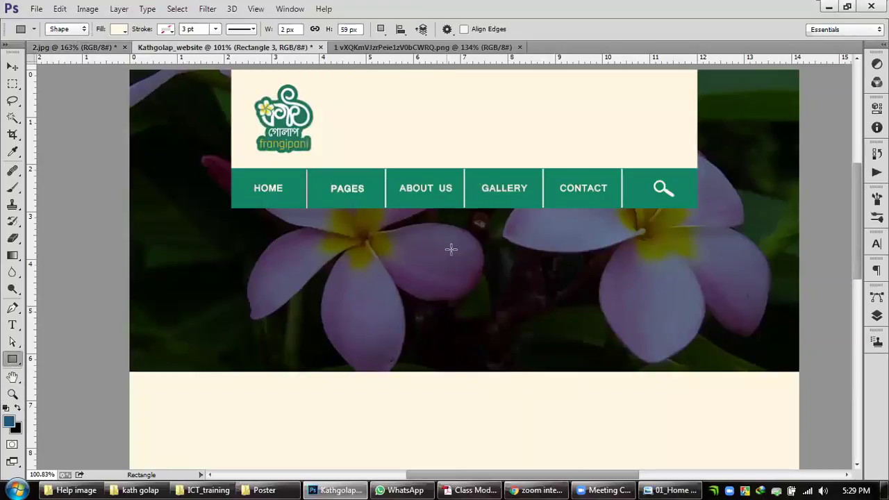
pyautogui.hotkey('ctrl', 'shift', 'Tab')
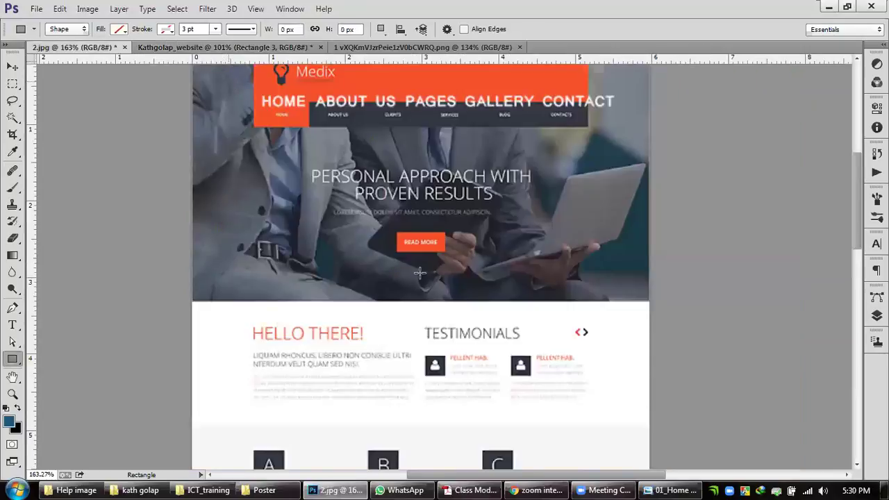
pyautogui.moveTo(419, 272); pyautogui.dragTo(510, 300)
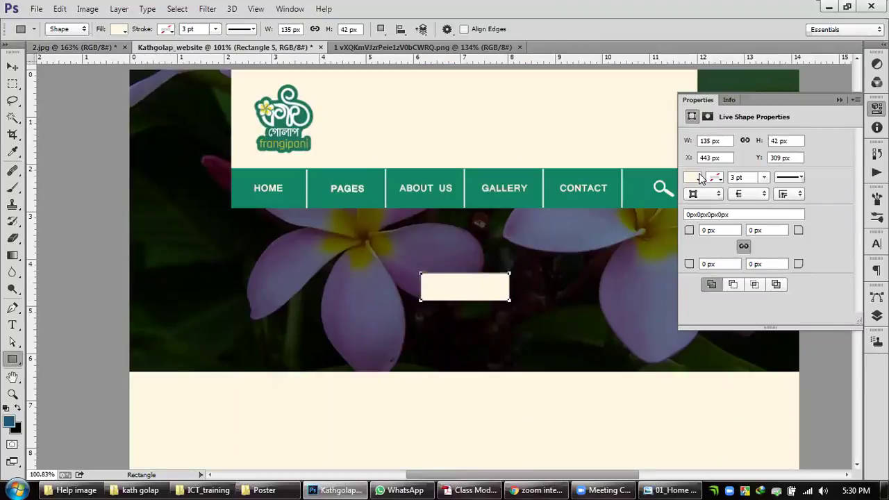
pyautogui.click(13, 67)
pyautogui.click(72, 221)
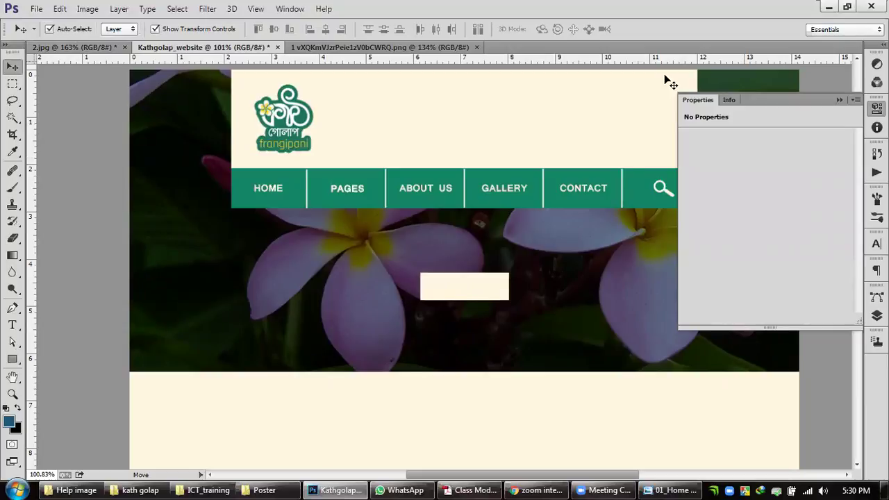
# Step: Show the layout guides over the page and collapse the shape properties
pyautogui.click(256, 9)
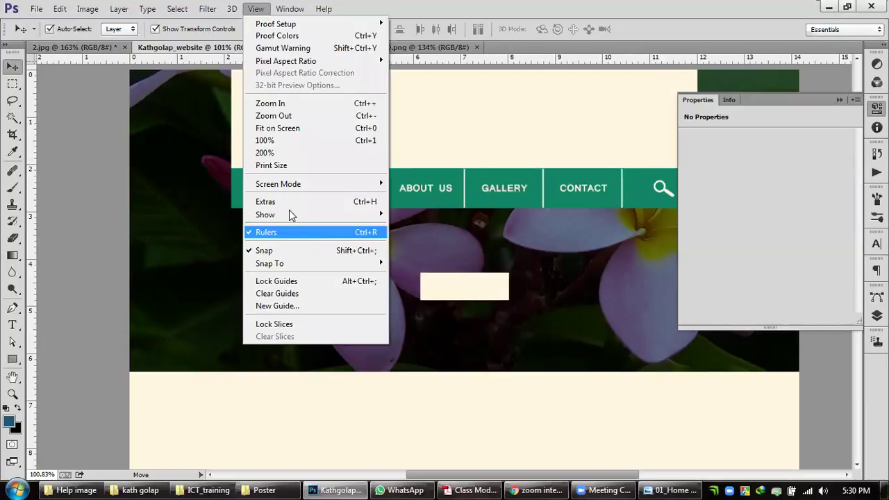
pyautogui.click(286, 200)
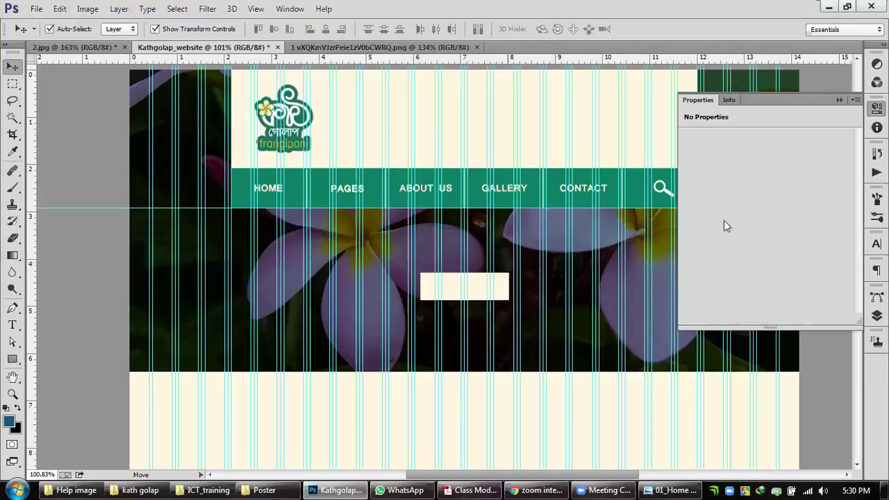
pyautogui.click(851, 100)
# Step: Narrow the button rectangle from both sides to 81.48% width, fitting its edges to the column guides
pyautogui.scroll(1, 462, 286)
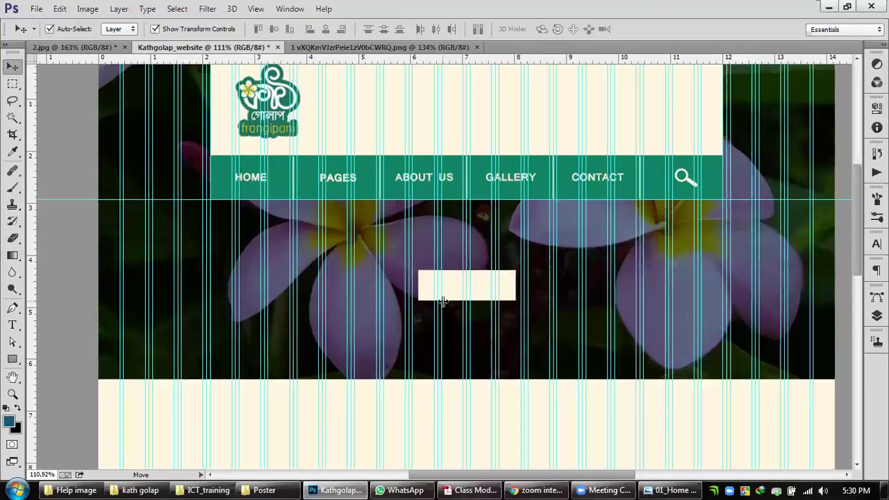
pyautogui.scroll(1, 510, 304)
pyautogui.moveTo(509, 303); pyautogui.dragTo(558, 323)
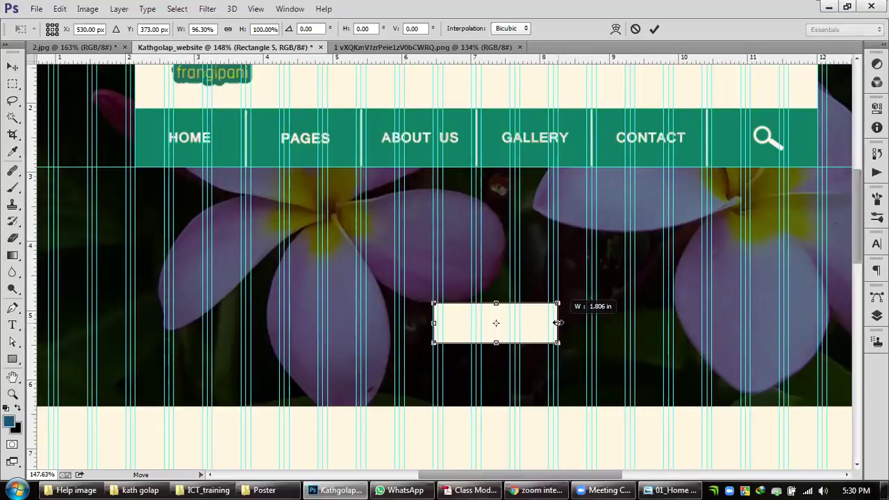
pyautogui.moveTo(559, 323); pyautogui.dragTo(549, 323)
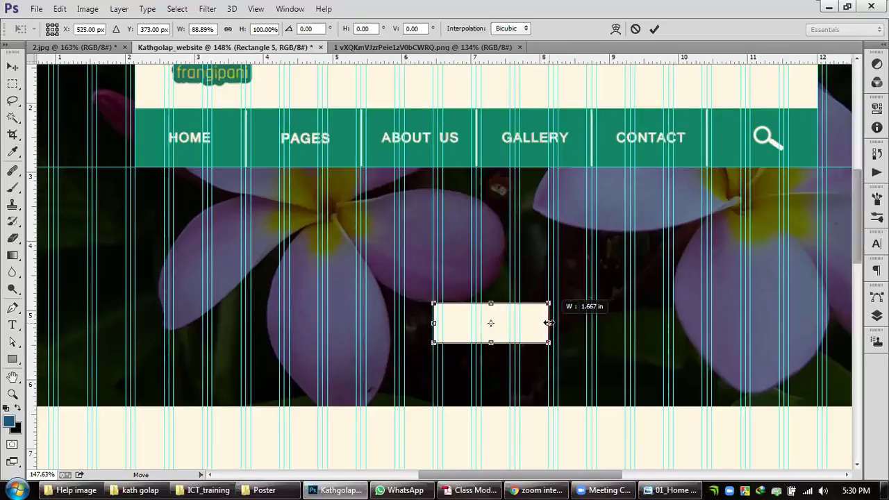
pyautogui.moveTo(434, 323); pyautogui.dragTo(444, 323)
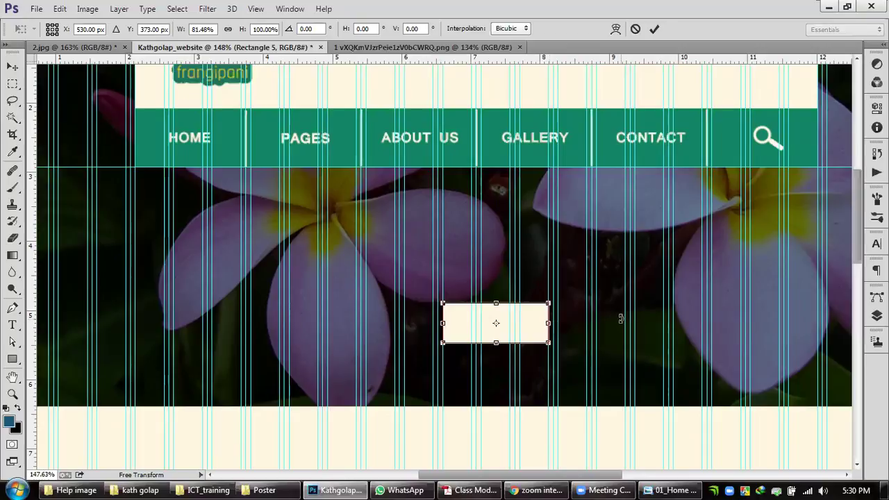
pyautogui.press('Return')
pyautogui.scroll(-4, 620, 319)
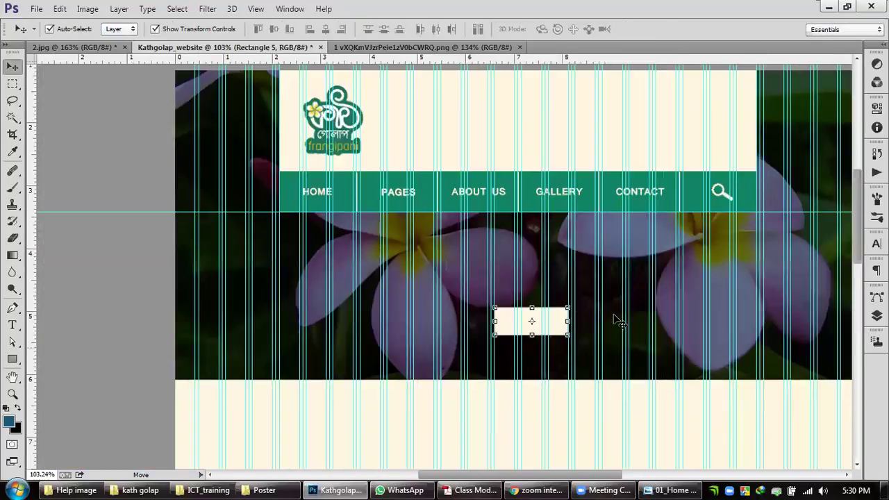
pyautogui.scroll(-3, 724, 221)
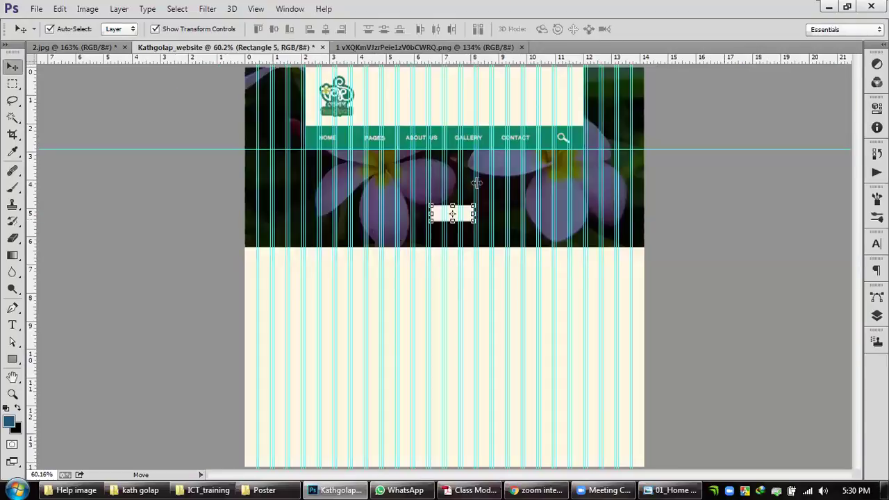
# Step: Add the label Read More on the button rectangle in Latha Bold 16 pt, coloured with the menu green
pyautogui.scroll(3, 459, 221)
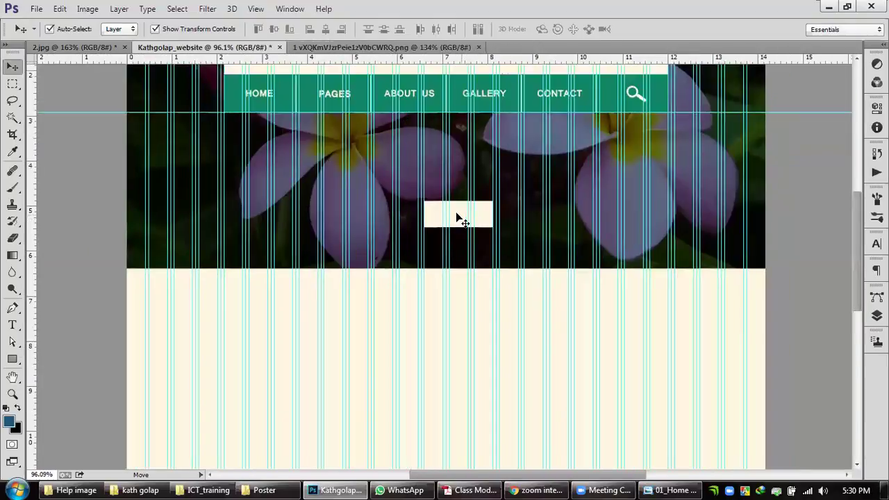
pyautogui.scroll(1, 463, 219)
pyautogui.click(465, 216)
pyautogui.scroll(1, 466, 217)
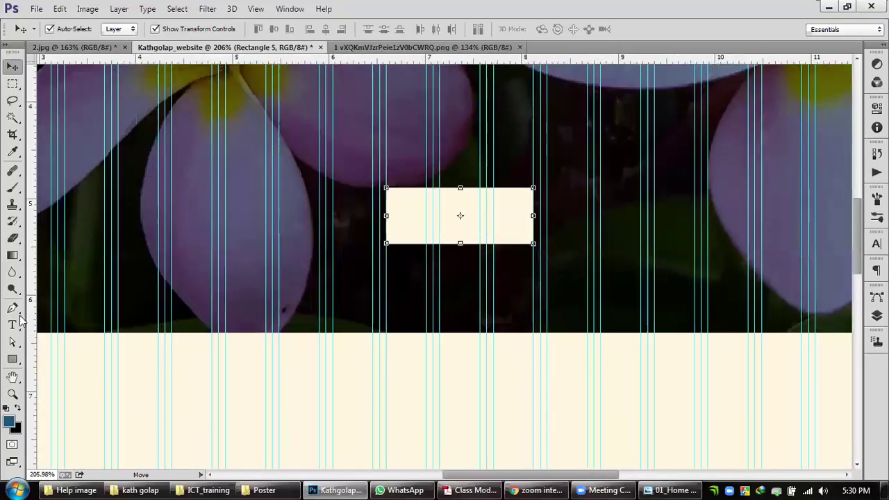
pyautogui.click(13, 325)
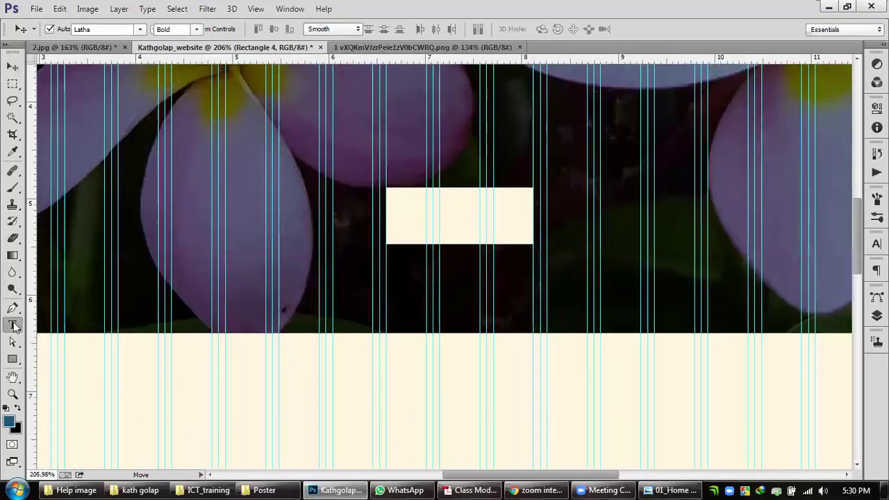
pyautogui.click(409, 220)
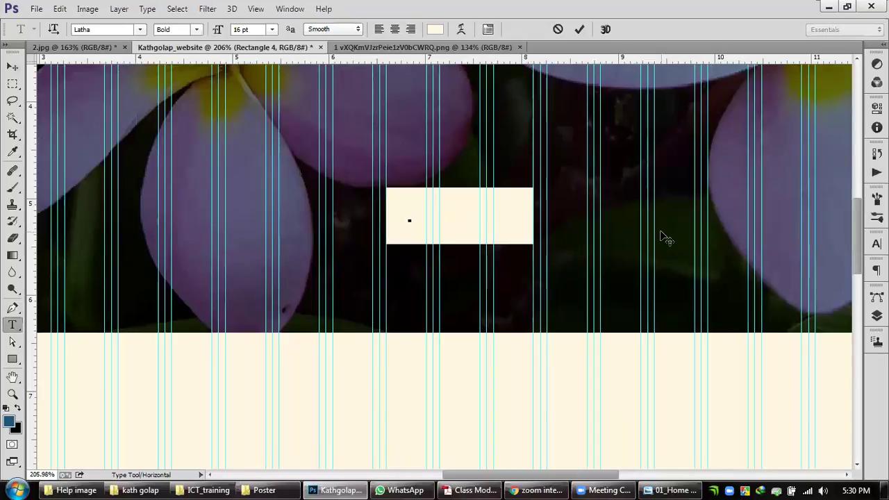
pyautogui.write('____')
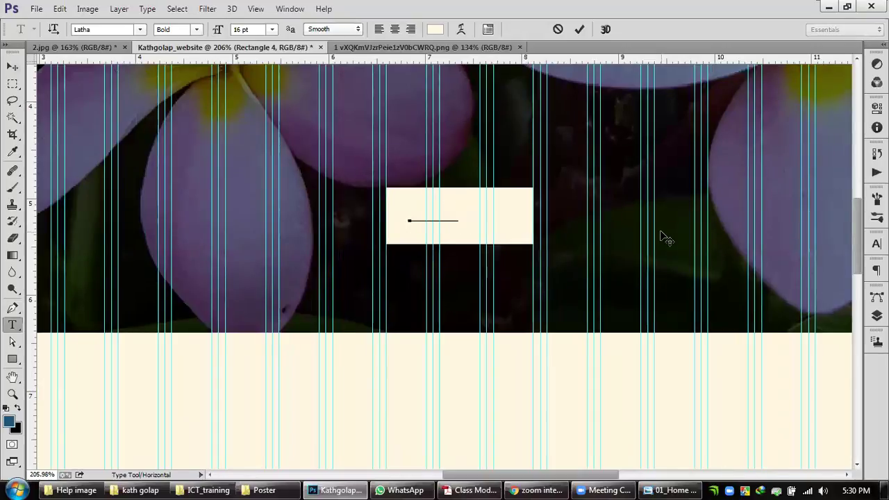
pyautogui.write('_____')
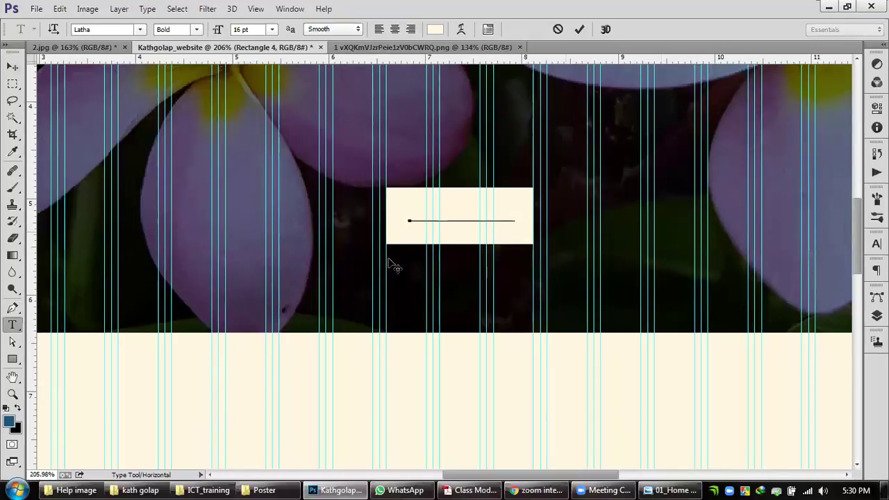
pyautogui.click(14, 67)
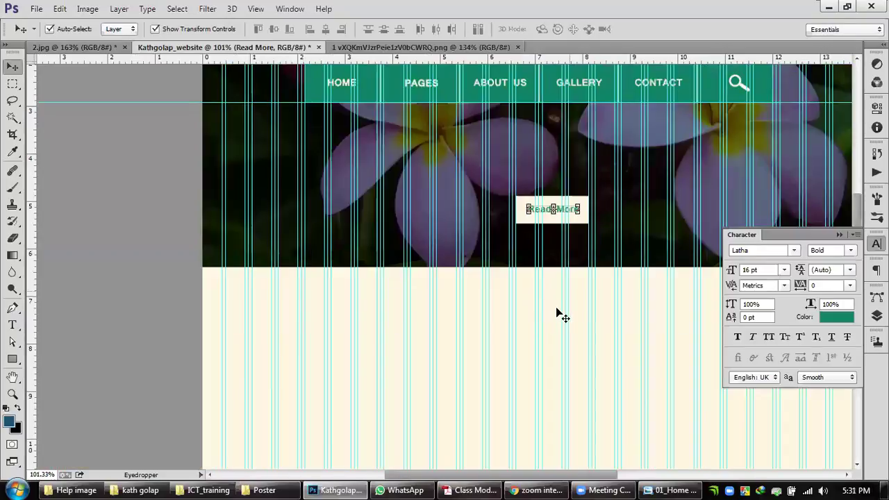
# Step: Nudge the Read More label slightly down towards the vertical centre of its button
pyautogui.click(584, 220)
pyautogui.scroll(3, 583, 220)
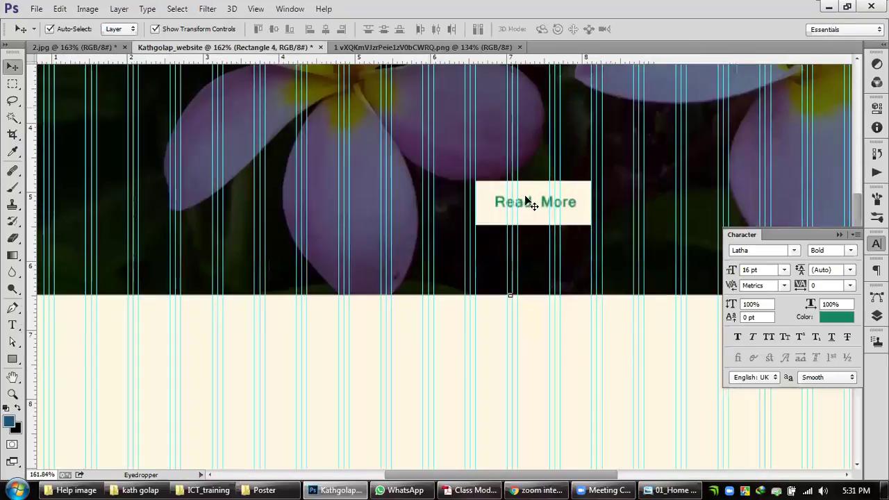
pyautogui.click(575, 218)
pyautogui.scroll(2, 575, 218)
pyautogui.press('Down')
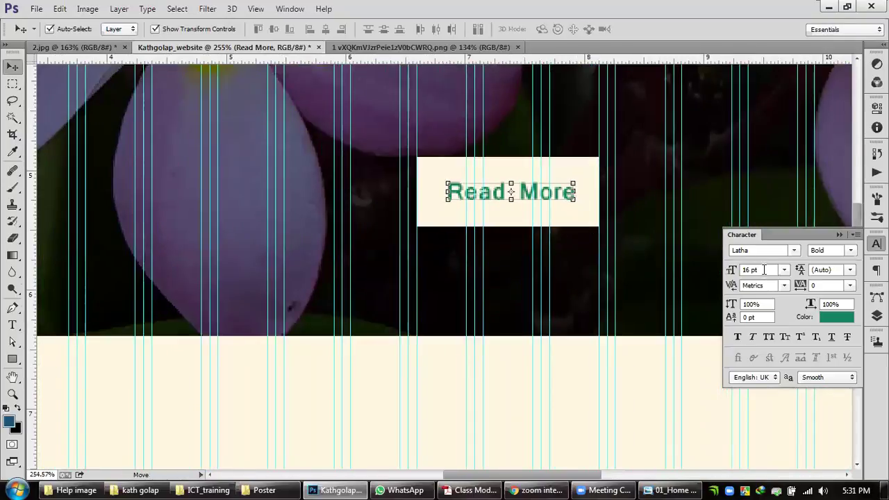
# Step: Try the Regular font style on the Read More label and restore Bold
pyautogui.click(849, 250)
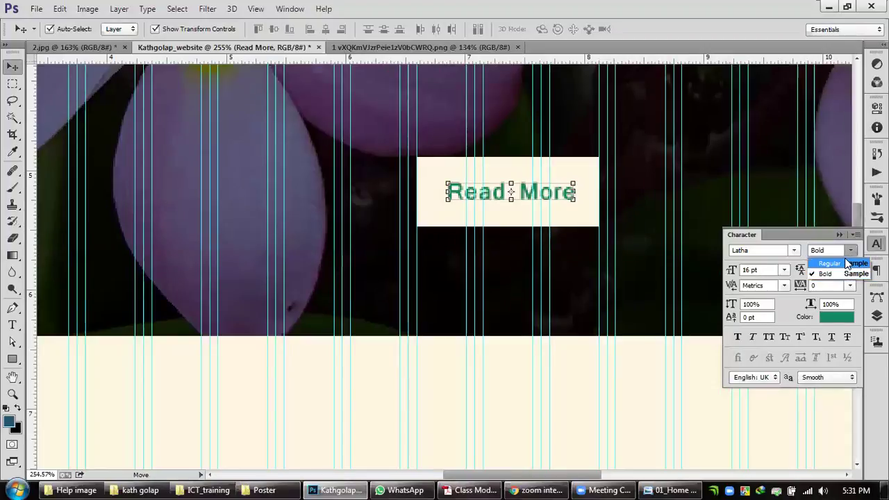
pyautogui.click(830, 263)
pyautogui.hotkey('ctrl', 'z')
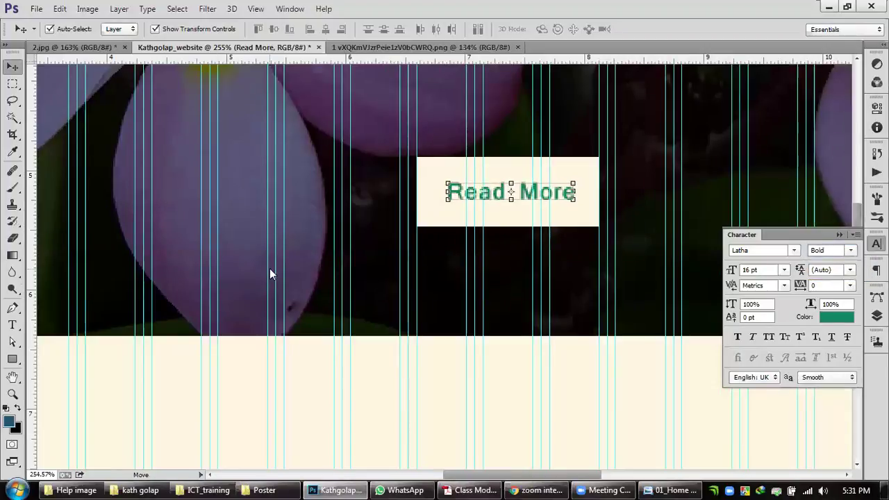
pyautogui.hotkey('ctrl', 'z')
pyautogui.hotkey('ctrl', 'z')
# Step: Set the Read More label's paragraph alignment to centred and move the label back onto the middle of the button
pyautogui.click(876, 270)
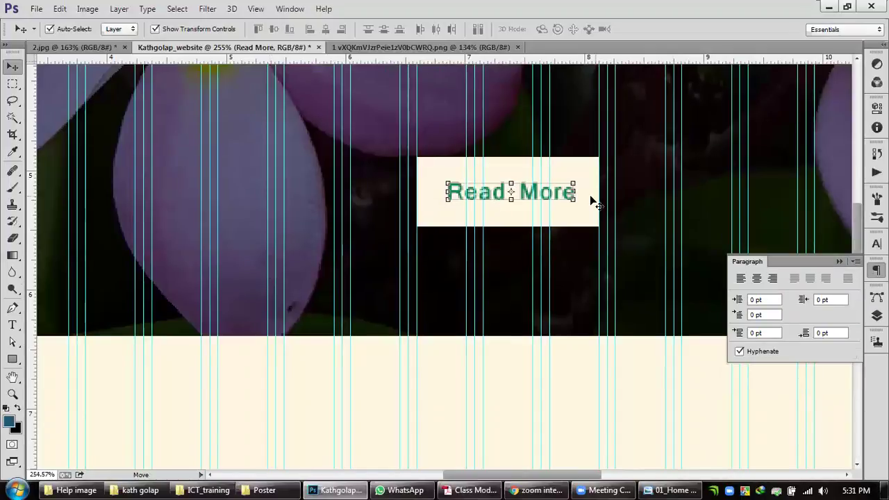
pyautogui.click(756, 279)
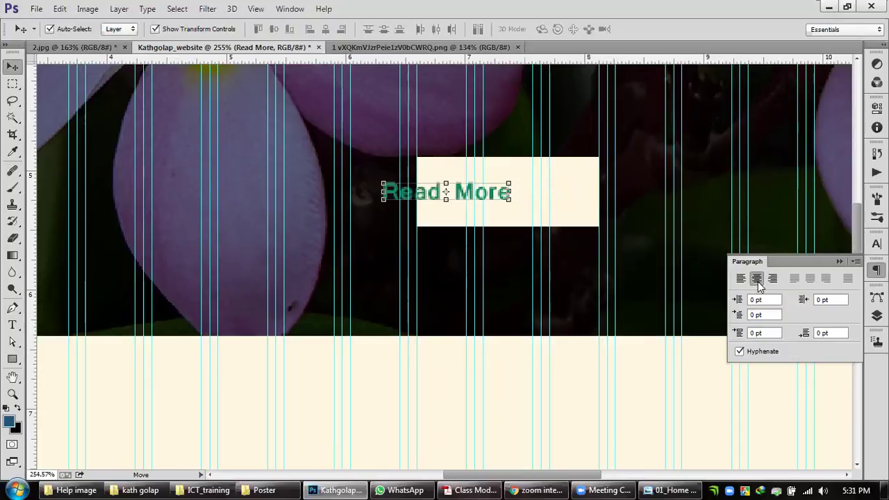
pyautogui.moveTo(487, 195); pyautogui.dragTo(550, 197)
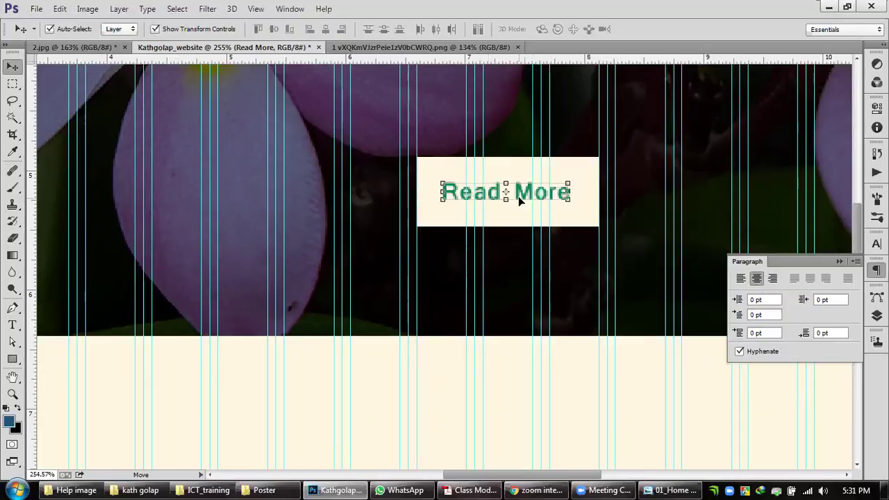
# Step: Replace the whole button label by retyping Read More with centred alignment
pyautogui.click(13, 325)
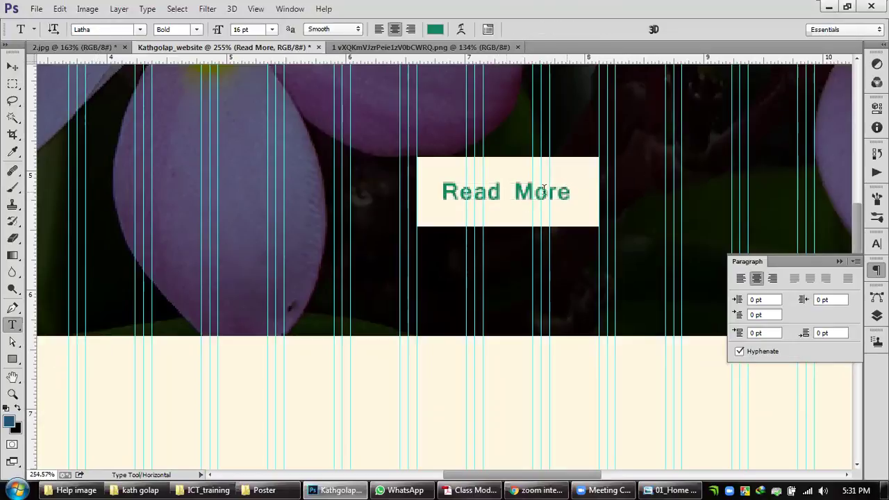
pyautogui.moveTo(569, 191); pyautogui.dragTo(422, 193)
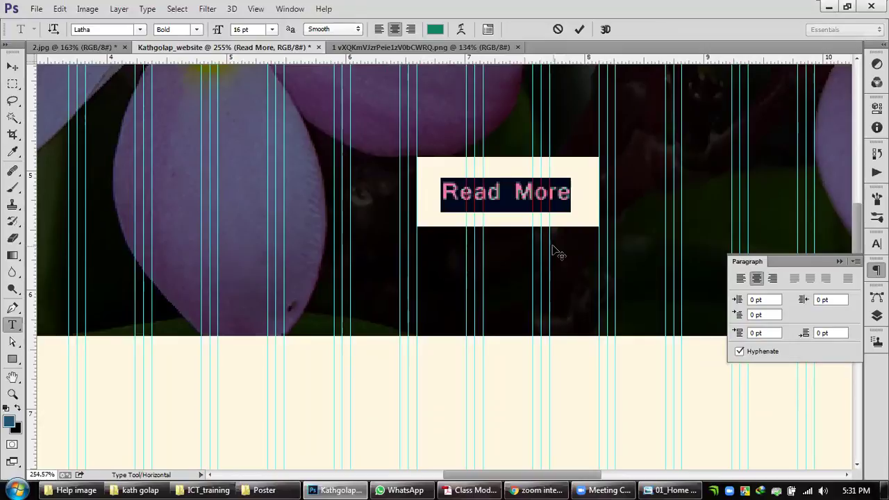
pyautogui.write('Rea')
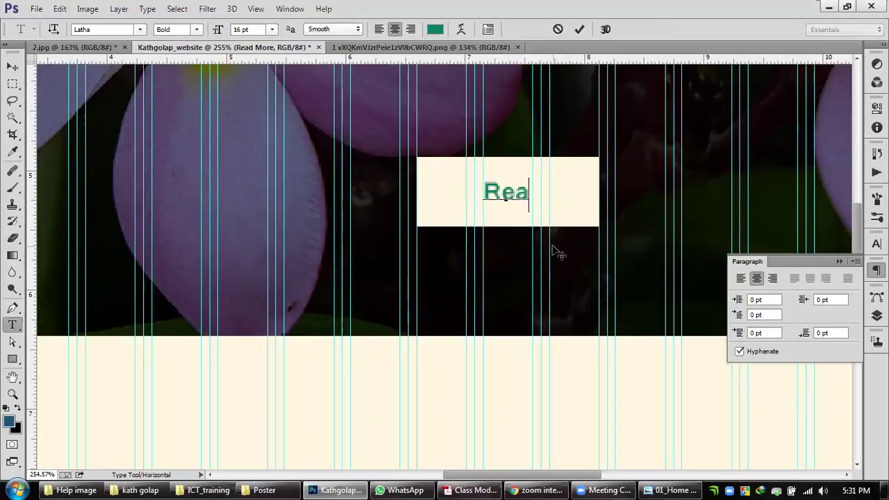
pyautogui.write('d More')
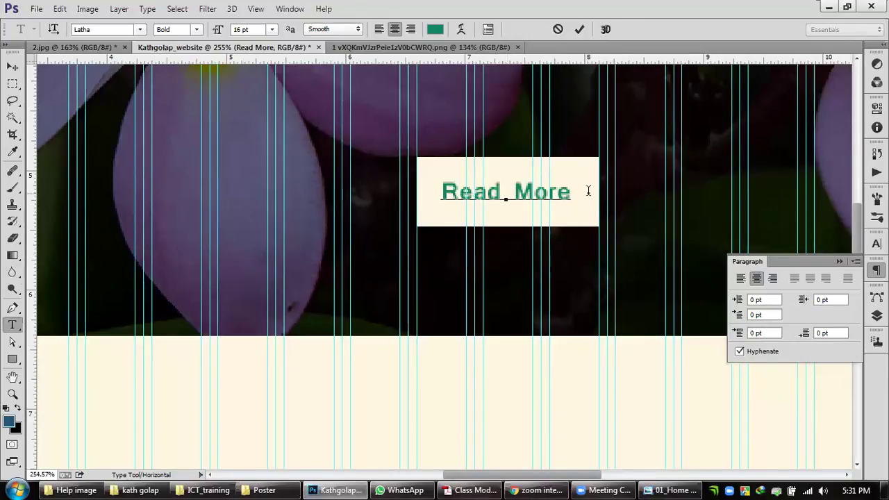
pyautogui.click(13, 66)
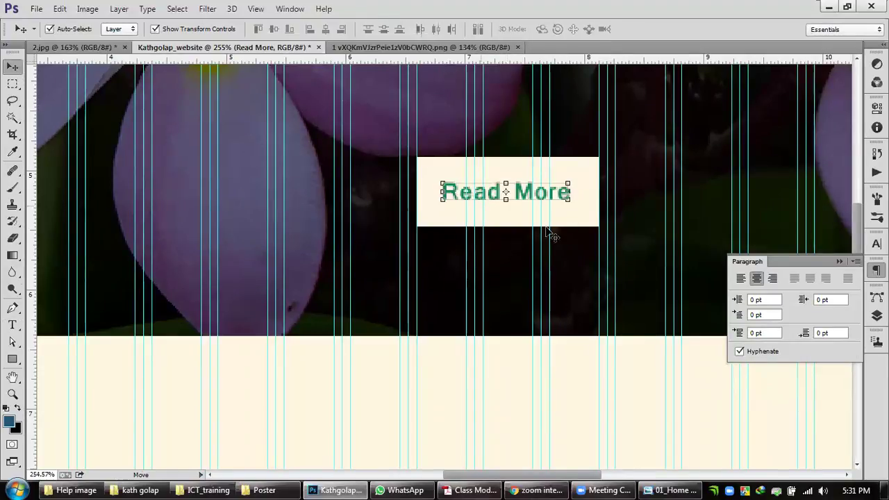
# Step: Select the button rectangle together with its Read More label and centre the label on the button
pyautogui.click(587, 215)
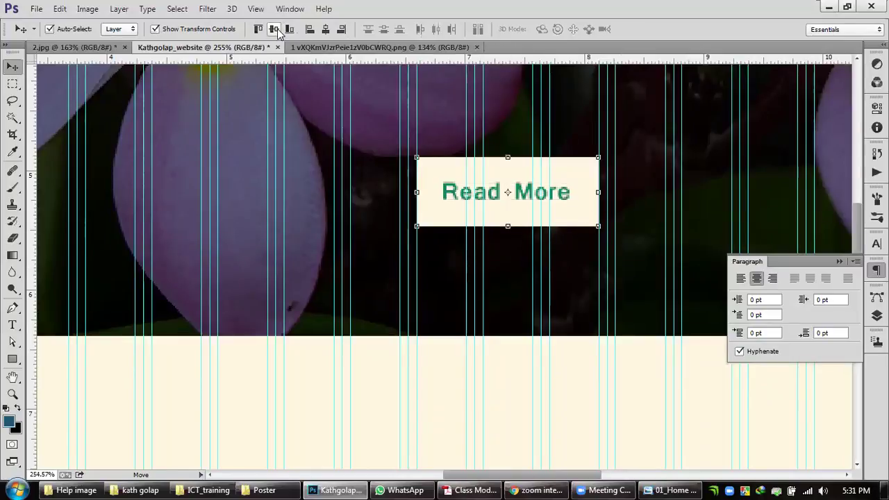
pyautogui.press('Right')
pyautogui.scroll(-5, 599, 231)
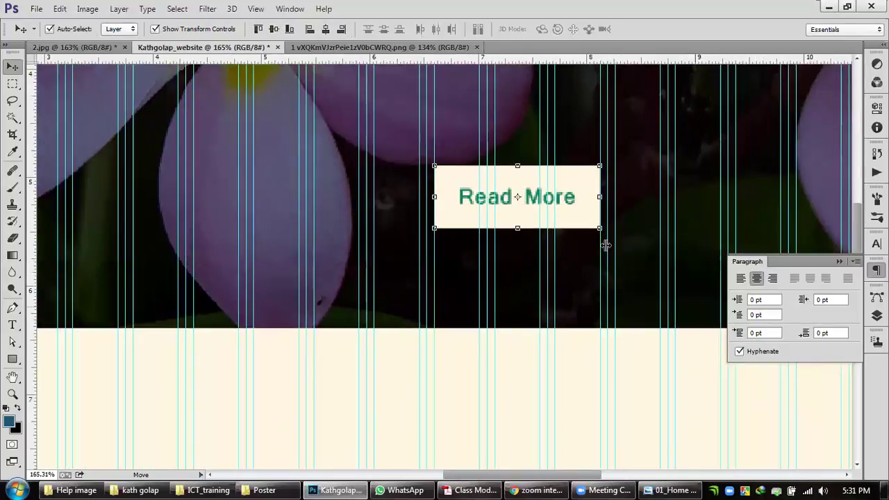
pyautogui.scroll(-2, 699, 204)
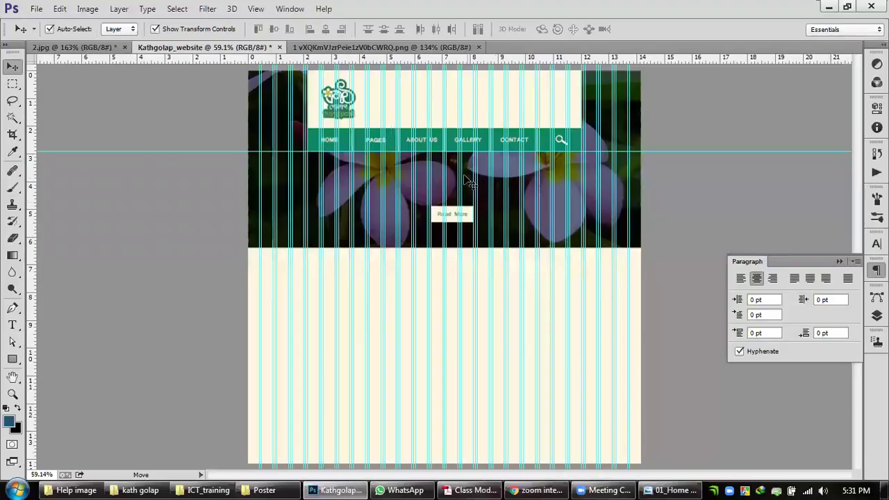
# Step: Switch to Chrome and look through the zoom interface search results, including the Focusrite audio interface article
pyautogui.scroll(2, 464, 178)
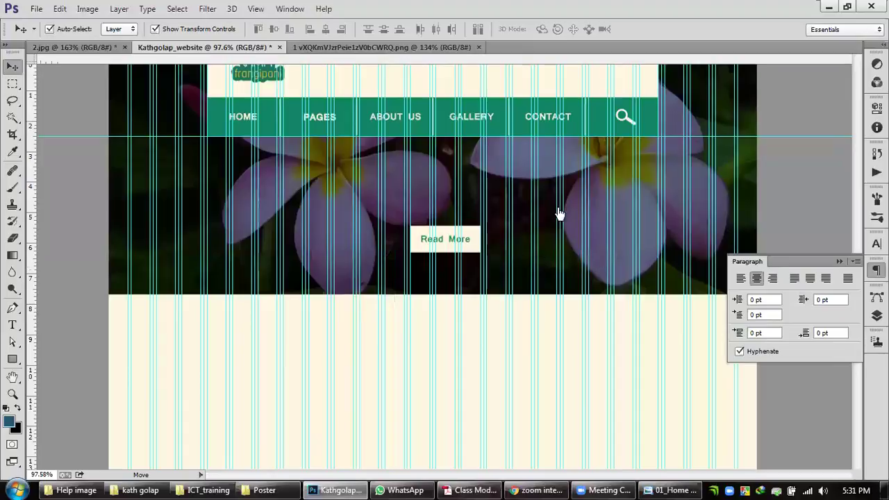
pyautogui.hotkey('alt', 'Tab')
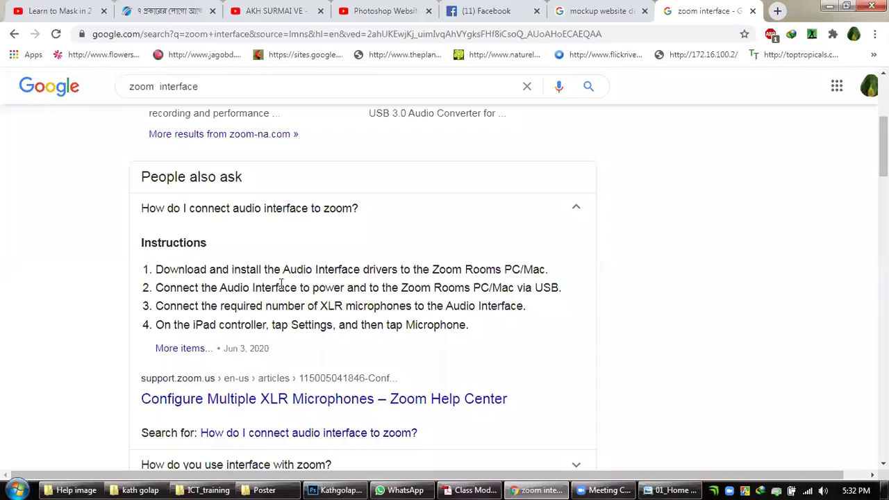
pyautogui.scroll(-10, 352, 269)
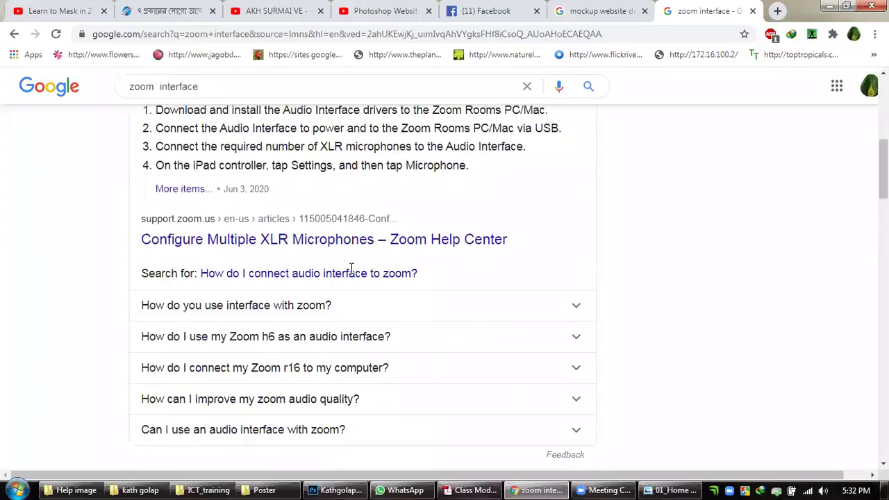
pyautogui.scroll(-5, 352, 269)
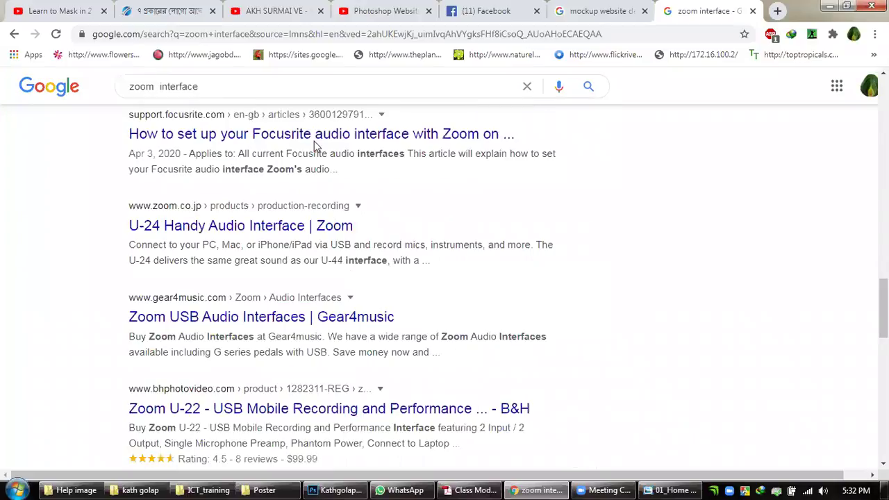
pyautogui.click(293, 136)
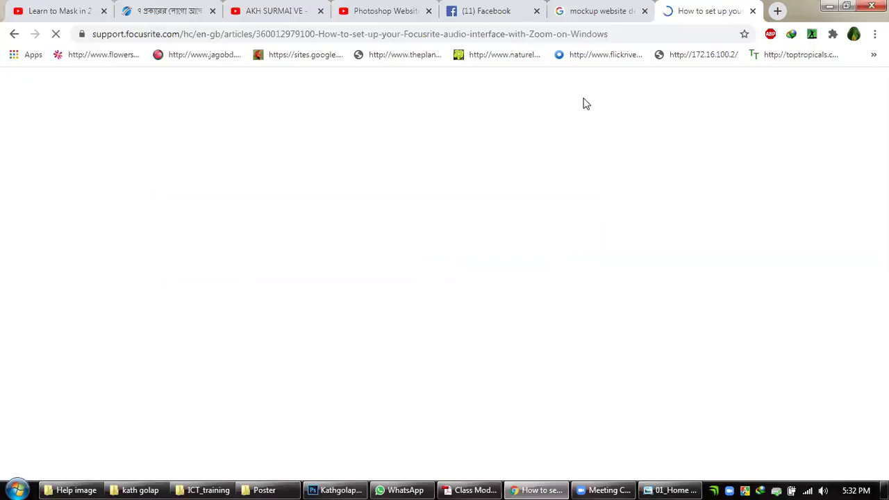
pyautogui.click(11, 36)
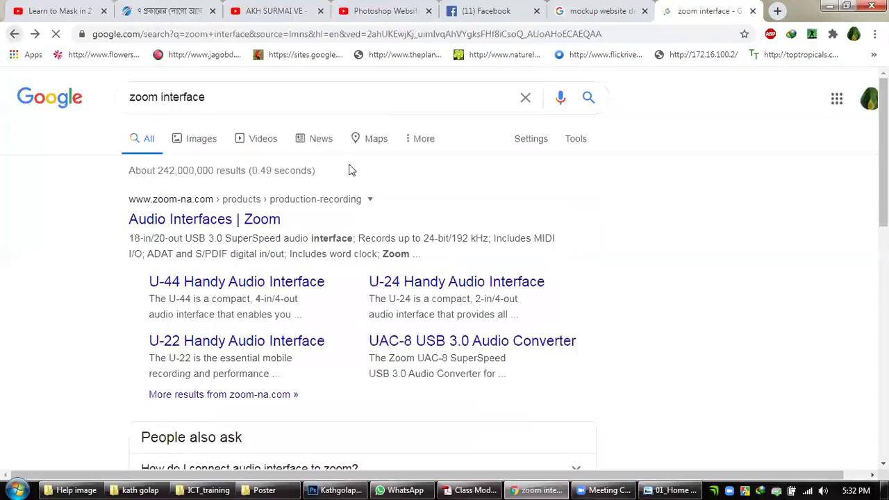
# Step: Search Google for pleurisy
pyautogui.click(233, 101)
pyautogui.hotkey('ctrl', 'a')
pyautogui.write('pl')
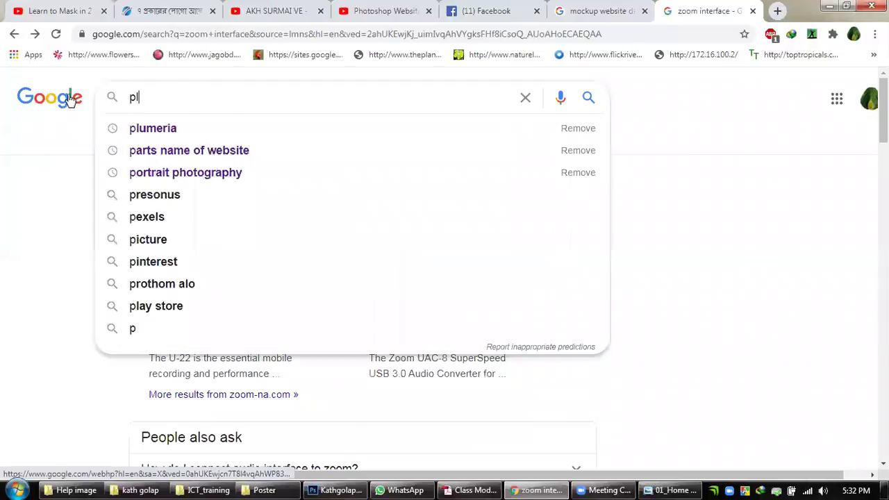
pyautogui.write('eu')
pyautogui.press('Down')
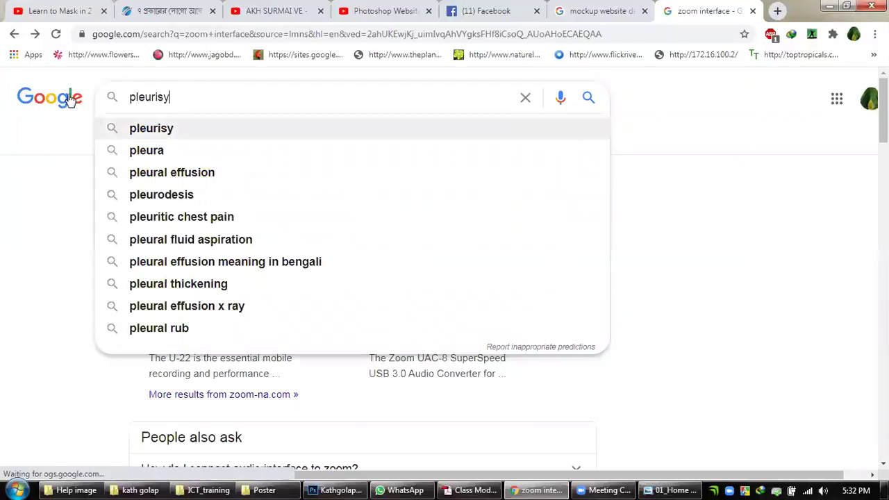
pyautogui.press('Return')
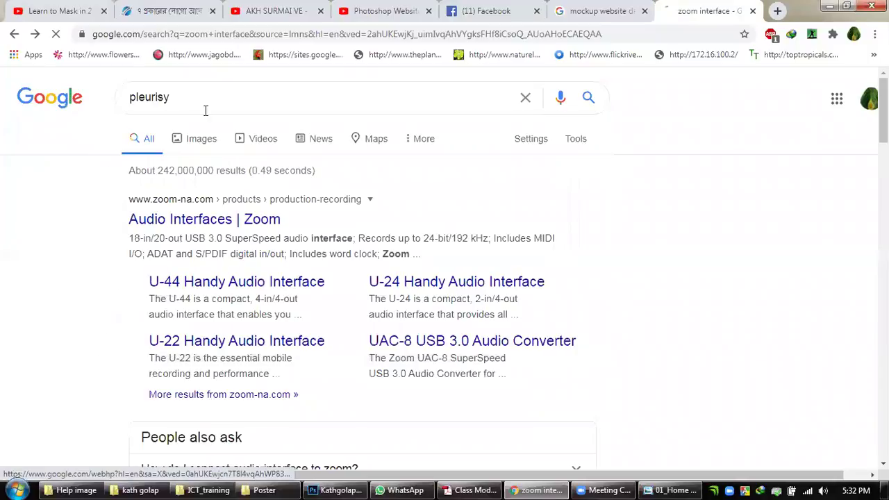
# Step: Find the Wikipedia article on Plumeria through Google and copy its opening text up to "small trees."
pyautogui.hotkey('ctrl', 'a')
pyautogui.write('plue')
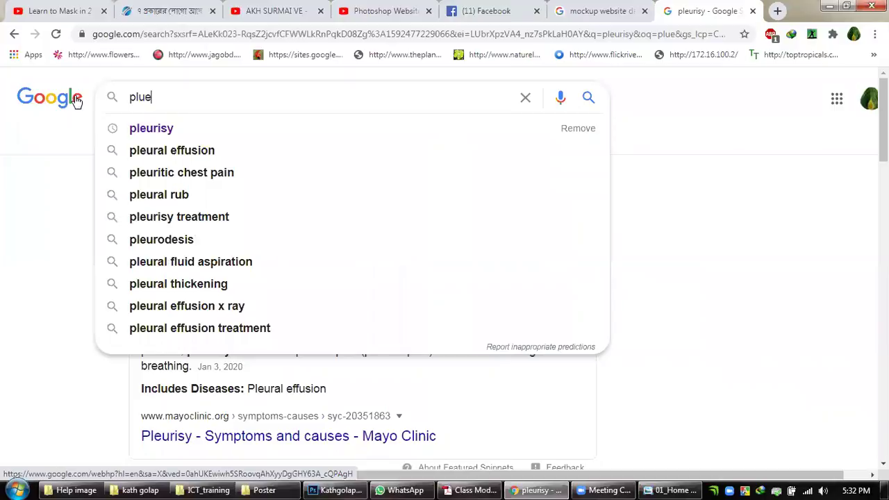
pyautogui.press('BackSpace')
pyautogui.click(164, 135)
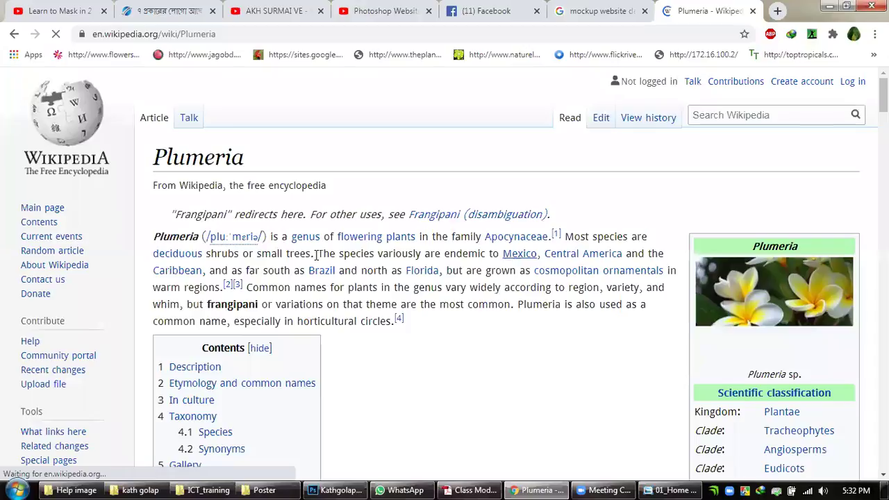
pyautogui.moveTo(153, 236); pyautogui.dragTo(314, 254)
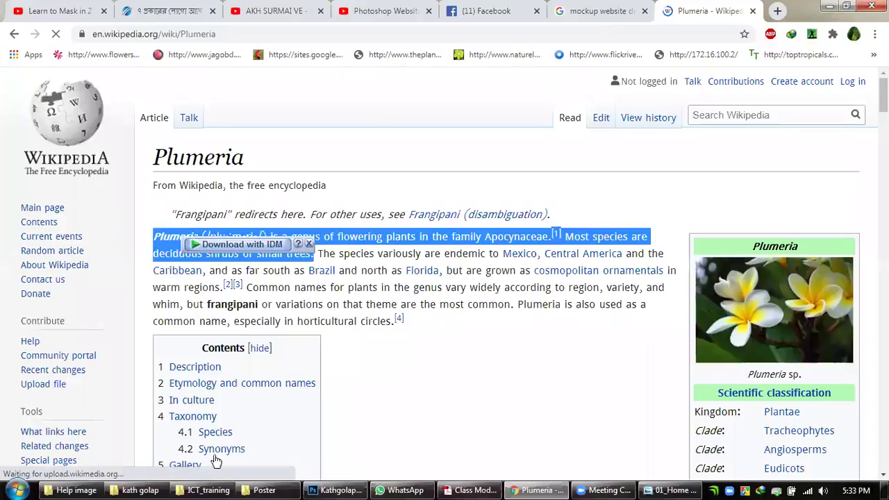
# Step: Switch back to Photoshop and paste the copied Plumeria text into a wide text box above the Read More button
pyautogui.hotkey('alt', 'Tab')
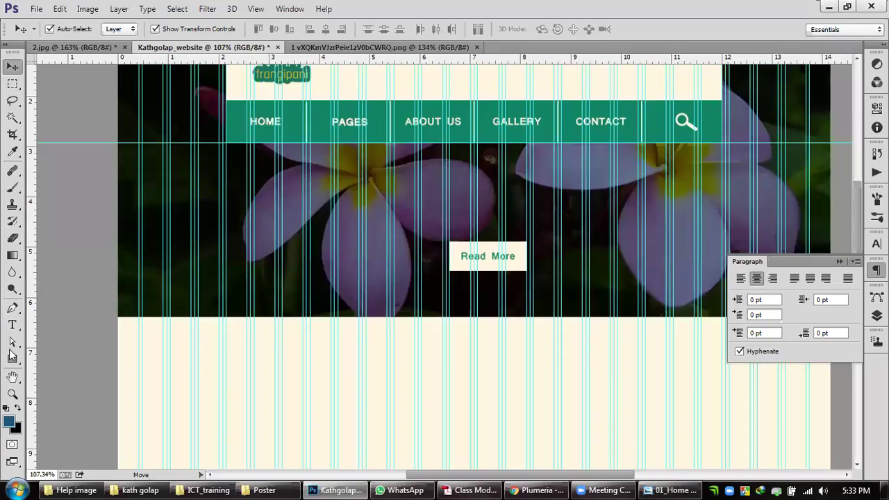
pyautogui.click(245, 198)
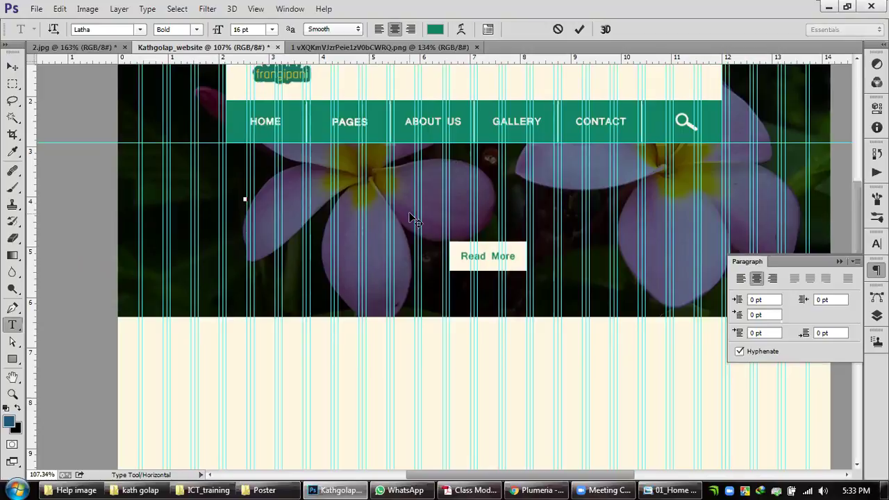
pyautogui.click(411, 218)
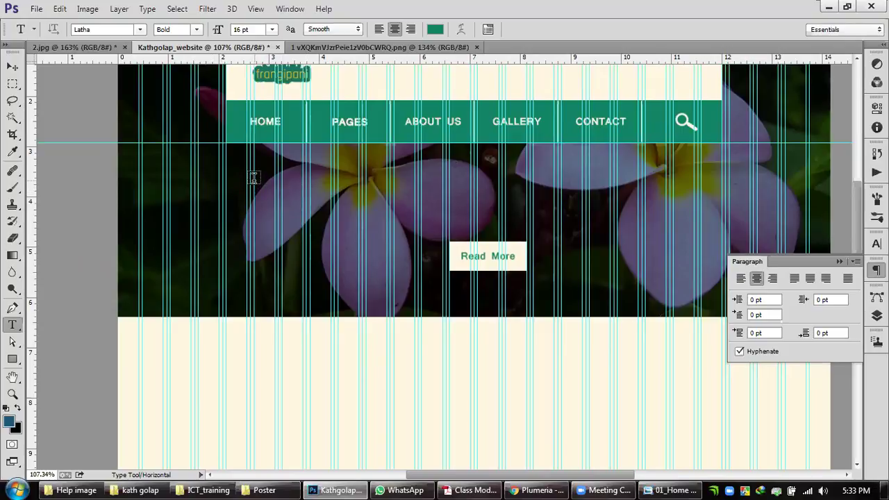
pyautogui.moveTo(277, 164); pyautogui.dragTo(725, 227)
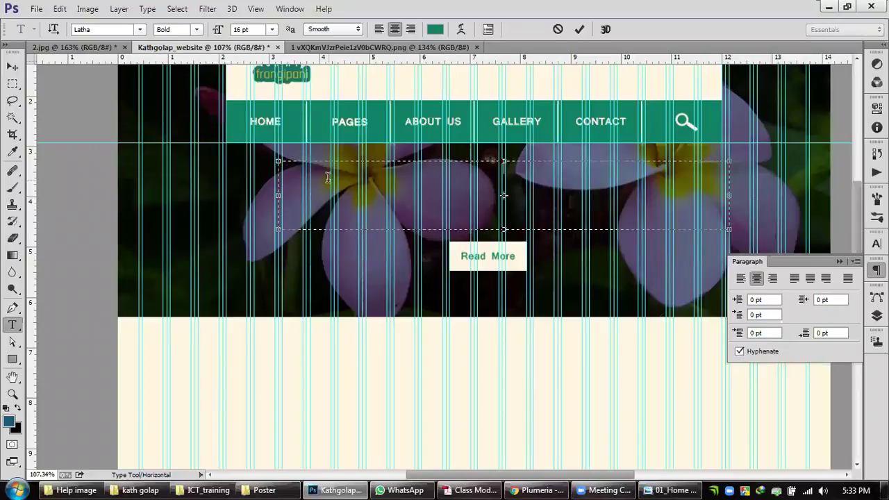
pyautogui.hotkey('ctrl', 'v')
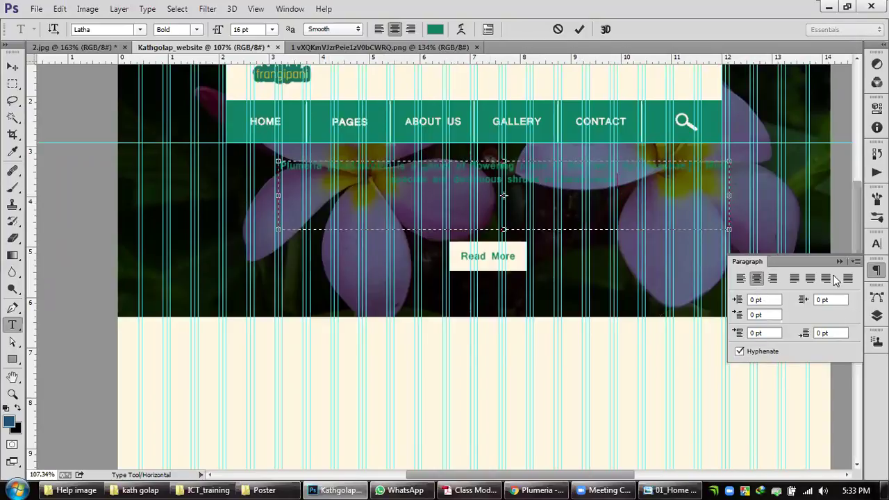
# Step: Try to set the banner text colour to cream #fef7e0 sampled from the header
pyautogui.click(876, 243)
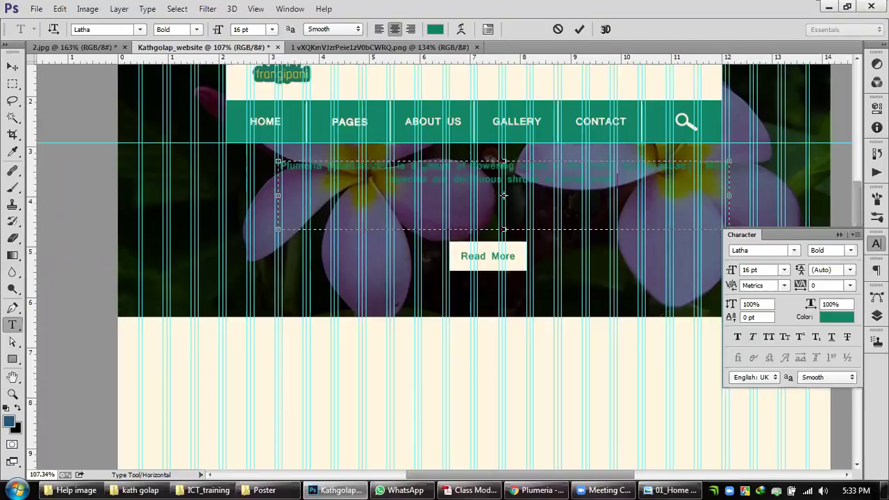
pyautogui.click(838, 318)
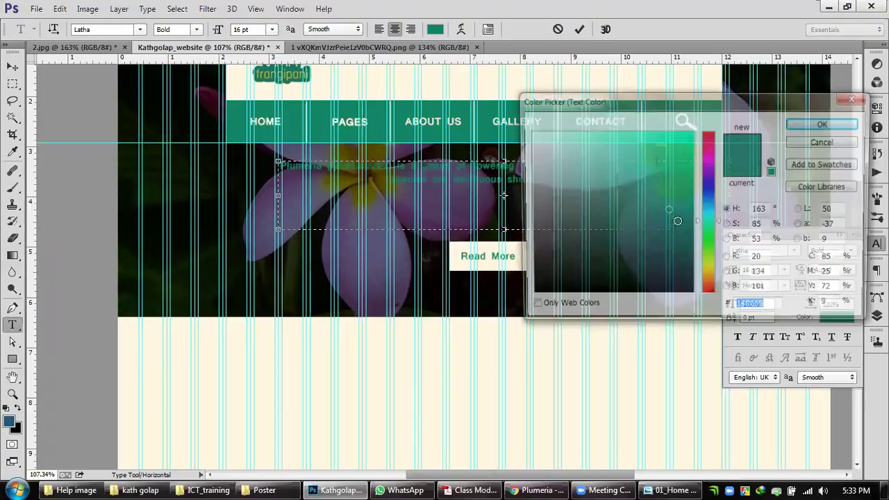
pyautogui.click(436, 76)
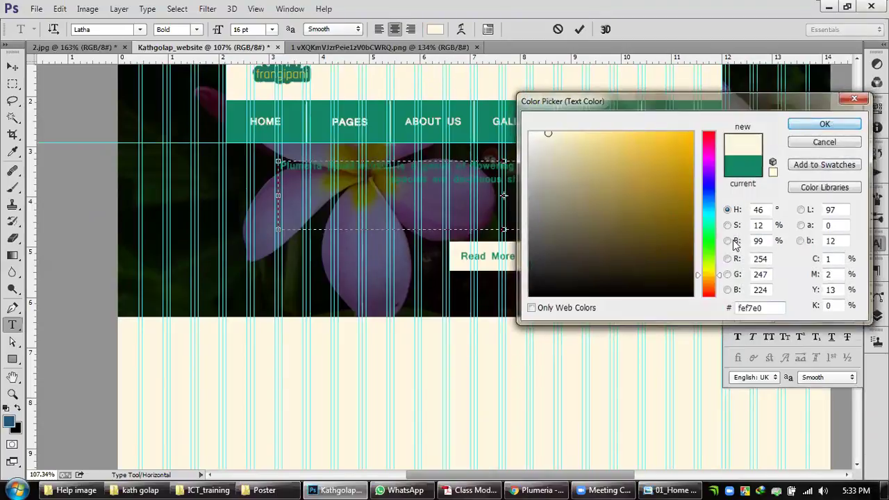
pyautogui.click(836, 125)
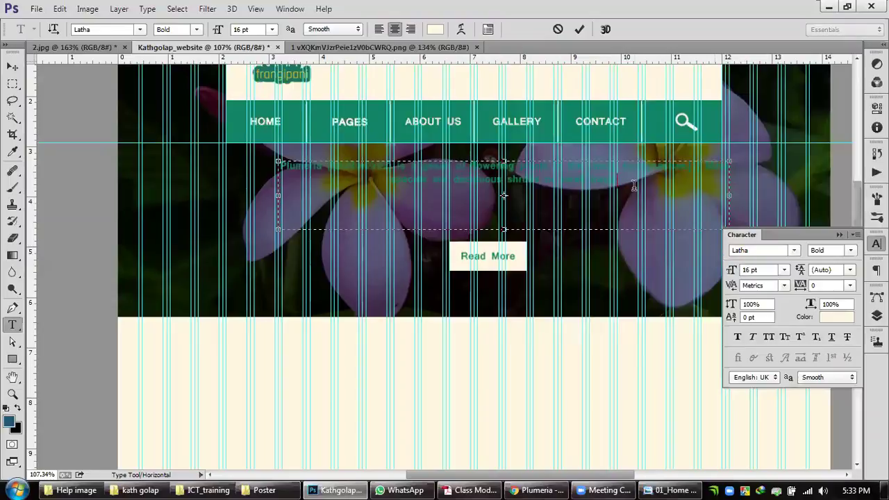
# Step: Select the entire pasted Plumeria paragraph and recolour it with the header's cream #fef7e0
pyautogui.moveTo(633, 186); pyautogui.dragTo(281, 150)
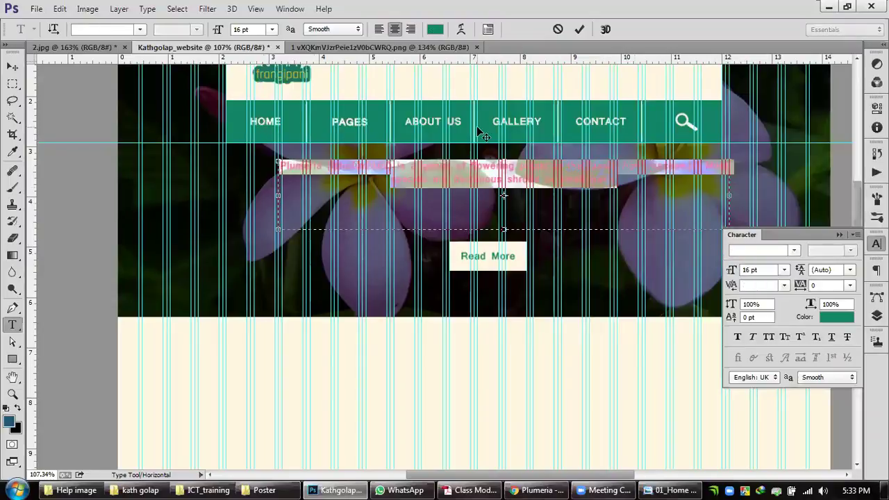
pyautogui.click(831, 318)
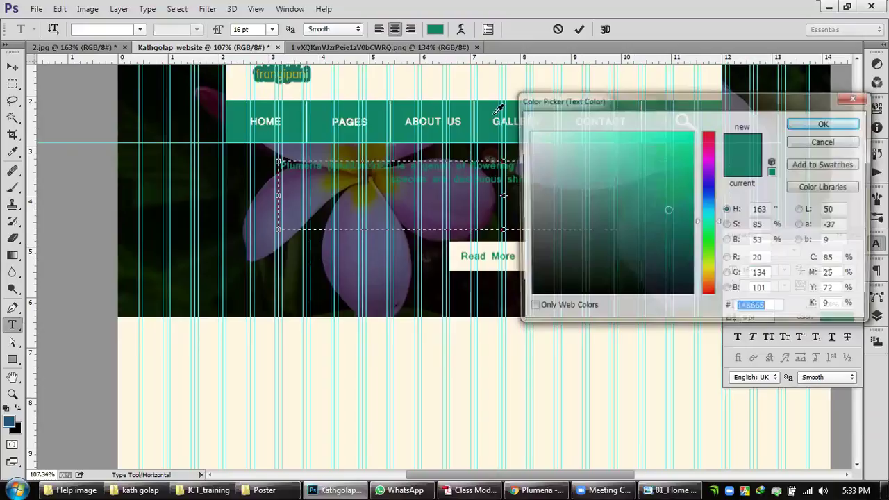
pyautogui.click(430, 78)
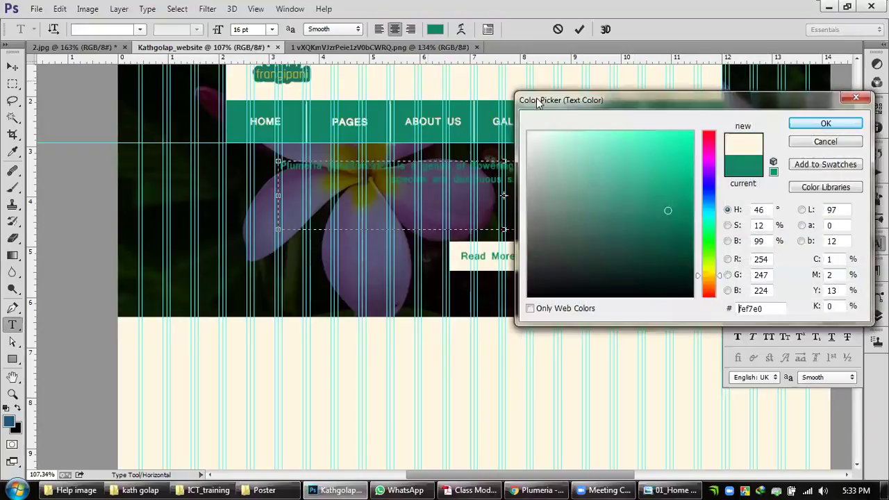
pyautogui.click(819, 123)
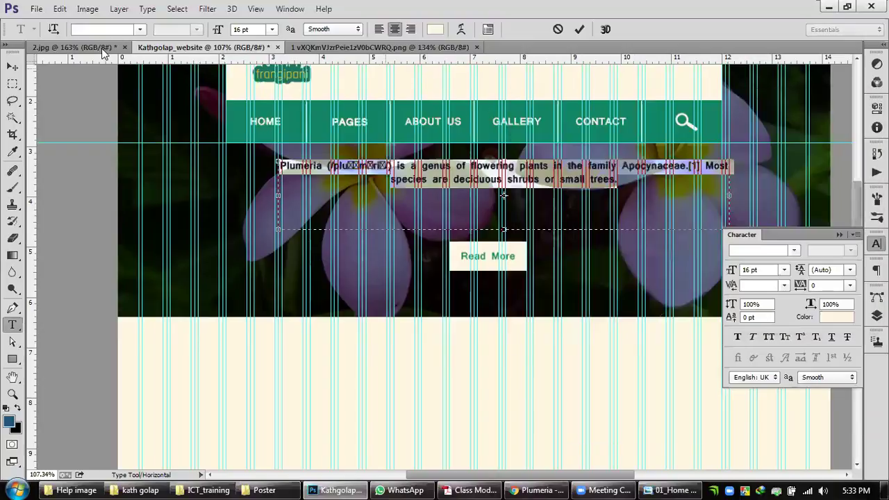
# Step: Check the banner text in 2.jpg and copy the first Description sentence from the Plumeria Wikipedia article in Chrome
pyautogui.hotkey('ctrl', 'shift', 'Tab')
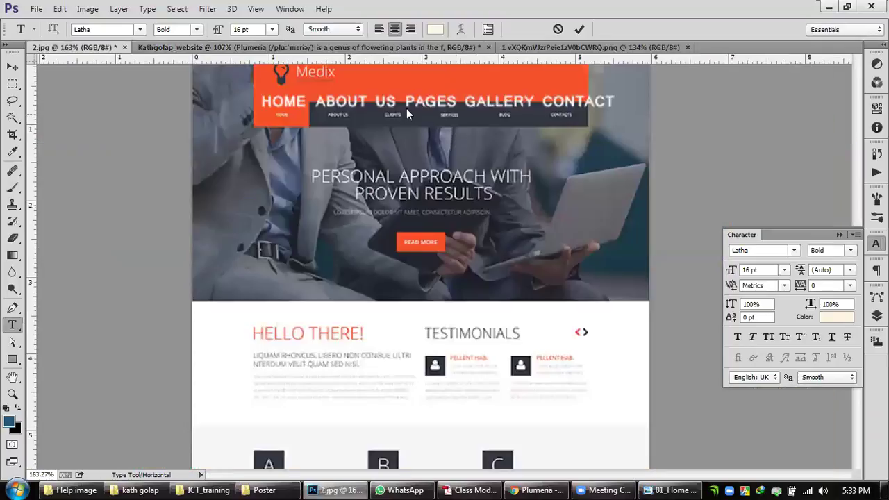
pyautogui.click(345, 48)
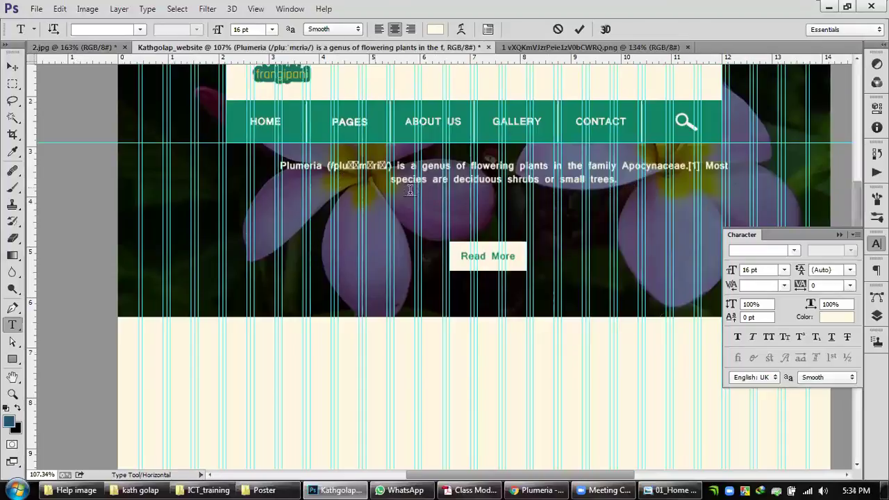
pyautogui.click(536, 490)
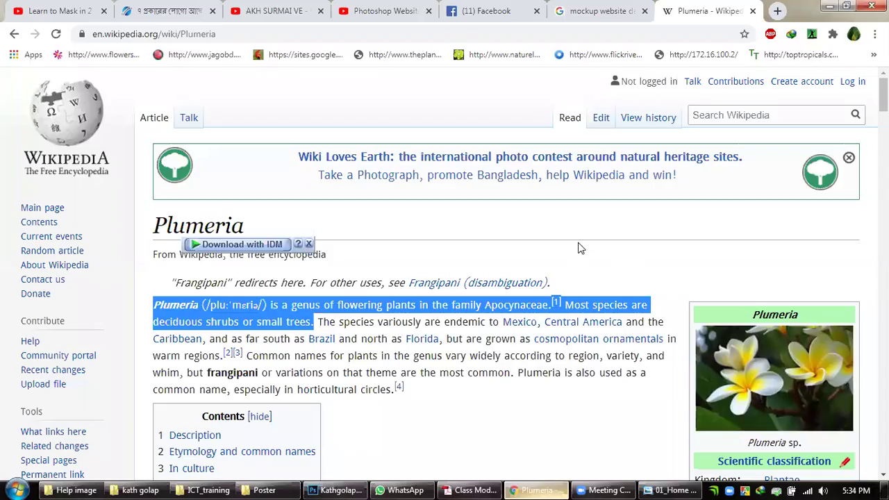
pyautogui.scroll(-3, 416, 271)
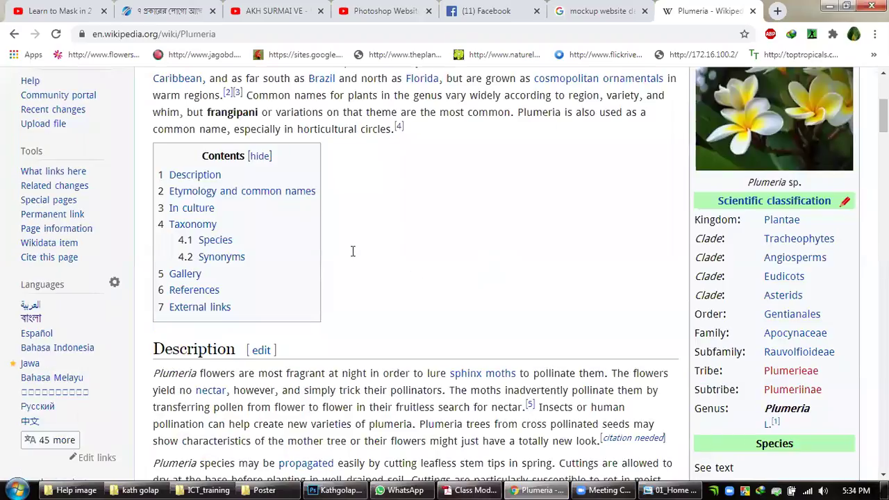
pyautogui.scroll(-2, 248, 209)
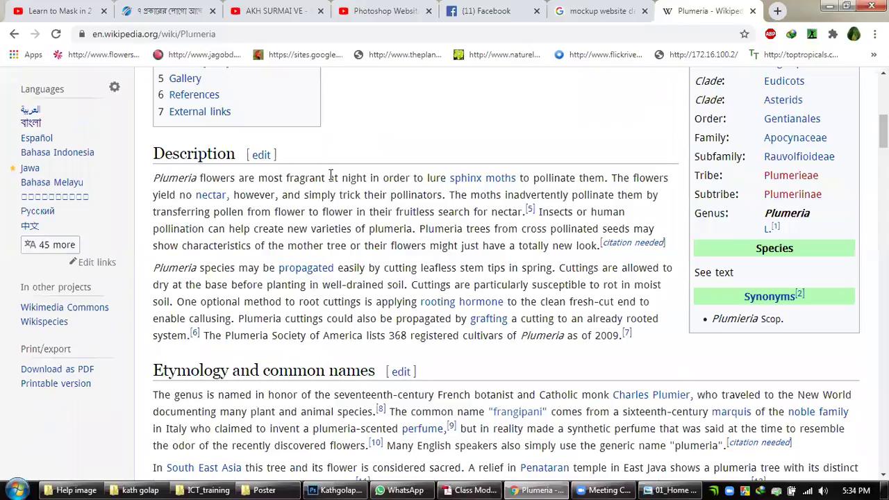
pyautogui.moveTo(428, 176); pyautogui.dragTo(609, 179)
pyautogui.hotkey('ctrl', 'c')
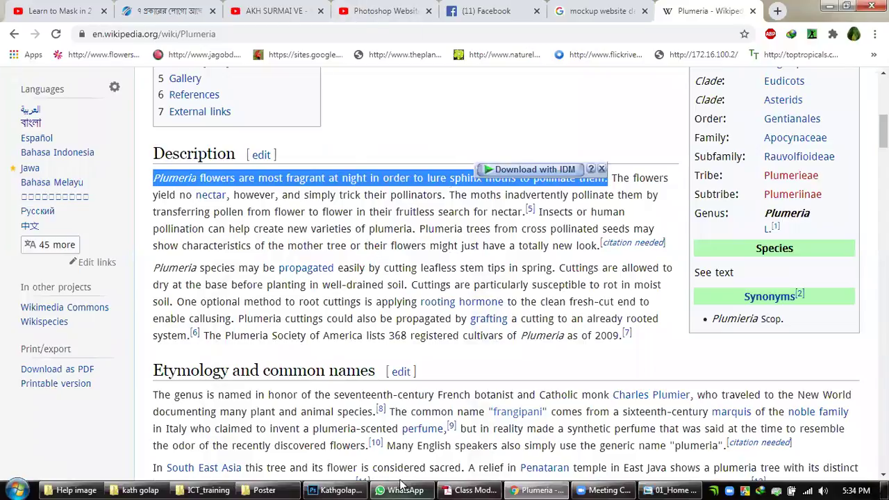
# Step: Return to Photoshop and replace the banner paragraph with "Plumeria flowers are most fragrant at night in order to lure sphinx moths to pollinate them."
pyautogui.click(336, 489)
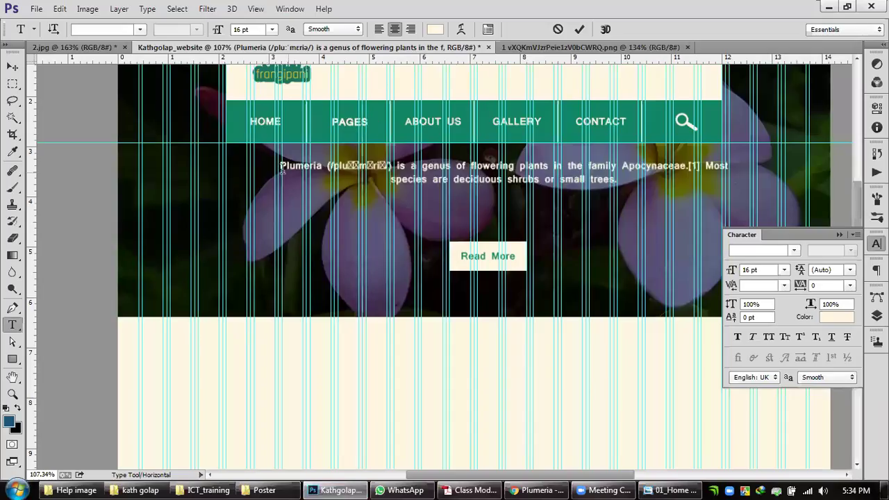
pyautogui.moveTo(281, 165); pyautogui.dragTo(682, 179)
pyautogui.hotkey('ctrl', 'v')
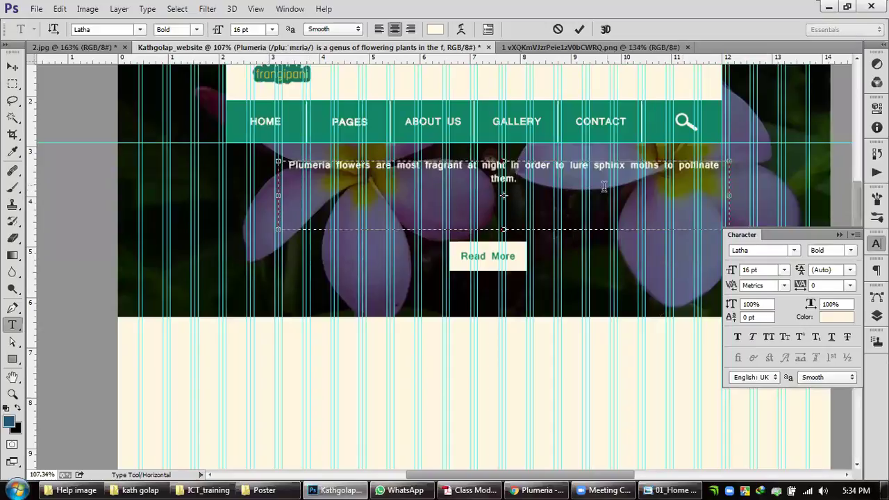
# Step: Select the whole Plumeria sentence above Read More and enlarge its font size to 24 pt
pyautogui.moveTo(520, 179); pyautogui.dragTo(278, 163)
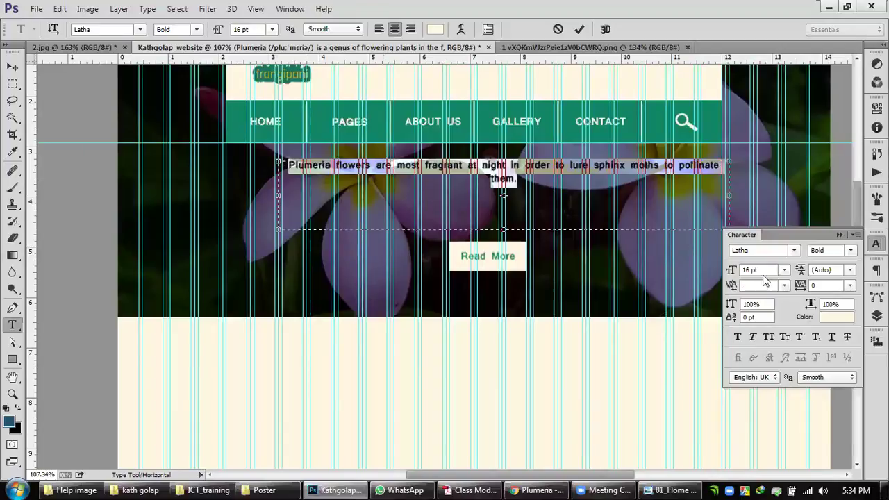
pyautogui.click(785, 270)
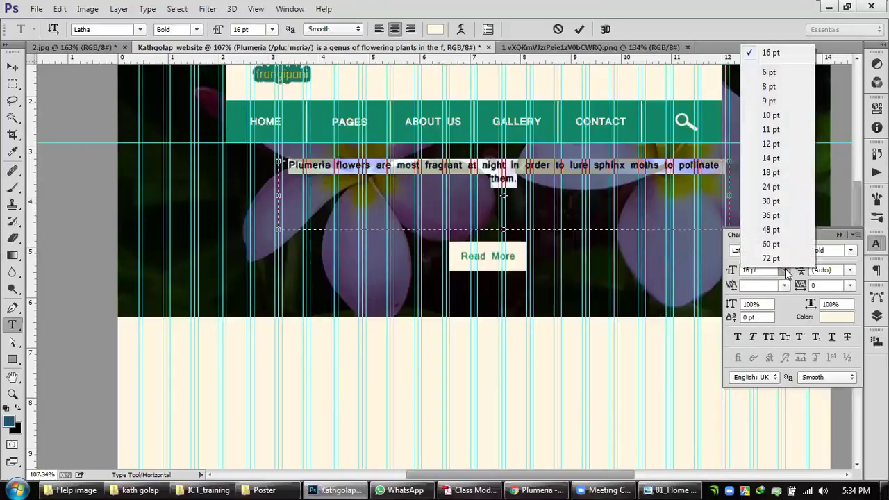
pyautogui.click(771, 173)
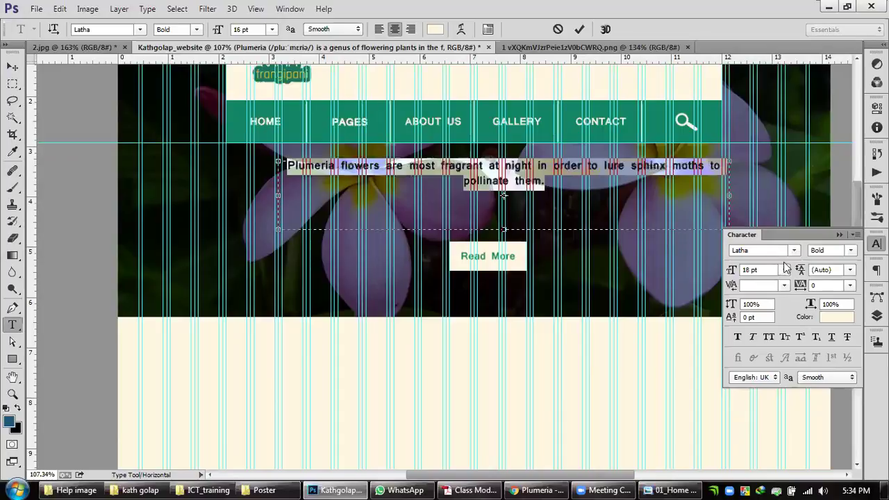
pyautogui.click(783, 271)
pyautogui.click(762, 196)
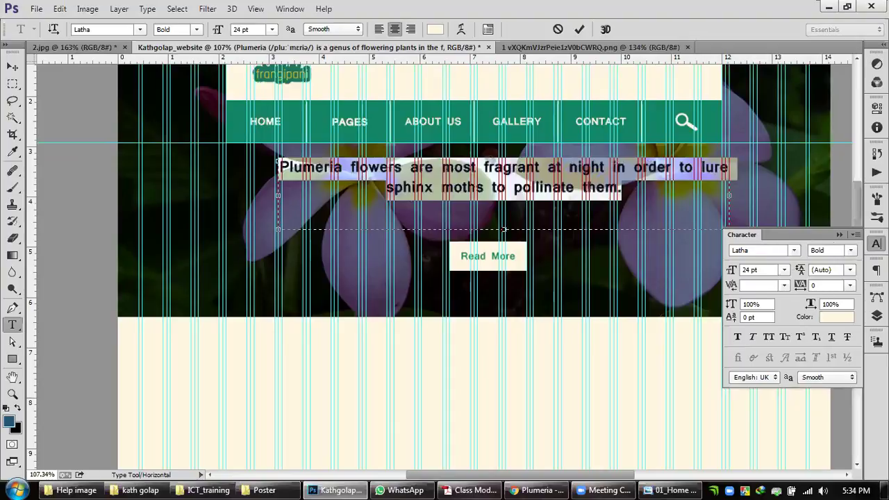
pyautogui.click(877, 270)
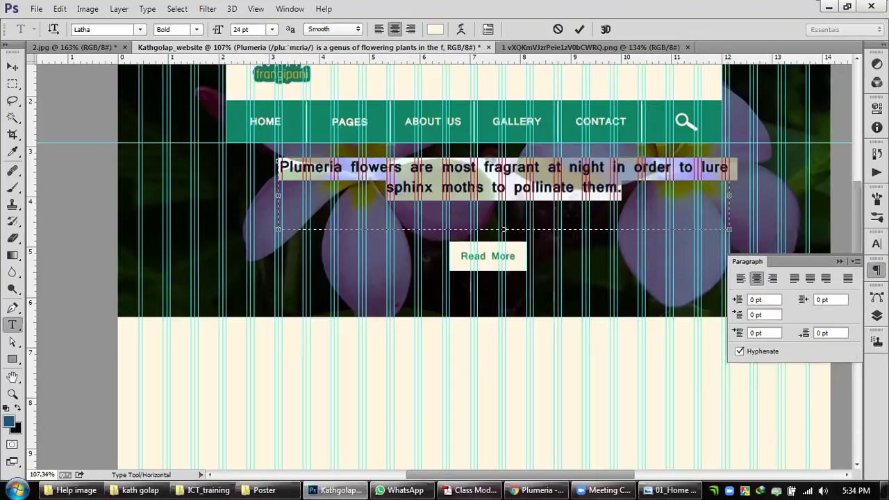
pyautogui.click(876, 270)
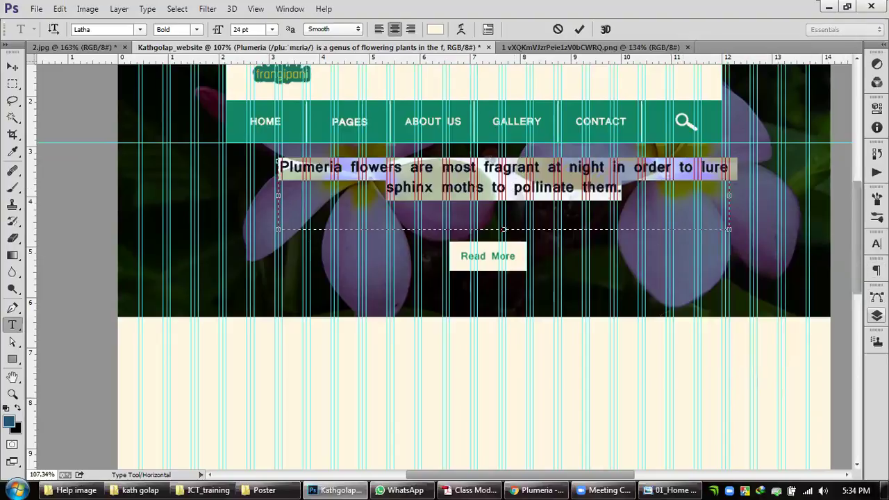
# Step: Try a range of other font families on the selected banner sentence, including Lao UI, Letter Gothic Std, Lucida Sans and Mangal
pyautogui.click(876, 244)
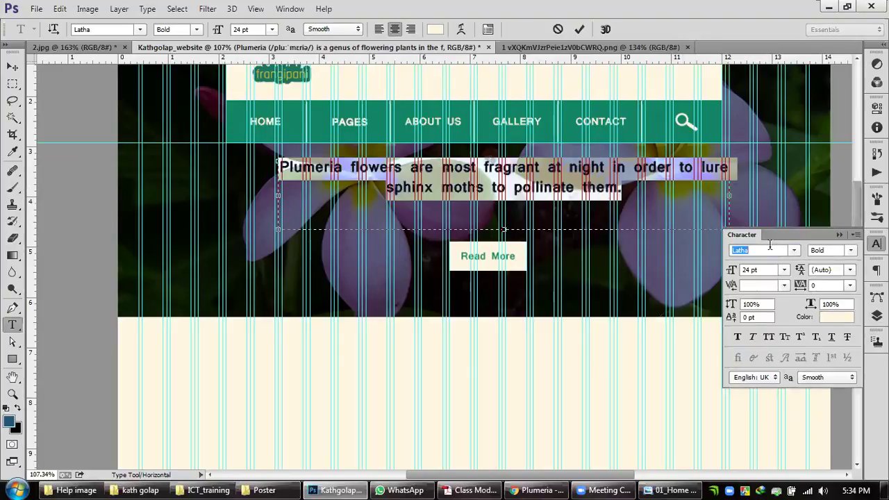
pyautogui.press('Up')
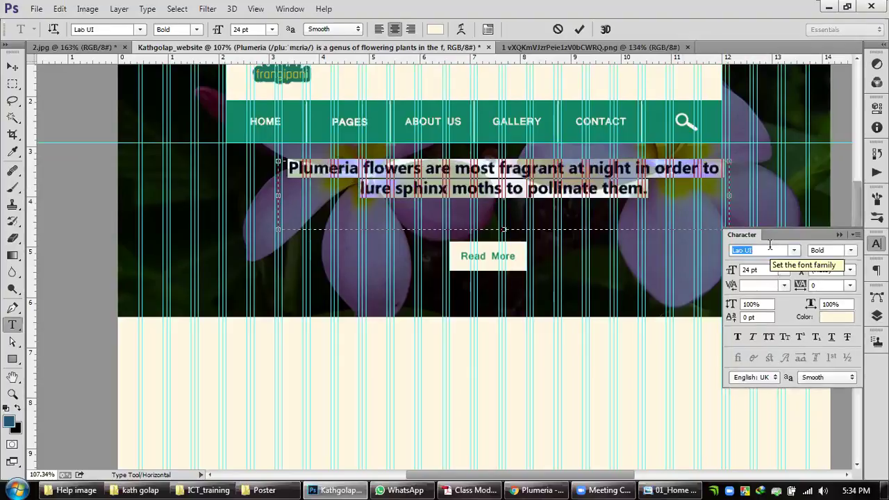
pyautogui.press('Up')
pyautogui.press('Down')
pyautogui.press('Down')
pyautogui.press('Down')
pyautogui.press('Down')
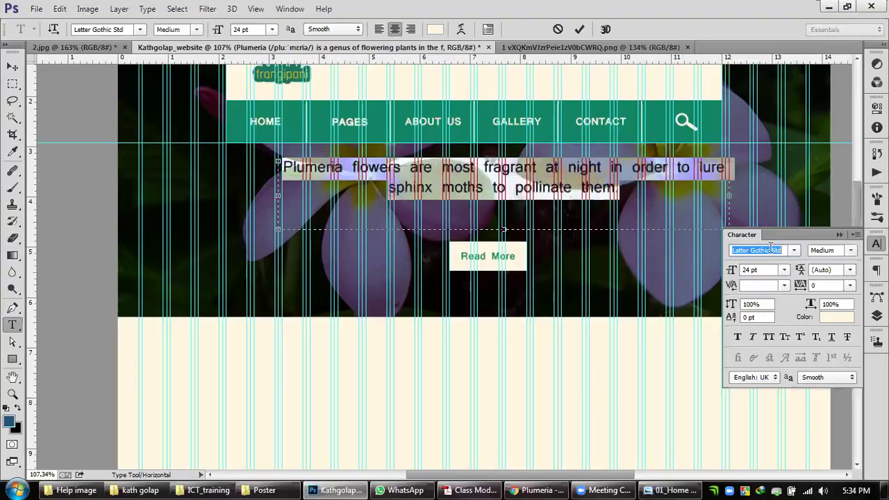
pyautogui.press('Down')
pyautogui.press('Down')
pyautogui.press('Down')
pyautogui.press('Down')
pyautogui.press('Down')
pyautogui.press('Down')
pyautogui.press('Down')
pyautogui.press('Down')
pyautogui.press('Down')
pyautogui.press('Down')
pyautogui.press('Down')
pyautogui.press('Up')
pyautogui.press('Up')
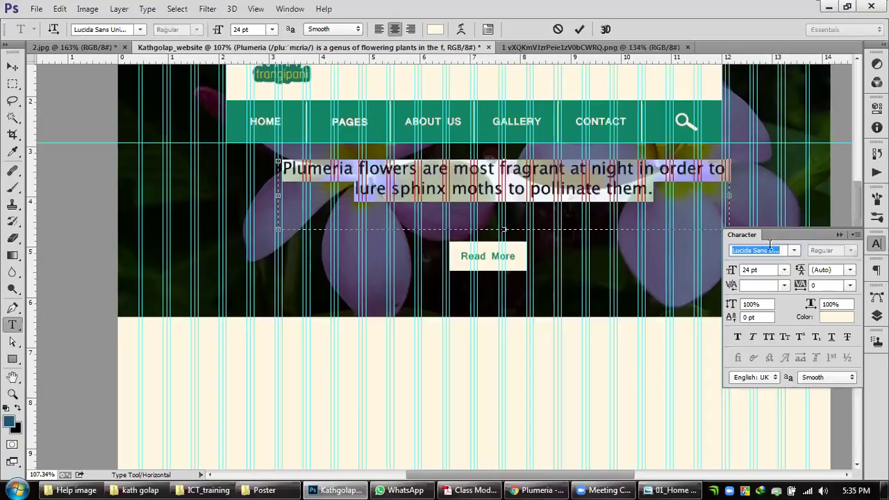
pyautogui.press('Down')
pyautogui.press('Down')
pyautogui.press('Down')
pyautogui.press('Down')
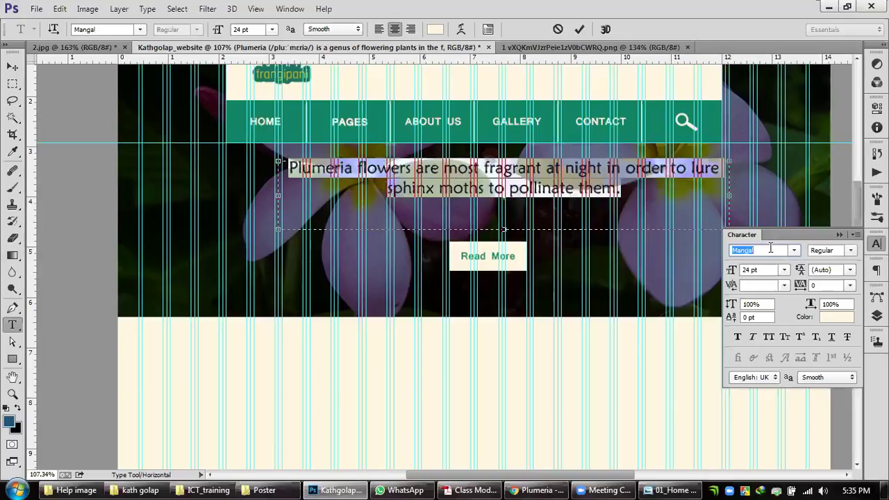
pyautogui.press('Down')
pyautogui.press('Down')
pyautogui.press('Down')
pyautogui.press('Down')
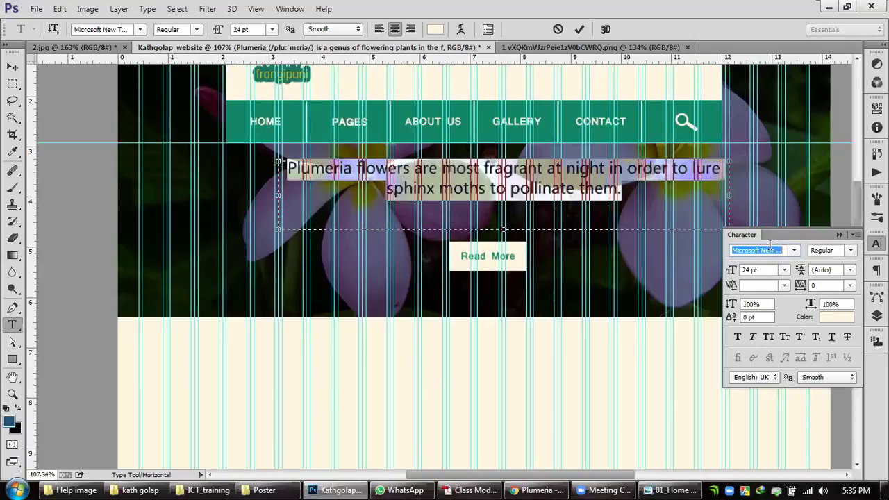
# Step: Set the banner sentence's font family to Arial and deselect the text
pyautogui.click(793, 250)
pyautogui.scroll(14, 803, 174)
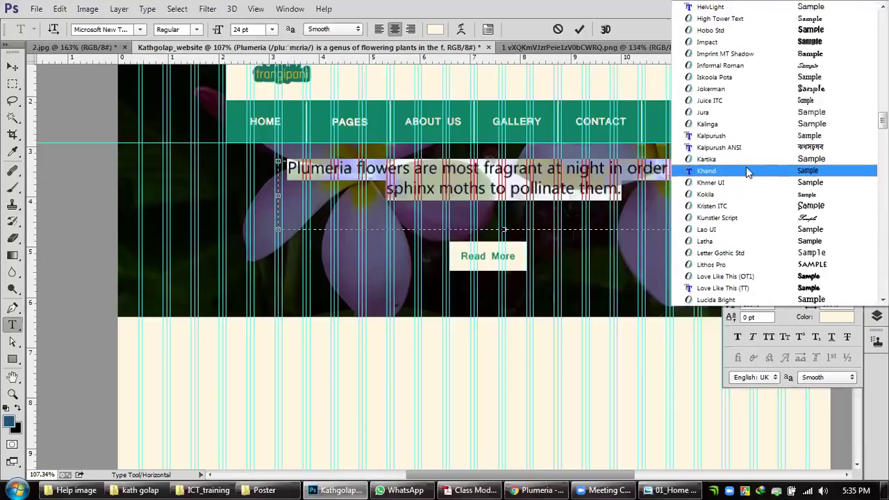
pyautogui.scroll(5, 745, 167)
pyautogui.scroll(9, 750, 165)
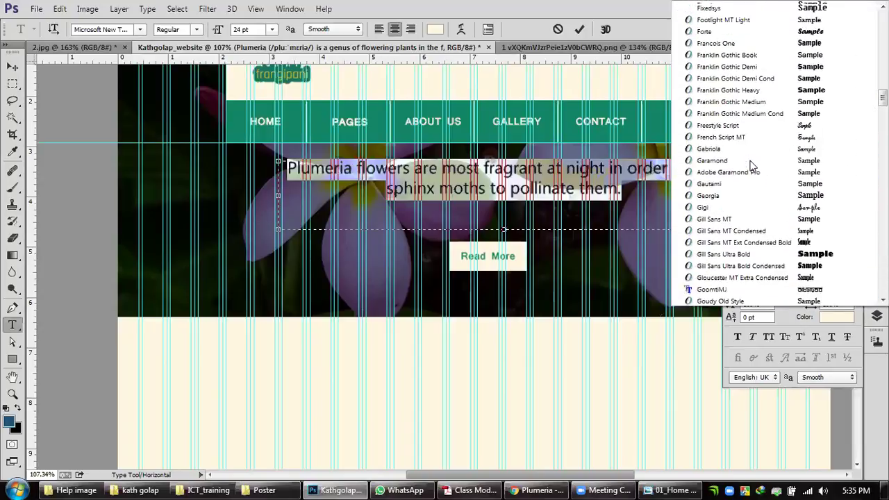
pyautogui.scroll(6, 750, 166)
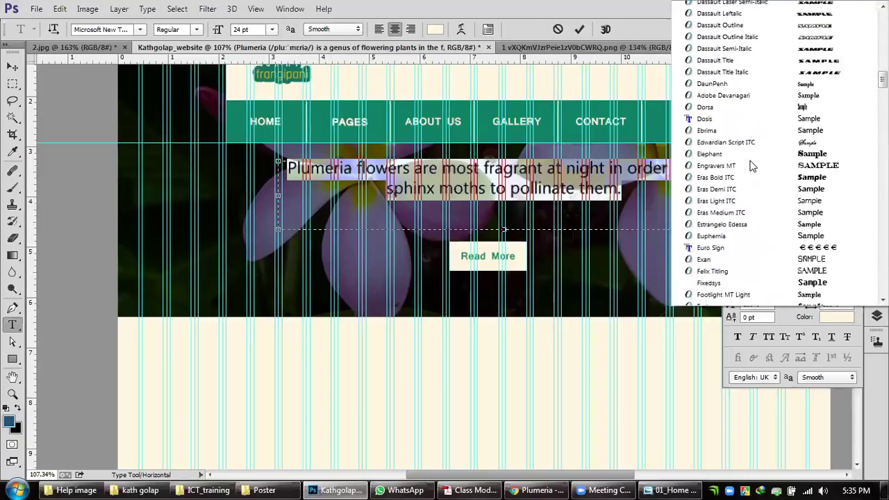
pyautogui.scroll(8, 749, 165)
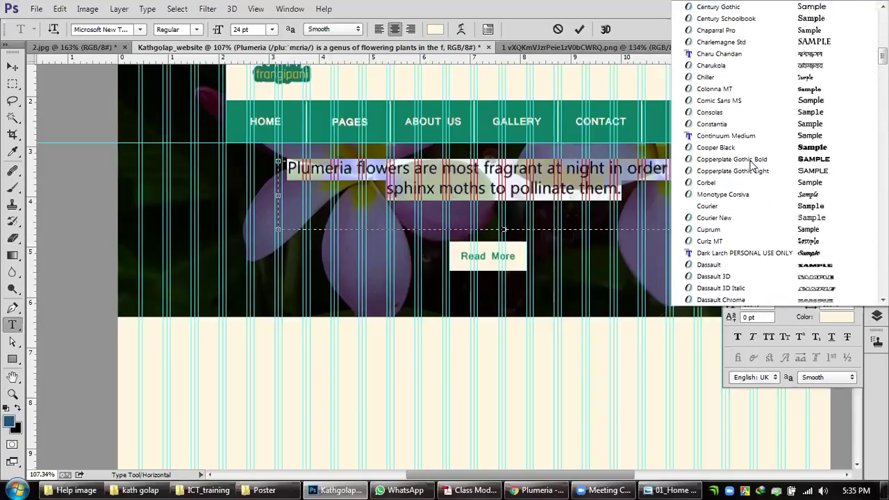
pyautogui.scroll(12, 750, 165)
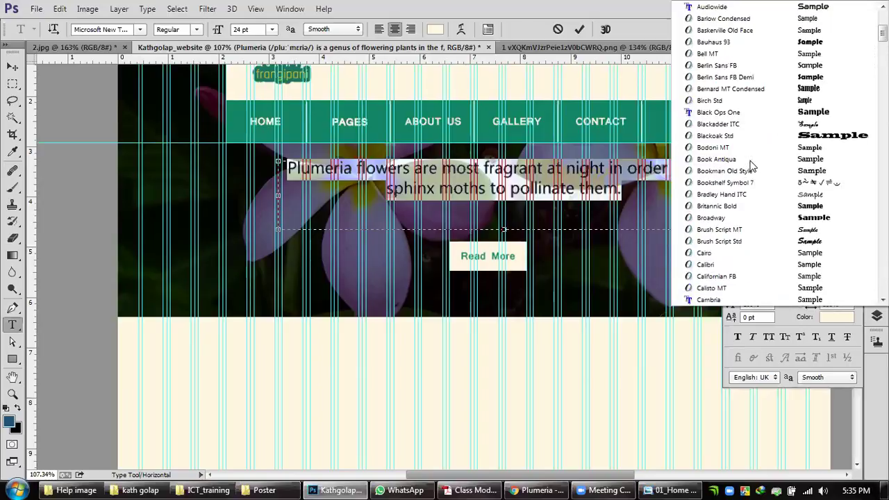
pyautogui.scroll(4, 750, 165)
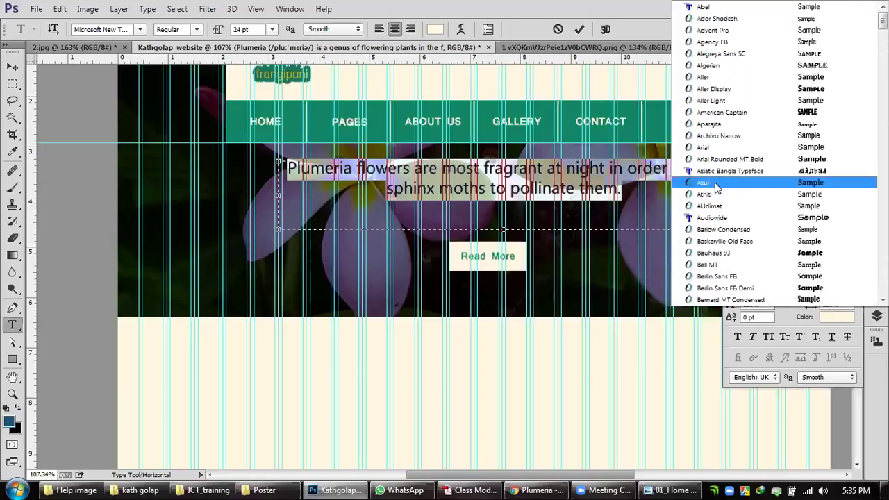
pyautogui.click(705, 148)
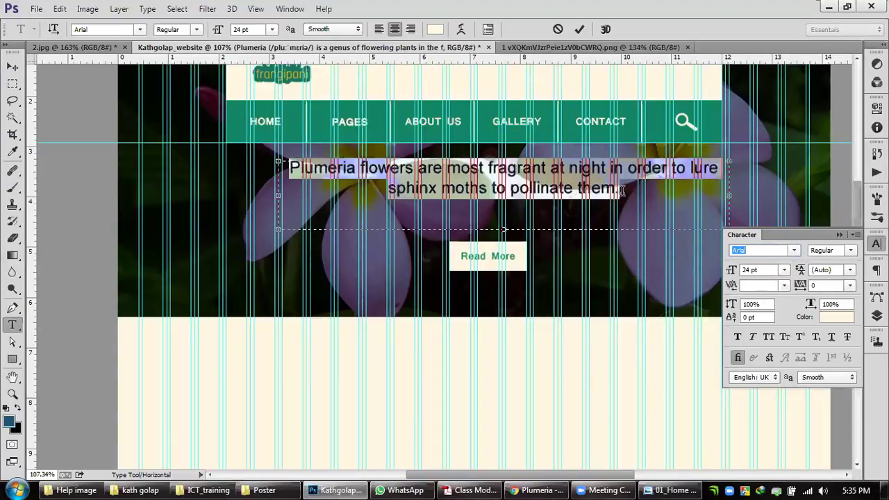
pyautogui.click(569, 196)
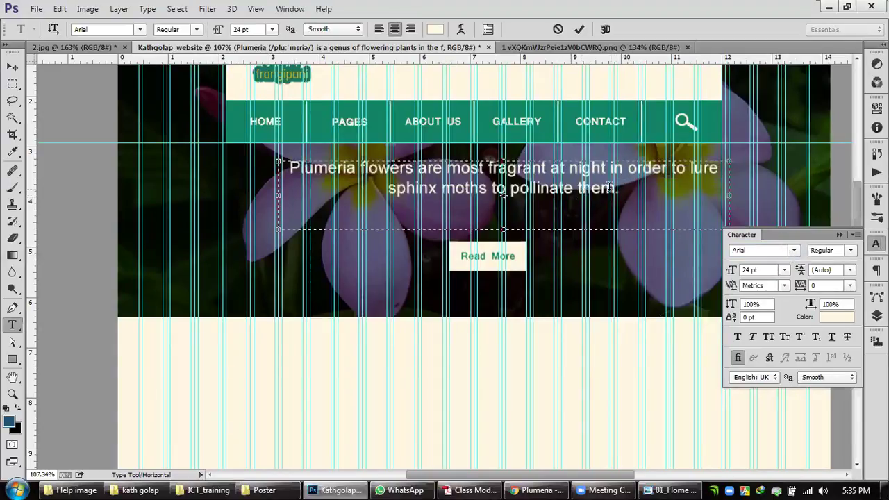
# Step: Reselect the whole banner sentence and give it the Narrow font style, comparing it with Narrow Bold
pyautogui.moveTo(616, 189); pyautogui.dragTo(492, 189)
pyautogui.moveTo(356, 179); pyautogui.dragTo(286, 162)
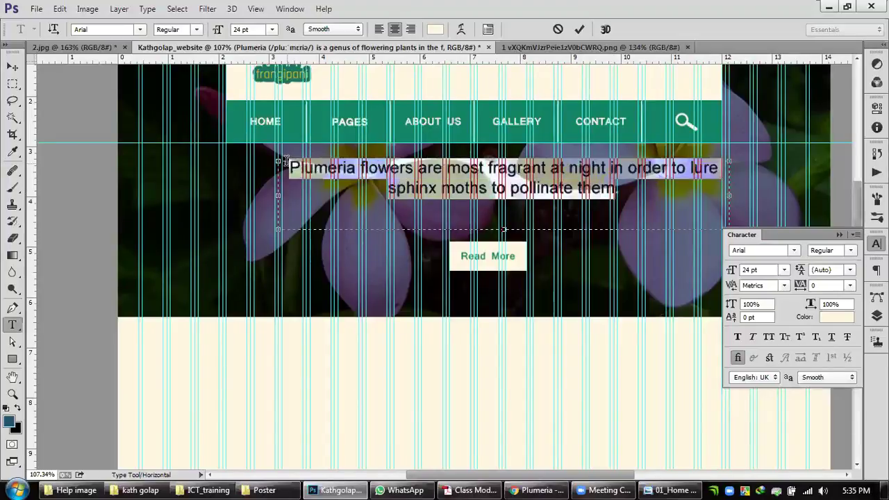
pyautogui.click(620, 204)
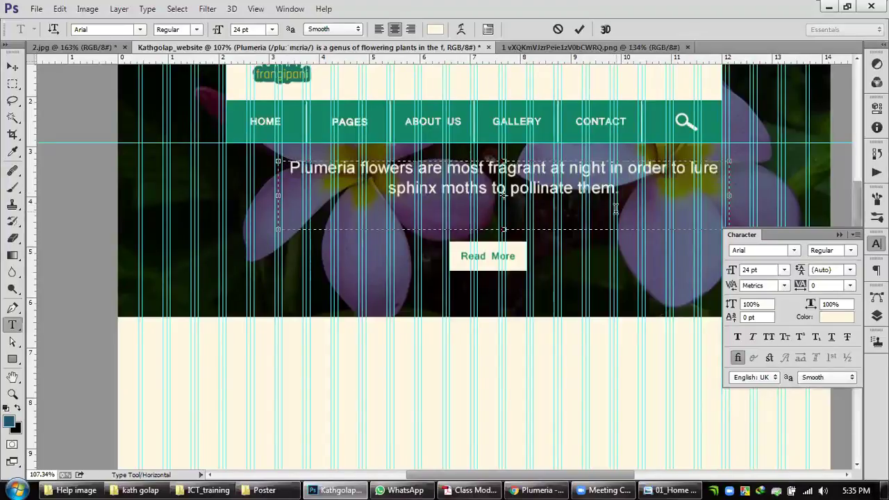
pyautogui.moveTo(619, 188); pyautogui.dragTo(284, 165)
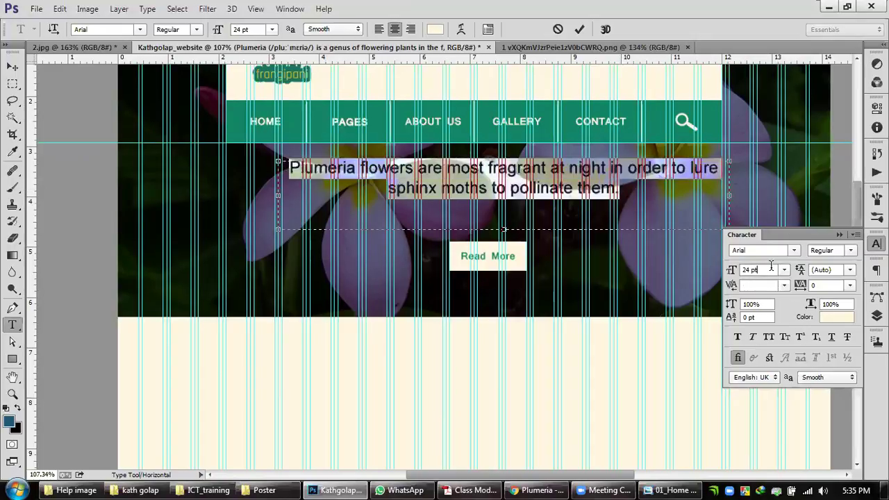
pyautogui.click(851, 251)
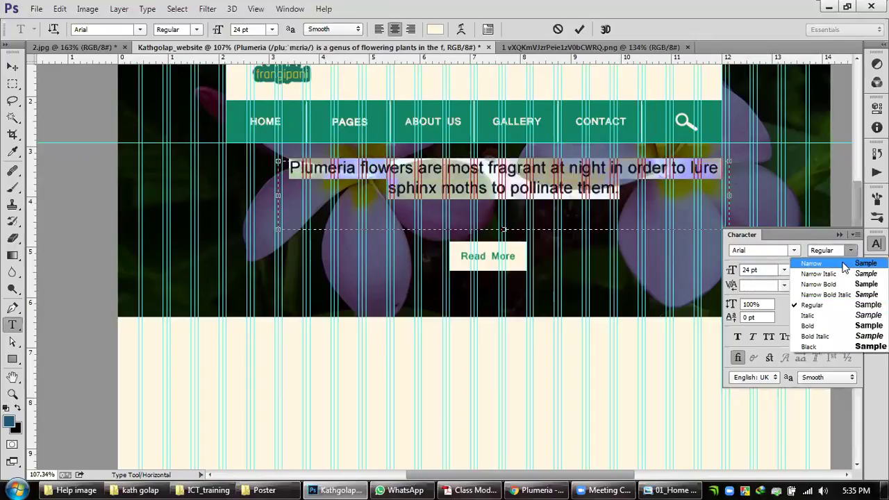
pyautogui.click(845, 265)
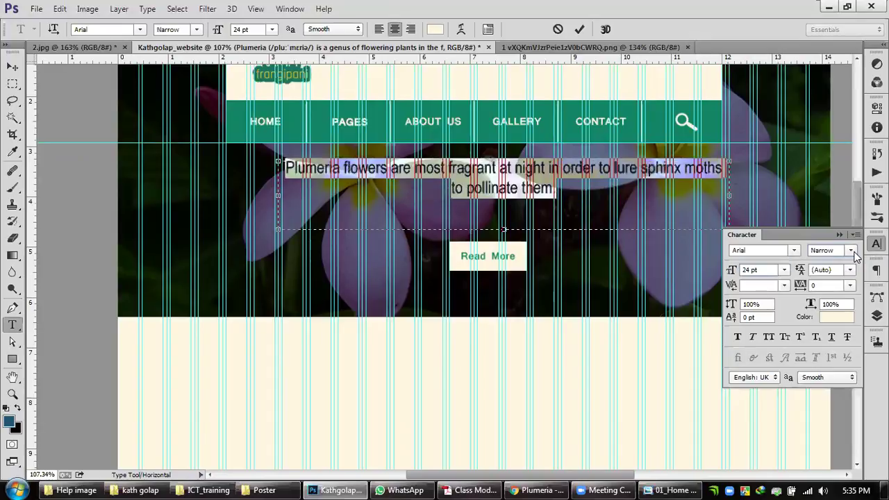
pyautogui.click(852, 251)
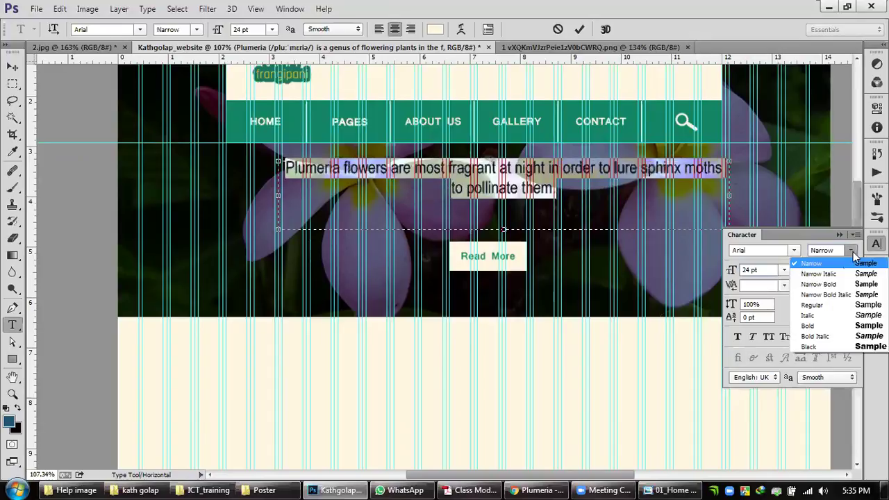
pyautogui.click(835, 283)
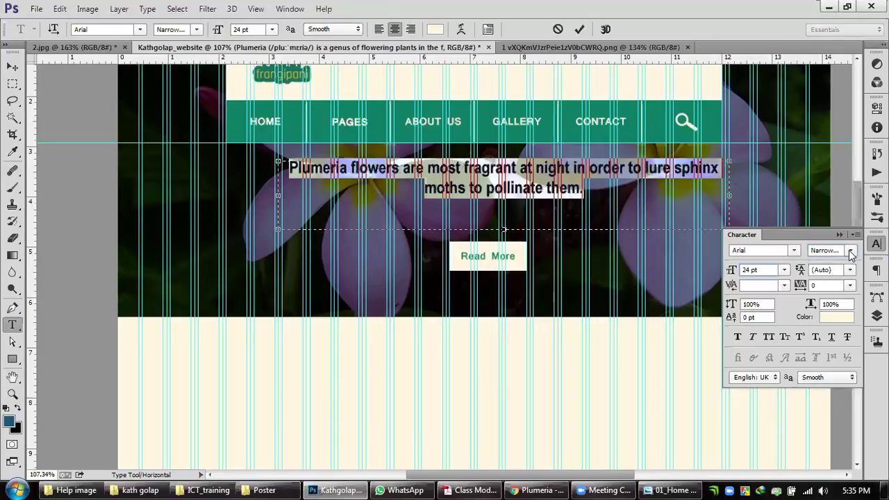
pyautogui.click(850, 251)
pyautogui.click(824, 264)
pyautogui.click(564, 203)
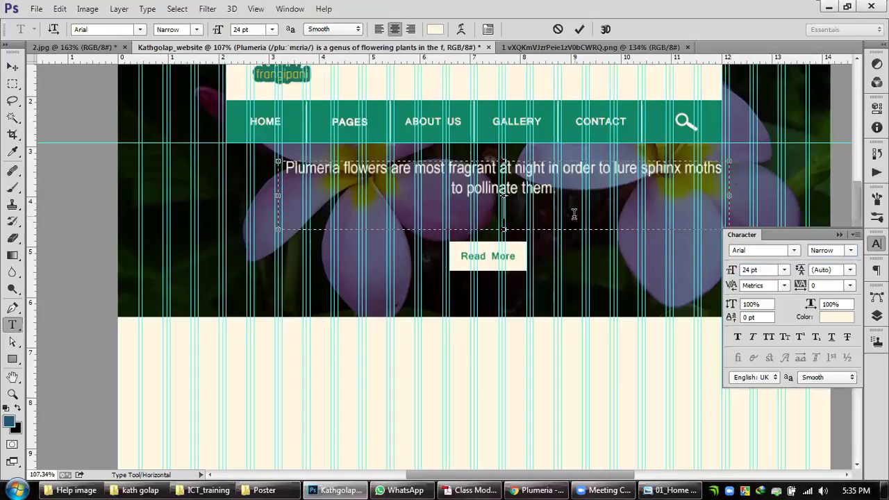
# Step: Copy "The flowers yield no nectar, however" from the Plumeria Wikipedia page in Chrome and paste it as a new line below the Photoshop banner sentence
pyautogui.click(537, 489)
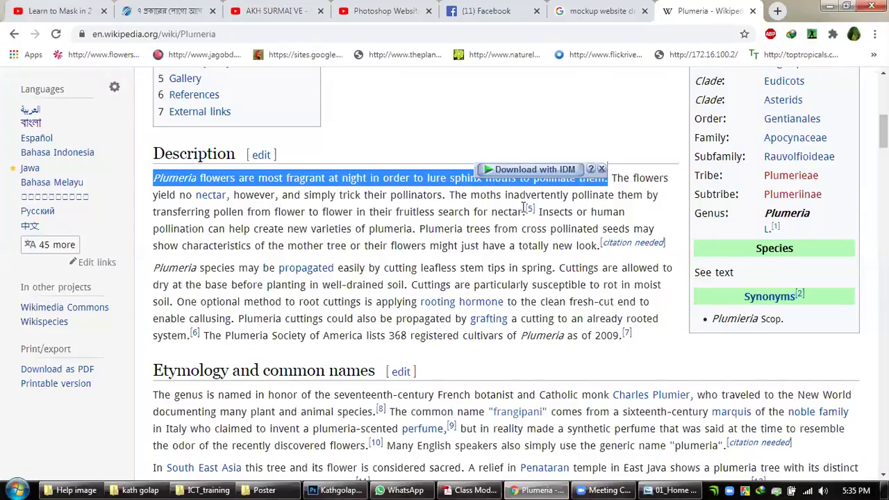
pyautogui.moveTo(612, 178); pyautogui.dragTo(276, 194)
pyautogui.hotkey('ctrl', 'c')
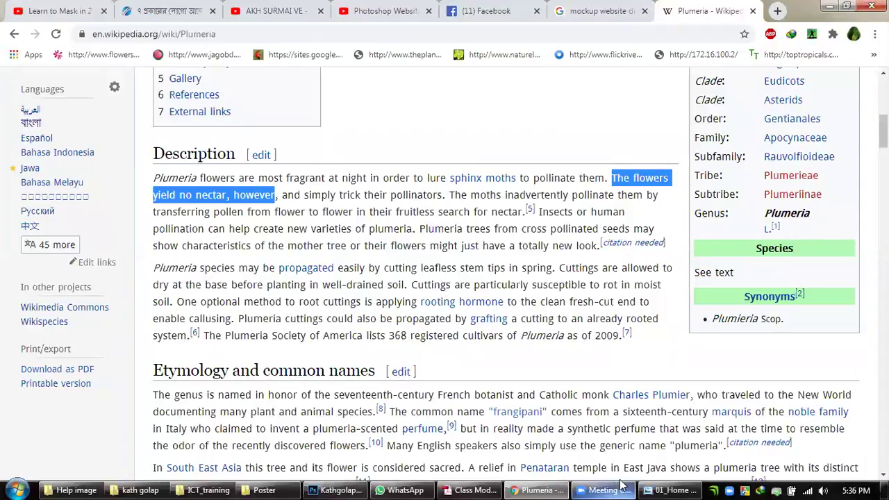
pyautogui.click(338, 489)
pyautogui.press('Return')
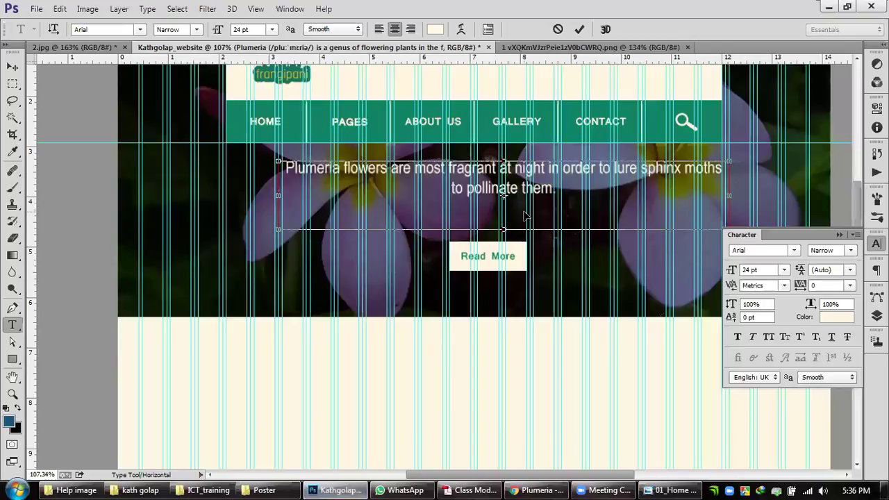
pyautogui.hotkey('ctrl', 'v')
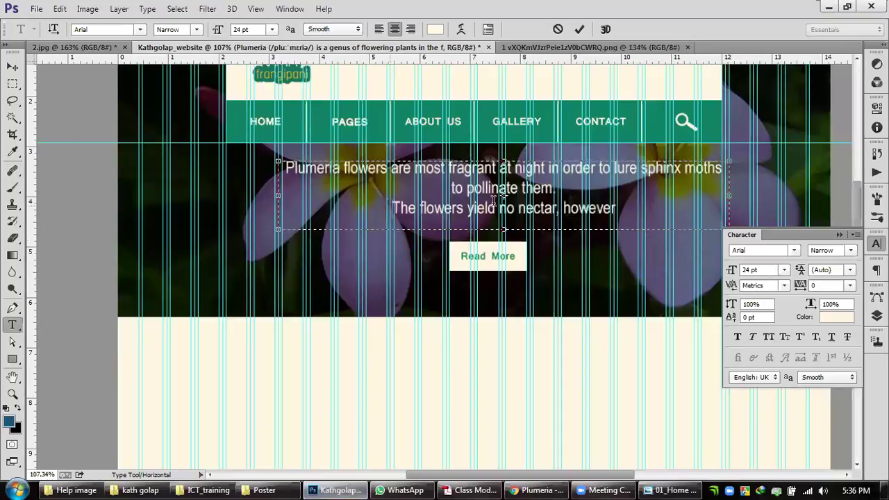
# Step: Try 14 pt on the line "The flowers yield no nectar, however", settle on a font size of 18 pt and commit the text
pyautogui.moveTo(391, 208); pyautogui.dragTo(622, 198)
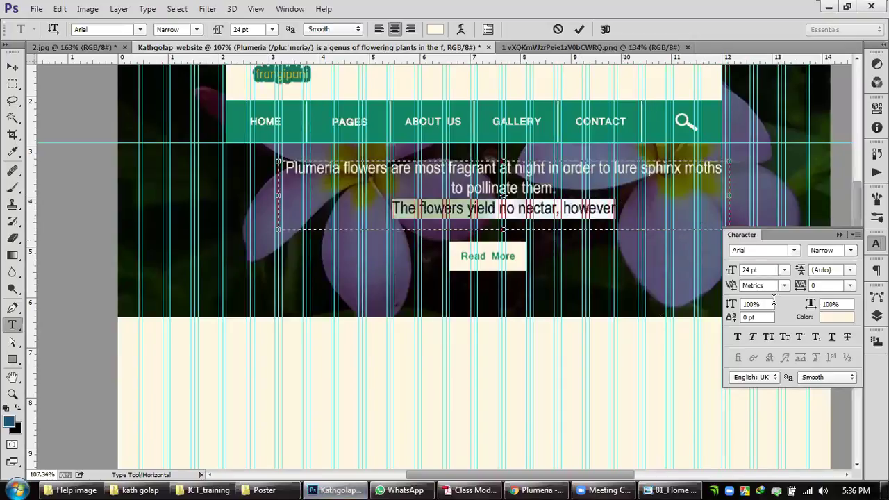
pyautogui.click(784, 271)
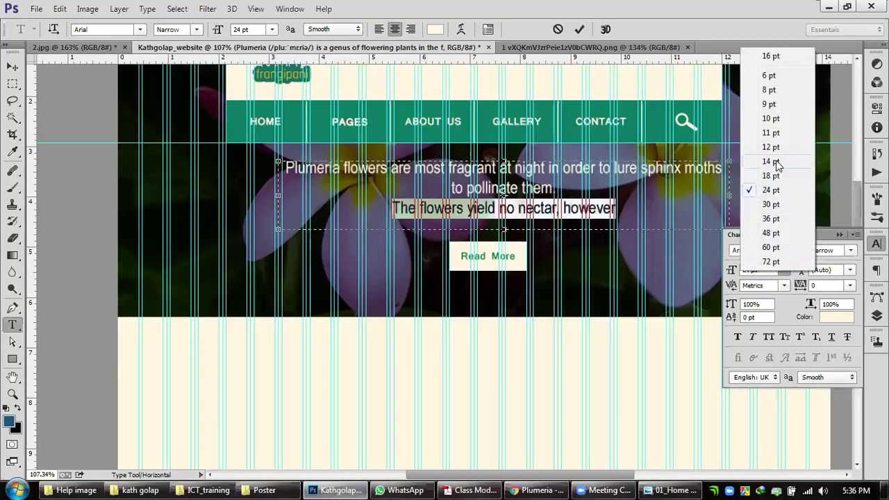
pyautogui.click(778, 166)
pyautogui.click(784, 270)
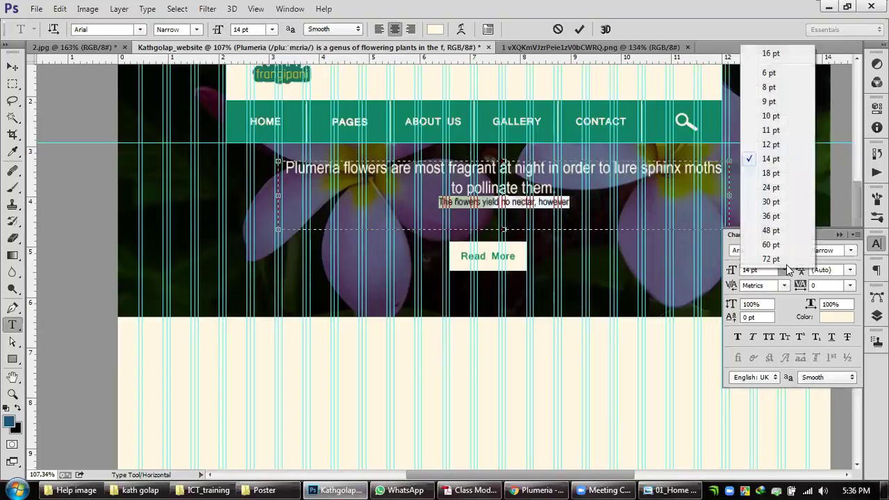
pyautogui.click(770, 174)
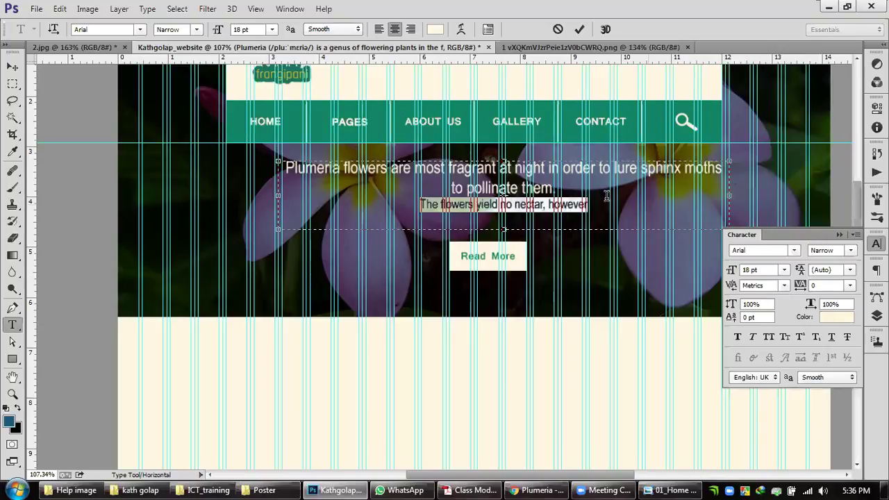
pyautogui.click(13, 67)
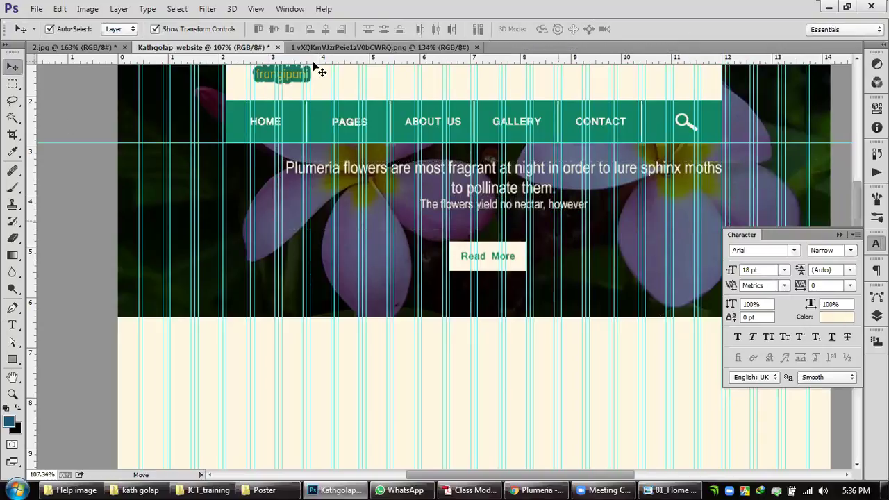
# Step: Hide the guides and other extras to check the whole page layout without overlays
pyautogui.click(256, 9)
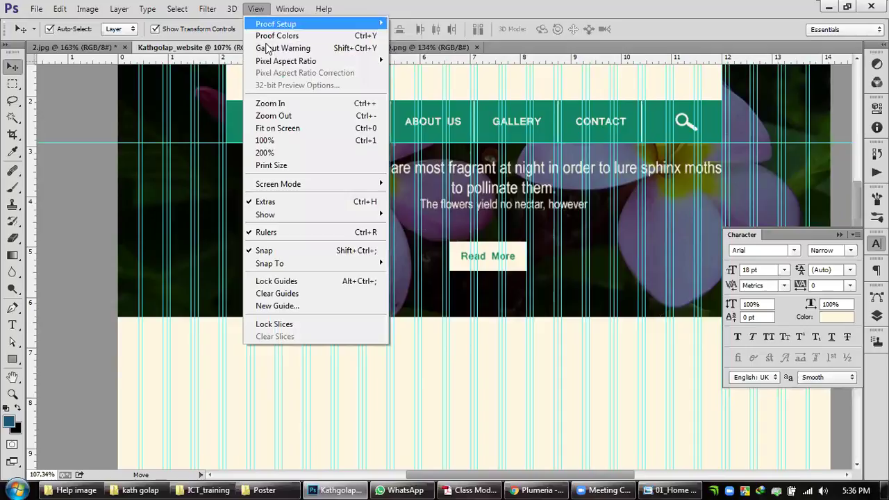
pyautogui.click(282, 203)
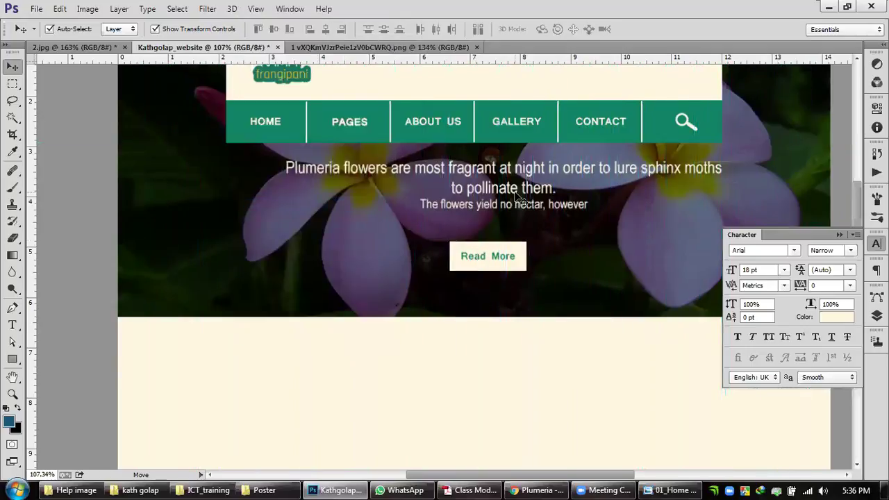
pyautogui.scroll(-3, 525, 191)
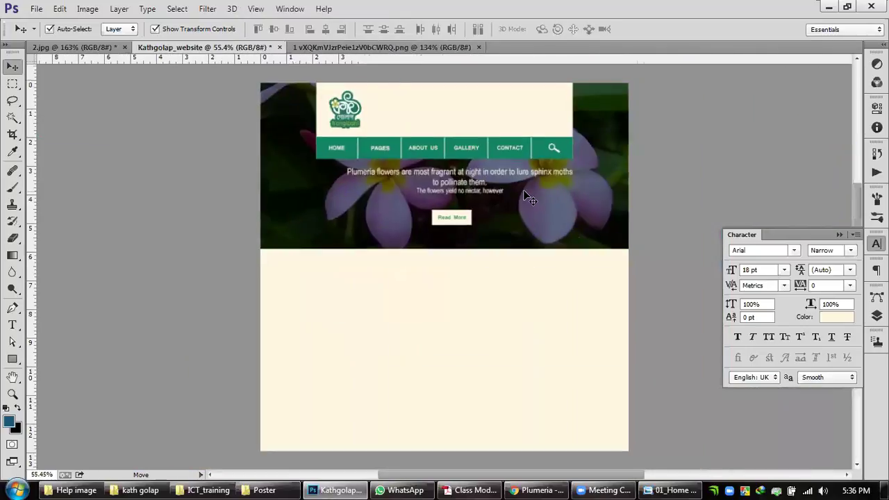
pyautogui.scroll(-1, 509, 194)
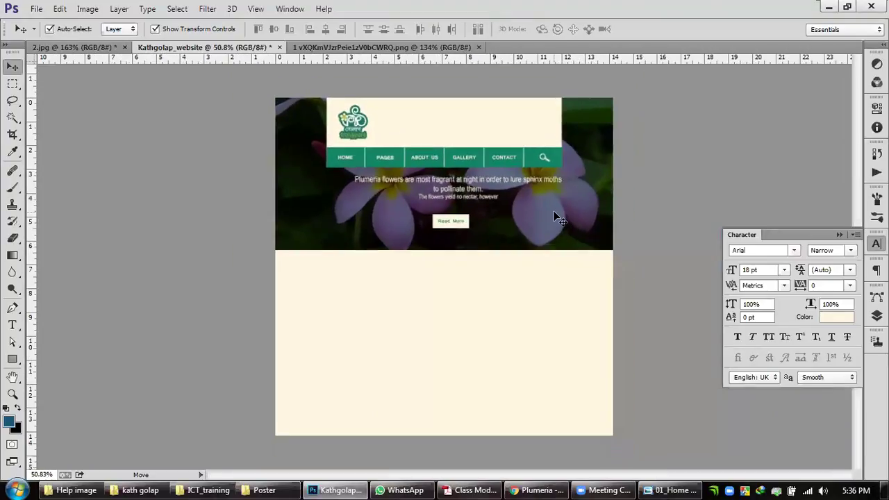
# Step: Select the header block with its logo and navigation bar together, nudge it slightly right over the banner and deselect it
pyautogui.moveTo(314, 98); pyautogui.dragTo(572, 172)
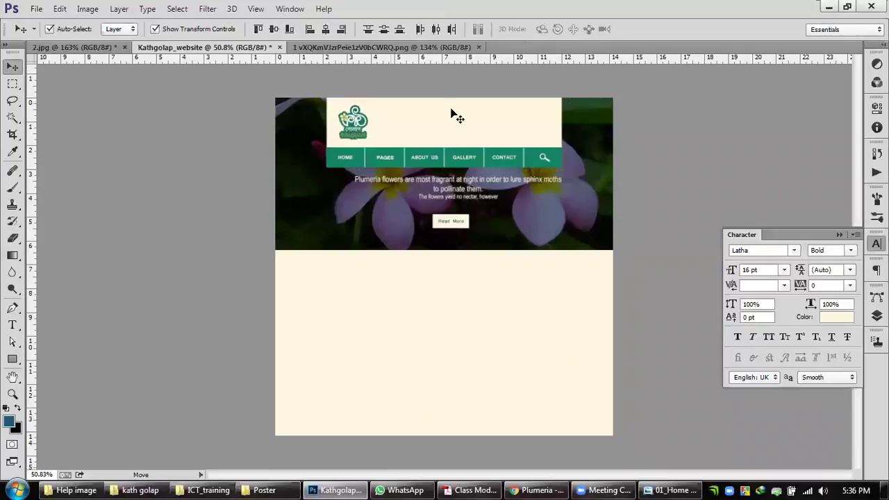
pyautogui.press('Right')
pyautogui.press('Right')
pyautogui.press('Right')
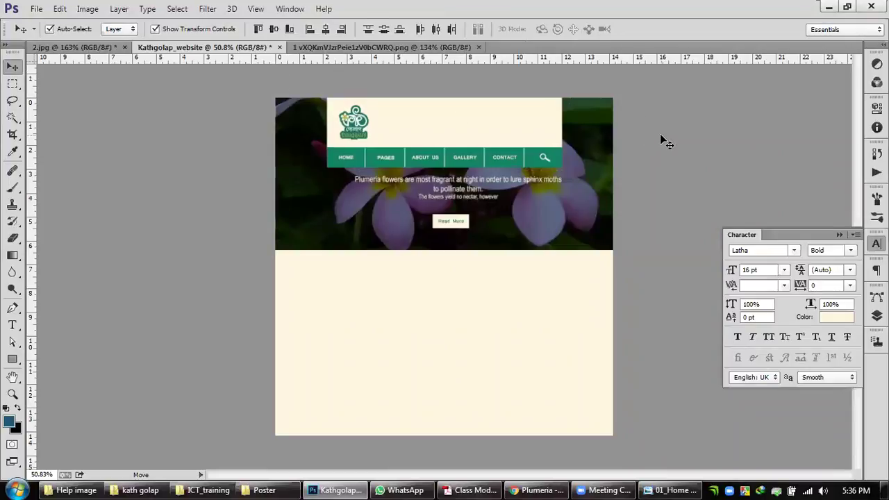
pyautogui.press('Right')
pyautogui.press('Right')
pyautogui.press('Right')
pyautogui.press('Right')
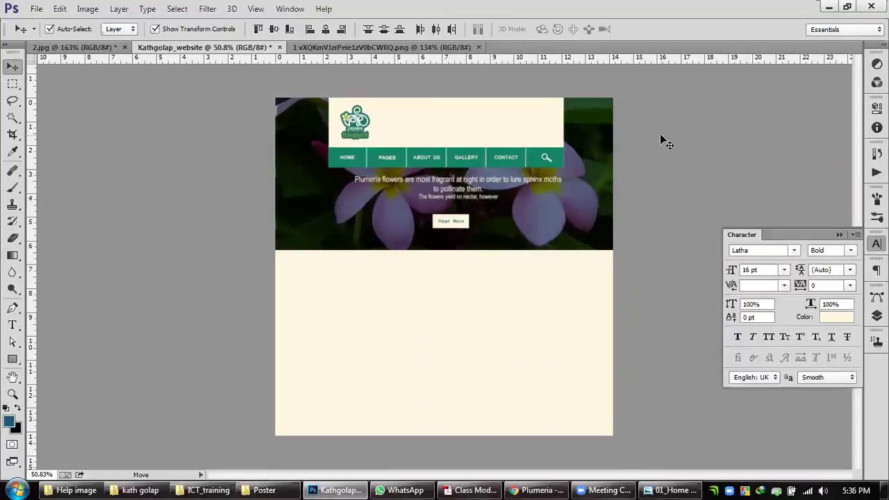
pyautogui.press('Left')
pyautogui.click(657, 132)
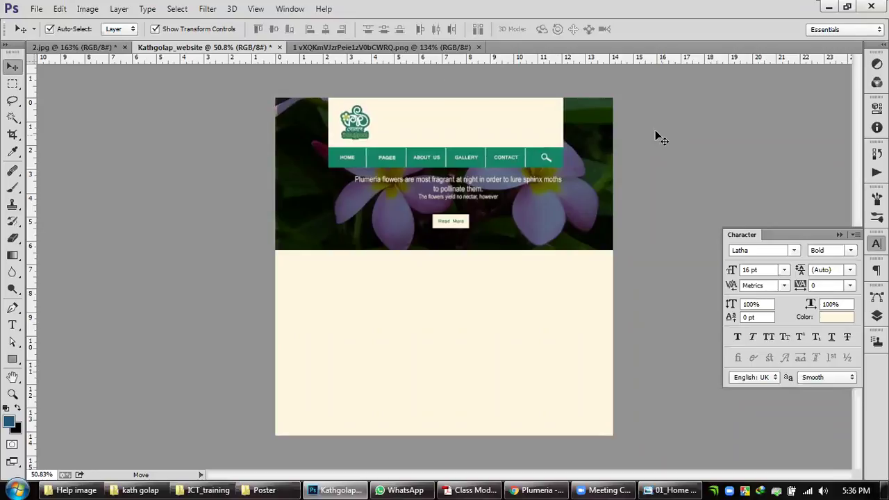
# Step: Shift the banner text block left to sit over the Read More button and nudge it down, closer to the button
pyautogui.scroll(3, 528, 189)
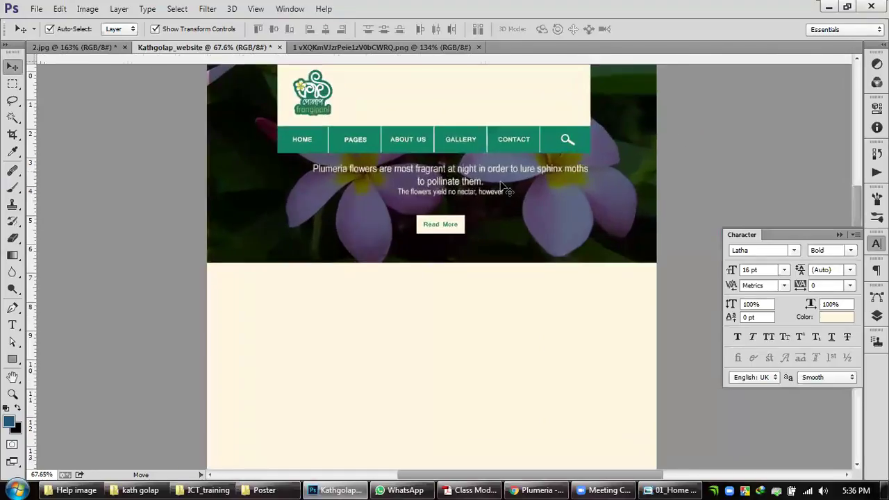
pyautogui.moveTo(456, 169)
pyautogui.mouseDown()
pyautogui.moveTo(435, 168)
pyautogui.moveTo(441, 175)
pyautogui.mouseUp()
pyautogui.press('Down')
pyautogui.press('Down')
pyautogui.press('Down')
pyautogui.press('Down')
pyautogui.press('Down')
pyautogui.press('Down')
pyautogui.press('Down')
pyautogui.press('Down')
pyautogui.press('Down')
pyautogui.press('Down')
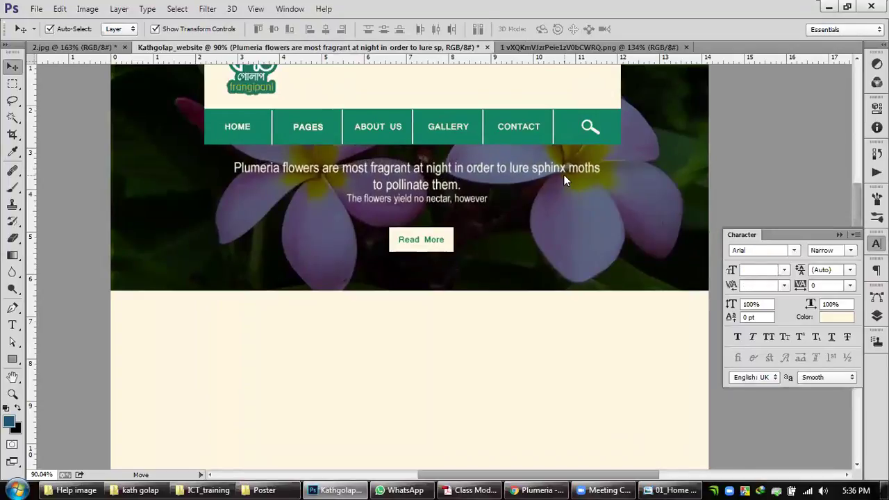
pyautogui.press('Down')
pyautogui.press('Down')
pyautogui.press('Down')
pyautogui.press('Down')
pyautogui.press('Down')
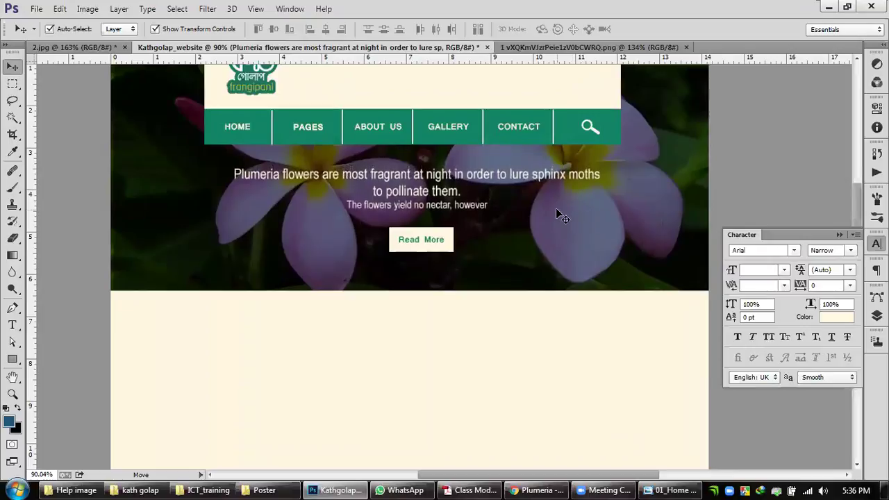
# Step: Nudge the banner headline text down slightly and set the Read More label's anti-aliasing to Strong
pyautogui.press('Down')
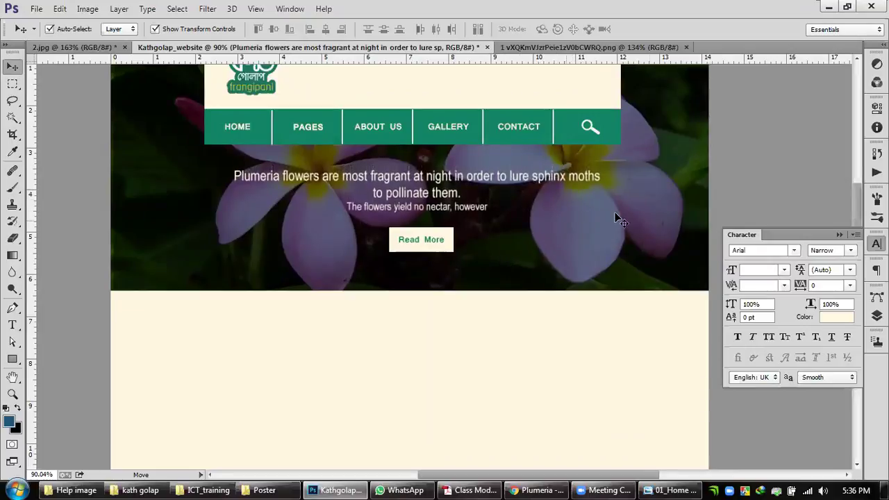
pyautogui.click(438, 242)
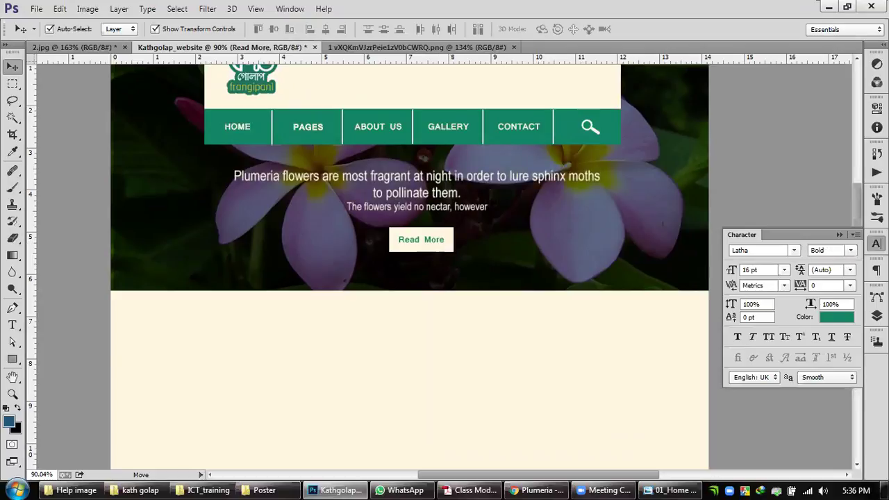
pyautogui.click(850, 377)
pyautogui.click(816, 423)
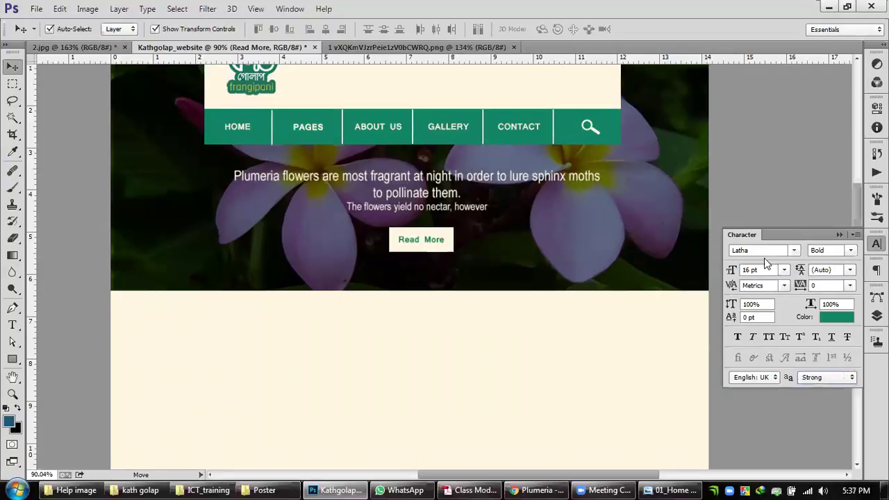
pyautogui.click(756, 183)
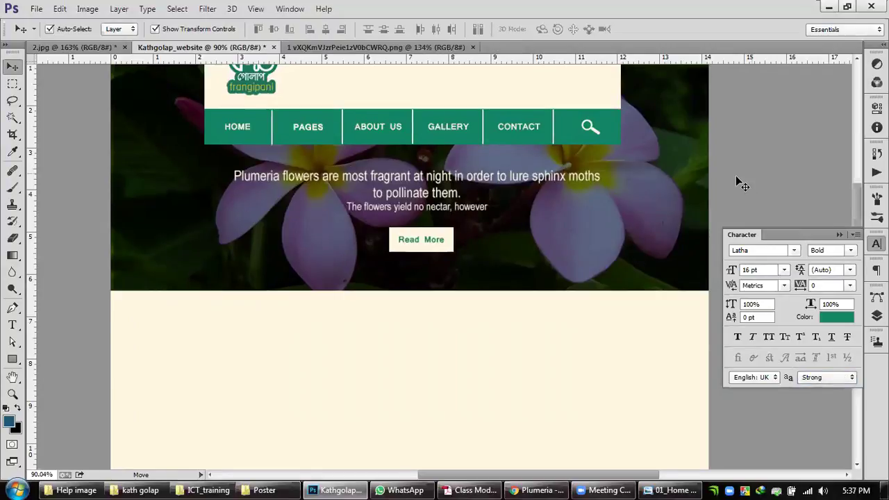
# Step: Move the logo to the horizontal centre of the cream header box above the navigation bar
pyautogui.scroll(-2, 742, 182)
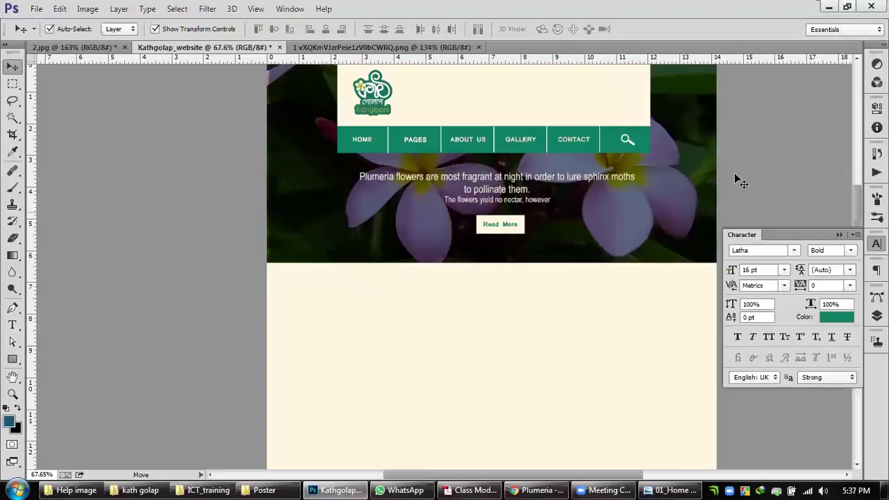
pyautogui.scroll(1, 735, 175)
pyautogui.scroll(-3, 726, 170)
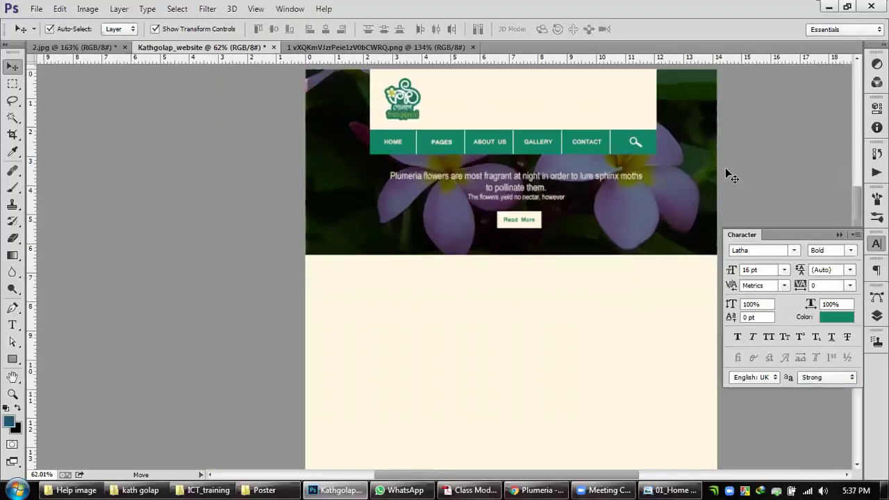
pyautogui.scroll(1, 550, 213)
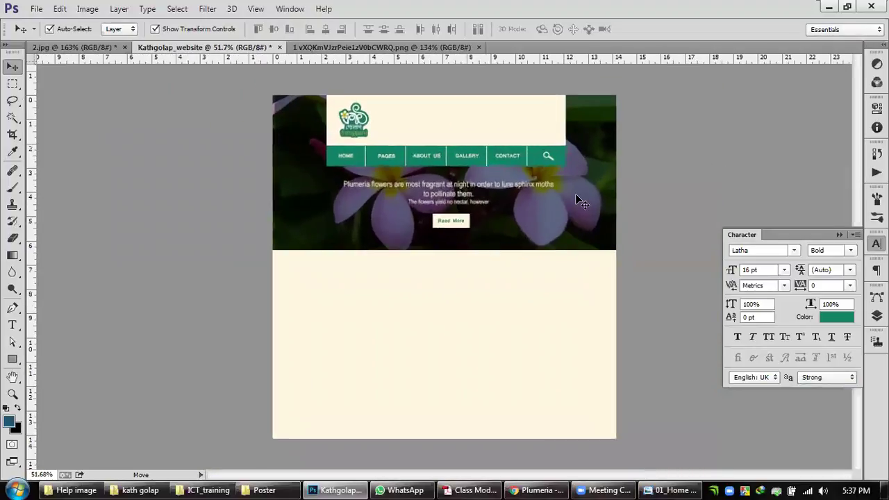
pyautogui.rightClick(575, 193)
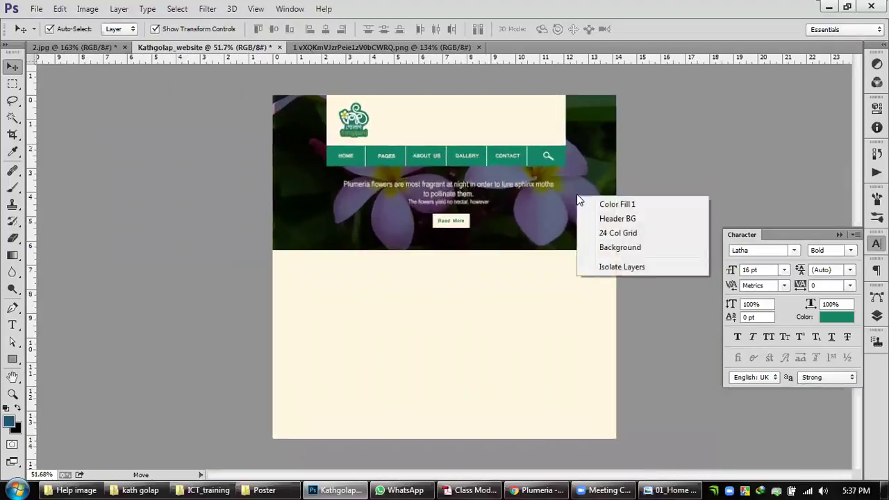
pyautogui.click(729, 144)
pyautogui.scroll(1, 712, 158)
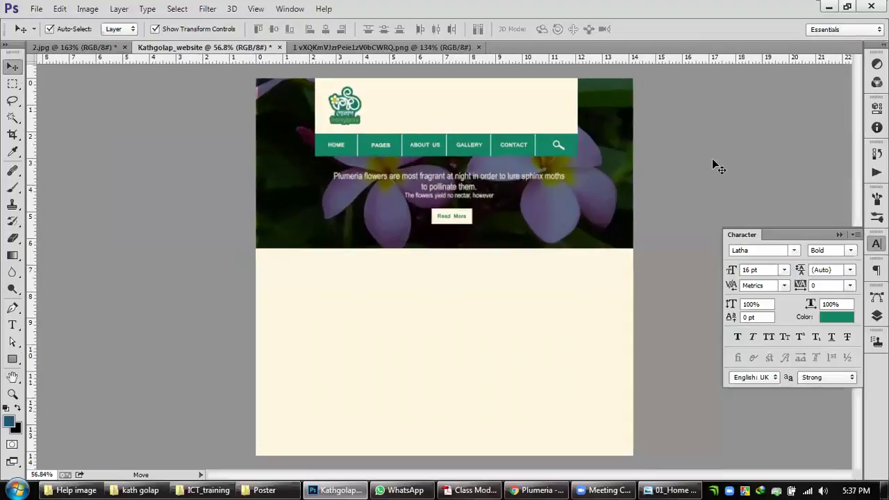
pyautogui.moveTo(350, 104); pyautogui.dragTo(451, 108)
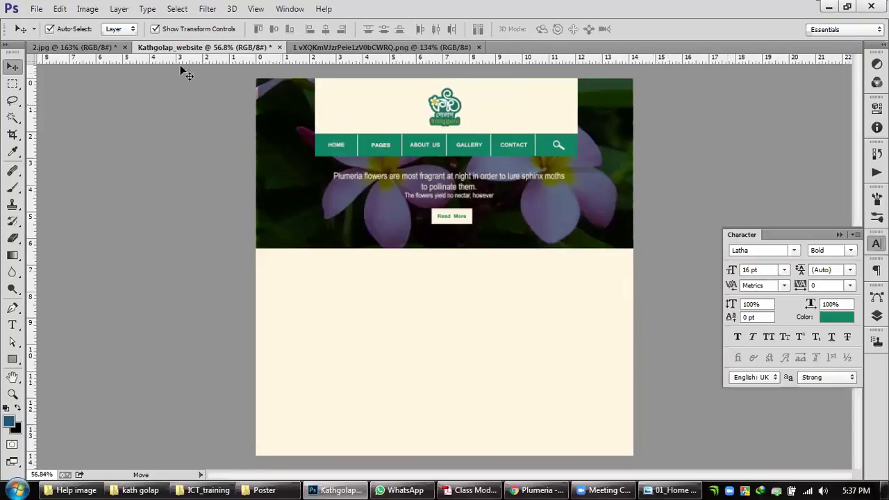
# Step: Examine the 2.jpg reference layout from the testimonials section through to the footer
pyautogui.click(98, 47)
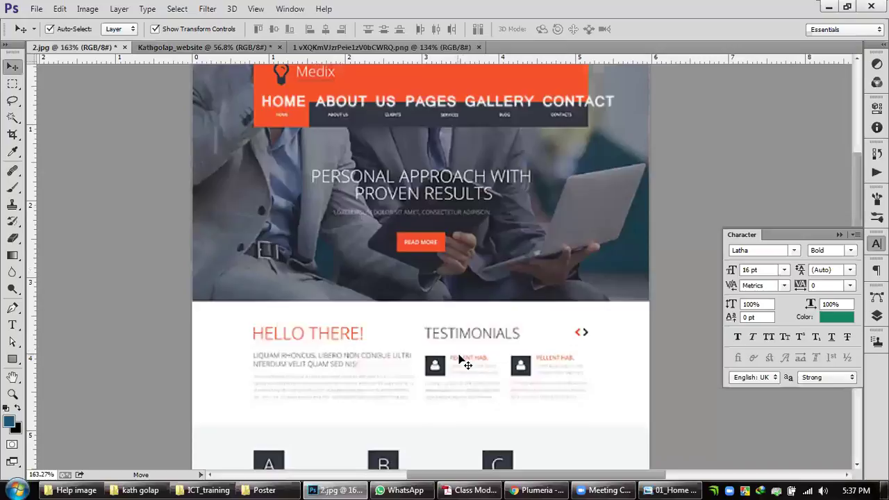
pyautogui.moveTo(456, 367); pyautogui.dragTo(475, 172)
pyautogui.scroll(-6, 494, 297)
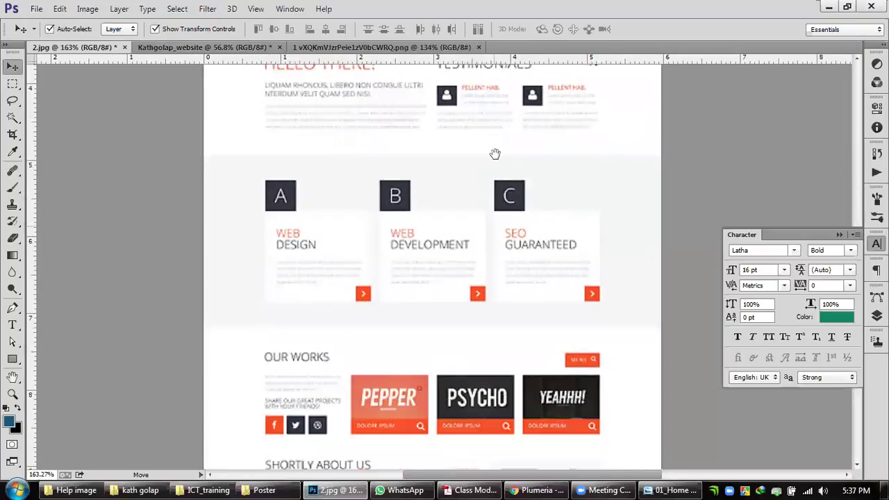
pyautogui.scroll(1, 494, 153)
pyautogui.scroll(-2, 491, 188)
pyautogui.hotkey('ctrl', 'r')
pyautogui.scroll(-7, 497, 262)
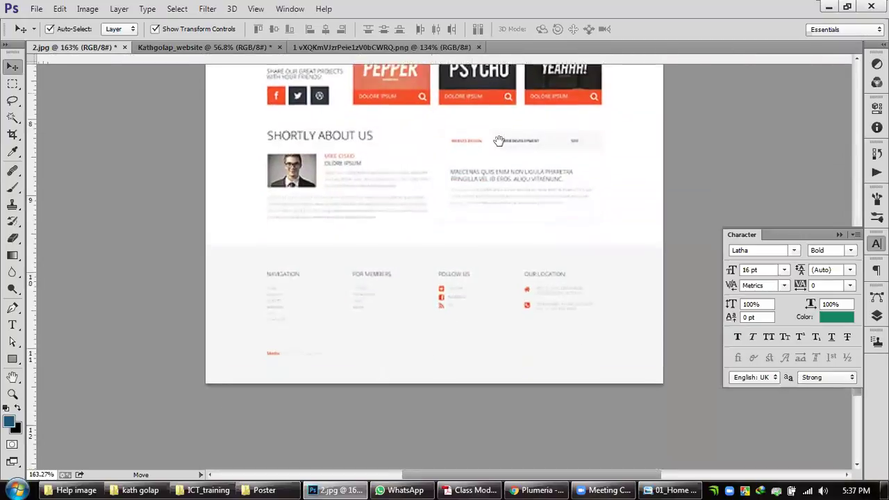
pyautogui.scroll(1, 498, 189)
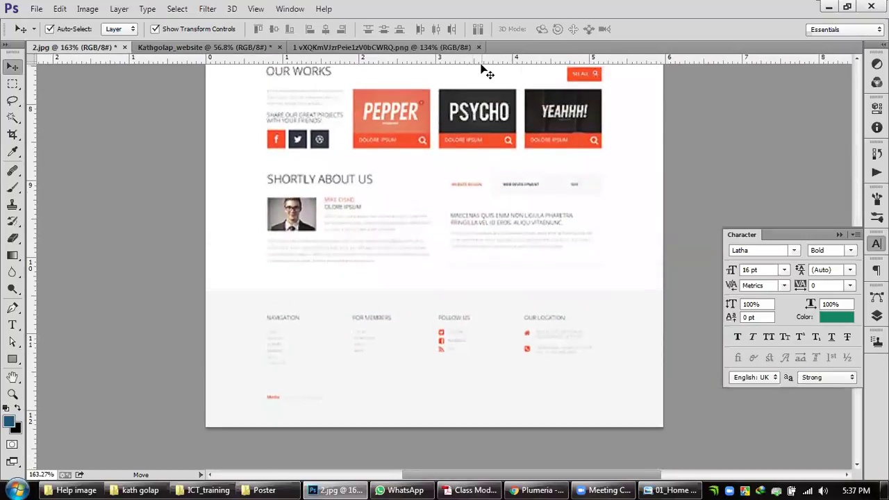
# Step: Return to the Kathgolap_website document and extend its canvas downward with the Crop tool
pyautogui.click(401, 49)
pyautogui.click(201, 48)
pyautogui.scroll(-4, 548, 206)
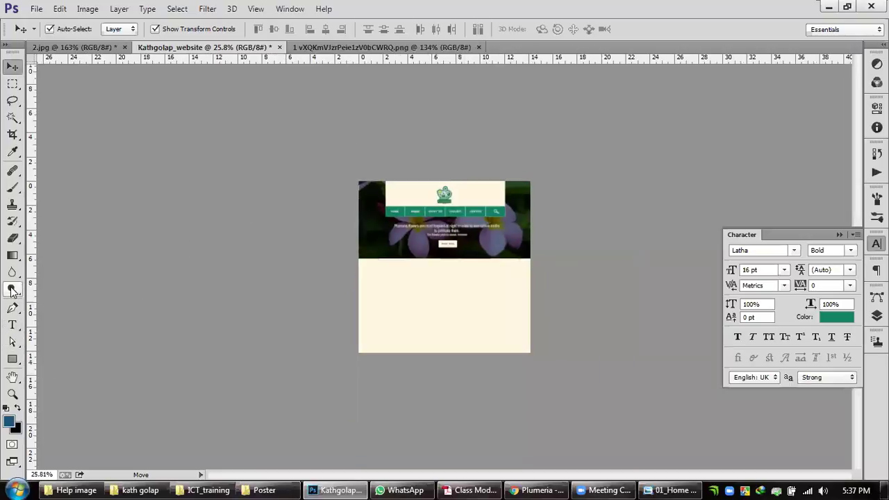
pyautogui.click(13, 134)
pyautogui.moveTo(447, 353); pyautogui.dragTo(446, 388)
pyautogui.press('Return')
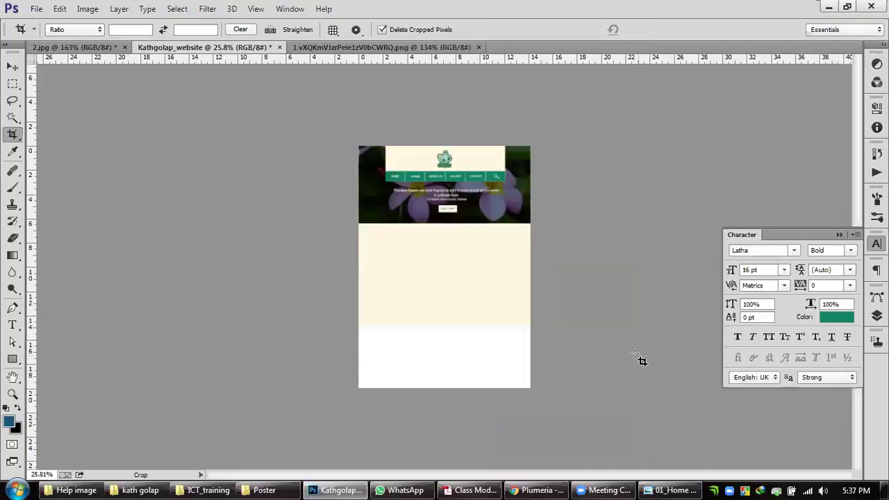
# Step: Draw a full-width rectangle about 1055 × 299 px across the bottom of the extended page
pyautogui.click(12, 358)
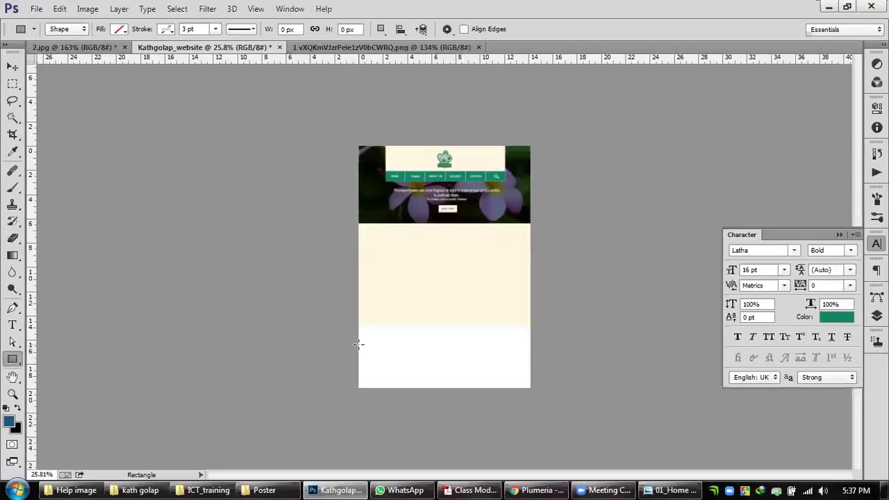
pyautogui.moveTo(362, 376); pyautogui.dragTo(536, 393)
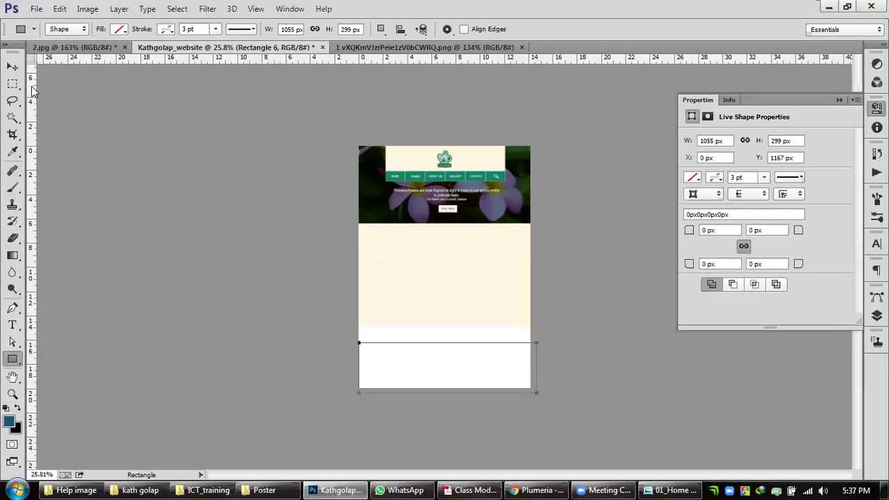
pyautogui.click(12, 66)
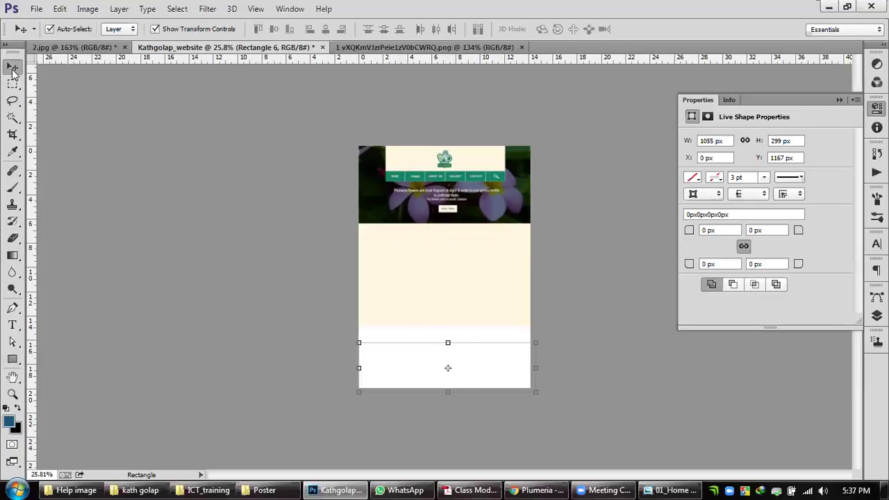
# Step: Fill the new bottom rectangle with green #148665 sampled from the navigation bar
pyautogui.click(693, 178)
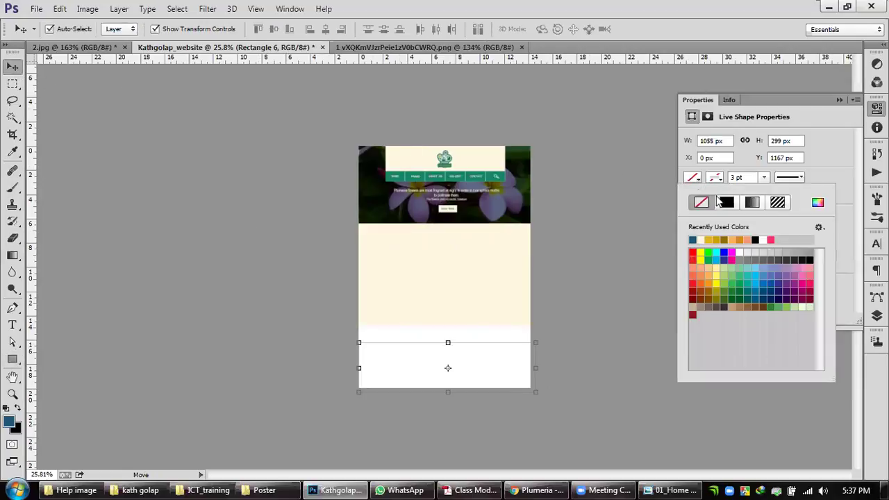
pyautogui.click(818, 203)
pyautogui.click(378, 209)
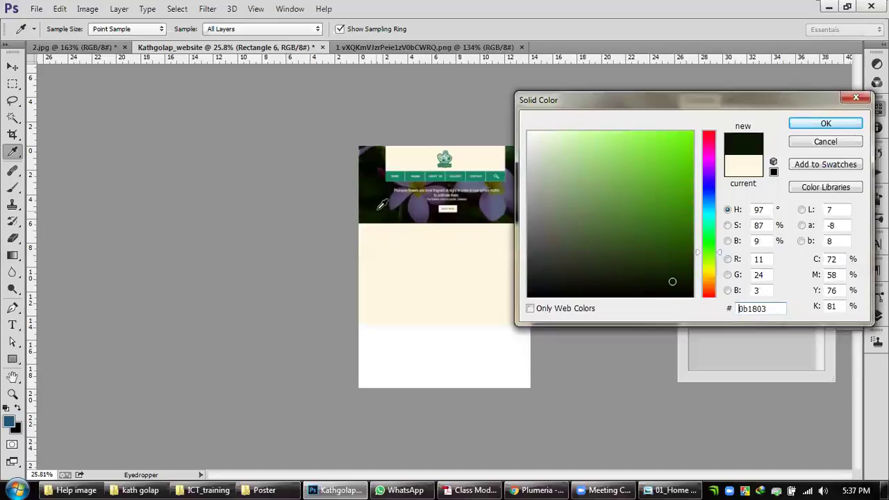
pyautogui.click(408, 178)
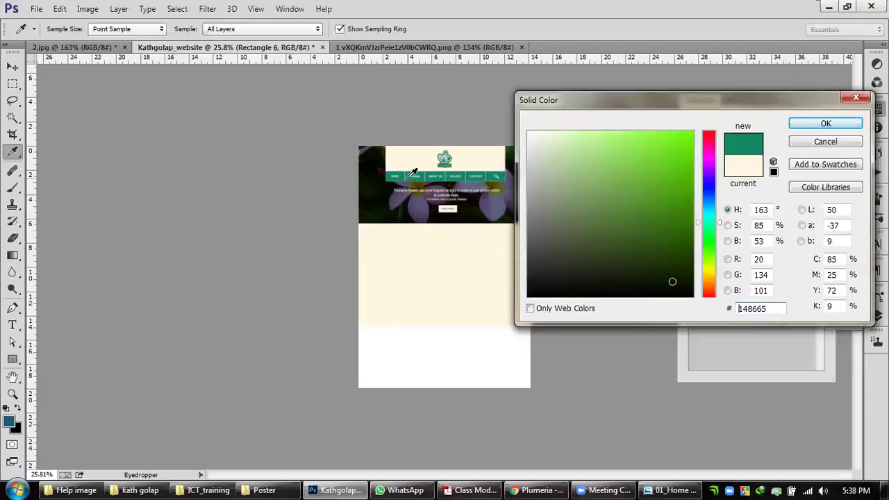
pyautogui.click(825, 123)
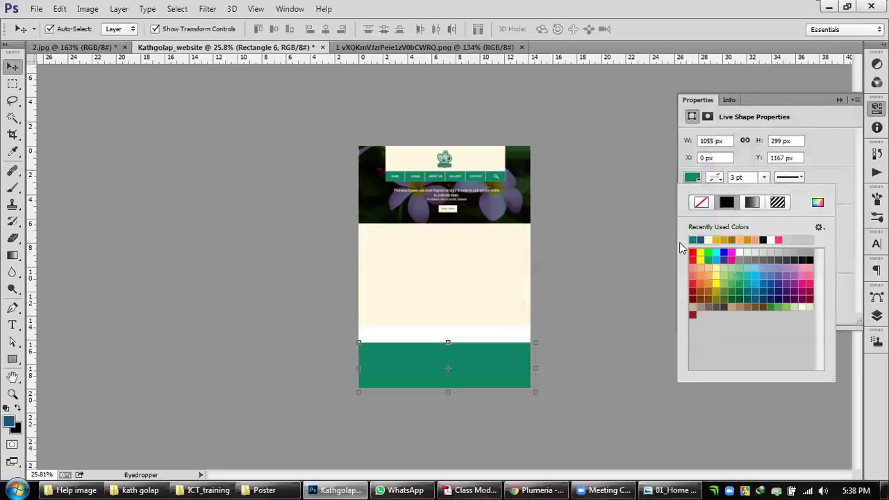
pyautogui.click(608, 269)
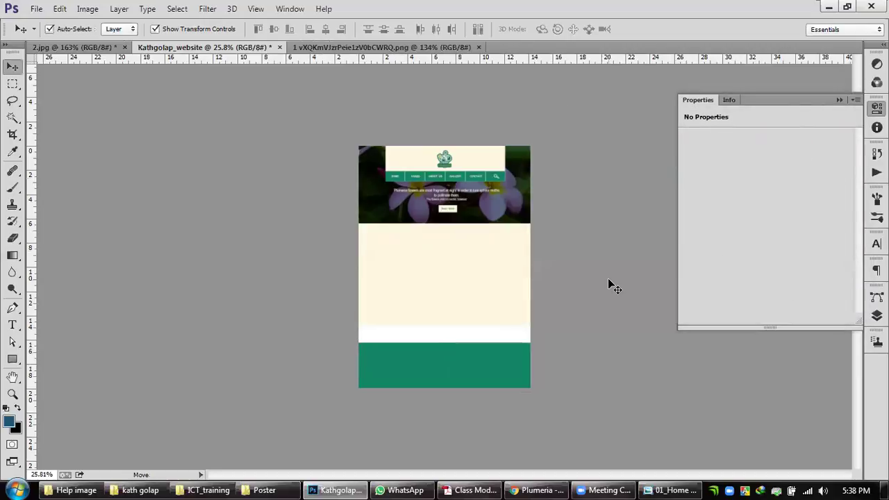
# Step: Move the green rectangle to about X -22 px, Y 1223 px, covering the full width of the page bottom
pyautogui.click(479, 367)
pyautogui.scroll(2, 471, 404)
pyautogui.scroll(2, 470, 405)
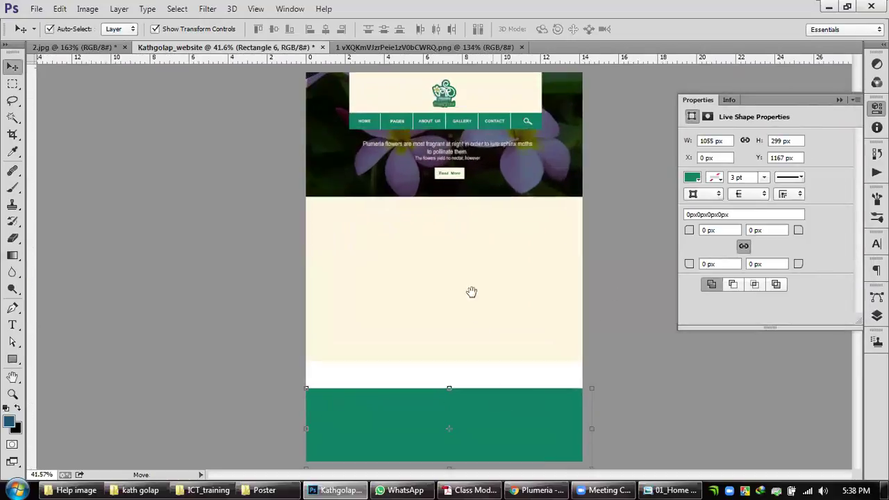
pyautogui.scroll(1, 485, 414)
pyautogui.scroll(-2, 470, 329)
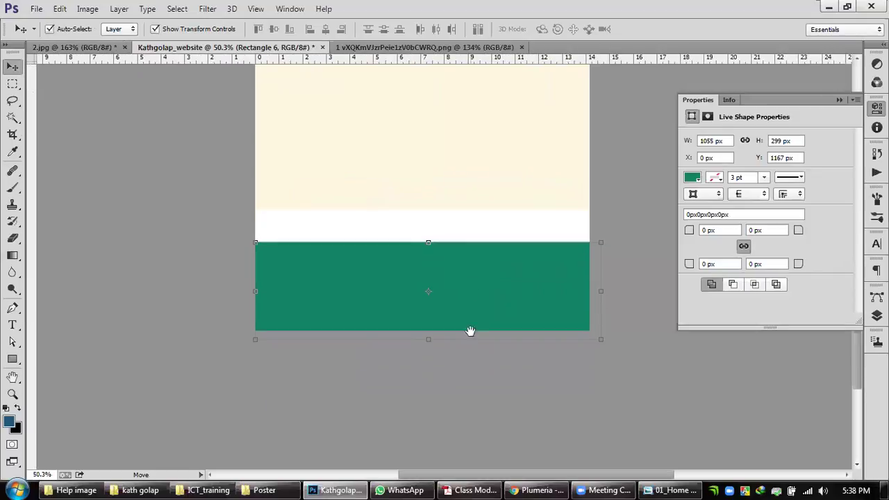
pyautogui.scroll(1, 470, 338)
pyautogui.moveTo(490, 297); pyautogui.dragTo(477, 296)
pyautogui.press('Right')
pyautogui.press('Right')
pyautogui.press('Right')
pyautogui.press('Right')
pyautogui.press('Right')
pyautogui.press('Right')
pyautogui.press('Right')
pyautogui.press('Right')
pyautogui.press('Right')
pyautogui.press('Down')
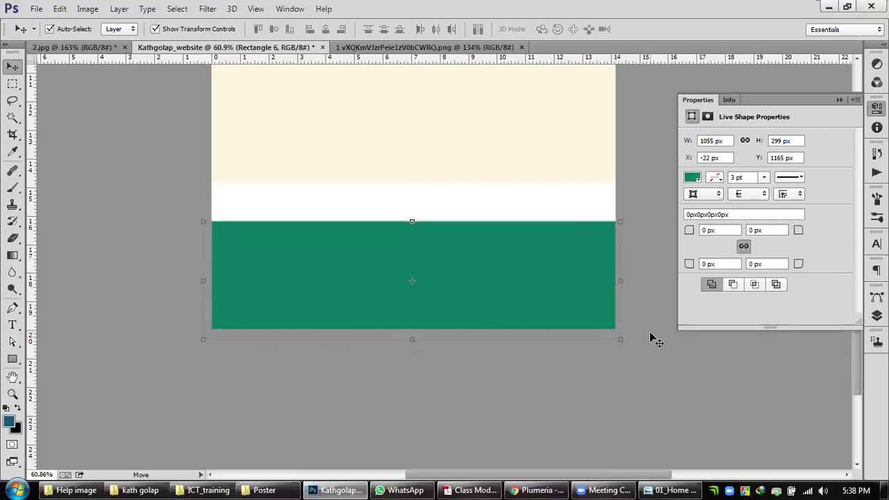
pyautogui.press('Down')
pyautogui.press('Down')
pyautogui.press('Down')
pyautogui.press('Down')
pyautogui.press('Down')
pyautogui.press('Down')
pyautogui.press('Down')
pyautogui.press('Down')
pyautogui.press('Down')
pyautogui.press('Down')
pyautogui.press('Down')
pyautogui.press('Down')
pyautogui.press('Down')
pyautogui.press('Down')
pyautogui.press('Down')
pyautogui.press('Down')
pyautogui.press('Down')
pyautogui.press('Down')
pyautogui.press('Down')
pyautogui.press('Down')
pyautogui.press('Down')
pyautogui.press('Down')
pyautogui.press('Down')
pyautogui.press('Down')
pyautogui.press('Down')
pyautogui.press('Down')
pyautogui.press('Down')
pyautogui.press('Down')
pyautogui.press('Down')
pyautogui.press('Down')
pyautogui.press('Down')
pyautogui.press('Down')
pyautogui.press('Down')
pyautogui.press('Down')
pyautogui.press('Down')
pyautogui.press('Down')
pyautogui.press('Down')
pyautogui.press('Down')
pyautogui.press('Down')
pyautogui.press('Down')
pyautogui.press('Down')
pyautogui.press('Down')
pyautogui.press('Down')
pyautogui.press('Down')
pyautogui.press('Down')
pyautogui.press('Down')
pyautogui.press('Down')
pyautogui.click(654, 333)
pyautogui.scroll(-3, 611, 307)
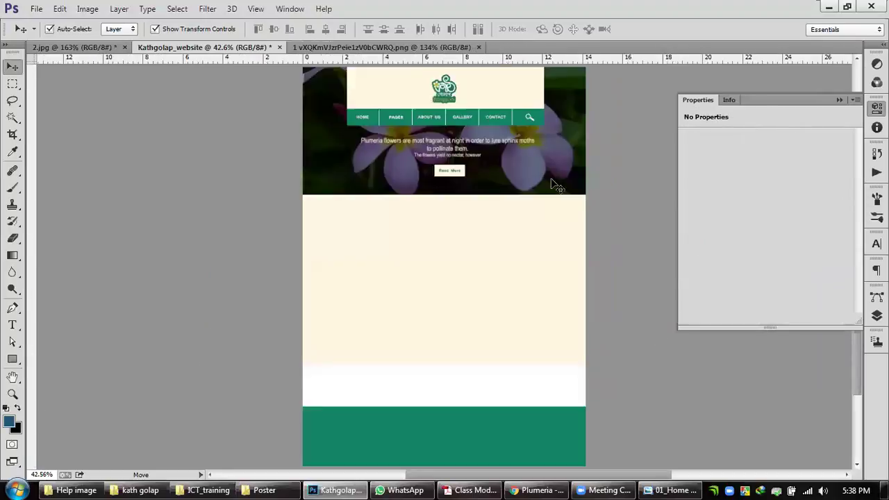
# Step: Rename the green rectangle's layer to Footer and lock the layer completely
pyautogui.click(505, 424)
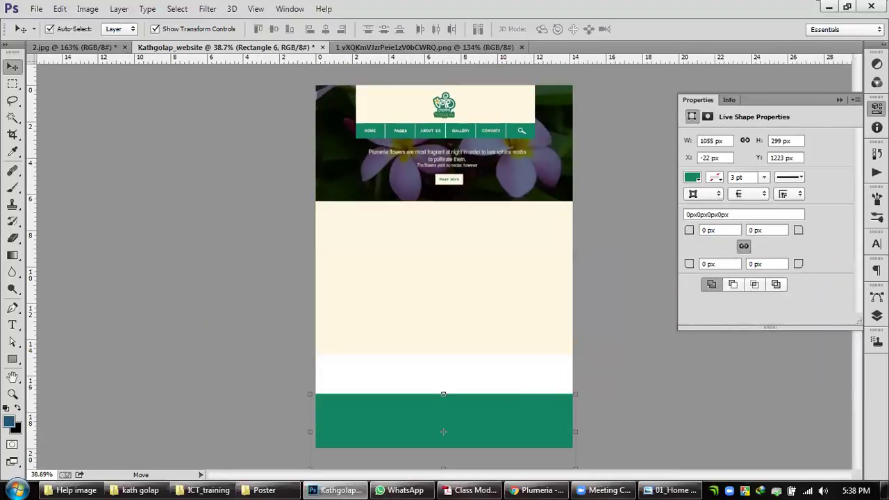
pyautogui.click(876, 316)
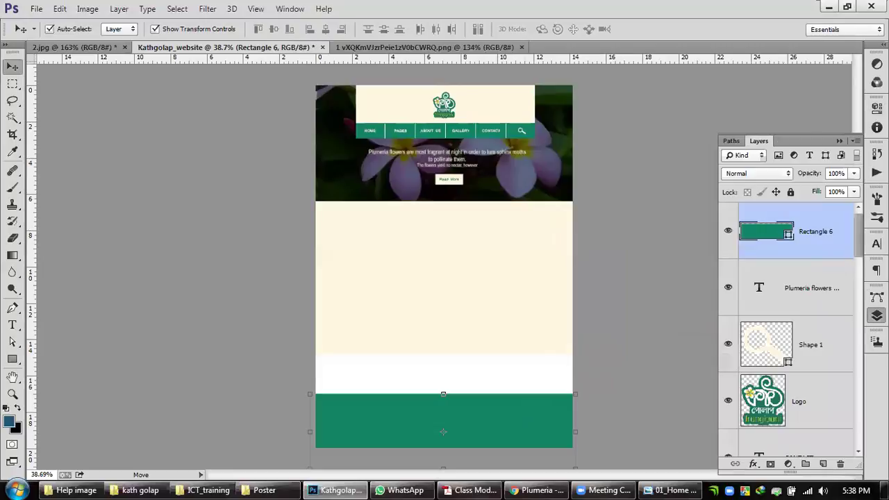
pyautogui.doubleClick(818, 232)
pyautogui.write('F')
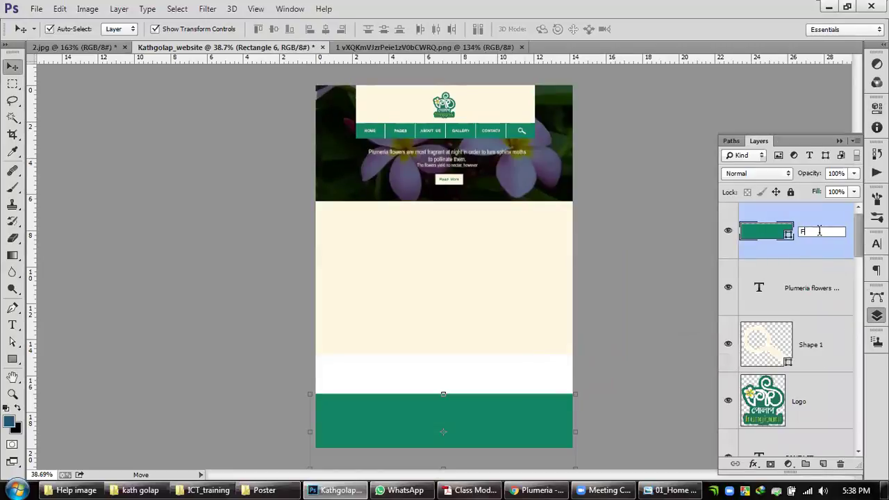
pyautogui.write('ooter')
pyautogui.press('Return')
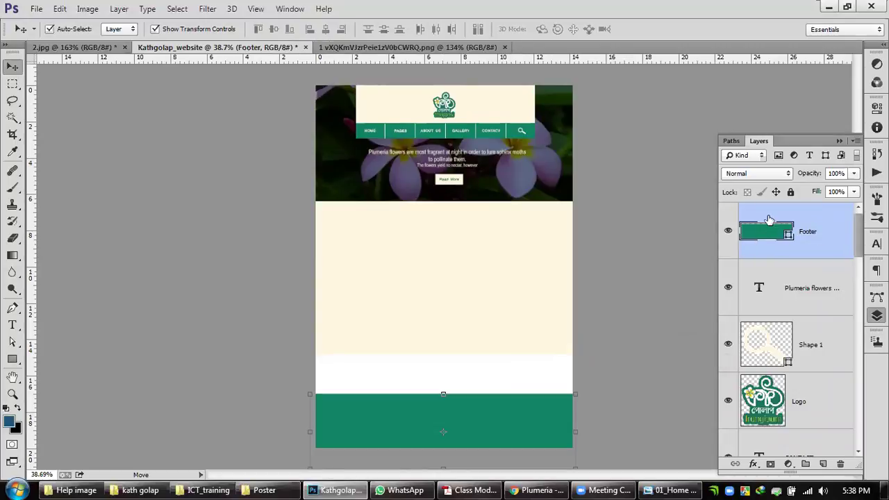
pyautogui.click(790, 191)
pyautogui.click(628, 304)
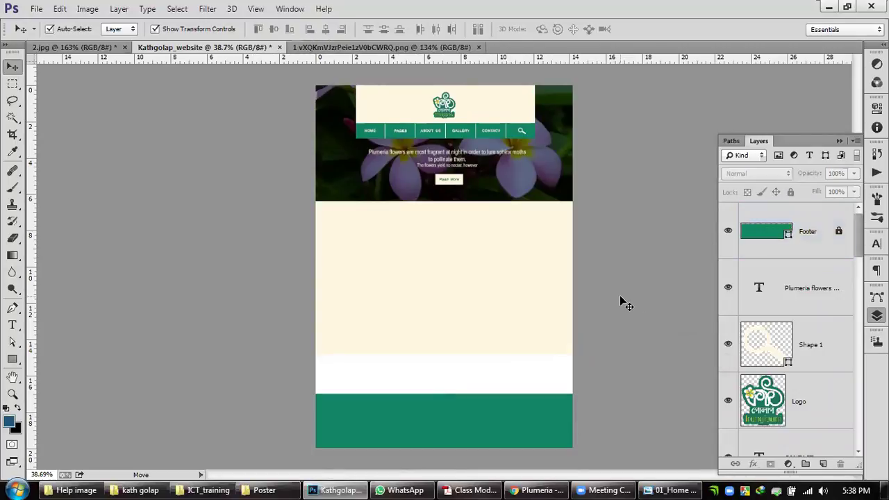
# Step: Stretch the cream content rectangle downward to cover the white gap above the footer
pyautogui.click(491, 345)
pyautogui.moveTo(444, 356); pyautogui.dragTo(444, 400)
pyautogui.press('Return')
pyautogui.click(651, 316)
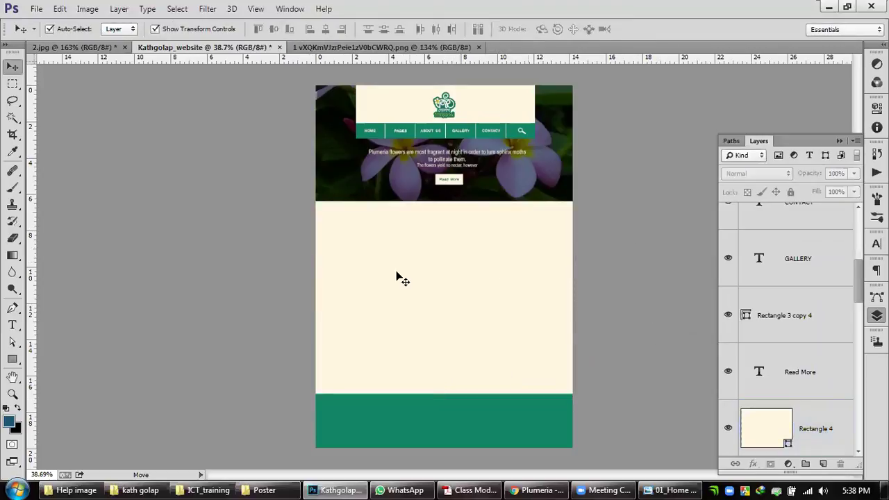
# Step: Examine the lower sections of the 2.jpg reference and the banner, icon columns and recent work section of 01_Home in Windows Photo Viewer
pyautogui.click(87, 50)
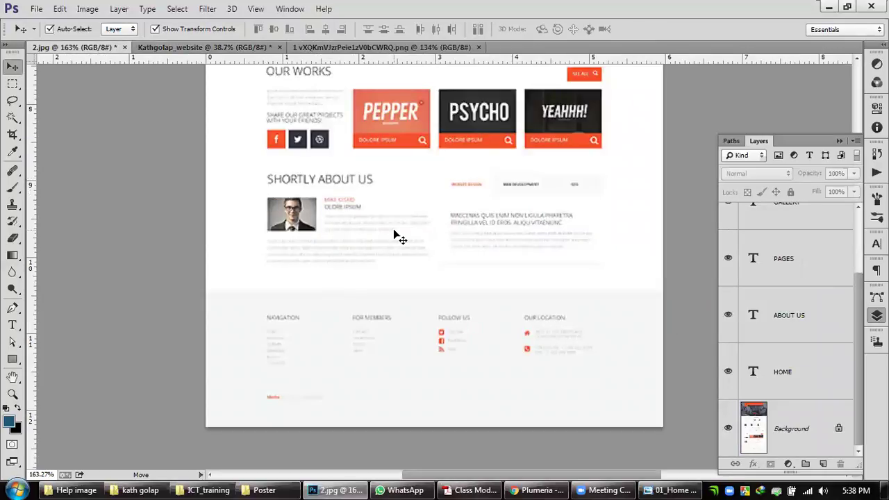
pyautogui.moveTo(407, 137); pyautogui.dragTo(401, 277)
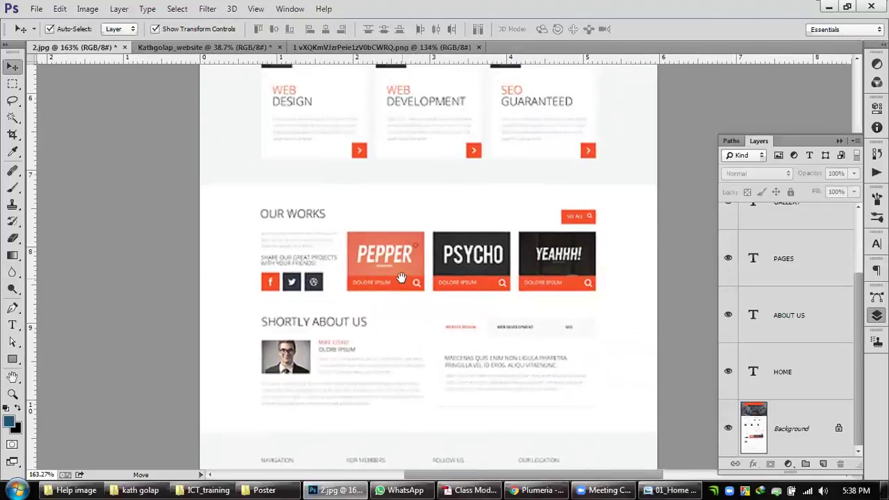
pyautogui.click(670, 490)
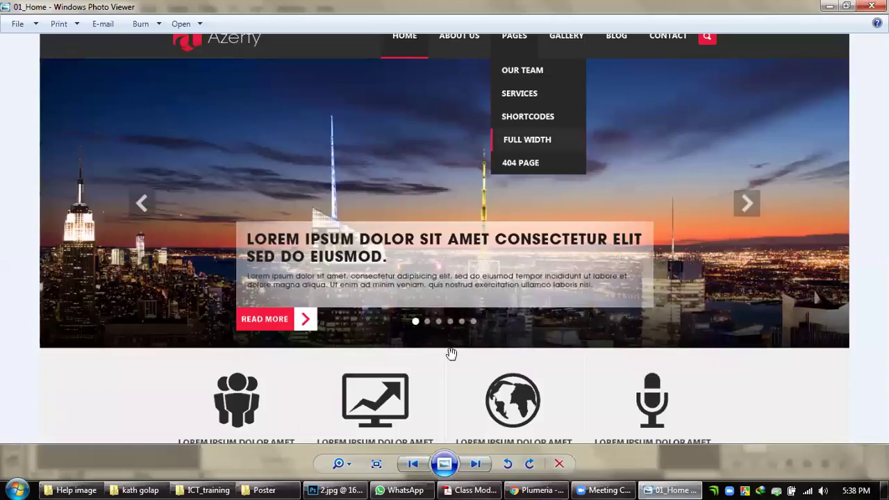
pyautogui.moveTo(449, 358); pyautogui.dragTo(457, 148)
pyautogui.moveTo(450, 304)
pyautogui.mouseDown()
pyautogui.moveTo(451, 203)
pyautogui.moveTo(453, 276)
pyautogui.moveTo(474, 139)
pyautogui.mouseUp()
pyautogui.moveTo(475, 177); pyautogui.dragTo(464, 99)
pyautogui.moveTo(482, 140); pyautogui.dragTo(498, 269)
pyautogui.moveTo(518, 170); pyautogui.dragTo(516, 264)
pyautogui.moveTo(517, 148); pyautogui.dragTo(510, 104)
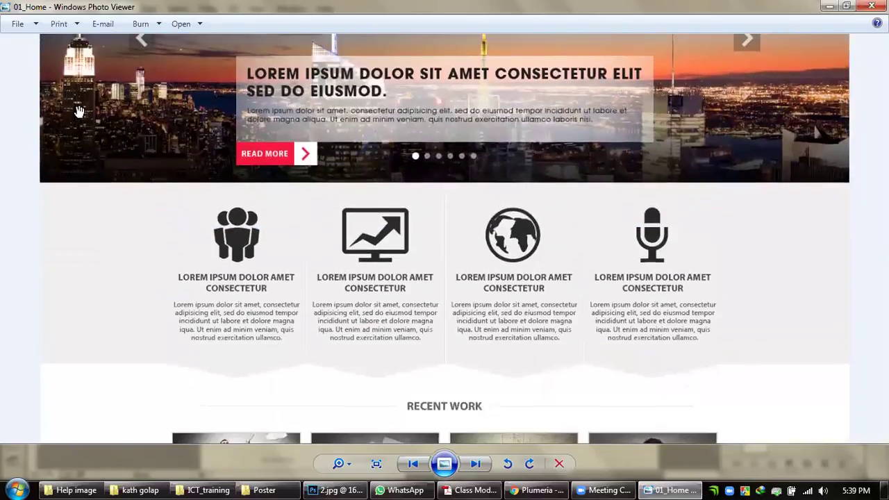
pyautogui.moveTo(516, 183); pyautogui.dragTo(511, 147)
pyautogui.moveTo(518, 346); pyautogui.dragTo(499, 210)
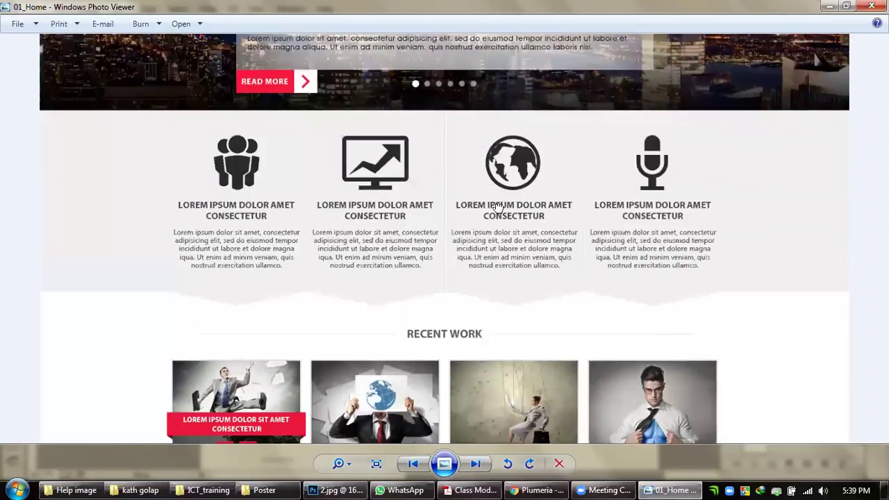
pyautogui.moveTo(497, 330); pyautogui.dragTo(497, 111)
pyautogui.click(871, 6)
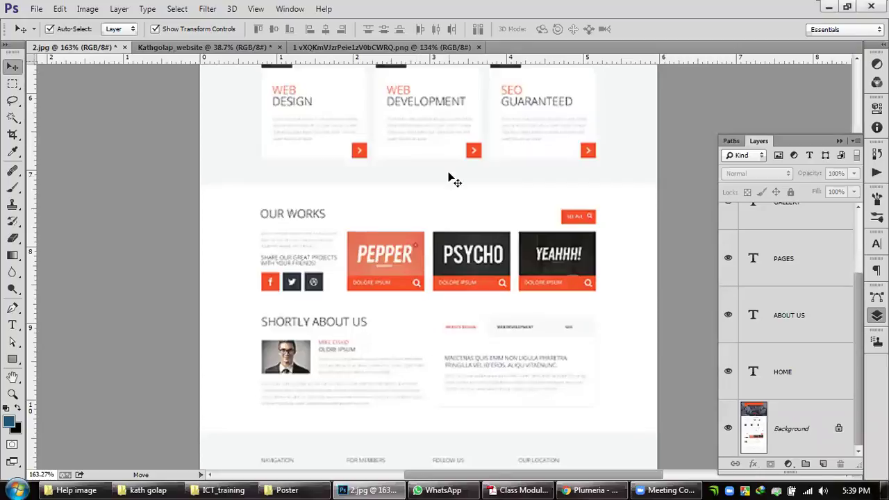
# Step: Review the header, banner and first content sections of the 2.jpg reference in Photoshop
pyautogui.scroll(-2, 438, 179)
pyautogui.moveTo(430, 125); pyautogui.dragTo(426, 347)
pyautogui.moveTo(462, 182); pyautogui.dragTo(453, 219)
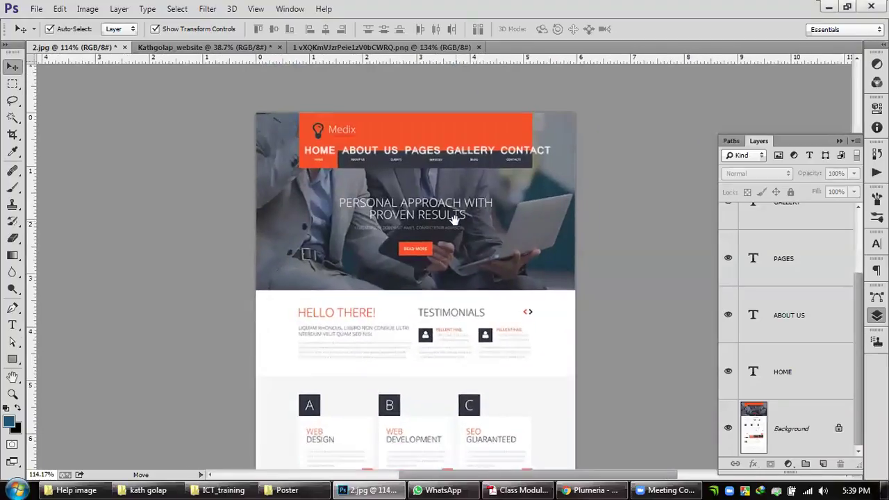
pyautogui.click(590, 489)
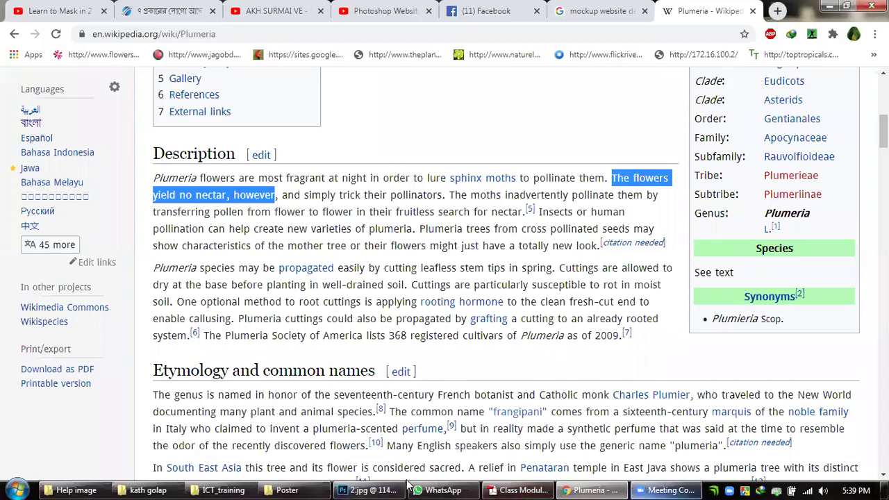
pyautogui.click(366, 490)
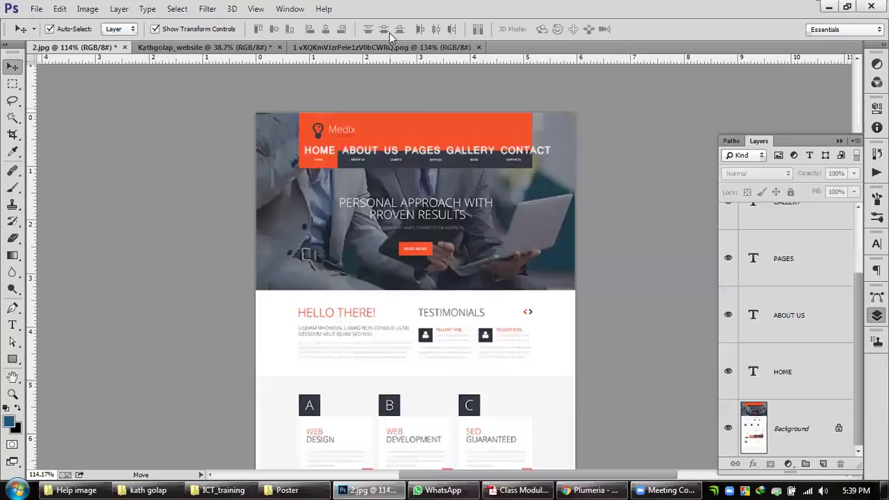
# Step: Draw a rectangle of about 122 × 62 px over the ABOUT US cell of the Kathgolap_website navigation bar
pyautogui.hotkey('ctrl', 'Tab')
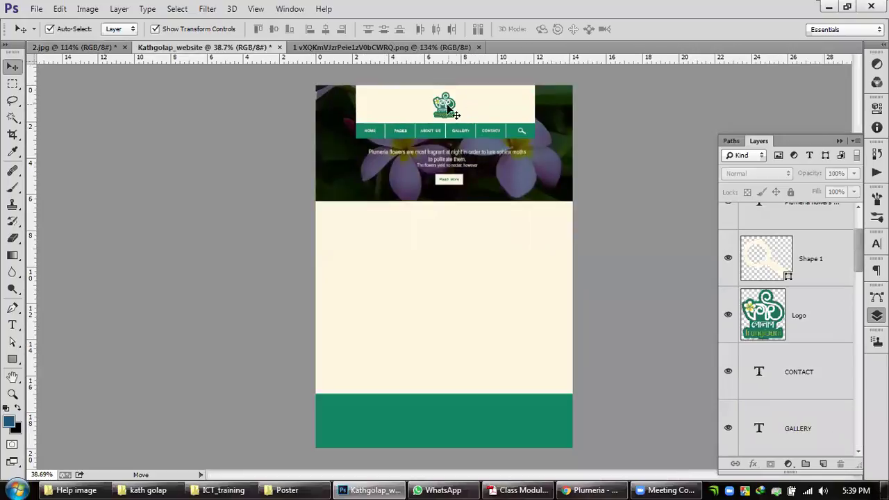
pyautogui.scroll(2, 448, 111)
pyautogui.scroll(1, 451, 112)
pyautogui.scroll(3, 484, 139)
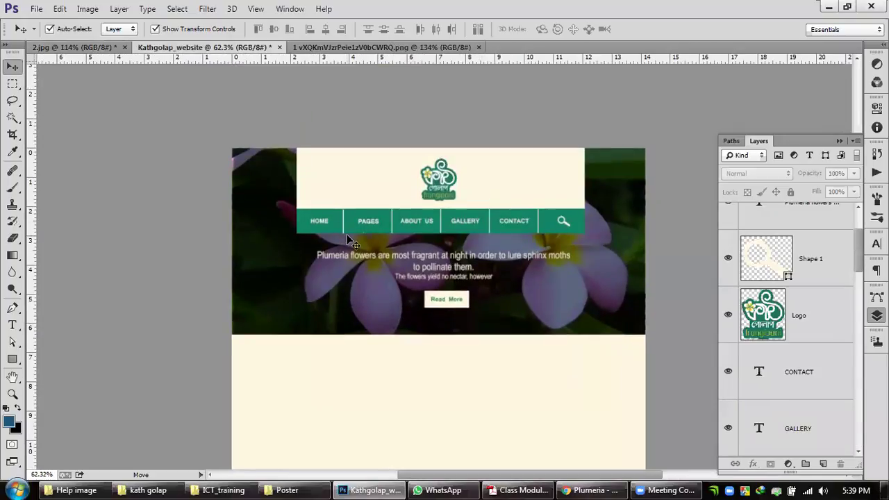
pyautogui.scroll(2, 350, 240)
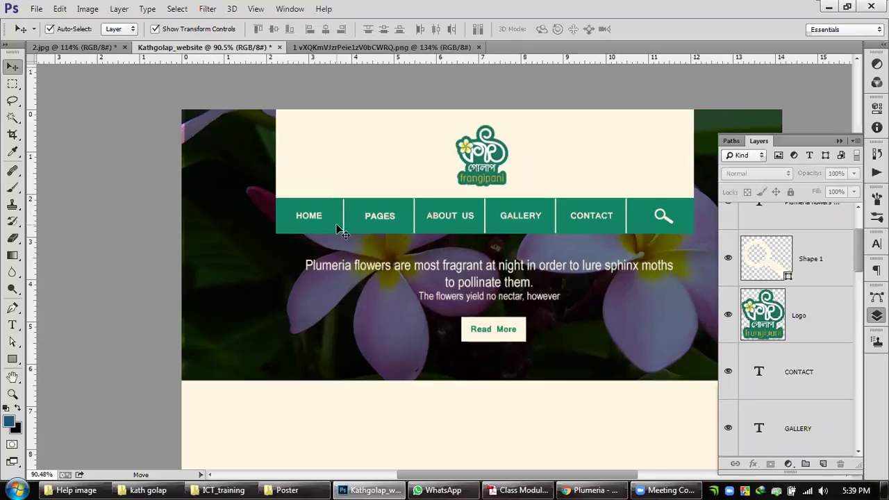
pyautogui.scroll(5, 336, 225)
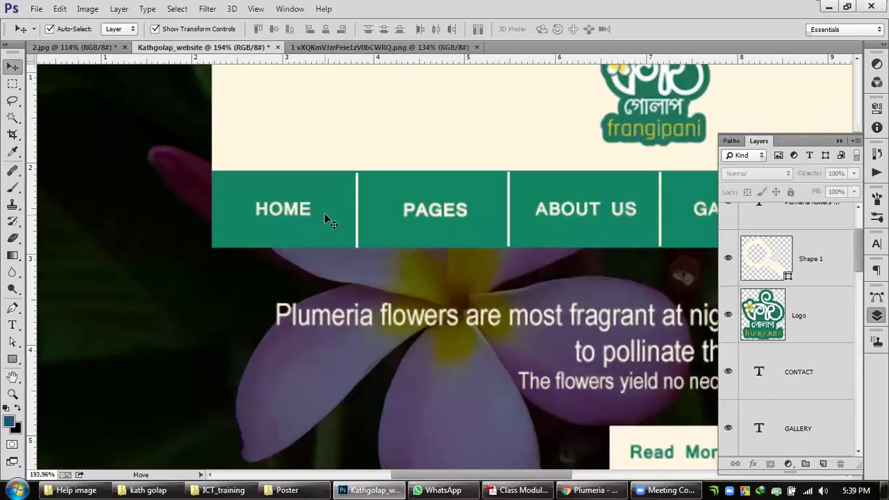
pyautogui.scroll(-3, 555, 215)
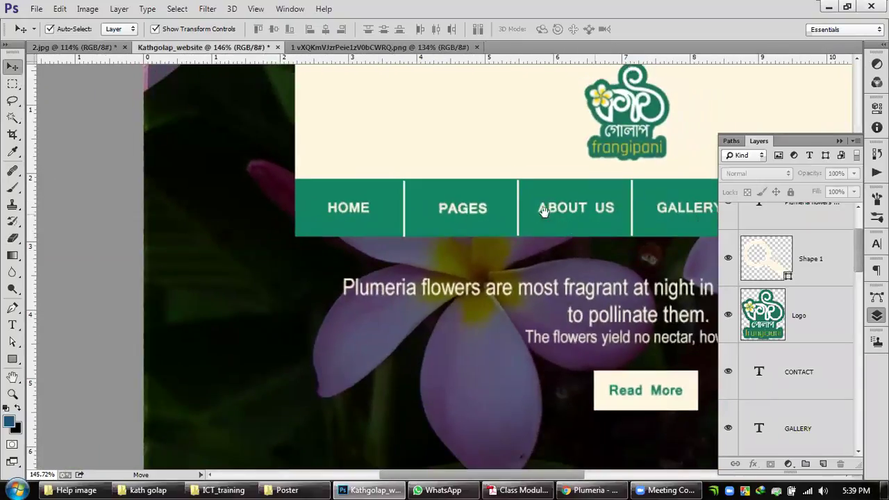
pyautogui.hscroll(5, 486, 208)
pyautogui.click(465, 223)
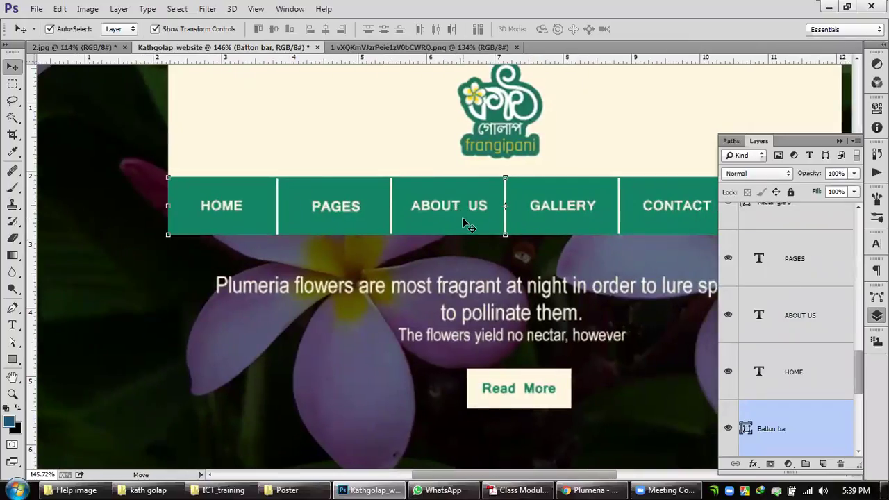
pyautogui.click(12, 359)
pyautogui.scroll(3, 468, 206)
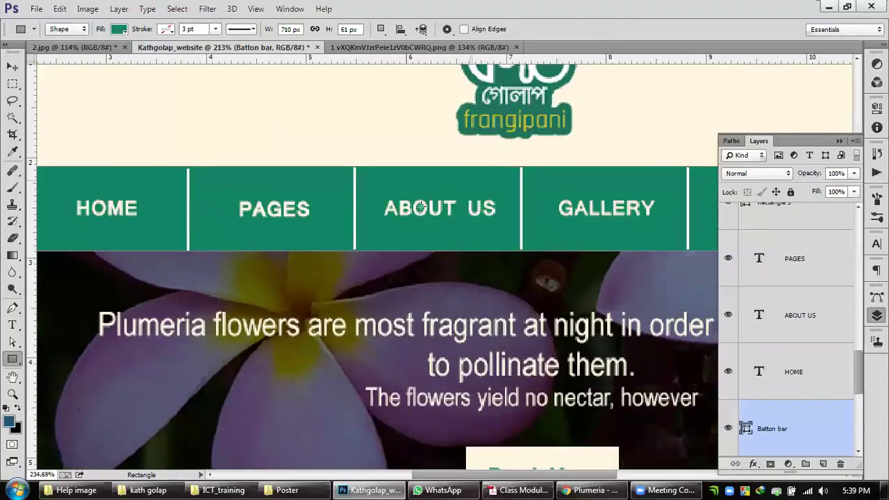
pyautogui.scroll(3, 420, 208)
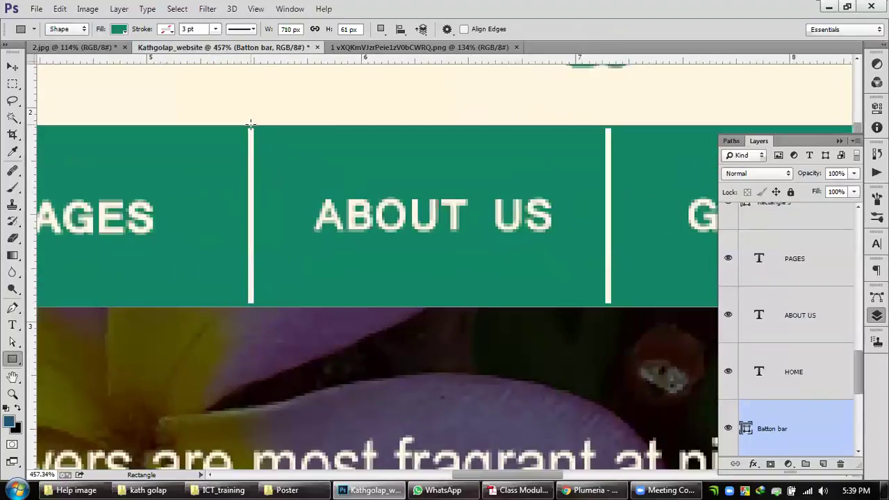
pyautogui.moveTo(251, 124); pyautogui.dragTo(610, 306)
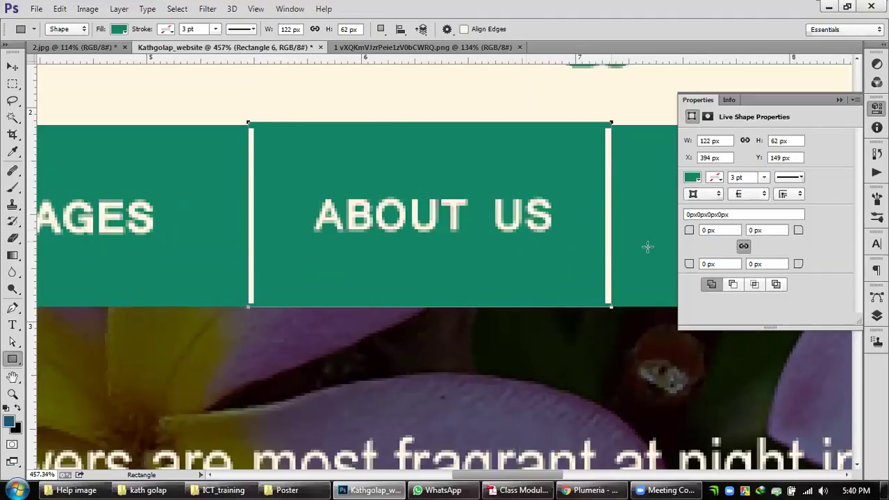
# Step: Fill the ABOUT US rectangle with cream #fef7e0 sampled from the header background
pyautogui.click(876, 316)
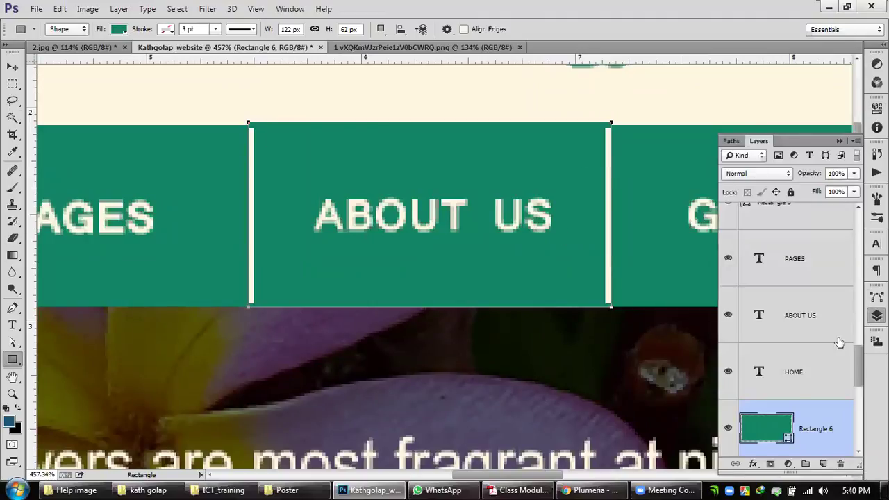
pyautogui.doubleClick(784, 436)
pyautogui.click(417, 109)
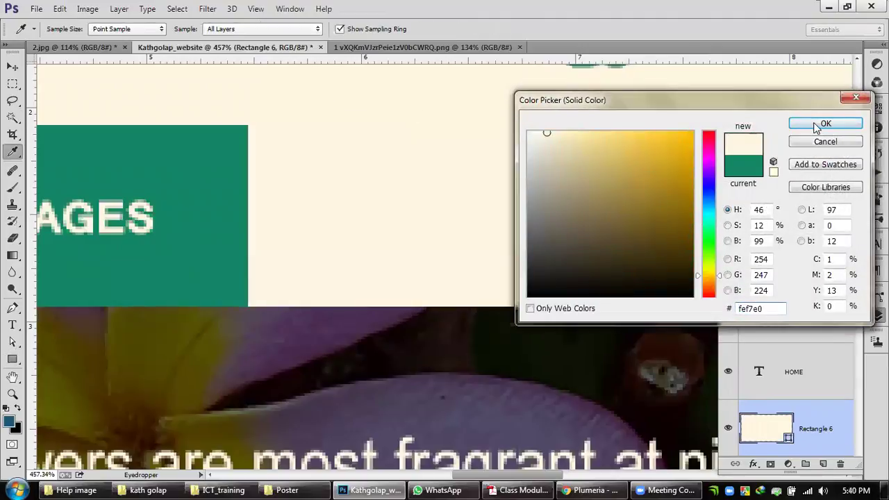
pyautogui.press('Return')
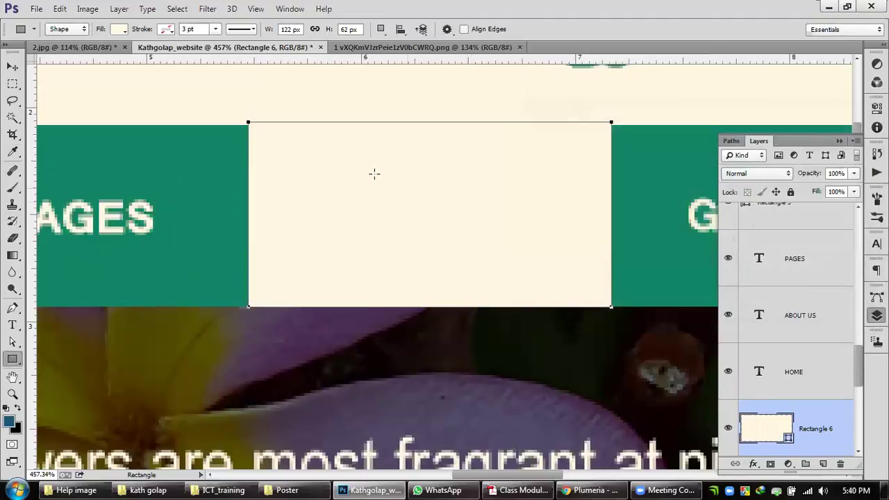
# Step: Move the ABOUT US text layer to the top of the layer stack
pyautogui.click(14, 67)
pyautogui.click(412, 217)
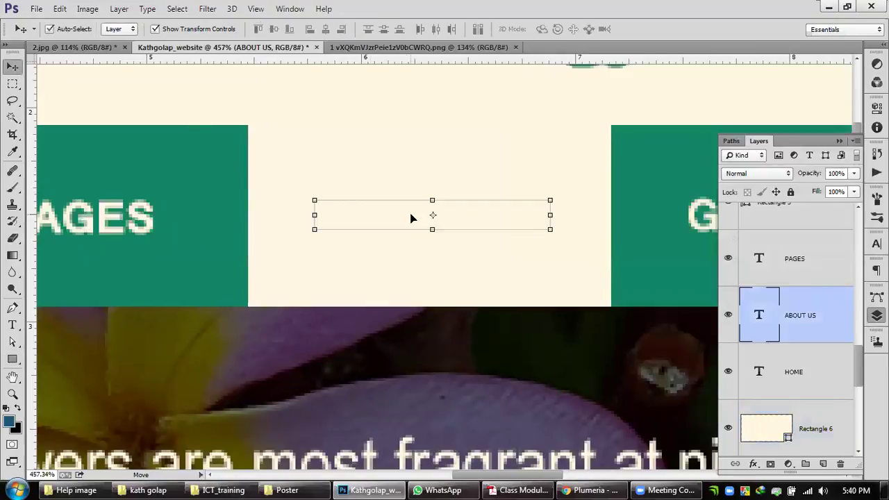
pyautogui.hotkey('ctrl', '[')
pyautogui.hotkey('ctrl', '[')
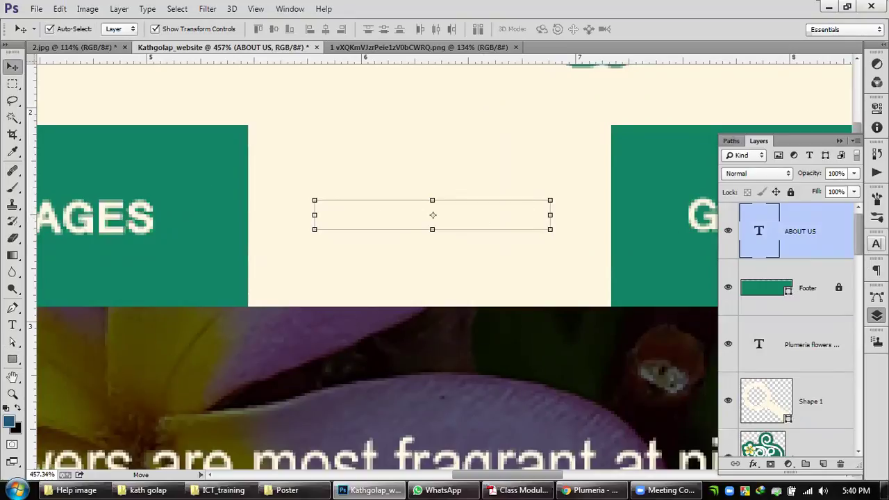
# Step: Recolour the ABOUT US text to green #148665 sampled from the navigation bar and deselect the layer
pyautogui.press('F7')
pyautogui.click(876, 248)
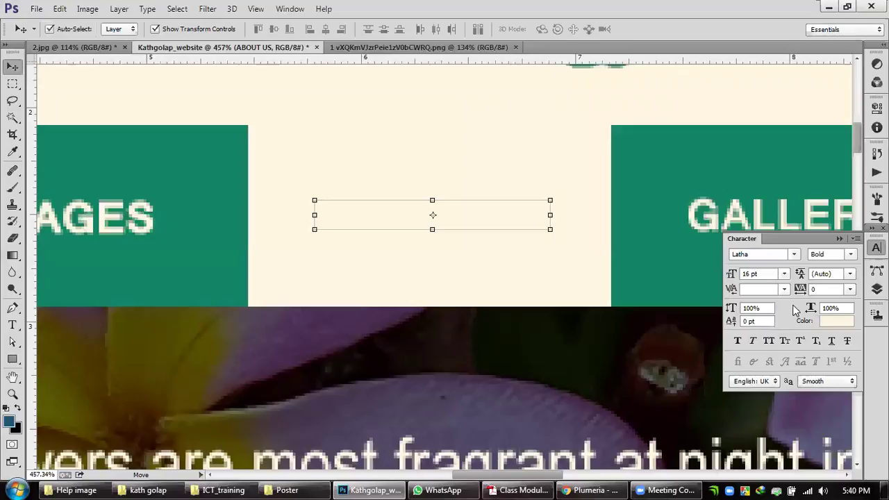
pyautogui.click(837, 320)
pyautogui.click(207, 177)
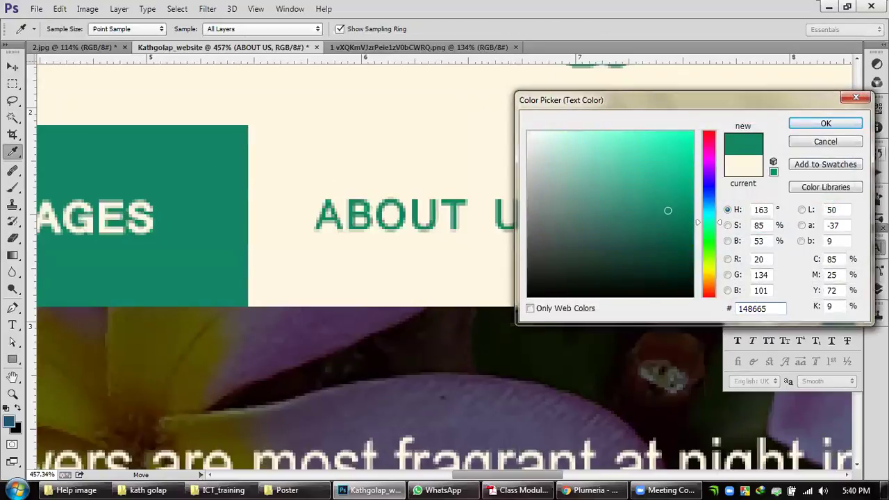
pyautogui.click(825, 123)
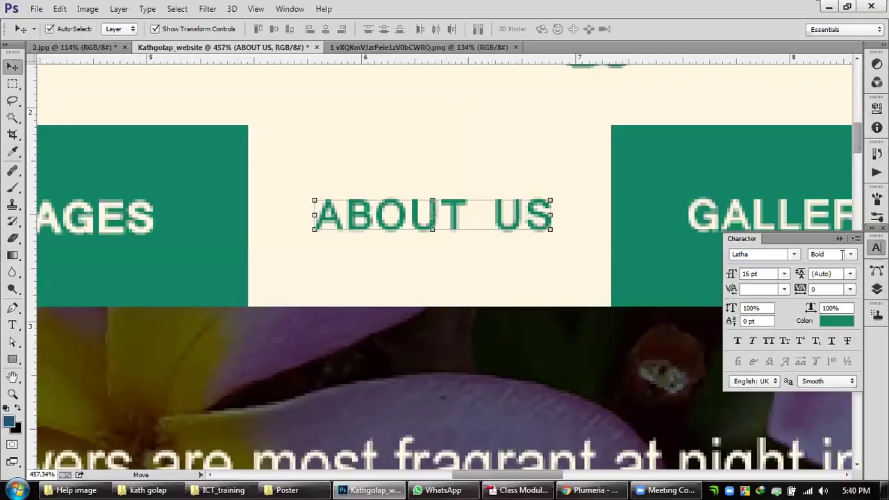
pyautogui.click(877, 248)
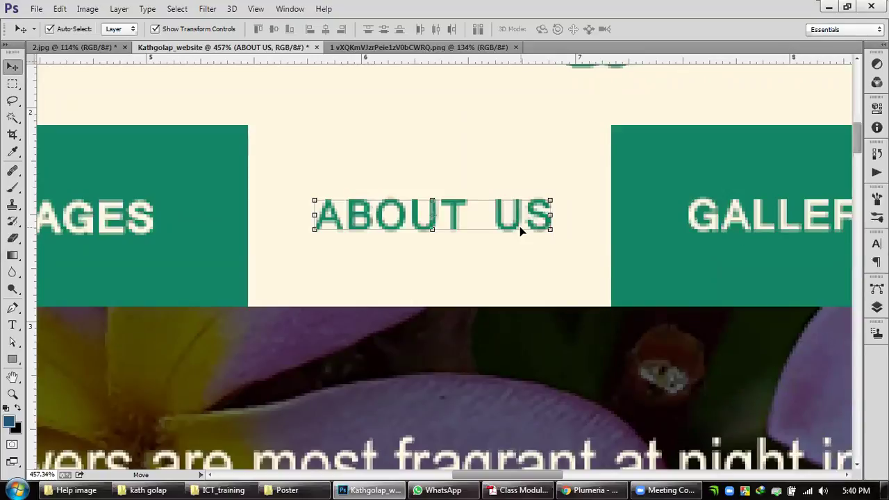
pyautogui.scroll(-6, 520, 228)
pyautogui.click(188, 260)
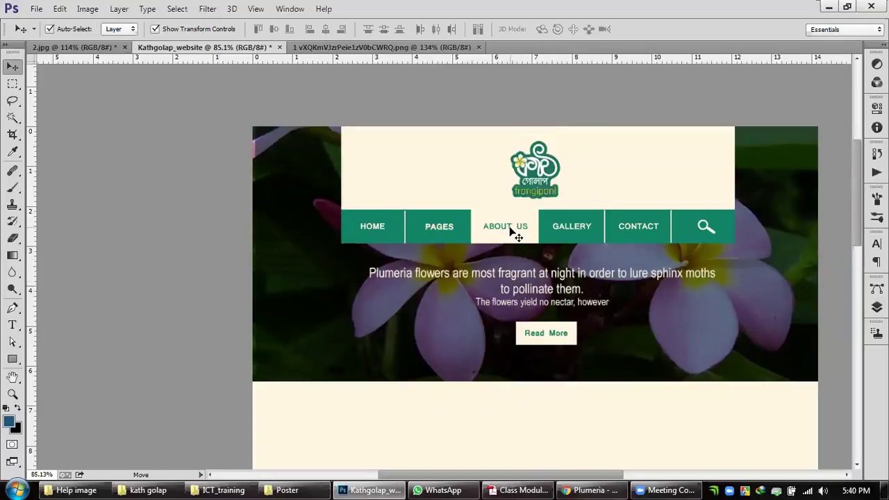
# Step: Stretch the banner's Plumeria text block horizontally to nearly the navigation bar's width and realign it above the Read More button
pyautogui.moveTo(532, 373); pyautogui.dragTo(525, 232)
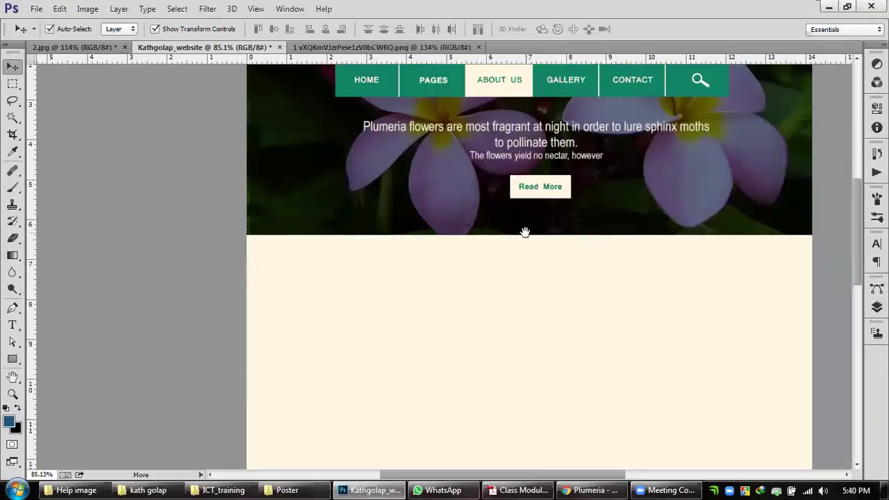
pyautogui.scroll(3, 565, 135)
pyautogui.click(566, 136)
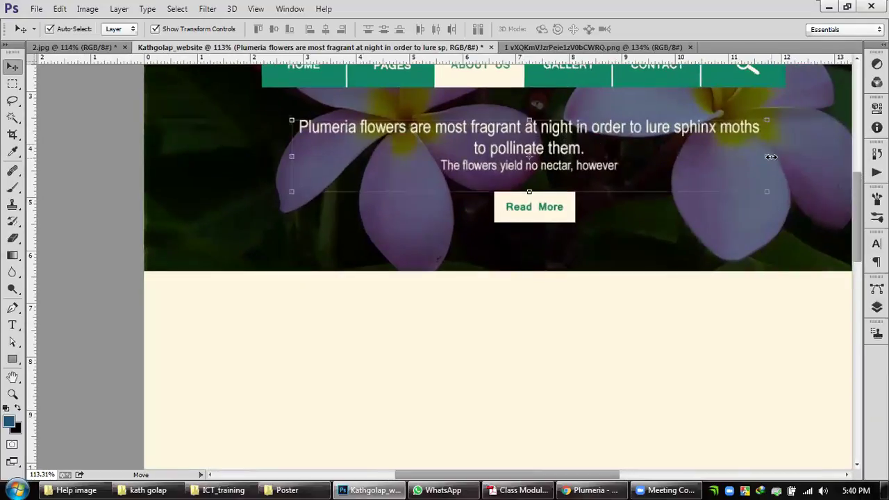
pyautogui.moveTo(771, 157); pyautogui.dragTo(805, 157)
pyautogui.press('Return')
pyautogui.moveTo(725, 130); pyautogui.dragTo(705, 130)
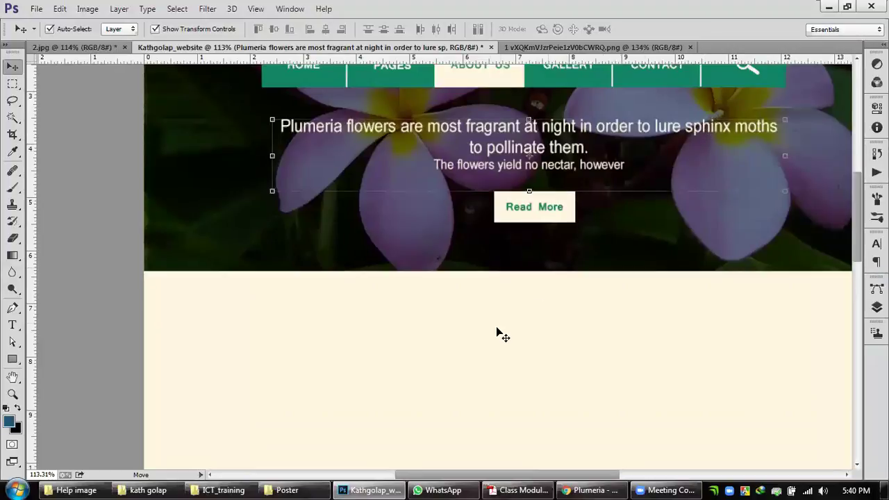
# Step: Examine the empty cream content area down to the footer and compare it with the sections below the banner in 2.jpg
pyautogui.scroll(-3, 503, 336)
pyautogui.click(513, 352)
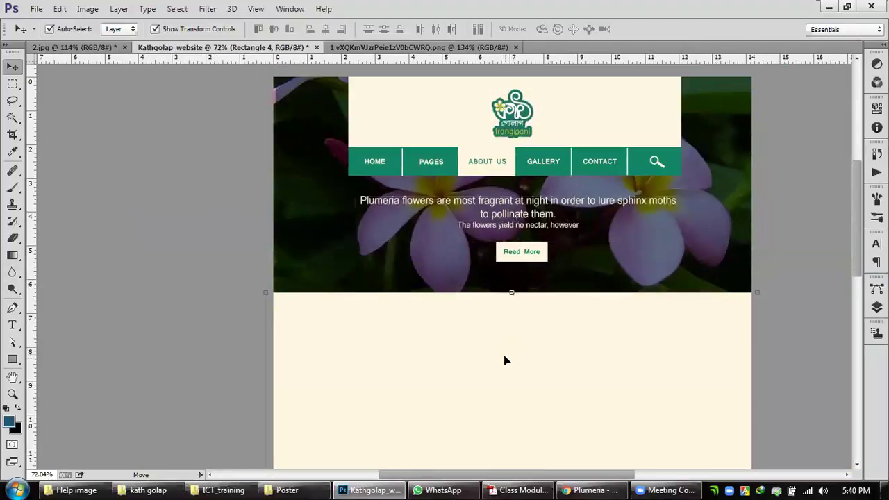
pyautogui.scroll(1, 504, 357)
pyautogui.scroll(-5, 510, 326)
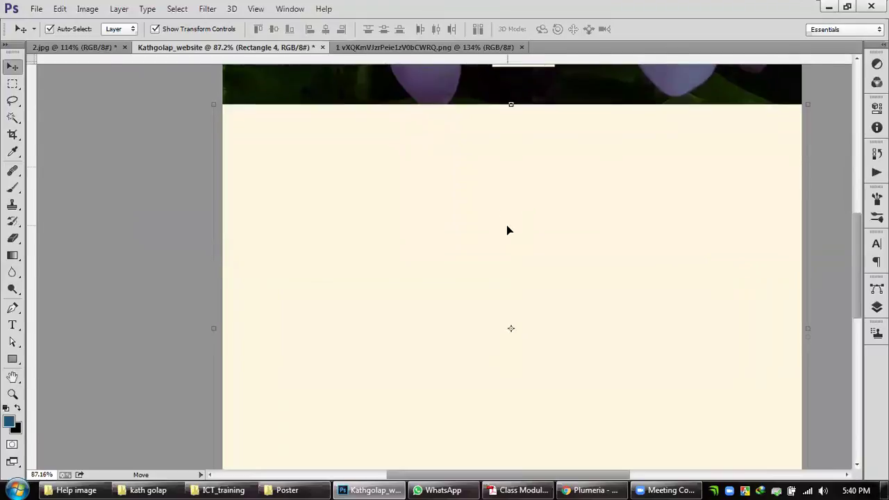
pyautogui.scroll(-2, 506, 231)
pyautogui.hotkey('ctrl', 'r')
pyautogui.click(764, 298)
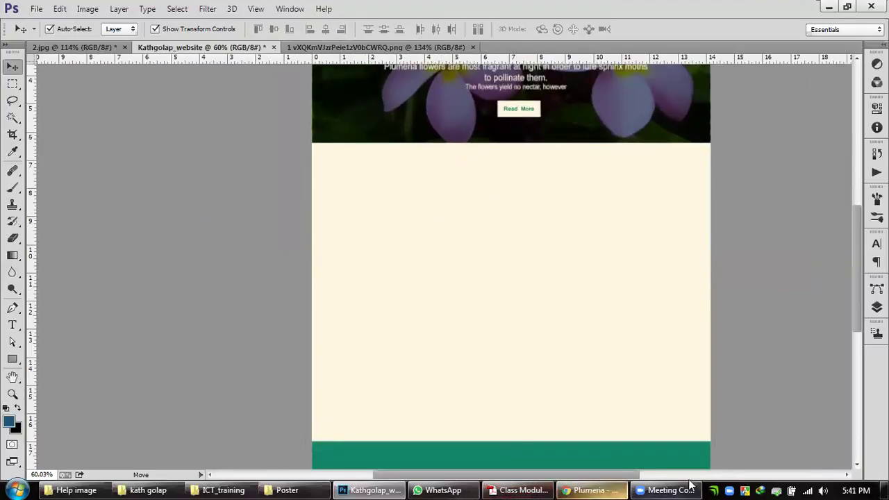
pyautogui.click(95, 49)
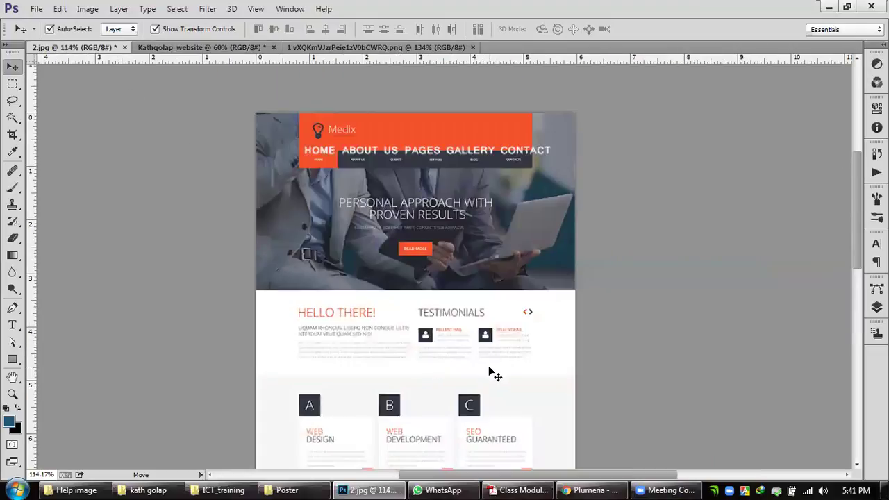
# Step: Unlock the Header BG layer in the Kathgolap_website document
pyautogui.click(410, 48)
pyautogui.click(201, 47)
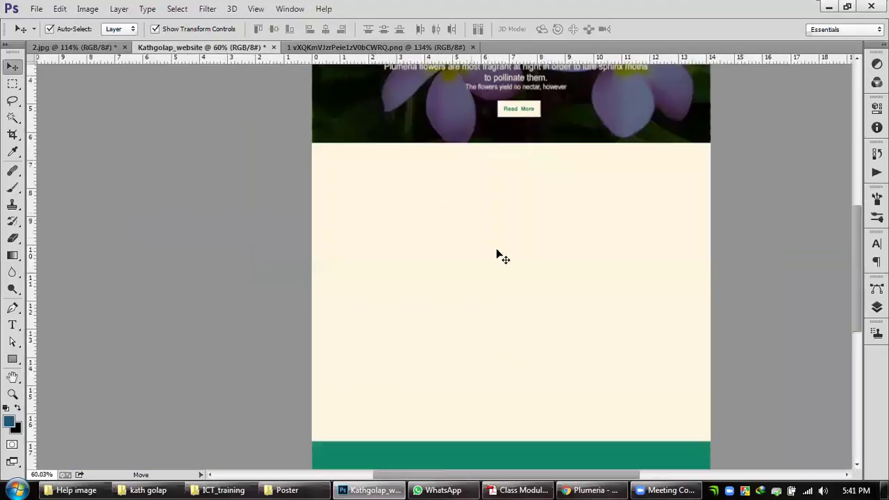
pyautogui.scroll(-5, 498, 254)
pyautogui.scroll(3, 518, 259)
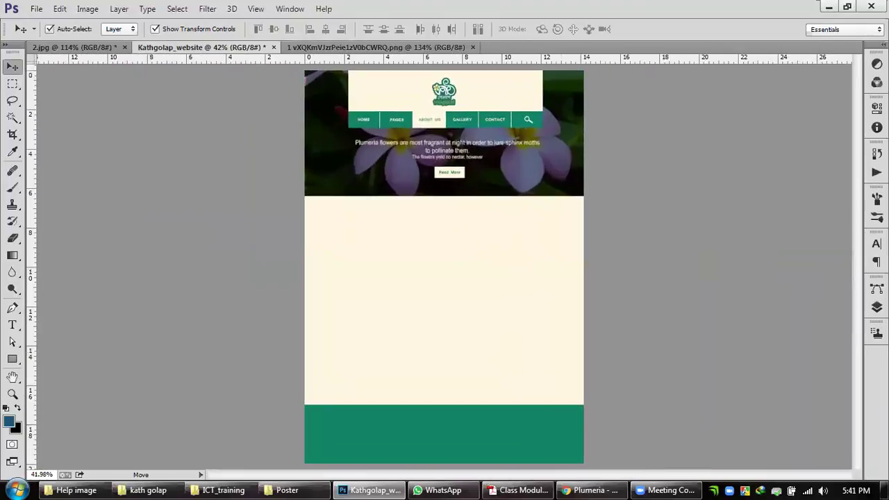
pyautogui.click(876, 307)
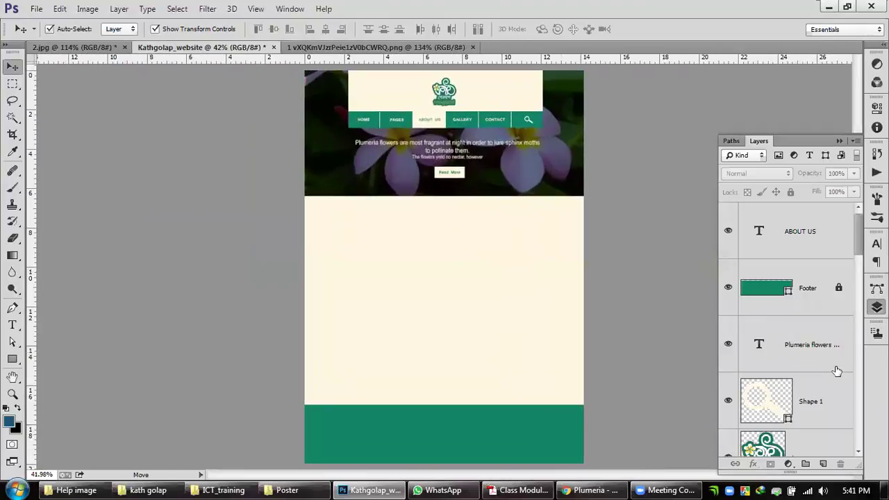
pyautogui.scroll(-10, 834, 403)
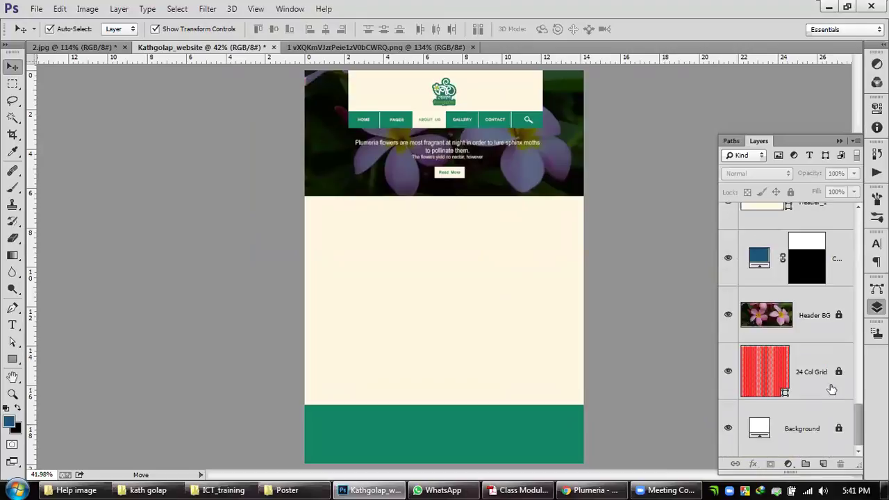
pyautogui.click(820, 320)
pyautogui.click(790, 193)
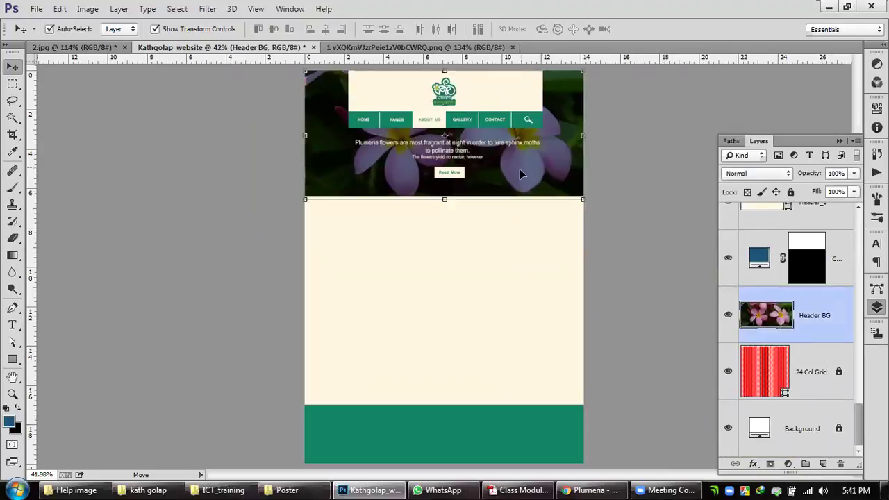
# Step: Enlarge the Header BG flower image proportionally to about 122.5% and nudge it down to align its upper edge with the page top
pyautogui.moveTo(583, 200); pyautogui.dragTo(603, 215)
pyautogui.press('Down')
pyautogui.press('Down')
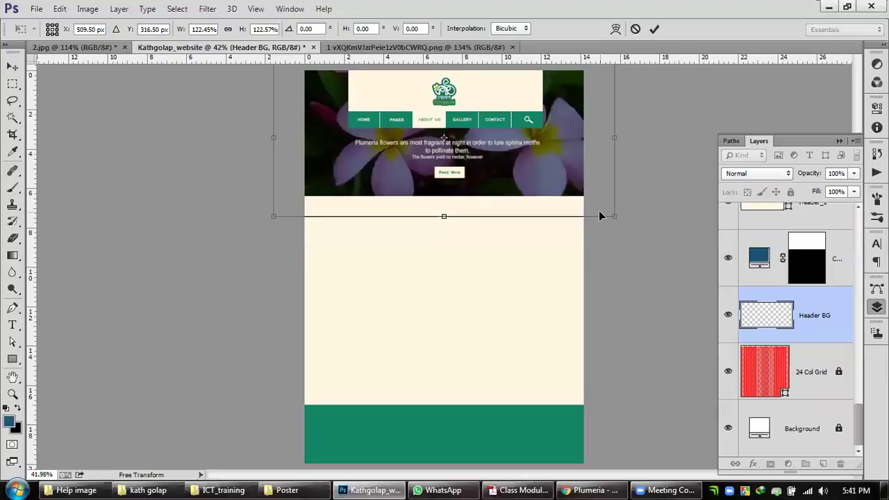
pyautogui.press('Down')
pyautogui.press('Down')
pyautogui.press('Up')
pyautogui.press('Up')
pyautogui.press('Up')
pyautogui.press('Up')
pyautogui.press('Up')
pyautogui.press('Up')
pyautogui.press('Up')
pyautogui.press('Up')
pyautogui.press('Up')
pyautogui.press('Up')
pyautogui.press('Up')
pyautogui.press('Up')
pyautogui.press('Up')
pyautogui.press('Up')
pyautogui.press('Up')
pyautogui.press('Up')
pyautogui.press('Up')
pyautogui.press('Up')
pyautogui.press('Up')
pyautogui.press('Up')
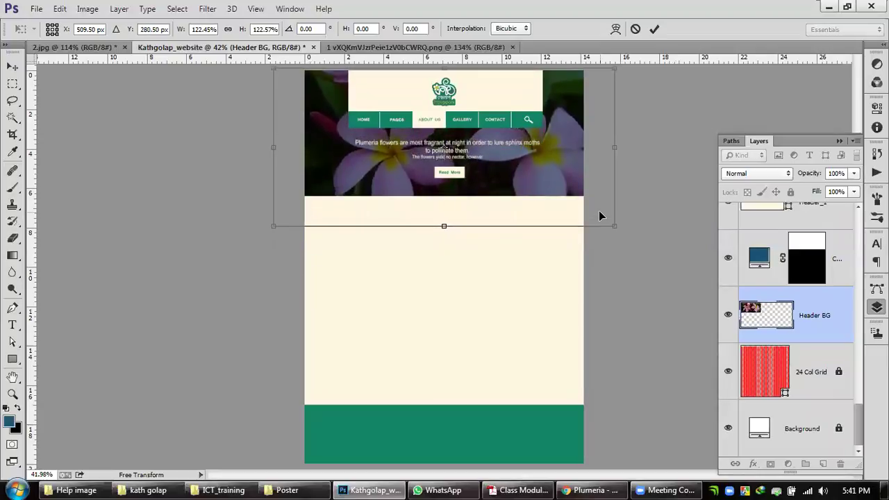
pyautogui.press('Return')
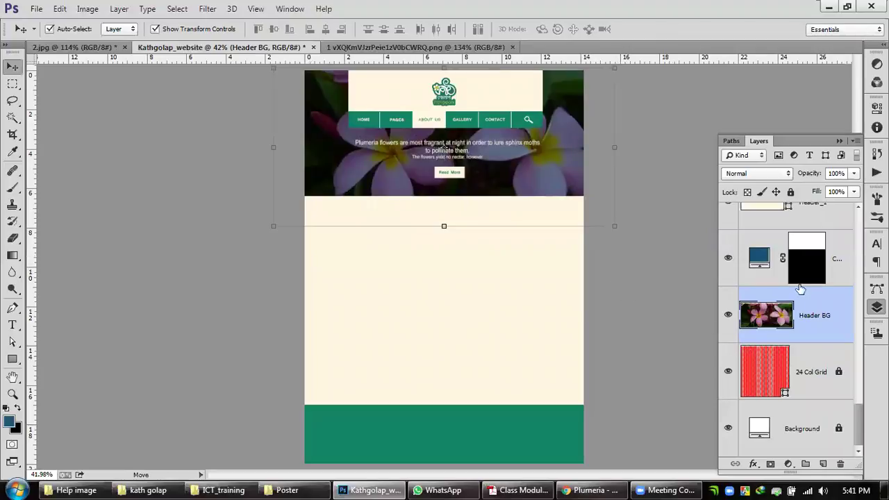
# Step: Stretch the blue Color Fill 1 overlay downward to 141.77% height and widen it slightly past both page edges
pyautogui.click(828, 270)
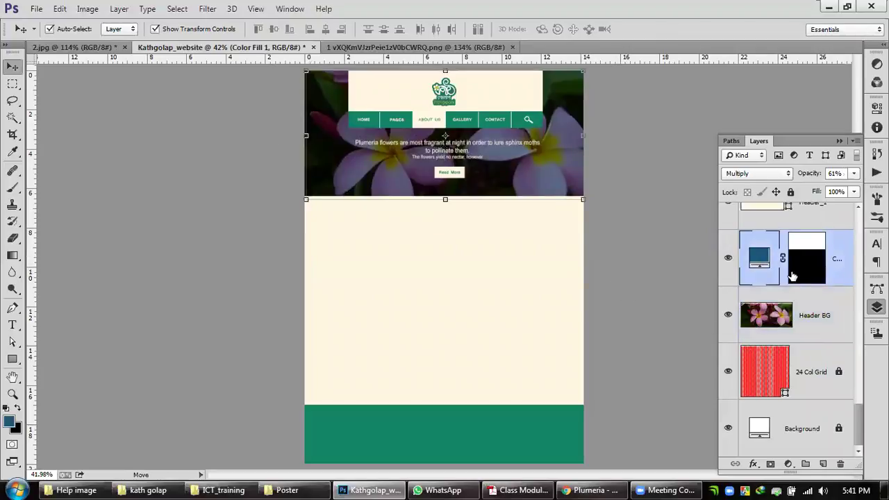
pyautogui.moveTo(445, 200); pyautogui.dragTo(446, 255)
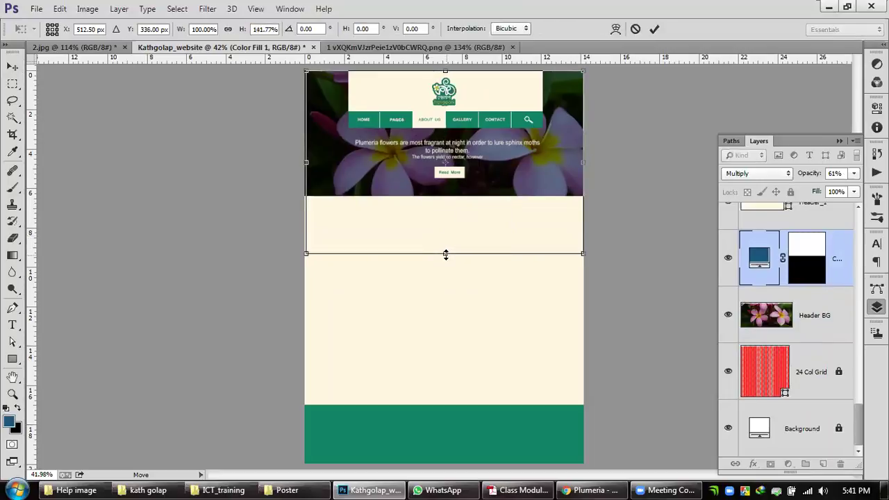
pyautogui.moveTo(303, 164); pyautogui.dragTo(299, 164)
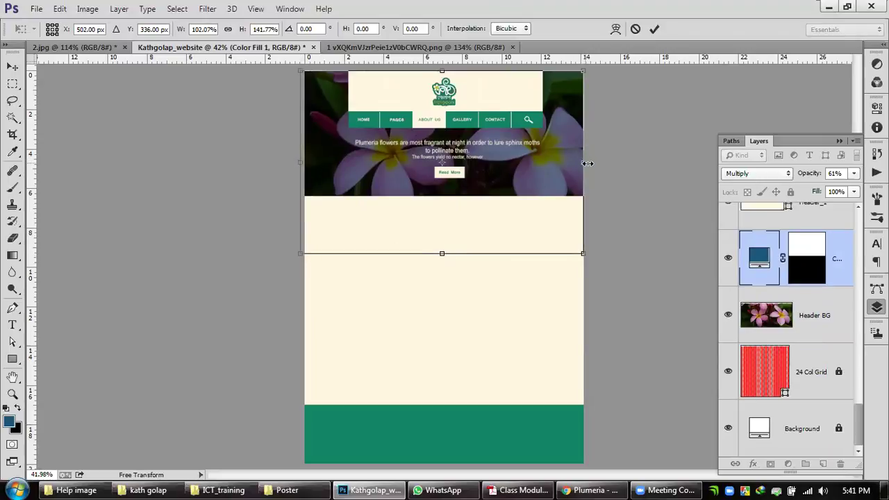
pyautogui.press('Return')
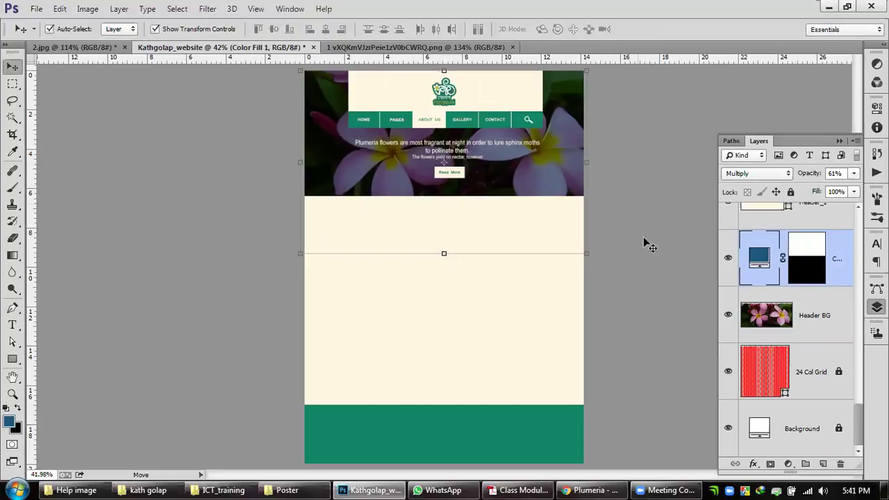
# Step: Compare the banner image with the Color Fill 1 overlay hidden and shown
pyautogui.click(728, 259)
pyautogui.click(728, 259)
pyautogui.click(728, 259)
pyautogui.click(836, 316)
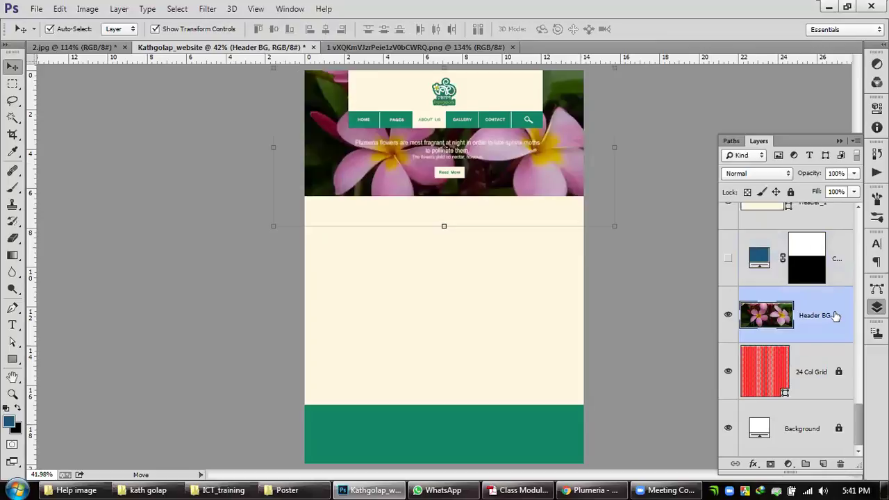
pyautogui.click(728, 262)
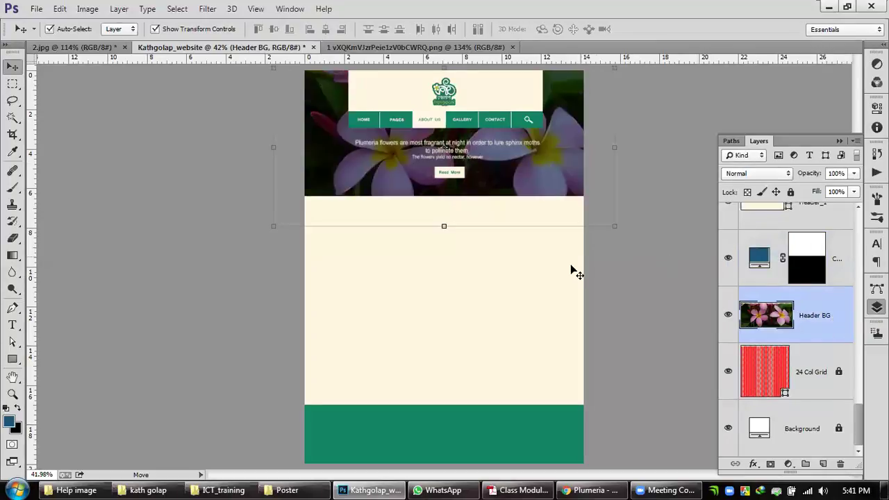
# Step: Shorten the cream Rectangle 4 from its upper edge to 85.93% height and move its layer directly below Header BG
pyautogui.click(486, 221)
pyautogui.moveTo(442, 200); pyautogui.dragTo(444, 227)
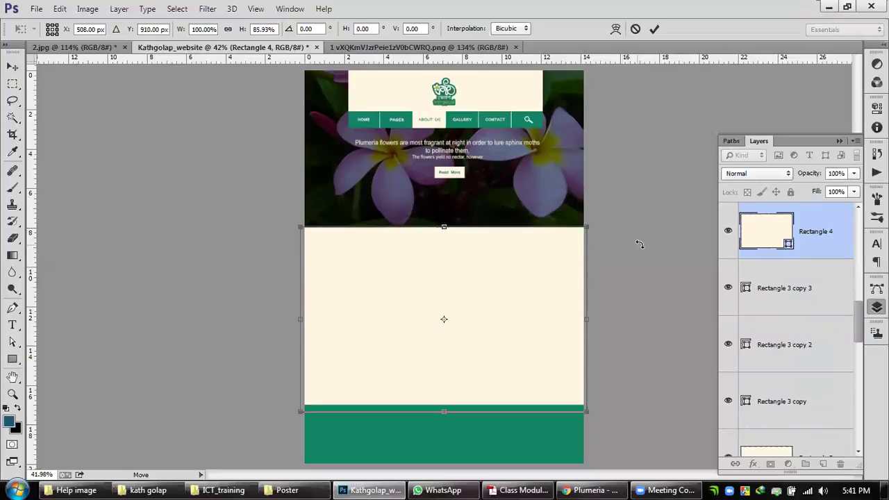
pyautogui.press('Return')
pyautogui.click(648, 254)
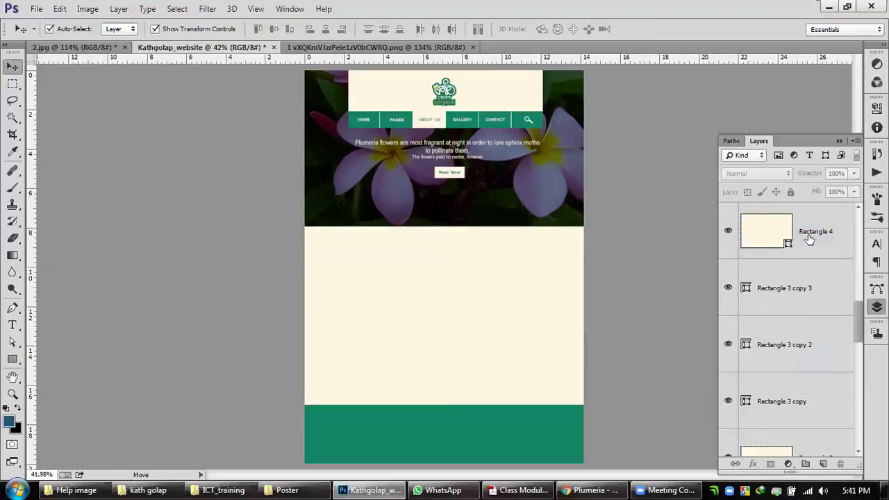
pyautogui.click(771, 236)
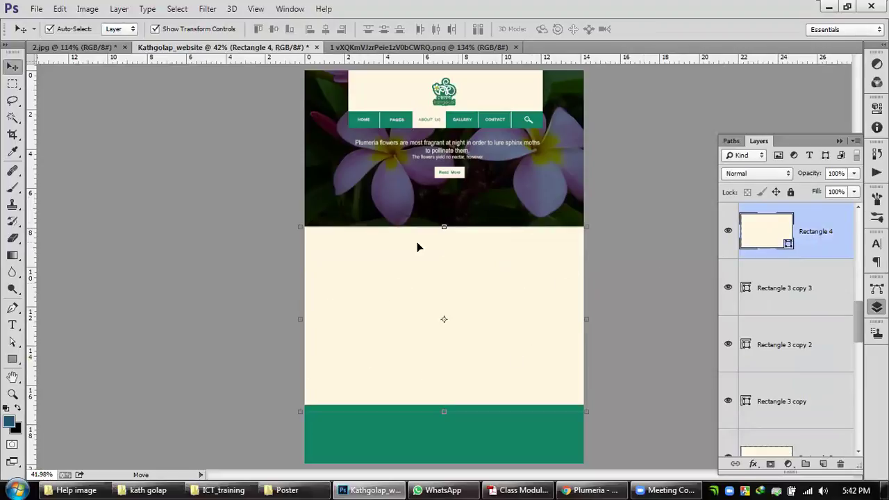
pyautogui.moveTo(776, 266); pyautogui.dragTo(764, 295)
# Step: Shorten the Color Fill 1 overlay to 84.97% height, ending it at the lower edge of the flower banner
pyautogui.click(558, 243)
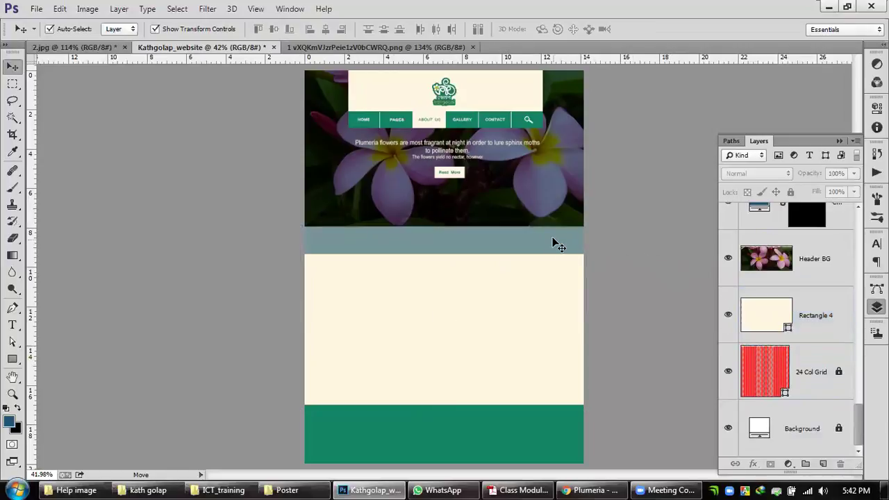
pyautogui.moveTo(445, 255); pyautogui.dragTo(445, 228)
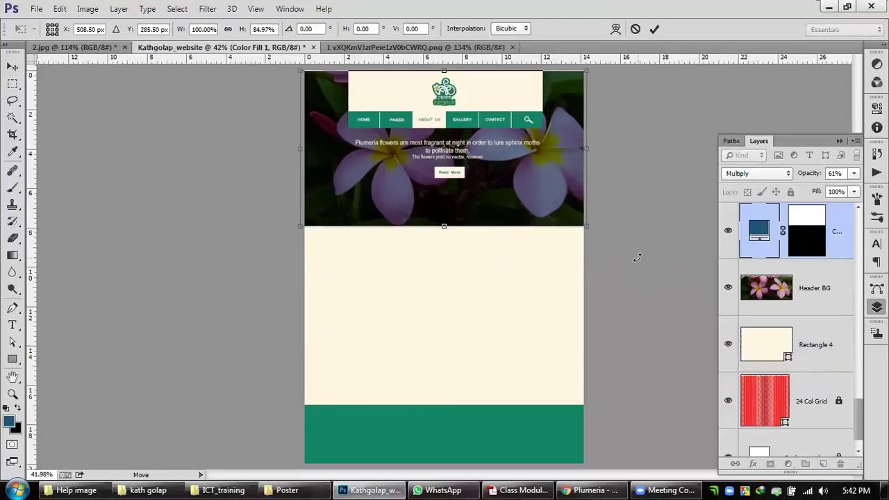
pyautogui.press('Return')
pyautogui.click(639, 254)
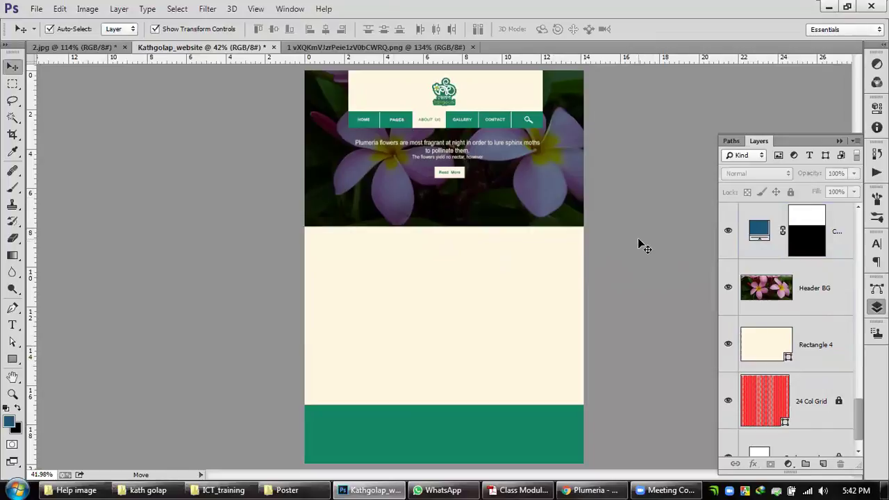
# Step: Lock the Color Fill 1 and Header BG layers
pyautogui.scroll(-2, 639, 254)
pyautogui.scroll(3, 500, 191)
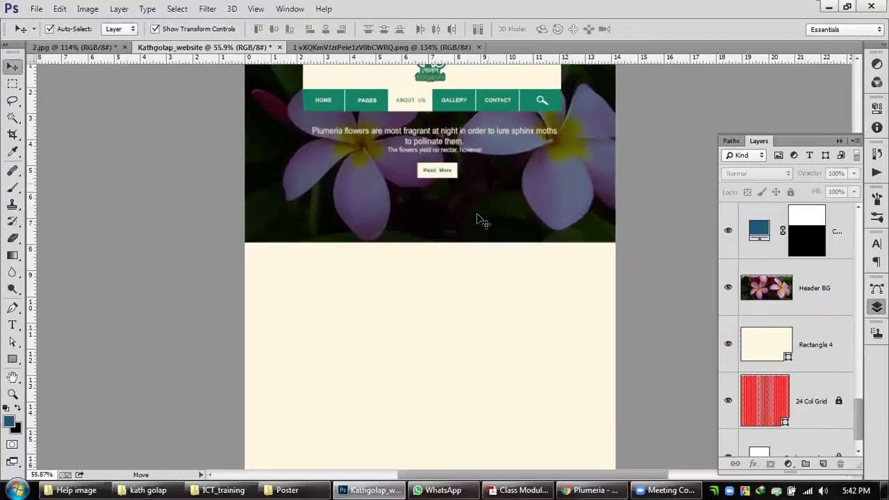
pyautogui.click(832, 242)
pyautogui.click(832, 300)
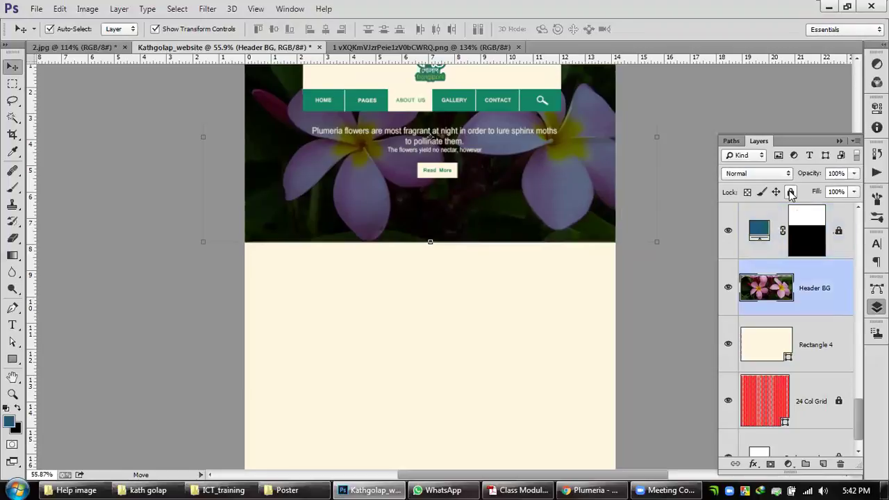
# Step: Rename the Rectangle 4 layer as Body and lock it
pyautogui.doubleClick(814, 346)
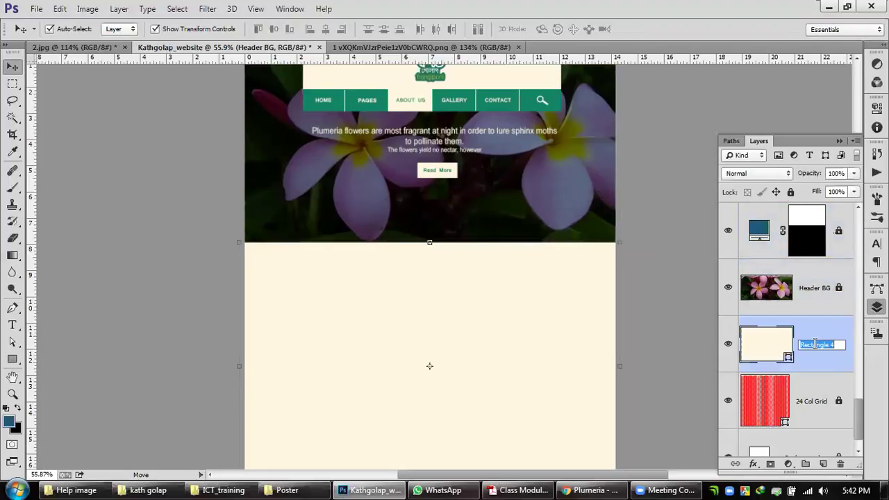
pyautogui.write('Body')
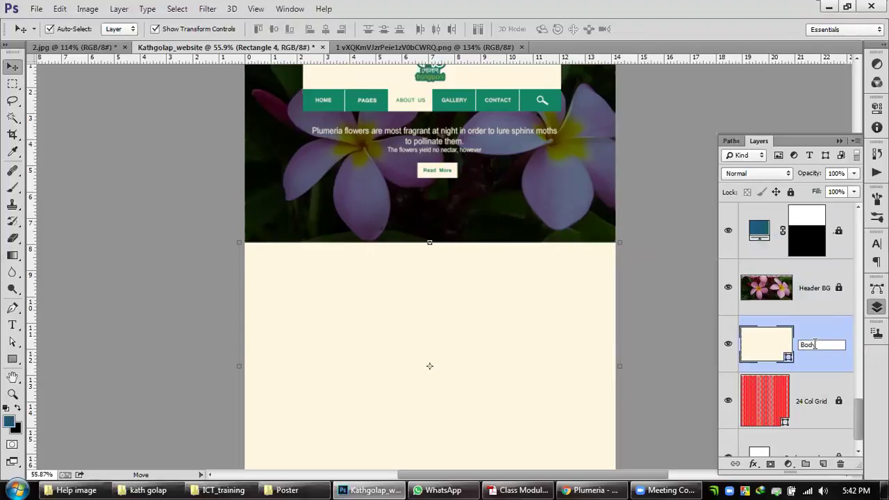
pyautogui.press('Return')
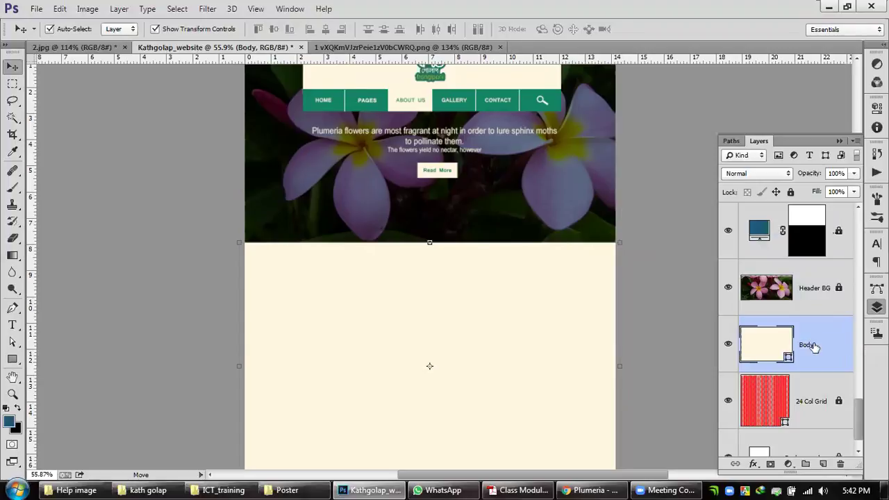
pyautogui.click(660, 301)
pyautogui.click(807, 334)
pyautogui.click(789, 193)
pyautogui.click(641, 303)
# Step: Close the Color Hunt palette PNG document
pyautogui.scroll(-2, 631, 278)
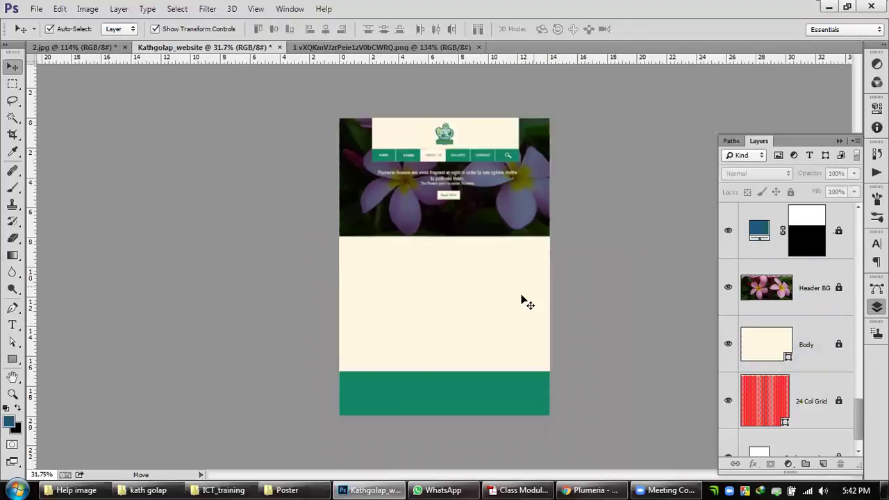
pyautogui.scroll(1, 489, 304)
pyautogui.scroll(1, 452, 407)
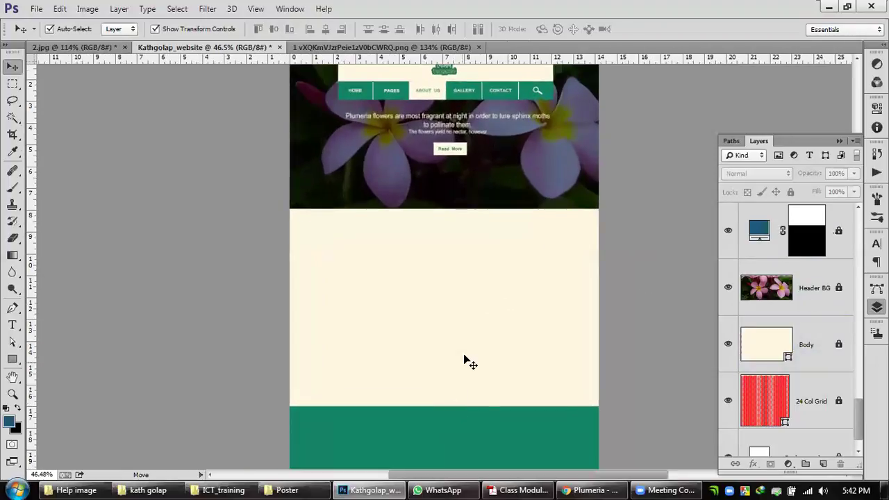
pyautogui.scroll(-2, 437, 285)
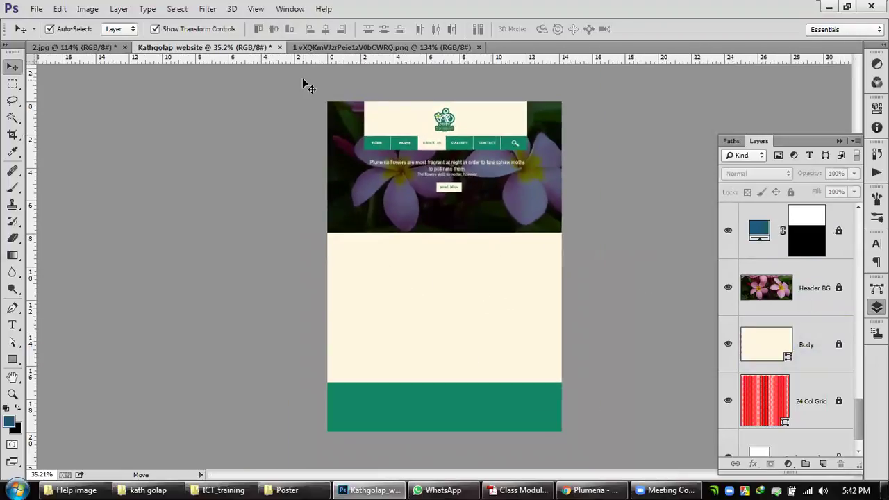
pyautogui.click(332, 48)
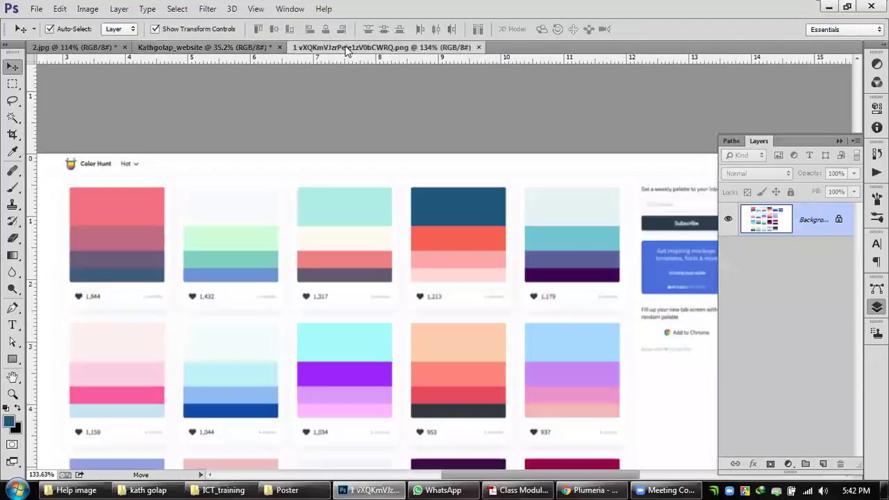
pyautogui.click(480, 48)
# Step: Examine the content sections below the banner in 2.jpg and return to the Kathgolap_website document
pyautogui.click(74, 47)
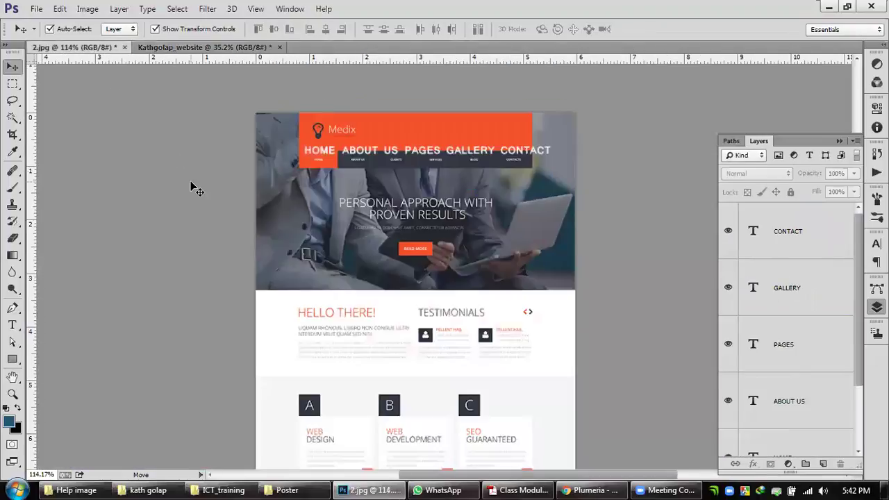
pyautogui.scroll(-5, 509, 359)
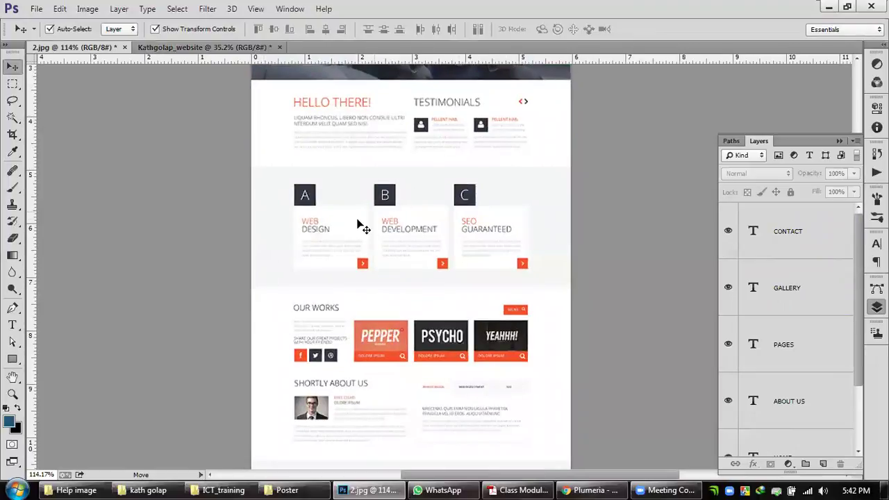
pyautogui.scroll(2, 358, 226)
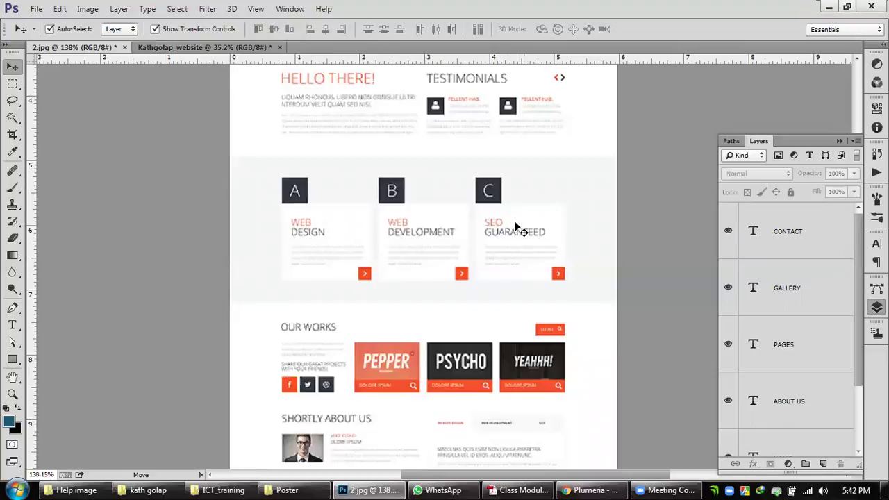
pyautogui.scroll(1, 458, 104)
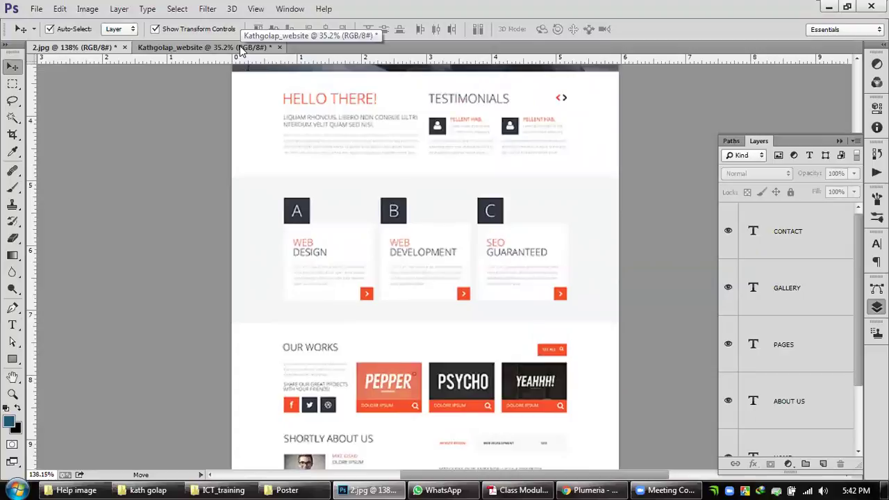
pyautogui.scroll(-2, 397, 199)
pyautogui.scroll(1, 389, 129)
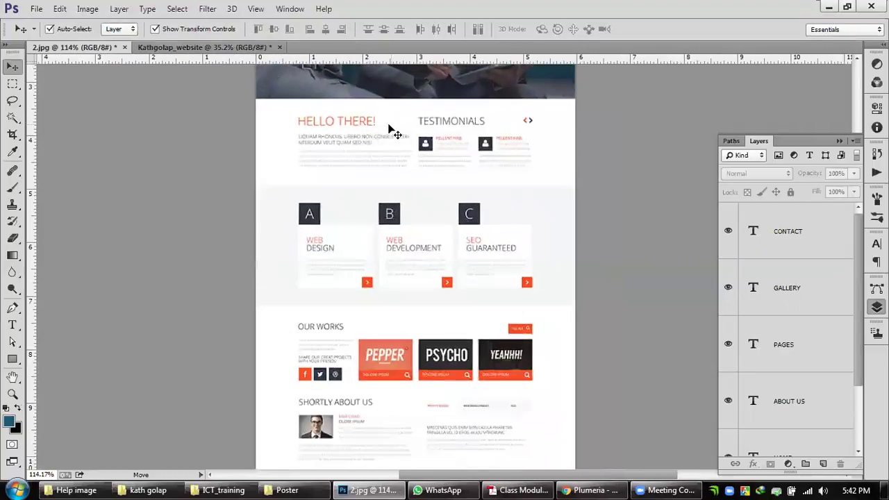
pyautogui.click(205, 47)
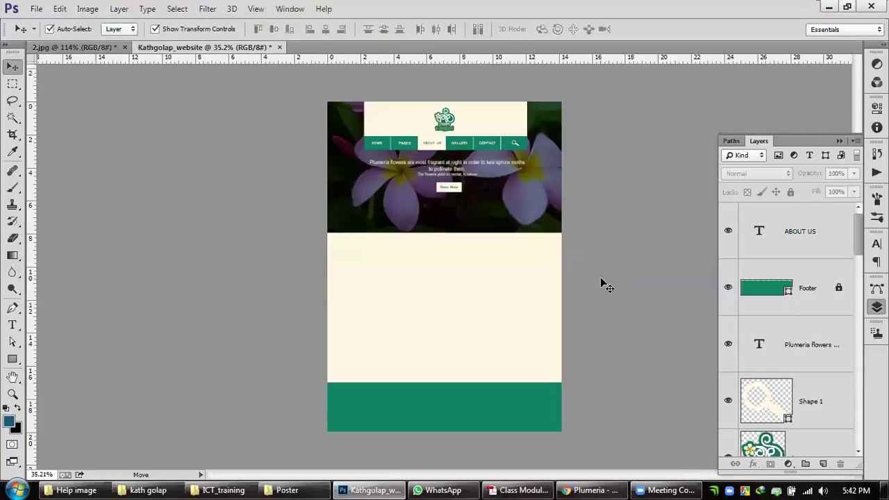
# Step: Examine the greeting and testimonials section below the banner in 2.jpg and return to the Kathgolap_website document
pyautogui.scroll(3, 449, 252)
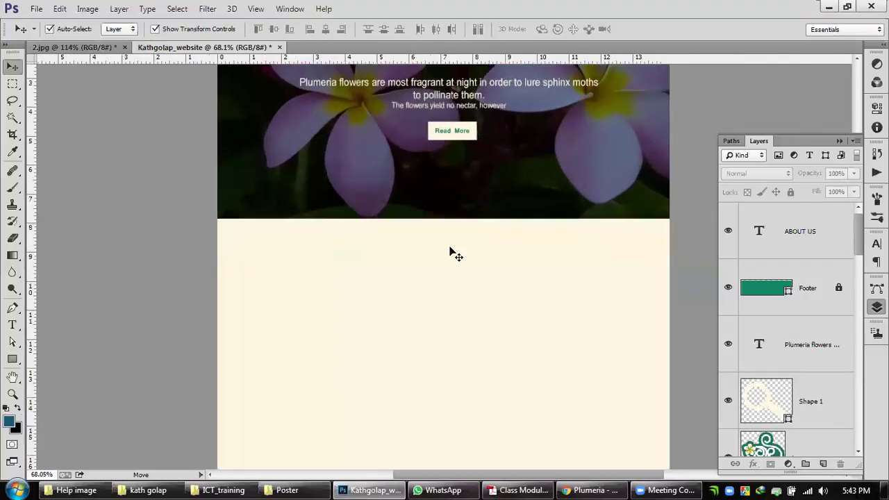
pyautogui.scroll(-2, 450, 252)
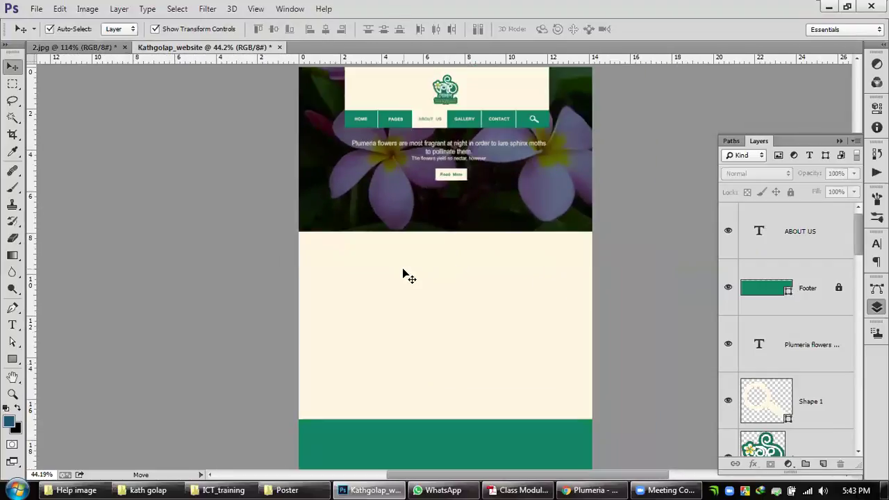
pyautogui.scroll(1, 408, 275)
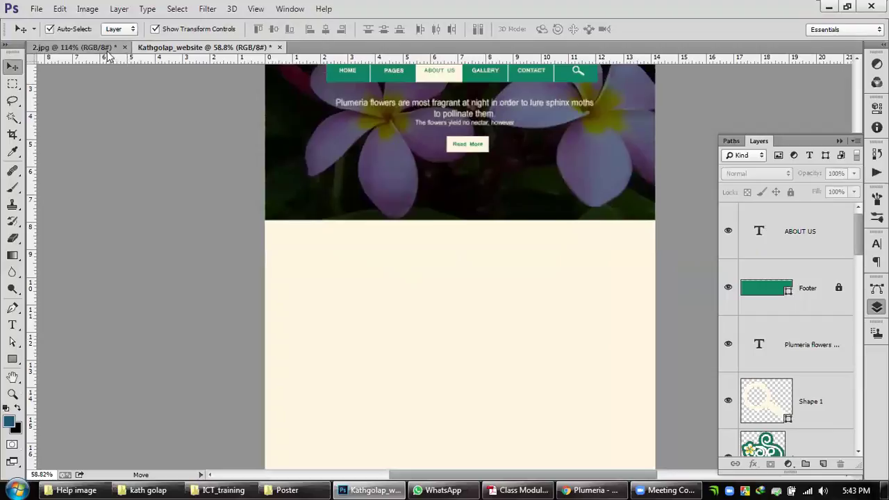
pyautogui.click(75, 46)
pyautogui.scroll(2, 450, 176)
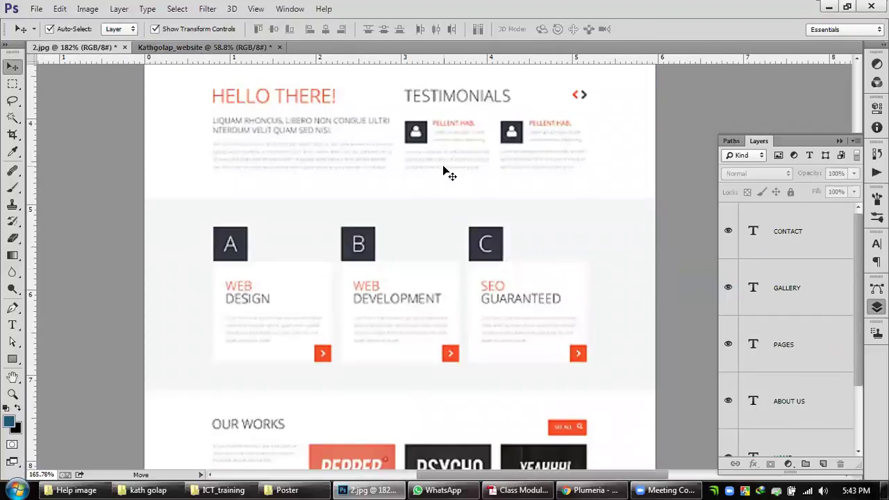
pyautogui.scroll(-2, 450, 176)
pyautogui.click(204, 47)
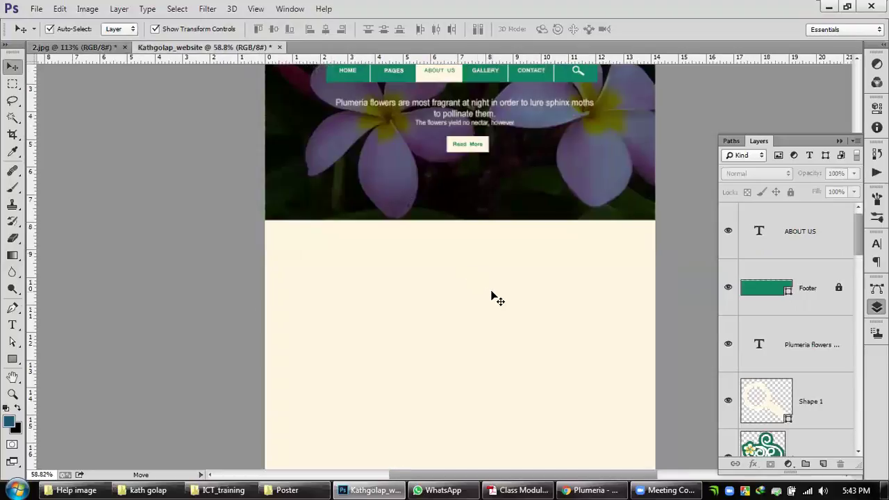
# Step: Draw a full-width rectangle about 1074 × 168 px directly below the flower banner
pyautogui.click(12, 359)
pyautogui.scroll(-4, 426, 301)
pyautogui.scroll(2, 435, 307)
pyautogui.scroll(1, 435, 309)
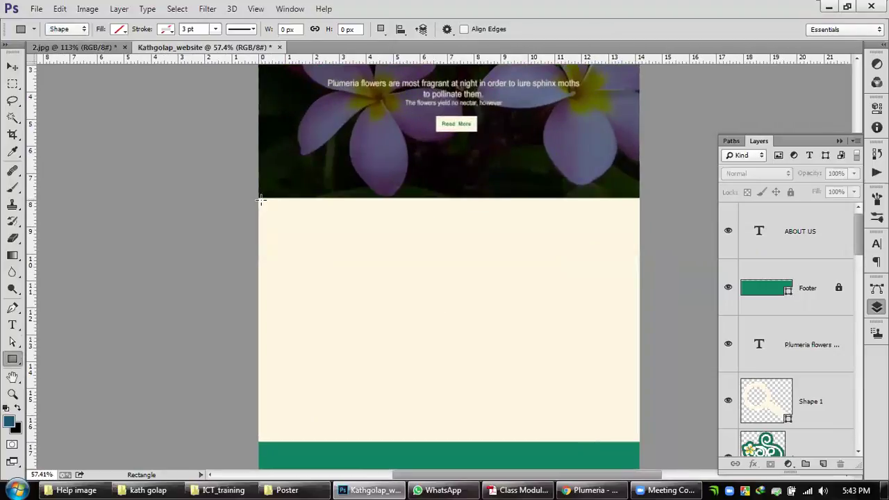
pyautogui.scroll(2, 261, 201)
pyautogui.moveTo(259, 198); pyautogui.dragTo(839, 286)
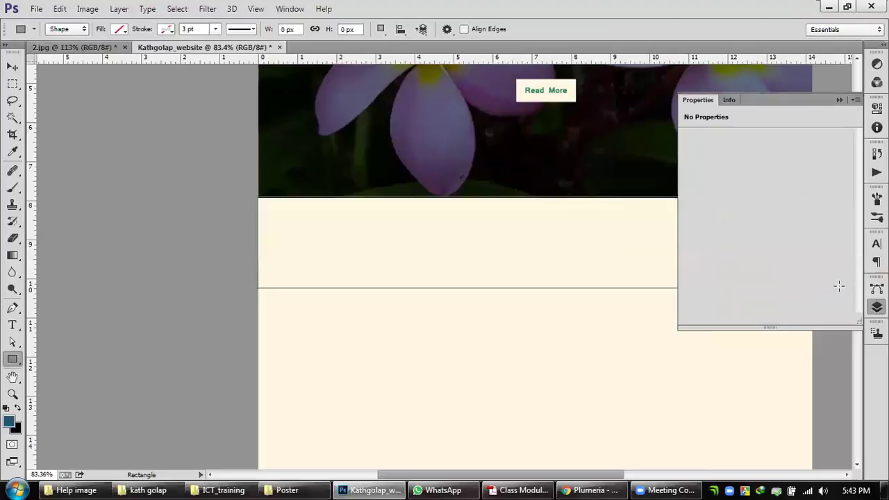
# Step: Fill the new rectangle below the banner with white, ffffff
pyautogui.click(700, 178)
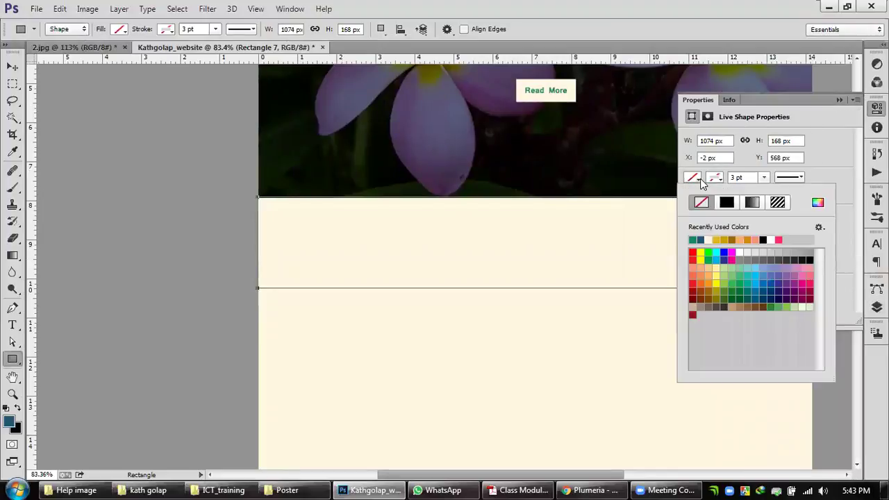
pyautogui.click(817, 202)
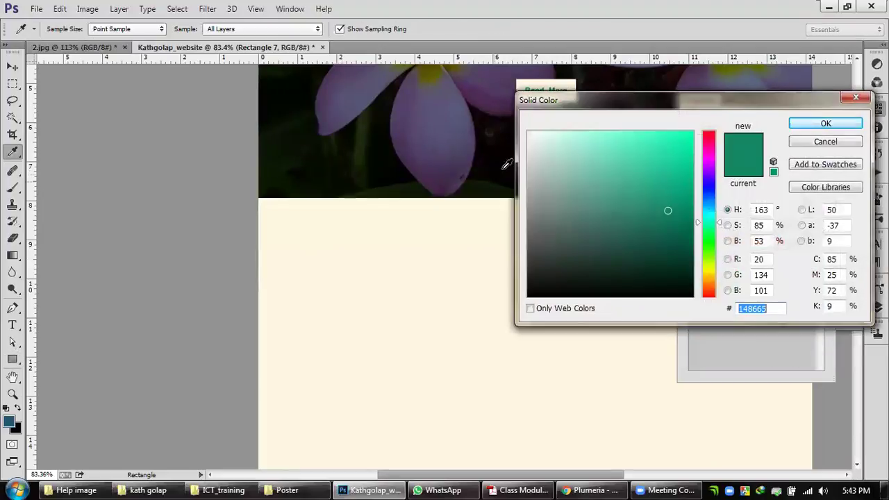
pyautogui.moveTo(551, 149); pyautogui.dragTo(486, 78)
pyautogui.click(812, 123)
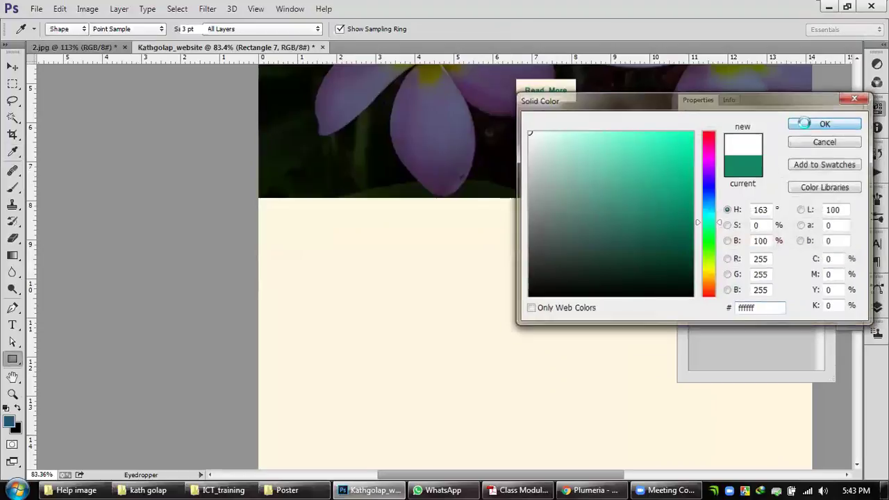
pyautogui.click(840, 101)
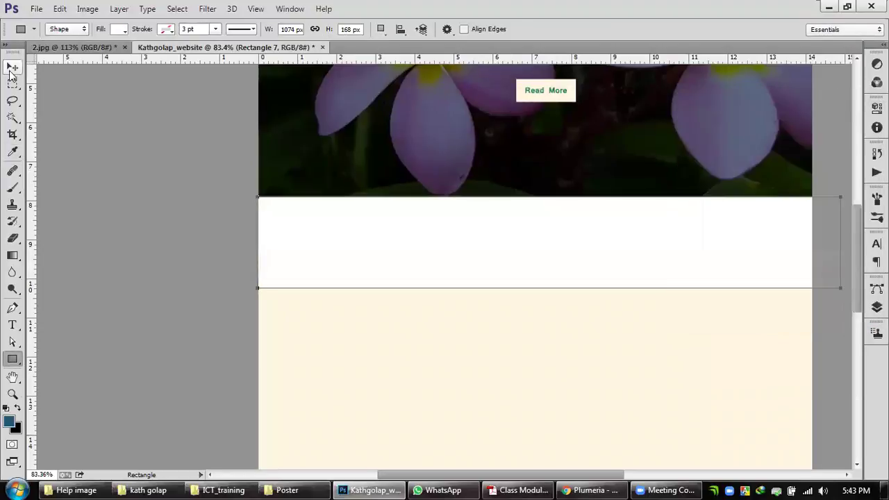
# Step: Narrow the white rectangle so its right edge ends just past the page's right edge
pyautogui.click(13, 66)
pyautogui.scroll(-4, 566, 252)
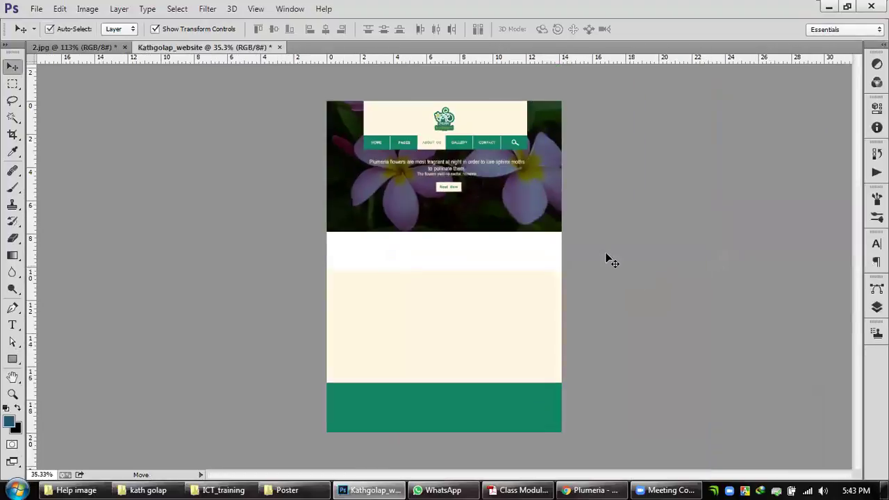
pyautogui.scroll(2, 549, 250)
pyautogui.scroll(1, 545, 250)
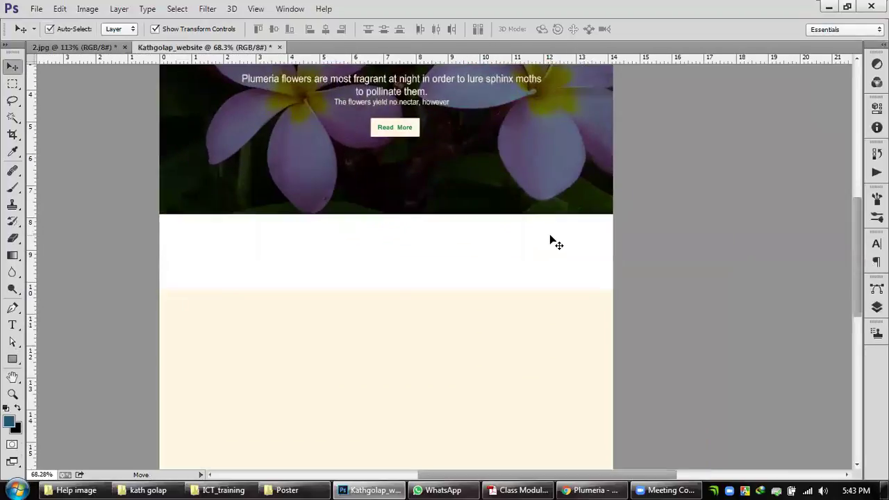
pyautogui.click(551, 238)
pyautogui.moveTo(638, 250); pyautogui.dragTo(622, 253)
pyautogui.press('Return')
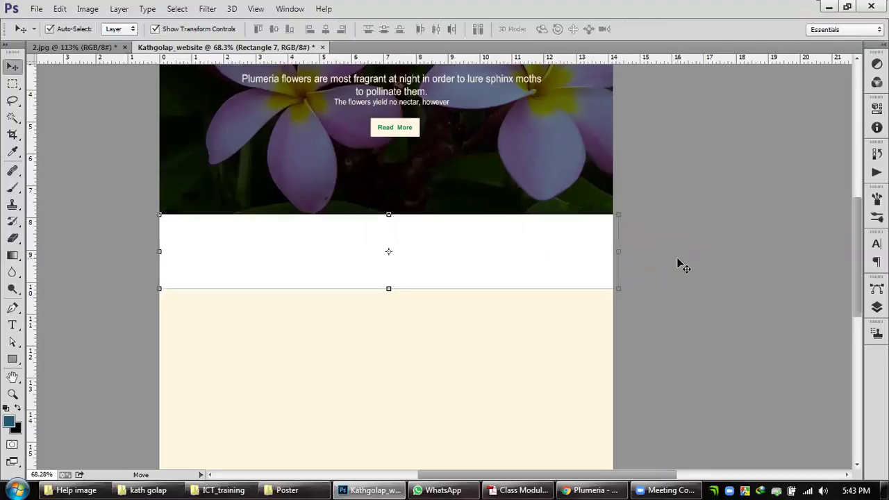
pyautogui.click(690, 262)
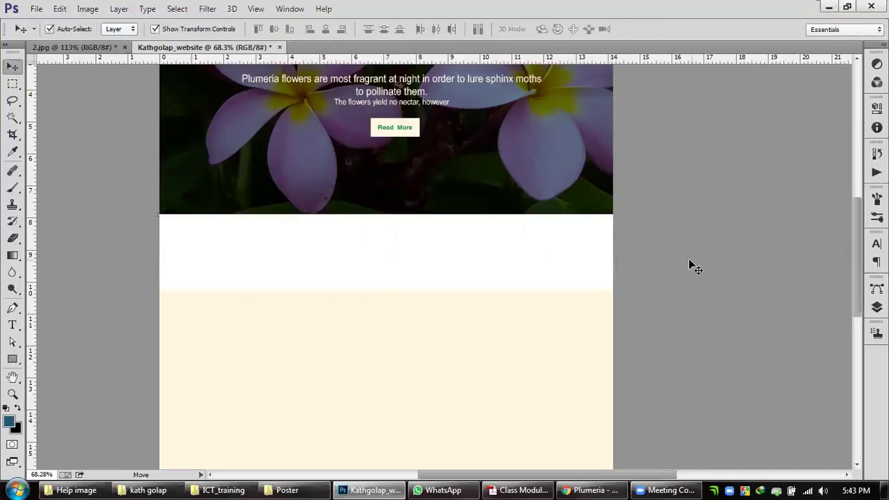
# Step: Stretch the white rectangle's bottom edge slightly downward to make the band taller
pyautogui.click(432, 283)
pyautogui.moveTo(385, 289); pyautogui.dragTo(385, 300)
pyautogui.press('Return')
pyautogui.click(679, 256)
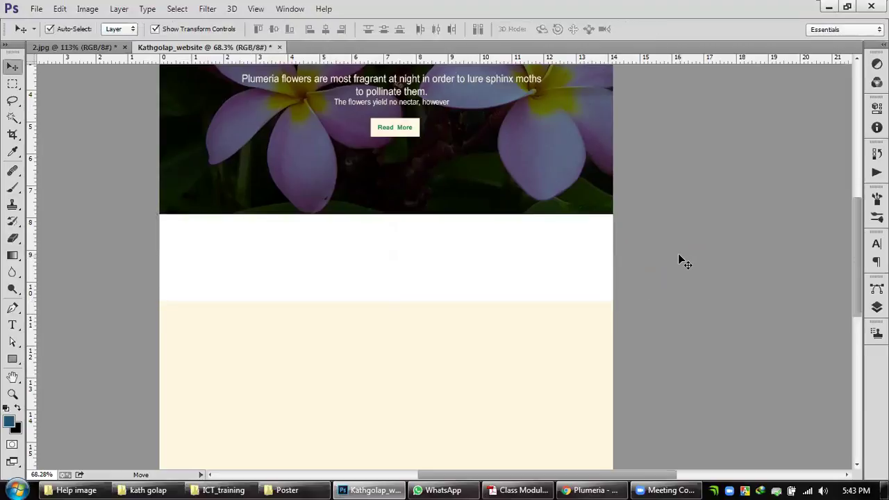
# Step: Check the section headings in 2.jpg, then add the text "More about Plumeria" in the left part of the white band
pyautogui.click(91, 47)
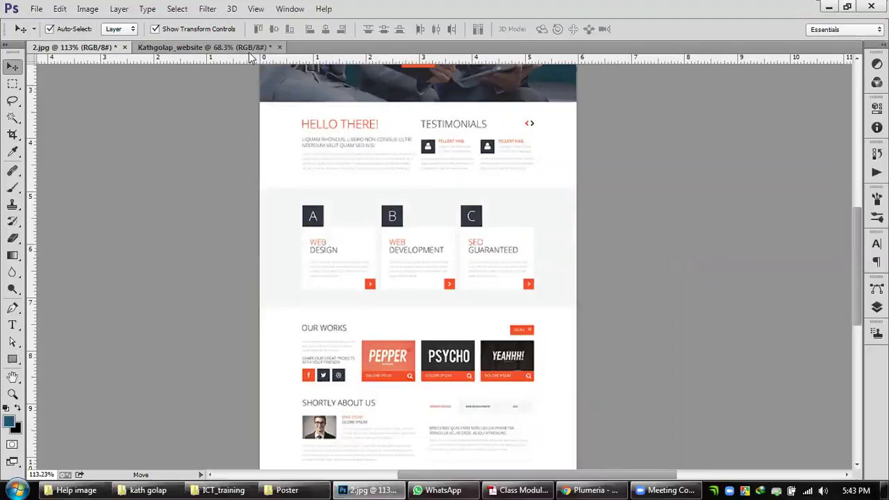
pyautogui.click(229, 48)
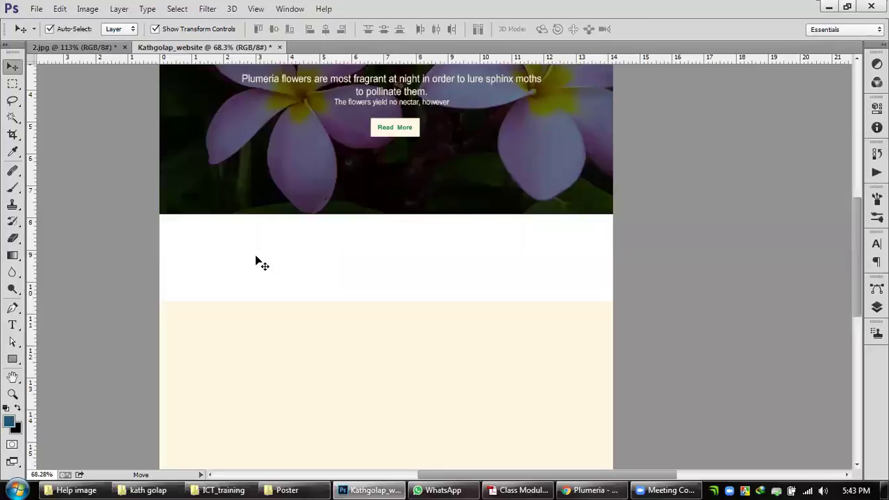
pyautogui.scroll(3, 256, 260)
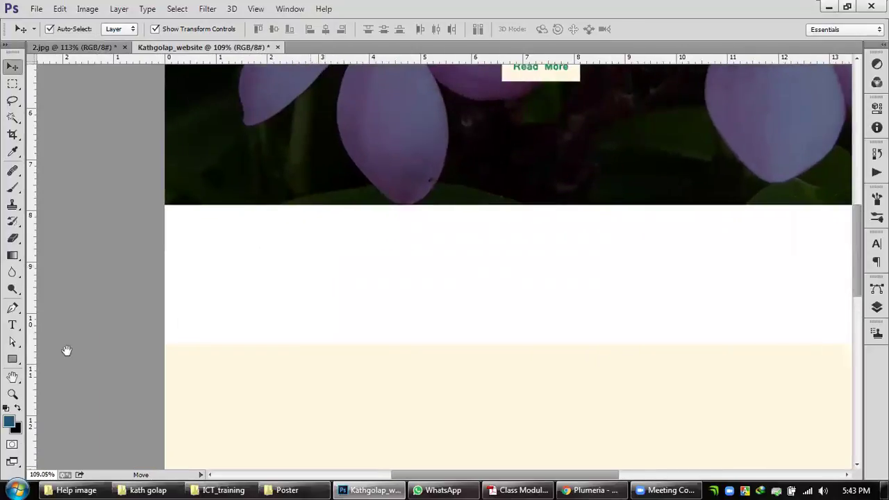
pyautogui.click(12, 324)
pyautogui.click(241, 248)
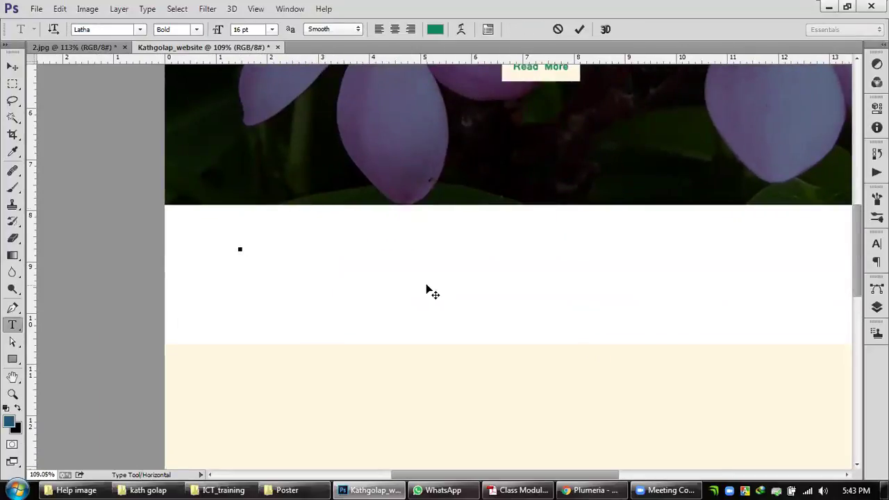
pyautogui.write('More about ')
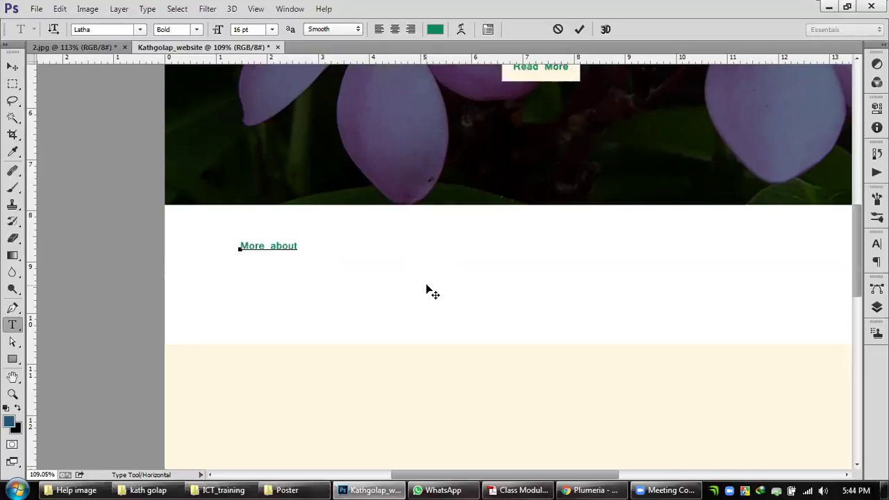
pyautogui.write('Plue')
pyautogui.press('BackSpace')
pyautogui.press('BackSpace')
pyautogui.press('BackSpace')
pyautogui.write('L')
pyautogui.press('BackSpace')
pyautogui.press('BackSpace')
pyautogui.press('BackSpace')
pyautogui.write('lumeria')
pyautogui.click(15, 67)
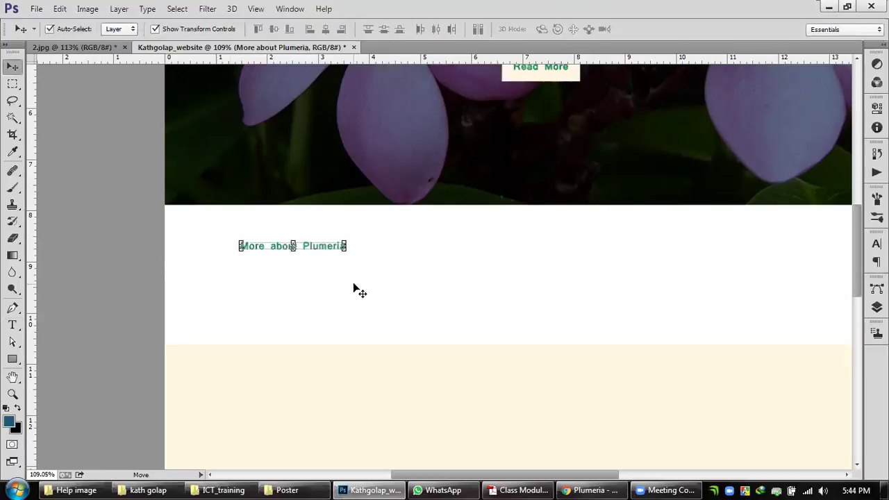
# Step: Scale the "More about Plumeria" text proportionally to about 144% with Free Transform
pyautogui.scroll(3, 325, 271)
pyautogui.hotkey('ctrl', 't')
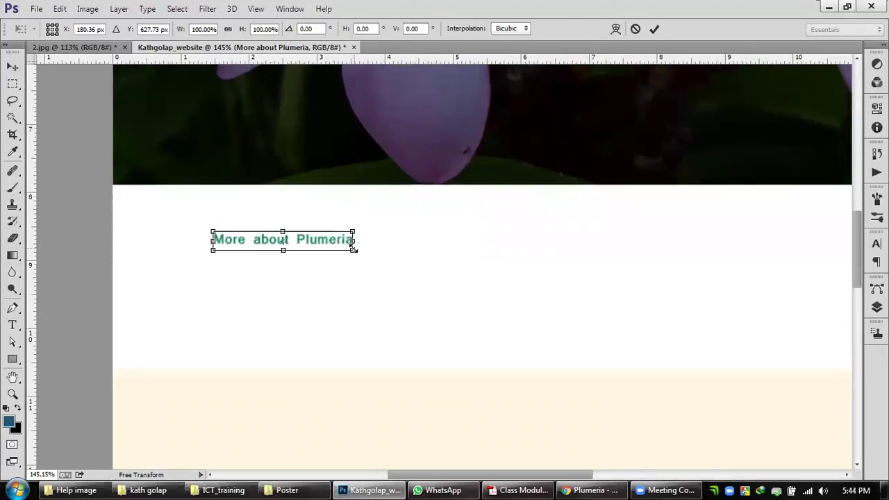
pyautogui.moveTo(354, 252); pyautogui.dragTo(414, 293)
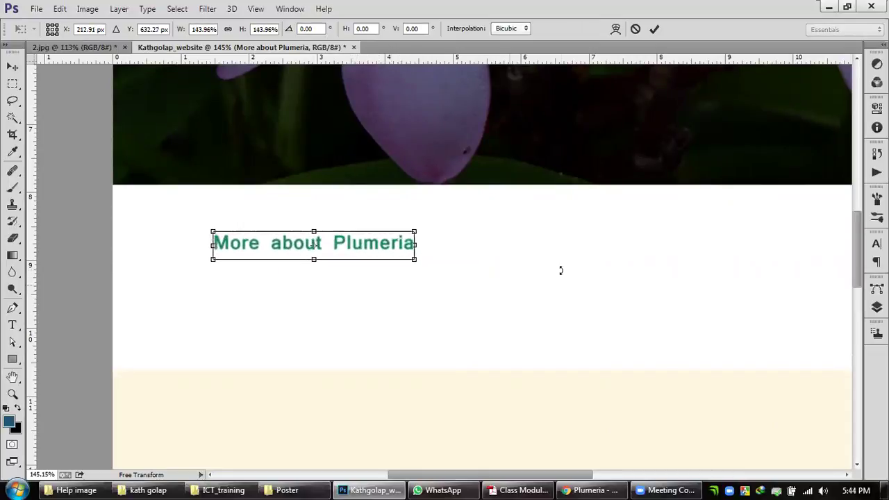
pyautogui.press('Return')
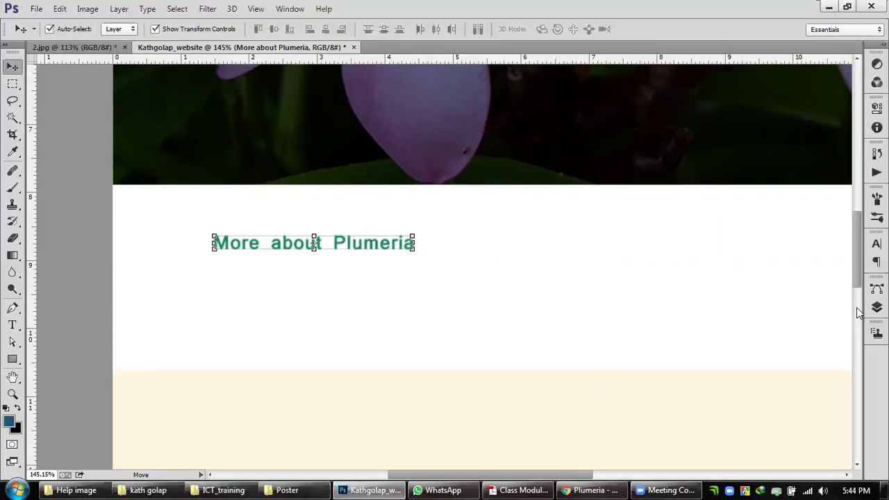
# Step: Change the font of the "More about Plumeria" heading to Khand
pyautogui.click(876, 306)
pyautogui.click(876, 306)
pyautogui.click(876, 243)
pyautogui.click(774, 250)
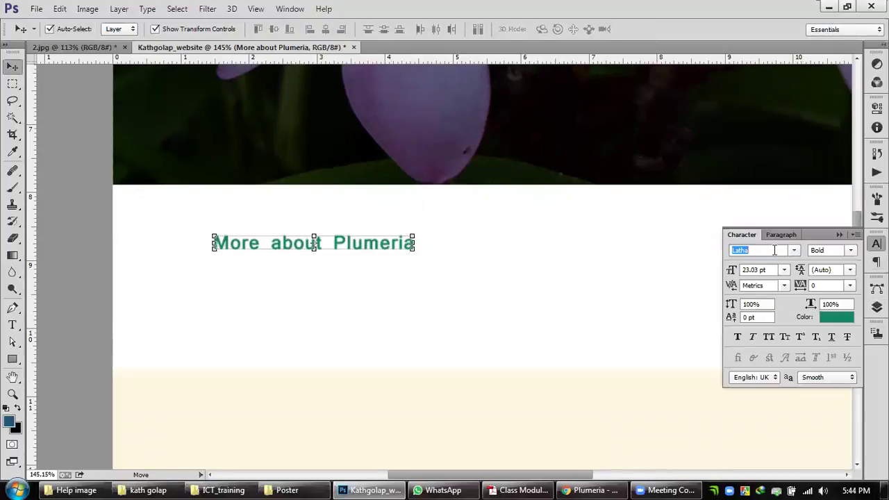
pyautogui.press('Up')
pyautogui.press('Up')
pyautogui.press('Up')
pyautogui.press('Up')
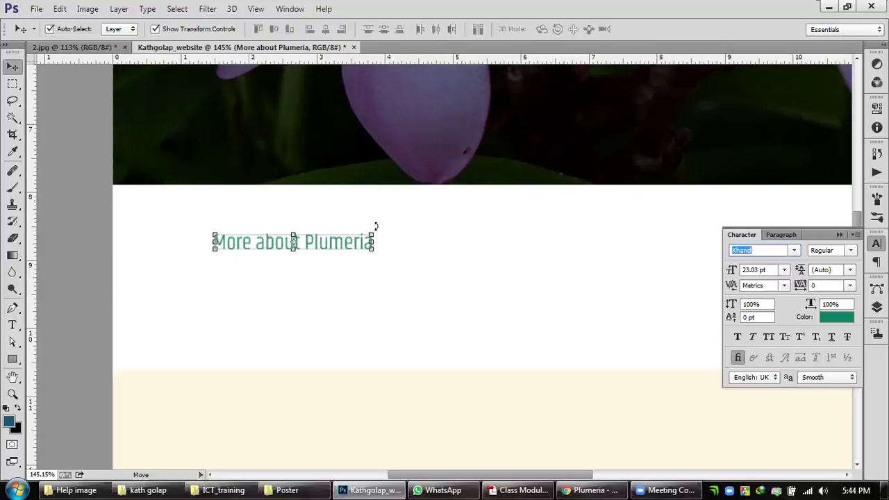
pyautogui.click(75, 290)
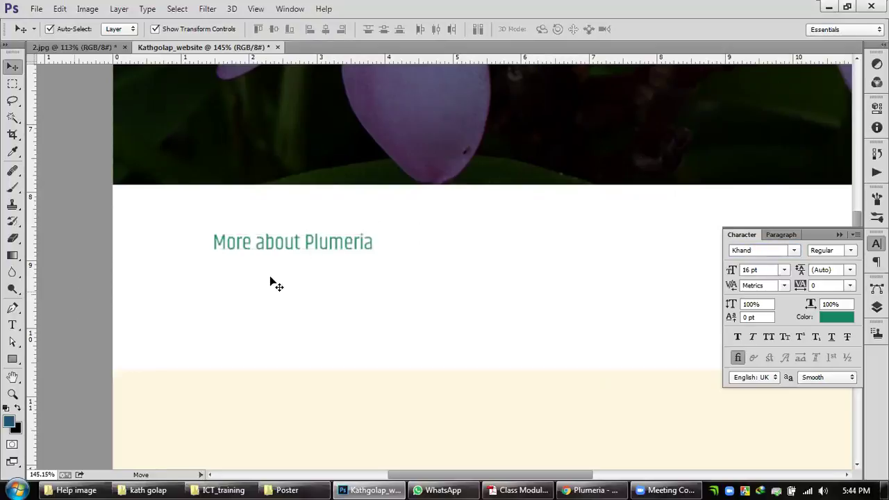
# Step: Set the "More about Plumeria" heading to the Light font style with Strong anti-aliasing
pyautogui.click(288, 245)
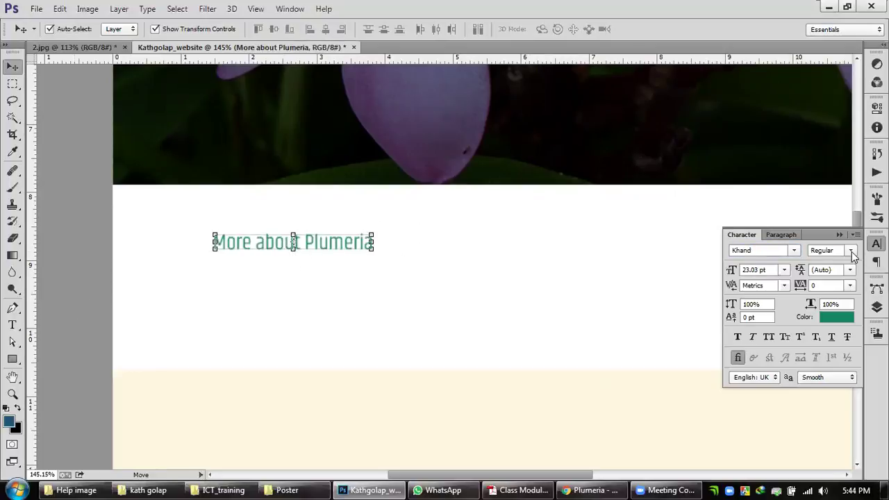
pyautogui.click(850, 251)
pyautogui.click(826, 263)
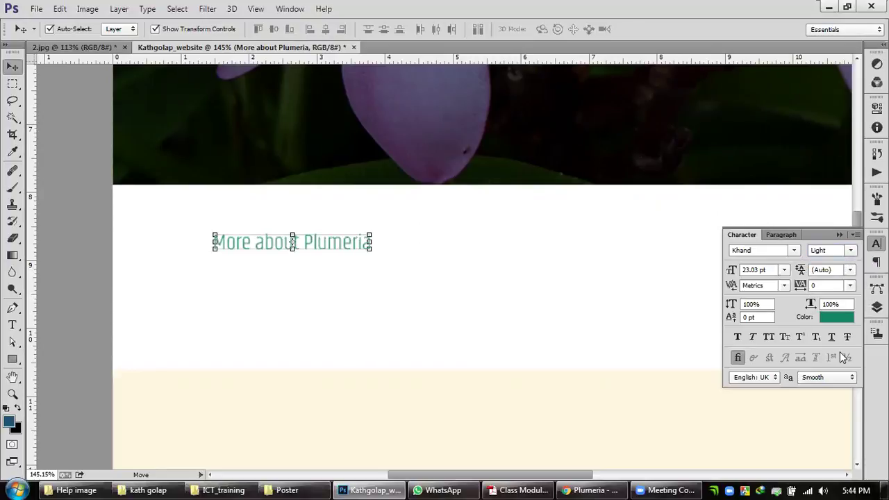
pyautogui.click(849, 381)
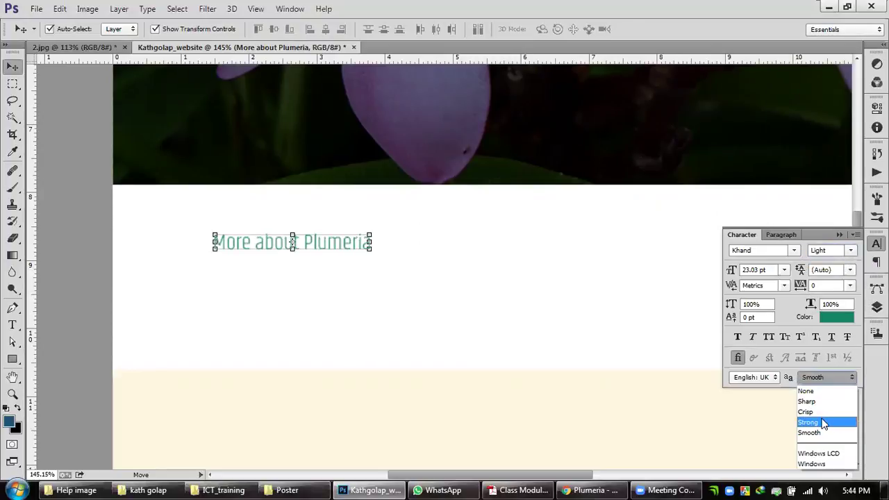
pyautogui.click(822, 422)
pyautogui.click(92, 290)
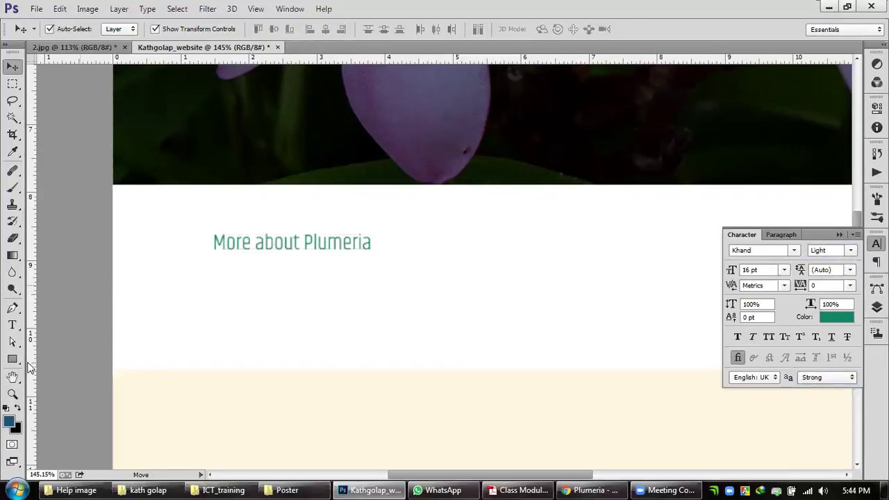
# Step: Set the font size of the "More about Plumeria" heading to 25 pt
pyautogui.click(12, 395)
pyautogui.doubleClick(11, 394)
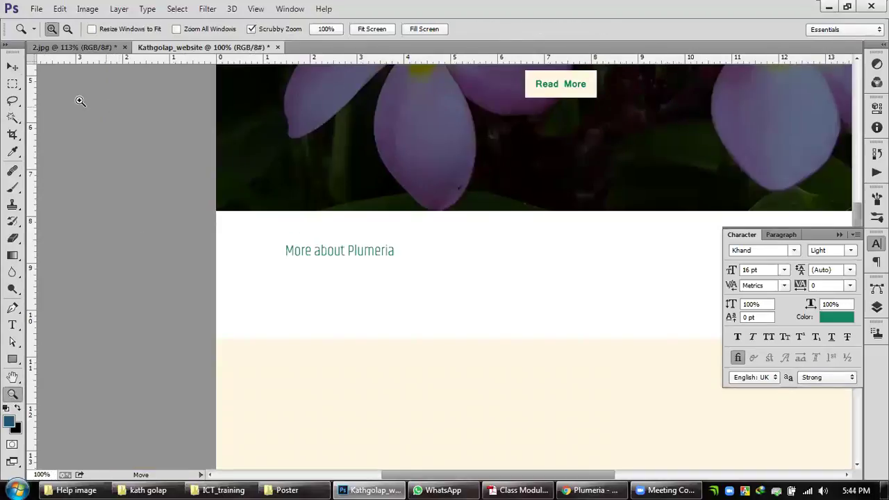
pyautogui.click(12, 68)
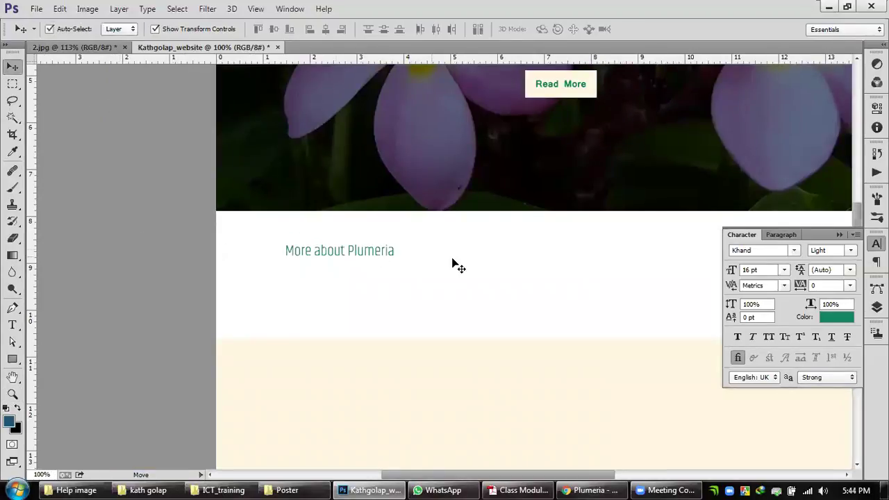
pyautogui.click(381, 256)
pyautogui.moveTo(768, 269); pyautogui.dragTo(717, 271)
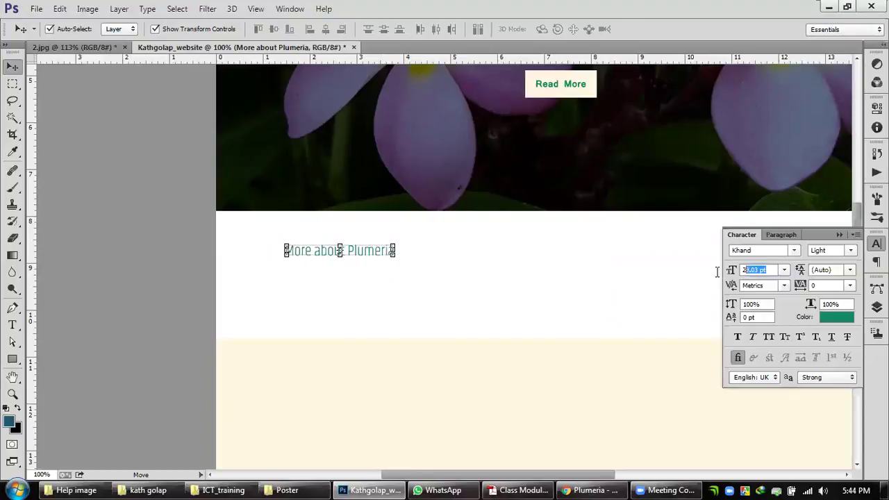
pyautogui.write('2')
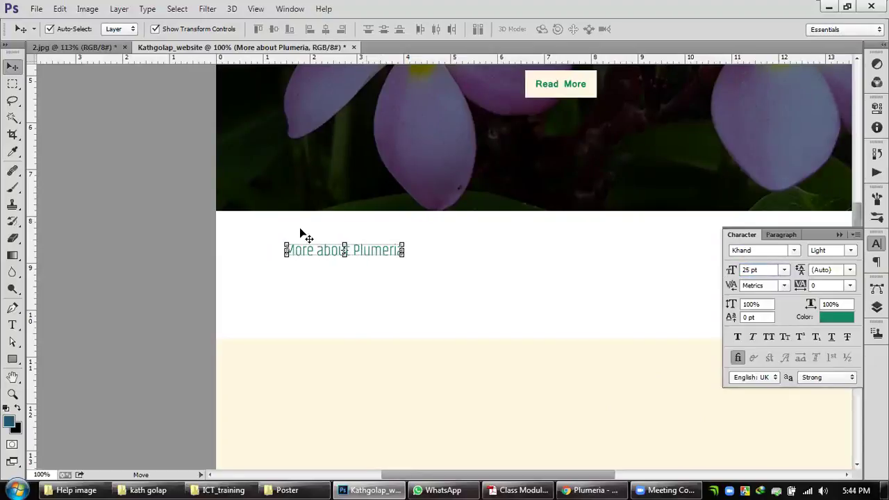
pyautogui.click(157, 290)
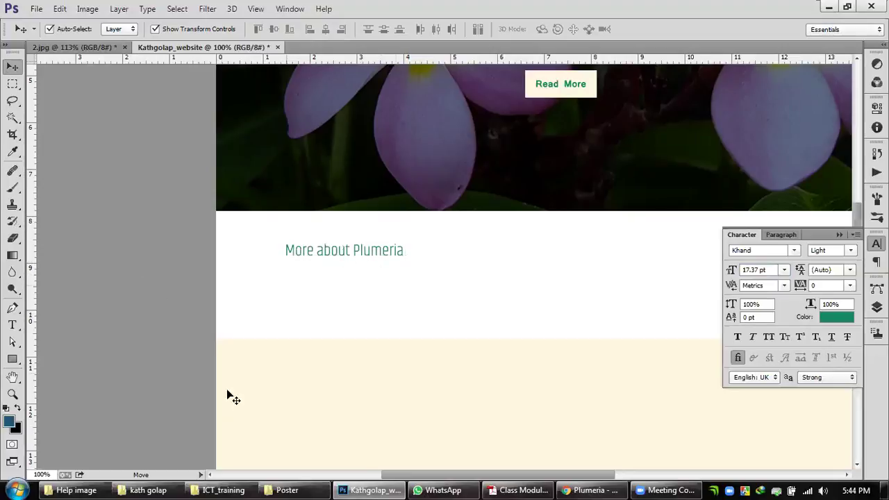
# Step: Switch to Chrome and copy the opening Description sentences of the Plumeria Wikipedia article through "new varieties of plumeria.", then return to Photoshop
pyautogui.click(590, 490)
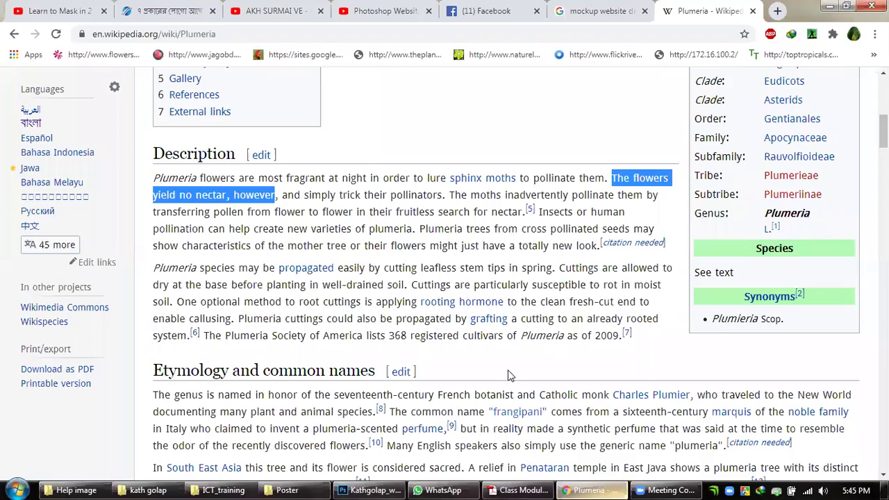
pyautogui.moveTo(154, 178); pyautogui.dragTo(415, 232)
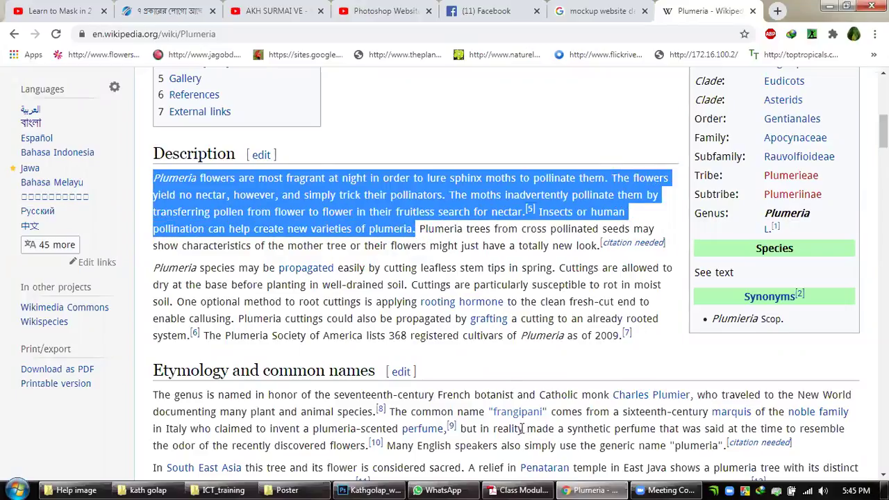
pyautogui.click(368, 490)
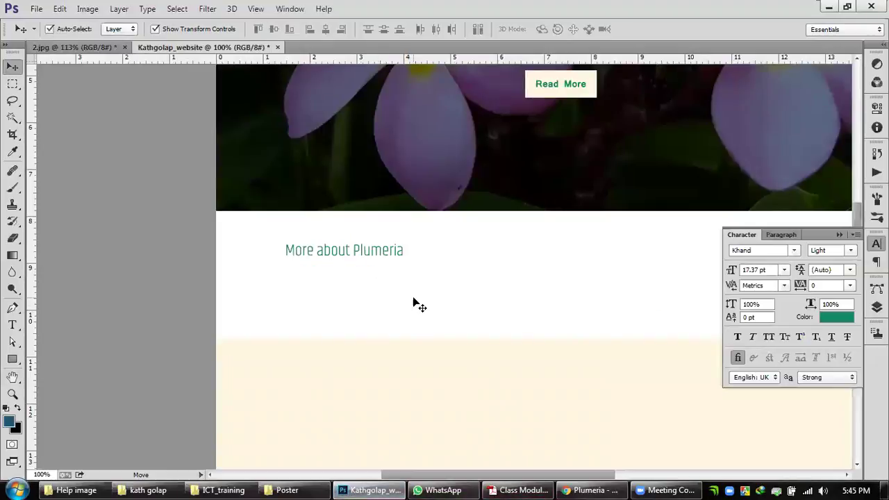
# Step: Check the layout of 2.jpg, then display the column guides in the Kathgolap_website document
pyautogui.click(91, 49)
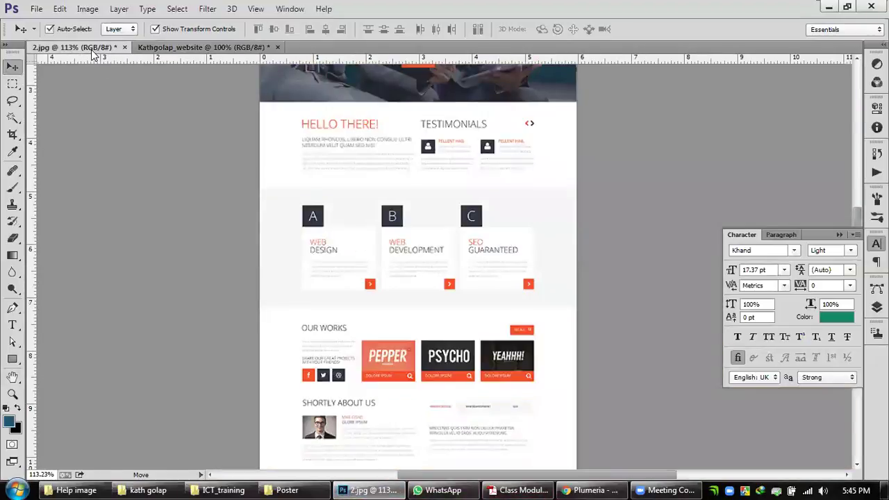
pyautogui.click(188, 48)
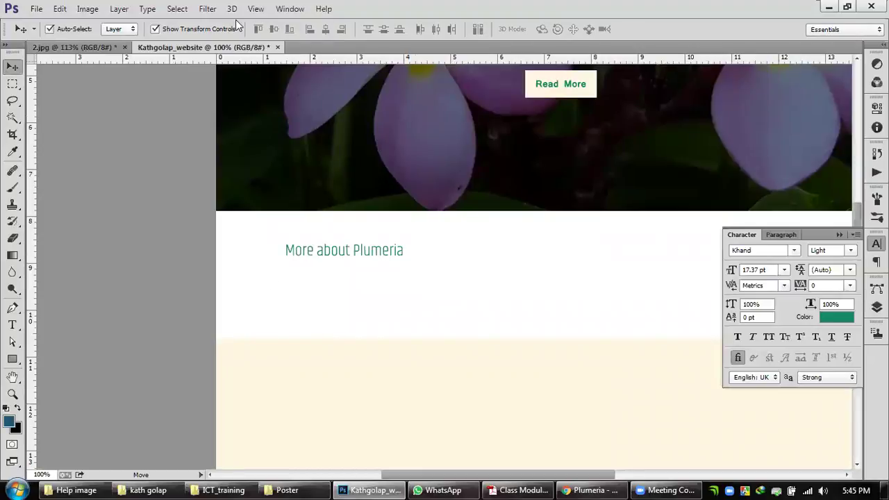
pyautogui.click(256, 9)
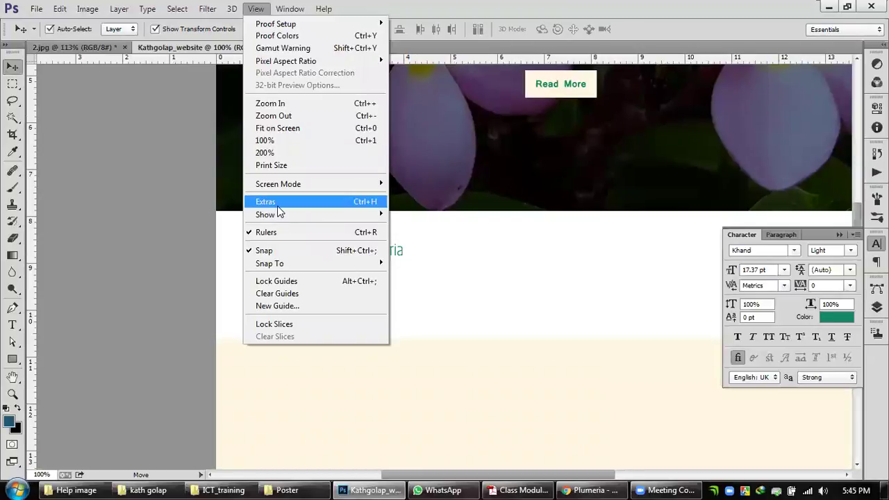
pyautogui.click(278, 205)
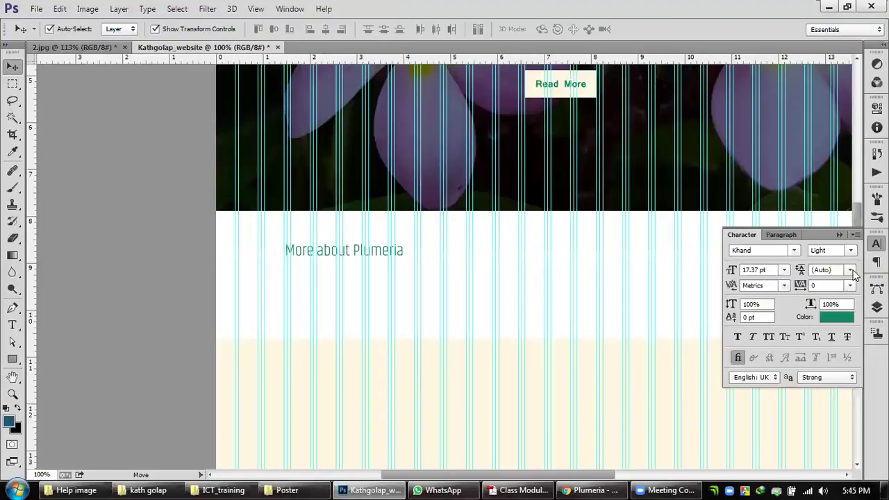
pyautogui.click(838, 235)
pyautogui.scroll(-3, 646, 267)
pyautogui.scroll(3, 815, 278)
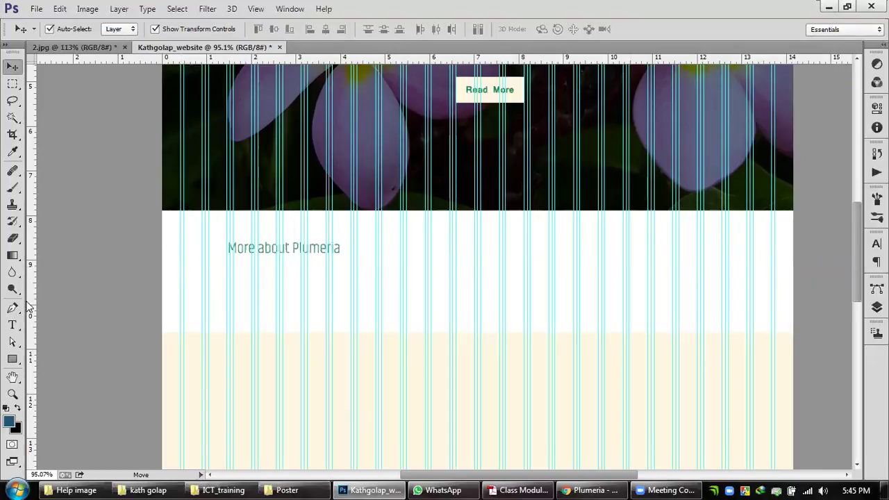
# Step: Draw a 440 by 197 px rectangle over the left part of the white band and fill it with the cream colour fef7e0
pyautogui.click(13, 359)
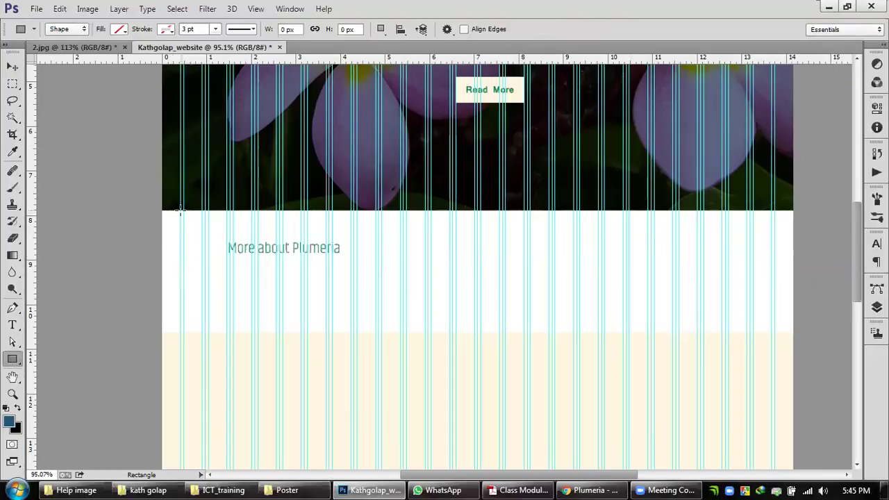
pyautogui.moveTo(182, 210); pyautogui.dragTo(456, 332)
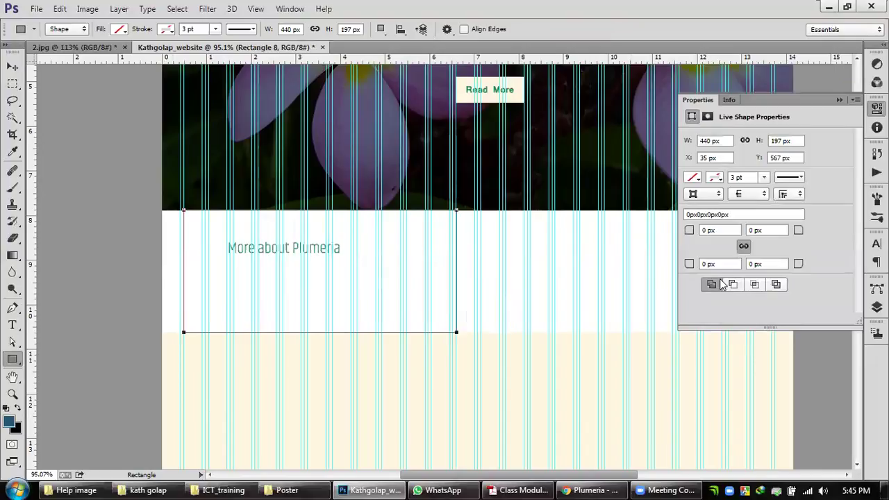
pyautogui.click(694, 179)
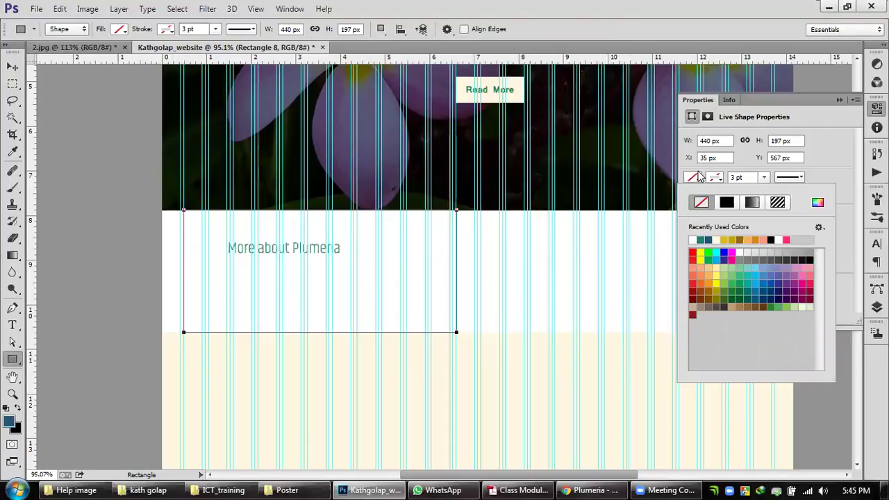
pyautogui.click(817, 202)
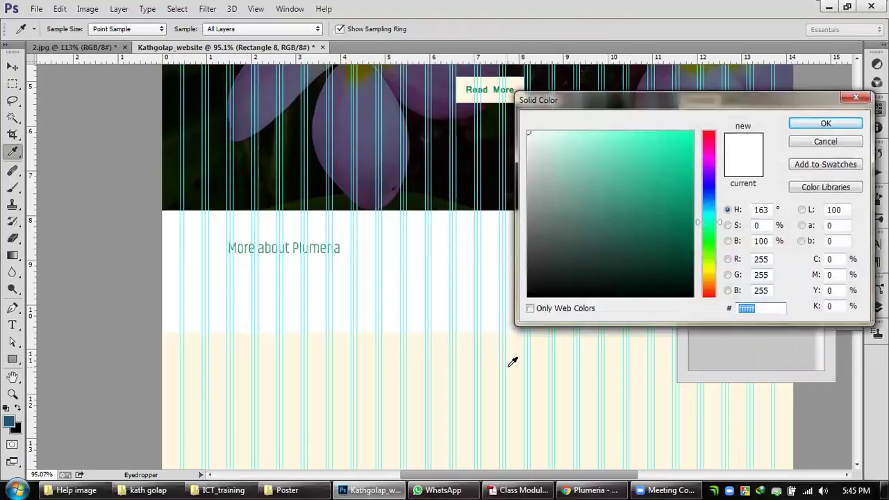
pyautogui.click(519, 362)
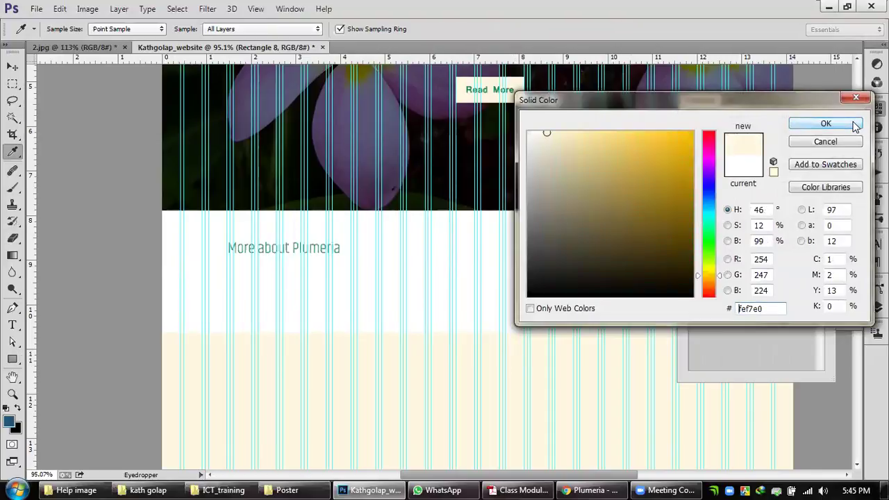
pyautogui.click(826, 124)
pyautogui.click(839, 100)
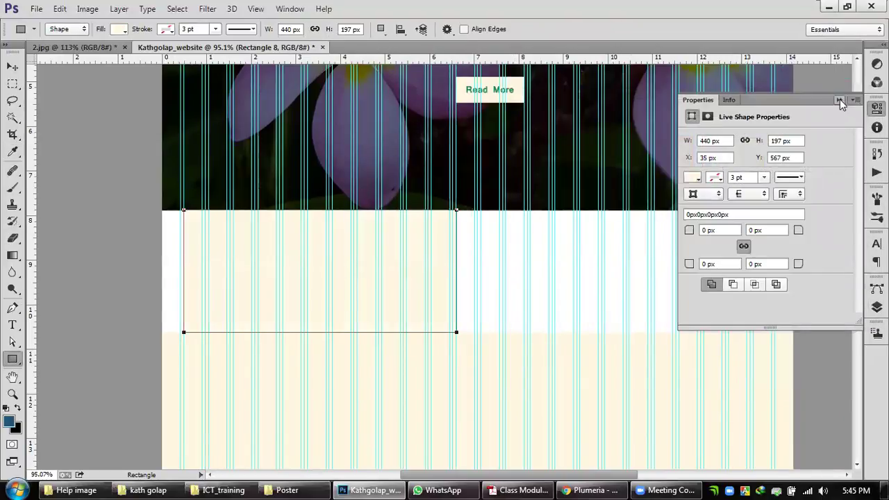
pyautogui.click(839, 100)
# Step: Bring the "More about Plumeria" text layer above the cream rectangle, then select the rectangle
pyautogui.click(12, 66)
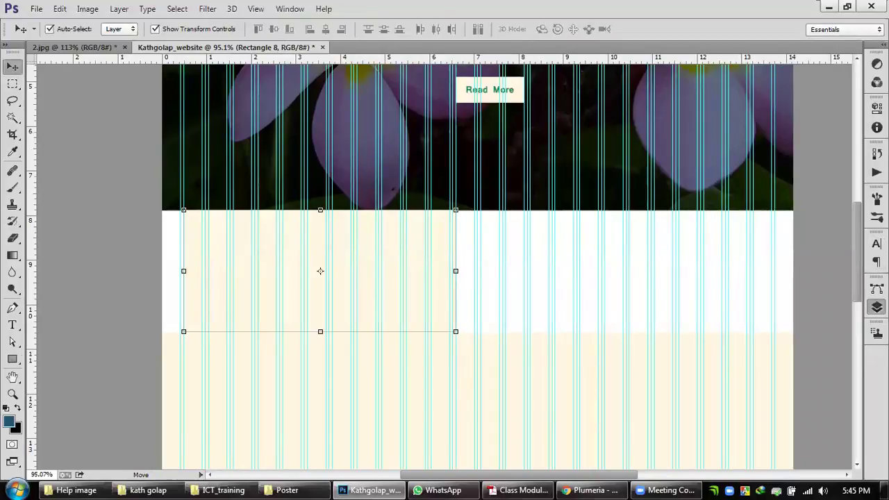
pyautogui.click(876, 307)
pyautogui.click(790, 291)
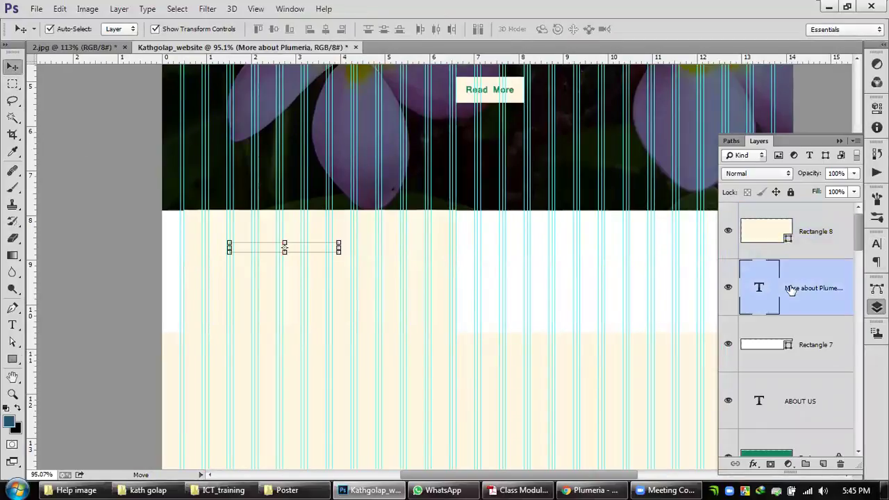
pyautogui.hotkey('ctrl', ']')
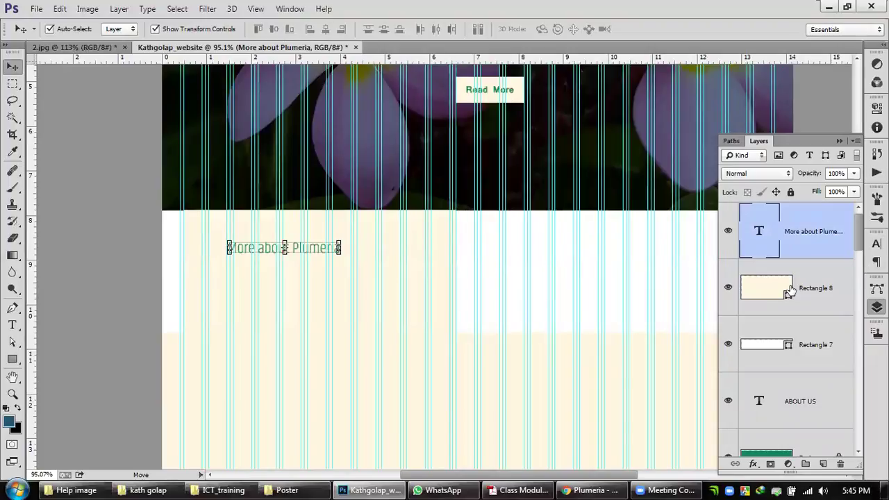
pyautogui.click(839, 141)
pyautogui.click(449, 298)
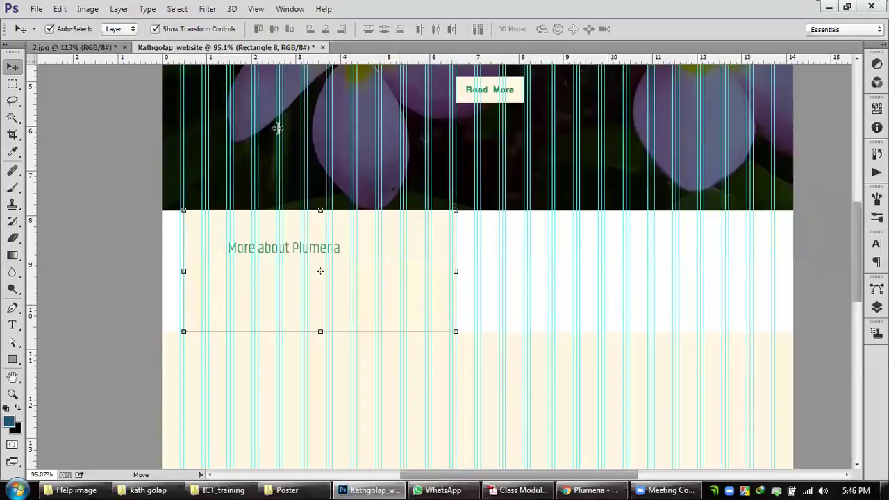
# Step: Examine the Hello There, Testimonials and A/B/C card sections in the 2.jpg reference
pyautogui.click(74, 46)
pyautogui.scroll(1, 392, 215)
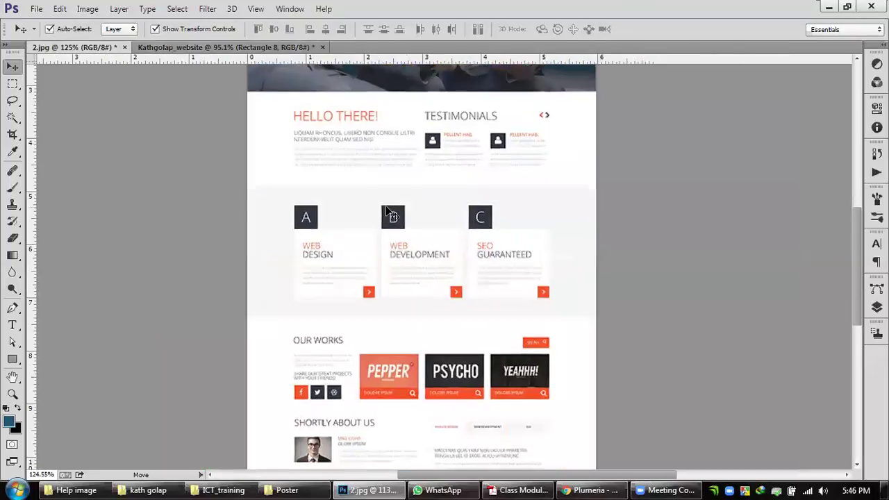
pyautogui.scroll(2, 393, 215)
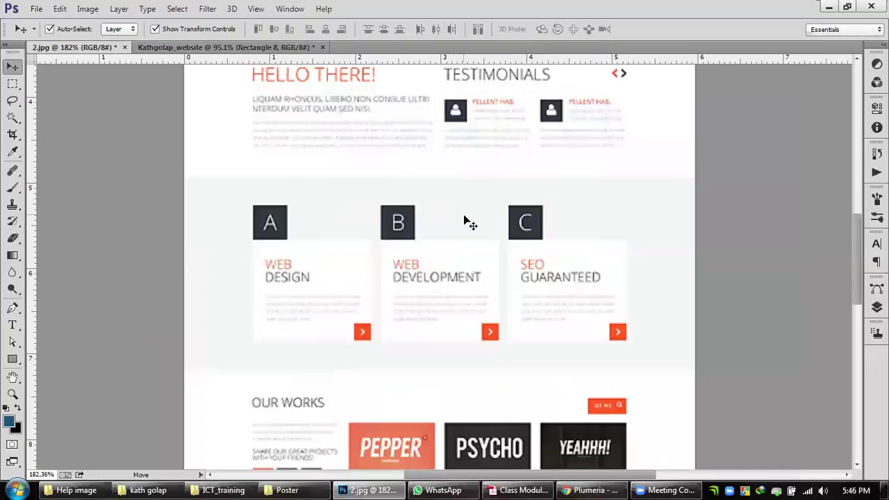
pyautogui.moveTo(490, 150); pyautogui.dragTo(492, 238)
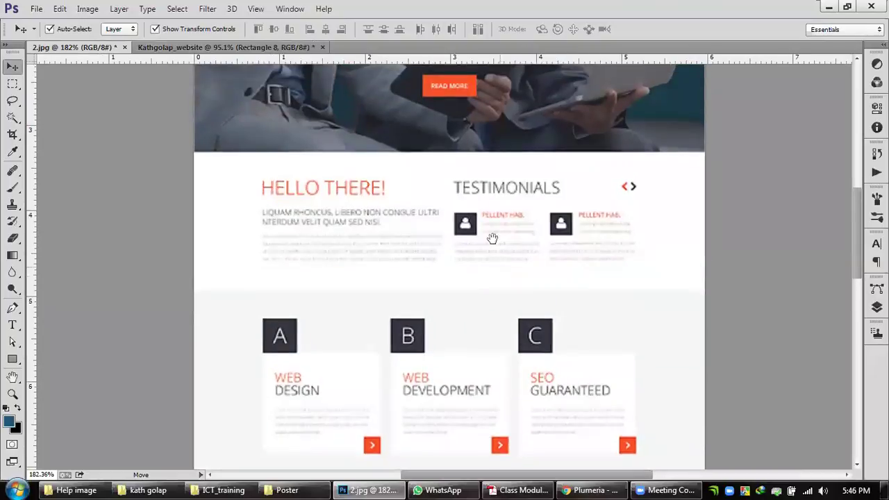
pyautogui.scroll(1, 544, 230)
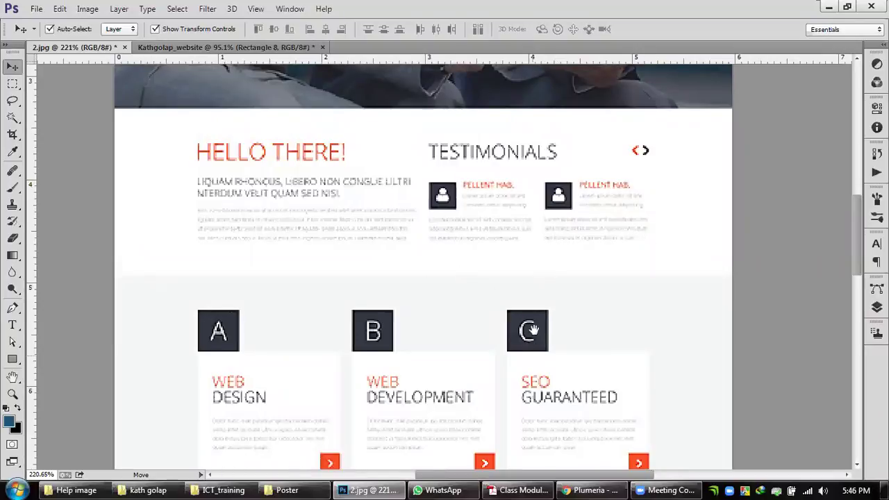
pyautogui.moveTo(530, 322); pyautogui.dragTo(542, 179)
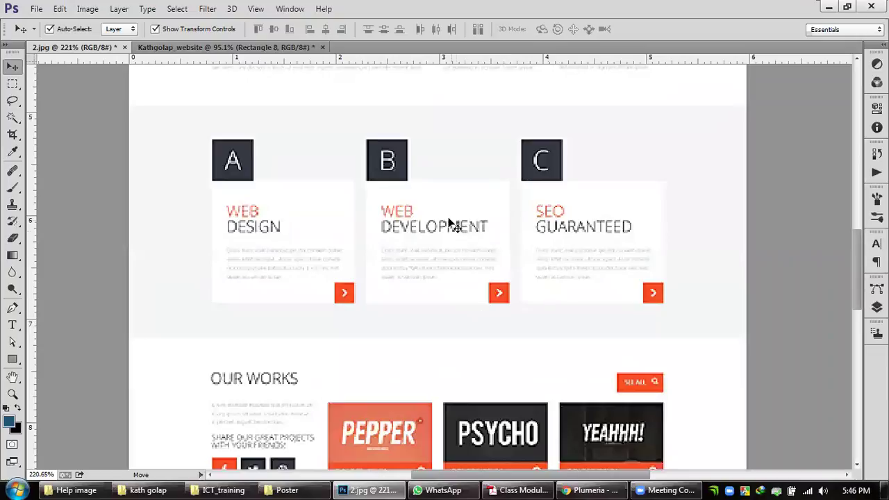
pyautogui.scroll(3, 433, 264)
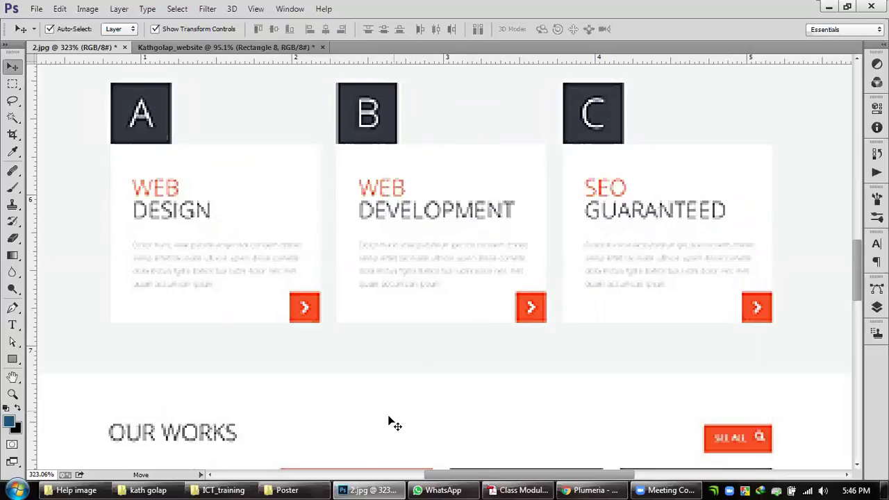
# Step: Close the Poster folder window, then compare 2.jpg at 100% with the whole Kathgolap_website page
pyautogui.click(301, 486)
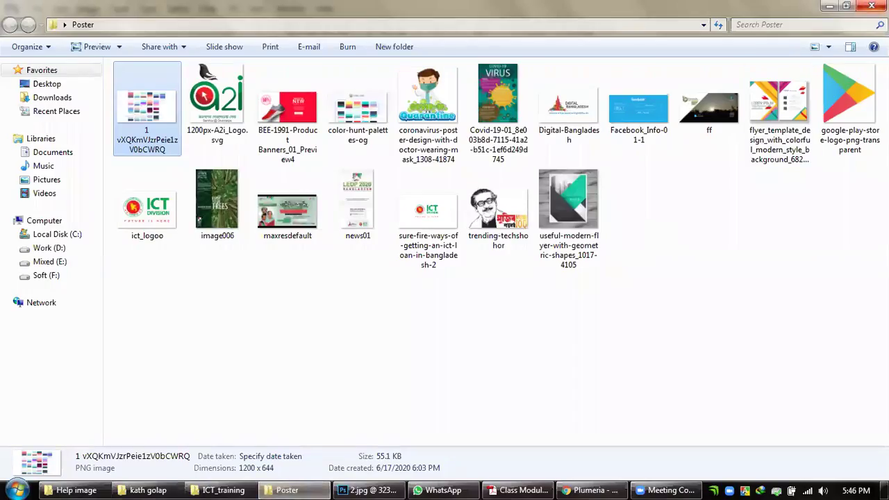
pyautogui.click(871, 5)
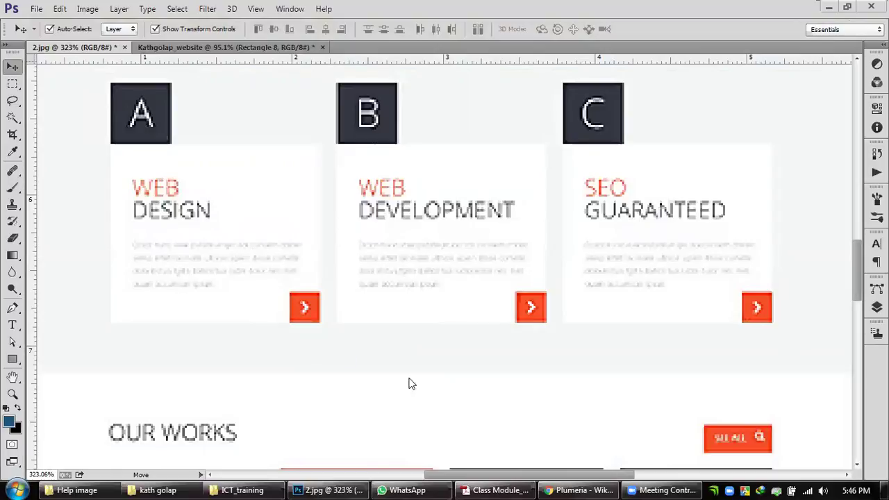
pyautogui.click(15, 393)
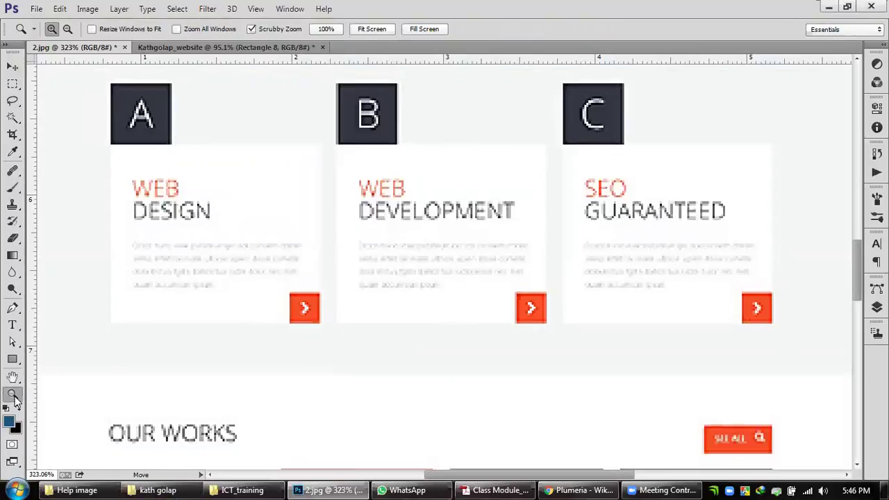
pyautogui.doubleClick(14, 395)
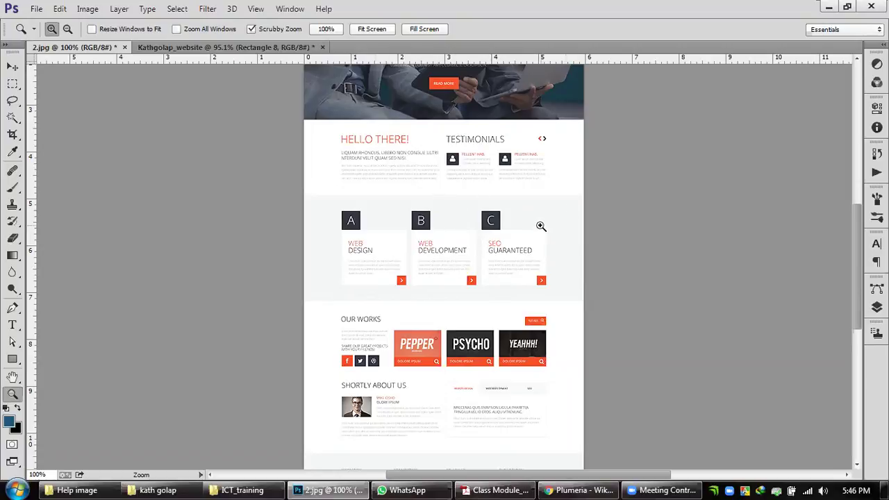
pyautogui.click(229, 47)
pyautogui.scroll(-5, 513, 222)
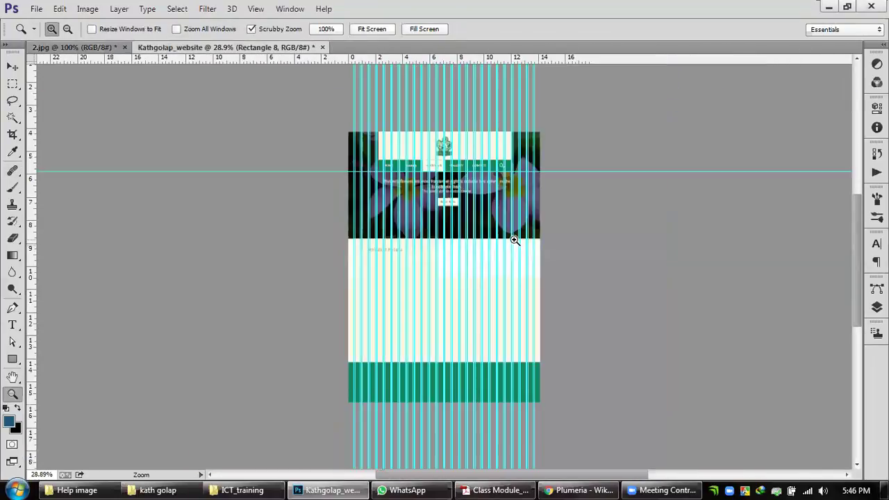
pyautogui.scroll(2, 539, 329)
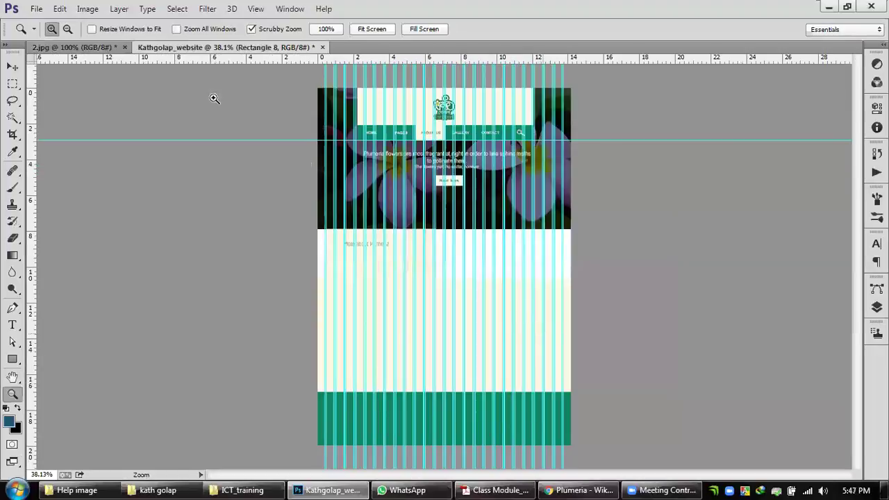
# Step: Place vertical guides in 2.jpg at the left and right edges of the content column
pyautogui.hotkey('ctrl', 'Tab')
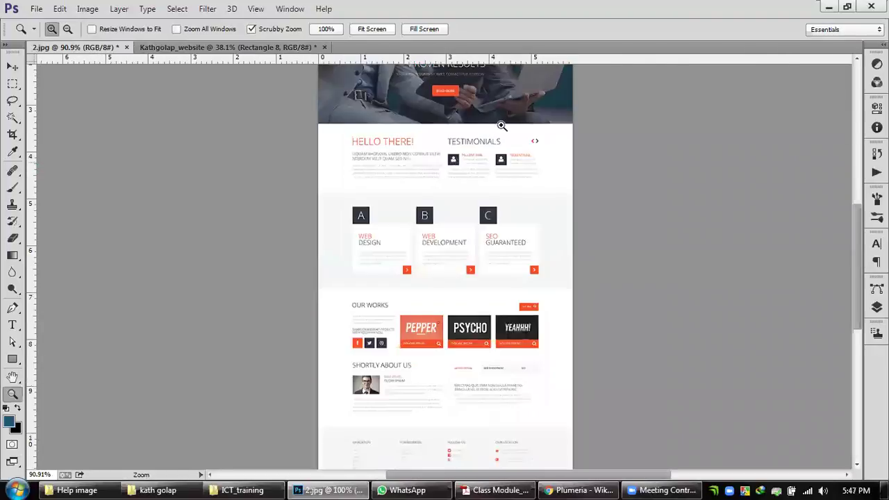
pyautogui.scroll(-3, 502, 121)
pyautogui.scroll(1, 507, 83)
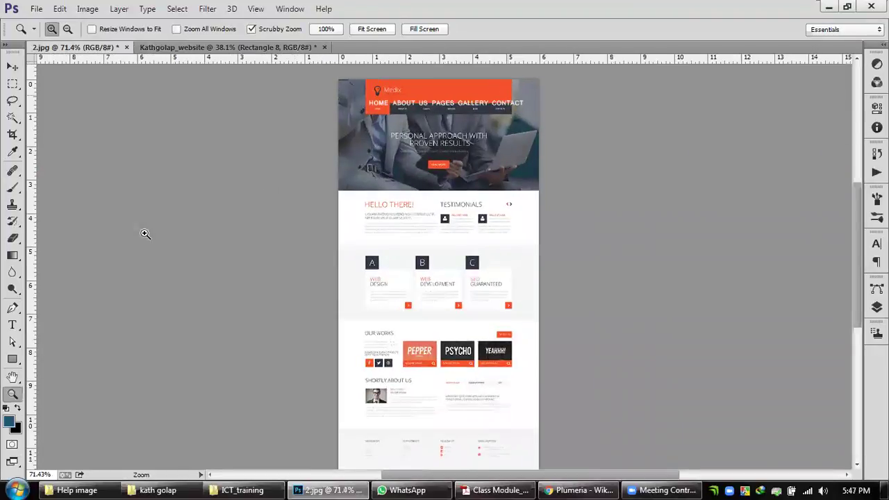
pyautogui.moveTo(250, 246); pyautogui.dragTo(366, 184)
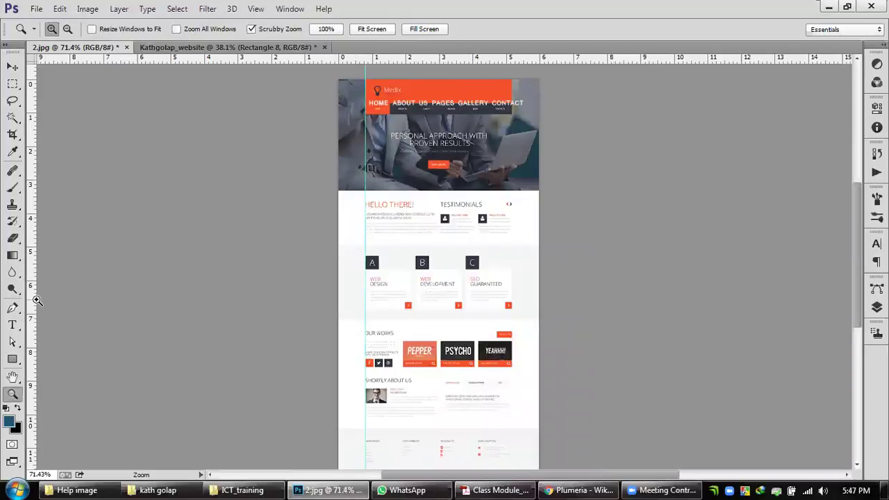
pyautogui.moveTo(35, 301); pyautogui.dragTo(472, 192)
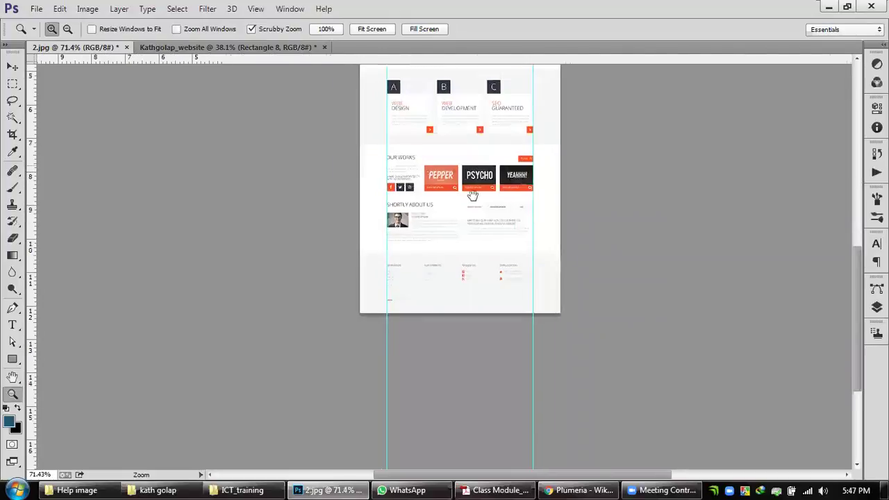
# Step: Check how the sections of 2.jpg align between the two guides and compare this with the header edges in Kathgolap_website
pyautogui.moveTo(520, 91); pyautogui.dragTo(501, 204)
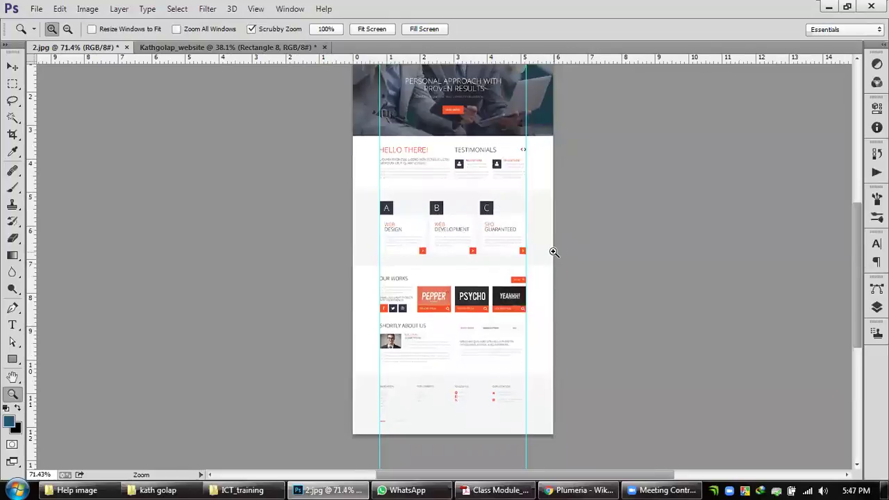
pyautogui.moveTo(539, 137); pyautogui.dragTo(506, 228)
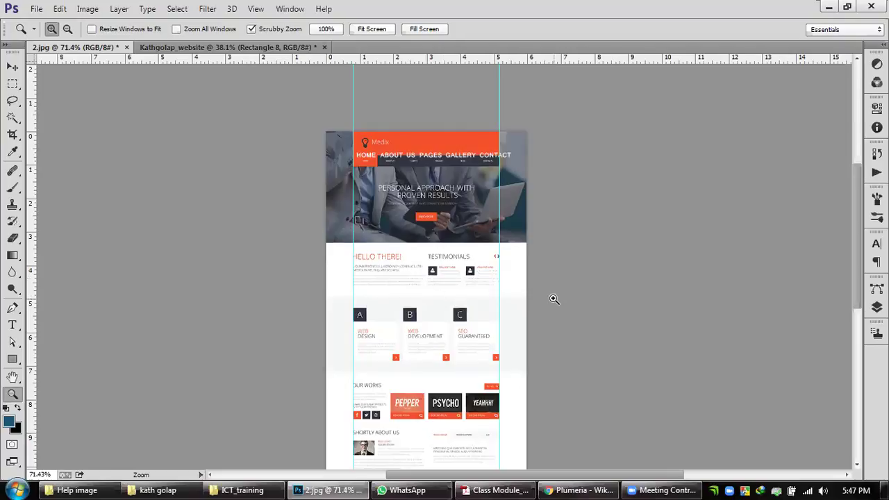
pyautogui.click(507, 298)
pyautogui.click(507, 298)
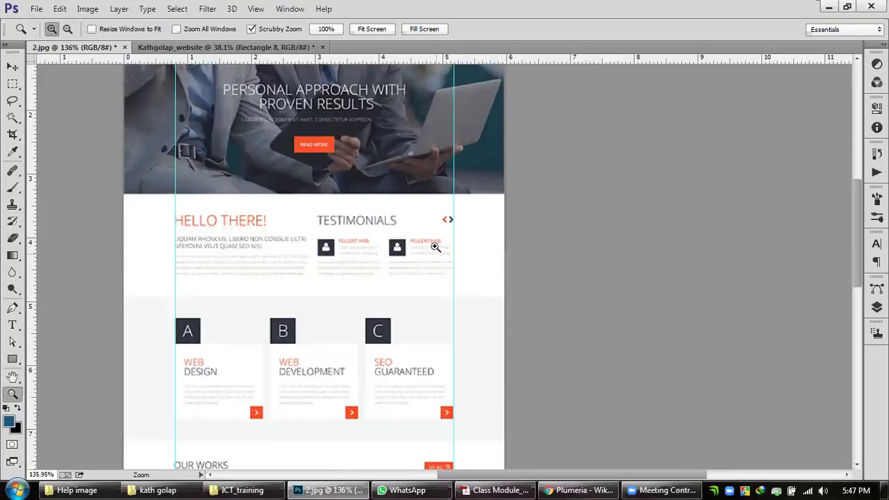
pyautogui.moveTo(322, 254); pyautogui.dragTo(340, 230)
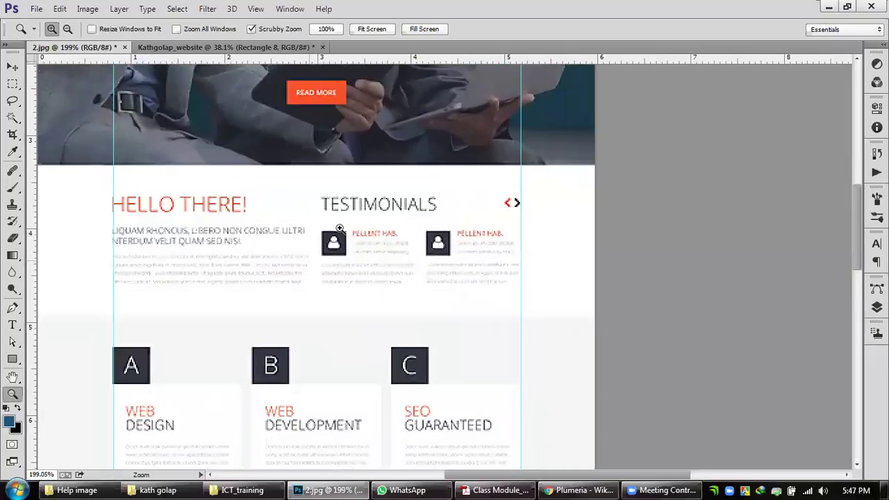
pyautogui.click(277, 46)
pyautogui.moveTo(415, 305); pyautogui.dragTo(340, 61)
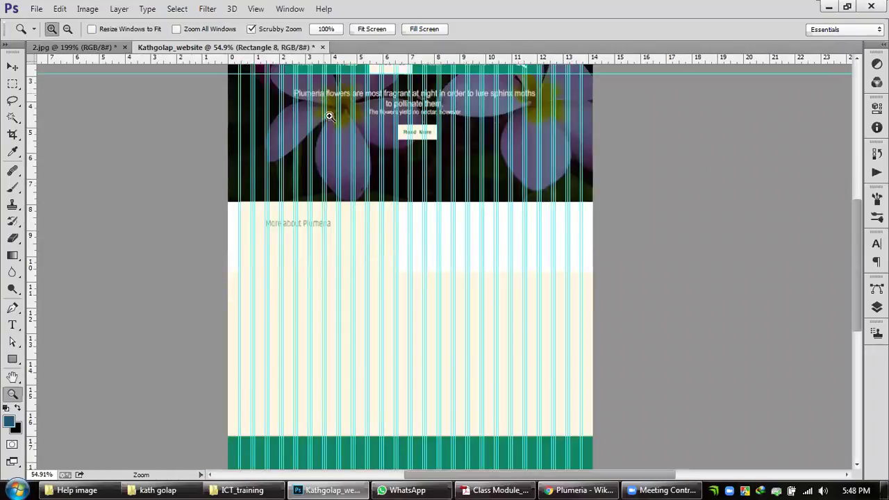
pyautogui.moveTo(327, 113); pyautogui.dragTo(365, 111)
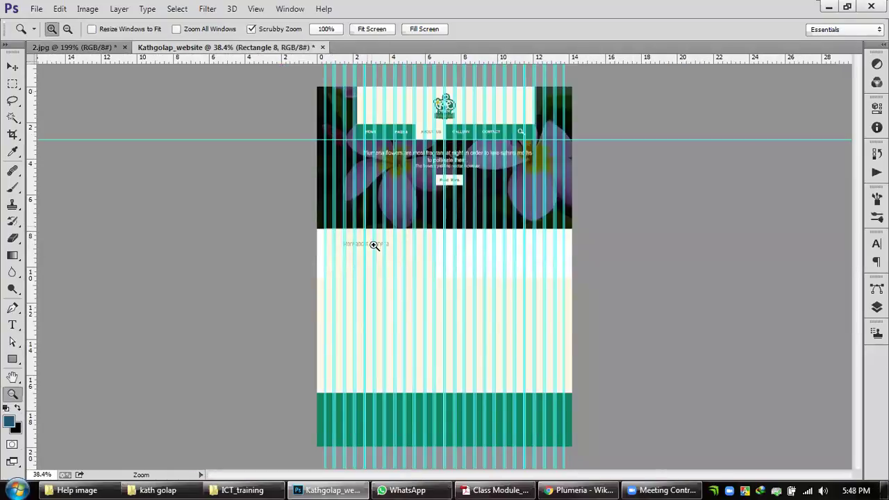
pyautogui.moveTo(361, 135); pyautogui.dragTo(361, 135)
pyautogui.moveTo(325, 241); pyautogui.dragTo(174, 406)
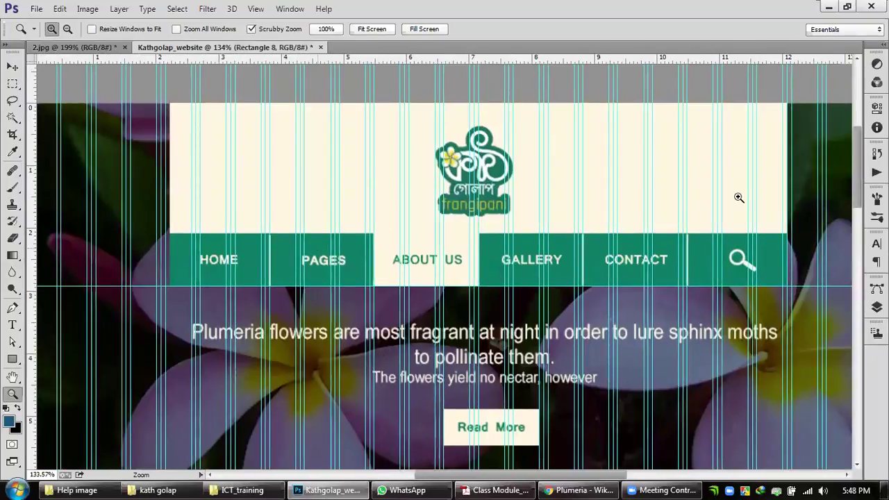
pyautogui.scroll(-1, 738, 198)
pyautogui.scroll(-1, 759, 204)
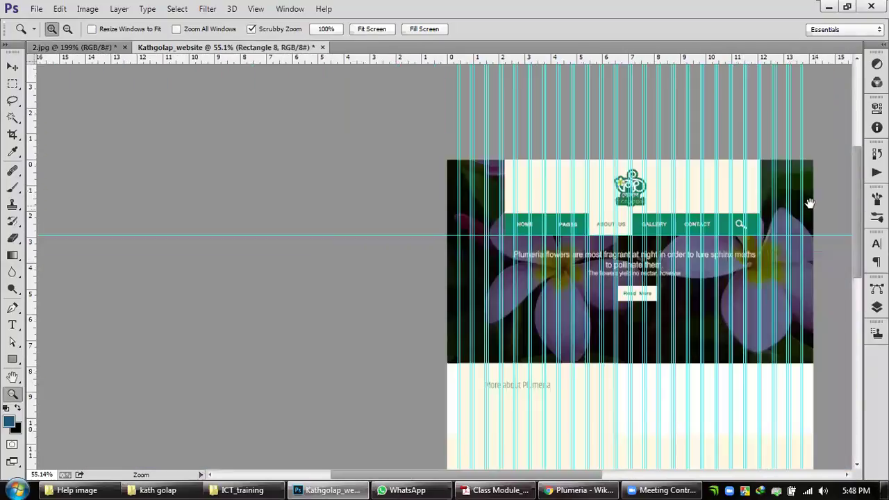
pyautogui.scroll(-1, 612, 186)
pyautogui.scroll(1, 562, 186)
pyautogui.scroll(1, 564, 184)
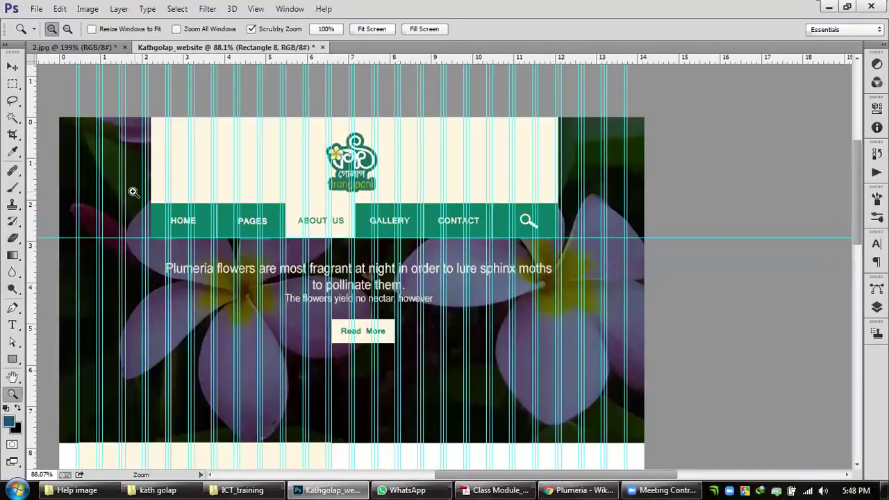
pyautogui.scroll(2, 131, 153)
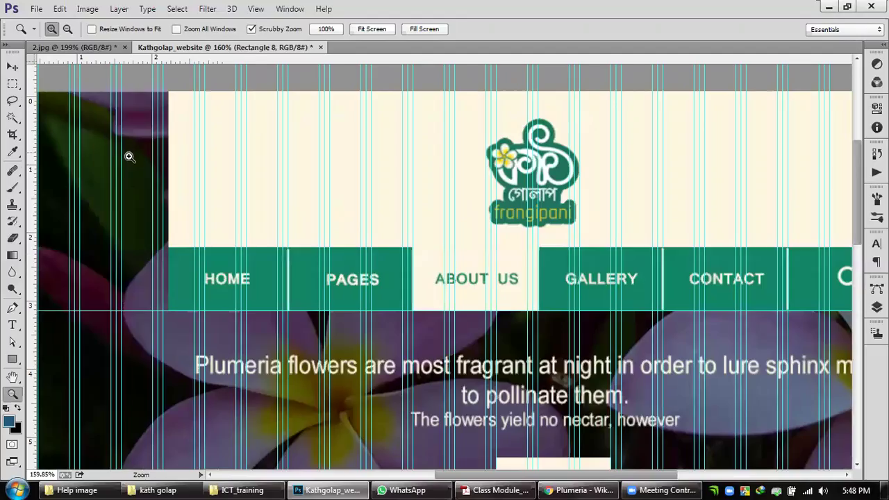
# Step: Extend the left edge of the cream header rectangle to the nearest column guide
pyautogui.press('v')
pyautogui.scroll(1, 184, 164)
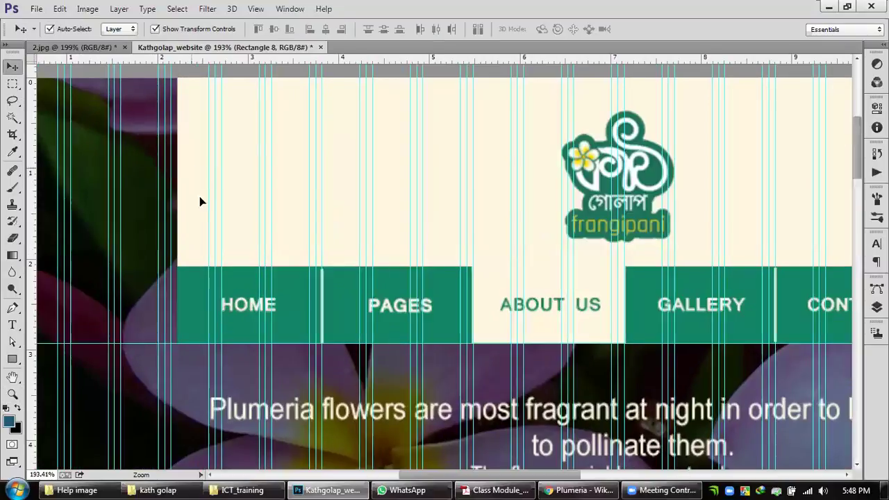
pyautogui.moveTo(177, 199); pyautogui.dragTo(171, 200)
pyautogui.press('Return')
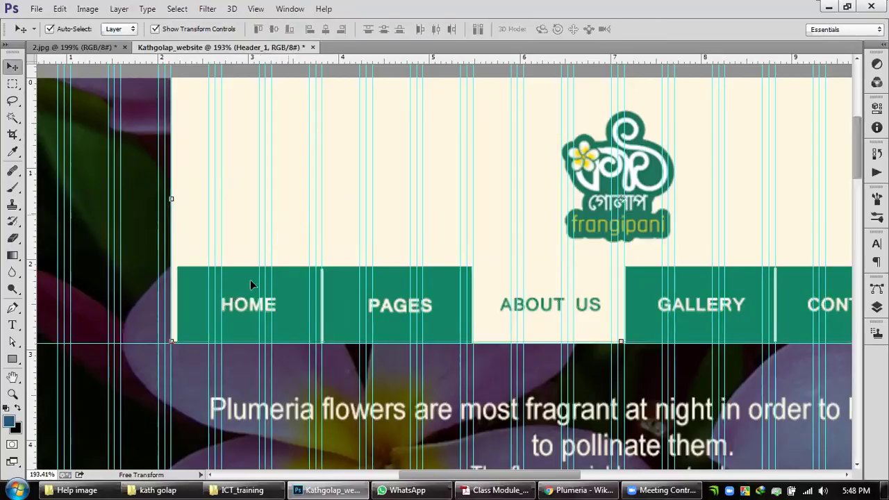
# Step: Stretch the green button bar to 100.70% width so its left edge lines up with the cream header
pyautogui.scroll(3, 202, 319)
pyautogui.click(190, 306)
pyautogui.hotkey('ctrl', 't')
pyautogui.moveTo(159, 294); pyautogui.dragTo(148, 294)
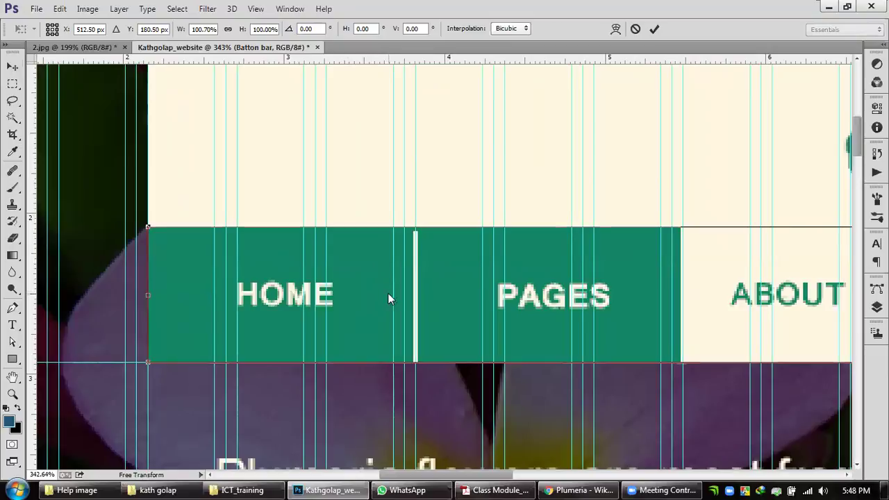
pyautogui.press('Return')
# Step: Narrow the cream ABOUT US block to 99.18% width so its left edge sits on the guide beside PAGES
pyautogui.scroll(-3, 609, 283)
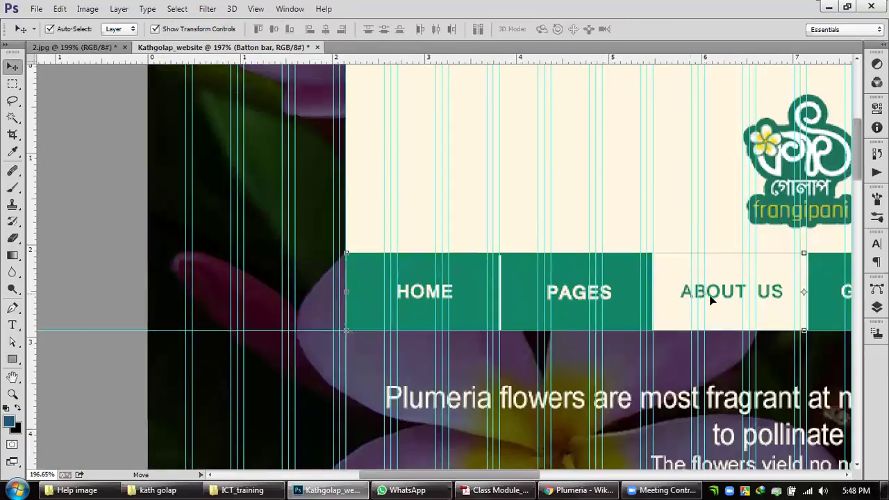
pyautogui.scroll(5, 620, 286)
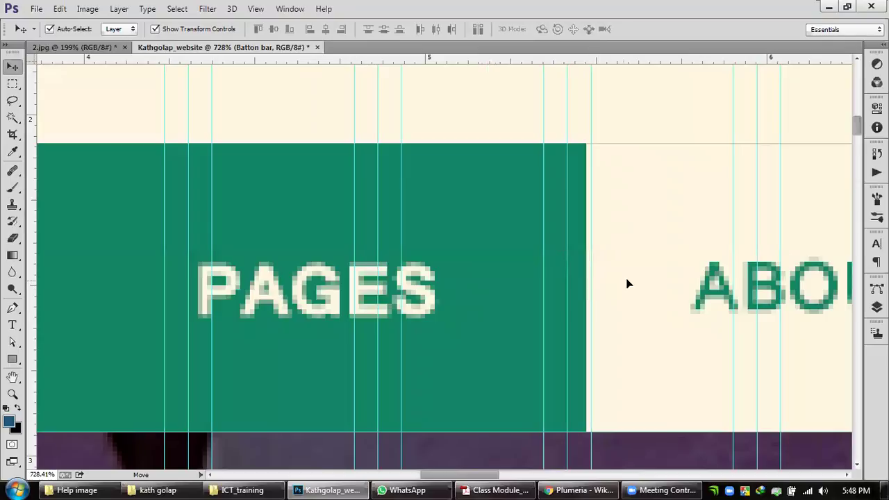
pyautogui.click(587, 305)
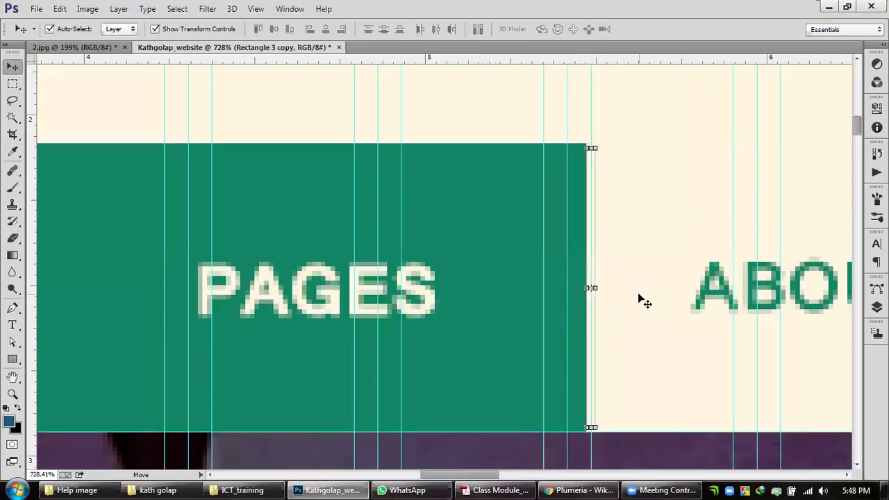
pyautogui.click(631, 278)
pyautogui.moveTo(589, 285); pyautogui.dragTo(594, 285)
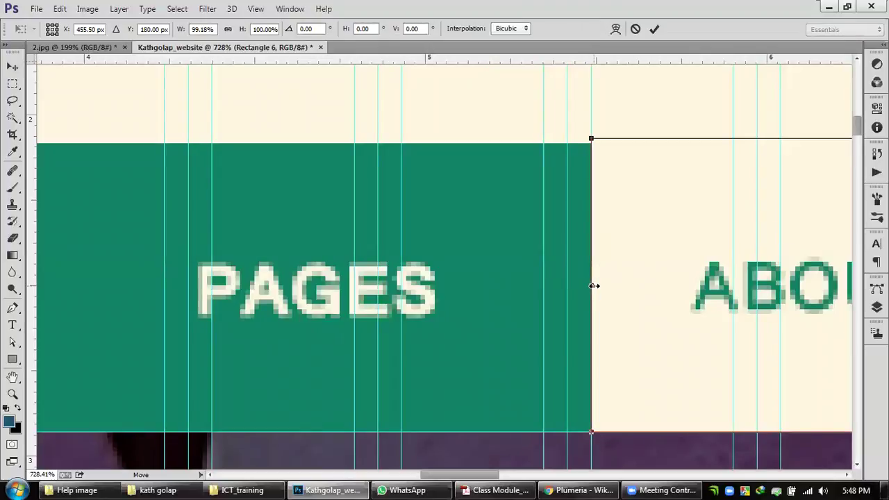
pyautogui.press('Return')
# Step: Align the right edge of the cream ABOUT US block with the guide beside GALLERY
pyautogui.scroll(-5, 594, 285)
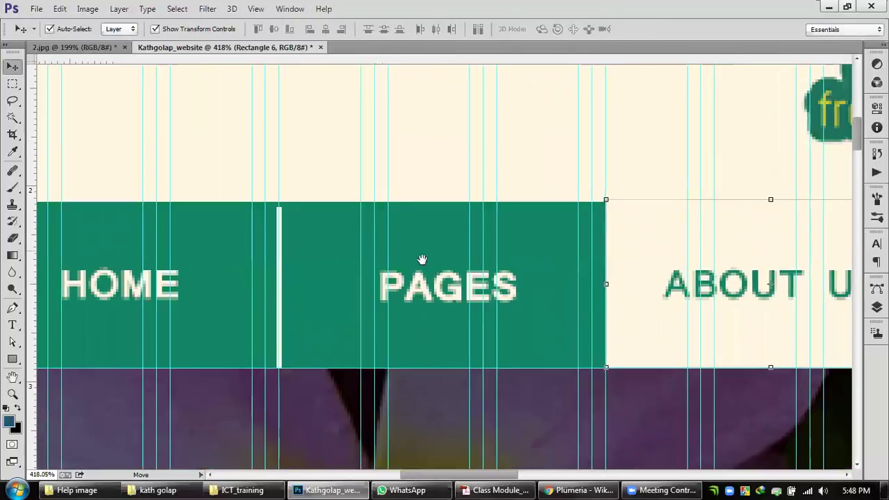
pyautogui.moveTo(727, 249); pyautogui.dragTo(387, 257)
pyautogui.scroll(3, 595, 290)
pyautogui.hotkey('ctrl', 't')
pyautogui.moveTo(592, 283); pyautogui.dragTo(588, 283)
pyautogui.press('Return')
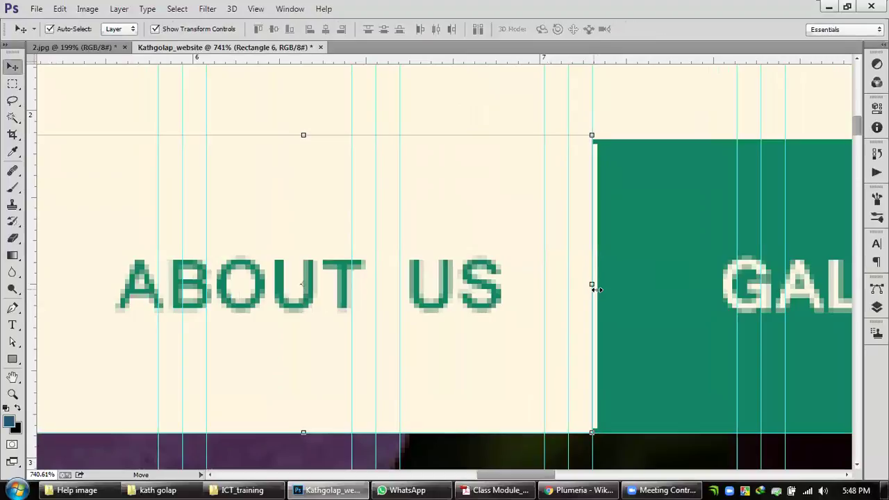
# Step: Delete the thin divider strip between ABOUT US and GALLERY, and check the whole header
pyautogui.click(605, 258)
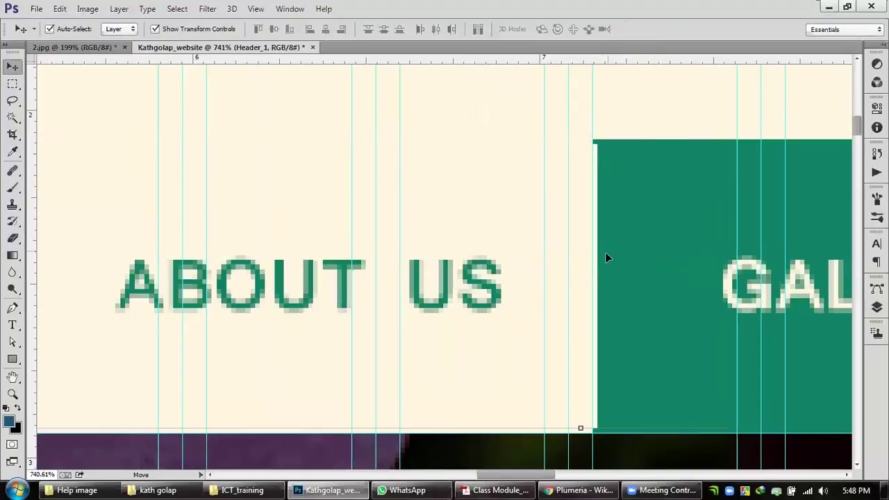
pyautogui.click(595, 273)
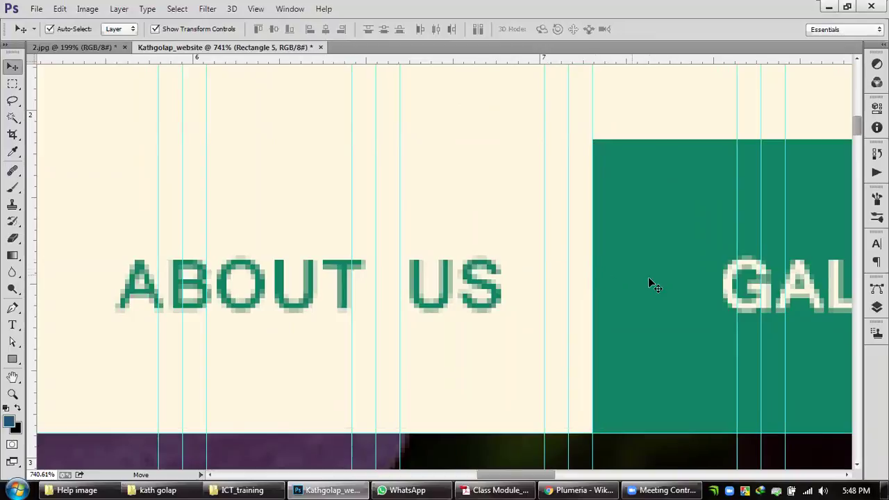
pyautogui.scroll(-10, 647, 277)
pyautogui.moveTo(812, 300); pyautogui.dragTo(597, 238)
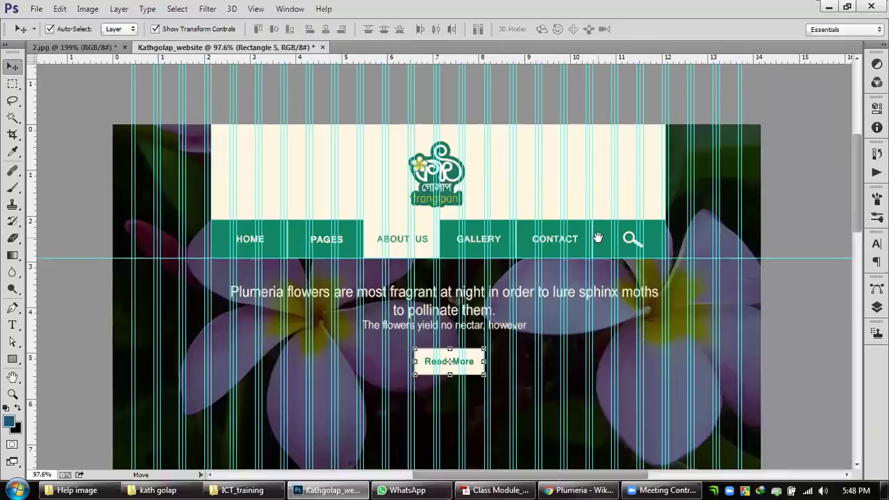
pyautogui.moveTo(597, 238); pyautogui.dragTo(666, 239)
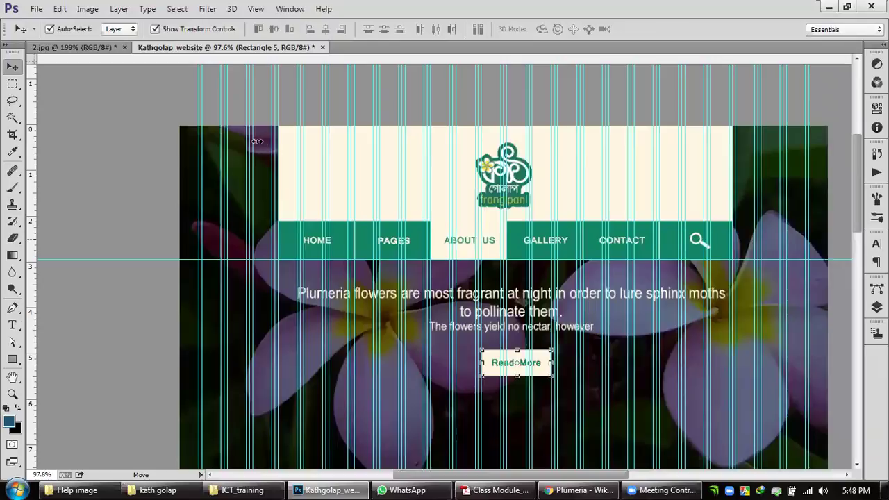
# Step: Extend the left edges of the cream header (100.70% width) and the green button bar to the middle guide of the gutter
pyautogui.scroll(10, 257, 141)
pyautogui.hotkey('ctrl', 't')
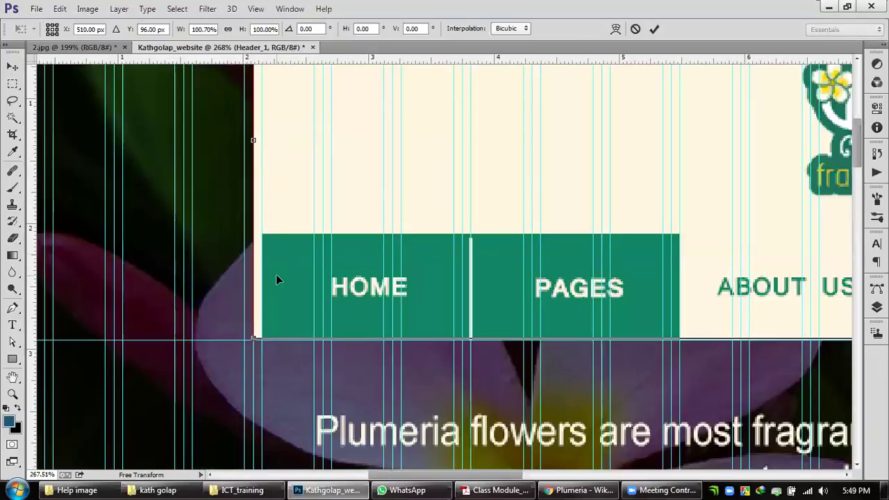
pyautogui.press('Return')
pyautogui.click(280, 269)
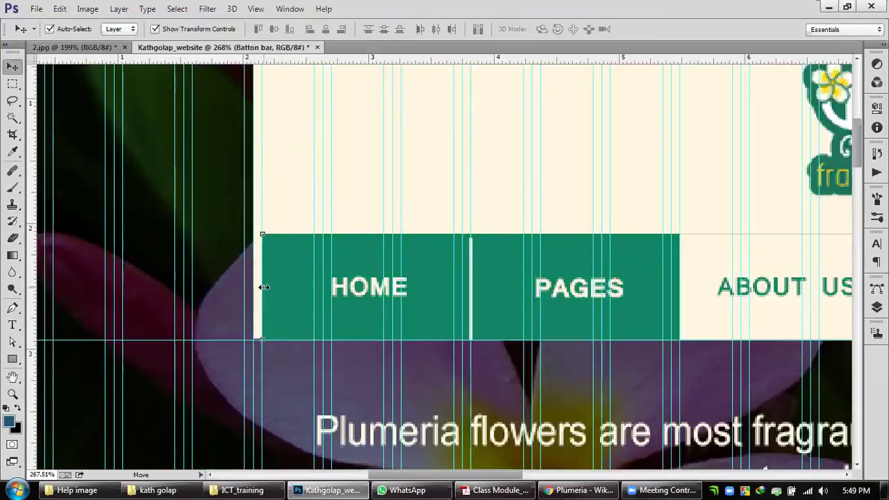
pyautogui.moveTo(264, 287); pyautogui.dragTo(258, 287)
pyautogui.press('Return')
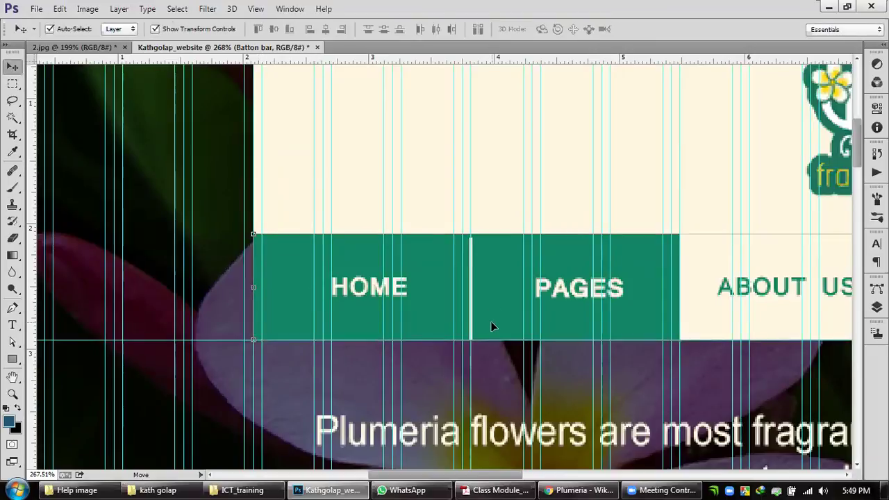
# Step: Pull in the left edge of the cream rectangle behind "More about Plumeria" to the guide on the header's left edge
pyautogui.scroll(-3, 490, 320)
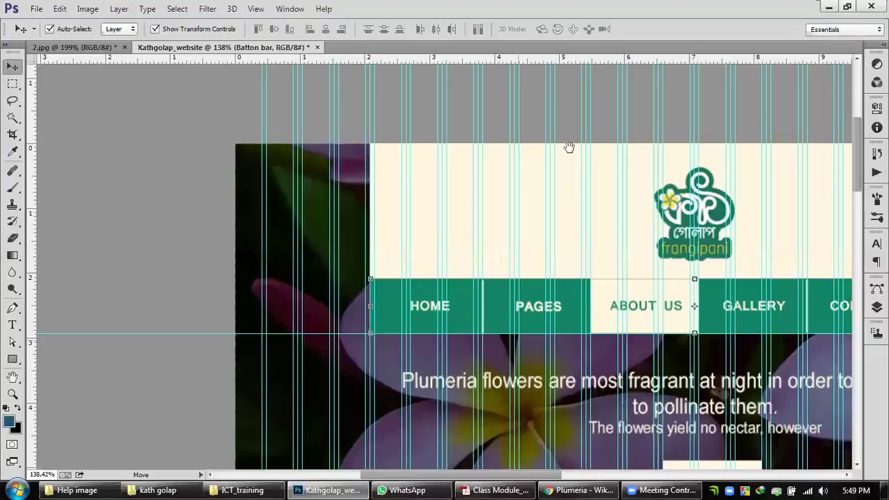
pyautogui.scroll(-2, 569, 145)
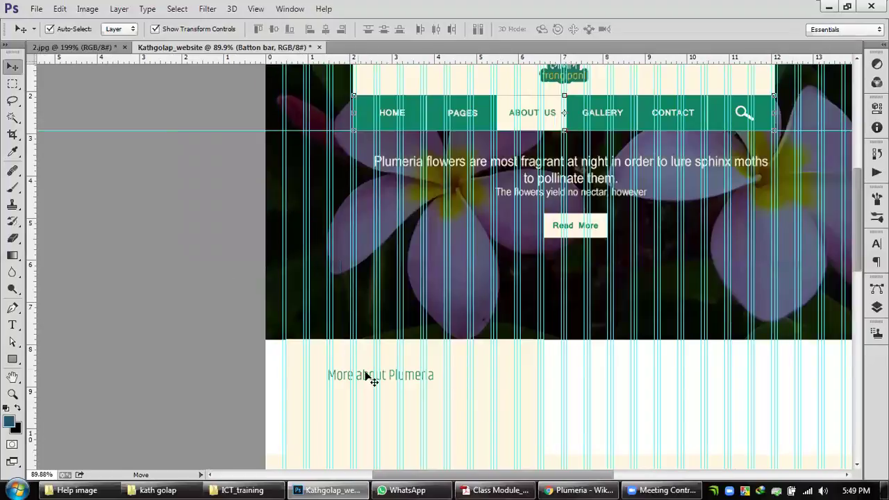
pyautogui.moveTo(426, 282); pyautogui.dragTo(403, 192)
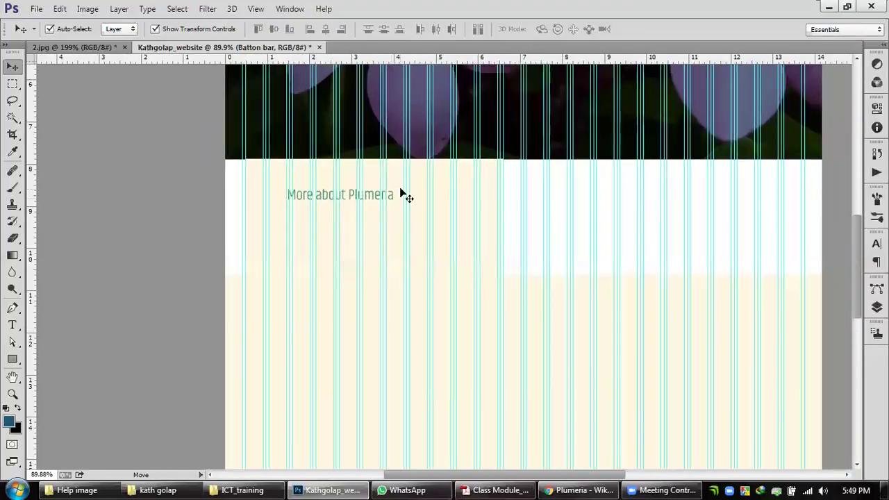
pyautogui.scroll(2, 352, 232)
pyautogui.click(323, 229)
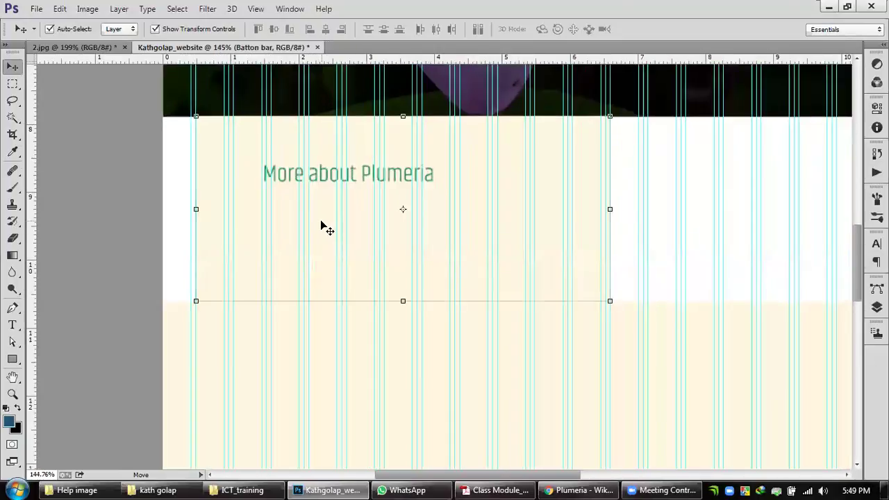
pyautogui.moveTo(197, 209); pyautogui.dragTo(306, 214)
pyautogui.press('Return')
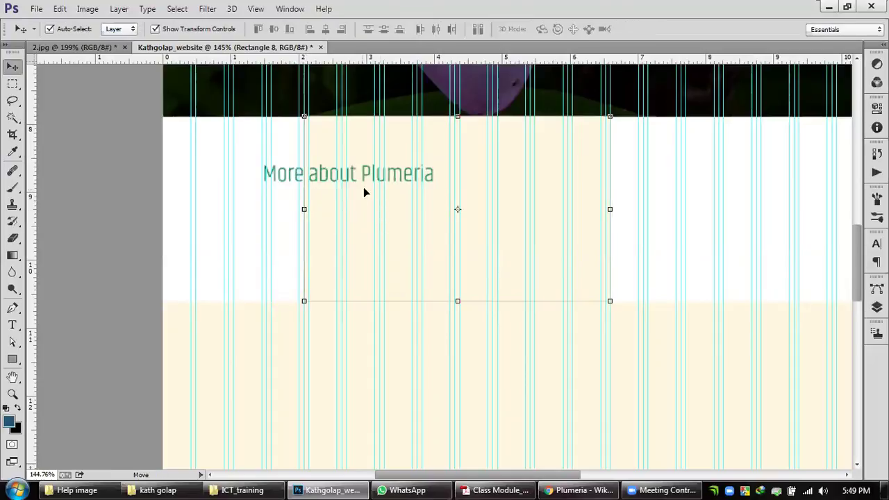
# Step: Move the "More about Plumeria" heading inside the cream rectangle, and raise the rectangle's lower edge above the cream section beneath it
pyautogui.moveTo(364, 177); pyautogui.dragTo(428, 167)
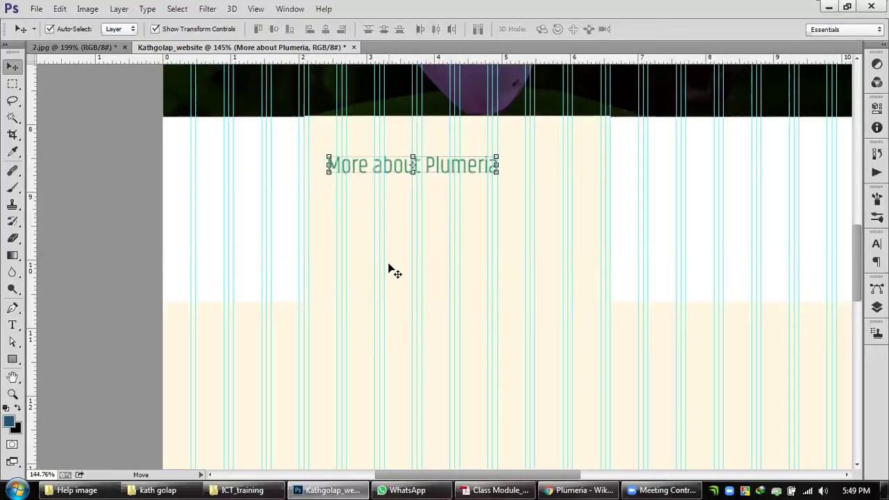
pyautogui.click(398, 303)
pyautogui.moveTo(452, 306); pyautogui.dragTo(456, 277)
pyautogui.press('Return')
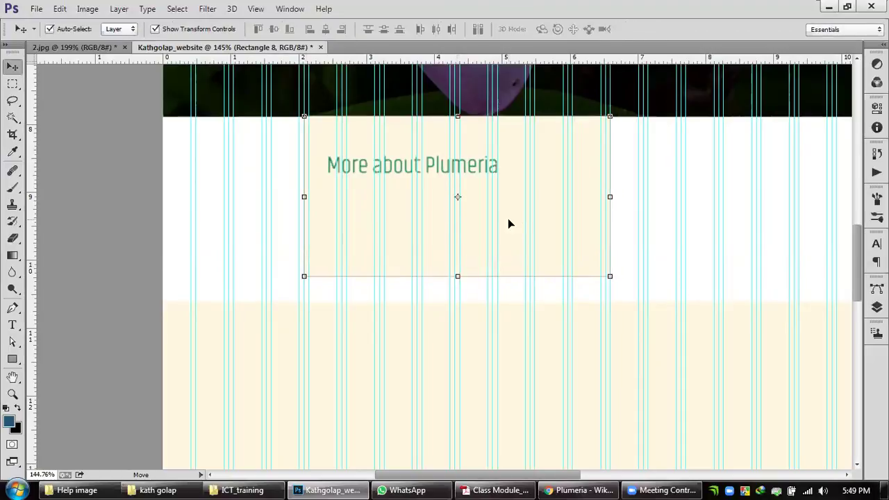
# Step: Examine the HELLO THERE!, TESTIMONIALS and lettered service-box layout in 2.jpg and compare it with the mockup's "More about Plumeria" area
pyautogui.scroll(-3, 514, 222)
pyautogui.scroll(-1, 615, 222)
pyautogui.moveTo(616, 222); pyautogui.dragTo(516, 229)
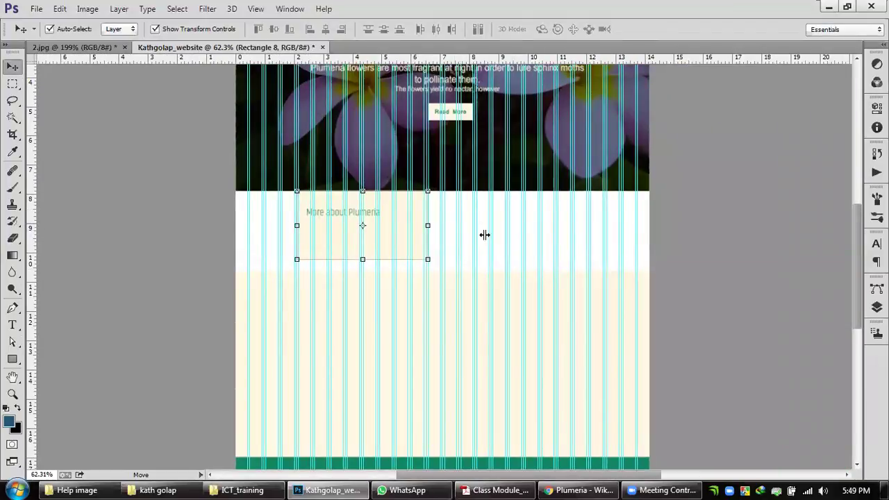
pyautogui.scroll(2, 451, 234)
pyautogui.scroll(1, 333, 229)
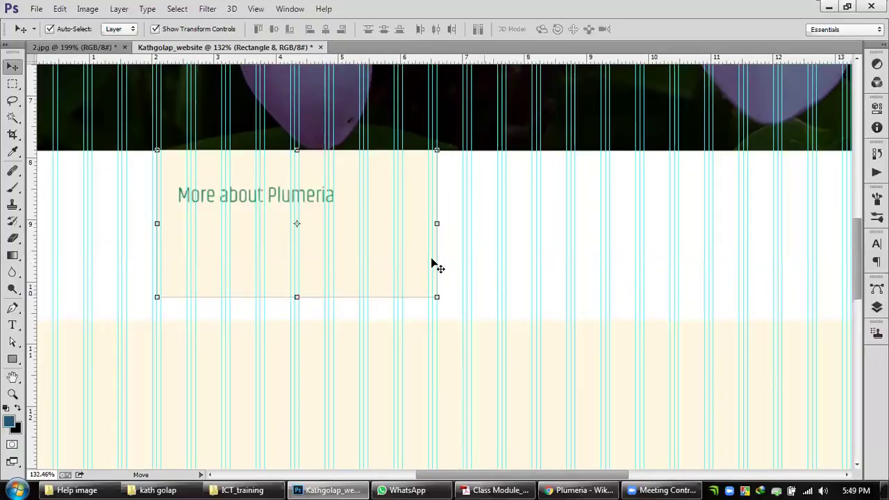
pyautogui.hotkey('ctrl', 'Tab')
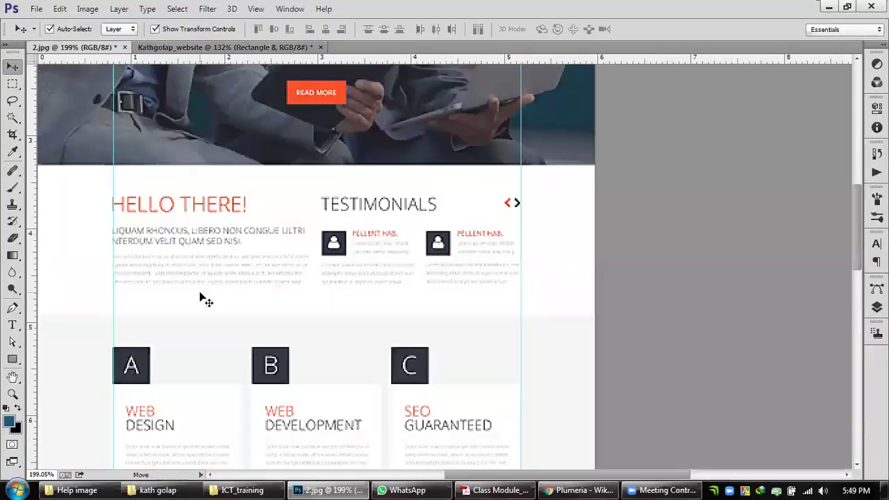
pyautogui.scroll(2, 204, 201)
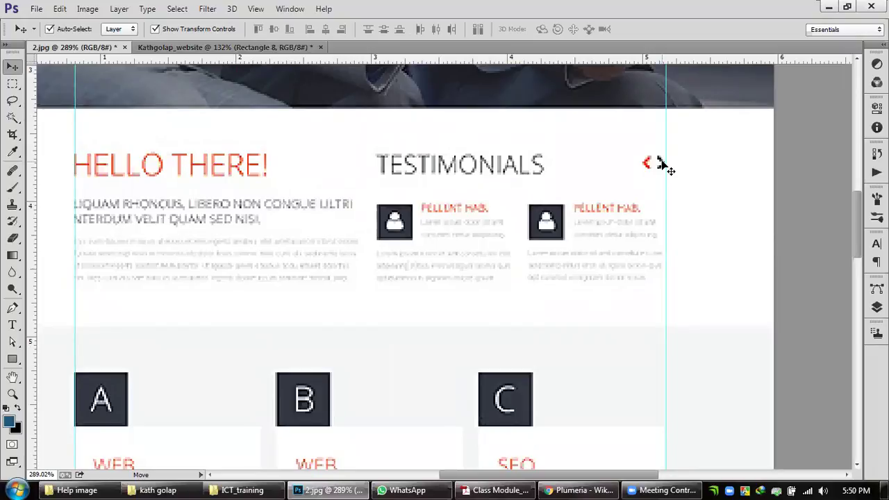
pyautogui.scroll(-3, 229, 199)
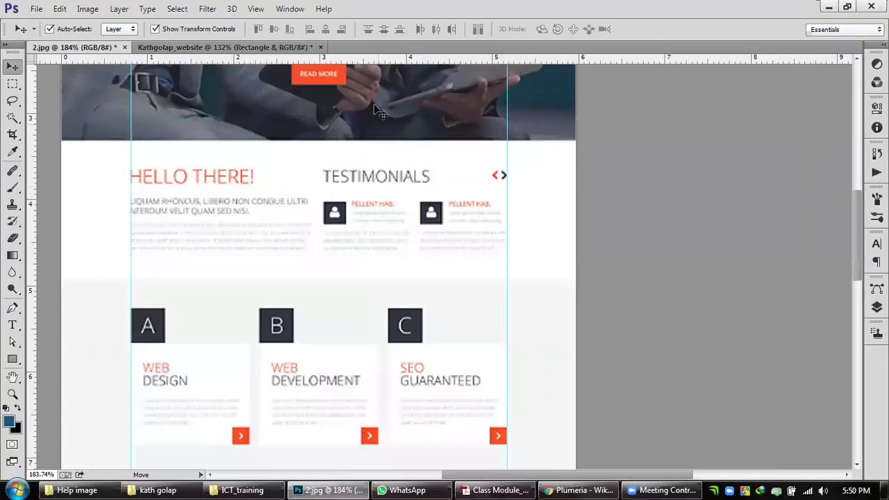
pyautogui.click(222, 48)
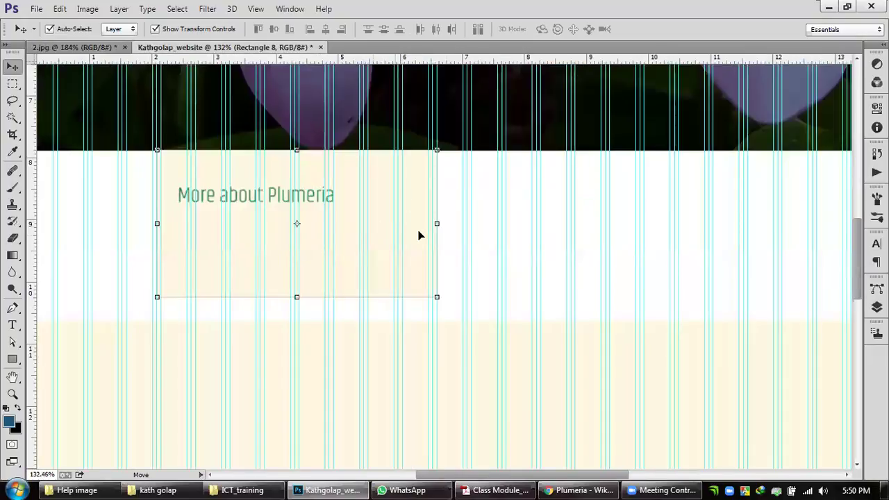
pyautogui.click(83, 47)
pyautogui.scroll(2, 203, 208)
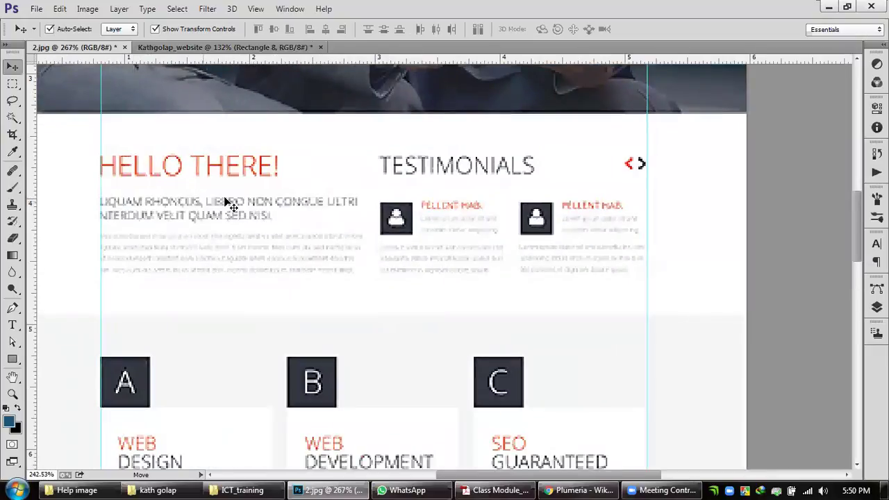
pyautogui.scroll(-3, 278, 302)
pyautogui.scroll(-2, 409, 141)
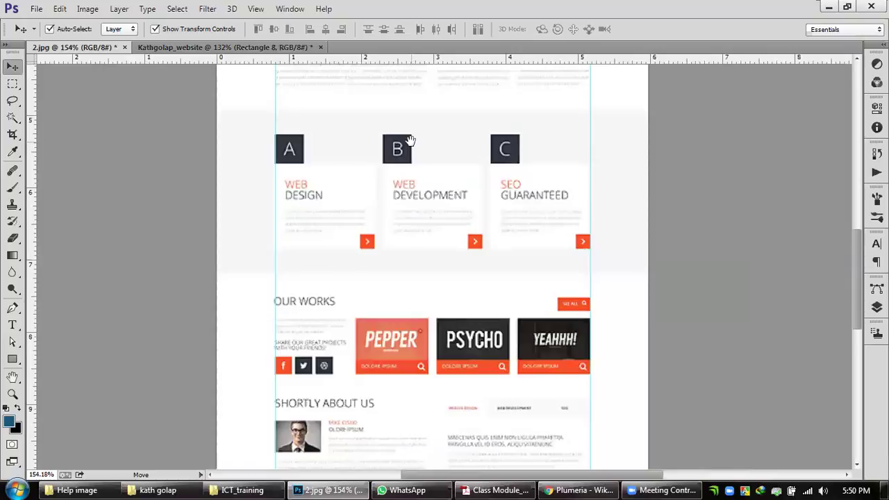
pyautogui.moveTo(409, 141); pyautogui.dragTo(410, 115)
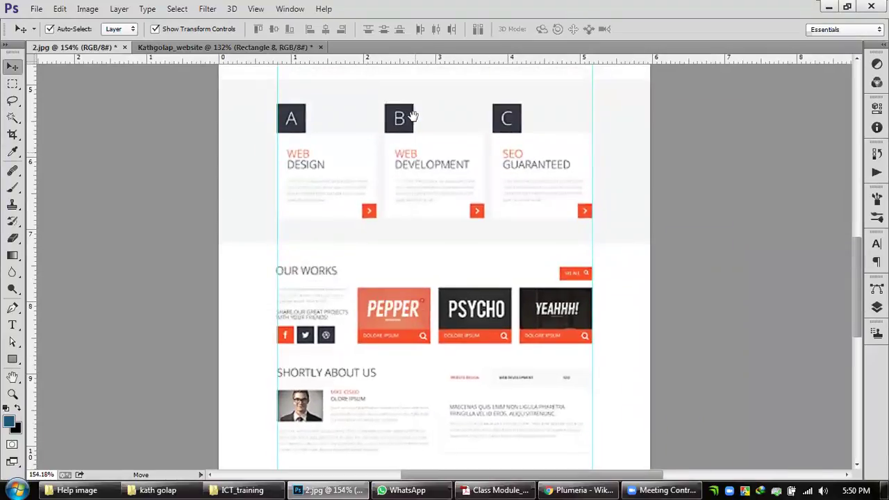
pyautogui.scroll(1, 408, 78)
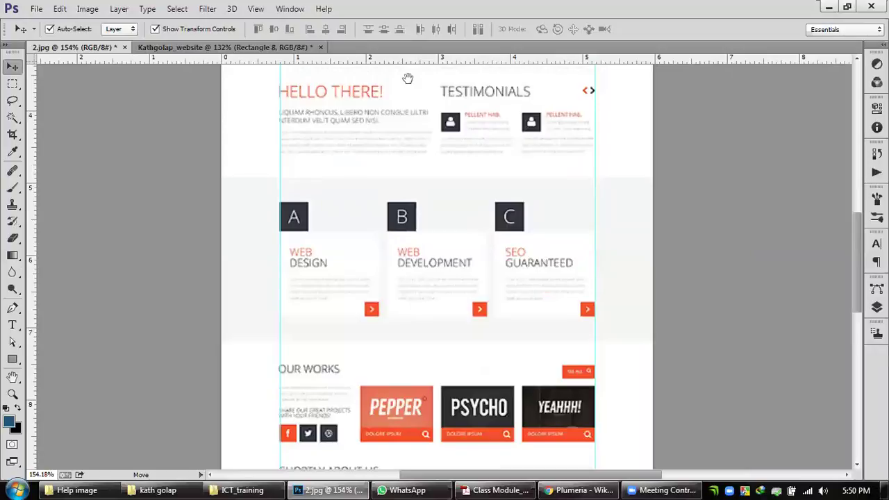
pyautogui.hotkey('ctrl', 'Tab')
pyautogui.scroll(-2, 439, 250)
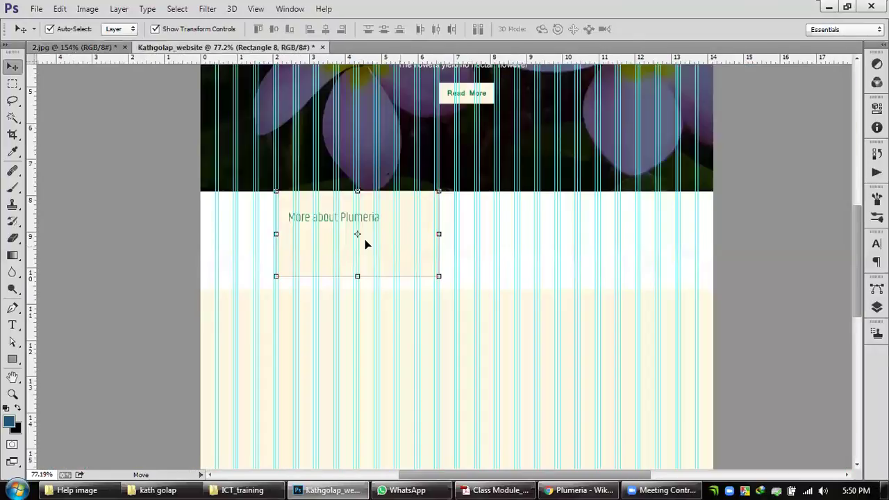
pyautogui.scroll(1, 365, 243)
pyautogui.scroll(1, 363, 246)
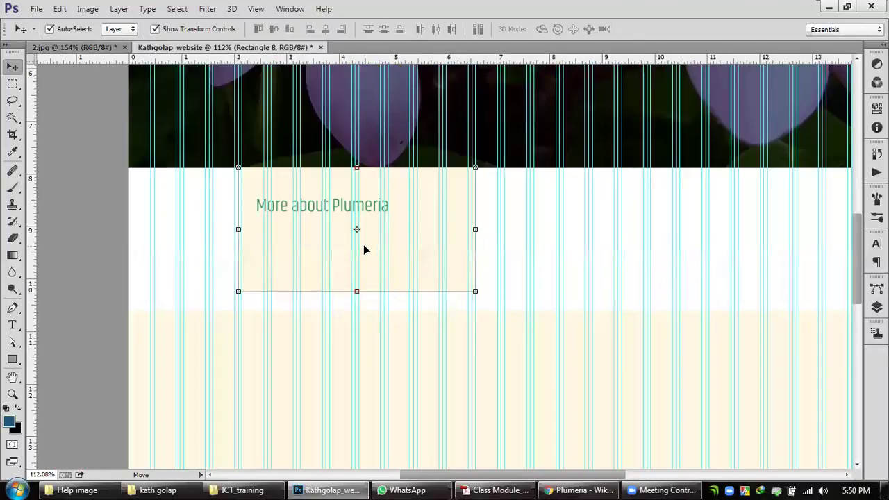
pyautogui.scroll(-2, 367, 250)
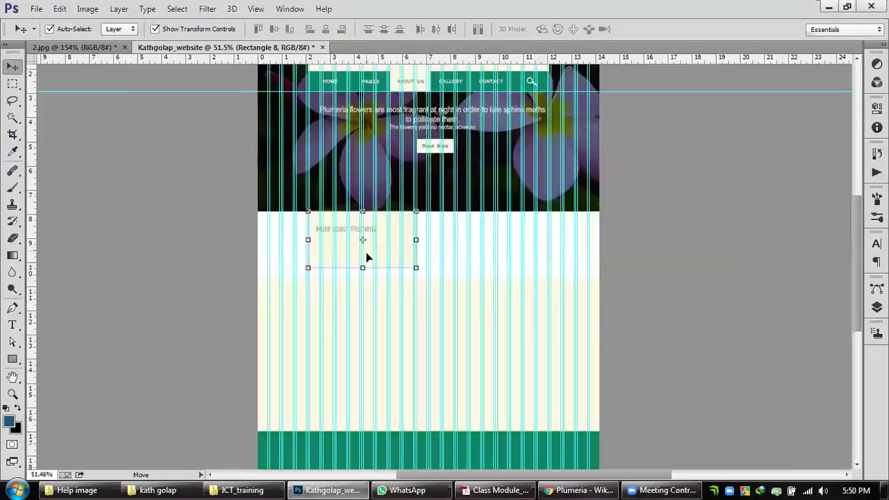
pyautogui.scroll(2, 366, 257)
pyautogui.scroll(1, 404, 246)
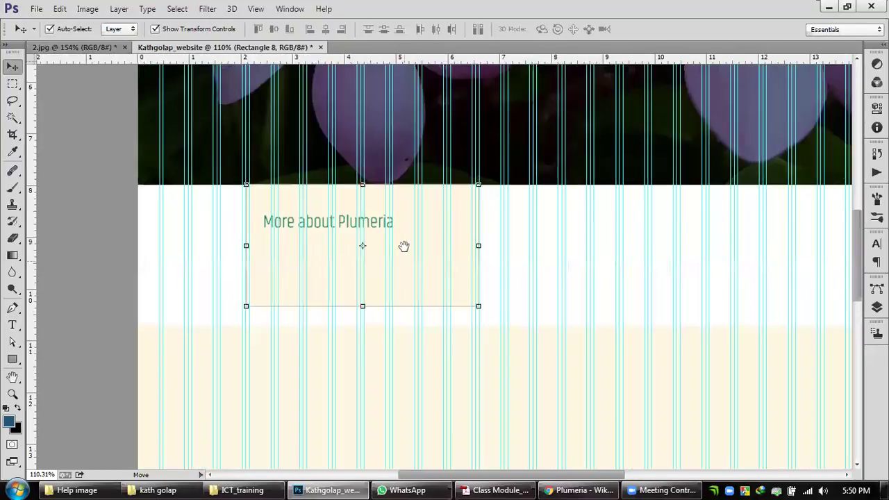
pyautogui.scroll(2, 397, 252)
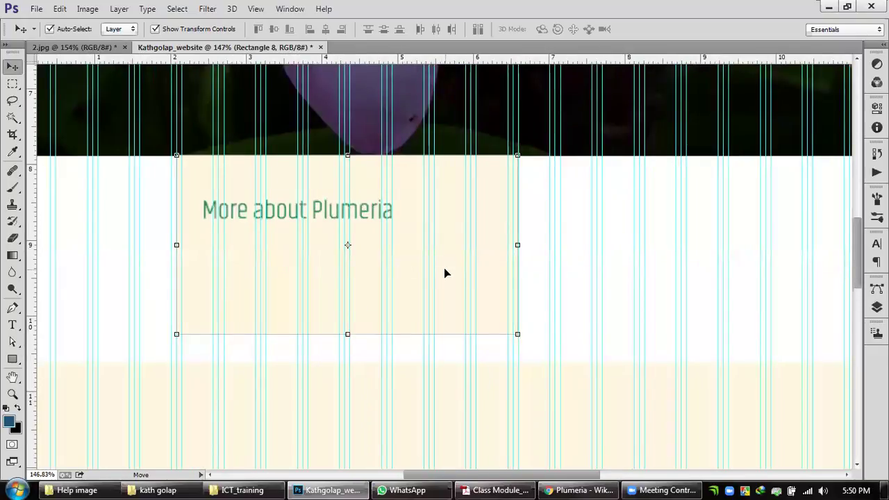
# Step: Duplicate the cream "More about Plumeria" rectangle on its right side, with the copy's right edge in line with the header's right edge
pyautogui.scroll(-5, 446, 272)
pyautogui.moveTo(550, 214); pyautogui.dragTo(529, 227)
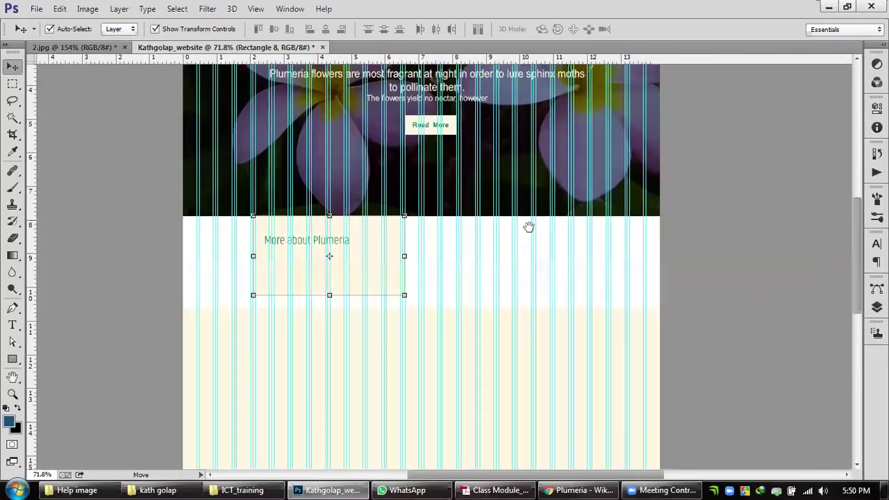
pyautogui.scroll(1, 380, 289)
pyautogui.scroll(2, 325, 273)
pyautogui.moveTo(318, 272); pyautogui.dragTo(563, 283)
pyautogui.scroll(3, 612, 129)
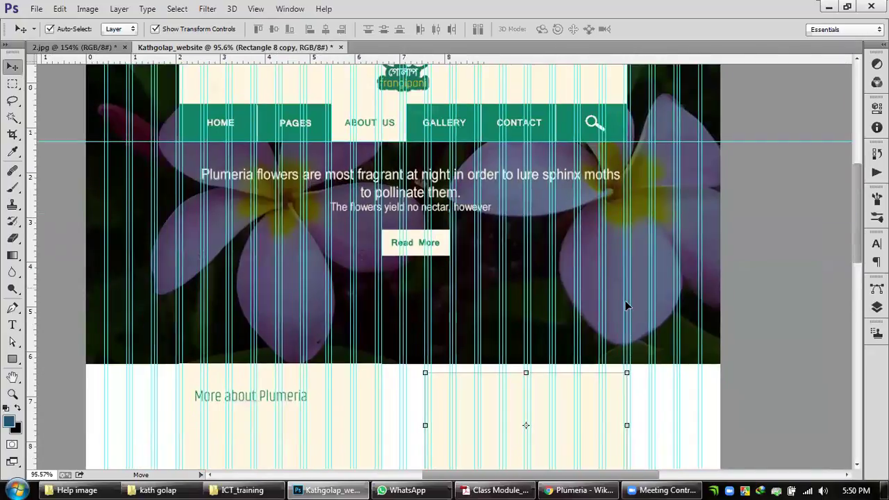
pyautogui.scroll(5, 459, 283)
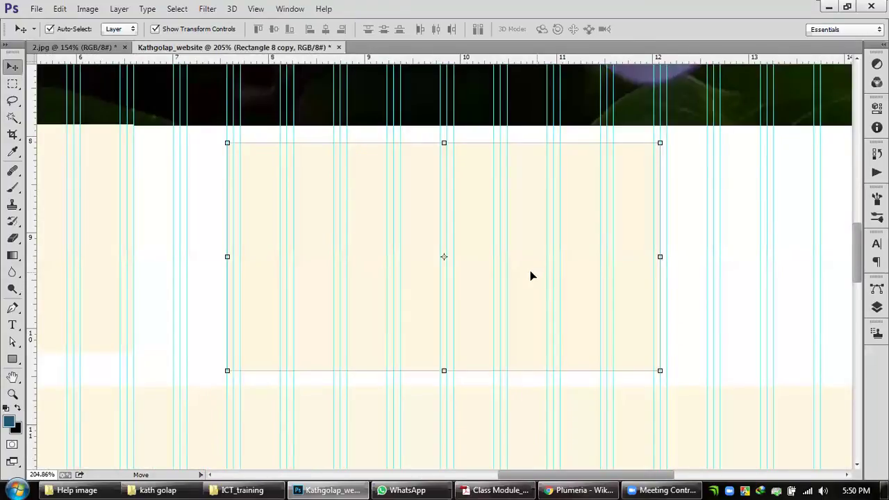
# Step: Align the upper edges of both cream rectangles with the bottom edge of the flower banner
pyautogui.moveTo(529, 271); pyautogui.dragTo(532, 257)
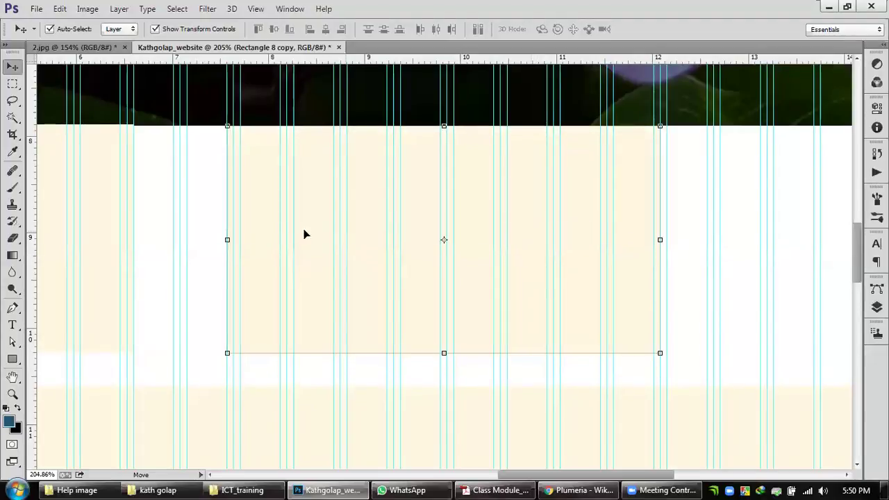
pyautogui.moveTo(98, 204); pyautogui.dragTo(96, 205)
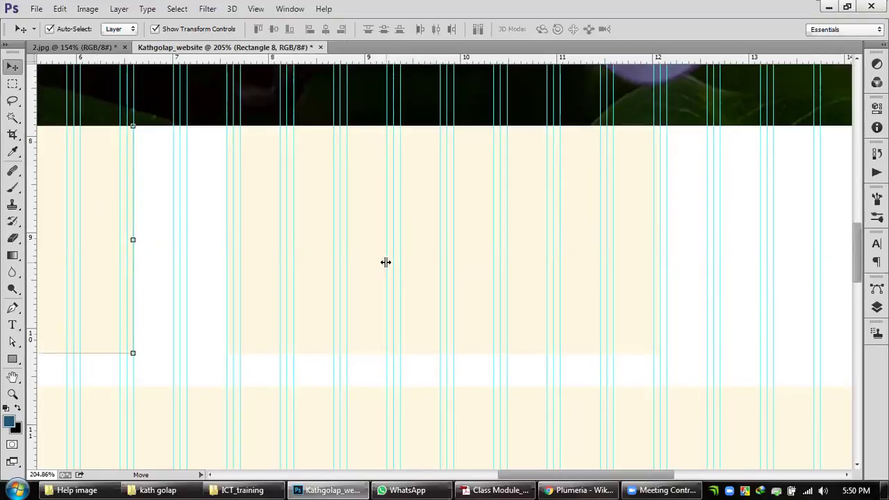
pyautogui.scroll(-3, 385, 262)
pyautogui.scroll(-3, 386, 261)
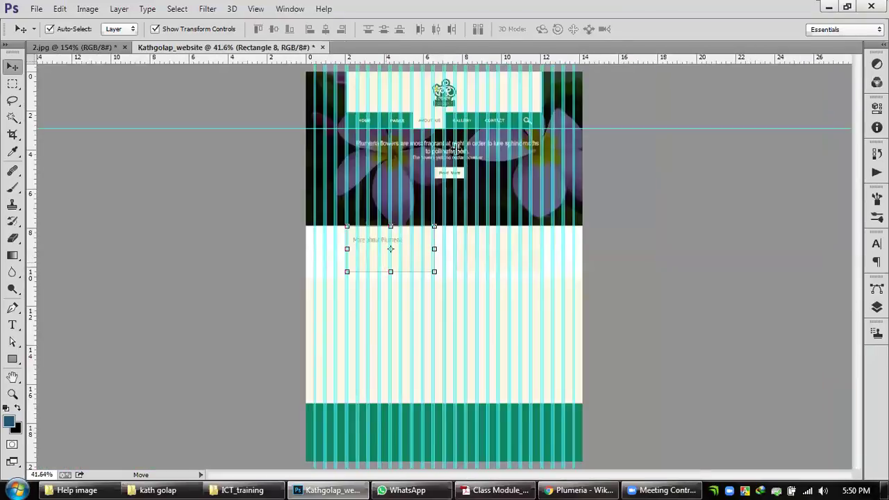
# Step: Extend the right edge of the cream rectangle behind "More about Plumeria" to the next column's guide, at 110.15% width
pyautogui.scroll(2, 468, 140)
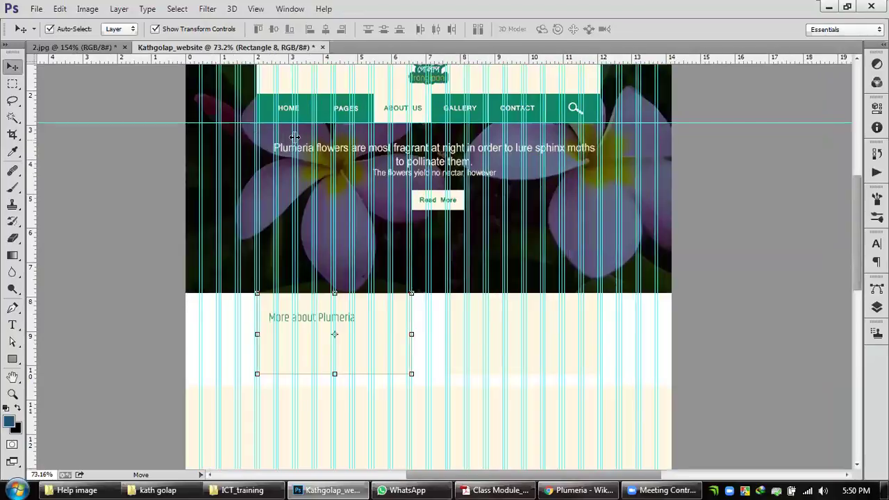
pyautogui.scroll(-2, 423, 123)
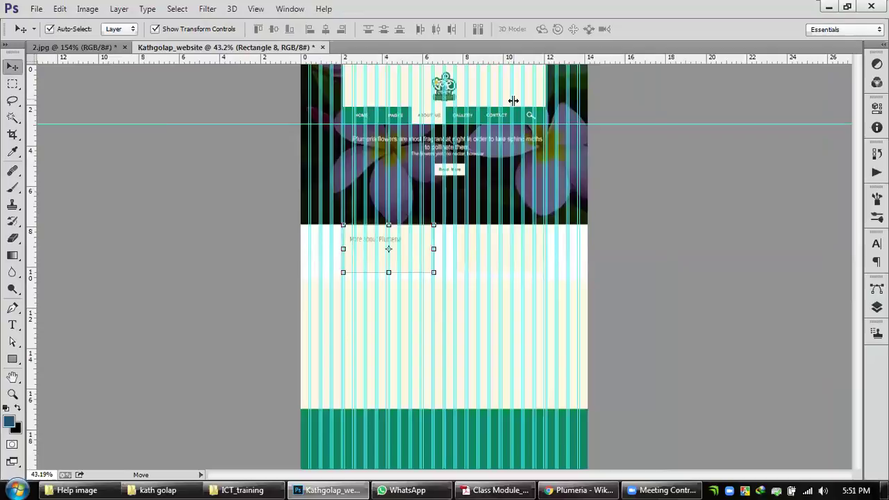
pyautogui.scroll(1, 434, 127)
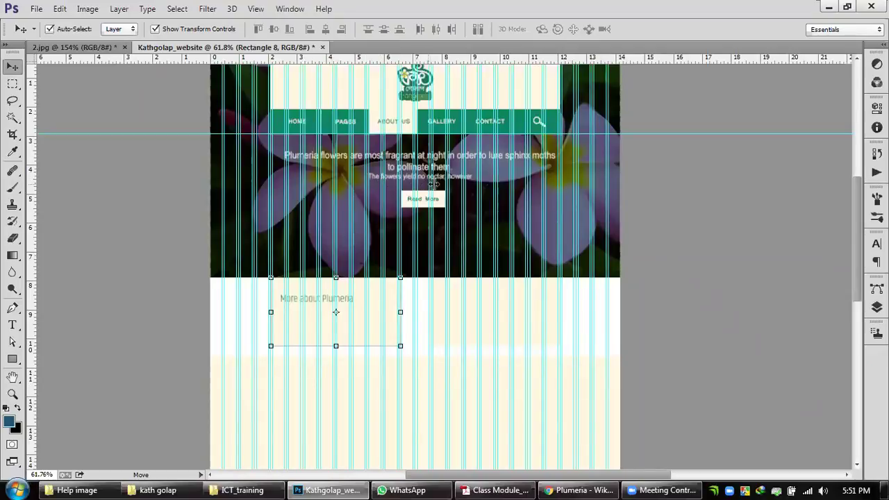
pyautogui.scroll(2, 417, 238)
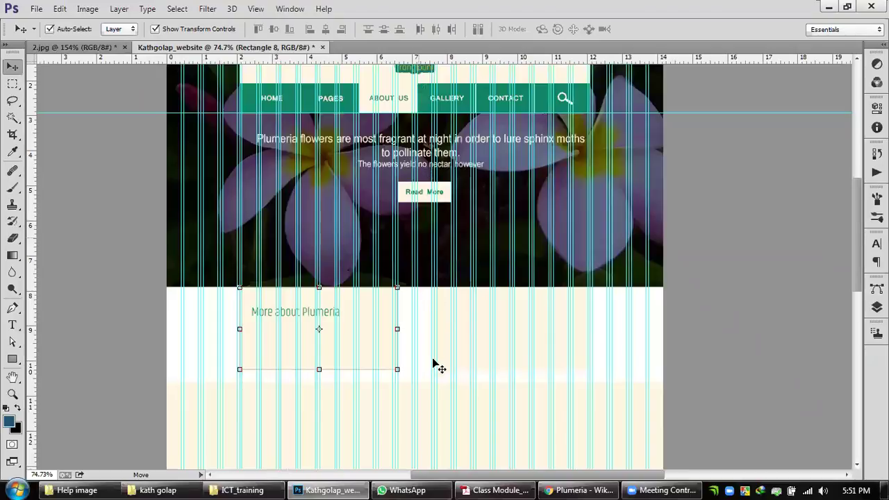
pyautogui.scroll(2, 438, 366)
pyautogui.moveTo(395, 347); pyautogui.dragTo(414, 347)
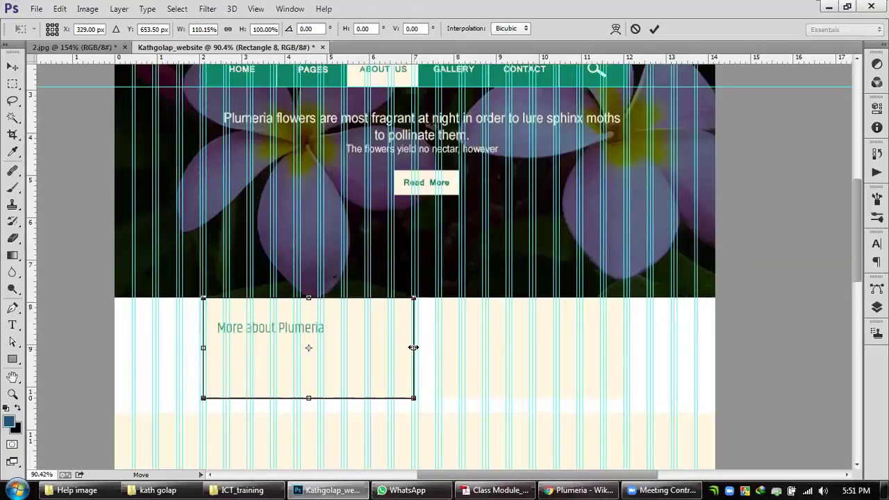
pyautogui.press('Return')
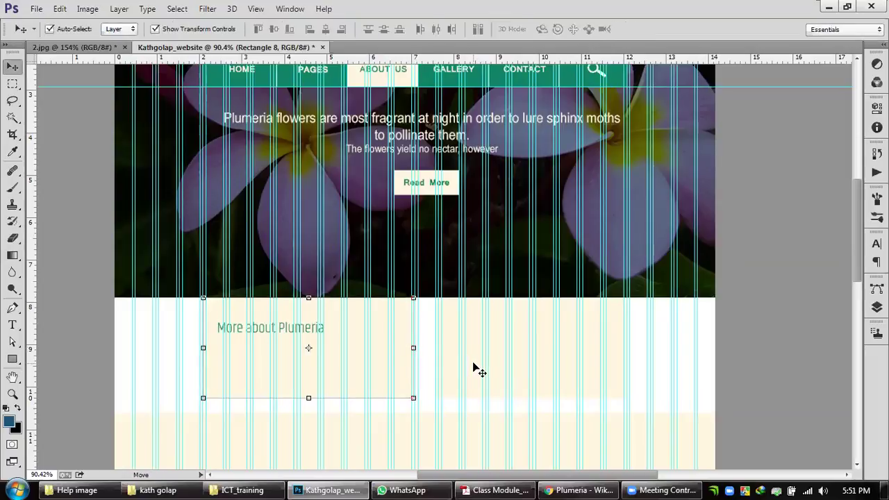
# Step: Pull in the left edge of the duplicated cream rectangle to the middle guide of the gutter, at 98.46% width
pyautogui.click(471, 368)
pyautogui.keyDown('alt'); pyautogui.scroll(1, 436, 356); pyautogui.keyUp('alt')
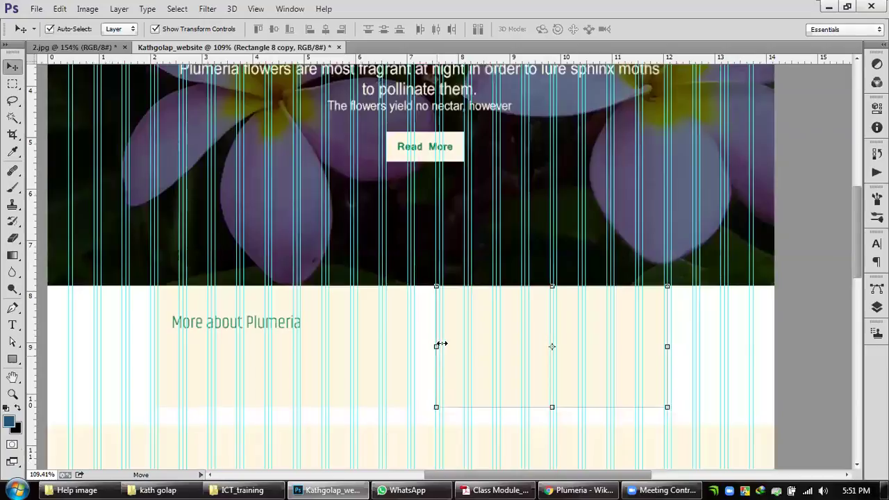
pyautogui.click(442, 343)
pyautogui.keyDown('alt'); pyautogui.scroll(4, 442, 344); pyautogui.keyUp('alt')
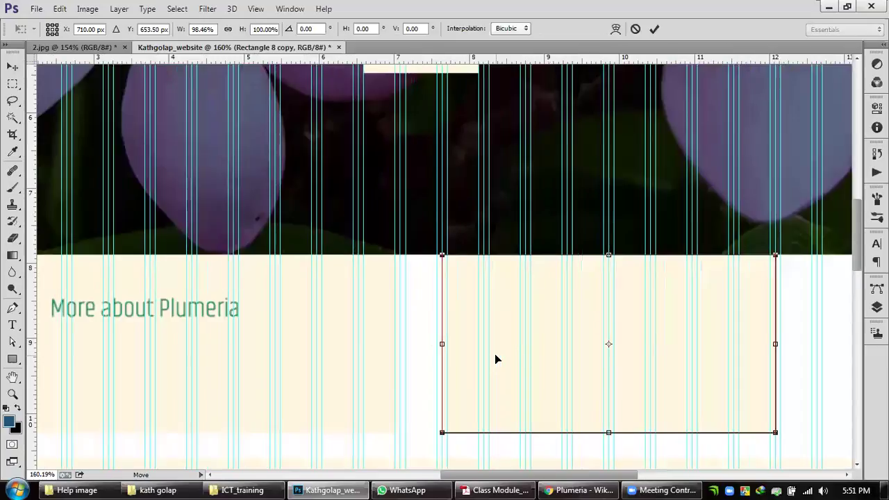
pyautogui.press('Return')
# Step: Hide the extras, including the column guides, to view the clean page layout
pyautogui.keyDown('alt'); pyautogui.scroll(-1, 688, 335); pyautogui.keyUp('alt')
pyautogui.keyDown('alt'); pyautogui.scroll(-4, 424, 334); pyautogui.keyUp('alt')
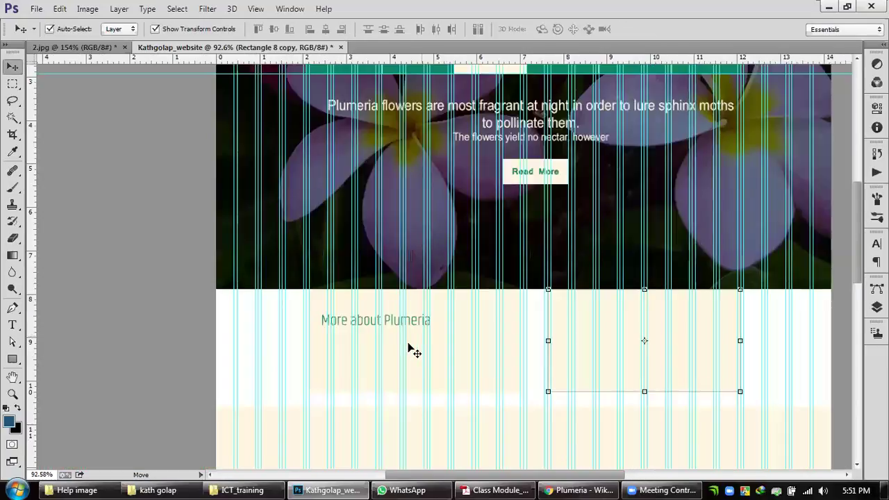
pyautogui.keyDown('alt'); pyautogui.scroll(-2, 431, 314); pyautogui.keyUp('alt')
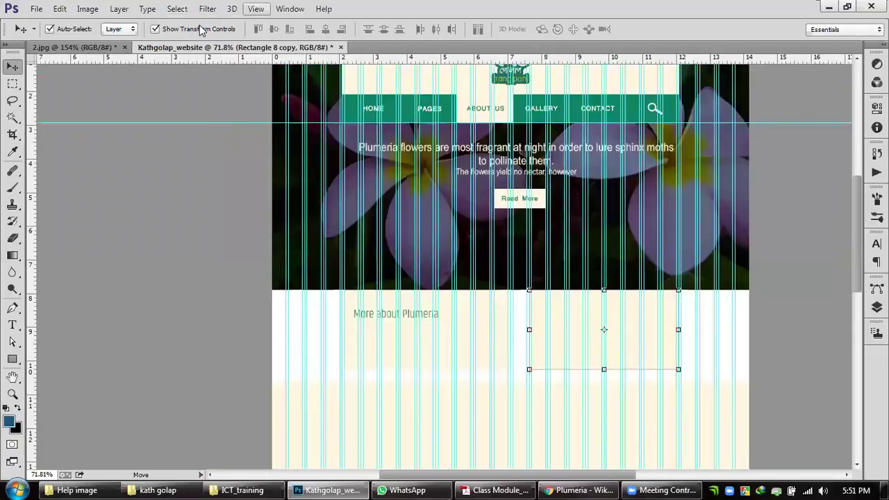
pyautogui.click(256, 9)
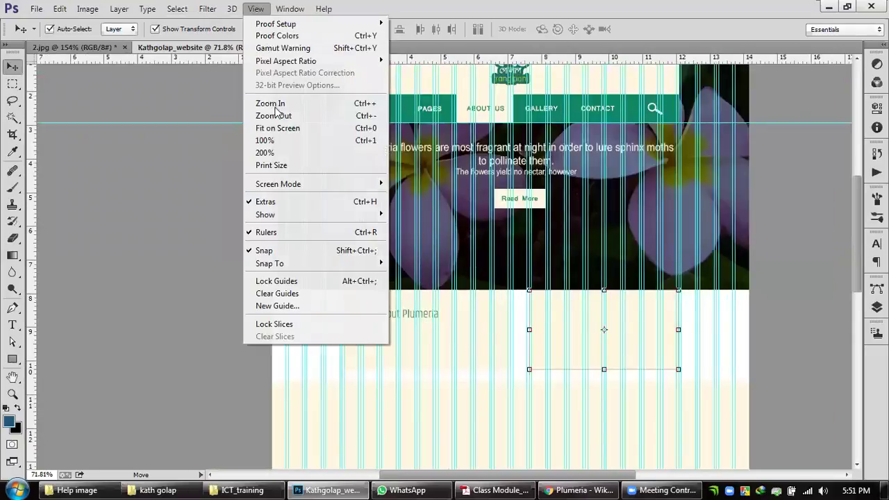
pyautogui.click(268, 201)
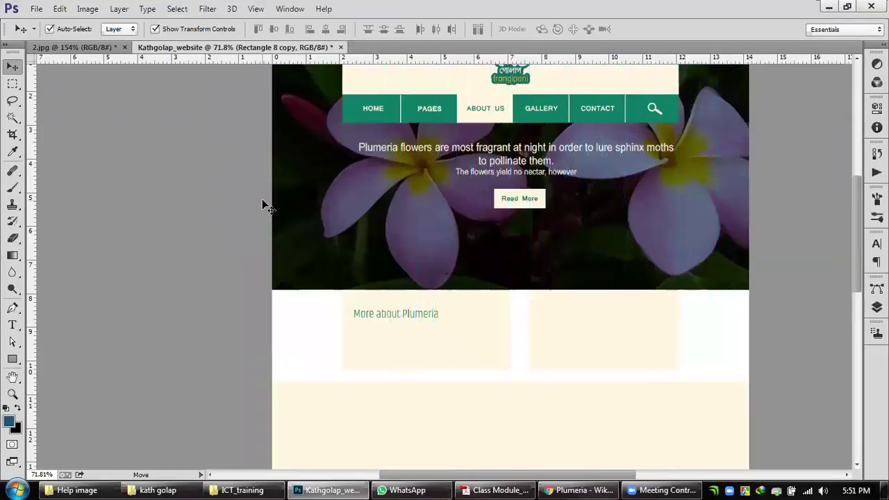
# Step: Move the "More about Plumeria" heading toward the middle of its cream block
pyautogui.hotkey('ctrl', 'h')
pyautogui.hotkey('ctrl', 'h')
pyautogui.scroll(1, 496, 353)
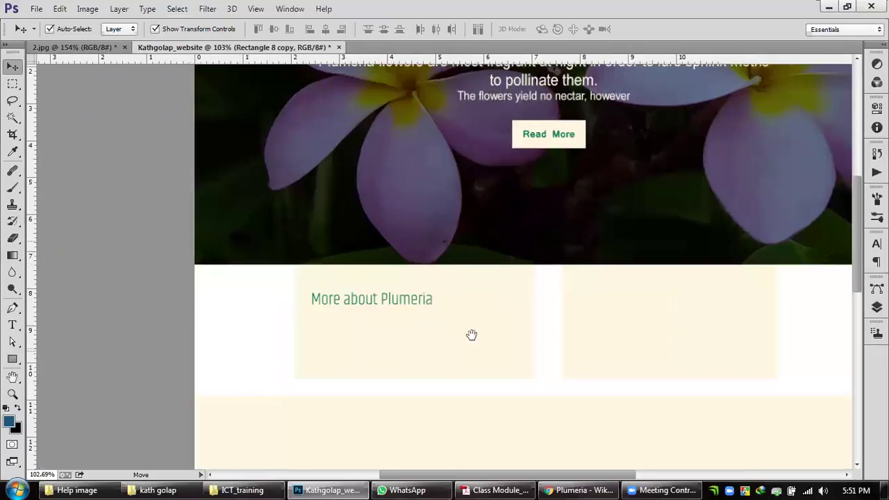
pyautogui.scroll(1, 473, 335)
pyautogui.moveTo(339, 257); pyautogui.dragTo(402, 256)
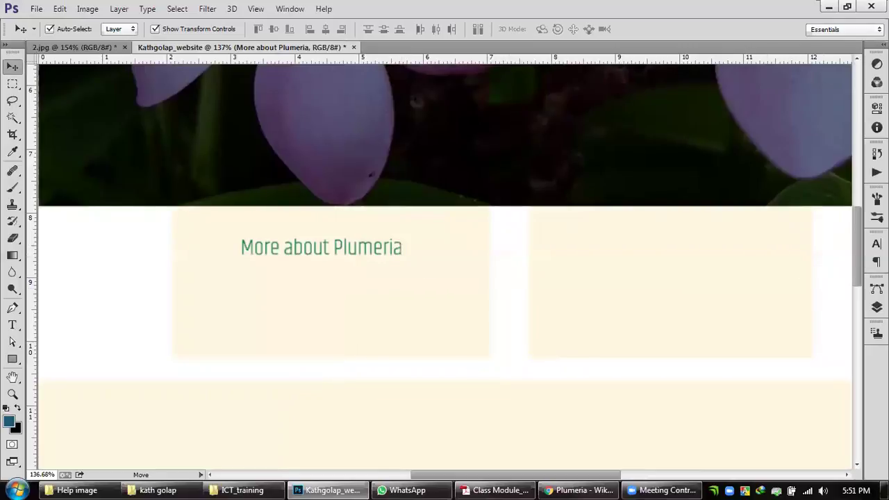
# Step: Scale up the "More about Plumeria" heading proportionally about its centre, to about 31 pt
pyautogui.click(87, 9)
pyautogui.moveTo(59, 8)
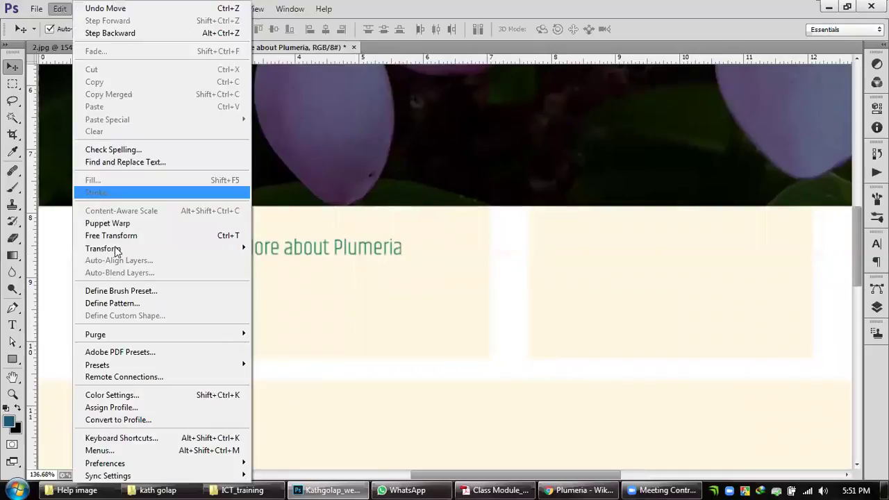
pyautogui.moveTo(117, 250)
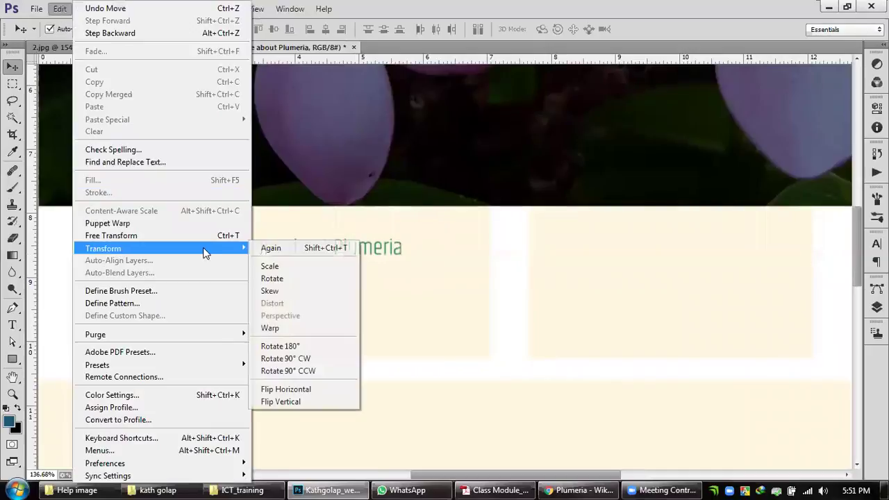
pyautogui.click(289, 267)
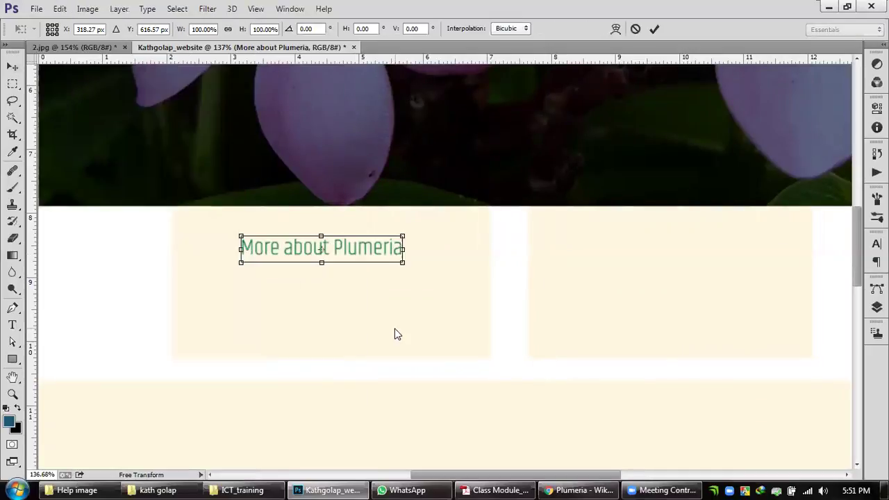
pyautogui.moveTo(404, 265); pyautogui.dragTo(424, 276)
pyautogui.press('Return')
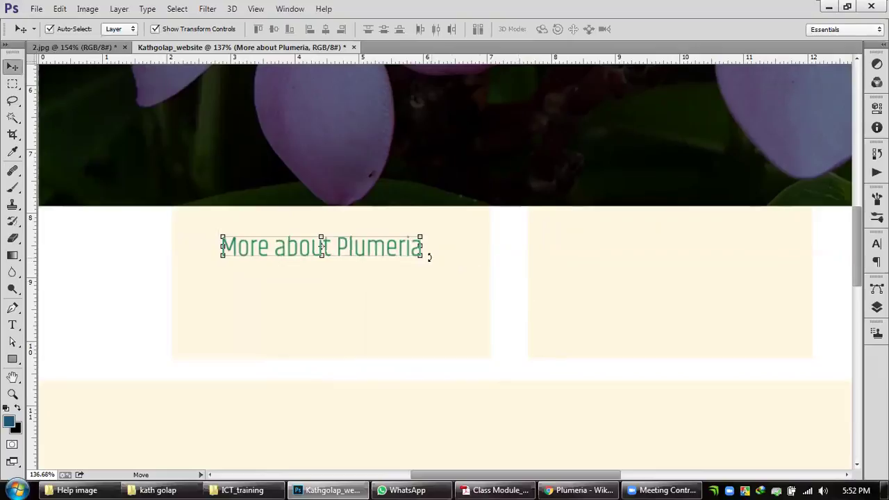
# Step: Centre the "More about Plumeria" heading horizontally on the cream rectangle behind it
pyautogui.click(446, 281)
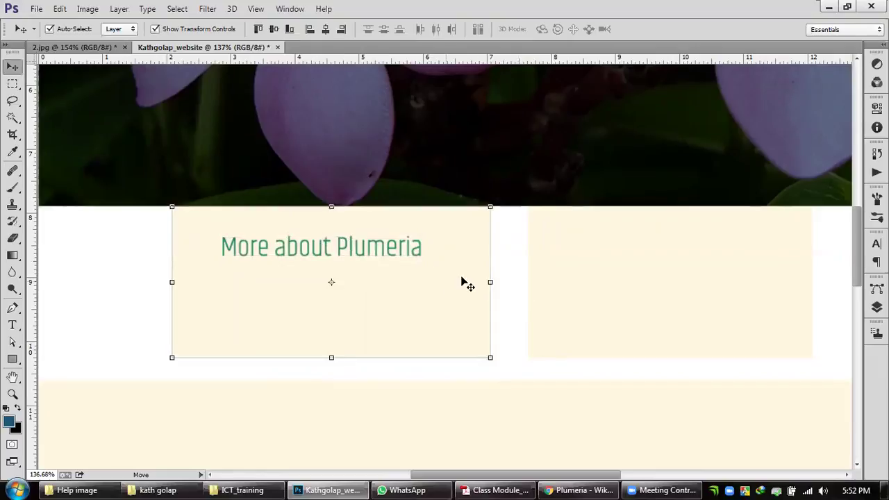
pyautogui.click(326, 30)
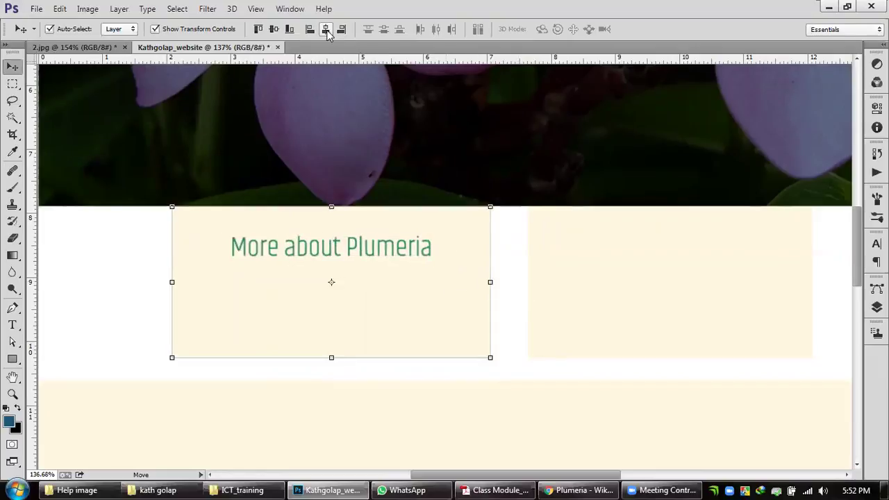
pyautogui.click(83, 329)
pyautogui.scroll(-3, 368, 281)
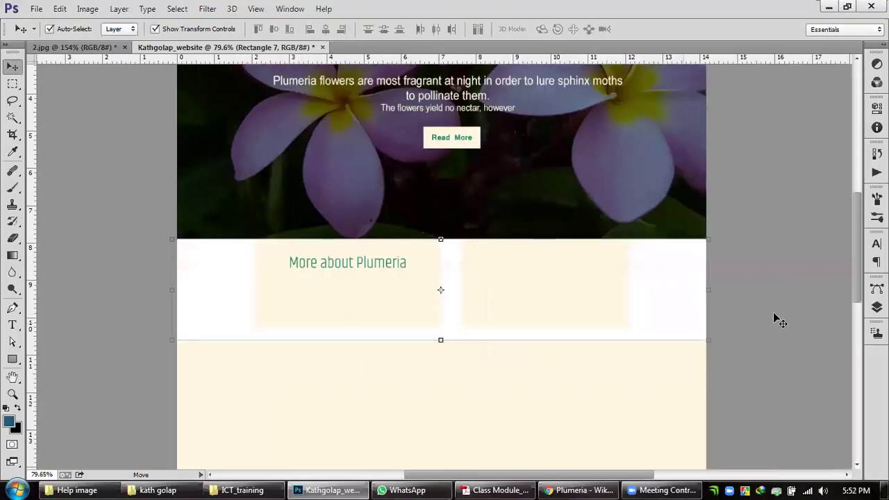
pyautogui.click(773, 312)
# Step: Change the font style of the "More about Plumeria" heading to Khand Regular
pyautogui.scroll(2, 407, 291)
pyautogui.click(400, 260)
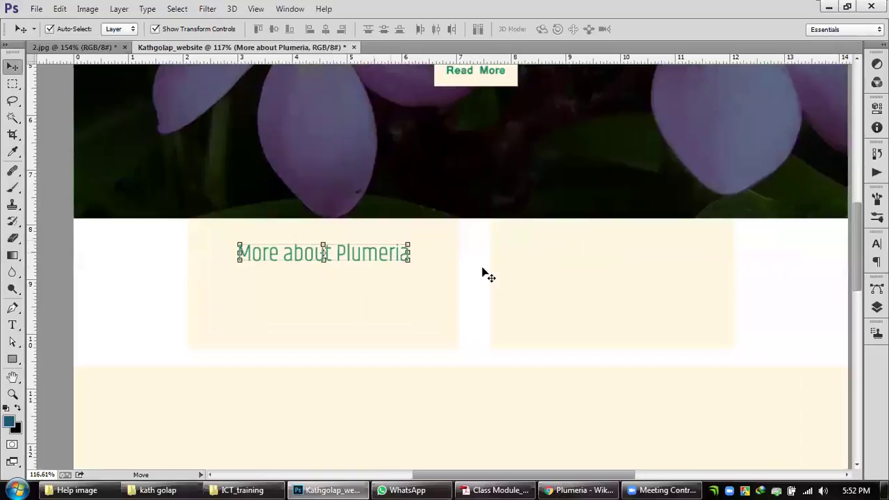
pyautogui.click(876, 244)
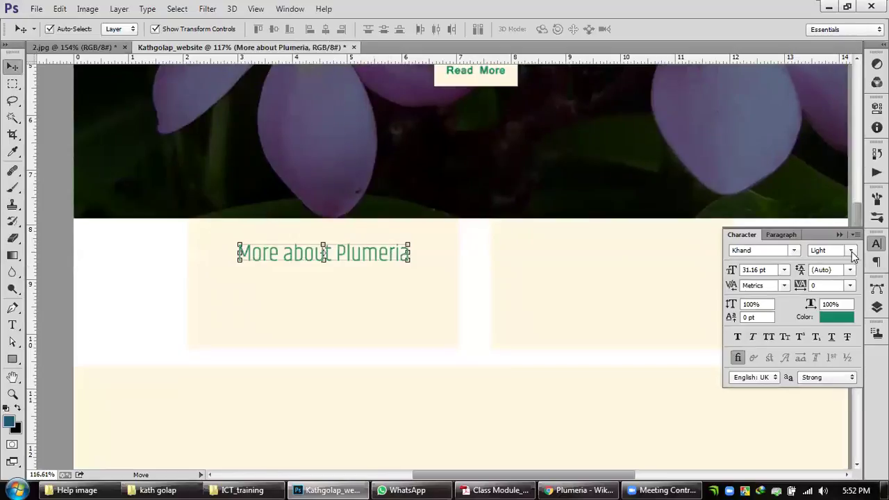
pyautogui.click(844, 250)
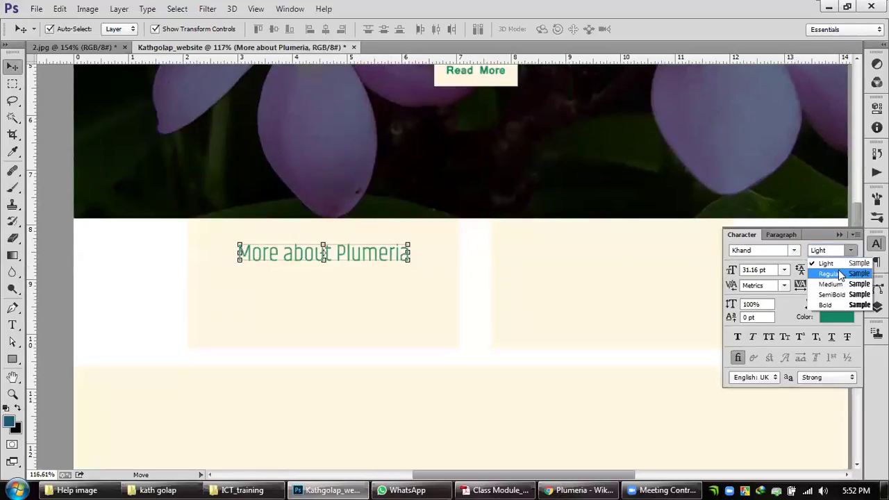
pyautogui.click(840, 272)
pyautogui.click(839, 235)
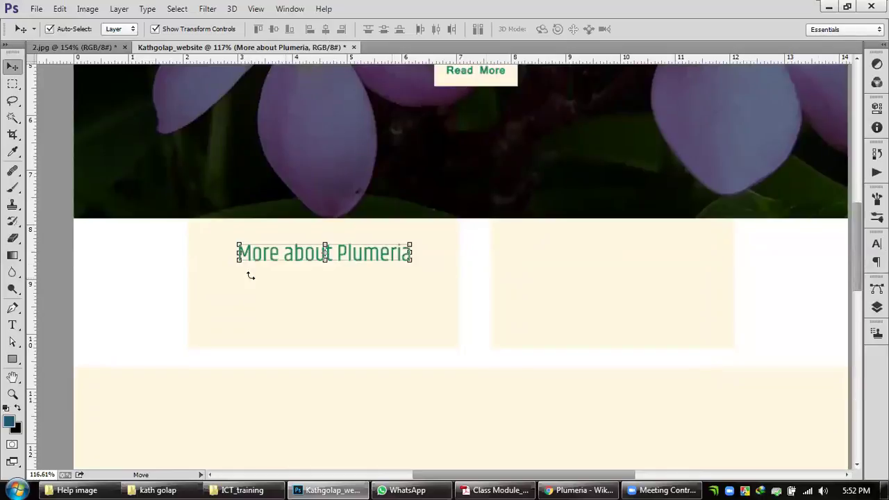
pyautogui.click(50, 359)
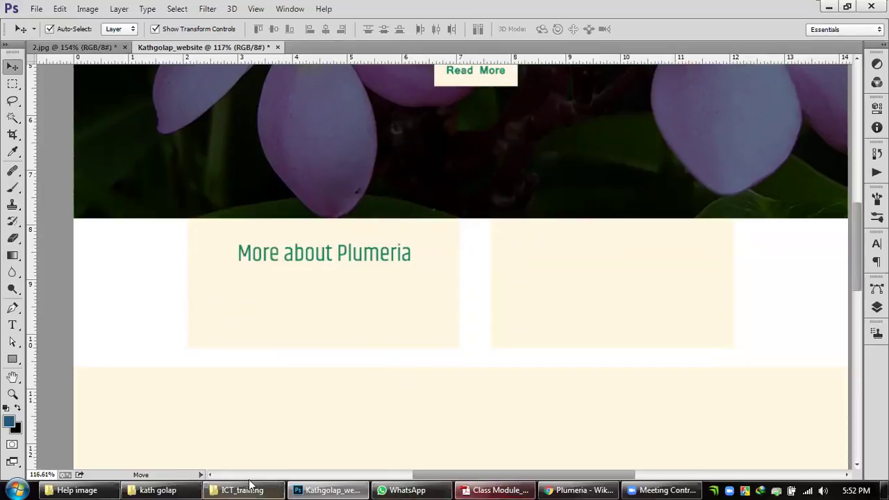
# Step: Add a paragraph text box under the "More about Plumeria" heading and fill it with the Description passage highlighted on the Plumeria Wikipedia page
pyautogui.click(580, 489)
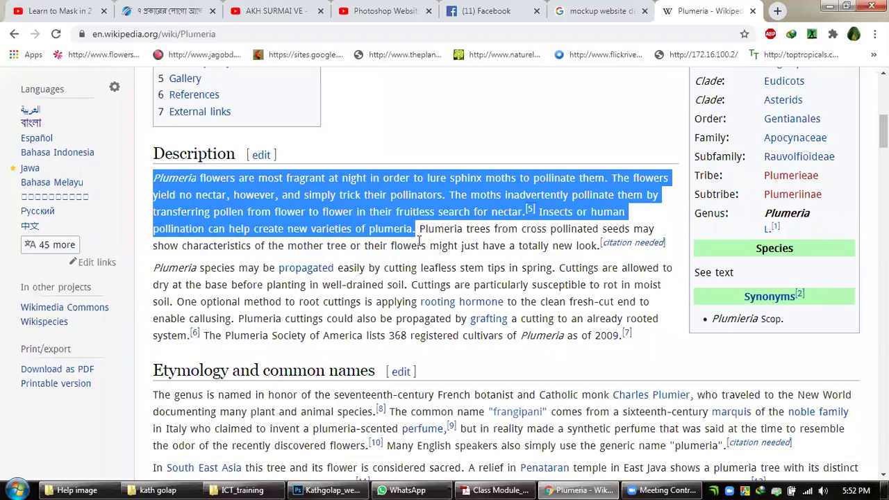
pyautogui.click(341, 488)
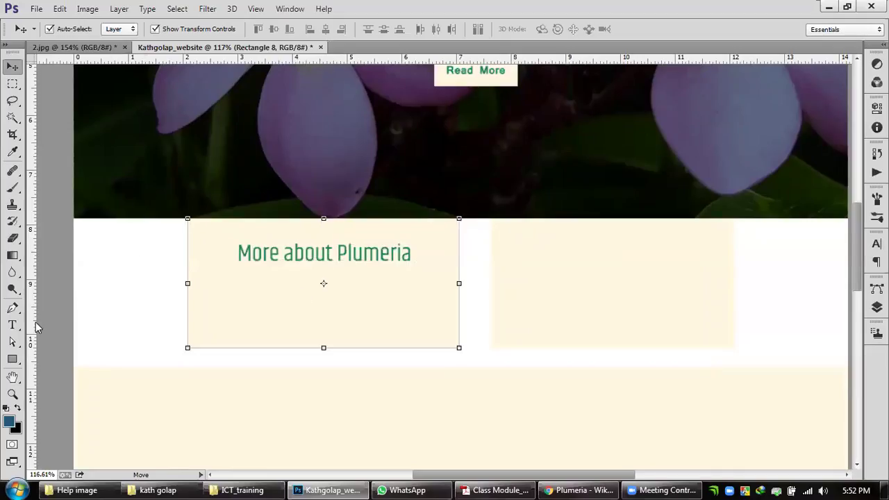
pyautogui.click(11, 324)
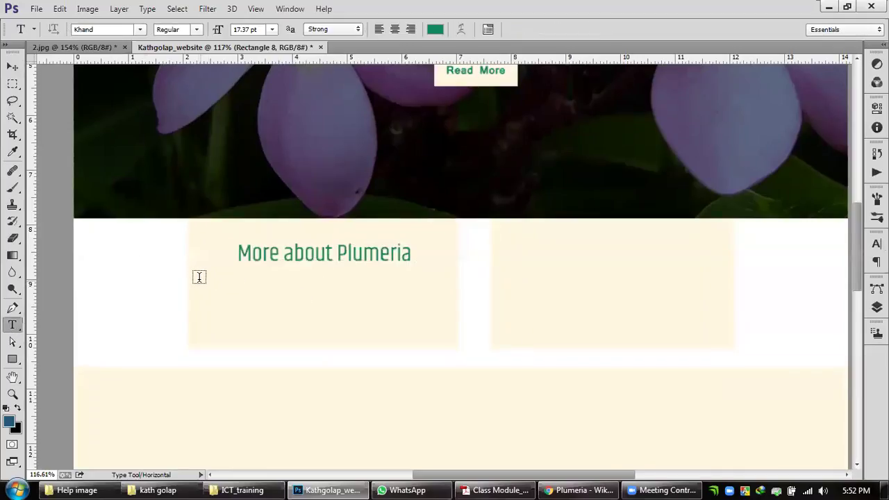
pyautogui.moveTo(200, 278); pyautogui.dragTo(445, 338)
pyautogui.hotkey('ctrl', 'v')
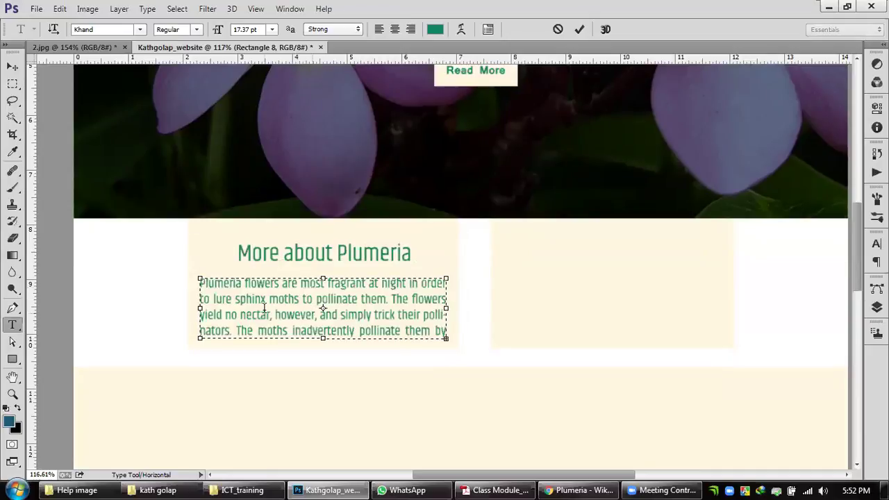
pyautogui.click(12, 66)
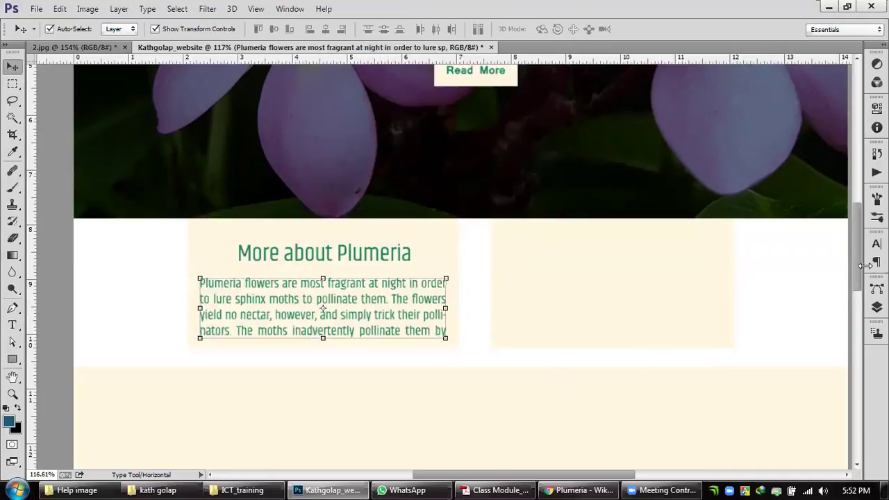
# Step: Set the font size of the description paragraph to 12 pt
pyautogui.click(876, 243)
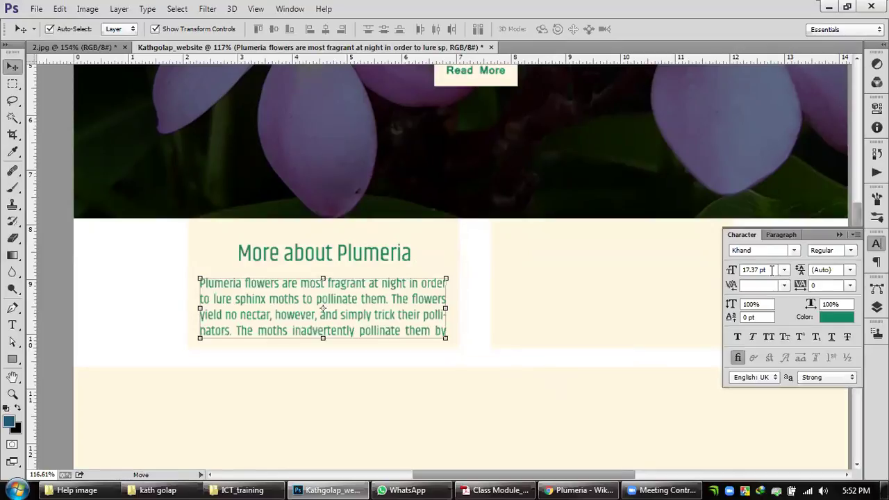
pyautogui.click(771, 270)
pyautogui.write('12')
pyautogui.press('Return')
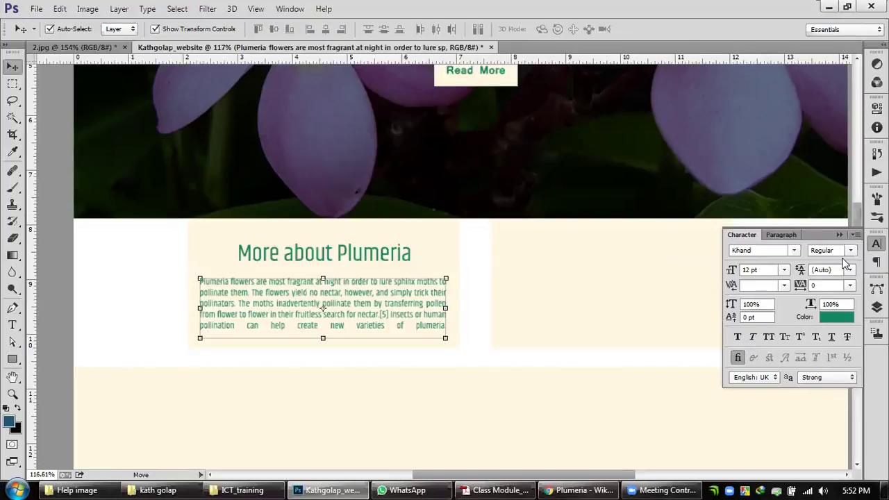
# Step: Try left, centred and fully justified alignments on the description paragraph, and settle on Justify last centered
pyautogui.click(876, 261)
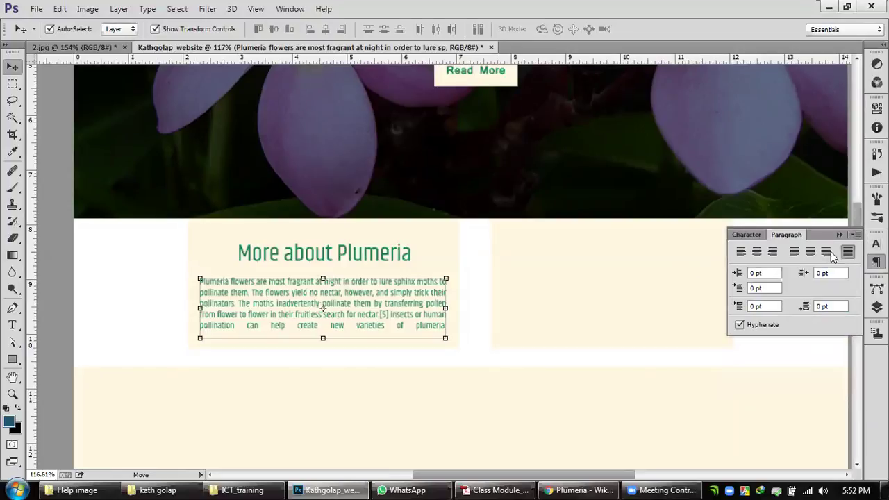
pyautogui.click(740, 252)
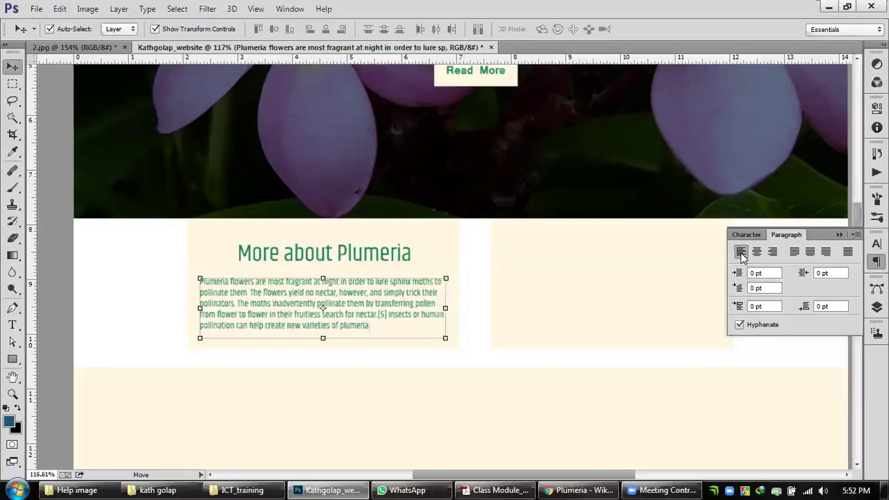
pyautogui.click(757, 252)
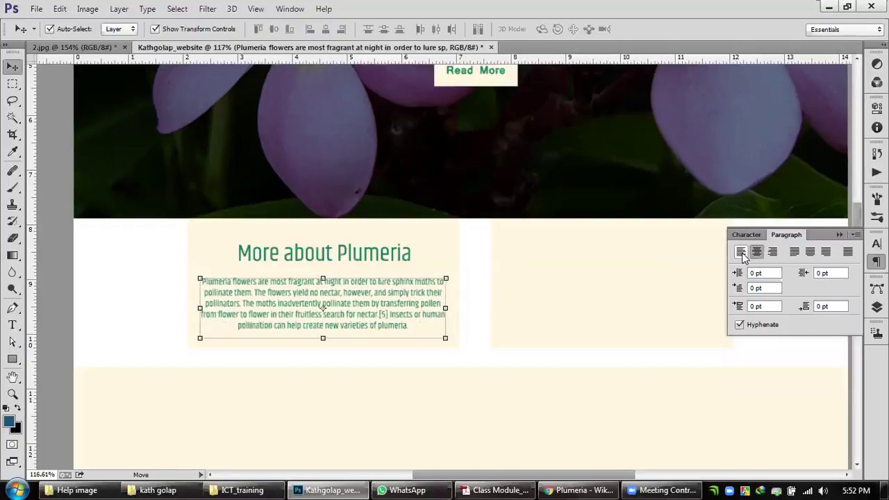
pyautogui.click(740, 252)
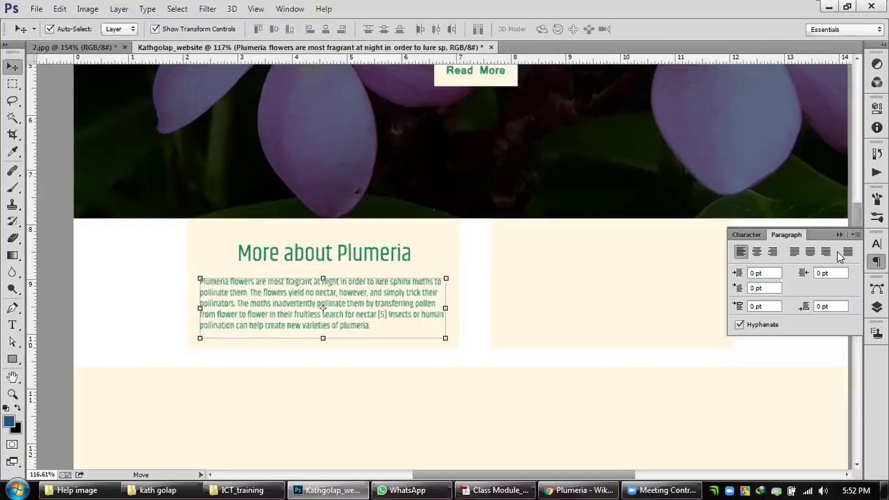
pyautogui.click(810, 252)
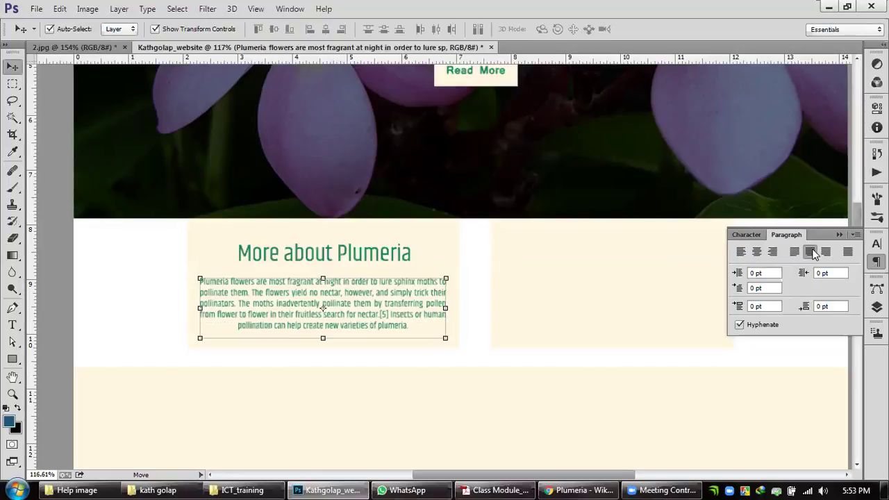
pyautogui.click(847, 251)
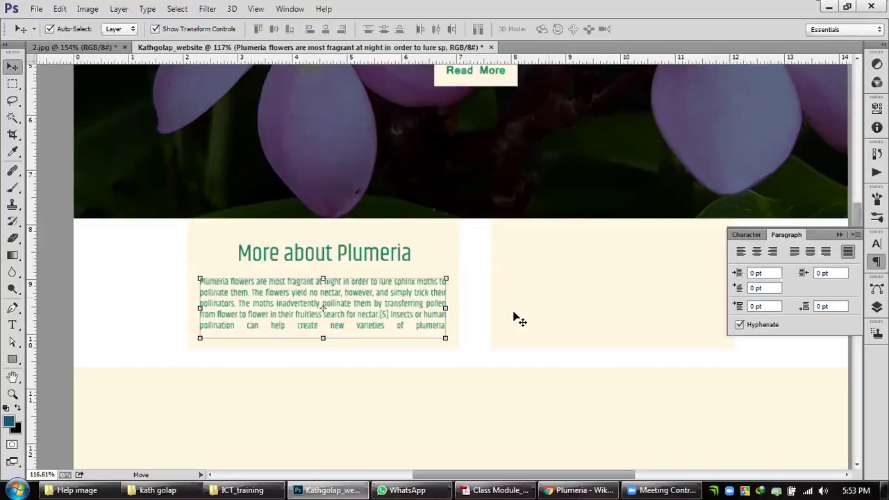
pyautogui.scroll(2, 320, 345)
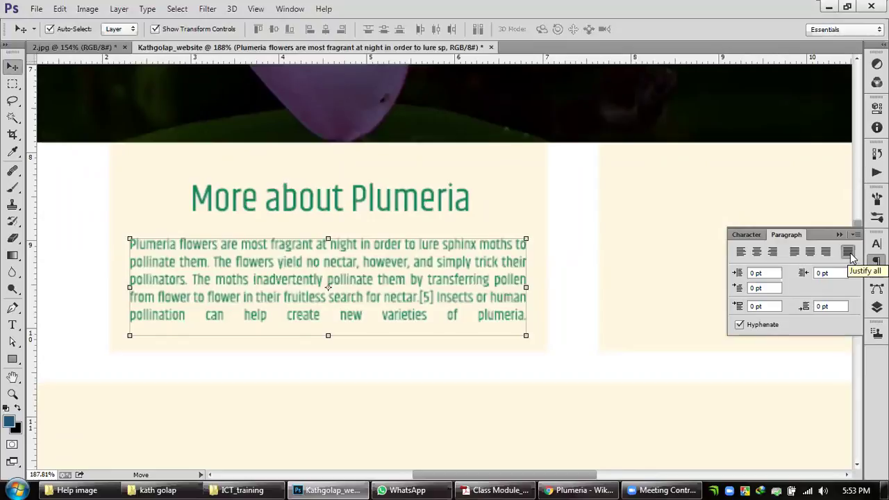
pyautogui.click(795, 255)
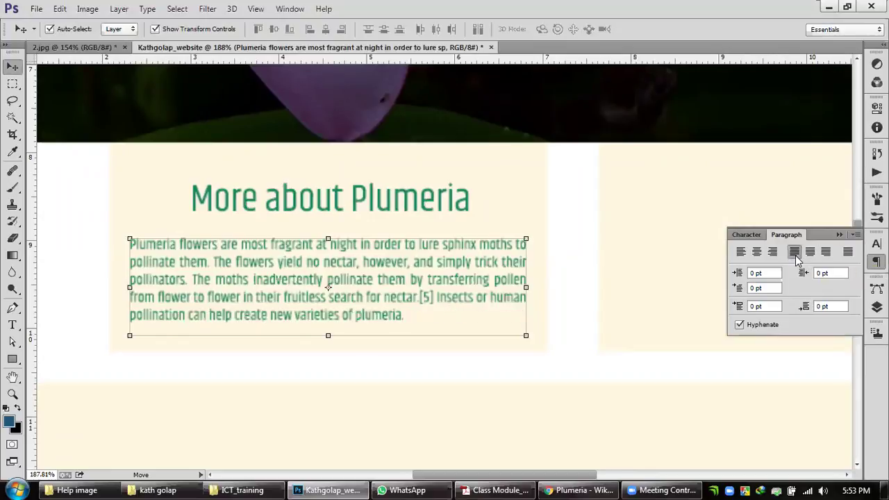
pyautogui.click(809, 255)
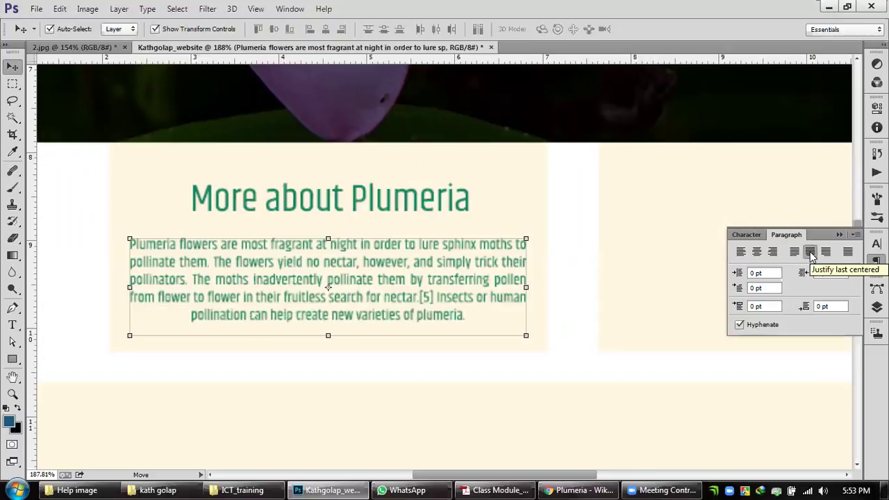
pyautogui.click(795, 253)
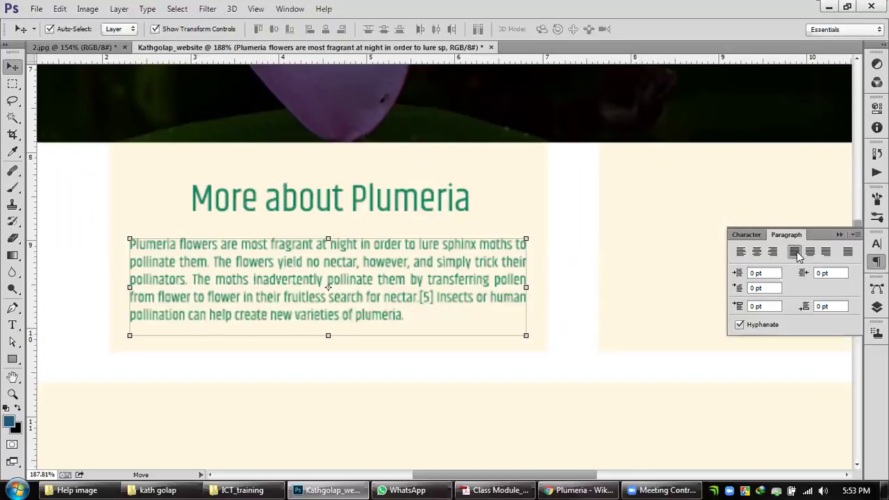
pyautogui.click(809, 254)
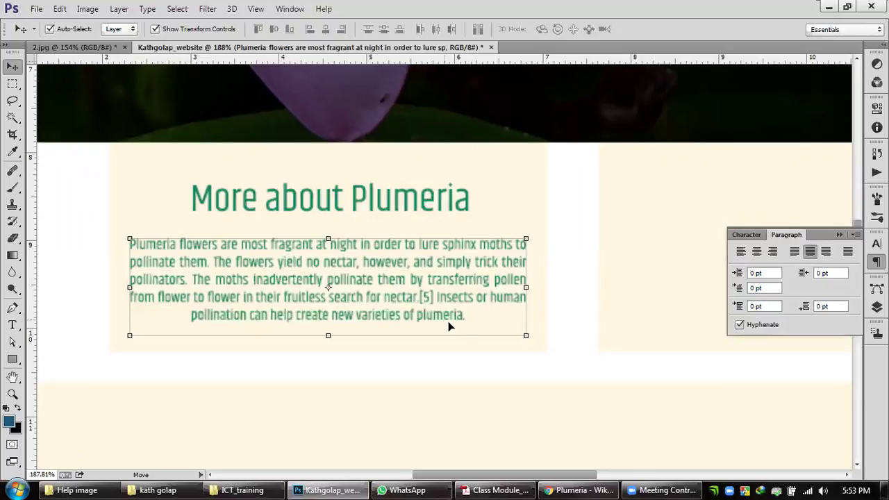
pyautogui.scroll(-5, 215, 380)
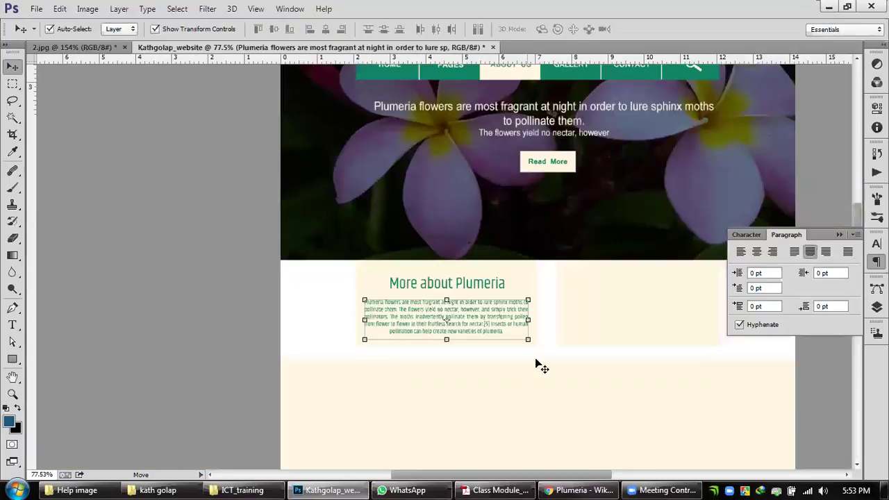
# Step: Change the description paragraph's text color to the dark grey-green #36524a
pyautogui.scroll(3, 510, 321)
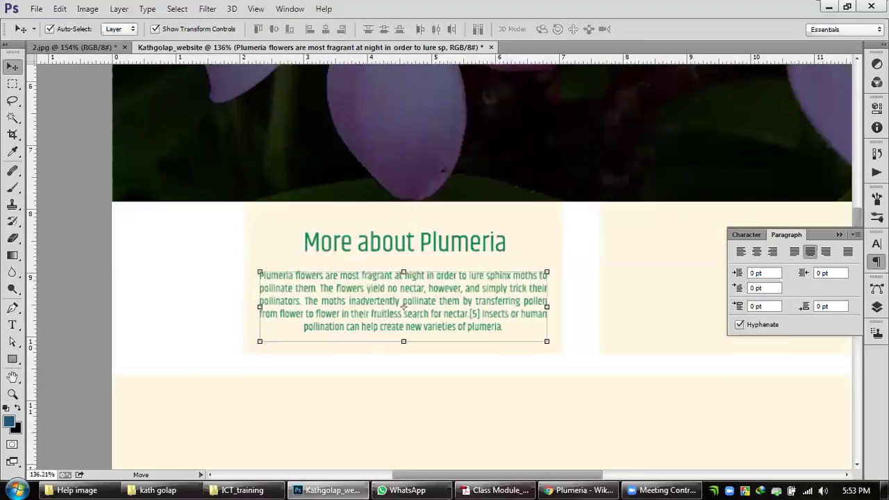
pyautogui.click(877, 244)
pyautogui.click(831, 318)
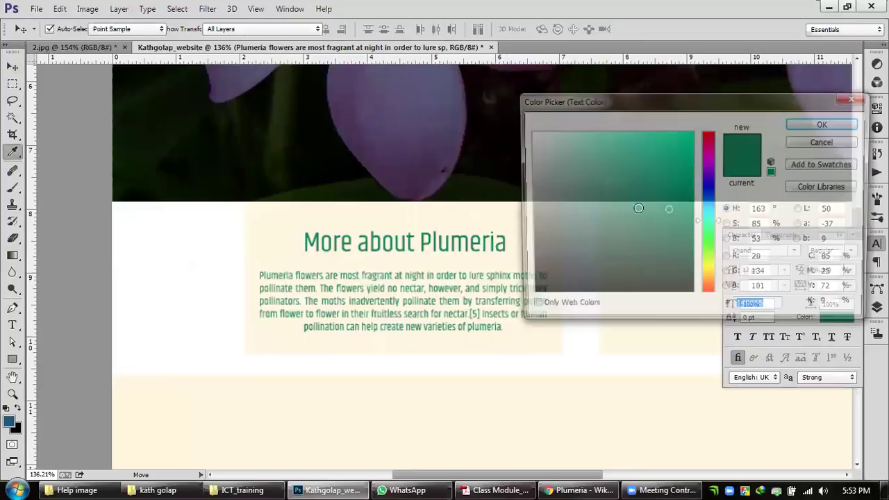
pyautogui.click(528, 181)
pyautogui.moveTo(530, 181); pyautogui.dragTo(530, 220)
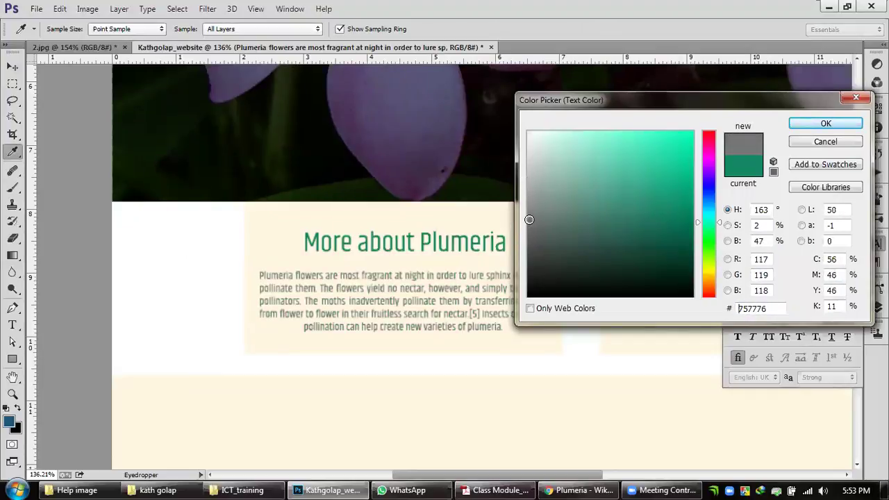
pyautogui.click(466, 235)
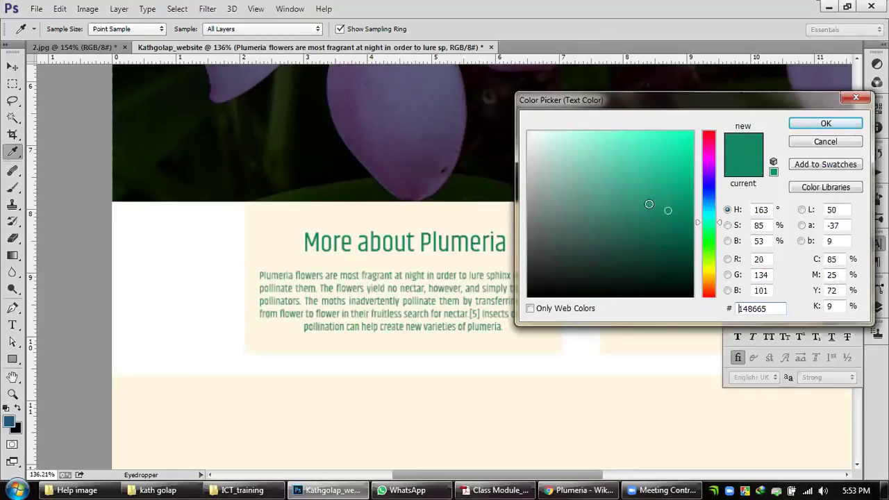
pyautogui.moveTo(667, 208); pyautogui.dragTo(584, 243)
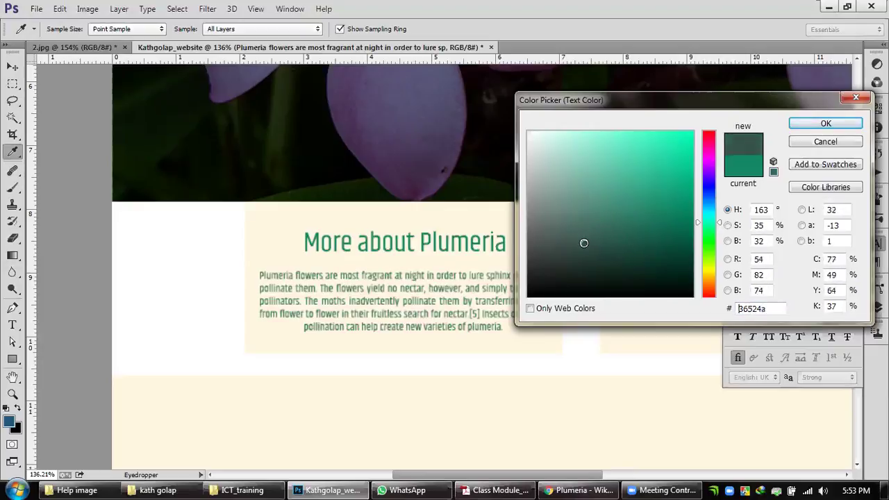
pyautogui.click(823, 123)
pyautogui.press('v')
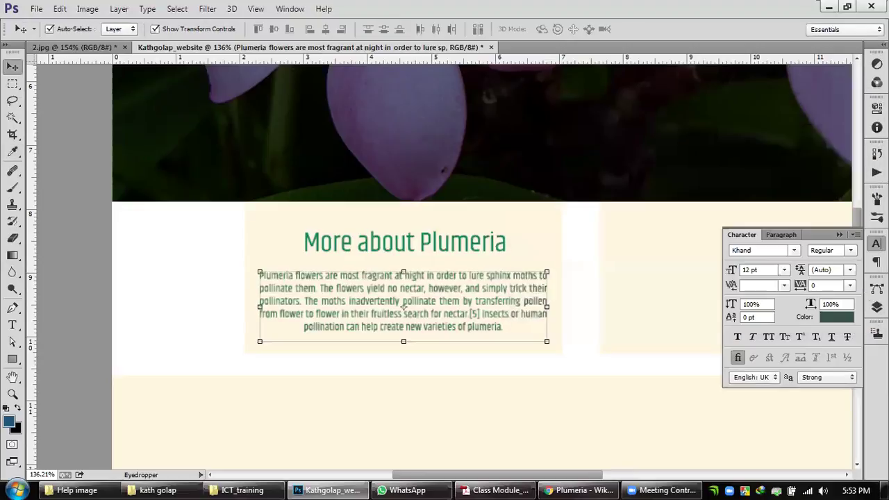
# Step: Compare the Khand Light and Regular styles on the description paragraph, and settle on Light
pyautogui.click(849, 254)
pyautogui.click(842, 269)
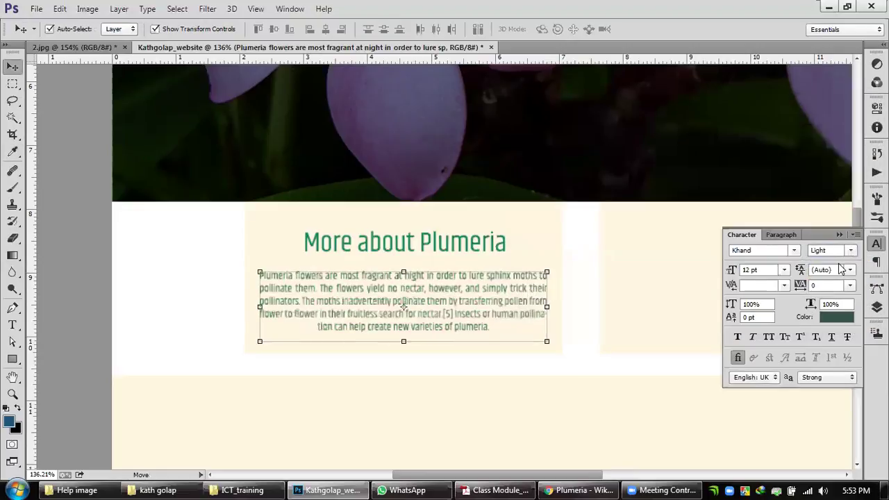
pyautogui.click(850, 250)
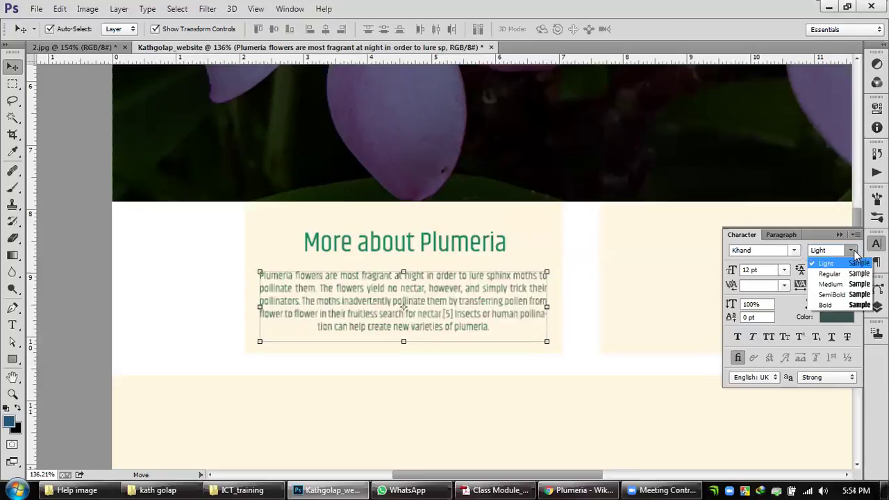
pyautogui.click(831, 274)
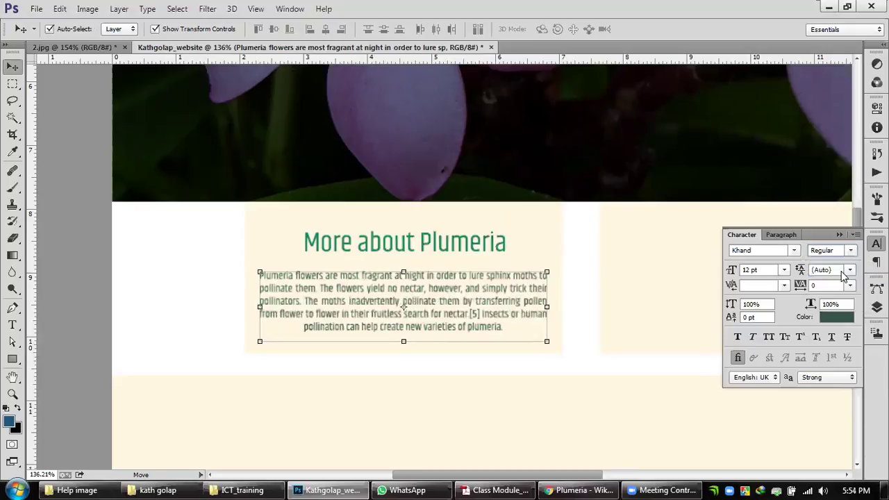
pyautogui.click(851, 251)
pyautogui.click(837, 264)
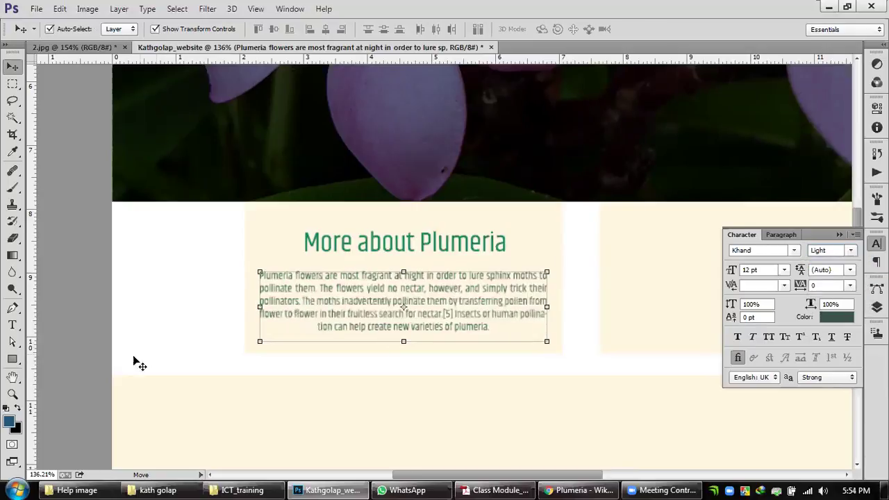
# Step: Align the "More about Plumeria" heading, the description paragraph and their cream block on their horizontal centers
pyautogui.click(67, 378)
pyautogui.click(12, 393)
pyautogui.hotkey('ctrl', '-')
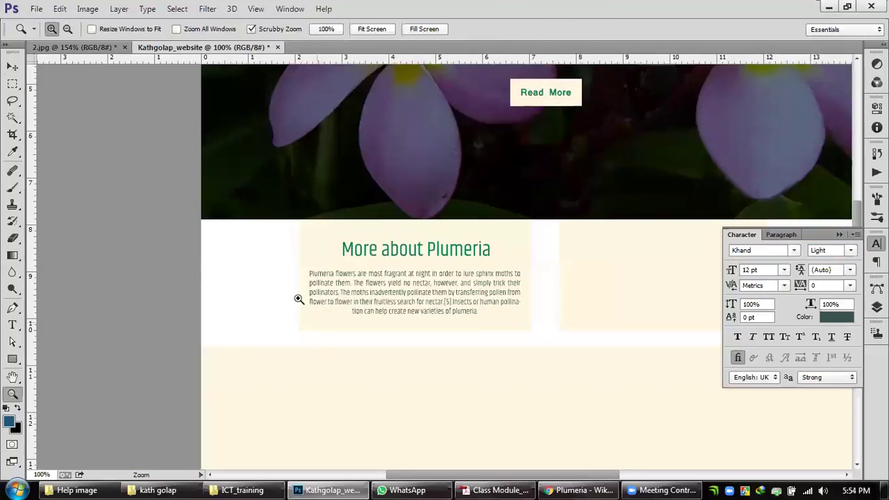
pyautogui.click(12, 66)
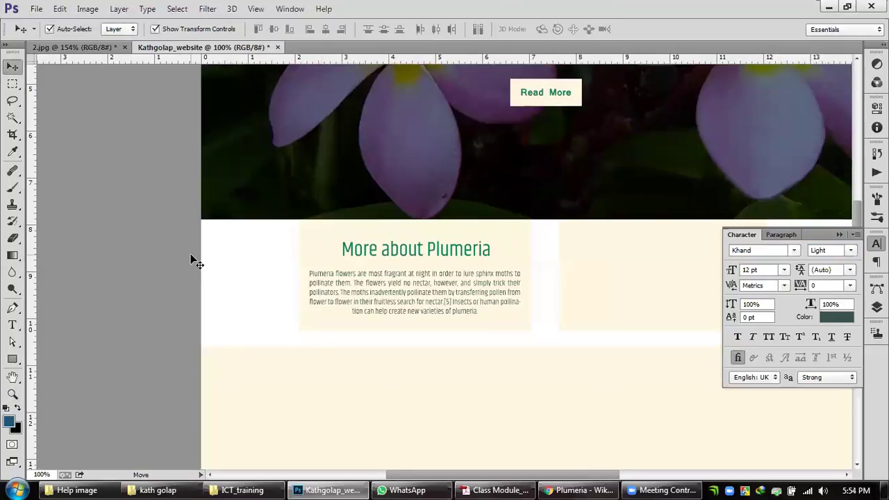
pyautogui.click(465, 258)
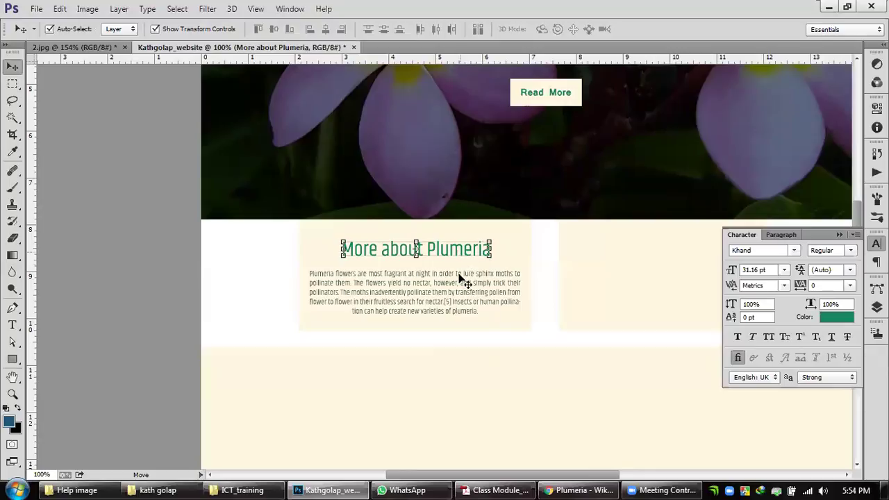
pyautogui.keyDown('shift'); pyautogui.click(463, 278); pyautogui.keyUp('shift')
pyautogui.keyDown('shift'); pyautogui.click(506, 318); pyautogui.keyUp('shift')
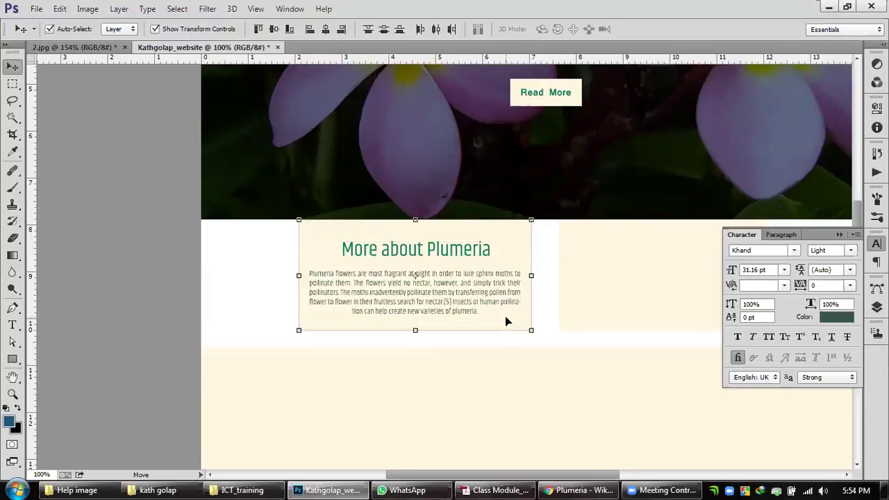
pyautogui.click(326, 31)
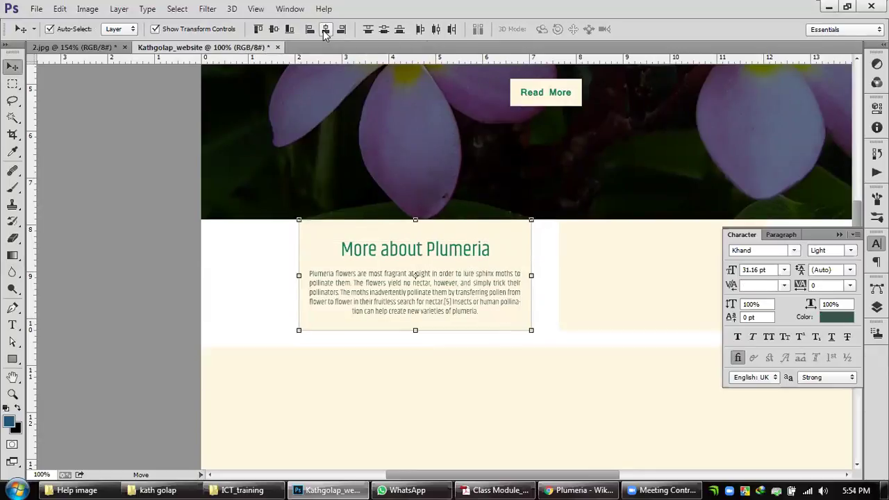
# Step: Nudge the description paragraph up slightly, closer to the "More about Plumeria" heading
pyautogui.click(321, 304)
pyautogui.click(437, 281)
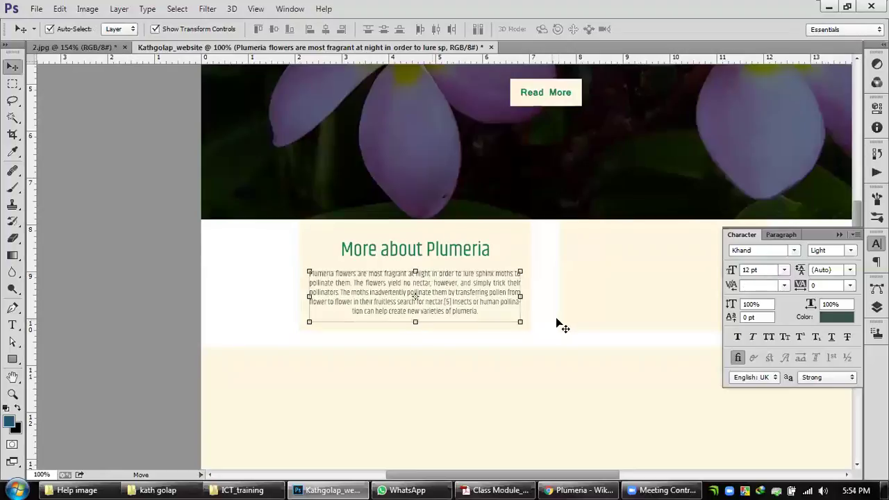
pyautogui.press('Up')
pyautogui.press('Up')
pyautogui.press('Up')
pyautogui.press('Up')
pyautogui.press('Up')
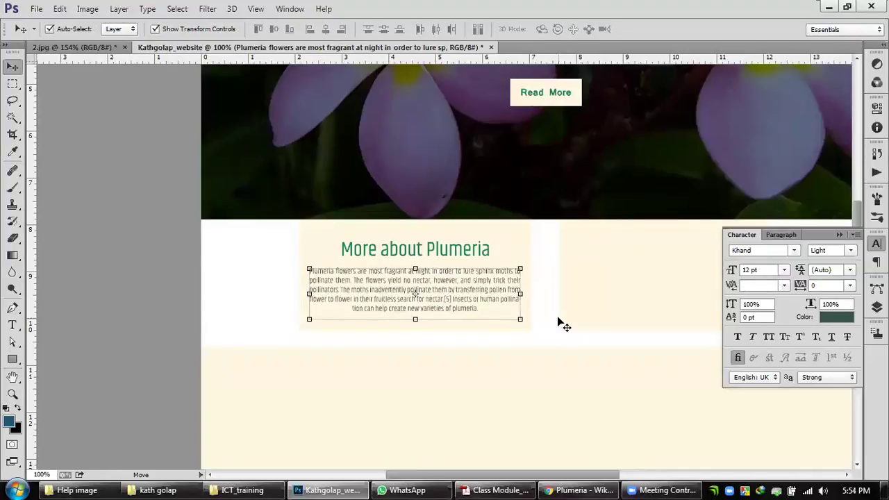
pyautogui.click(132, 342)
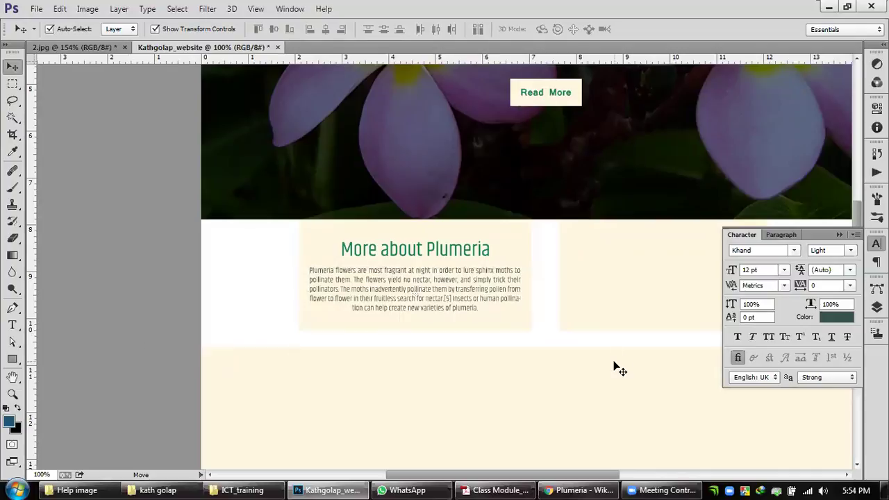
pyautogui.click(840, 235)
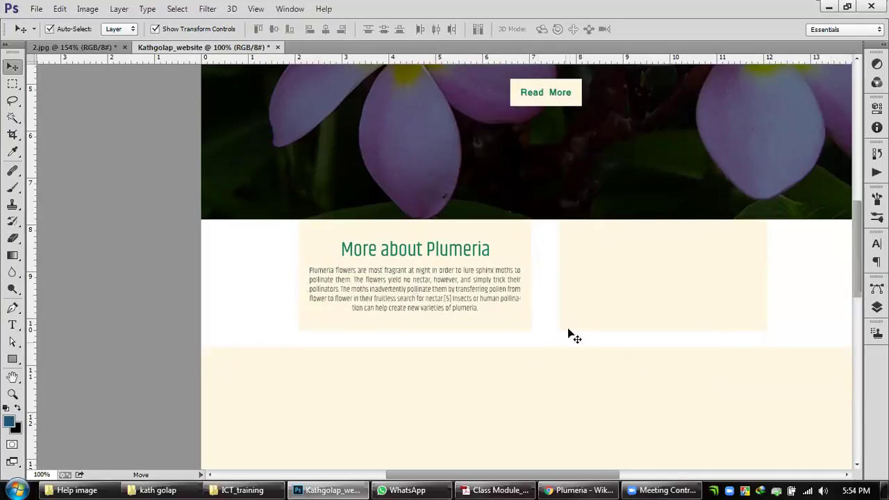
# Step: Draw a rectangle about 40 × 25 px in the lower-right corner of the first cream block
pyautogui.scroll(3, 544, 333)
pyautogui.scroll(3, 419, 306)
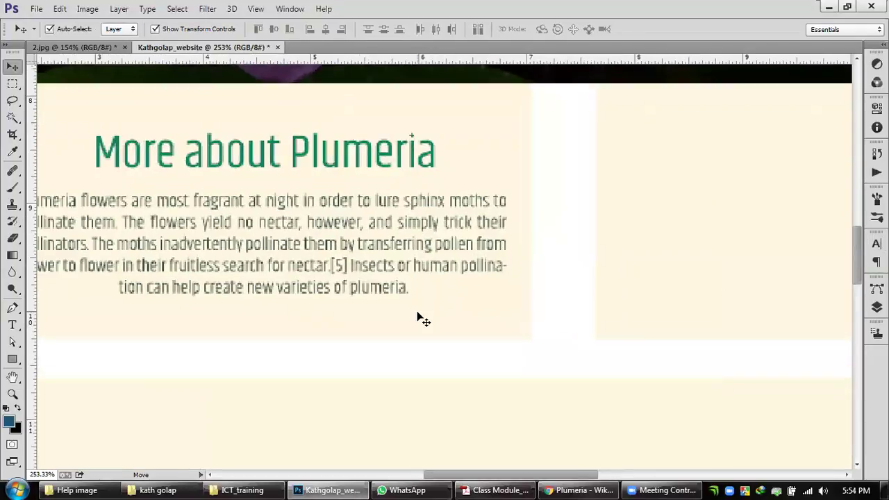
pyautogui.click(13, 361)
pyautogui.click(69, 357)
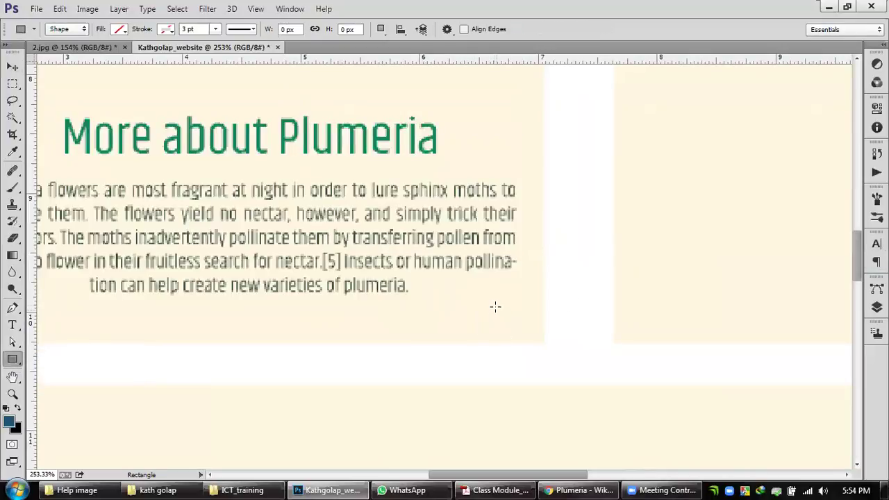
pyautogui.moveTo(479, 300); pyautogui.dragTo(545, 341)
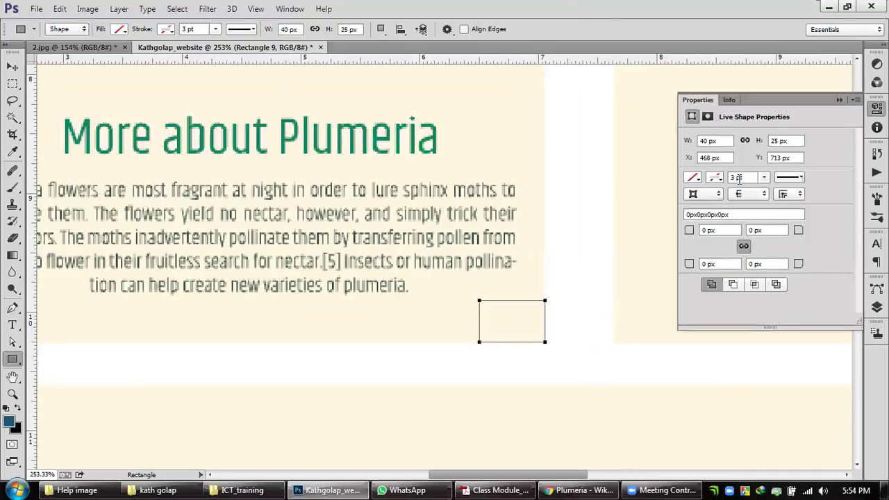
# Step: Fill the small corner rectangle with the green #148665 sampled from the "More about Plumeria" heading
pyautogui.click(695, 180)
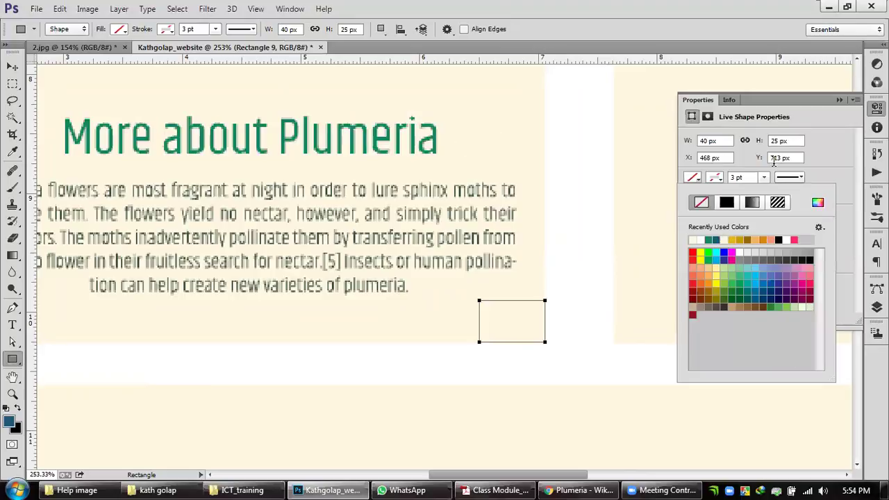
pyautogui.click(817, 202)
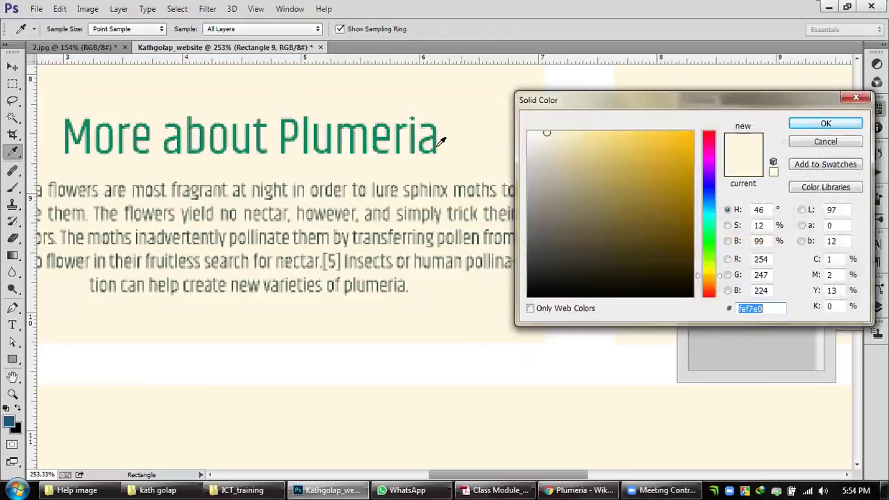
pyautogui.click(380, 132)
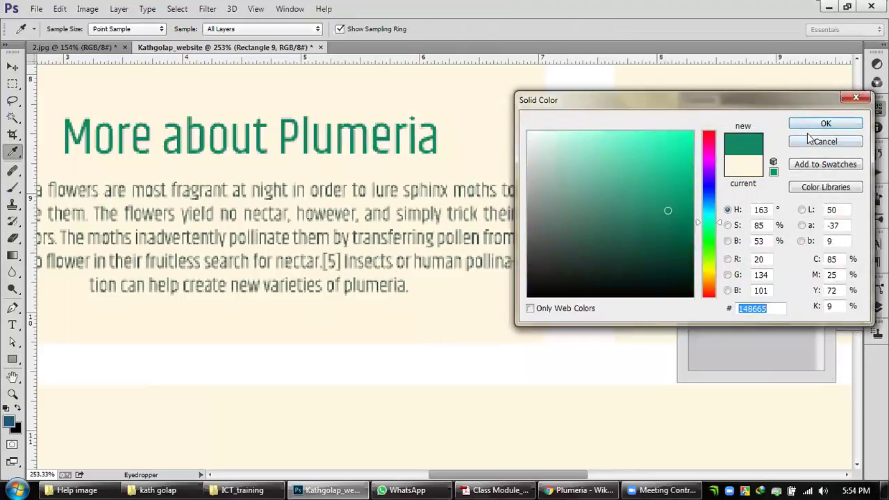
pyautogui.click(811, 125)
pyautogui.click(12, 66)
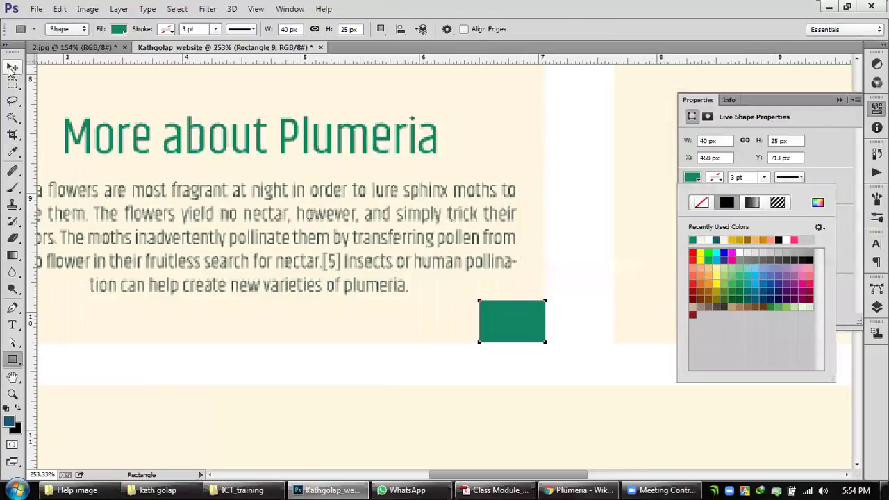
# Step: Try drawing a small rounded rectangle about 9 × 9 px in the white strip below the first cream block
pyautogui.click(569, 257)
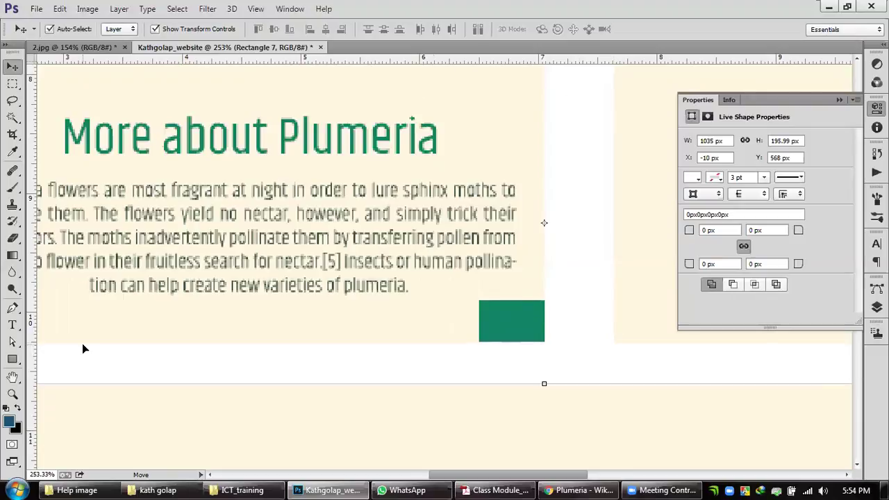
pyautogui.click(21, 361)
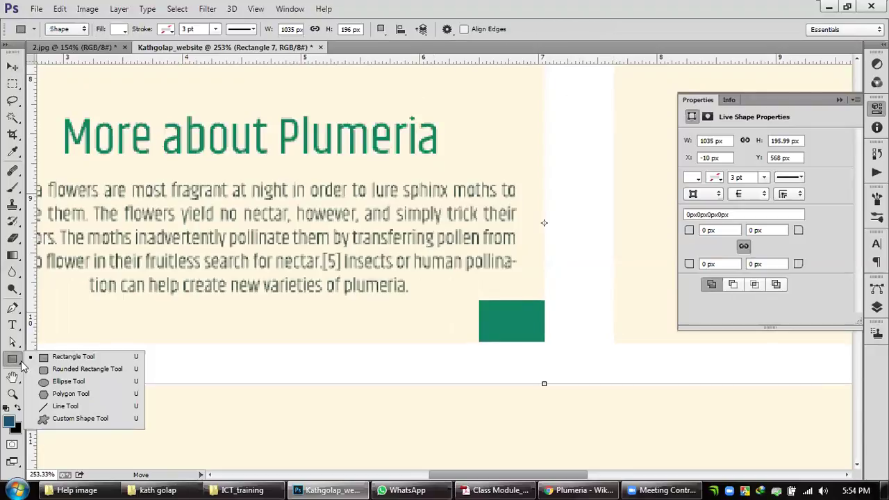
pyautogui.click(46, 369)
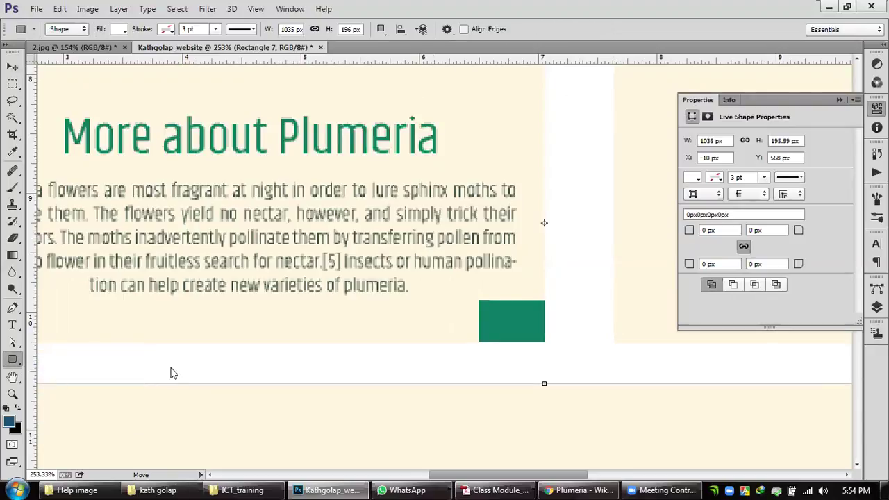
pyautogui.moveTo(276, 361); pyautogui.dragTo(288, 372)
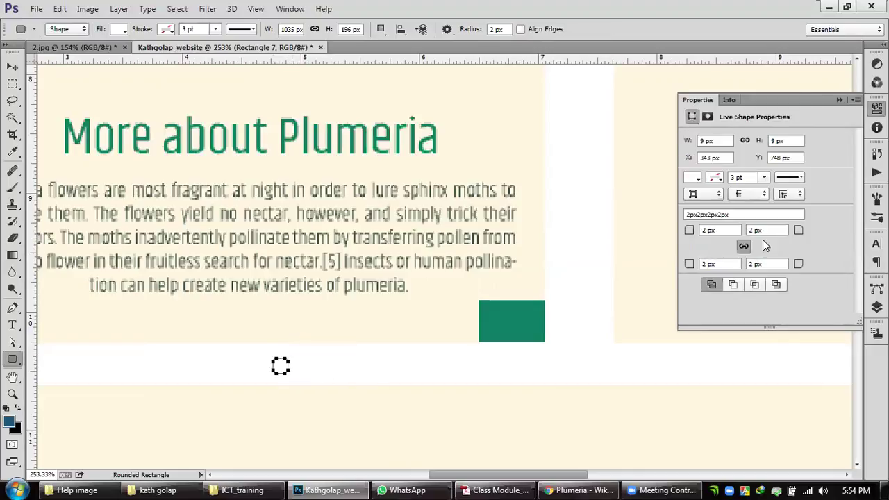
pyautogui.click(723, 232)
pyautogui.click(764, 264)
# Step: Try filling the small rounded shape with the cream #fef7e0 sampled from the block, and undo the fill and the shape
pyautogui.click(695, 179)
pyautogui.click(817, 202)
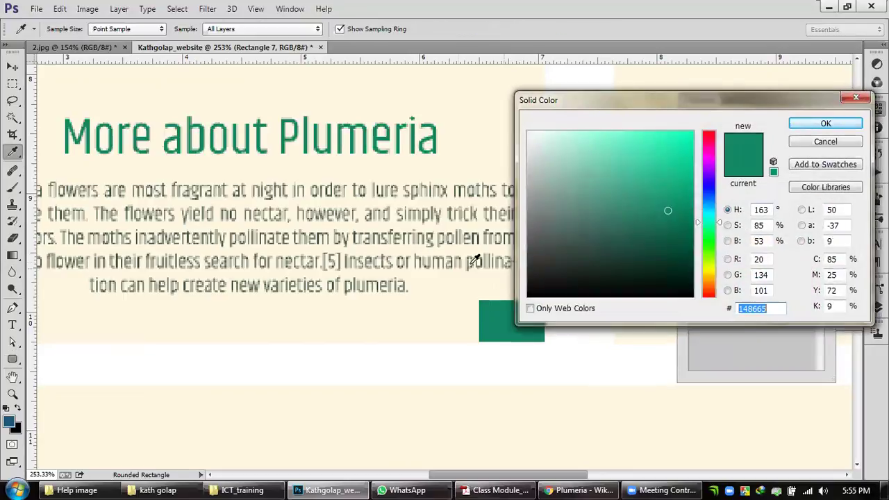
pyautogui.click(441, 319)
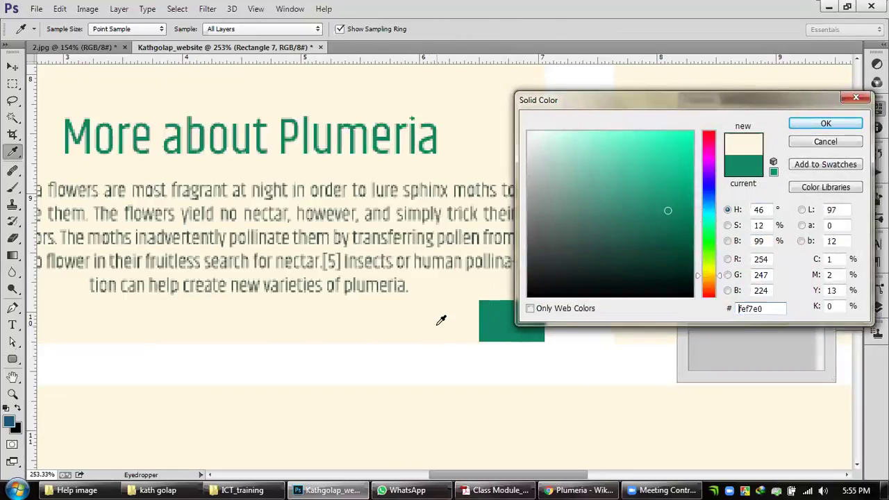
pyautogui.click(826, 125)
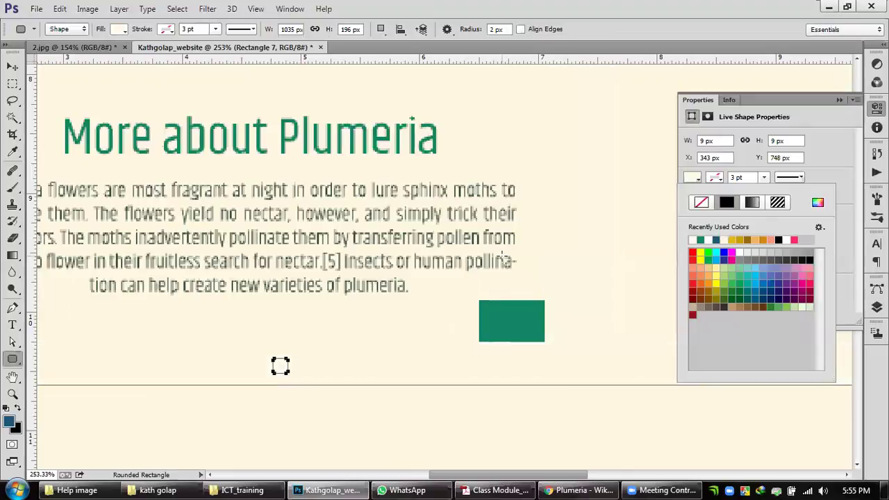
pyautogui.click(239, 265)
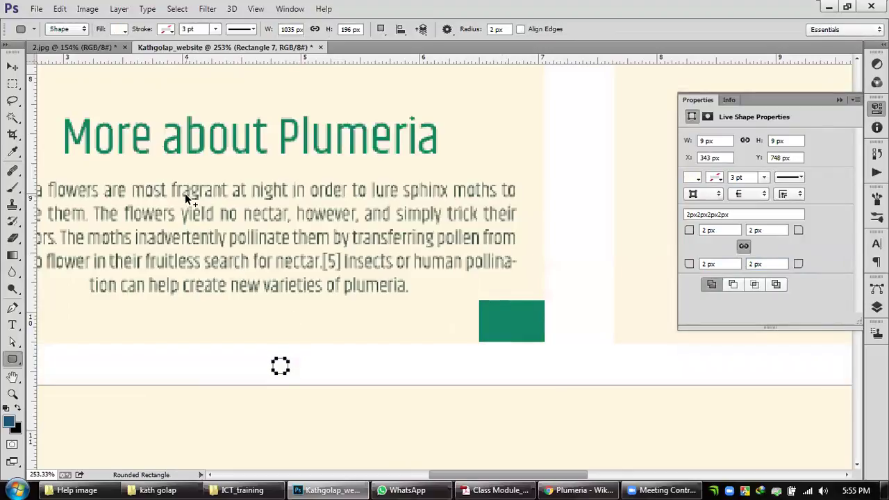
pyautogui.hotkey('ctrl', 'z')
pyautogui.press('v')
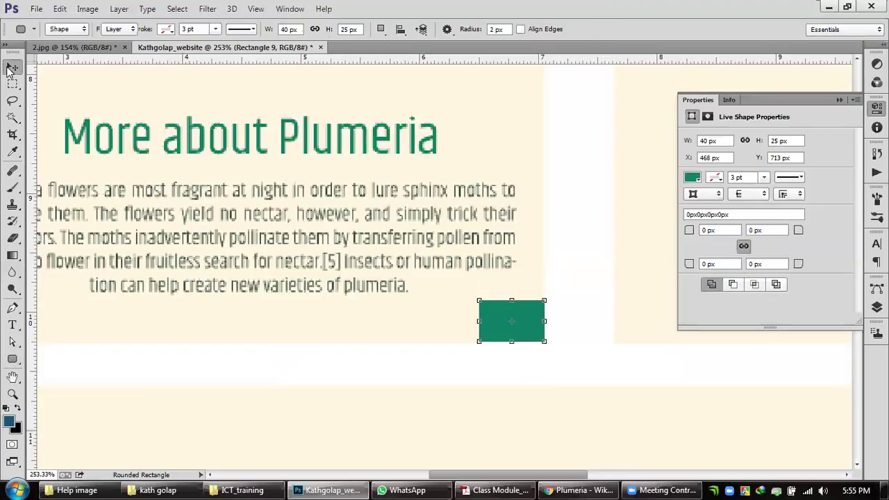
# Step: Lock the layer of the white strip behind the two cream blocks
pyautogui.scroll(-2, 431, 321)
pyautogui.scroll(-5, 431, 321)
pyautogui.click(525, 343)
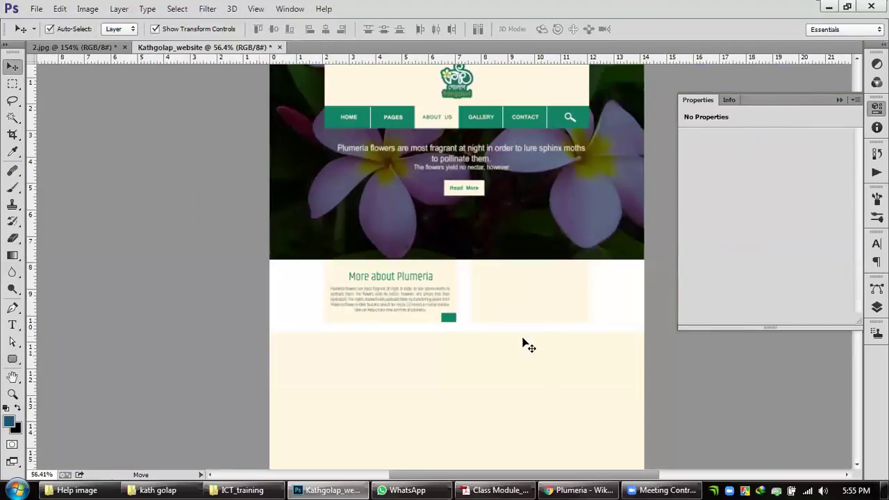
pyautogui.click(634, 317)
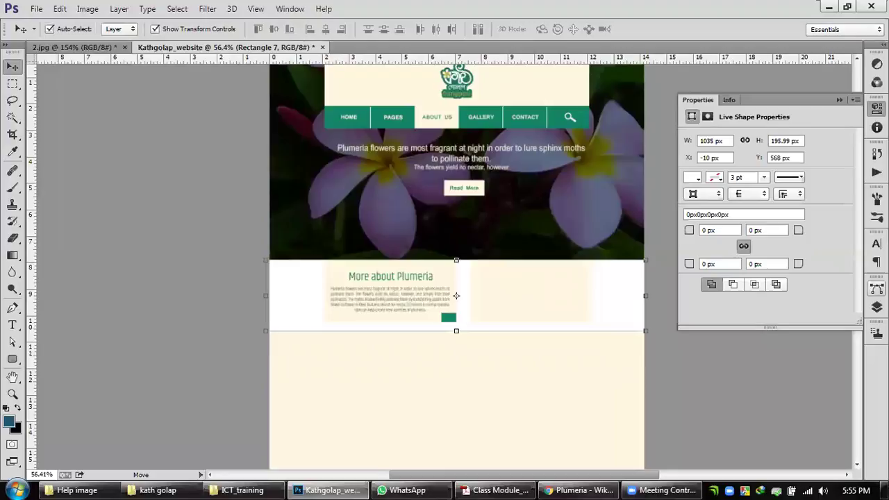
pyautogui.click(876, 306)
pyautogui.scroll(-5, 843, 313)
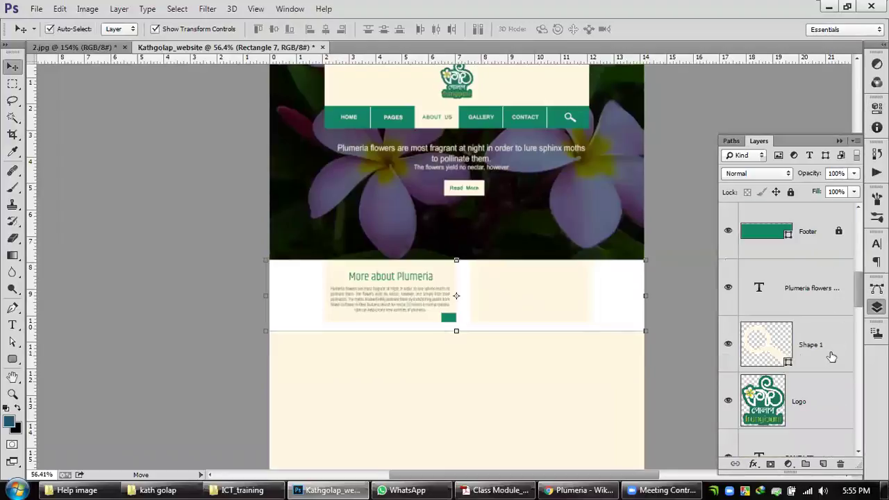
pyautogui.scroll(-5, 831, 356)
pyautogui.scroll(10, 830, 355)
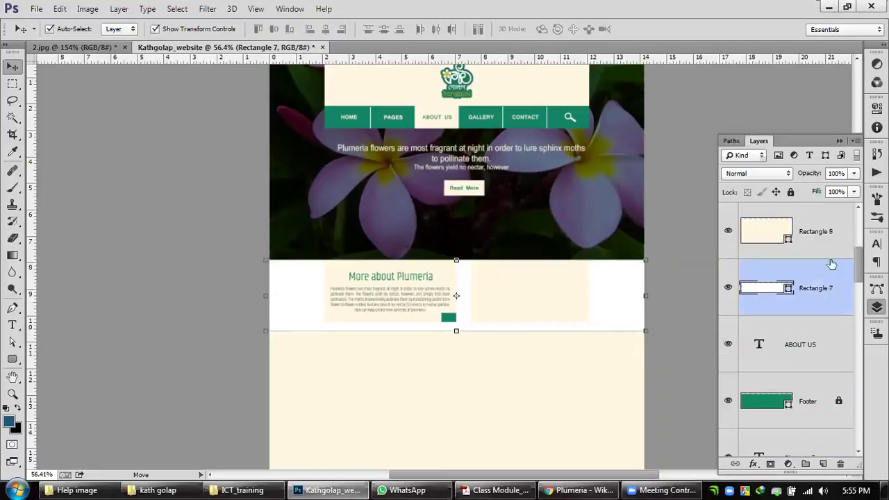
pyautogui.click(790, 192)
pyautogui.click(111, 342)
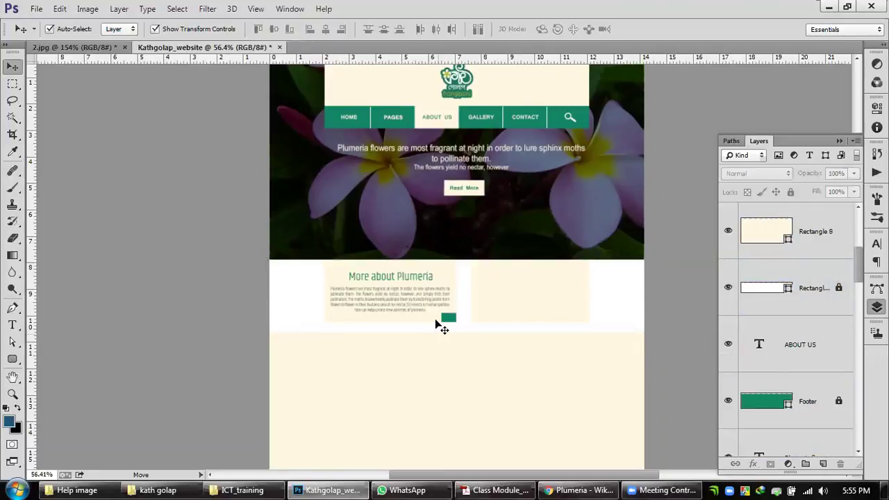
# Step: Draw a triangle-outline custom shape about 13 × 11 px in the white strip below the first cream block
pyautogui.scroll(6, 440, 324)
pyautogui.scroll(2, 479, 344)
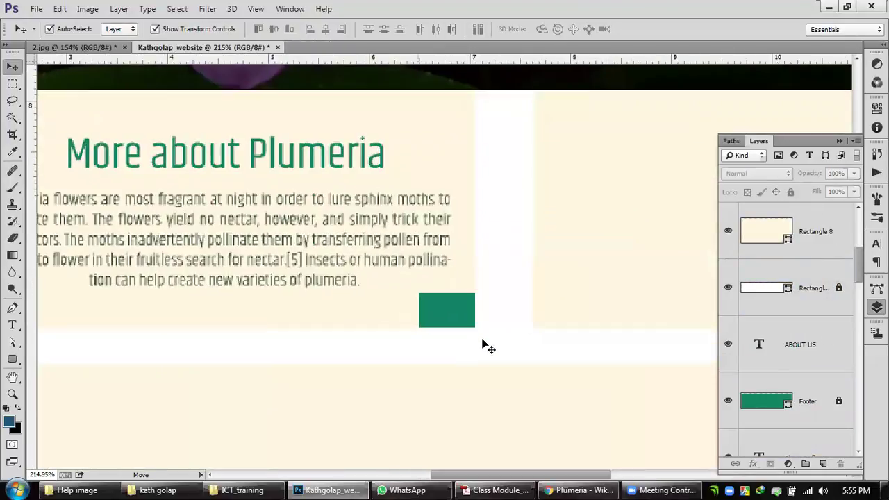
pyautogui.click(452, 303)
pyautogui.click(500, 314)
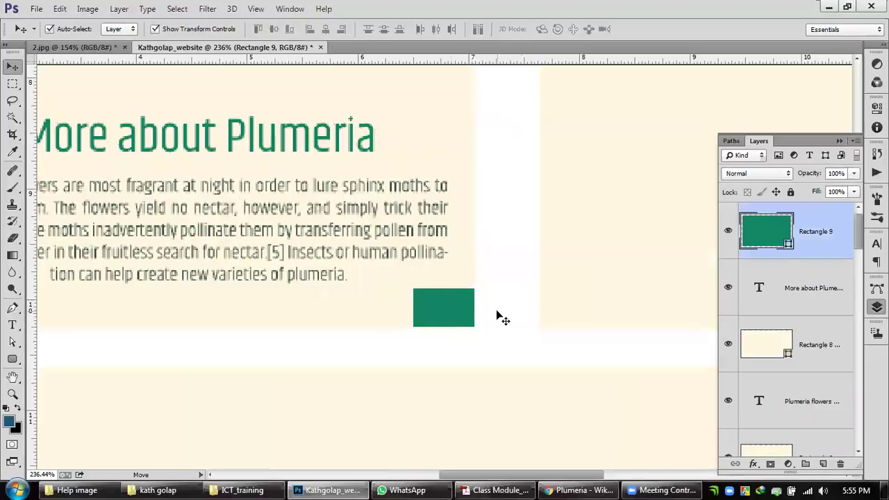
pyautogui.click(13, 358)
pyautogui.click(77, 418)
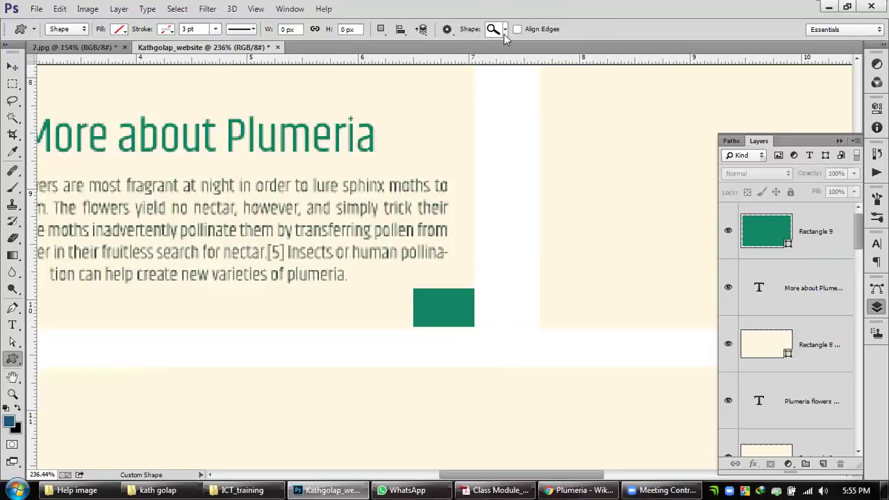
pyautogui.click(505, 33)
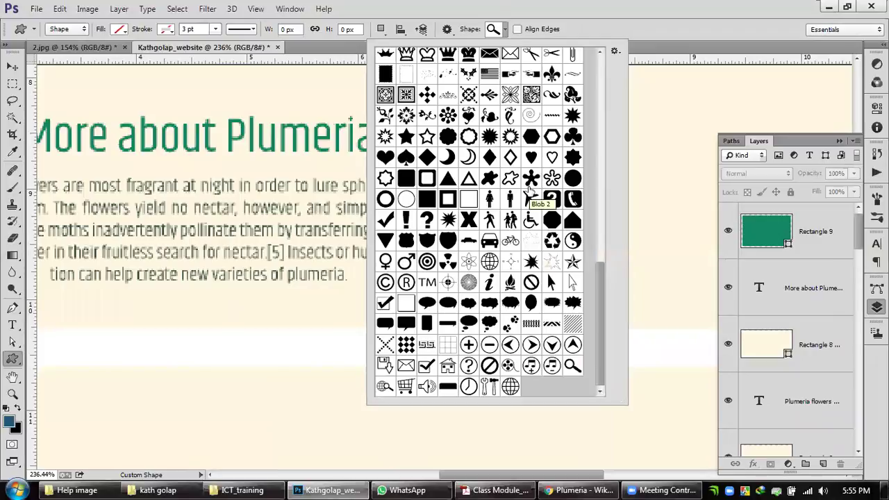
pyautogui.click(469, 180)
pyautogui.moveTo(271, 338); pyautogui.dragTo(288, 358)
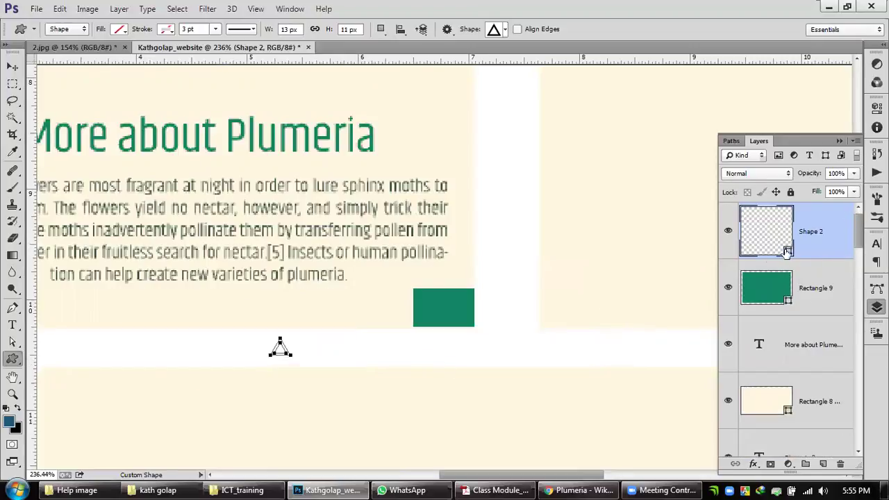
# Step: Fill the triangle shape with the cream #fef7e0 sampled from the first block
pyautogui.click(120, 29)
pyautogui.click(181, 54)
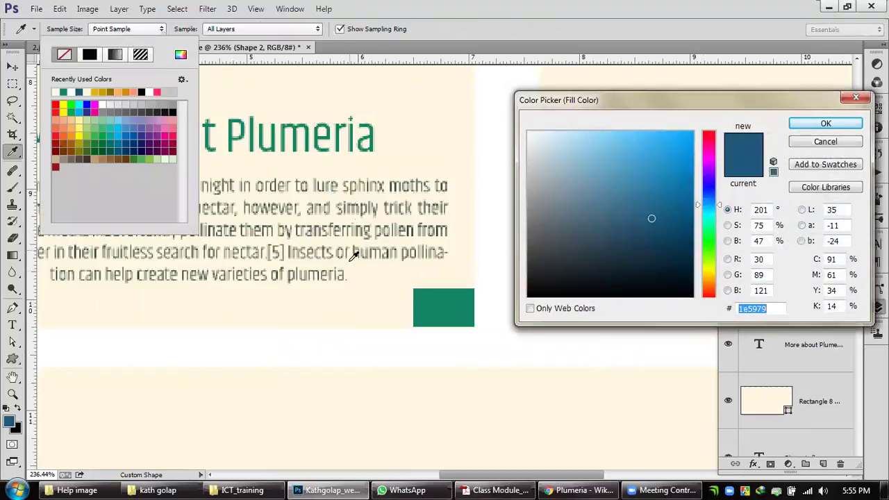
pyautogui.click(381, 295)
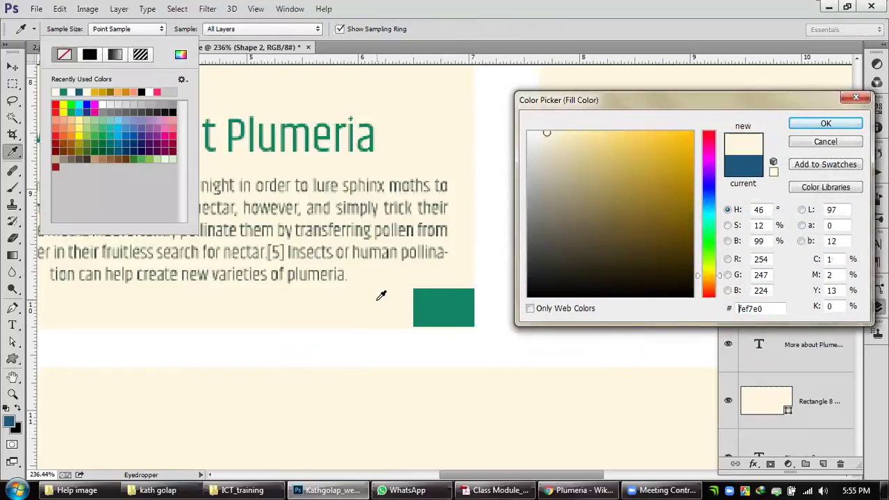
pyautogui.click(825, 123)
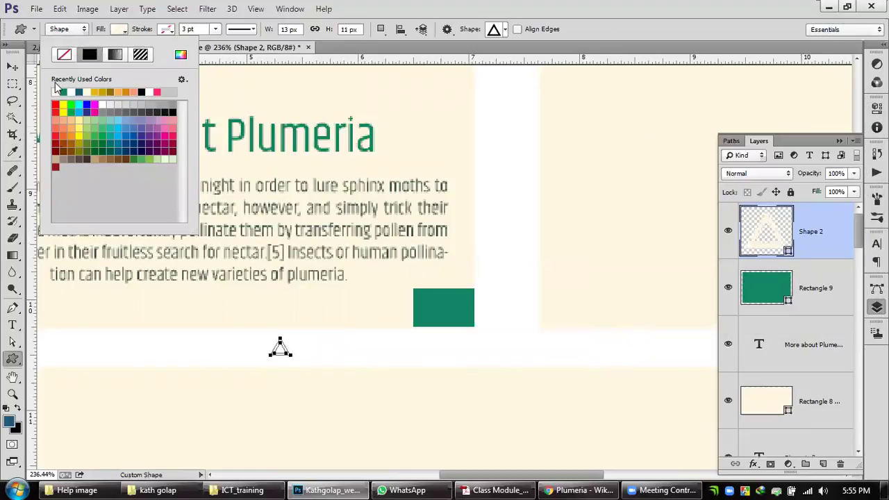
# Step: Rotate the cream triangle 90° so it points right and move it onto the green corner button
pyautogui.click(13, 69)
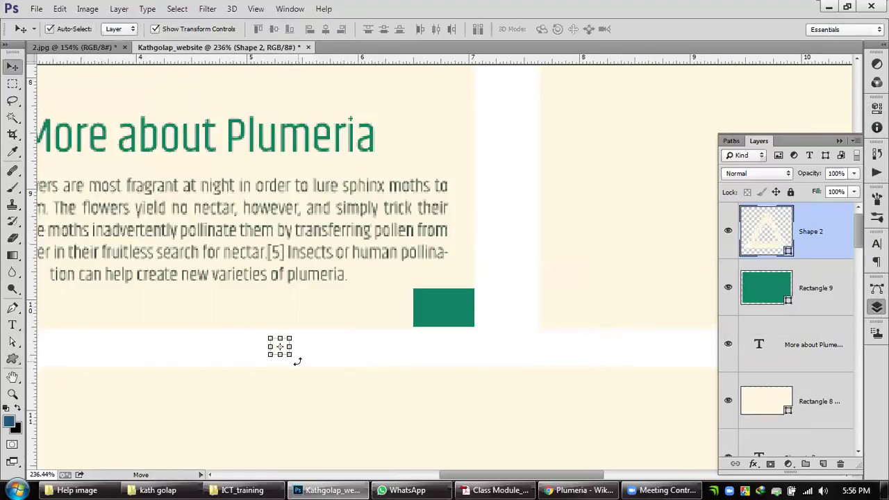
pyautogui.moveTo(297, 360); pyautogui.dragTo(266, 363)
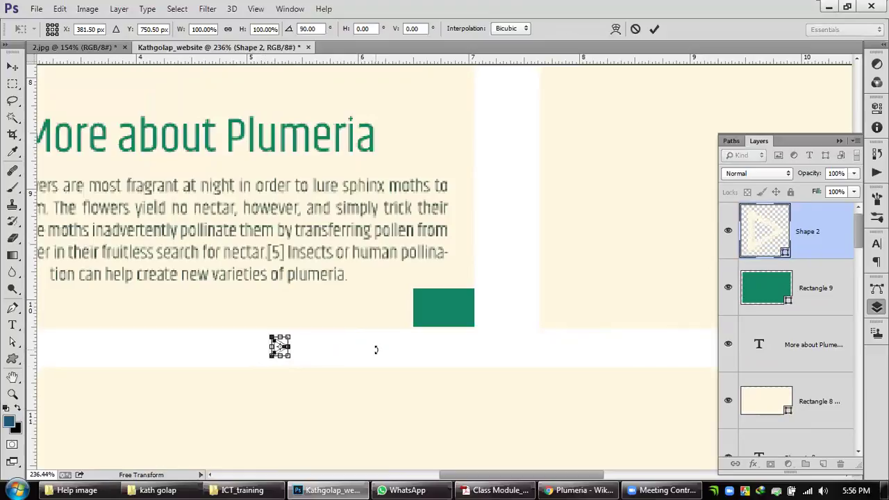
pyautogui.press('Return')
pyautogui.scroll(3, 311, 357)
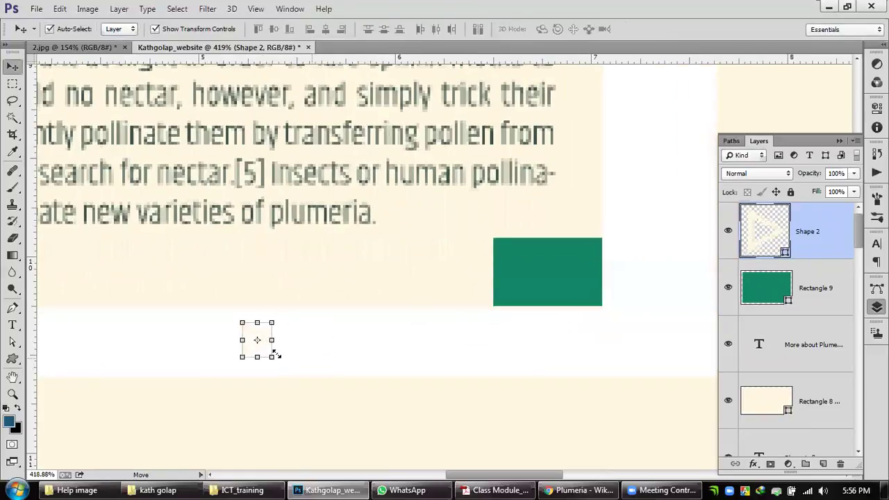
pyautogui.moveTo(263, 349); pyautogui.dragTo(559, 284)
pyautogui.click(178, 336)
# Step: Examine the first block's text and arrow button at 100% zoom with the Layers panel collapsed
pyautogui.doubleClick(12, 394)
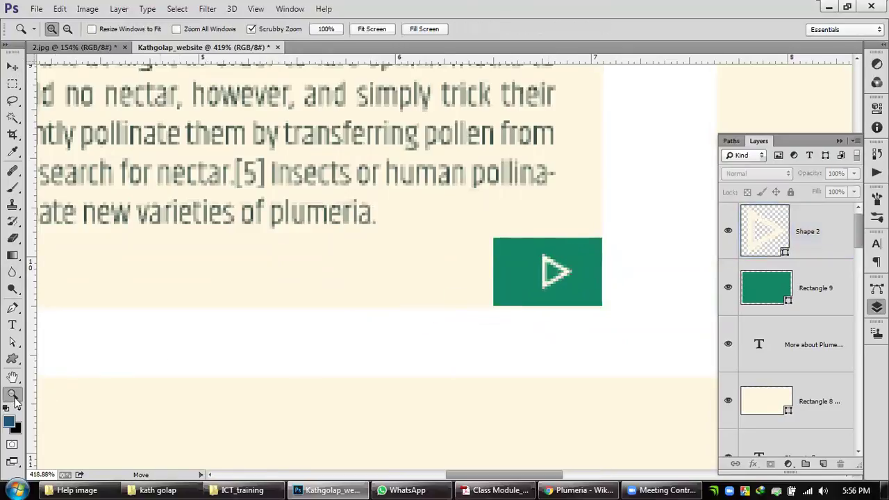
pyautogui.click(12, 66)
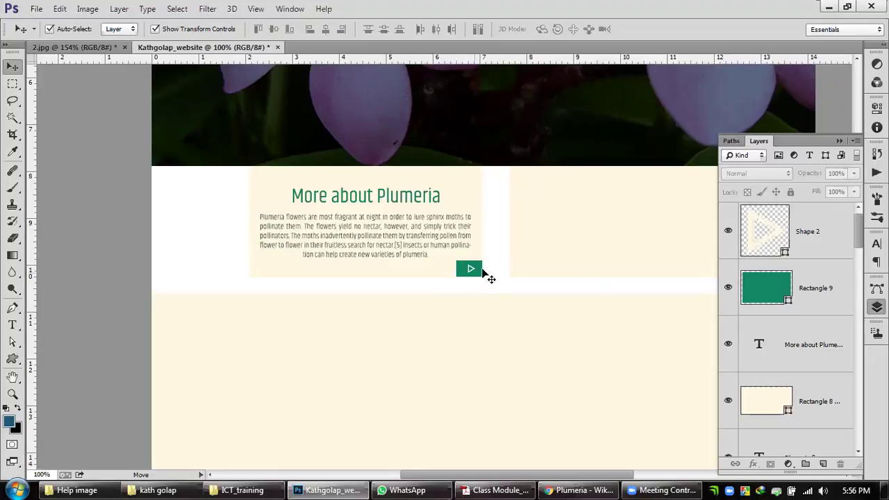
pyautogui.click(839, 141)
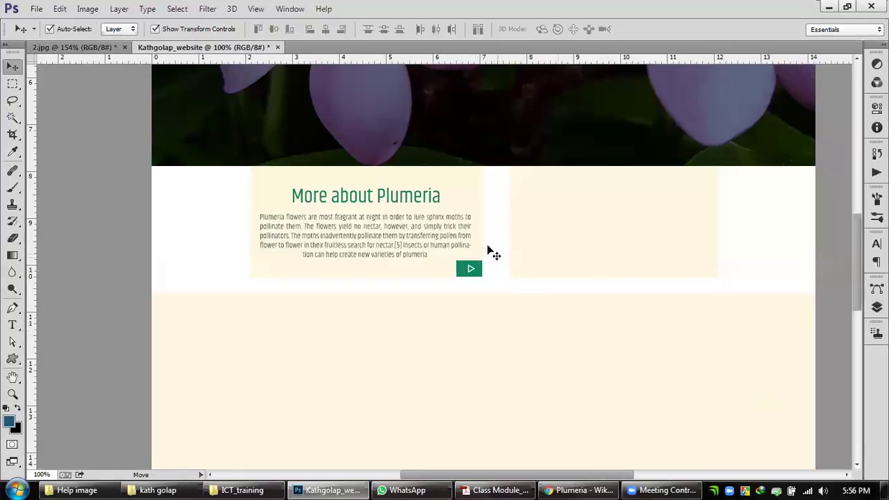
pyautogui.click(425, 199)
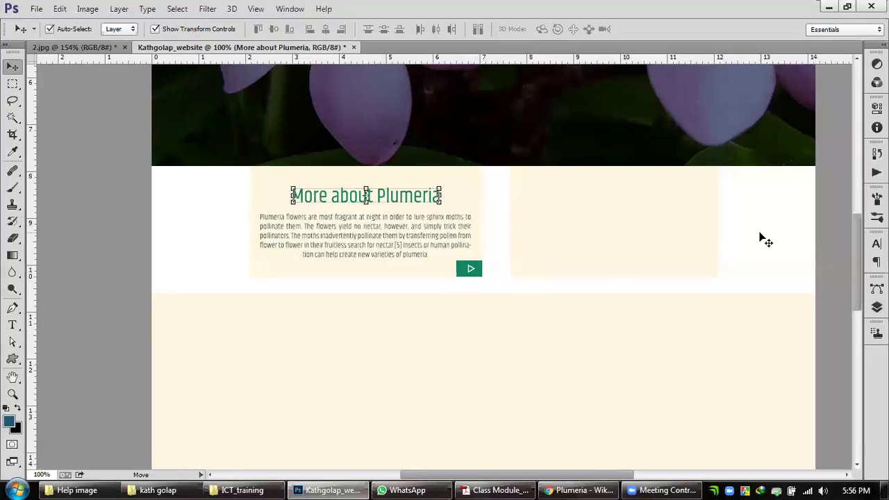
pyautogui.click(833, 248)
pyautogui.moveTo(611, 288); pyautogui.dragTo(667, 196)
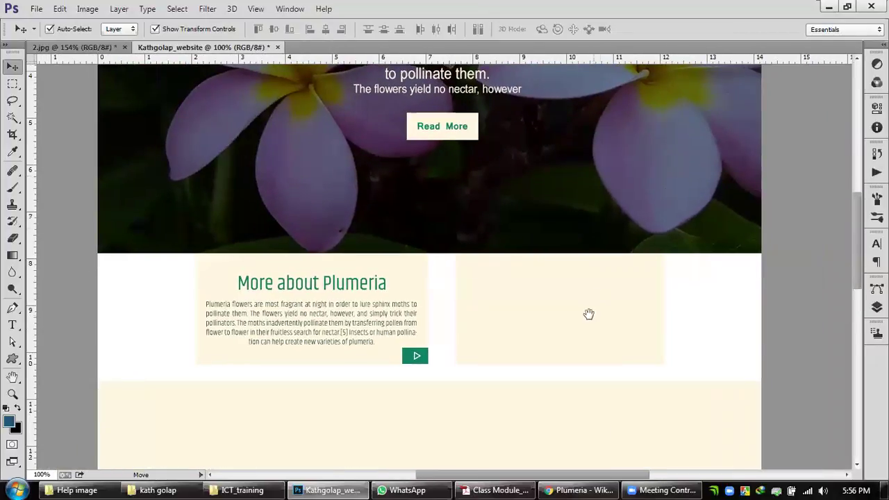
pyautogui.moveTo(588, 313); pyautogui.dragTo(591, 289)
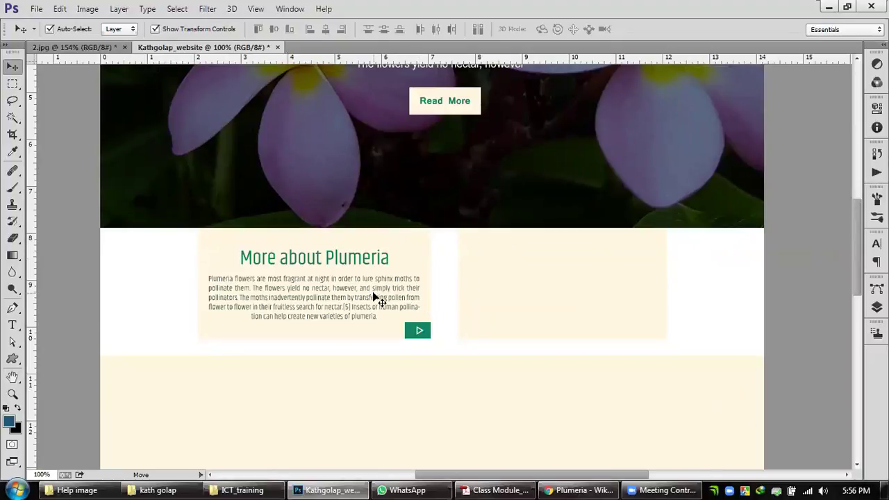
# Step: Duplicate the "More about Plumeria" heading into the second cream block, level with the original
pyautogui.scroll(4, 595, 291)
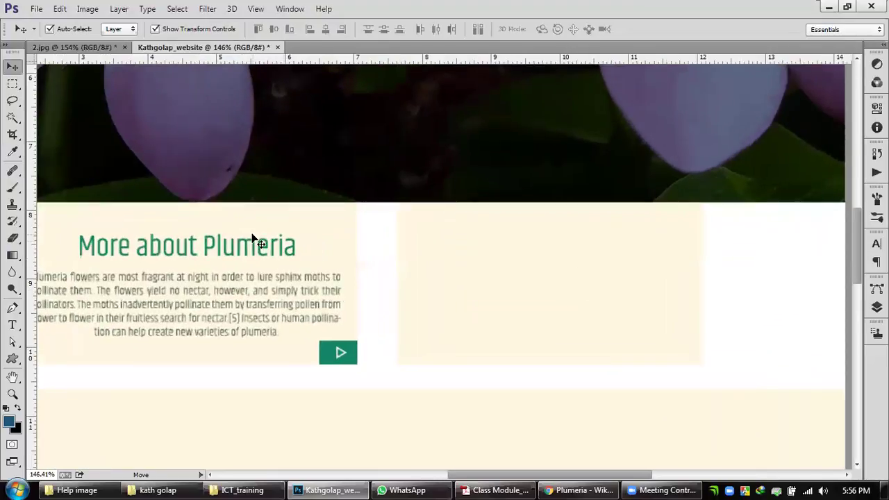
pyautogui.click(264, 248)
pyautogui.moveTo(264, 248); pyautogui.dragTo(630, 247)
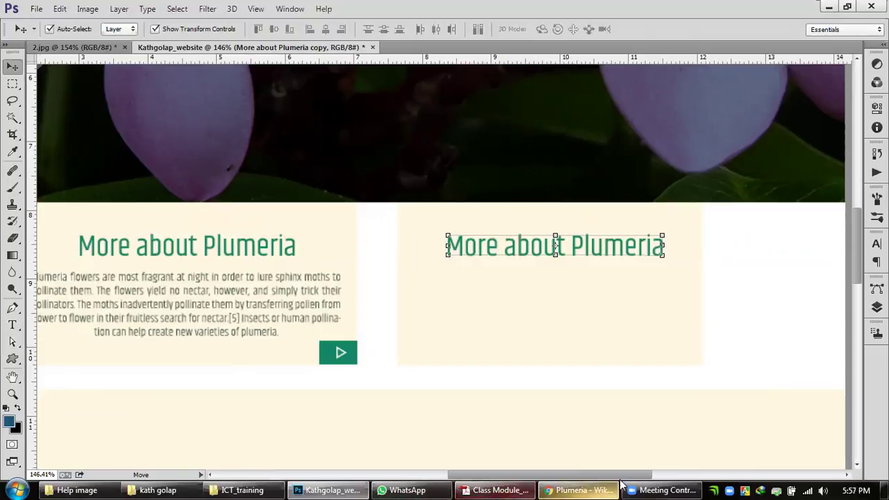
# Step: Switch to the Plumeria Wikipedia page in Chrome and copy the section heading "Etymology and common names"
pyautogui.click(580, 491)
pyautogui.scroll(-1, 354, 316)
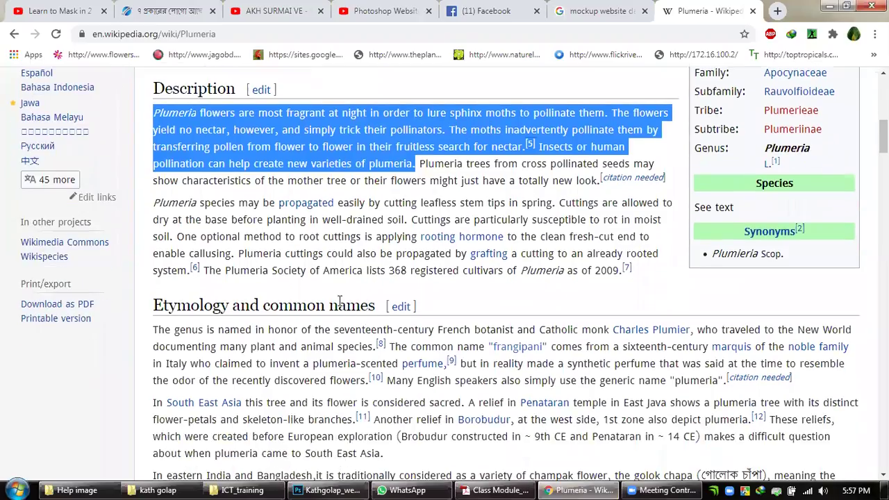
pyautogui.moveTo(155, 304); pyautogui.dragTo(375, 311)
pyautogui.hotkey('ctrl', 'c')
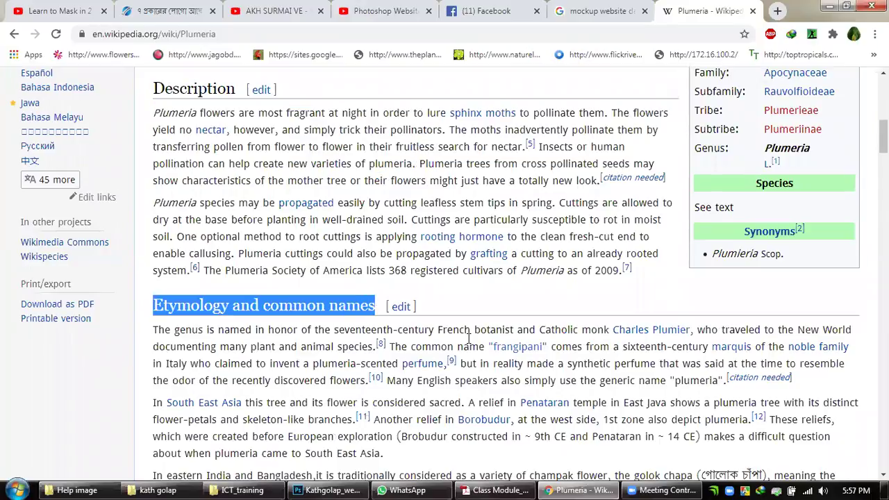
# Step: Switch back to Photoshop and replace the second block's heading text with the copied "Etymology and common names"
pyautogui.click(326, 491)
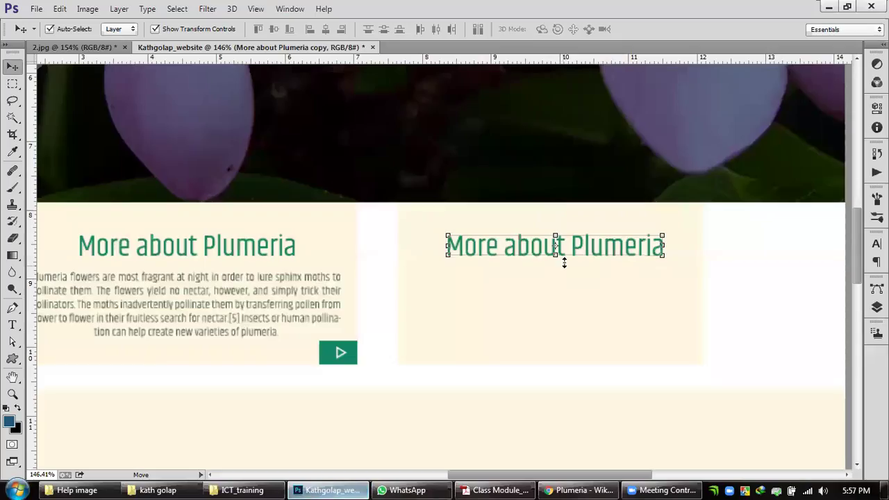
pyautogui.click(12, 324)
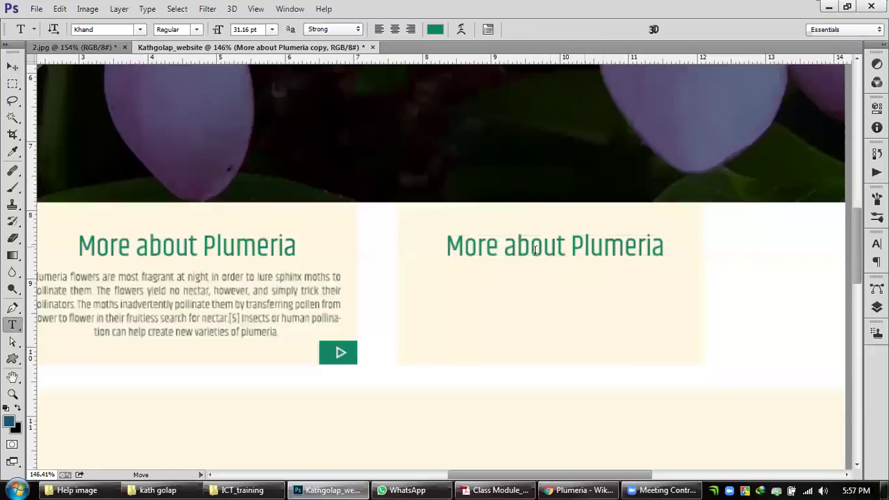
pyautogui.moveTo(448, 248); pyautogui.dragTo(690, 252)
pyautogui.hotkey('ctrl', 'v')
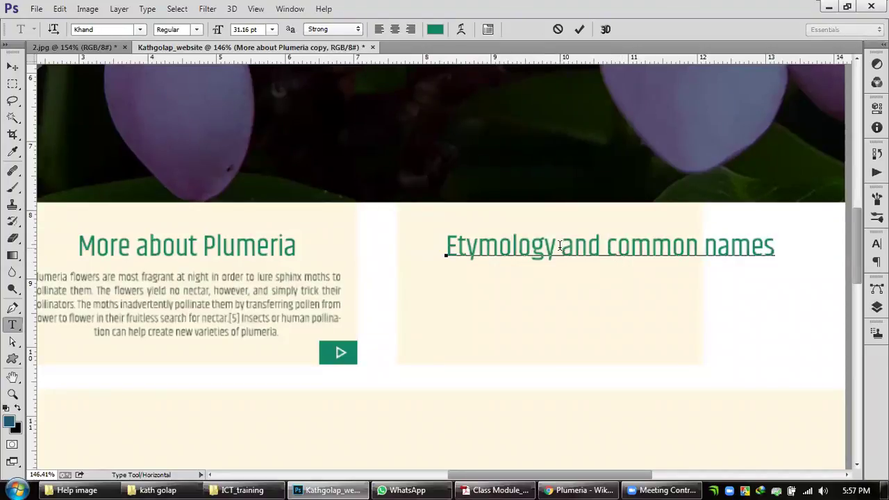
# Step: Shorten the second block's heading to "Common names" with a capital C and commit the text
pyautogui.click(606, 245)
pyautogui.hotkey('shift', 'Home')
pyautogui.press('BackSpace')
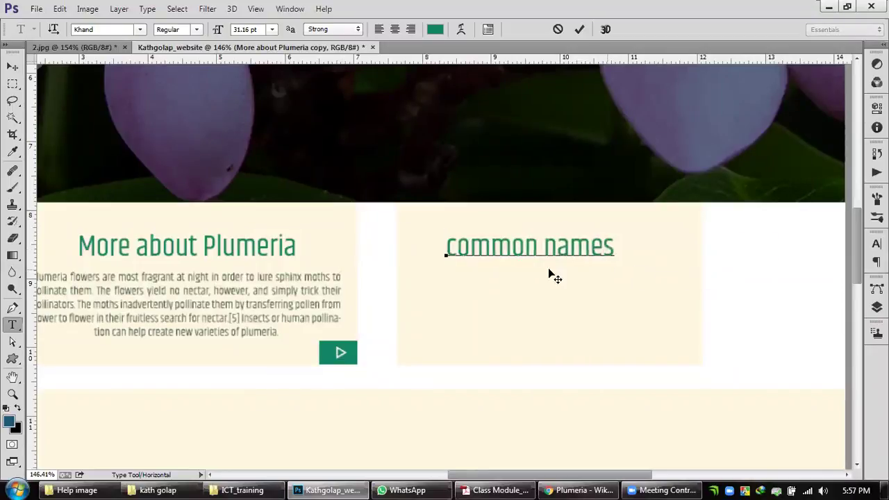
pyautogui.moveTo(445, 250); pyautogui.dragTo(451, 250)
pyautogui.write('C')
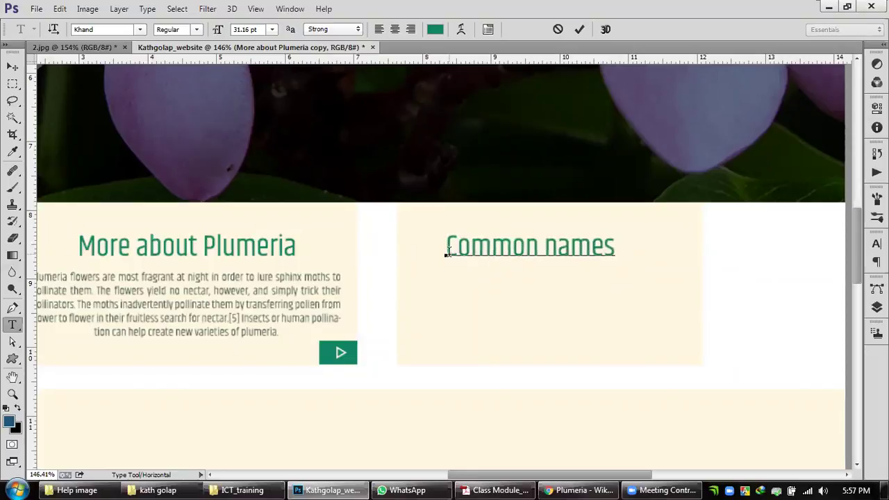
pyautogui.hotkey('ctrl', 'Return')
pyautogui.press('v')
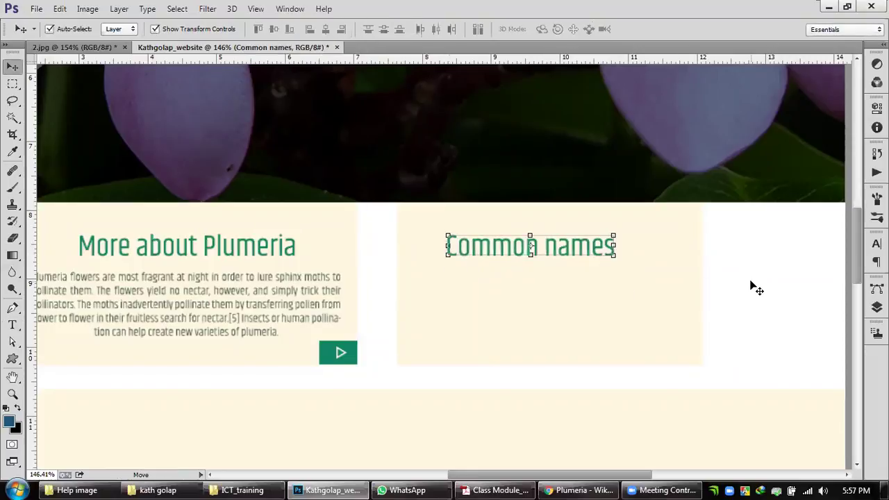
pyautogui.click(757, 288)
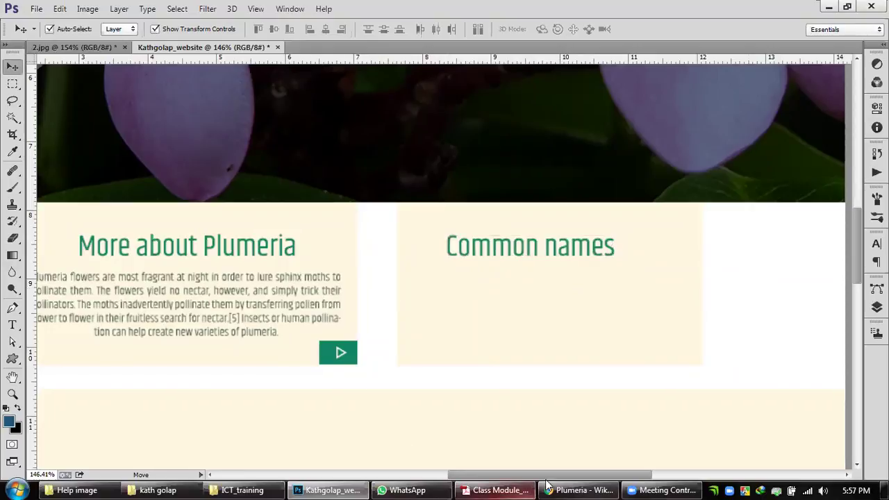
# Step: Switch to the Plumeria Wikipedia page in Chrome and copy the etymology text from "The genus is named" through "recently discovered flowers"
pyautogui.click(583, 490)
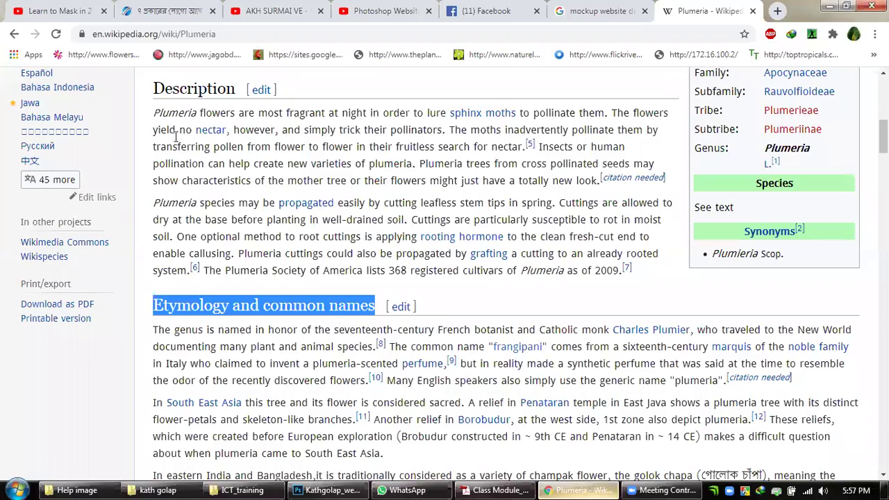
pyautogui.scroll(-3, 287, 216)
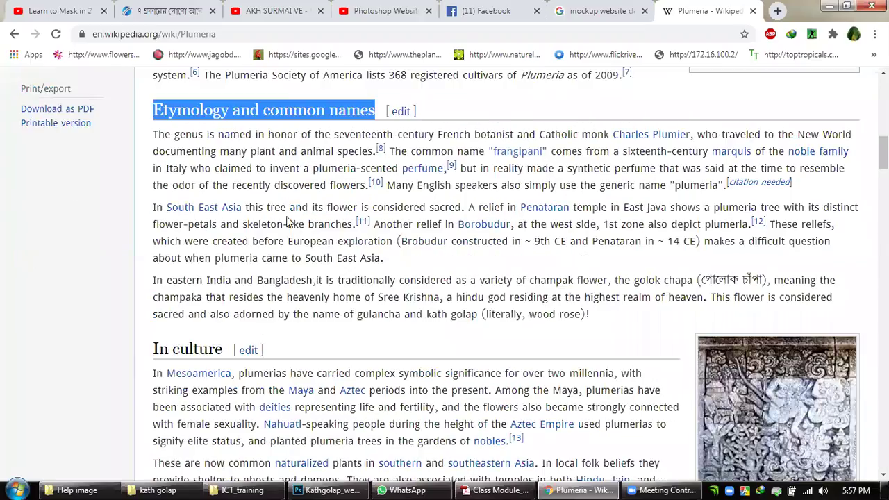
pyautogui.scroll(-1, 289, 232)
pyautogui.scroll(2, 209, 278)
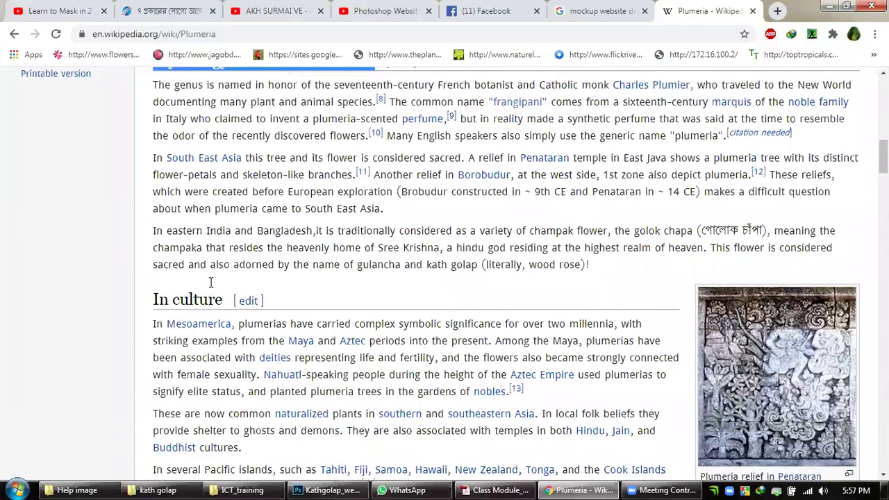
pyautogui.moveTo(154, 199); pyautogui.dragTo(366, 249)
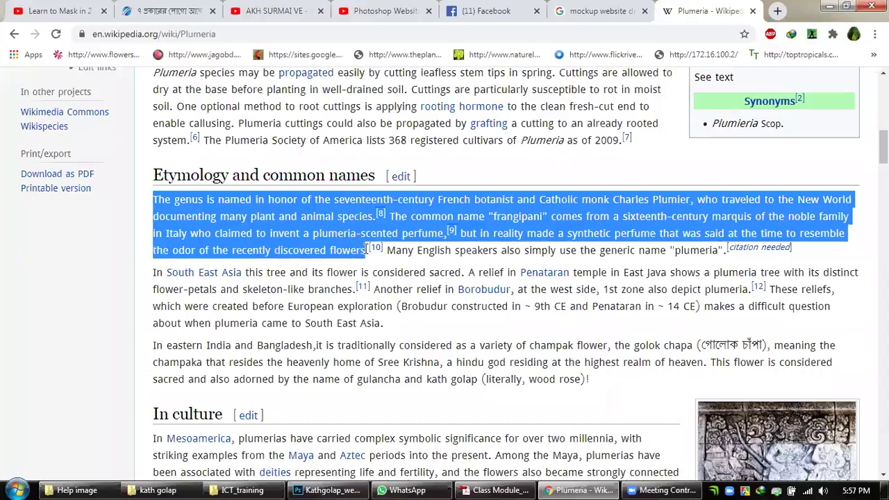
# Step: Switch back to Photoshop and duplicate the first block's paragraph into the second cream block, below the "Common names" heading
pyautogui.click(326, 491)
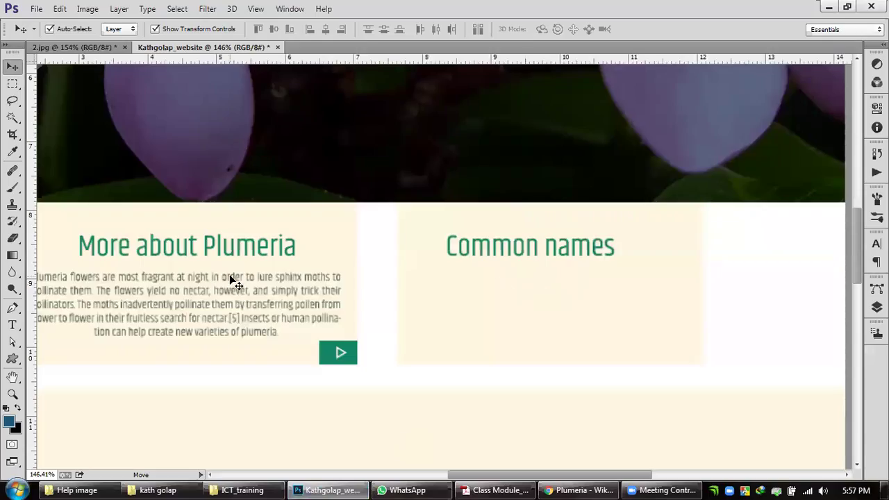
pyautogui.click(232, 282)
pyautogui.moveTo(231, 280); pyautogui.dragTo(600, 285)
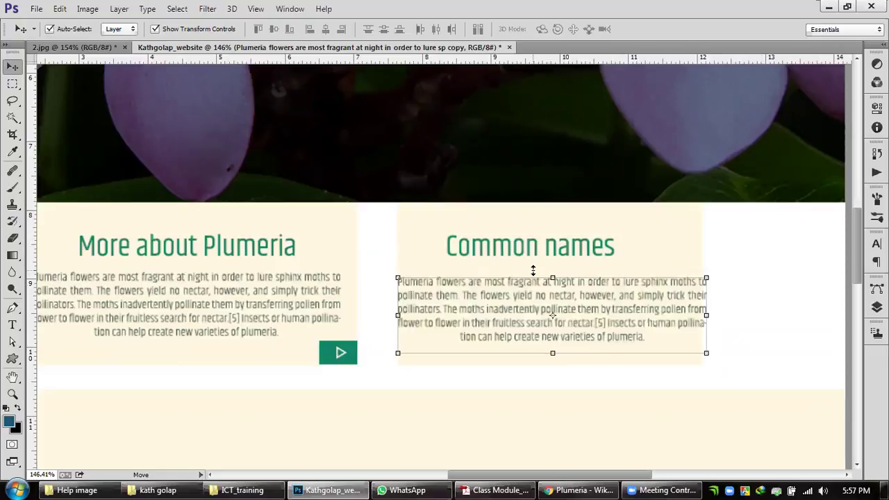
pyautogui.scroll(-2, 532, 271)
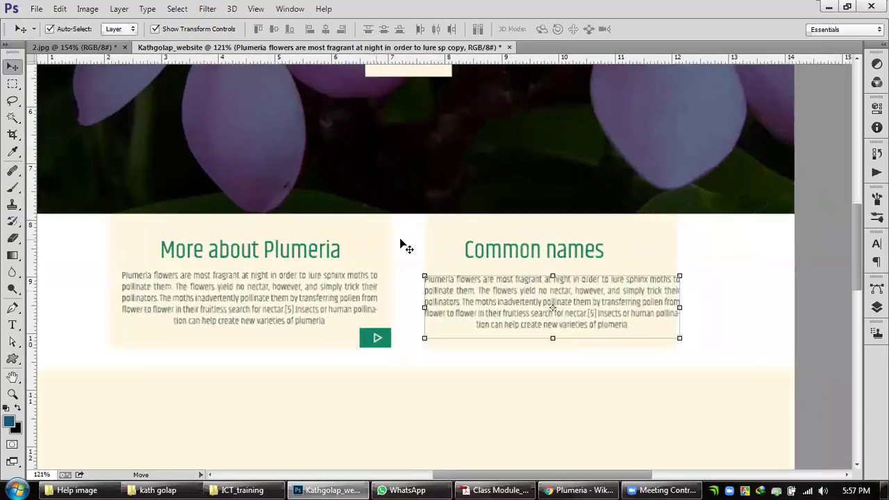
# Step: Move the duplicated paragraph out of the second block to directly beneath the original paragraph, aligned with its side edges
pyautogui.click(652, 248)
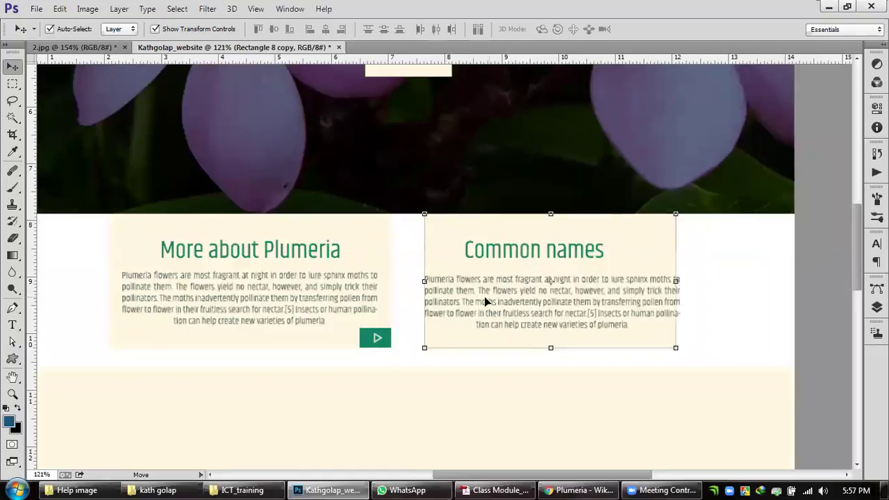
pyautogui.click(373, 281)
pyautogui.moveTo(433, 283); pyautogui.dragTo(131, 333)
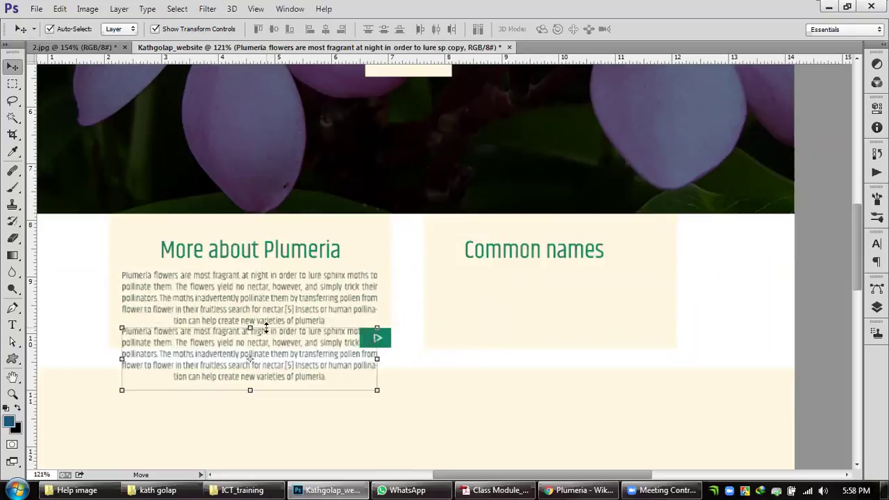
# Step: Delete the duplicated Plumeria paragraph and the cream rectangle behind the Common names heading
pyautogui.press('Delete')
pyautogui.click(538, 295)
pyautogui.moveTo(570, 298); pyautogui.dragTo(293, 419)
pyautogui.hotkey('ctrl', 'z')
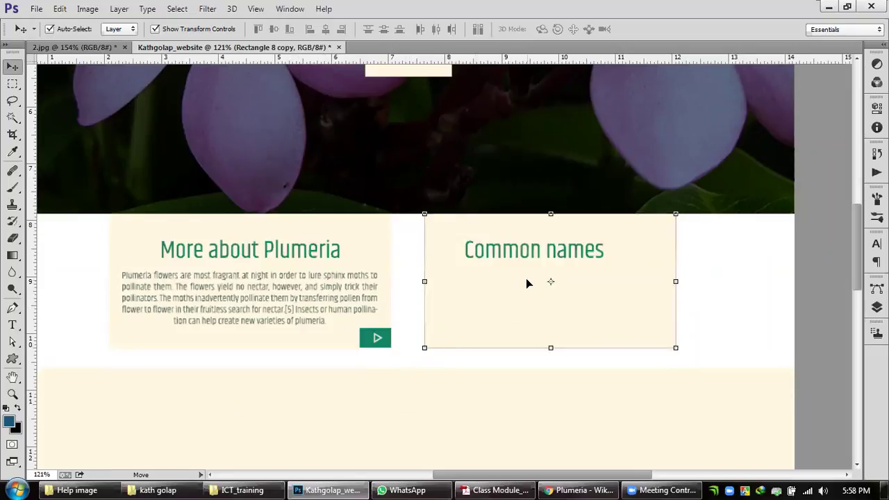
pyautogui.press('Delete')
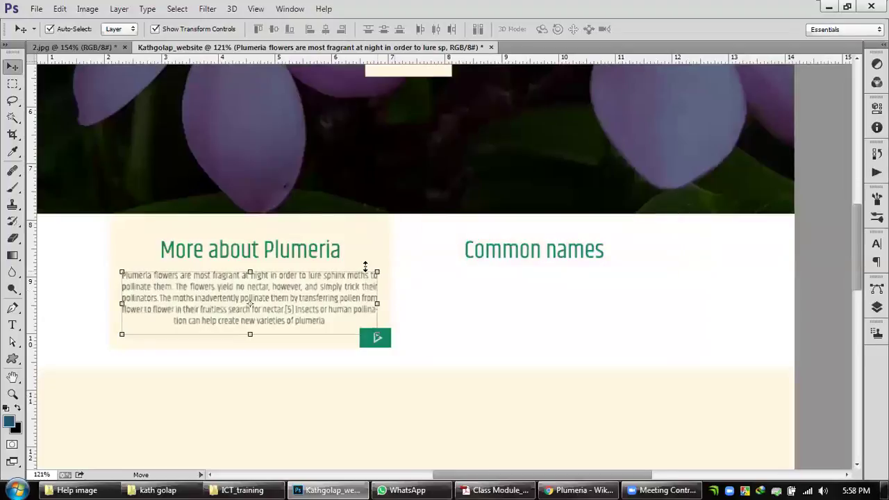
# Step: Move the Common names heading into the lower cream section and duplicate the whole More about Plumeria card beside the original
pyautogui.click(84, 278)
pyautogui.moveTo(85, 229); pyautogui.dragTo(414, 357)
pyautogui.moveTo(507, 258); pyautogui.dragTo(583, 400)
pyautogui.moveTo(84, 229); pyautogui.dragTo(665, 343)
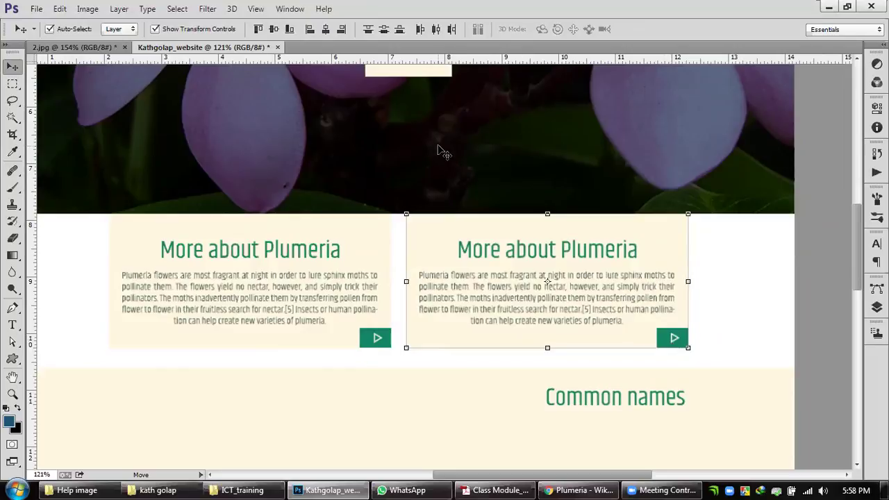
# Step: Show the guides and shift the duplicated card so its outer edge meets the content area's outer guide
pyautogui.scroll(-3, 737, 189)
pyautogui.scroll(-1, 733, 179)
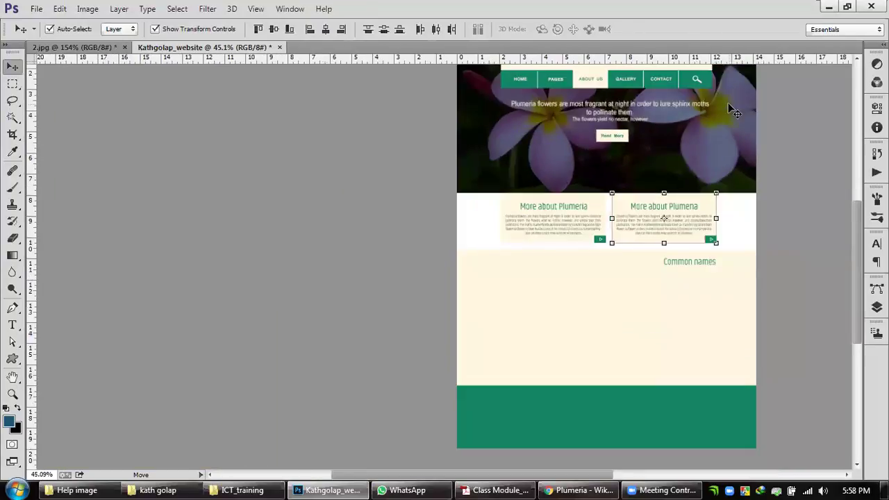
pyautogui.scroll(2, 729, 130)
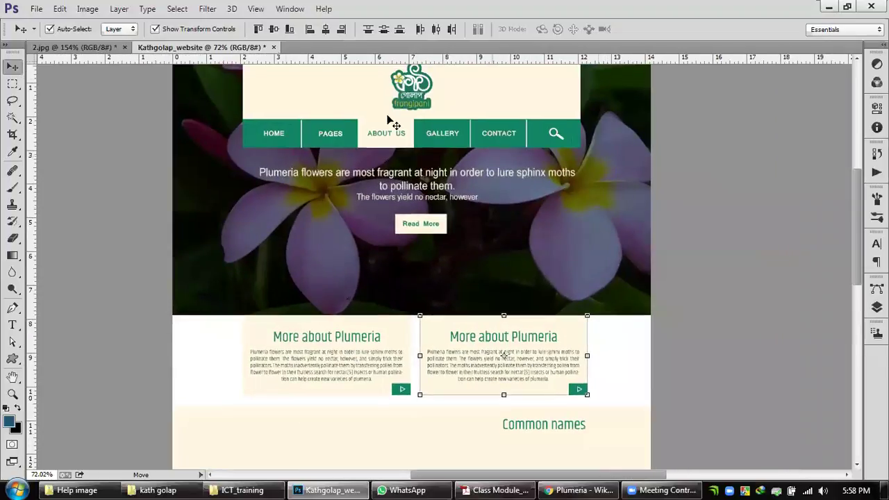
pyautogui.click(256, 8)
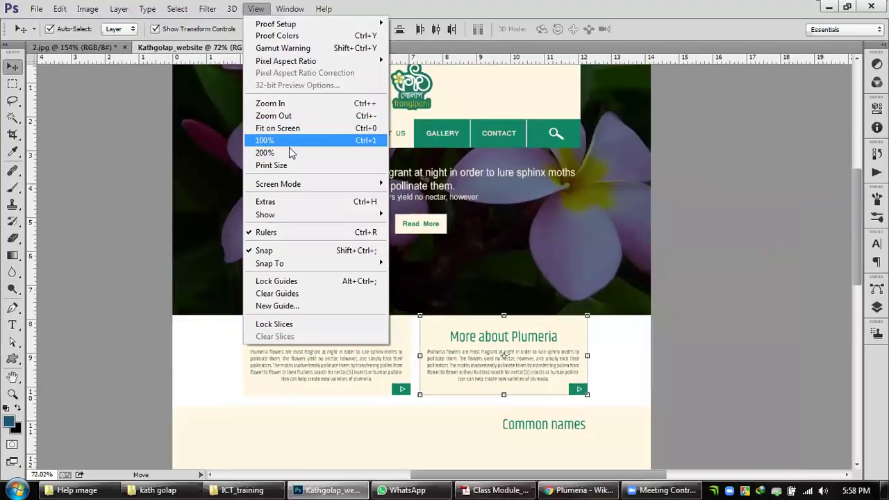
pyautogui.click(281, 201)
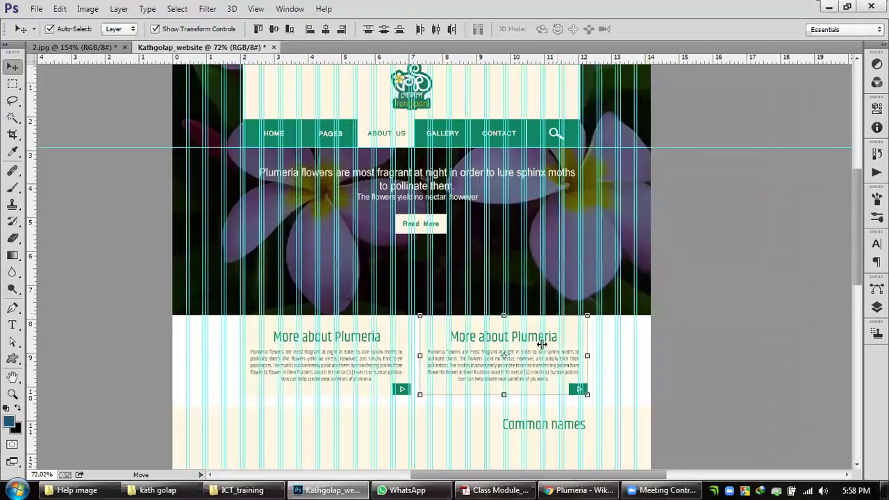
pyautogui.scroll(3, 538, 364)
pyautogui.scroll(2, 604, 307)
pyautogui.moveTo(604, 307); pyautogui.dragTo(587, 299)
pyautogui.scroll(-2, 587, 298)
pyautogui.scroll(2, 257, 401)
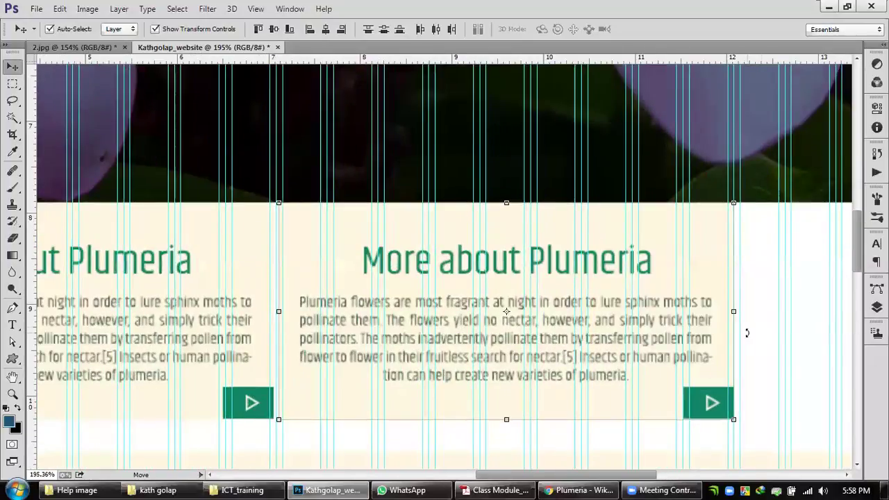
# Step: Narrow the duplicated card's cream rectangle to 99.16% width so its inner edge meets the nearest column guide
pyautogui.click(762, 338)
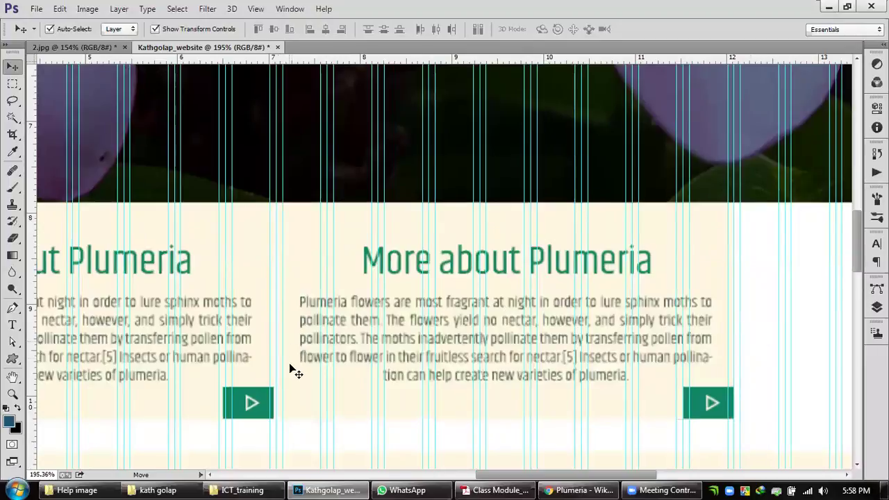
pyautogui.click(294, 391)
pyautogui.moveTo(281, 318); pyautogui.dragTo(284, 312)
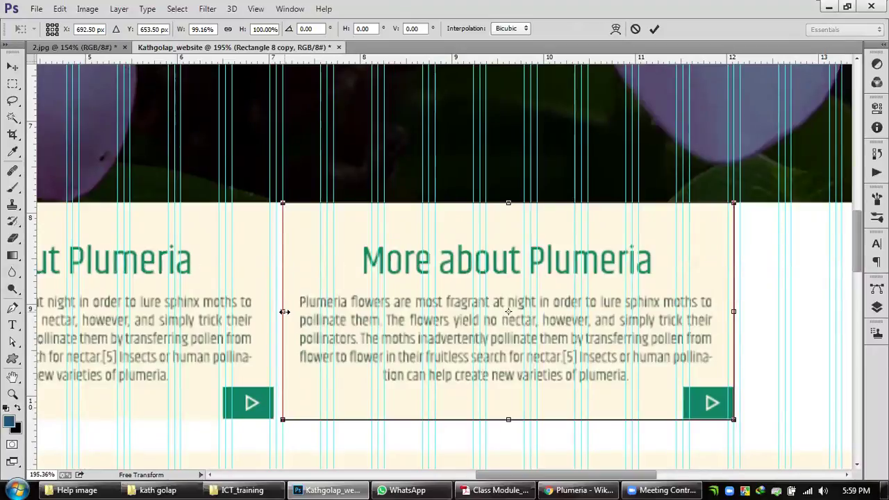
pyautogui.press('Return')
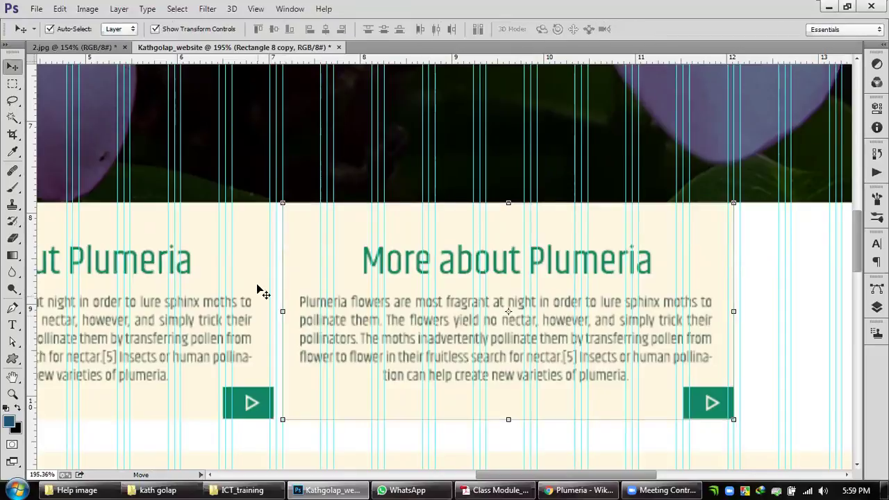
# Step: Narrow the original card's cream rectangle so the edge facing the duplicate meets the column guide
pyautogui.click(262, 291)
pyautogui.moveTo(271, 312); pyautogui.dragTo(265, 312)
pyautogui.press('Return')
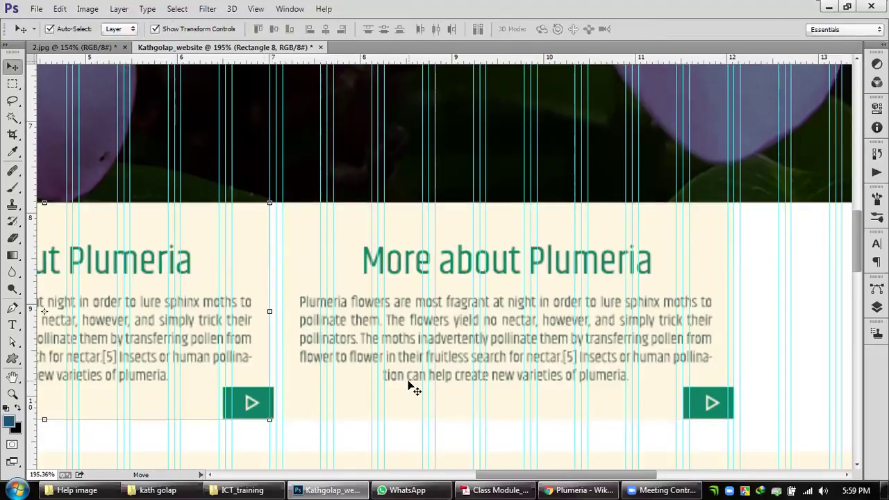
# Step: Centre the play triangle horizontally on the green button of the original card
pyautogui.scroll(5, 221, 433)
pyautogui.click(291, 381)
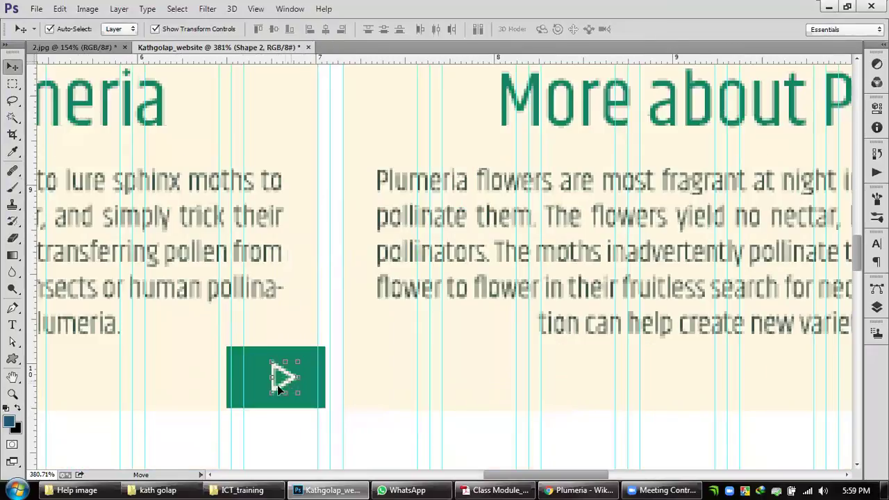
pyautogui.keyDown('shift'); pyautogui.click(237, 376); pyautogui.keyUp('shift')
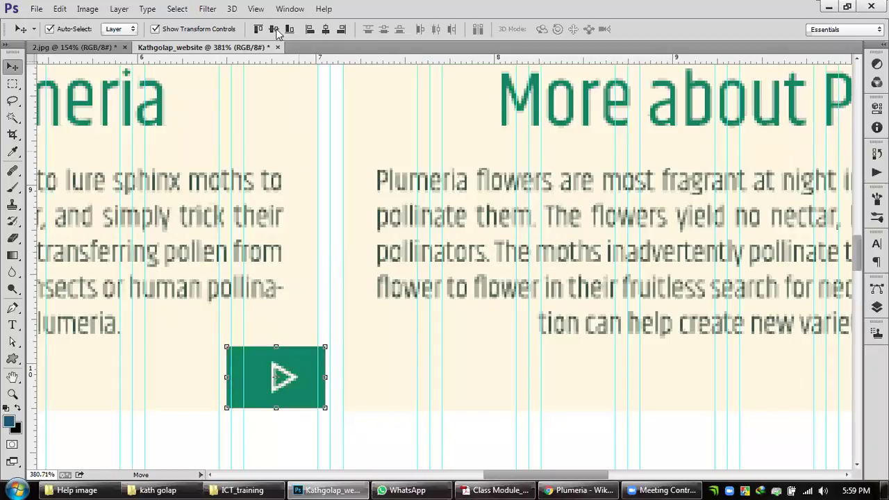
pyautogui.click(326, 28)
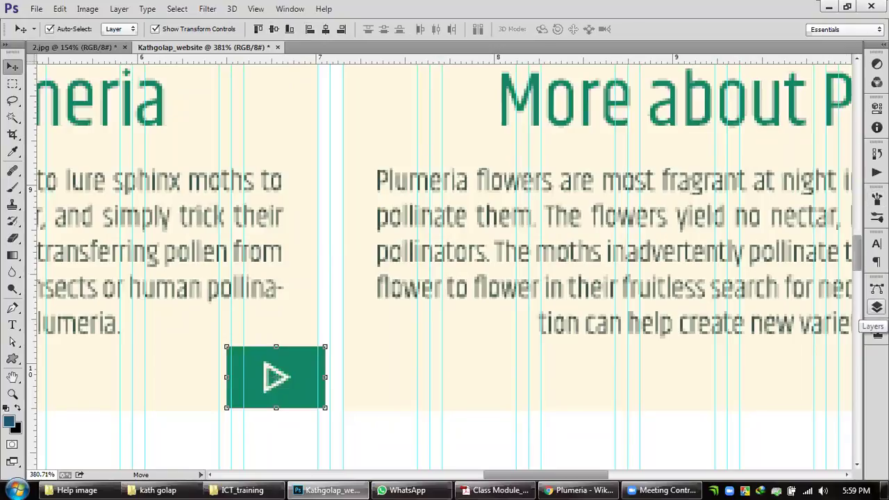
# Step: Convert the Shape 2 and Rectangle 9 layers together into one Smart Object
pyautogui.click(876, 308)
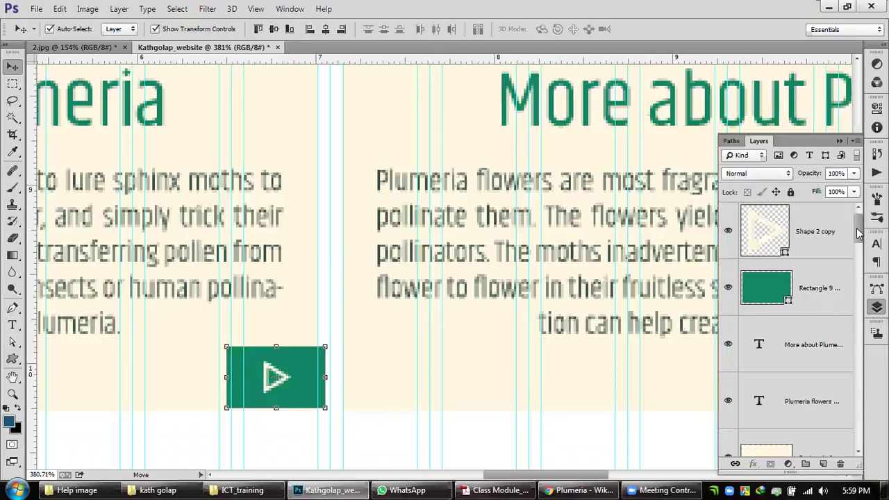
pyautogui.moveTo(860, 222); pyautogui.dragTo(860, 255)
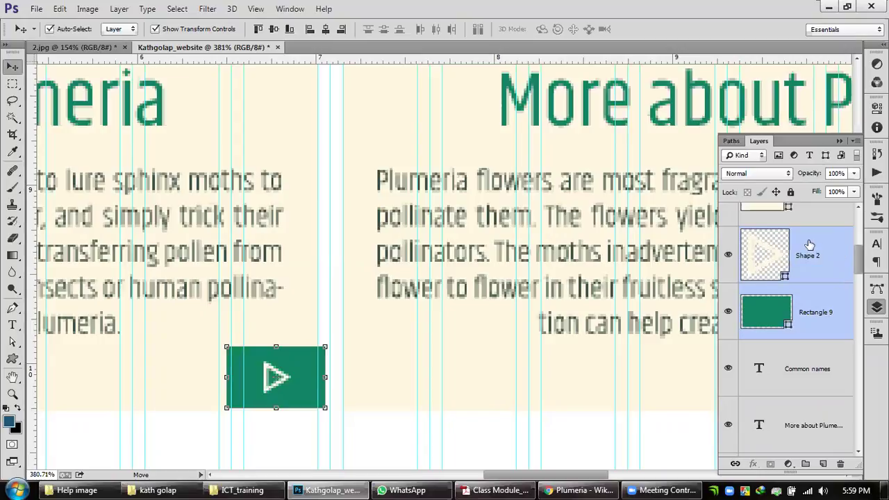
pyautogui.rightClick(832, 241)
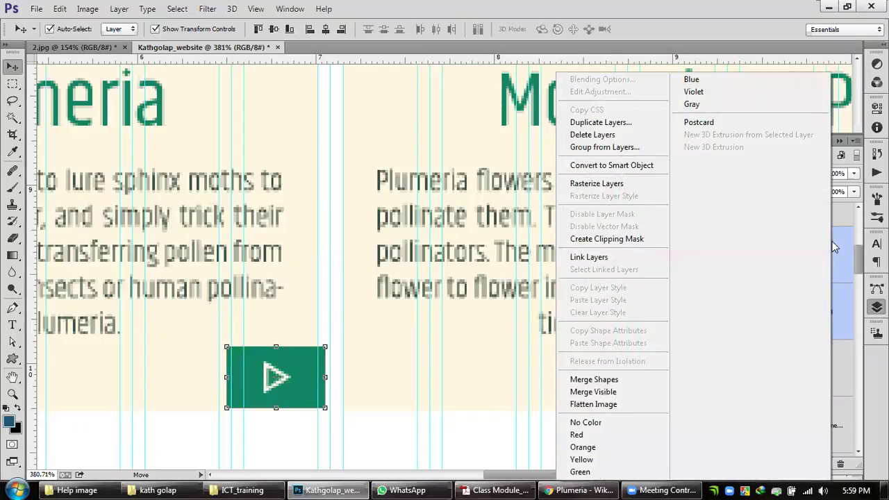
pyautogui.click(643, 167)
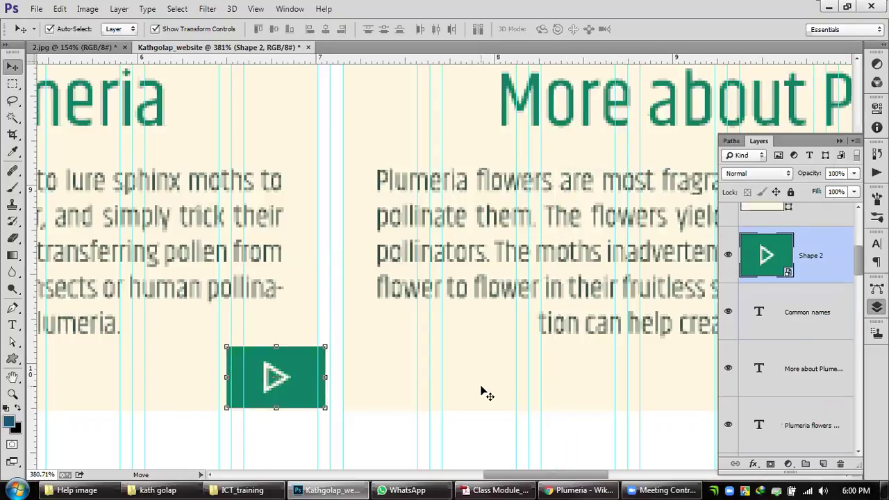
# Step: Move the Smart Object play button into the original card's lower corner, flush with the card edge at the guide
pyautogui.scroll(2, 278, 391)
pyautogui.moveTo(319, 394); pyautogui.dragTo(313, 391)
pyautogui.scroll(-2, 470, 366)
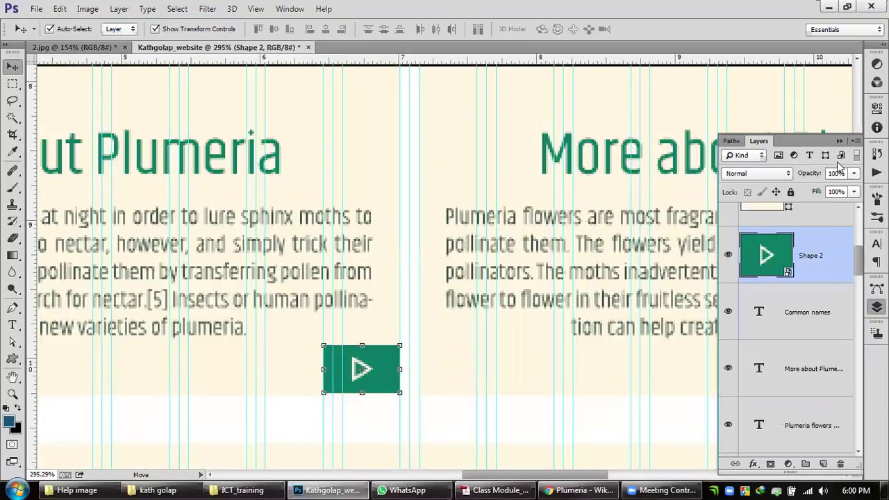
pyautogui.click(840, 140)
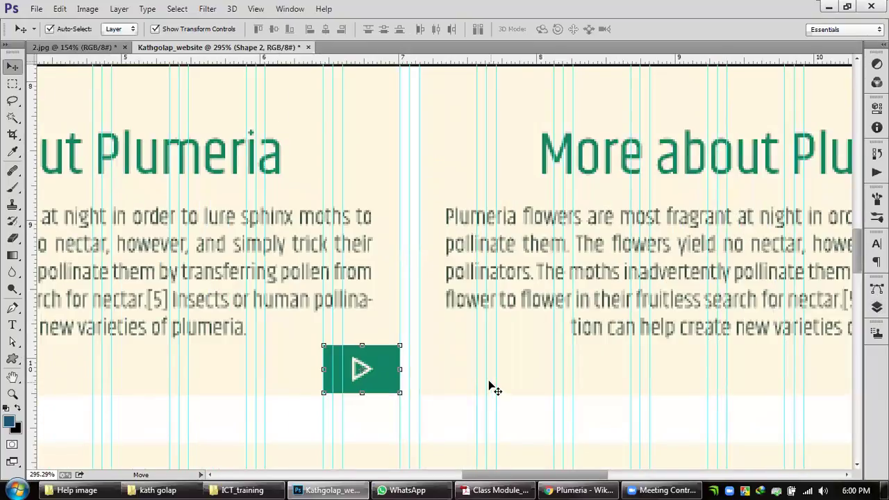
# Step: Hide the guides again and deselect the play button
pyautogui.scroll(-2, 489, 384)
pyautogui.scroll(-1, 484, 379)
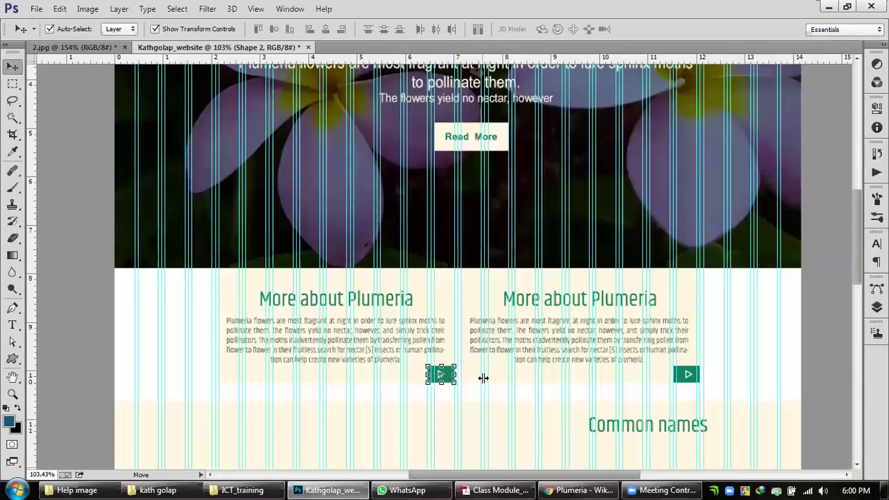
pyautogui.scroll(2, 483, 377)
pyautogui.scroll(-2, 476, 393)
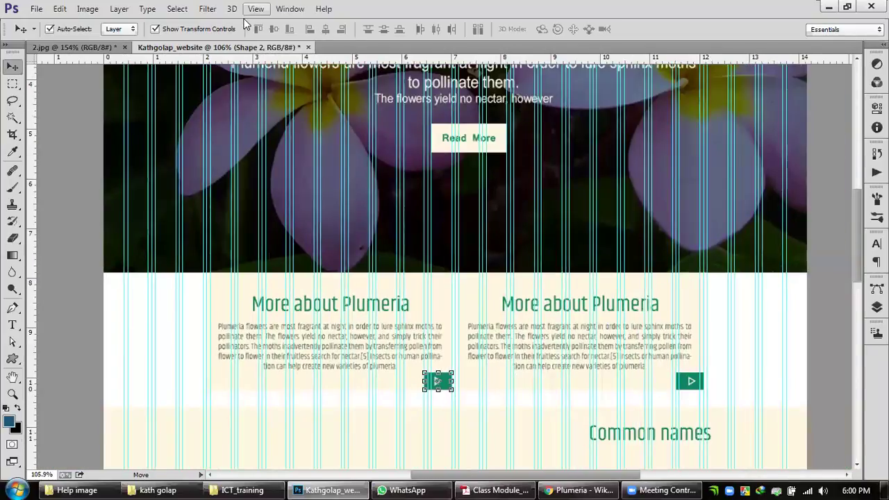
pyautogui.click(255, 9)
pyautogui.click(268, 201)
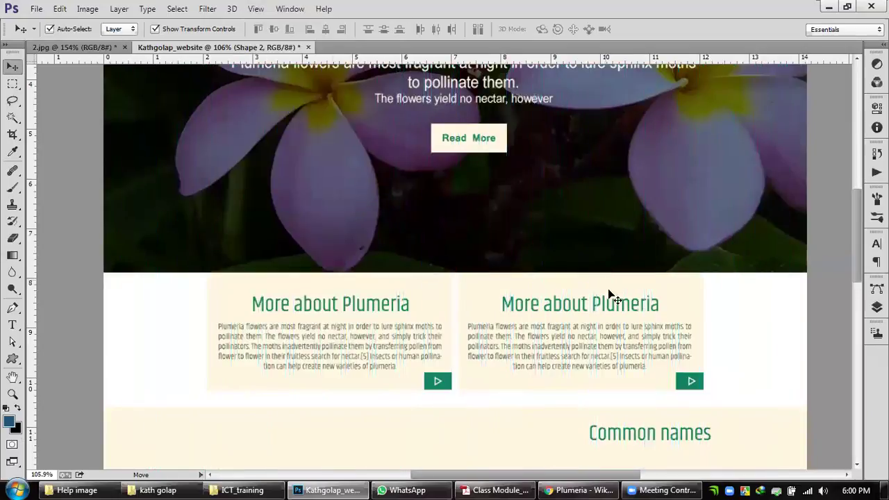
pyautogui.click(825, 368)
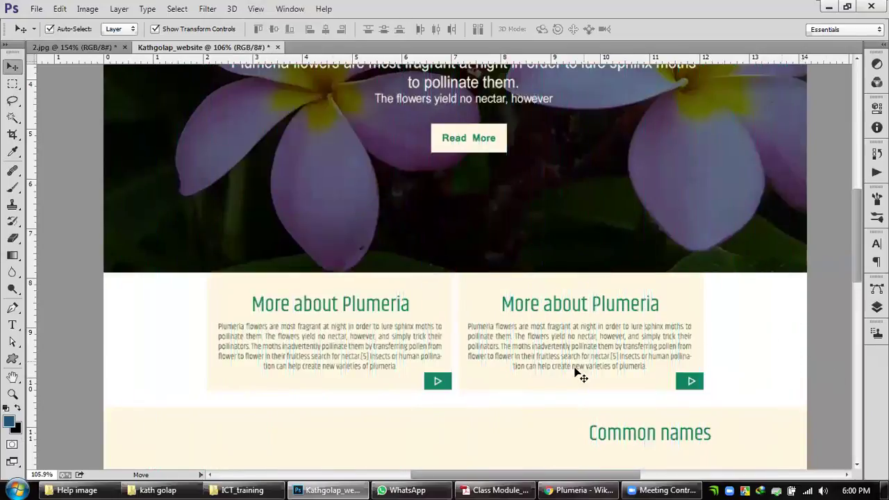
# Step: Delete the duplicated card's More about Plumeria heading and move the Common names heading into its place
pyautogui.scroll(2, 506, 399)
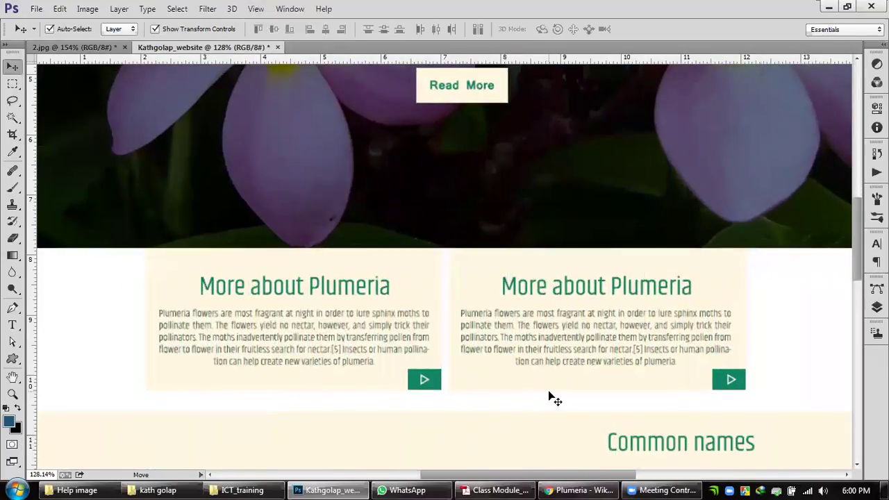
pyautogui.moveTo(545, 367); pyautogui.dragTo(535, 301)
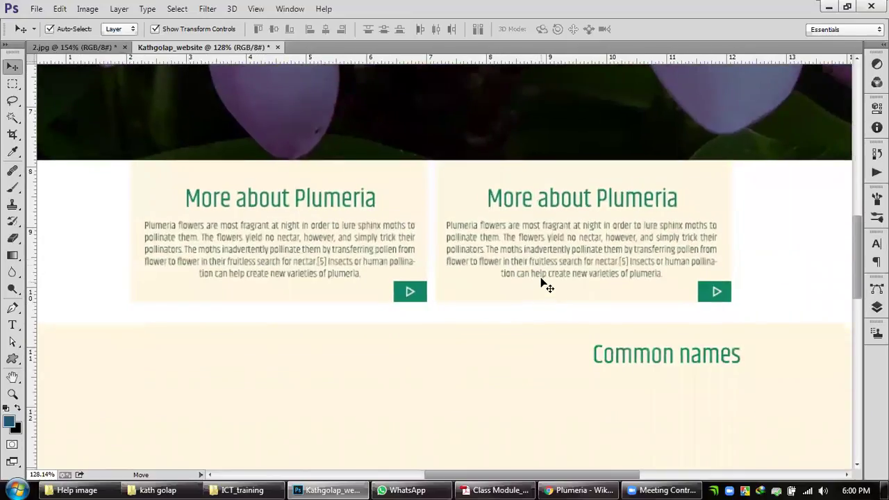
pyautogui.click(542, 200)
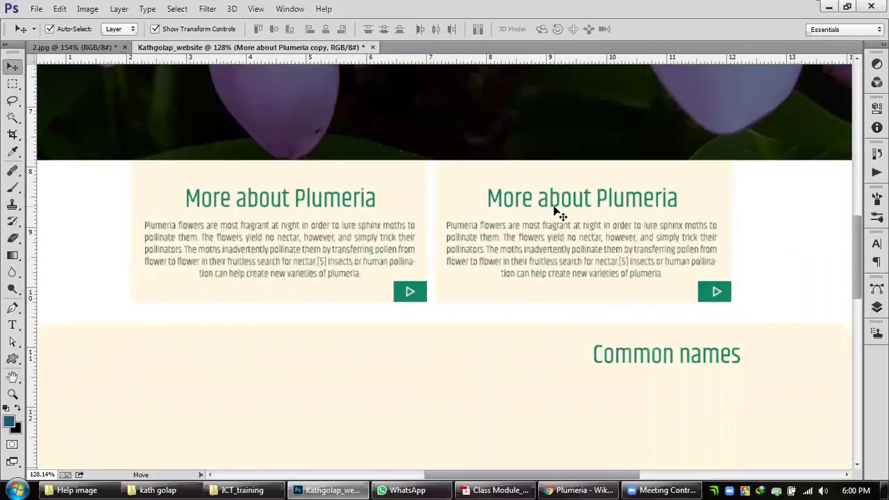
pyautogui.press('Delete')
pyautogui.moveTo(628, 359); pyautogui.dragTo(562, 204)
pyautogui.click(554, 231)
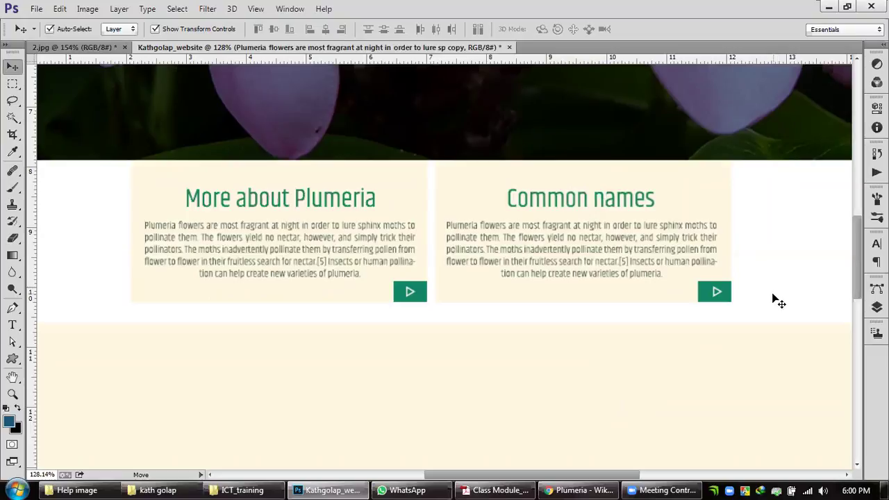
# Step: Replace the Common names card's play button with a copy of the original card's Smart Object button, aligned to the card's lower corner
pyautogui.click(725, 295)
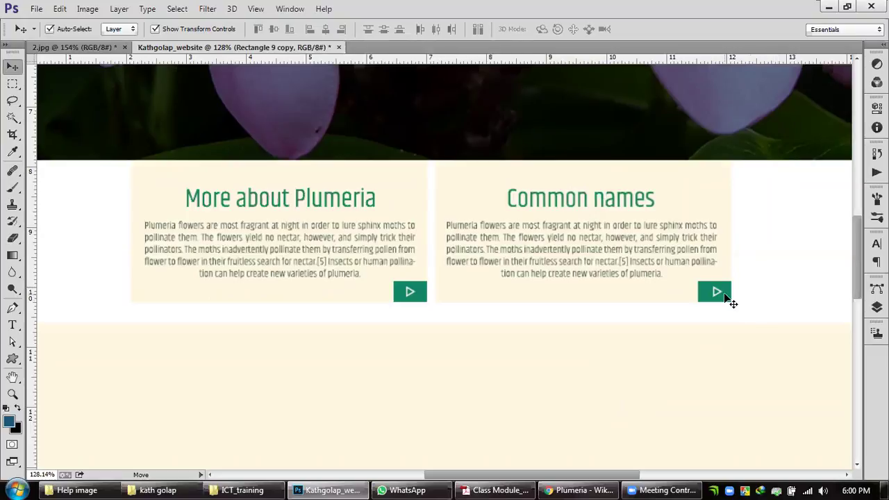
pyautogui.press('Delete')
pyautogui.click(417, 295)
pyautogui.moveTo(420, 299); pyautogui.dragTo(718, 298)
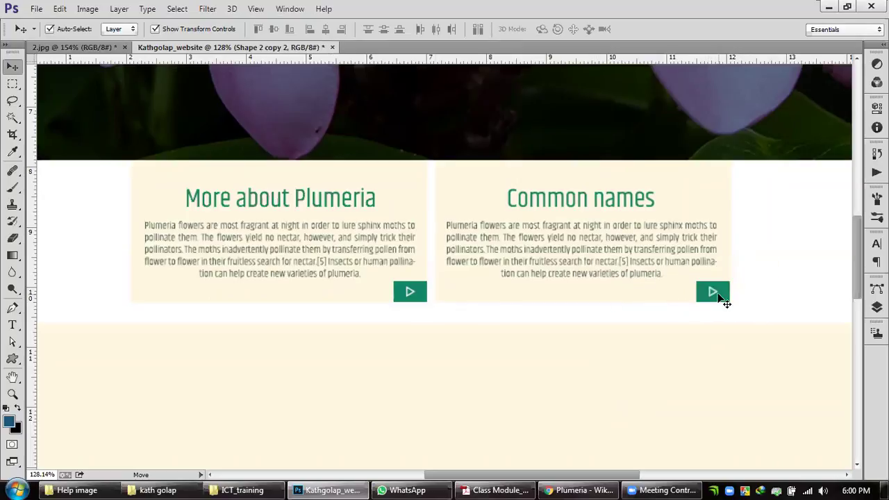
pyautogui.scroll(5, 722, 298)
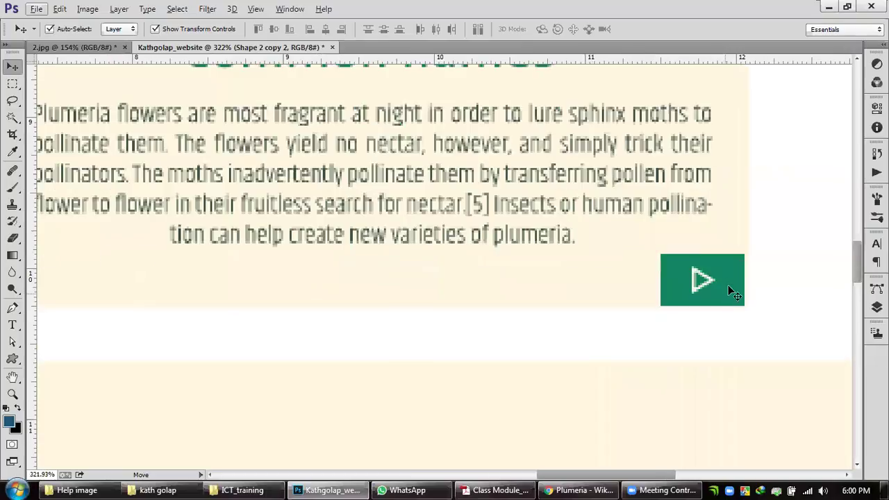
pyautogui.moveTo(728, 285); pyautogui.dragTo(734, 302)
pyautogui.scroll(5, 731, 281)
pyautogui.scroll(-10, 734, 302)
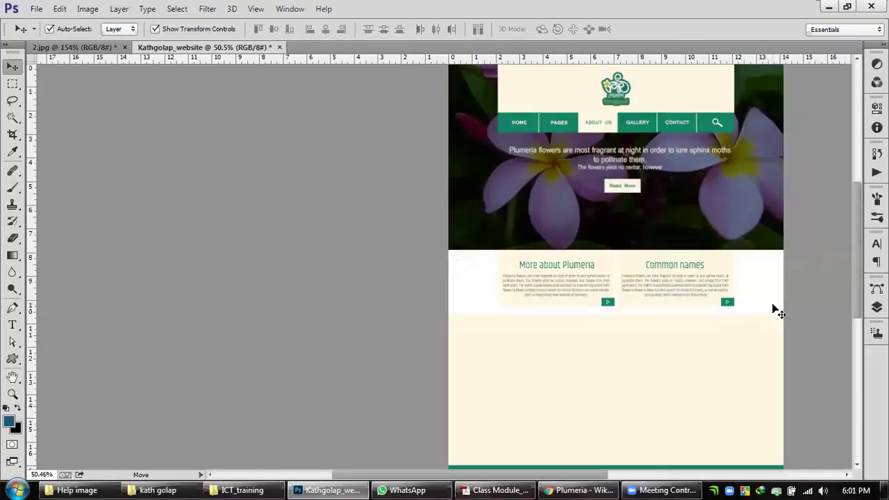
pyautogui.scroll(3, 771, 312)
pyautogui.moveTo(621, 405); pyautogui.dragTo(609, 262)
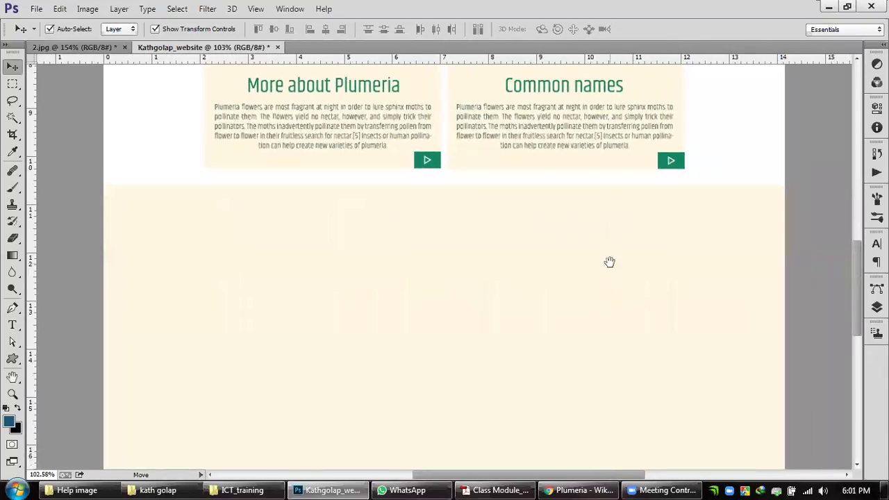
pyautogui.scroll(-2, 595, 265)
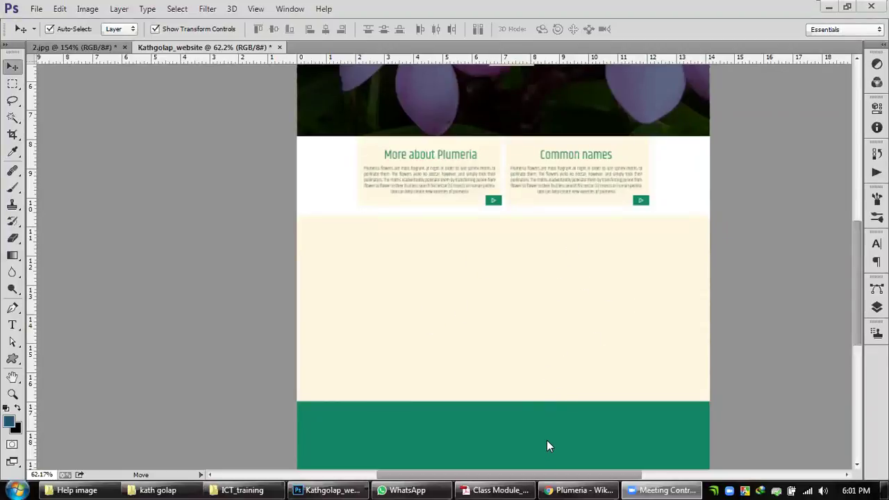
# Step: Examine the page layout and the spacing between the More about Plumeria and Common names cards
pyautogui.scroll(-2, 602, 353)
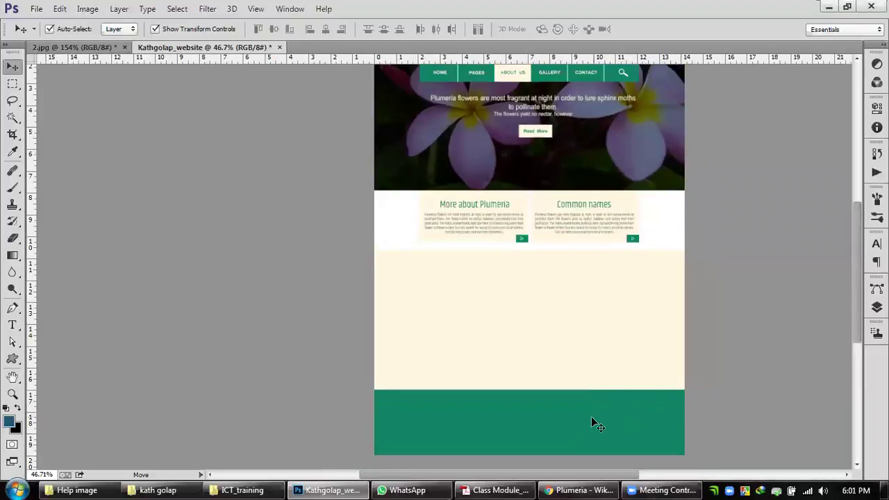
pyautogui.scroll(3, 591, 420)
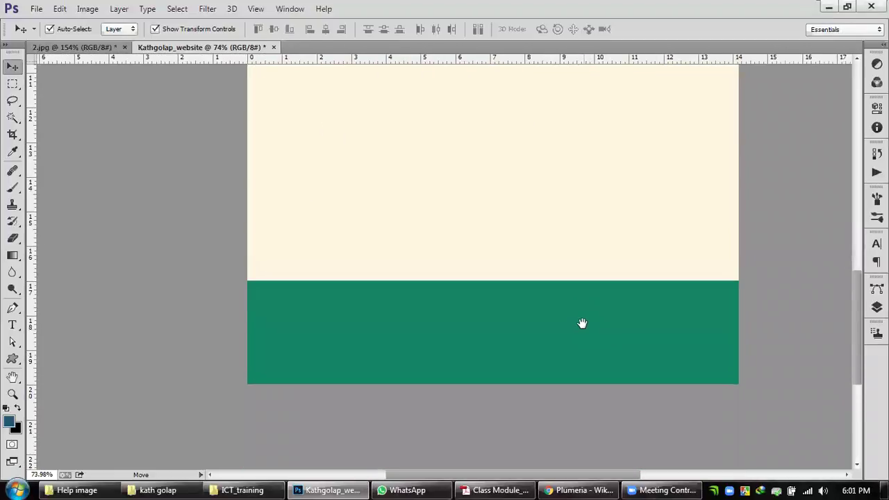
pyautogui.scroll(4, 568, 291)
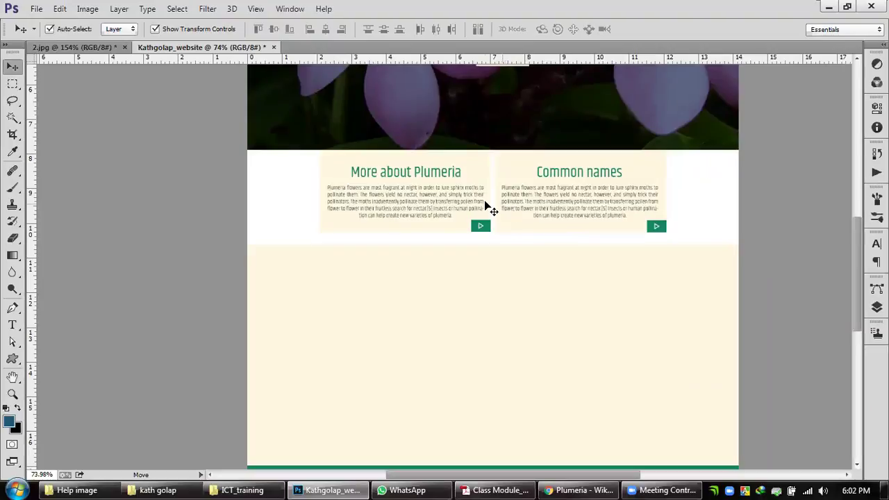
pyautogui.scroll(5, 538, 202)
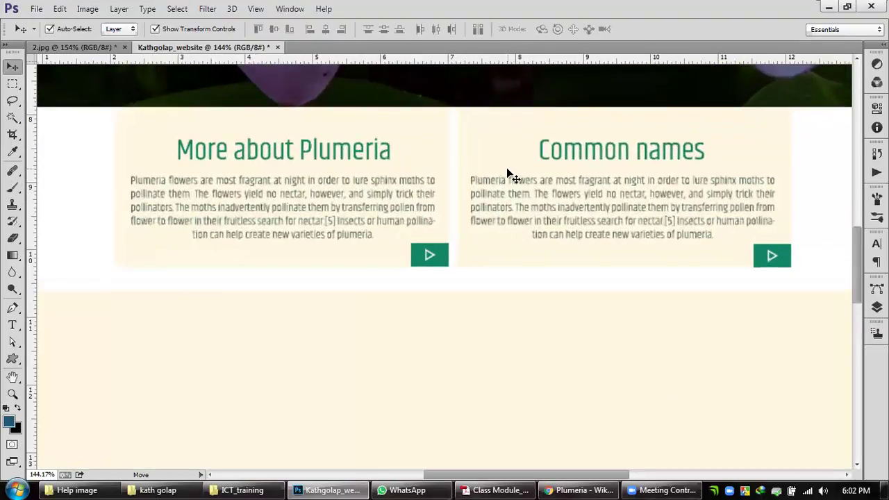
pyautogui.scroll(-3, 509, 179)
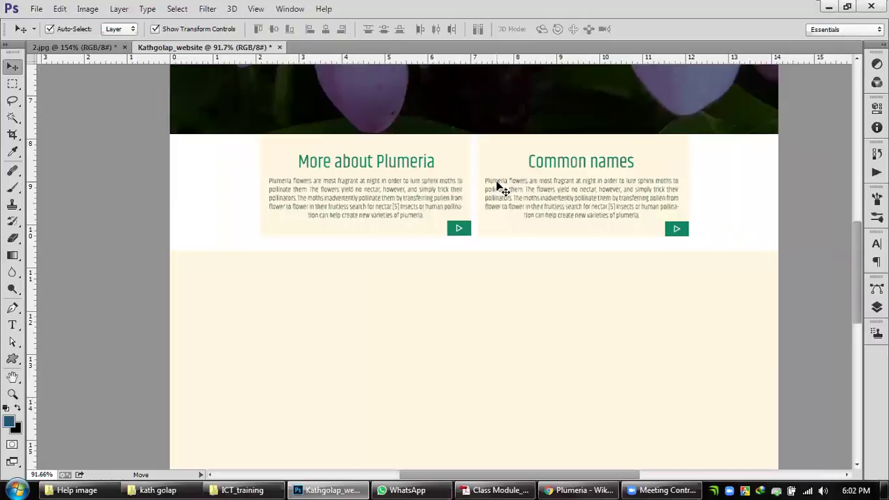
pyautogui.scroll(3, 448, 186)
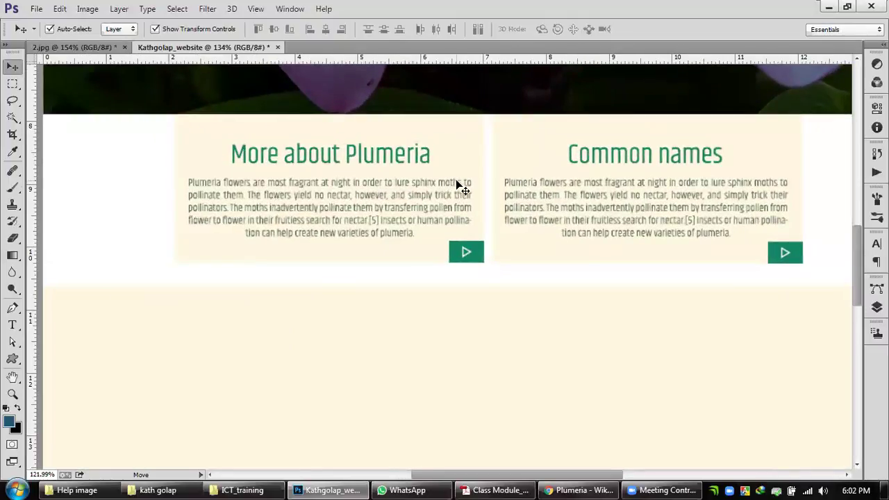
pyautogui.scroll(-3, 456, 182)
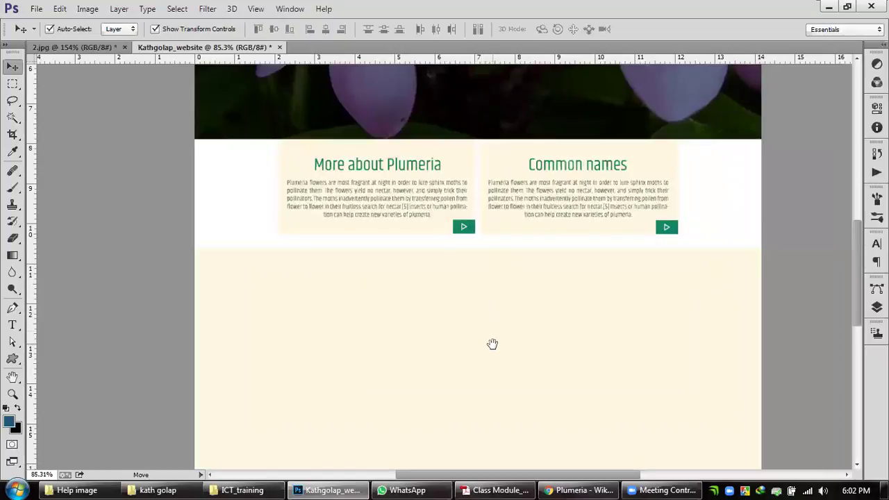
pyautogui.scroll(3, 496, 201)
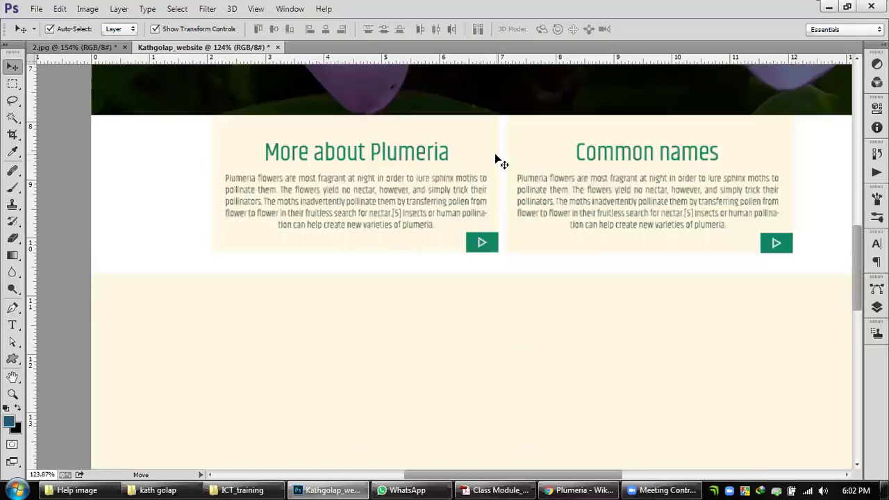
pyautogui.scroll(2, 507, 160)
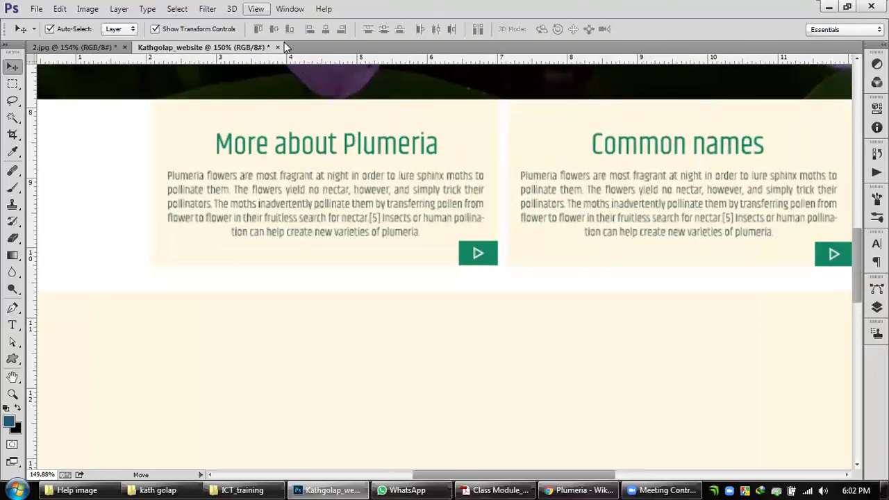
# Step: Show the guides over the page by turning Extras on
pyautogui.hotkey('alt', 'v')
pyautogui.press('Left')
pyautogui.press('Right')
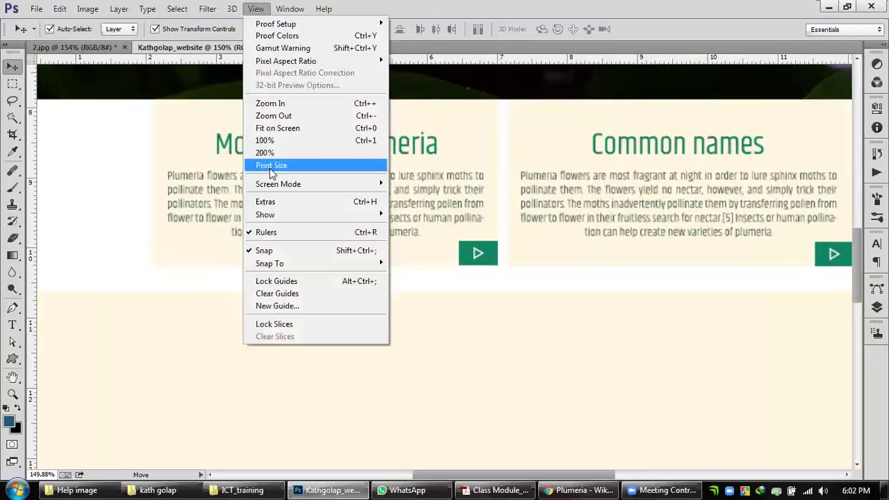
pyautogui.click(271, 201)
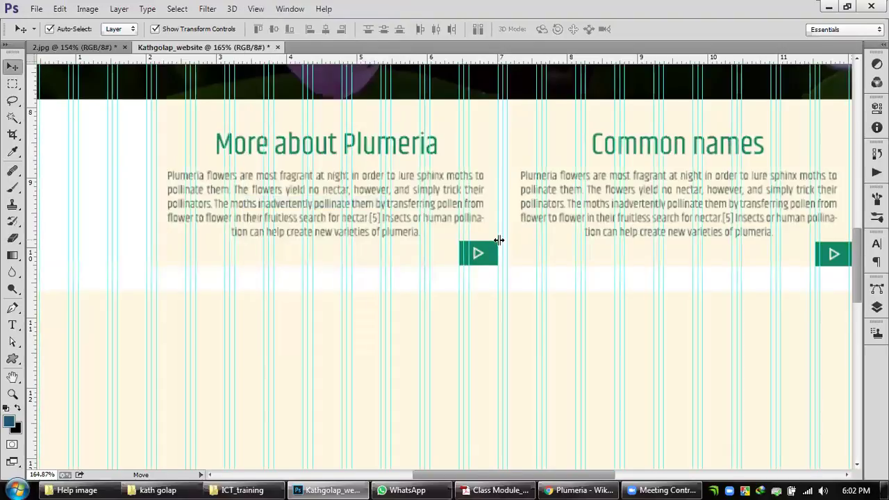
# Step: Narrow the More about Plumeria card's background rectangle by pulling its inner edge back to a guide, widening the gap between the cards
pyautogui.scroll(1, 498, 239)
pyautogui.moveTo(489, 285); pyautogui.dragTo(396, 124)
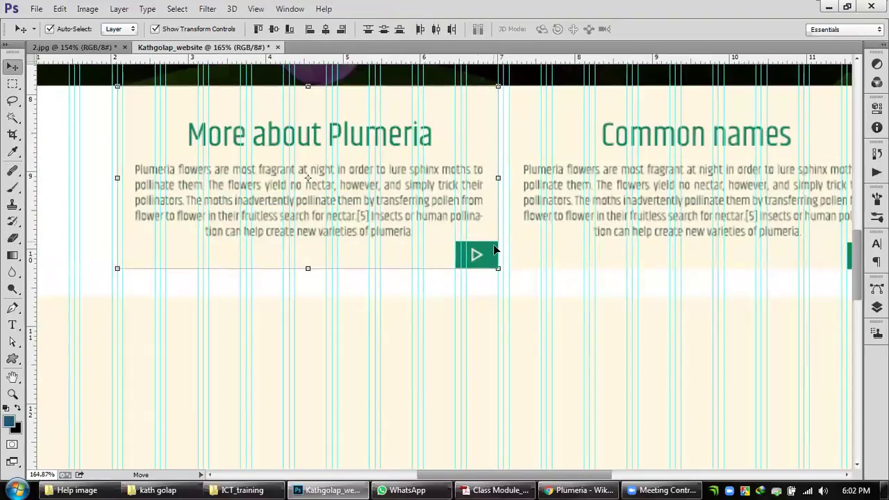
pyautogui.click(483, 293)
pyautogui.moveTo(485, 282)
pyautogui.mouseDown()
pyautogui.moveTo(481, 274)
pyautogui.moveTo(486, 284)
pyautogui.mouseUp()
pyautogui.click(489, 229)
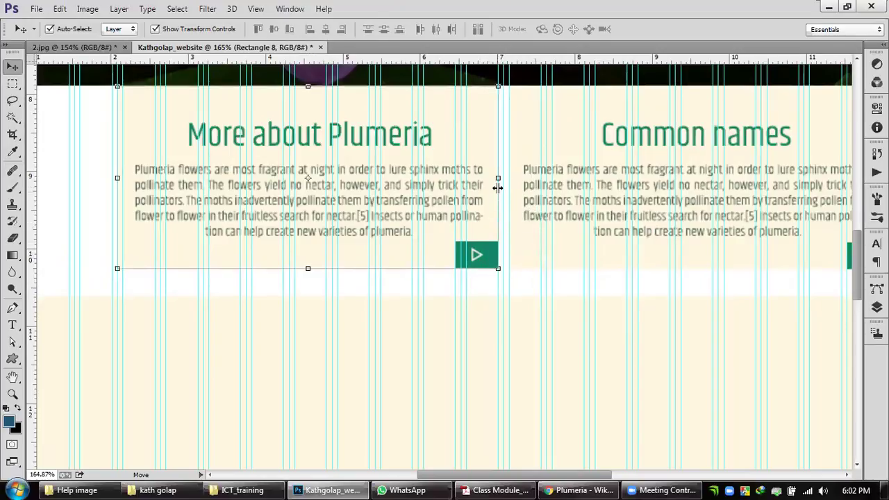
pyautogui.click(491, 178)
pyautogui.moveTo(491, 177); pyautogui.dragTo(465, 177)
pyautogui.press('Return')
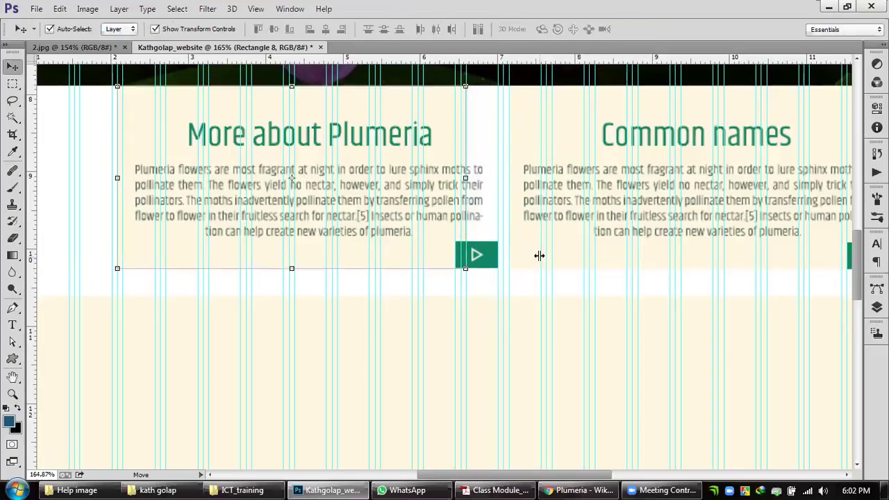
# Step: Narrow the Common names card's background rectangle to about 4.514 in wide by moving its inner edge to a guide
pyautogui.click(526, 255)
pyautogui.moveTo(508, 177); pyautogui.dragTo(541, 179)
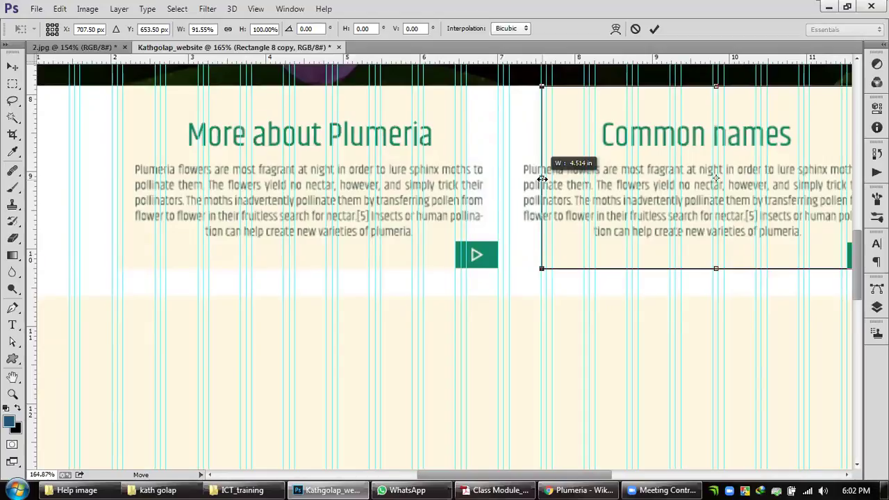
pyautogui.moveTo(542, 179); pyautogui.dragTo(542, 179)
pyautogui.press('Return')
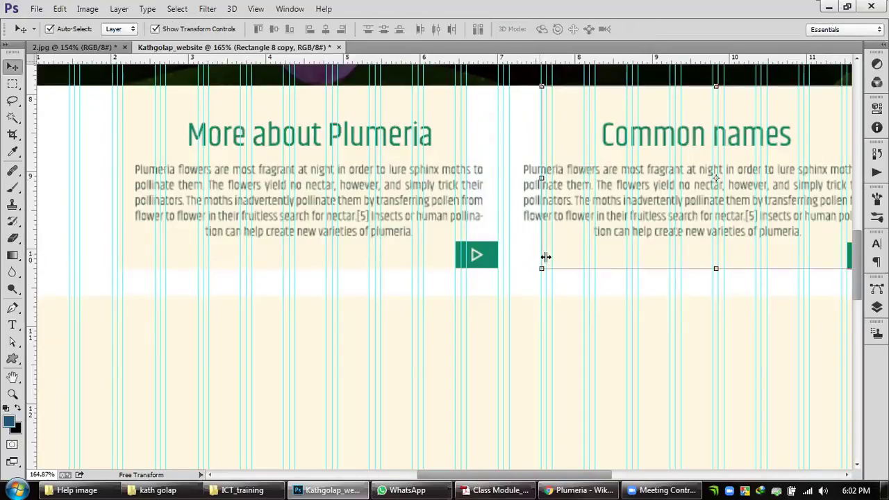
# Step: Move the More about Plumeria card's play button inward so it sits flush with the narrowed card's edge at the guide
pyautogui.scroll(4, 490, 258)
pyautogui.moveTo(504, 258); pyautogui.dragTo(454, 264)
pyautogui.scroll(3, 444, 261)
pyautogui.scroll(-6, 454, 264)
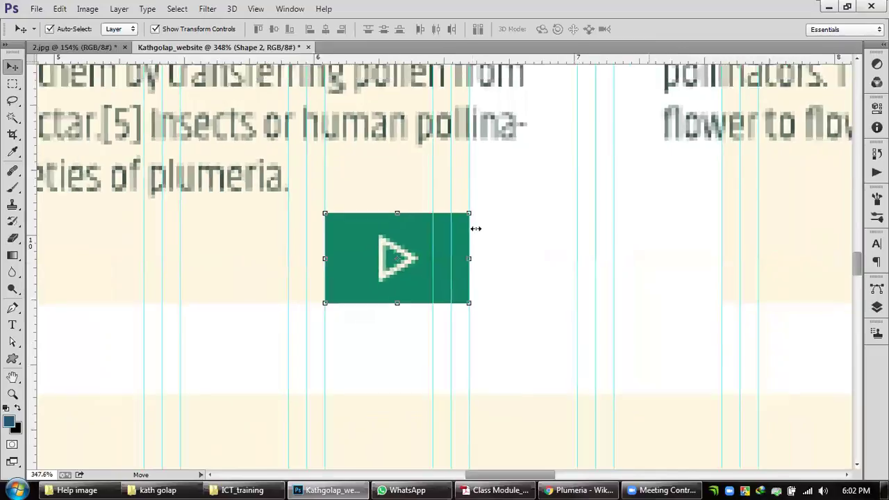
# Step: Scale the More about Plumeria body paragraph proportionally to 90.70% so it fits inside the narrowed card
pyautogui.click(483, 205)
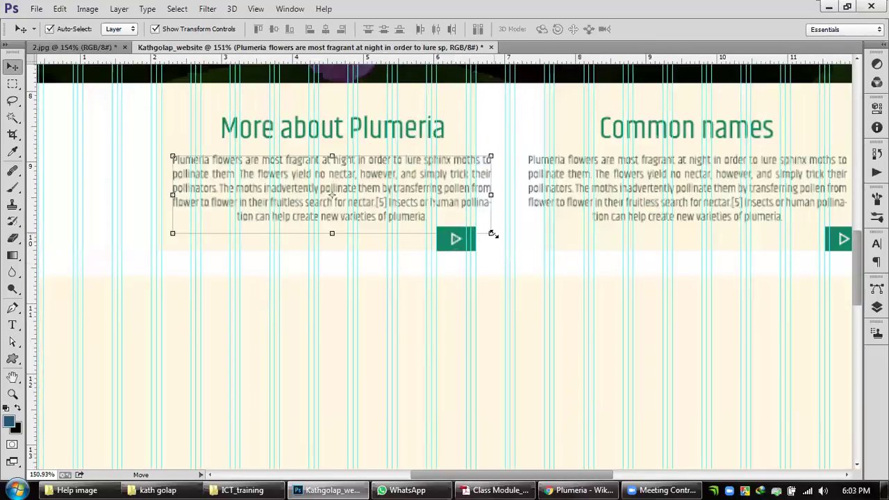
pyautogui.moveTo(493, 234); pyautogui.dragTo(469, 221)
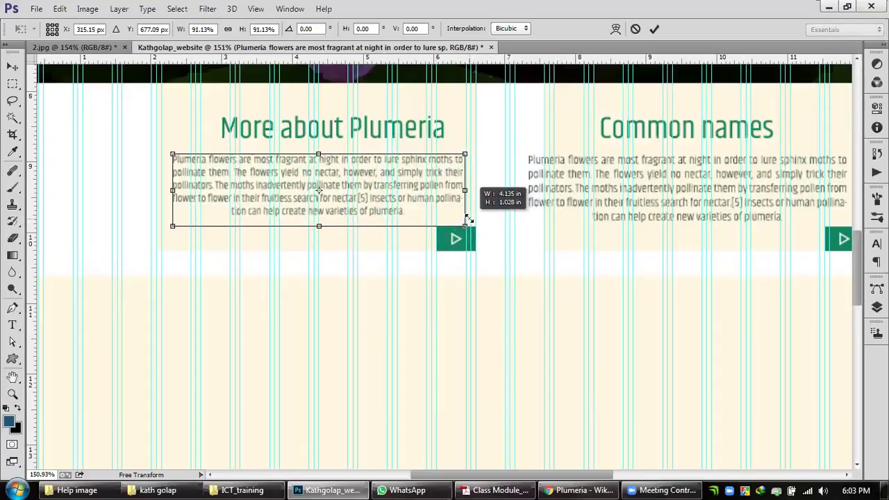
pyautogui.moveTo(469, 218); pyautogui.dragTo(466, 218)
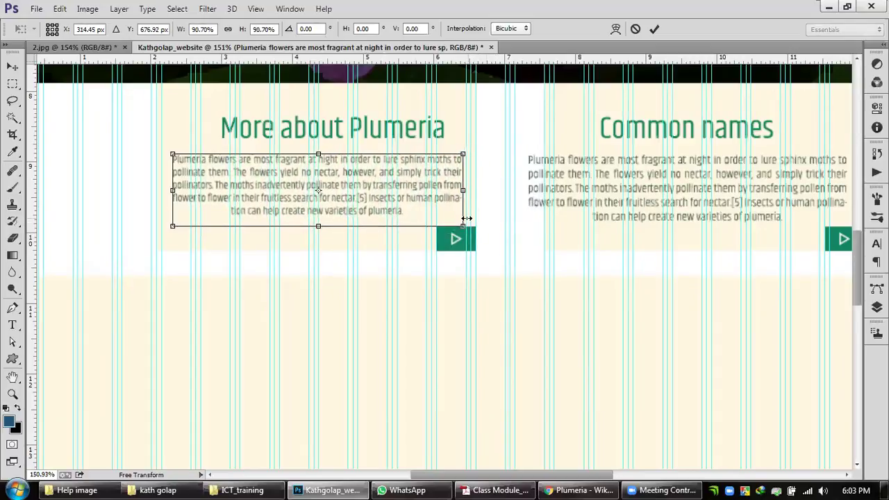
pyautogui.press('Return')
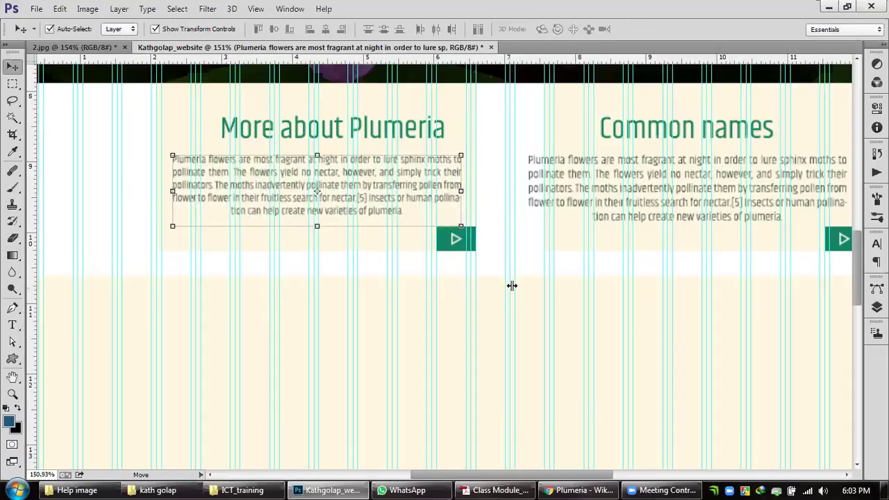
# Step: Delete the oversized body paragraph from the Common names card
pyautogui.click(496, 247)
pyautogui.moveTo(661, 243); pyautogui.dragTo(496, 237)
pyautogui.scroll(5, 472, 214)
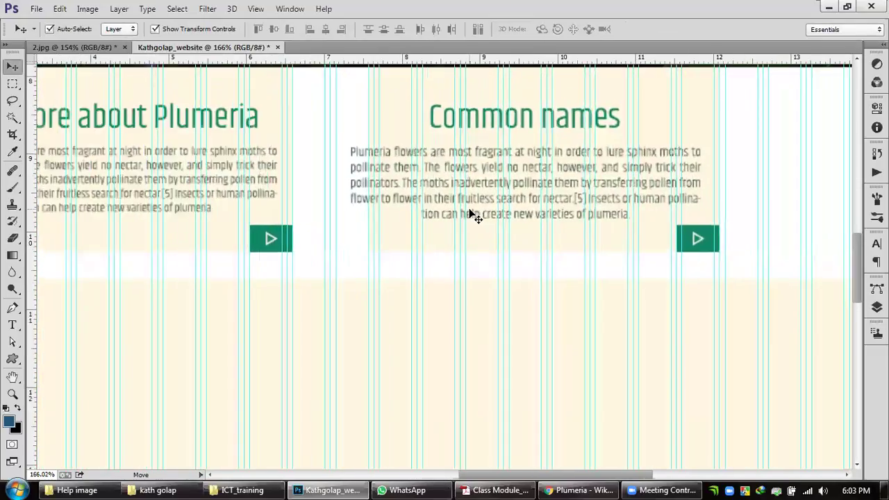
pyautogui.scroll(-4, 450, 202)
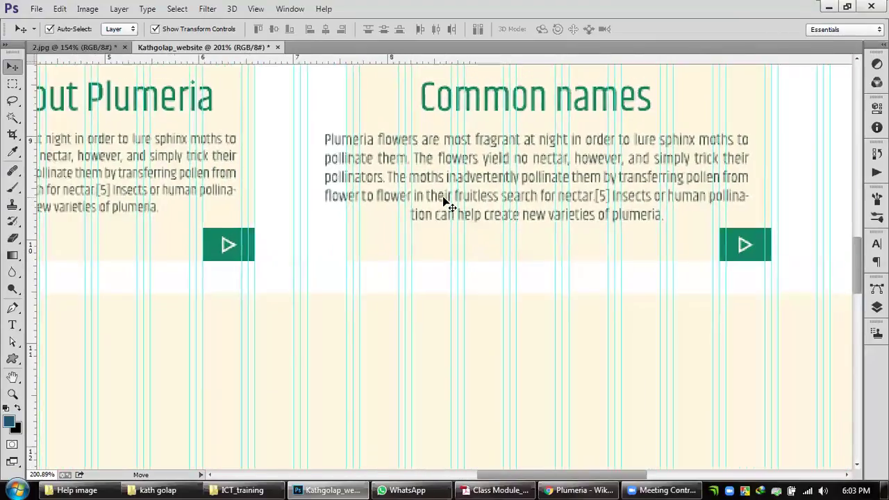
pyautogui.scroll(4, 401, 190)
pyautogui.click(405, 206)
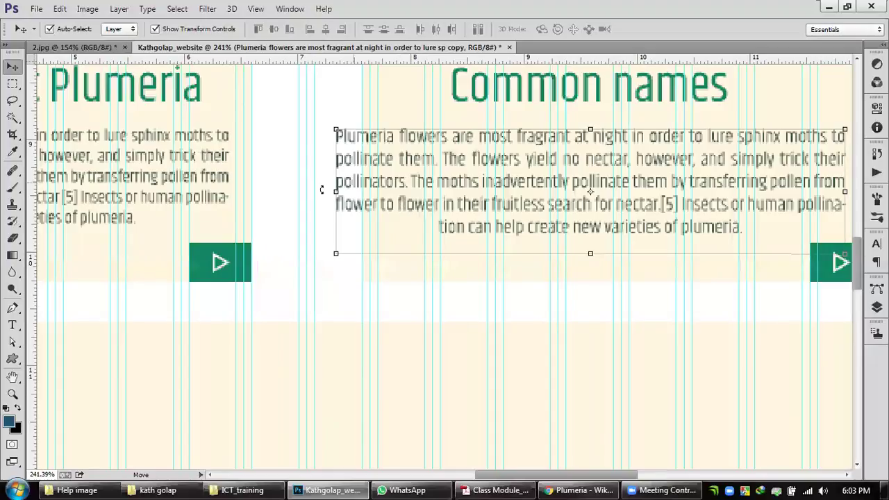
pyautogui.scroll(-3, 315, 217)
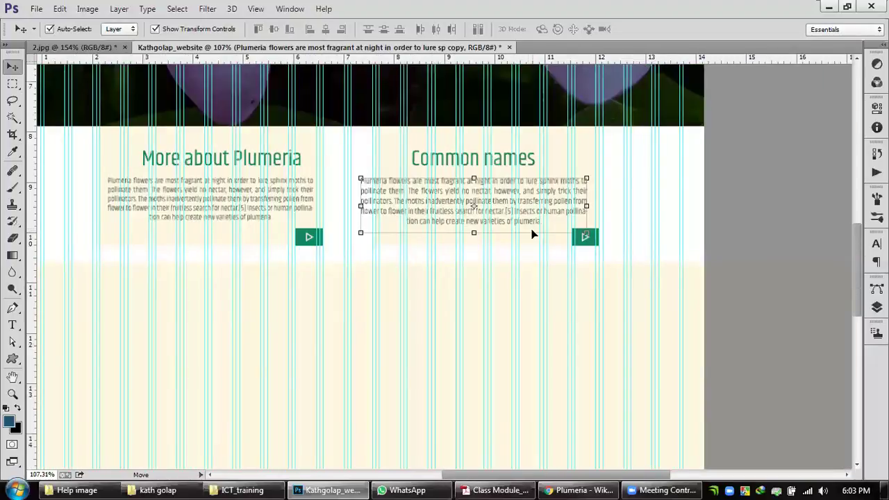
pyautogui.scroll(3, 507, 218)
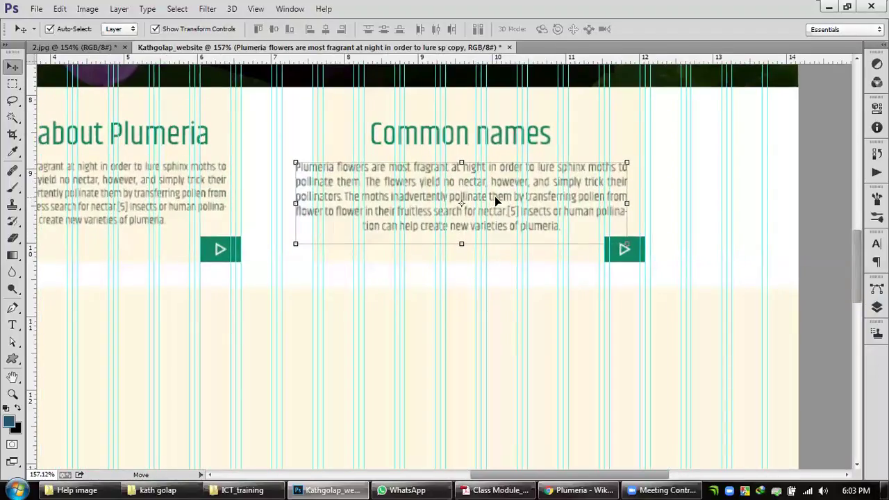
pyautogui.press('Delete')
# Step: Duplicate the scaled More about Plumeria paragraph and place the copy inside the Common names card below its heading
pyautogui.click(182, 198)
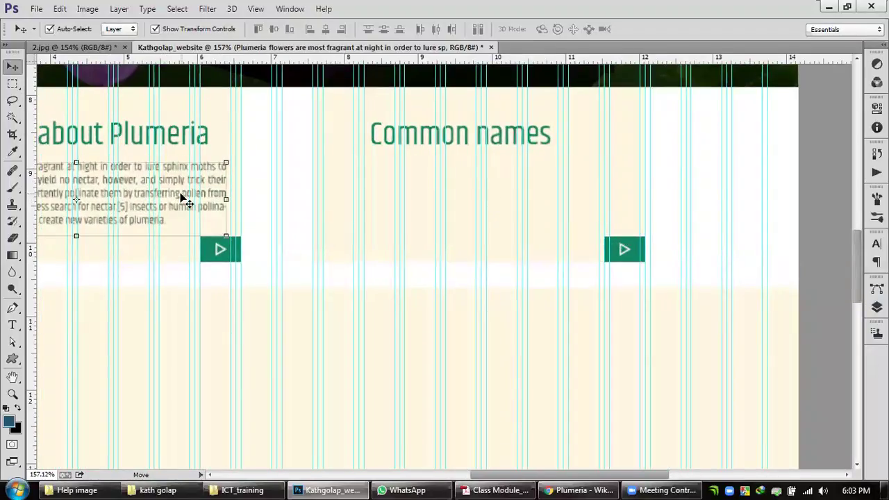
pyautogui.moveTo(177, 198); pyautogui.dragTo(595, 202)
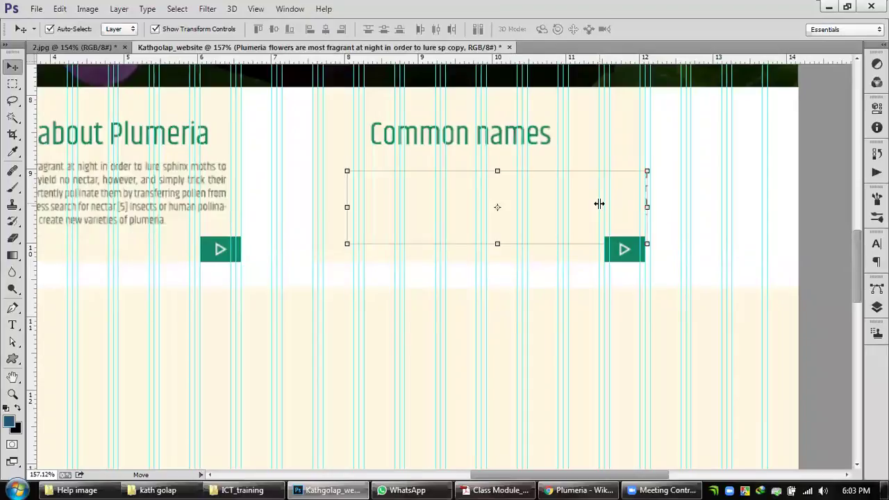
pyautogui.scroll(1, 600, 204)
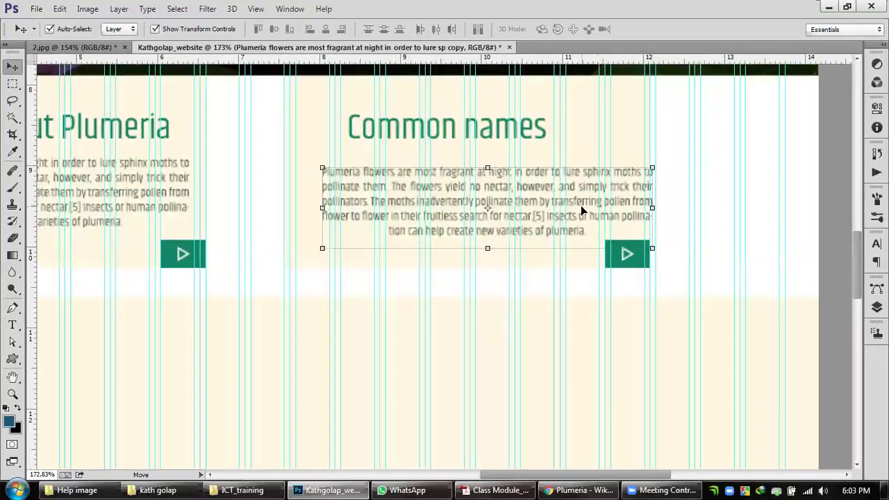
pyautogui.moveTo(580, 203); pyautogui.dragTo(557, 203)
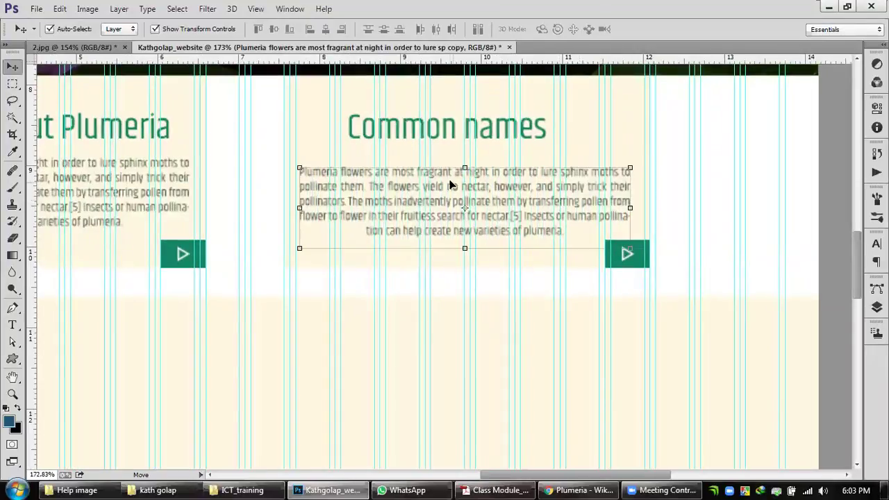
# Step: Nudge the copied paragraph up and align its bottom edge with the More about Plumeria paragraph
pyautogui.press('Up')
pyautogui.press('Up')
pyautogui.press('Up')
pyautogui.press('Up')
pyautogui.press('Up')
pyautogui.press('Up')
pyautogui.press('Up')
pyautogui.press('Up')
pyautogui.press('Up')
pyautogui.press('Up')
pyautogui.press('Up')
pyautogui.press('Up')
pyautogui.press('Up')
pyautogui.keyDown('shift'); pyautogui.click(227, 182); pyautogui.keyUp('shift')
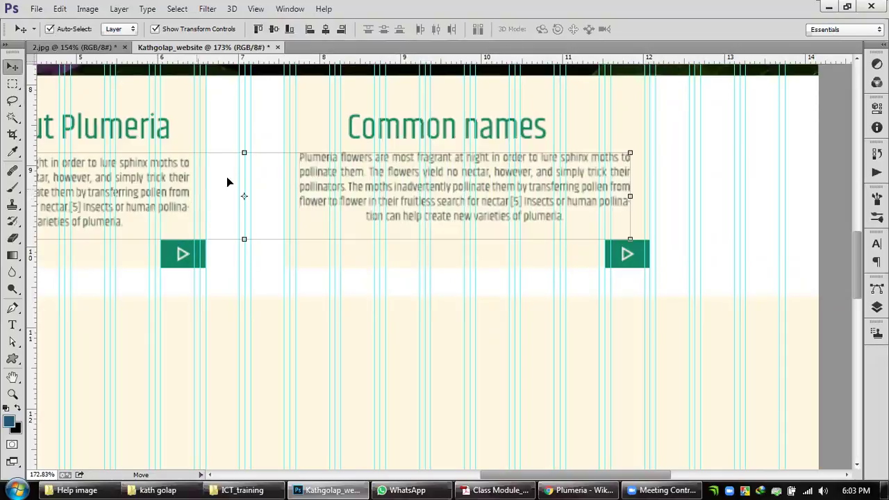
pyautogui.click(291, 34)
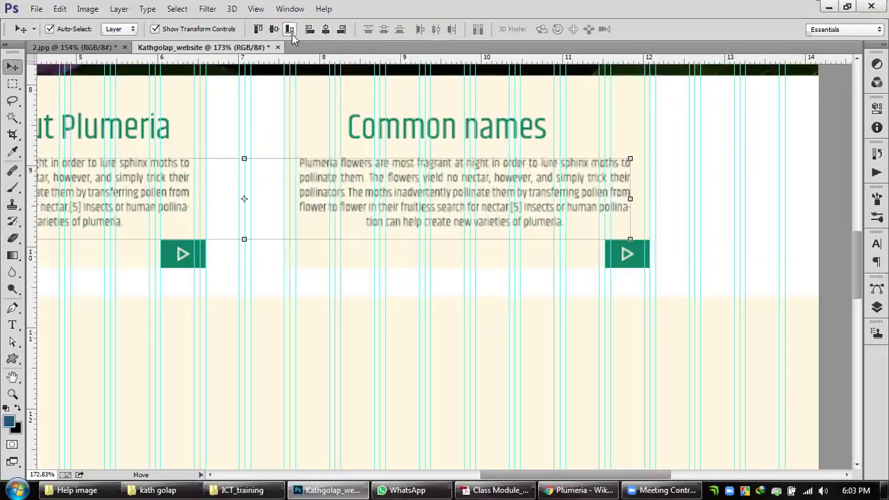
pyautogui.click(828, 253)
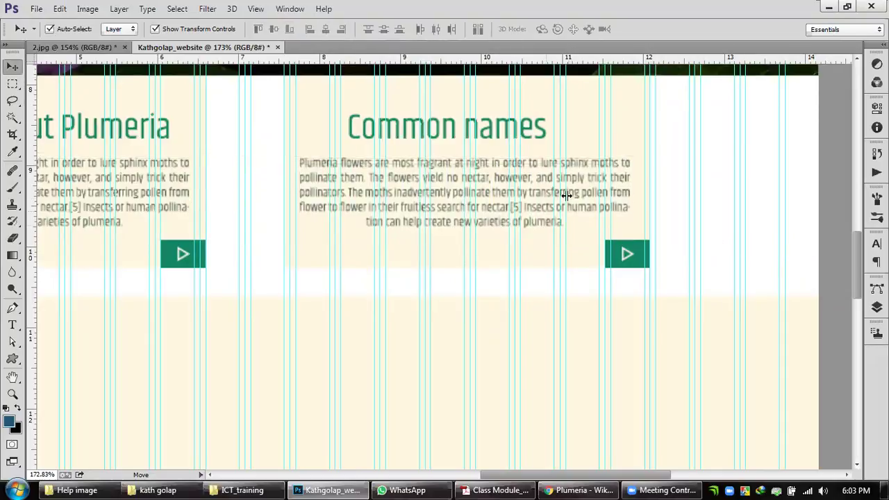
# Step: Center the Common names heading and its body paragraph horizontally on the card background
pyautogui.click(489, 137)
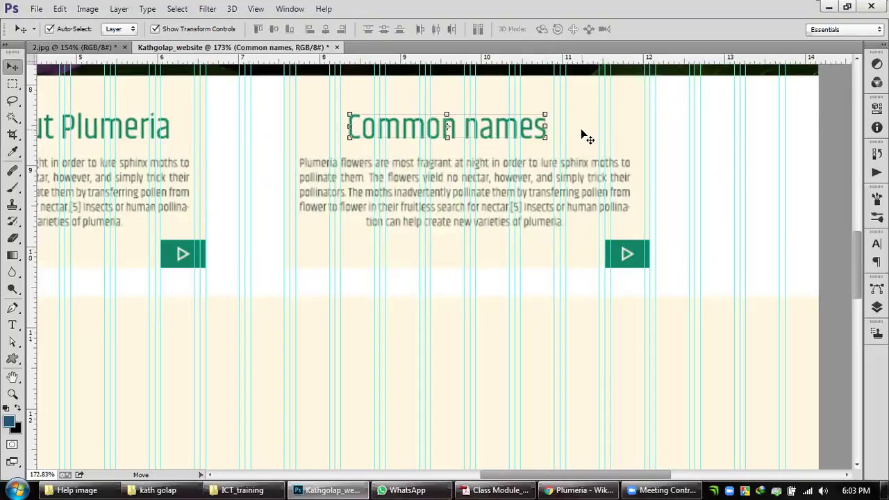
pyautogui.click(582, 135)
pyautogui.keyDown('shift'); pyautogui.click(583, 165); pyautogui.keyUp('shift')
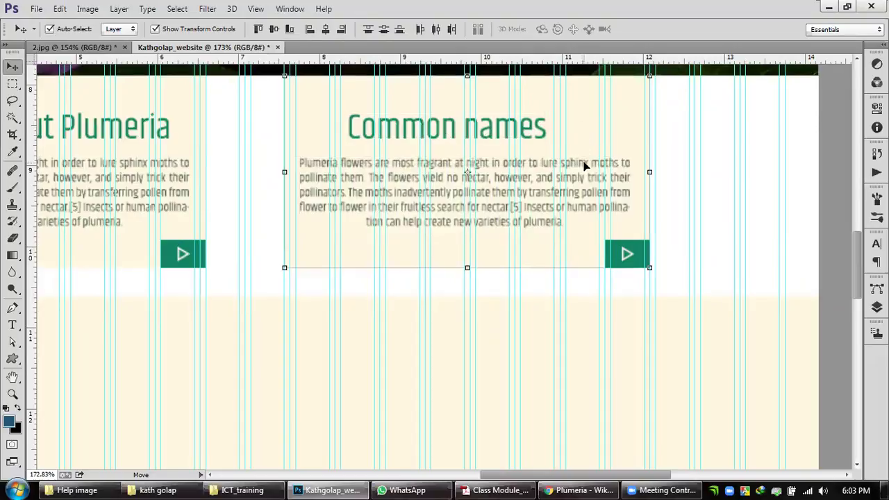
pyautogui.click(326, 28)
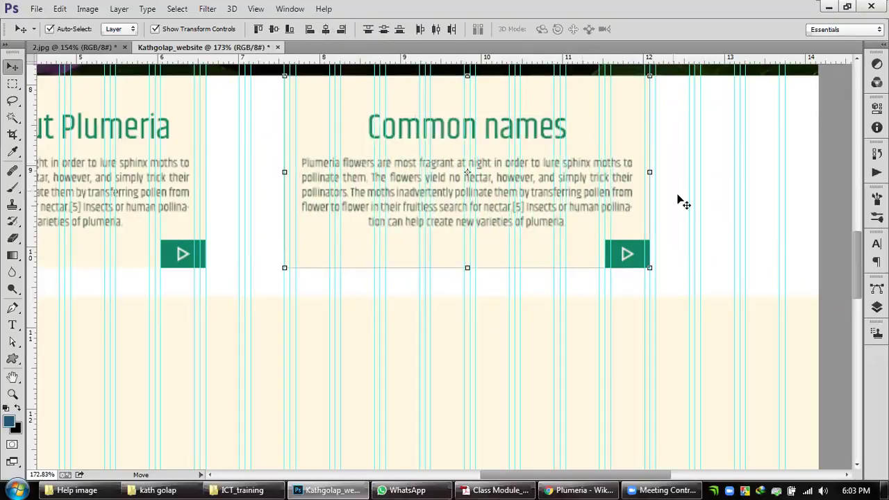
pyautogui.click(826, 222)
# Step: Align the bottom edges of the Common names and More about Plumeria headings
pyautogui.click(444, 125)
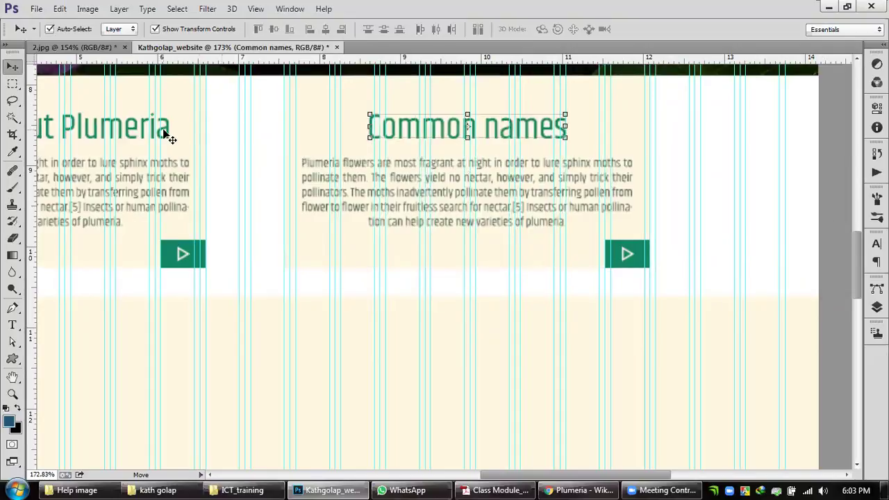
pyautogui.keyDown('shift'); pyautogui.click(167, 135); pyautogui.keyUp('shift')
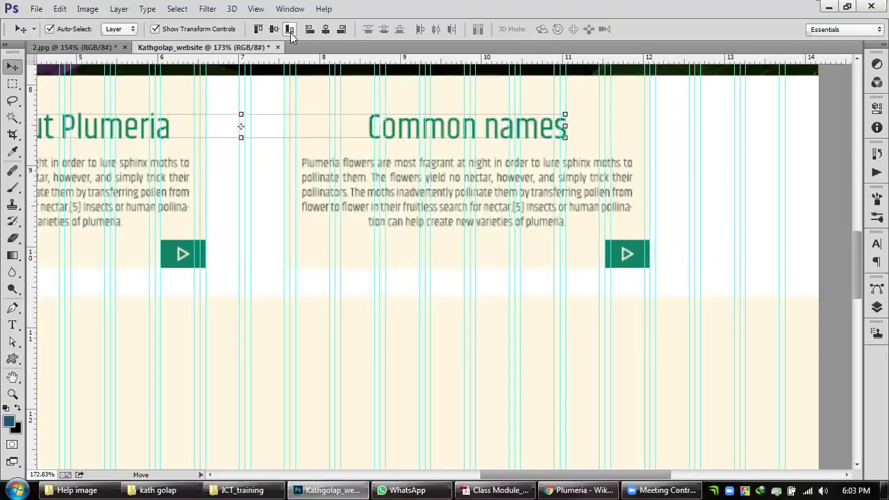
pyautogui.click(828, 234)
# Step: Center the More about Plumeria heading and its body paragraph horizontally on their card background
pyautogui.scroll(-4, 555, 190)
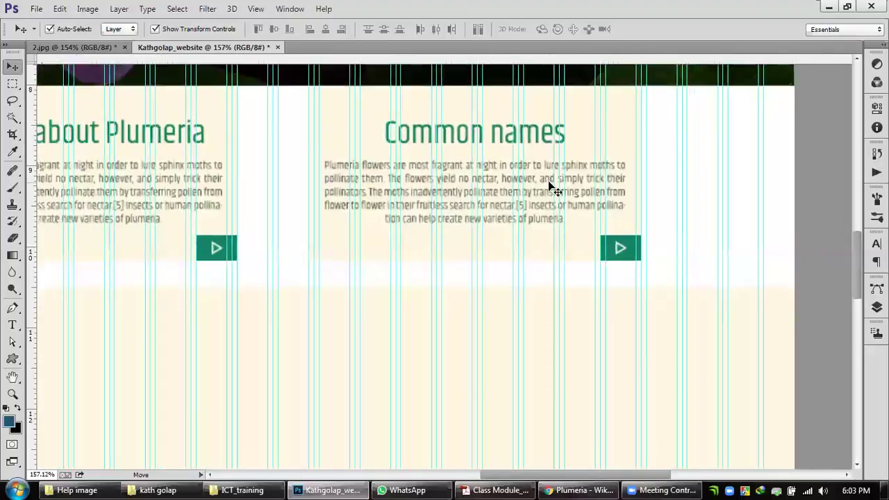
pyautogui.scroll(2, 288, 240)
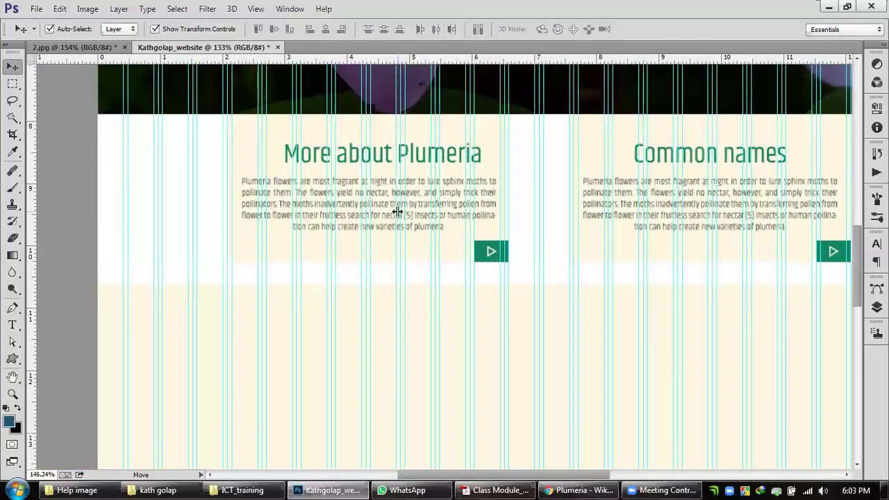
pyautogui.scroll(2, 396, 208)
pyautogui.click(382, 263)
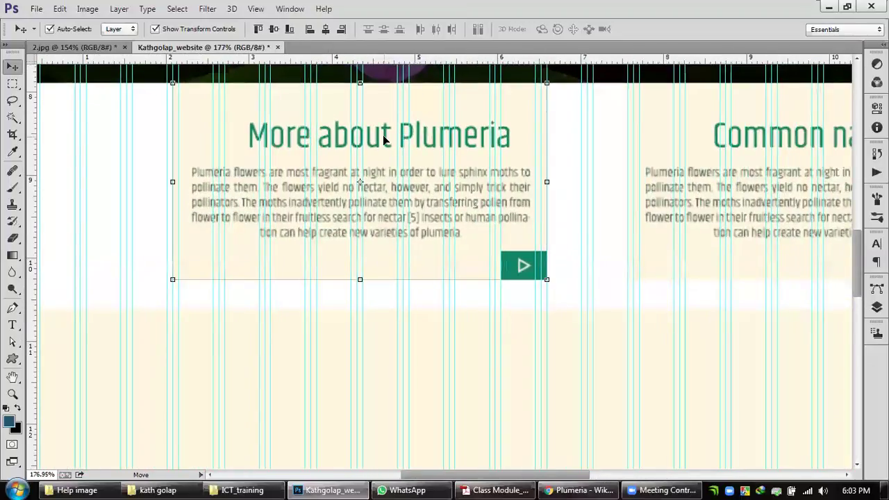
pyautogui.click(324, 30)
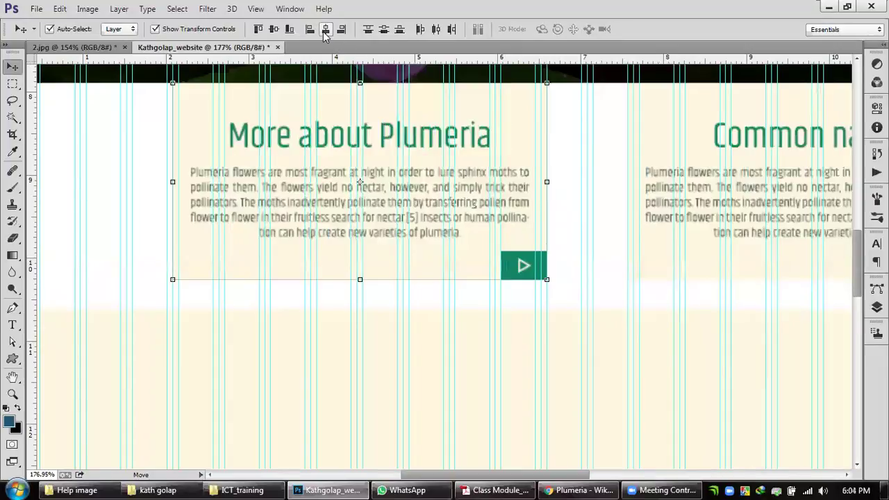
pyautogui.click(570, 221)
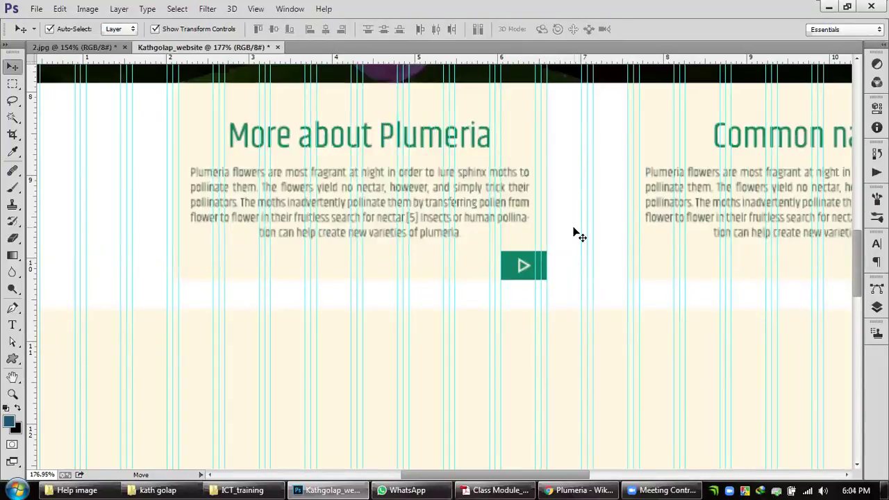
# Step: Hide the guides over the website layout
pyautogui.scroll(-3, 657, 238)
pyautogui.moveTo(697, 304); pyautogui.dragTo(504, 222)
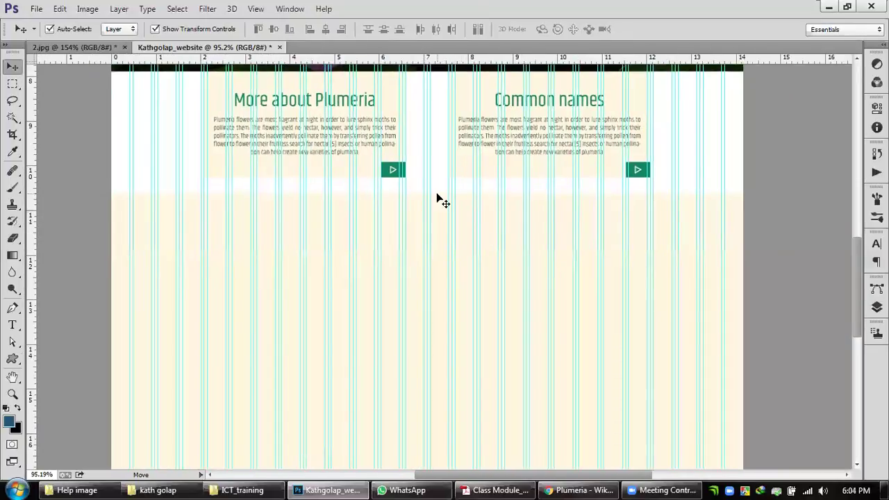
pyautogui.scroll(-2, 715, 234)
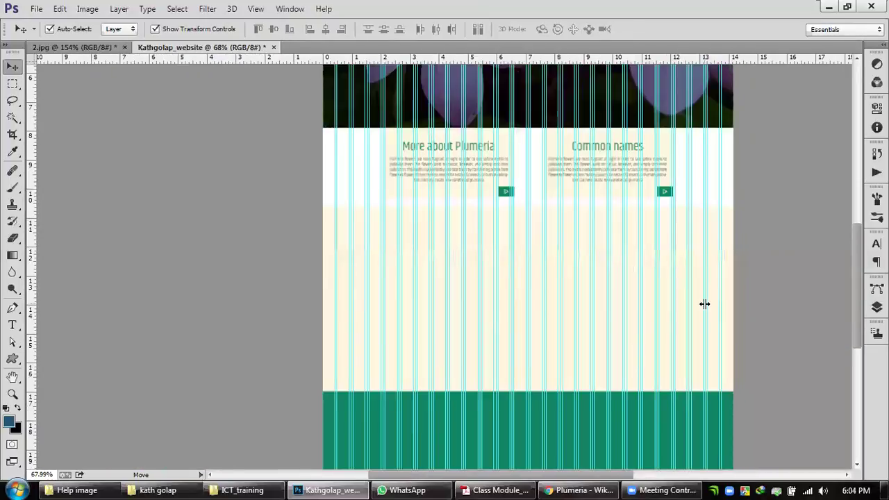
pyautogui.scroll(1, 704, 303)
pyautogui.moveTo(578, 205); pyautogui.dragTo(565, 243)
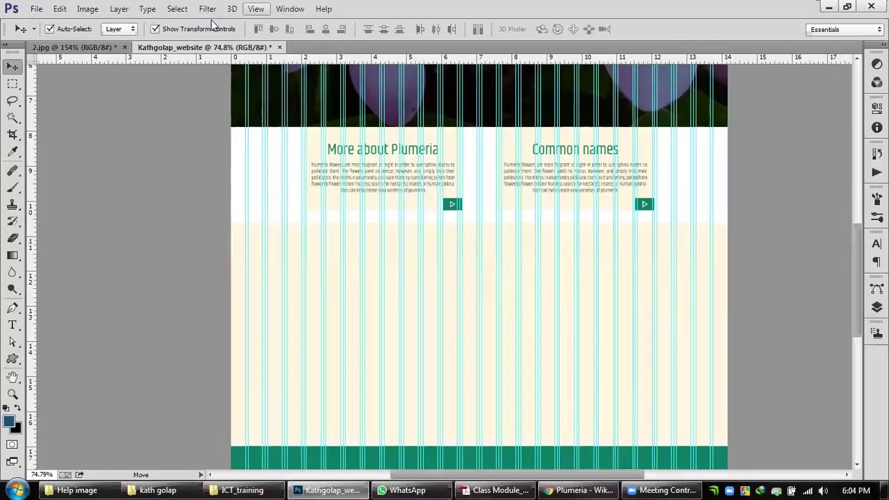
pyautogui.click(256, 9)
pyautogui.click(271, 202)
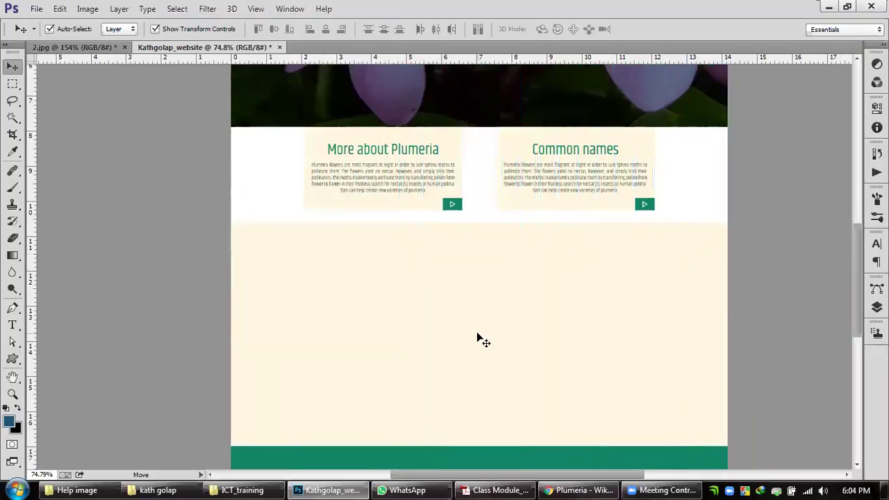
# Step: Add the text "About Us:" in Khand Regular near the upper-left corner of the empty cream section below the cards
pyautogui.moveTo(501, 143); pyautogui.dragTo(468, 135)
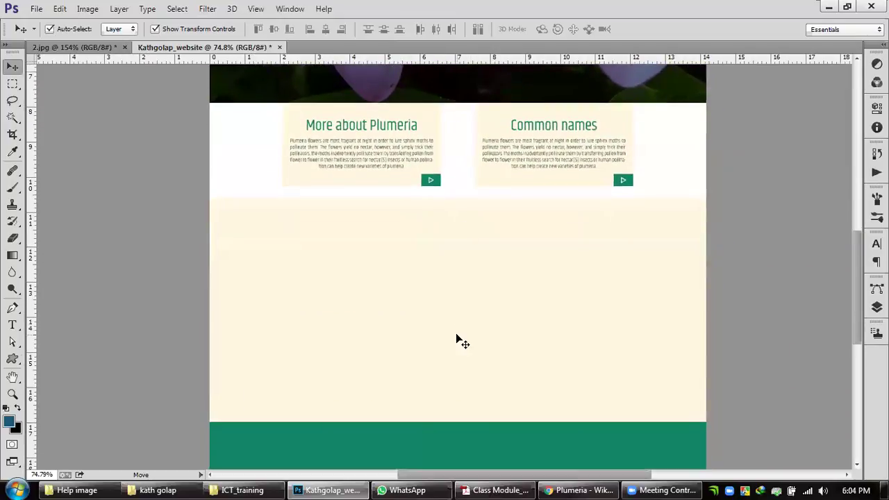
pyautogui.scroll(2, 457, 341)
pyautogui.moveTo(456, 341); pyautogui.dragTo(458, 270)
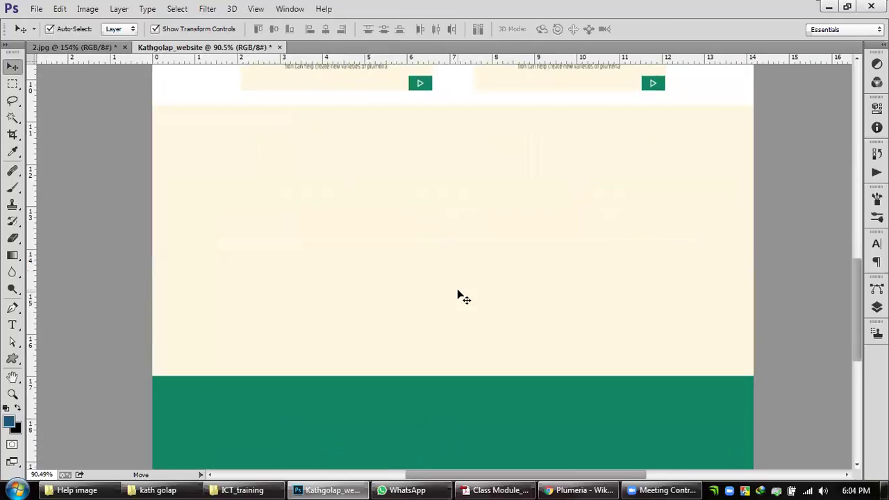
pyautogui.click(12, 324)
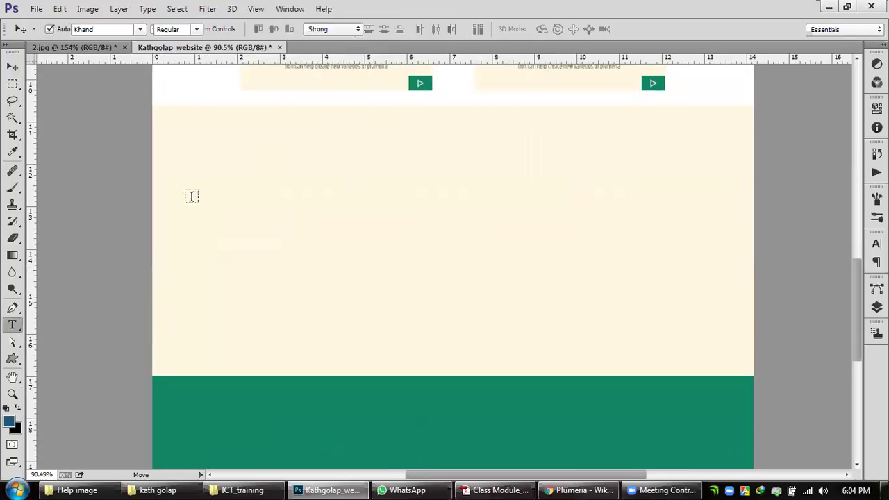
pyautogui.click(213, 147)
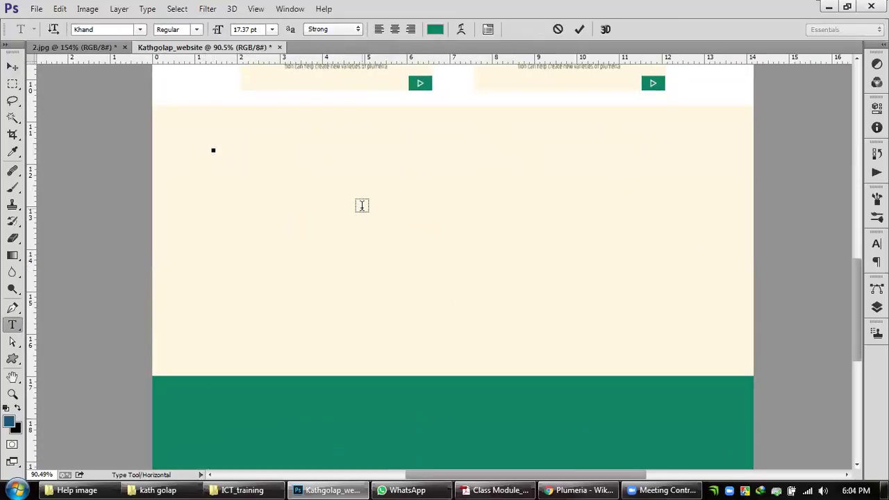
pyautogui.write('About Us')
pyautogui.click(13, 66)
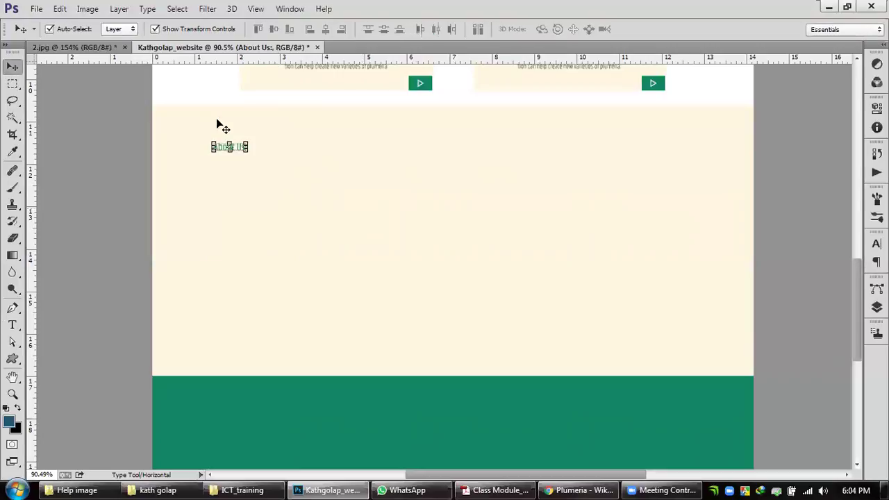
# Step: Check the More about Plumeria heading's font size and set the About Us text to 31 pt to match
pyautogui.moveTo(388, 141); pyautogui.dragTo(405, 254)
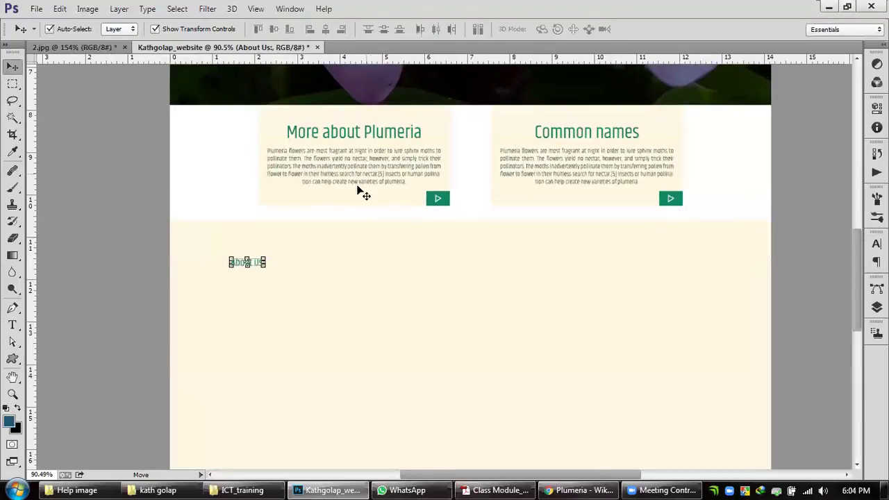
pyautogui.scroll(2, 345, 202)
pyautogui.click(347, 110)
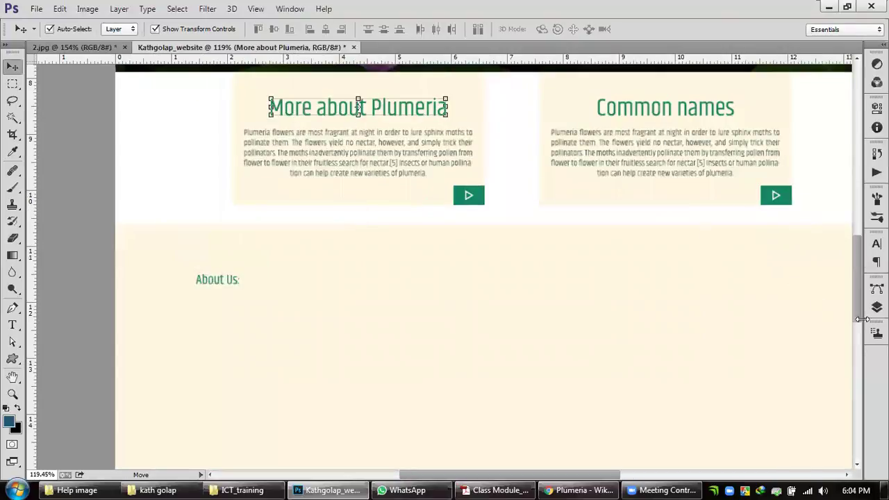
pyautogui.click(876, 243)
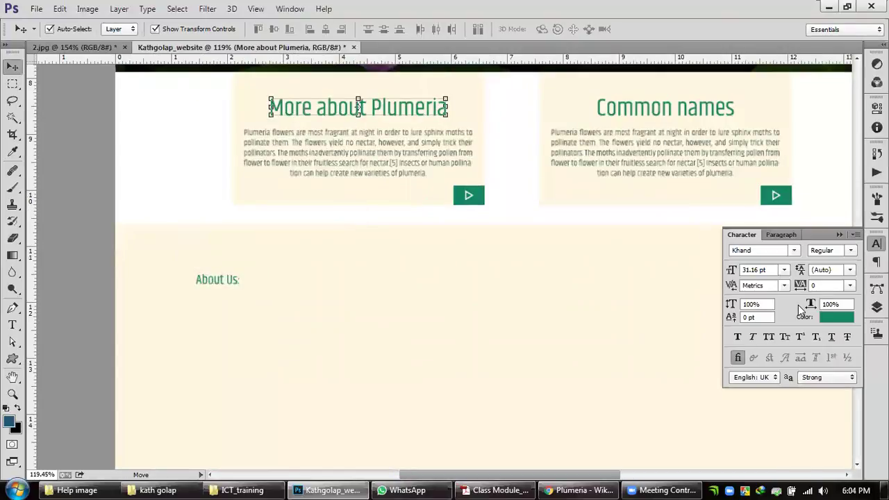
pyautogui.click(232, 283)
pyautogui.click(770, 271)
pyautogui.write('31')
pyautogui.press('Return')
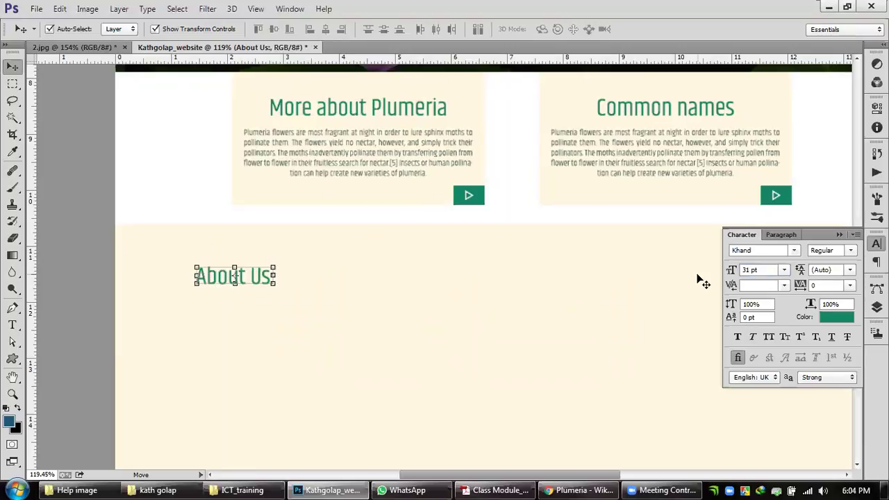
pyautogui.click(840, 235)
# Step: Move the About Us heading right and slightly up, beneath the left edge of the More about Plumeria card
pyautogui.scroll(-4, 478, 302)
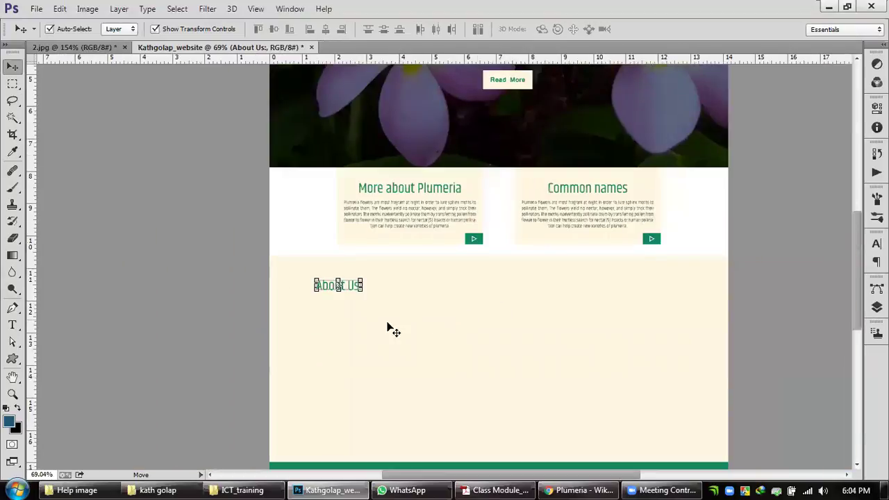
pyautogui.scroll(-2, 386, 184)
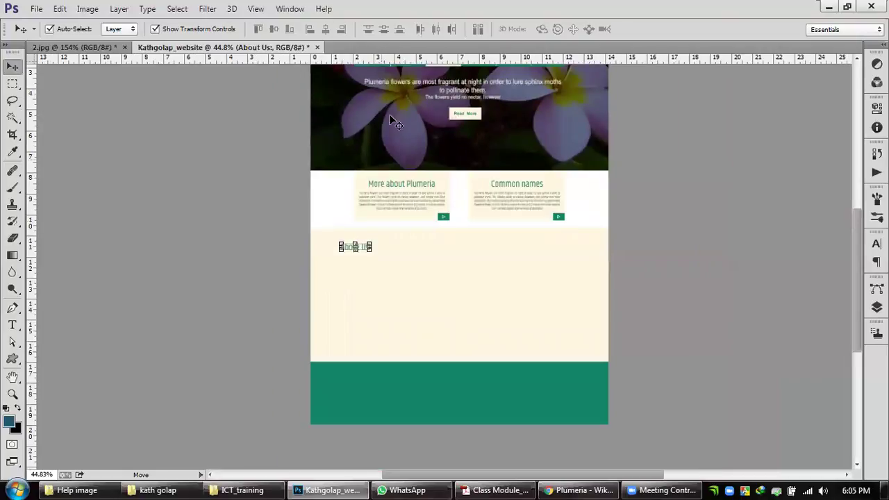
pyautogui.moveTo(384, 192); pyautogui.dragTo(379, 275)
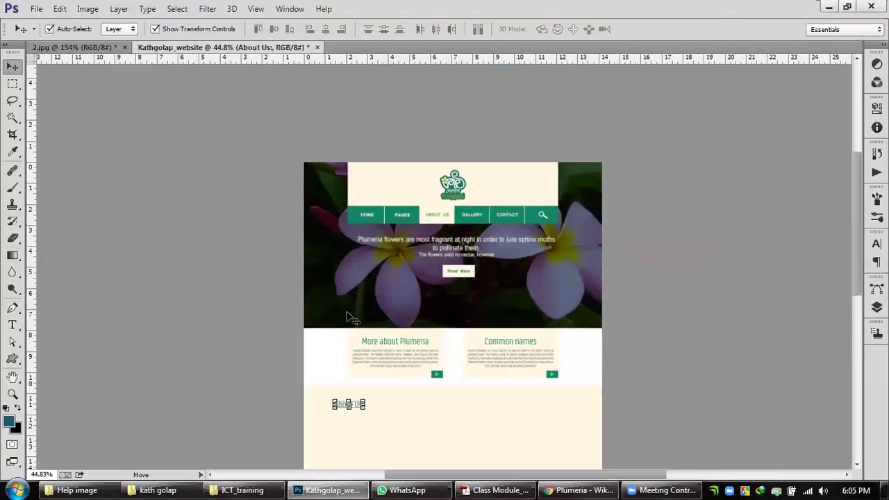
pyautogui.scroll(-3, 418, 276)
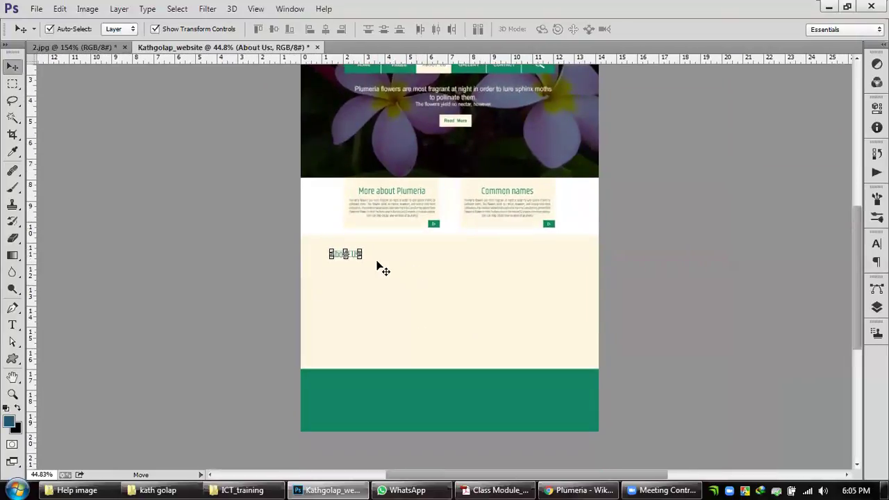
pyautogui.scroll(4, 373, 268)
pyautogui.moveTo(324, 245); pyautogui.dragTo(362, 232)
# Step: Show the guides again and align the About Us heading's left edge to the guide at the More about Plumeria card's left edge
pyautogui.click(256, 9)
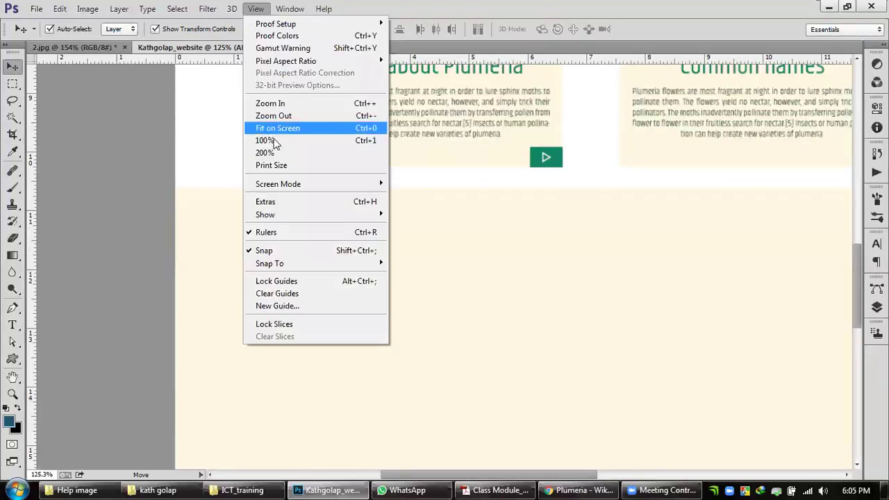
pyautogui.click(267, 202)
pyautogui.scroll(6, 322, 221)
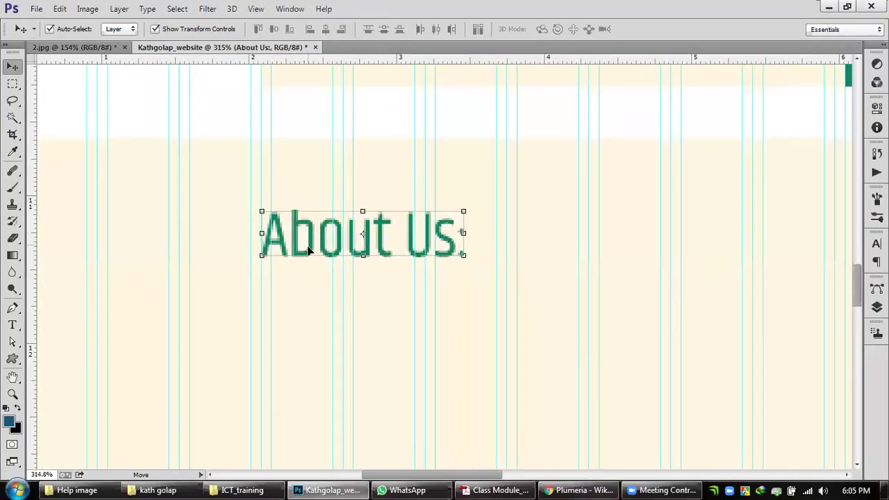
pyautogui.moveTo(312, 252); pyautogui.dragTo(320, 249)
pyautogui.scroll(-5, 320, 249)
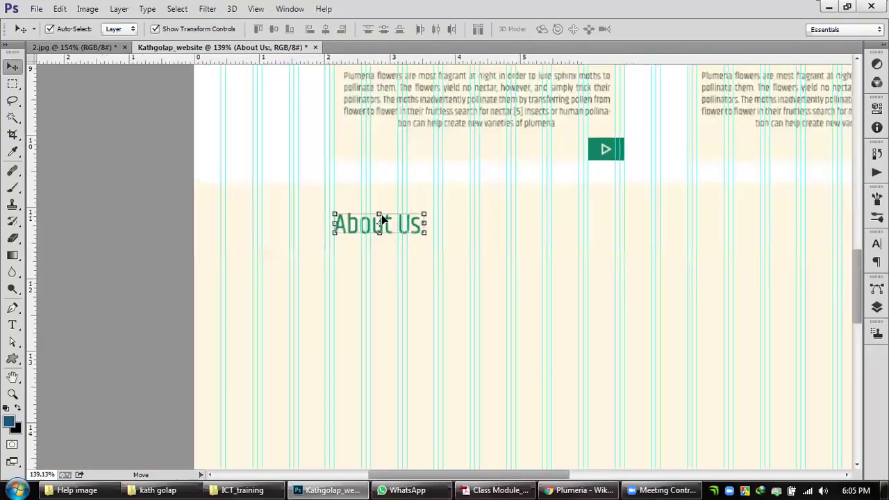
pyautogui.click(526, 327)
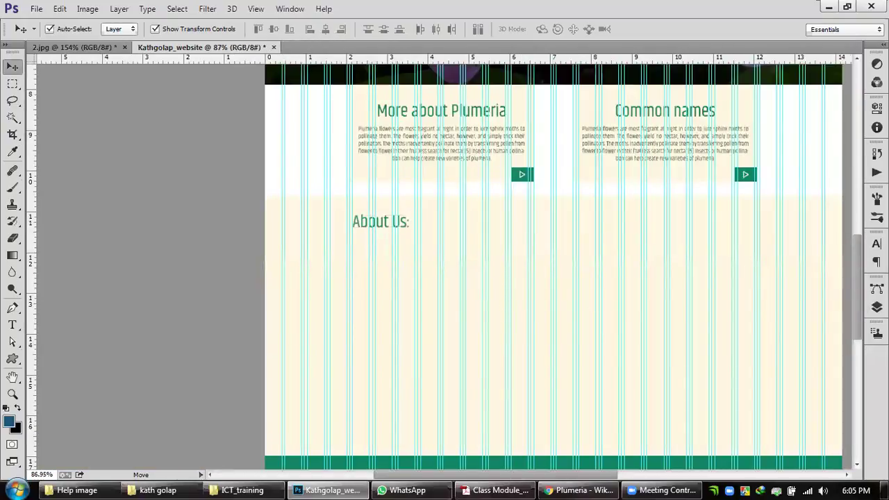
# Step: Look through the layers, toggling the visibility of candidates such as Rectangle 5, to identify the cream section's background
pyautogui.click(876, 307)
pyautogui.click(728, 255)
pyautogui.click(729, 257)
pyautogui.moveTo(859, 262); pyautogui.dragTo(859, 298)
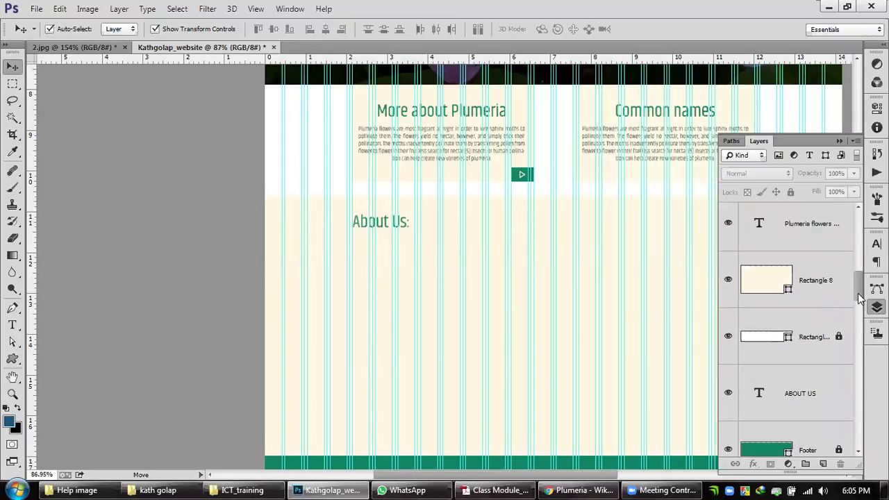
pyautogui.click(818, 284)
pyautogui.moveTo(859, 298); pyautogui.dragTo(861, 378)
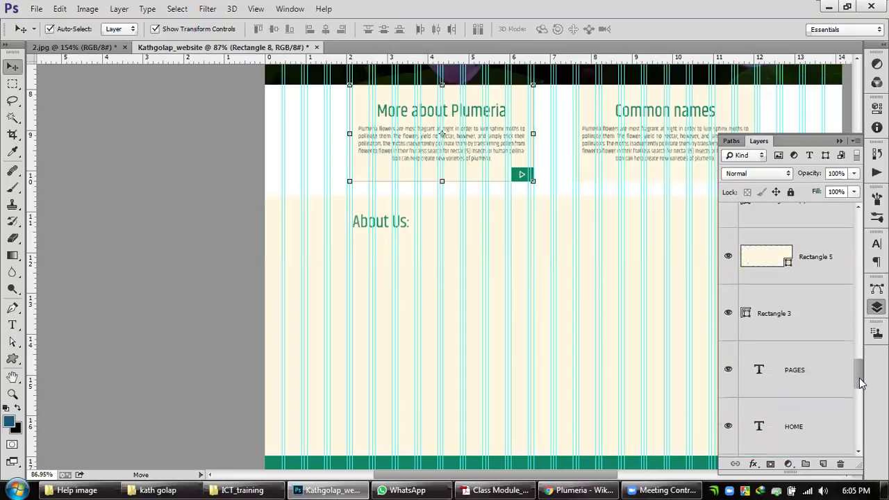
pyautogui.click(819, 264)
pyautogui.click(728, 256)
pyautogui.click(728, 257)
pyautogui.moveTo(858, 368); pyautogui.dragTo(859, 431)
pyautogui.click(728, 337)
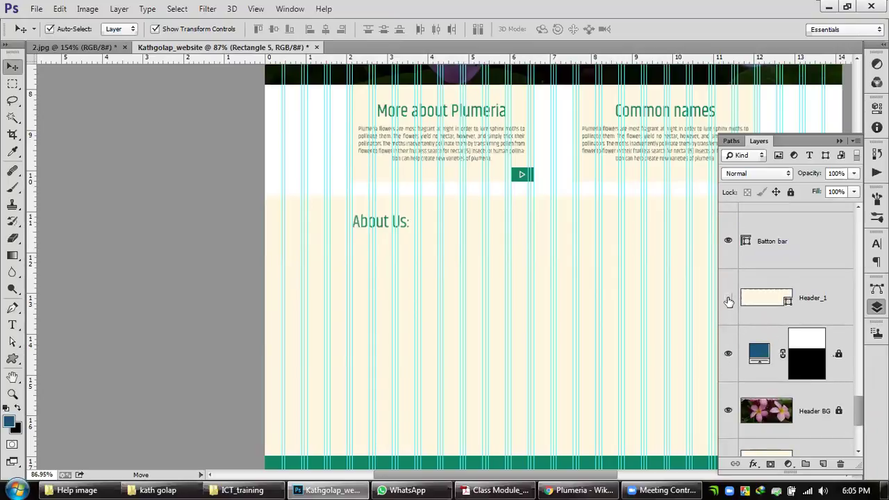
# Step: Unlock the Body layer and lower its top edge to just above the About Us heading, making it about 6.5 in high
pyautogui.moveTo(859, 411); pyautogui.dragTo(860, 432)
pyautogui.click(728, 338)
pyautogui.click(728, 338)
pyautogui.click(812, 343)
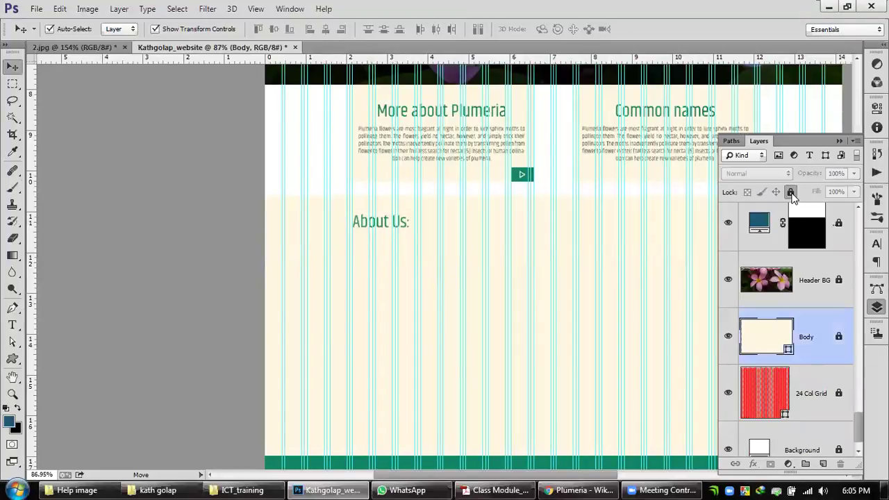
pyautogui.click(790, 192)
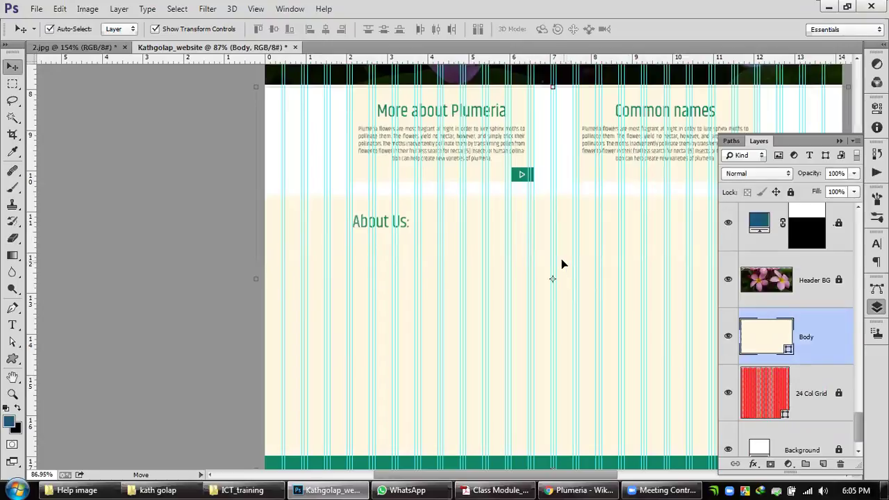
pyautogui.moveTo(553, 88); pyautogui.dragTo(553, 207)
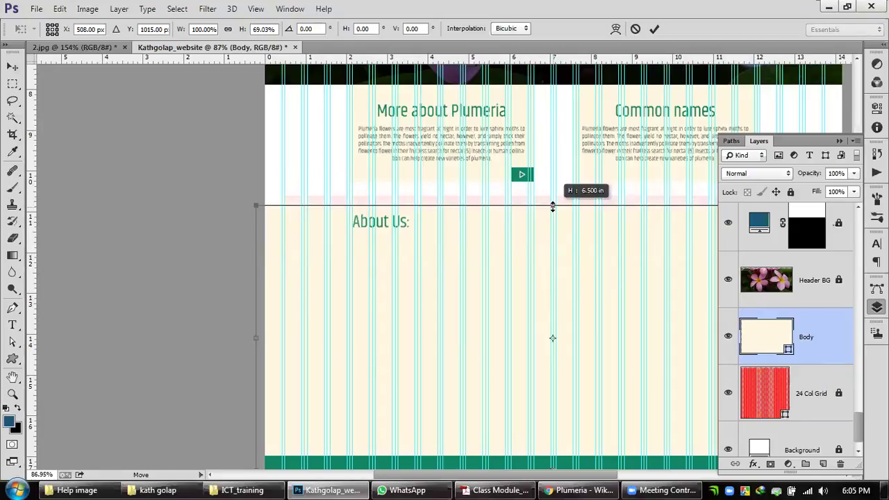
pyautogui.moveTo(552, 206); pyautogui.dragTo(553, 206)
pyautogui.press('Return')
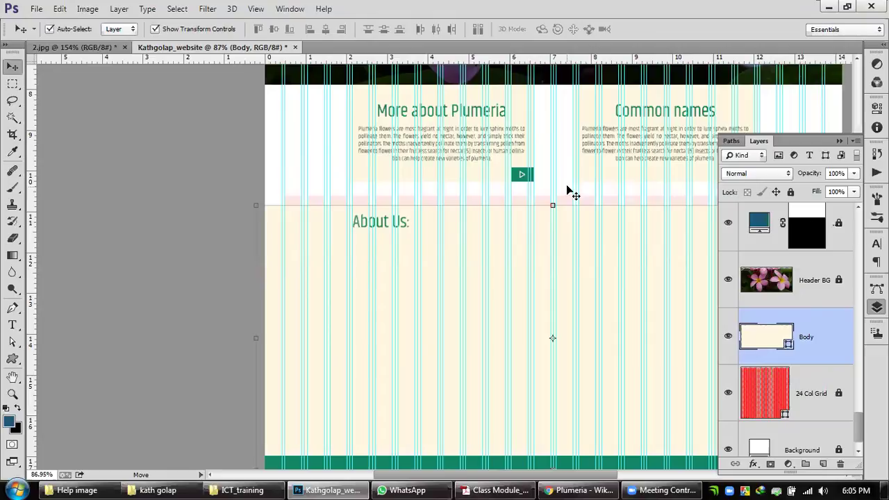
# Step: Unlock the white Rectangle 7 behind the cards and extend its bottom edge down to the Body layer's top edge
pyautogui.click(568, 179)
pyautogui.scroll(6, 813, 359)
pyautogui.scroll(10, 813, 361)
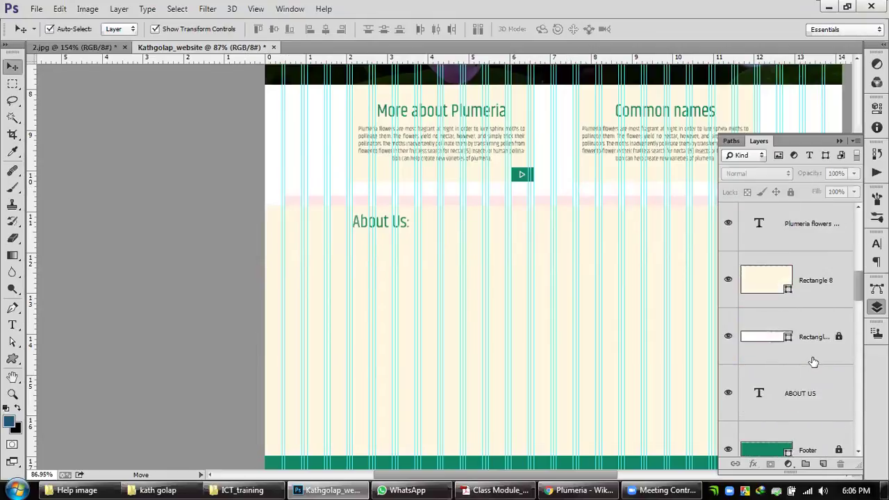
pyautogui.click(812, 281)
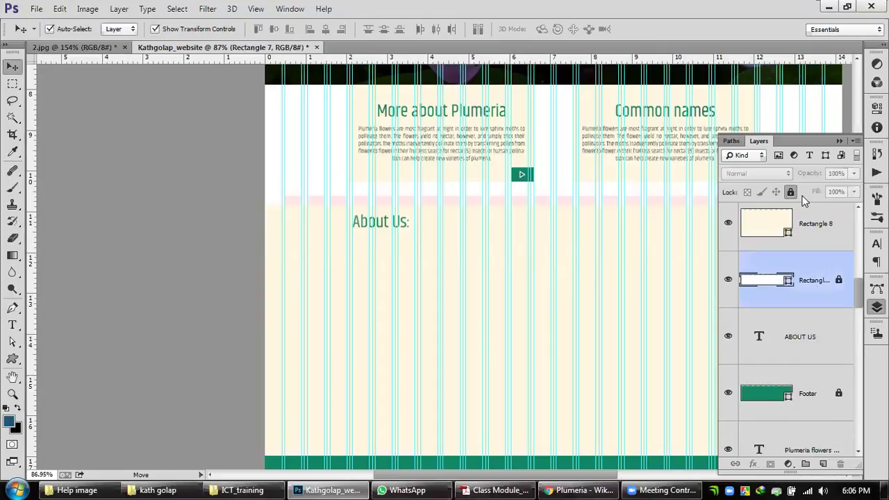
pyautogui.click(791, 192)
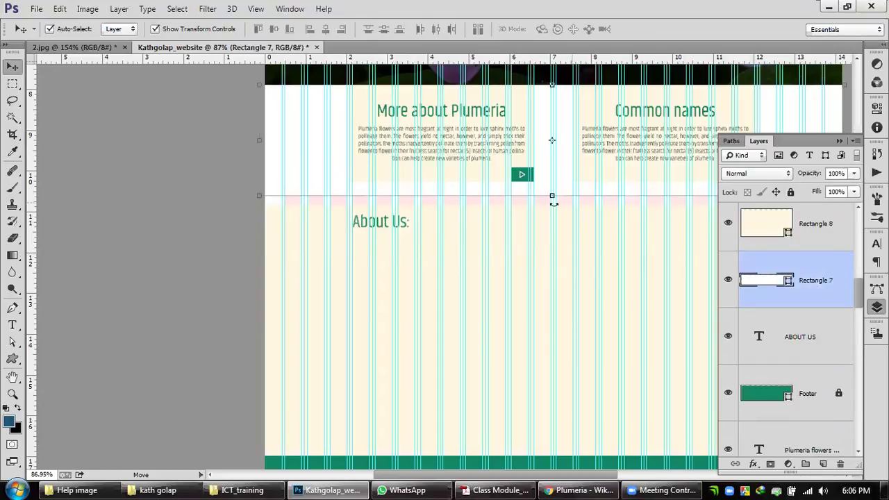
pyautogui.moveTo(552, 195); pyautogui.dragTo(552, 204)
pyautogui.press('Return')
# Step: Rename the Rectangle 7 layer to Pre-Body and lock it
pyautogui.doubleClick(826, 281)
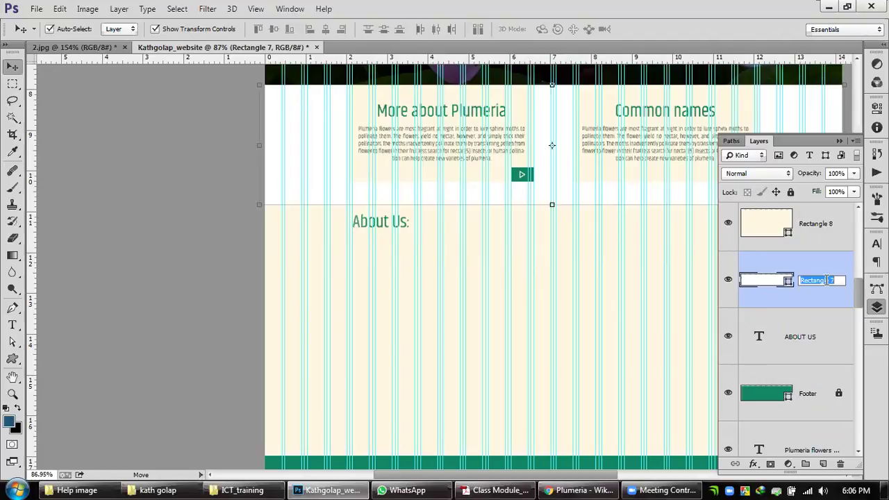
pyautogui.write('Pre-Body')
pyautogui.press('Return')
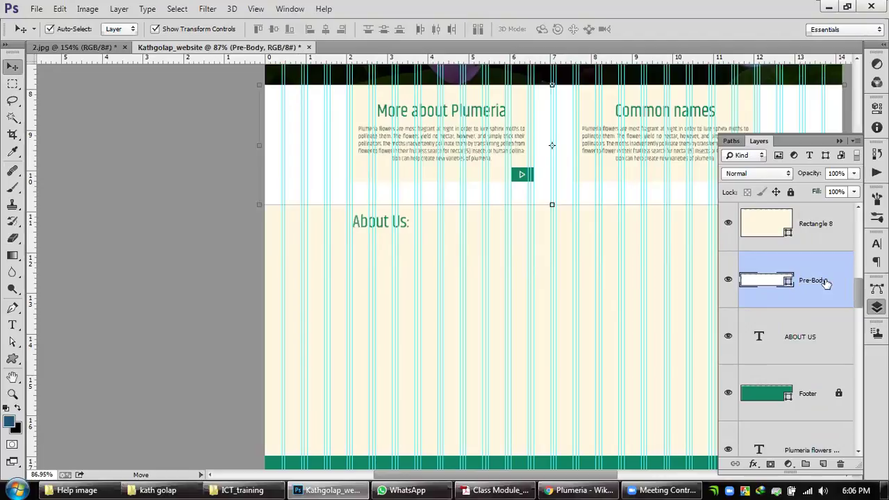
pyautogui.click(790, 191)
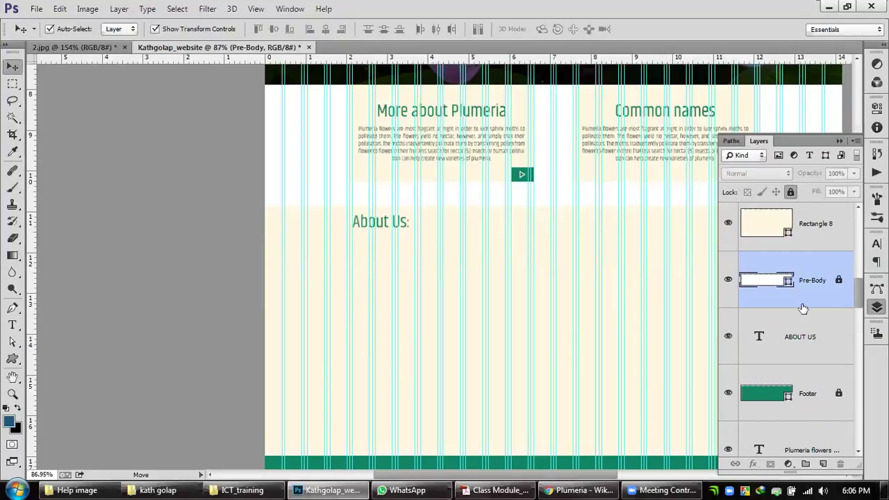
pyautogui.scroll(-3, 633, 175)
pyautogui.scroll(-2, 633, 175)
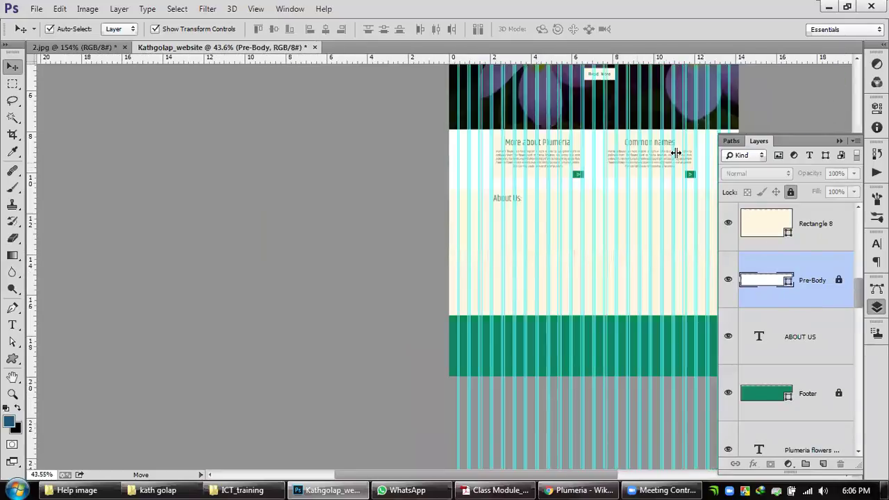
pyautogui.scroll(4, 507, 174)
pyautogui.moveTo(500, 177); pyautogui.dragTo(520, 179)
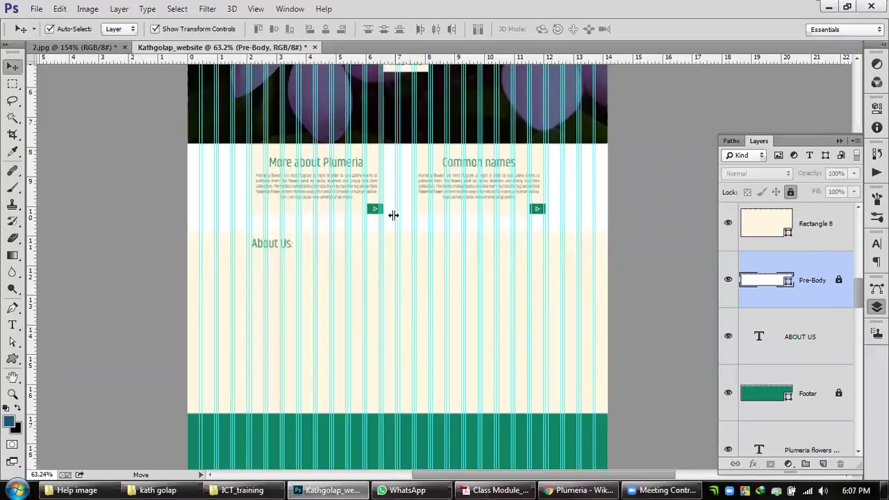
pyautogui.scroll(3, 294, 252)
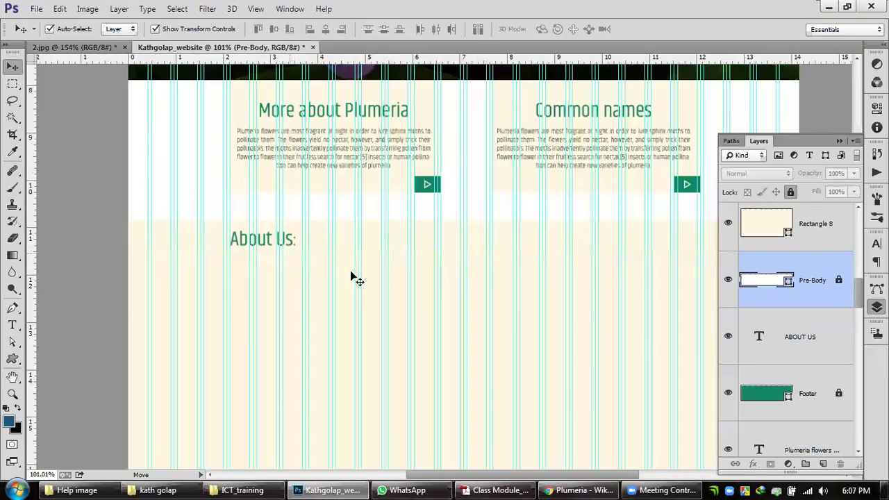
pyautogui.scroll(-3, 403, 268)
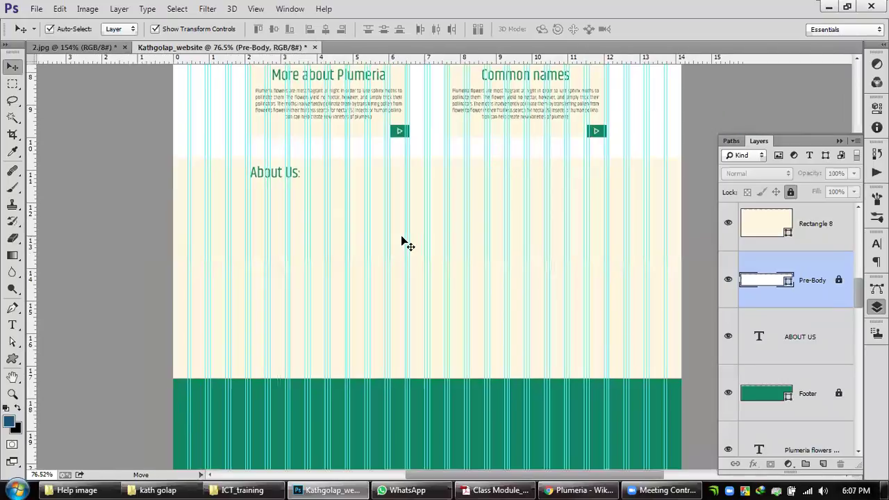
pyautogui.scroll(1, 496, 352)
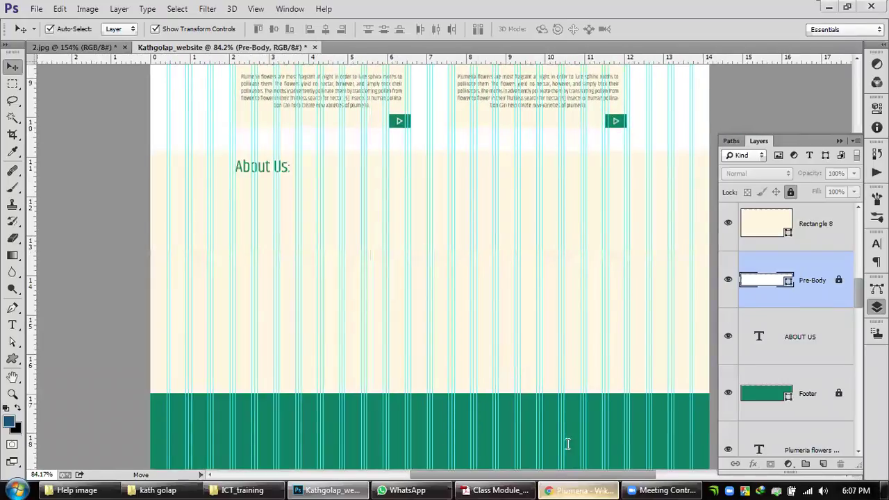
# Step: Switch to the Plumeria Wikipedia page in Chrome, copy the two Description paragraphs, and return to the Photoshop mockup
pyautogui.hotkey('alt', 'Tab')
pyautogui.scroll(-3, 221, 195)
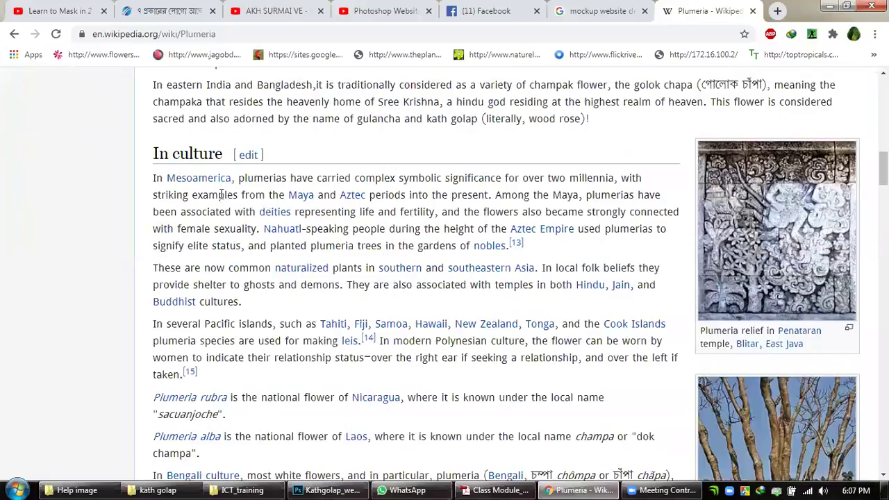
pyautogui.scroll(5, 237, 195)
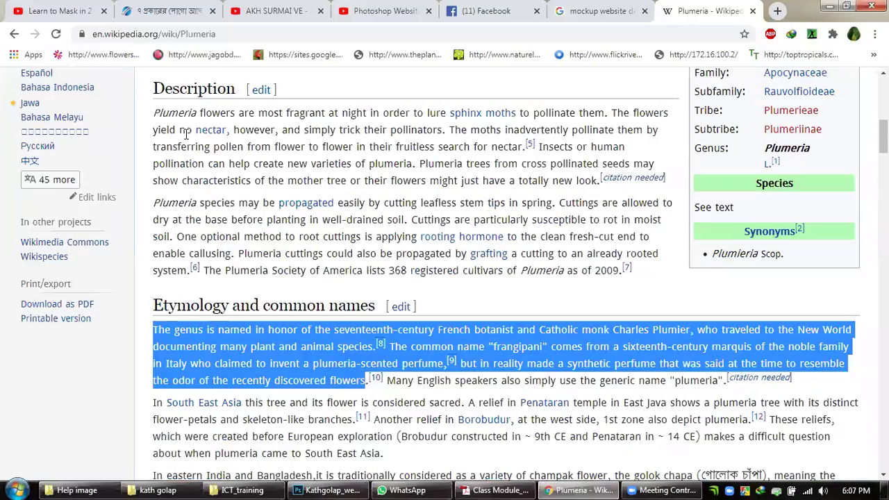
pyautogui.moveTo(154, 112); pyautogui.dragTo(649, 269)
pyautogui.click(326, 490)
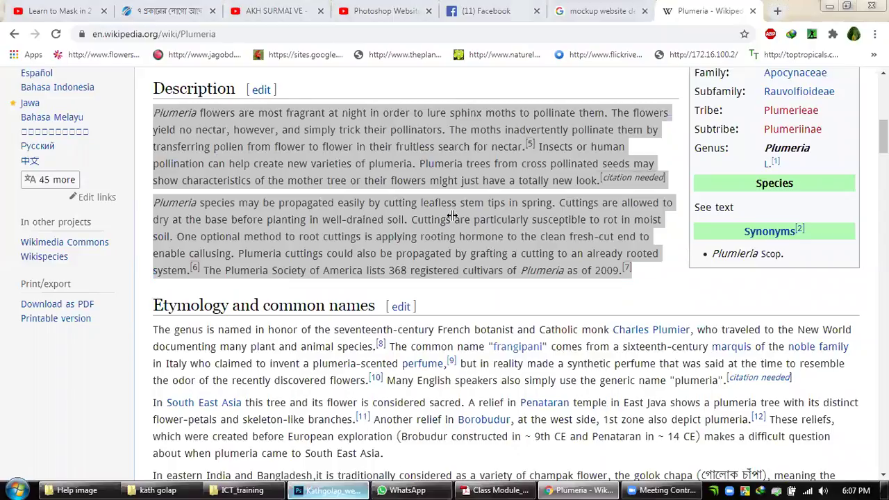
# Step: Draw a paragraph text box below the About Us heading, spanning both cards' width, and paste the copied Plumeria description into it
pyautogui.click(13, 325)
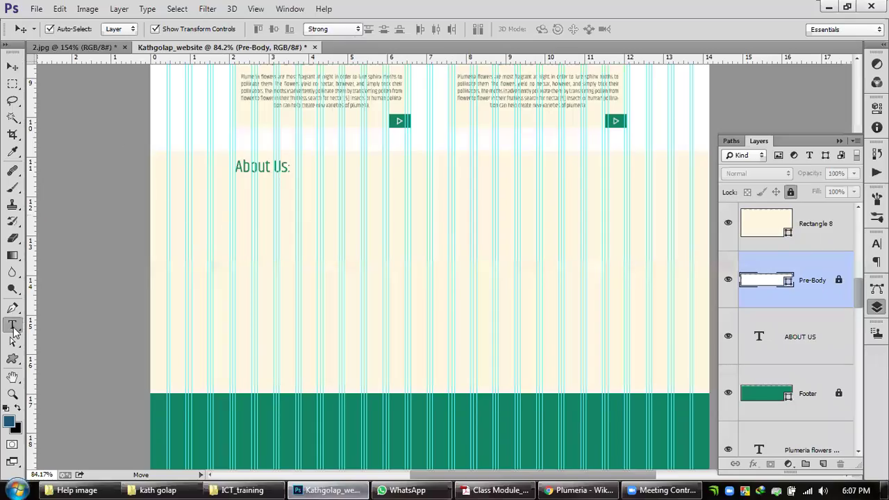
pyautogui.click(13, 66)
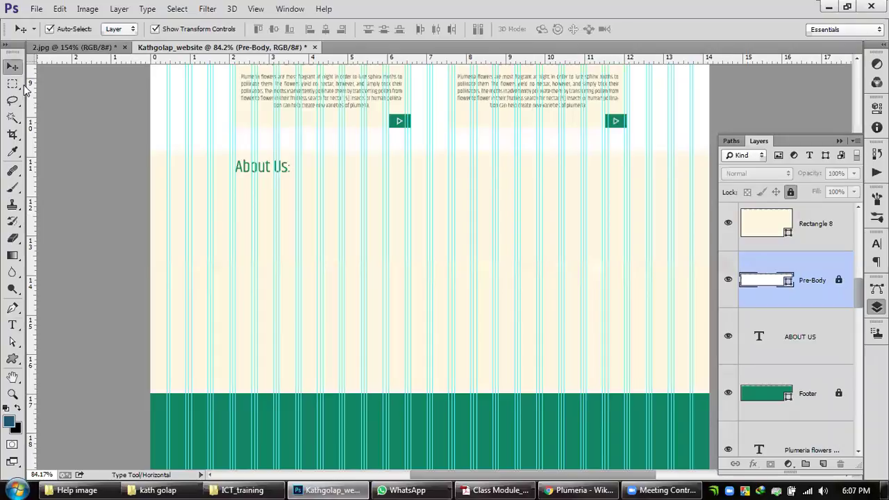
pyautogui.click(59, 338)
pyautogui.click(13, 325)
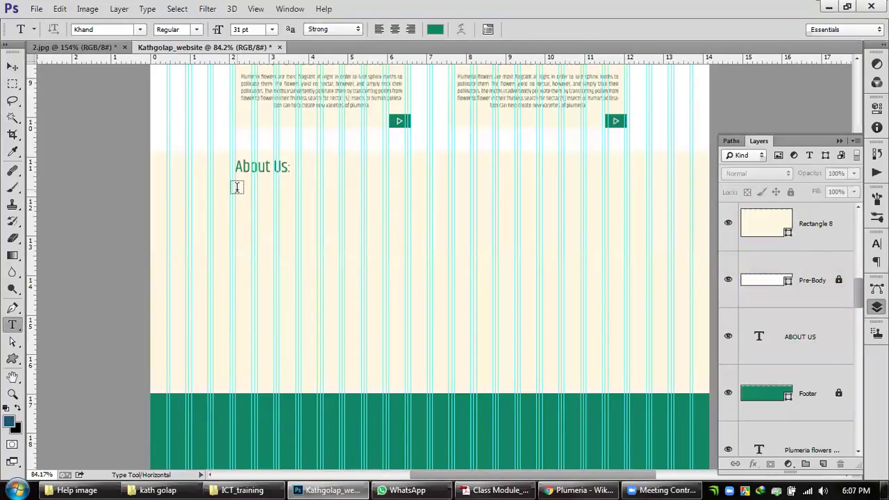
pyautogui.moveTo(234, 188); pyautogui.dragTo(624, 336)
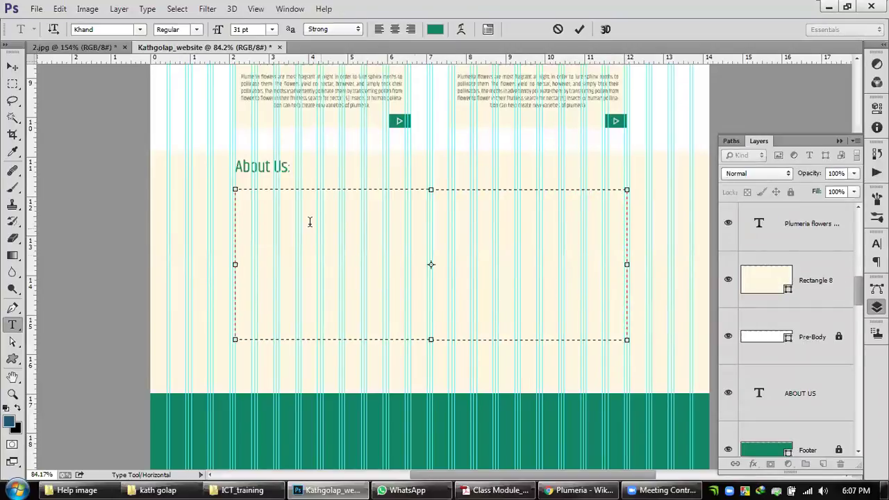
pyautogui.write('Plumeria flowers are most fragrant at night in order to lure sphinx moths to pollinate them. The flowers yield no nectar, however, and simply trick their pollinators. The moths inadvertently pollinate them by transferring pollen from flower to flower in their fruitless search for nectar.[5] Insects or human pollination can help create new varieties of plumeria. Plumeria trees from cross pollinated seeds may show characteristics of the mother tree or their flowers')
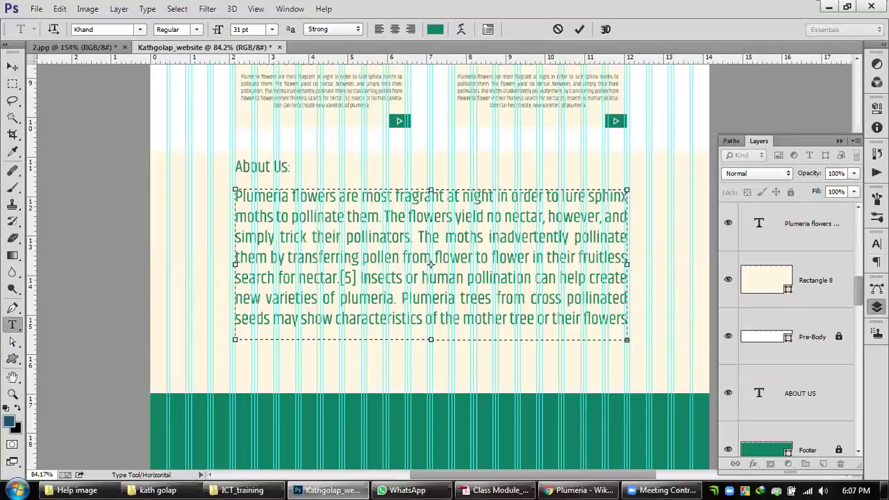
# Step: Commit the pasted About Us paragraphs and set their font size to 20 pt
pyautogui.click(876, 243)
pyautogui.click(755, 269)
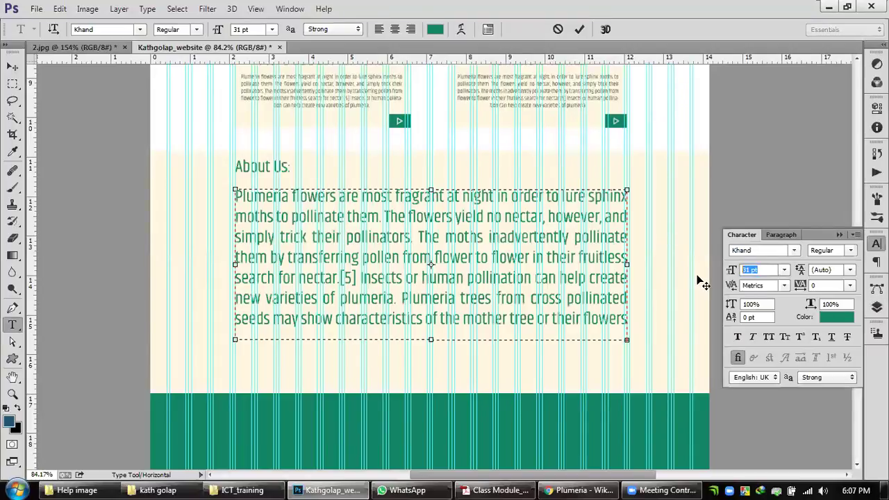
pyautogui.write('20')
pyautogui.click(720, 277)
pyautogui.write('12')
pyautogui.click(12, 67)
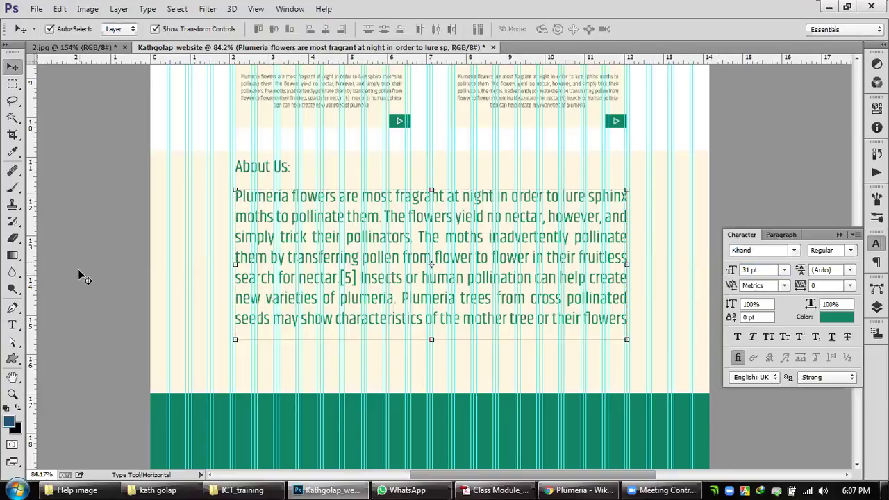
pyautogui.click(460, 287)
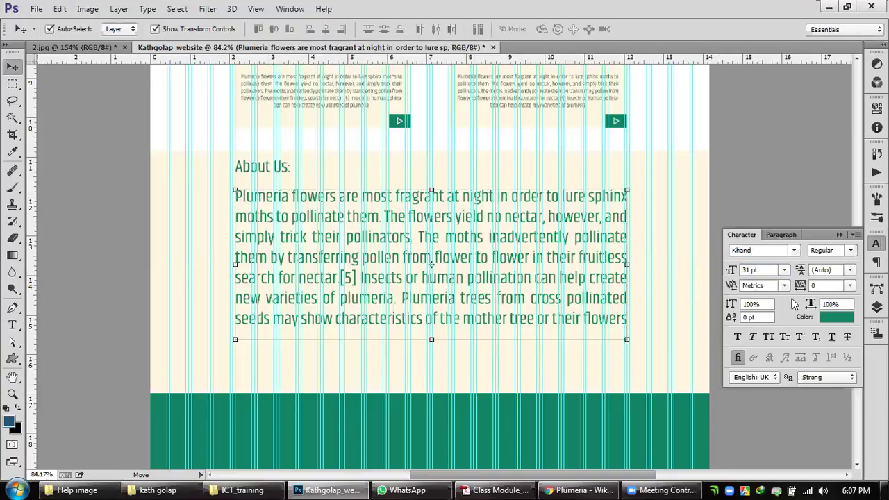
pyautogui.click(765, 272)
pyautogui.write('20')
pyautogui.press('Return')
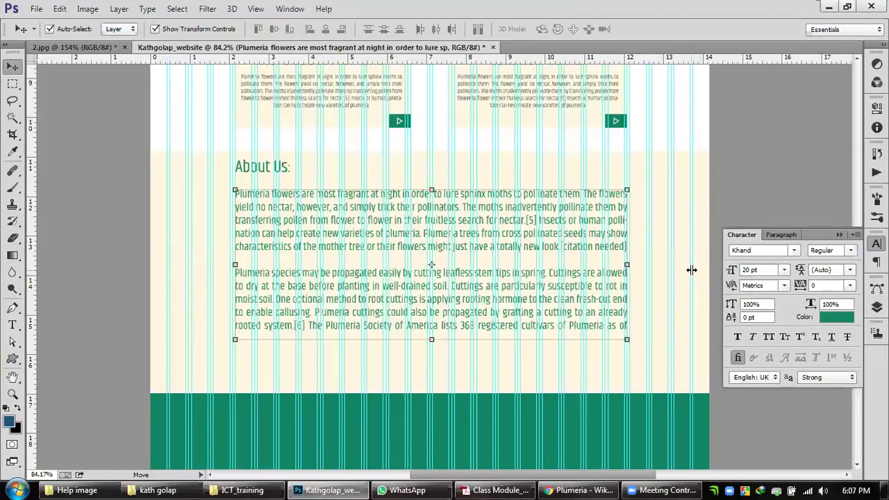
# Step: Try font sizes of 15 pt and 18 pt on the About Us paragraphs
pyautogui.press('Return')
pyautogui.write('15')
pyautogui.press('Return')
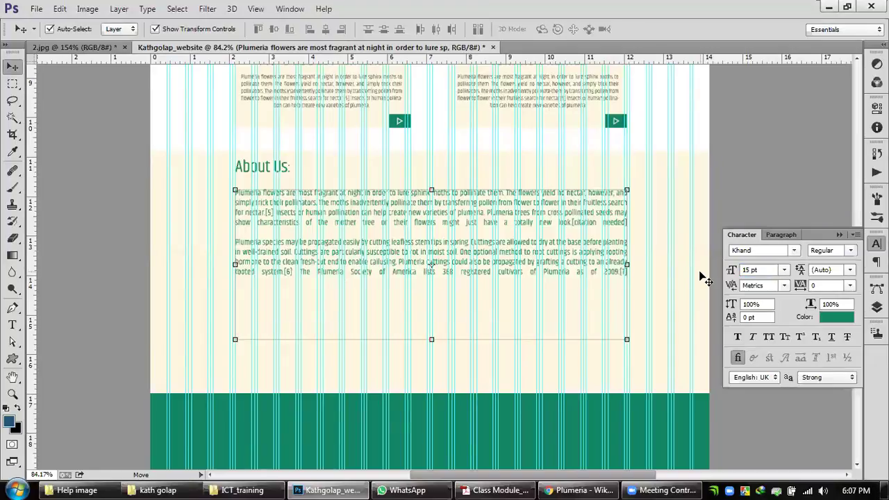
pyautogui.press('Return')
pyautogui.write('18')
pyautogui.press('Return')
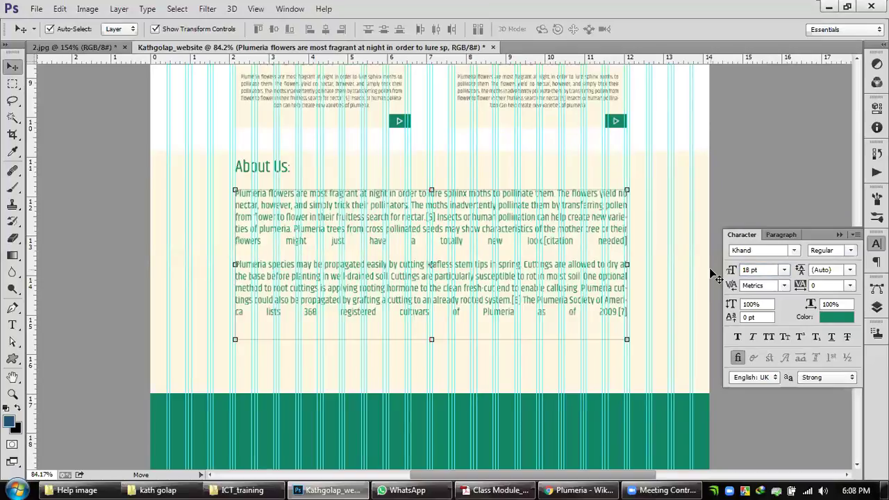
# Step: Return the About Us paragraphs to a font size of 20 pt and put away the character settings
pyautogui.click(761, 270)
pyautogui.write('20')
pyautogui.press('Return')
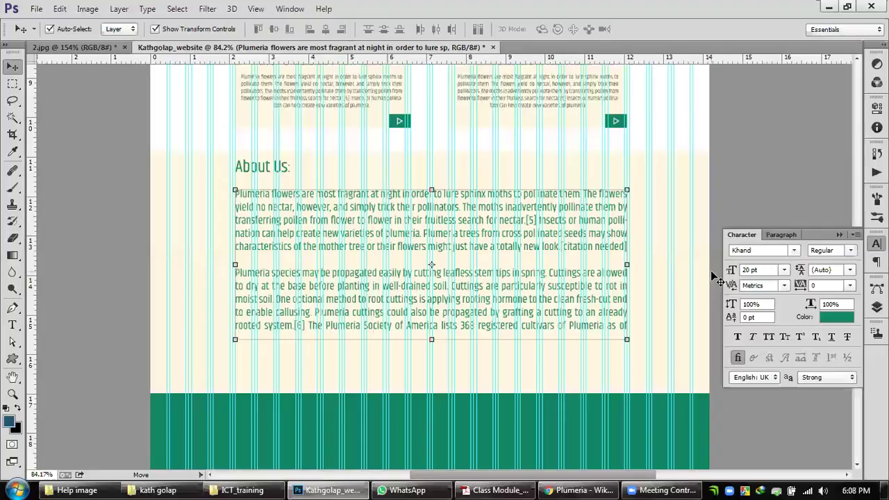
pyautogui.click(839, 235)
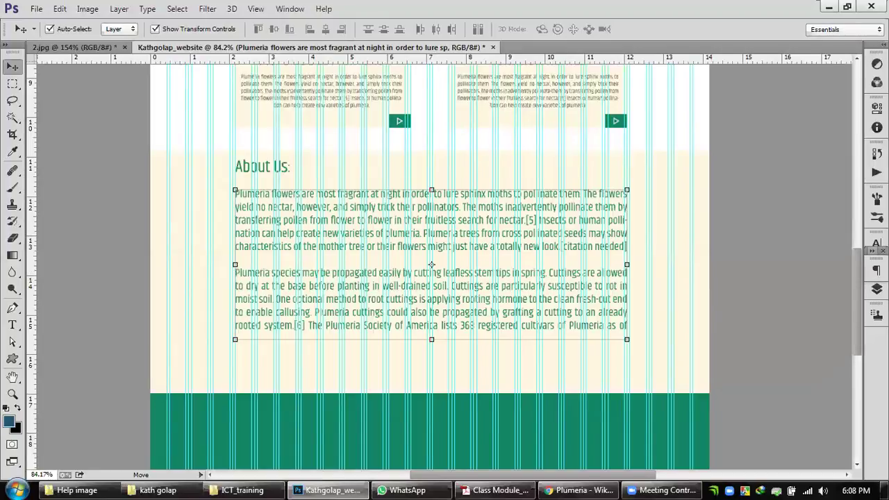
# Step: Justify the About Us paragraphs with the last line aligned left, and deselect the text
pyautogui.moveTo(876, 249)
pyautogui.mouseDown()
pyautogui.moveTo(876, 291)
pyautogui.moveTo(877, 243)
pyautogui.mouseUp()
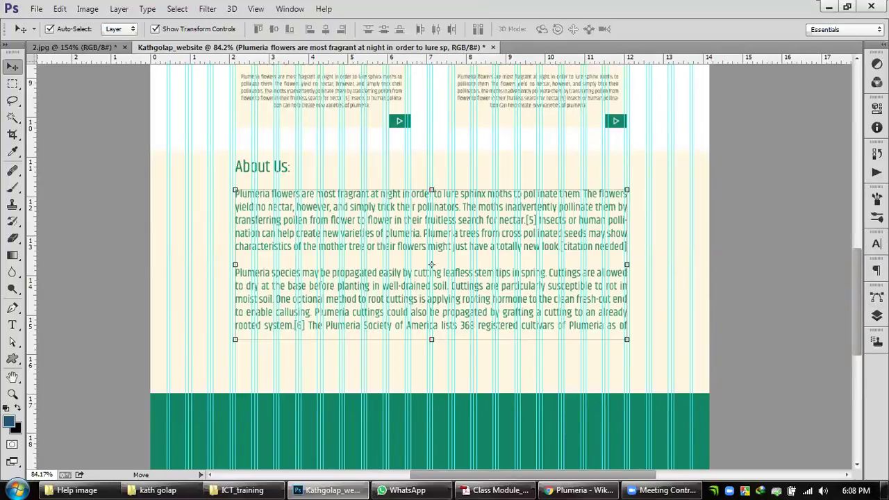
pyautogui.click(876, 244)
pyautogui.click(877, 244)
pyautogui.click(876, 270)
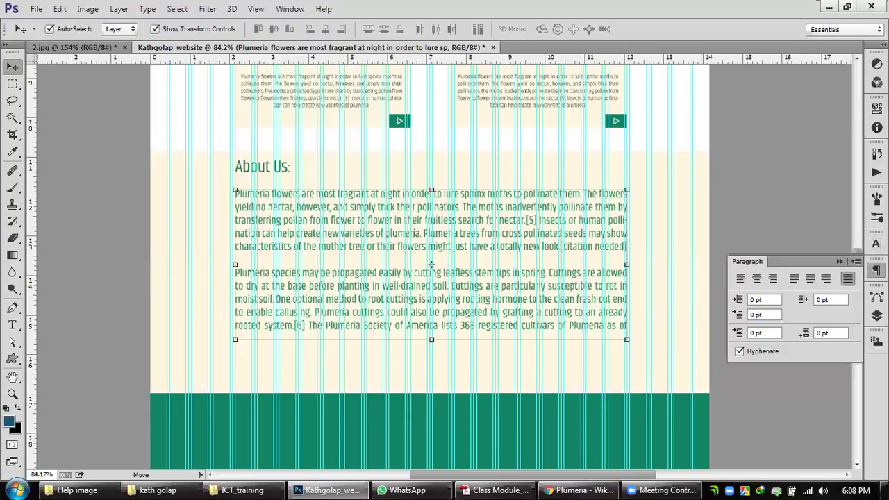
pyautogui.click(794, 279)
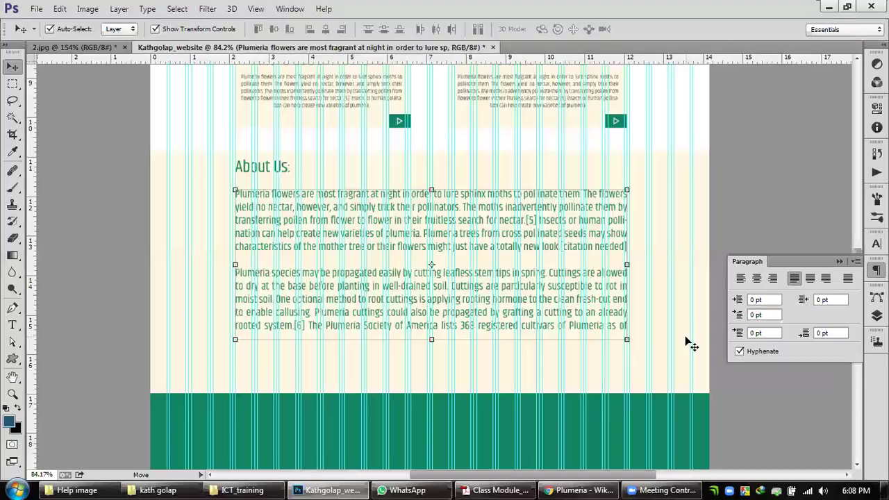
pyautogui.click(747, 208)
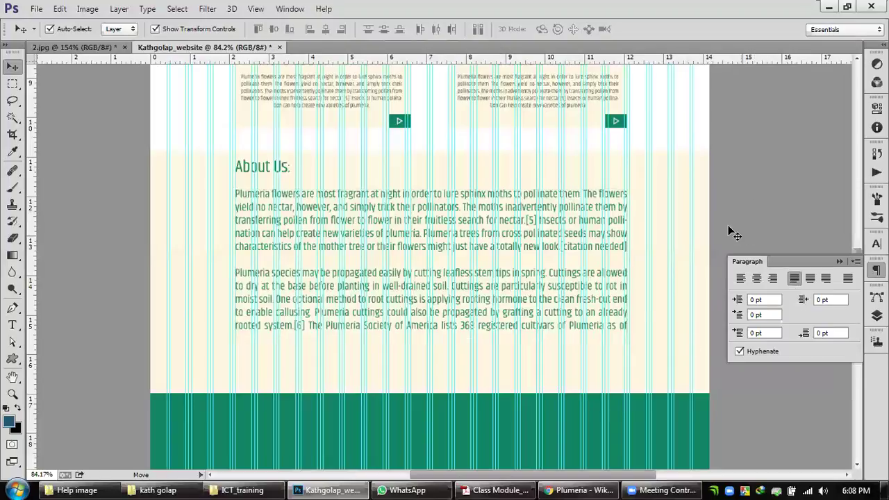
# Step: Put away the paragraph settings and resize the About Us text box downward until the second paragraph's last line, ending in 2009, fits
pyautogui.click(617, 332)
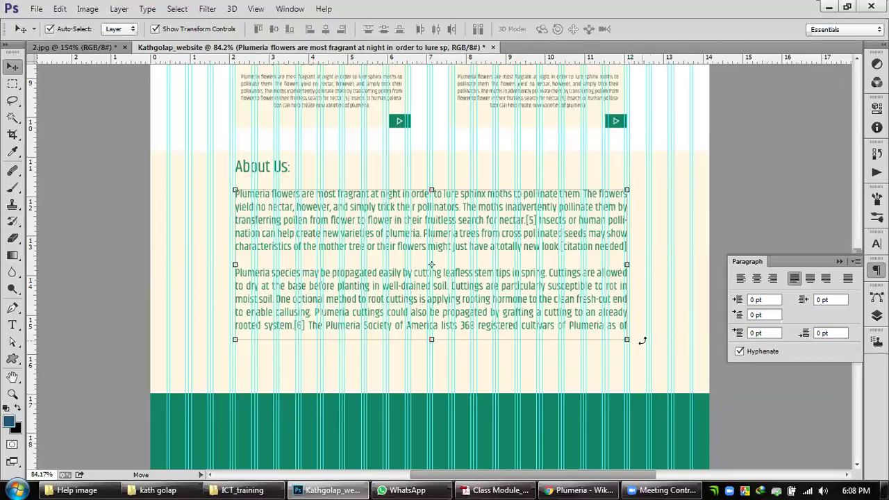
pyautogui.click(838, 262)
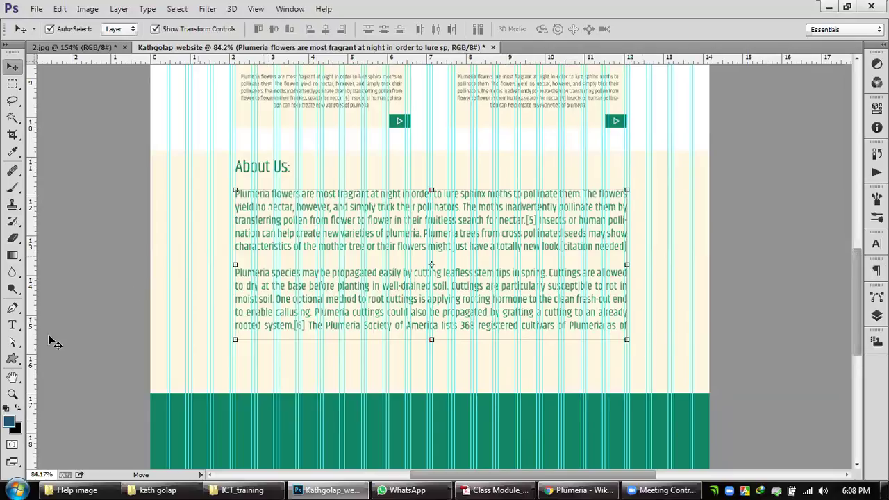
pyautogui.click(12, 325)
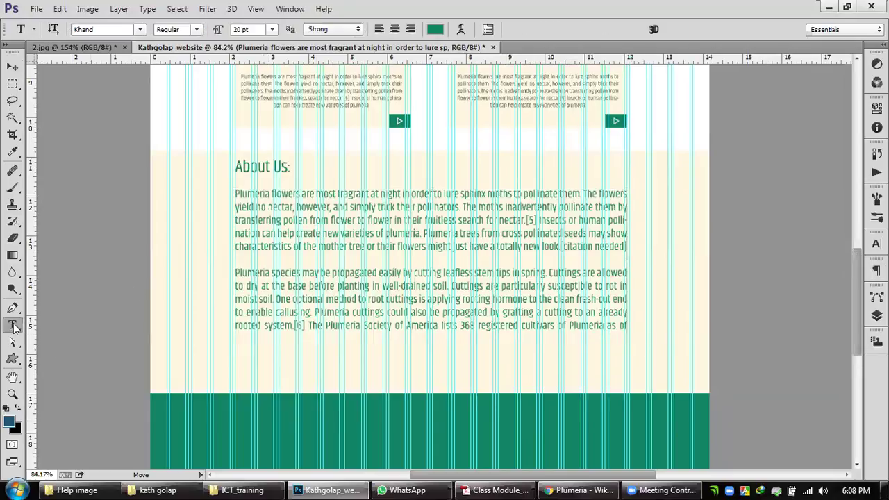
pyautogui.click(237, 195)
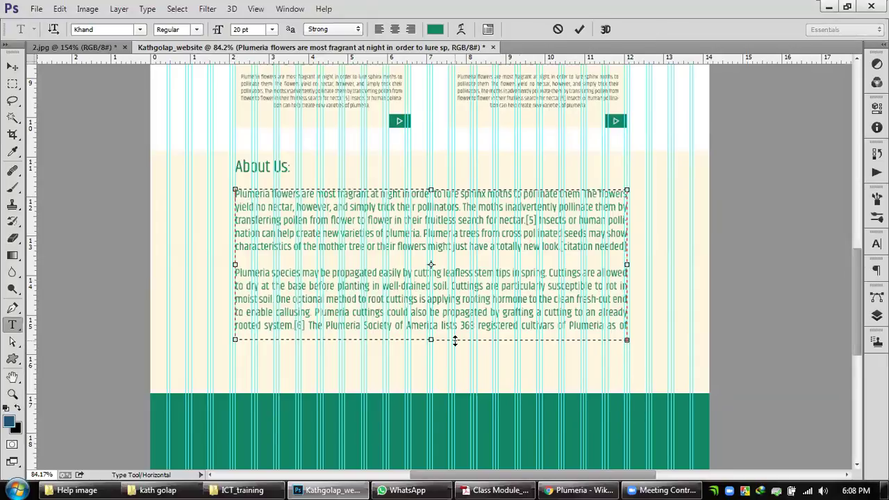
pyautogui.moveTo(431, 340)
pyautogui.mouseDown()
pyautogui.moveTo(430, 360)
pyautogui.moveTo(430, 327)
pyautogui.mouseUp()
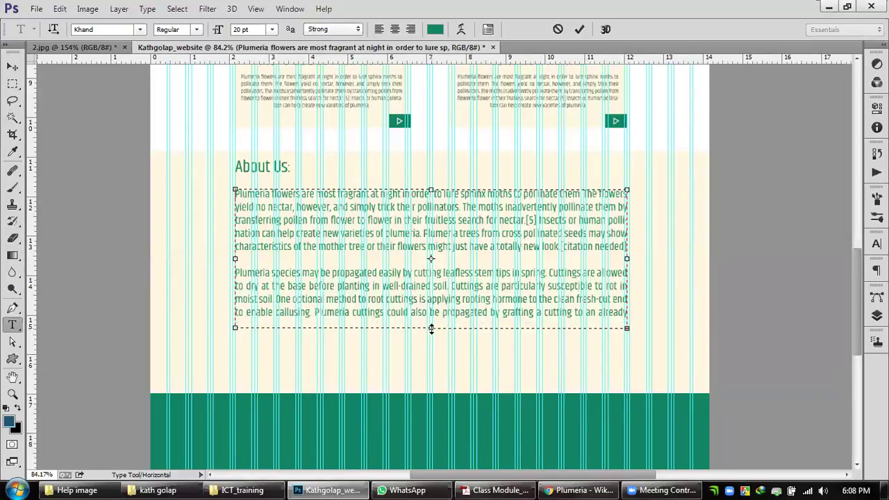
pyautogui.scroll(1, 431, 329)
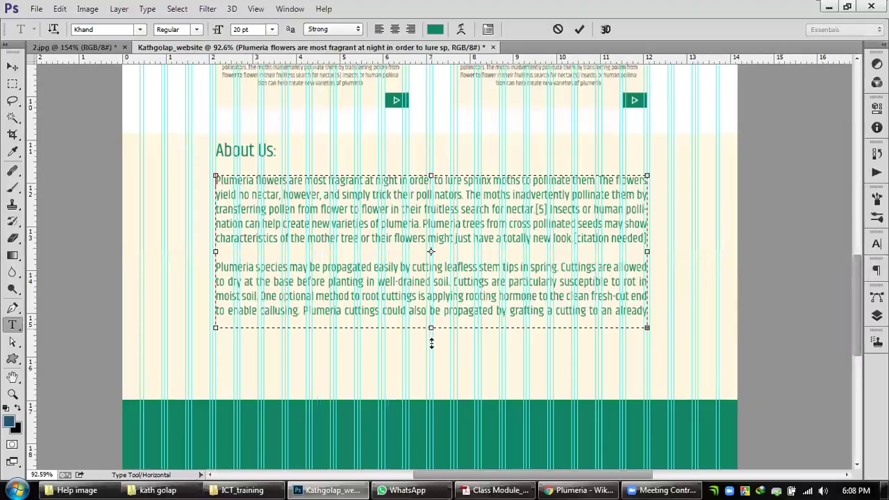
pyautogui.moveTo(430, 327); pyautogui.dragTo(420, 352)
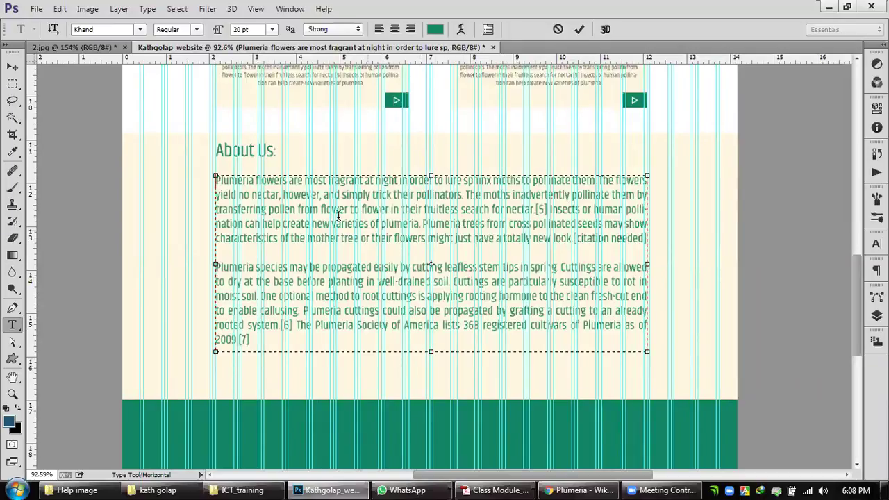
# Step: Try stretching the About Us paragraphs vertically to about 117% of their height, and cancel the transform
pyautogui.click(12, 66)
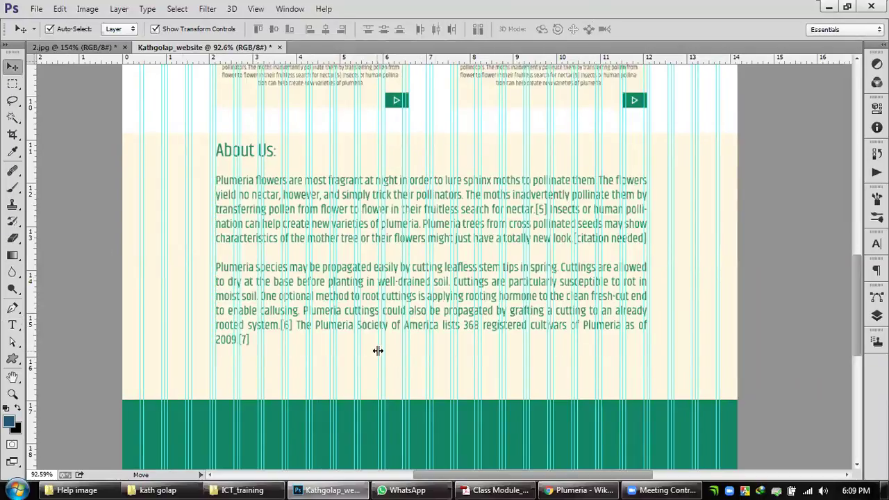
pyautogui.click(371, 330)
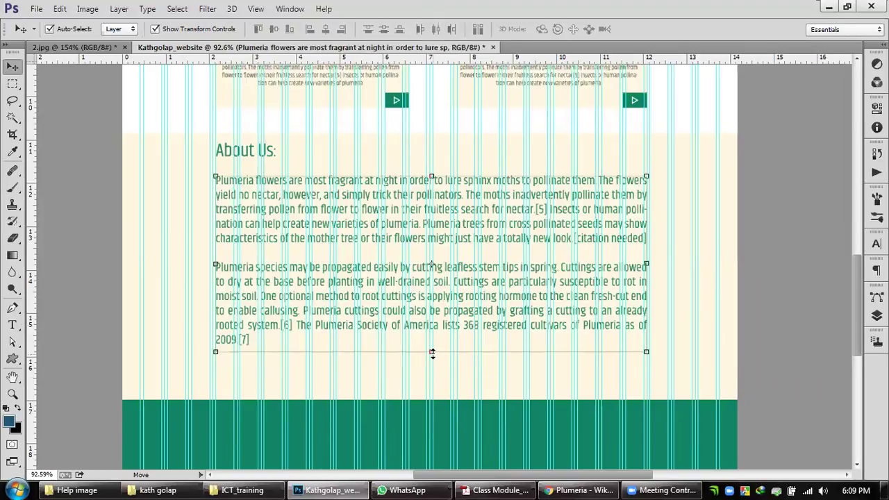
pyautogui.moveTo(432, 353); pyautogui.dragTo(432, 383)
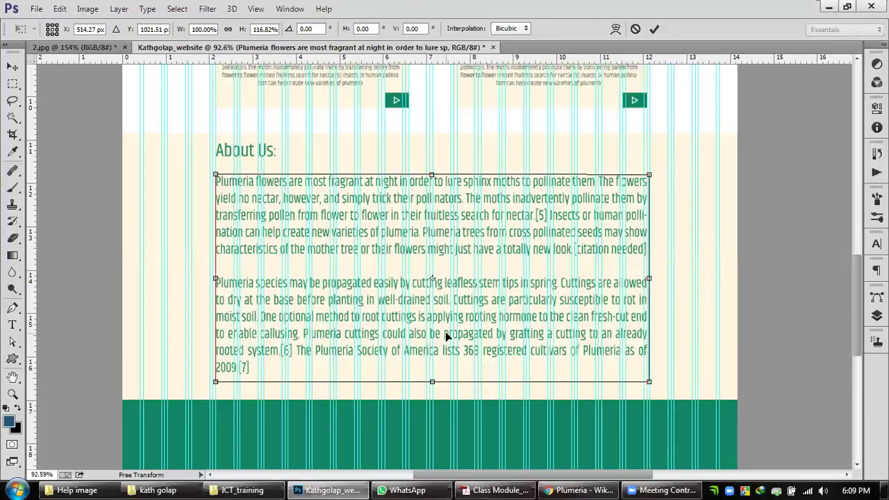
pyautogui.press('Escape')
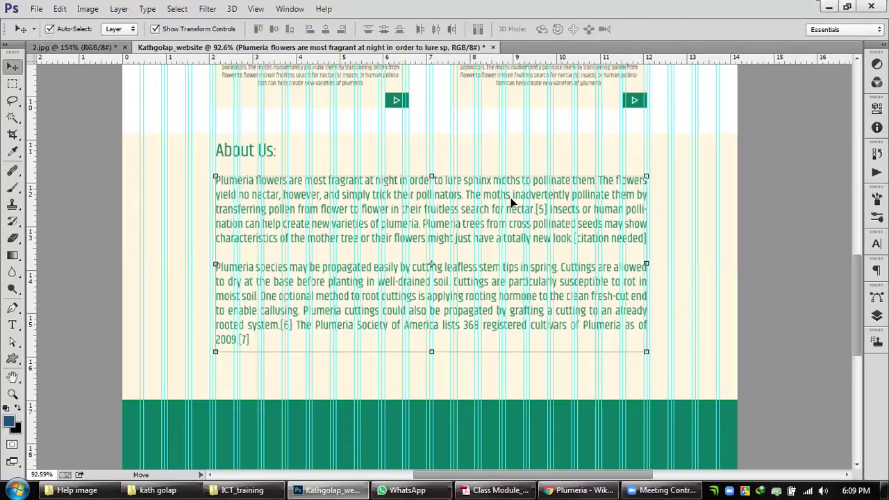
# Step: Reopen the About Us paragraphs for editing and extend their text box to a height of about 4.2 in
pyautogui.click(12, 325)
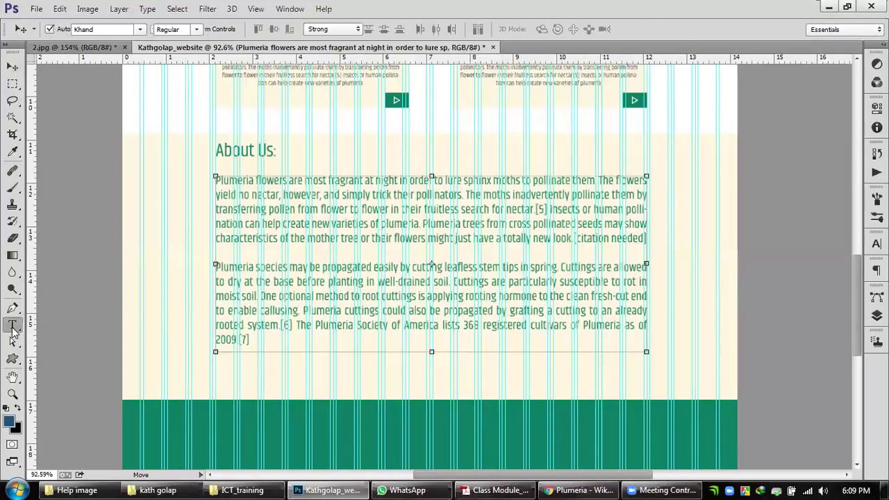
pyautogui.click(217, 179)
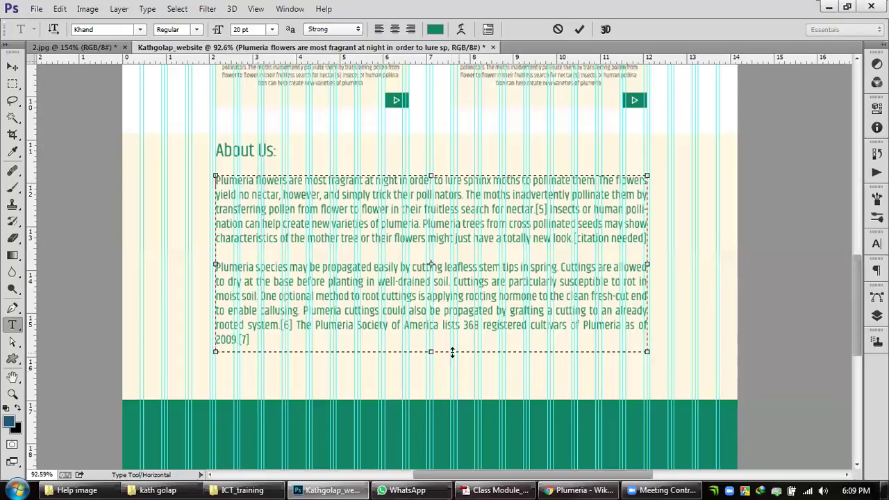
pyautogui.moveTo(430, 352)
pyautogui.mouseDown()
pyautogui.moveTo(431, 390)
pyautogui.moveTo(432, 358)
pyautogui.mouseUp()
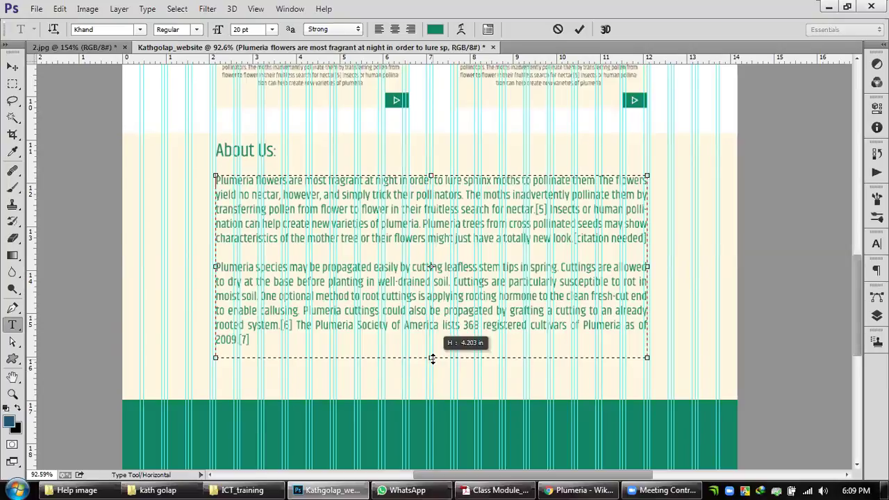
pyautogui.moveTo(431, 358); pyautogui.dragTo(432, 358)
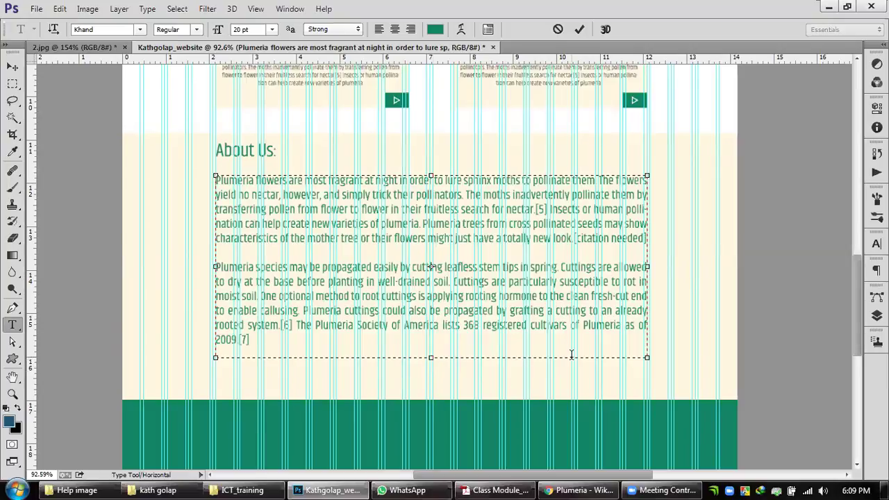
pyautogui.scroll(1, 496, 367)
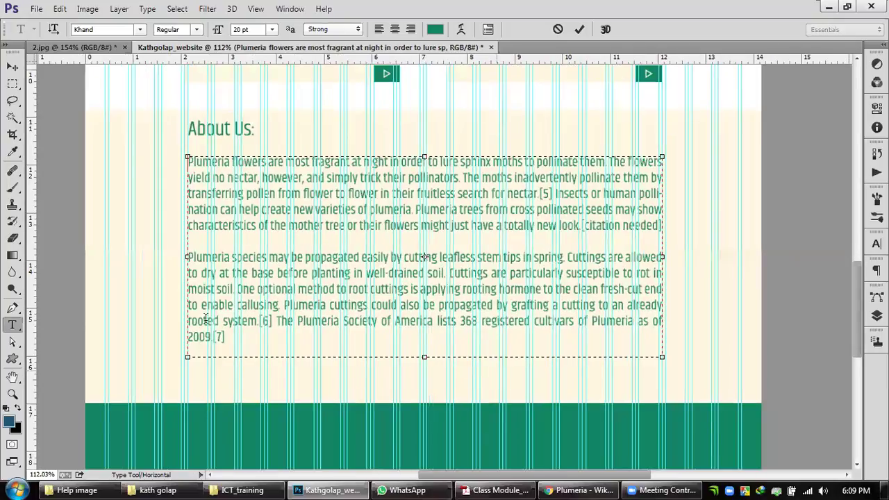
pyautogui.scroll(1, 559, 387)
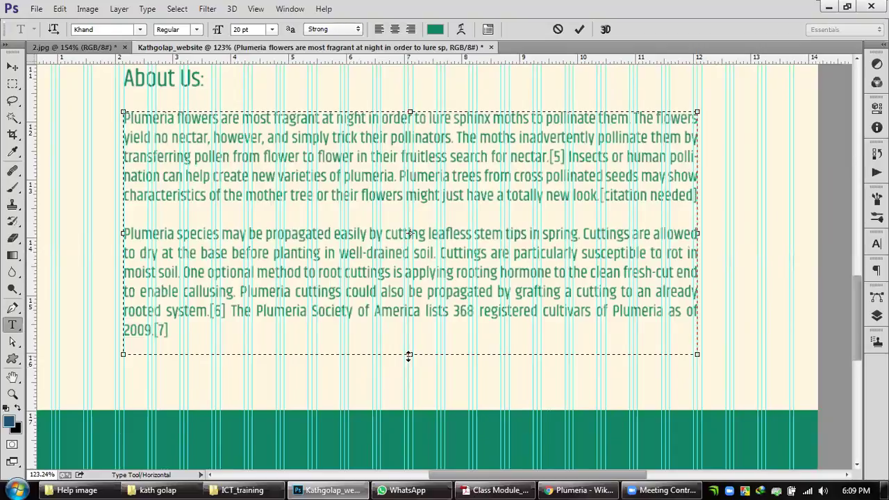
# Step: Tighten the lower edge of the About Us text box to just below the last line of text, and commit it
pyautogui.moveTo(411, 355); pyautogui.dragTo(413, 332)
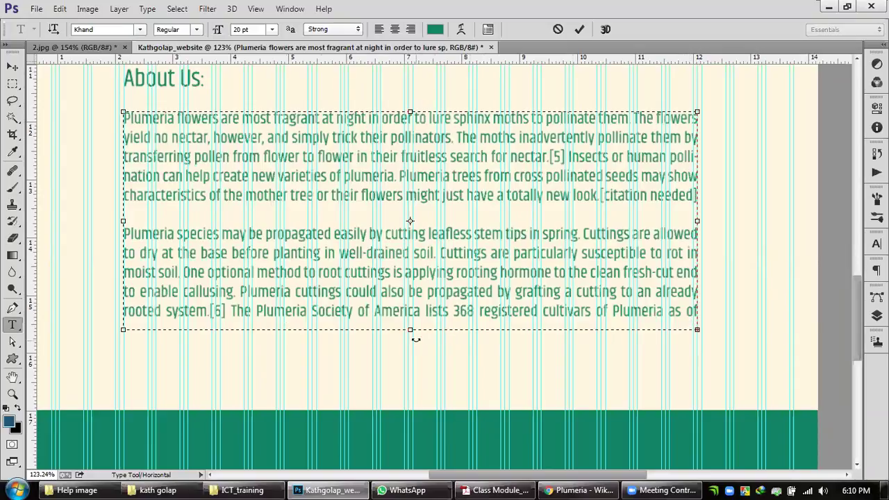
pyautogui.moveTo(411, 328); pyautogui.dragTo(410, 343)
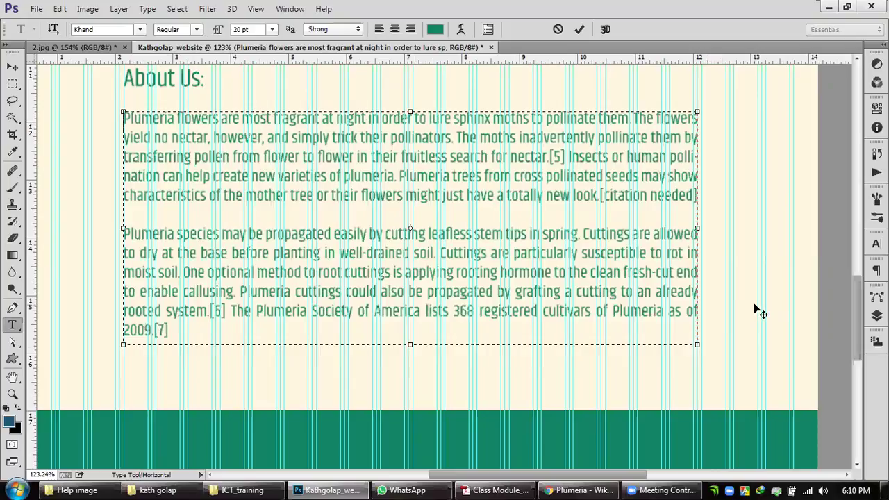
pyautogui.press('Return')
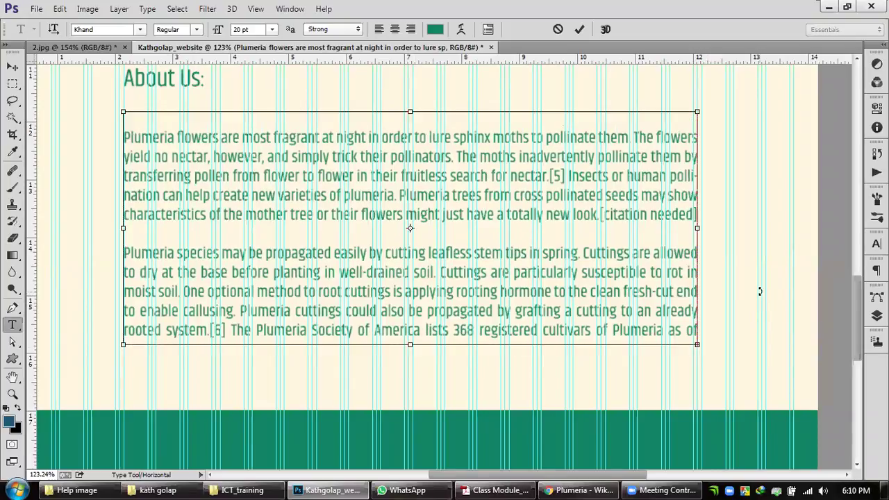
pyautogui.hotkey('ctrl', 'z')
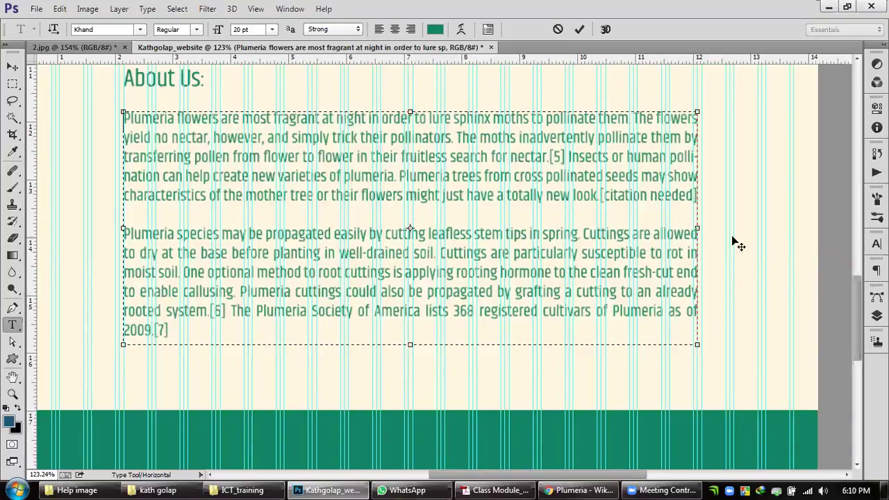
pyautogui.hotkey('ctrl', 'Return')
pyautogui.press('v')
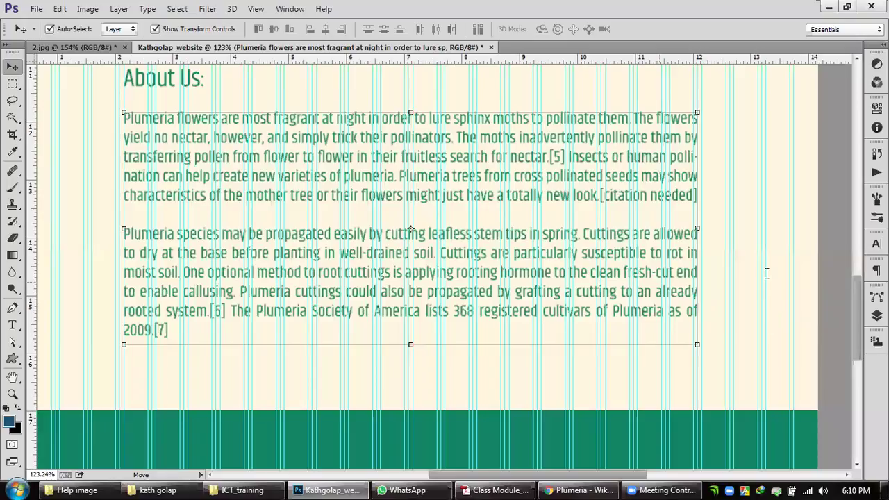
# Step: Set the About Us paragraphs to the Light style of Khand and change their text colour to dark grey
pyautogui.click(876, 243)
pyautogui.click(851, 250)
pyautogui.click(858, 263)
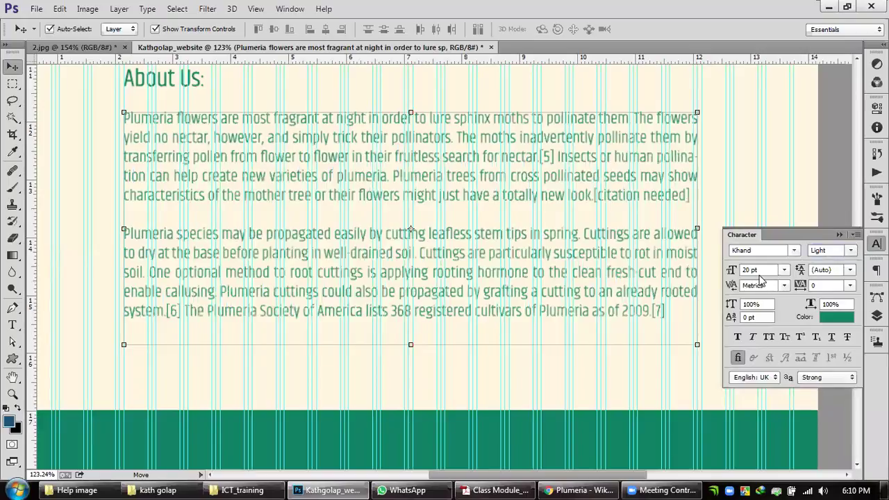
pyautogui.click(836, 318)
pyautogui.click(534, 205)
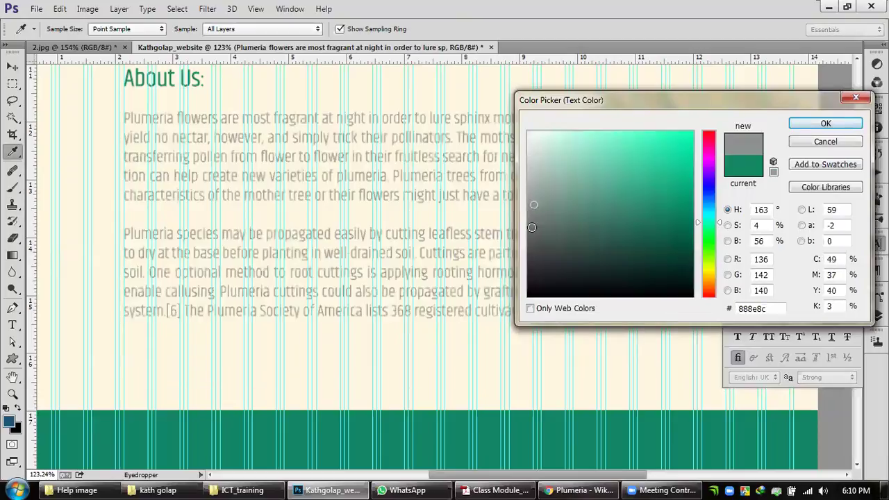
pyautogui.click(532, 228)
pyautogui.click(802, 129)
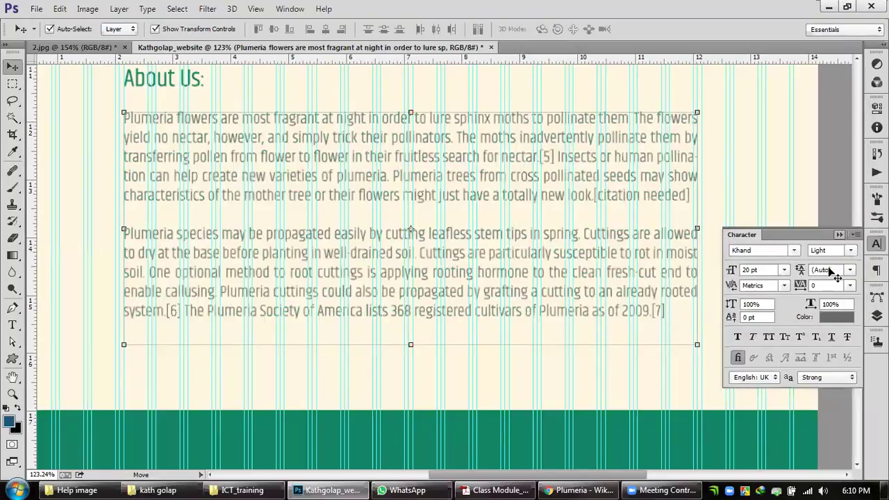
# Step: Move the About Us heading slightly down, closer to the first paragraph, and deselect it
pyautogui.doubleClick(12, 394)
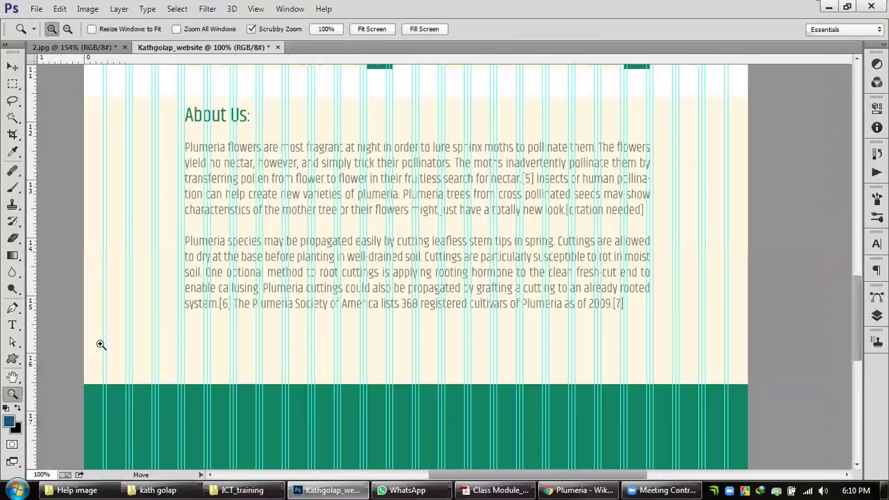
pyautogui.keyDown('alt'); pyautogui.click(430, 242); pyautogui.keyUp('alt')
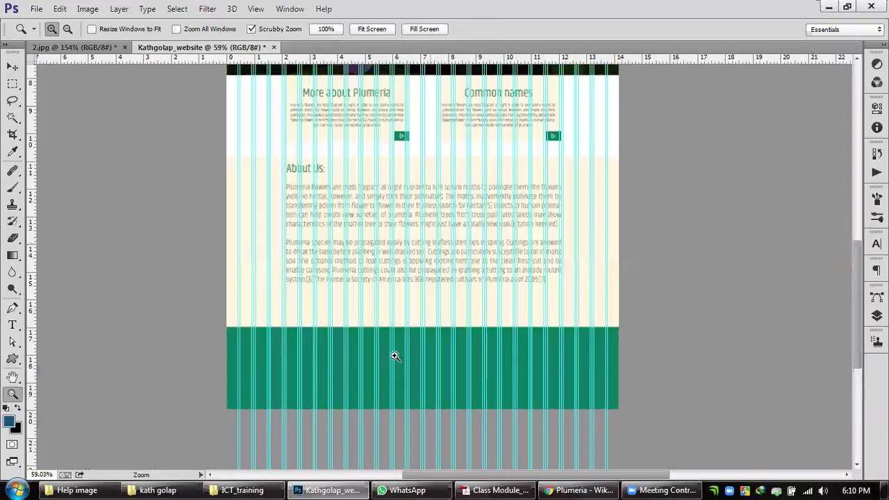
pyautogui.moveTo(383, 327); pyautogui.dragTo(386, 328)
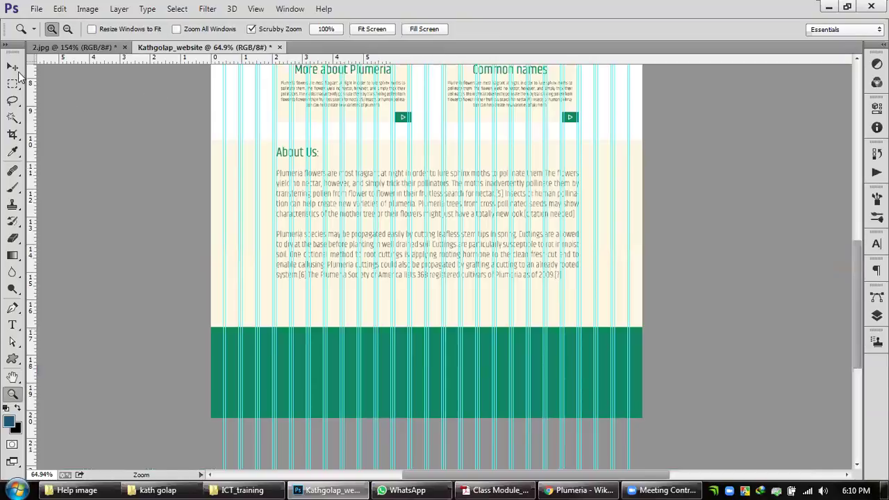
pyautogui.click(511, 207)
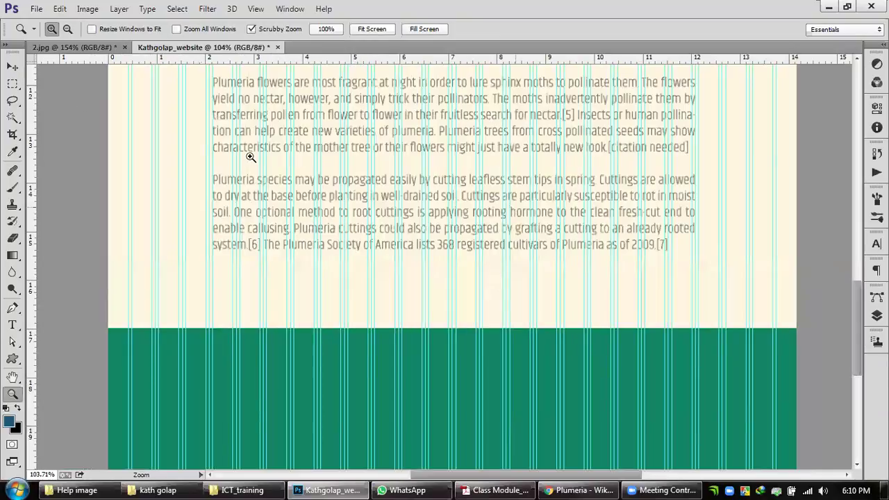
pyautogui.scroll(3, 251, 157)
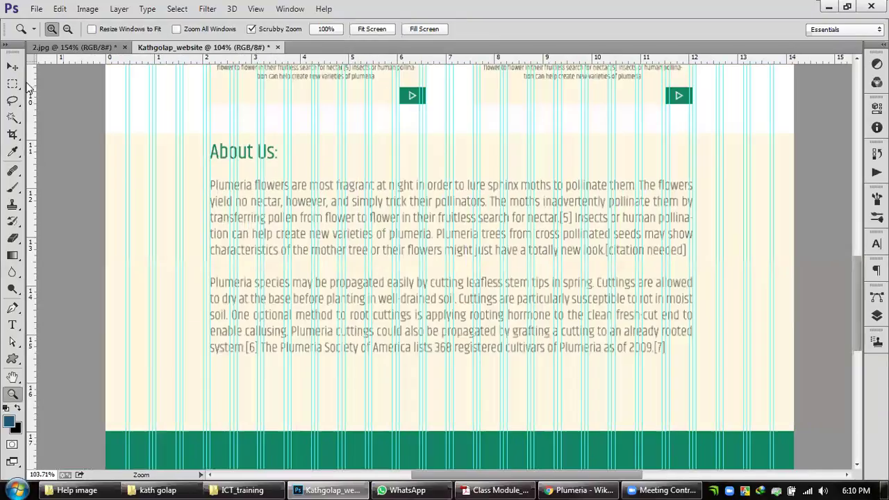
pyautogui.press('v')
pyautogui.click(243, 154)
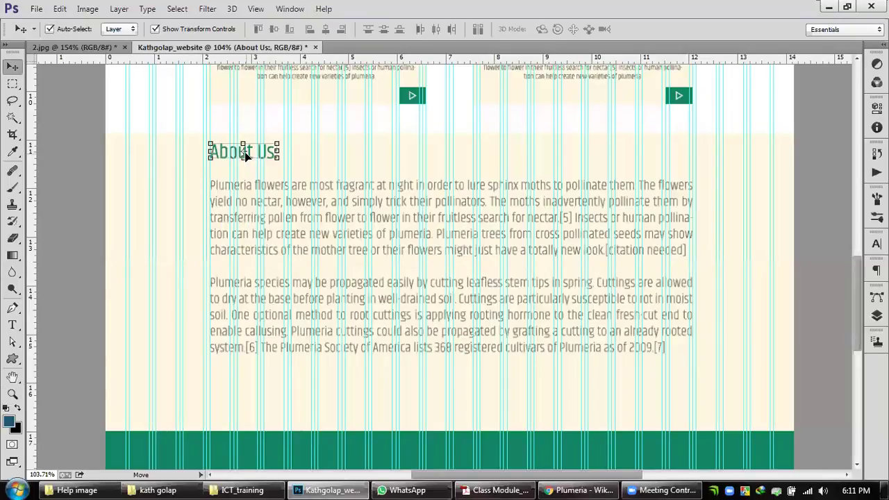
pyautogui.moveTo(244, 156); pyautogui.dragTo(244, 164)
pyautogui.click(832, 271)
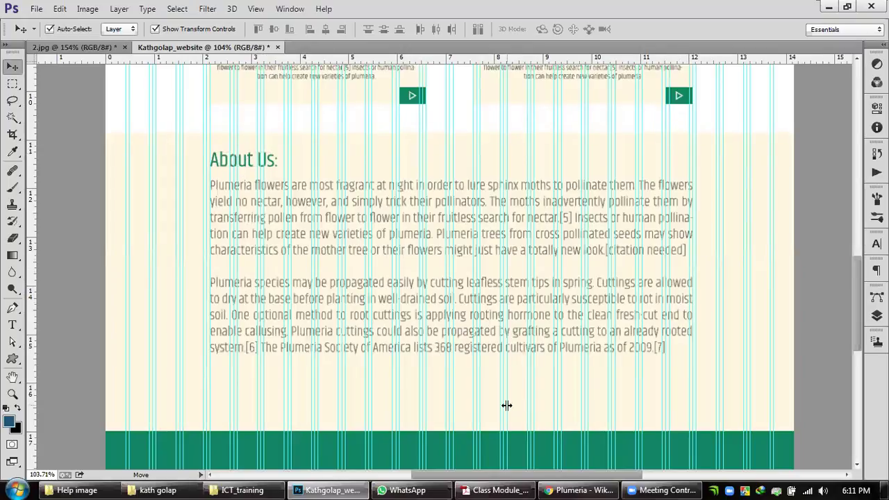
# Step: Save the mockup to the Desktop as Kathgolap_website in Photoshop format with layers kept
pyautogui.moveTo(523, 355); pyautogui.dragTo(525, 342)
pyautogui.scroll(-3, 544, 188)
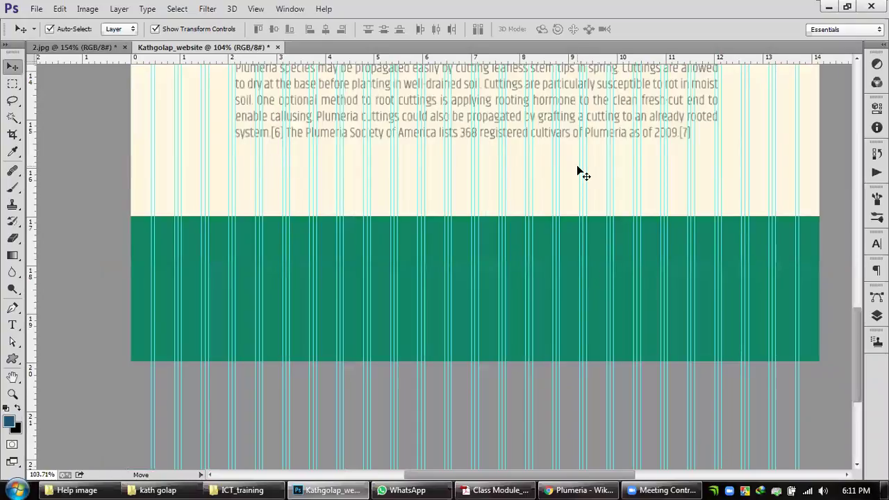
pyautogui.hotkey('ctrl', 'shift', 's')
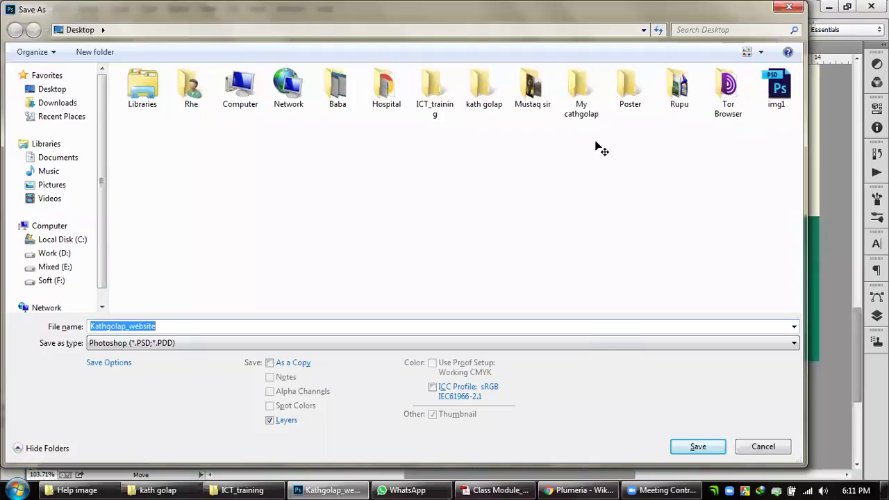
pyautogui.press('Return')
pyautogui.scroll(-1, 567, 201)
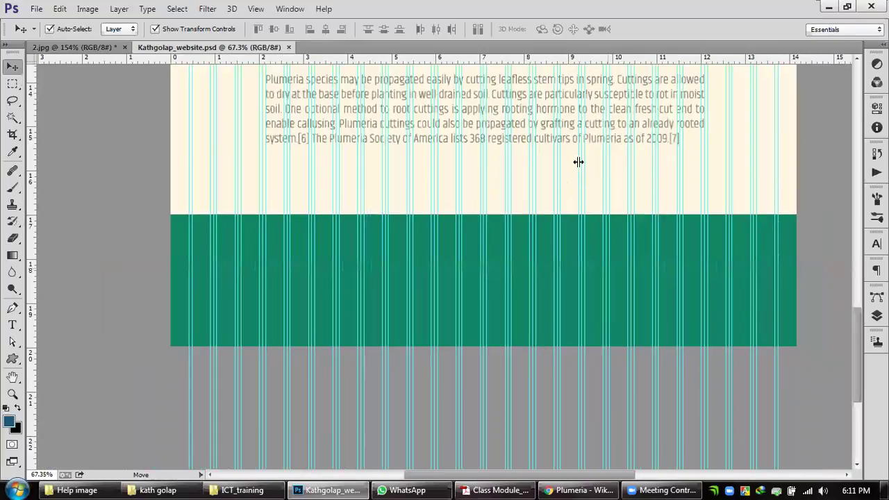
# Step: Check the mockup's empty green footer band, and examine the footer layout in the 2.jpg reference document
pyautogui.scroll(-1, 530, 225)
pyautogui.scroll(1, 528, 223)
pyautogui.scroll(1, 523, 250)
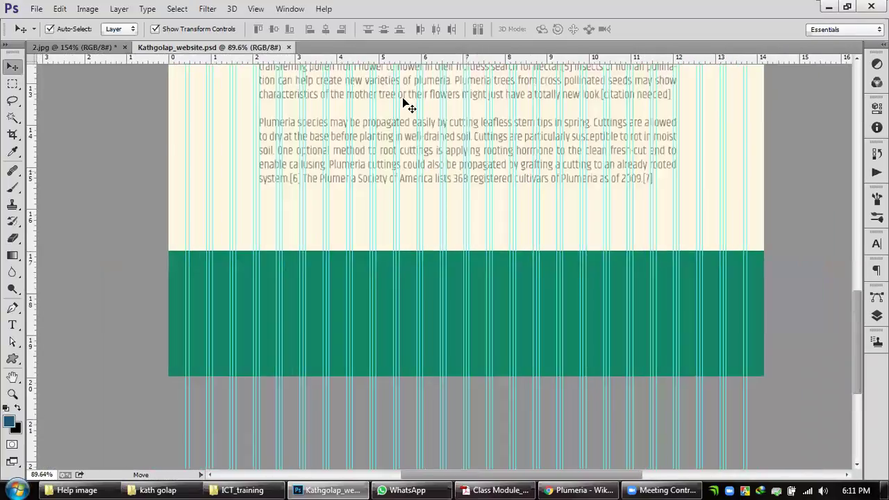
pyautogui.click(104, 49)
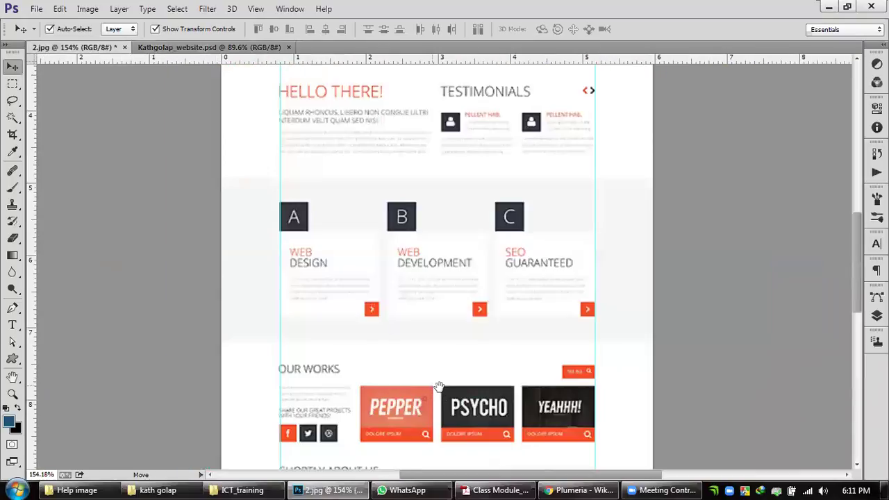
pyautogui.scroll(-8, 449, 202)
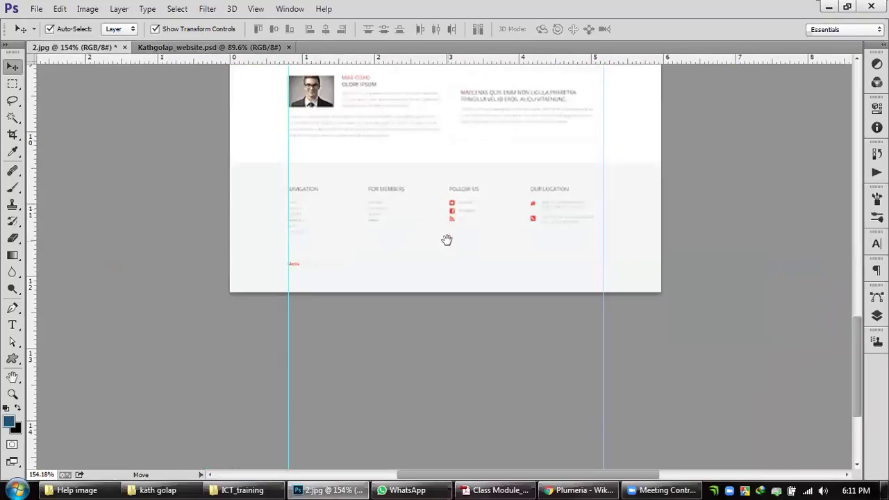
pyautogui.scroll(1, 396, 223)
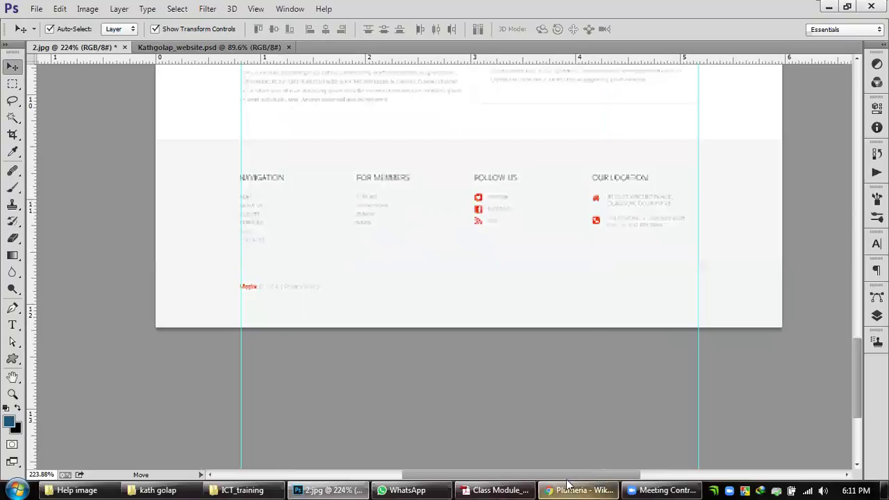
# Step: Switch to the Help image folder and view reference images 2 and 1, examining the contacts area of image 1
pyautogui.moveTo(175, 484)
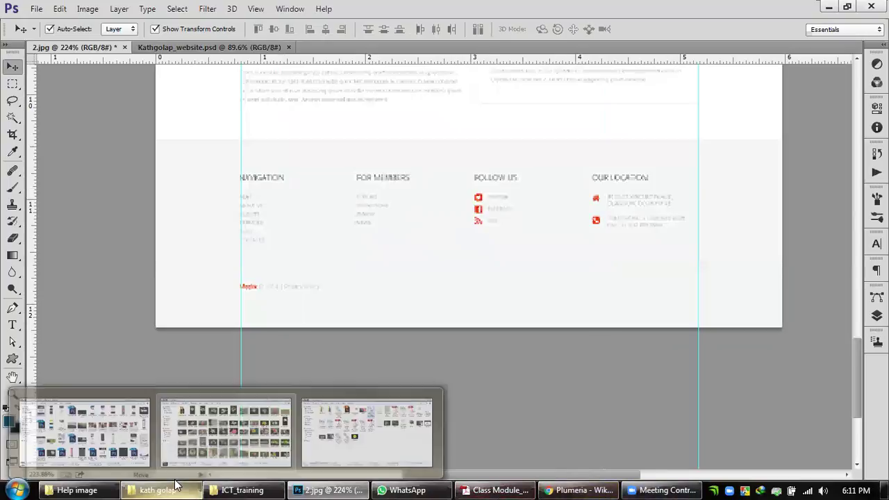
pyautogui.hotkey('alt', 'Tab')
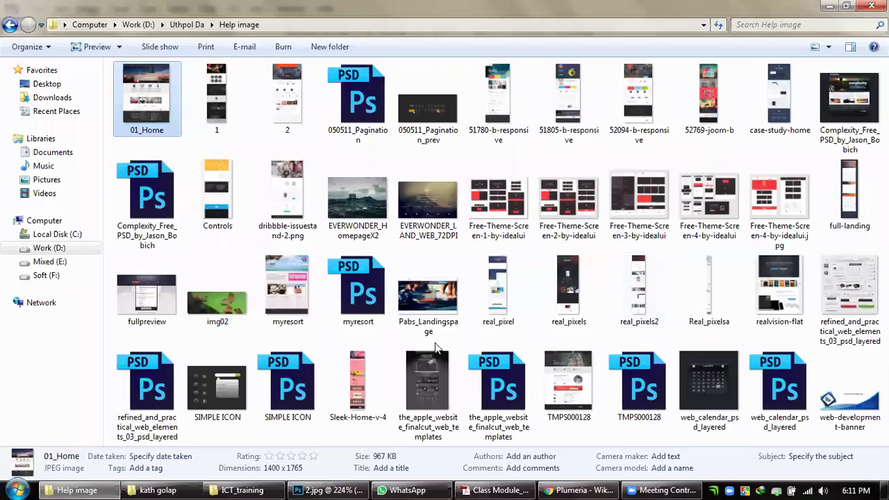
pyautogui.doubleClick(291, 116)
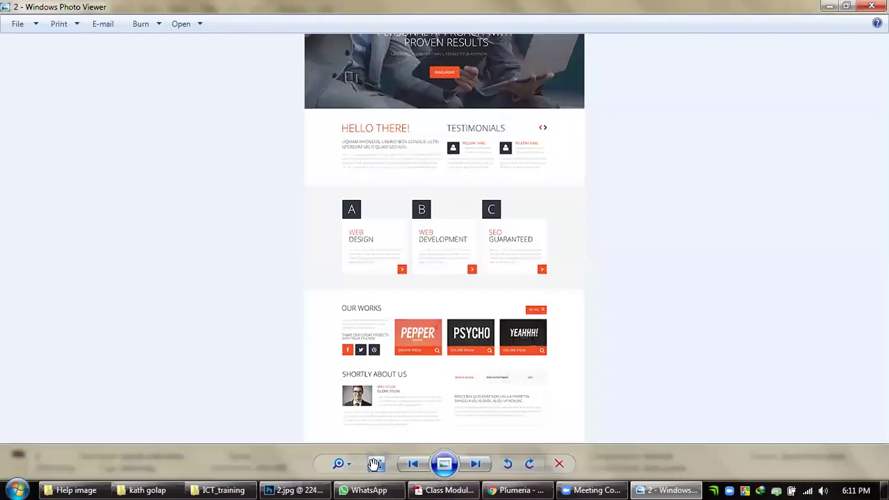
pyautogui.click(871, 6)
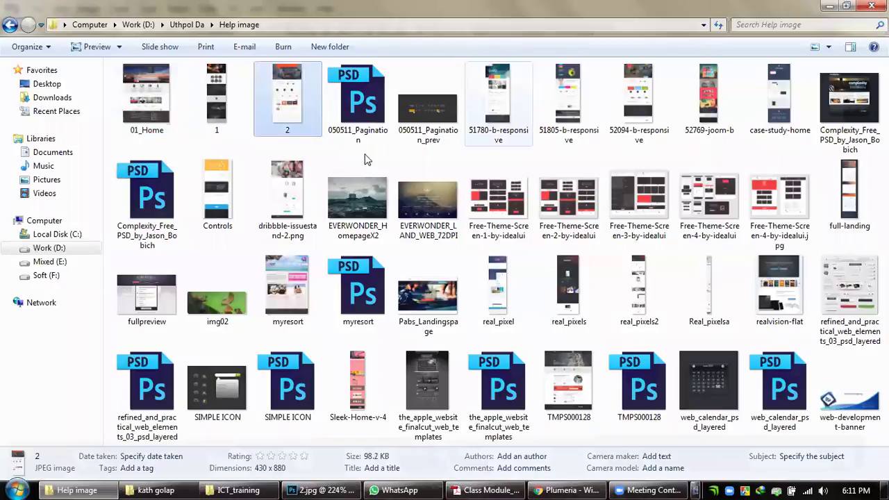
pyautogui.doubleClick(218, 100)
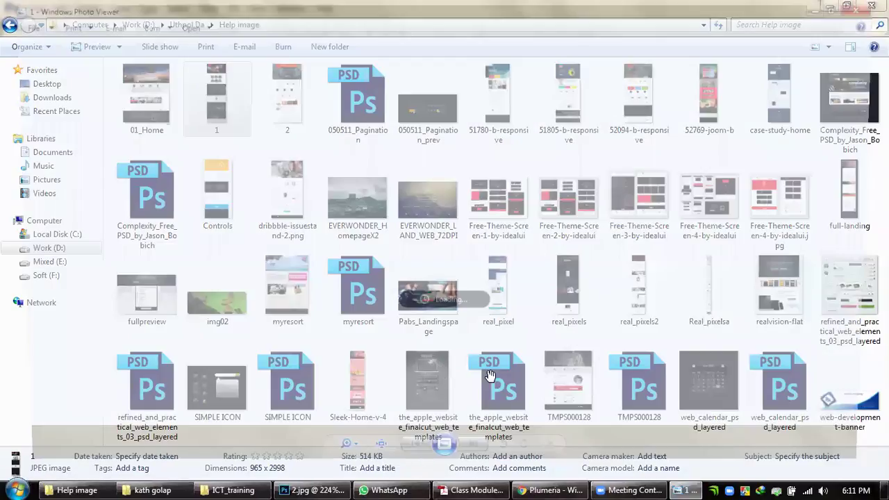
pyautogui.scroll(-6, 491, 106)
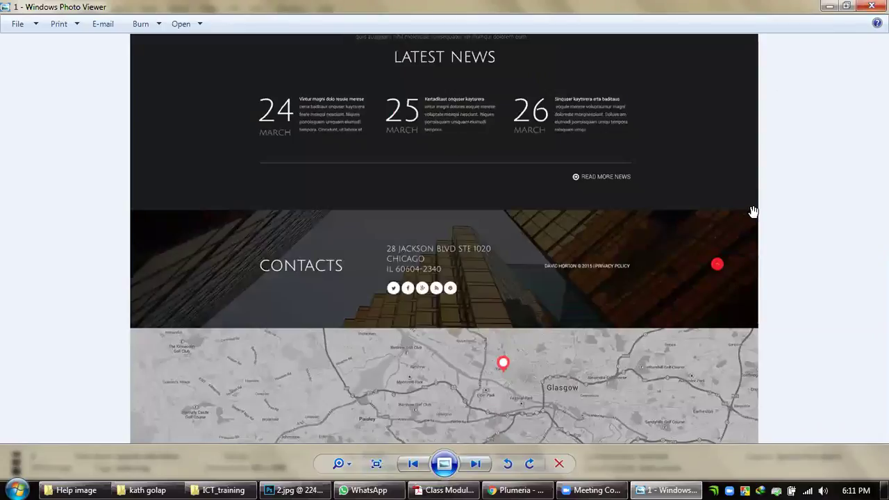
pyautogui.click(871, 6)
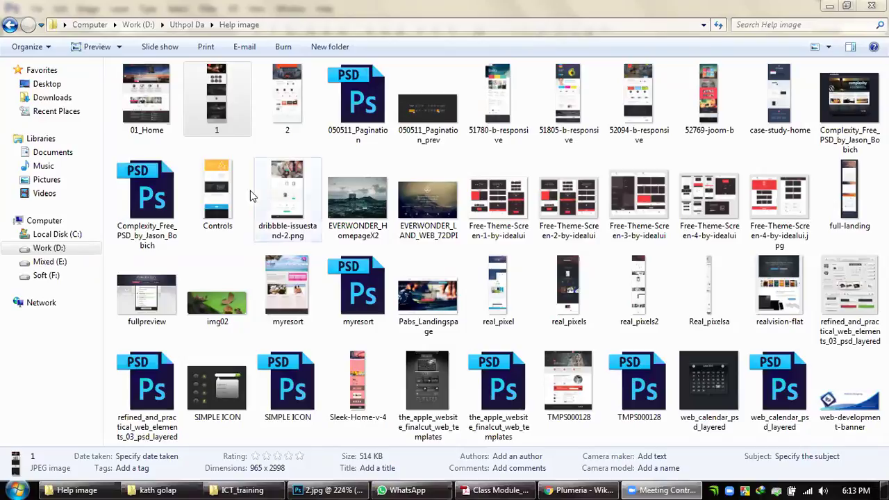
# Step: Open the 01_Home reference image and examine its social links bar and three-column footer, keeping the image open in the background
pyautogui.doubleClick(156, 105)
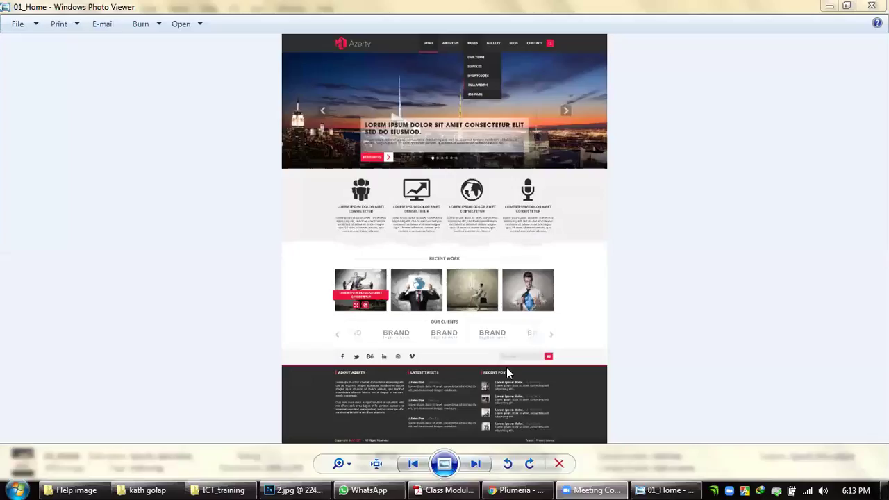
pyautogui.scroll(2, 501, 379)
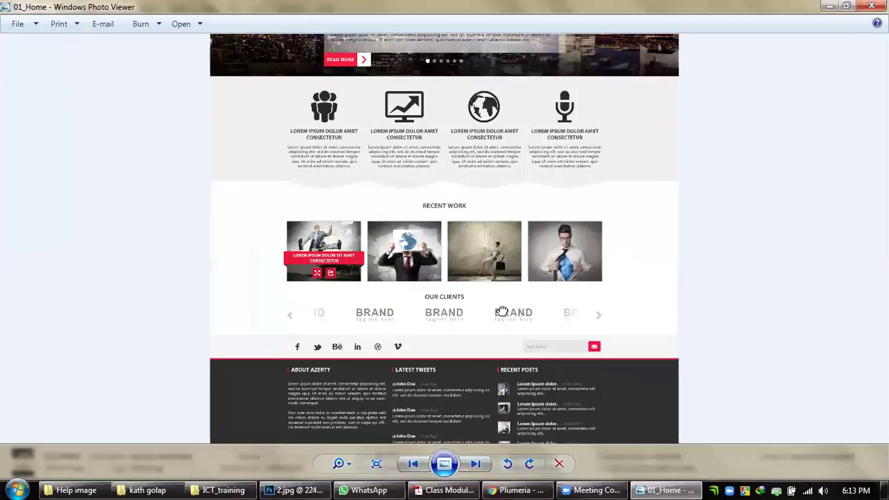
pyautogui.scroll(1, 498, 381)
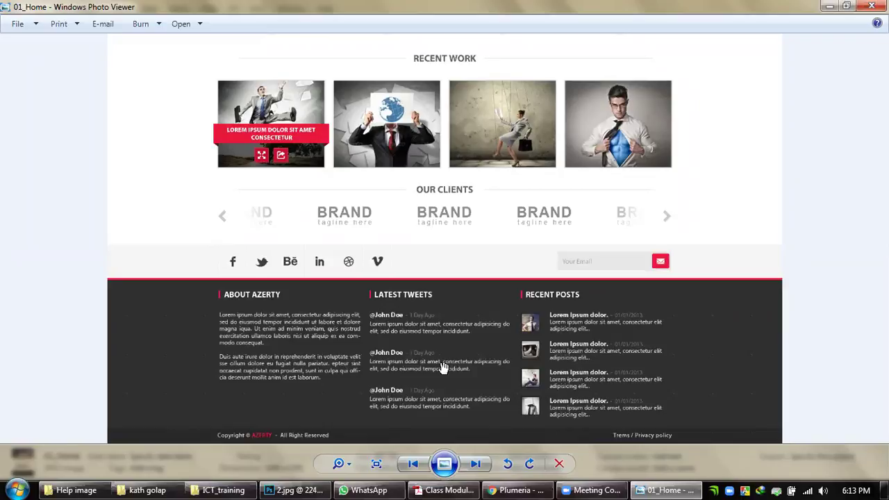
pyautogui.click(827, 6)
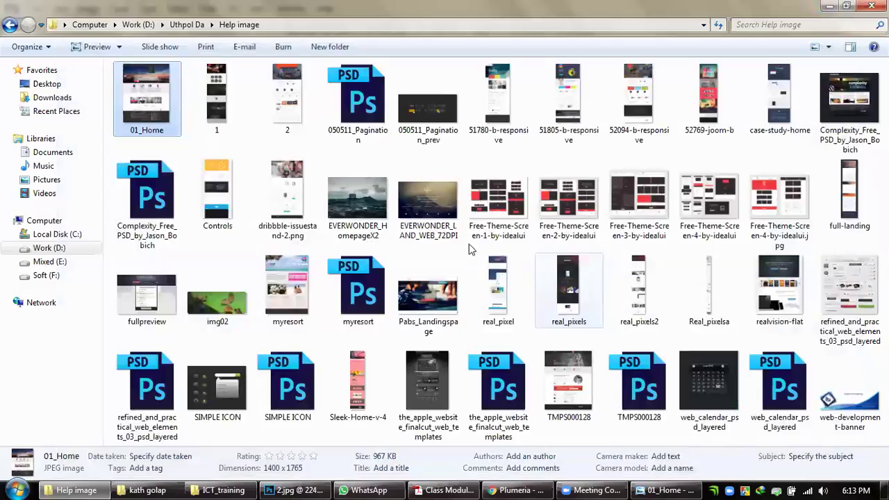
# Step: View the EVERWONDER_LAND_WEB_72DPI and EVERWONDER_HomepageX2 reference images and close them
pyautogui.doubleClick(444, 214)
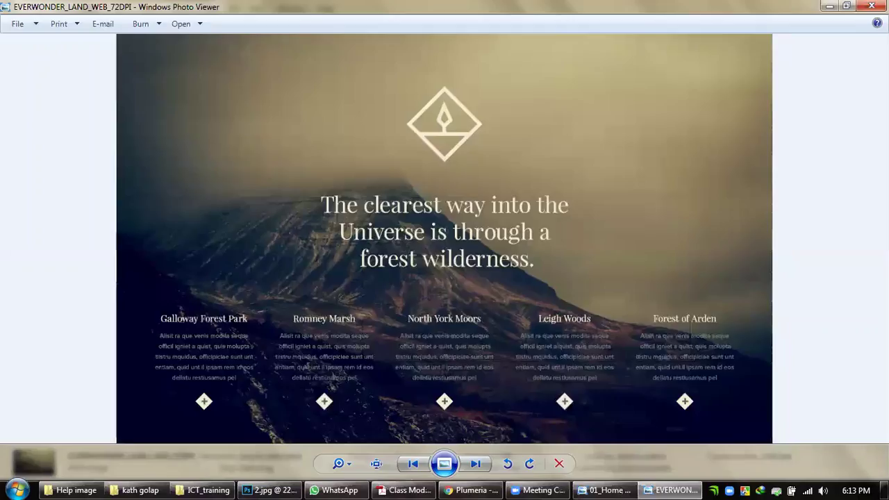
pyautogui.hotkey('alt', 'F4')
pyautogui.press('Left')
pyautogui.press('Return')
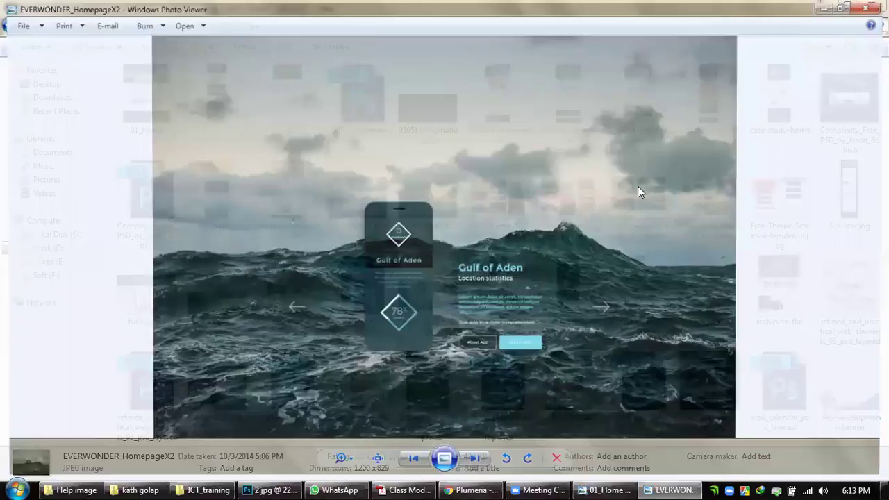
pyautogui.hotkey('alt', 'F4')
# Step: Open the case-study-home reference image, examine its dark blue quote and text-column section, and close it
pyautogui.press('c')
pyautogui.press('Return')
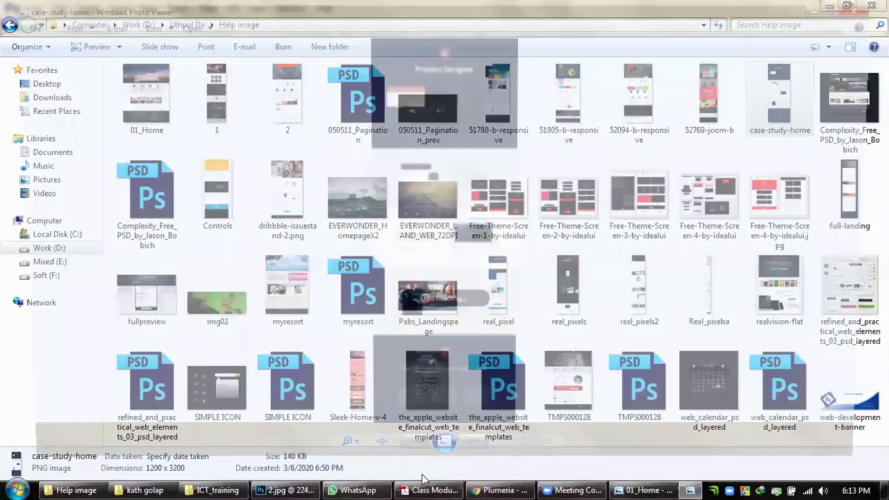
pyautogui.scroll(10, 708, 234)
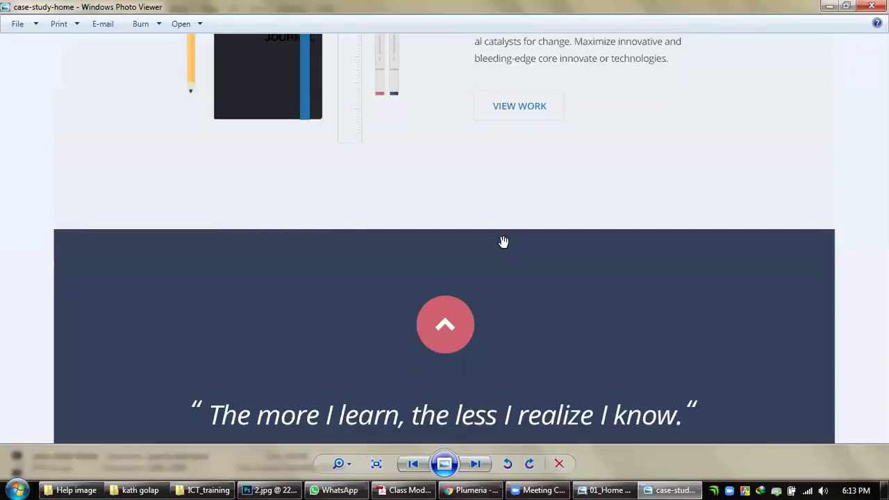
pyautogui.press('Down')
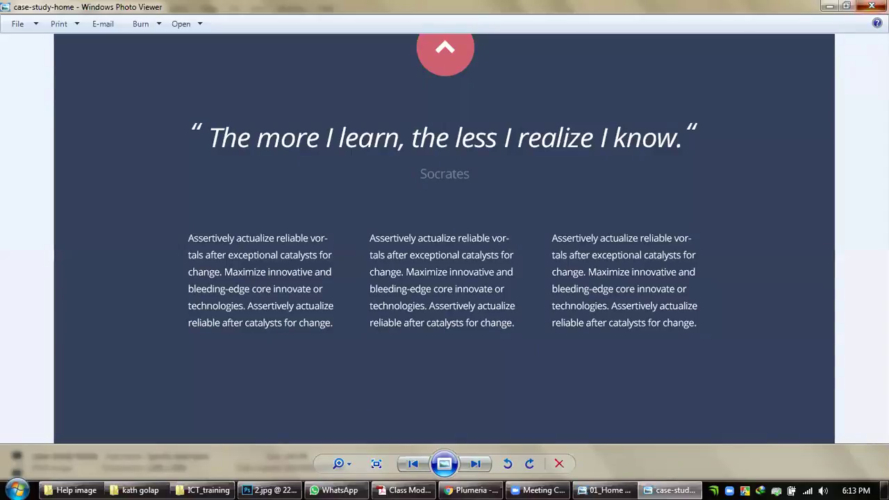
pyautogui.hotkey('alt', 'F4')
# Step: Open the 52094-b-responsive reference image, examine its newsletter and footer area up close, and close it
pyautogui.click(630, 120)
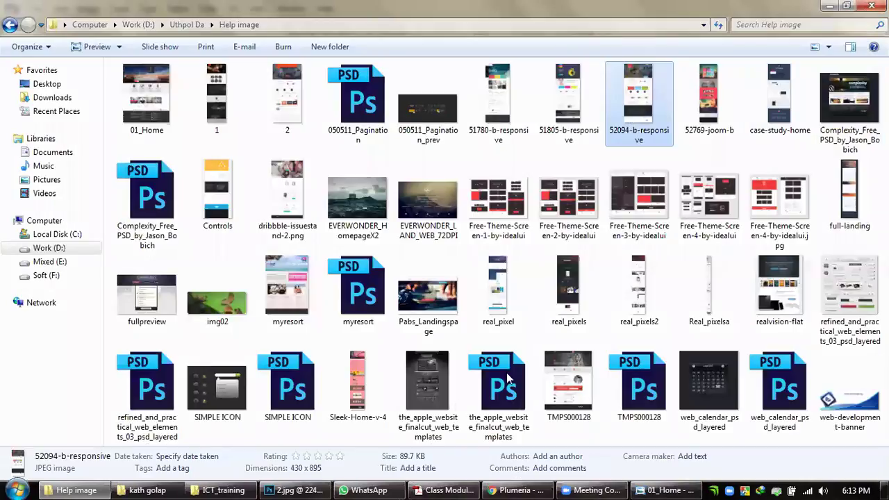
pyautogui.press('Return')
pyautogui.press('Down')
pyautogui.press('Down')
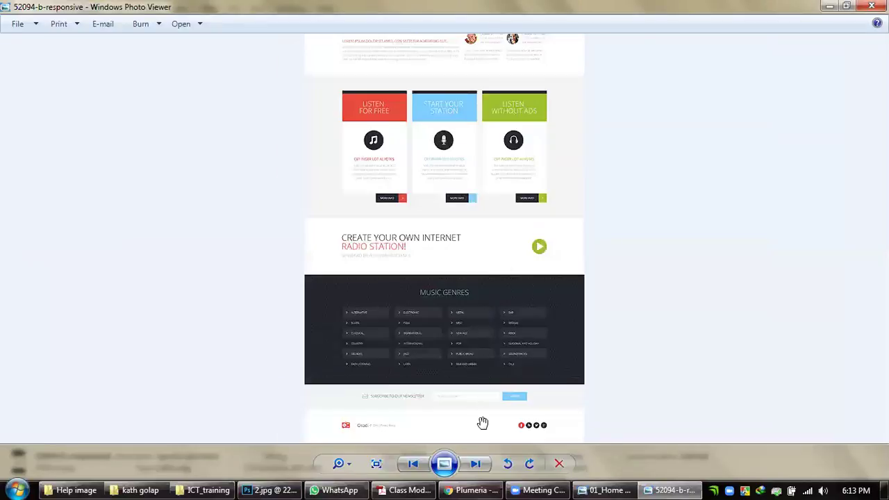
pyautogui.scroll(2, 482, 423)
pyautogui.moveTo(482, 416); pyautogui.dragTo(482, 377)
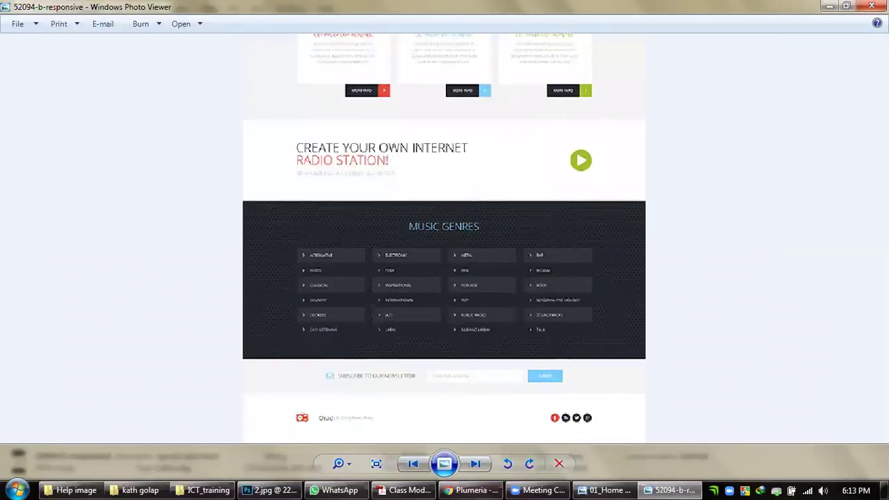
pyautogui.click(872, 5)
# Step: Examine the footer of the 51805-b-responsive reference image, view 51780-b-responsive as well, and close both
pyautogui.doubleClick(595, 118)
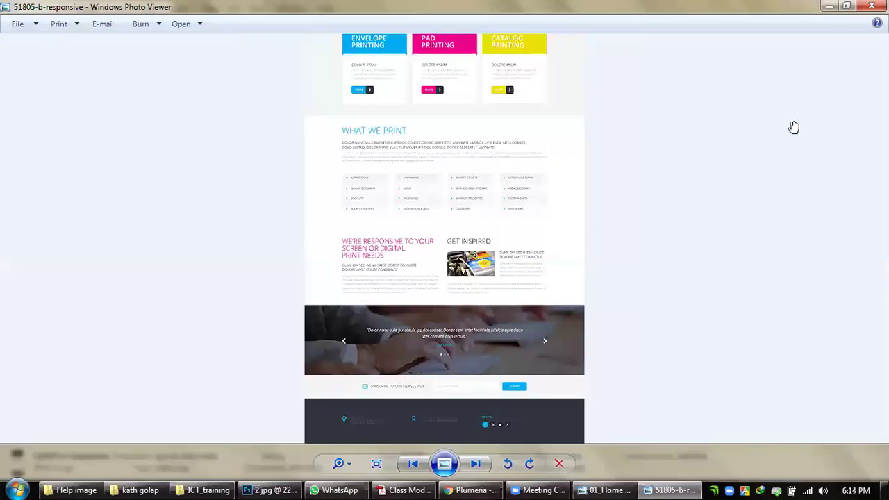
pyautogui.scroll(2, 449, 409)
pyautogui.moveTo(440, 413); pyautogui.dragTo(457, 258)
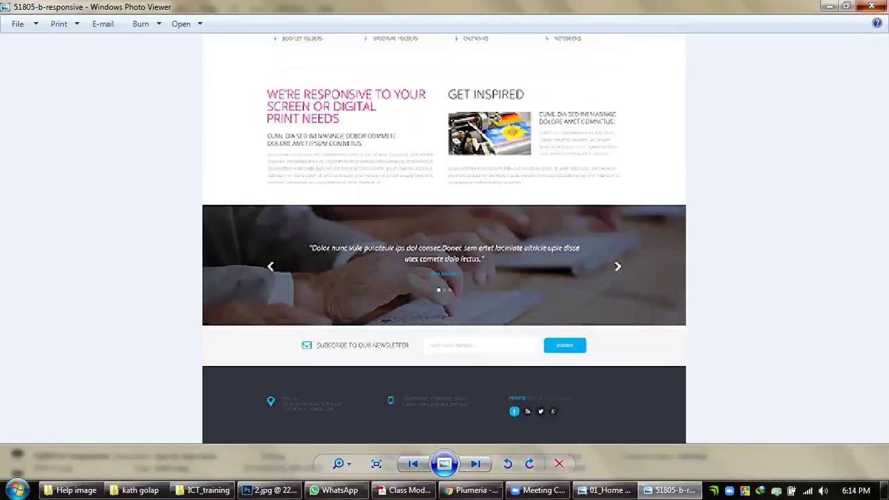
pyautogui.click(872, 6)
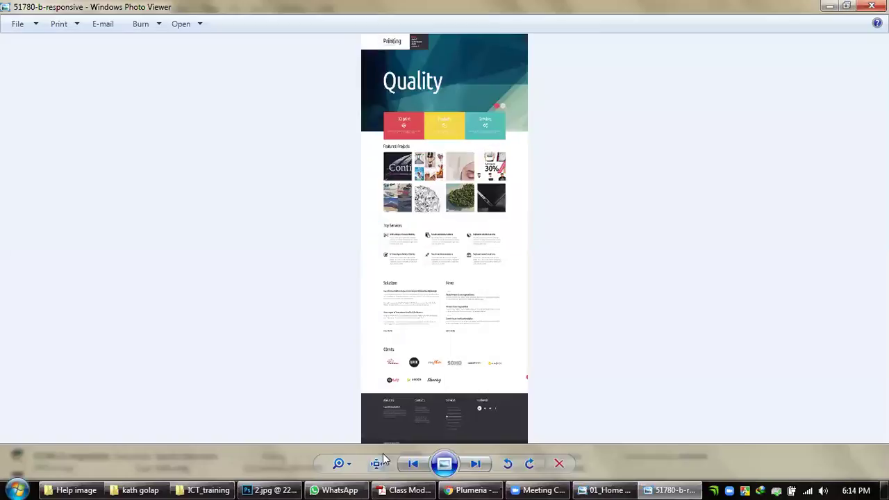
pyautogui.click(375, 464)
pyautogui.click(871, 5)
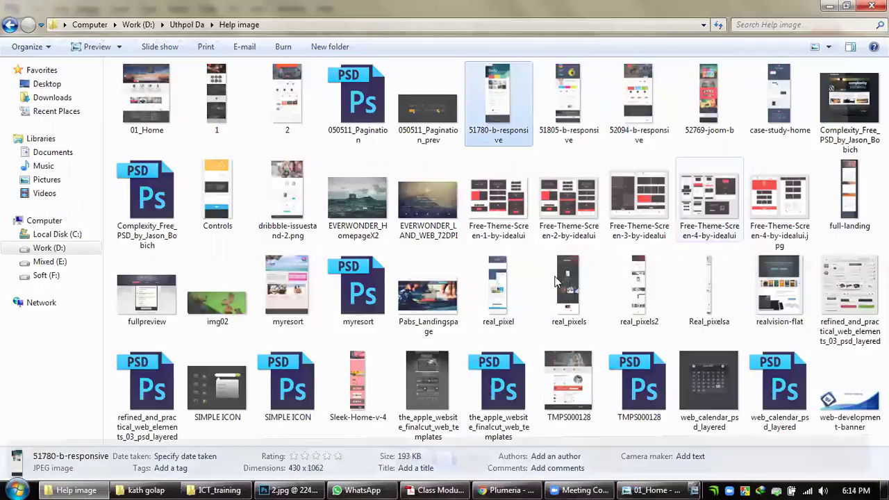
# Step: Open the Controls reference image and examine its sign-up band and dark navigation footer up close
pyautogui.doubleClick(215, 205)
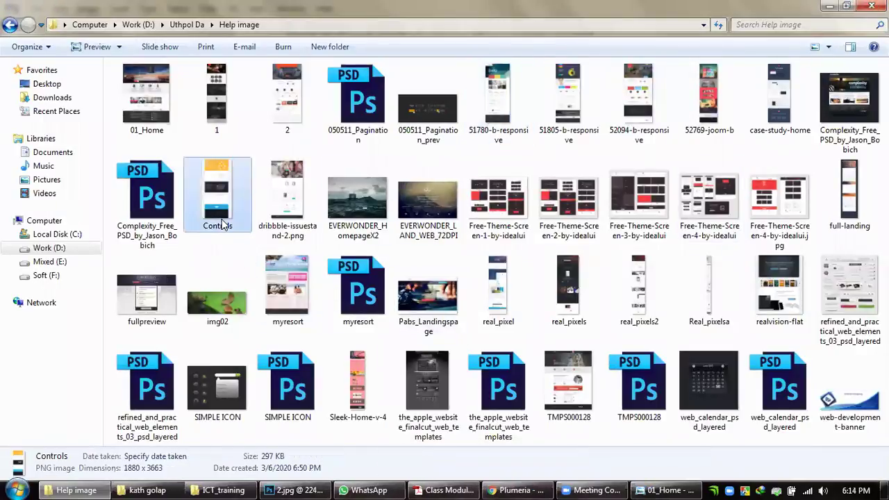
pyautogui.scroll(5, 482, 359)
pyautogui.moveTo(482, 359); pyautogui.dragTo(511, 268)
pyautogui.scroll(-3, 510, 371)
pyautogui.moveTo(510, 371); pyautogui.dragTo(542, 287)
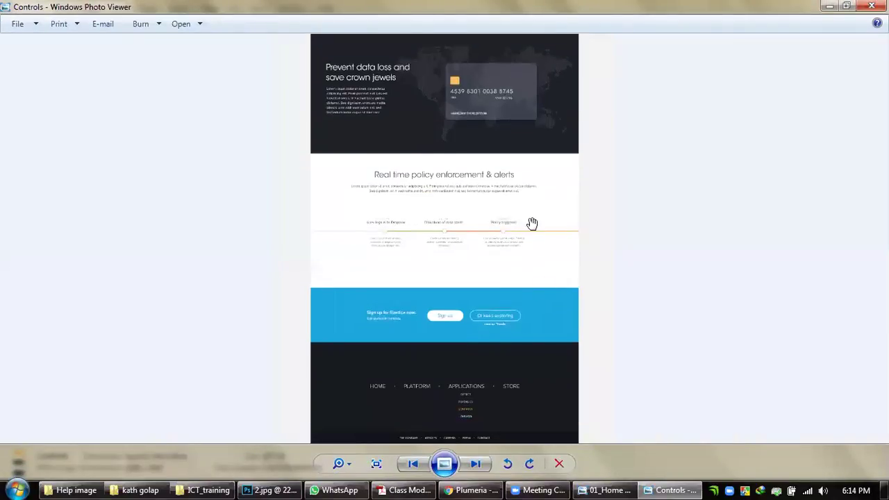
pyautogui.scroll(3, 482, 412)
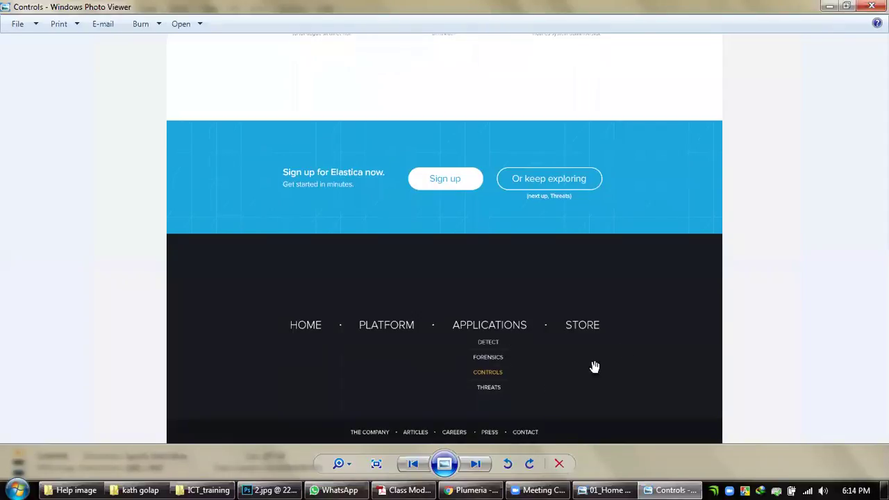
# Step: Review the whole Controls page design from its header through the content sections back to the footer
pyautogui.scroll(10, 492, 185)
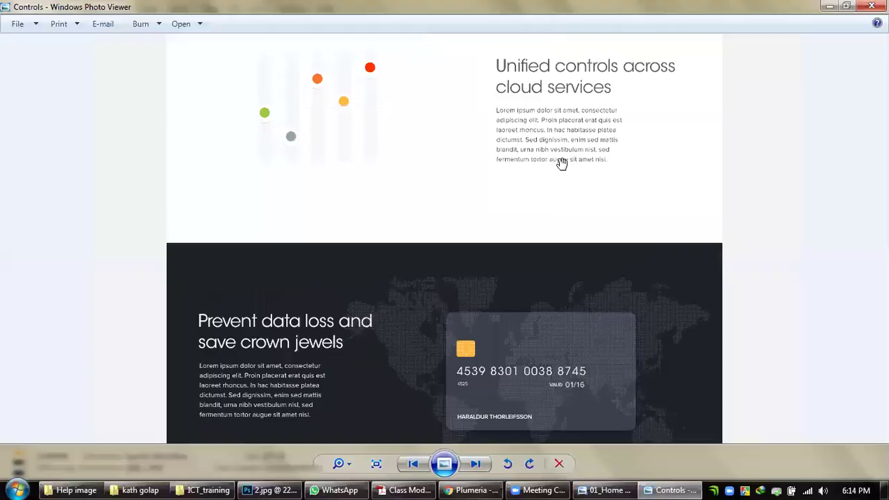
pyautogui.scroll(5, 561, 162)
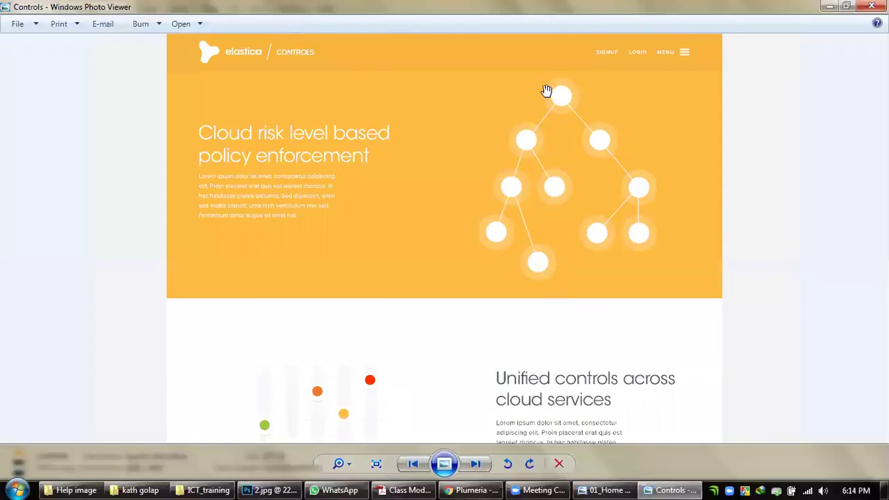
pyautogui.scroll(-4, 504, 347)
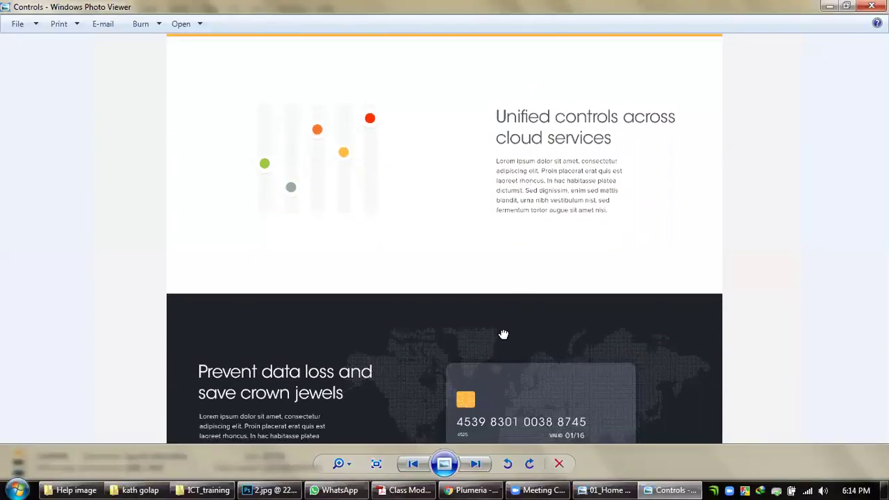
pyautogui.scroll(-9, 503, 335)
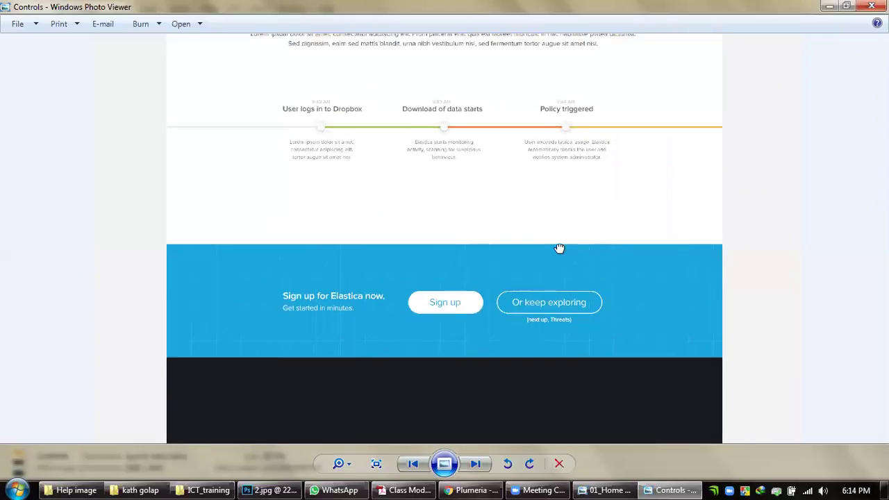
pyautogui.scroll(-2, 559, 248)
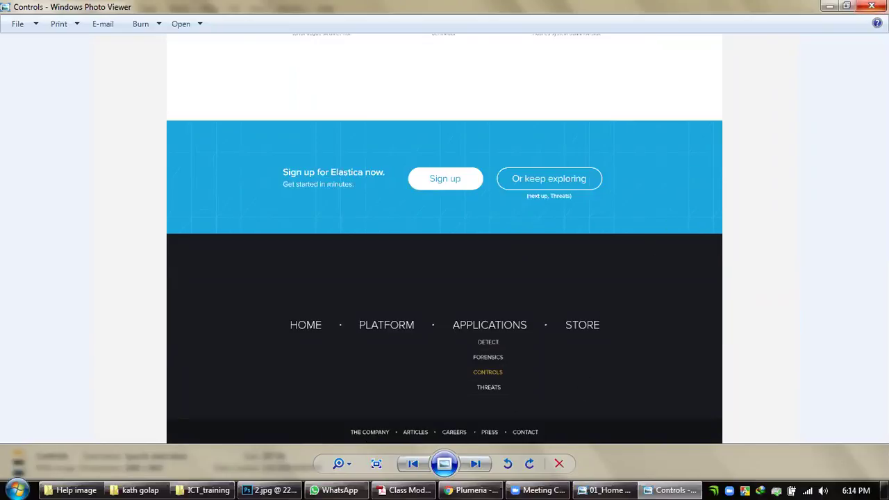
# Step: Close the Controls image, view the realvision-flat reference image up close, and close it as well
pyautogui.hotkey('alt', 'F4')
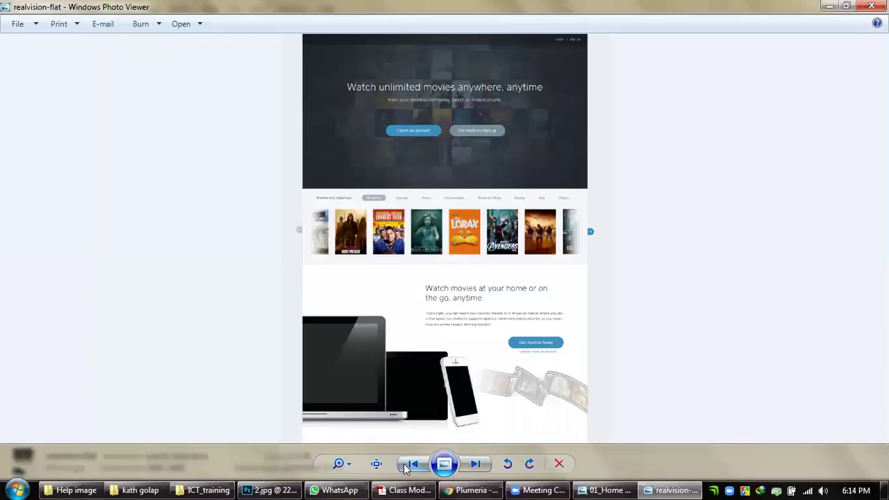
pyautogui.click(381, 463)
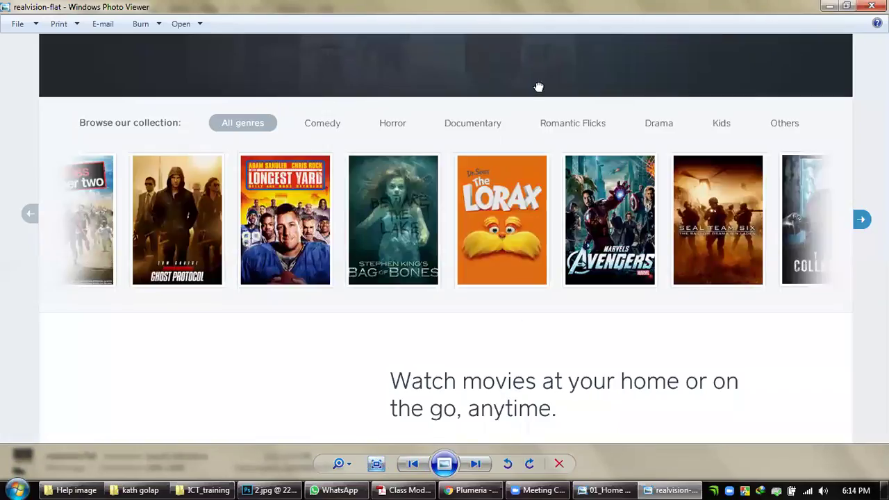
pyautogui.moveTo(499, 63); pyautogui.dragTo(527, 278)
pyautogui.hotkey('alt', 'F4')
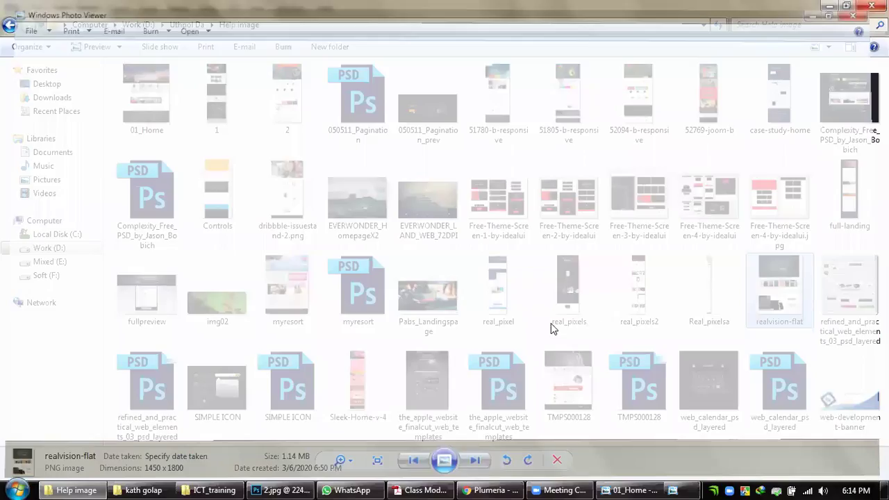
# Step: Open the Sleek-Home-v-4 reference image at full size and examine its dark three-column footer and the link bar beneath it
pyautogui.doubleClick(366, 402)
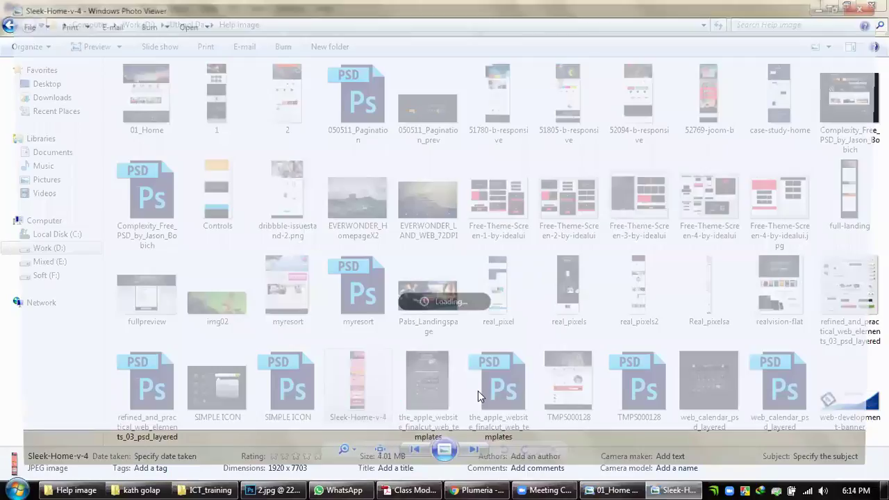
pyautogui.click(376, 464)
pyautogui.scroll(-10, 504, 369)
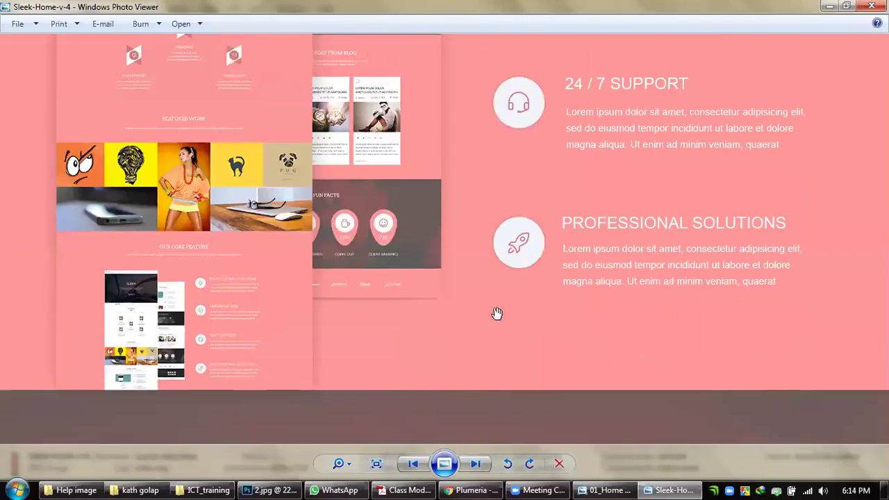
pyautogui.scroll(-10, 549, 95)
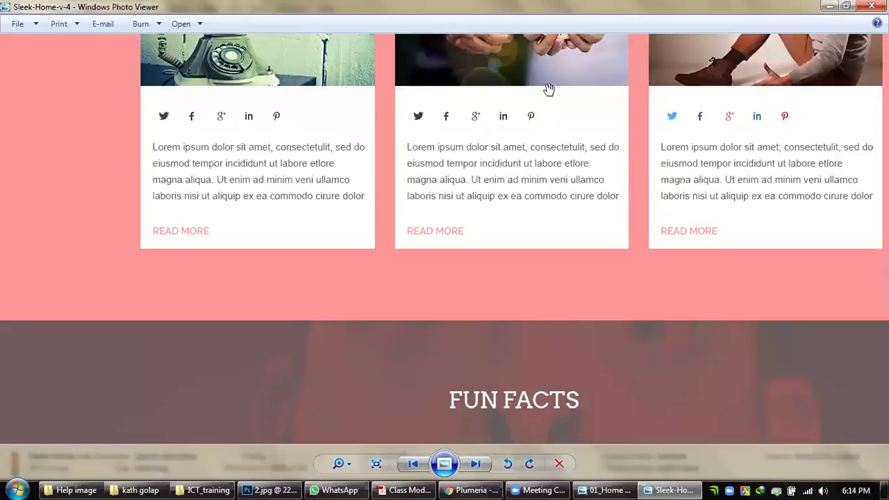
pyautogui.scroll(-5, 554, 254)
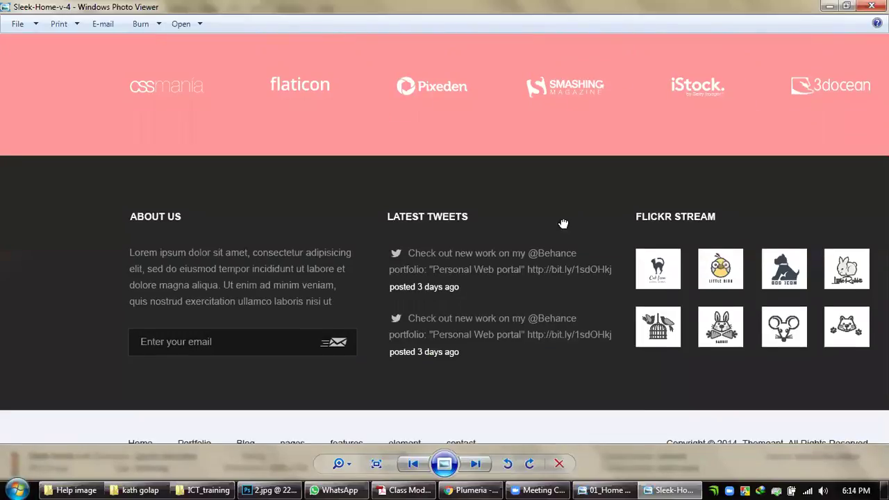
pyautogui.scroll(-1, 563, 224)
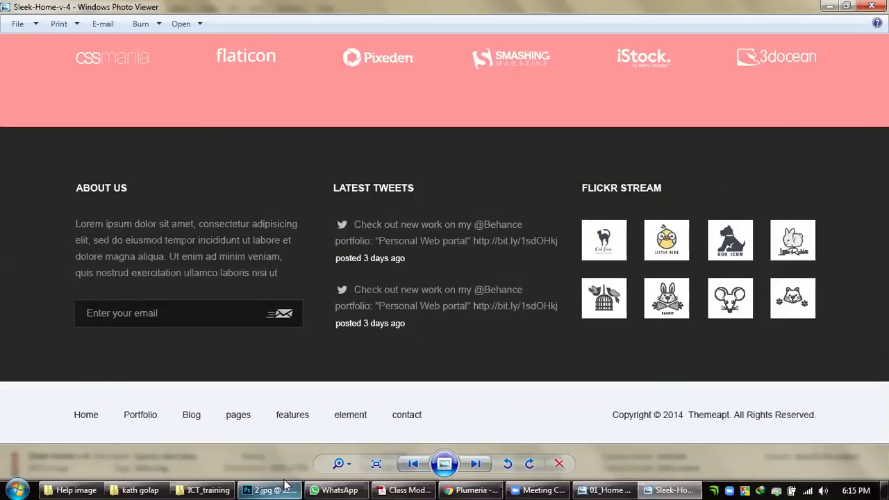
# Step: Browse to the Job_1 folder in Uthpol Da, open the Home-Page image, and examine its news and contact footer up close
pyautogui.moveTo(159, 486)
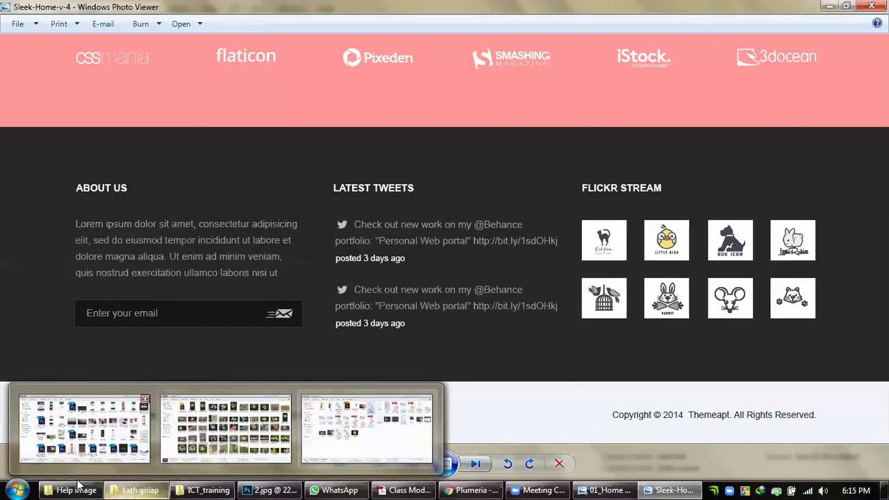
pyautogui.click(83, 427)
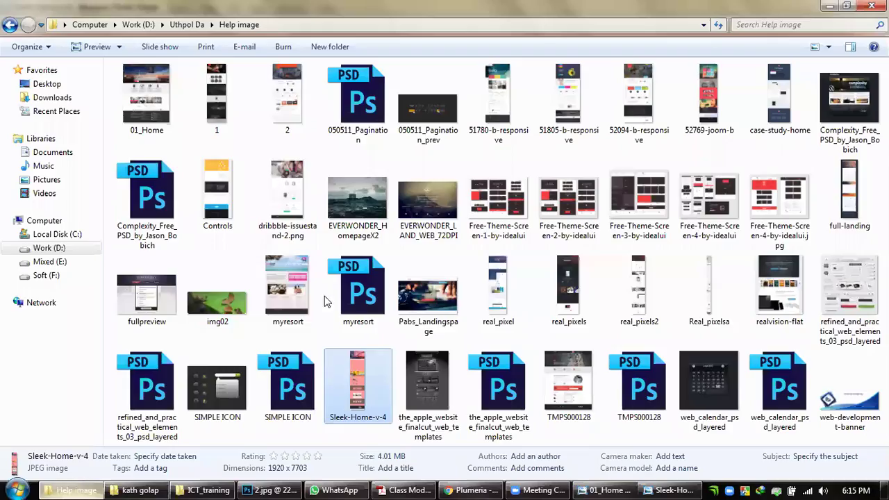
pyautogui.click(8, 25)
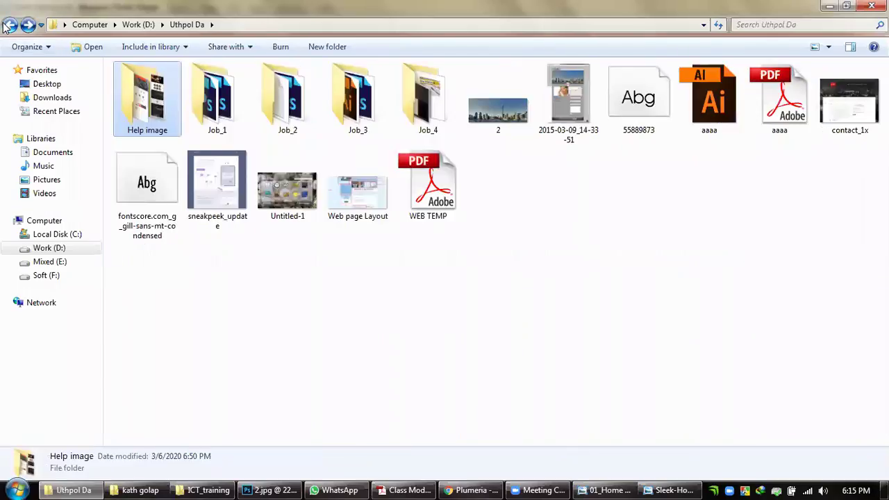
pyautogui.doubleClick(218, 104)
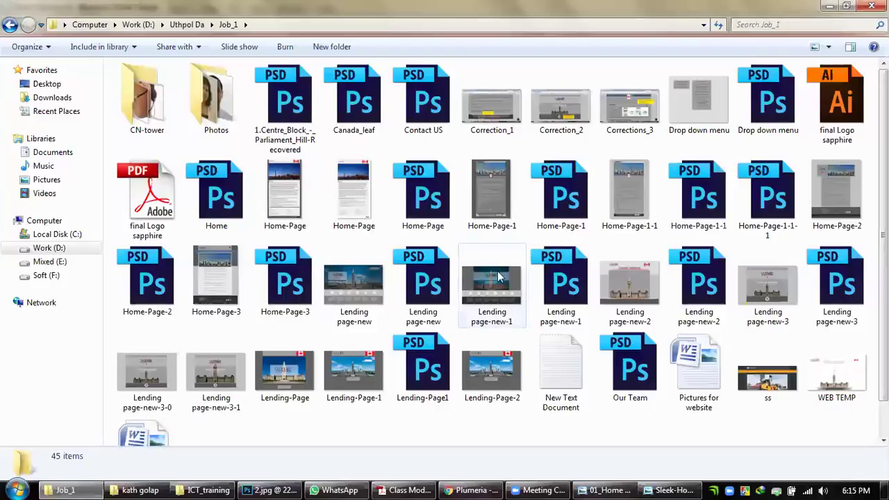
pyautogui.doubleClick(296, 201)
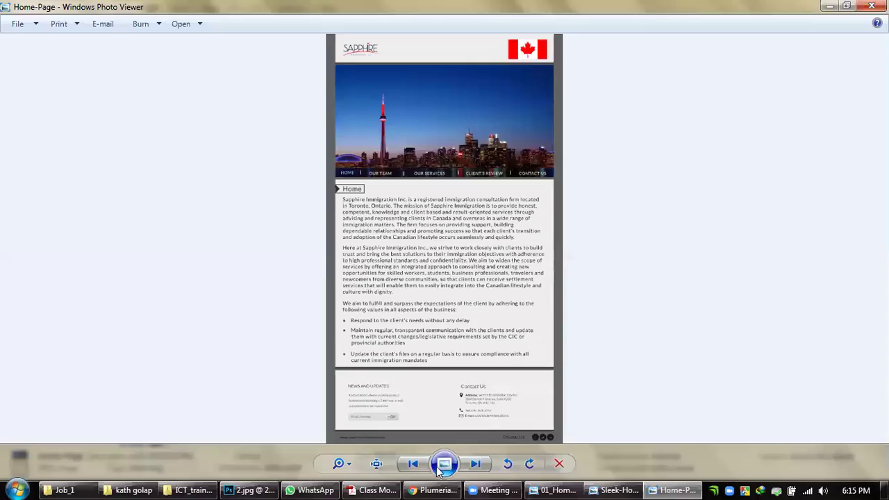
pyautogui.scroll(3, 403, 437)
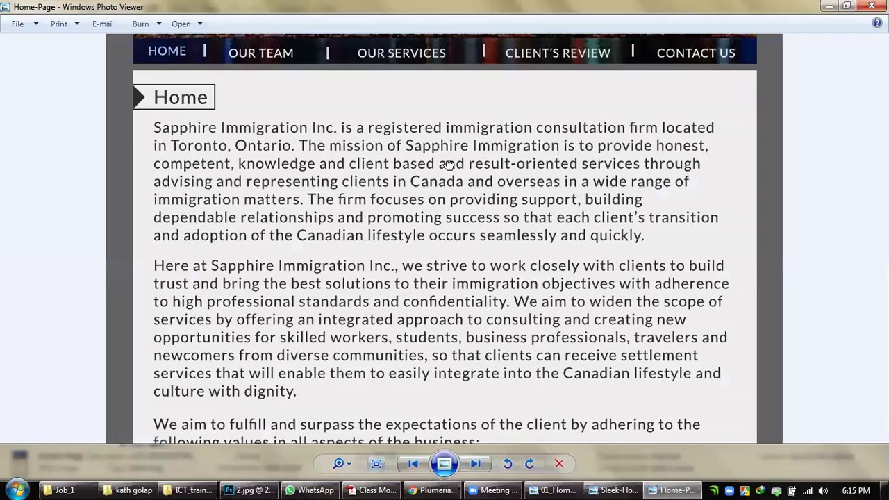
pyautogui.scroll(-3, 449, 165)
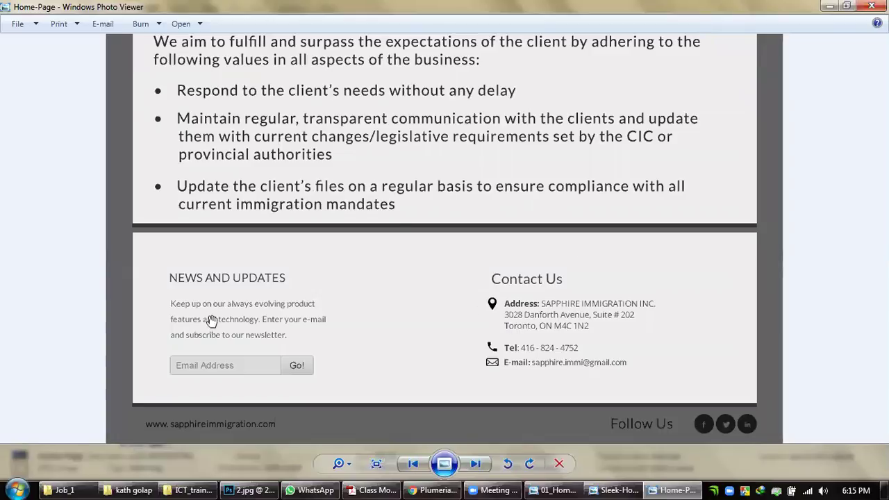
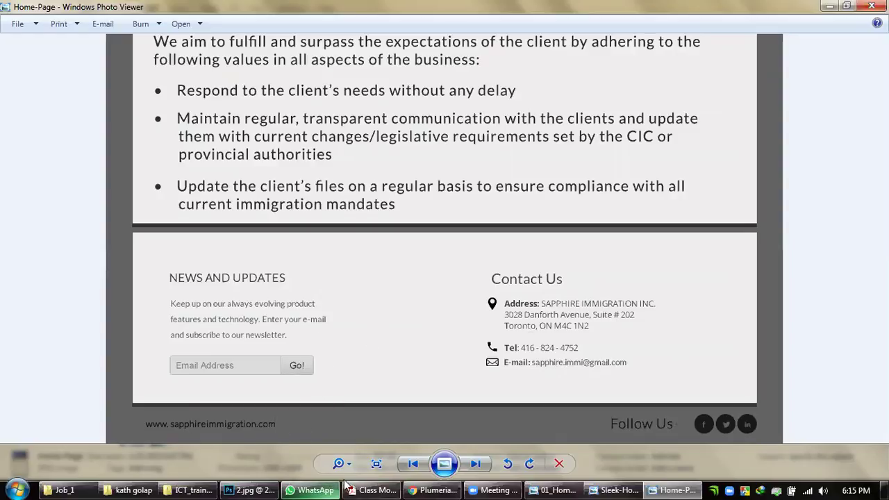
# Step: Switch to Photoshop and check the empty green footer band in Kathgolap_website.psd
pyautogui.click(247, 484)
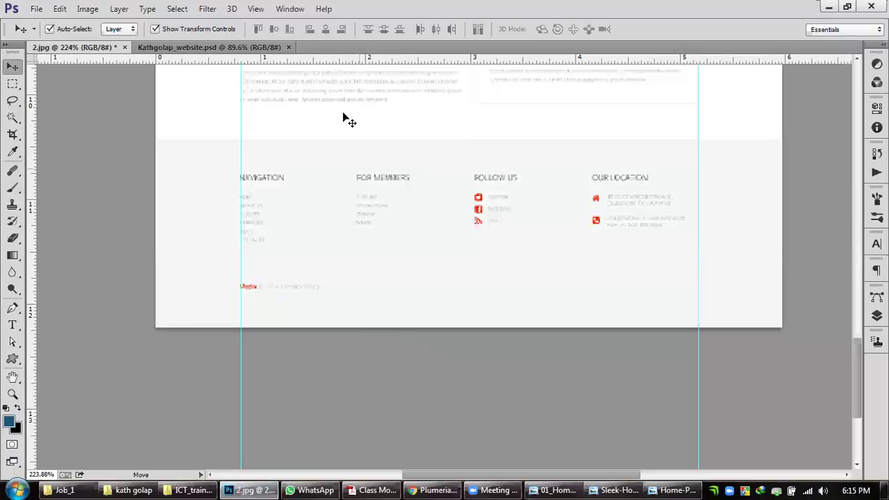
pyautogui.click(234, 48)
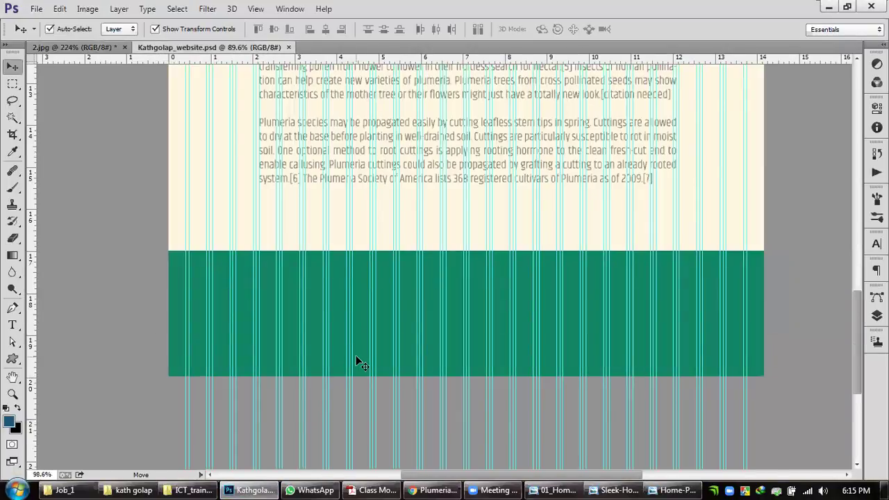
pyautogui.scroll(2, 356, 362)
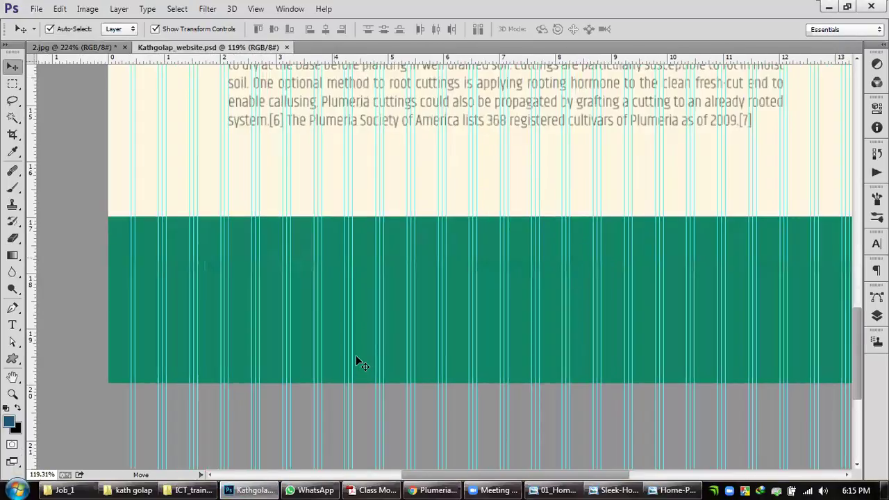
# Step: Return to the Home-Page image in Windows Photo Viewer and review its body text, navigation bar and skyline banner
pyautogui.click(651, 488)
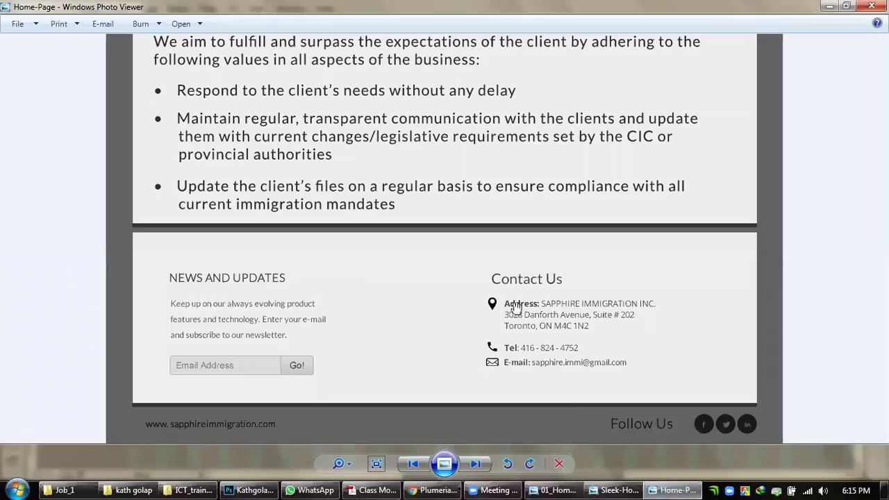
pyautogui.moveTo(515, 105); pyautogui.dragTo(521, 350)
pyautogui.moveTo(512, 139); pyautogui.dragTo(519, 201)
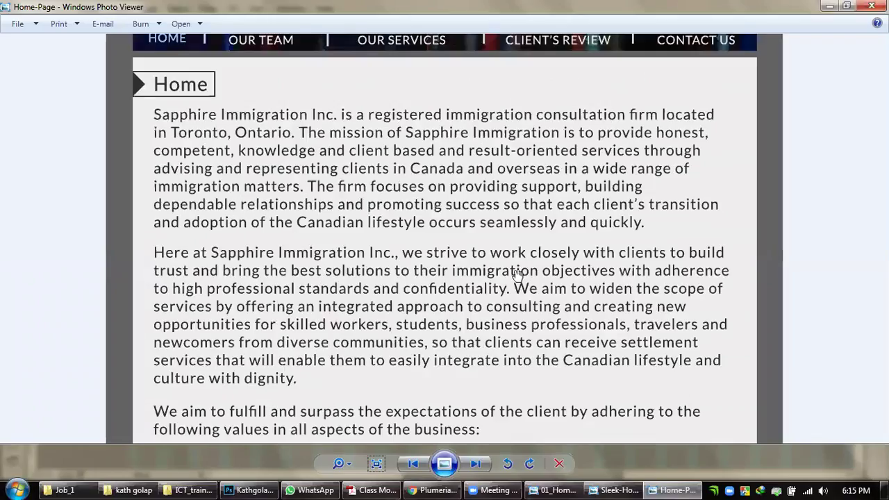
pyautogui.moveTo(393, 76); pyautogui.dragTo(396, 325)
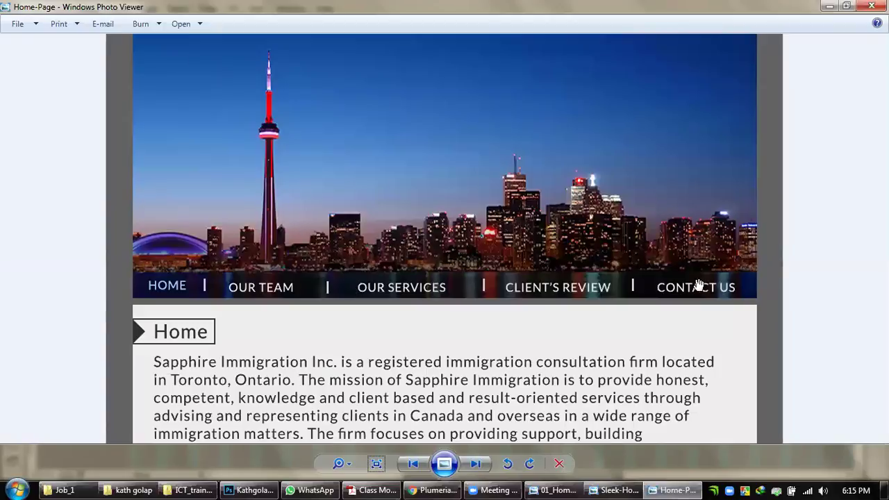
pyautogui.moveTo(557, 268); pyautogui.dragTo(557, 161)
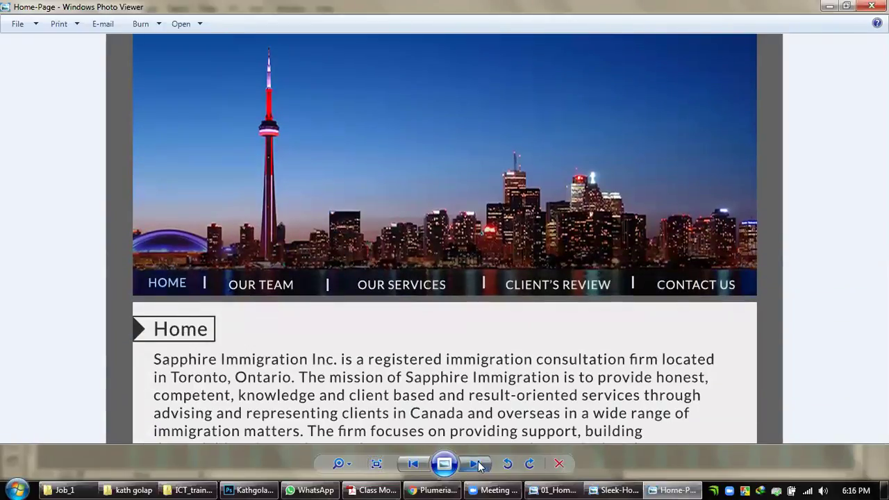
# Step: Show the white-background version of the Home-Page image at full size and review its header, banner, navigation and body text
pyautogui.click(376, 463)
pyautogui.click(376, 464)
pyautogui.scroll(-5, 438, 193)
pyautogui.scroll(8, 495, 209)
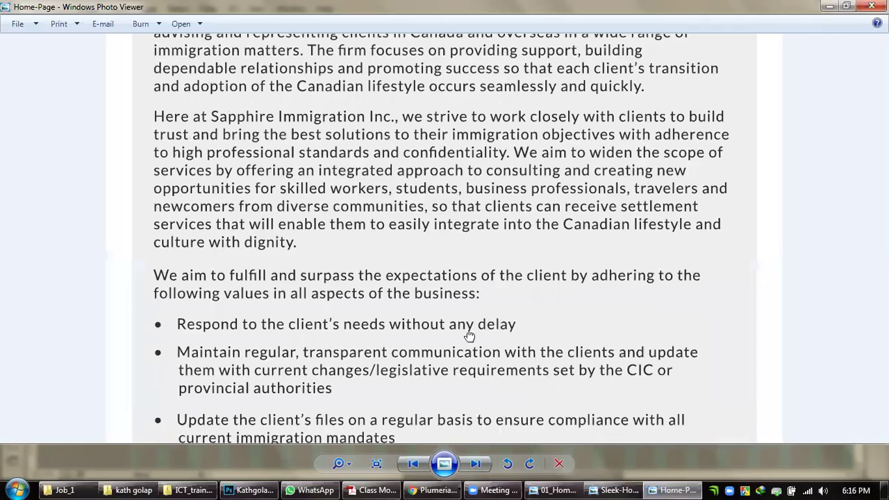
pyautogui.scroll(4, 481, 299)
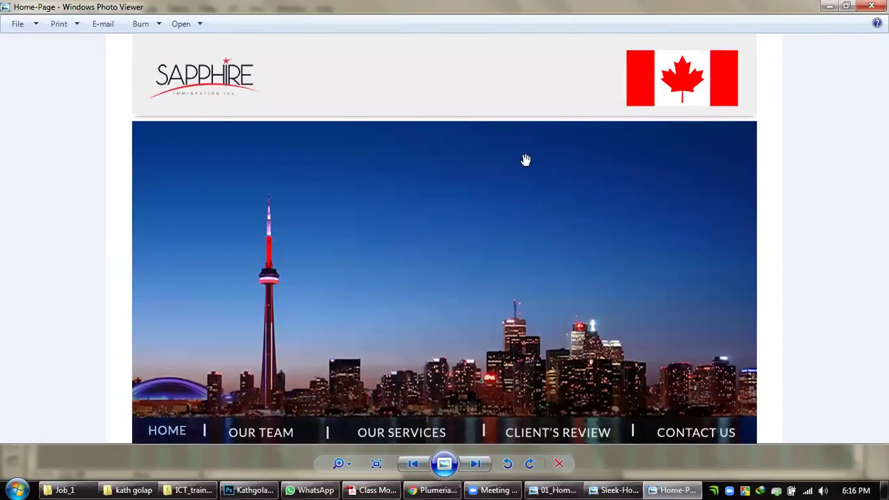
pyautogui.scroll(-10, 511, 286)
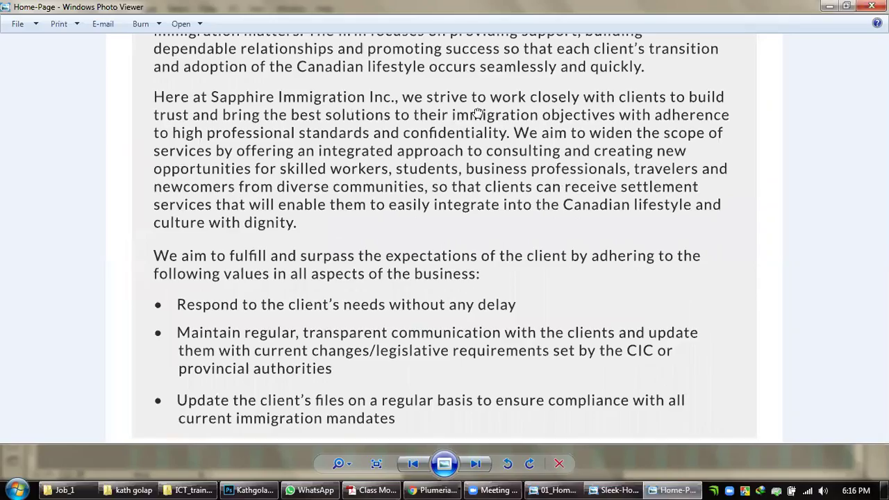
pyautogui.scroll(8, 478, 106)
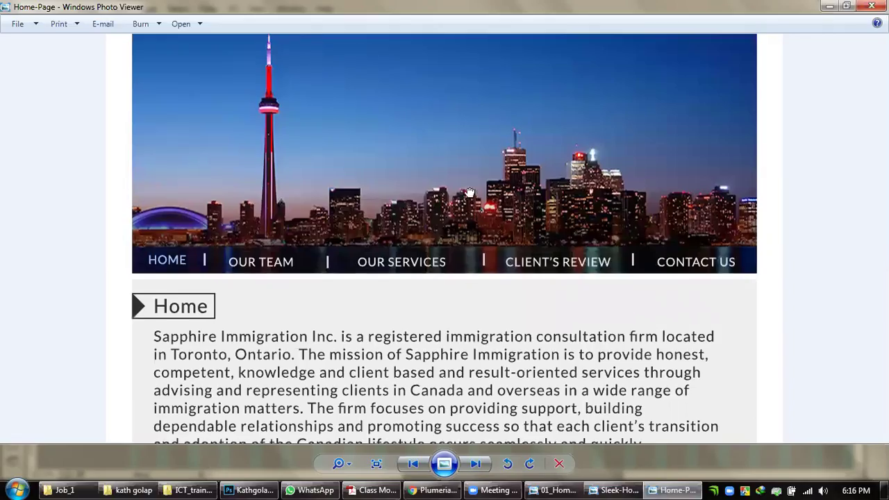
pyautogui.scroll(2, 470, 322)
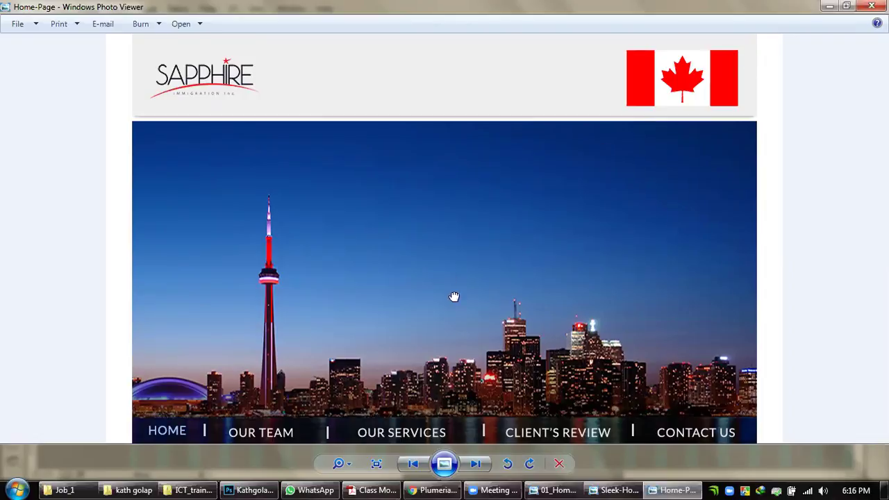
pyautogui.scroll(-4, 454, 296)
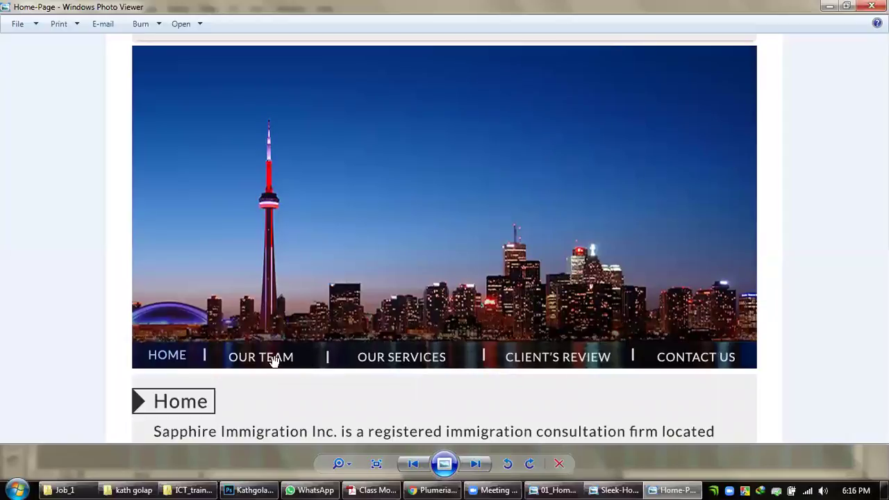
pyautogui.scroll(-1, 472, 376)
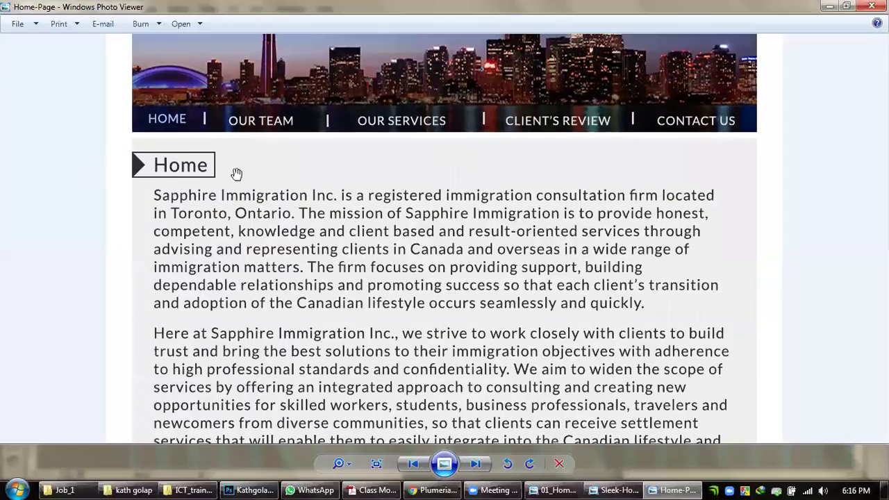
# Step: Examine the Newsletter, Contact Us and Follow Us footer areas of the white-background Home-Page image
pyautogui.moveTo(234, 172); pyautogui.dragTo(175, 113)
pyautogui.moveTo(306, 337); pyautogui.dragTo(312, 90)
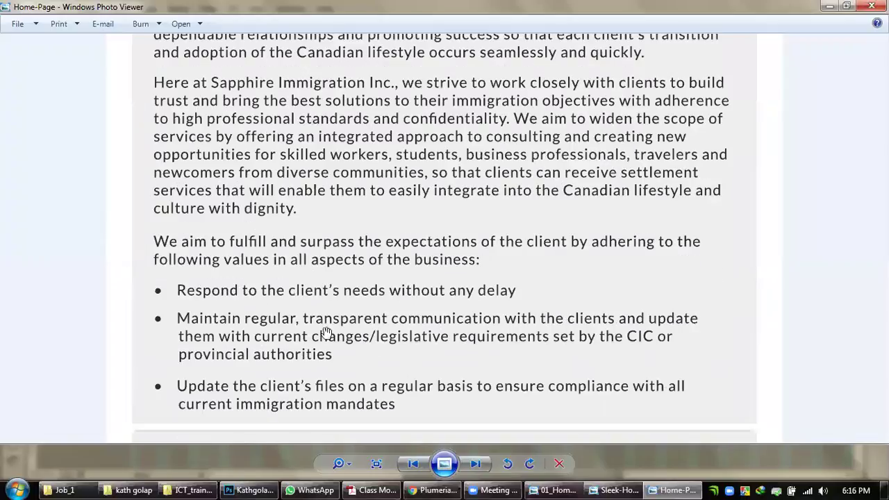
pyautogui.moveTo(326, 396); pyautogui.dragTo(333, 138)
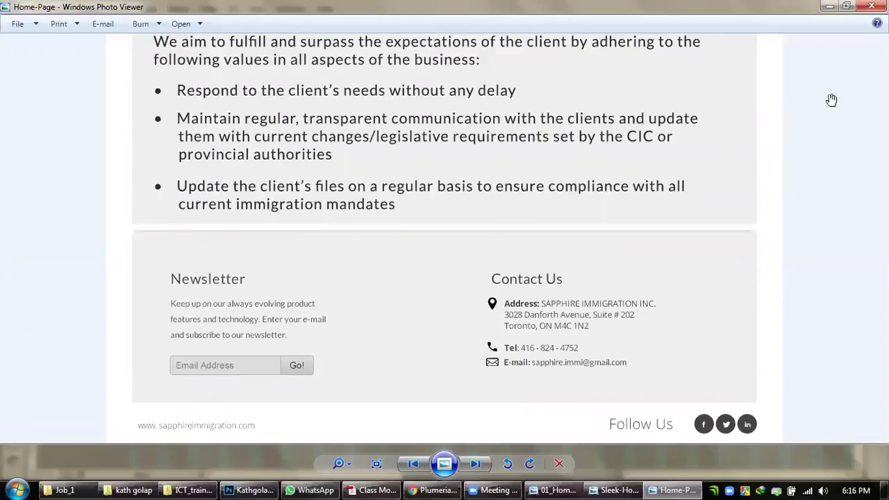
# Step: Close the Home-Page image and review the Kathgolap_website.psd page from its footer band up to the header in Photoshop
pyautogui.click(871, 5)
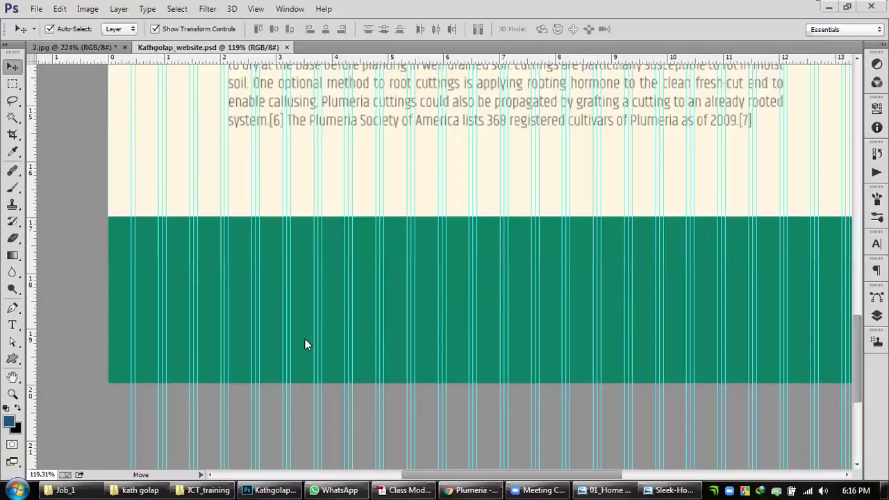
pyautogui.scroll(-5, 554, 242)
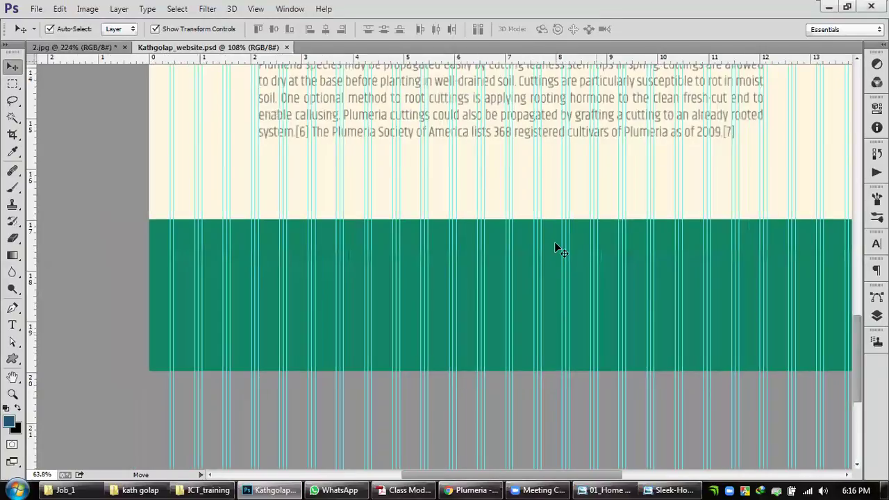
pyautogui.scroll(3, 517, 186)
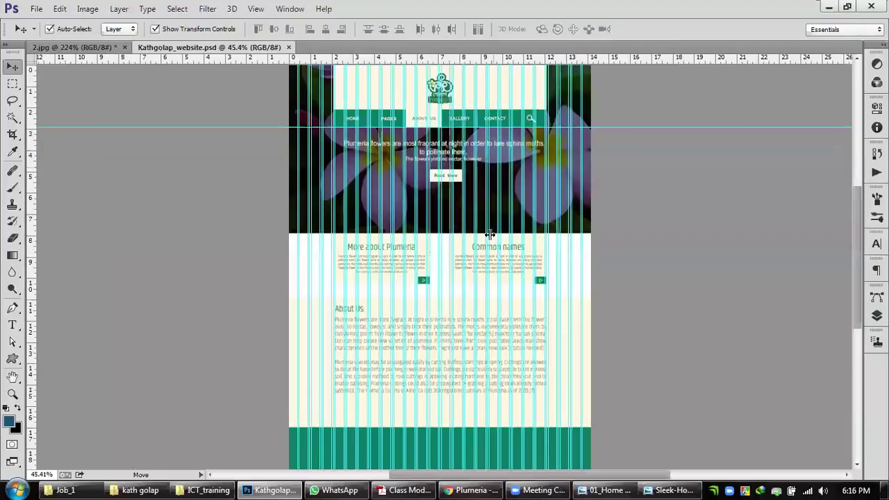
# Step: Examine the empty green footer band beneath the About Us text on the Kathgolap website page
pyautogui.moveTo(496, 327); pyautogui.dragTo(507, 201)
pyautogui.scroll(-2, 490, 331)
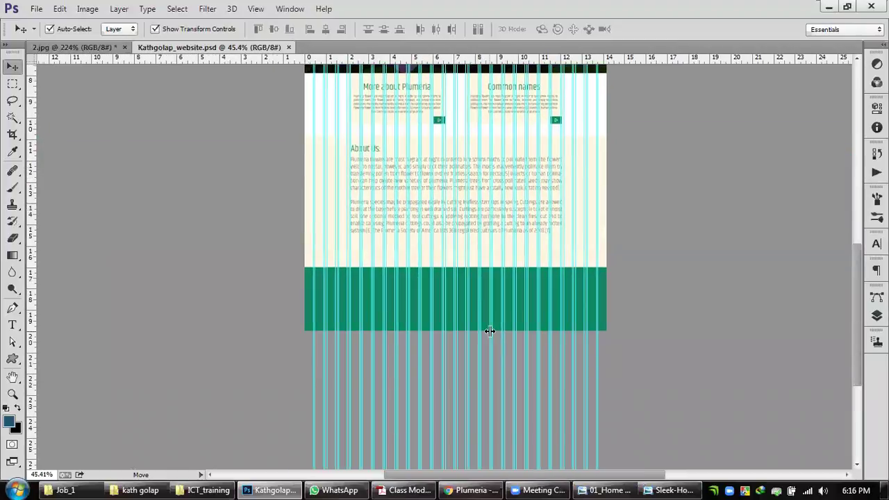
pyautogui.scroll(3, 490, 323)
pyautogui.scroll(2, 491, 301)
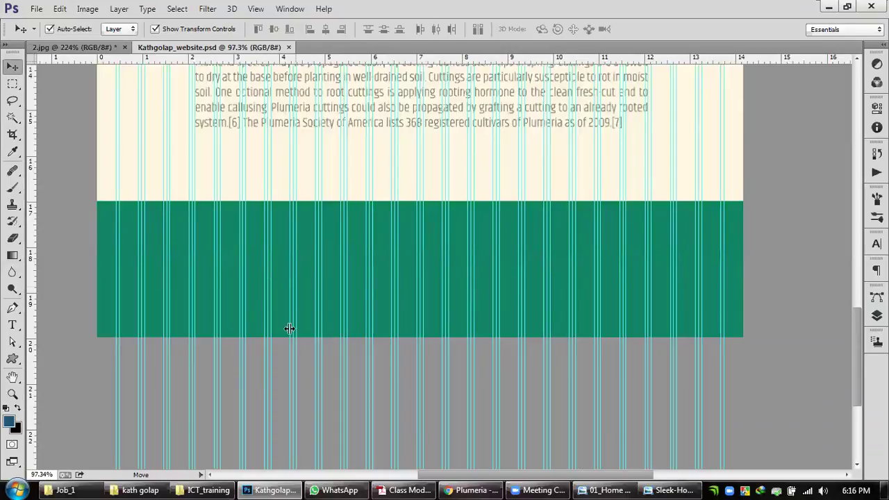
pyautogui.scroll(1, 232, 286)
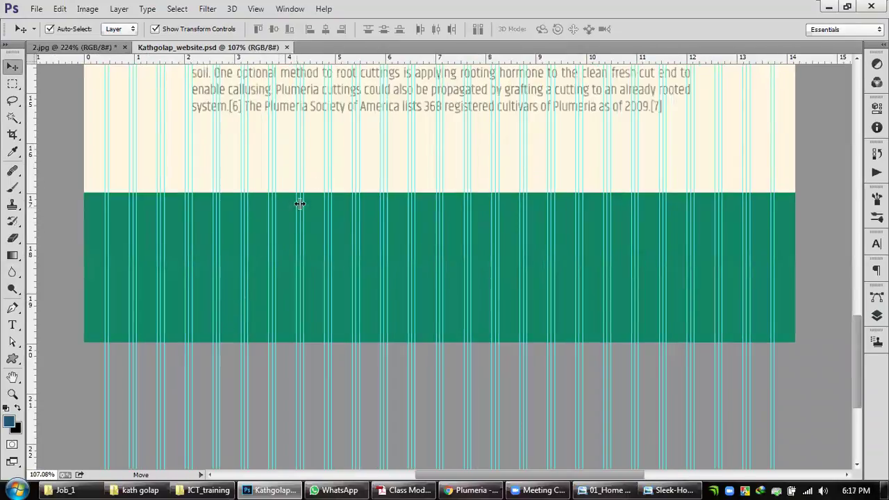
pyautogui.moveTo(322, 161); pyautogui.dragTo(318, 194)
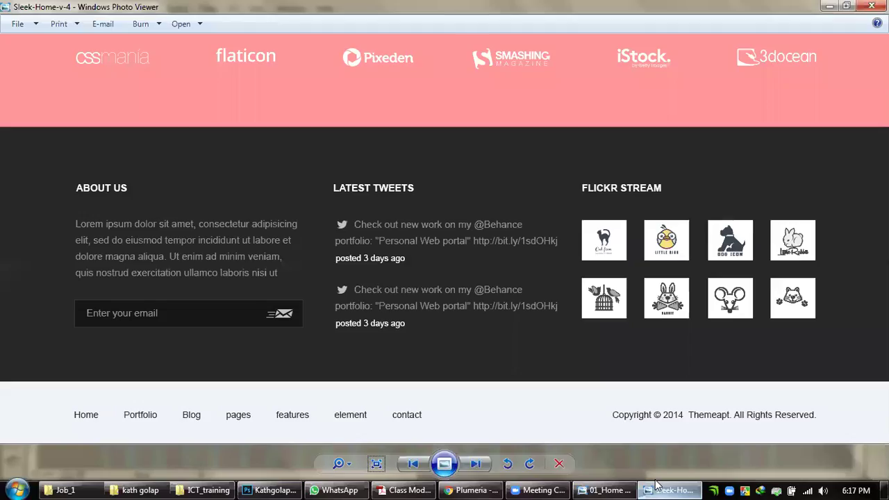
# Step: Review the footer designs of the Sleek-Home-v-4 and 01_Home reference images, closing each image after viewing it
pyautogui.click(670, 490)
pyautogui.scroll(-5, 533, 251)
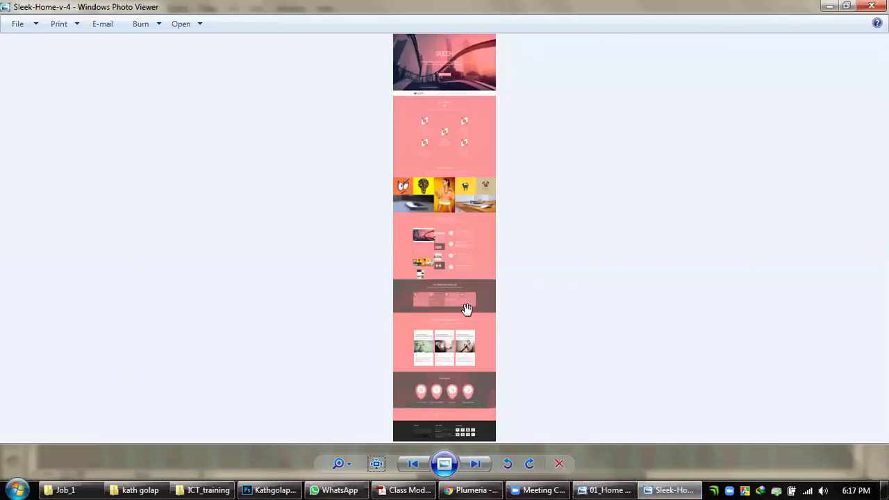
pyautogui.scroll(4, 467, 309)
pyautogui.moveTo(459, 424); pyautogui.dragTo(442, 86)
pyautogui.moveTo(458, 295); pyautogui.dragTo(468, 79)
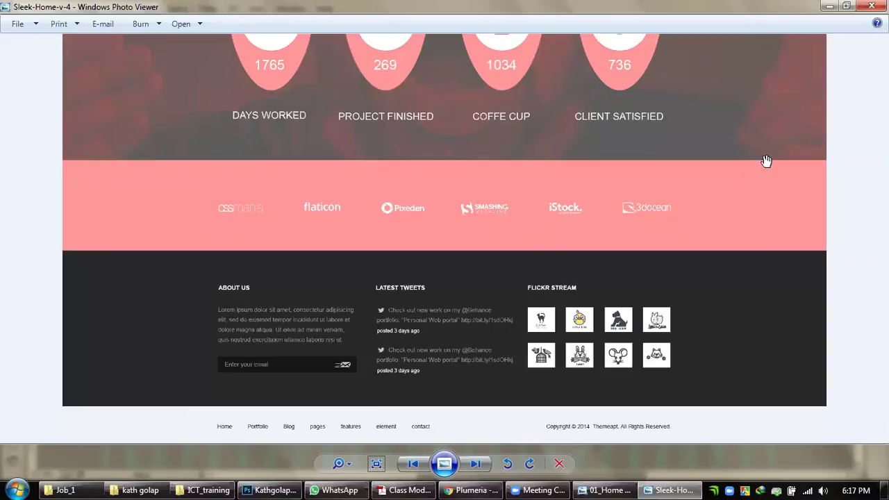
pyautogui.click(870, 6)
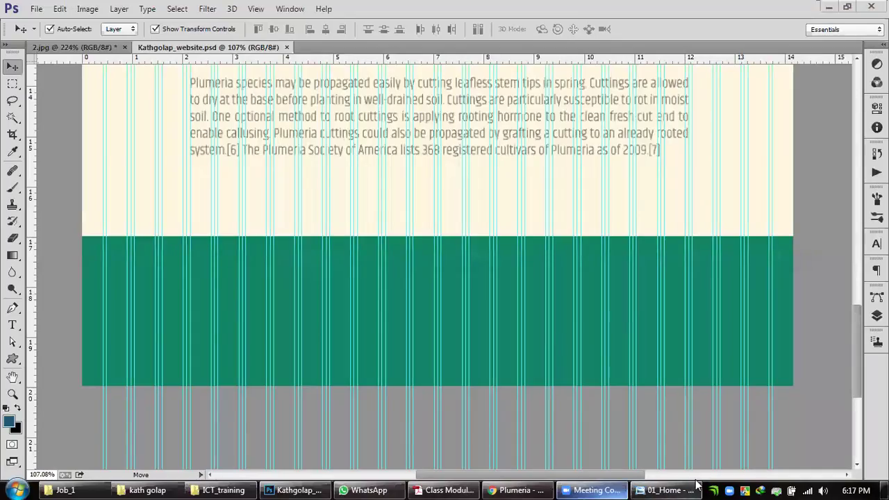
pyautogui.click(663, 489)
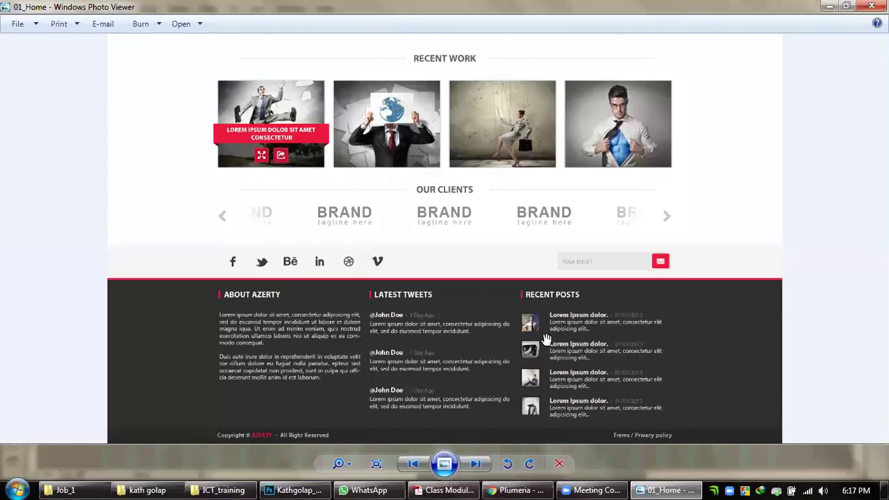
pyautogui.click(871, 6)
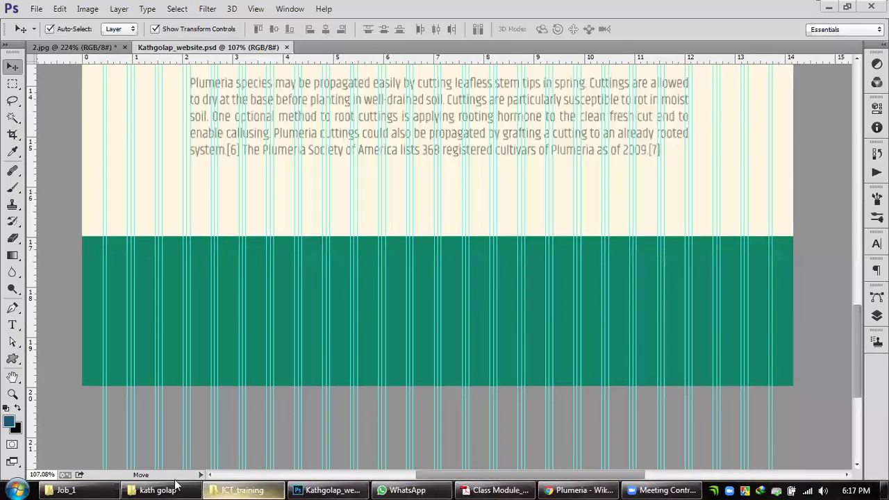
# Step: Switch to the Job_1 folder, view the PNG version of the Home-Page image and close it
pyautogui.hotkey('alt', 'Tab')
pyautogui.press('Tab')
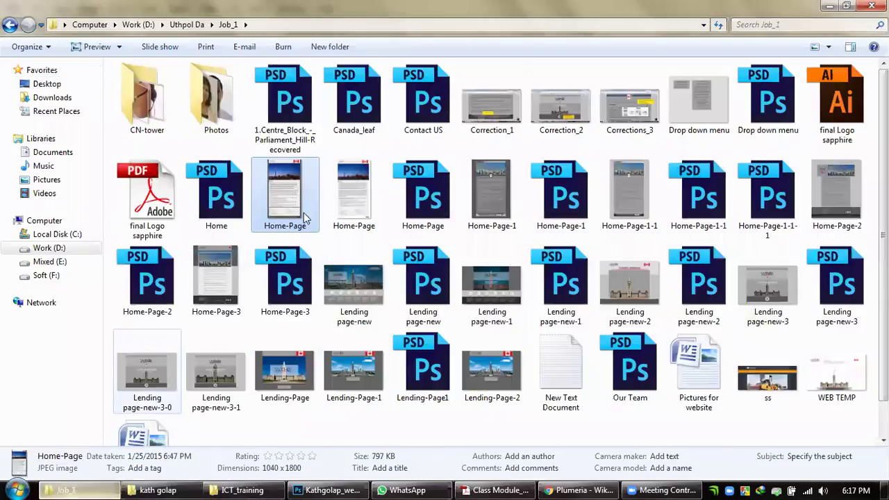
pyautogui.click(355, 202)
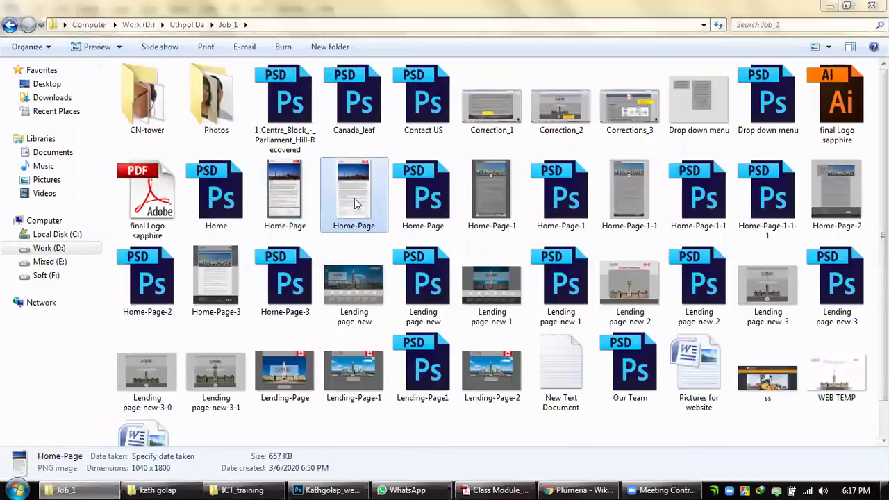
pyautogui.doubleClick(354, 202)
pyautogui.click(871, 6)
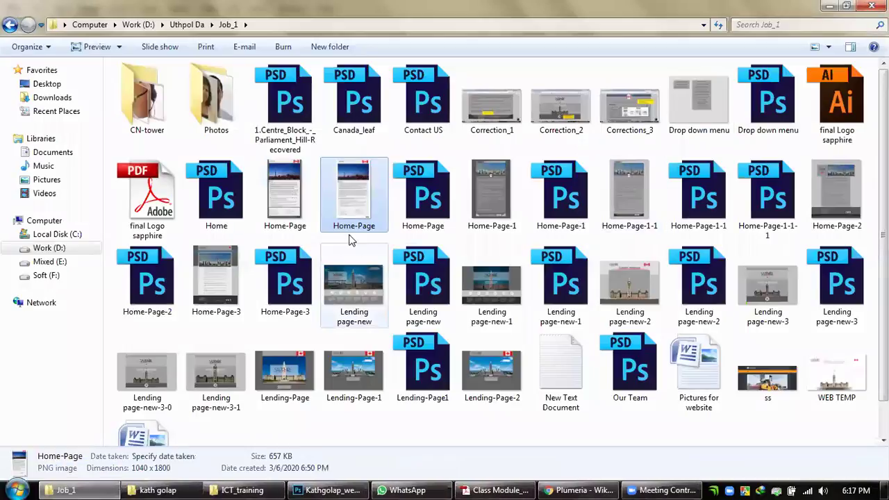
# Step: Browse Work (D:) to the Hindi songs_website folder and inspect the footer of the need to edit-Page-1 image, closing it when done
pyautogui.click(11, 25)
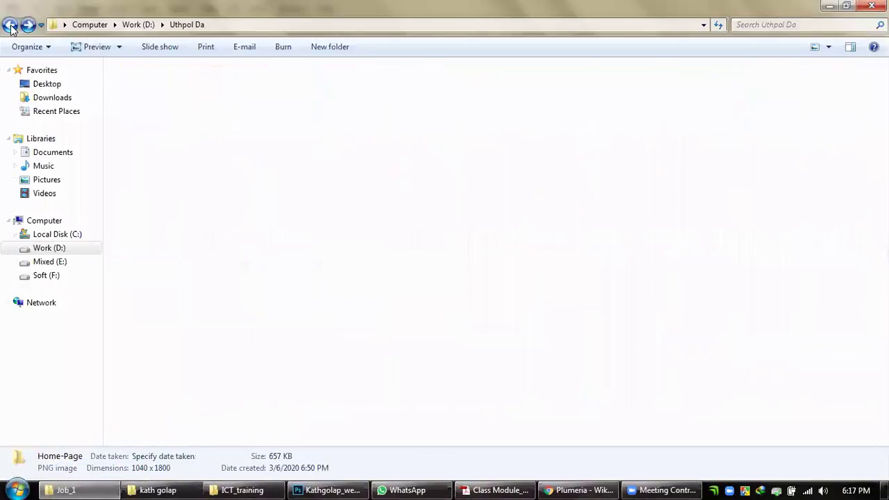
pyautogui.click(10, 26)
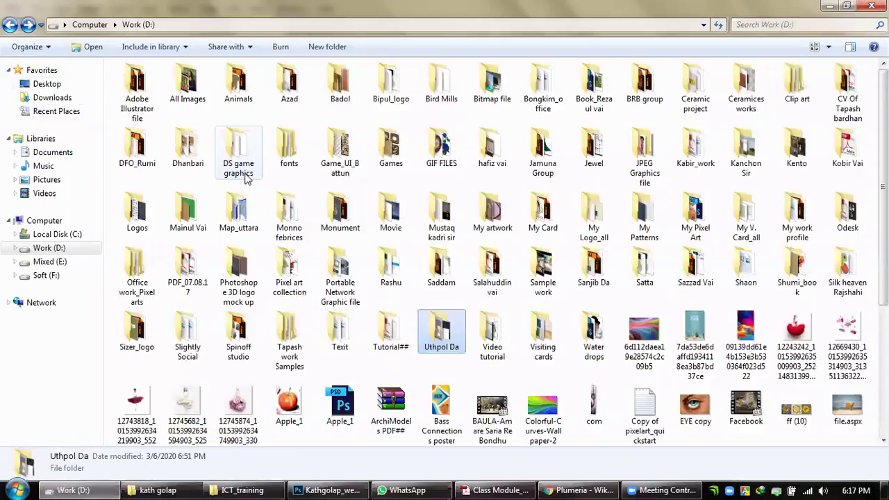
pyautogui.click(434, 270)
pyautogui.press('j')
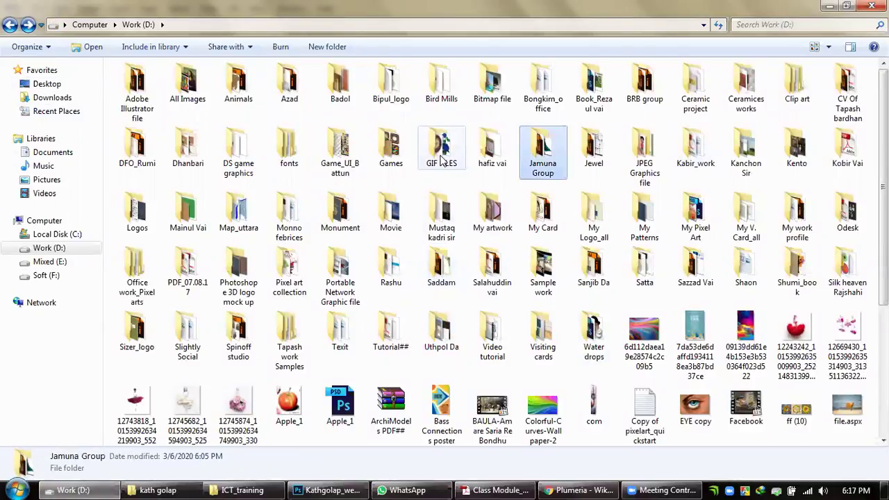
pyautogui.doubleClick(583, 173)
pyautogui.doubleClick(236, 142)
pyautogui.doubleClick(167, 205)
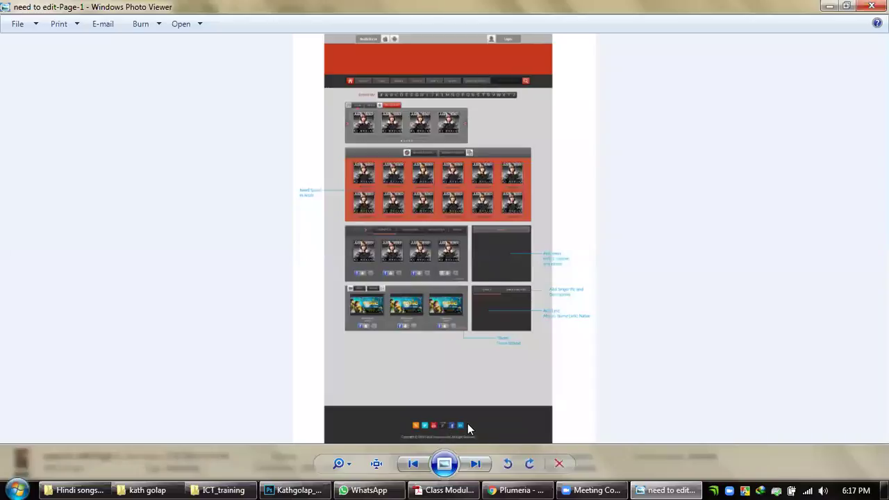
pyautogui.scroll(5, 486, 416)
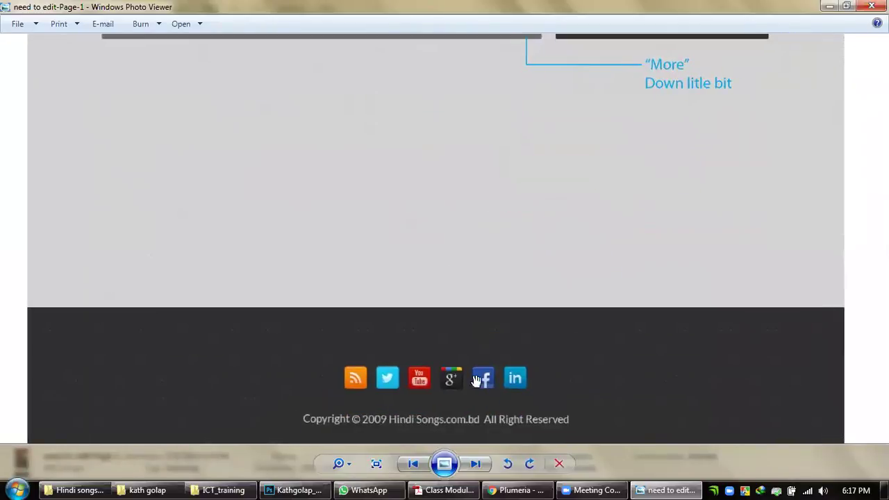
pyautogui.click(871, 6)
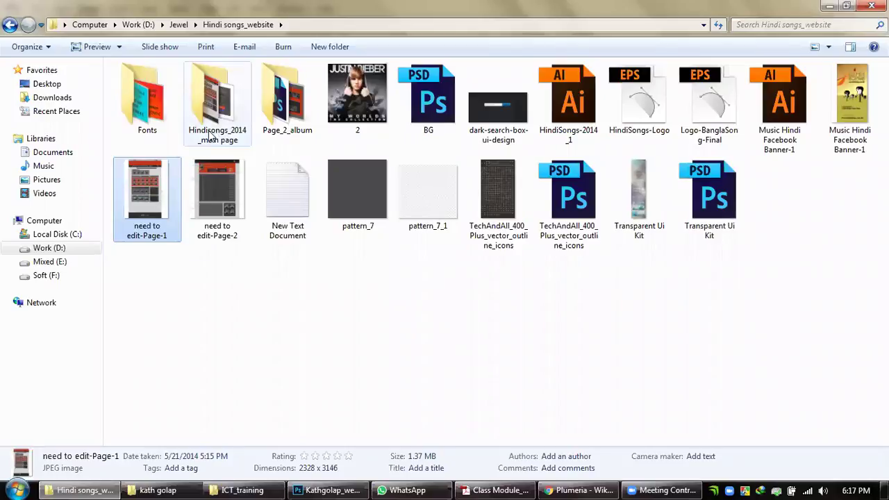
# Step: Open HindiSongs-2014_2_final.psd from the Hindisongs_2014_main page folder in Photoshop, accepting the missing-fonts notice
pyautogui.doubleClick(217, 105)
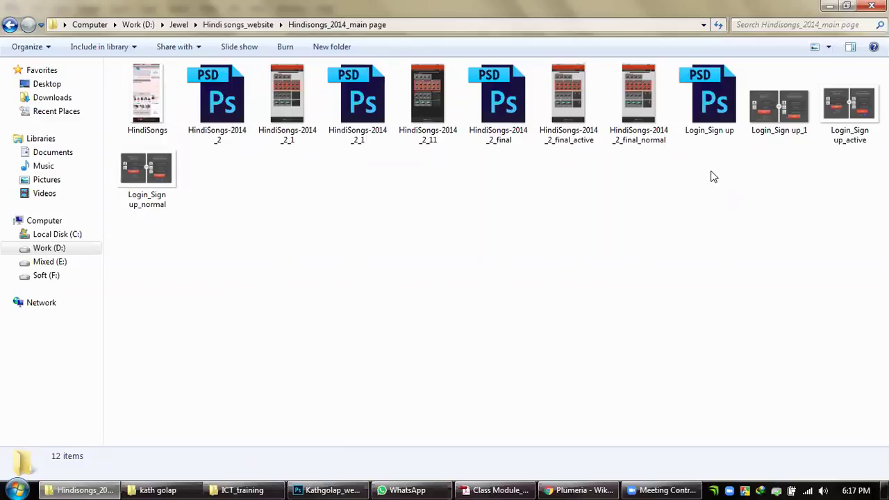
pyautogui.click(504, 101)
pyautogui.moveTo(500, 159); pyautogui.dragTo(526, 44)
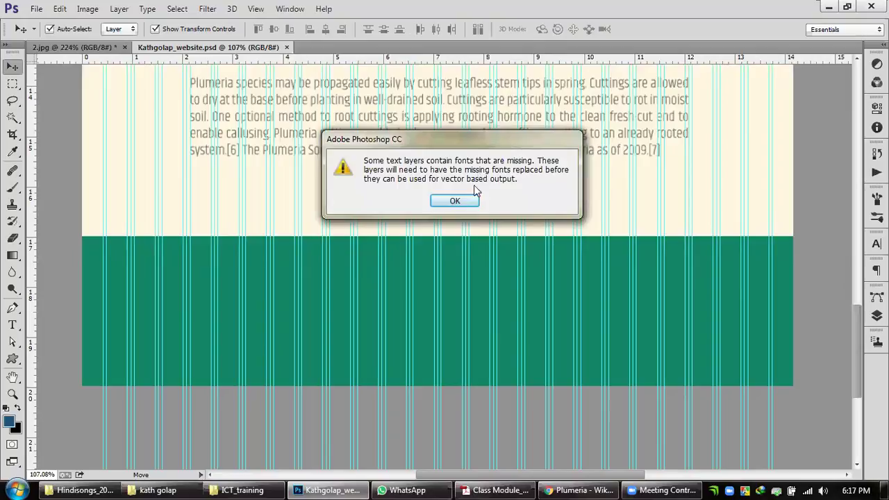
pyautogui.click(468, 201)
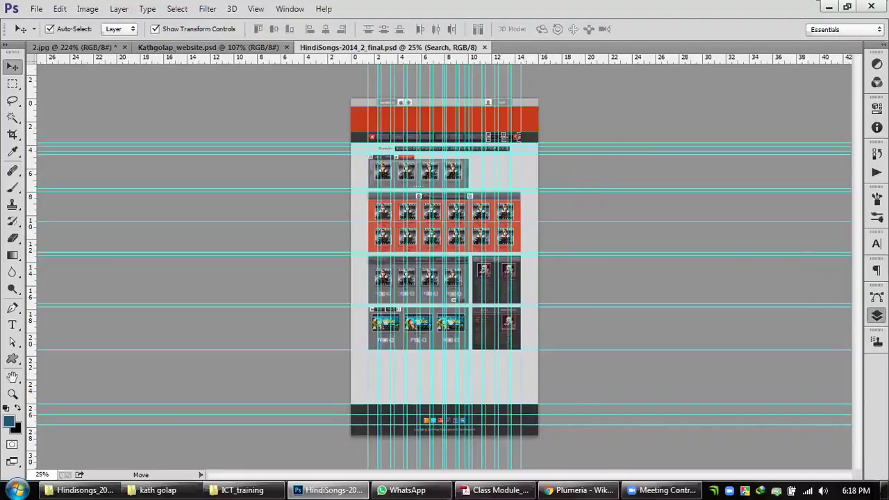
# Step: Show the document's layers and collapse the search icon's effects and the Group 9, Footer and Video/Trailor groups
pyautogui.click(876, 315)
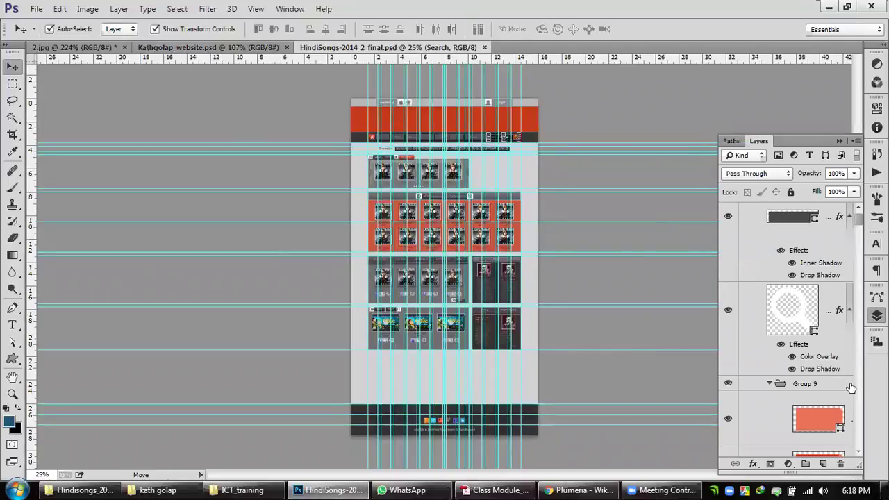
pyautogui.click(849, 312)
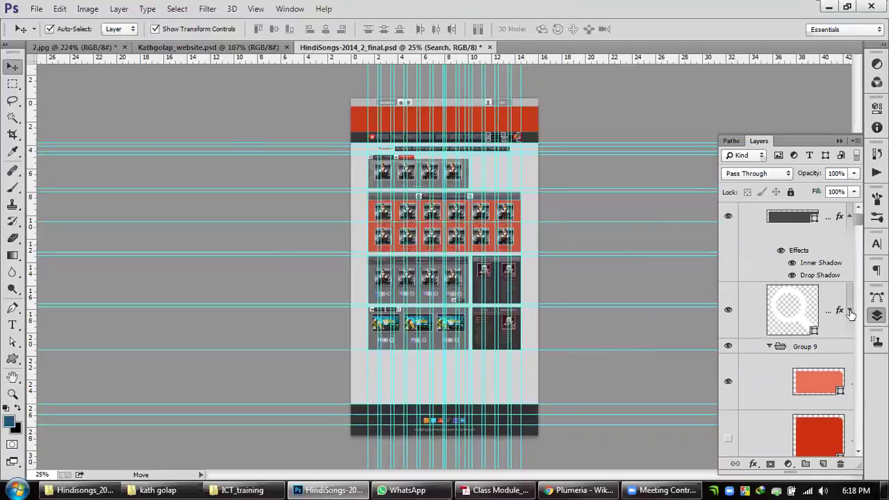
pyautogui.click(770, 347)
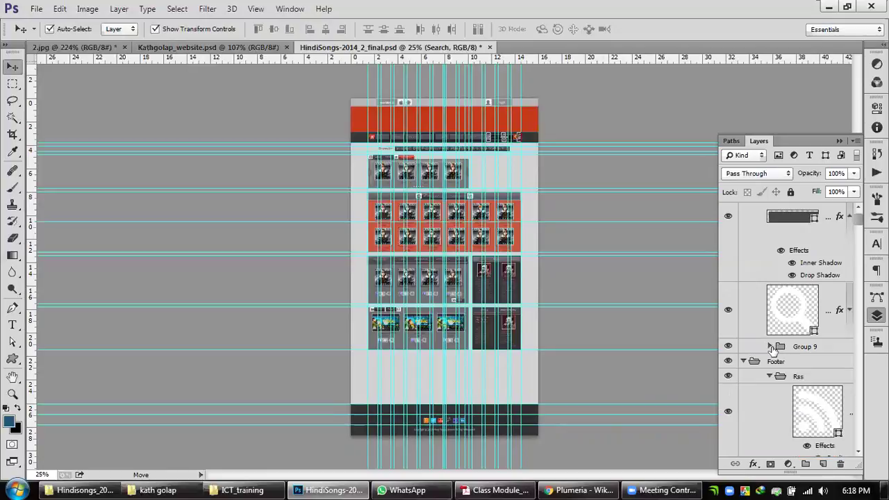
pyautogui.click(744, 361)
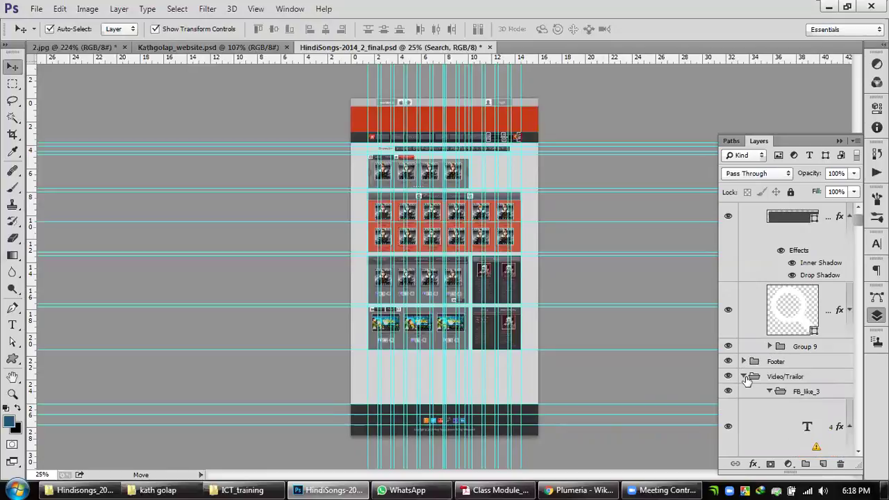
pyautogui.click(743, 376)
pyautogui.click(741, 393)
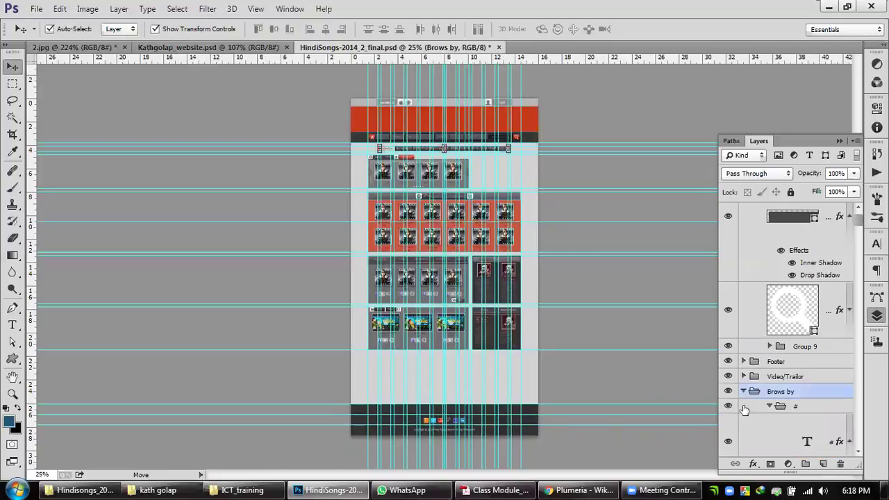
# Step: Collapse the # and A through F subgroups inside the Brows by layer group
pyautogui.click(769, 406)
pyautogui.click(769, 421)
pyautogui.scroll(-2, 792, 389)
pyautogui.click(767, 379)
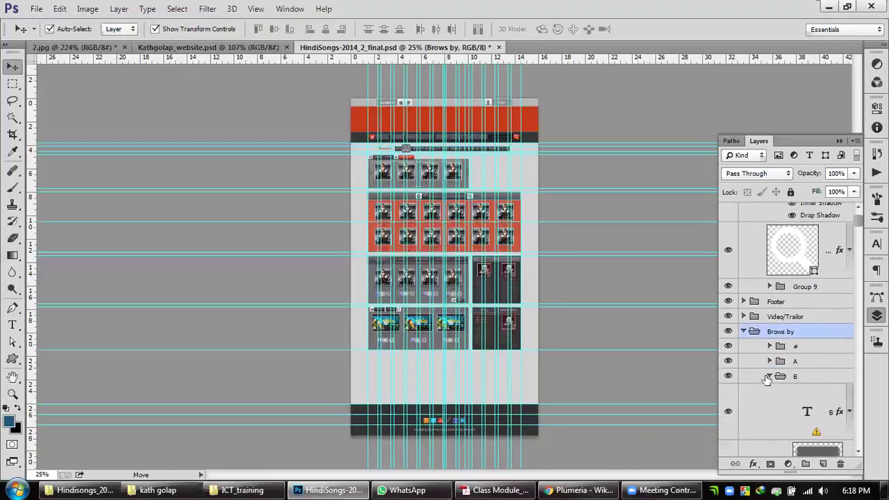
pyautogui.scroll(-2, 769, 375)
pyautogui.click(769, 317)
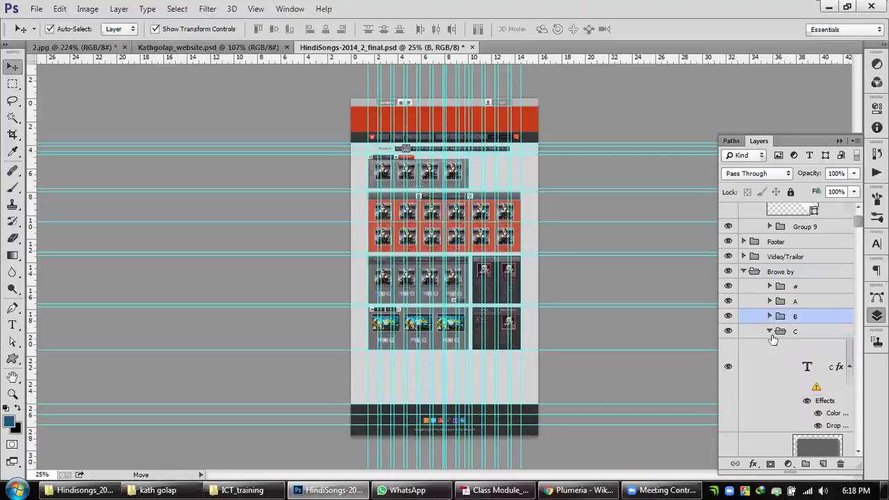
pyautogui.click(769, 331)
pyautogui.click(769, 345)
pyautogui.click(770, 361)
pyautogui.scroll(-1, 769, 376)
pyautogui.click(770, 331)
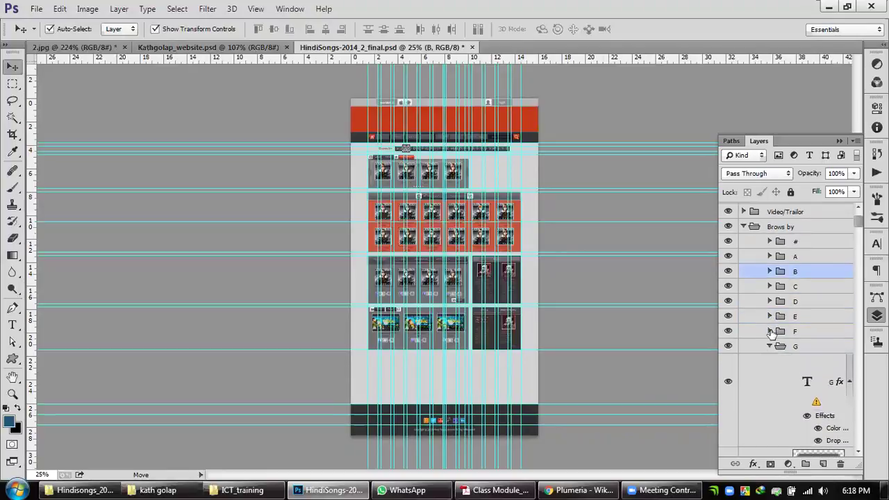
# Step: Collapse the G through L subgroups inside the Brows by layer group
pyautogui.scroll(-1, 769, 351)
pyautogui.click(769, 302)
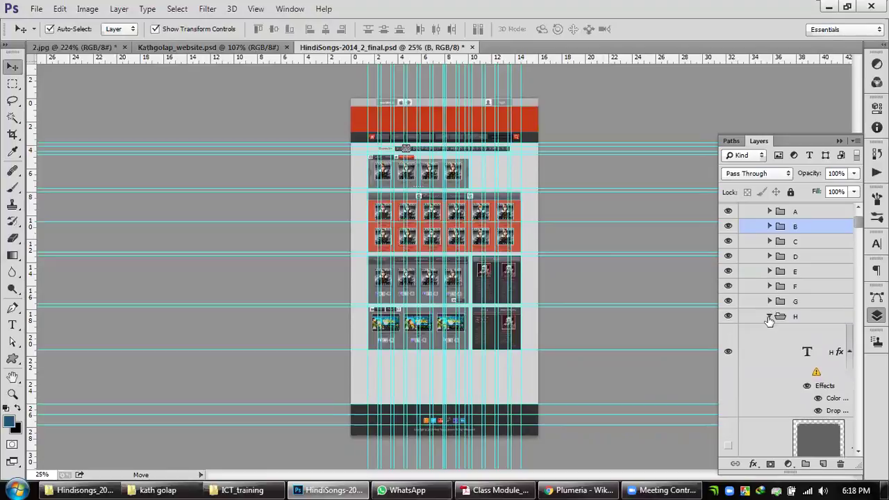
pyautogui.click(770, 316)
pyautogui.click(769, 332)
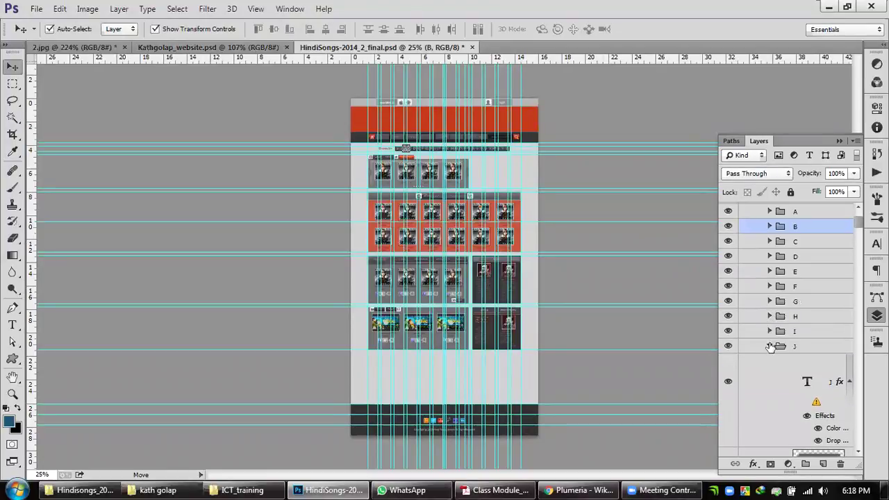
pyautogui.click(770, 347)
pyautogui.click(769, 361)
pyautogui.click(769, 376)
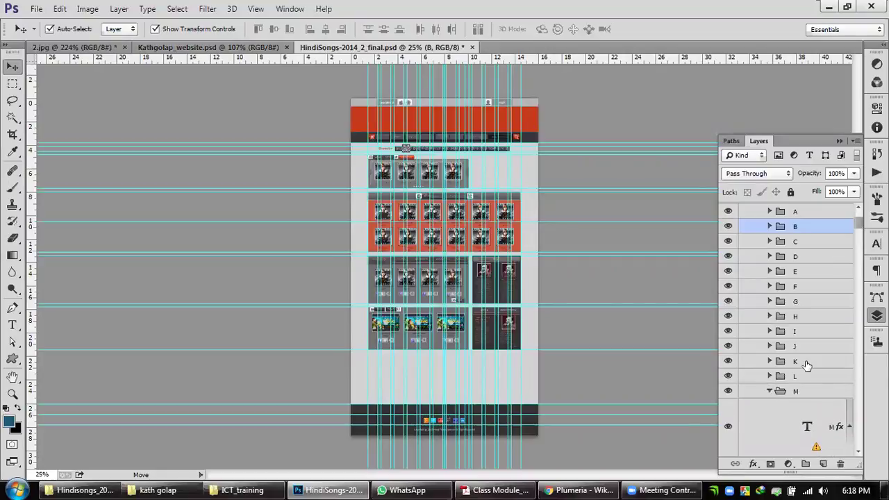
# Step: Collapse the M through T subgroups inside the Brows by layer group
pyautogui.scroll(-3, 784, 338)
pyautogui.click(769, 317)
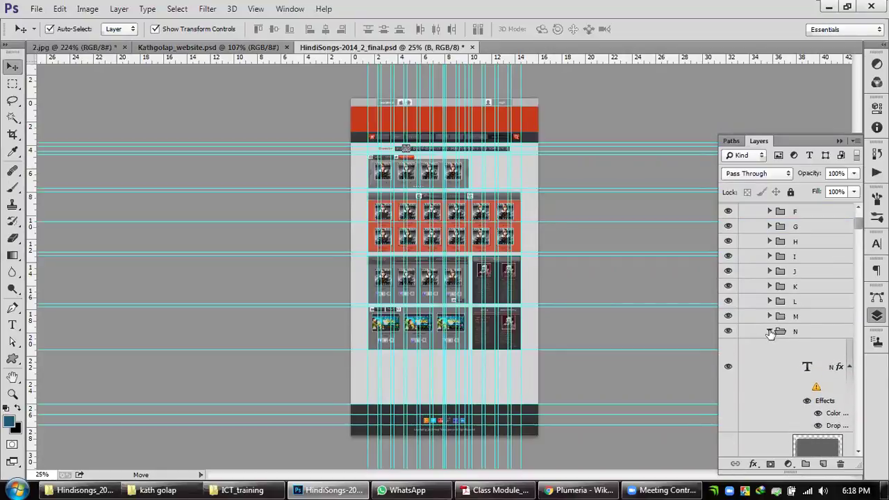
pyautogui.click(770, 331)
pyautogui.click(769, 346)
pyautogui.click(769, 361)
pyautogui.scroll(-2, 774, 359)
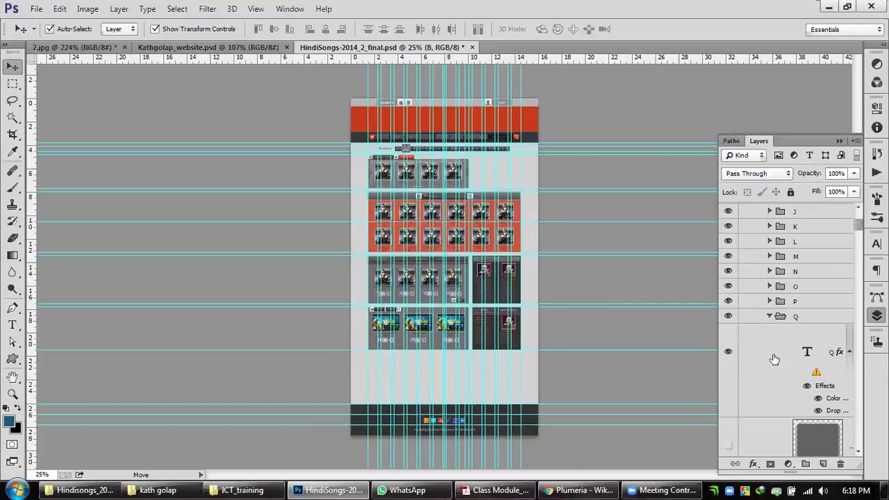
pyautogui.click(769, 316)
pyautogui.click(770, 332)
pyautogui.click(770, 347)
pyautogui.click(770, 361)
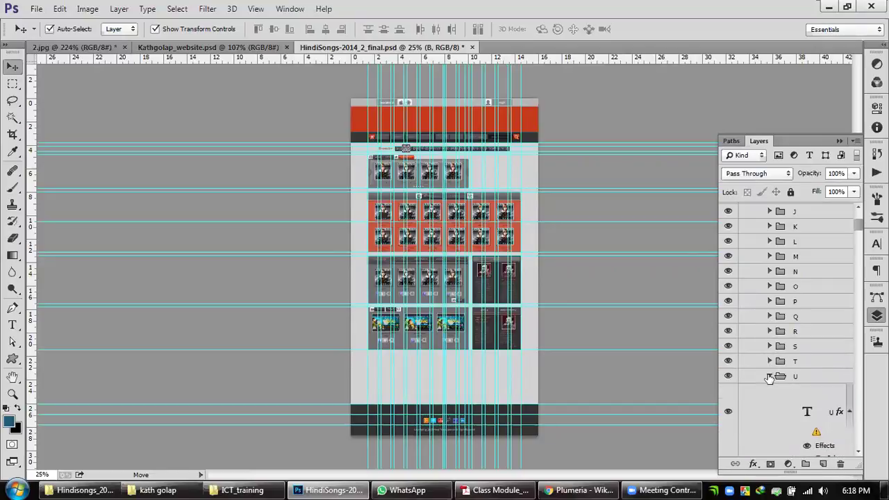
# Step: Examine the lowest layers in the stack, and the diamond background pattern up close in the gaps and empty area between page sections
pyautogui.scroll(-5, 769, 377)
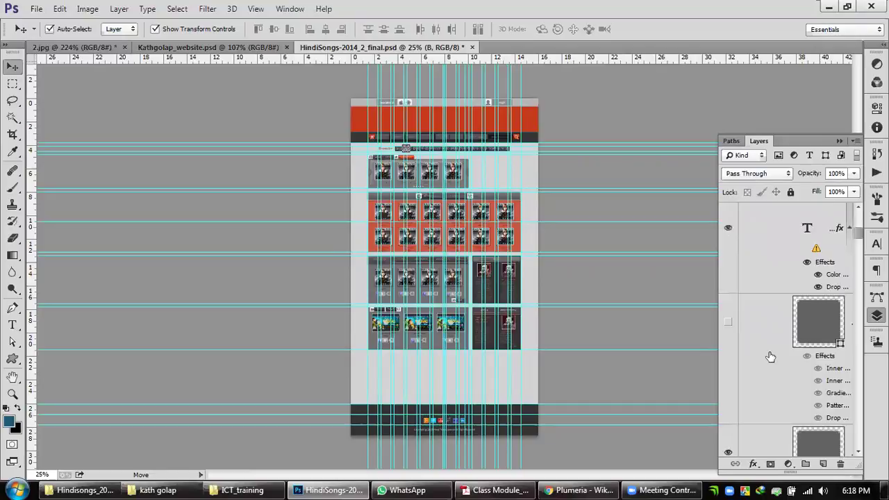
pyautogui.scroll(-3, 770, 356)
pyautogui.moveTo(859, 237); pyautogui.dragTo(847, 444)
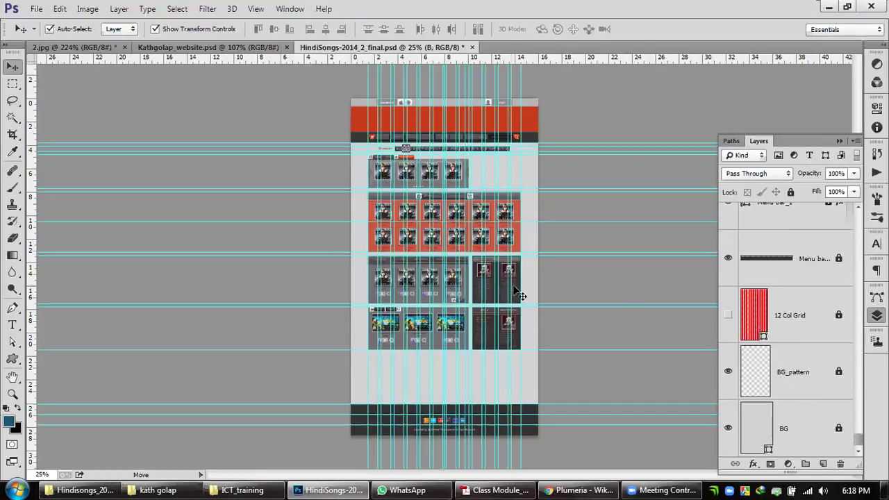
pyautogui.scroll(2, 507, 288)
pyautogui.scroll(4, 477, 293)
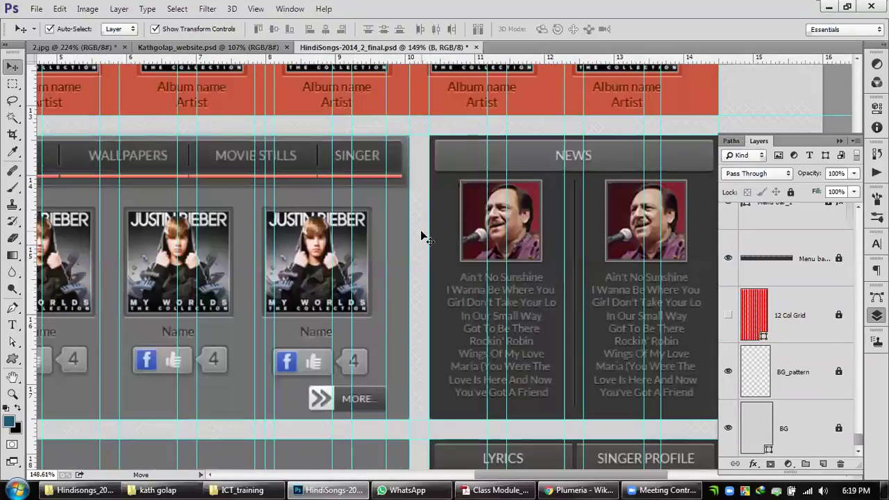
pyautogui.scroll(2, 421, 239)
pyautogui.scroll(-1, 416, 239)
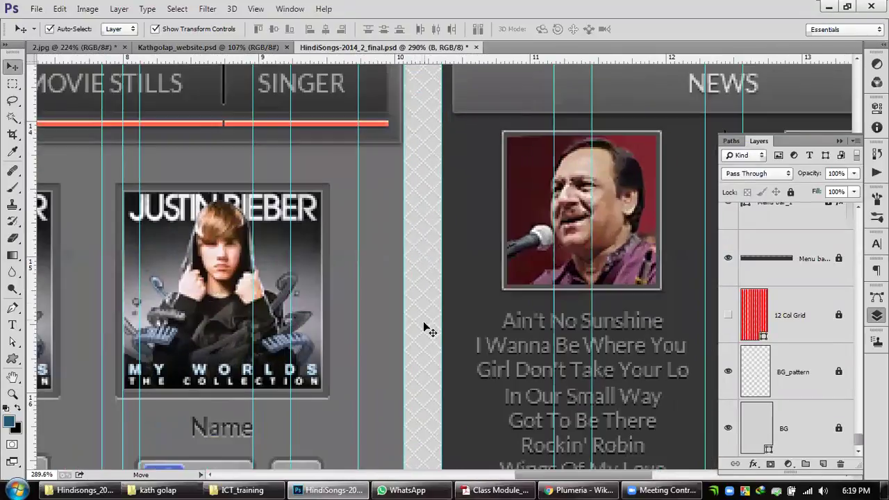
pyautogui.scroll(-2, 431, 321)
pyautogui.moveTo(514, 347); pyautogui.dragTo(485, 139)
pyautogui.scroll(-5, 485, 139)
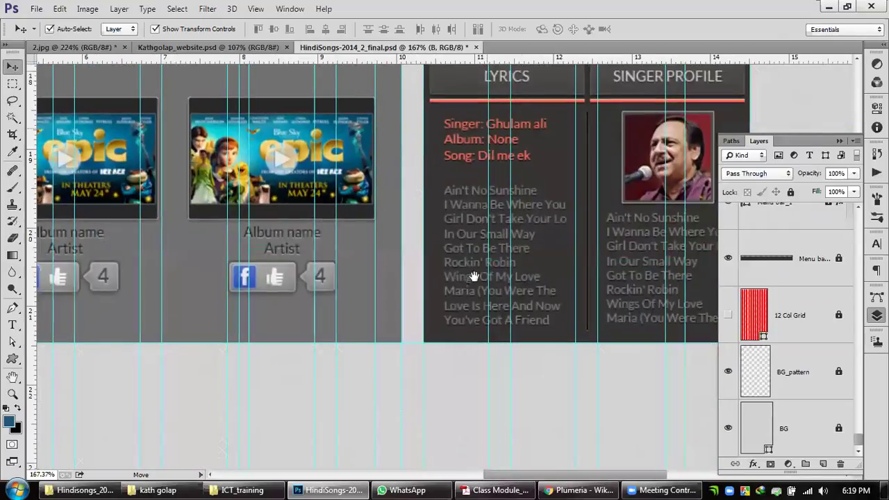
pyautogui.scroll(2, 490, 302)
pyautogui.scroll(-1, 490, 302)
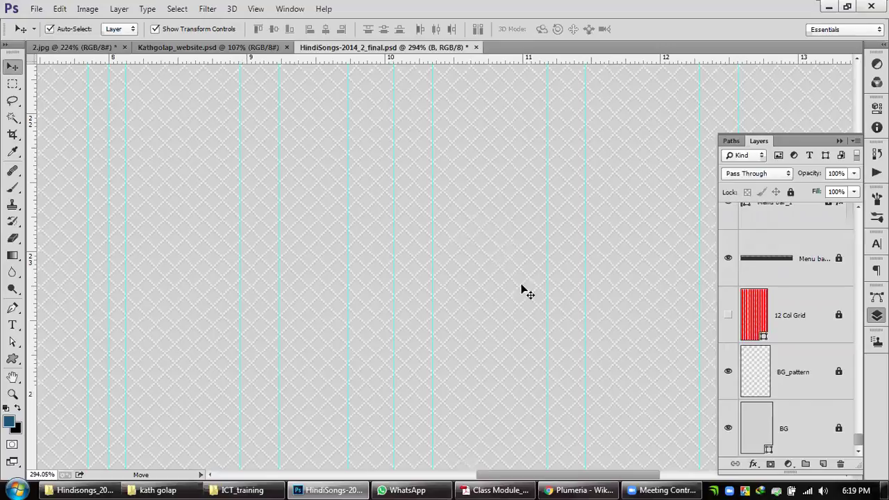
pyautogui.scroll(1, 506, 272)
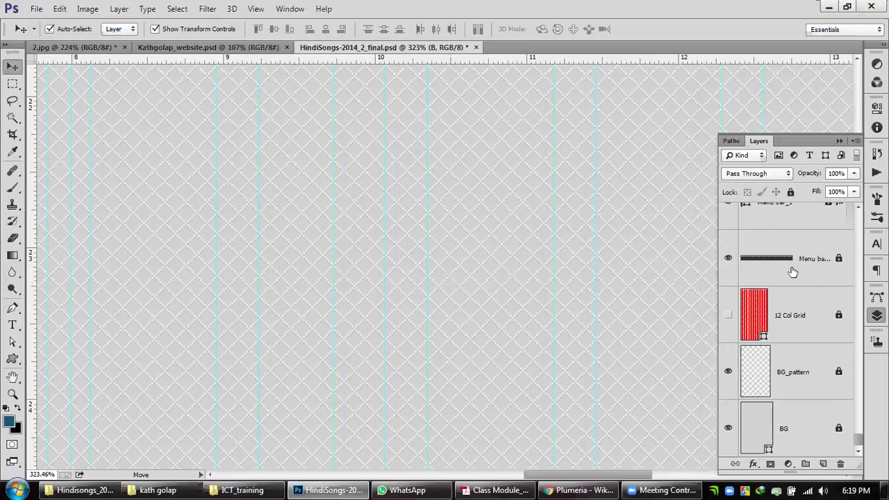
# Step: Select the Menu bar_2 layer and look through the header, top bar and button layers above it
pyautogui.click(822, 260)
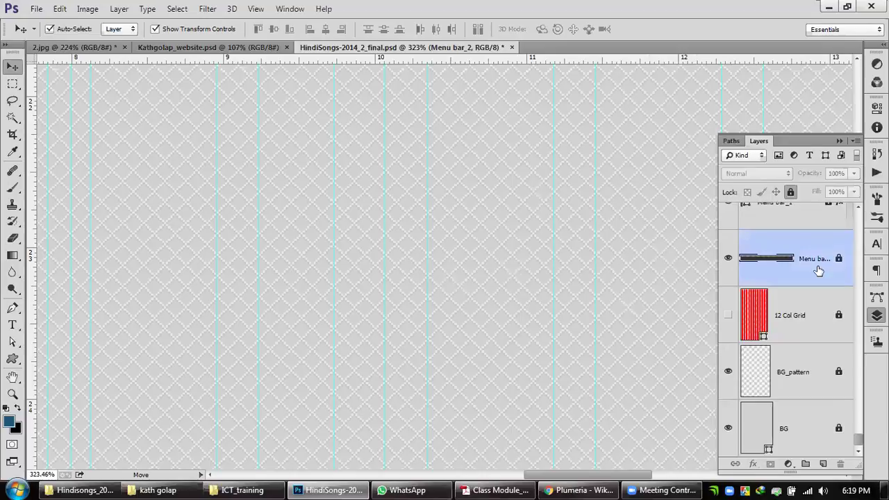
pyautogui.scroll(-10, 593, 181)
pyautogui.scroll(3, 578, 196)
pyautogui.scroll(1, 818, 283)
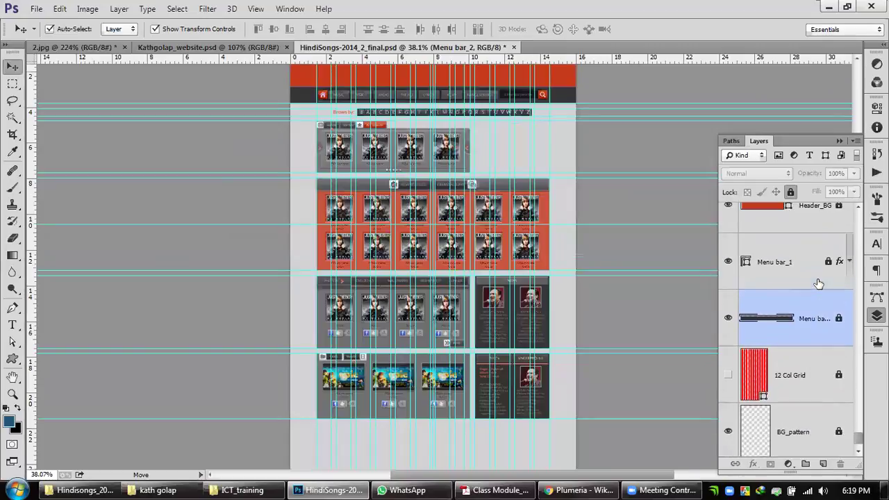
pyautogui.scroll(1, 822, 283)
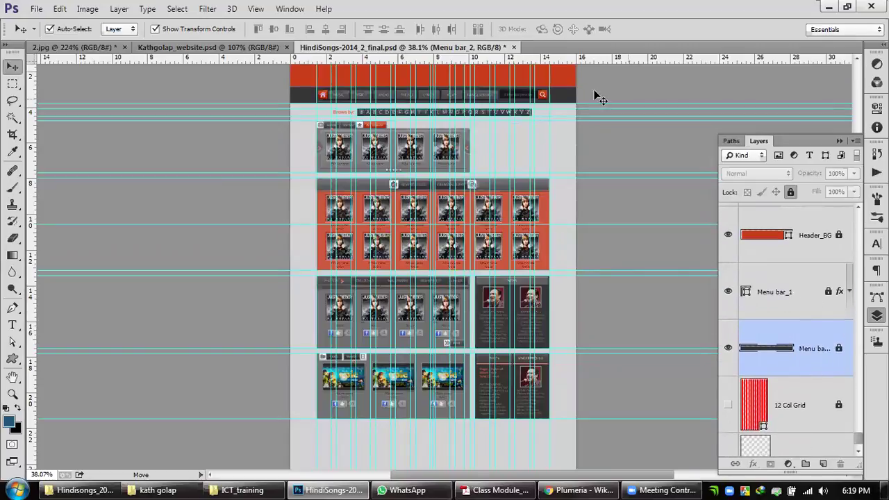
pyautogui.scroll(5, 812, 405)
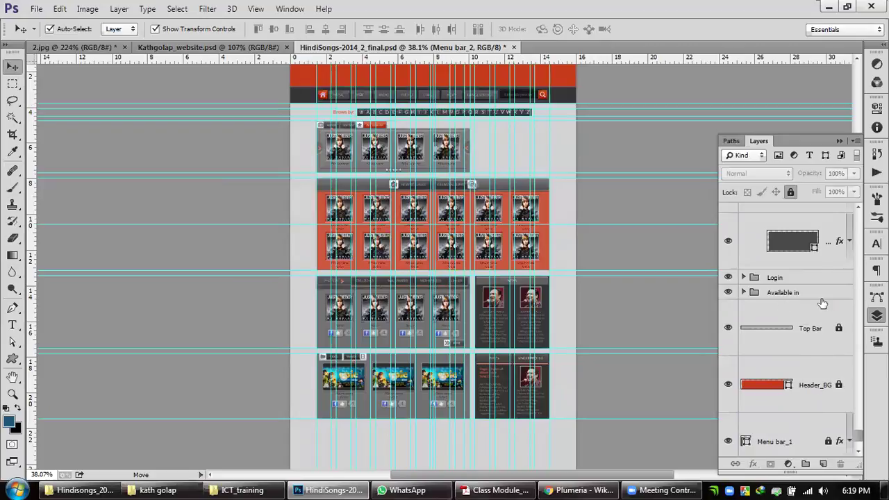
pyautogui.scroll(2, 822, 303)
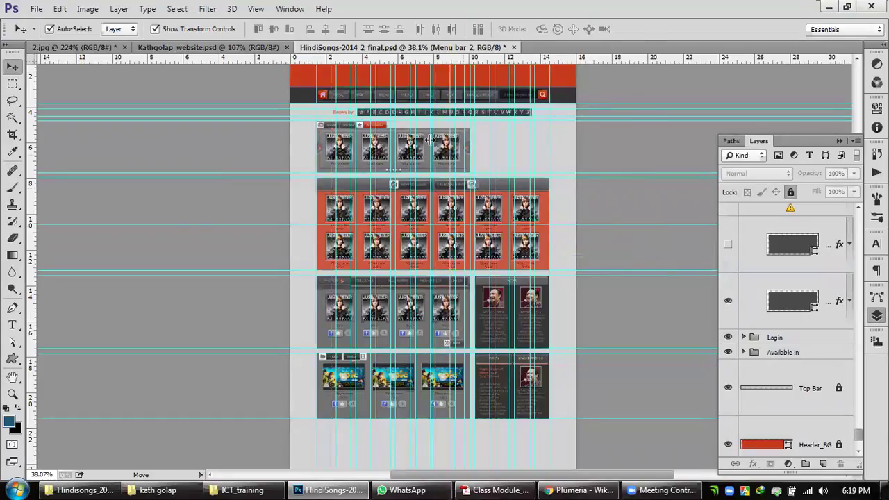
# Step: Examine the page layout from the album slider down to the social icon footer and back up to the header
pyautogui.scroll(5, 353, 127)
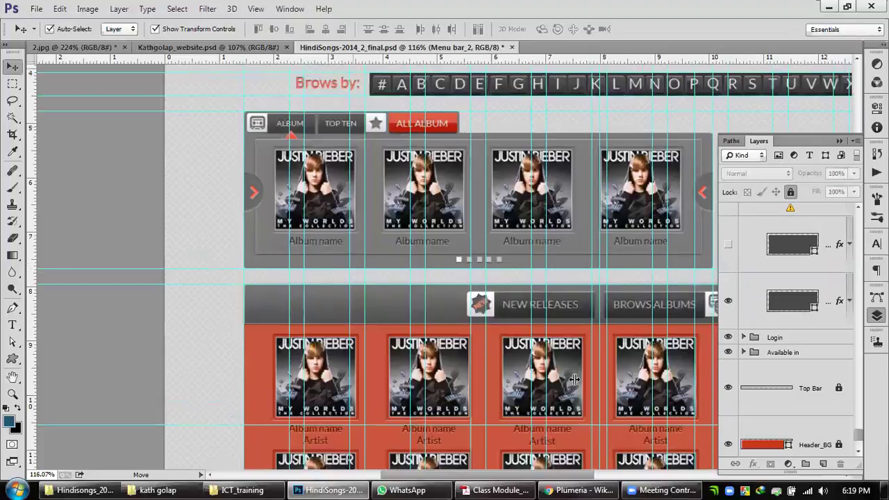
pyautogui.scroll(-3, 574, 379)
pyautogui.scroll(-4, 546, 229)
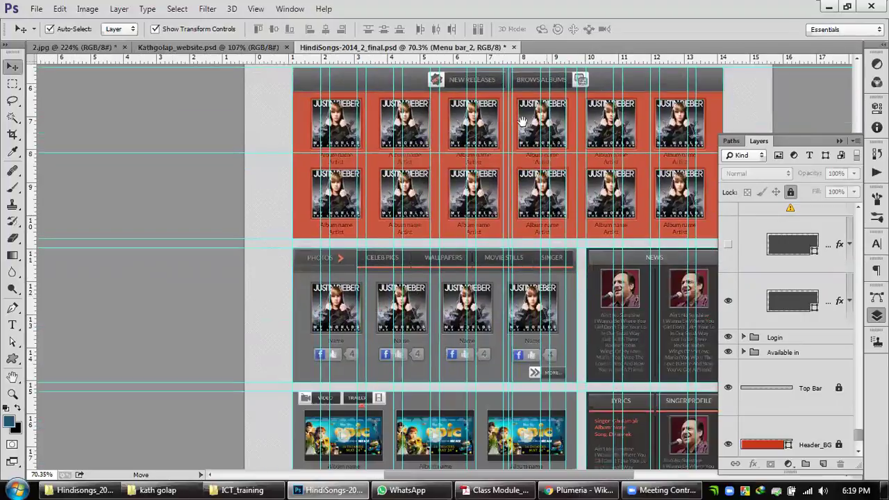
pyautogui.scroll(-3, 549, 208)
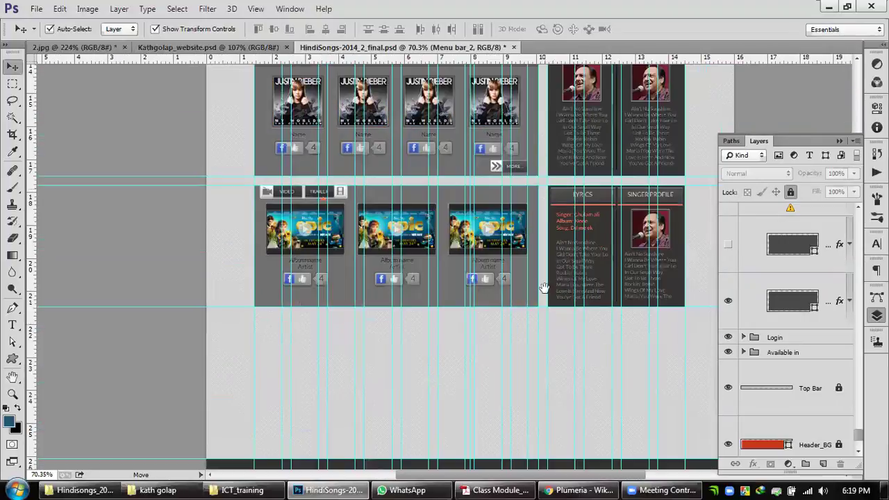
pyautogui.scroll(-4, 514, 229)
pyautogui.scroll(3, 521, 319)
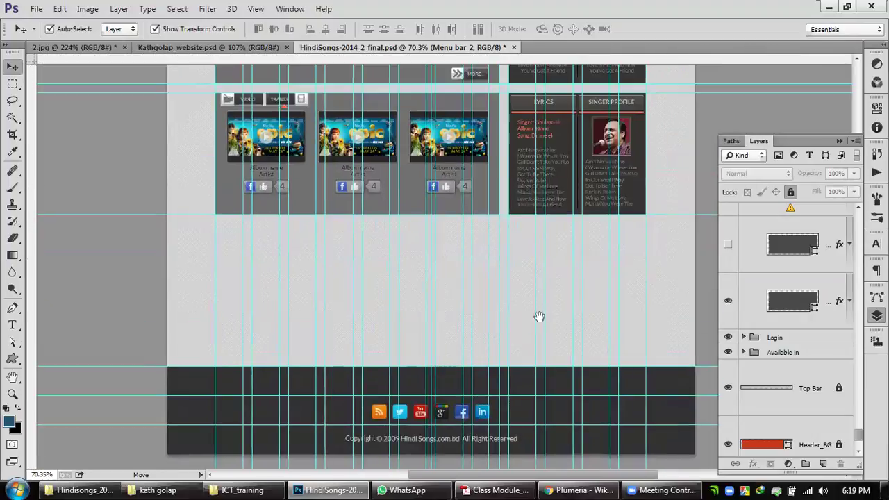
pyautogui.scroll(5, 539, 316)
pyautogui.scroll(2, 502, 280)
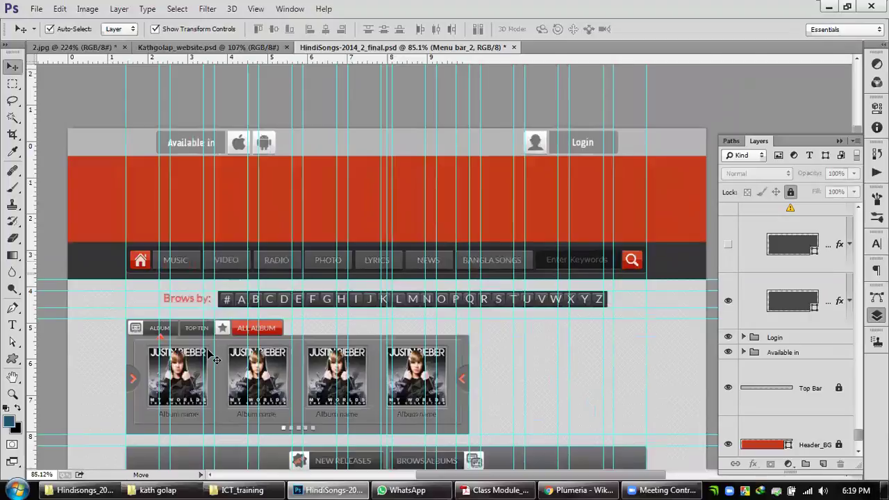
# Step: Collapse the Search group and toggle its visibility off and on
pyautogui.moveTo(861, 432); pyautogui.dragTo(858, 212)
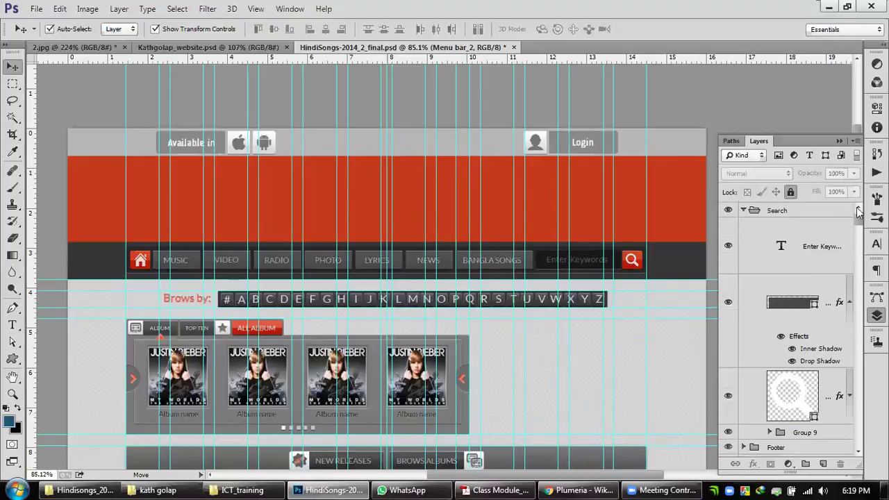
pyautogui.click(744, 211)
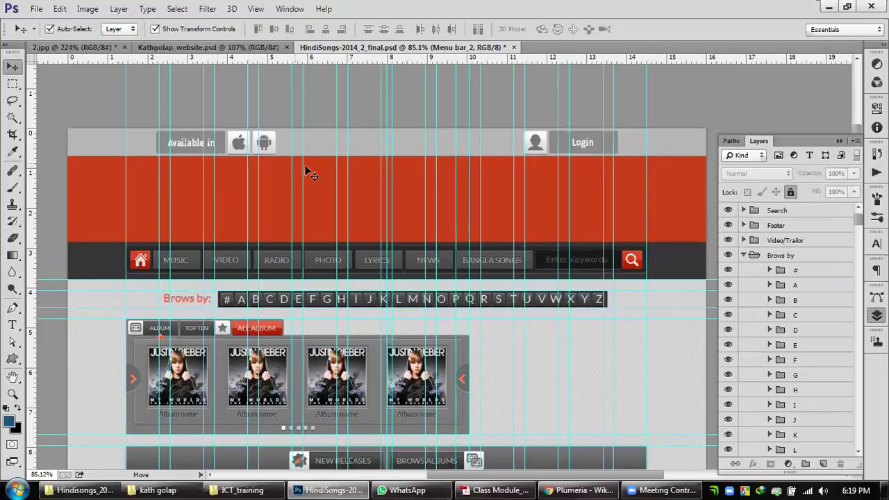
pyautogui.click(728, 210)
pyautogui.click(728, 211)
pyautogui.click(727, 211)
pyautogui.click(727, 210)
# Step: Hide the Footer group and briefly expand it to check the layers inside
pyautogui.click(727, 225)
pyautogui.click(743, 226)
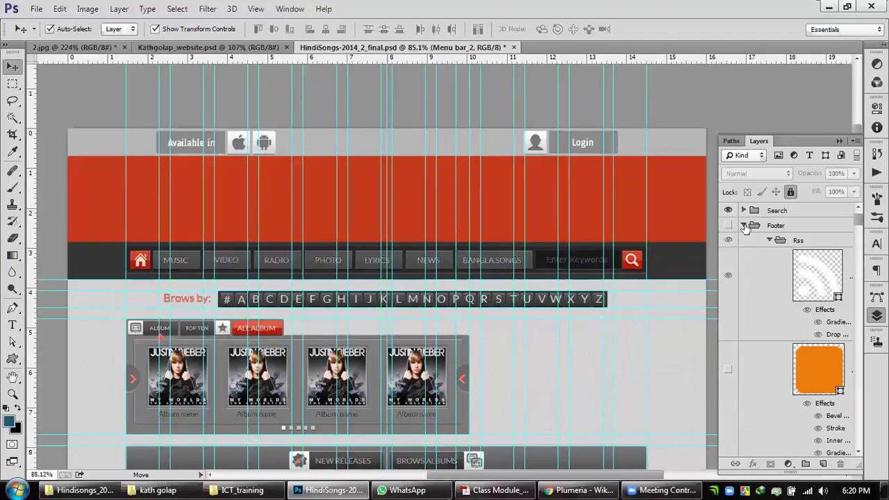
pyautogui.click(743, 225)
pyautogui.click(727, 226)
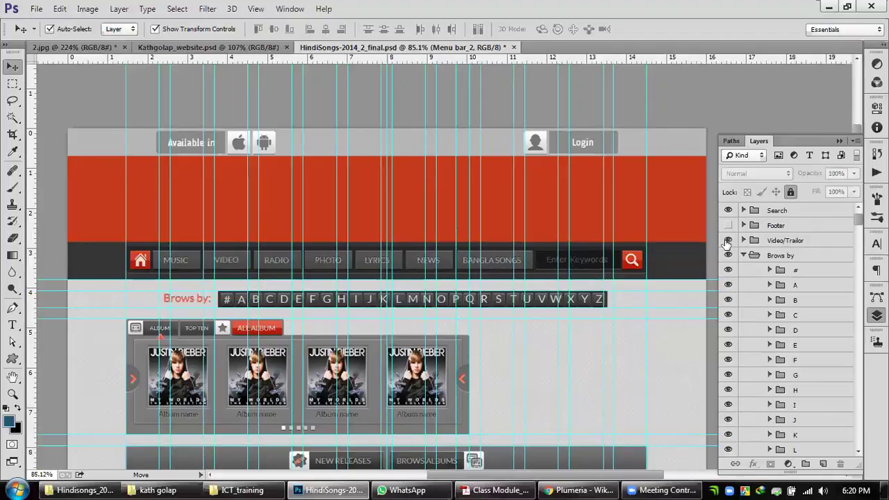
# Step: Collapse the layer groups from Brows by through New releases, Slider, LYRICS/SINGER PRO, PHOTOS, NEWS and Home to Banglasongs_btn
pyautogui.click(743, 255)
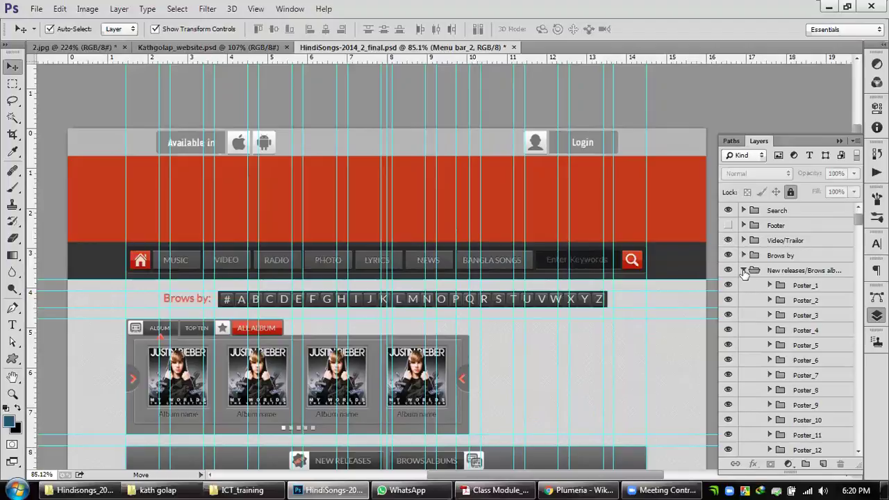
pyautogui.click(744, 286)
pyautogui.click(744, 285)
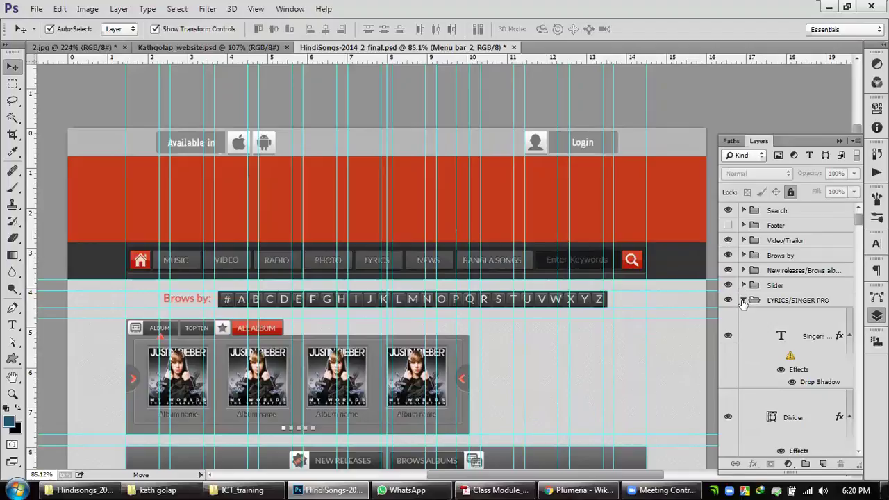
pyautogui.click(744, 300)
pyautogui.click(744, 316)
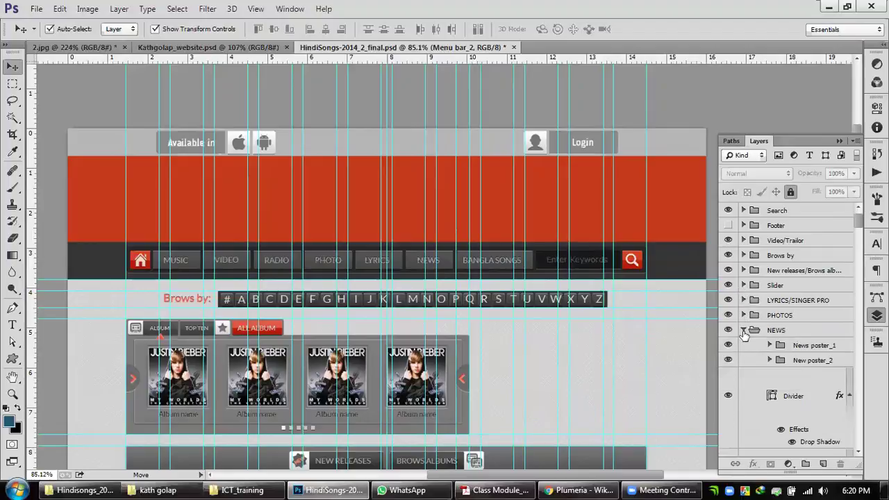
pyautogui.click(744, 330)
pyautogui.click(744, 346)
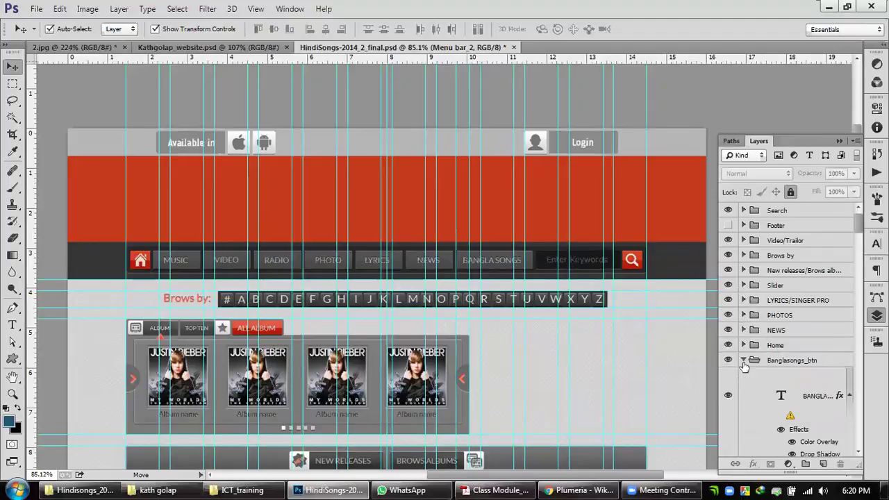
pyautogui.click(744, 360)
# Step: Collapse the News_btn, Lyrics_btn, Photo_btn, Radio_btn, Video_btn and Music_btn groups
pyautogui.scroll(-1, 745, 347)
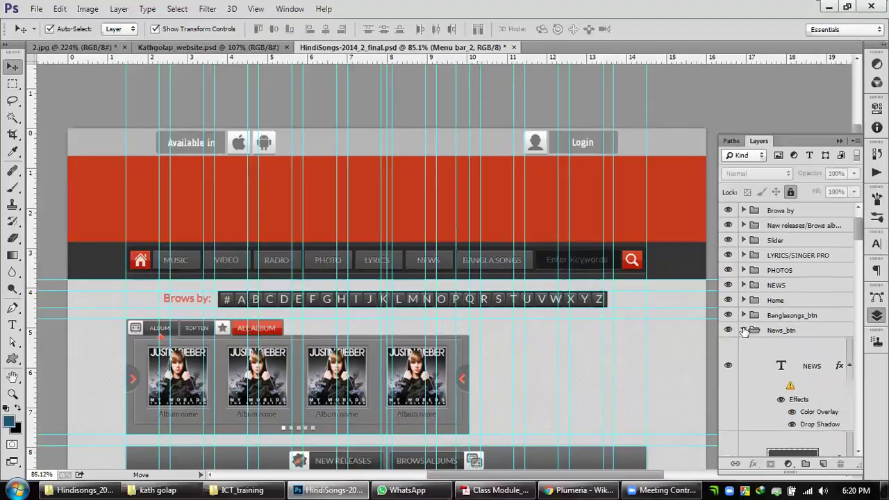
pyautogui.click(744, 330)
pyautogui.click(744, 345)
pyautogui.click(744, 359)
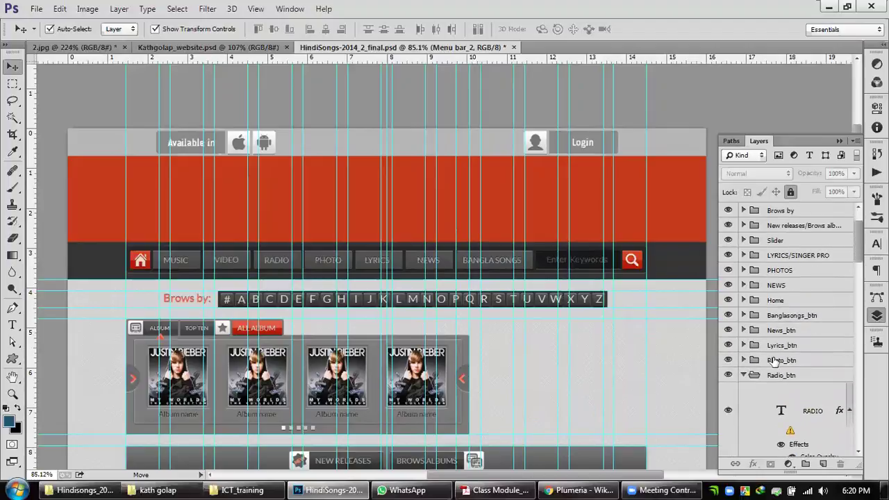
pyautogui.scroll(-2, 775, 361)
pyautogui.click(744, 315)
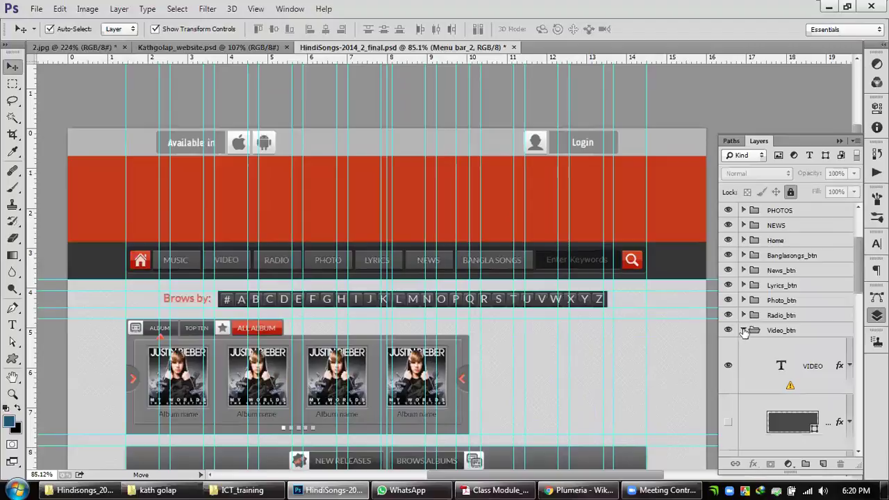
pyautogui.click(744, 330)
pyautogui.click(744, 345)
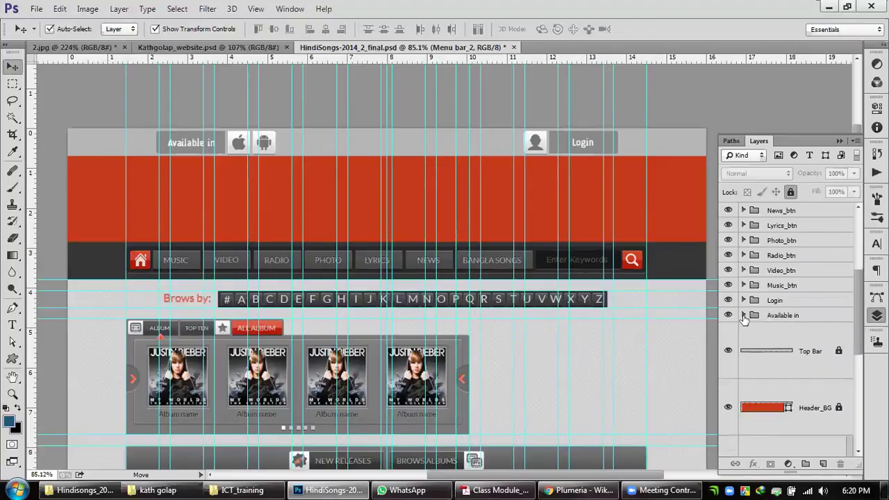
# Step: Look through the collapsed layer stack down to the background layers and back to its first group
pyautogui.scroll(-2, 771, 337)
pyautogui.scroll(-2, 770, 336)
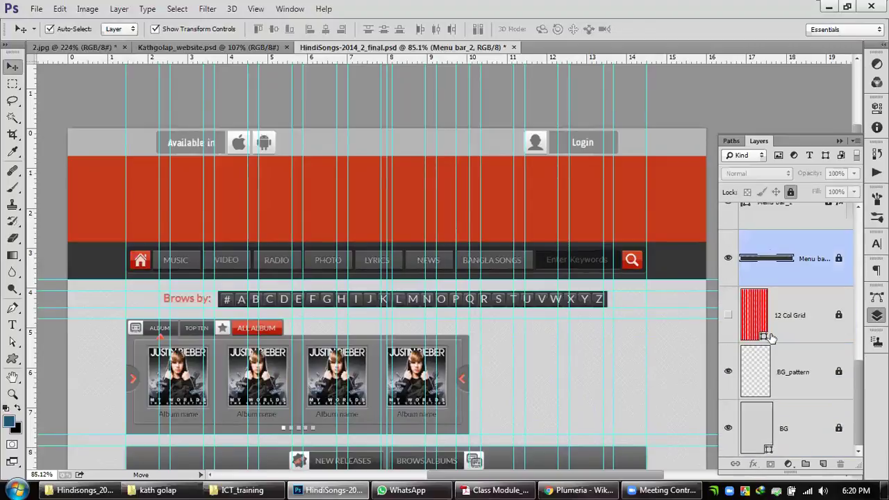
pyautogui.scroll(4, 772, 338)
pyautogui.scroll(5, 772, 339)
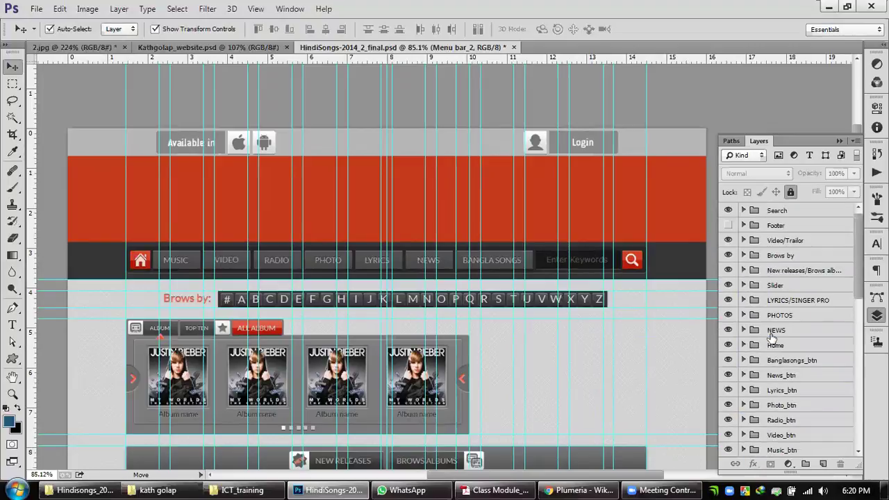
# Step: Show the Footer group again and check the layers inside the Search group, leaving that group collapsed
pyautogui.click(743, 210)
pyautogui.scroll(-2, 787, 271)
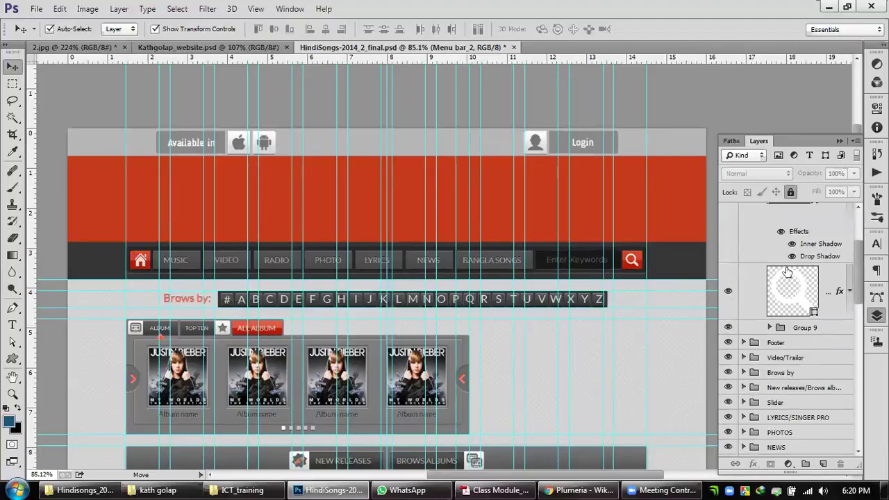
pyautogui.scroll(2, 786, 271)
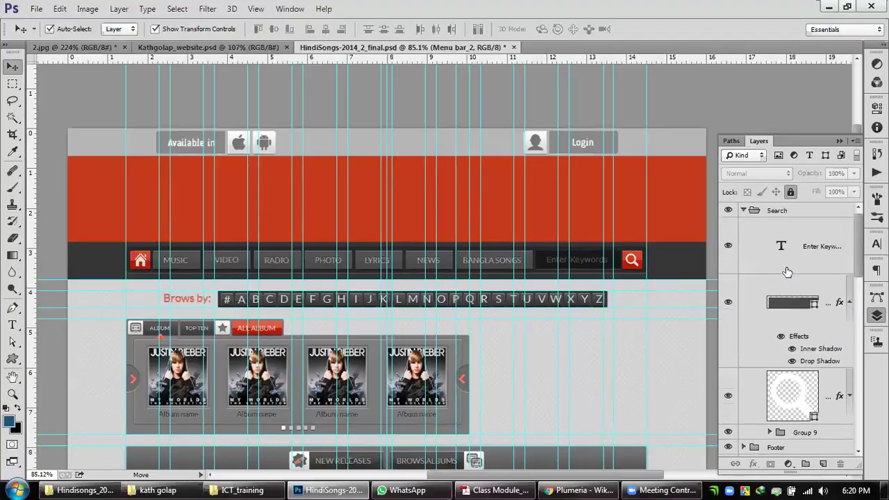
pyautogui.click(743, 210)
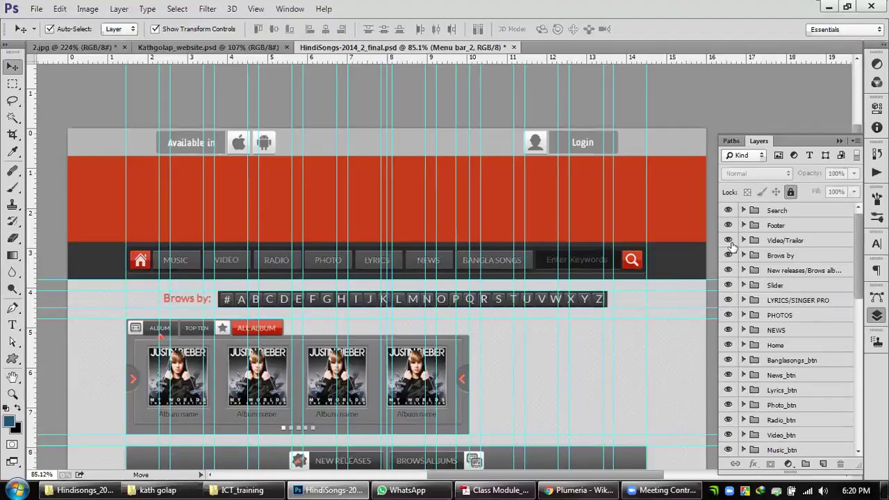
# Step: Look through the layers inside the Video/Trailor group, collapse its Poster_3 subgroup, and leave the Video/Trailor group collapsed
pyautogui.click(743, 240)
pyautogui.scroll(-5, 771, 290)
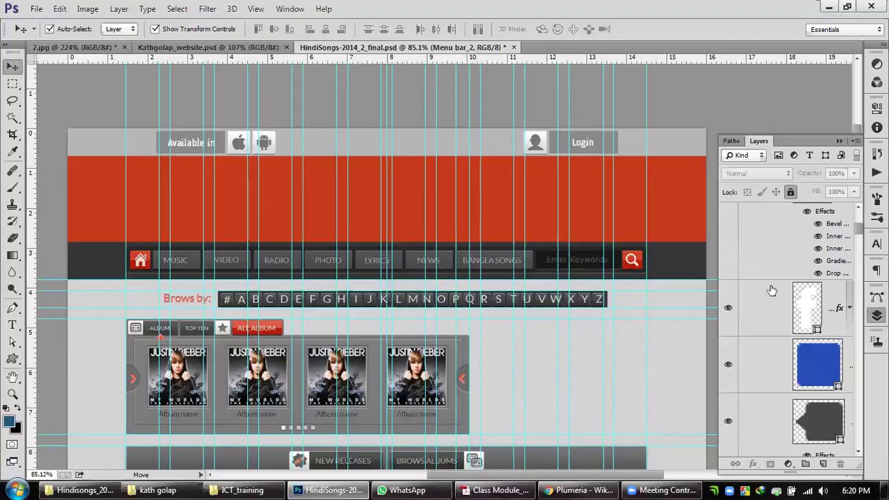
pyautogui.scroll(5, 772, 290)
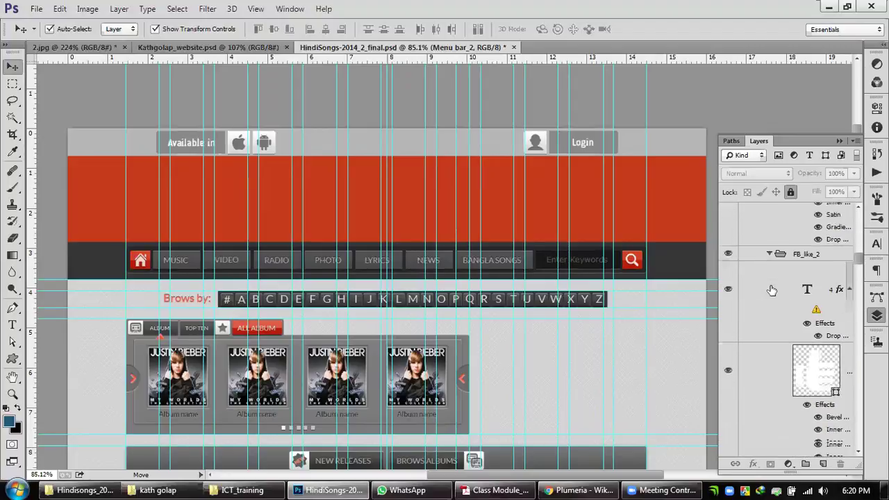
pyautogui.scroll(-8, 771, 290)
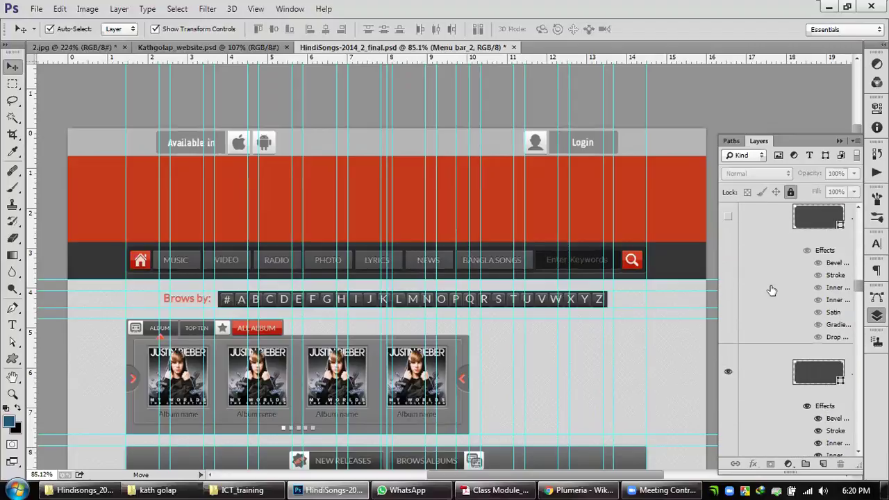
pyautogui.scroll(8, 772, 290)
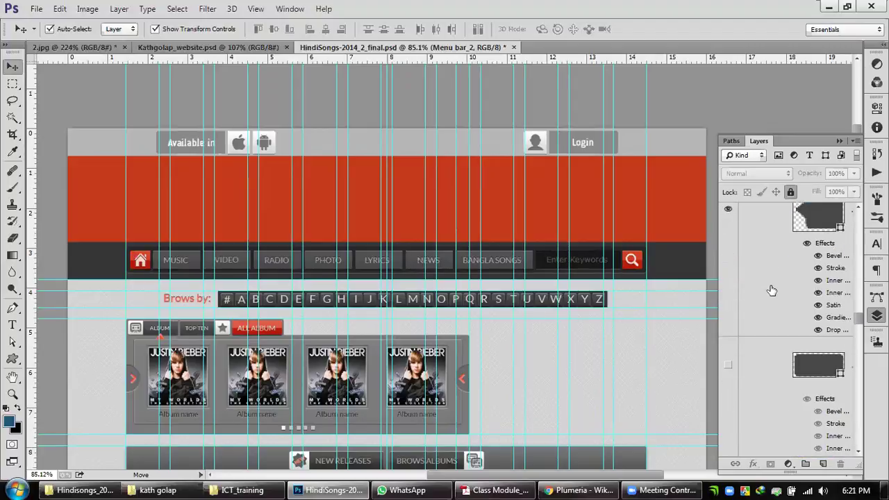
pyautogui.scroll(-5, 771, 290)
pyautogui.scroll(2, 795, 246)
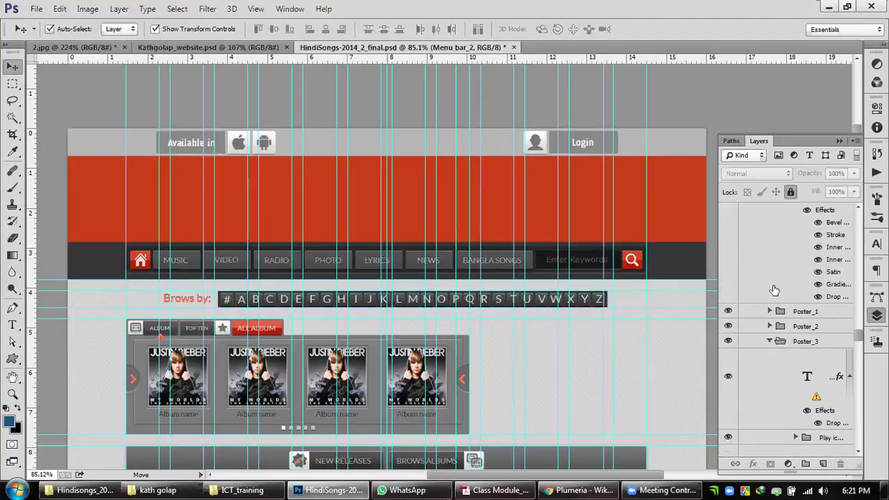
pyautogui.click(770, 341)
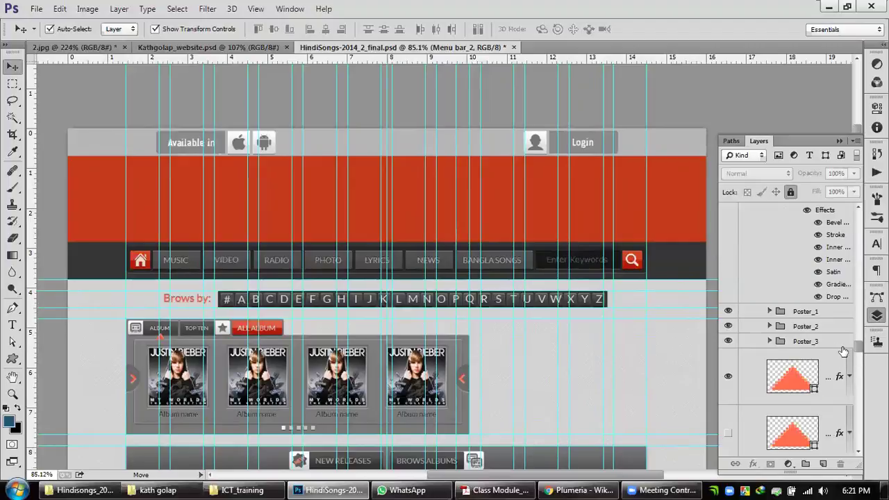
pyautogui.moveTo(859, 351); pyautogui.dragTo(861, 221)
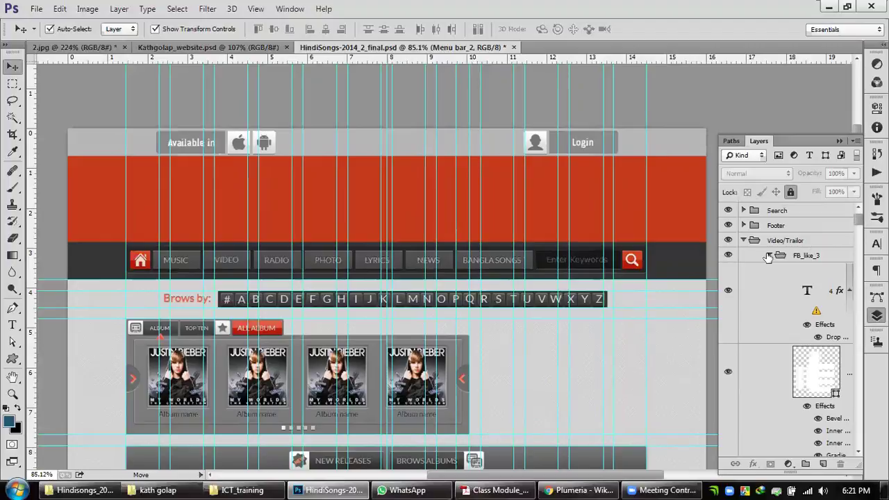
pyautogui.click(743, 240)
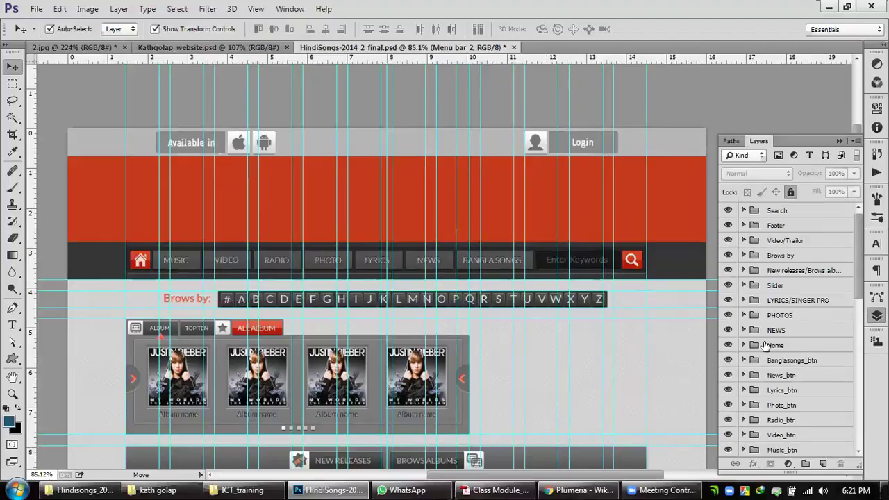
# Step: Lock the Footer_BG and Footer_Pattern layers behind the social icons in the HindiSongs page footer
pyautogui.moveTo(501, 397); pyautogui.dragTo(504, 300)
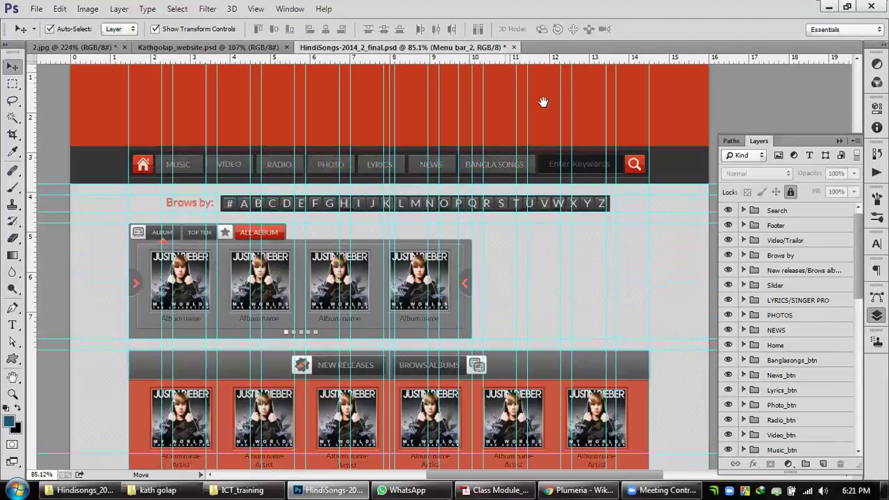
pyautogui.moveTo(555, 218); pyautogui.dragTo(560, 111)
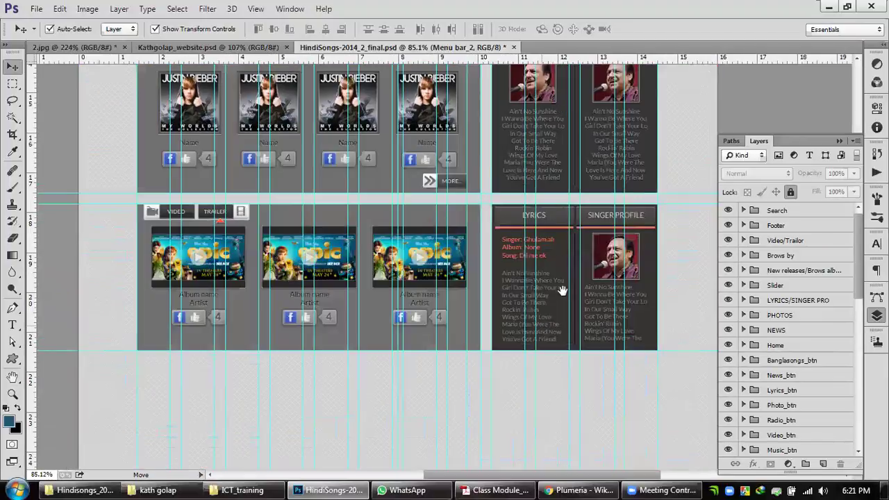
pyautogui.scroll(-10, 312, 311)
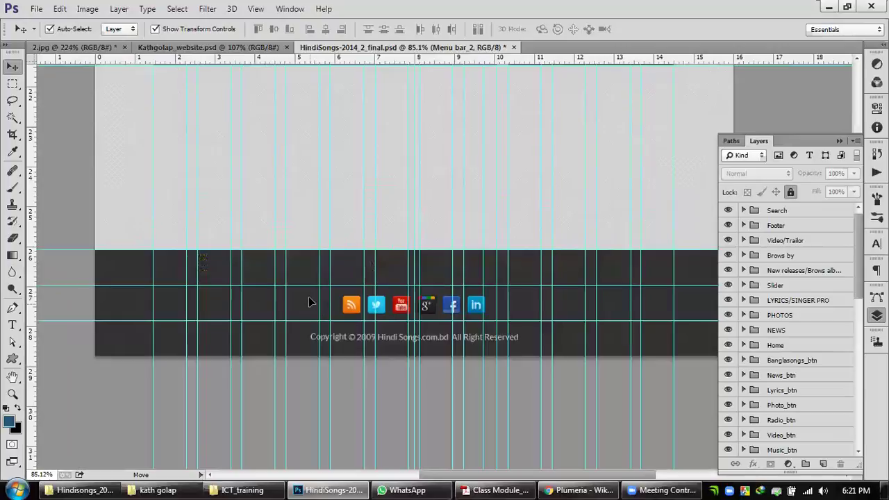
pyautogui.click(309, 300)
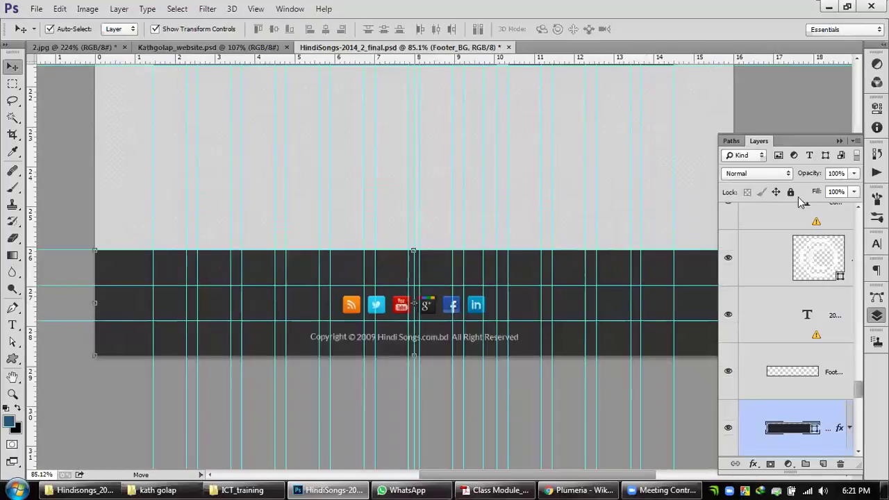
pyautogui.click(573, 394)
pyautogui.moveTo(573, 395)
pyautogui.mouseDown()
pyautogui.moveTo(309, 264)
pyautogui.moveTo(306, 276)
pyautogui.mouseUp()
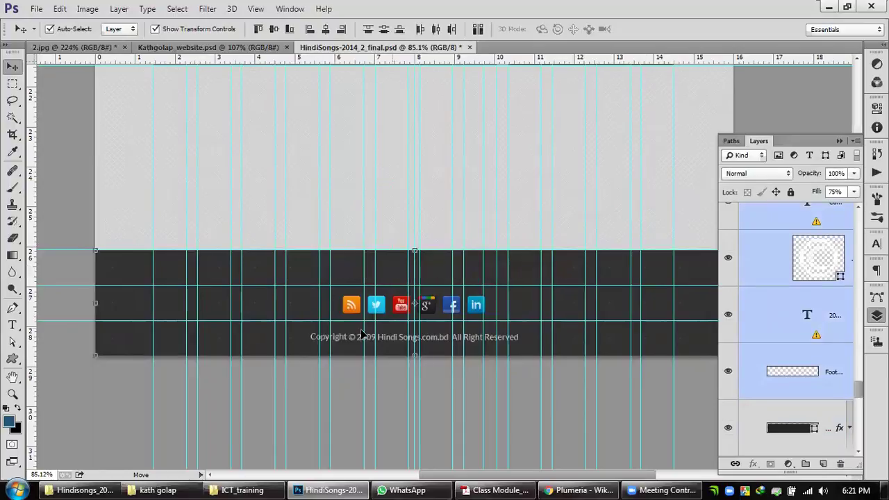
pyautogui.click(335, 397)
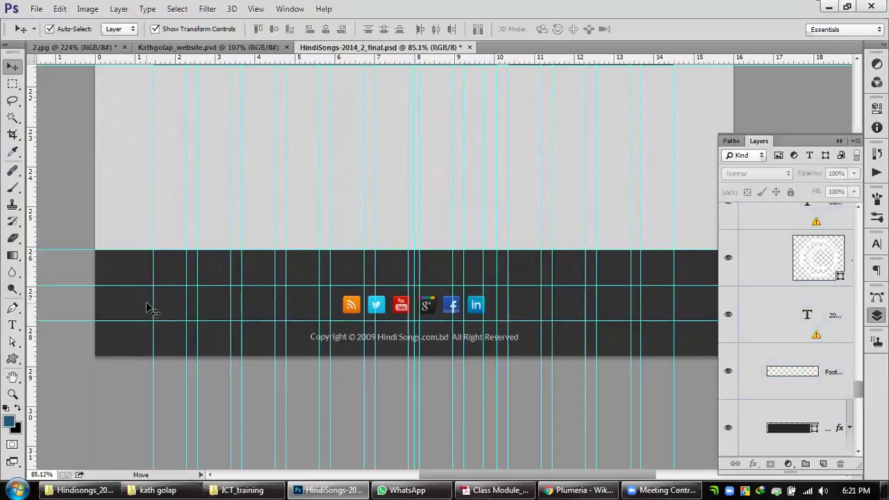
pyautogui.click(115, 292)
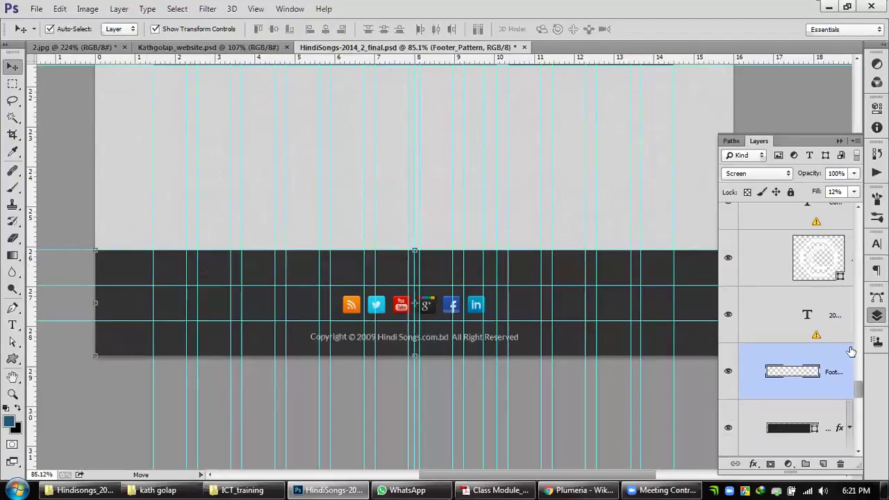
pyautogui.click(790, 192)
pyautogui.click(535, 402)
pyautogui.moveTo(414, 326)
pyautogui.mouseDown()
pyautogui.moveTo(363, 287)
pyautogui.moveTo(414, 327)
pyautogui.mouseUp()
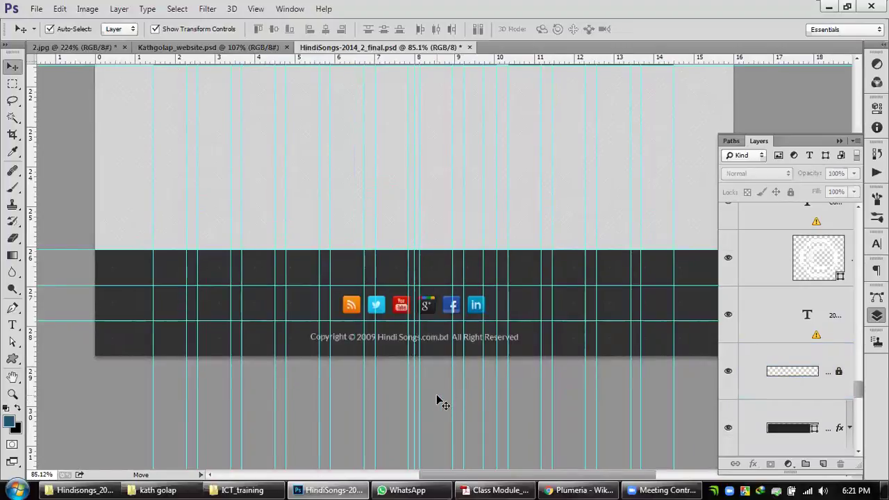
# Step: Copy the HindiSongs footer's social icons and copyright line into Kathgolap_website.psd, placing them in the middle of the green footer
pyautogui.moveTo(518, 403); pyautogui.dragTo(307, 279)
pyautogui.moveTo(373, 160); pyautogui.dragTo(368, 180)
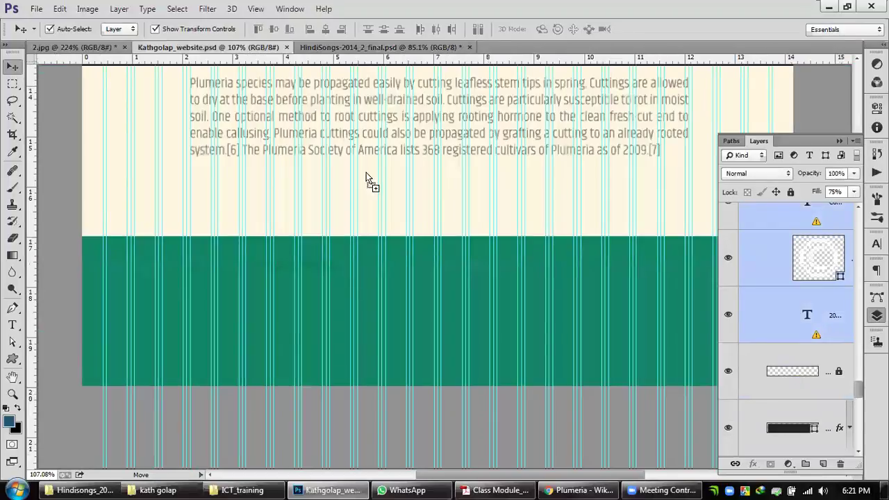
pyautogui.moveTo(473, 316); pyautogui.dragTo(531, 310)
pyautogui.click(841, 141)
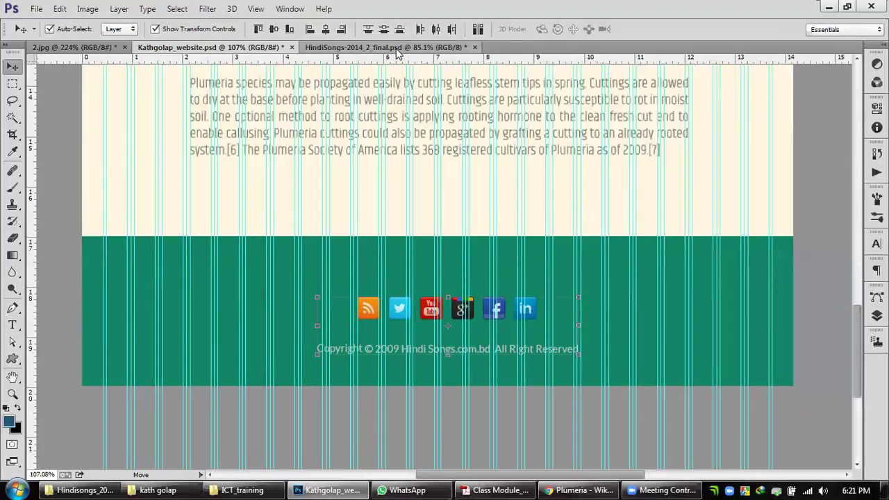
# Step: Close HindiSongs-2014_2_final.psd without saving its changes
pyautogui.click(451, 47)
pyautogui.click(475, 48)
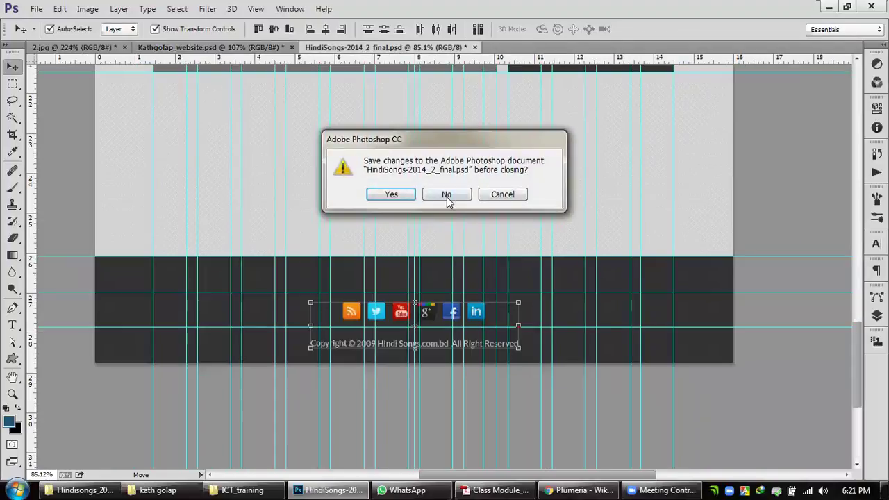
pyautogui.click(448, 194)
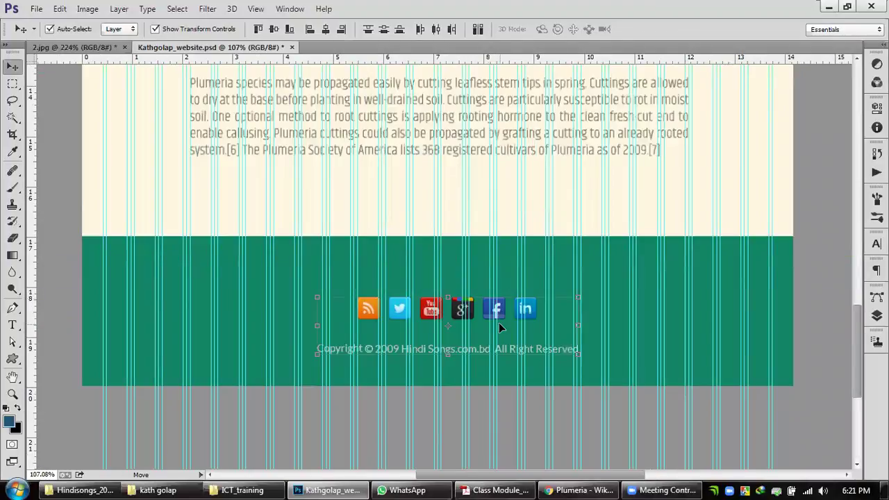
# Step: Examine the placed social icons and copyright line up close and in relation to the whole page, leaving them deselected
pyautogui.scroll(5, 506, 331)
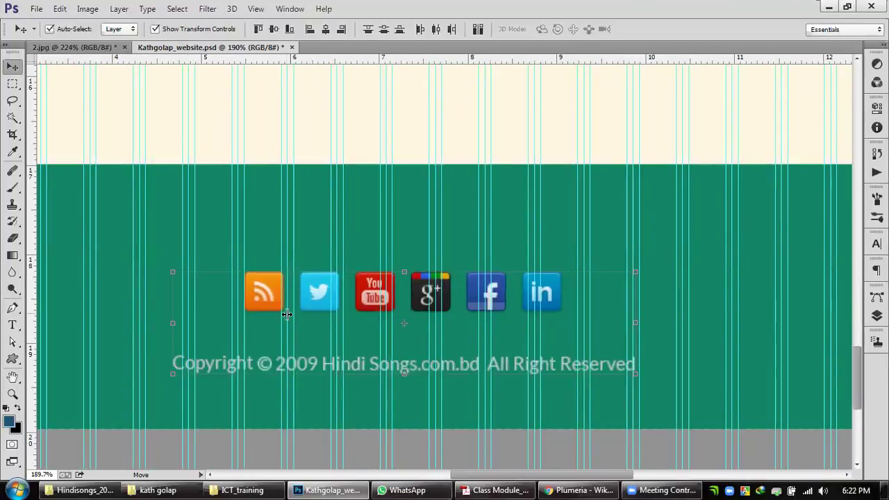
pyautogui.scroll(-3, 416, 299)
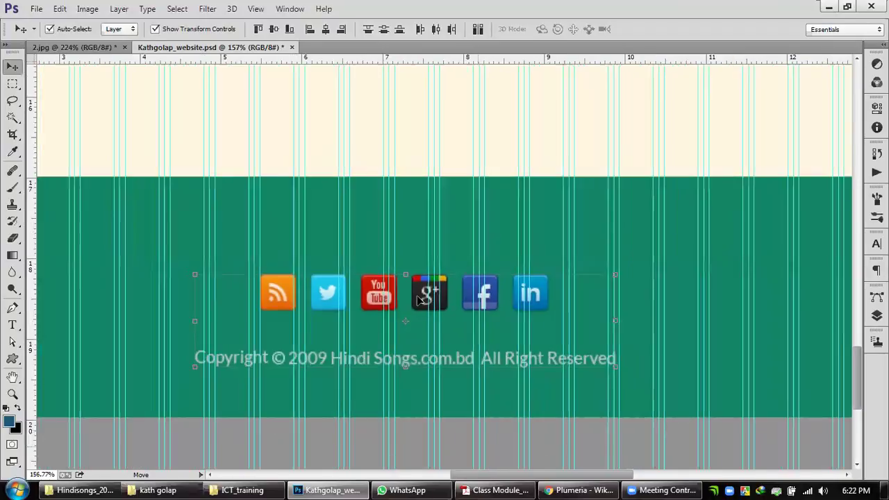
pyautogui.scroll(1, 450, 304)
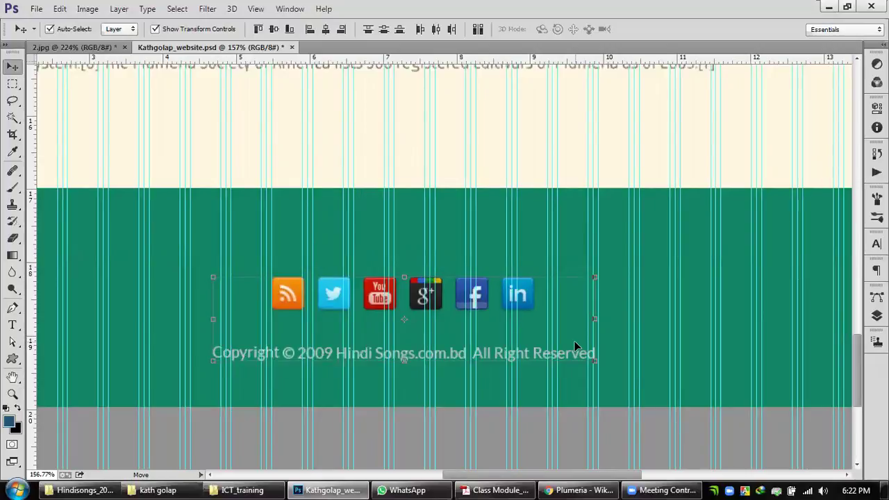
pyautogui.scroll(-5, 590, 248)
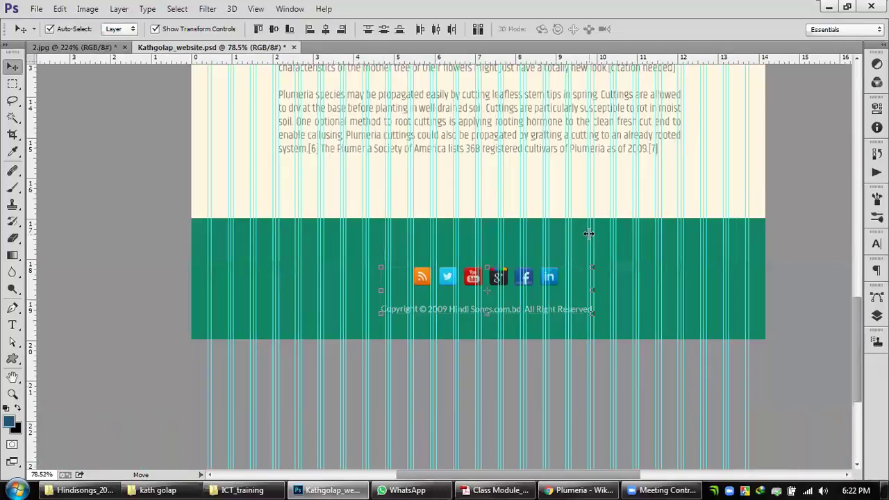
pyautogui.scroll(3, 471, 268)
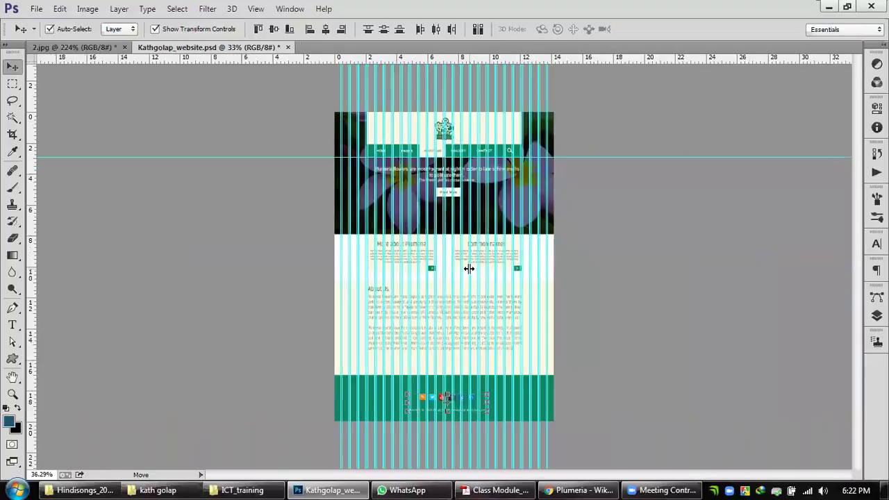
pyautogui.scroll(-3, 486, 334)
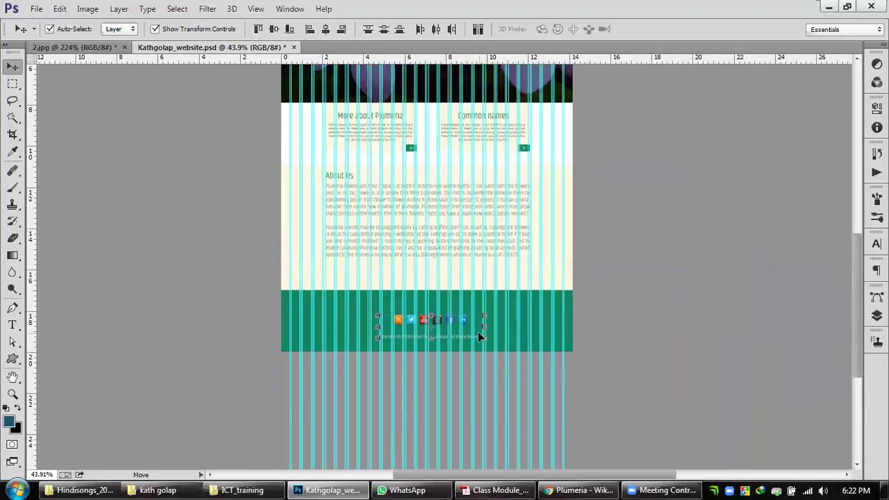
pyautogui.scroll(3, 478, 337)
pyautogui.click(525, 342)
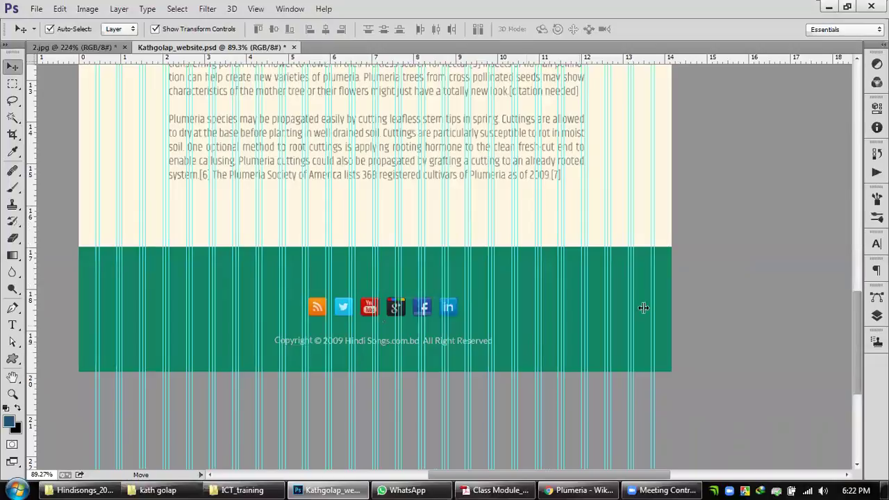
# Step: Group the layers of the green footer's social icons and copyright line, and name the group Footer
pyautogui.click(877, 316)
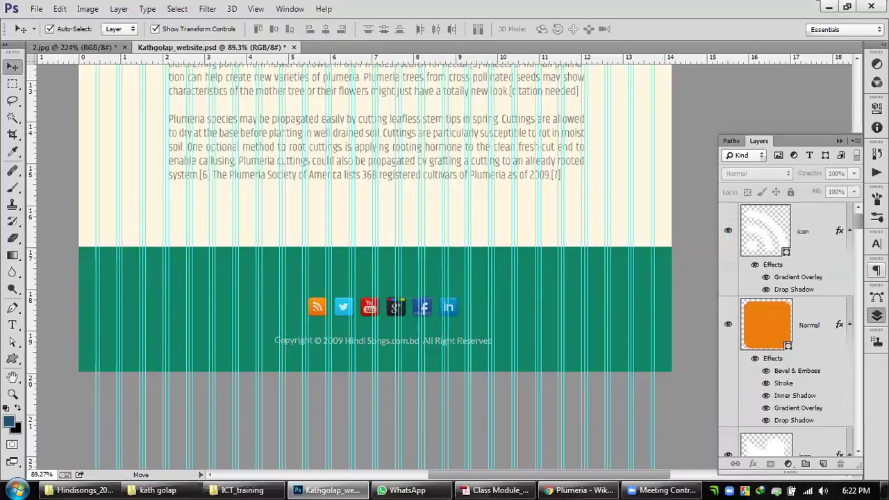
pyautogui.scroll(-2, 861, 302)
pyautogui.moveTo(861, 302); pyautogui.dragTo(856, 210)
pyautogui.moveTo(510, 394); pyautogui.dragTo(351, 303)
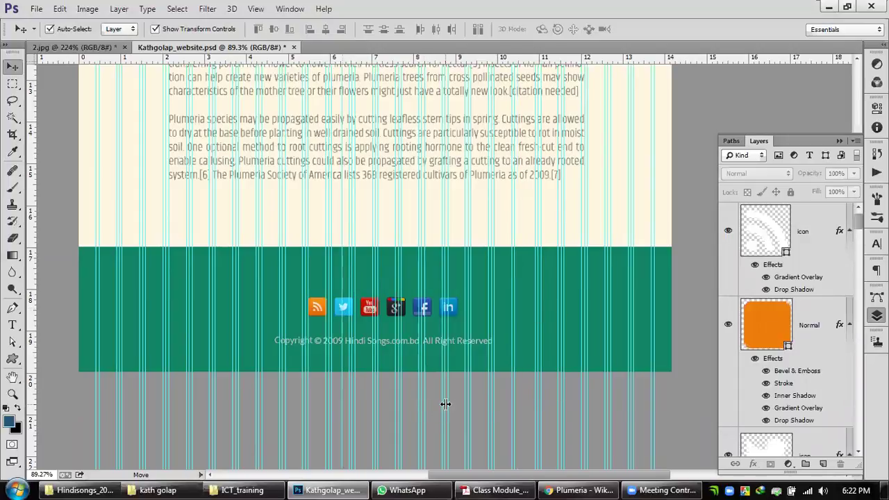
pyautogui.moveTo(457, 370); pyautogui.dragTo(288, 297)
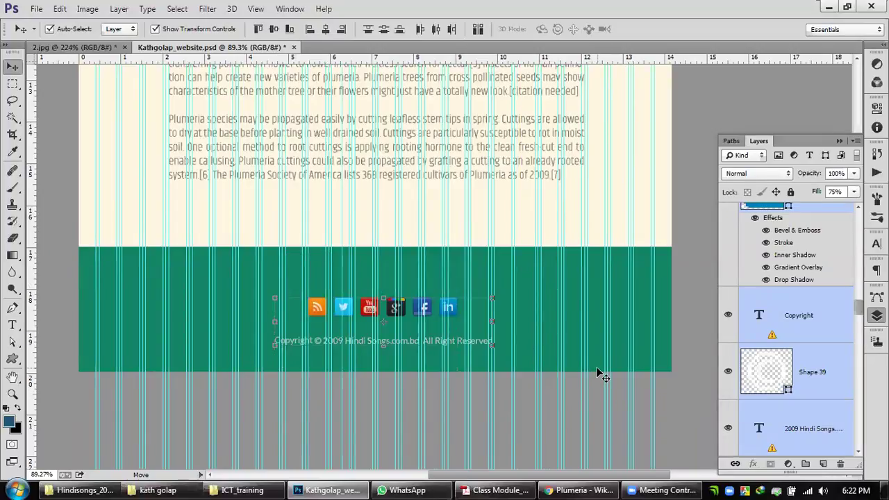
pyautogui.hotkey('ctrl', 'g')
pyautogui.doubleClick(780, 210)
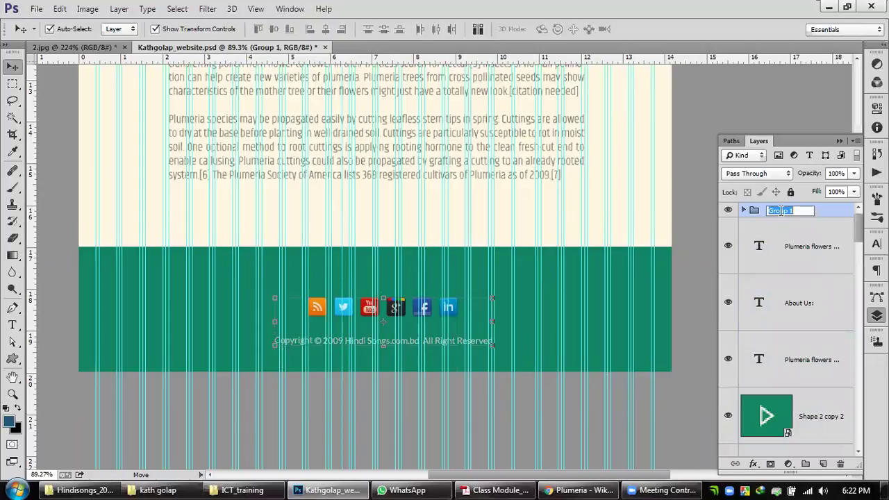
pyautogui.write('Footer')
pyautogui.press('Return')
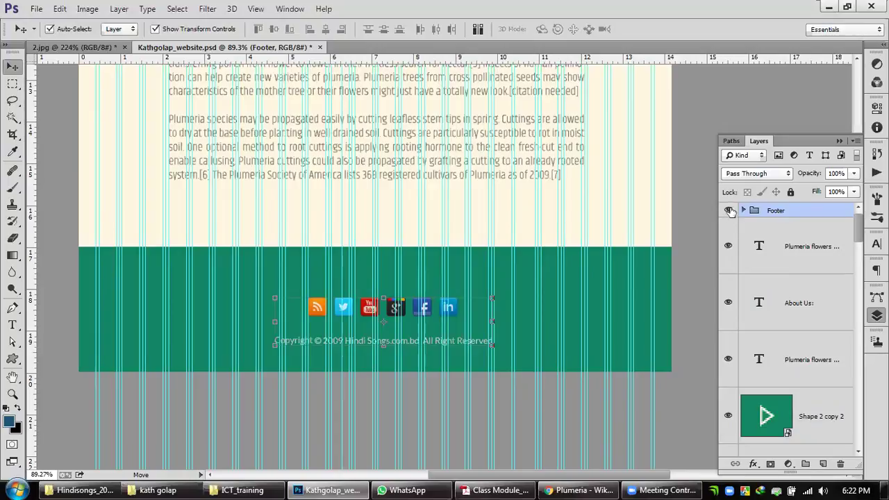
pyautogui.click(598, 407)
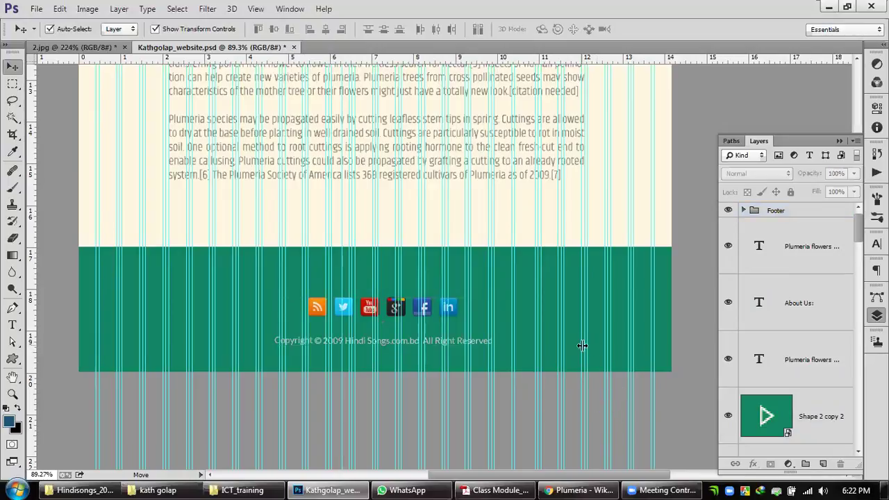
# Step: Unlock the green Footer shape layer and shrink it from its lower edge to about 78% of its height, keeping the full width
pyautogui.scroll(-5, 805, 333)
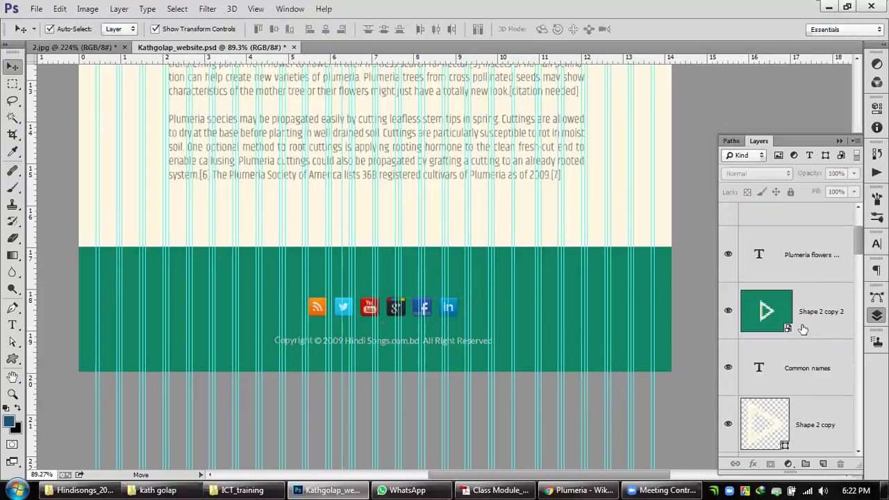
pyautogui.scroll(-5, 810, 334)
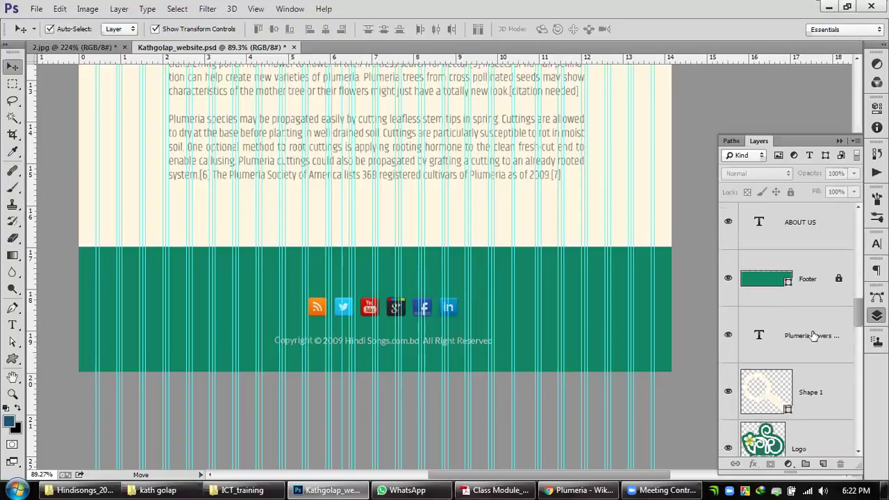
pyautogui.click(817, 279)
pyautogui.click(790, 192)
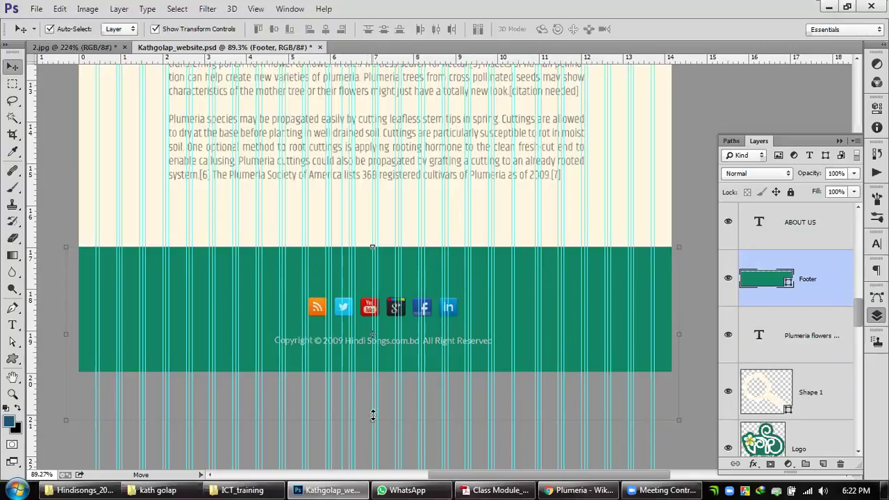
pyautogui.moveTo(372, 416); pyautogui.dragTo(373, 376)
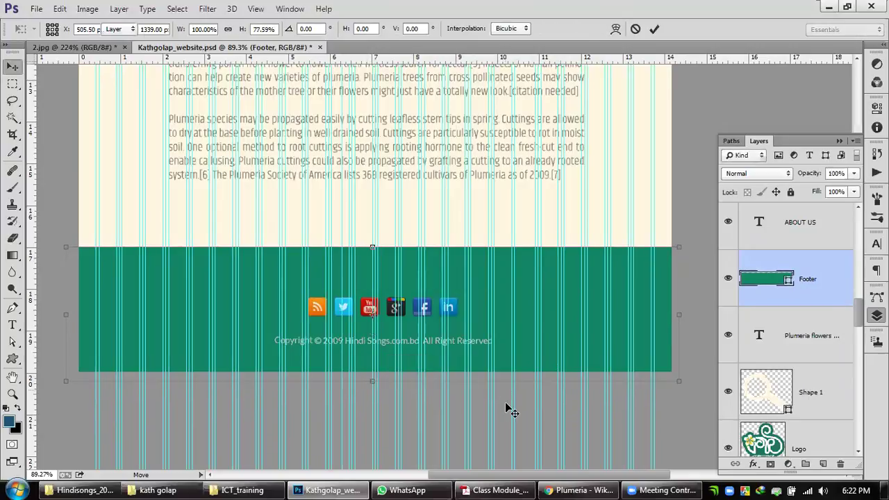
pyautogui.press('Return')
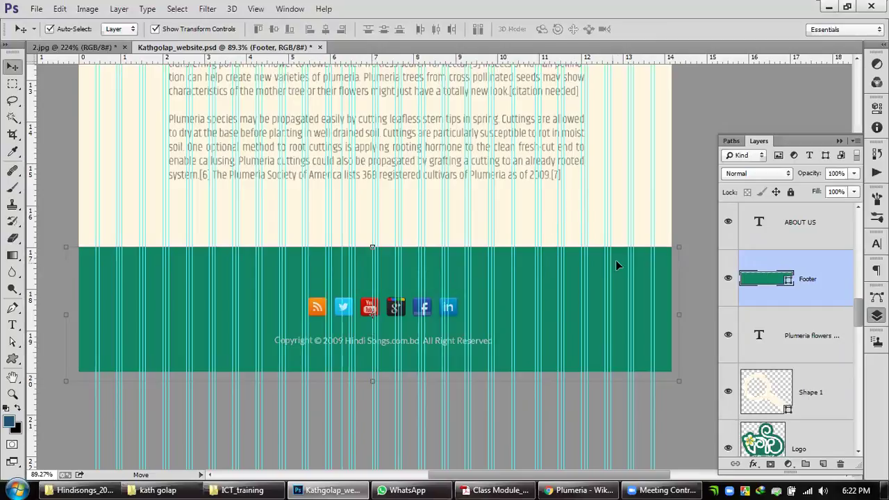
# Step: Change the Footer shape's fill to the darker green #0e7154
pyautogui.doubleClick(789, 280)
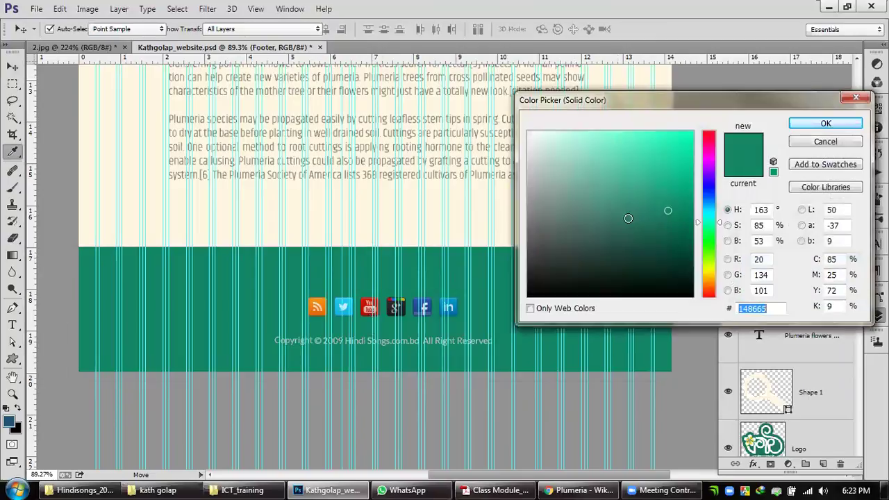
pyautogui.click(671, 221)
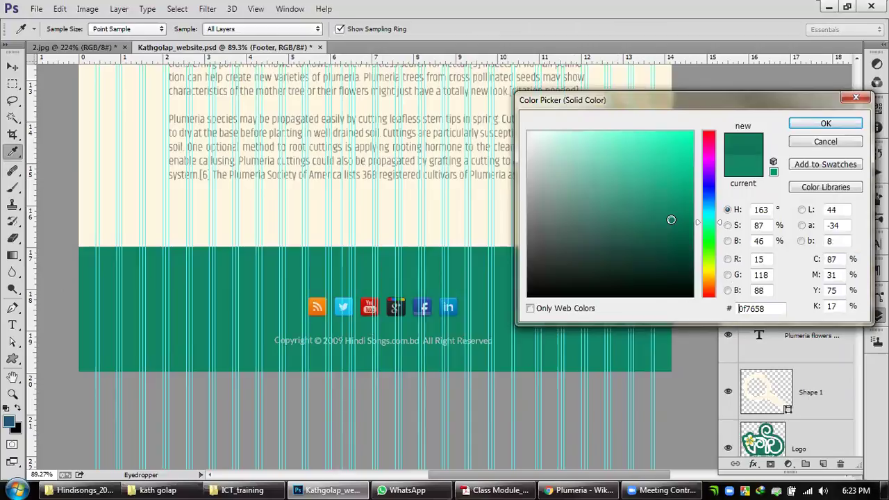
pyautogui.click(673, 224)
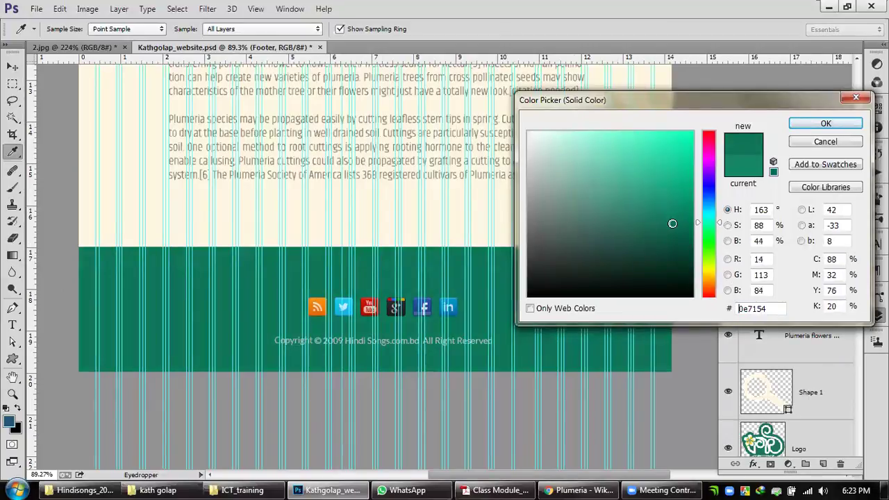
# Step: Apply the dark green fill 0e7154 to the Footer shape and deselect it
pyautogui.click(813, 128)
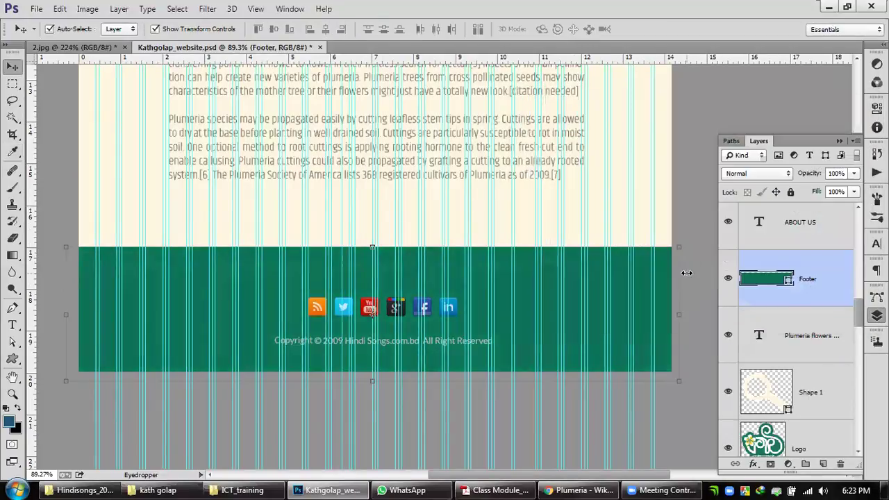
pyautogui.click(691, 213)
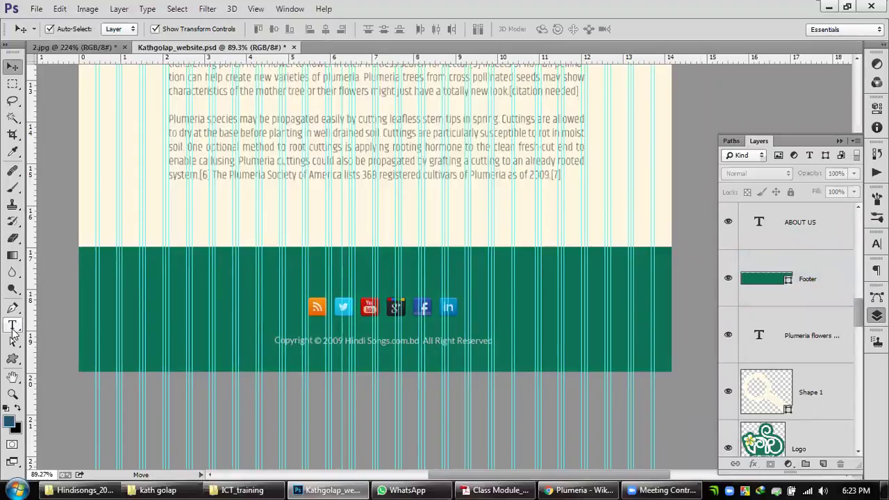
# Step: Draw a rectangle about 1029 by 64 px across the full page width, overlapping the footer's top edge
pyautogui.click(13, 359)
pyautogui.click(77, 353)
pyautogui.moveTo(76, 223); pyautogui.dragTo(673, 261)
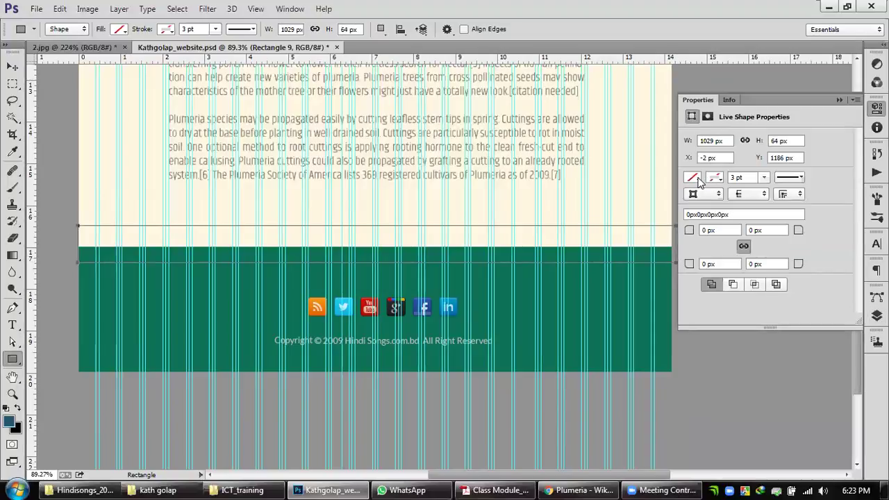
# Step: Fill the new rectangle with the footer's dark green, 0e7154, sampled from the page
pyautogui.click(692, 178)
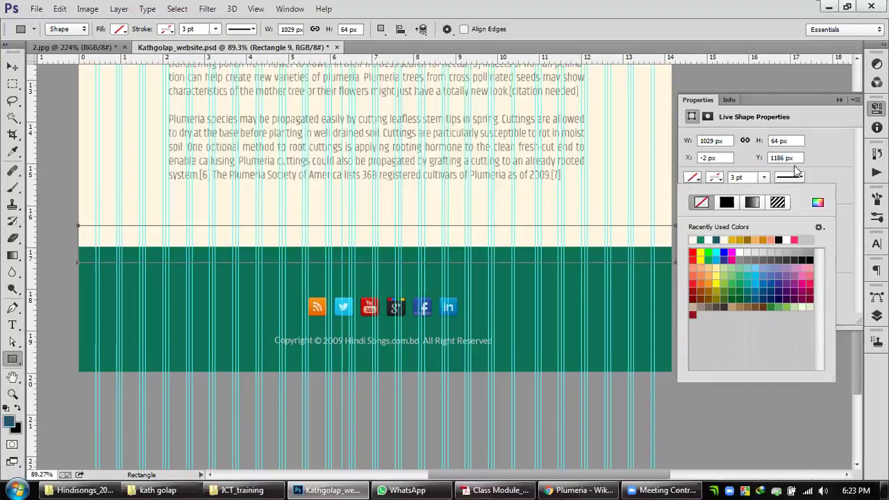
pyautogui.click(817, 202)
pyautogui.click(504, 295)
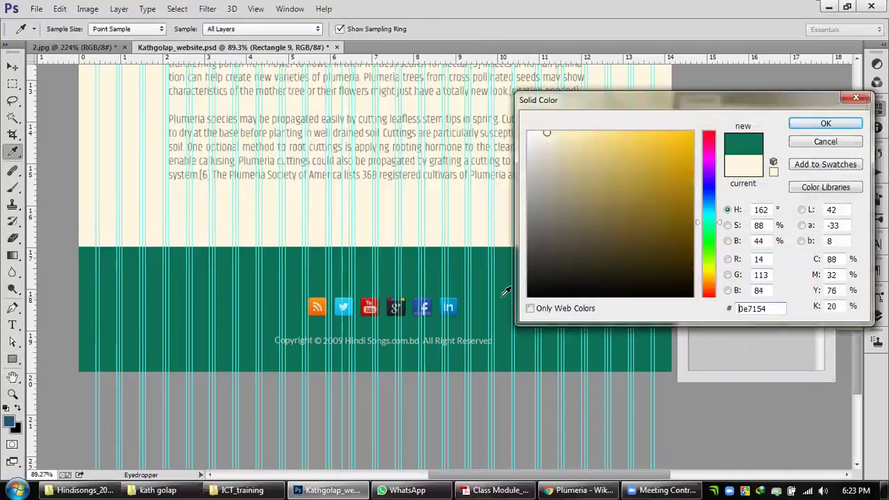
pyautogui.click(824, 123)
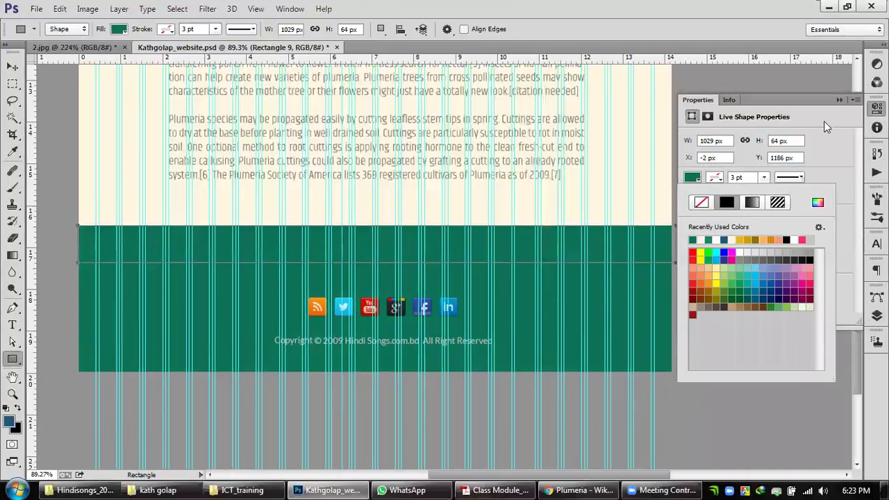
pyautogui.click(839, 99)
# Step: Change the new rectangle's fill to the lighter green 148665 sampled from the navigation bar
pyautogui.scroll(-1, 585, 186)
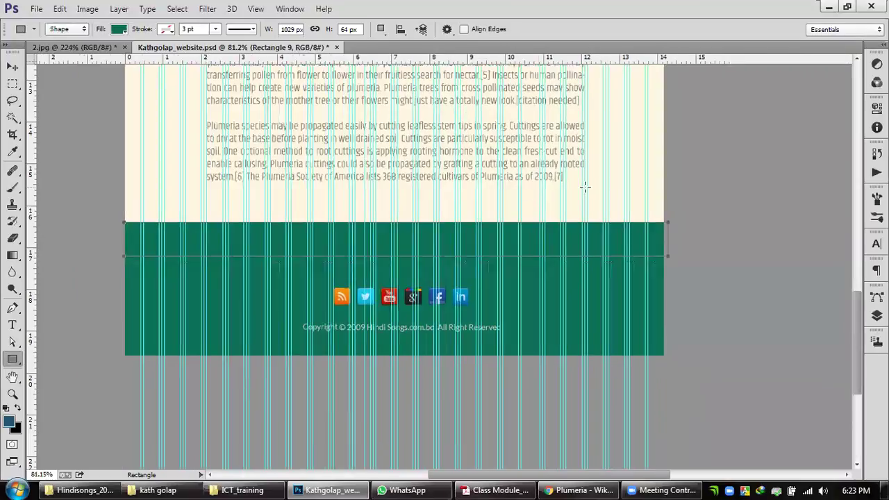
pyautogui.scroll(-1, 584, 186)
pyautogui.scroll(2, 568, 143)
pyautogui.click(12, 66)
pyautogui.scroll(-1, 524, 203)
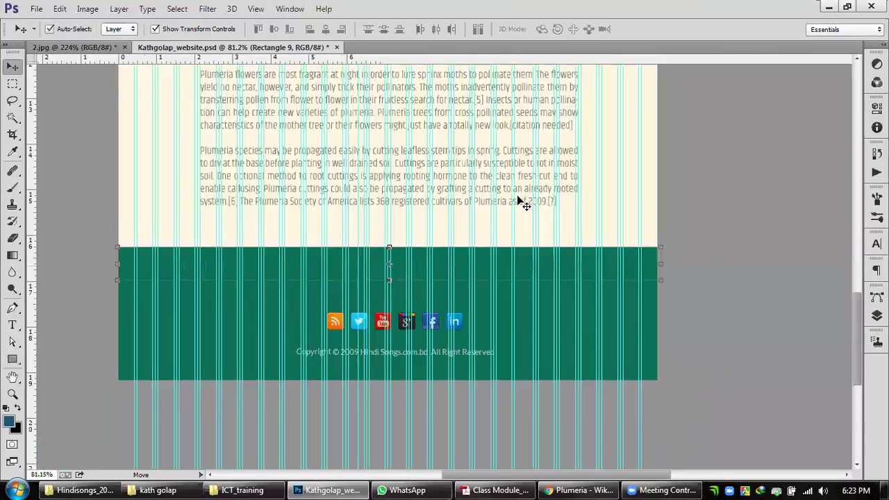
pyautogui.scroll(-1, 524, 202)
pyautogui.moveTo(524, 202); pyautogui.dragTo(540, 335)
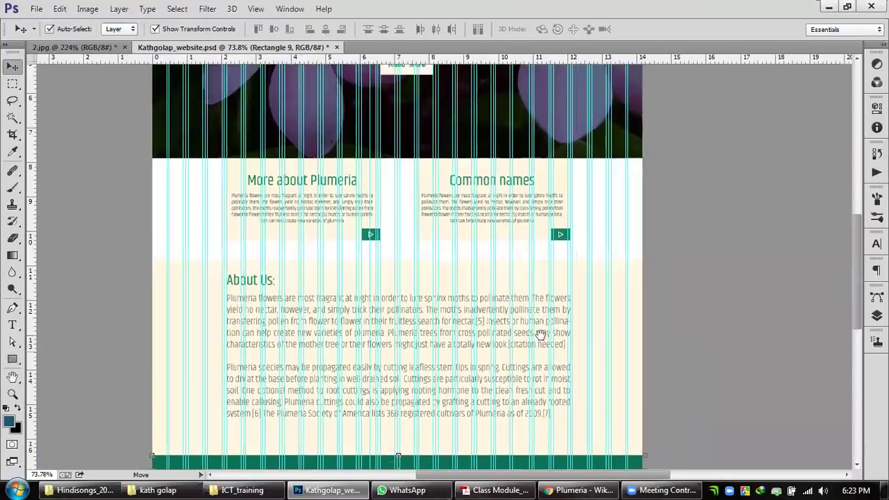
pyautogui.scroll(3, 534, 168)
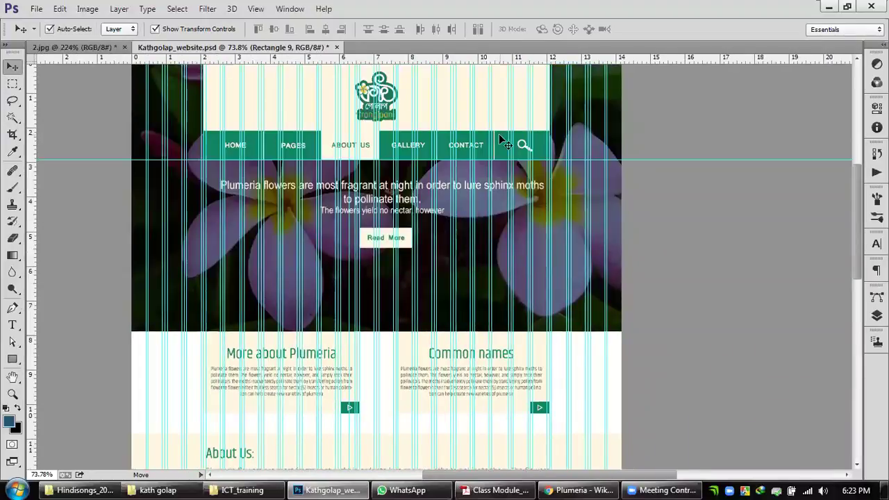
pyautogui.click(876, 315)
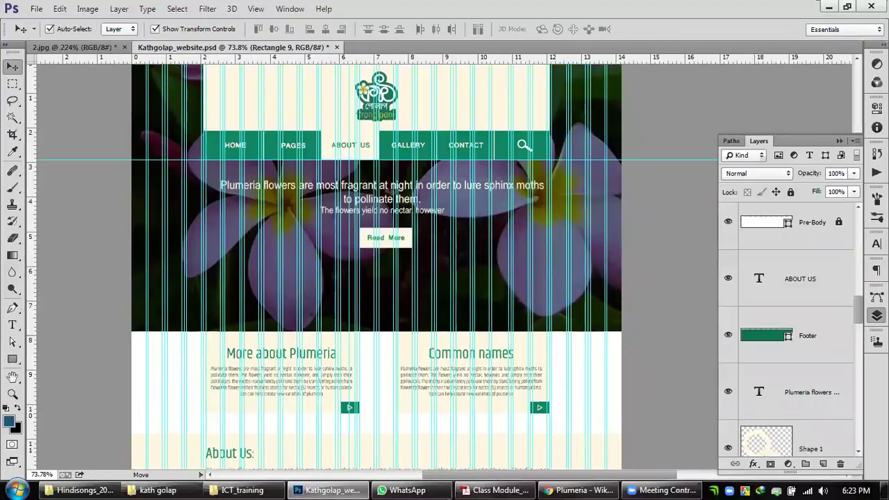
pyautogui.scroll(5, 829, 292)
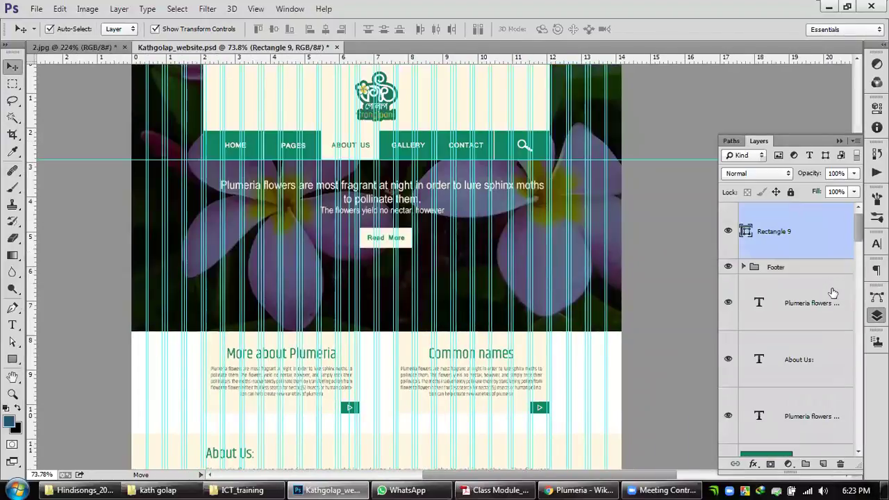
pyautogui.doubleClick(746, 233)
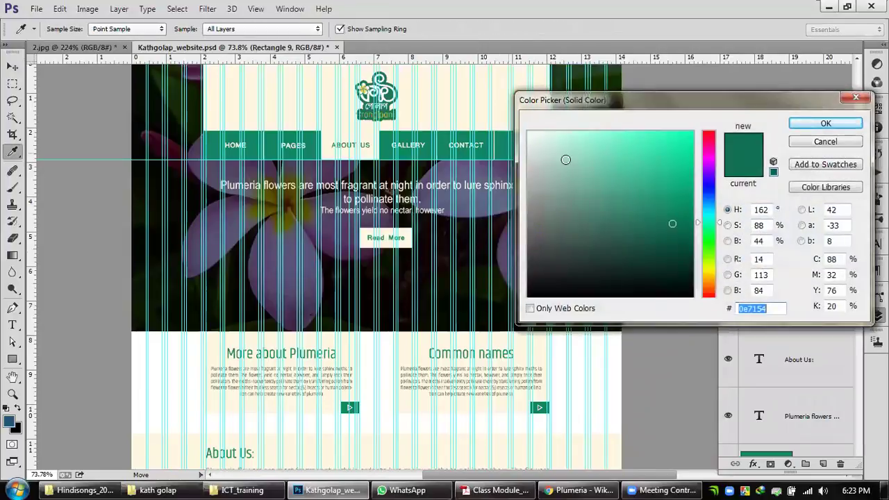
pyautogui.click(448, 141)
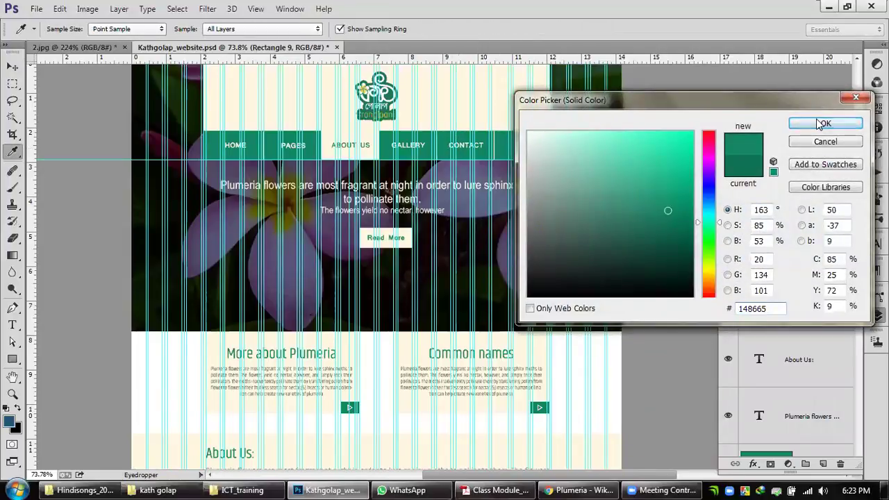
pyautogui.click(824, 124)
# Step: Hide the guides and other extras over the page and collapse the Layers panel
pyautogui.scroll(-3, 700, 271)
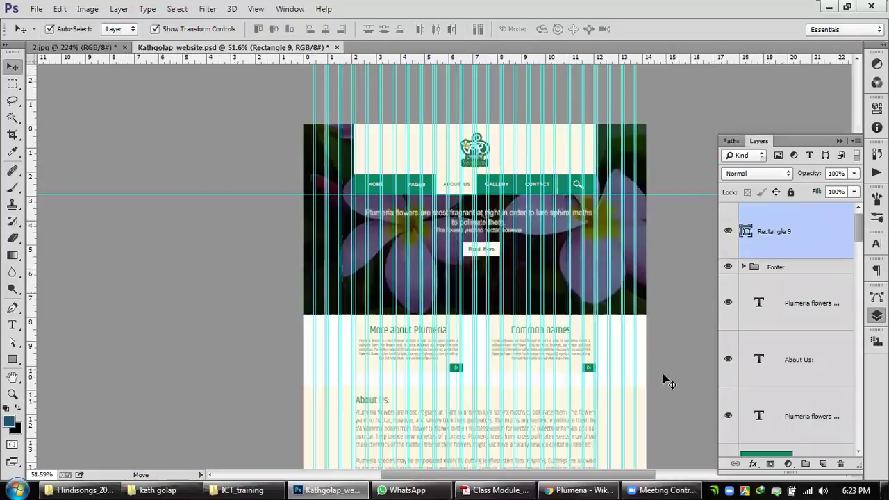
pyautogui.scroll(-5, 640, 182)
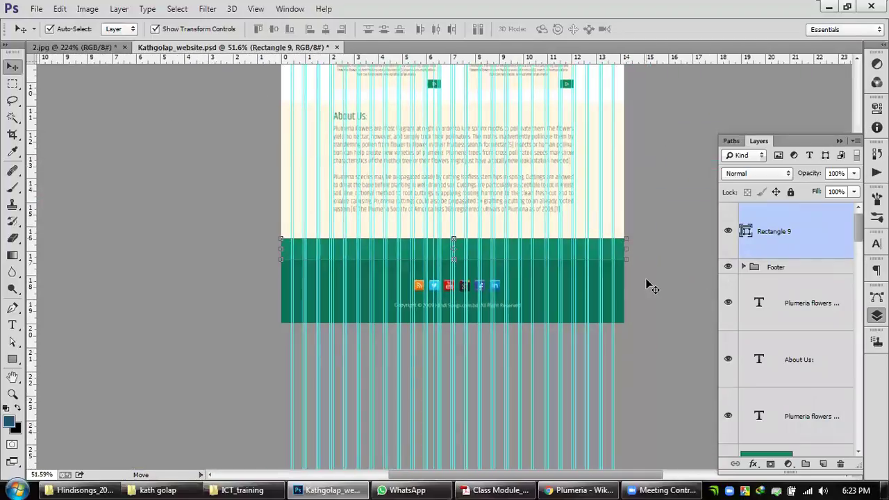
pyautogui.scroll(3, 646, 284)
pyautogui.scroll(1, 652, 286)
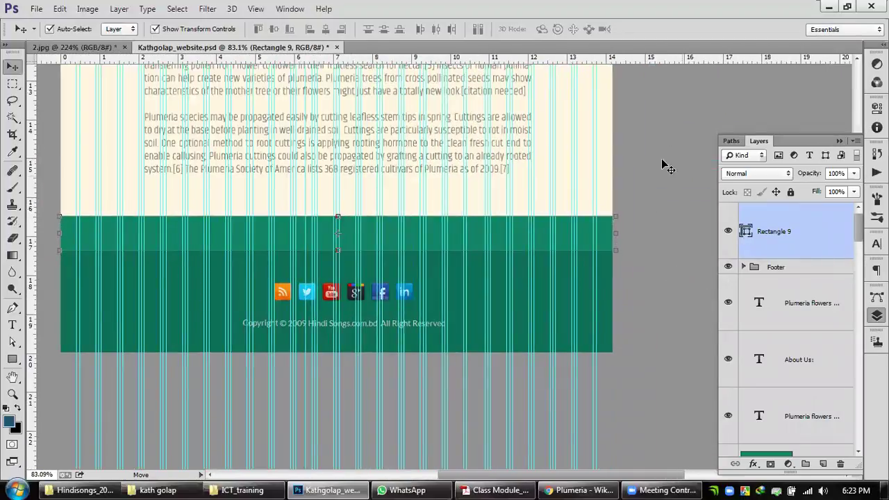
pyautogui.click(255, 9)
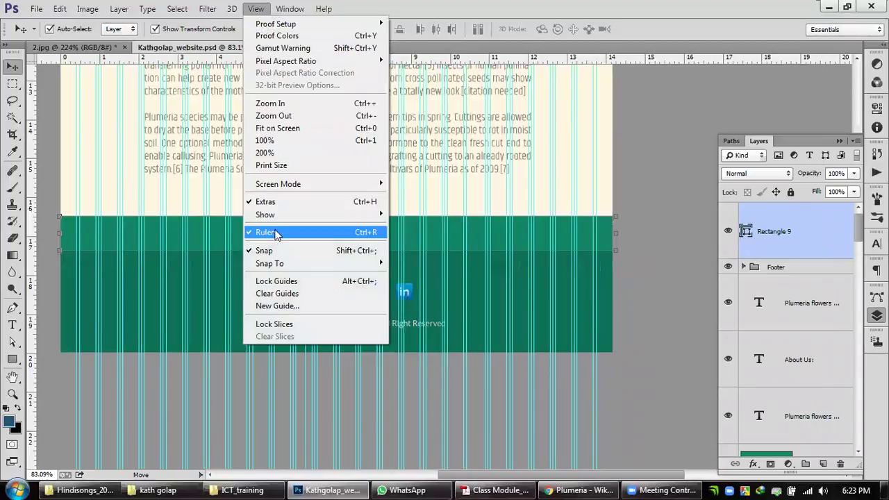
pyautogui.click(270, 202)
pyautogui.click(646, 322)
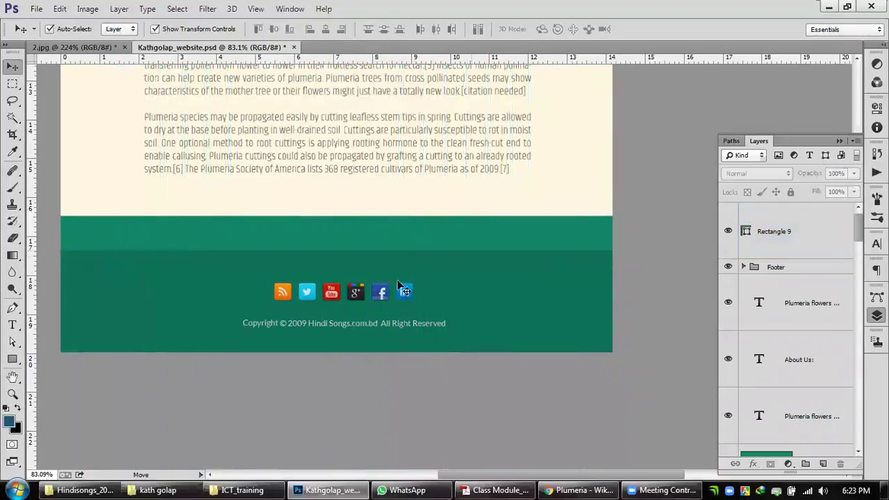
pyautogui.moveTo(452, 282); pyautogui.dragTo(465, 278)
pyautogui.click(840, 141)
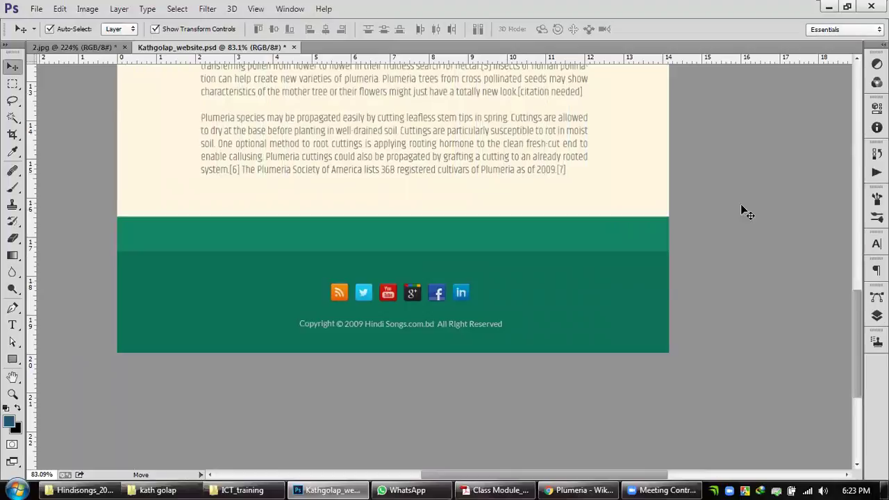
# Step: Select the light green strip above the footer and fine-tune its vertical position by nudging it down and up
pyautogui.click(428, 253)
pyautogui.click(443, 237)
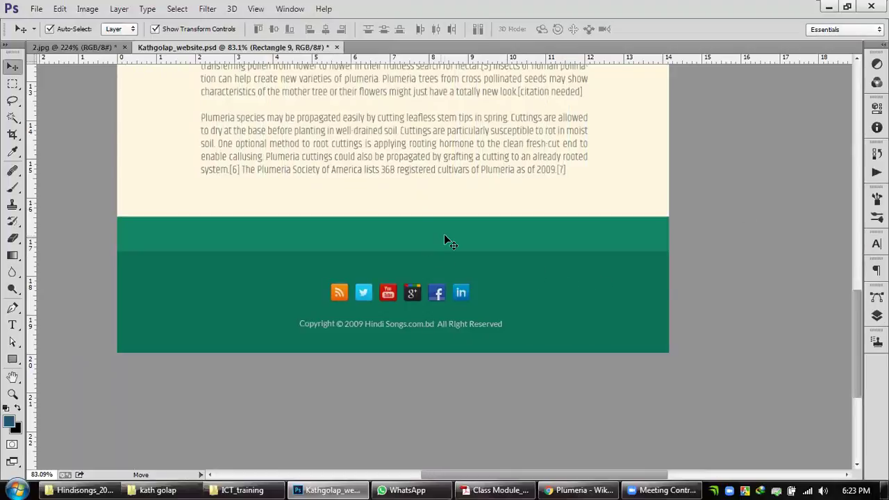
pyautogui.press('Down')
pyautogui.press('Down')
pyautogui.press('Down')
pyautogui.press('Down')
pyautogui.press('Down')
pyautogui.press('Down')
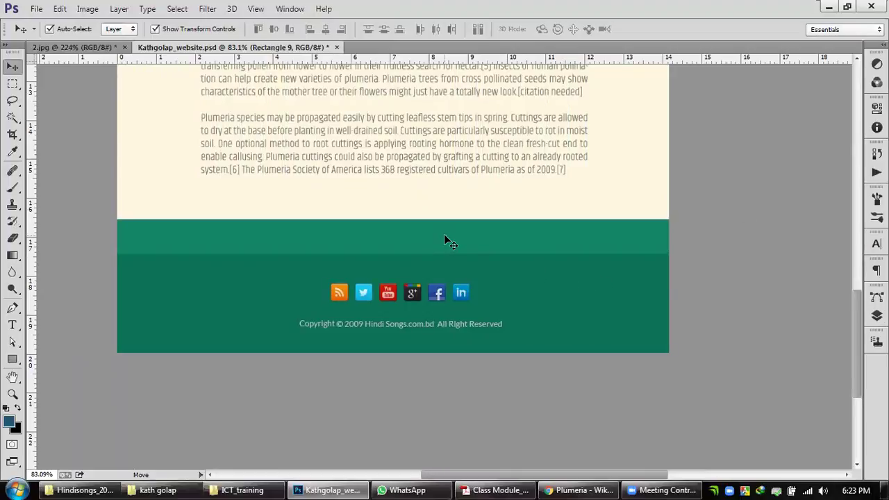
pyautogui.press('Up')
pyautogui.press('Up')
pyautogui.press('Up')
pyautogui.press('Up')
pyautogui.press('Up')
pyautogui.press('Up')
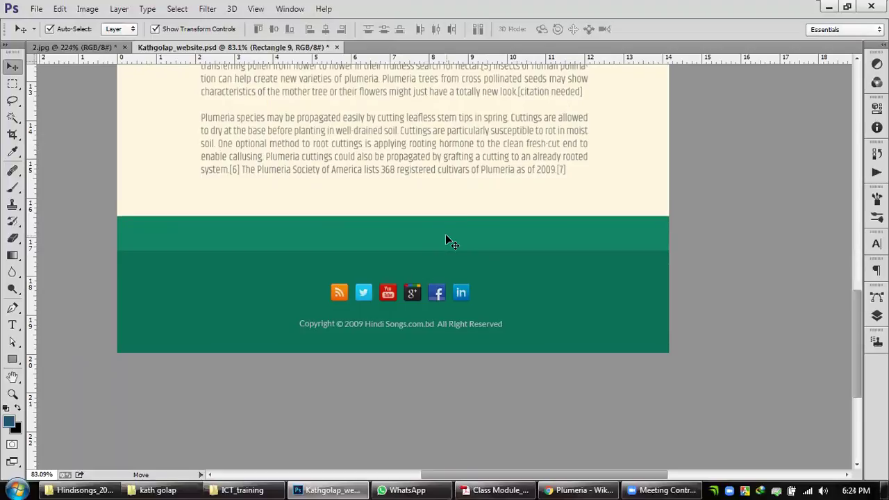
# Step: Scale the light green strip down from its top edge to about half its height
pyautogui.click(87, 9)
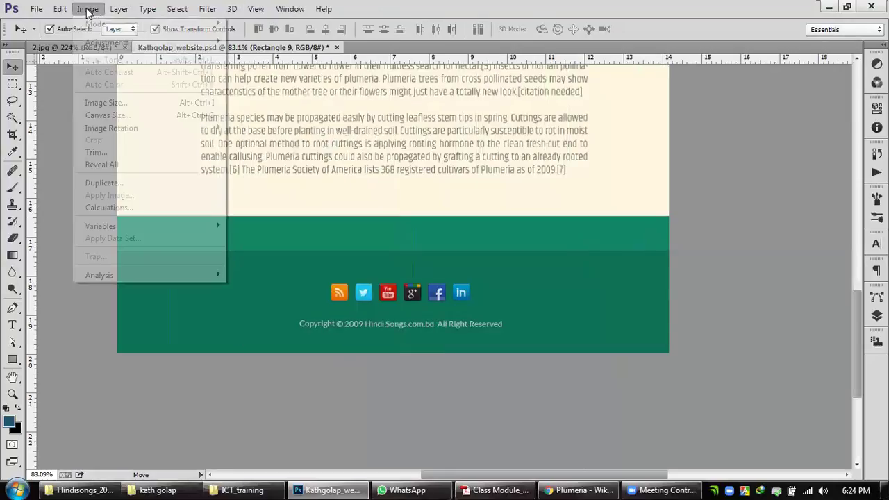
pyautogui.moveTo(63, 9)
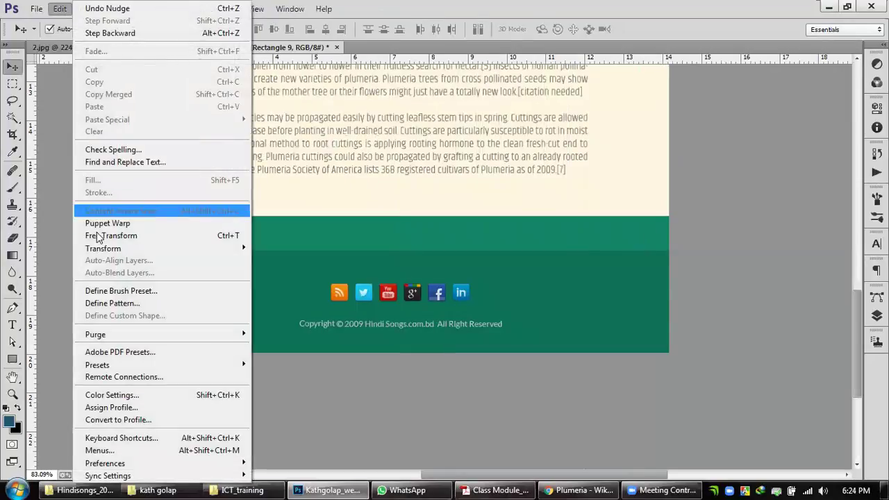
pyautogui.moveTo(106, 255)
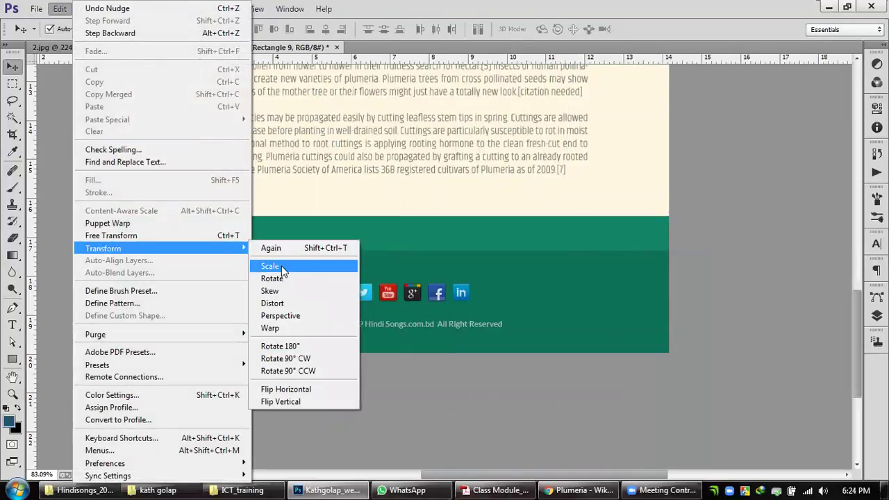
pyautogui.click(282, 267)
pyautogui.moveTo(393, 217); pyautogui.dragTo(395, 233)
pyautogui.press('Return')
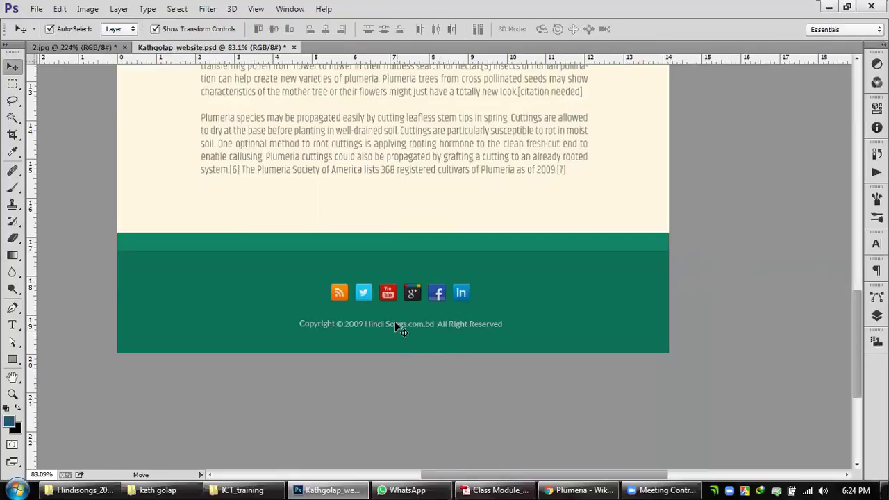
# Step: Review the page layout from the header and banner down to the footer
pyautogui.scroll(-3, 433, 159)
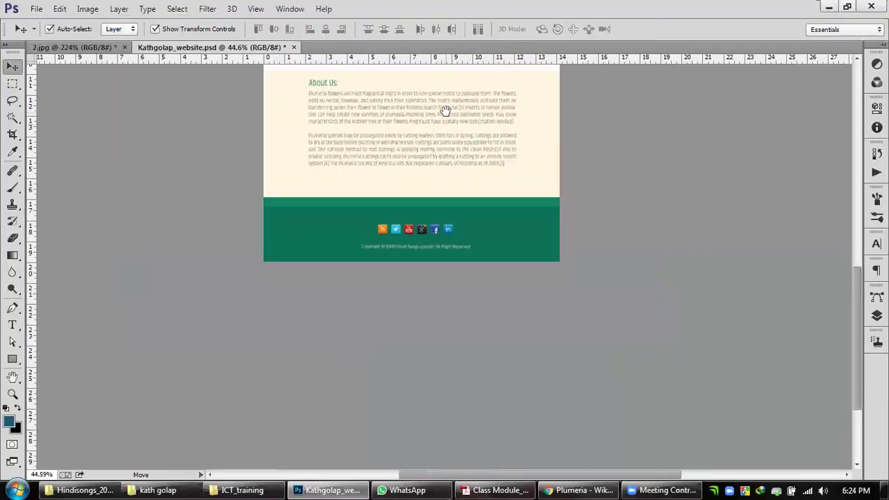
pyautogui.moveTo(444, 114); pyautogui.dragTo(434, 290)
pyautogui.moveTo(429, 85); pyautogui.dragTo(428, 242)
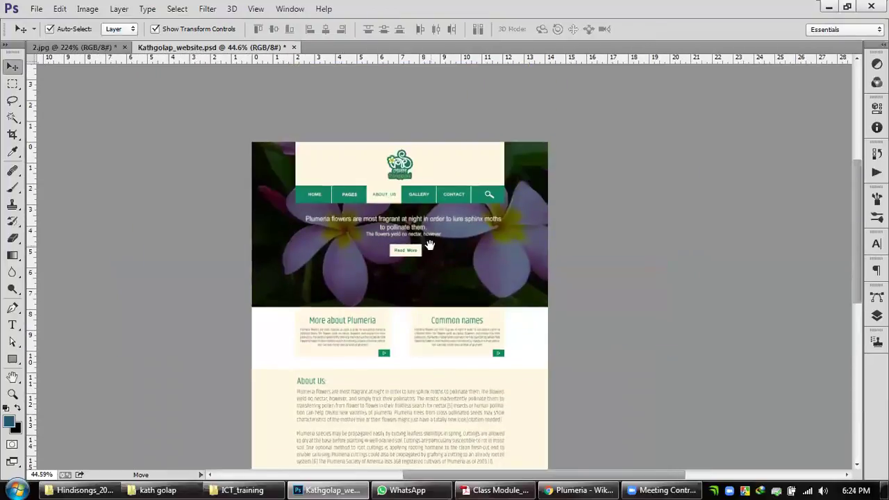
pyautogui.scroll(3, 414, 166)
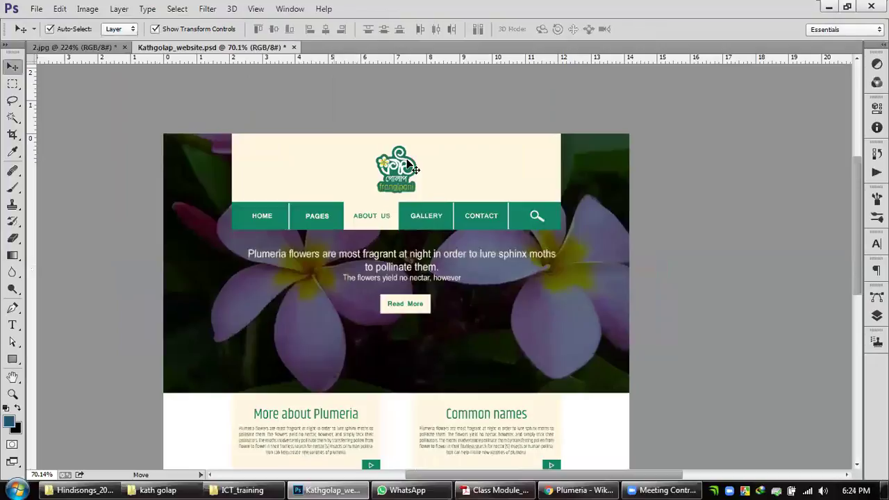
pyautogui.scroll(-3, 410, 214)
pyautogui.scroll(1, 421, 189)
pyautogui.scroll(-5, 421, 348)
pyautogui.scroll(3, 422, 355)
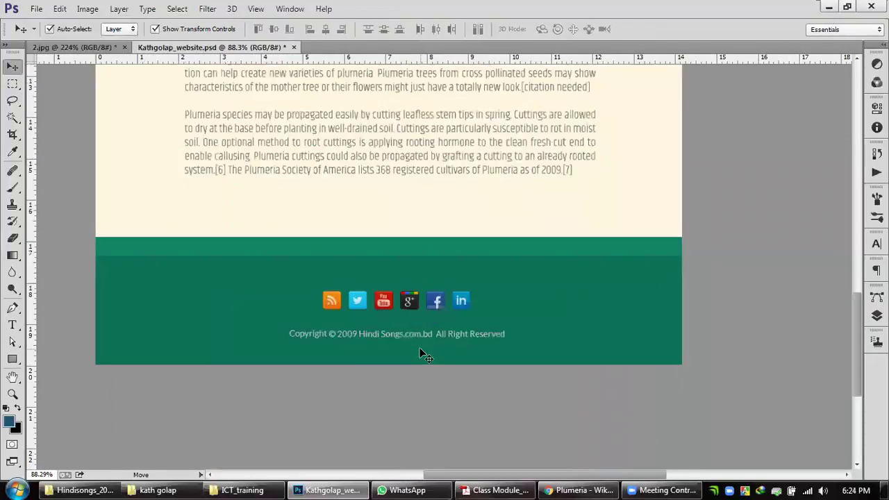
# Step: Edit the footer's copyright line, accepting the substitution for the missing Lato Regular font, and change its year to 2020
pyautogui.scroll(3, 420, 345)
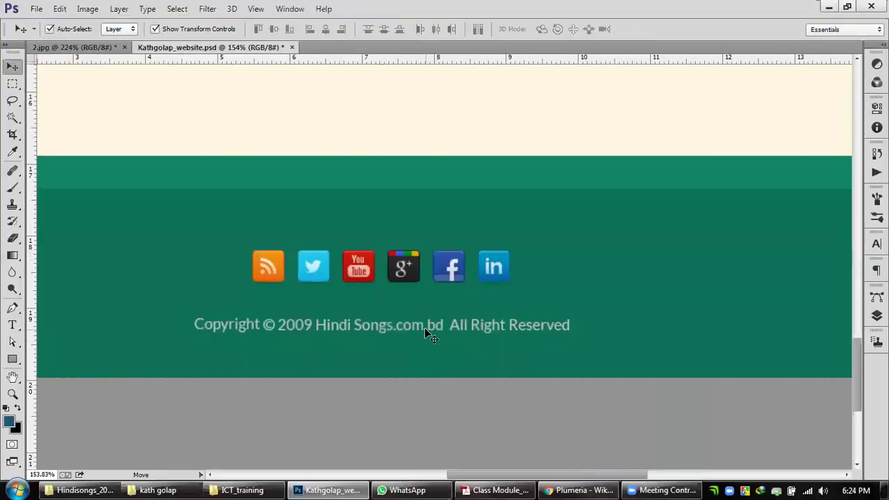
pyautogui.click(424, 328)
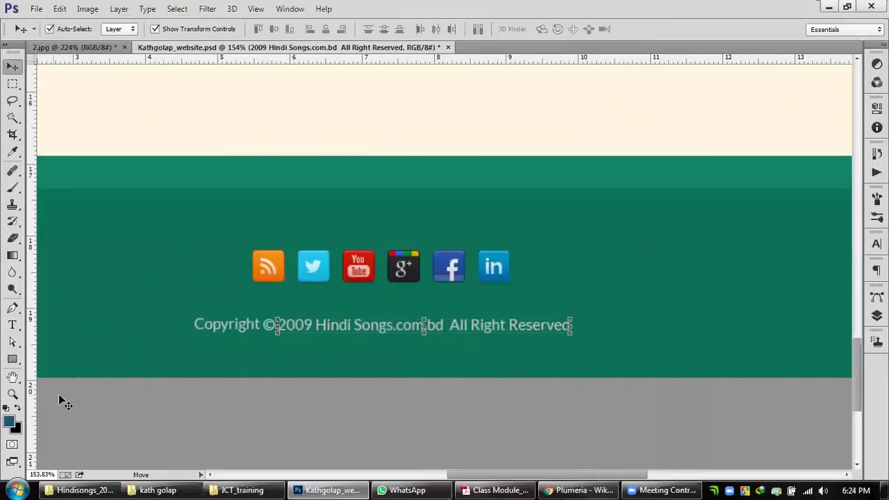
pyautogui.click(13, 324)
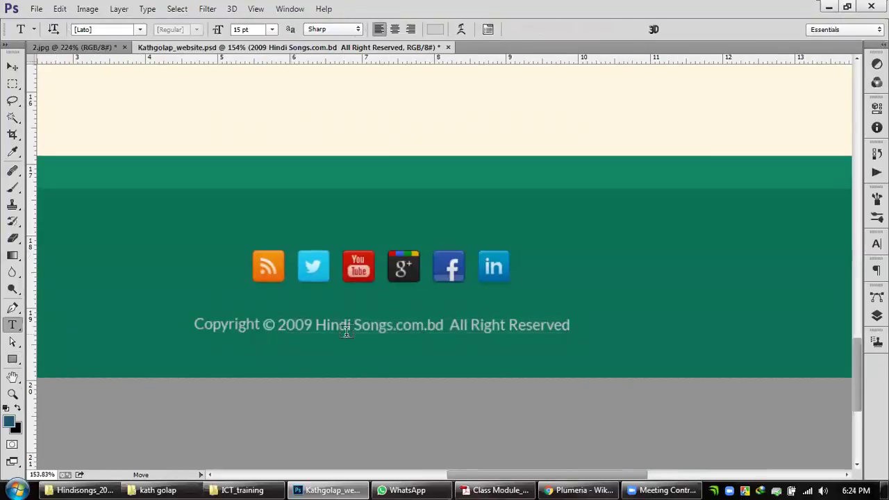
pyautogui.scroll(2, 347, 332)
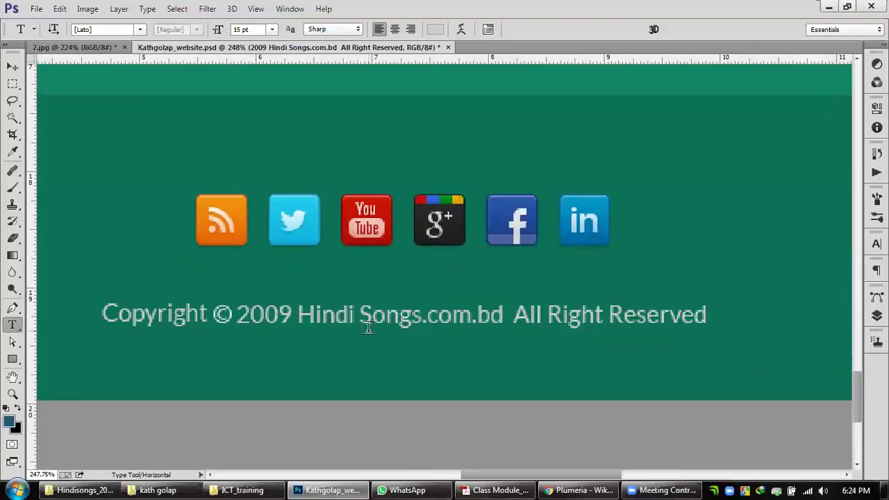
pyautogui.click(281, 313)
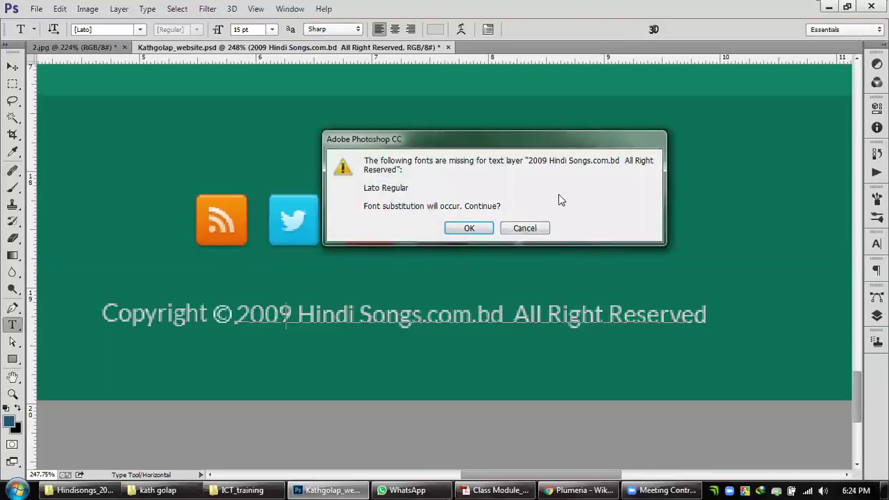
pyautogui.click(524, 229)
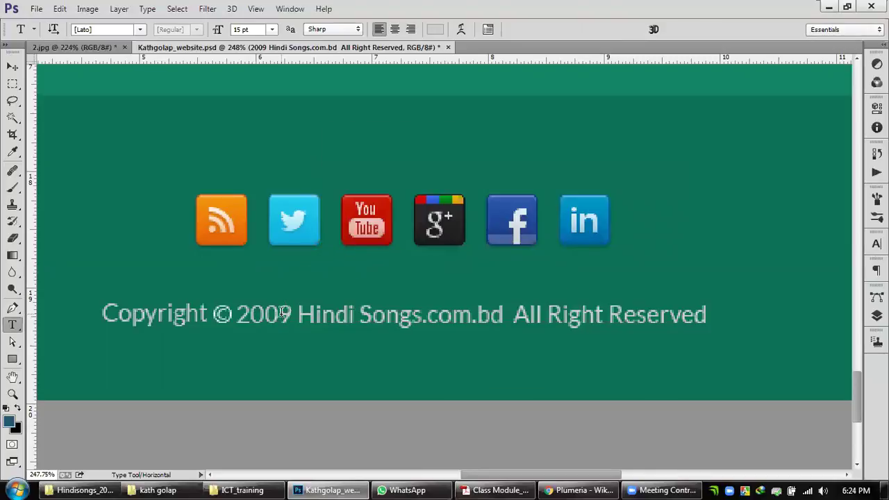
pyautogui.moveTo(287, 313); pyautogui.dragTo(303, 313)
pyautogui.click(303, 314)
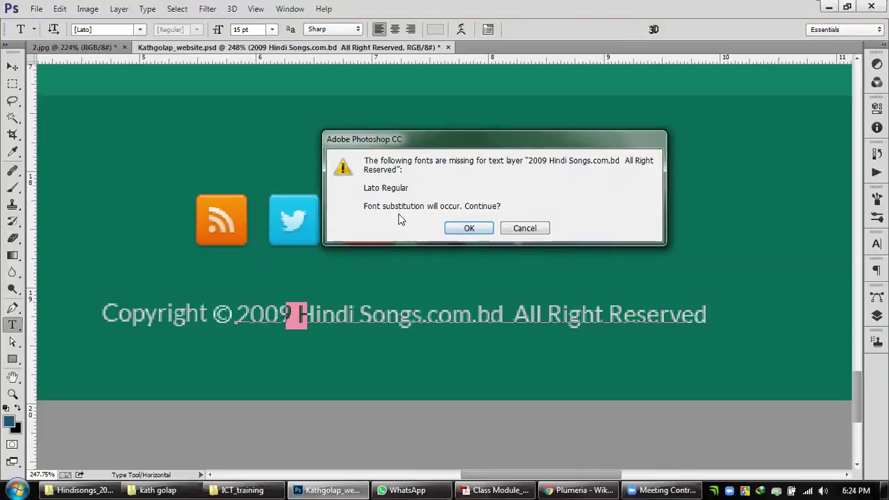
pyautogui.click(469, 228)
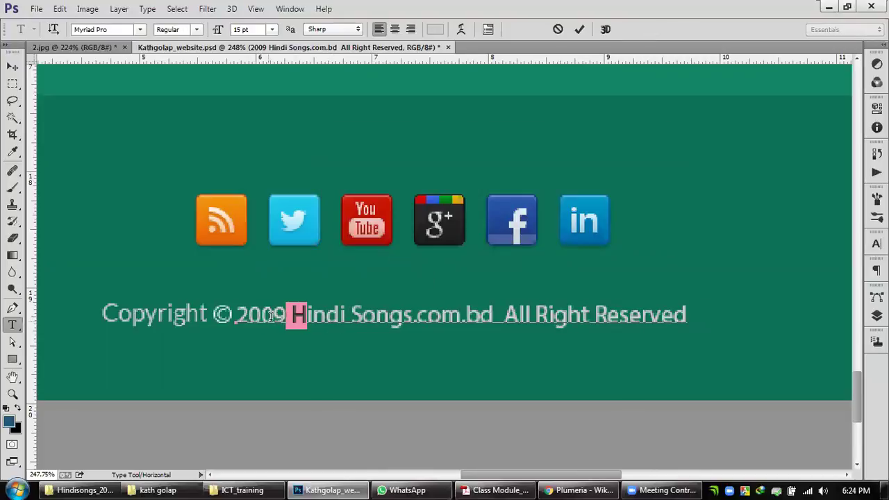
pyautogui.moveTo(261, 316); pyautogui.dragTo(284, 317)
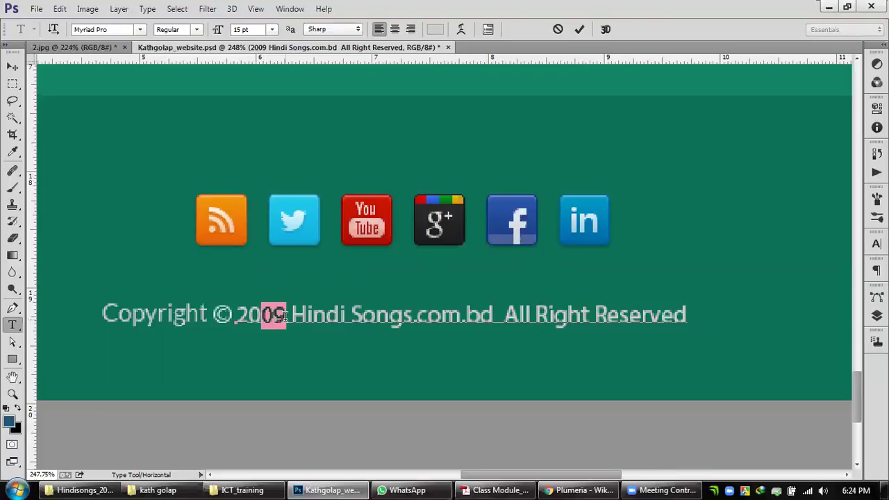
pyautogui.write('20')
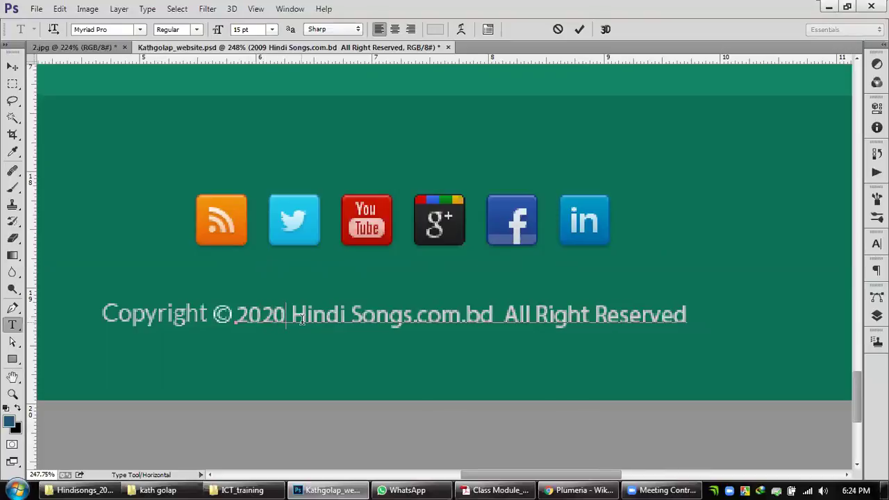
# Step: Replace "Hindi Songs" with "Kathgolap" in the footer's copyright line and commit the text
pyautogui.moveTo(292, 314); pyautogui.dragTo(412, 318)
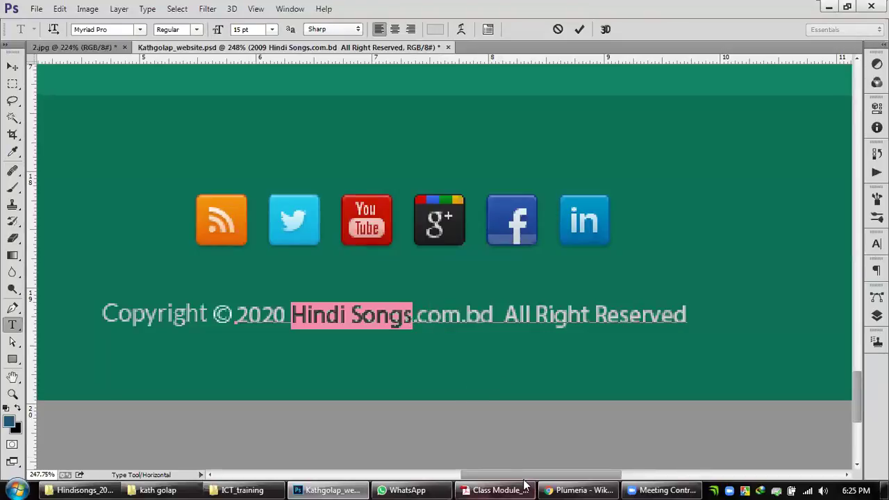
pyautogui.click(570, 484)
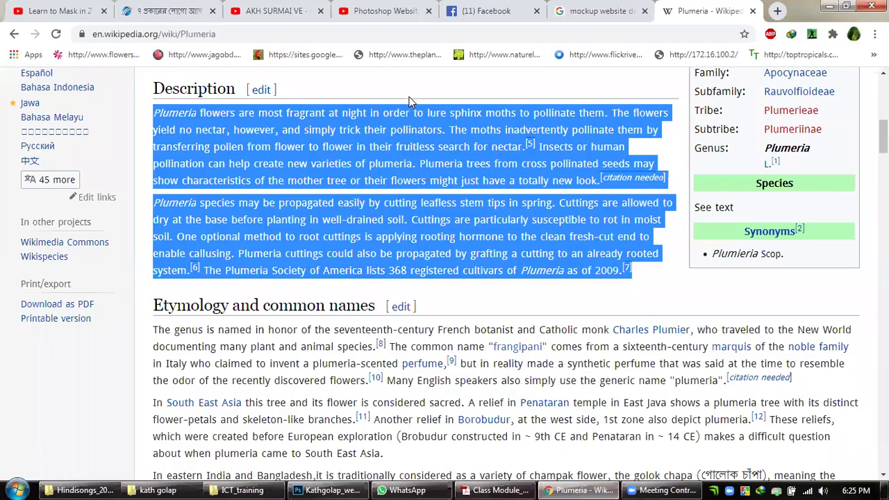
pyautogui.click(327, 491)
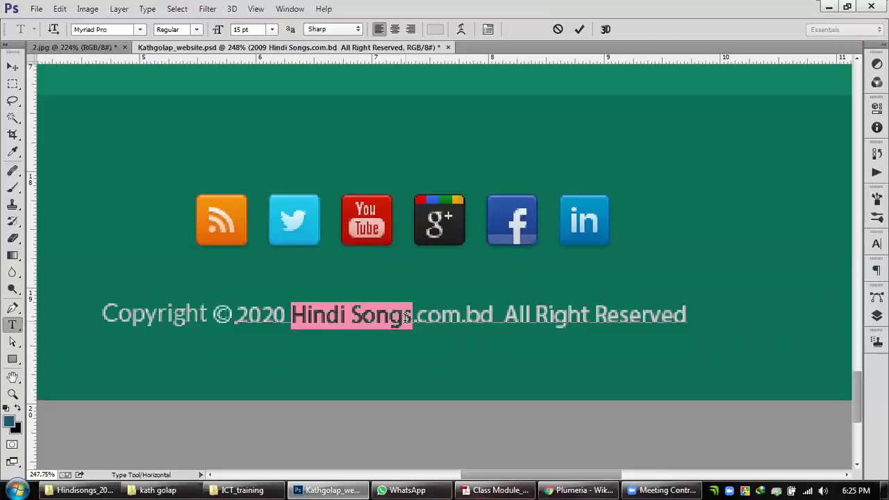
pyautogui.write('Kath')
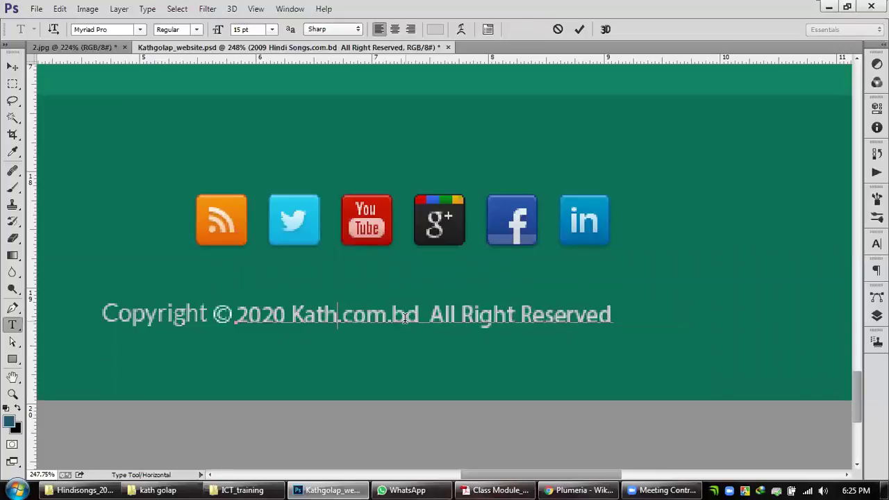
pyautogui.write('golap')
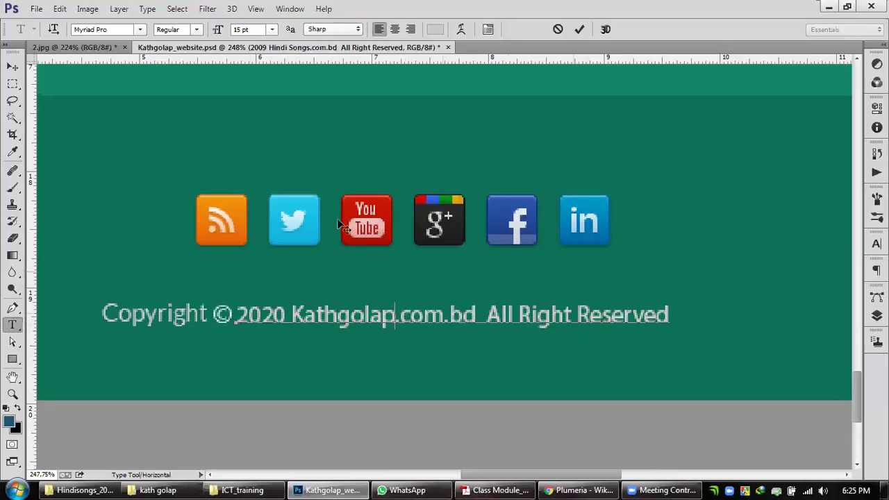
pyautogui.click(12, 66)
# Step: Select the dark green footer background and fully lock its Footer layer
pyautogui.scroll(-3, 502, 403)
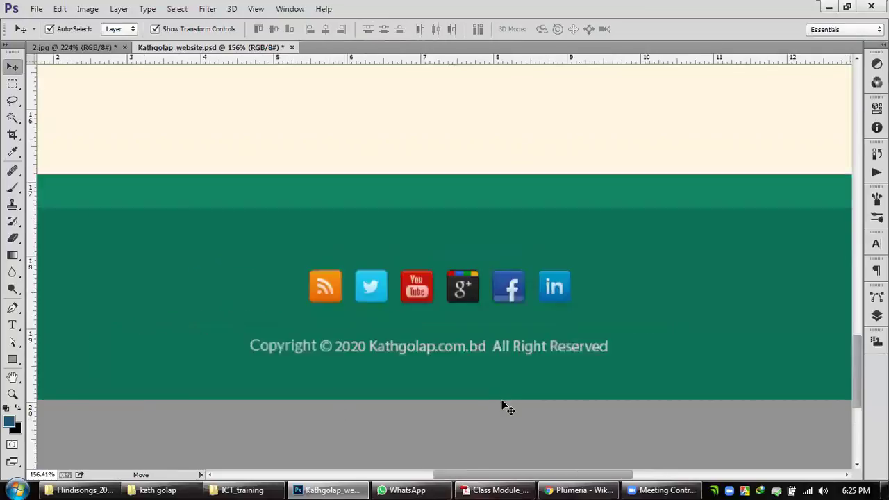
pyautogui.scroll(-3, 477, 358)
pyautogui.scroll(3, 512, 347)
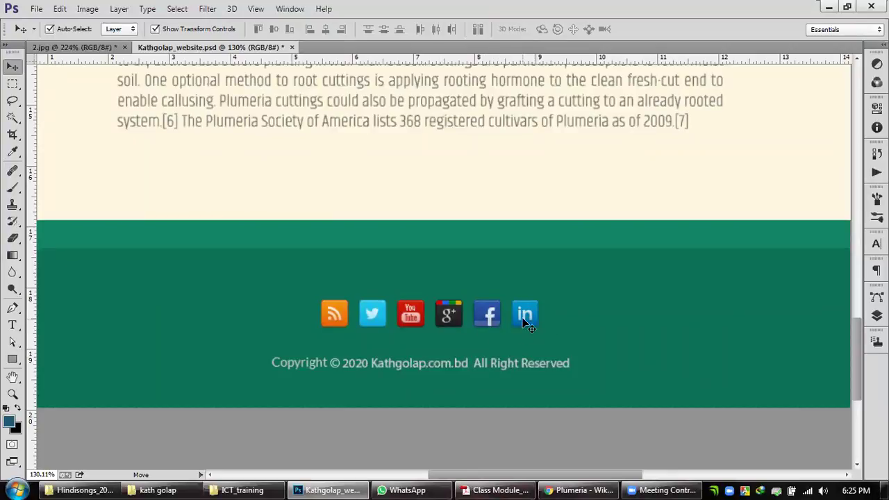
pyautogui.click(620, 349)
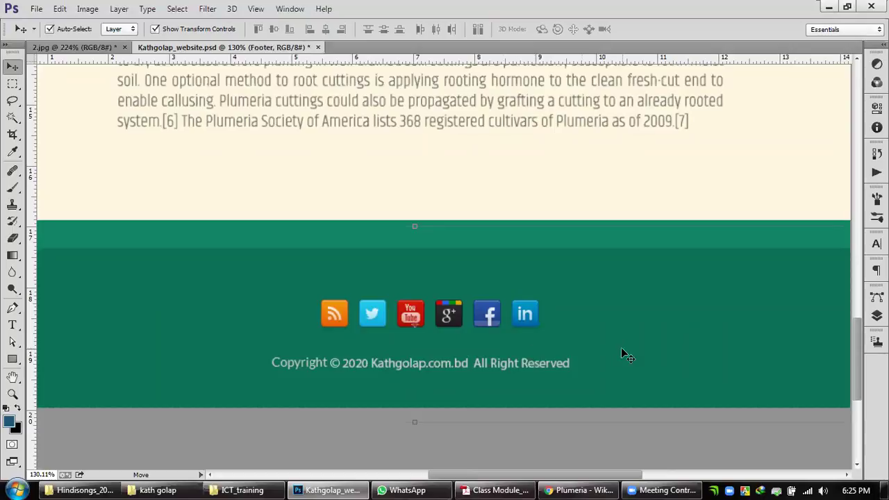
pyautogui.click(876, 314)
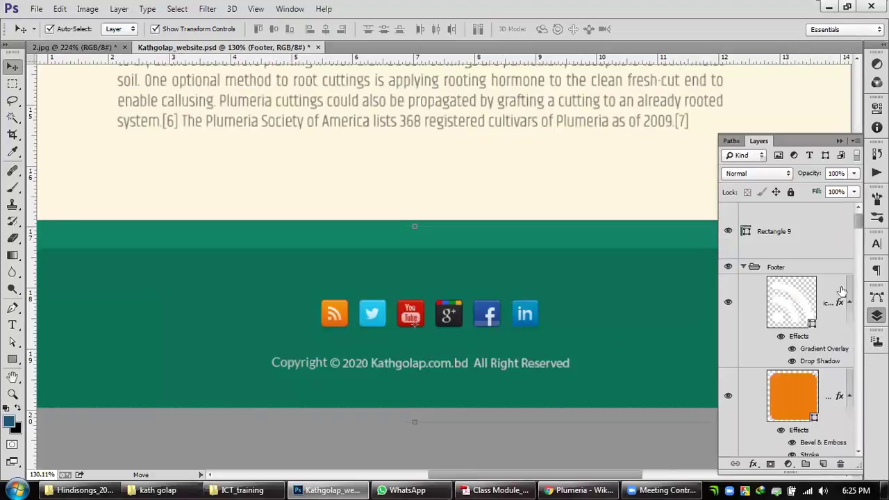
pyautogui.scroll(-5, 858, 226)
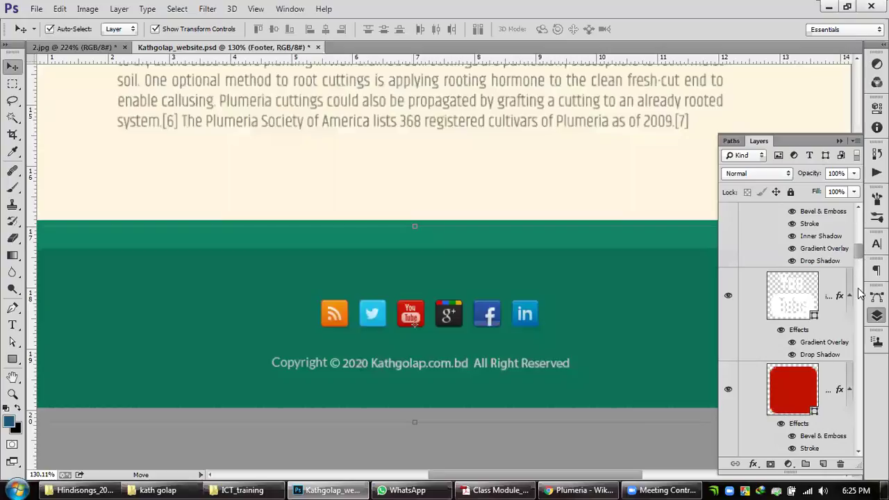
pyautogui.scroll(-5, 861, 364)
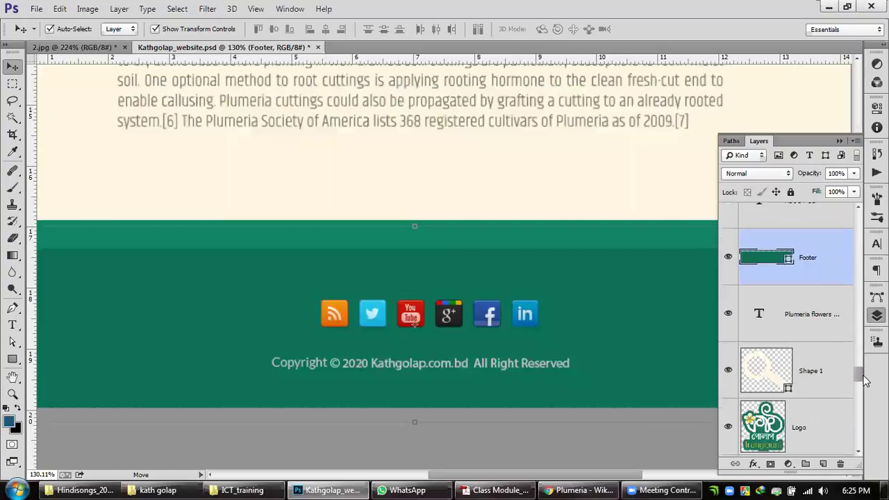
pyautogui.click(790, 192)
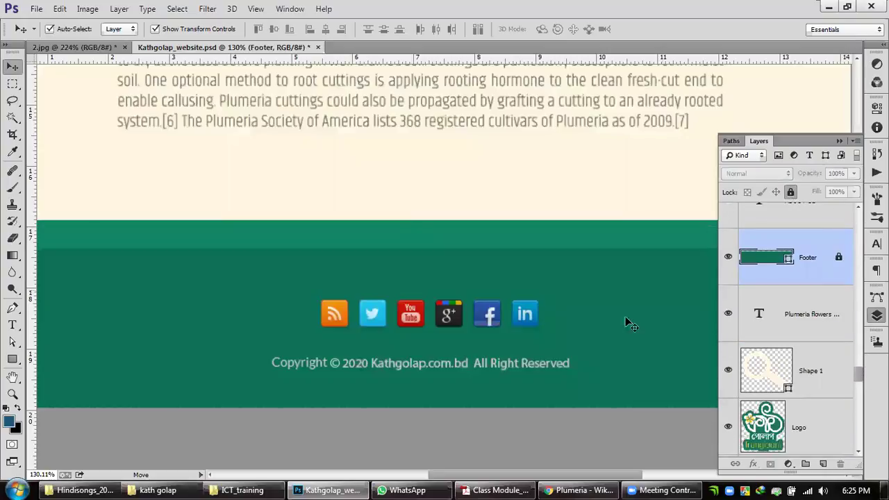
# Step: Select all six social media icons together and nudge them down closer to the copyright line
pyautogui.click(566, 429)
pyautogui.moveTo(562, 328); pyautogui.dragTo(270, 285)
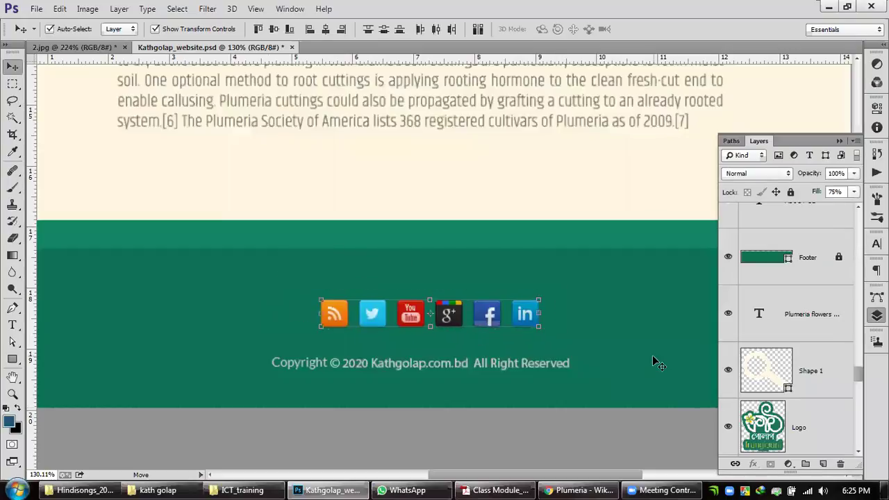
pyautogui.press('Down')
pyautogui.press('Down')
pyautogui.press('Down')
pyautogui.press('Down')
pyautogui.press('Down')
pyautogui.press('Down')
pyautogui.press('Down')
pyautogui.press('Down')
pyautogui.press('Down')
pyautogui.press('Down')
pyautogui.press('Down')
pyautogui.press('Down')
pyautogui.press('Down')
pyautogui.press('Down')
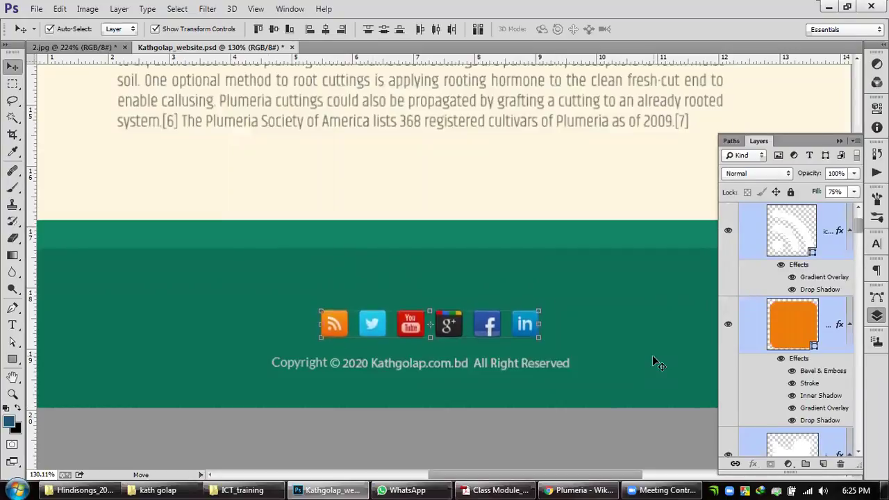
pyautogui.click(558, 438)
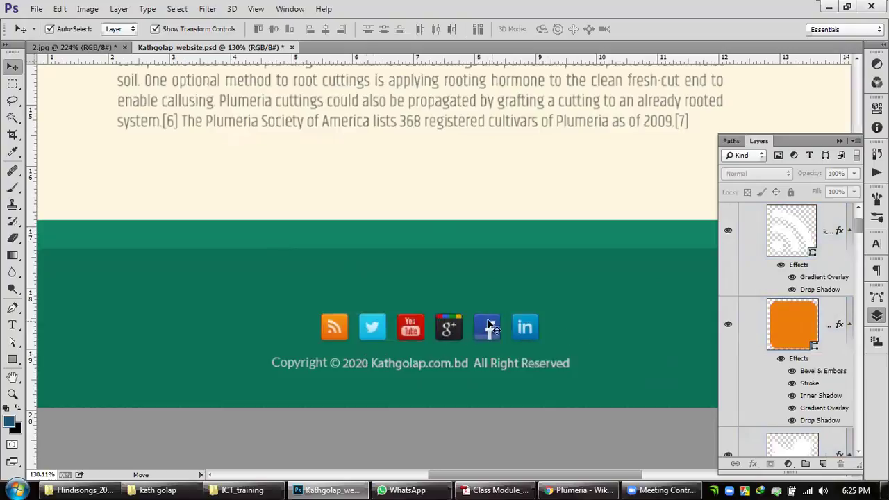
# Step: Duplicate the "2020 Kathgolap.com.bd All Right Reserved" text and place the copy just above the social icons
pyautogui.scroll(2, 432, 336)
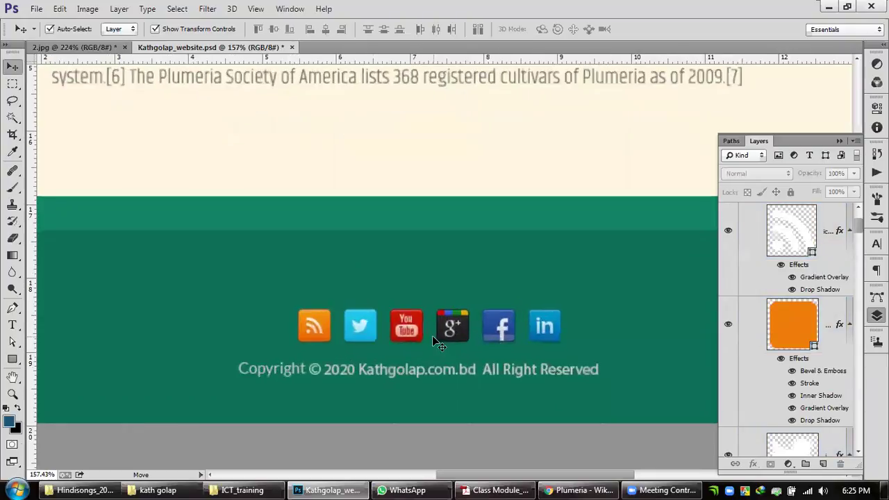
pyautogui.click(423, 373)
pyautogui.moveTo(421, 371); pyautogui.dragTo(401, 297)
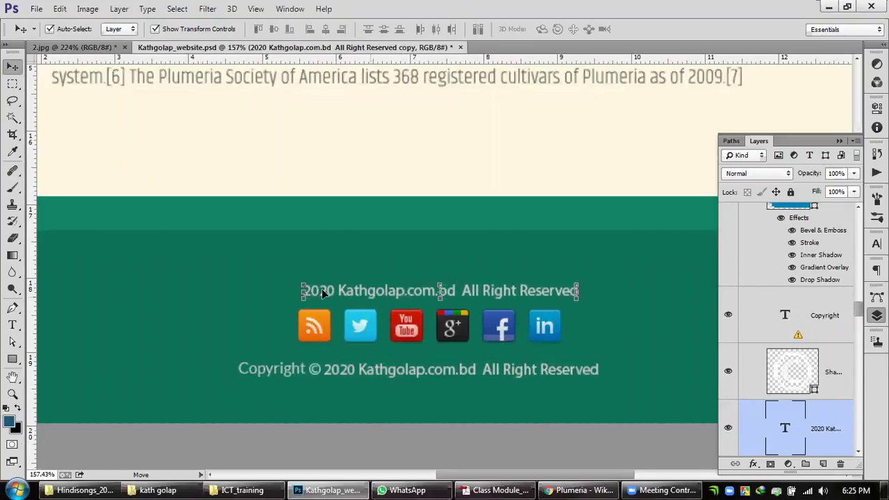
# Step: Replace the whole text of the copied line above the icons with "Follow Us:" and commit it
pyautogui.click(12, 324)
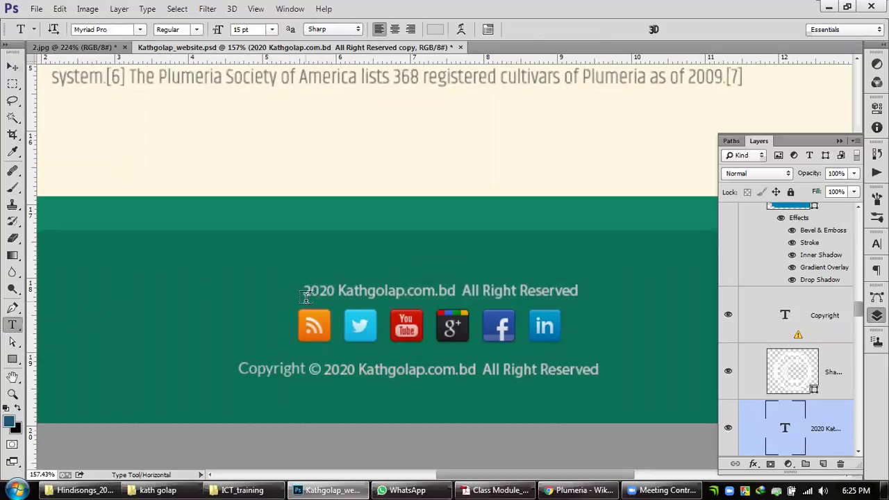
pyautogui.moveTo(306, 291); pyautogui.dragTo(621, 291)
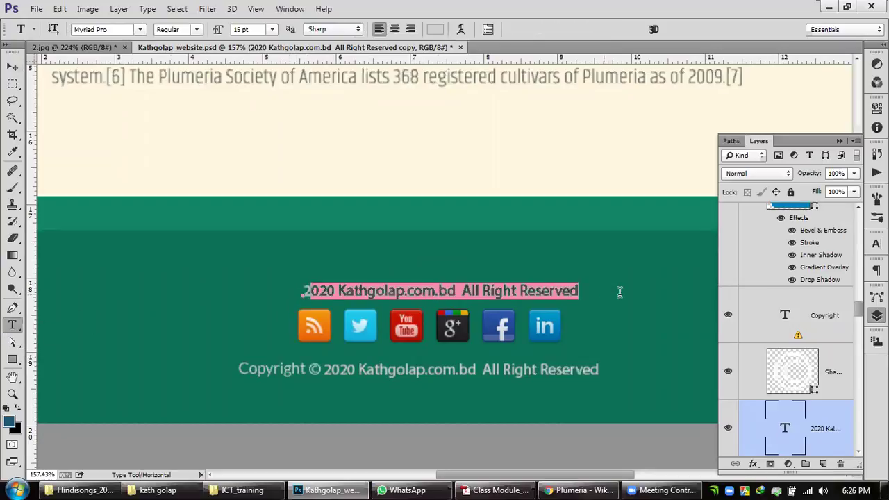
pyautogui.write('2')
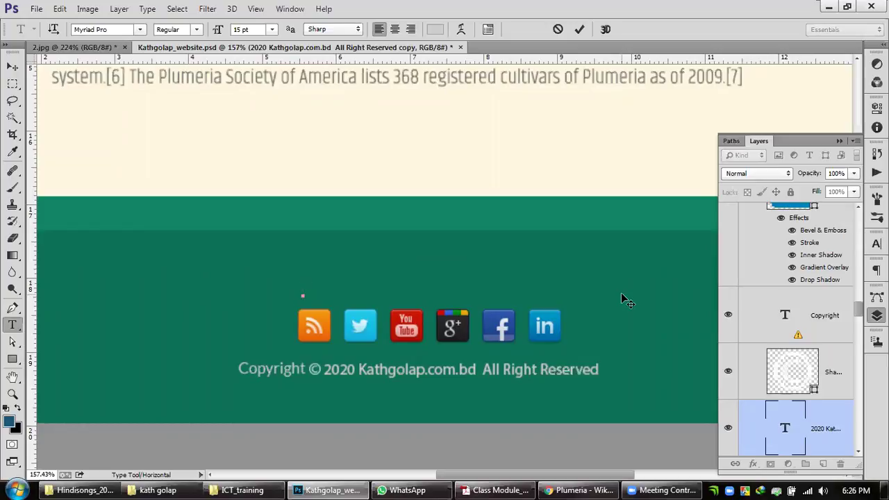
pyautogui.write('Follow ')
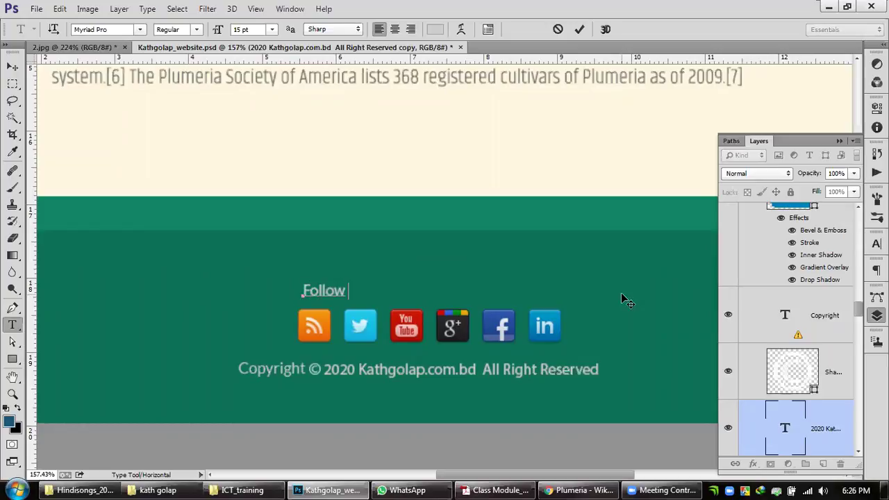
pyautogui.write('Us:')
pyautogui.click(12, 67)
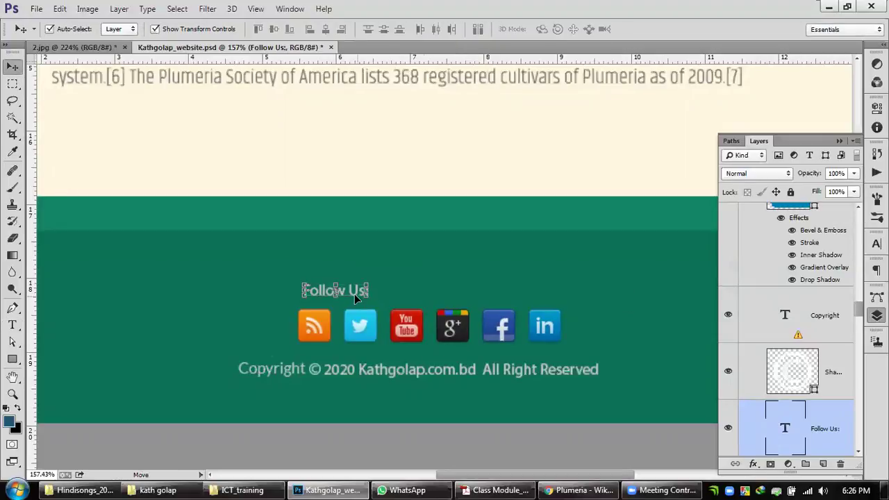
# Step: Move the "Follow Us:" text so it sits centred above the row of social icons, and deselect it
pyautogui.moveTo(353, 295); pyautogui.dragTo(450, 298)
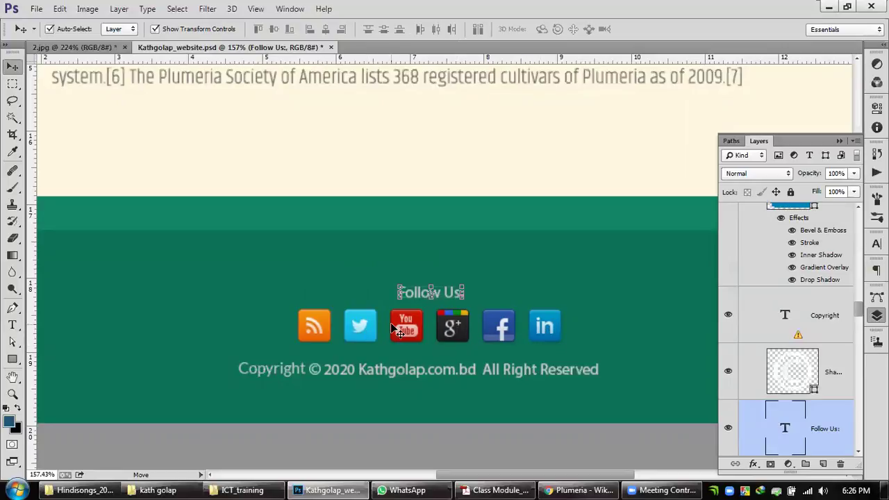
pyautogui.scroll(-2, 555, 301)
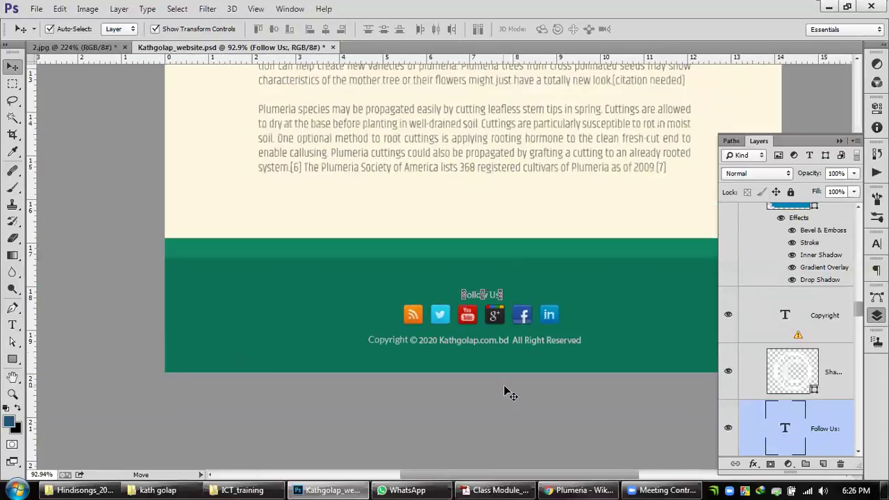
pyautogui.click(552, 375)
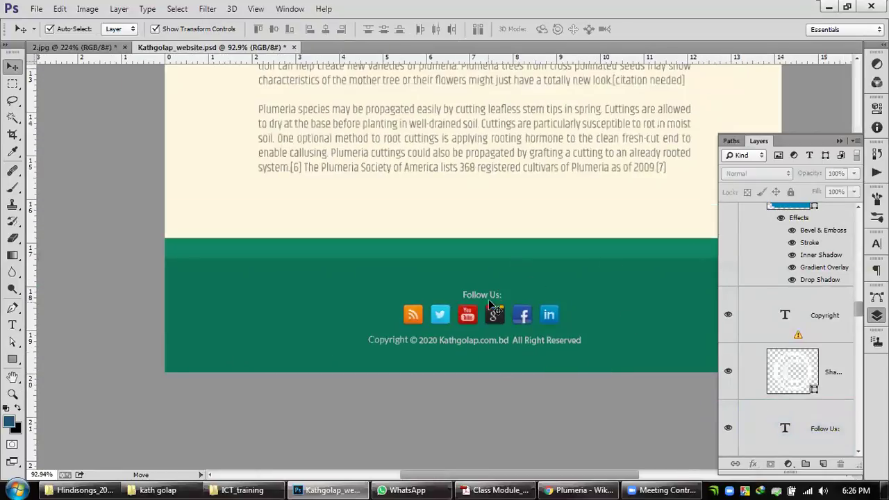
# Step: Select all parts of the copyright line together, nudge it up slightly closer to the social icons, and deselect it
pyautogui.click(839, 142)
pyautogui.click(561, 341)
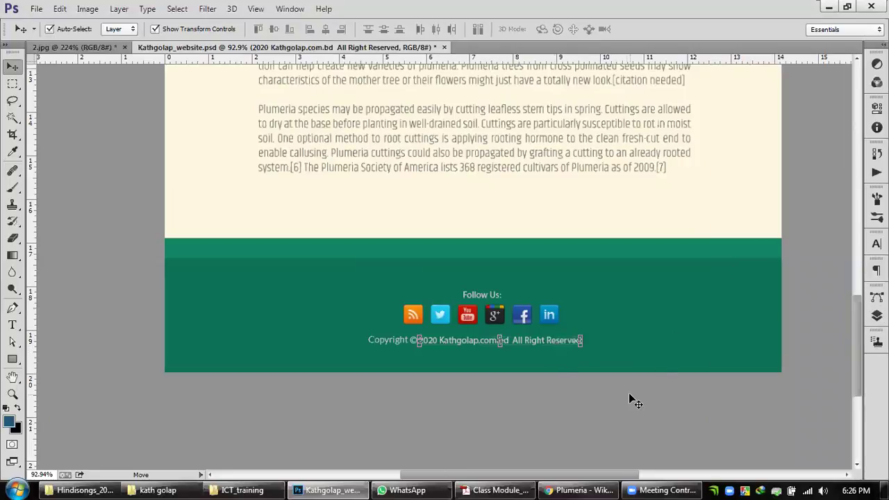
pyautogui.click(410, 341)
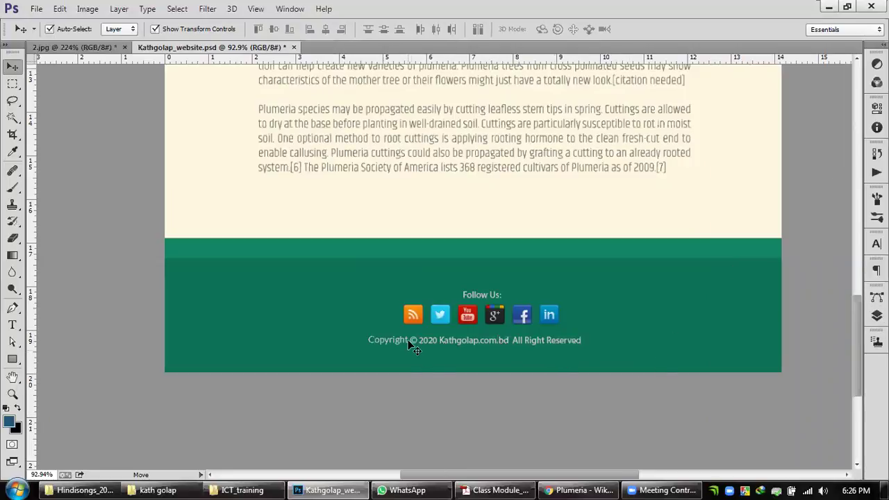
pyautogui.scroll(4, 410, 344)
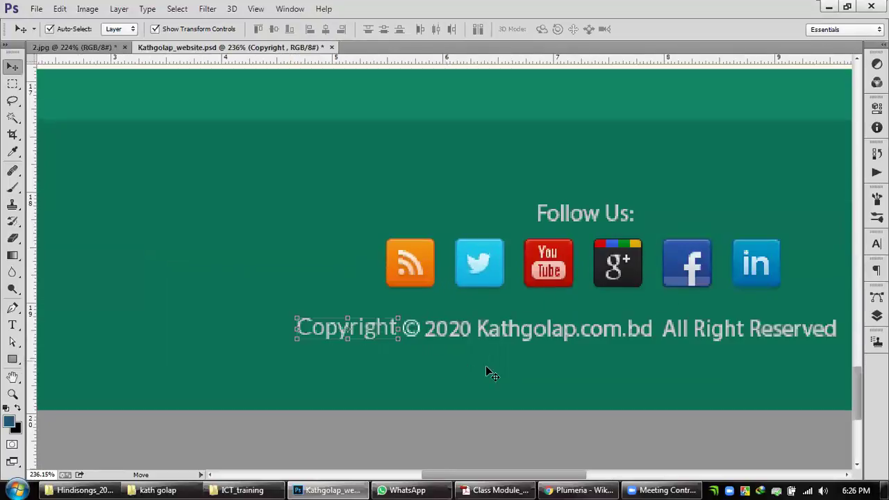
pyautogui.moveTo(545, 378); pyautogui.dragTo(354, 333)
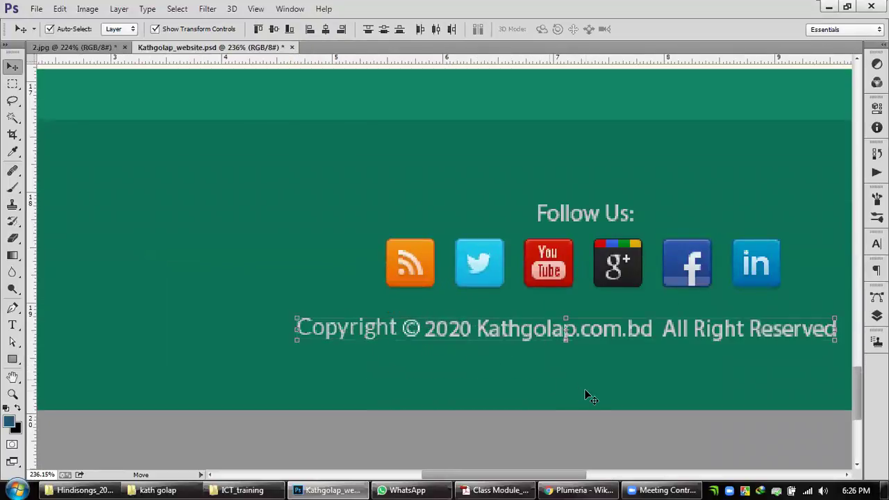
pyautogui.press('Up')
pyautogui.press('Up')
pyautogui.press('Up')
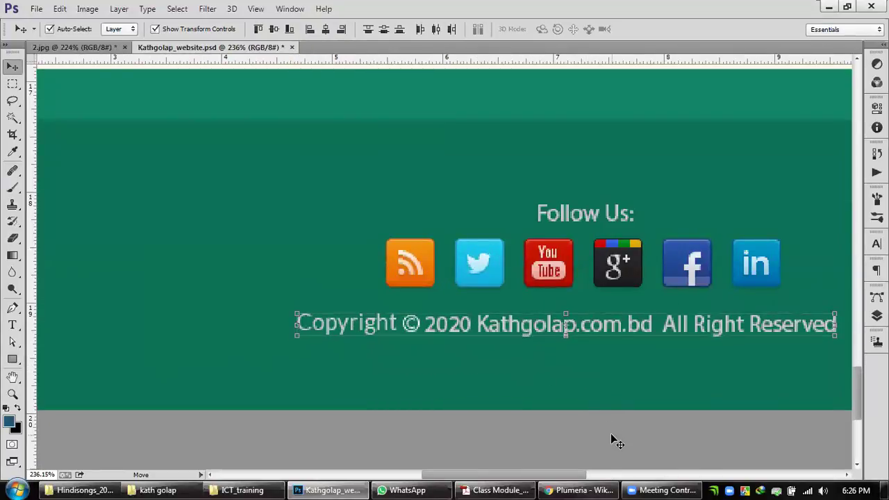
pyautogui.click(610, 433)
# Step: Try nudging the row of social icons down closer to the copyright line, and move it back up
pyautogui.moveTo(805, 236); pyautogui.dragTo(391, 290)
pyautogui.press('Down')
pyautogui.press('Down')
pyautogui.press('Down')
pyautogui.press('Down')
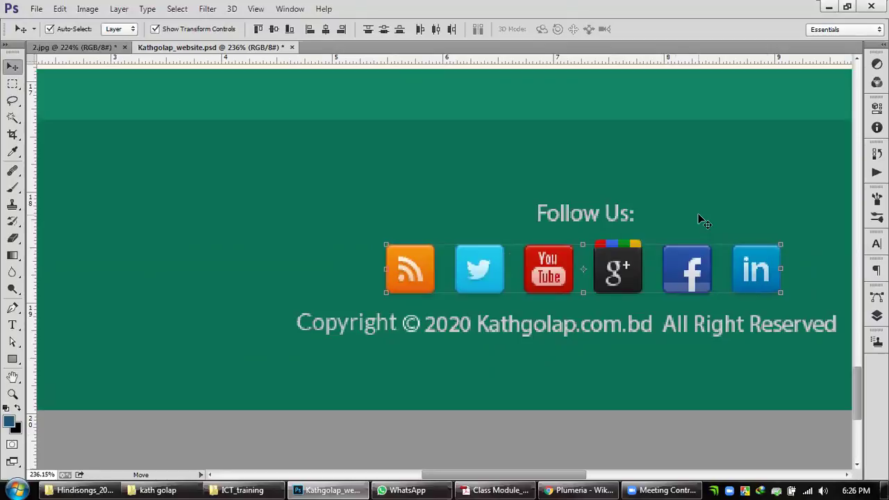
pyautogui.press('Up')
pyautogui.press('Up')
pyautogui.press('Up')
pyautogui.press('Up')
# Step: Select the layers of all six social icons and convert them into a single Smart Object
pyautogui.moveTo(811, 237); pyautogui.dragTo(393, 288)
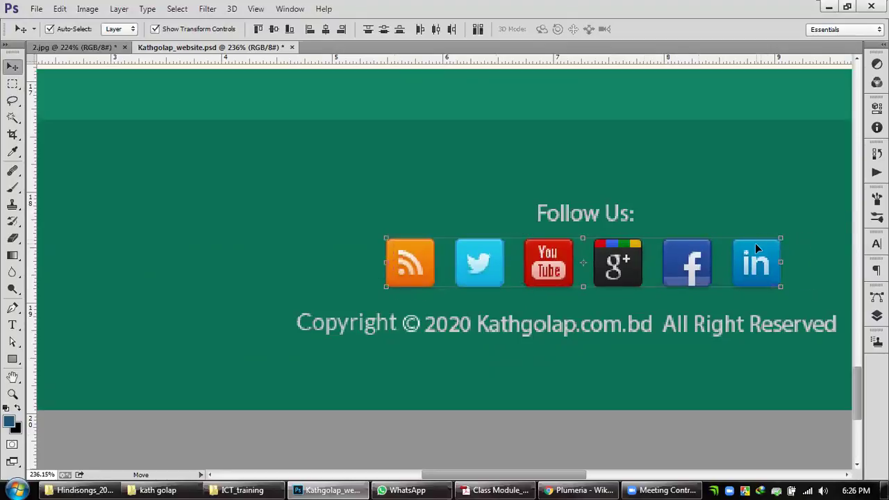
pyautogui.click(876, 315)
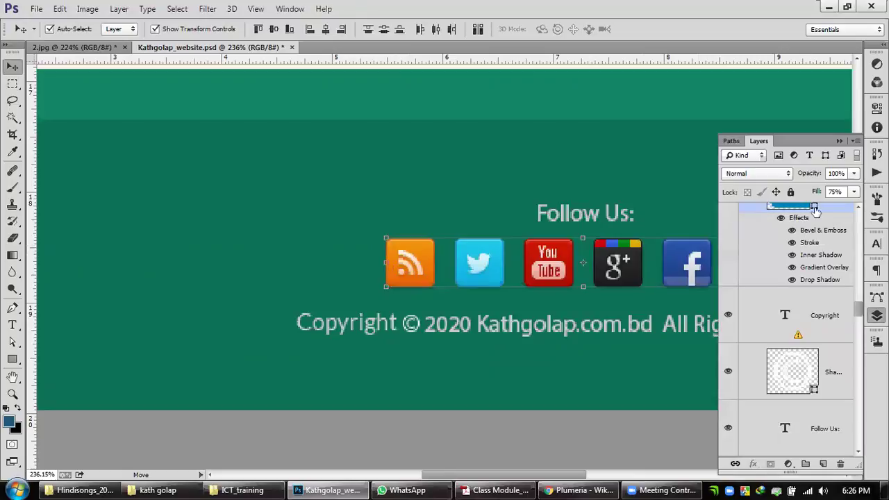
pyautogui.scroll(-4, 827, 243)
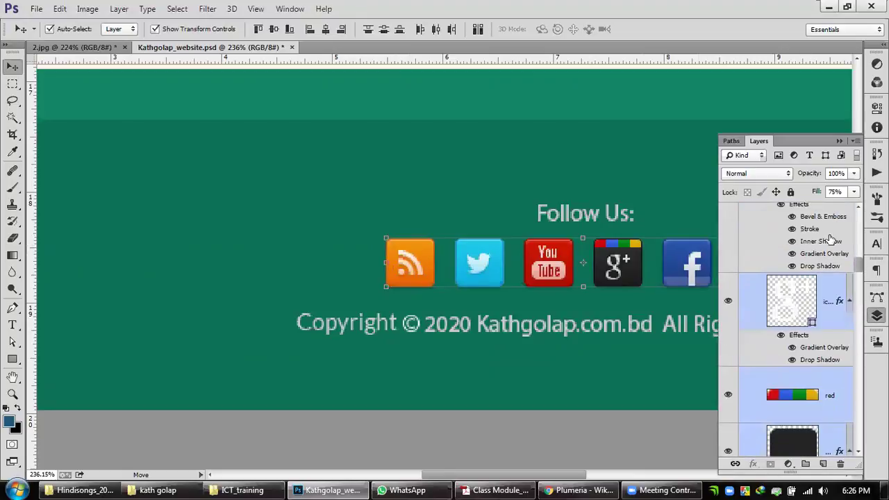
pyautogui.rightClick(837, 292)
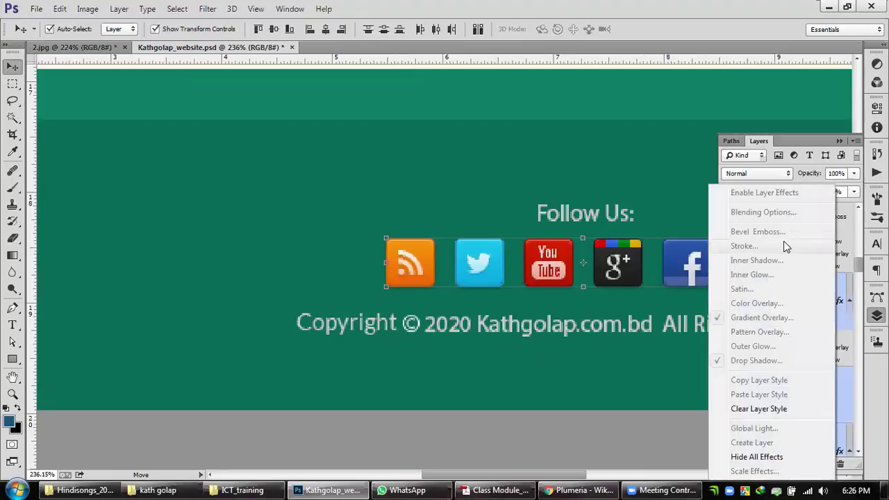
pyautogui.click(859, 258)
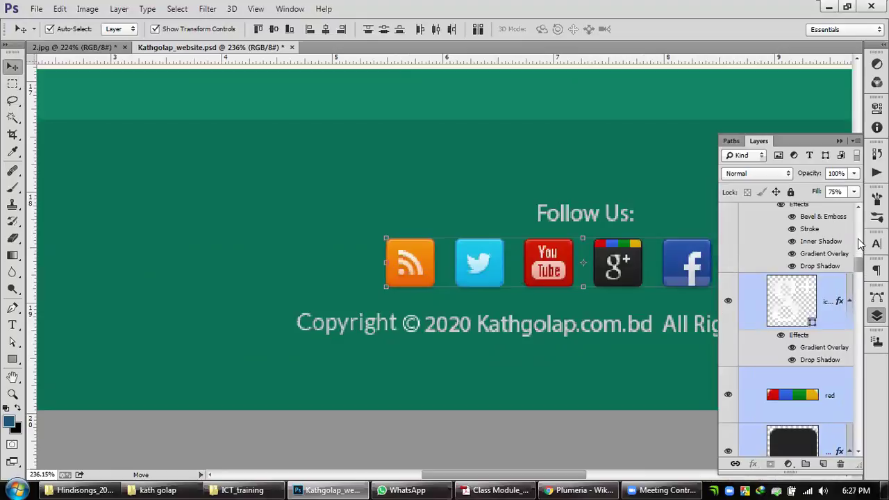
pyautogui.rightClick(830, 284)
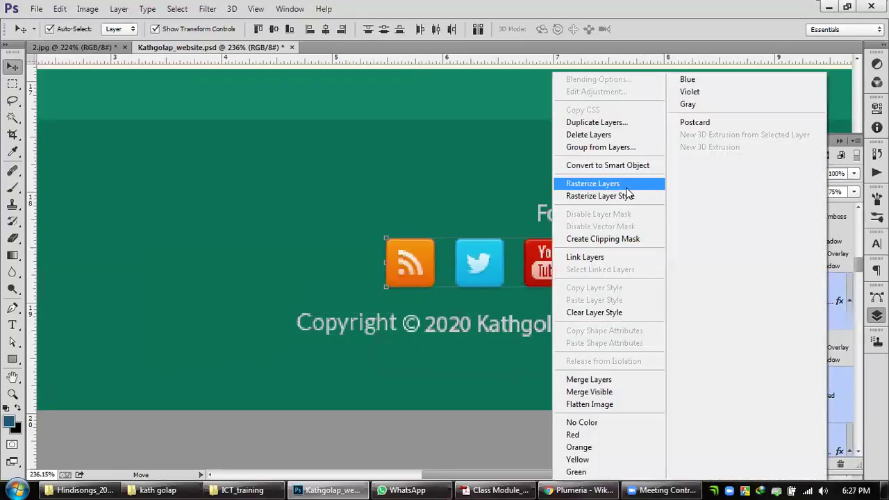
pyautogui.click(614, 165)
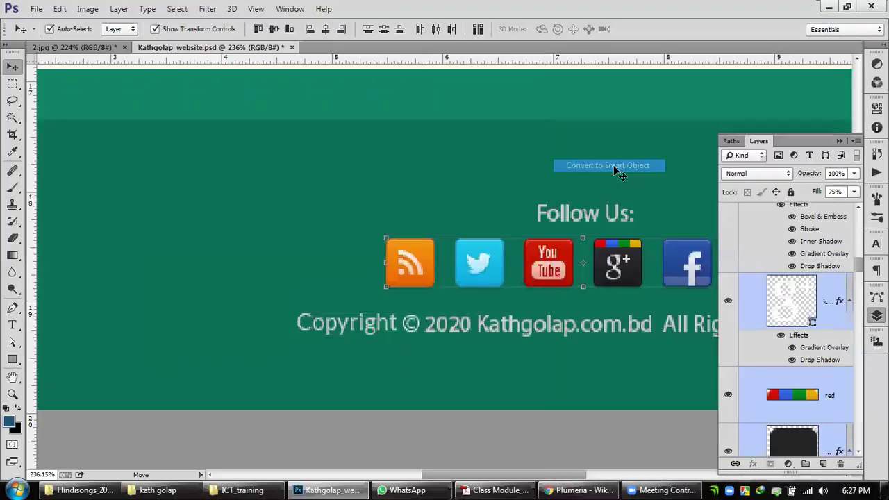
pyautogui.click(635, 401)
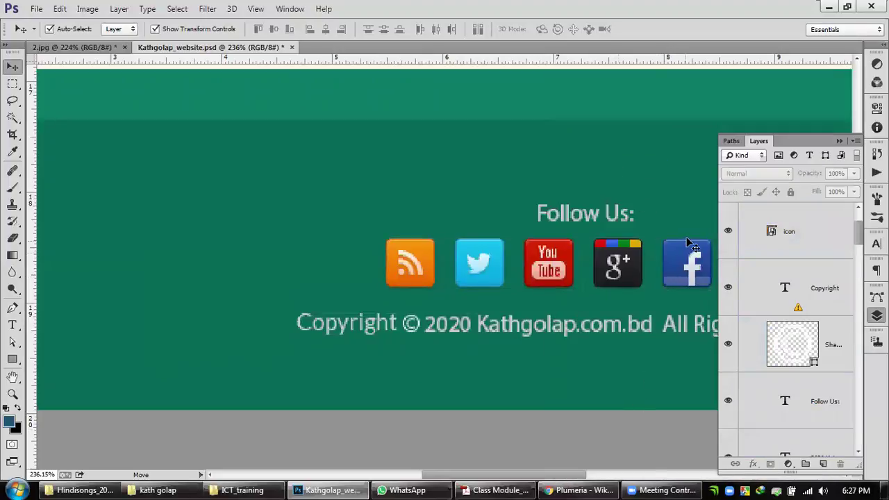
pyautogui.click(840, 141)
# Step: Select the "Copyright" text, the © symbol and the "2020 Kathgolap.com.bd All Right Reserved" text and convert them into one Smart Object
pyautogui.moveTo(693, 368); pyautogui.dragTo(362, 316)
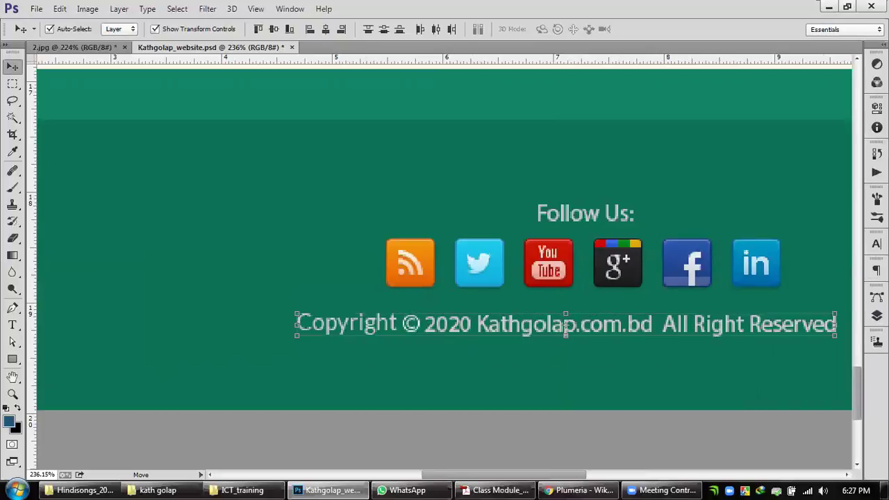
pyautogui.click(877, 315)
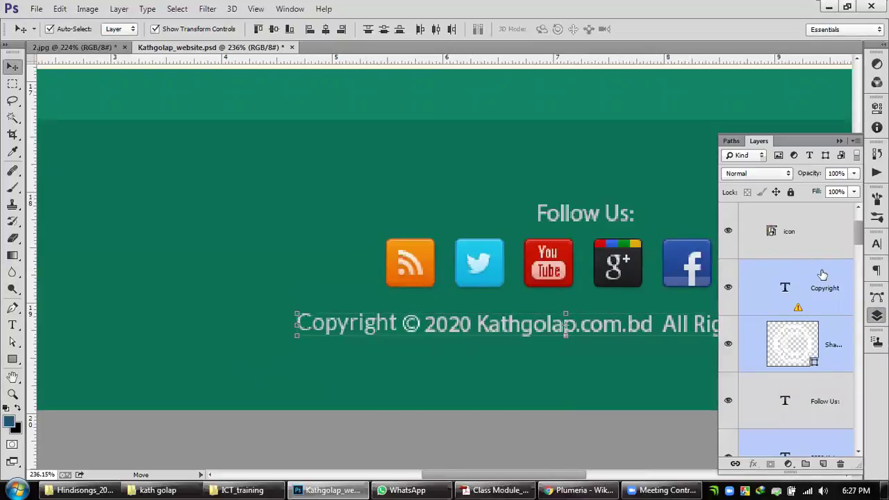
pyautogui.rightClick(822, 275)
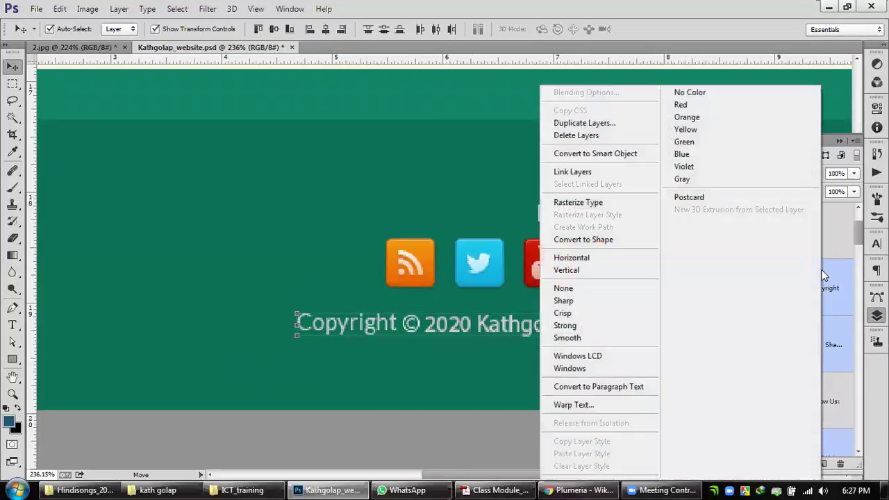
pyautogui.click(619, 155)
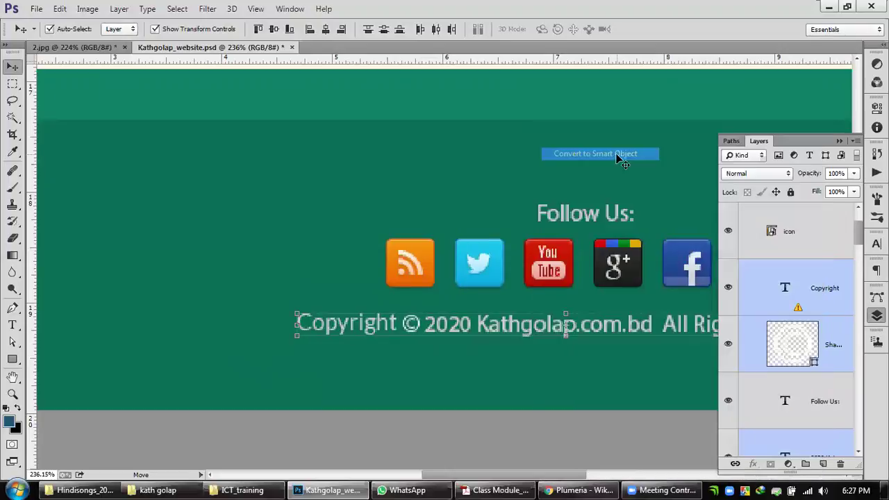
pyautogui.click(839, 141)
# Step: Align the "Follow Us:" text, the social icons and the copyright line on their horizontal centres, and deselect them
pyautogui.click(596, 218)
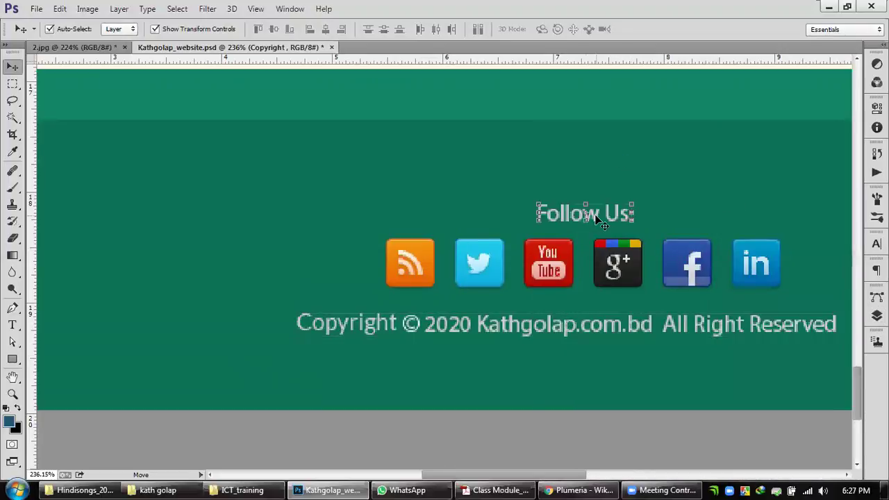
pyautogui.keyDown('shift'); pyautogui.click(621, 269); pyautogui.keyUp('shift')
pyautogui.keyDown('shift'); pyautogui.click(598, 330); pyautogui.keyUp('shift')
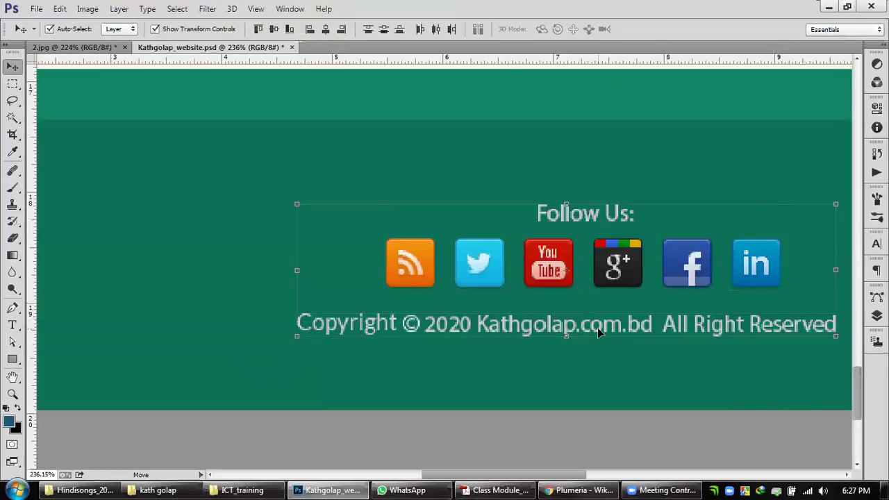
pyautogui.click(326, 29)
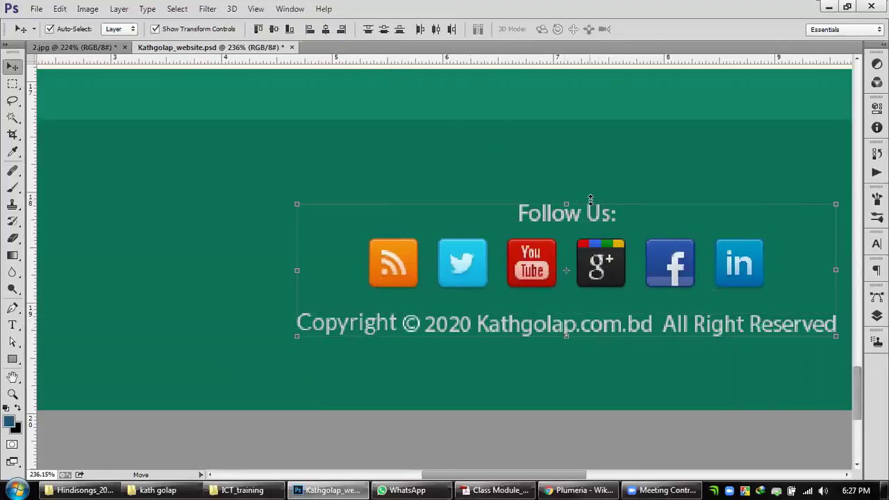
pyautogui.scroll(-3, 591, 201)
pyautogui.scroll(-3, 591, 201)
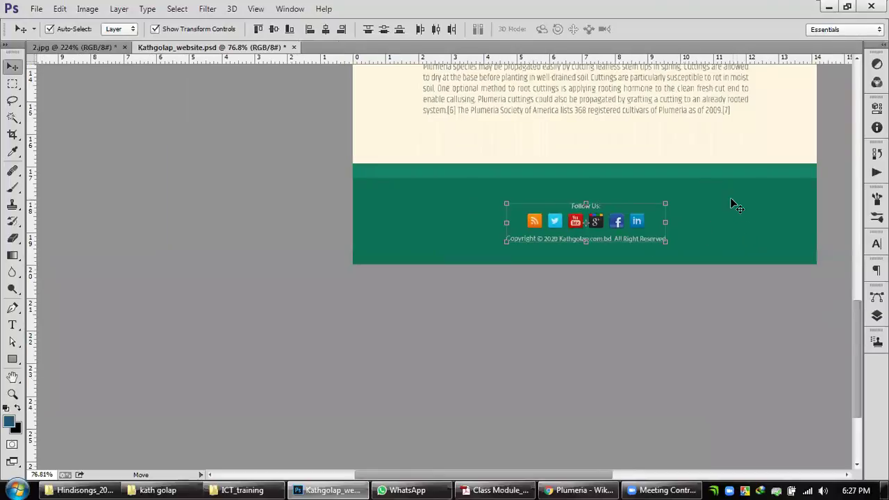
pyautogui.scroll(1, 732, 201)
pyautogui.moveTo(706, 184); pyautogui.dragTo(602, 227)
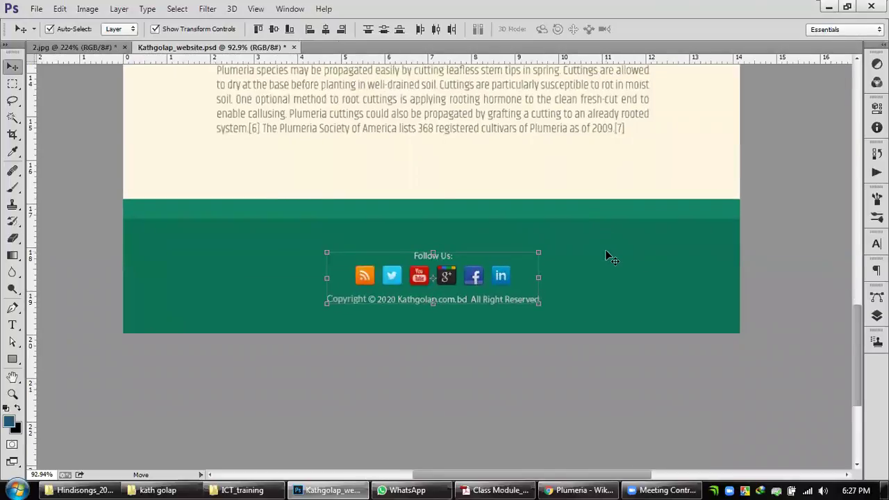
pyautogui.click(806, 233)
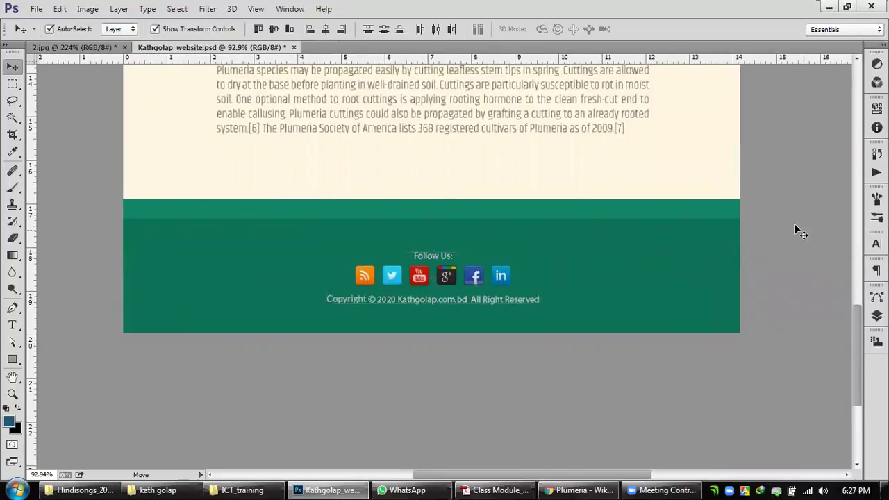
# Step: Select the "Follow Us:" text, icons and copyright line together, move them slightly up and right within the footer, and deselect them
pyautogui.click(603, 120)
pyautogui.moveTo(531, 307); pyautogui.dragTo(382, 245)
pyautogui.moveTo(473, 276); pyautogui.dragTo(478, 271)
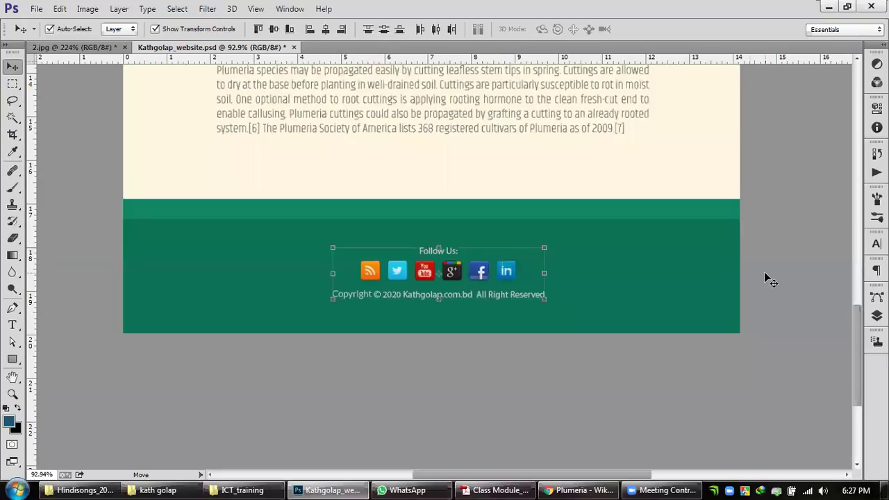
pyautogui.click(766, 263)
# Step: Nudge the Plumeria banner text and its Read More button down together toward the vertical middle of the flower image
pyautogui.scroll(-5, 761, 251)
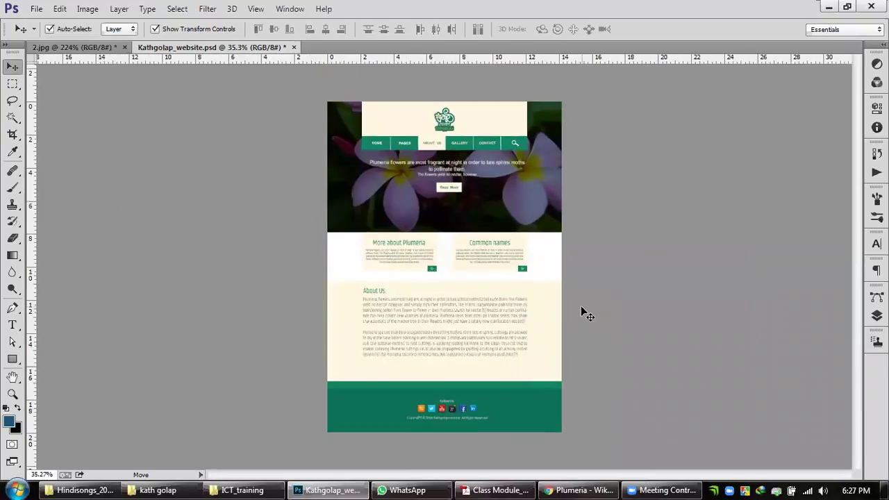
pyautogui.scroll(3, 464, 170)
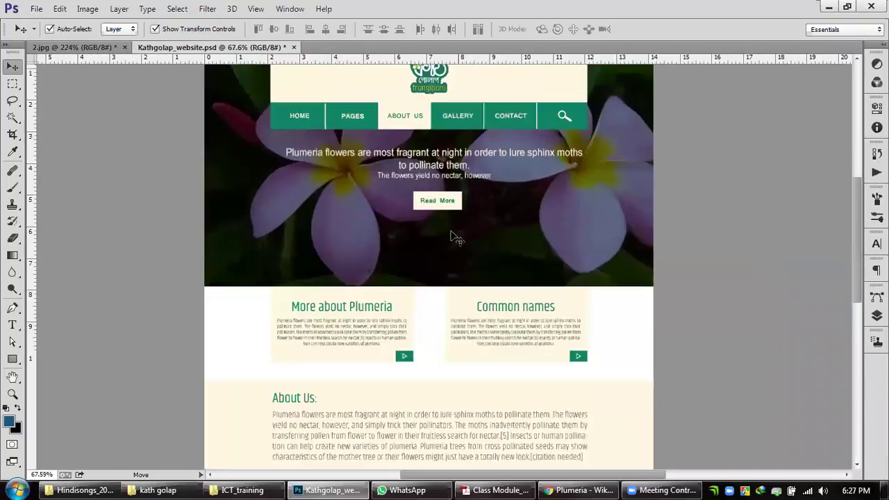
pyautogui.scroll(2, 455, 236)
pyautogui.click(430, 214)
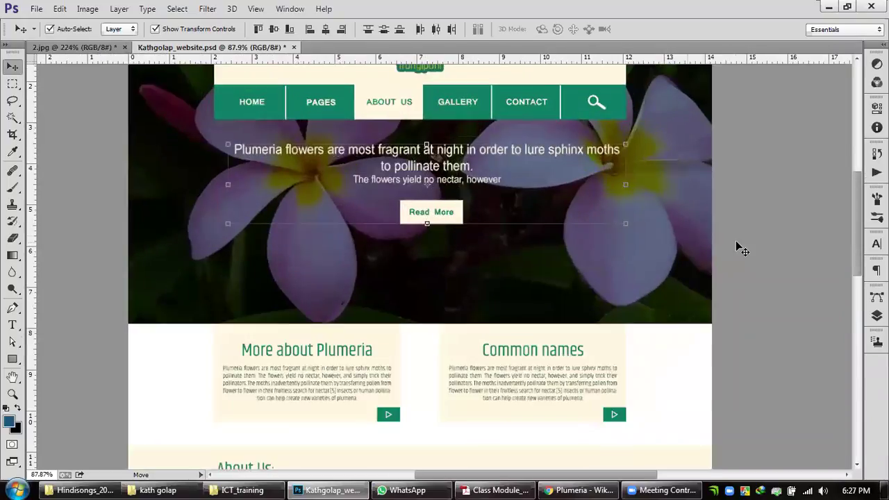
pyautogui.press('Down')
pyautogui.press('Down')
pyautogui.press('Down')
pyautogui.press('Down')
pyautogui.press('Down')
pyautogui.press('Down')
pyautogui.press('Down')
pyautogui.press('Down')
pyautogui.press('Down')
pyautogui.press('Down')
pyautogui.press('Down')
pyautogui.press('Down')
pyautogui.press('Down')
pyautogui.press('Down')
pyautogui.press('Down')
pyautogui.press('Down')
pyautogui.press('Down')
pyautogui.press('Down')
pyautogui.press('Down')
pyautogui.press('Down')
pyautogui.press('Down')
pyautogui.press('Down')
pyautogui.press('Down')
pyautogui.press('Down')
pyautogui.press('Down')
pyautogui.press('Down')
pyautogui.press('Down')
pyautogui.press('Down')
pyautogui.press('Down')
pyautogui.press('Down')
pyautogui.press('Down')
pyautogui.press('Down')
pyautogui.press('Down')
pyautogui.press('Down')
pyautogui.press('Down')
pyautogui.press('Down')
pyautogui.press('Down')
pyautogui.press('Down')
pyautogui.press('Down')
pyautogui.press('Down')
pyautogui.press('Down')
pyautogui.press('Down')
pyautogui.press('Down')
pyautogui.press('Down')
pyautogui.press('Down')
pyautogui.press('Down')
pyautogui.press('Down')
pyautogui.press('Down')
pyautogui.press('Down')
pyautogui.press('Down')
pyautogui.press('Down')
pyautogui.press('Down')
pyautogui.press('Down')
pyautogui.press('Down')
pyautogui.press('Down')
pyautogui.press('Down')
pyautogui.press('Down')
pyautogui.press('Down')
pyautogui.press('Down')
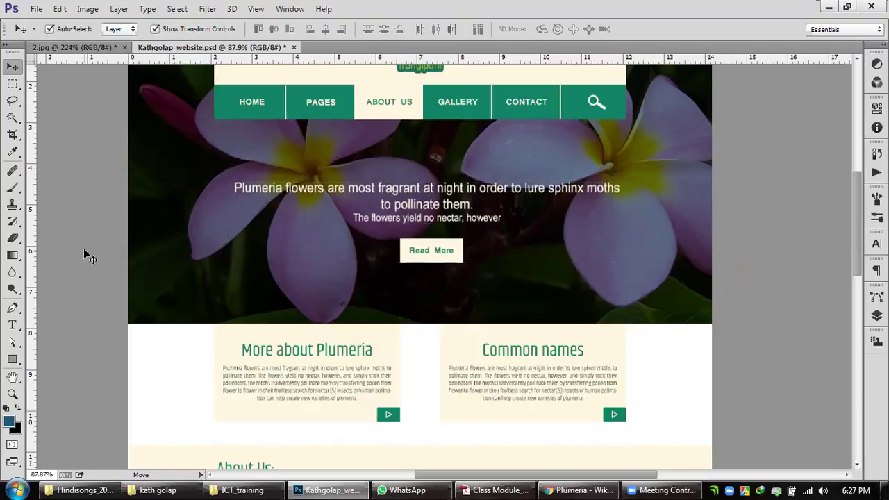
pyautogui.click(250, 189)
pyautogui.click(13, 325)
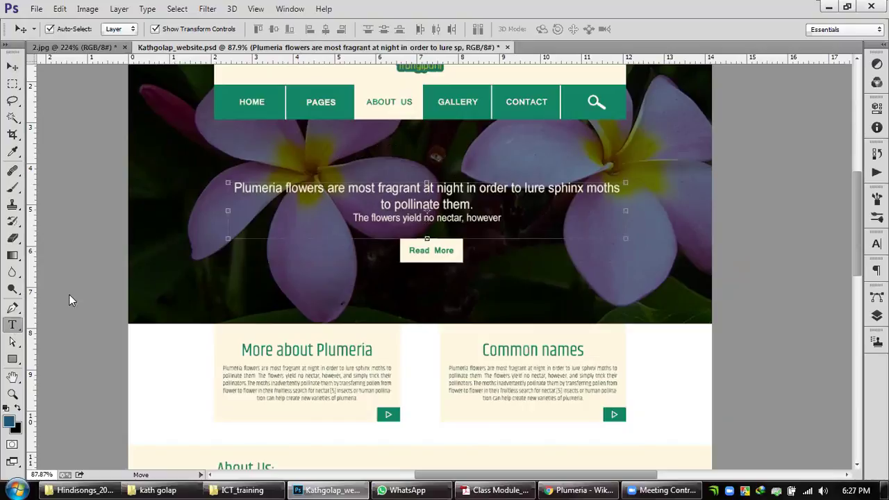
pyautogui.click(236, 188)
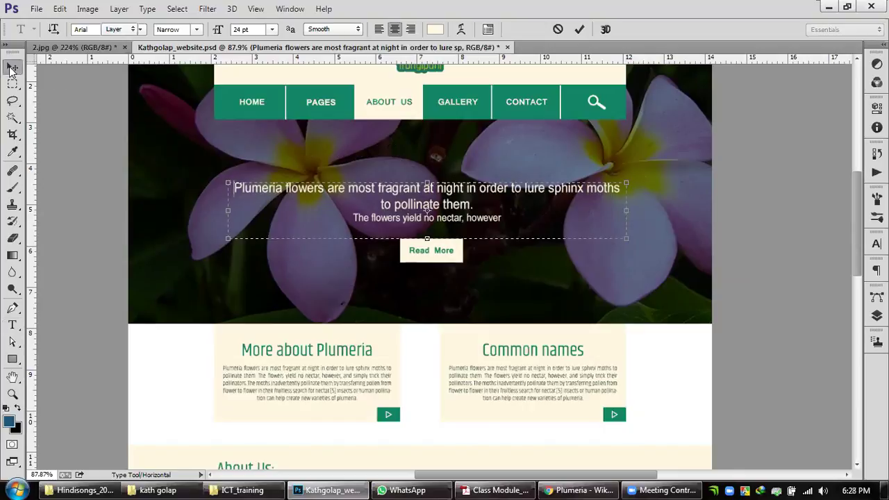
pyautogui.click(12, 66)
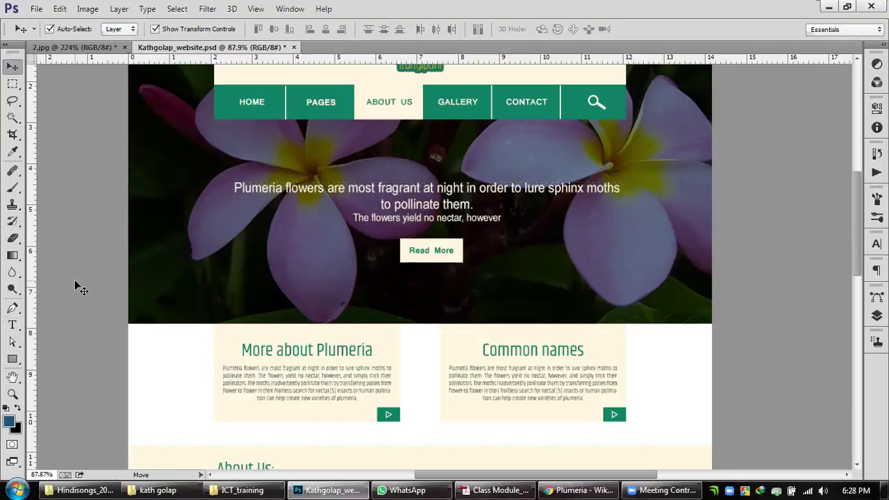
# Step: Align the Read More button with the banner text above it on their horizontal centres, and deselect them
pyautogui.click(416, 251)
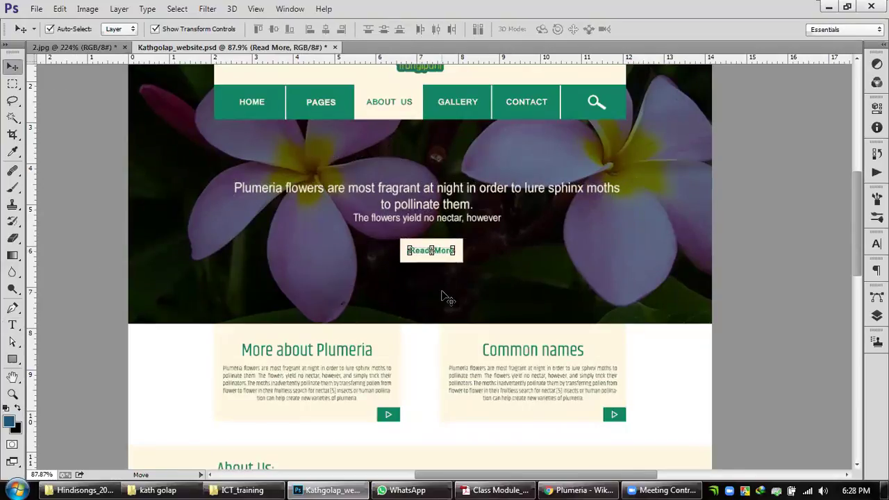
pyautogui.keyDown('shift'); pyautogui.click(445, 188); pyautogui.keyUp('shift')
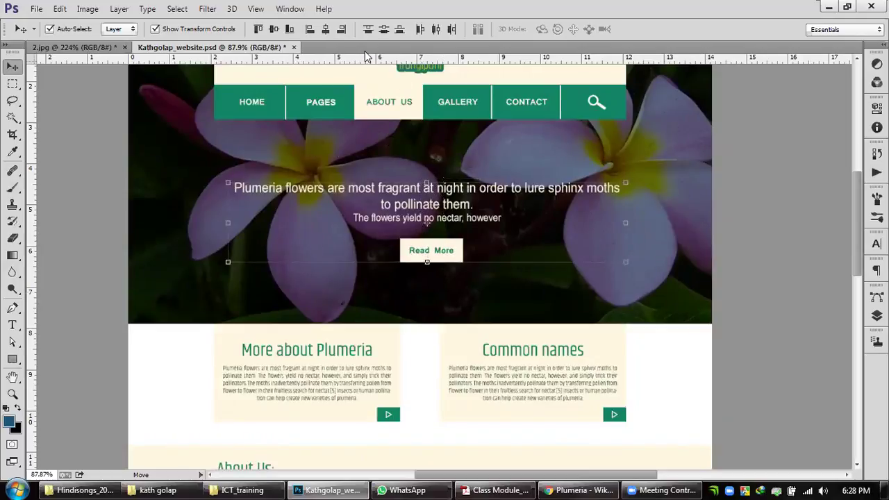
pyautogui.click(325, 28)
pyautogui.click(764, 299)
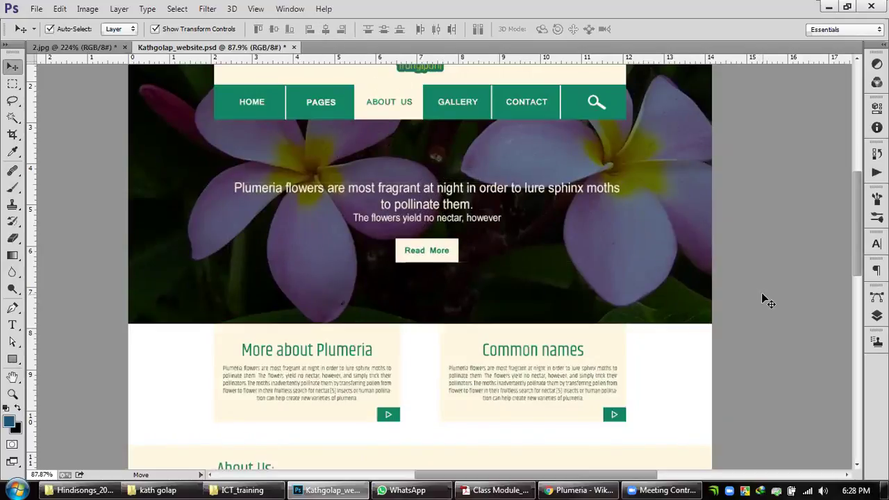
# Step: Set the leading of the Plumeria banner text to 30 pt and deselect the text layer
pyautogui.scroll(2, 434, 205)
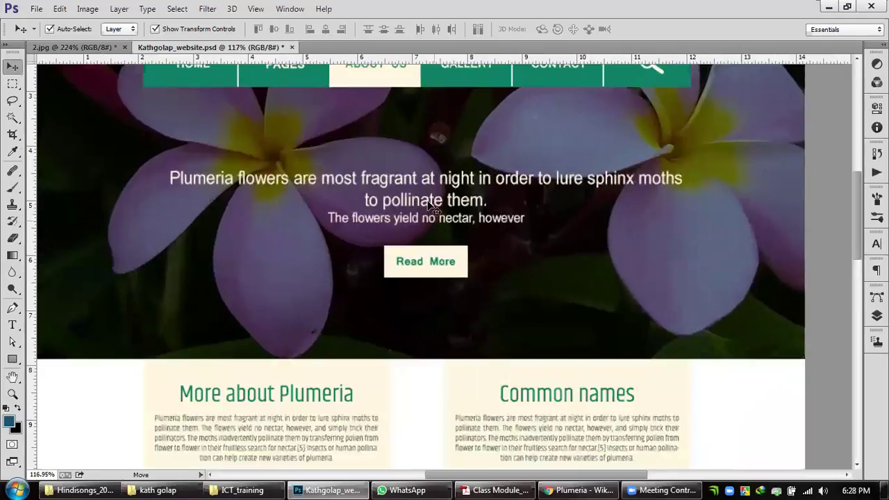
pyautogui.click(429, 202)
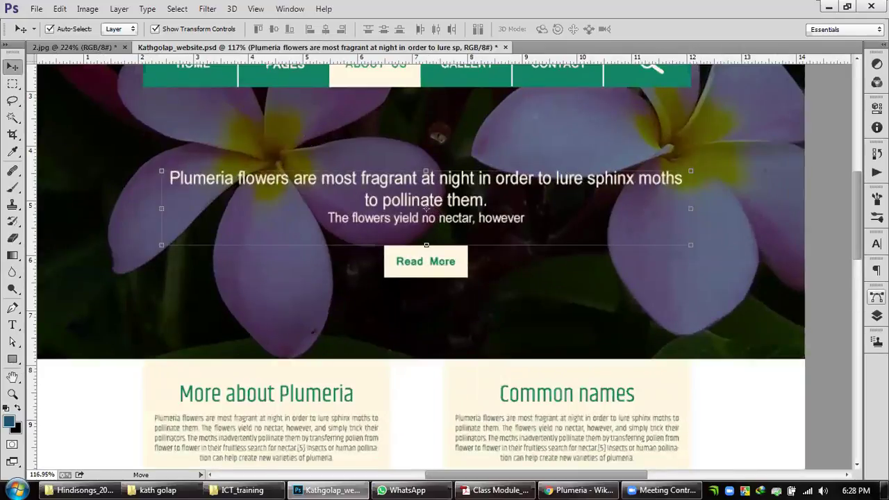
pyautogui.click(876, 315)
pyautogui.click(876, 315)
pyautogui.click(876, 244)
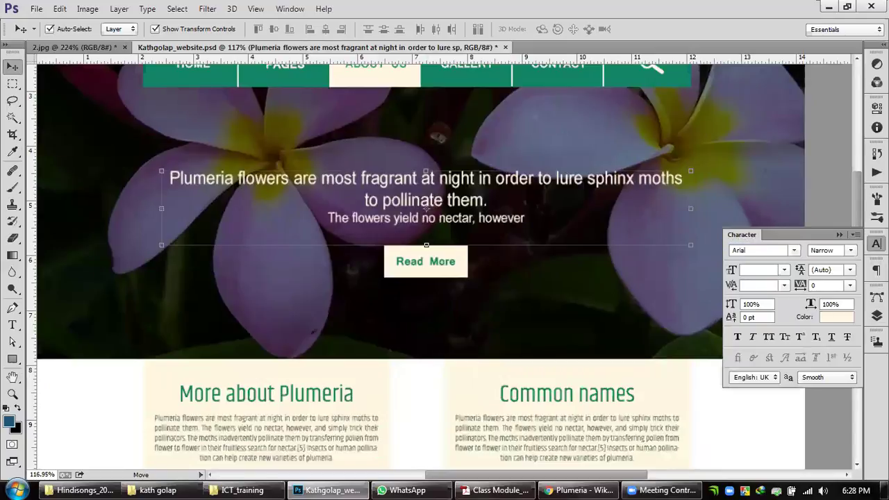
pyautogui.click(852, 271)
pyautogui.click(841, 200)
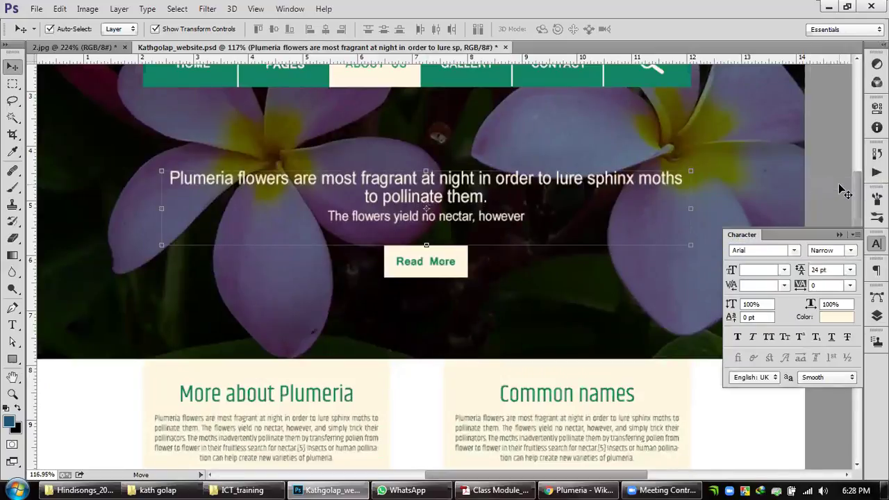
pyautogui.click(850, 272)
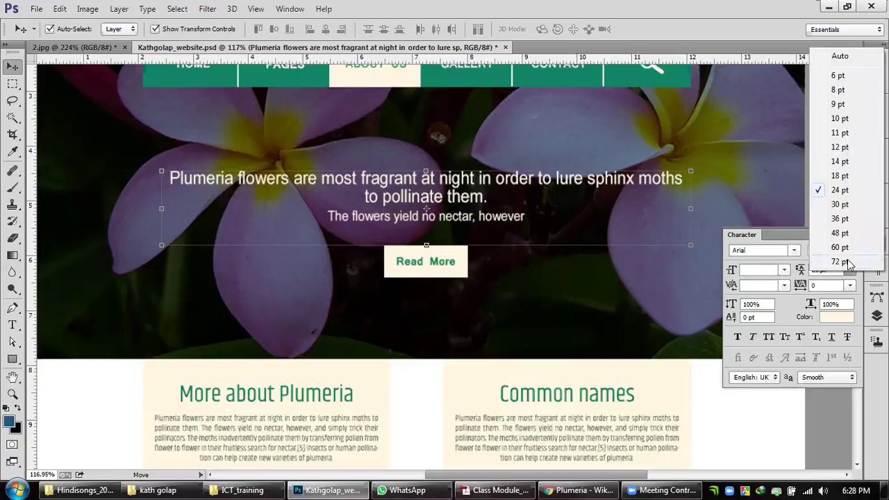
pyautogui.click(845, 216)
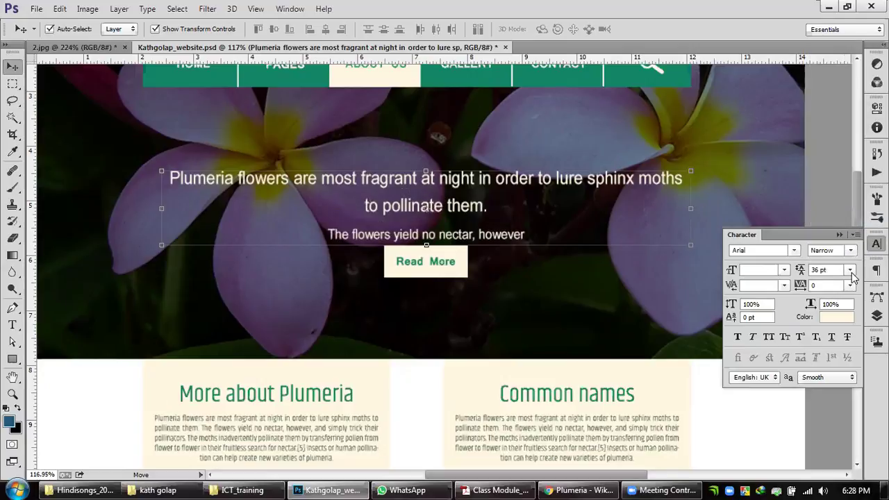
pyautogui.click(850, 272)
pyautogui.click(845, 210)
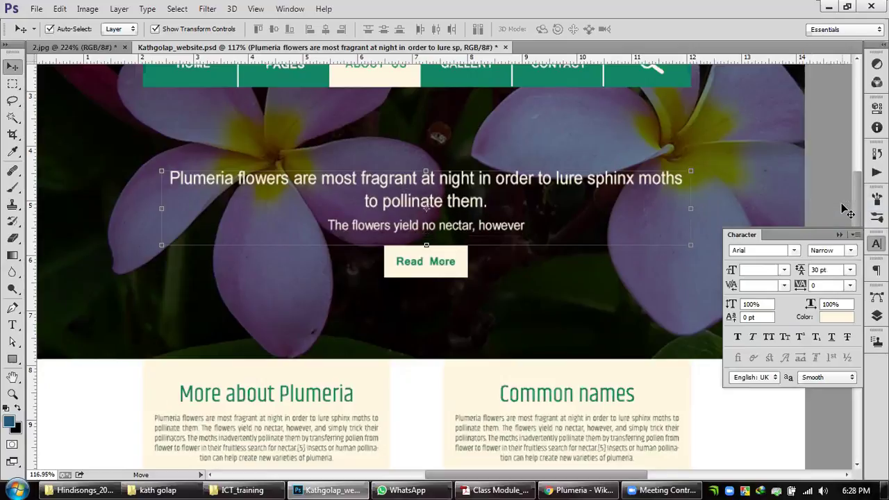
pyautogui.click(839, 242)
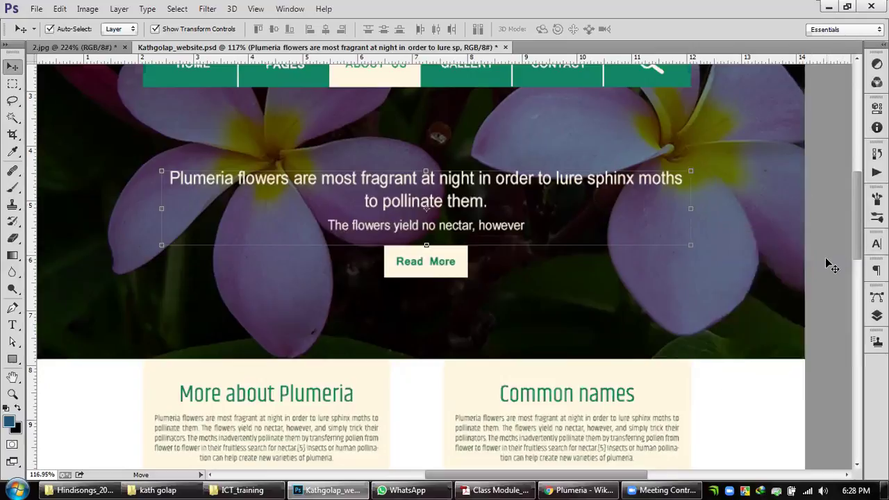
pyautogui.click(839, 264)
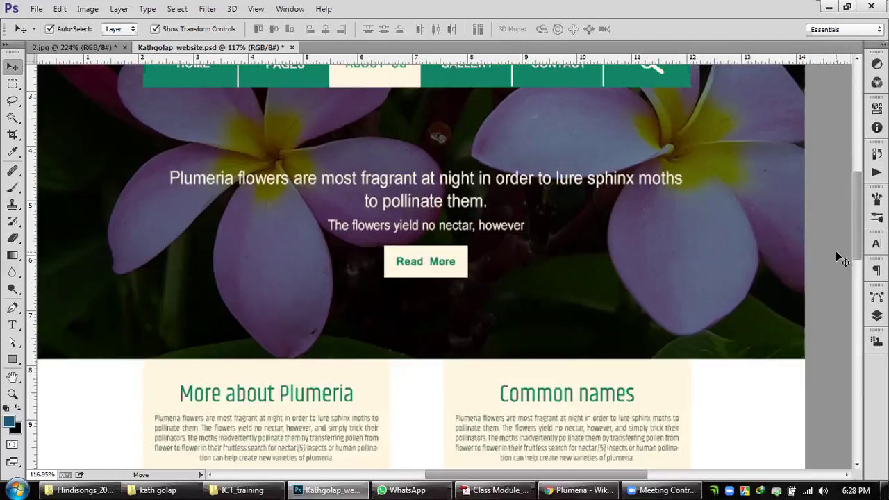
# Step: Recolour the banner line "The flowers yield no nectar, however" to grey #b1b1b0
pyautogui.click(13, 325)
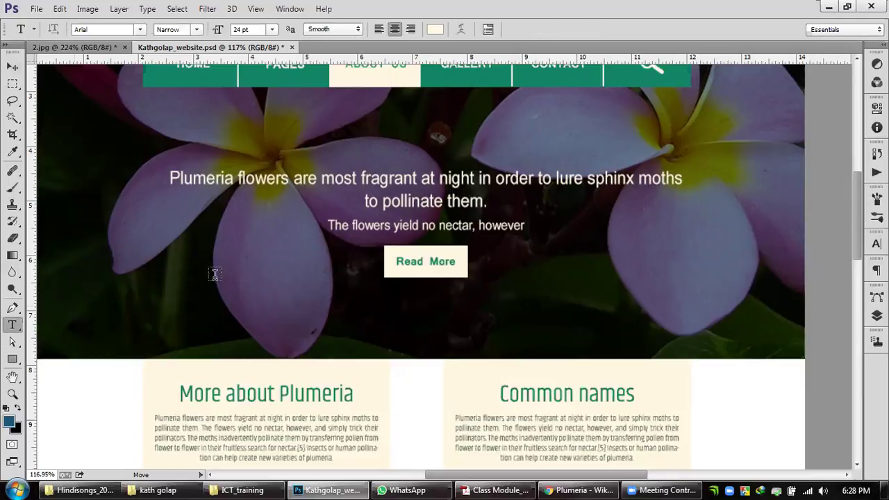
pyautogui.moveTo(328, 225); pyautogui.dragTo(600, 223)
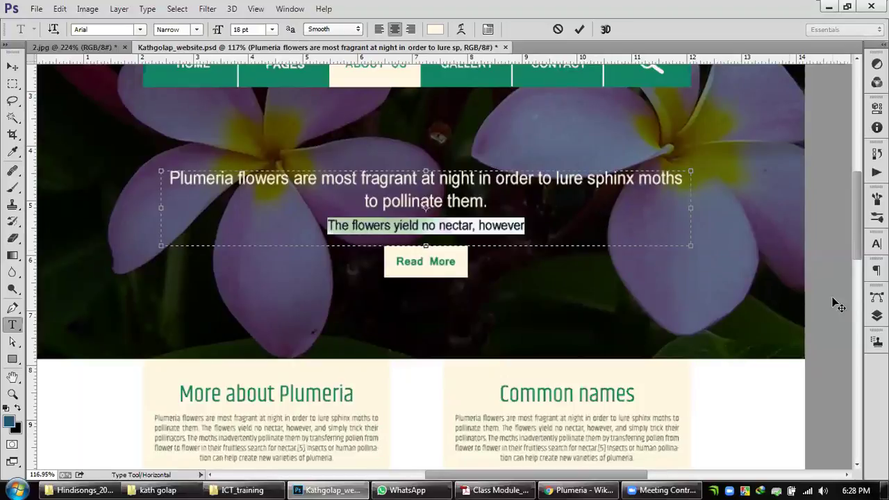
pyautogui.click(876, 315)
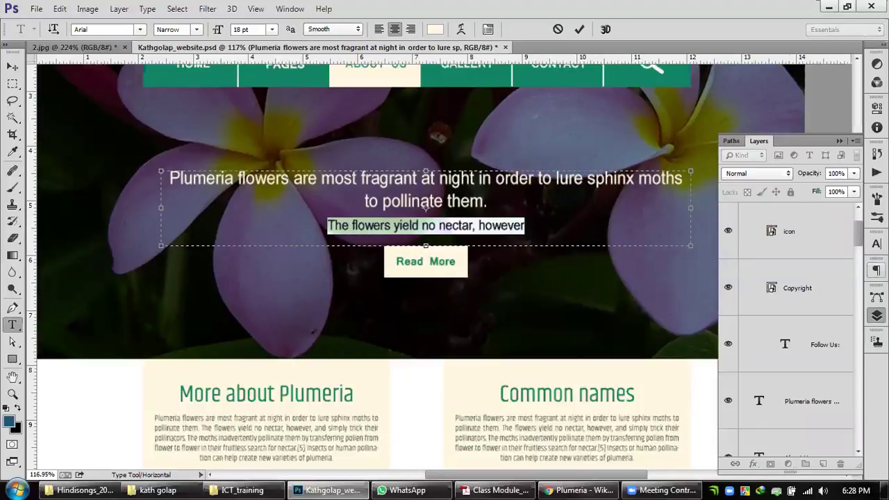
pyautogui.click(876, 243)
pyautogui.click(829, 317)
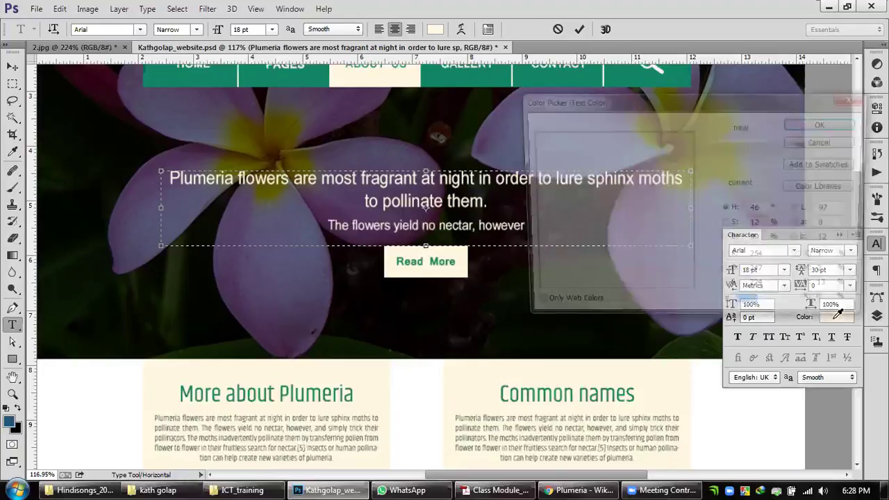
pyautogui.write('bcbbb8')
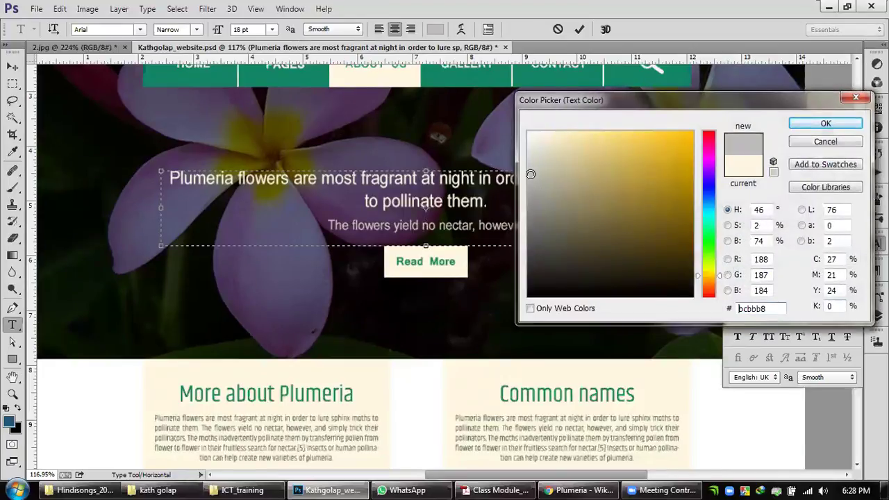
pyautogui.moveTo(529, 179); pyautogui.dragTo(527, 181)
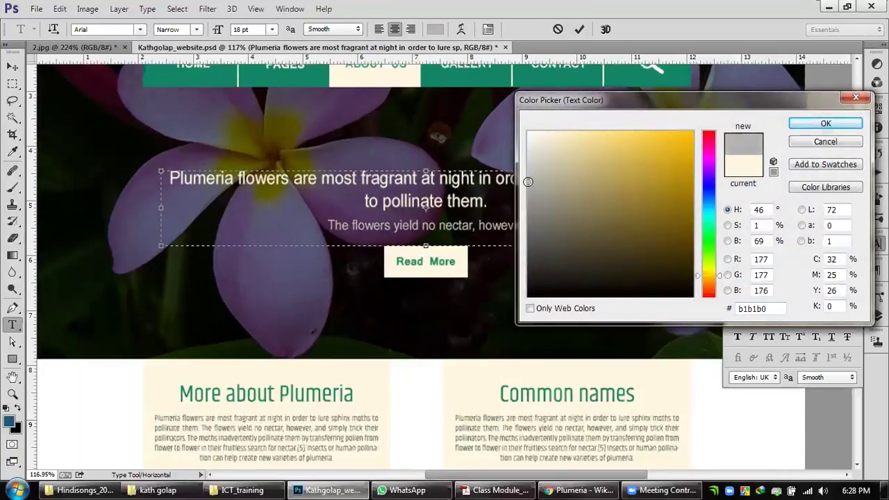
pyautogui.click(825, 123)
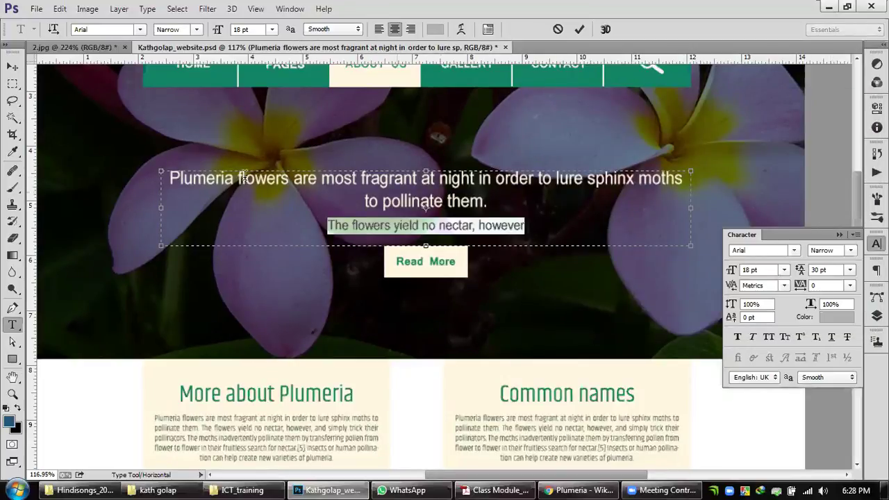
# Step: Recolour the two larger banner lines above the grey text to near-white #fdfcf7 and commit the text edit
pyautogui.moveTo(173, 178); pyautogui.dragTo(488, 201)
pyautogui.click(820, 317)
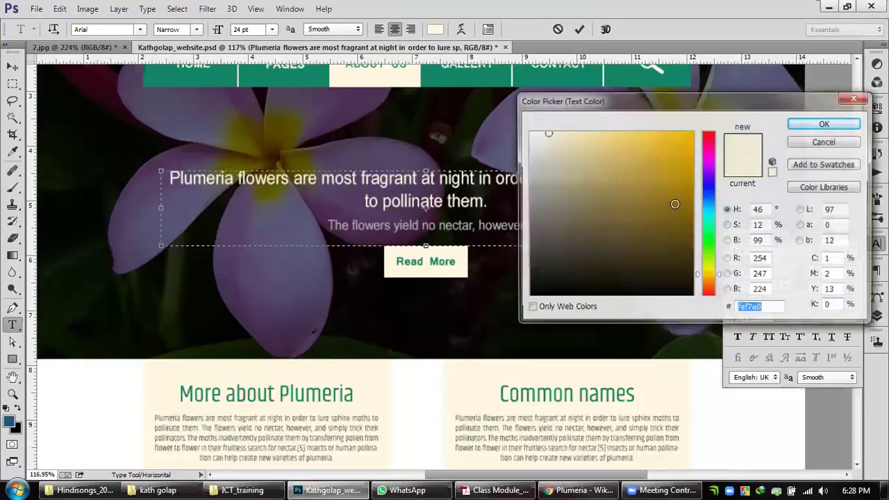
pyautogui.click(532, 133)
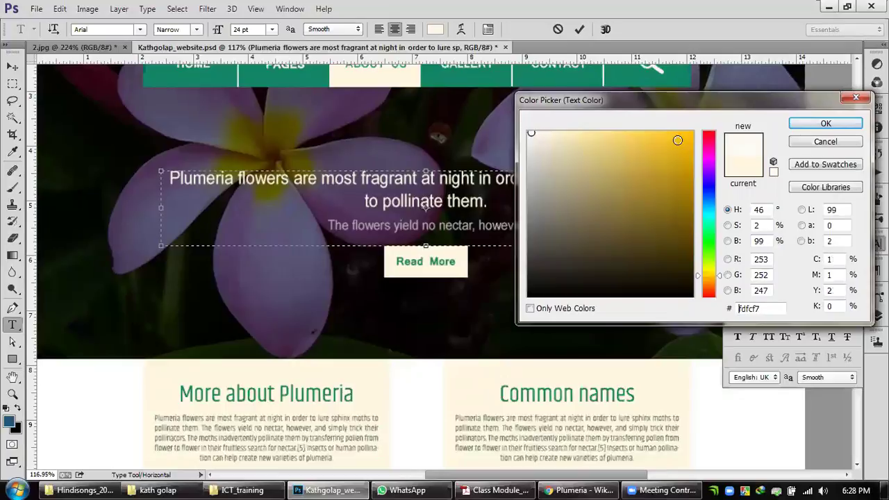
pyautogui.click(825, 122)
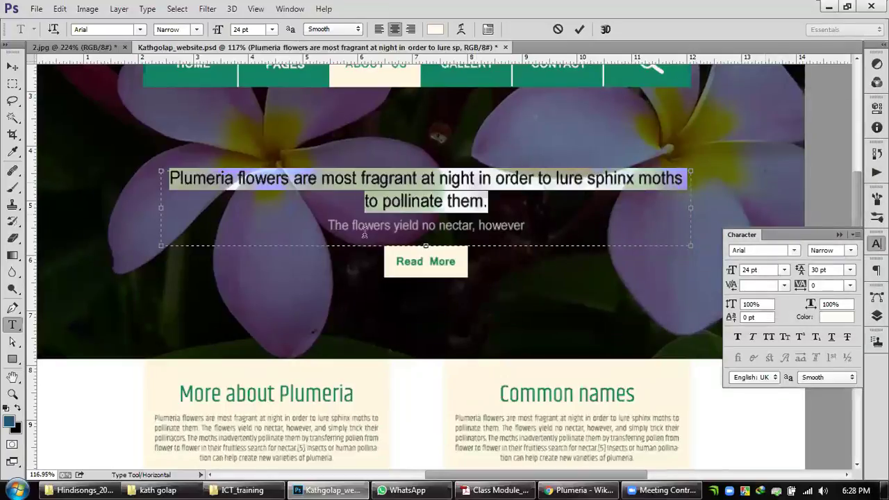
pyautogui.doubleClick(12, 393)
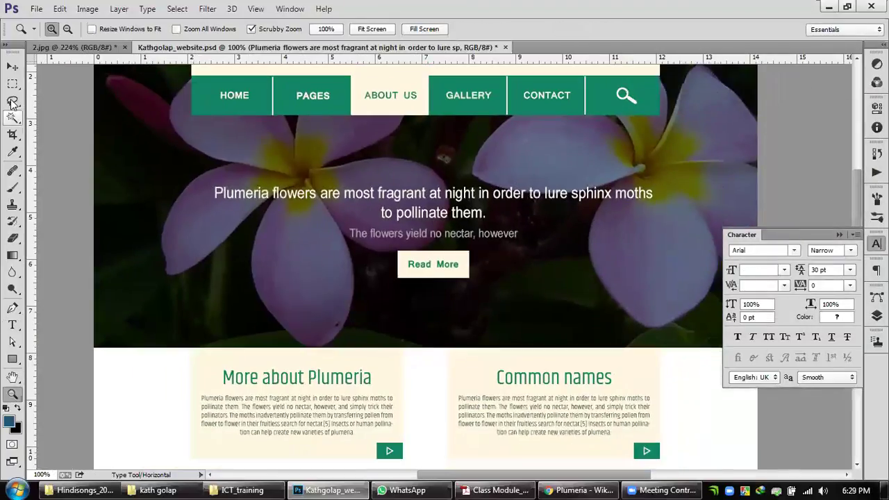
pyautogui.click(11, 66)
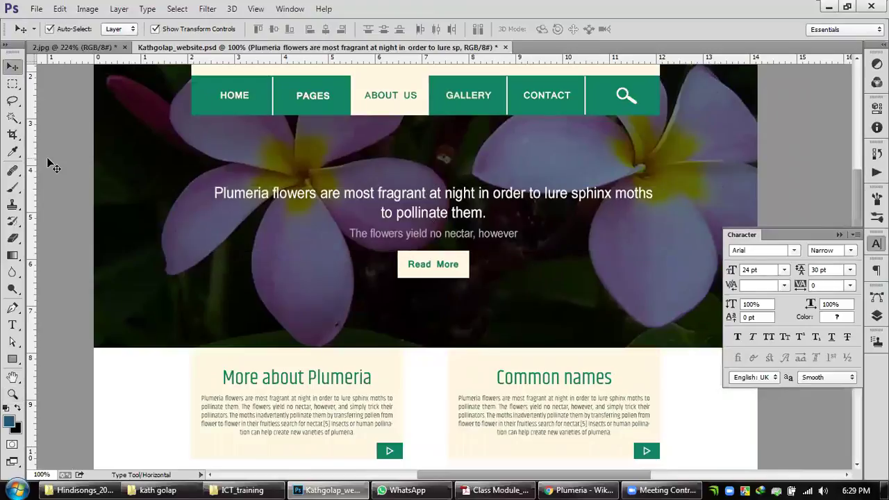
# Step: Copy the font name Khand from the "More about Plumeria" heading and leave the heading's text unchanged
pyautogui.click(336, 200)
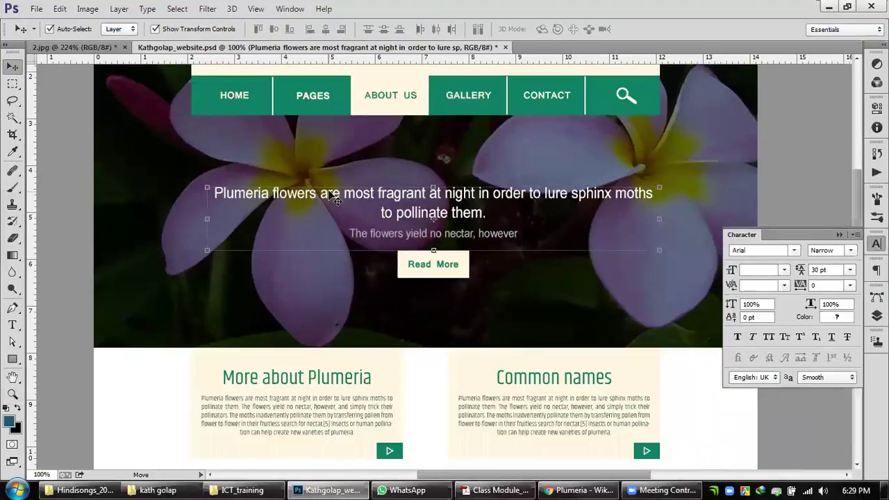
pyautogui.click(12, 324)
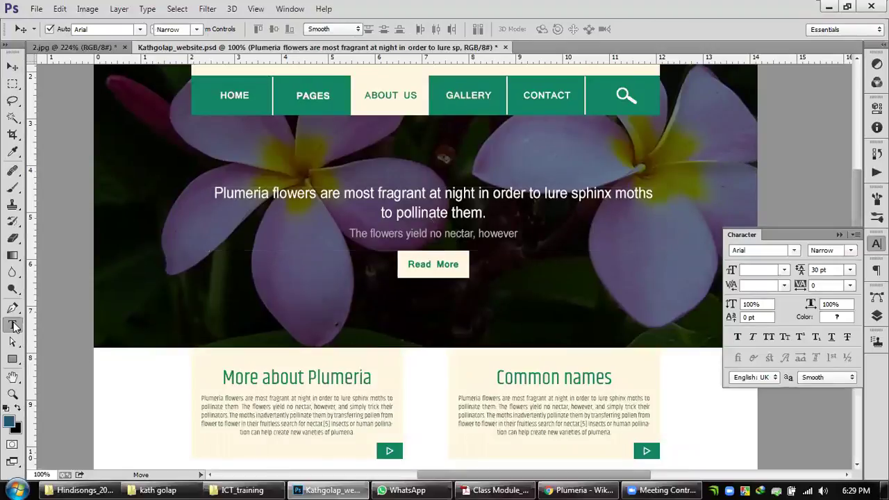
pyautogui.click(274, 377)
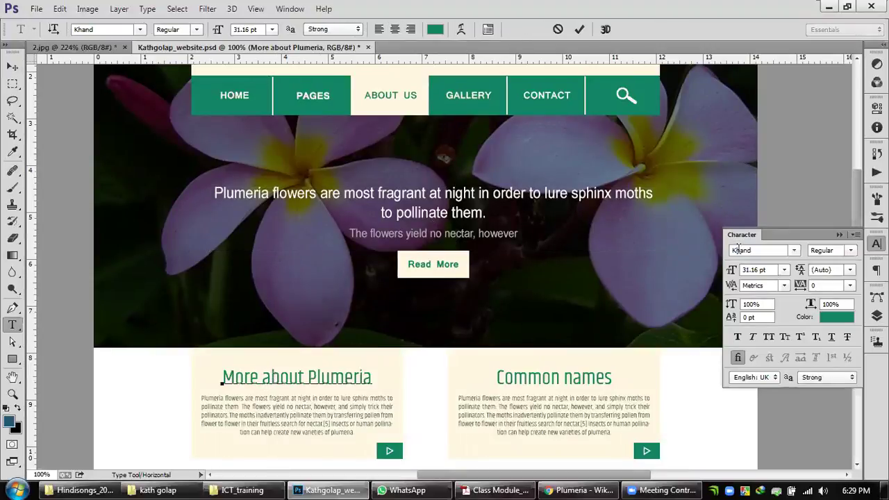
pyautogui.click(759, 251)
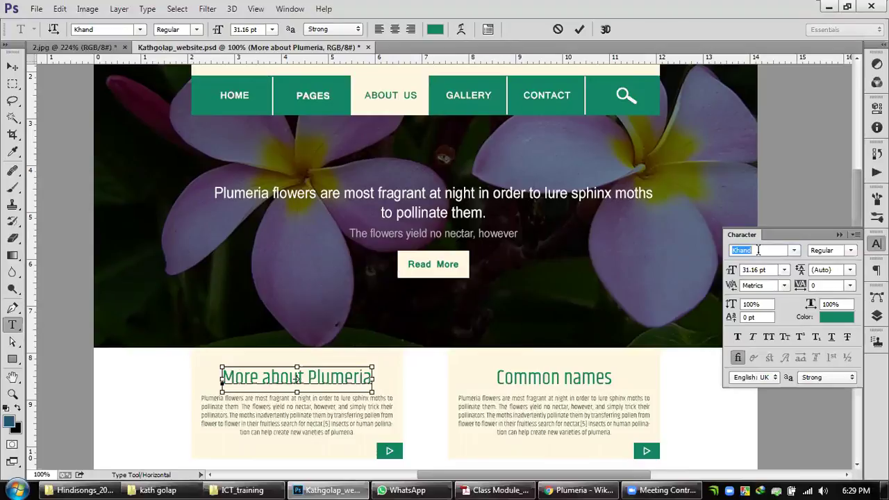
pyautogui.click(14, 68)
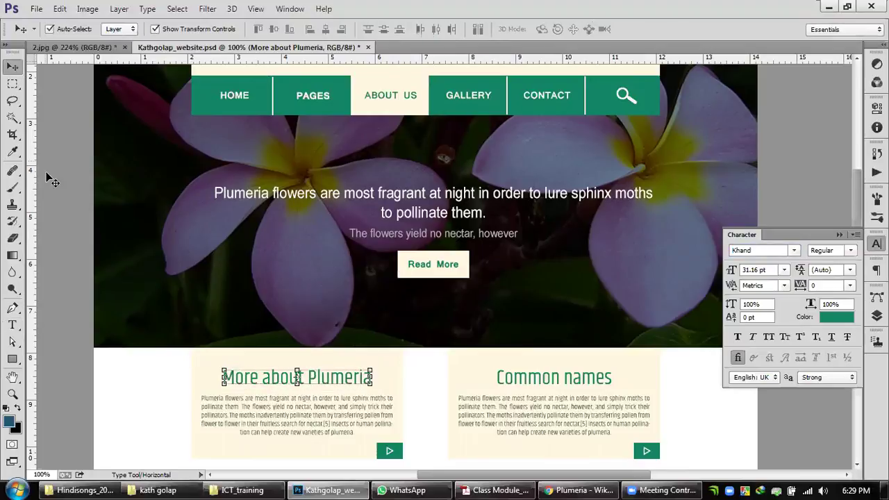
# Step: Set the two larger banner lines to the Khand font in the Light style and commit the text edit
pyautogui.press('t')
pyautogui.moveTo(213, 193); pyautogui.dragTo(503, 214)
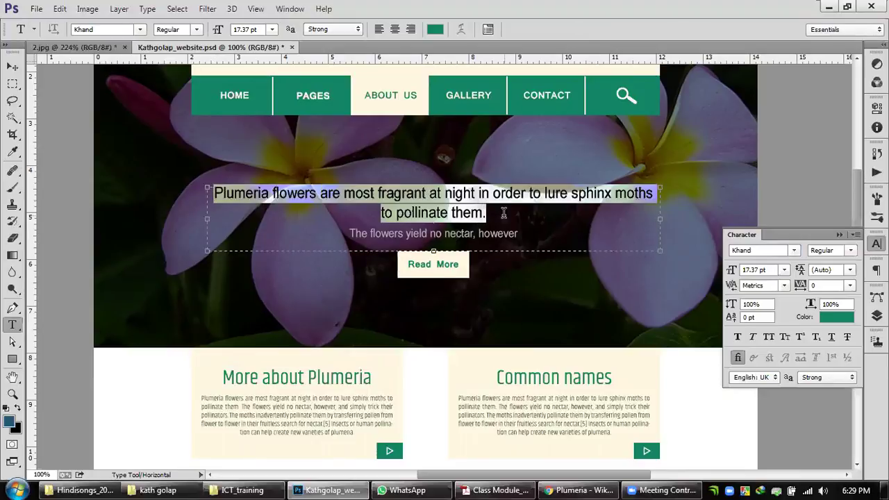
pyautogui.click(755, 250)
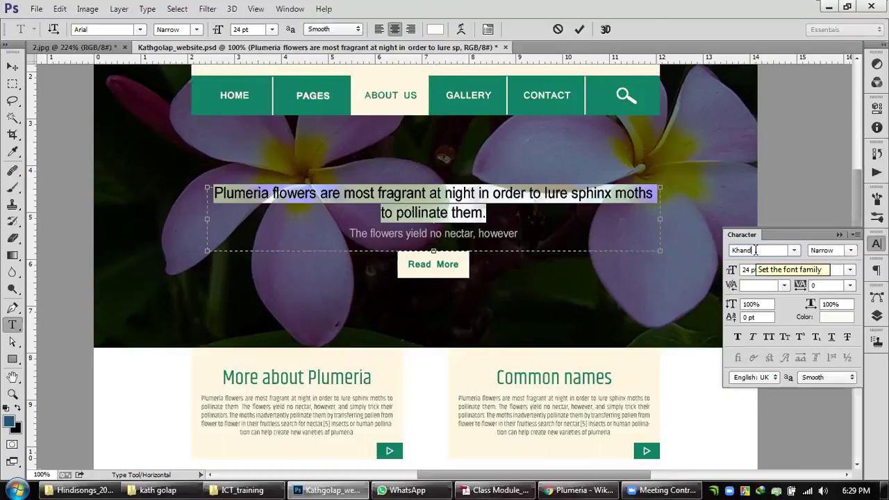
pyautogui.press('Return')
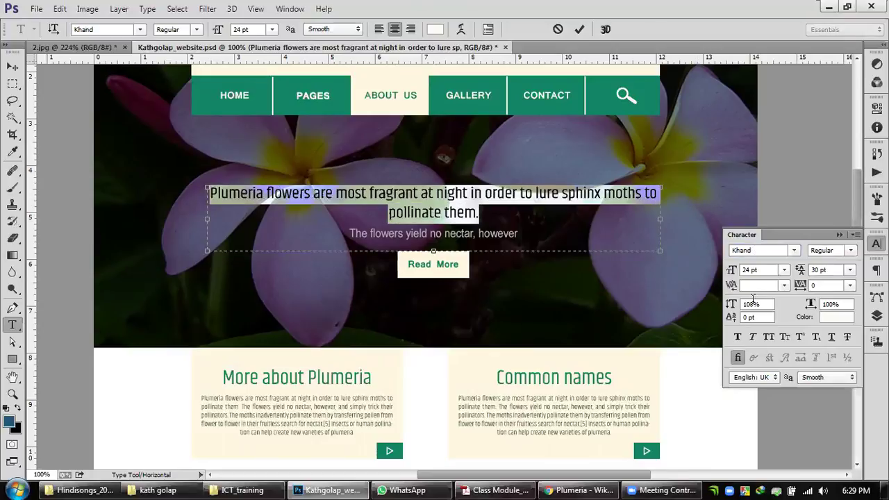
pyautogui.click(850, 250)
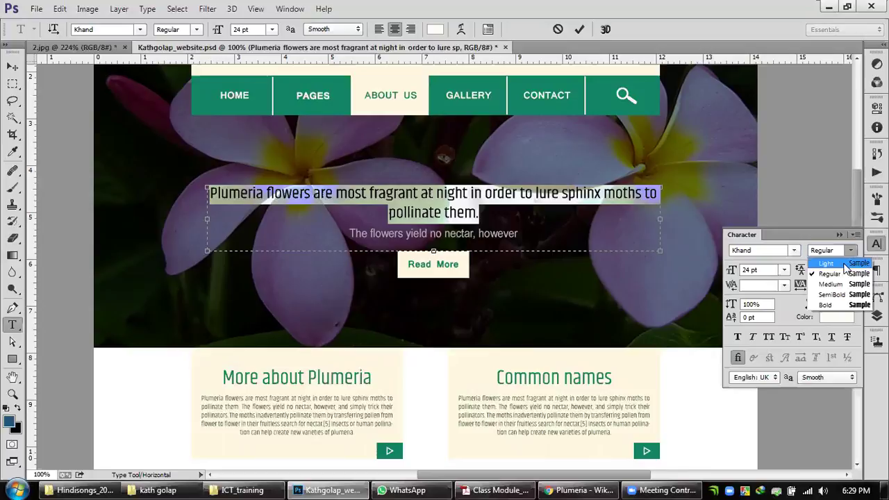
pyautogui.click(844, 263)
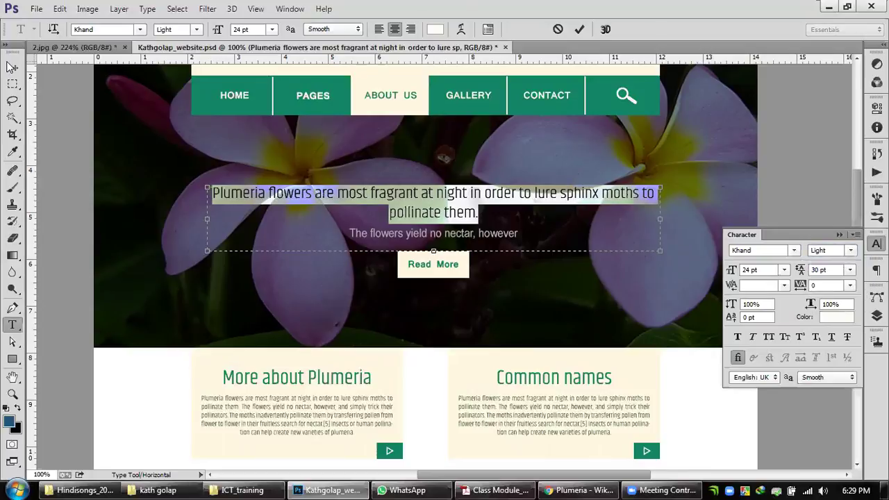
pyautogui.click(11, 66)
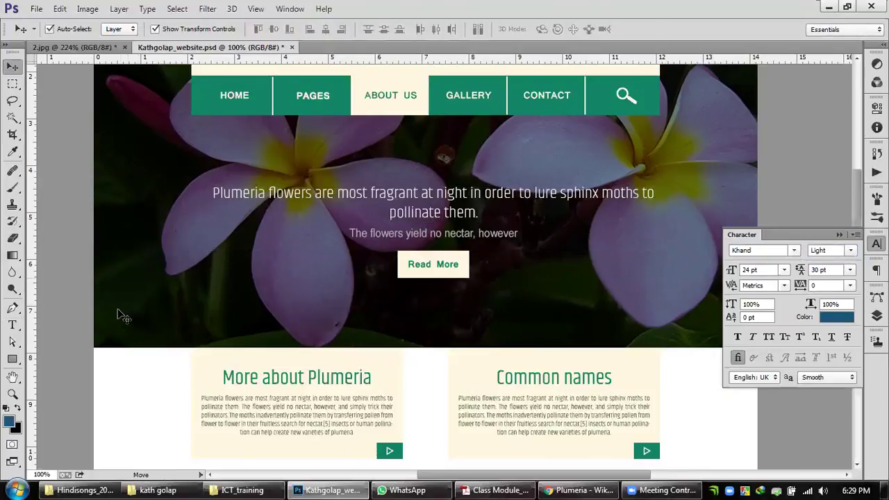
pyautogui.click(12, 393)
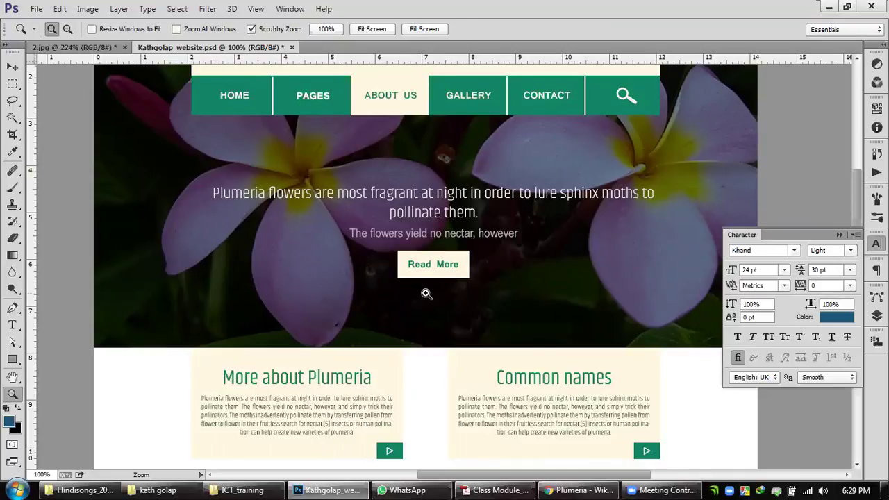
pyautogui.scroll(-4, 426, 294)
pyautogui.scroll(3, 431, 294)
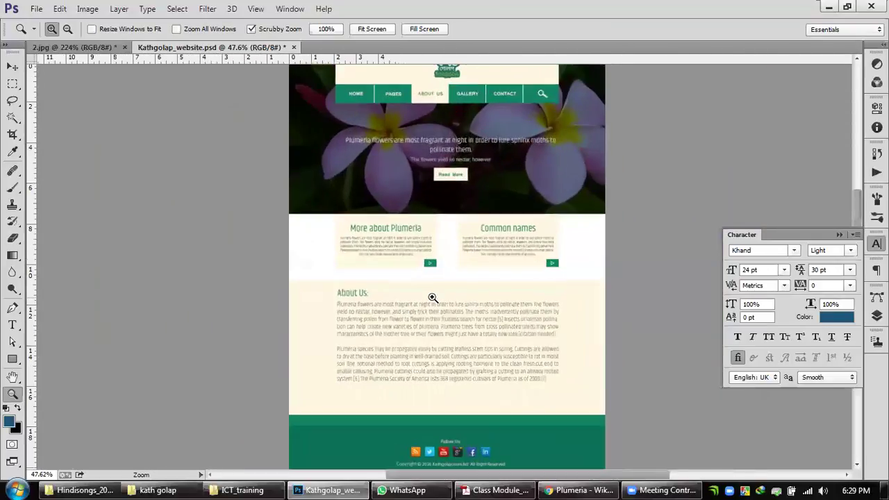
pyautogui.scroll(-1, 432, 298)
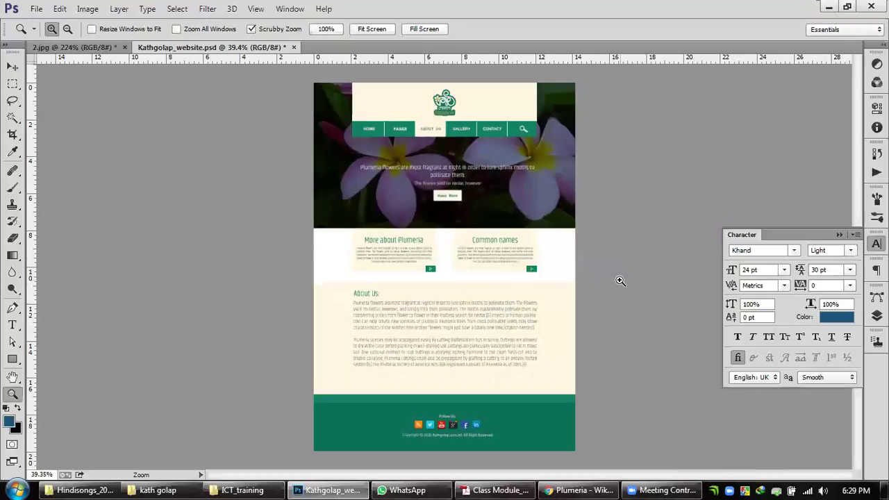
# Step: Save the Kathgolap website document and collapse the Character panel after reviewing the whole page
pyautogui.hotkey('ctrl', 's')
pyautogui.moveTo(409, 257); pyautogui.dragTo(466, 299)
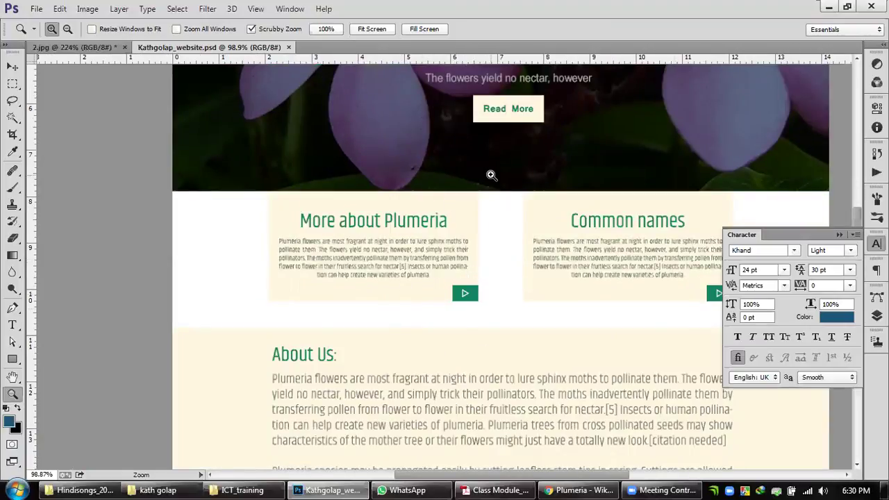
pyautogui.scroll(3, 522, 212)
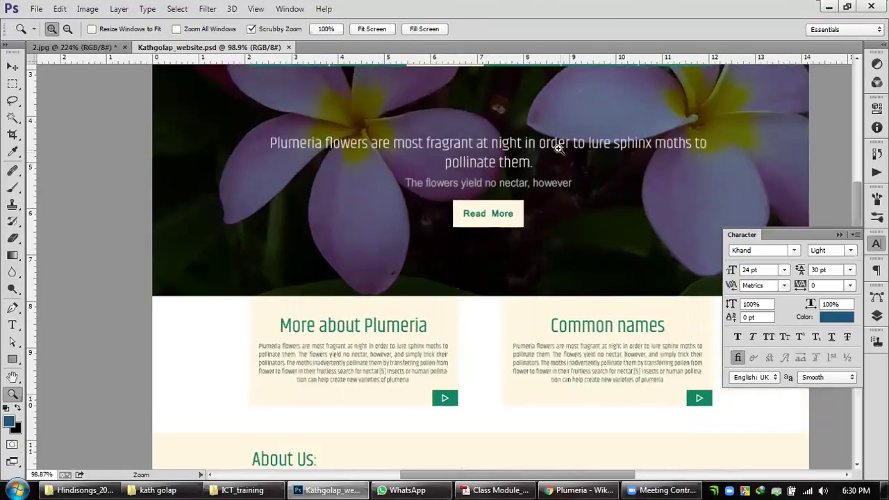
pyautogui.moveTo(549, 125); pyautogui.dragTo(532, 294)
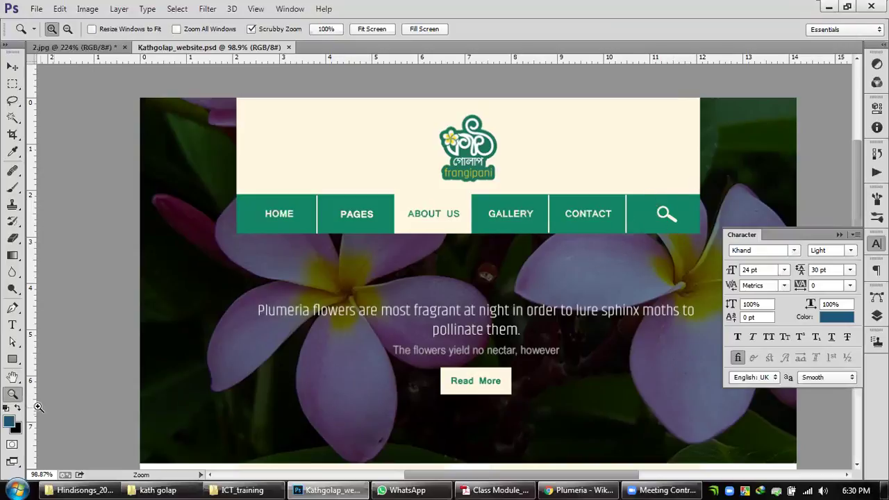
pyautogui.scroll(-5, 511, 282)
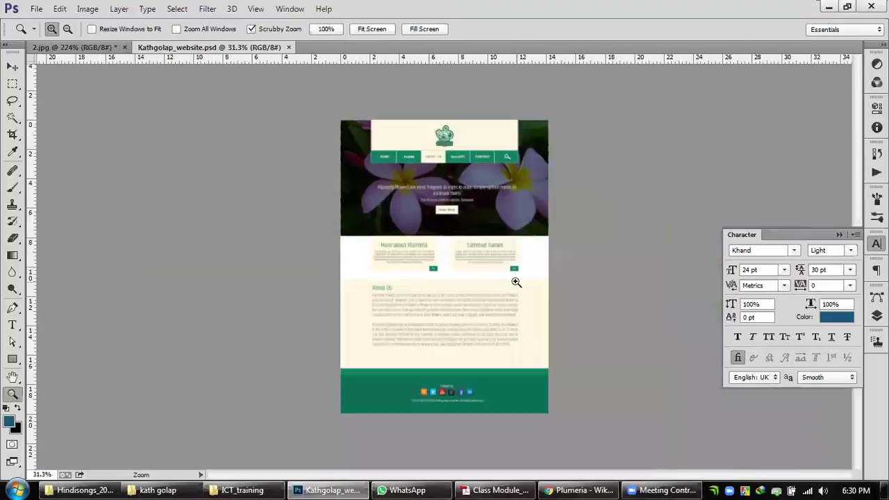
pyautogui.scroll(3, 608, 297)
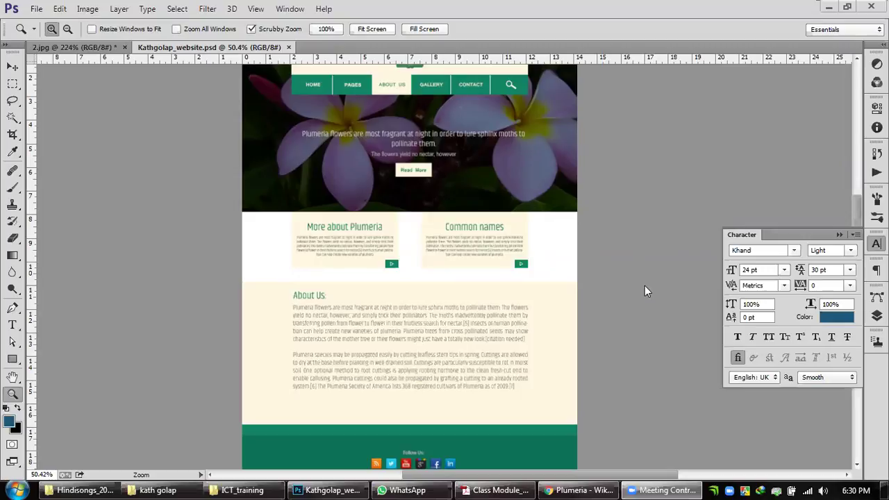
pyautogui.click(841, 234)
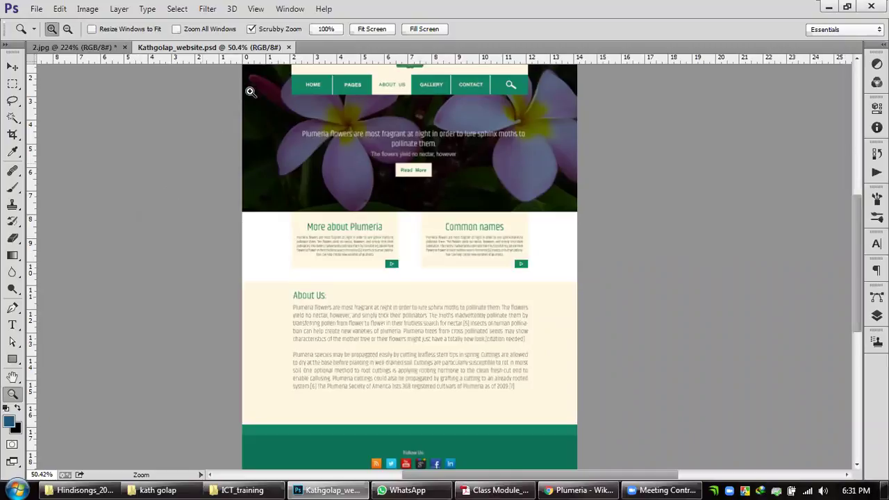
pyautogui.click(36, 8)
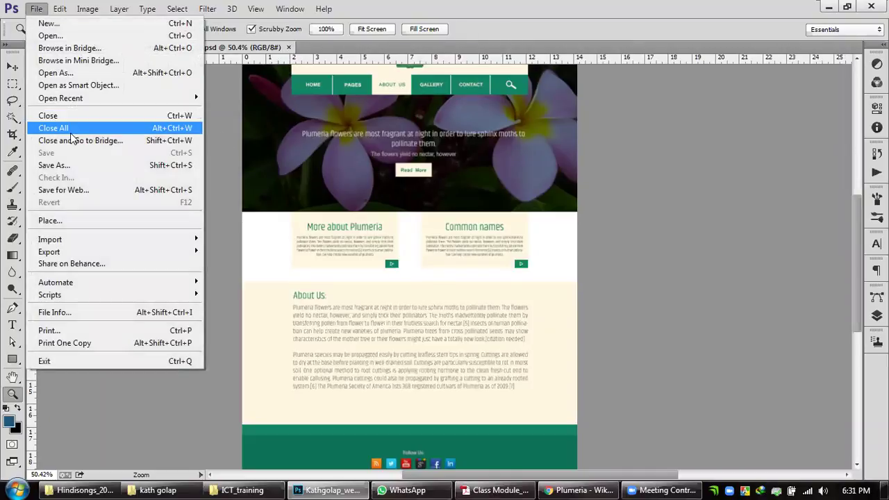
pyautogui.click(62, 165)
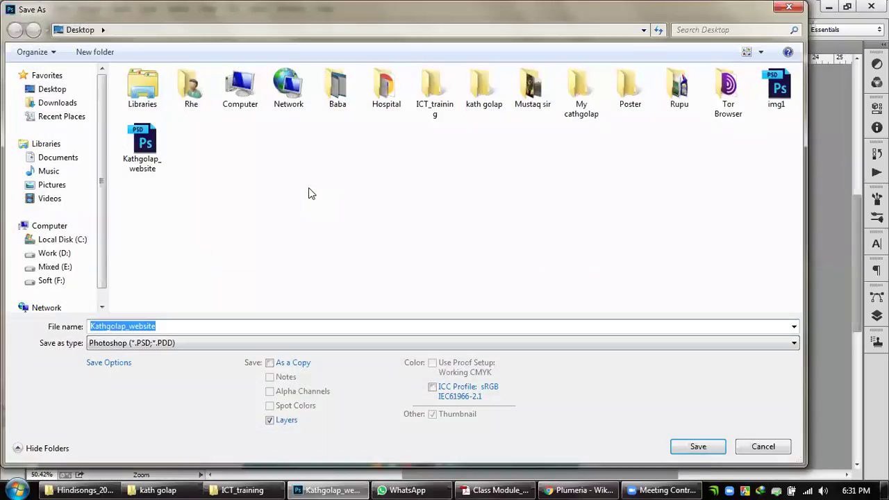
pyautogui.click(762, 446)
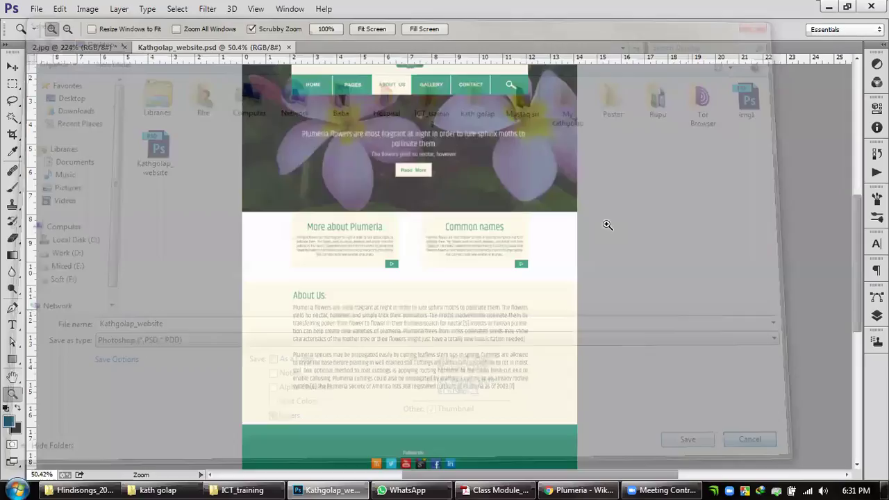
# Step: Close the 2.jpg reference image without saving its changes
pyautogui.click(105, 47)
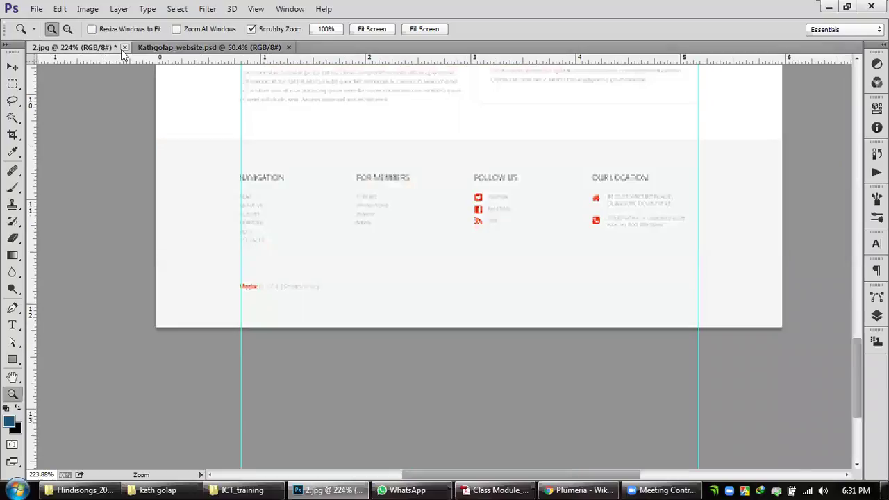
pyautogui.click(122, 48)
pyautogui.click(449, 192)
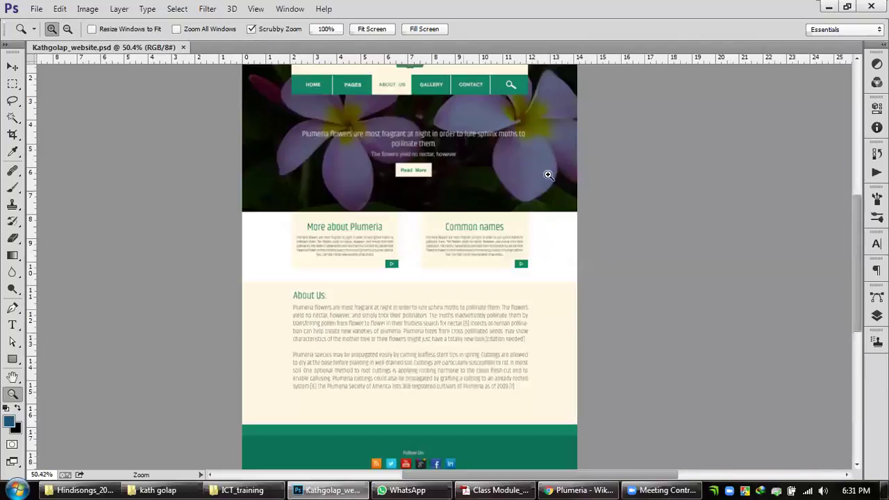
# Step: Close the Class Module PDF window without leaving the mockup
pyautogui.scroll(-1, 700, 201)
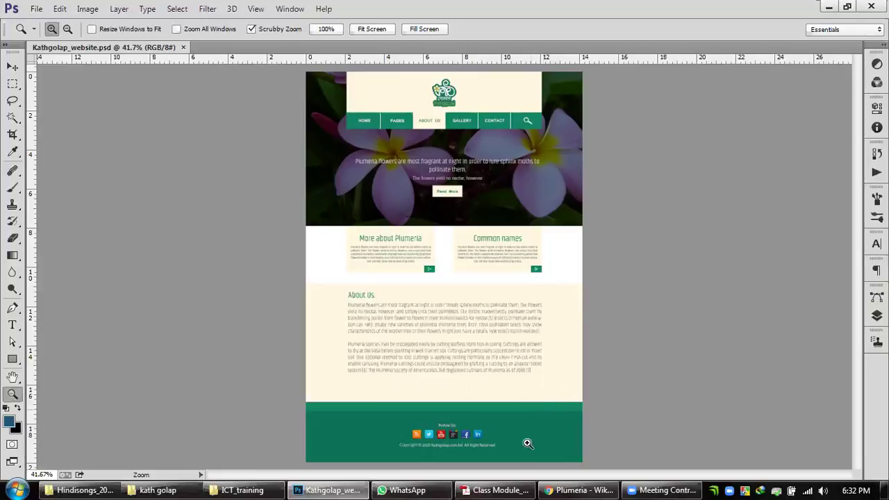
pyautogui.rightClick(512, 488)
pyautogui.click(509, 456)
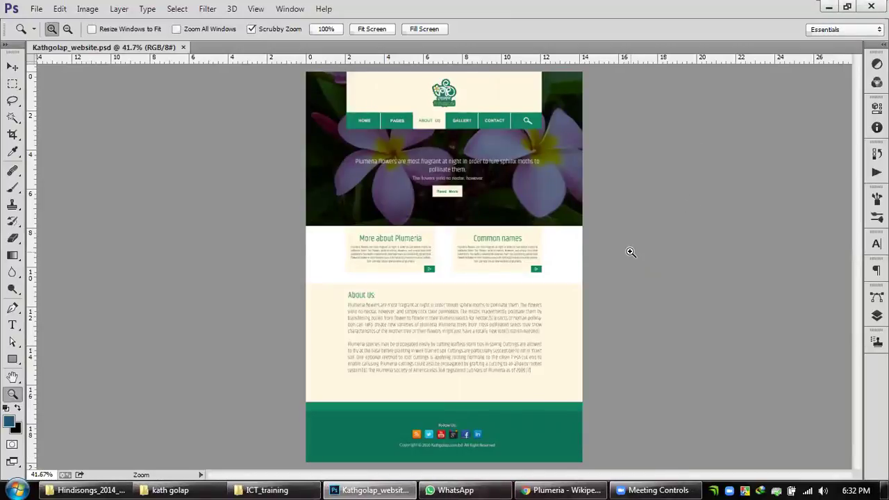
# Step: Close the Kathgolap_website.psd document and quit Photoshop
pyautogui.click(184, 47)
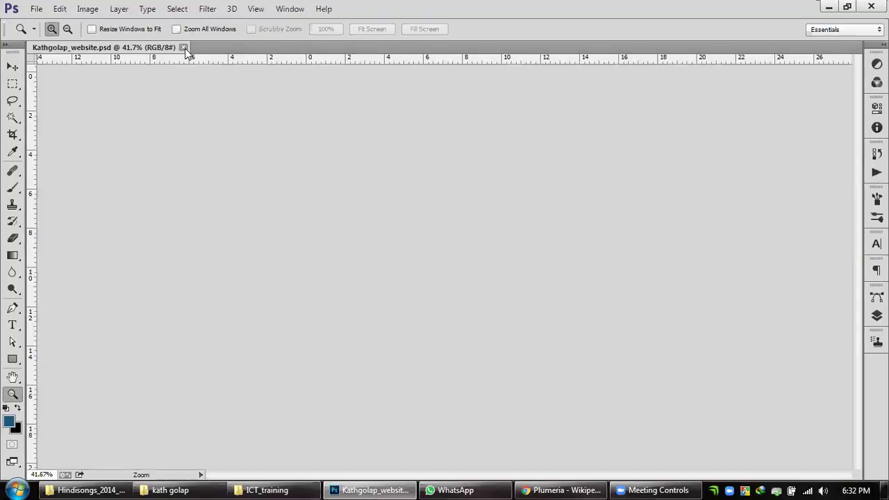
pyautogui.click(871, 6)
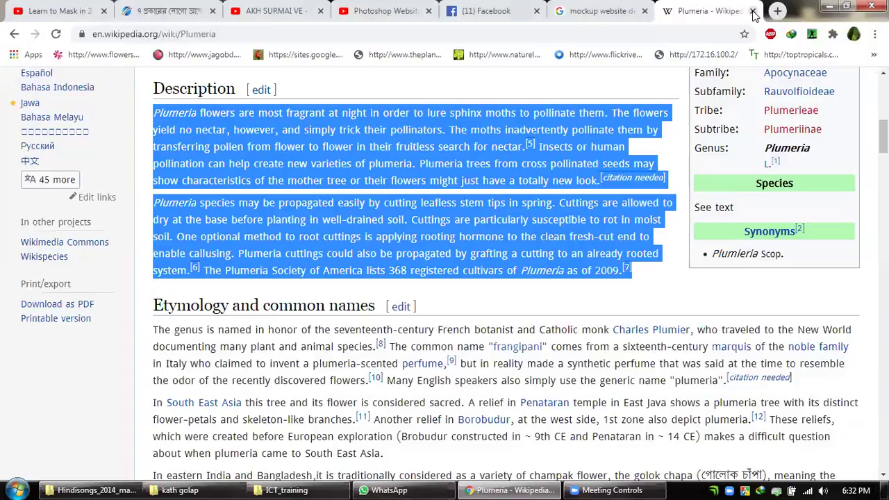
# Step: Close the Plumeria Wikipedia page and minimize the Chrome window
pyautogui.click(752, 11)
pyautogui.click(829, 6)
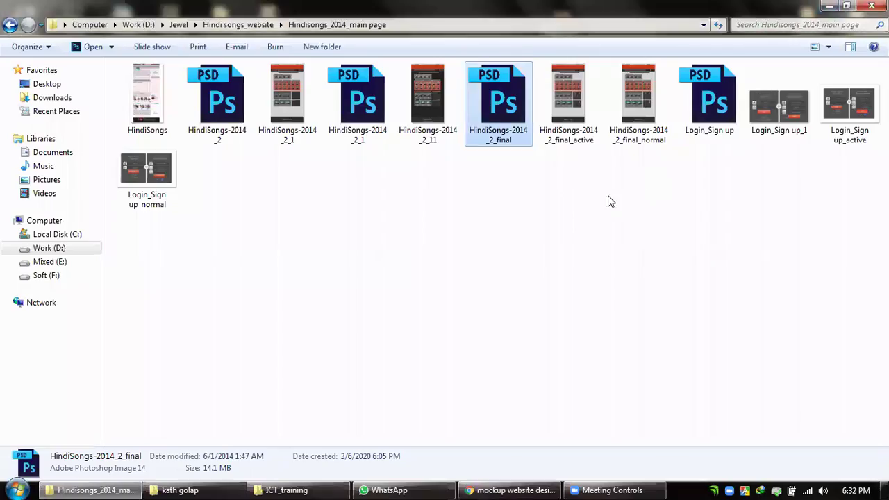
# Step: Refresh the Hindisongs_2014_main page folder, go back to Work (D:) and open the Odesk folder
pyautogui.rightClick(494, 234)
pyautogui.click(515, 285)
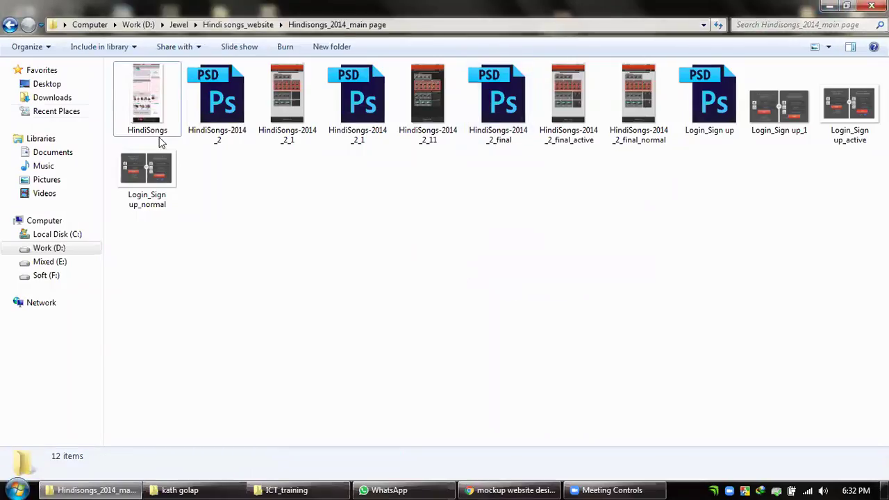
pyautogui.click(10, 25)
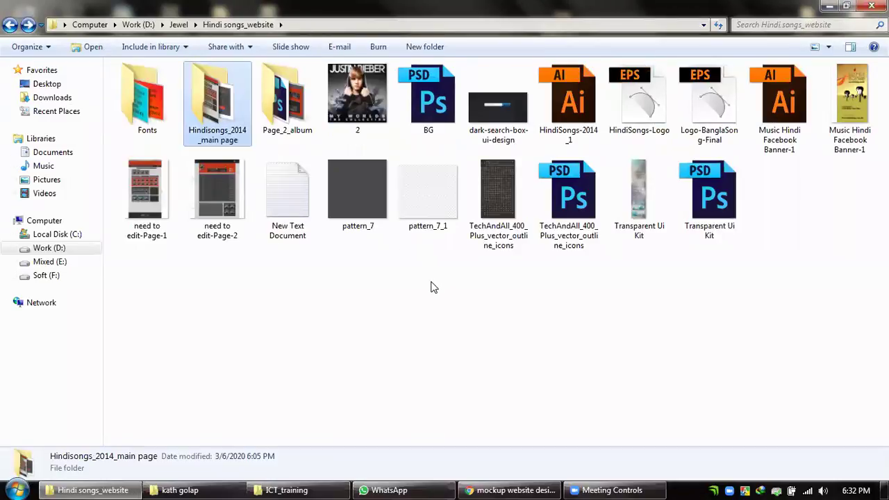
pyautogui.click(10, 25)
pyautogui.click(10, 24)
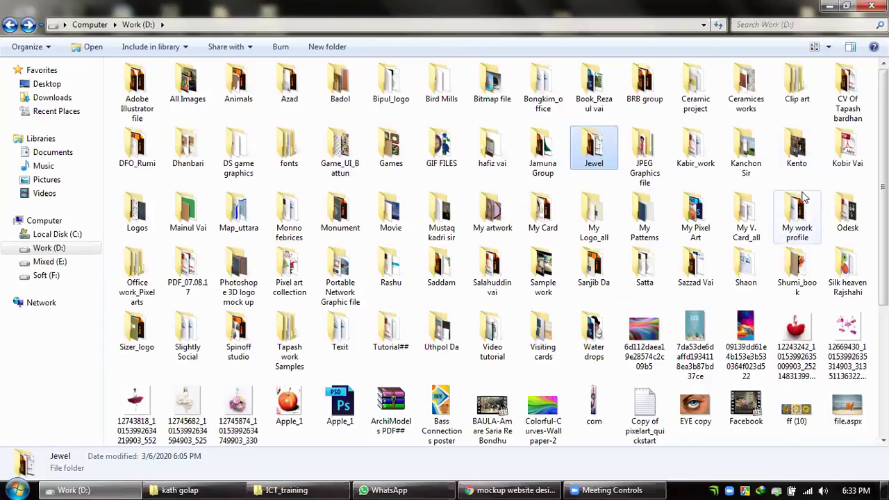
pyautogui.doubleClick(846, 221)
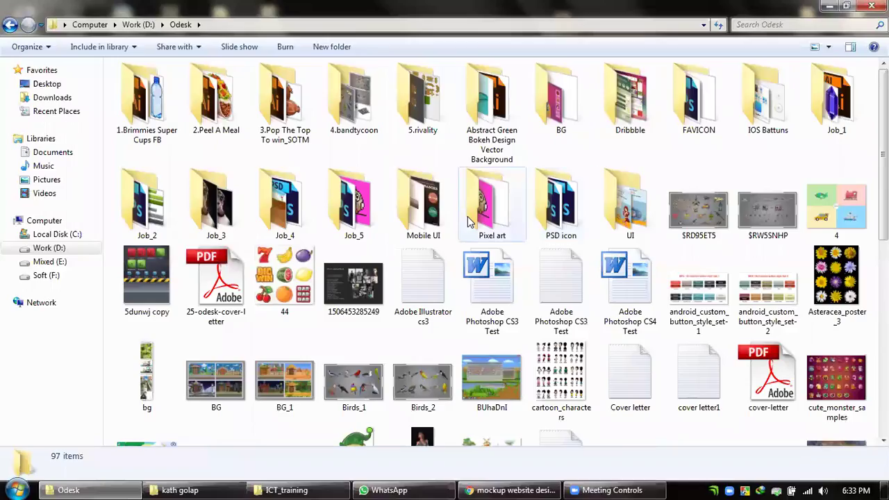
# Step: Open the 01_Home website mockup image from the Dribbble folder in Windows Photo Viewer
pyautogui.doubleClick(627, 119)
pyautogui.scroll(-10, 427, 261)
pyautogui.scroll(15, 427, 260)
pyautogui.click(225, 104)
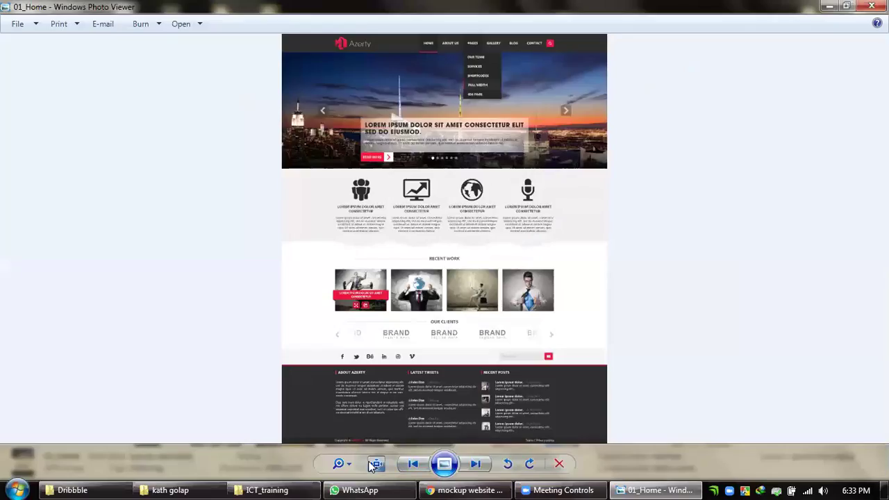
# Step: Examine the Azerty home page mockup up close, including its header menu, banner, feature icons and recent work section
pyautogui.scroll(3, 479, 180)
pyautogui.scroll(5, 480, 180)
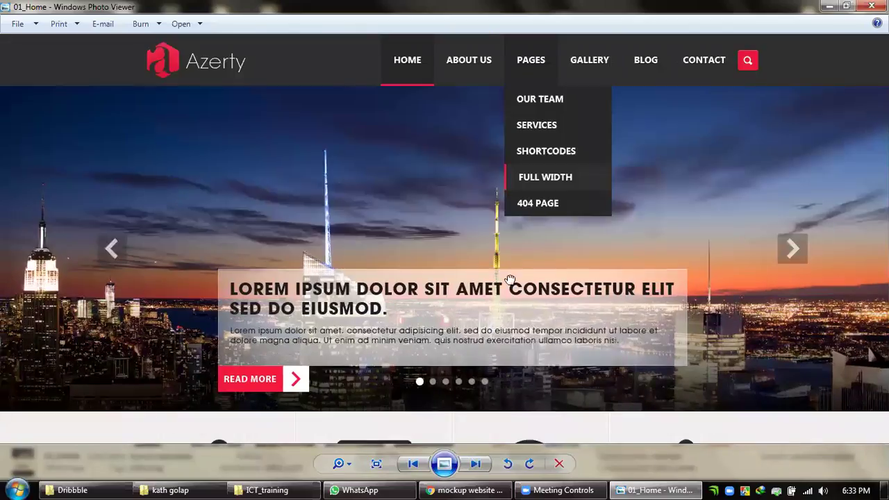
pyautogui.scroll(-5, 535, 257)
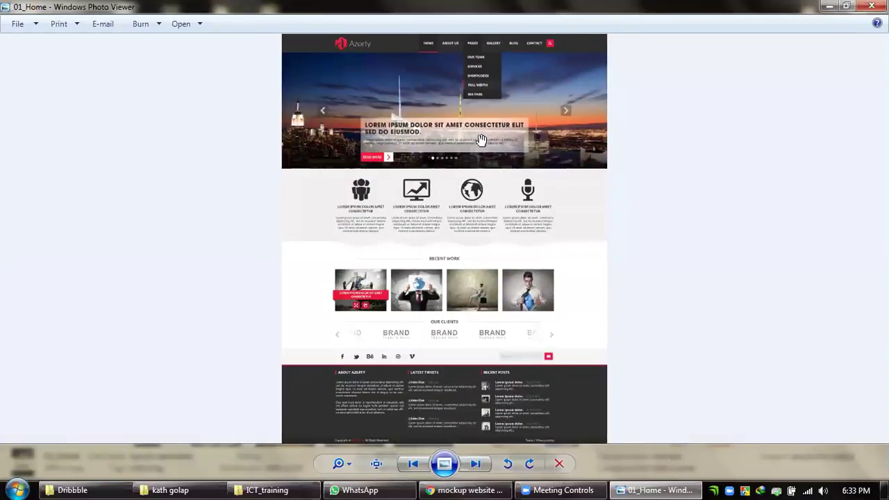
pyautogui.scroll(2, 481, 141)
pyautogui.moveTo(494, 104); pyautogui.dragTo(498, 324)
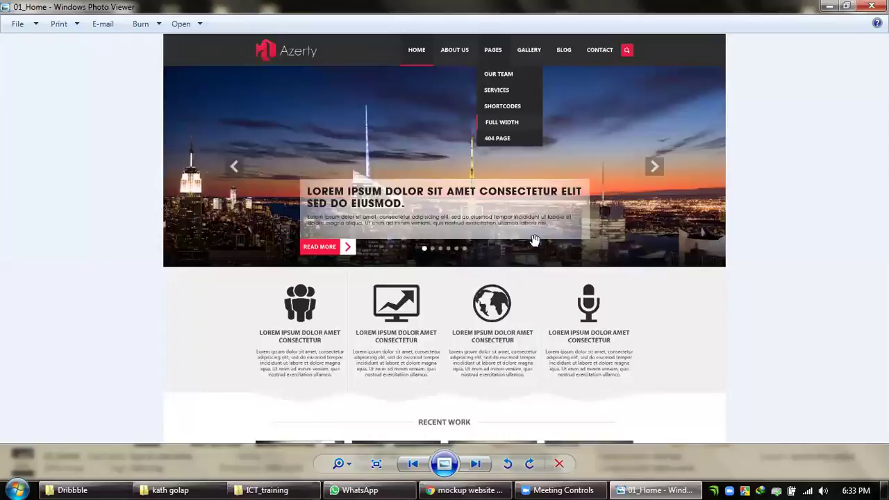
pyautogui.scroll(2, 534, 247)
pyautogui.moveTo(535, 208); pyautogui.dragTo(540, 301)
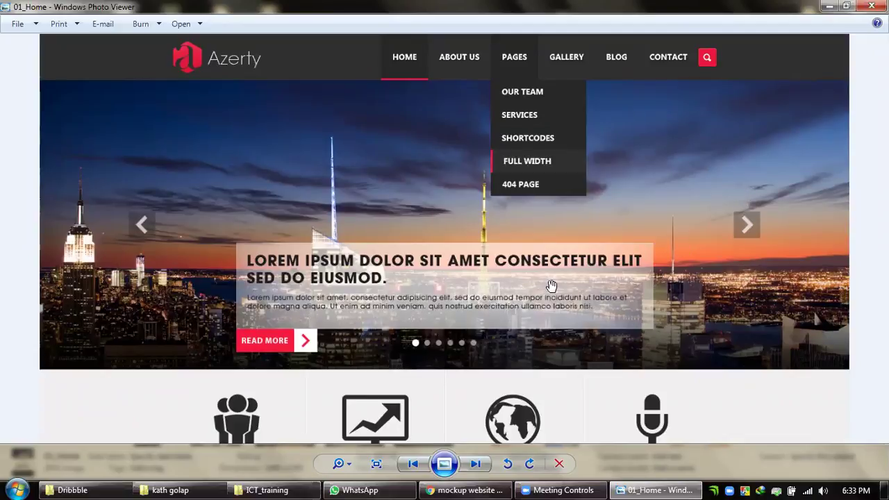
pyautogui.scroll(2, 542, 297)
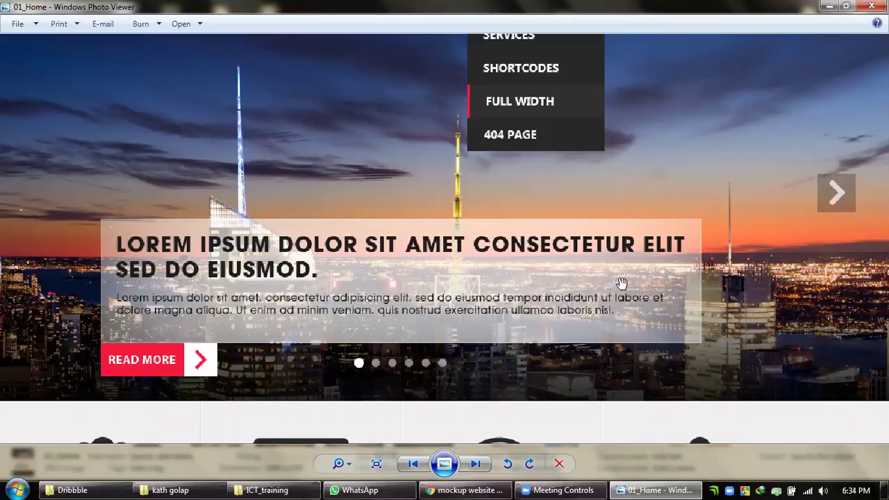
pyautogui.scroll(-3, 496, 326)
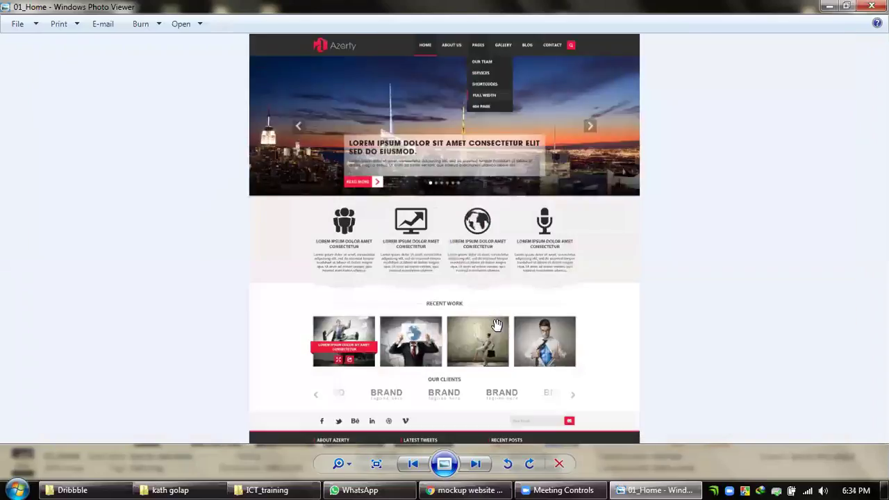
pyautogui.scroll(3, 489, 83)
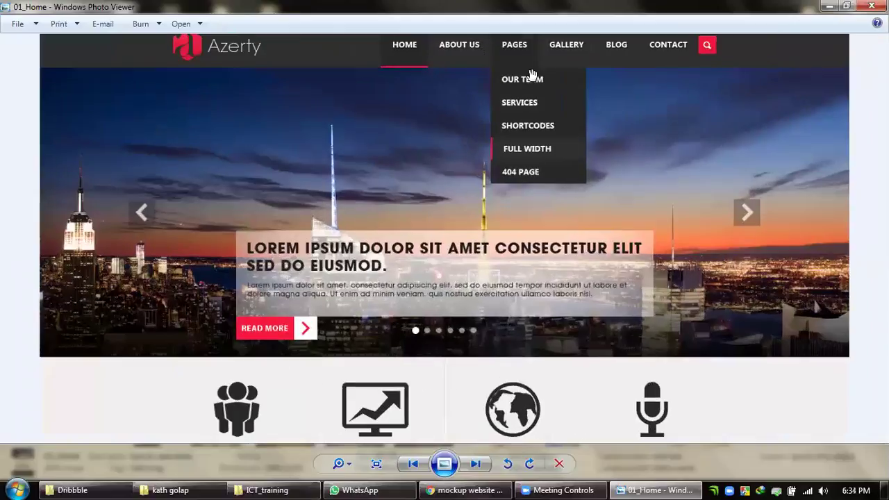
pyautogui.scroll(-5, 512, 93)
pyautogui.scroll(3, 513, 92)
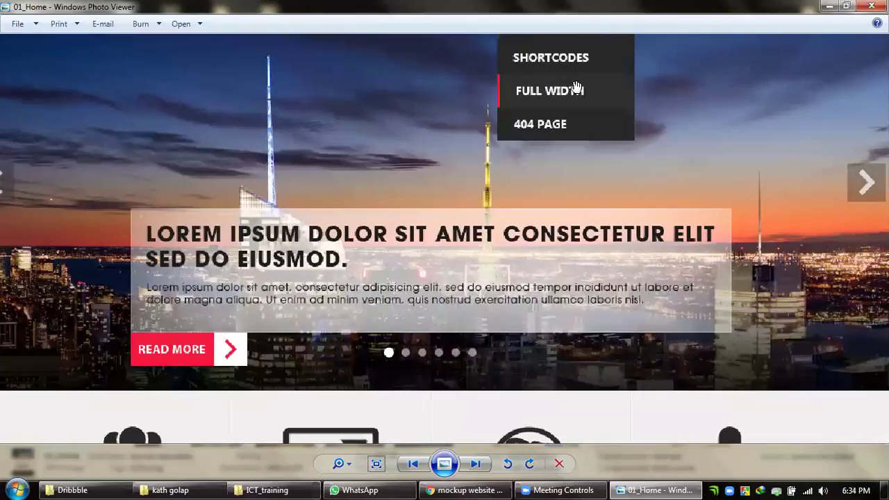
pyautogui.scroll(-3, 555, 111)
pyautogui.scroll(4, 546, 80)
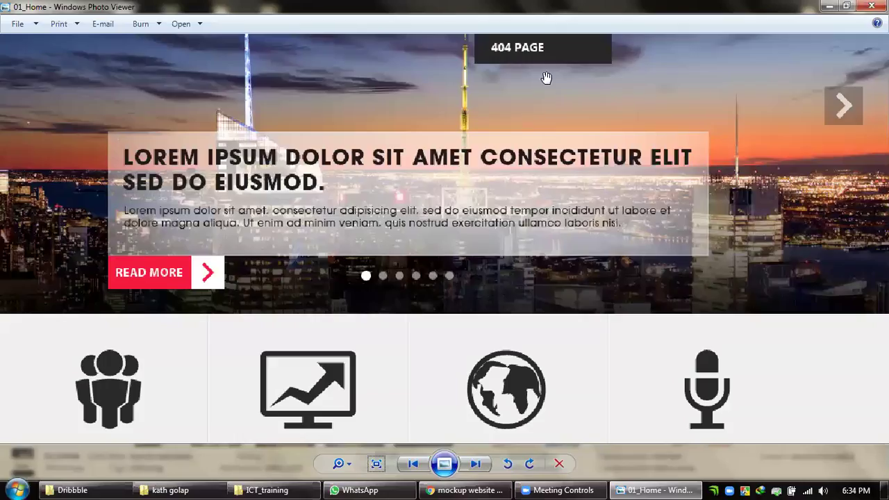
pyautogui.scroll(1, 555, 202)
pyautogui.scroll(-2, 550, 116)
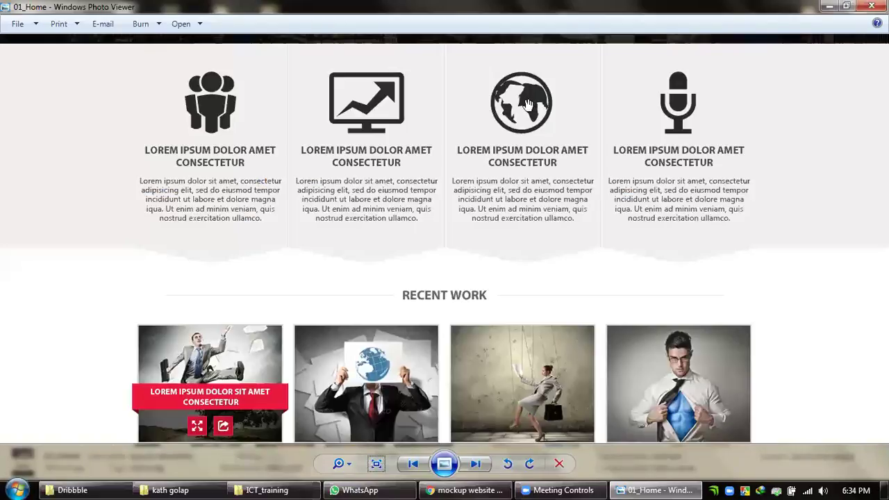
pyautogui.scroll(-3, 601, 302)
pyautogui.scroll(4, 536, 122)
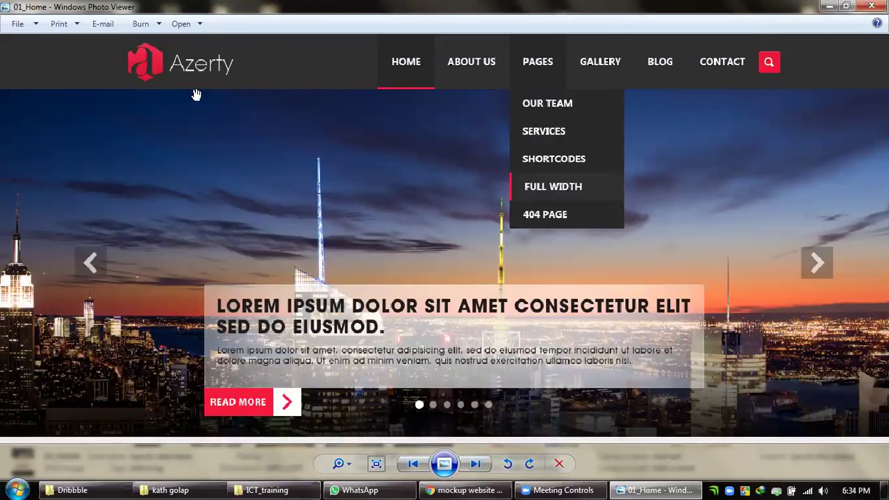
pyautogui.scroll(-4, 422, 247)
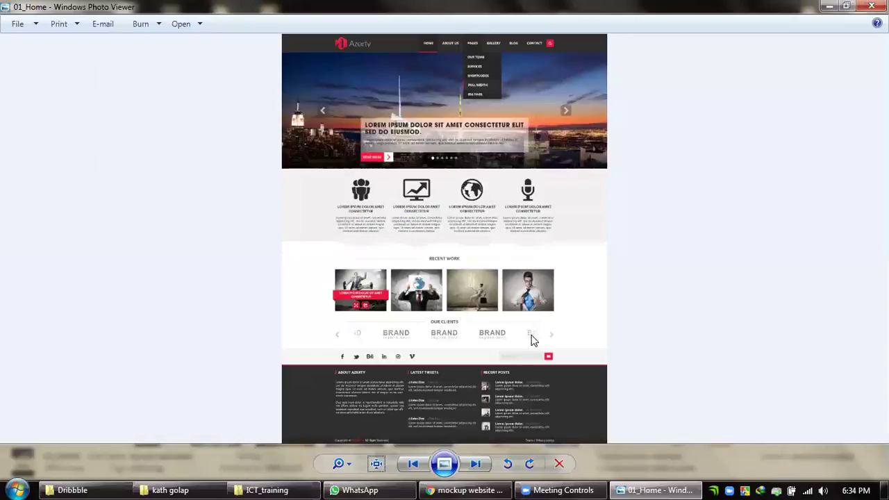
# Step: Browse through the other sample UI designs in the Dribbble folder, ending by stepping back to the Bigger image
pyautogui.click(477, 466)
pyautogui.click(477, 465)
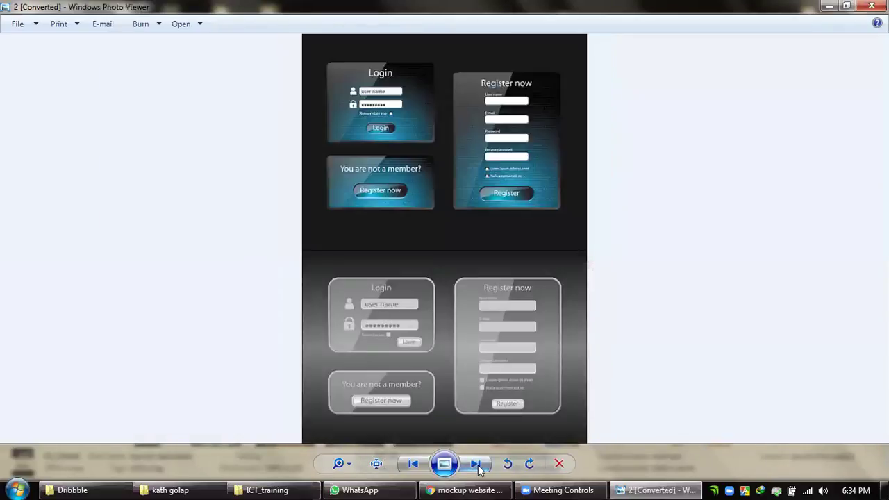
pyautogui.click(477, 465)
pyautogui.click(477, 465)
pyautogui.click(476, 465)
pyautogui.click(477, 465)
pyautogui.click(477, 466)
pyautogui.click(476, 465)
pyautogui.click(476, 465)
pyautogui.click(477, 465)
pyautogui.click(477, 466)
pyautogui.click(412, 465)
pyautogui.click(412, 466)
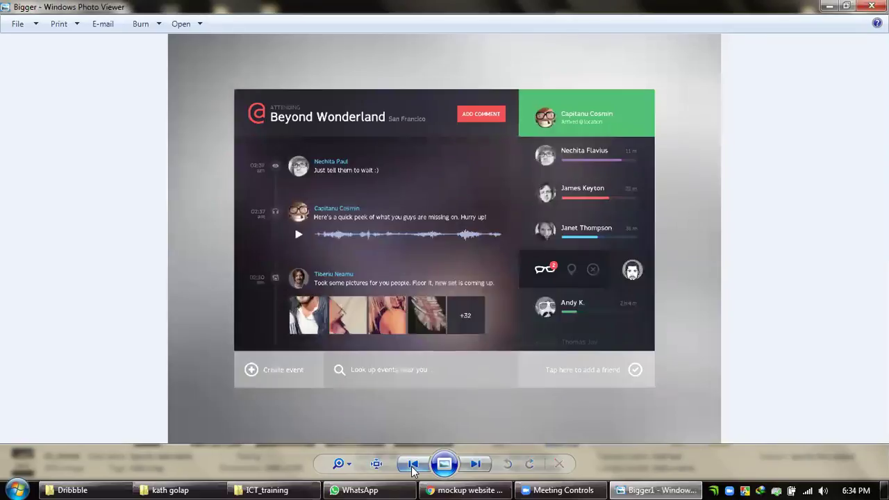
# Step: Browse backwards through the sample UI designs in the Dribbble folder to the Student_Guide_A_Lot_Bigger image
pyautogui.click(412, 465)
pyautogui.click(411, 465)
pyautogui.click(411, 465)
pyautogui.click(411, 465)
pyautogui.click(411, 465)
pyautogui.click(412, 465)
pyautogui.click(413, 465)
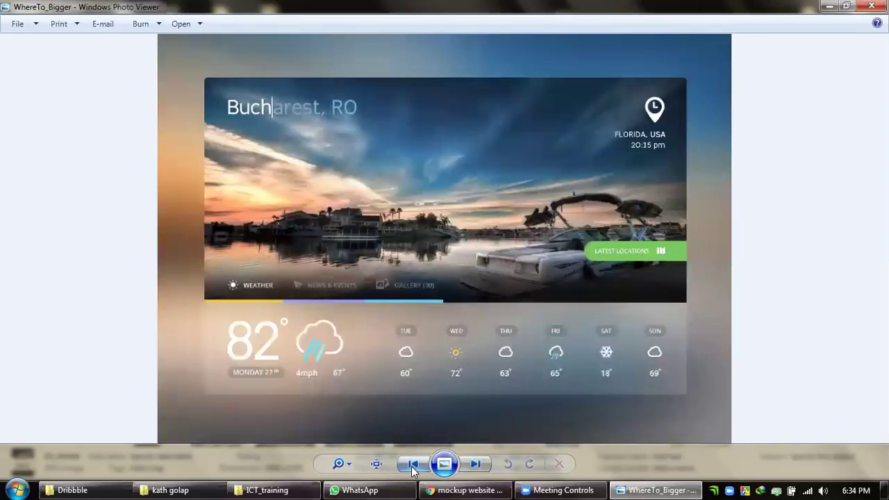
pyautogui.click(413, 466)
pyautogui.click(413, 467)
pyautogui.click(414, 465)
pyautogui.click(414, 465)
pyautogui.click(414, 464)
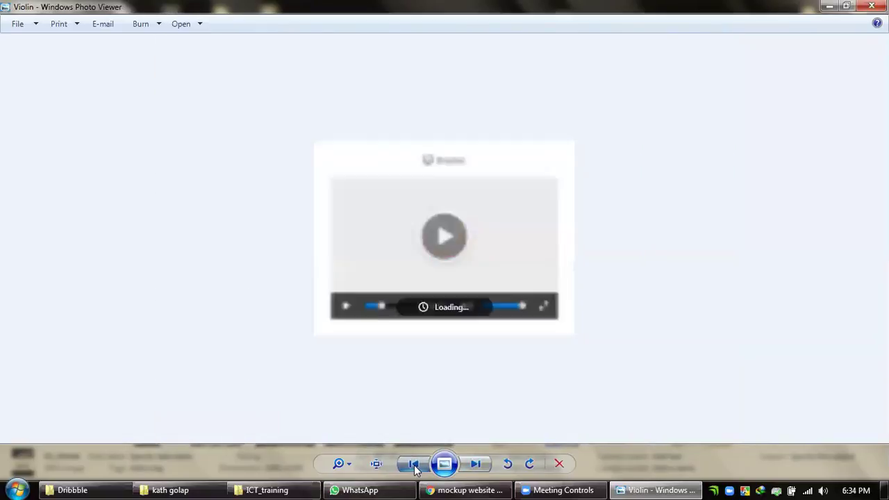
pyautogui.click(413, 465)
pyautogui.click(414, 466)
pyautogui.click(414, 465)
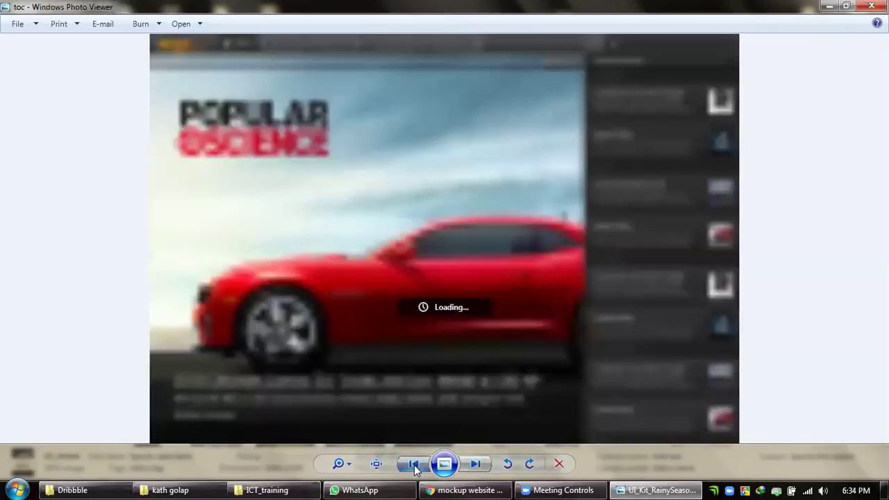
pyautogui.click(414, 465)
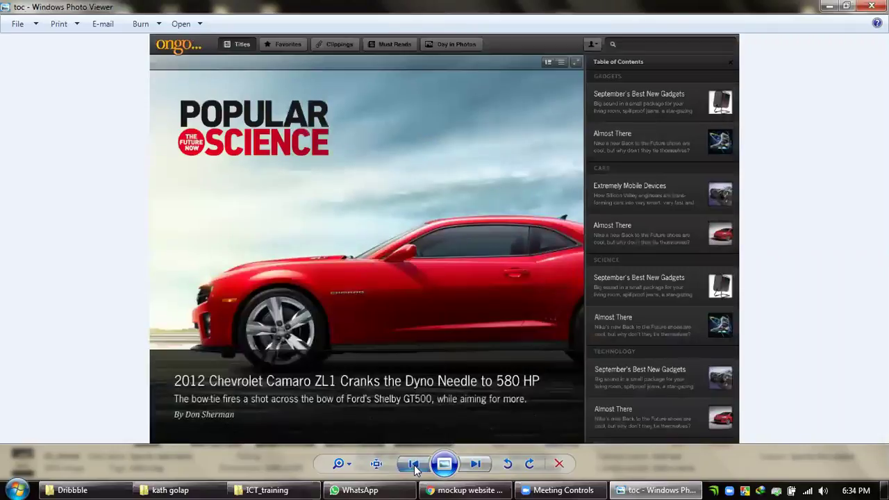
pyautogui.click(413, 466)
pyautogui.click(414, 465)
pyautogui.click(414, 465)
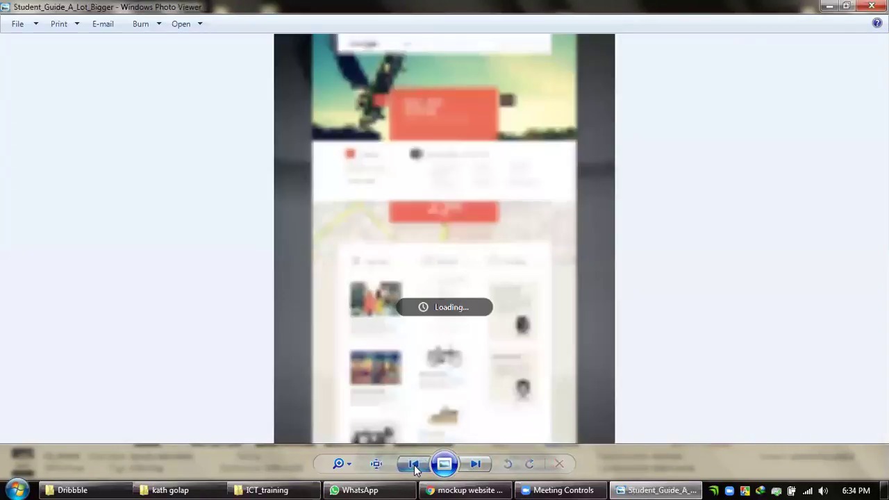
pyautogui.click(414, 465)
# Step: Go forward to the synth_and_speakers_1x image and inspect its pixel-art speakers and synthesizer up close
pyautogui.click(470, 467)
pyautogui.click(470, 467)
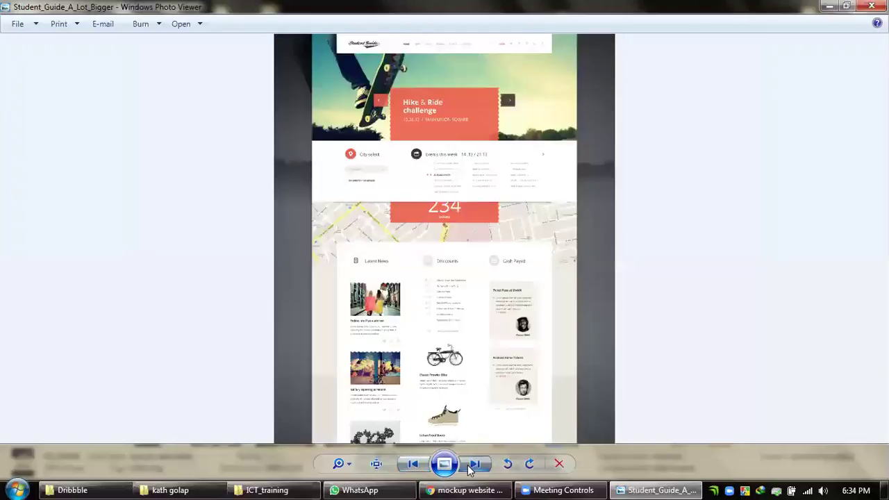
pyautogui.scroll(2, 481, 215)
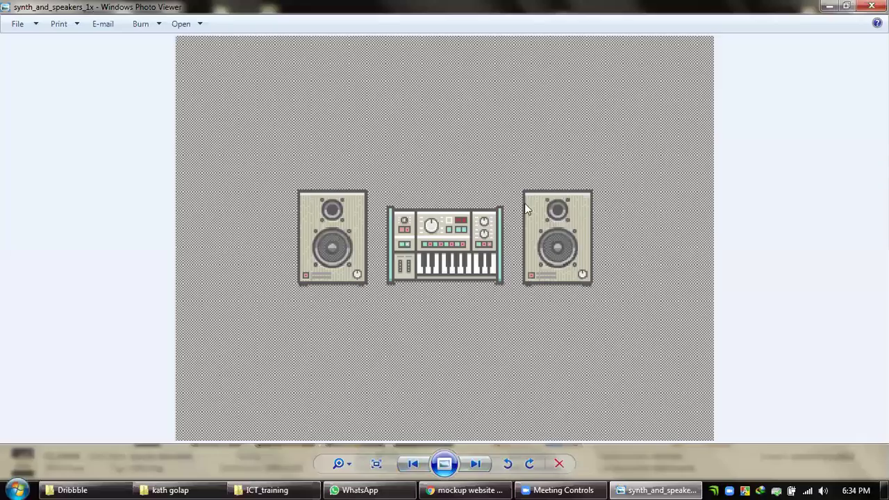
pyautogui.scroll(2, 535, 197)
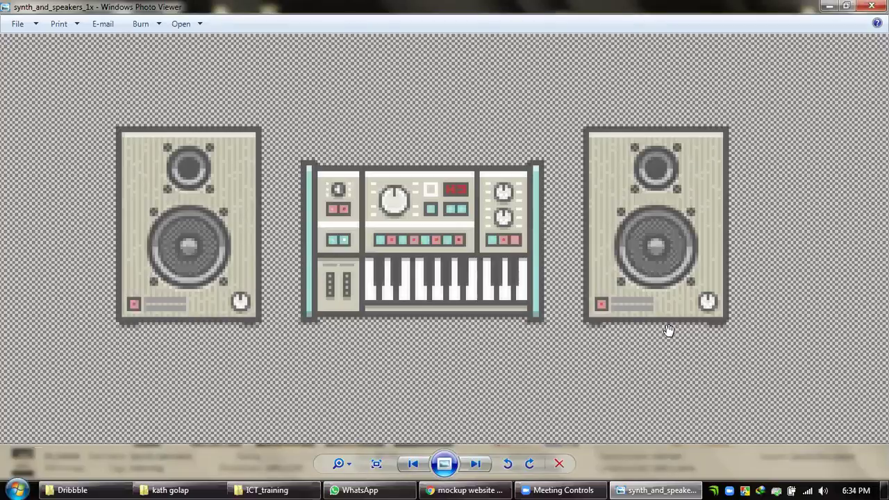
pyautogui.scroll(-1, 587, 302)
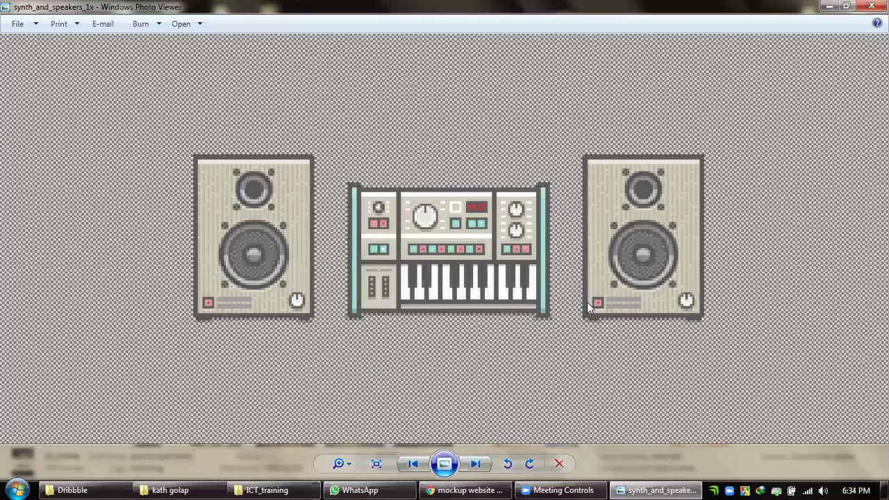
pyautogui.scroll(-3, 584, 232)
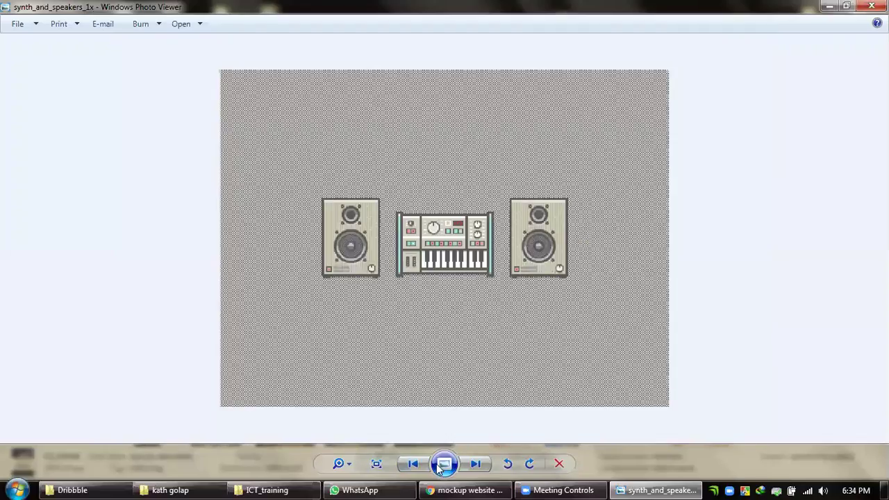
# Step: Return to the Student_Guide_A_Lot_Bigger mockup and examine its header, zigzag-edged banner, events section, news and product columns up close
pyautogui.click(415, 465)
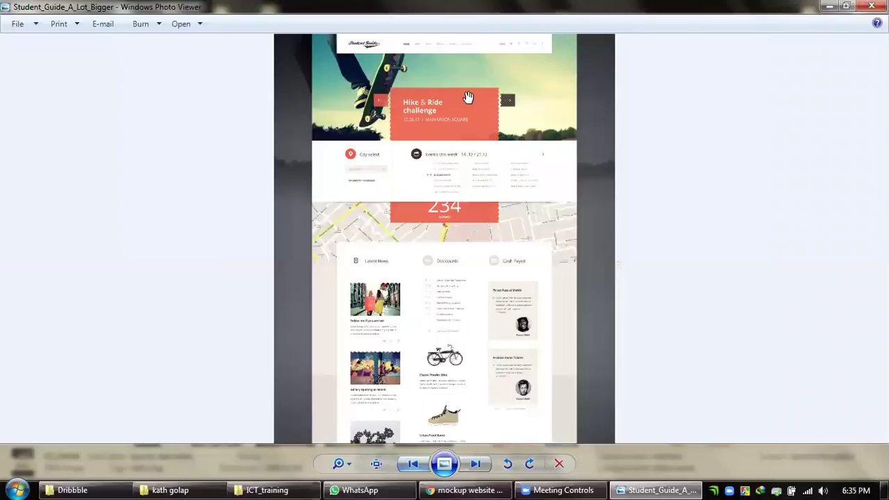
pyautogui.scroll(4, 468, 97)
pyautogui.moveTo(492, 130); pyautogui.dragTo(488, 176)
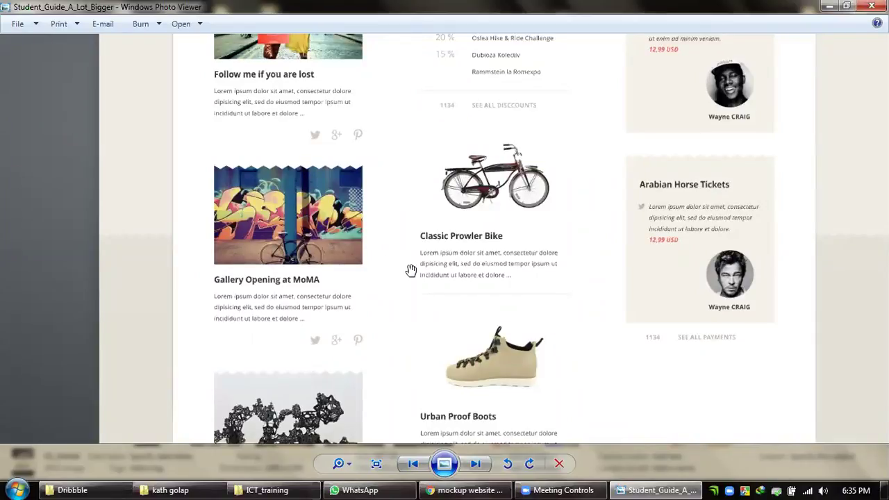
pyautogui.scroll(-5, 389, 242)
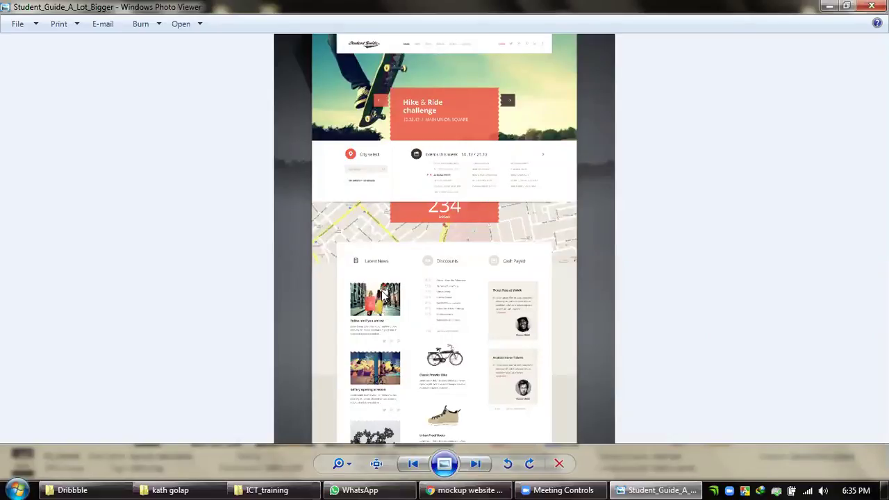
pyautogui.scroll(1, 404, 394)
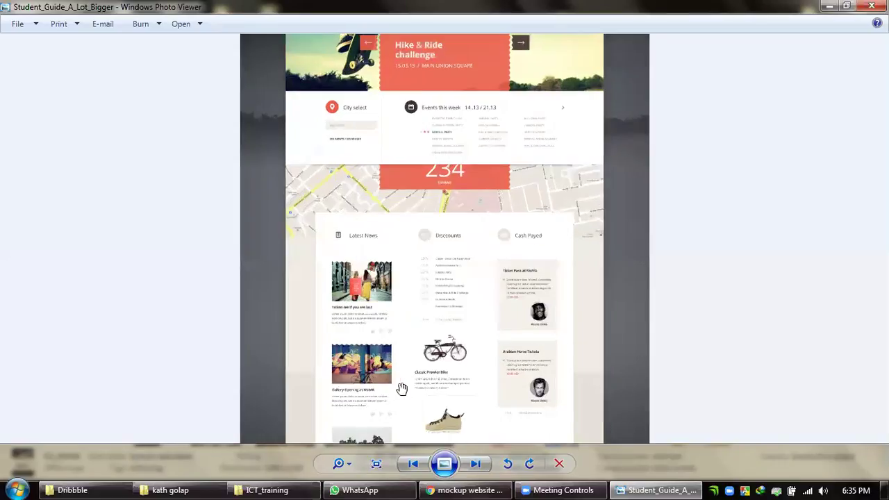
pyautogui.scroll(-1, 401, 271)
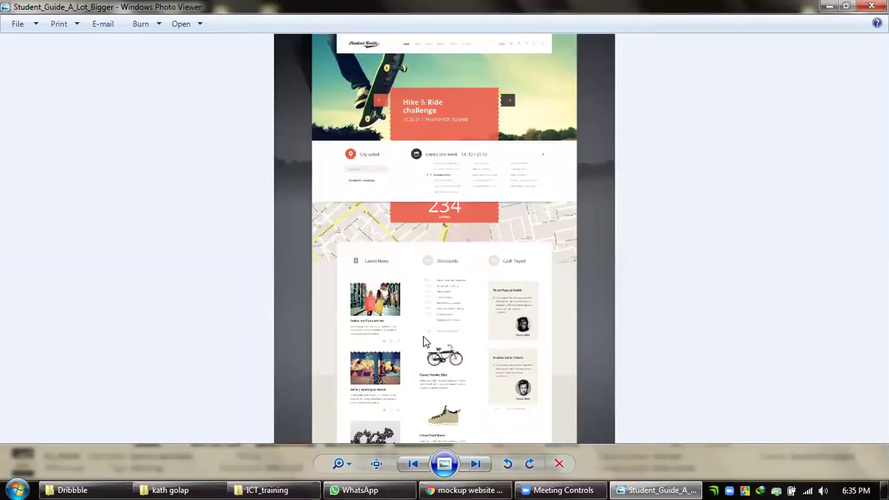
pyautogui.scroll(1, 463, 131)
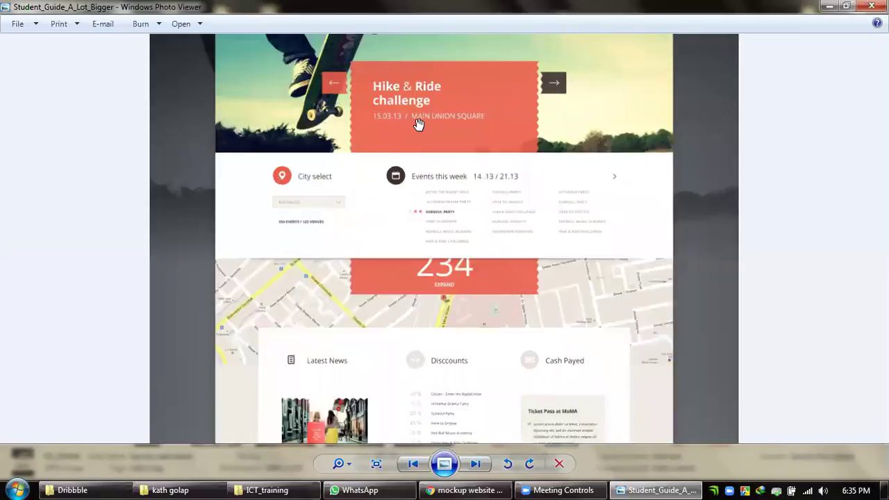
pyautogui.scroll(1, 419, 125)
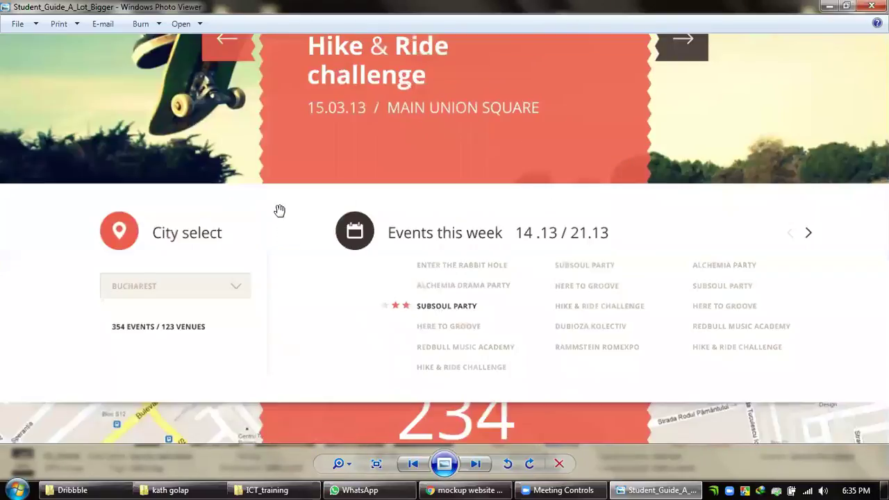
pyautogui.scroll(1, 279, 212)
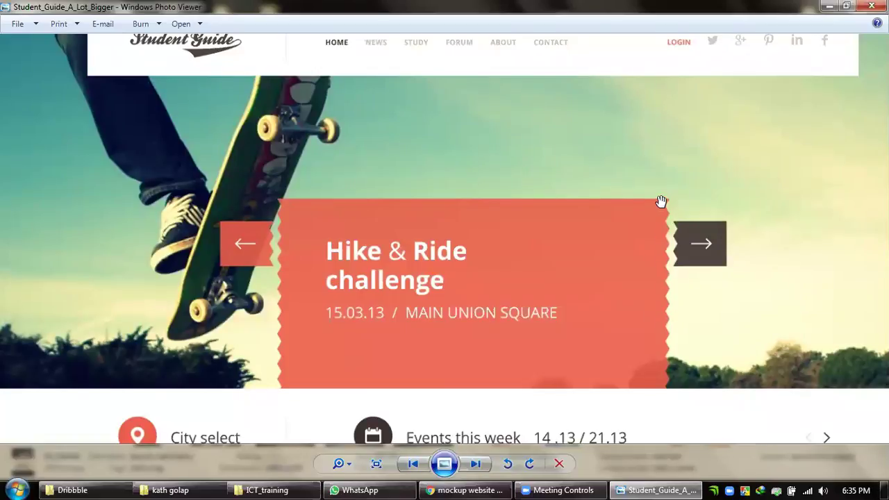
# Step: Minimize the photo viewer, switch to Photoshop and create a Web preset document of 1280 x 1024 pixels at 72 pixels/inch with a white background
pyautogui.click(826, 7)
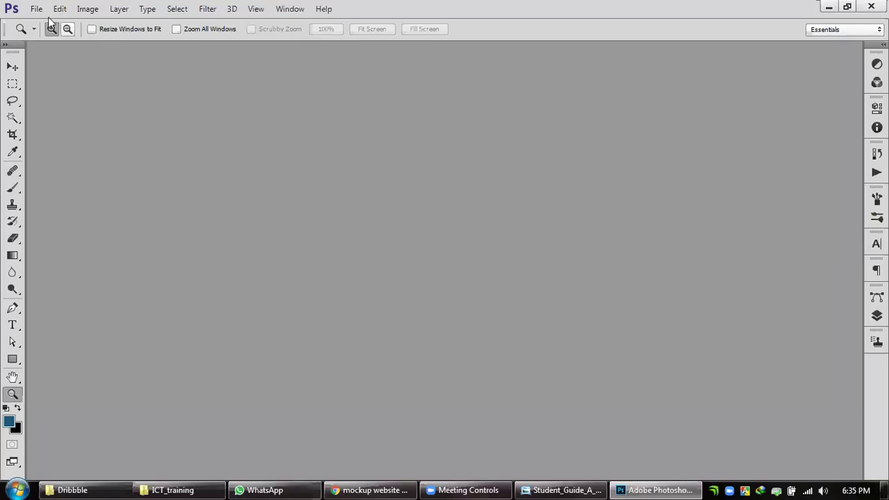
pyautogui.click(36, 10)
pyautogui.click(42, 24)
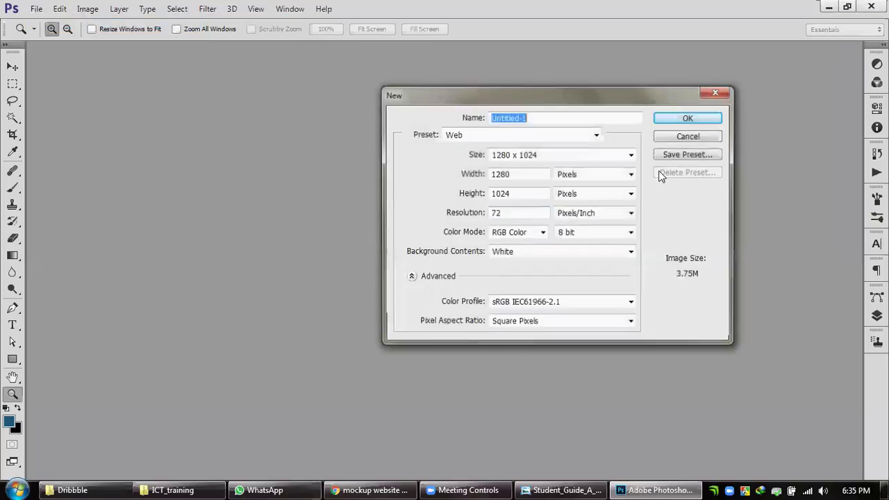
pyautogui.click(694, 120)
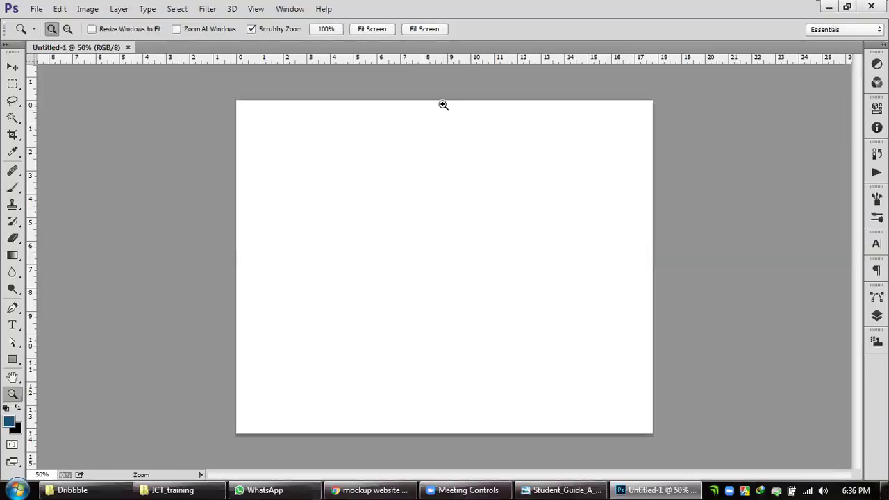
# Step: Draw a rectangle shape about 378 x 246 px in the upper middle of the canvas and fill it with dark green
pyautogui.moveTo(443, 105); pyautogui.dragTo(460, 252)
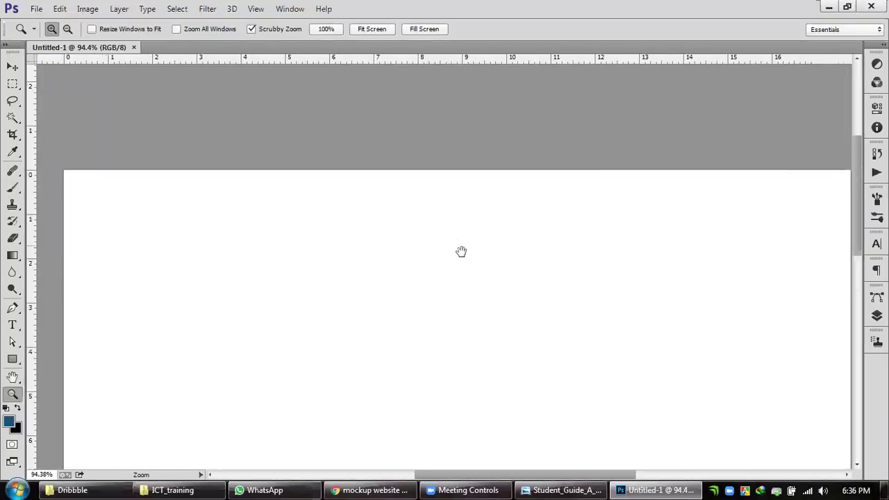
pyautogui.moveTo(12, 359); pyautogui.dragTo(69, 357)
pyautogui.moveTo(300, 245); pyautogui.dragTo(534, 396)
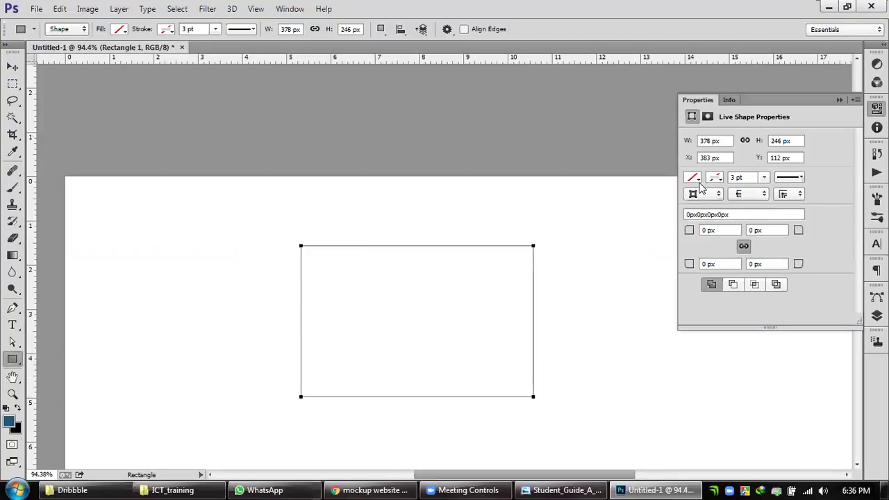
pyautogui.click(692, 178)
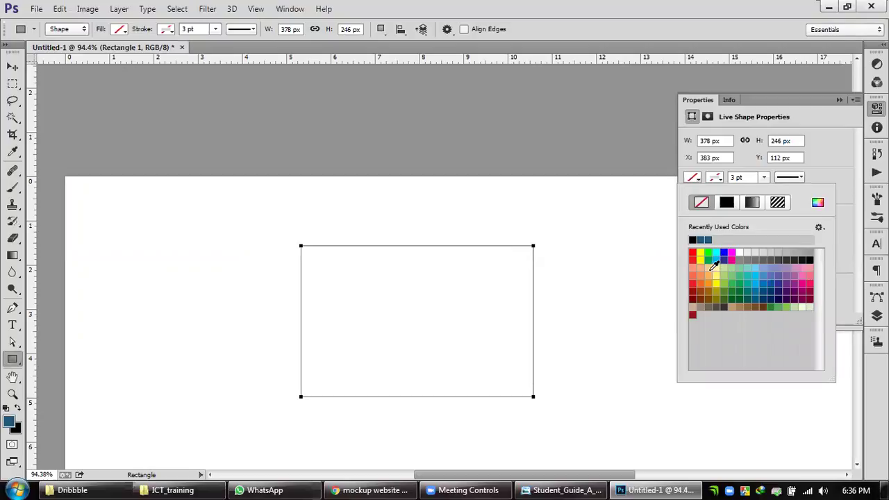
pyautogui.click(723, 292)
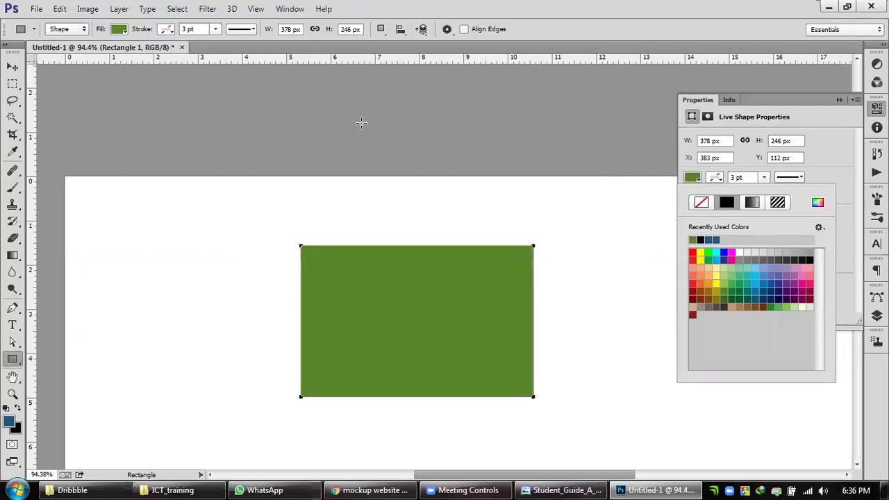
# Step: Deselect the green rectangle and place a vertical guide along its left edge
pyautogui.click(12, 65)
pyautogui.click(547, 278)
pyautogui.scroll(3, 493, 272)
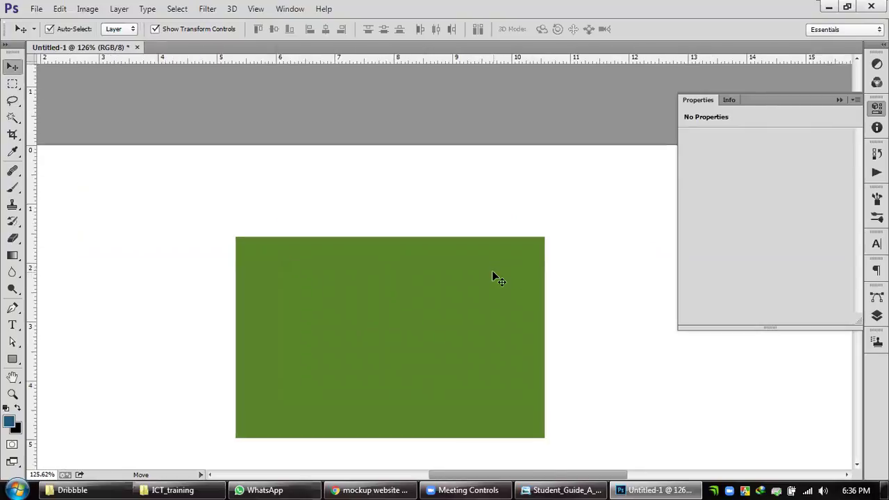
pyautogui.scroll(1, 278, 281)
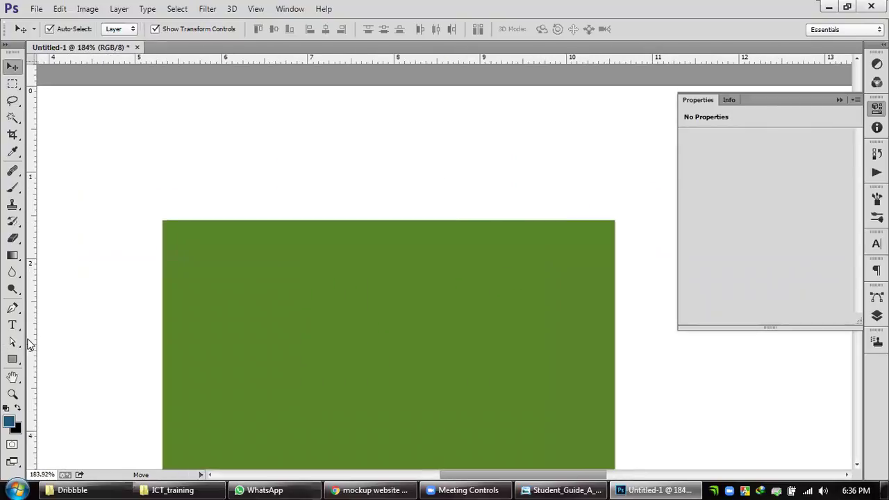
pyautogui.moveTo(35, 339); pyautogui.dragTo(162, 222)
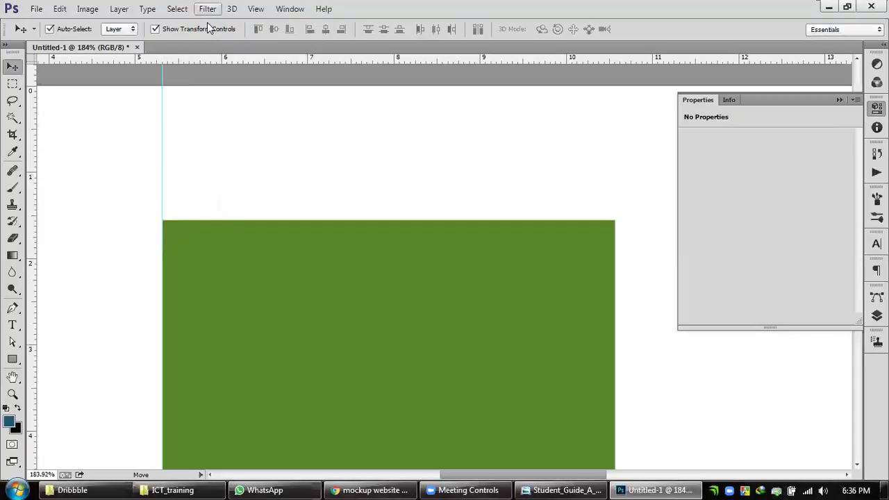
pyautogui.click(256, 8)
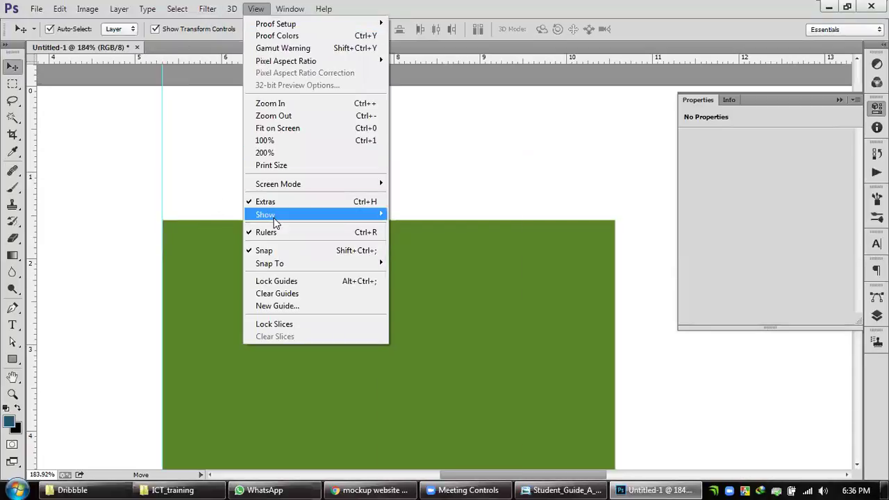
pyautogui.moveTo(275, 218)
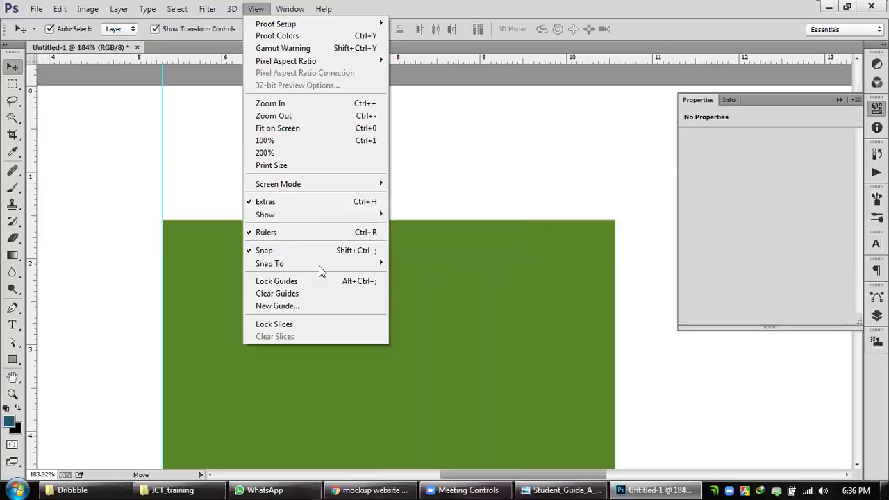
pyautogui.moveTo(323, 267)
pyautogui.press('Escape')
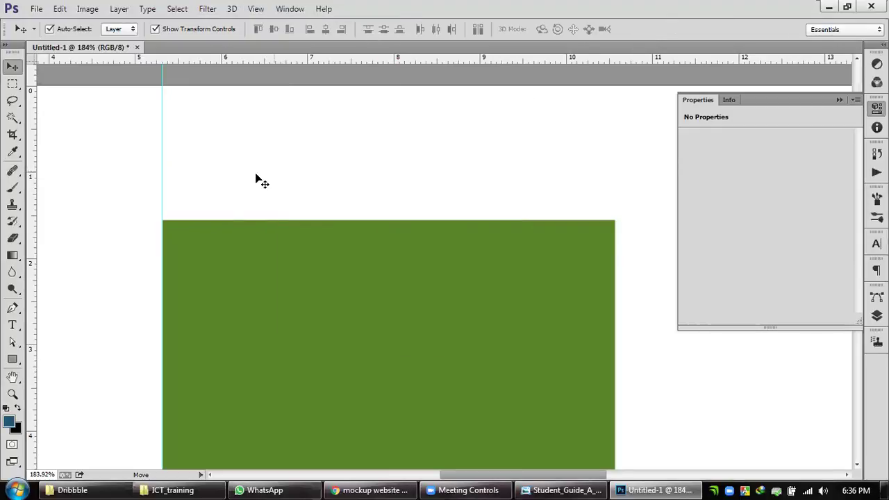
# Step: Narrow the green rectangle from its right side into a vertical strip about 14 px wide, keeping its left edge on the guide
pyautogui.scroll(2, 167, 263)
pyautogui.scroll(-2, 264, 240)
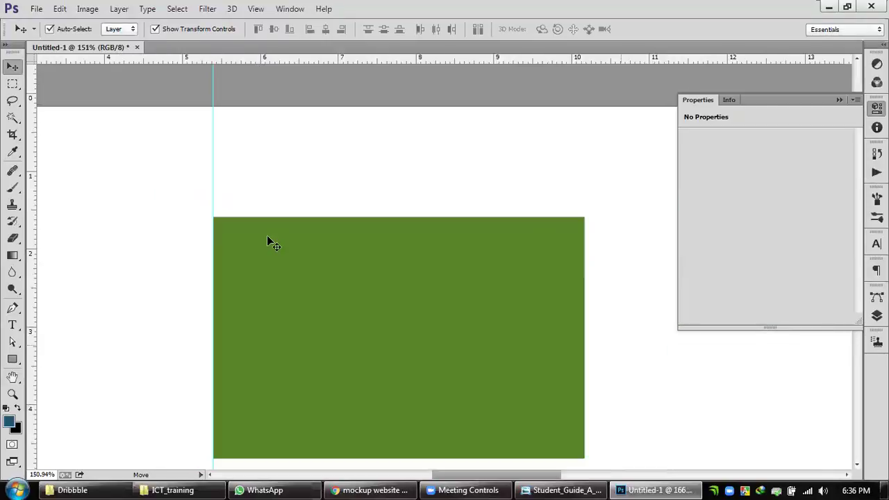
pyautogui.click(543, 313)
pyautogui.moveTo(585, 339); pyautogui.dragTo(228, 300)
pyautogui.press('Return')
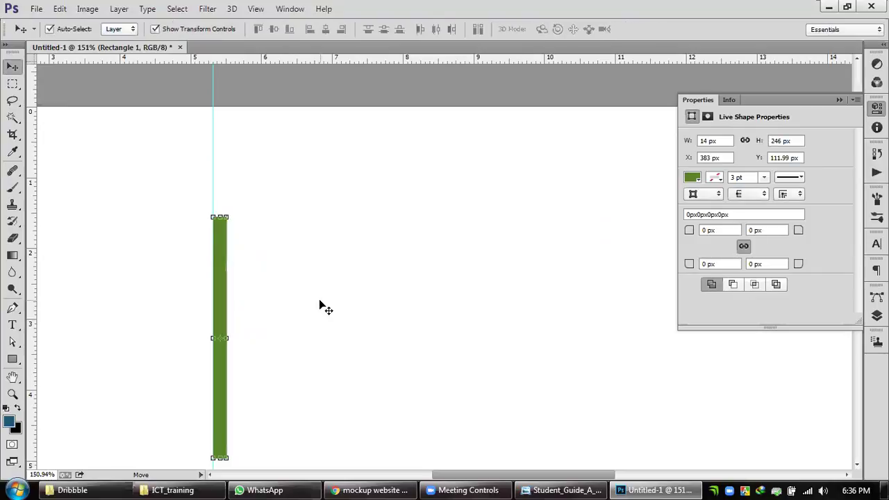
# Step: Place a second vertical guide along the right edge of the narrow green strip
pyautogui.scroll(5, 217, 230)
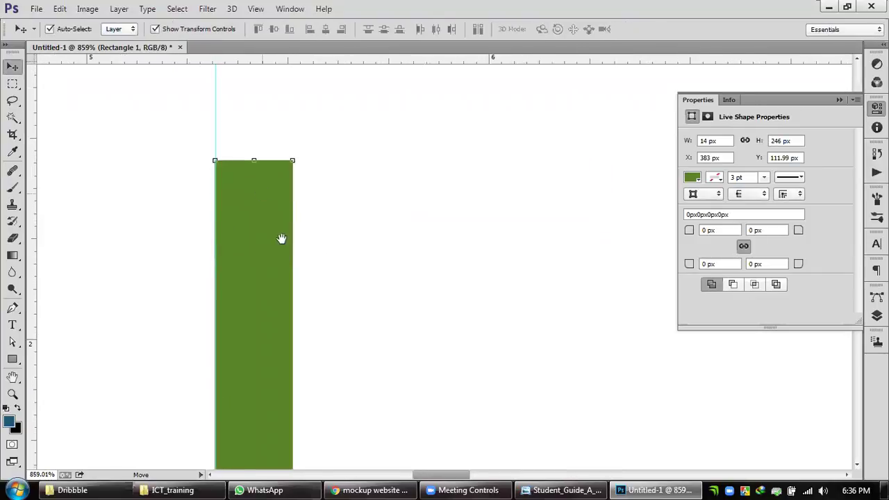
pyautogui.moveTo(281, 239); pyautogui.dragTo(278, 290)
pyautogui.moveTo(42, 257); pyautogui.dragTo(337, 258)
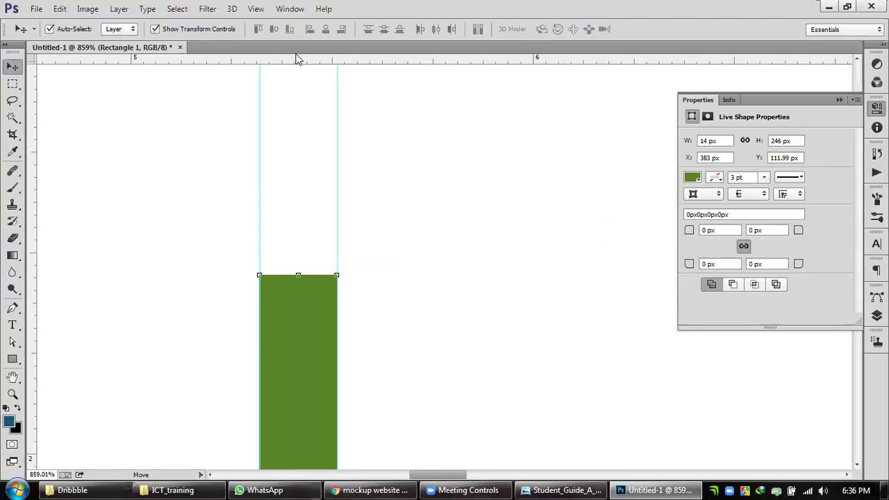
# Step: Place a vertical guide through the centre of the green strip and a horizontal guide slightly below its top edge
pyautogui.moveTo(298, 64); pyautogui.dragTo(304, 323)
pyautogui.moveTo(32, 293); pyautogui.dragTo(298, 274)
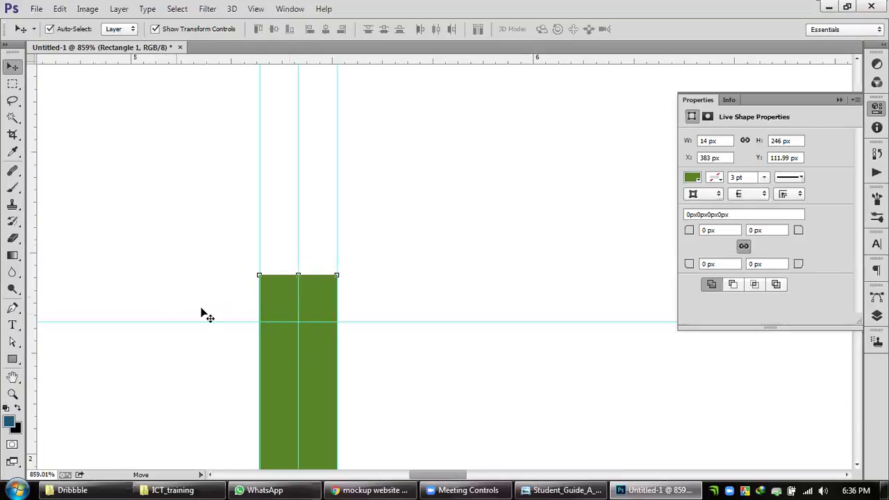
# Step: Add an anchor point where the centre guide meets the strip's top edge and convert it to a corner point
pyautogui.scroll(4, 292, 315)
pyautogui.scroll(3, 333, 254)
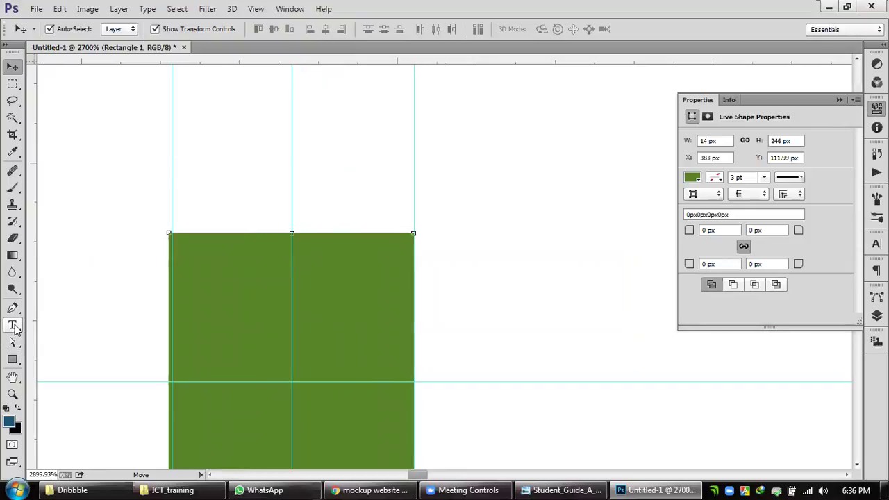
pyautogui.moveTo(12, 308); pyautogui.dragTo(44, 329)
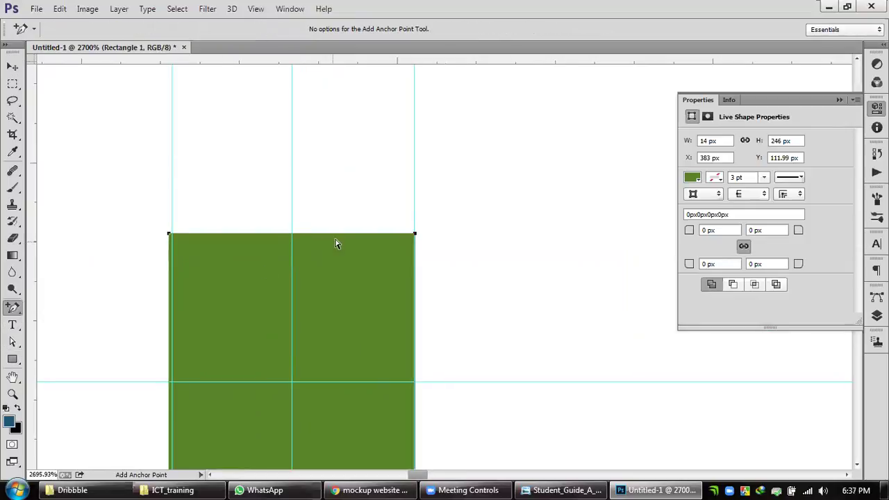
pyautogui.click(291, 234)
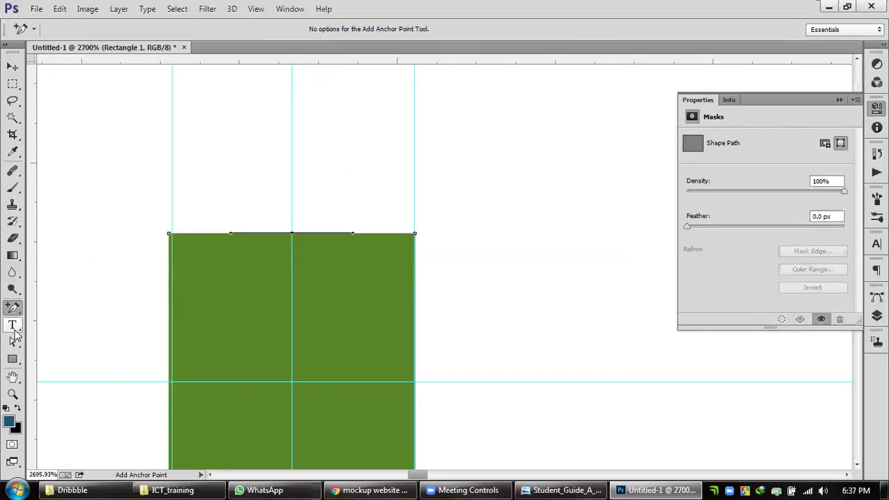
pyautogui.moveTo(12, 308); pyautogui.dragTo(47, 357)
pyautogui.click(47, 357)
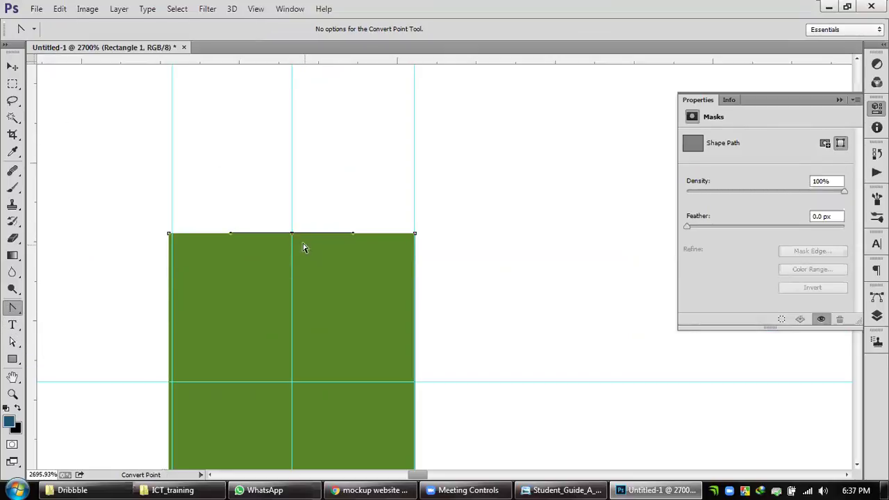
pyautogui.click(292, 234)
# Step: Move the middle anchor point down along the centre guide to the horizontal guide to cut a V-shaped notch, and deselect the strip
pyautogui.click(13, 341)
pyautogui.moveTo(292, 236); pyautogui.dragTo(290, 378)
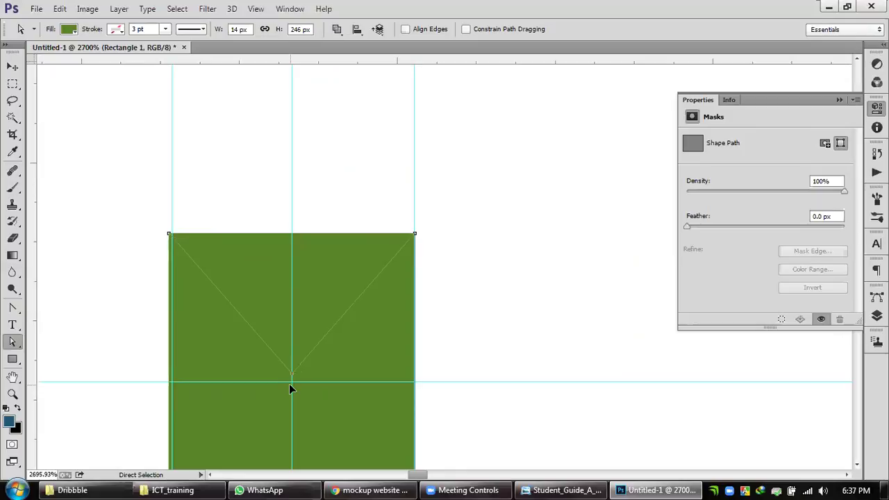
pyautogui.moveTo(293, 388); pyautogui.dragTo(293, 388)
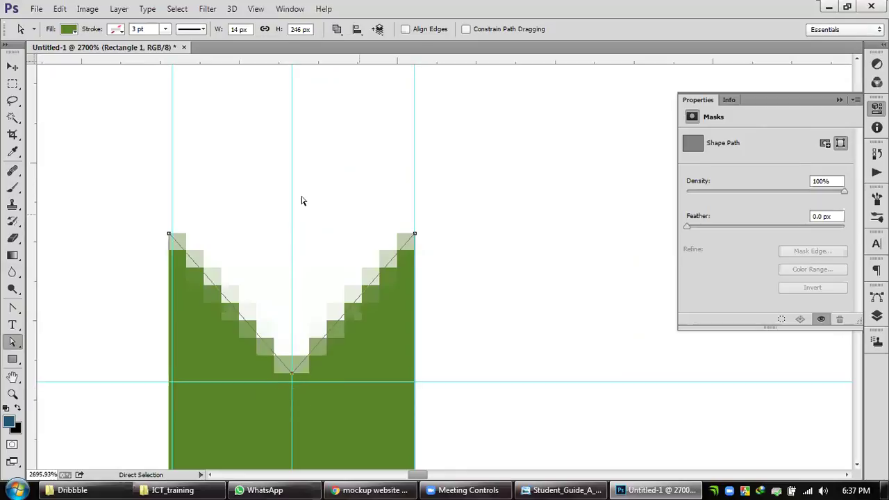
pyautogui.click(13, 66)
pyautogui.click(598, 262)
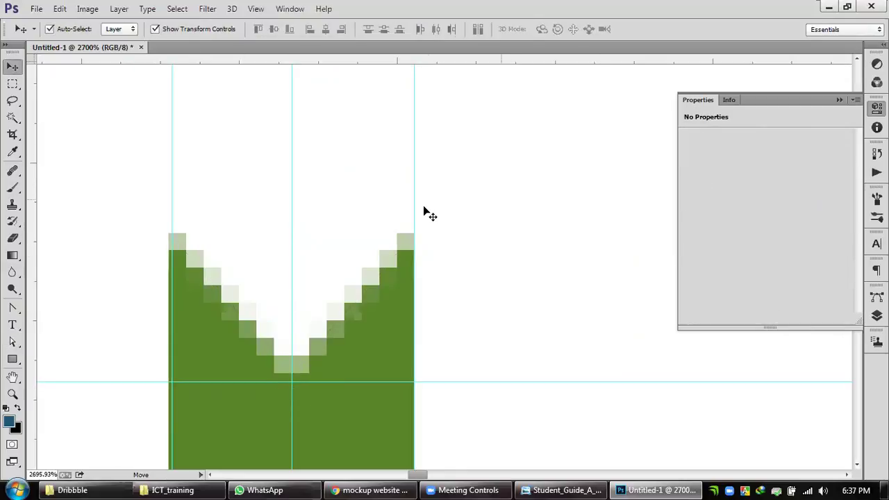
# Step: Duplicate the notched green strip sideways, edge to edge, to form a row of four notches
pyautogui.scroll(-3, 427, 213)
pyautogui.scroll(-4, 429, 221)
pyautogui.scroll(6, 401, 244)
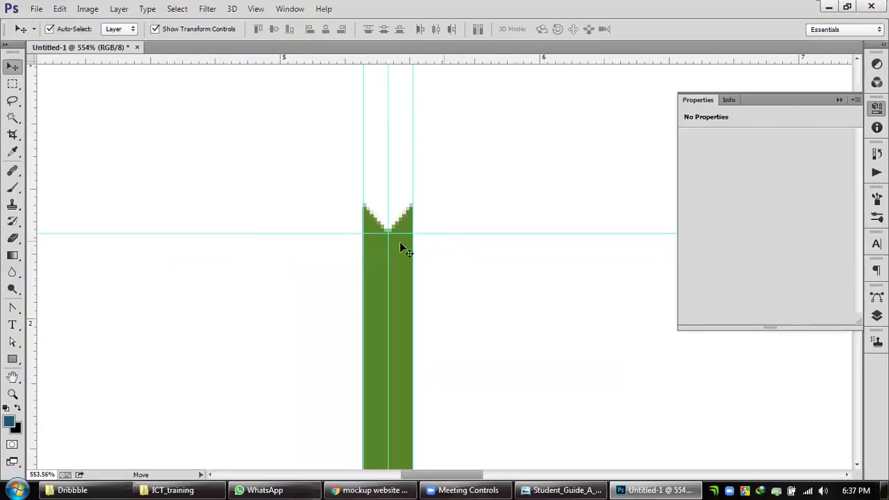
pyautogui.moveTo(264, 264); pyautogui.dragTo(430, 304)
pyautogui.scroll(-2, 615, 343)
pyautogui.hscroll(3, 437, 277)
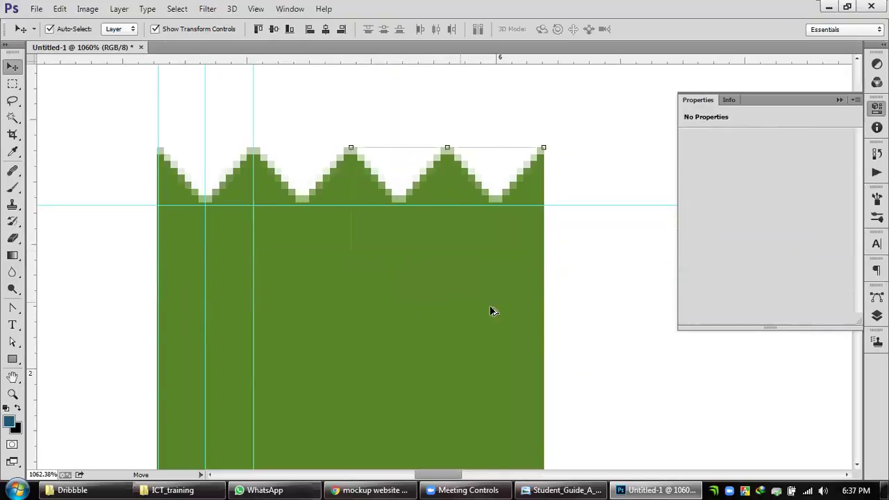
# Step: Duplicate the groups of notched strips edge to edge, extending the serrated row to sixteen notches
pyautogui.scroll(-2, 608, 314)
pyautogui.moveTo(618, 327); pyautogui.dragTo(178, 313)
pyautogui.moveTo(242, 298); pyautogui.dragTo(439, 301)
pyautogui.scroll(-2, 606, 329)
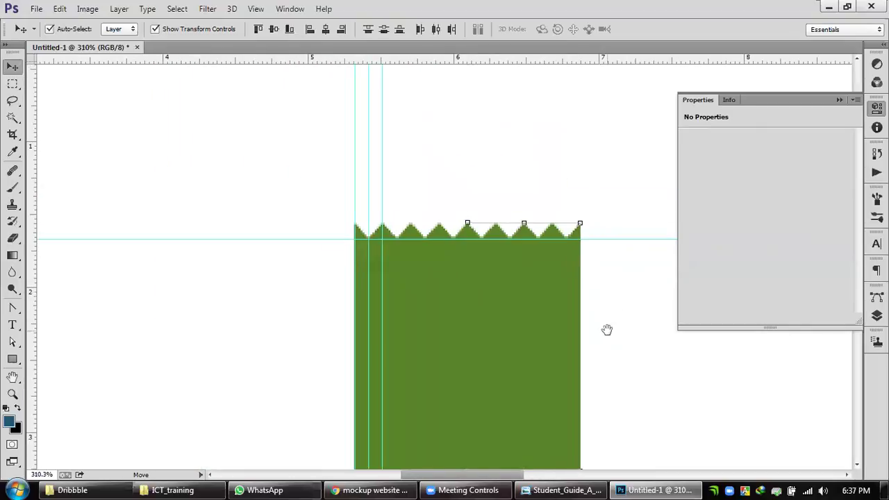
pyautogui.moveTo(607, 329); pyautogui.dragTo(436, 280)
pyautogui.moveTo(465, 252); pyautogui.dragTo(489, 289)
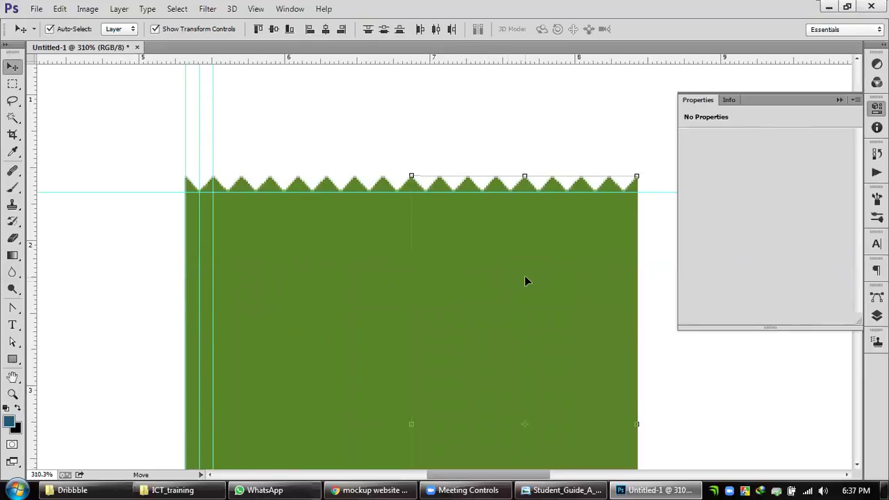
# Step: Remove the three vertical guides and the horizontal guide from the canvas
pyautogui.scroll(-3, 526, 281)
pyautogui.scroll(-2, 526, 280)
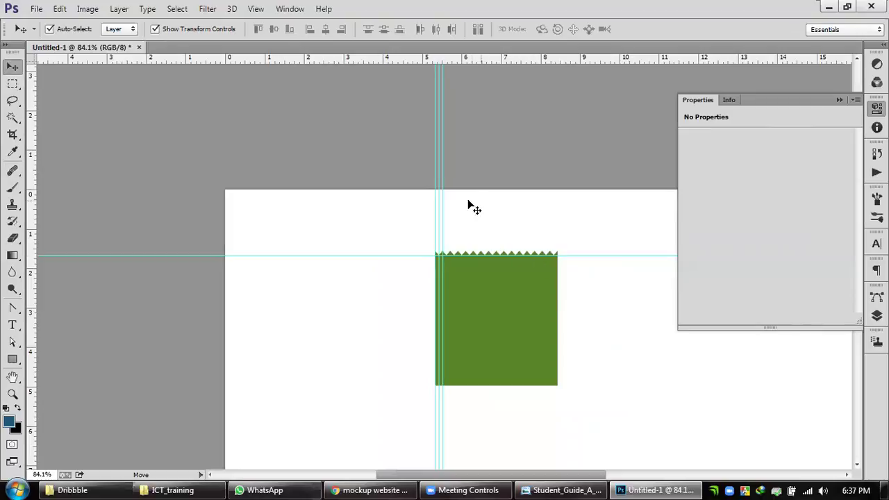
pyautogui.moveTo(443, 188); pyautogui.dragTo(31, 186)
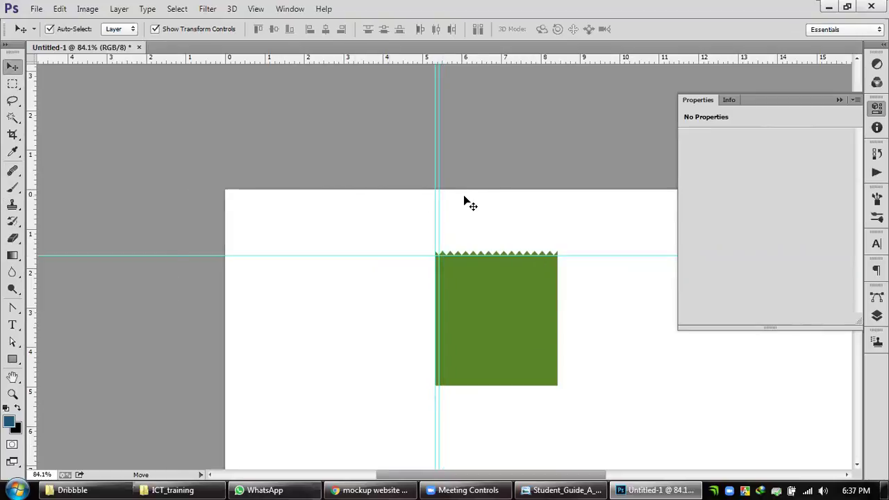
pyautogui.moveTo(438, 211); pyautogui.dragTo(14, 219)
pyautogui.moveTo(433, 214); pyautogui.dragTo(7, 222)
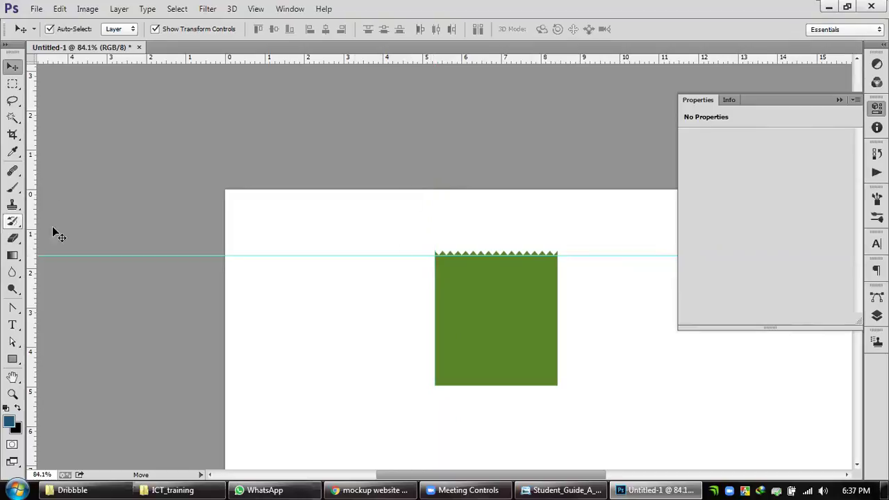
pyautogui.moveTo(412, 256); pyautogui.dragTo(427, 55)
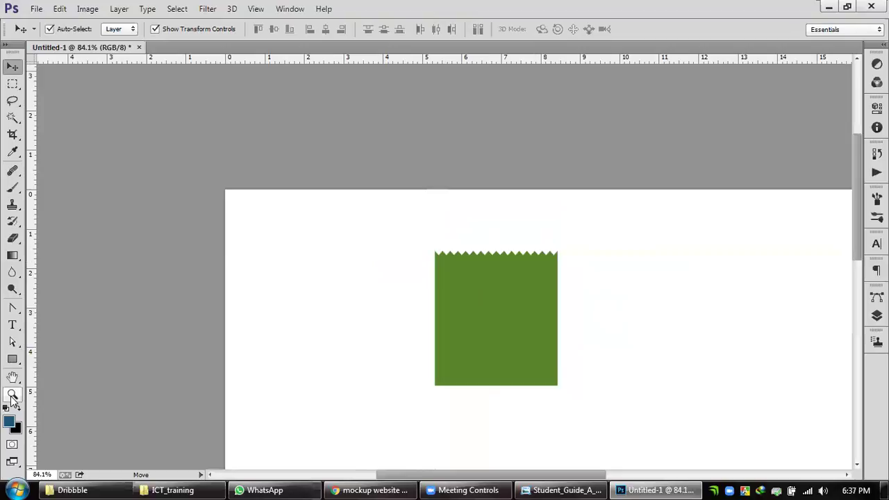
# Step: View the document at 100%, select all the notched strips and show their layers
pyautogui.doubleClick(13, 394)
pyautogui.click(12, 66)
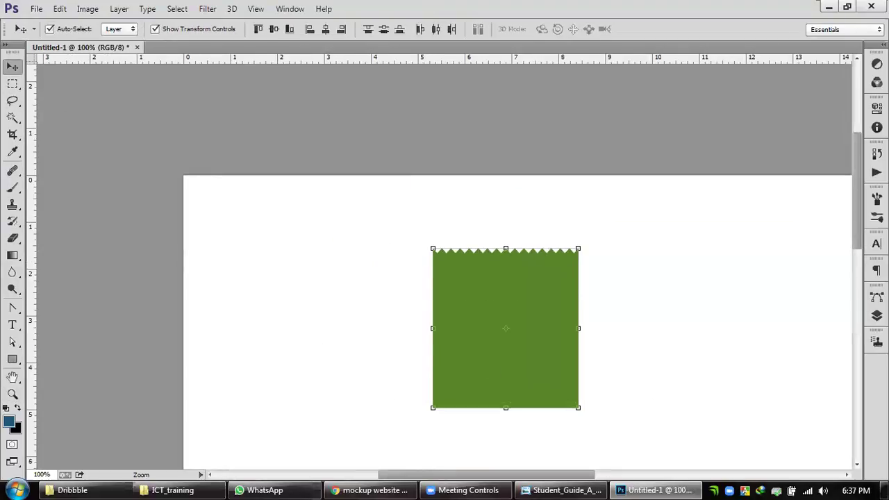
pyautogui.press('F7')
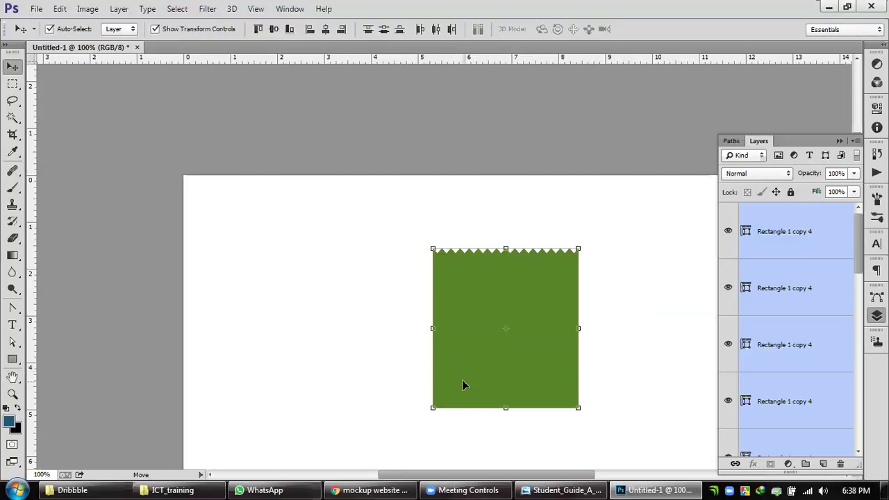
# Step: Switch to the Dribbble folder, examine the 01_Home design image and close it
pyautogui.moveTo(159, 485)
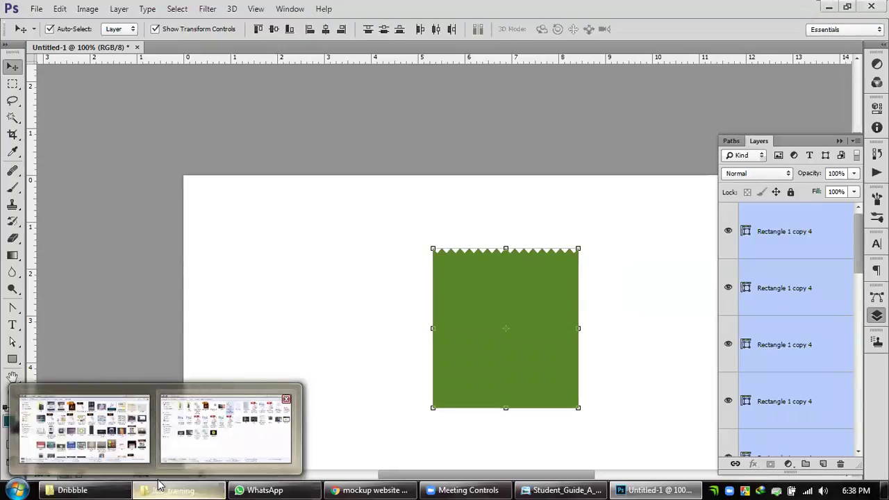
pyautogui.click(83, 427)
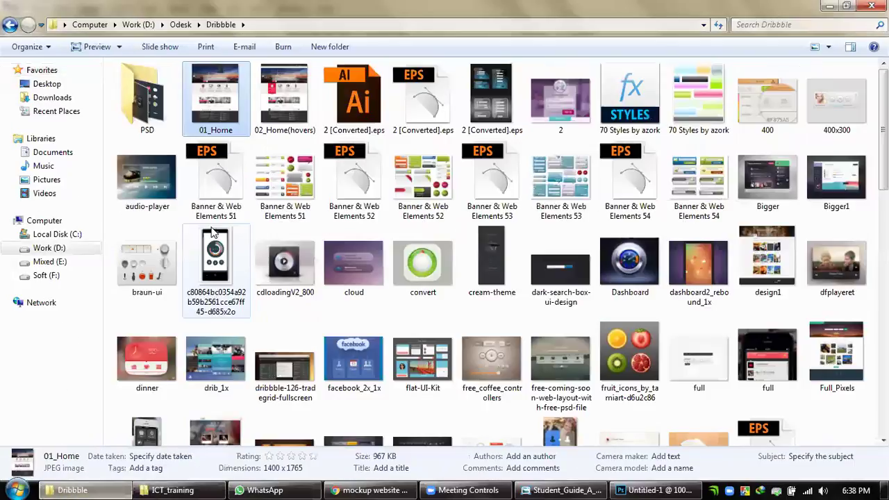
pyautogui.doubleClick(217, 104)
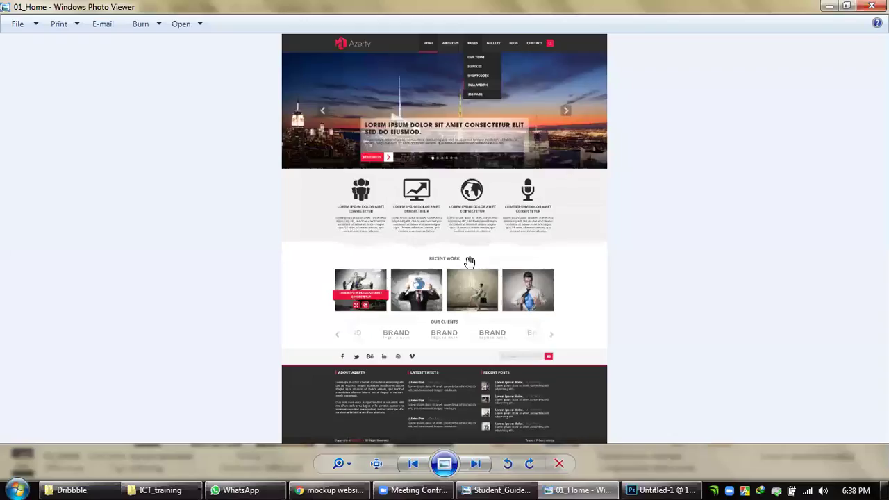
pyautogui.scroll(4, 470, 262)
pyautogui.scroll(-4, 501, 251)
pyautogui.click(871, 6)
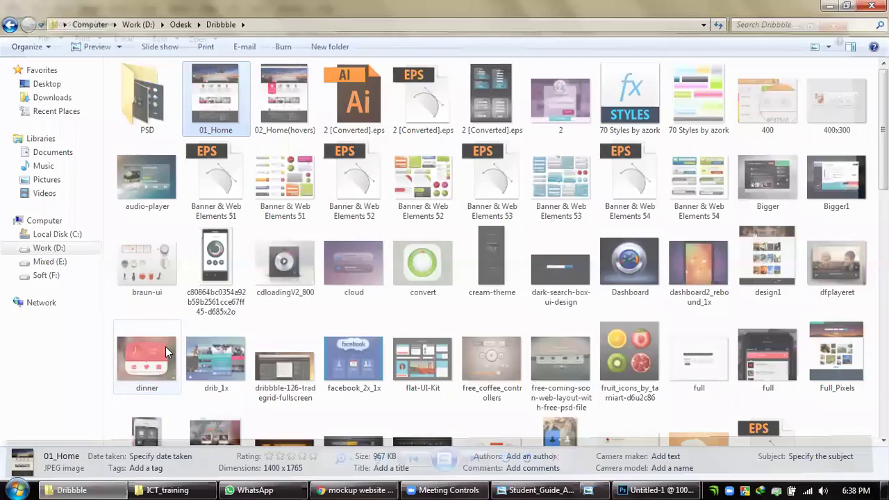
# Step: Examine the serrated banner in the Student_Guide_A_Lot_Bigger mockup in the photo viewer and close the image
pyautogui.click(566, 488)
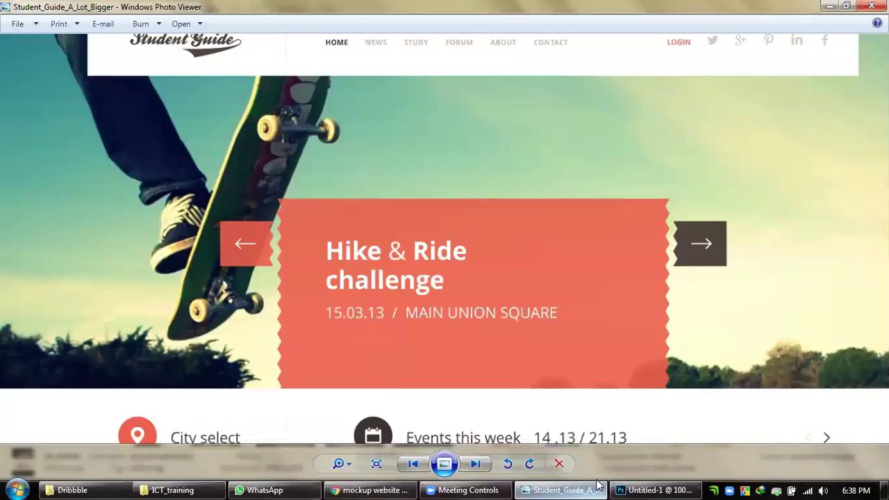
pyautogui.scroll(-3, 555, 196)
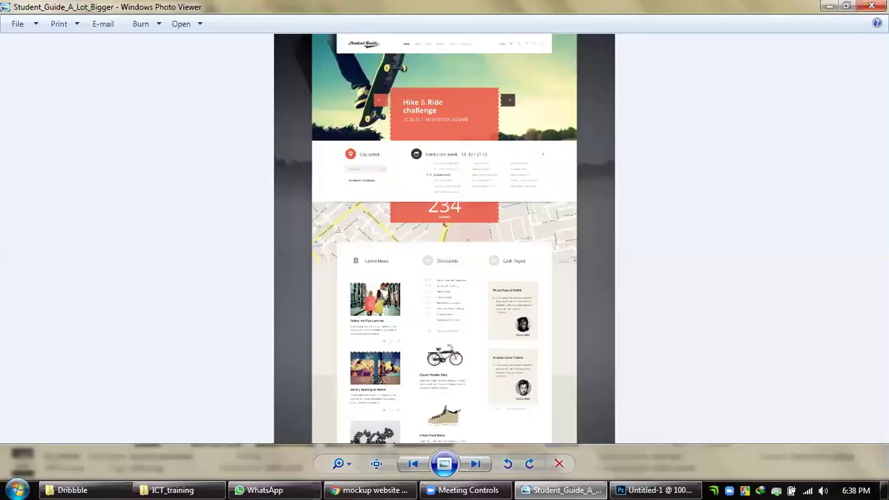
pyautogui.click(870, 7)
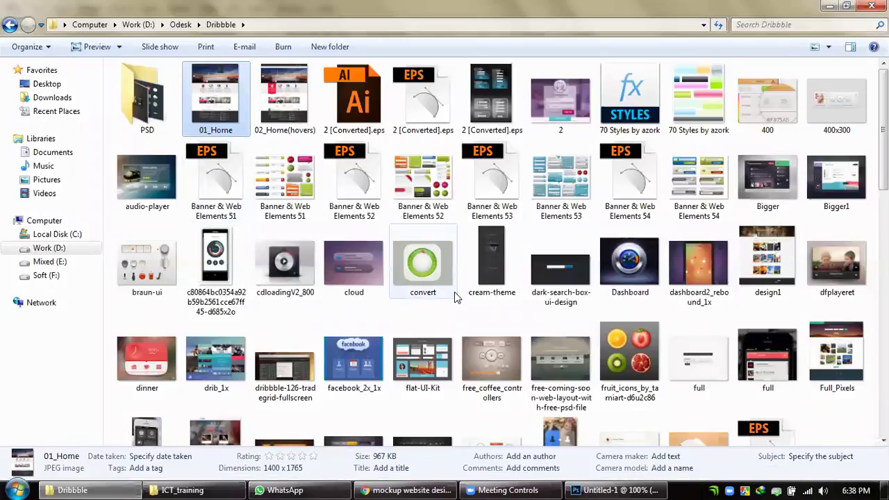
# Step: Open the Student_Guide_A_Lot_Bigger image from the Dribbble folder as a separate document in Photoshop
pyautogui.scroll(-8, 454, 295)
pyautogui.scroll(-2, 454, 296)
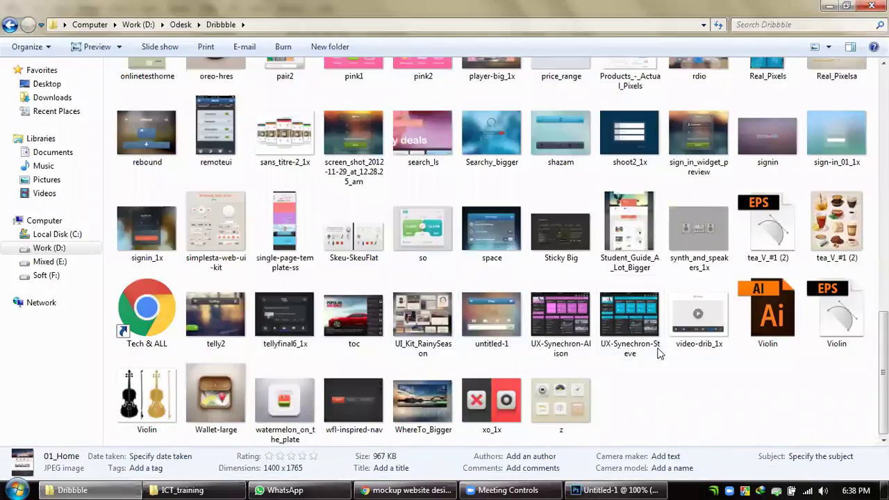
pyautogui.click(628, 233)
pyautogui.moveTo(634, 206); pyautogui.dragTo(465, 45)
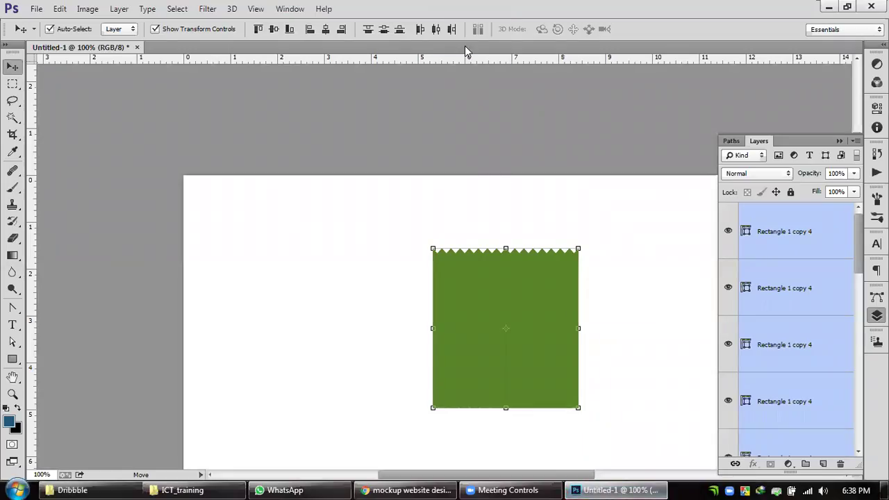
# Step: Place horizontal guides at the top edge of the red Hike & Ride banner and at the end of its first zigzag tooth
pyautogui.scroll(10, 412, 236)
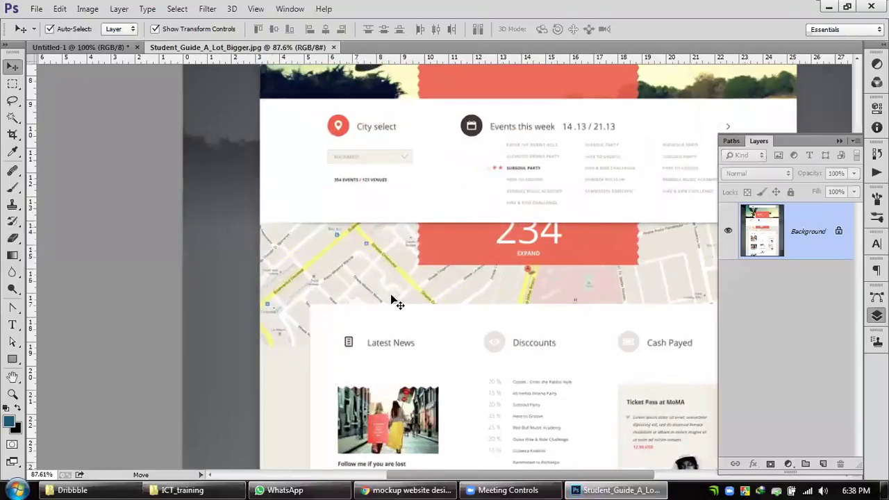
pyautogui.scroll(10, 456, 405)
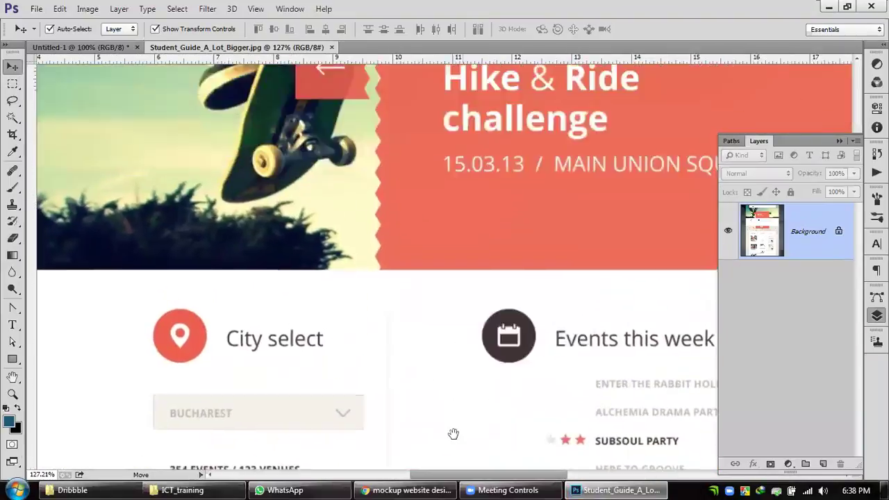
pyautogui.scroll(5, 481, 151)
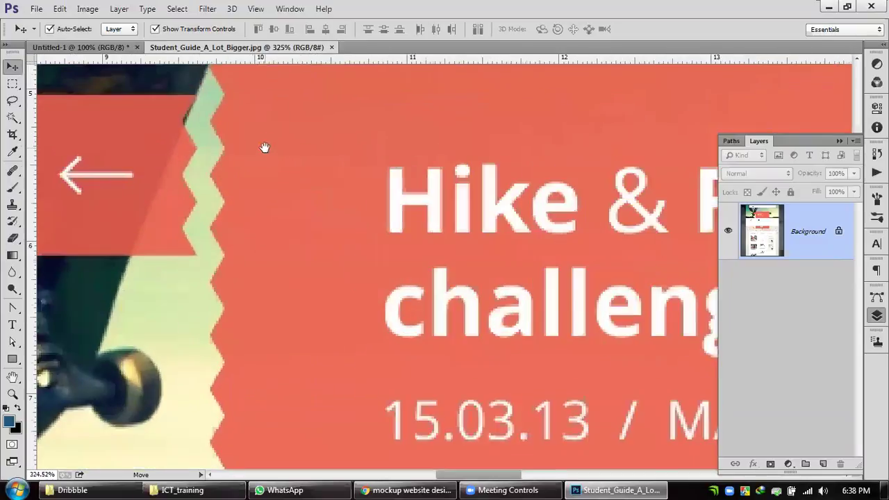
pyautogui.moveTo(265, 148); pyautogui.dragTo(349, 357)
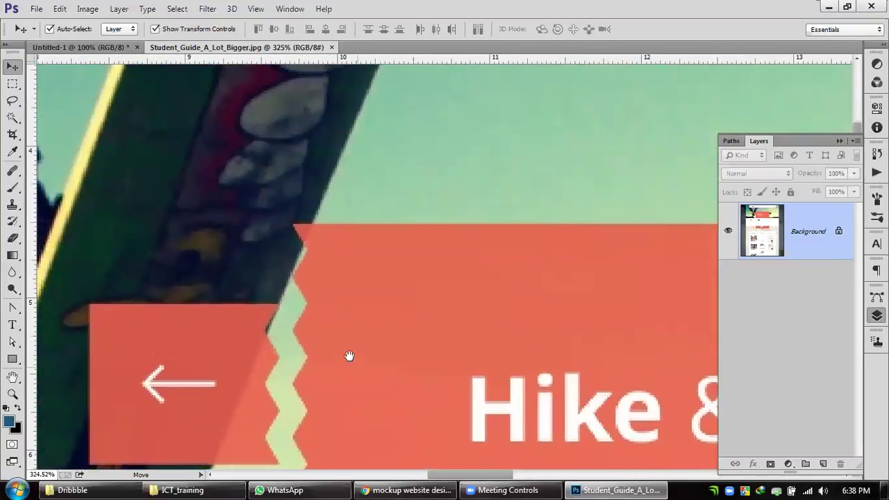
pyautogui.scroll(2, 330, 288)
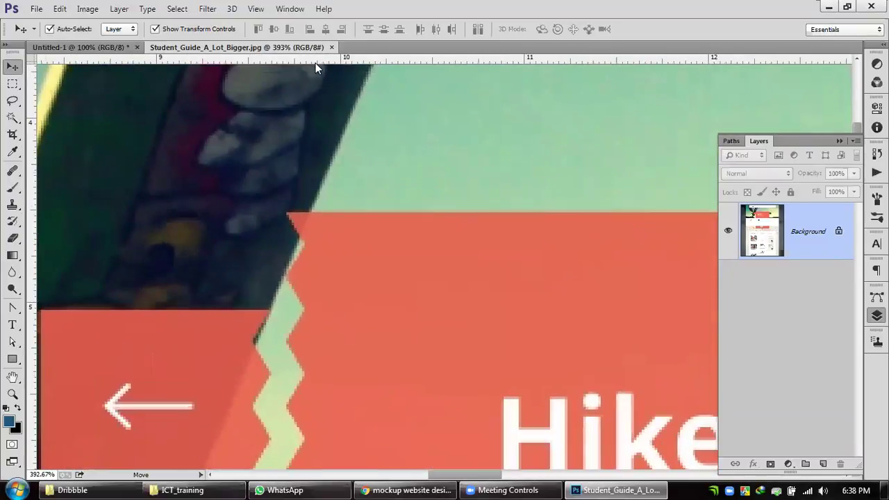
pyautogui.moveTo(310, 61); pyautogui.dragTo(342, 212)
pyautogui.moveTo(416, 61); pyautogui.dragTo(369, 276)
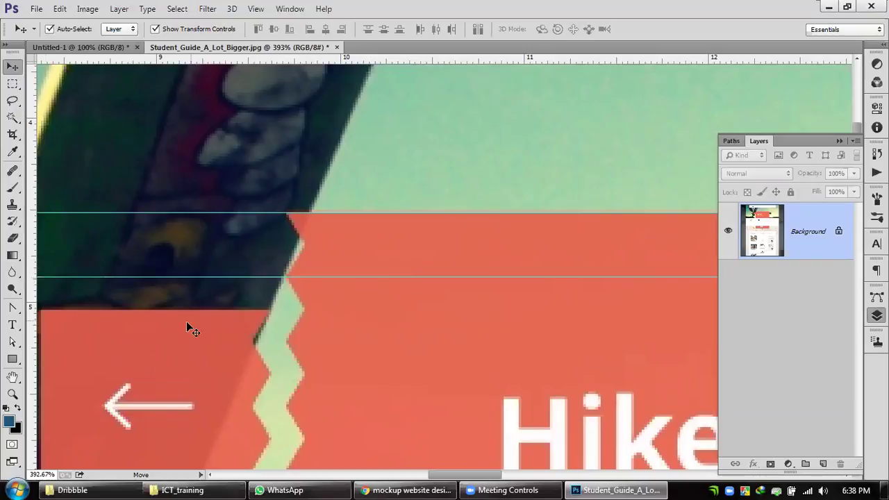
# Step: Draw a 139 × 26 px rectangle between the two horizontal guides at the banner's top and fill it with color 7b4242
pyautogui.click(13, 359)
pyautogui.moveTo(284, 213); pyautogui.dragTo(638, 278)
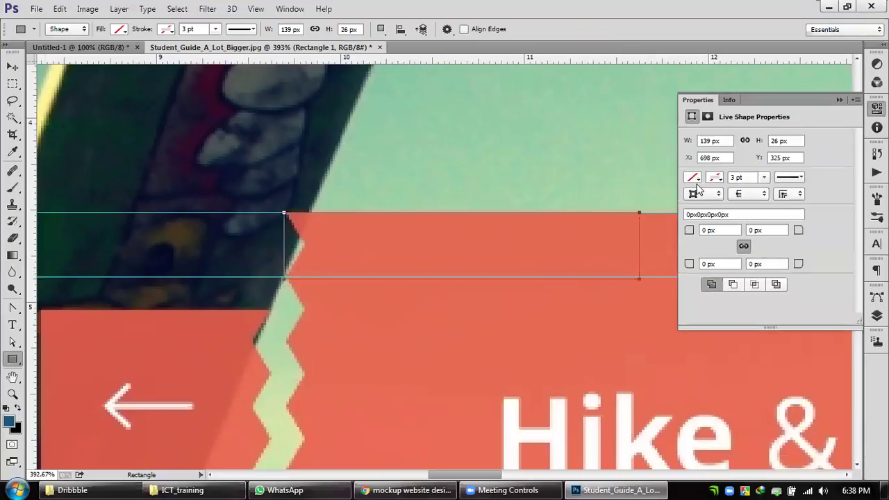
pyautogui.click(693, 178)
pyautogui.click(817, 203)
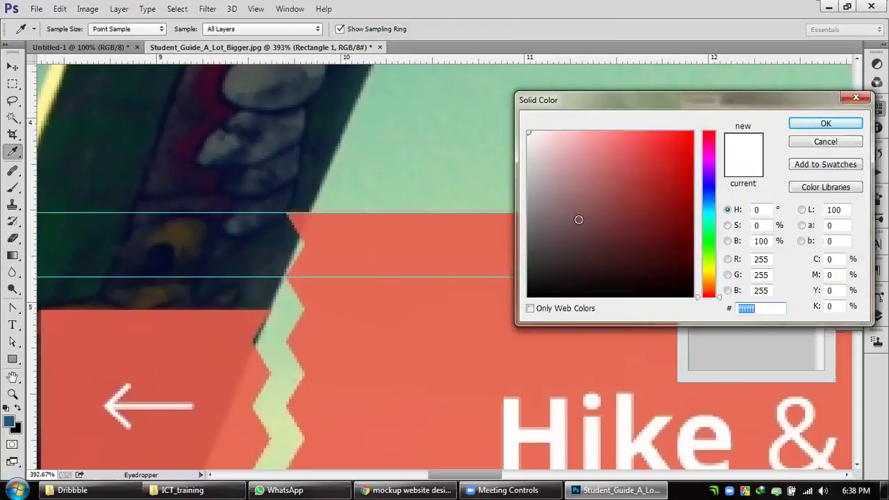
pyautogui.write('7b4242')
pyautogui.click(826, 123)
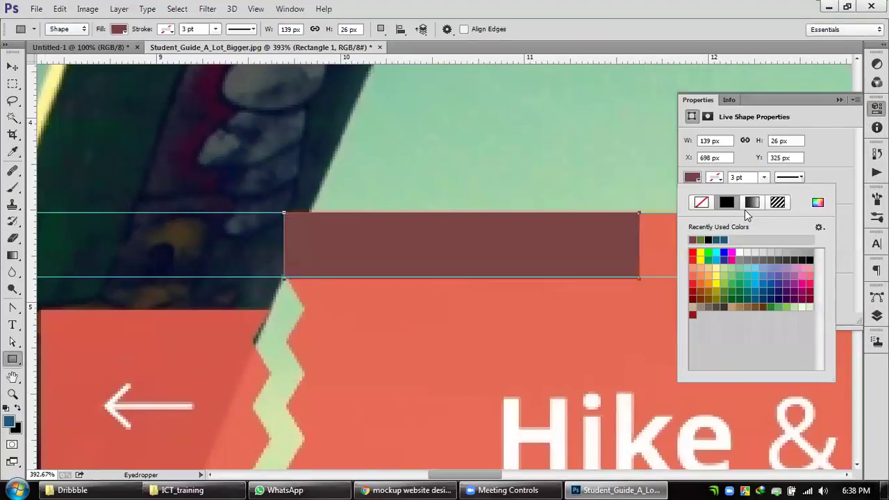
# Step: Place a horizontal guide through the rectangle's vertical center and a vertical guide at the inner points of the banner's zigzag edge
pyautogui.scroll(3, 278, 276)
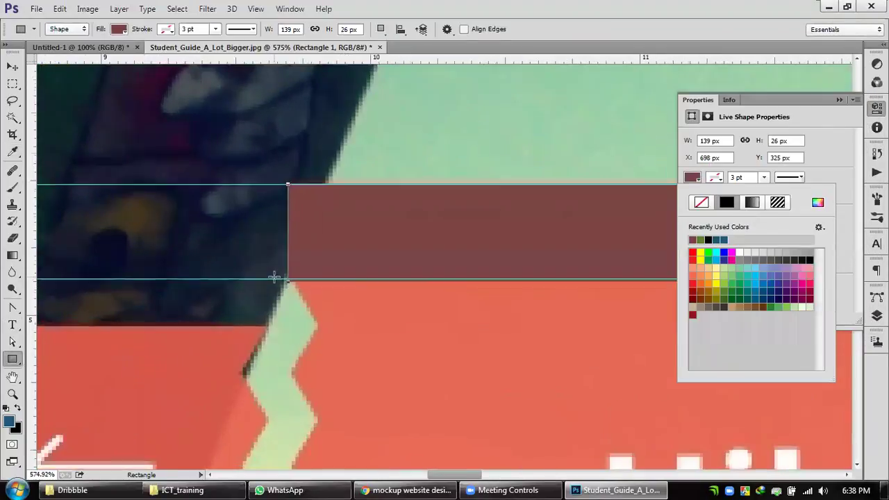
pyautogui.click(10, 66)
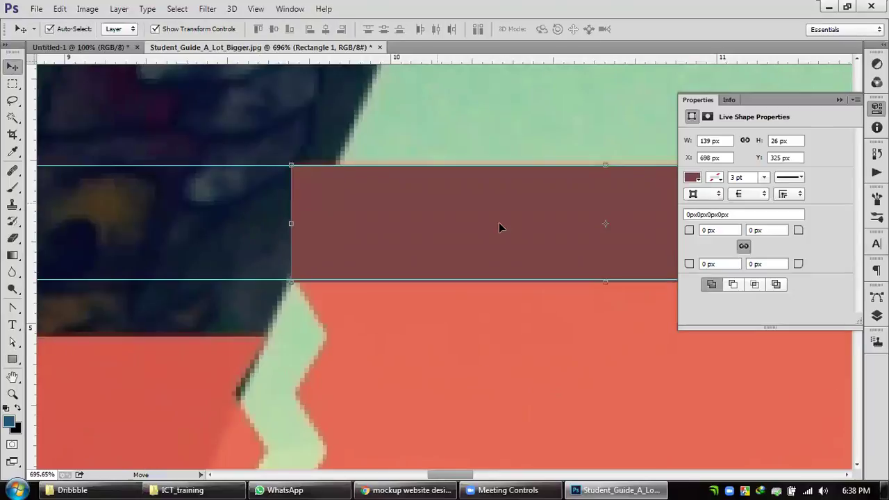
pyautogui.moveTo(246, 58); pyautogui.dragTo(291, 223)
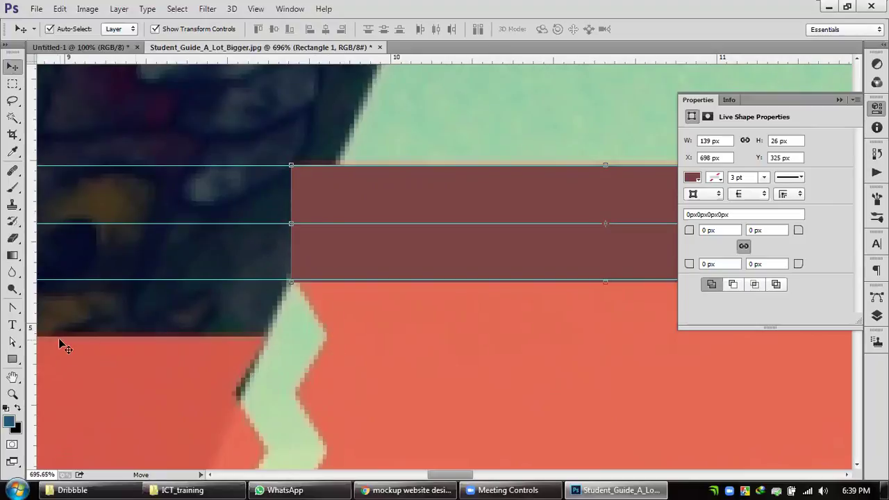
pyautogui.moveTo(32, 369); pyautogui.dragTo(327, 339)
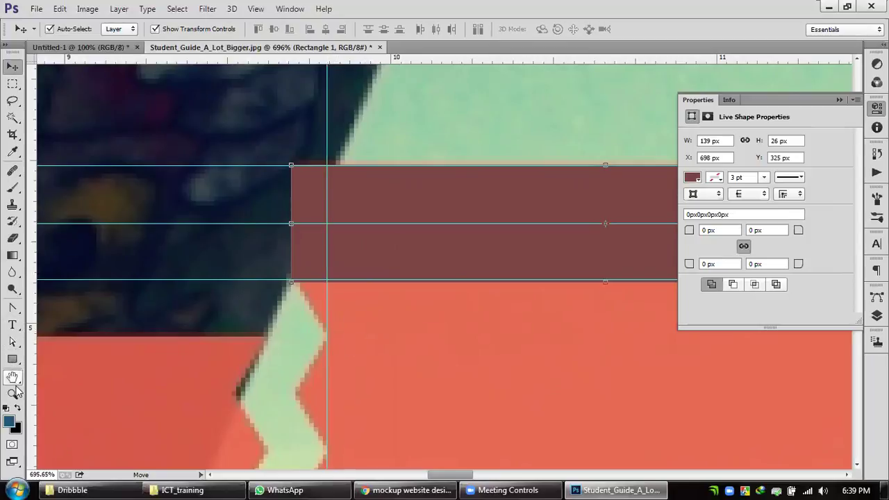
# Step: Add an anchor point to the rectangle's left edge where it meets the middle horizontal guide
pyautogui.click(12, 360)
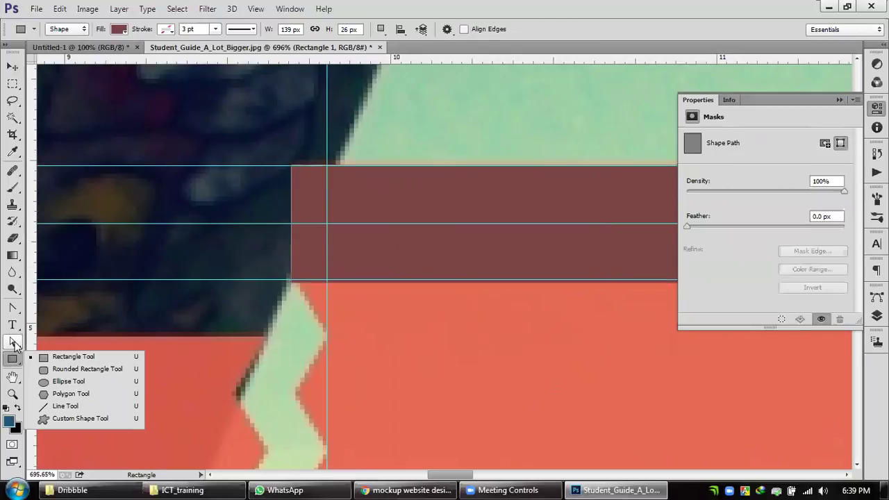
pyautogui.click(13, 324)
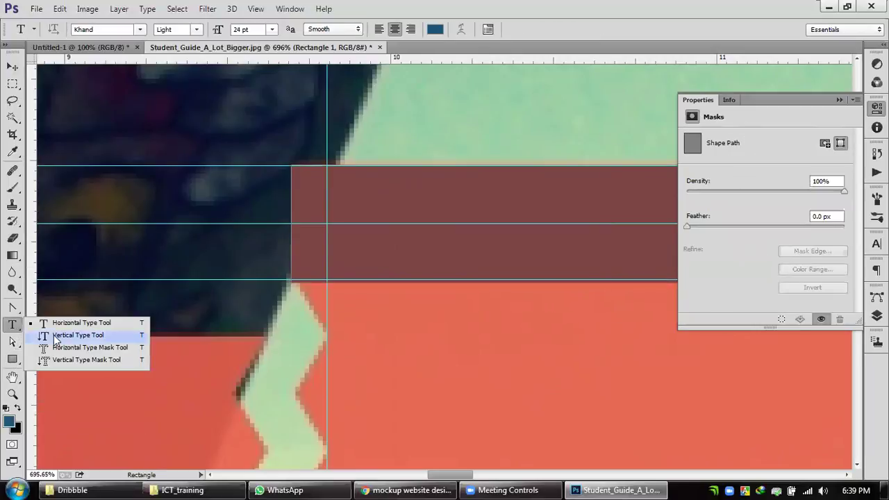
pyautogui.click(12, 308)
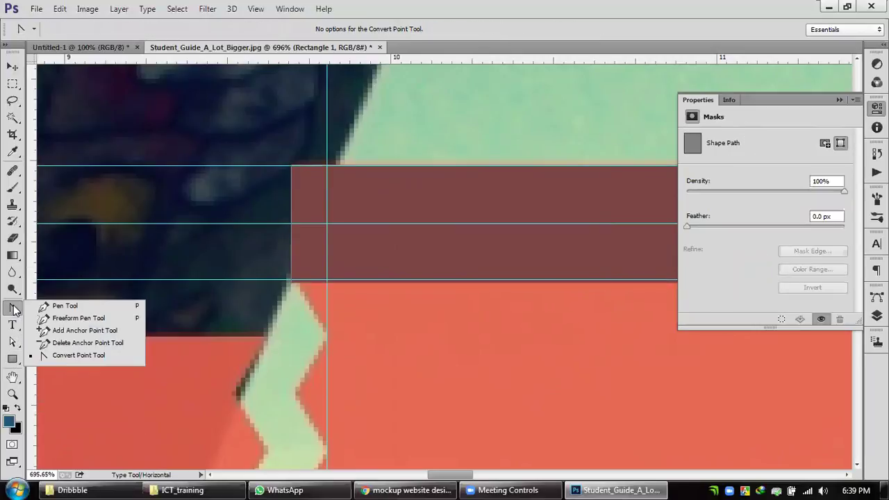
pyautogui.click(63, 306)
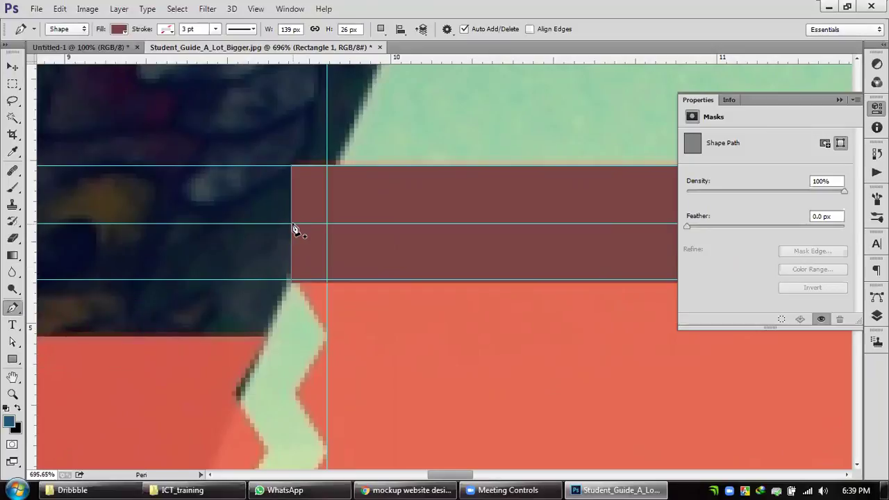
pyautogui.click(19, 313)
pyautogui.click(63, 332)
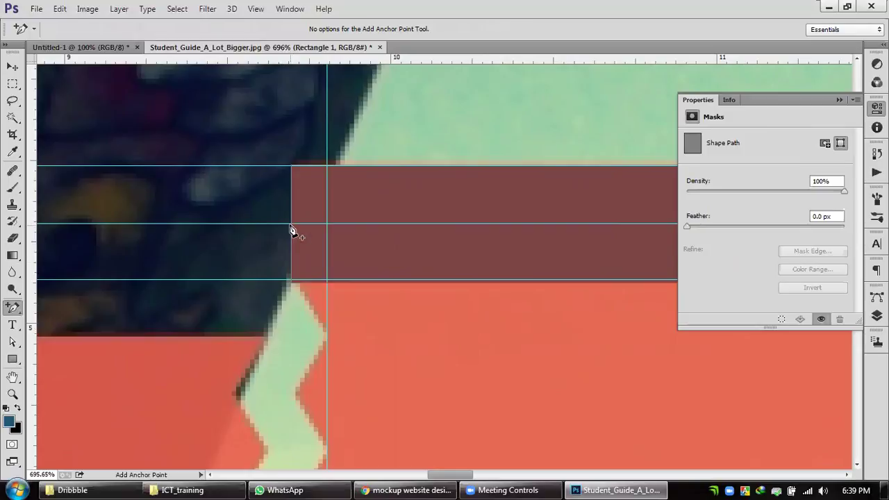
pyautogui.click(290, 224)
pyautogui.click(291, 254)
# Step: Move the rectangle's new anchor point inward onto the vertical guide and convert it to a sharp corner point
pyautogui.click(13, 341)
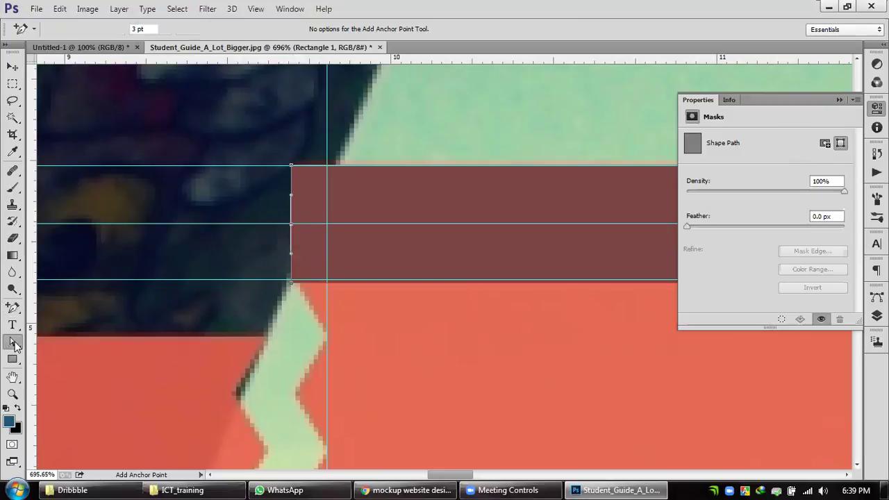
pyautogui.moveTo(292, 229); pyautogui.dragTo(328, 227)
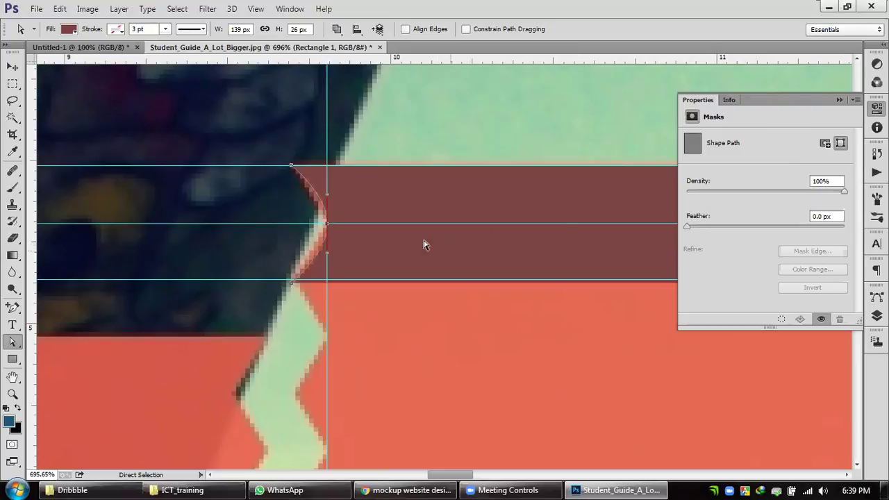
pyautogui.click(14, 344)
pyautogui.click(14, 307)
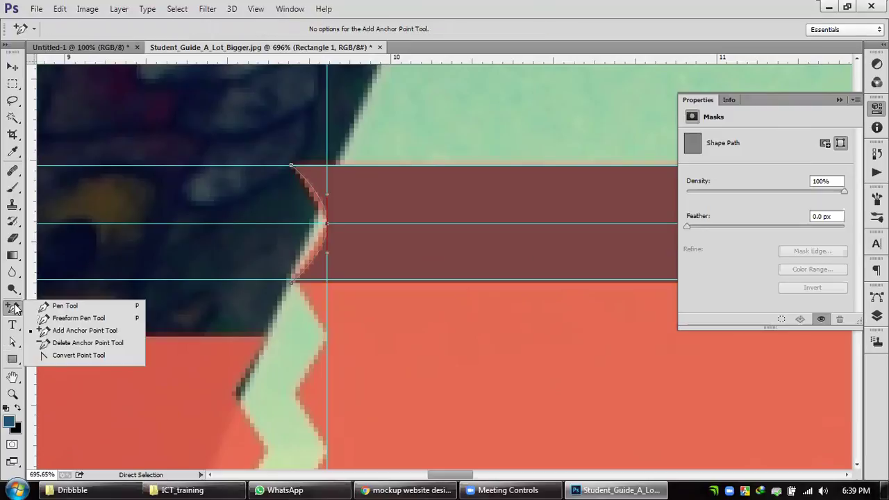
pyautogui.click(76, 354)
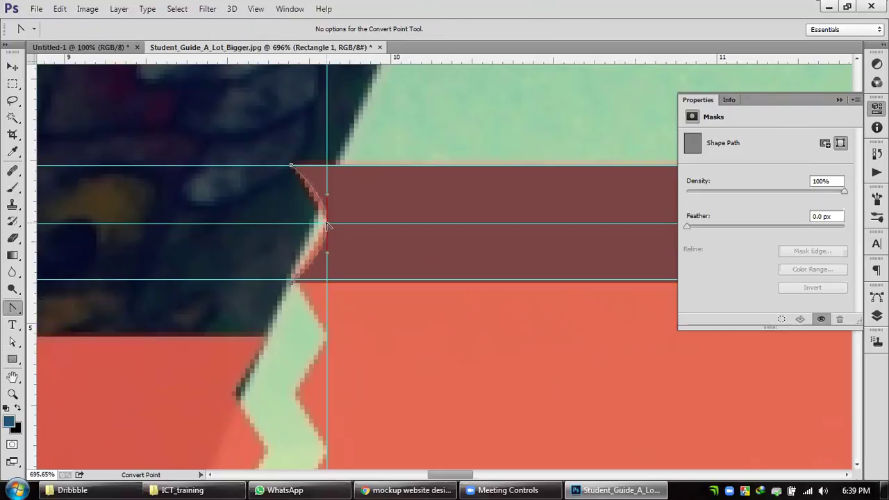
pyautogui.click(327, 224)
pyautogui.click(13, 66)
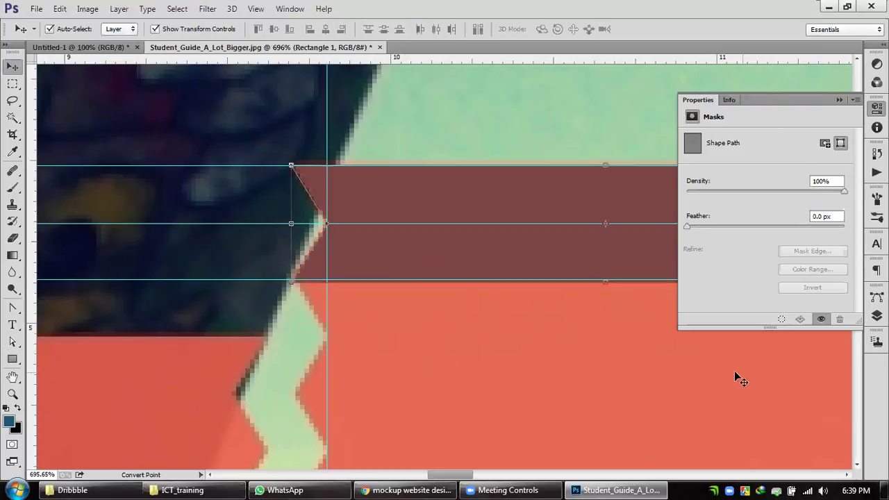
# Step: Duplicate the notched rectangle downward into a gapless stack of six teeth along the banner's left edge
pyautogui.scroll(-3, 722, 378)
pyautogui.moveTo(551, 308); pyautogui.dragTo(551, 372)
pyautogui.moveTo(587, 460); pyautogui.dragTo(395, 109)
pyautogui.moveTo(390, 88); pyautogui.dragTo(392, 234)
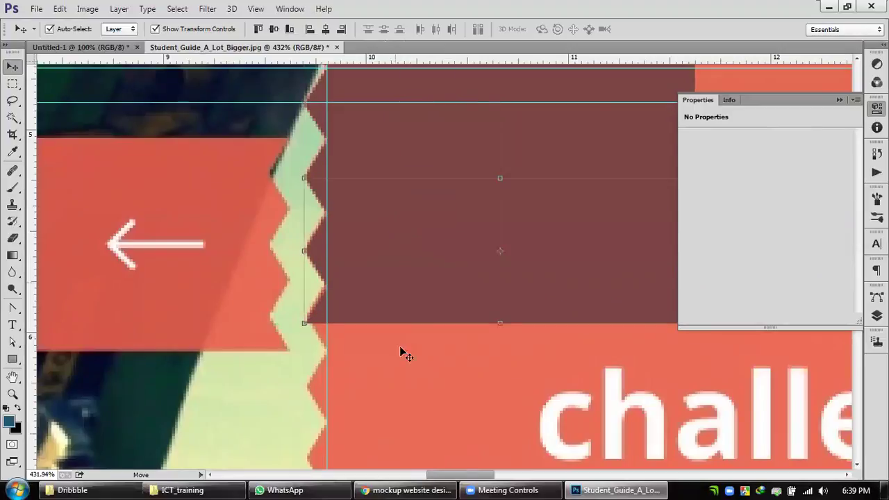
pyautogui.moveTo(417, 286); pyautogui.dragTo(451, 212)
pyautogui.scroll(-3, 465, 300)
pyautogui.scroll(-3, 465, 300)
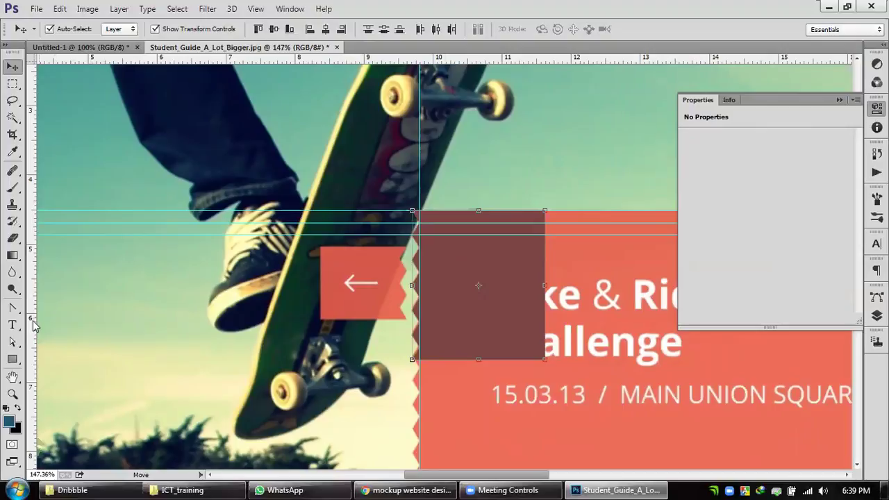
# Step: Unite the stacked notched rectangles and merge their components into a single shape
pyautogui.click(13, 342)
pyautogui.click(111, 11)
pyautogui.moveTo(147, 328)
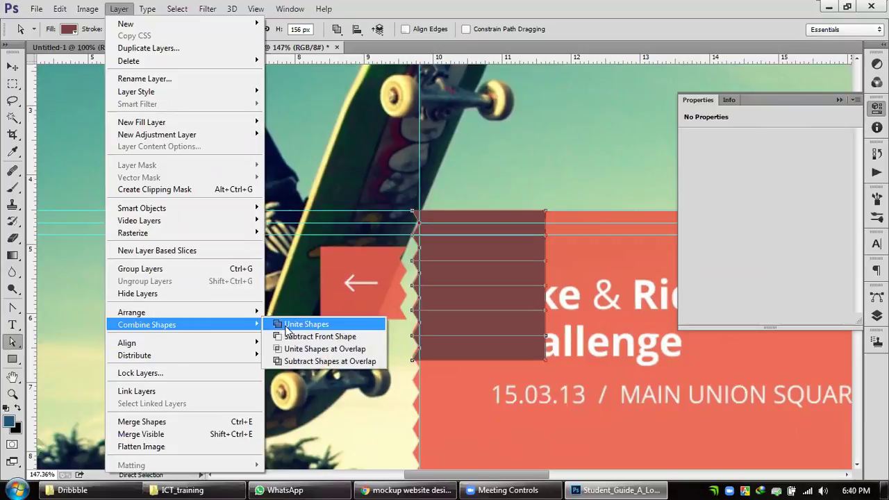
pyautogui.click(287, 326)
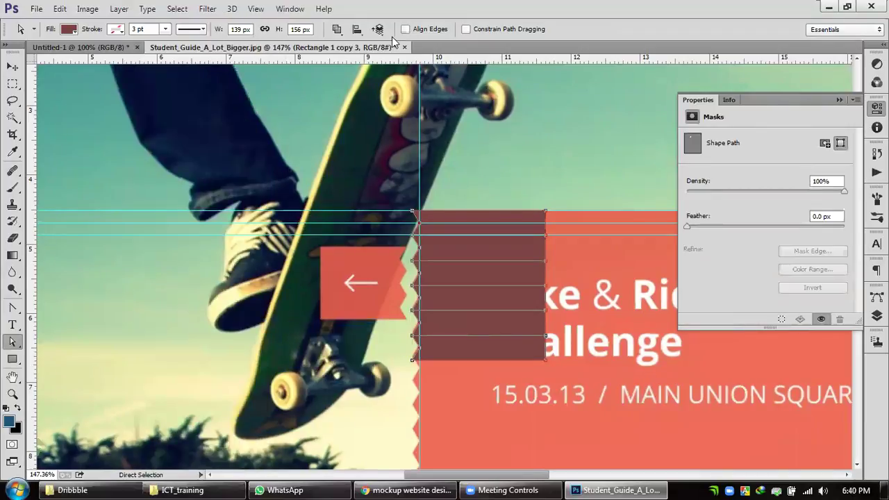
pyautogui.click(336, 30)
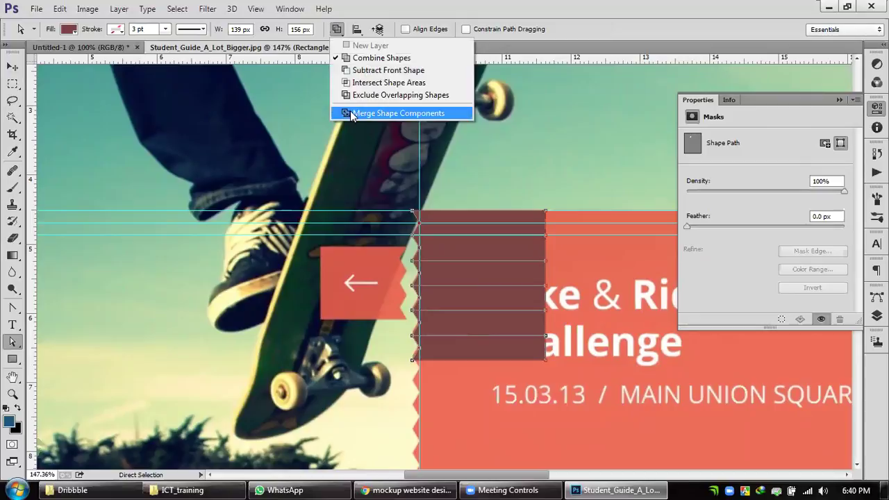
pyautogui.click(352, 116)
# Step: Move the merged serrated shape up and right over the sky and recolor it with the banner's red, e86c54
pyautogui.click(12, 67)
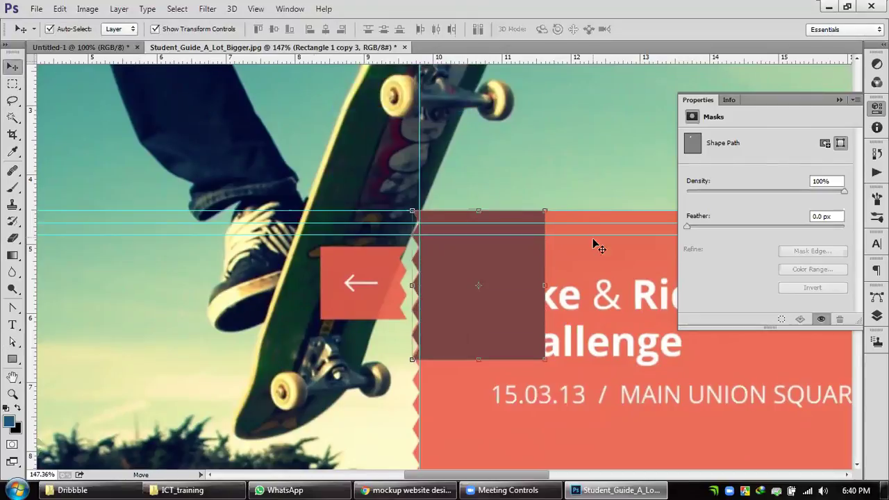
pyautogui.moveTo(467, 278); pyautogui.dragTo(564, 172)
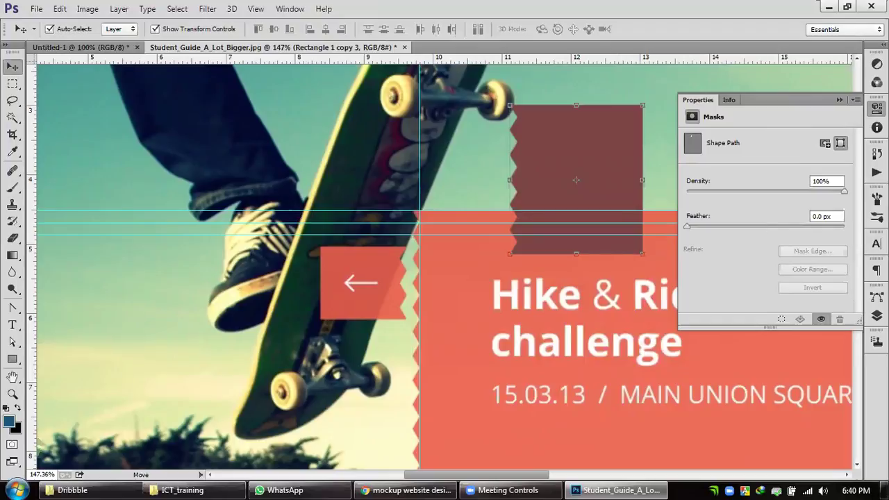
pyautogui.click(877, 315)
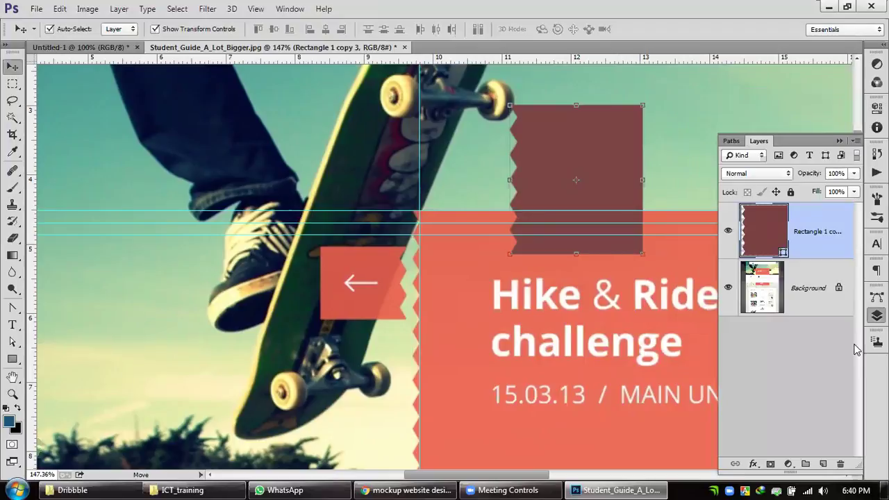
pyautogui.doubleClick(783, 253)
pyautogui.click(458, 276)
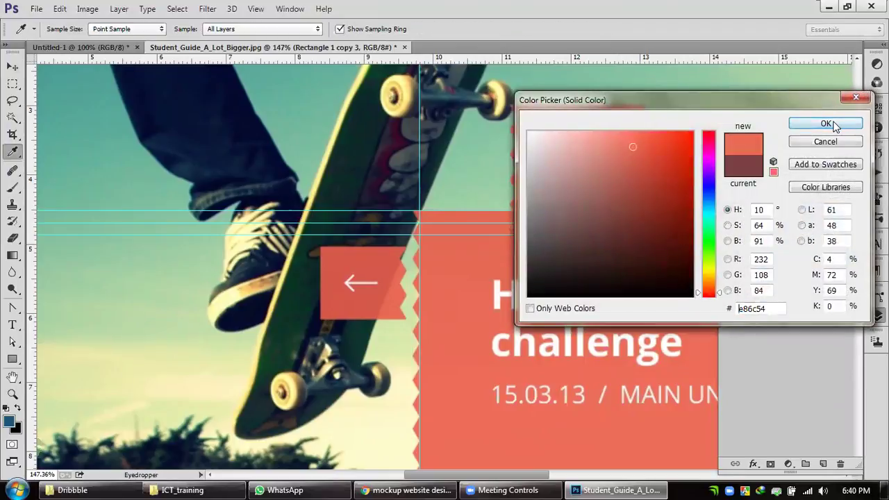
pyautogui.click(833, 125)
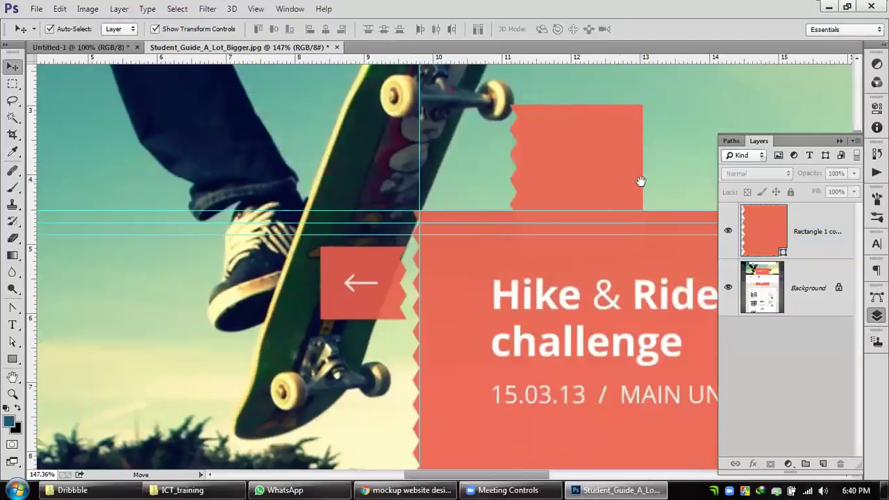
# Step: Reposition the serrated shape in the sky above the banner and rotate it 90° clockwise so its teeth face up
pyautogui.moveTo(639, 182); pyautogui.dragTo(423, 214)
pyautogui.moveTo(368, 199); pyautogui.dragTo(444, 147)
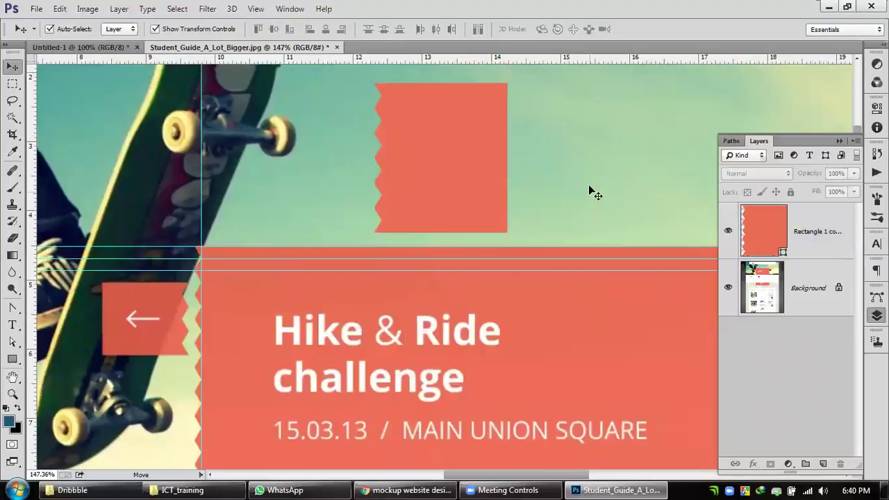
pyautogui.scroll(-3, 555, 201)
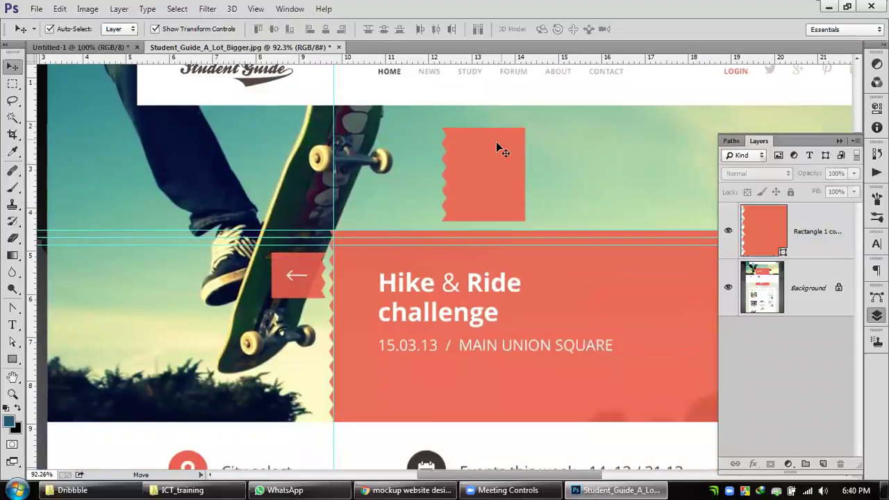
pyautogui.click(461, 156)
pyautogui.scroll(2, 530, 215)
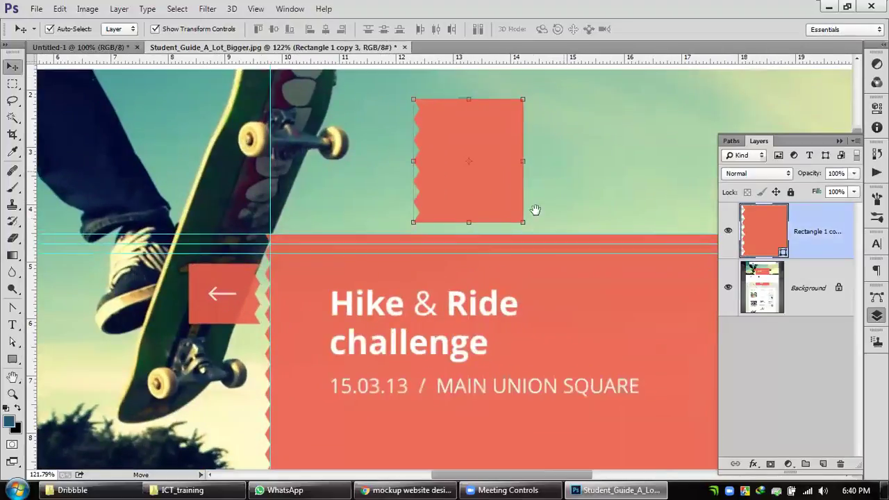
pyautogui.moveTo(533, 212); pyautogui.dragTo(443, 283)
pyautogui.moveTo(439, 320); pyautogui.dragTo(290, 310)
pyautogui.press('Return')
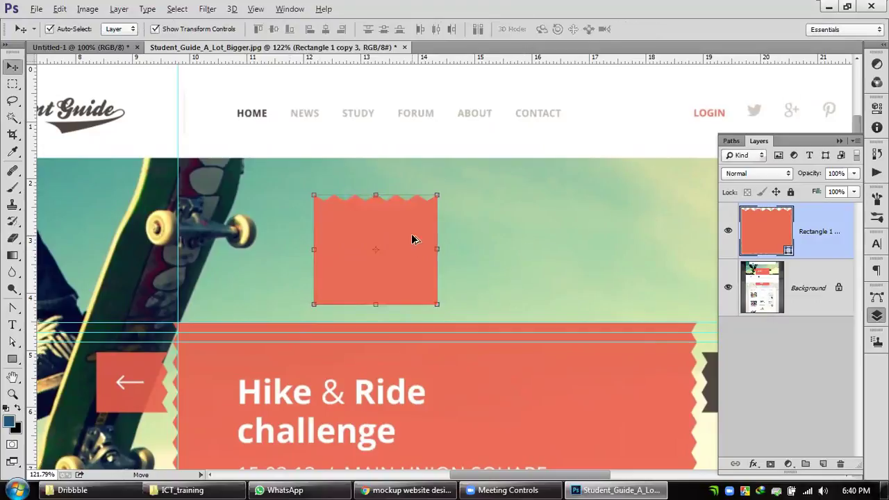
# Step: Duplicate the serrated shape, rotate the copy 180°, join it beneath the original and move both up and right
pyautogui.moveTo(415, 246); pyautogui.dragTo(581, 270)
pyautogui.moveTo(608, 312); pyautogui.dragTo(457, 175)
pyautogui.press('Return')
pyautogui.moveTo(554, 221); pyautogui.dragTo(405, 311)
pyautogui.moveTo(497, 241); pyautogui.dragTo(407, 316)
pyautogui.moveTo(423, 277); pyautogui.dragTo(525, 173)
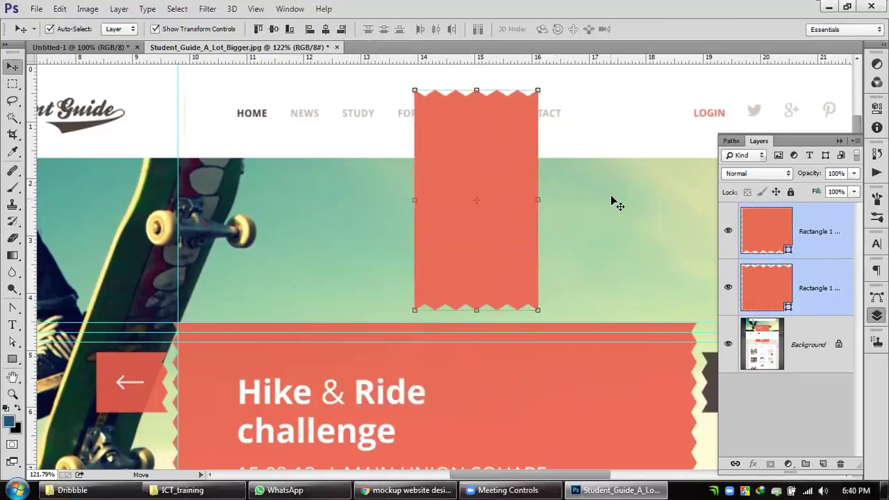
# Step: Rasterize both serrated shape layers, merge them into one layer and move the result slightly right
pyautogui.rightClick(823, 222)
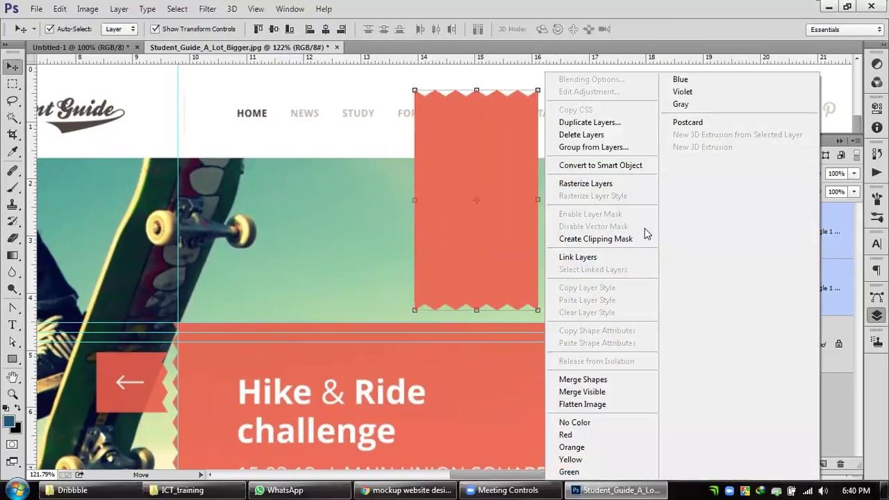
pyautogui.click(597, 184)
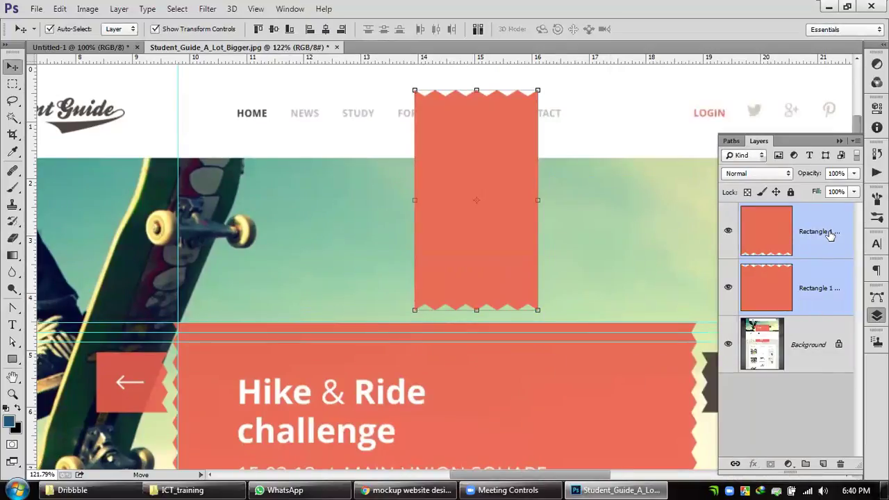
pyautogui.hotkey('ctrl', 'e')
pyautogui.moveTo(482, 222); pyautogui.dragTo(529, 217)
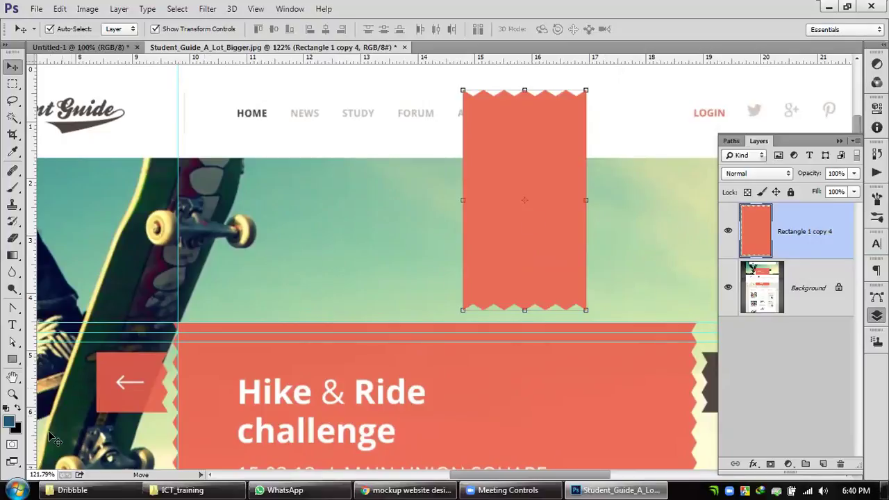
# Step: Deselect the serrated shape at 100% zoom and review how it sits within the whole Student Guide page
pyautogui.doubleClick(12, 396)
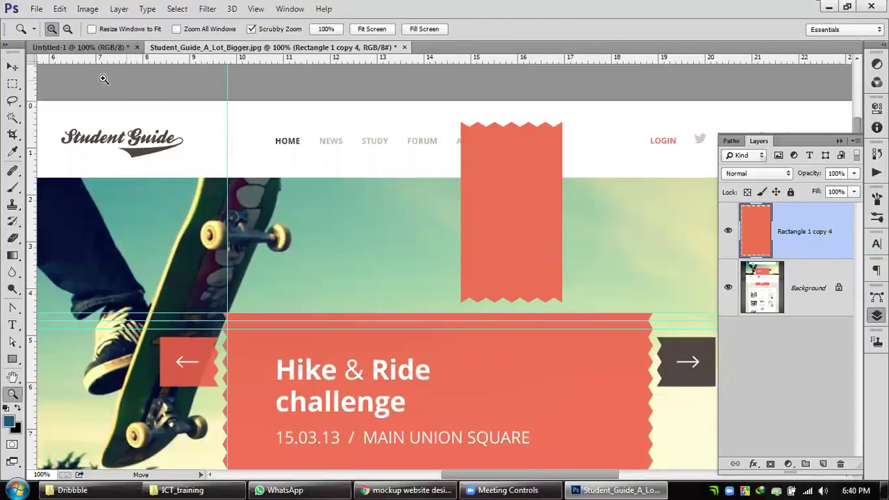
pyautogui.click(13, 66)
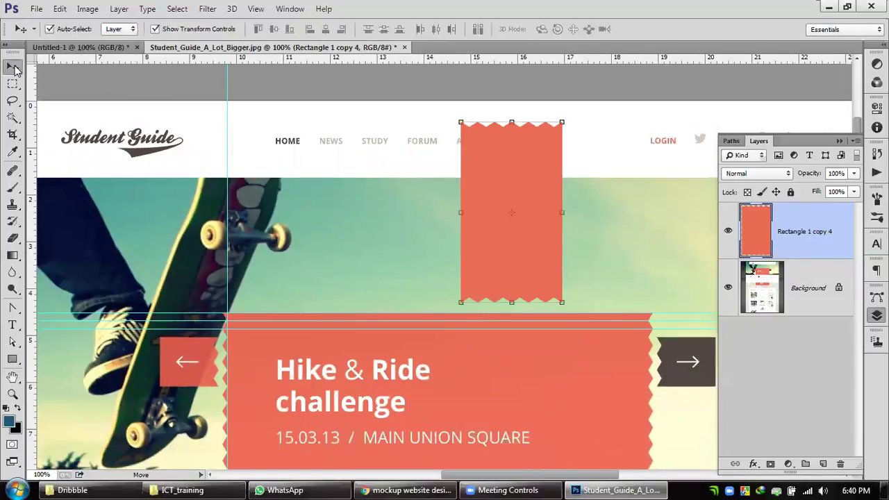
pyautogui.click(614, 255)
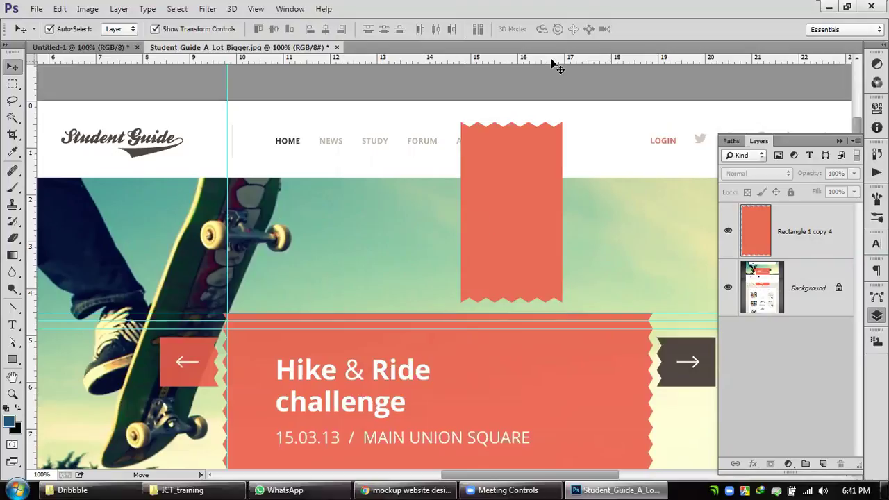
pyautogui.scroll(-4, 502, 341)
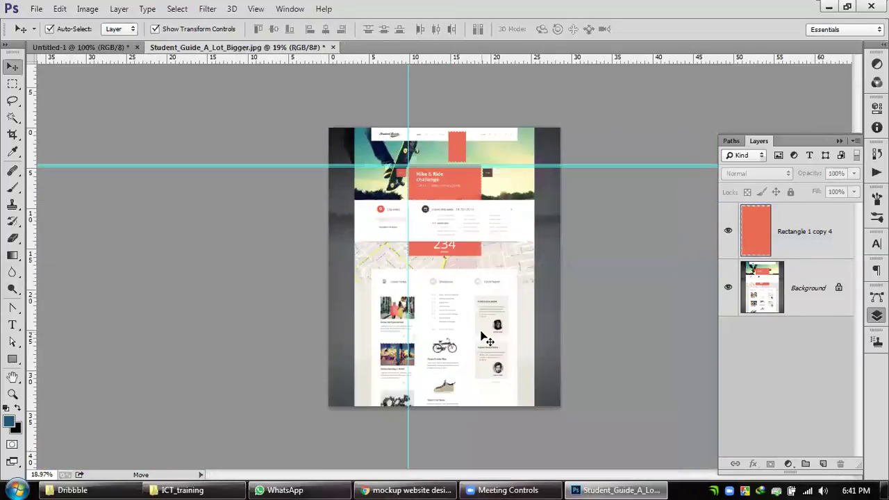
pyautogui.scroll(2, 478, 295)
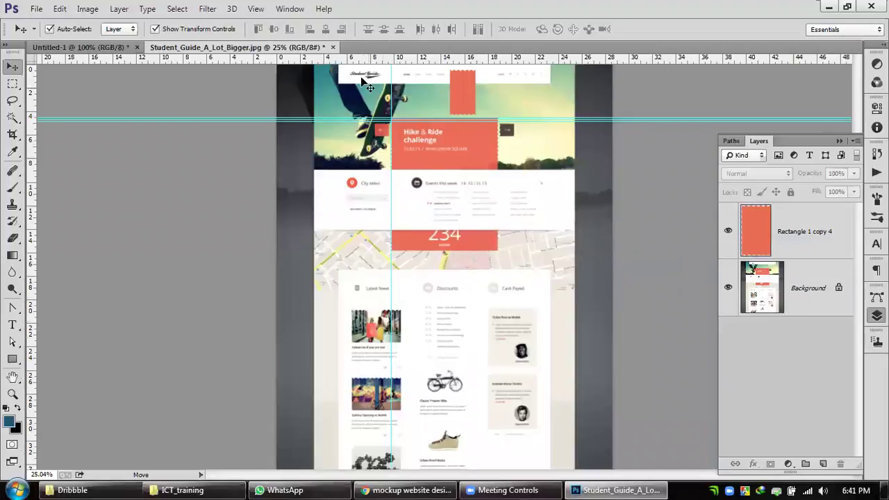
pyautogui.scroll(-2, 494, 399)
pyautogui.scroll(2, 468, 405)
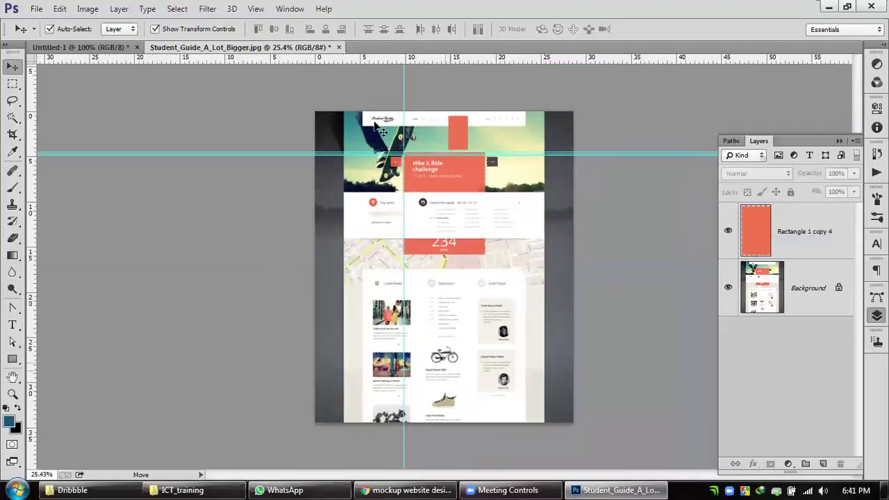
# Step: Close Student_Guide_A_Lot_Bigger.jpg and Untitled-1 without saving changes, and exit Photoshop
pyautogui.click(338, 47)
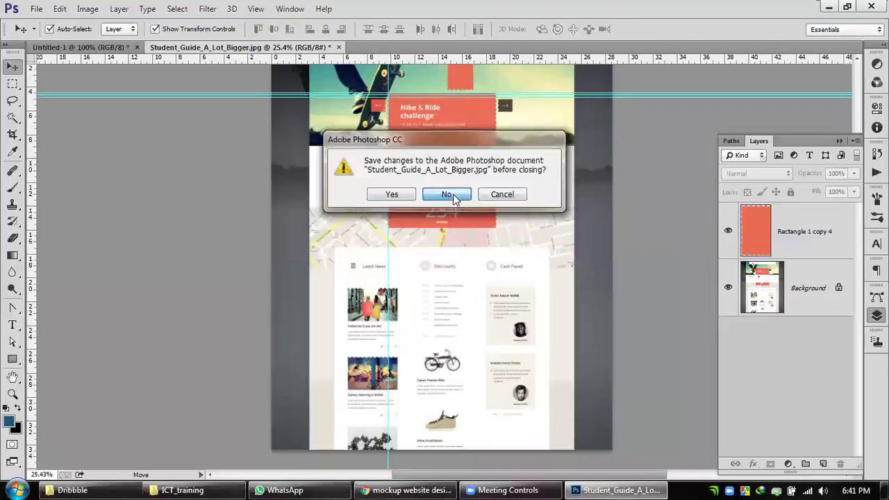
pyautogui.click(449, 195)
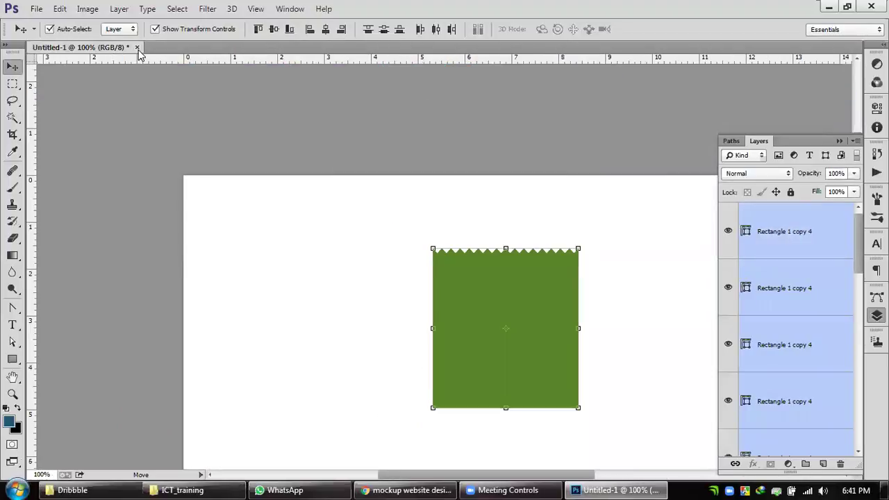
pyautogui.click(136, 47)
pyautogui.click(446, 194)
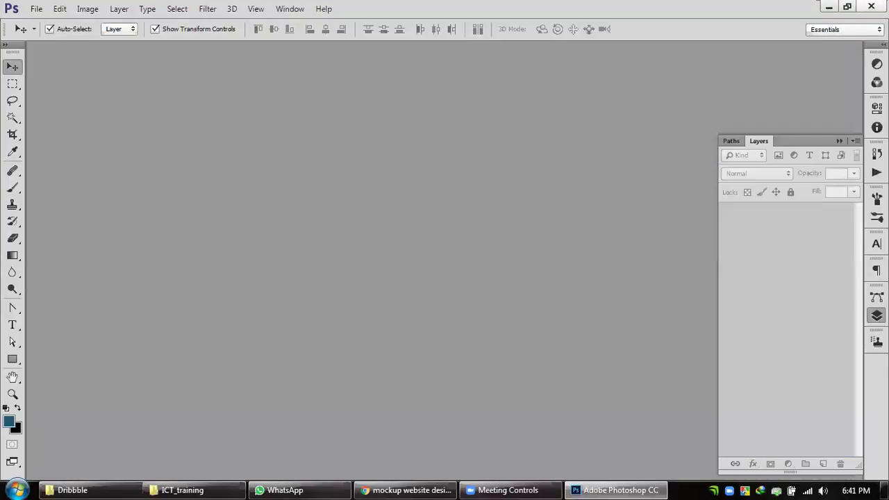
pyautogui.click(871, 7)
pyautogui.click(704, 415)
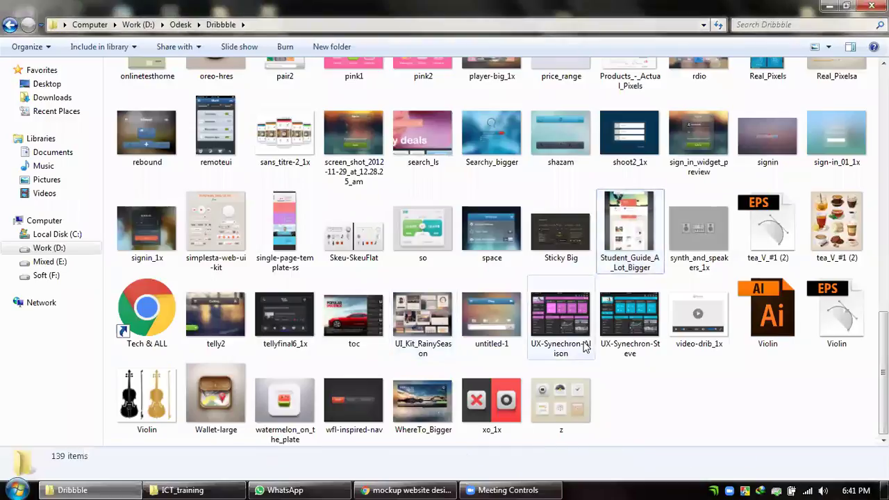
# Step: Go from the Dribbble folder back to Work (D:) and open the Help image folder inside the person-named project folder
pyautogui.scroll(3, 498, 334)
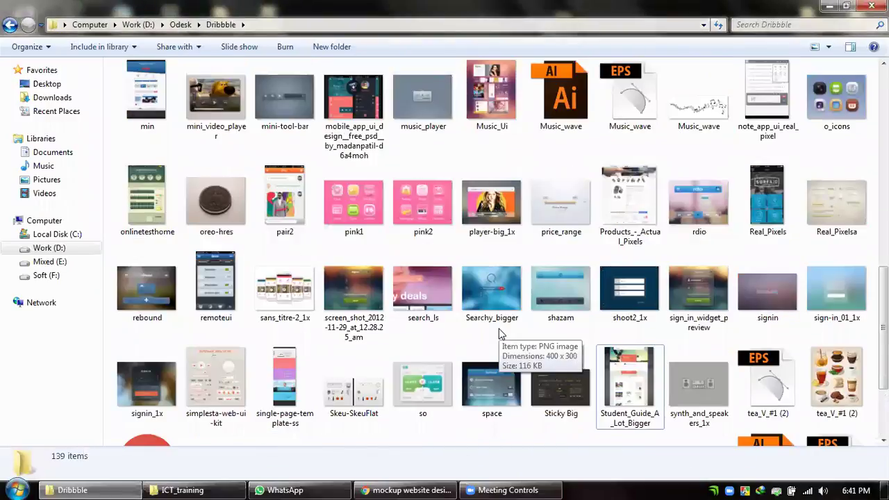
pyautogui.scroll(10, 498, 334)
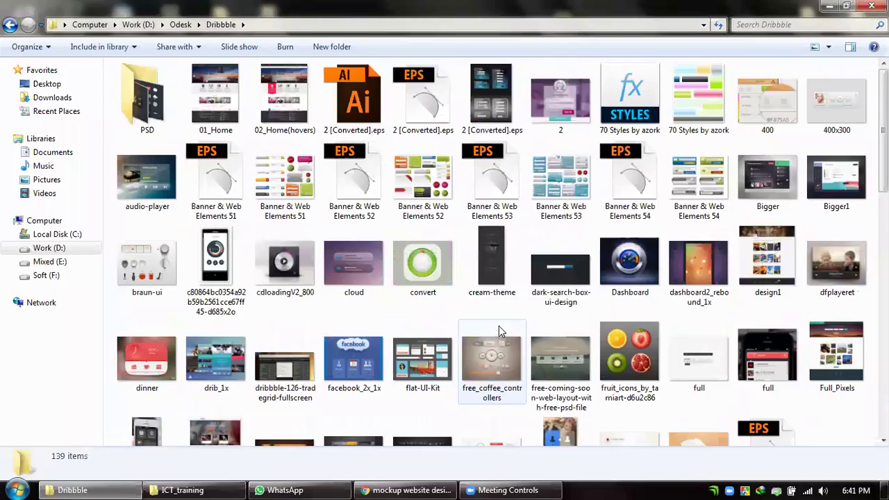
pyautogui.click(10, 25)
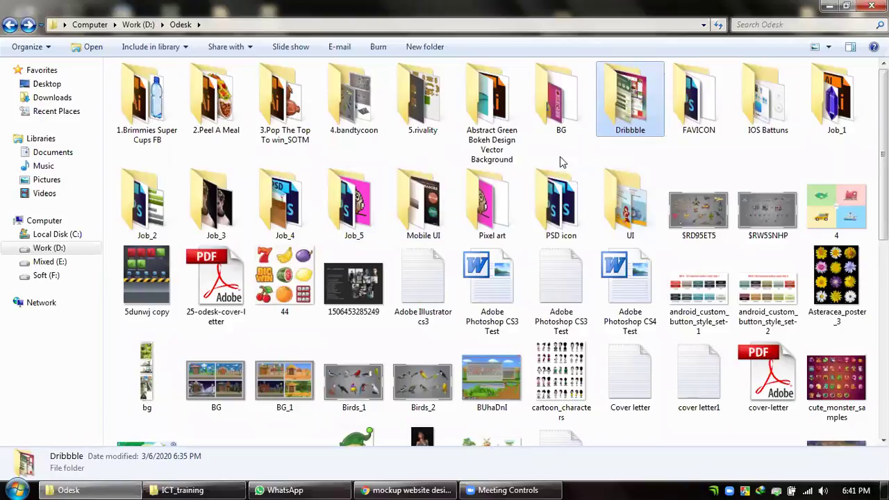
pyautogui.click(10, 25)
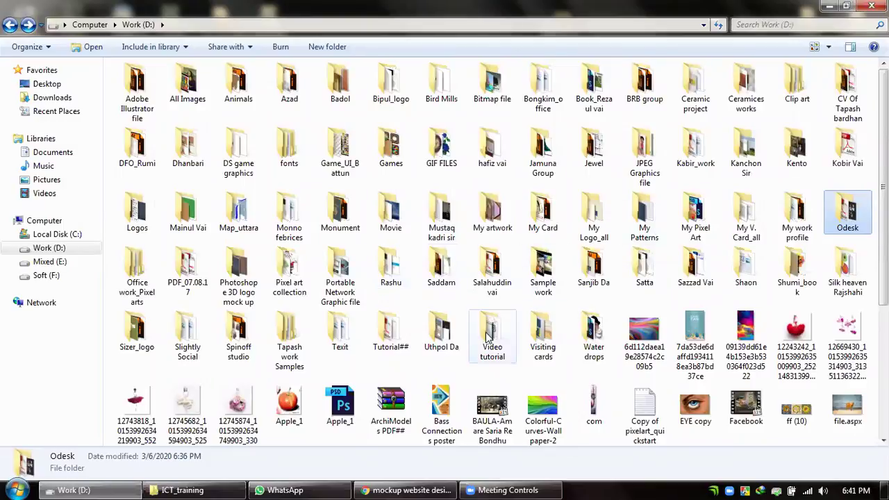
pyautogui.doubleClick(442, 331)
pyautogui.doubleClick(153, 120)
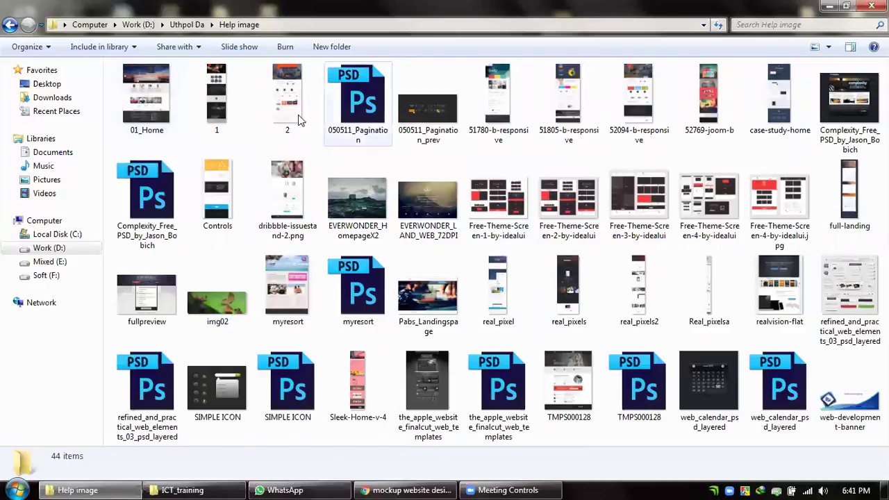
# Step: Open the neighbouring Job_1 folder and view its Home-Page PNG design, closing the image viewer when done
pyautogui.click(10, 25)
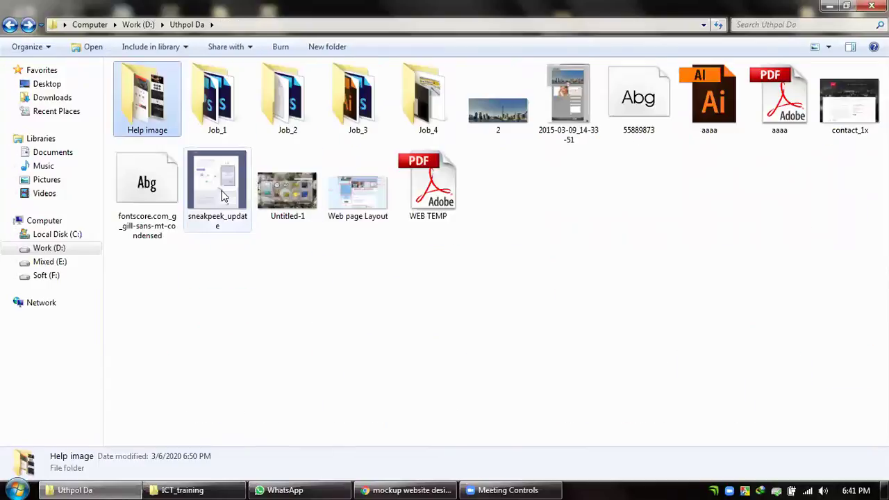
pyautogui.click(221, 115)
pyautogui.doubleClick(221, 114)
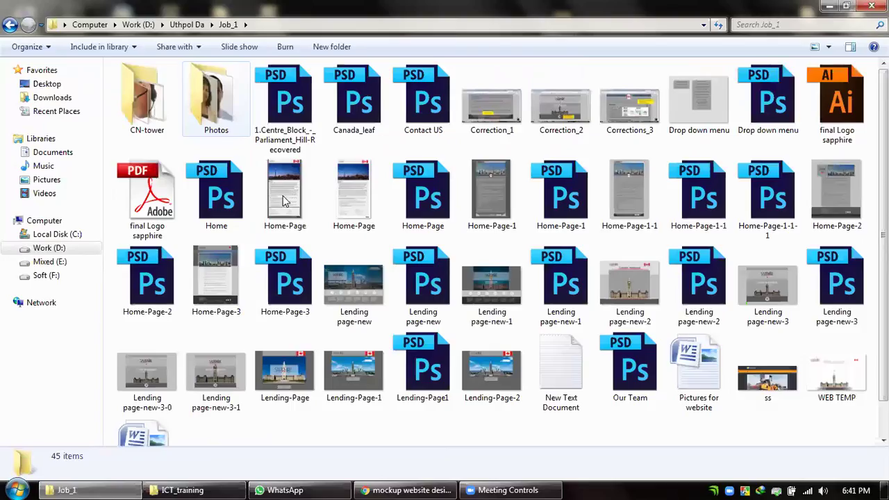
pyautogui.doubleClick(359, 202)
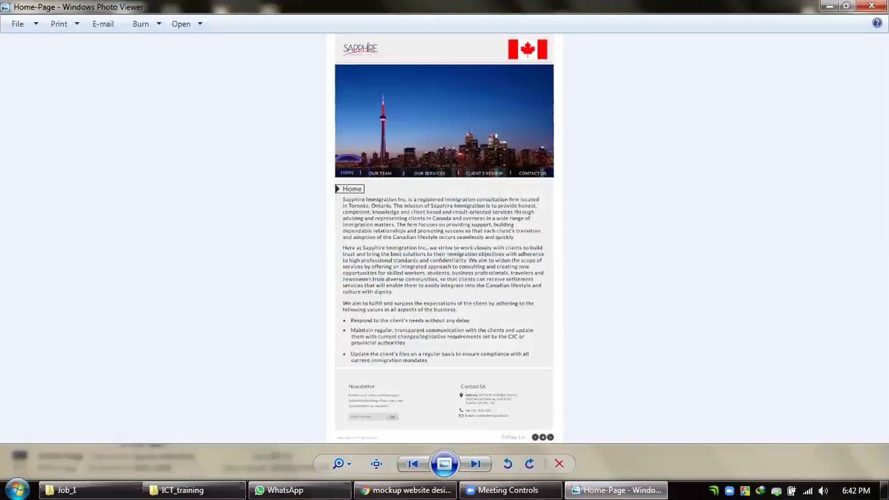
pyautogui.click(863, 8)
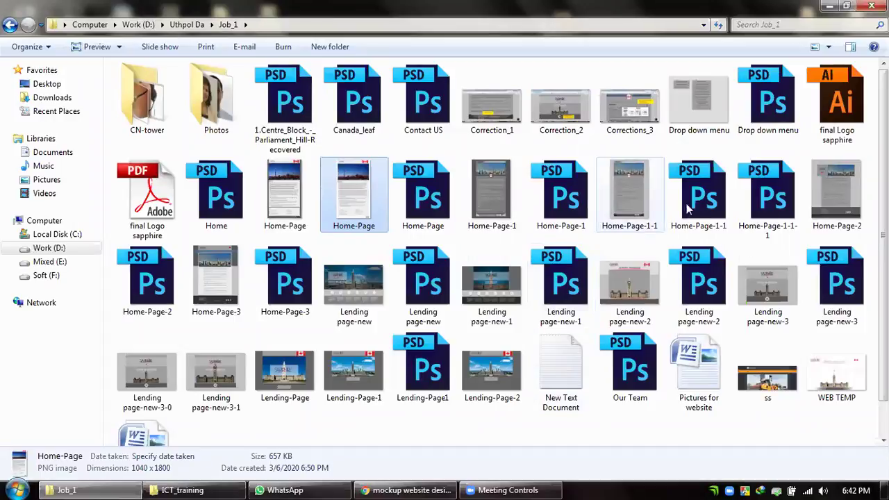
# Step: View the Home-Page-2 design and step back to the preceding image, Home-Page-1-1
pyautogui.click(838, 193)
pyautogui.doubleClick(838, 193)
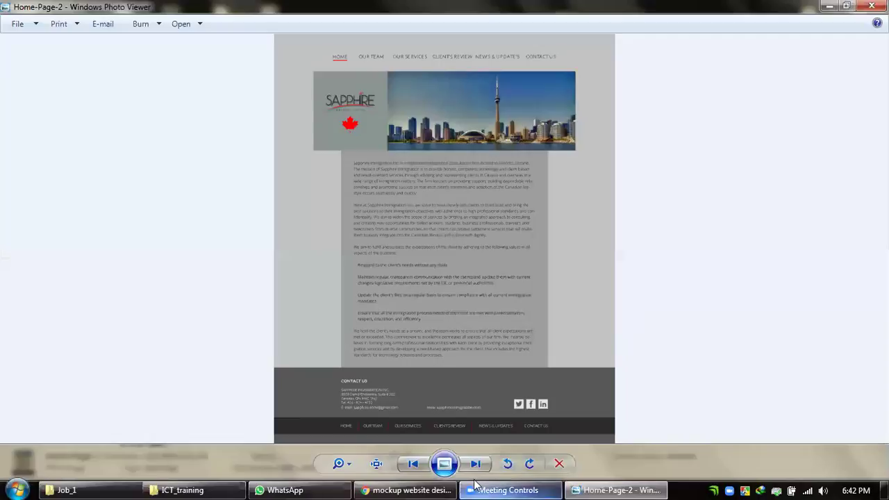
pyautogui.click(412, 464)
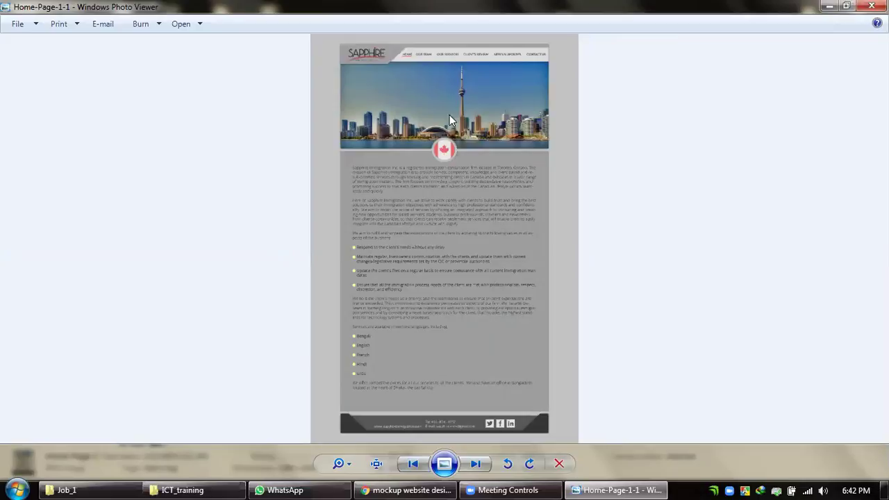
# Step: Examine the Home-Page-1-1 layout close up from header to footer, view it whole, and close the image viewer
pyautogui.scroll(2, 454, 107)
pyautogui.scroll(1, 486, 104)
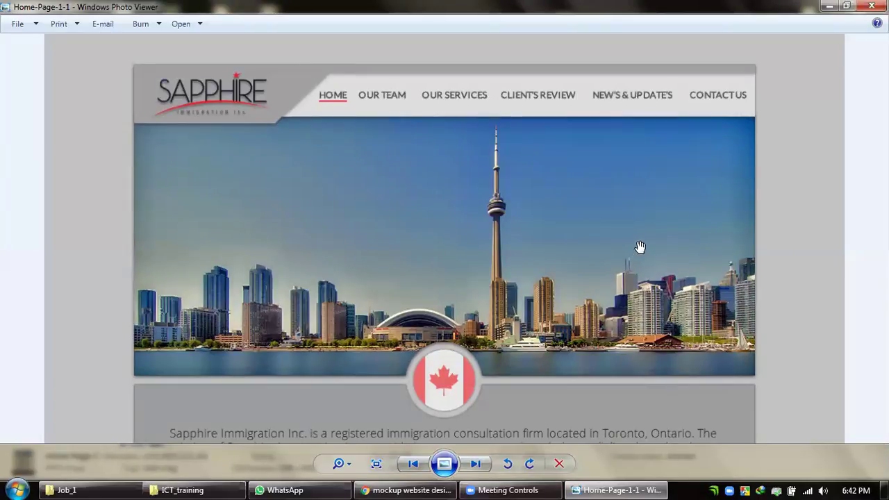
pyautogui.moveTo(489, 394); pyautogui.dragTo(483, 196)
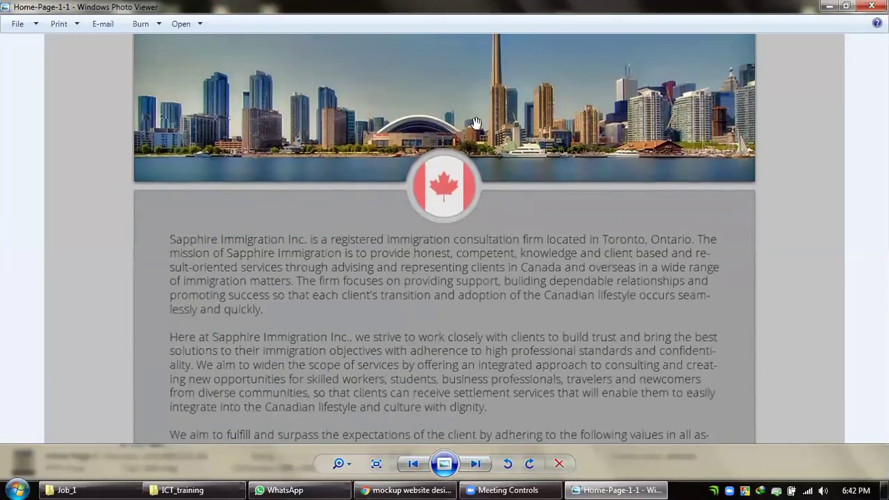
pyautogui.moveTo(554, 368); pyautogui.dragTo(581, 72)
pyautogui.moveTo(543, 218); pyautogui.dragTo(557, 60)
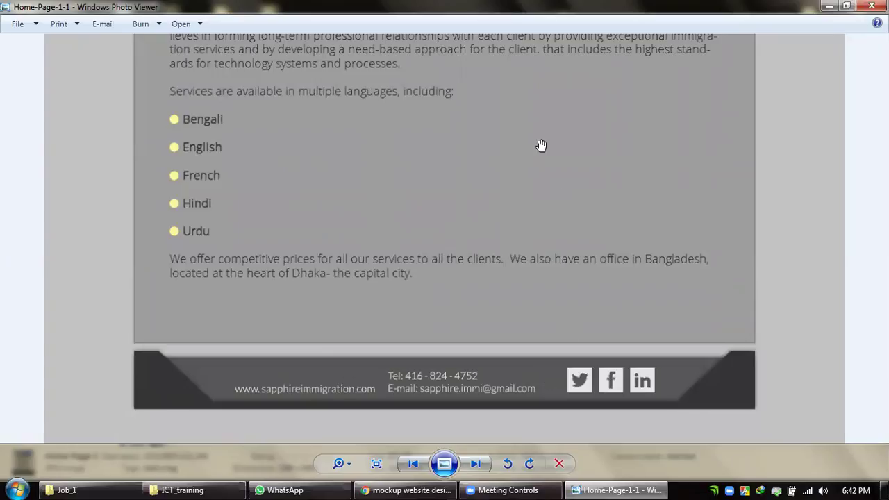
pyautogui.scroll(-5, 541, 145)
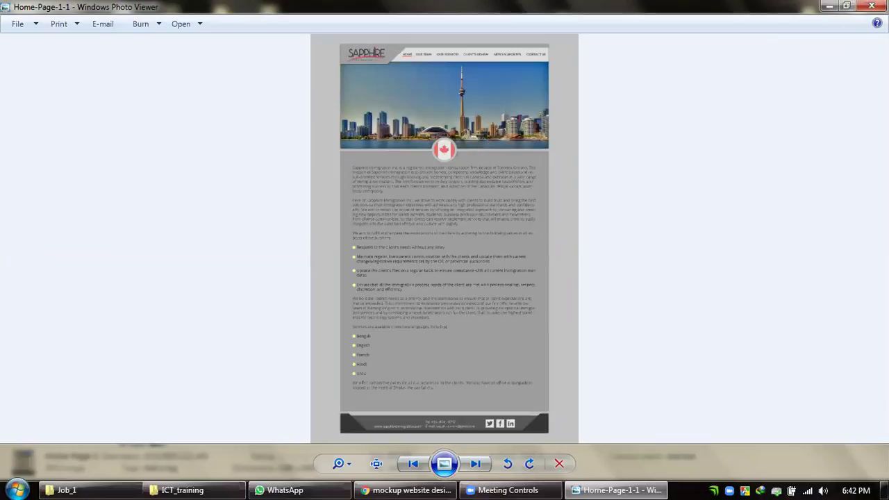
pyautogui.hotkey('alt', 'F4')
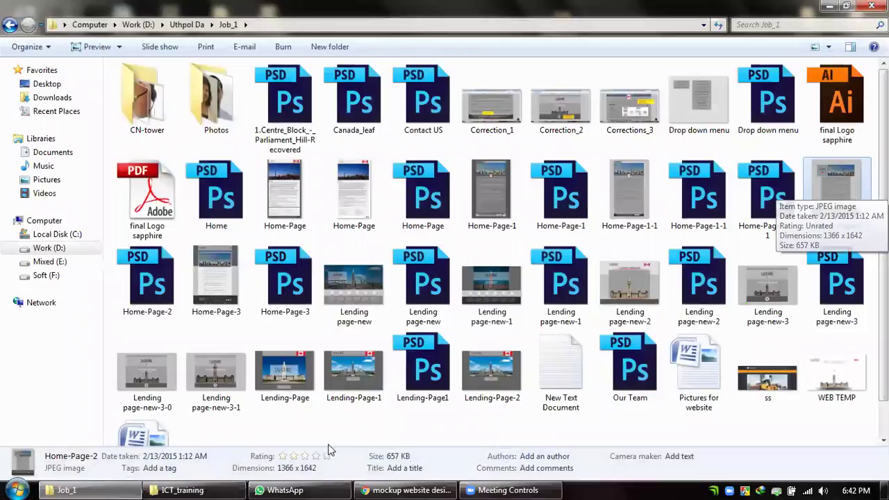
# Step: Switch to WhatsApp and try to share the Home-Page-2 image from Job_1 in the open group chat
pyautogui.click(309, 488)
pyautogui.moveTo(835, 194)
pyautogui.mouseDown()
pyautogui.moveTo(690, 389)
pyautogui.moveTo(682, 353)
pyautogui.moveTo(825, 230)
pyautogui.moveTo(834, 198)
pyautogui.mouseUp()
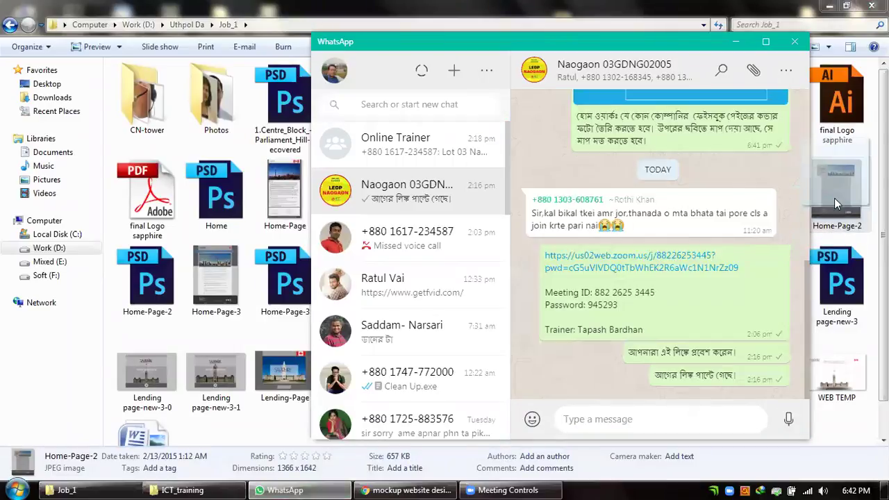
pyautogui.click(829, 7)
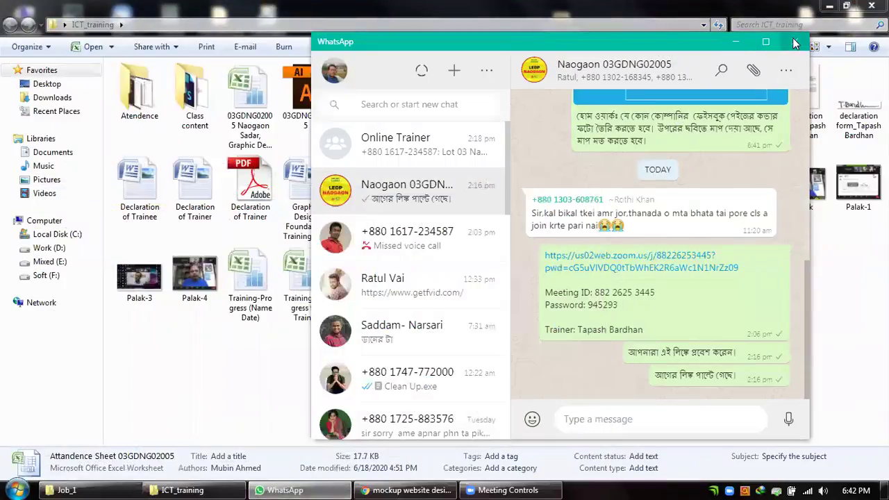
pyautogui.click(792, 42)
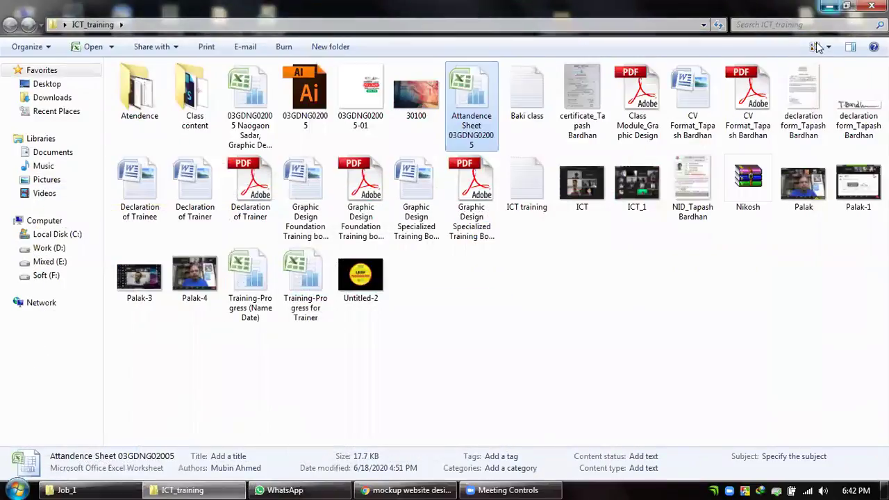
pyautogui.click(829, 7)
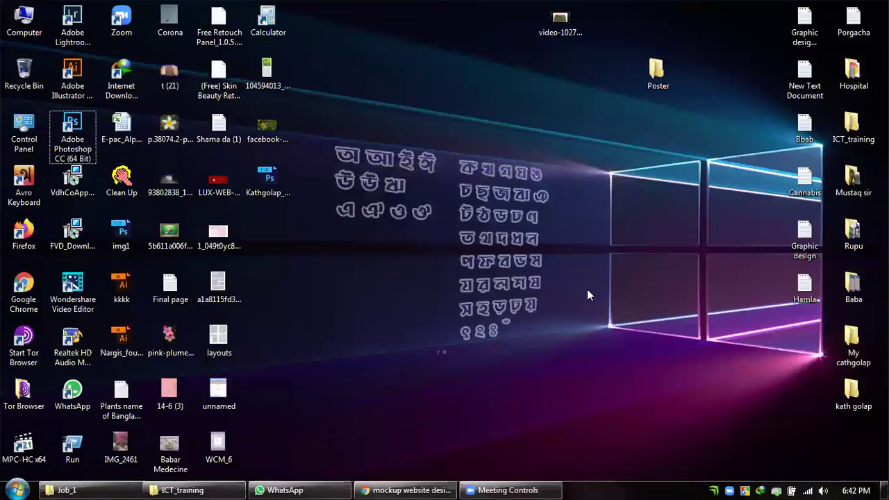
pyautogui.rightClick(415, 249)
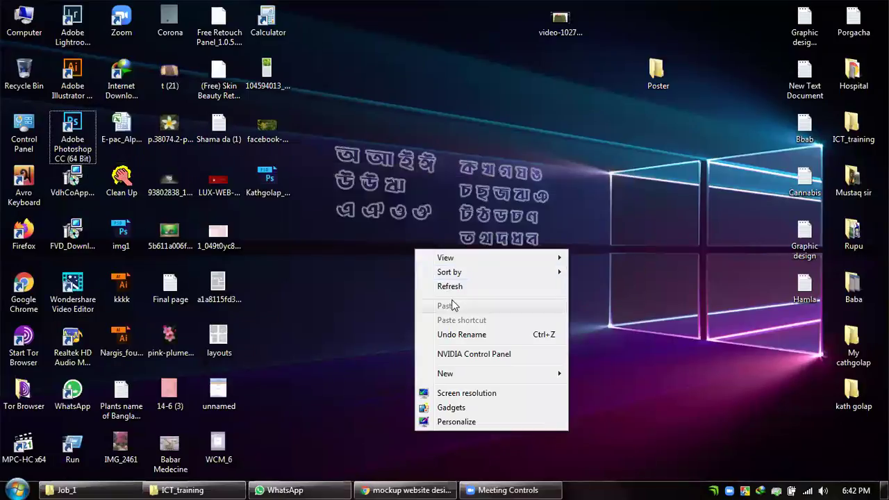
pyautogui.click(391, 359)
# Step: Copy the Home-Page-2 and Home-Page-3 JPEG designs from the Job_1 folder to the desktop
pyautogui.moveTo(113, 485)
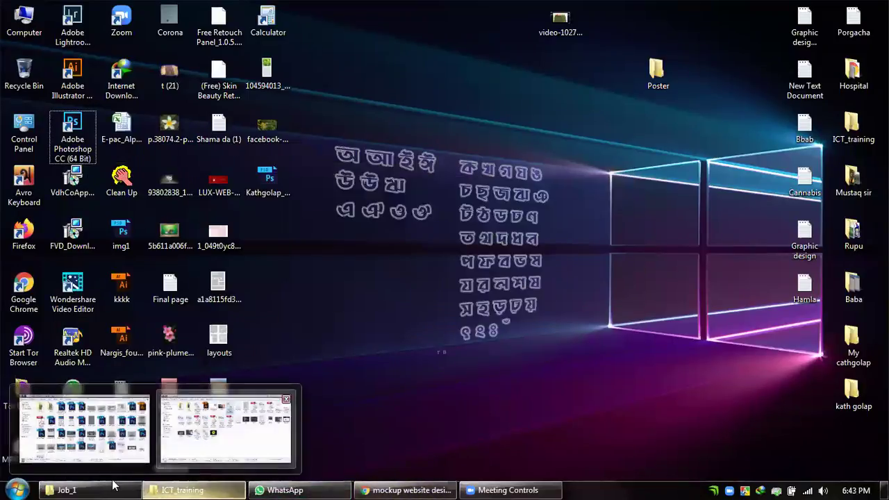
pyautogui.click(83, 427)
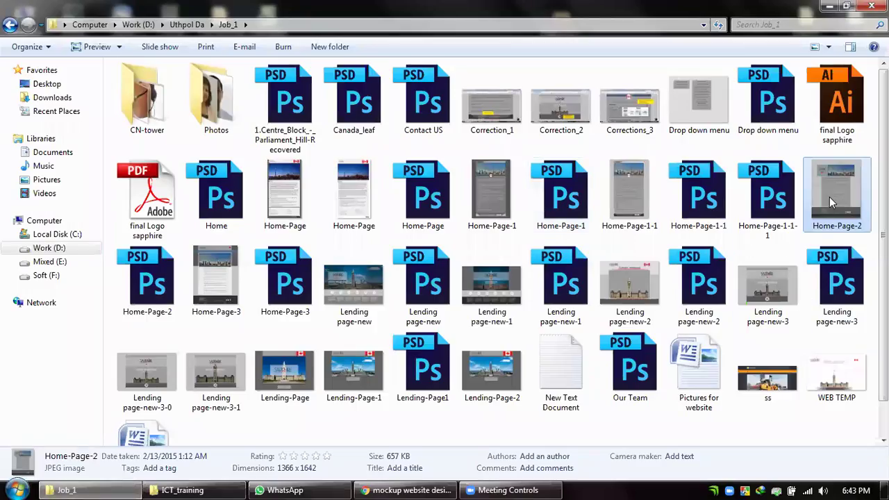
pyautogui.keyDown('ctrl'); pyautogui.click(225, 289); pyautogui.keyUp('ctrl')
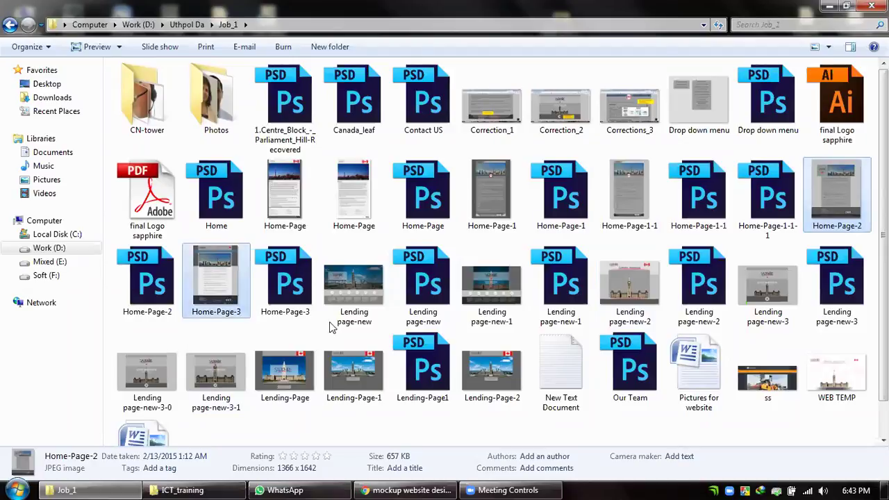
pyautogui.keyDown('ctrl'); pyautogui.click(844, 196); pyautogui.keyUp('ctrl')
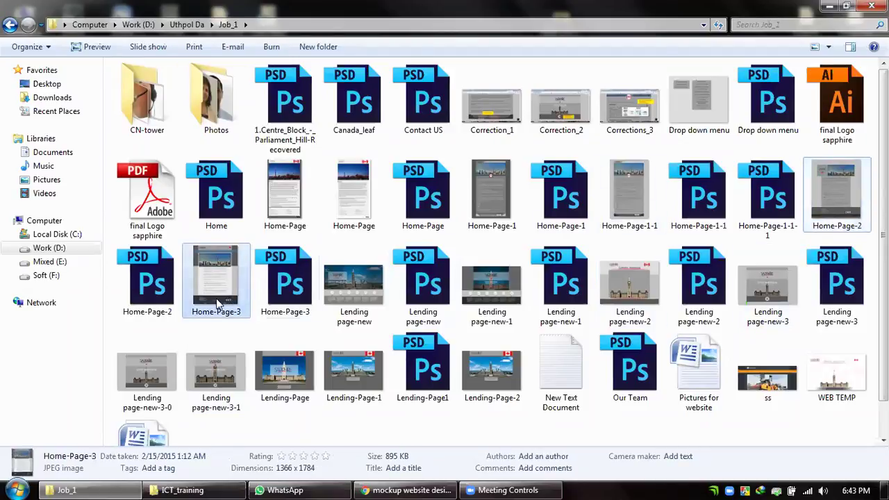
pyautogui.keyDown('ctrl'); pyautogui.click(837, 215); pyautogui.keyUp('ctrl')
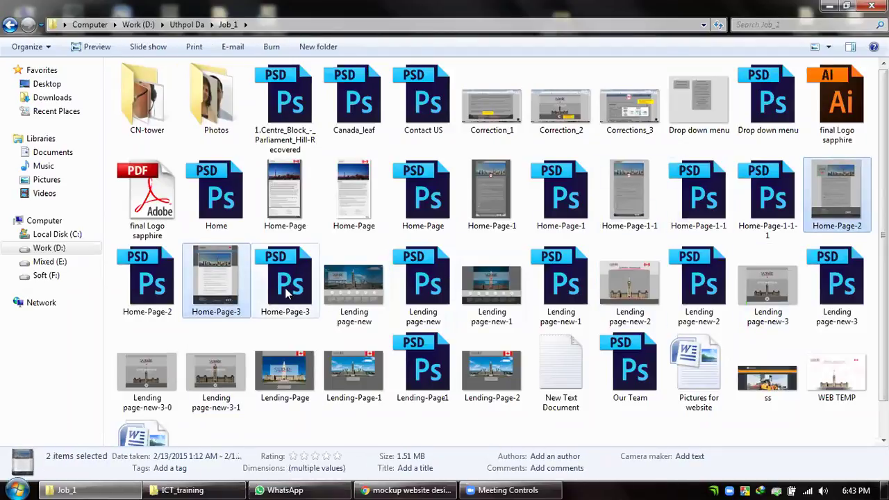
pyautogui.click(828, 5)
pyautogui.hotkey('ctrl', 'v')
pyautogui.click(396, 313)
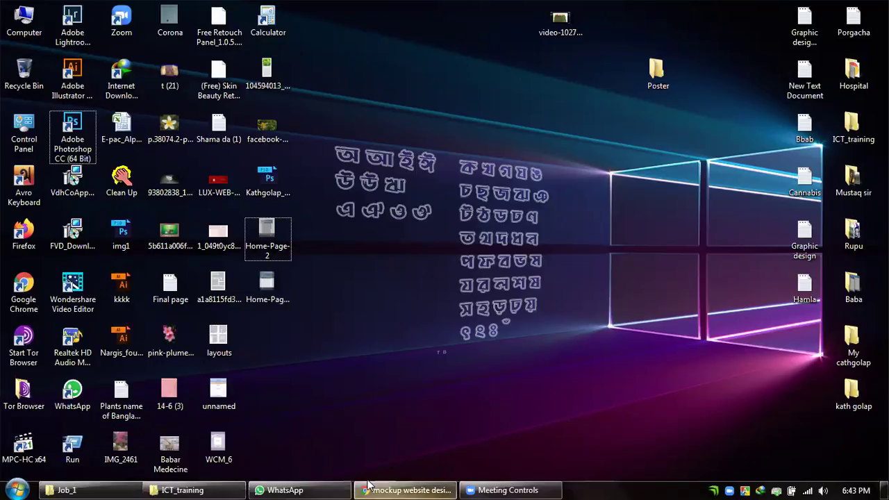
# Step: Return from Job_1 to the Work (D:) drive, open its Logos folder and browse to the LOG_ images
pyautogui.click(185, 485)
pyautogui.hotkey('alt', 'Tab')
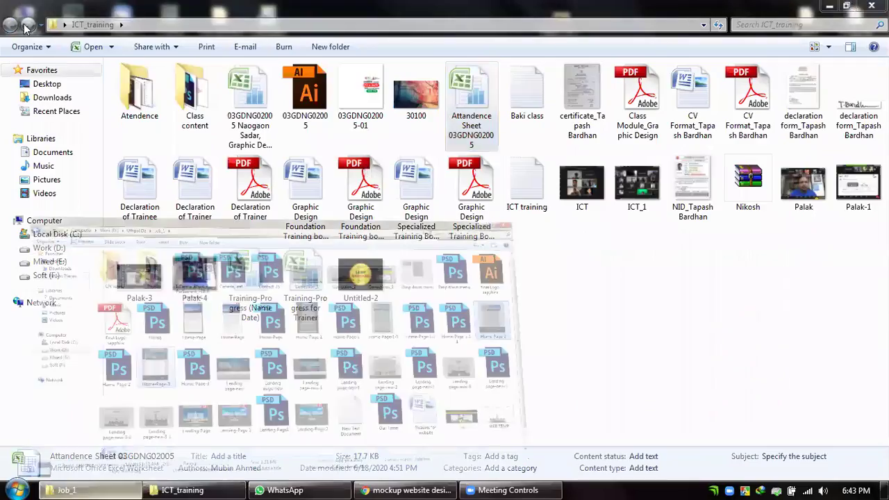
pyautogui.click(10, 26)
pyautogui.click(10, 25)
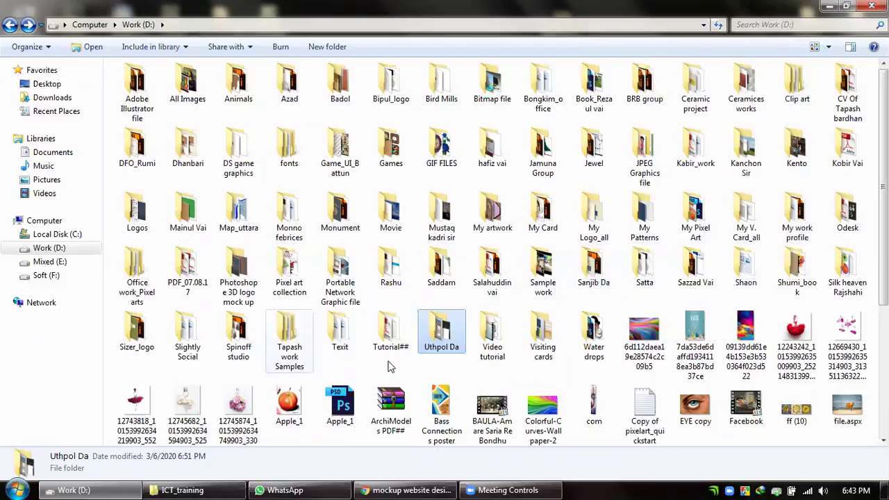
pyautogui.click(598, 217)
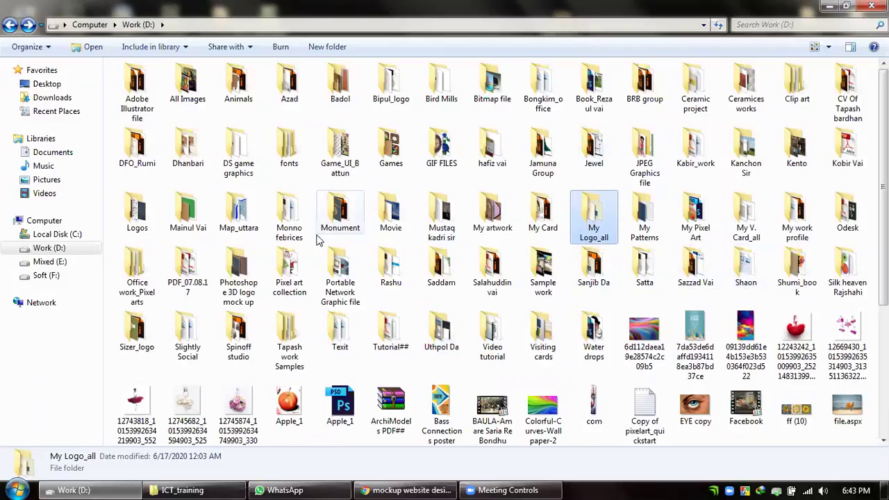
pyautogui.doubleClick(137, 220)
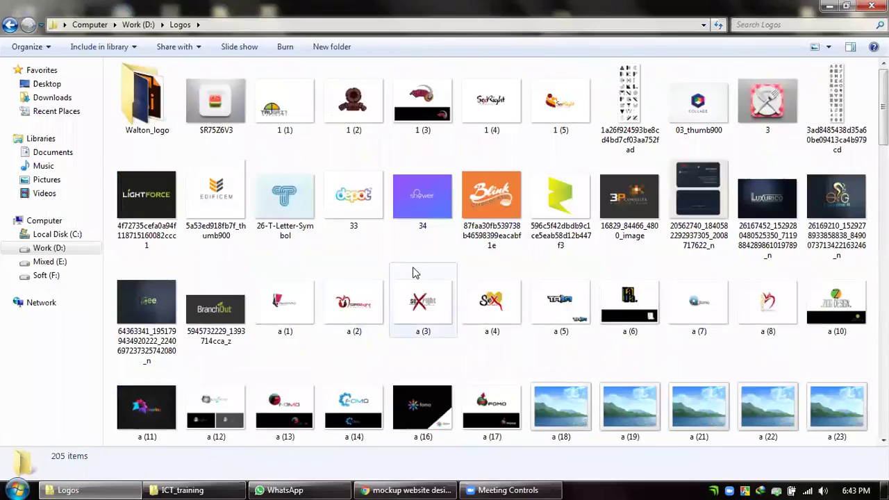
pyautogui.scroll(-5, 369, 259)
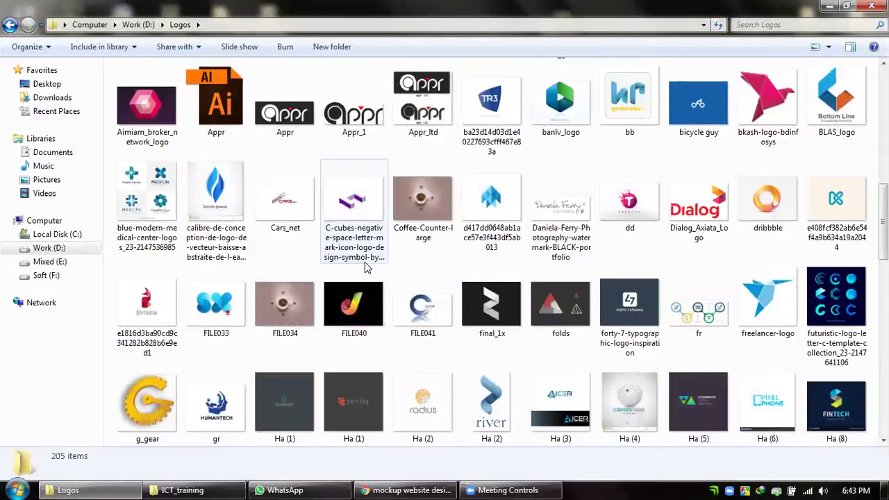
pyautogui.scroll(-10, 367, 268)
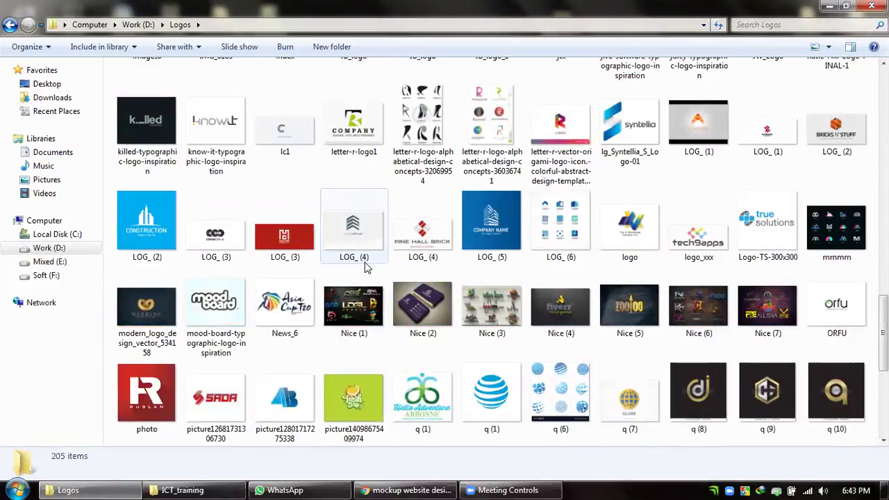
# Step: View the Bricks N' Stuff logo image LOG_ (2) and examine its hexagonal symbol and lettering close up
pyautogui.doubleClick(836, 132)
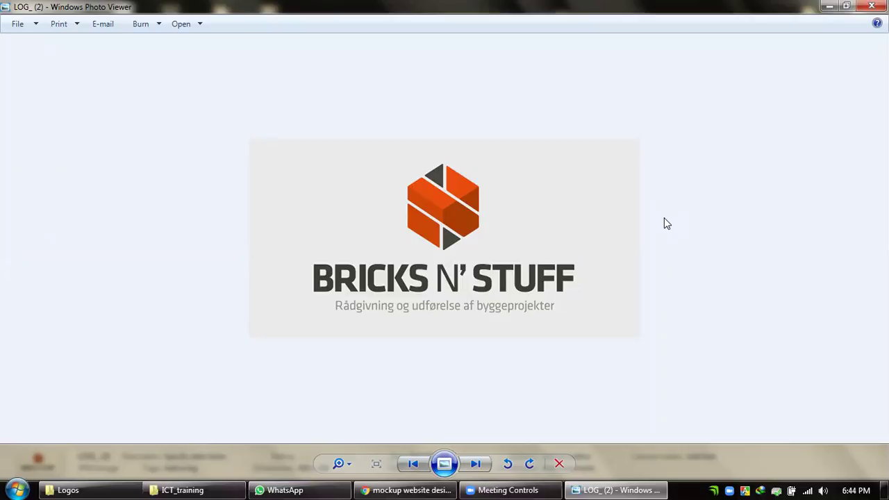
pyautogui.scroll(3, 478, 215)
pyautogui.moveTo(477, 123); pyautogui.dragTo(469, 251)
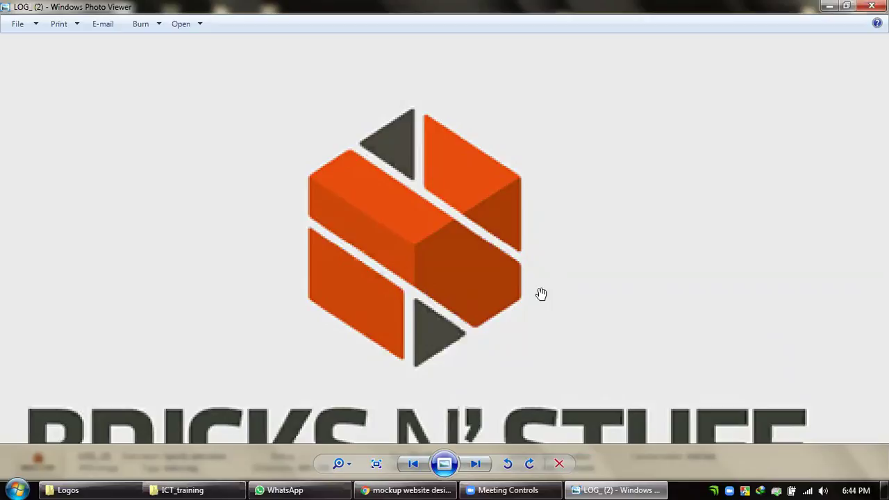
pyautogui.scroll(-4, 431, 206)
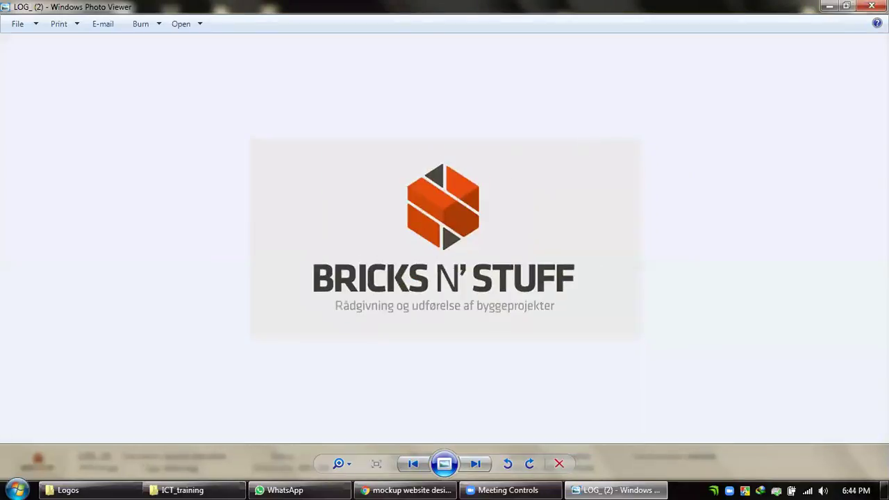
pyautogui.scroll(3, 458, 205)
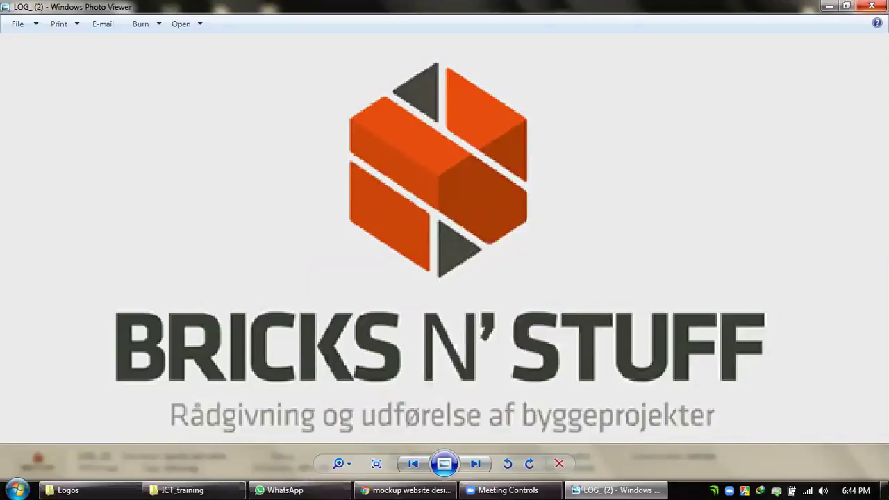
# Step: Close the image viewer and copy the LOG_ (2) logo image to the desktop
pyautogui.click(871, 6)
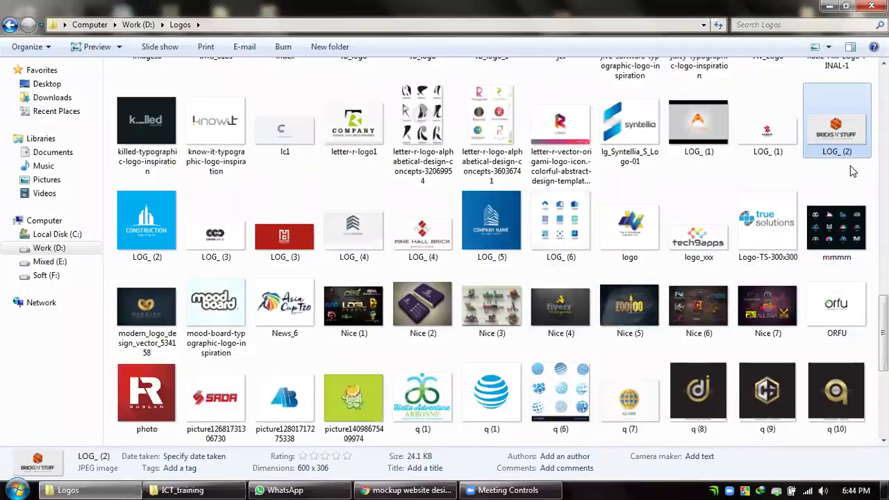
pyautogui.click(828, 6)
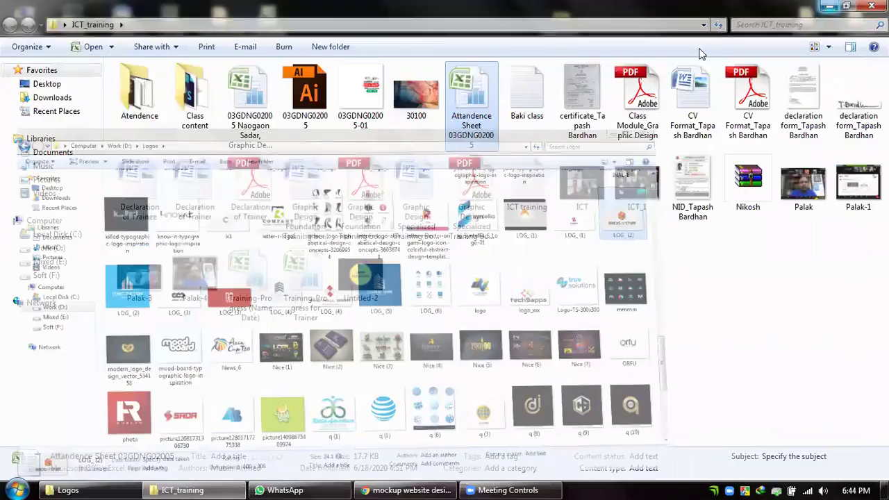
pyautogui.click(828, 7)
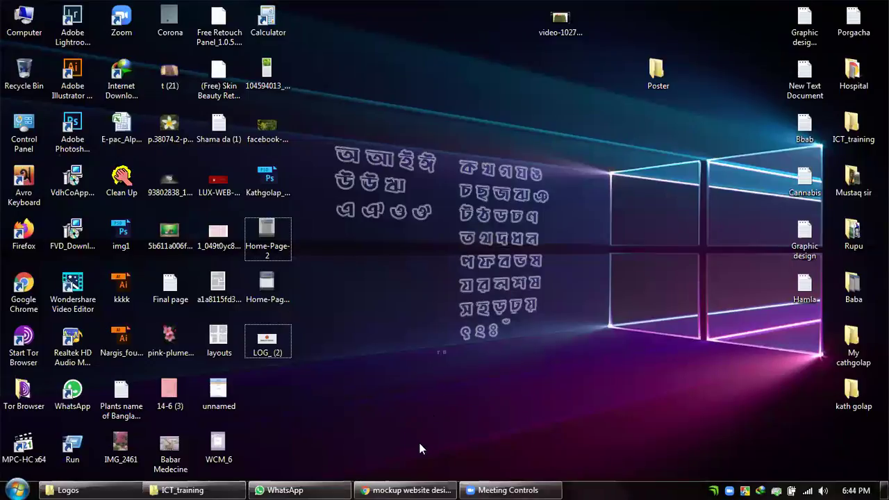
# Step: Look through the visiting cards in the My V. Card_all folder on Work (D:), and close that folder window
pyautogui.click(66, 490)
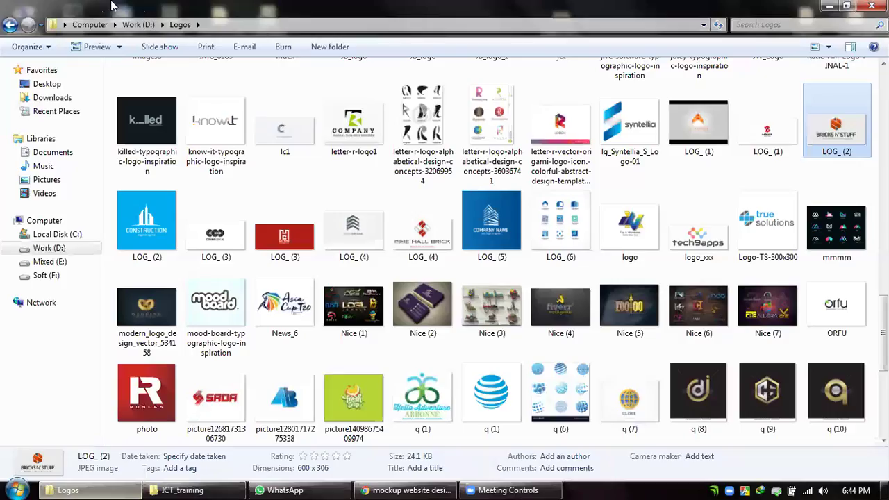
pyautogui.click(10, 27)
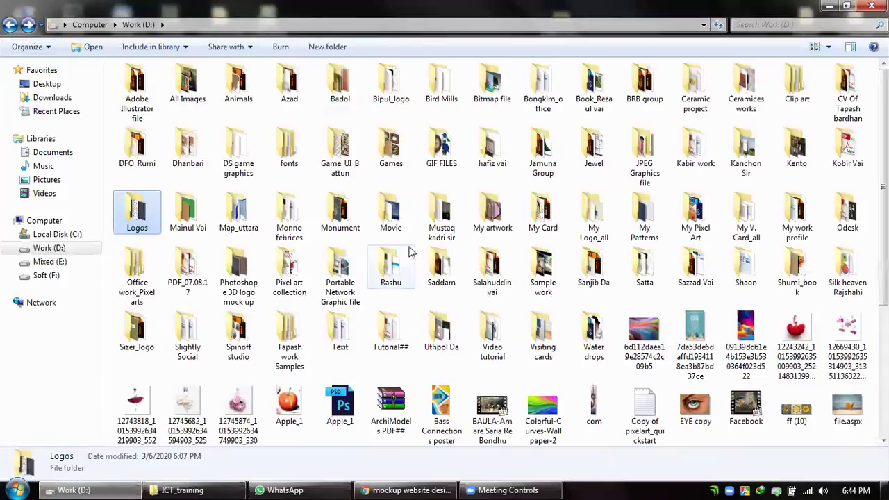
pyautogui.click(743, 222)
pyautogui.doubleClick(743, 222)
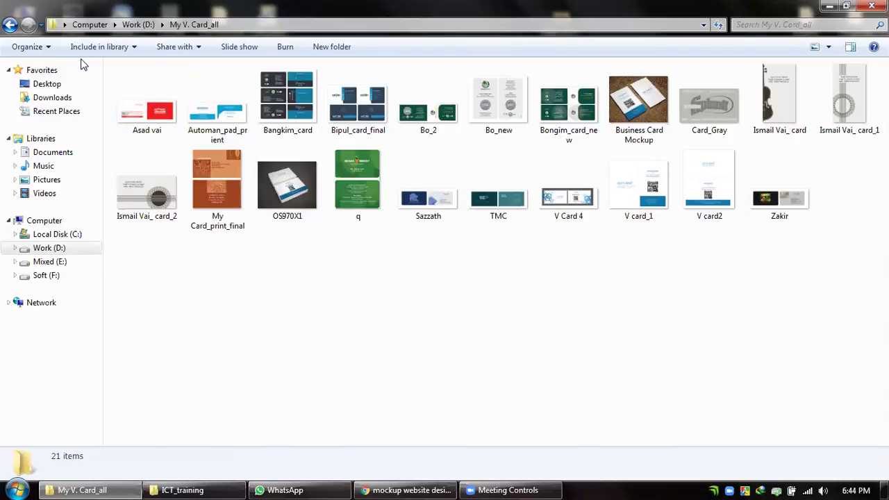
pyautogui.click(10, 26)
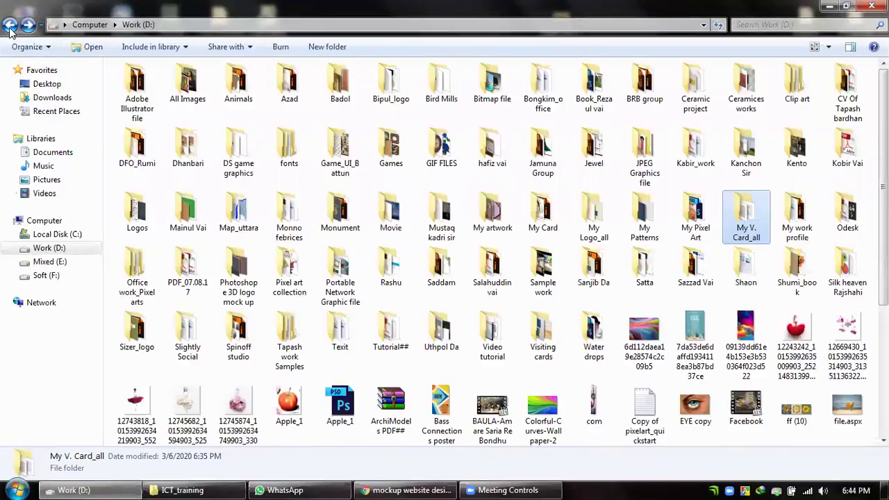
pyautogui.click(10, 27)
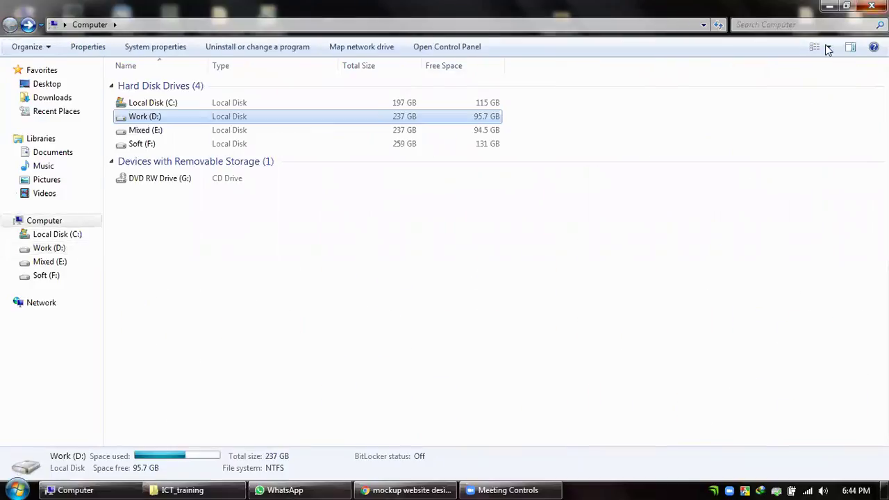
pyautogui.hotkey('alt', 'F4')
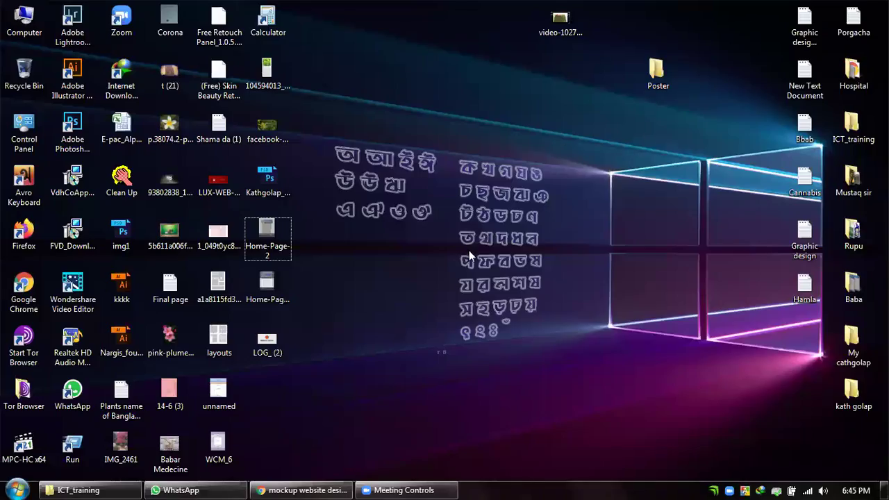
# Step: Open the Class content folder inside ICT_training and view the Class_card PNG image, closing the viewer when done
pyautogui.doubleClick(852, 125)
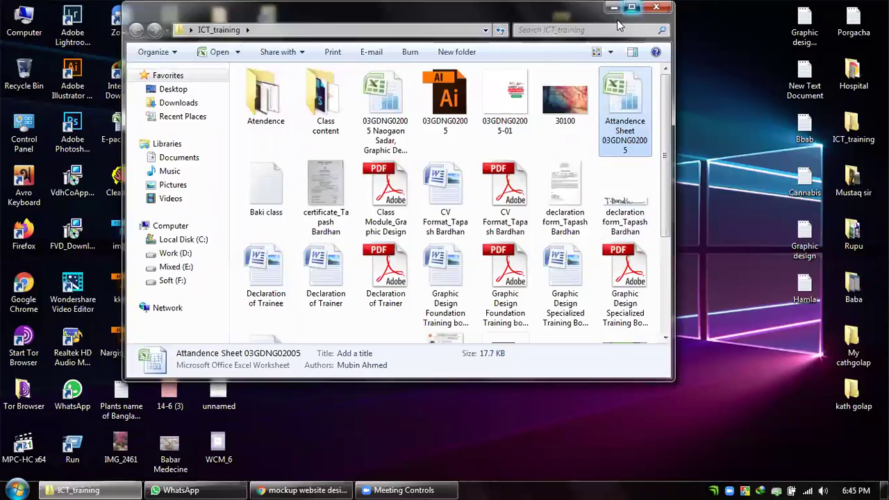
pyautogui.click(631, 7)
pyautogui.doubleClick(211, 111)
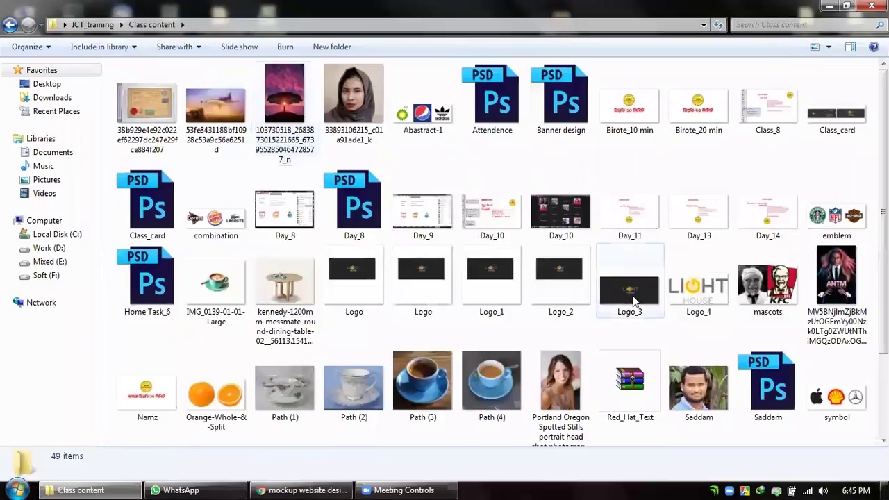
pyautogui.click(837, 119)
pyautogui.doubleClick(837, 119)
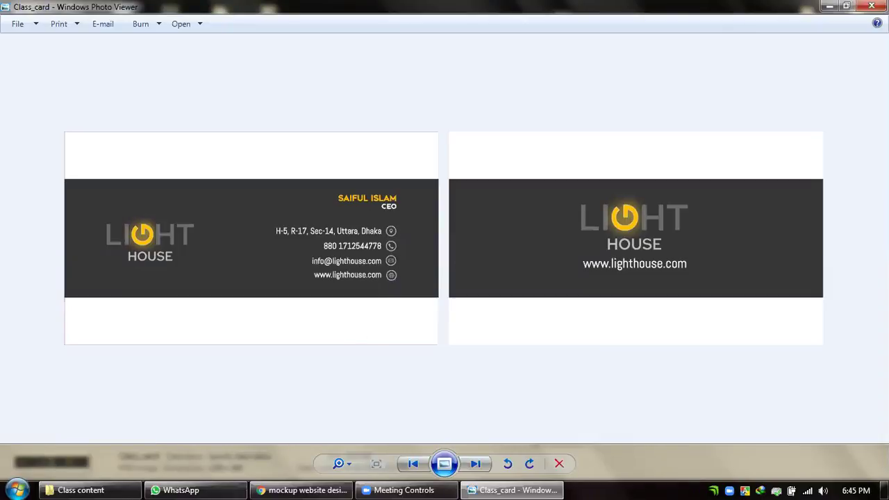
pyautogui.press('Escape')
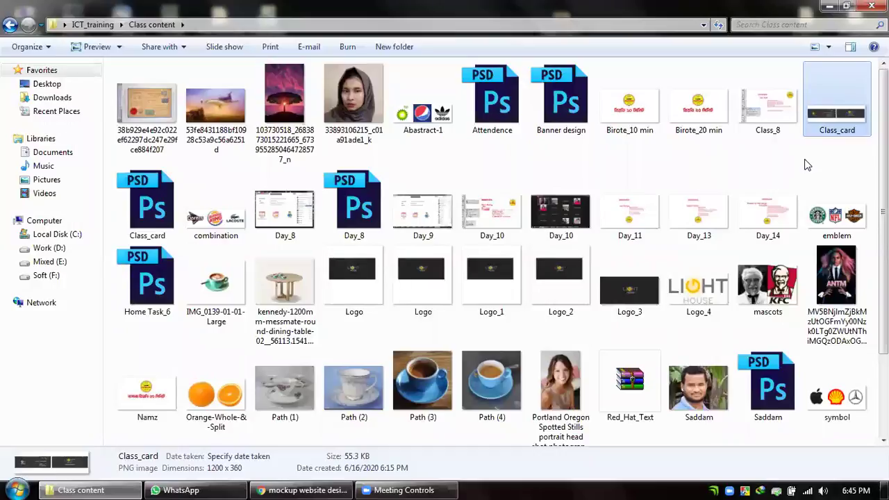
# Step: Switch to Chrome, search Google Images for "visiting card" and preview the red Verazo card design from Freepik
pyautogui.click(306, 490)
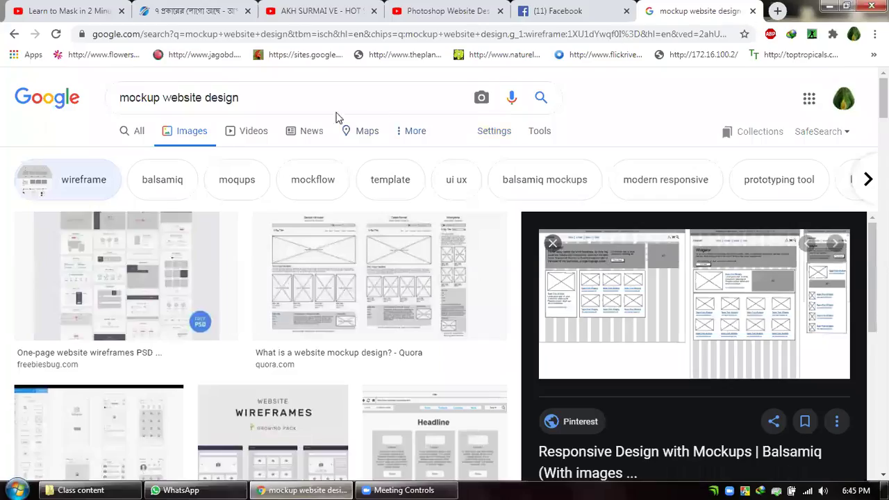
pyautogui.moveTo(257, 100); pyautogui.dragTo(111, 100)
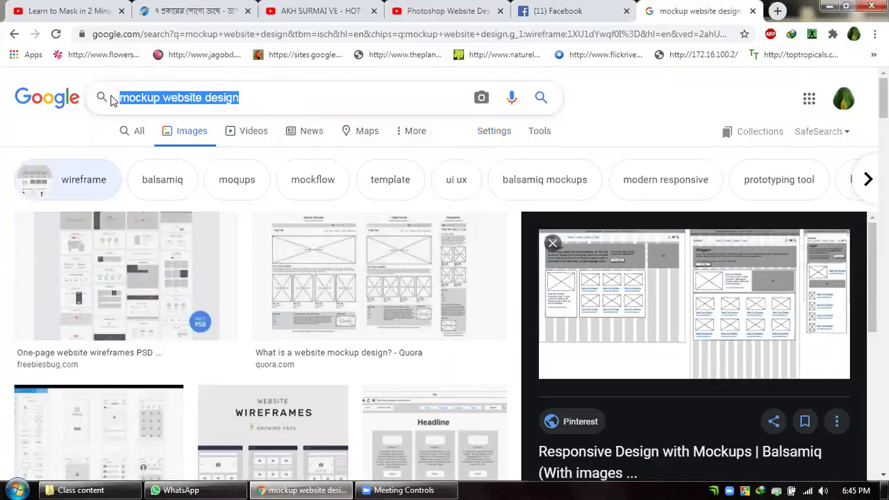
pyautogui.write('visit')
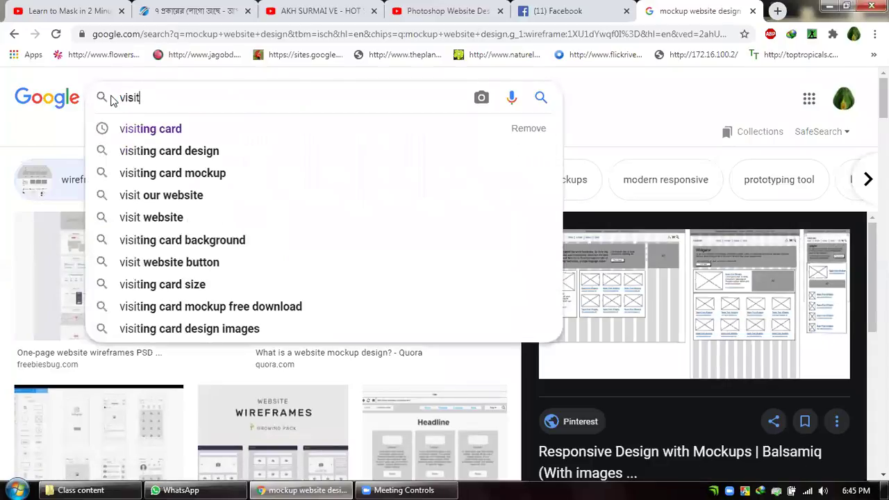
pyautogui.write('ing')
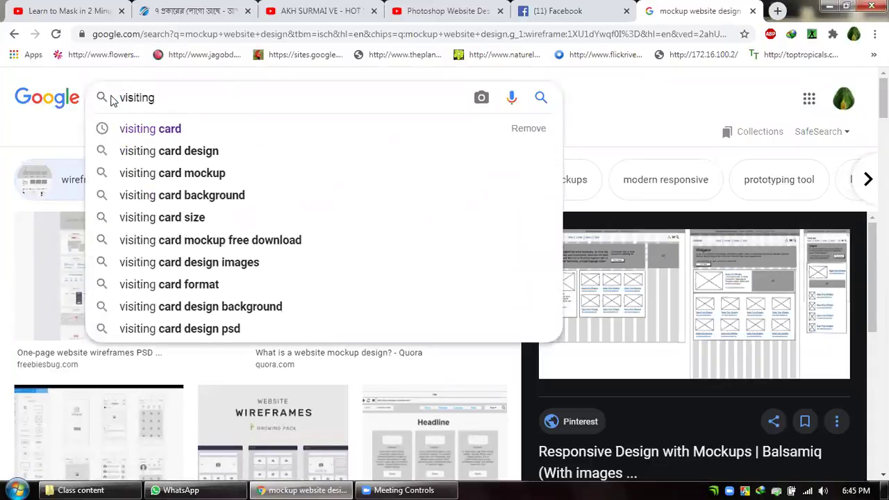
pyautogui.click(146, 130)
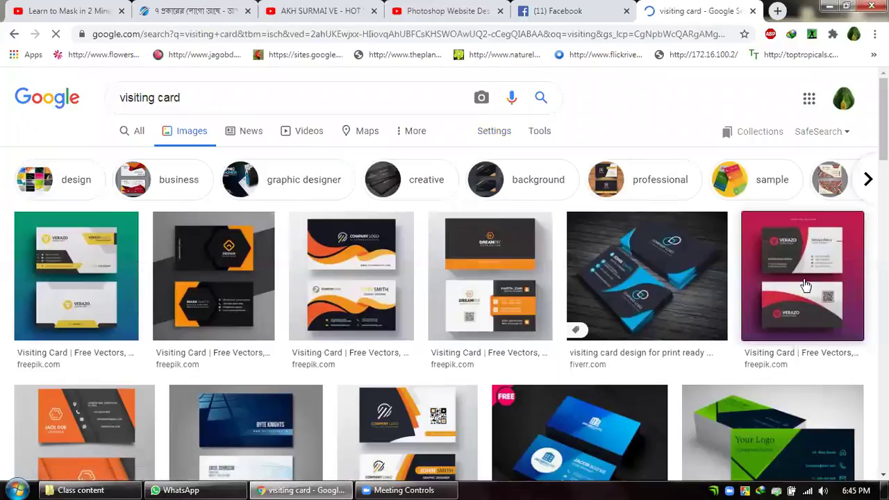
pyautogui.click(858, 294)
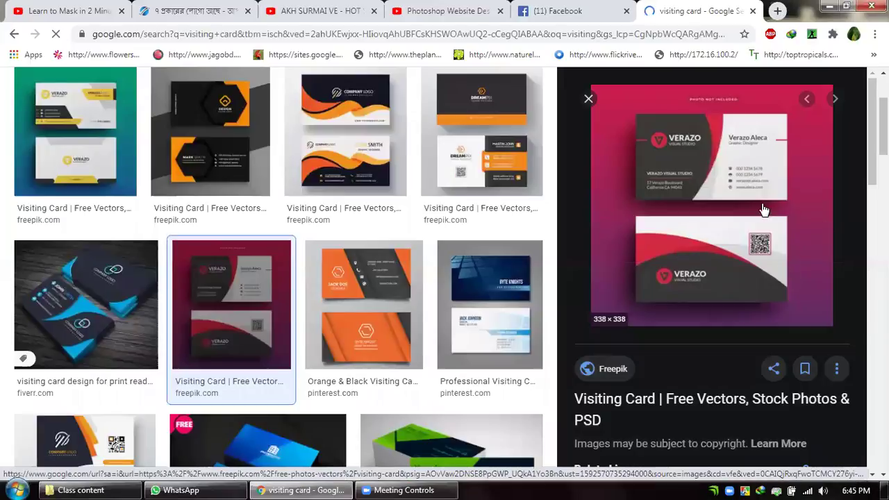
# Step: Close the Verazo card preview and open the preview of the white Garalex visiting card from Freelancer further down the results
pyautogui.click(589, 100)
pyautogui.scroll(-3, 432, 299)
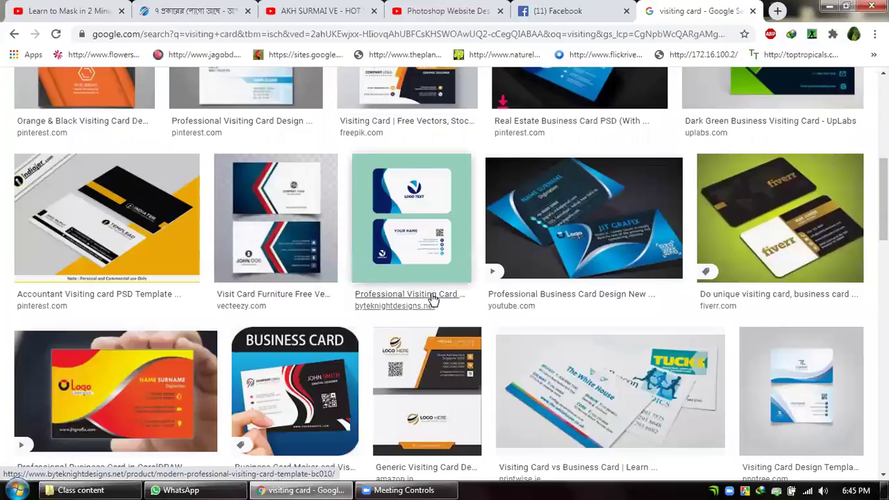
pyautogui.scroll(-4, 431, 299)
pyautogui.scroll(-2, 432, 298)
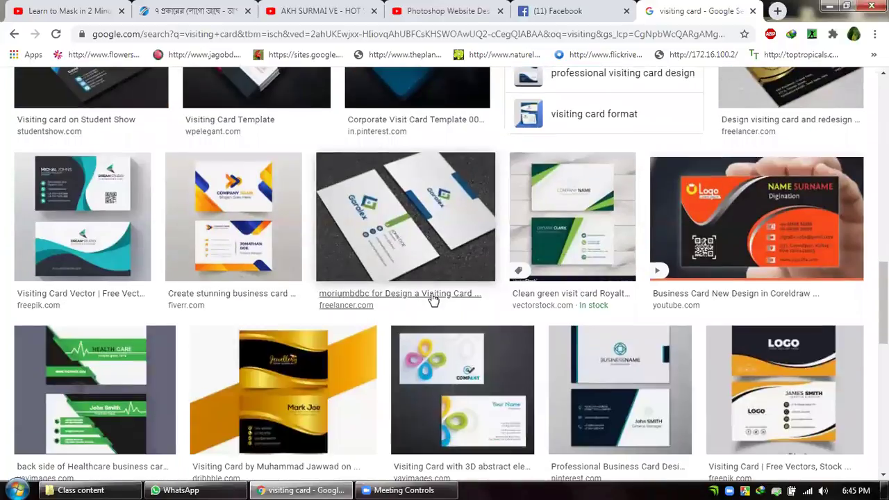
pyautogui.click(419, 219)
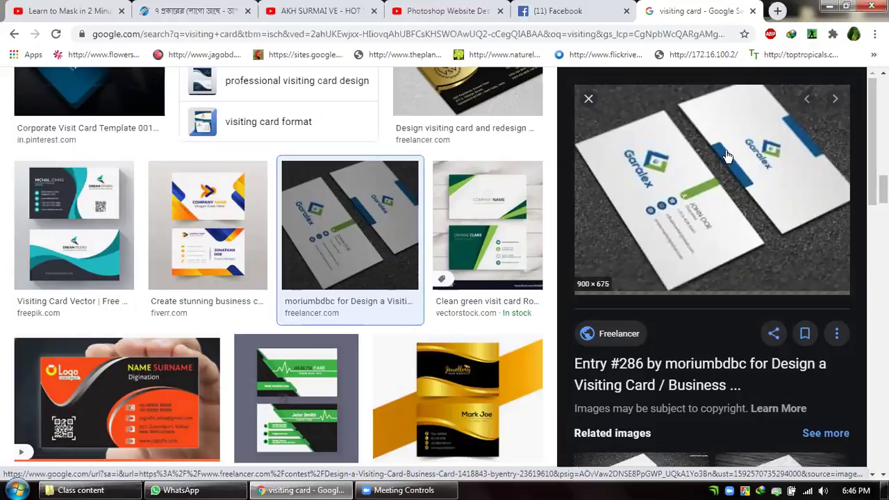
# Step: Browse further through the visiting card image results to compare other card designs
pyautogui.scroll(-1, 264, 264)
pyautogui.scroll(-3, 264, 264)
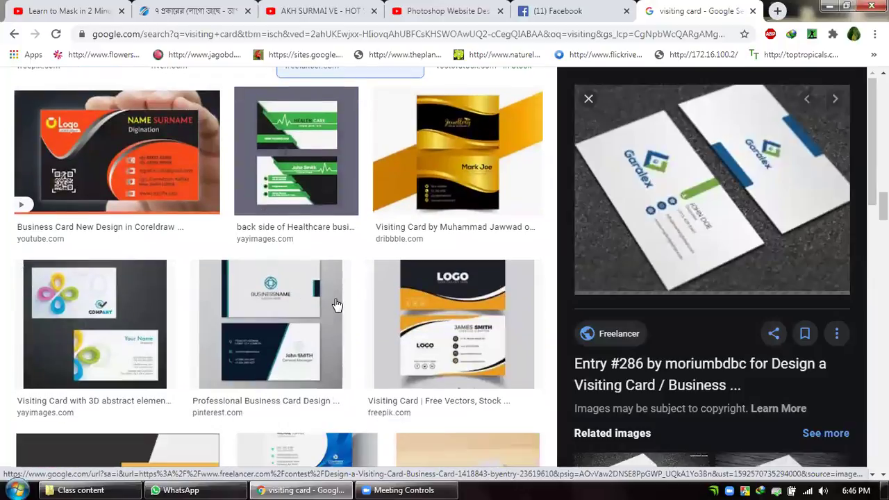
pyautogui.scroll(-5, 335, 305)
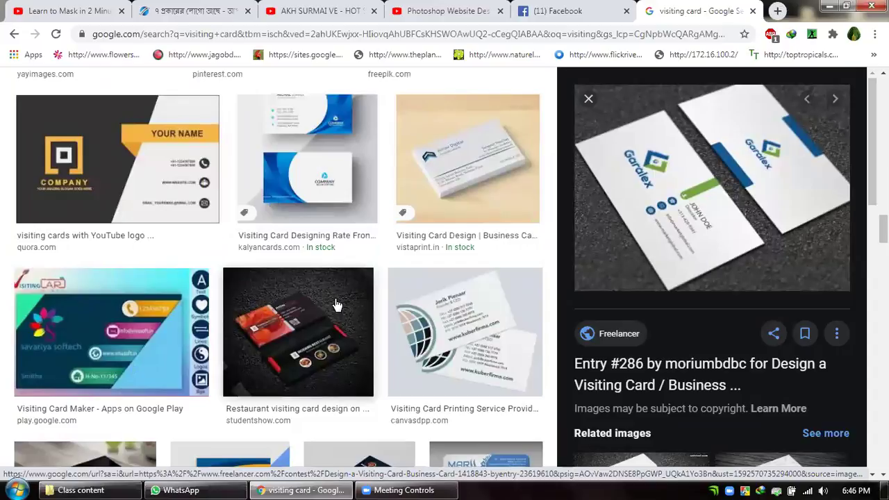
pyautogui.scroll(-2, 336, 304)
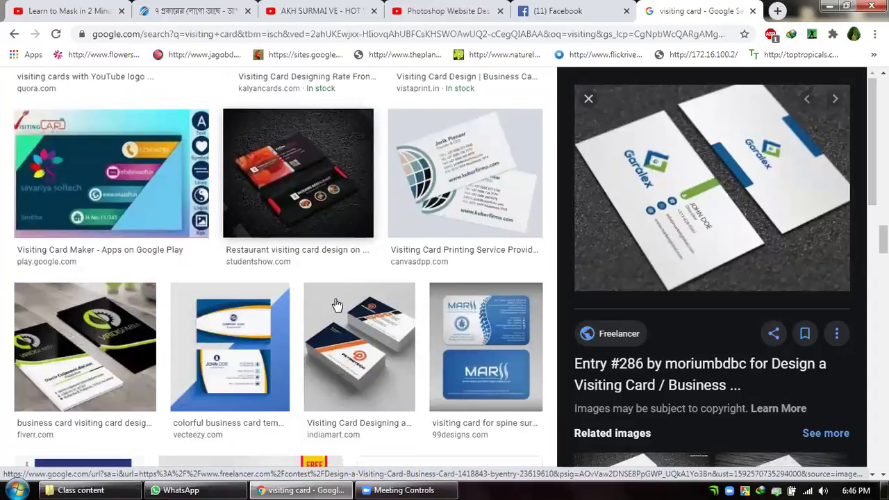
pyautogui.scroll(-6, 336, 304)
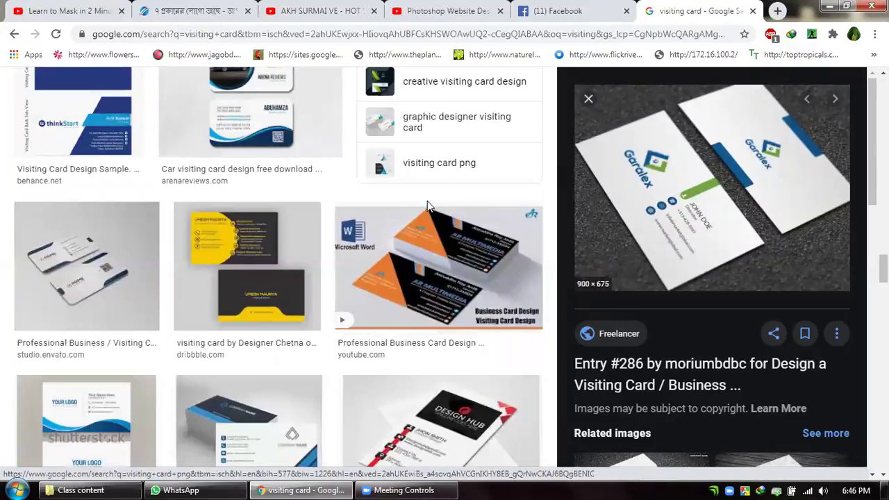
pyautogui.scroll(-3, 375, 248)
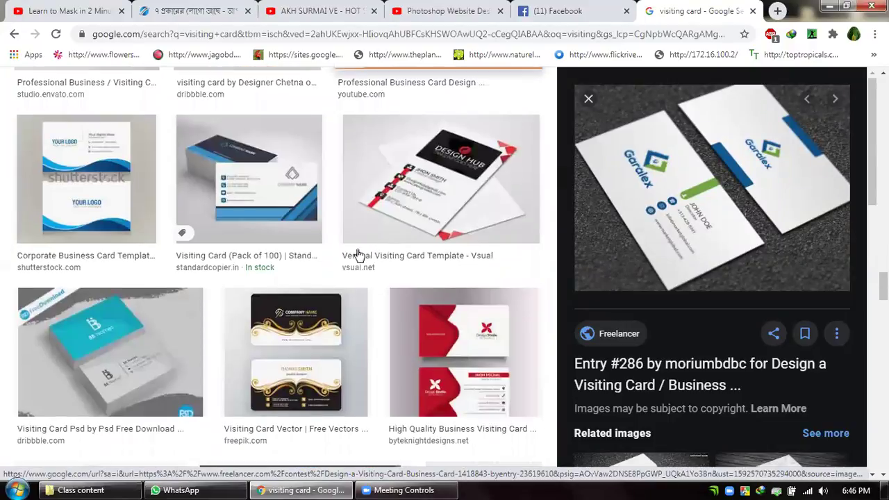
pyautogui.scroll(-2, 359, 255)
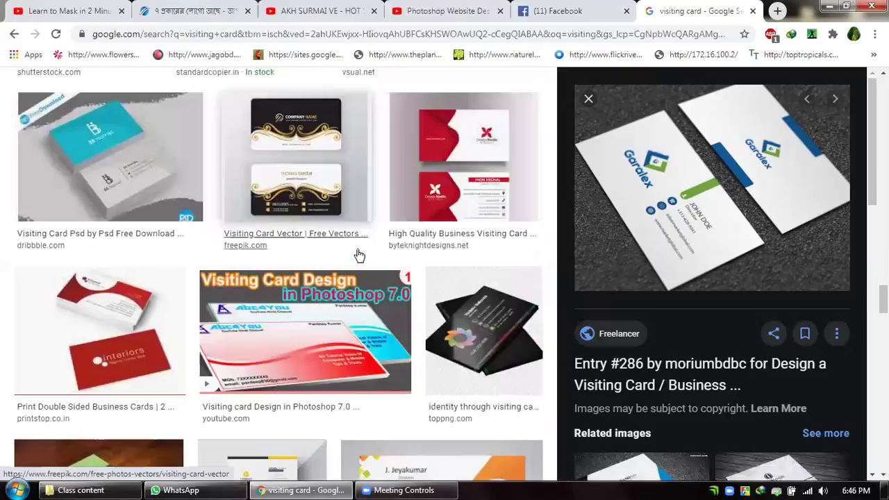
pyautogui.scroll(-4, 359, 256)
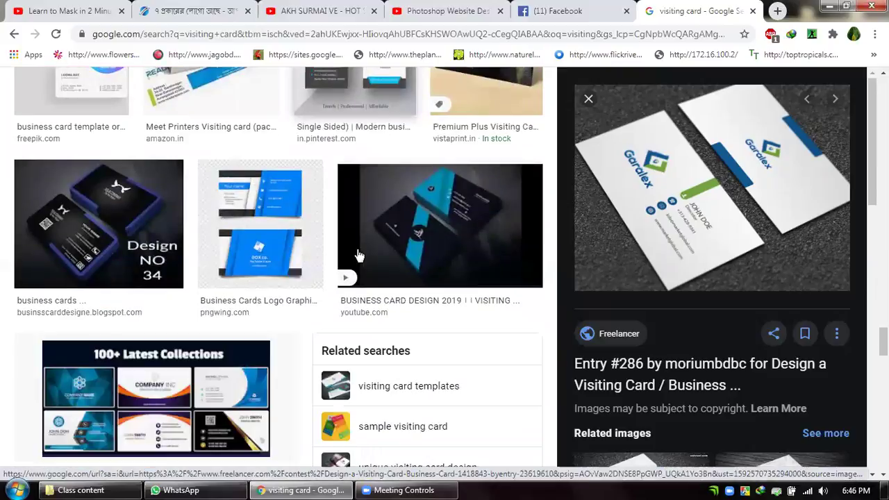
pyautogui.scroll(-5, 359, 255)
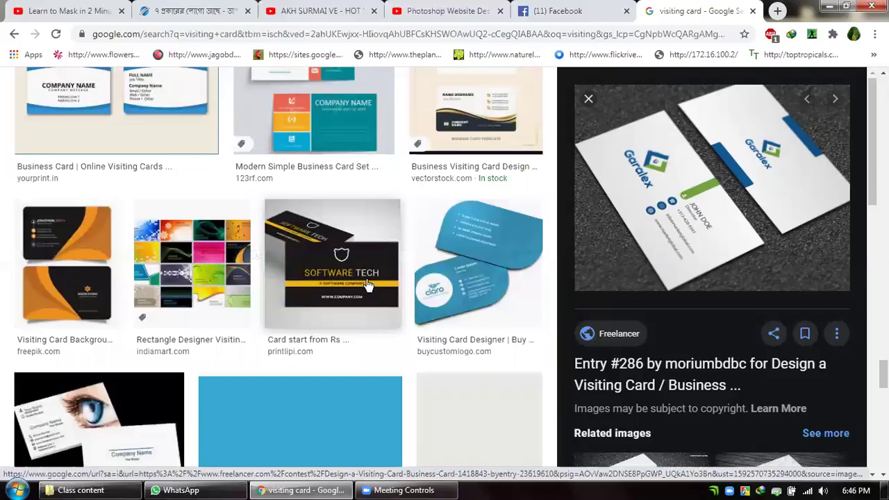